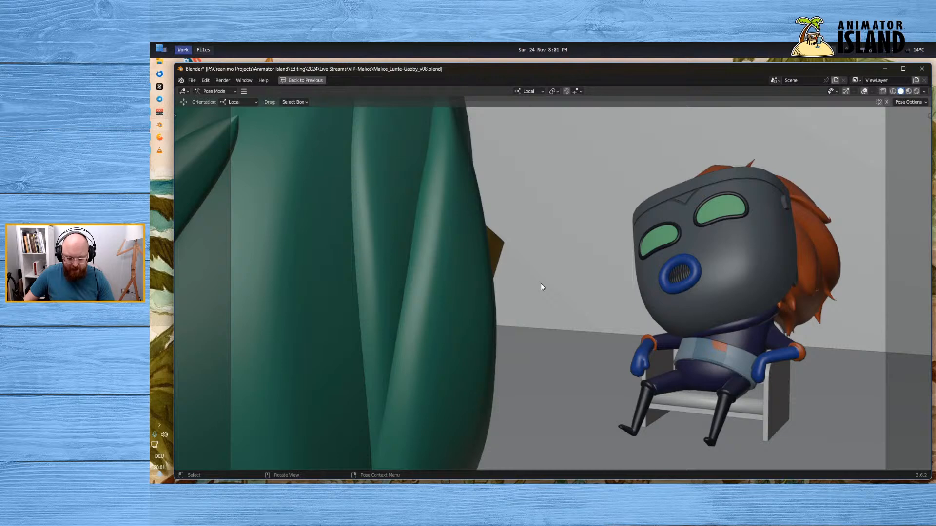
# Play the shot through the camera view, stop playback and switch to the Malice VIP Live Stream sketch in Concepts
pyautogui.press('space')
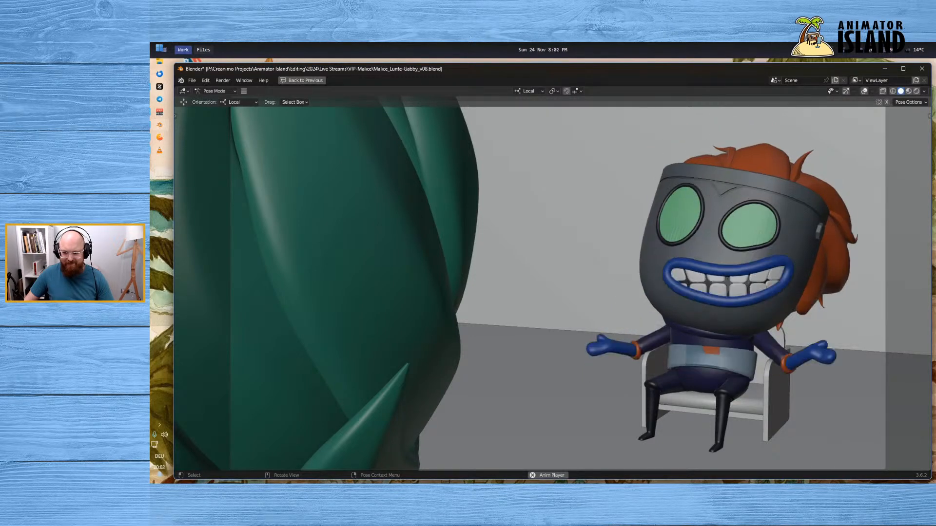
pyautogui.press('space')
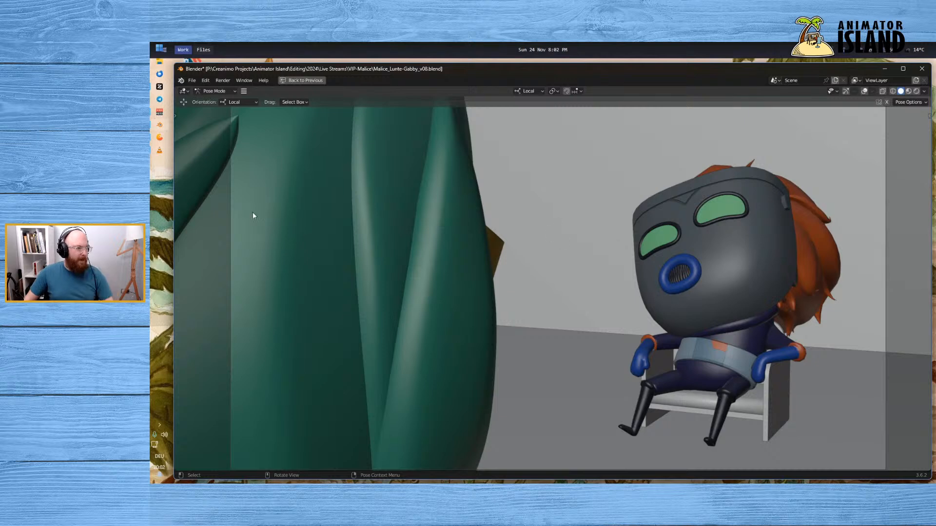
pyautogui.click(160, 137)
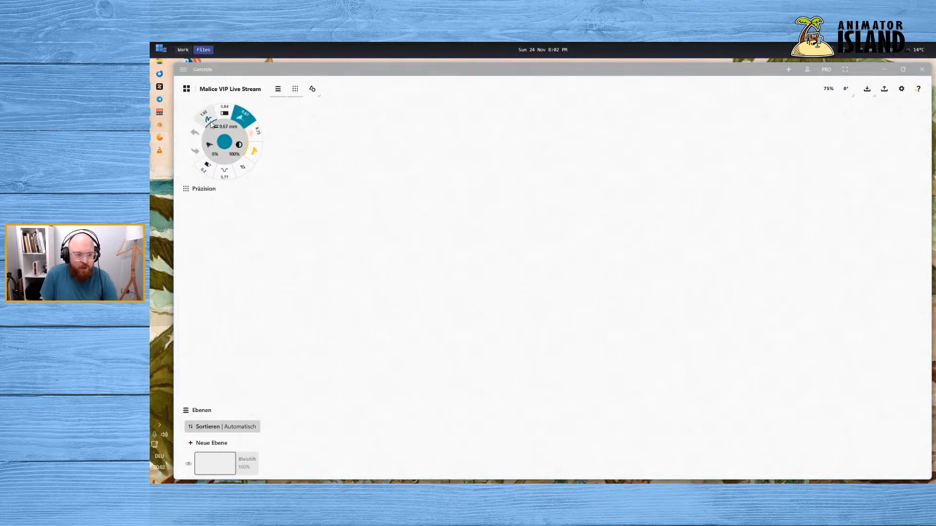
pyautogui.click(210, 120)
pyautogui.moveTo(412, 160)
pyautogui.mouseDown()
pyautogui.moveTo(421, 154)
pyautogui.moveTo(413, 168)
pyautogui.mouseUp()
pyautogui.hotkey('ctrl', 'z')
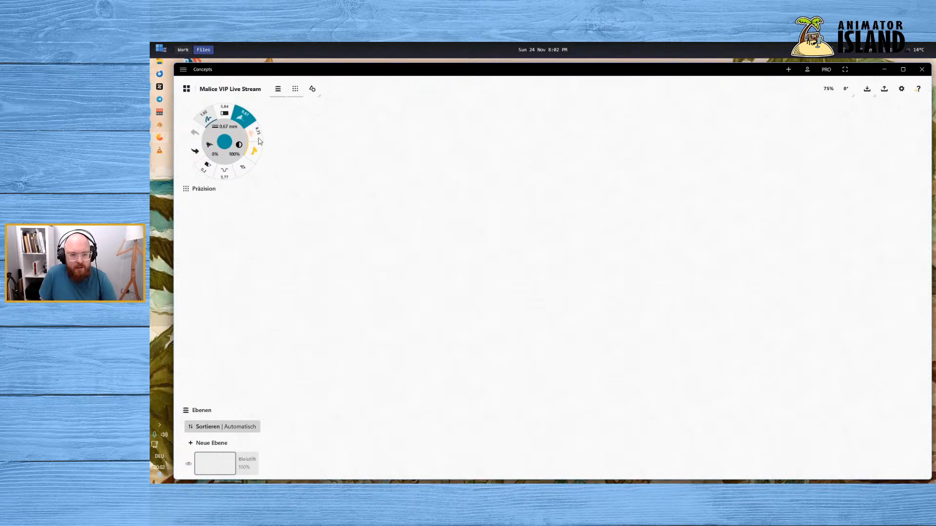
# Handwrite "Storytelling Keys" with the 1.92 mm pen, draw a checkbox in front of it and an empty checkbox below
pyautogui.click(202, 120)
pyautogui.moveTo(480, 130)
pyautogui.mouseDown()
pyautogui.moveTo(466, 132)
pyautogui.moveTo(463, 152)
pyautogui.moveTo(488, 143)
pyautogui.moveTo(491, 152)
pyautogui.mouseUp()
pyautogui.moveTo(483, 141)
pyautogui.mouseDown()
pyautogui.moveTo(529, 139)
pyautogui.moveTo(541, 154)
pyautogui.moveTo(565, 142)
pyautogui.moveTo(601, 147)
pyautogui.moveTo(611, 165)
pyautogui.mouseUp()
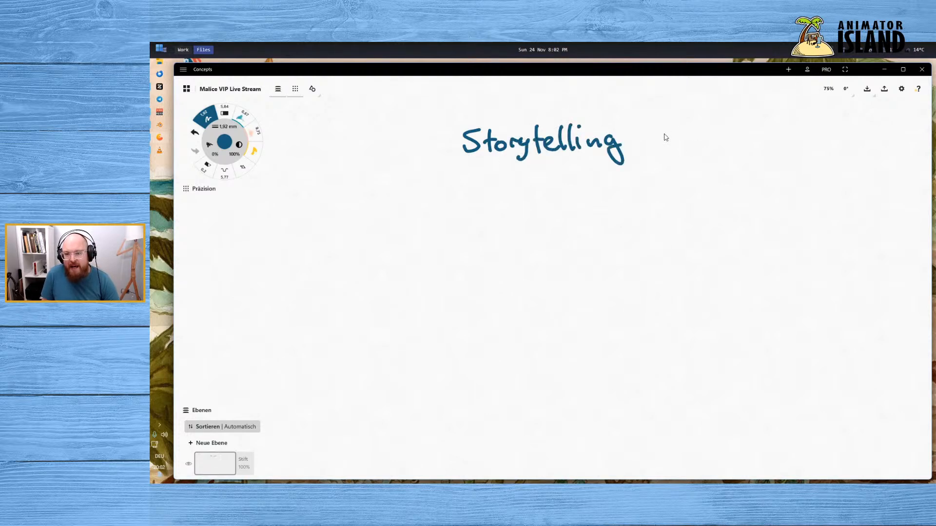
pyautogui.moveTo(650, 130)
pyautogui.mouseDown()
pyautogui.moveTo(688, 142)
pyautogui.moveTo(695, 162)
pyautogui.moveTo(702, 146)
pyautogui.mouseUp()
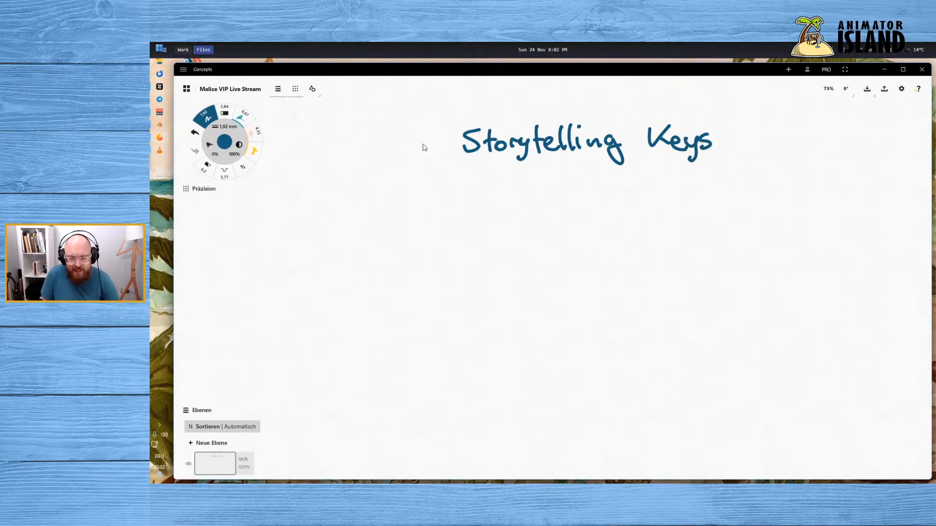
pyautogui.moveTo(422, 138)
pyautogui.mouseDown()
pyautogui.moveTo(431, 151)
pyautogui.moveTo(422, 136)
pyautogui.mouseUp()
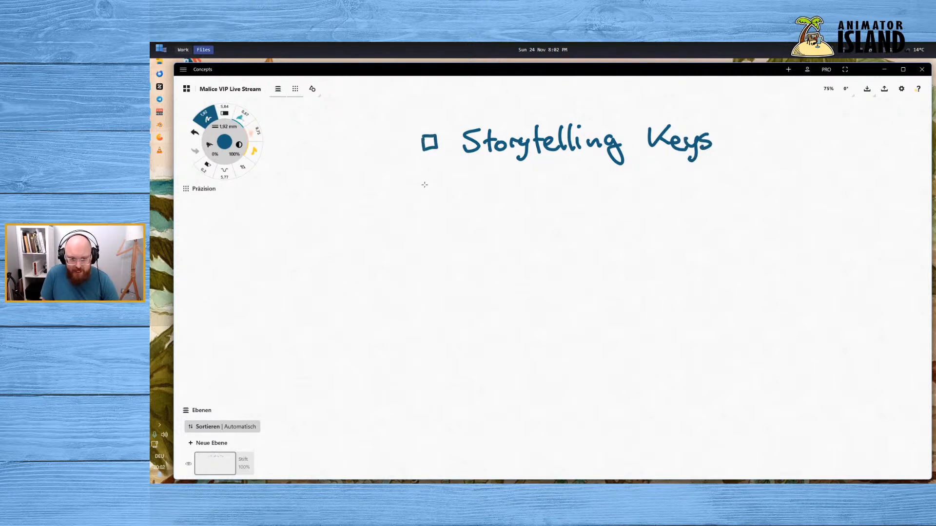
pyautogui.moveTo(424, 187)
pyautogui.mouseDown()
pyautogui.moveTo(437, 185)
pyautogui.moveTo(424, 180)
pyautogui.mouseUp()
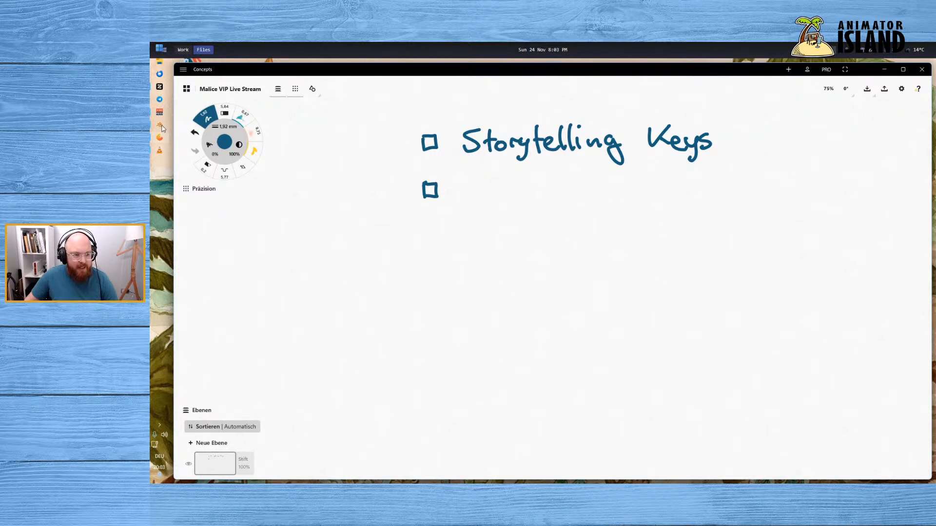
# Switch to Blender, restore the full animation layout and play the shot, including a replay from frame 111
pyautogui.click(160, 123)
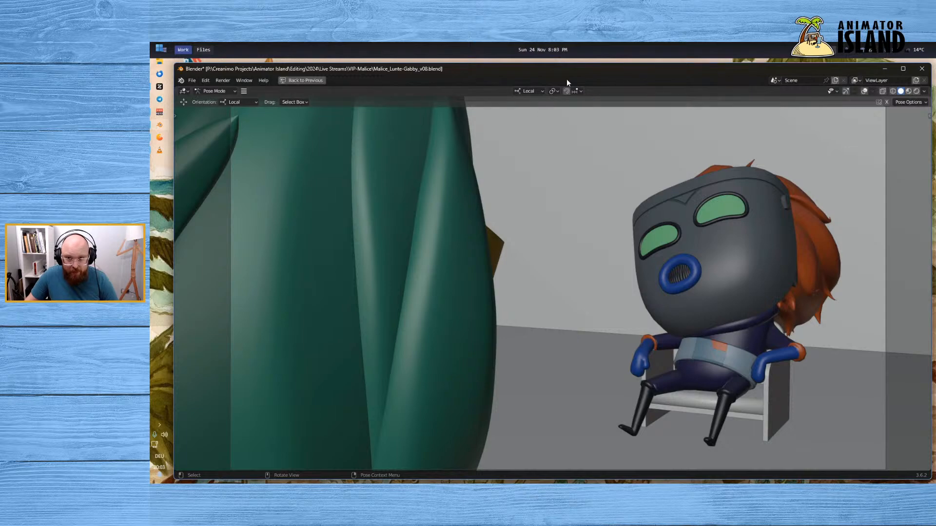
pyautogui.hotkey('ctrl', 'space')
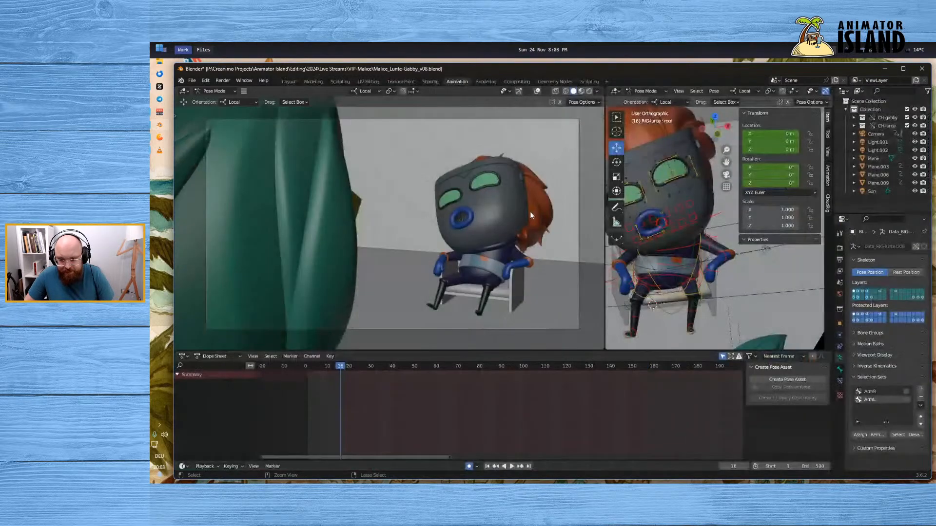
pyautogui.click(512, 465)
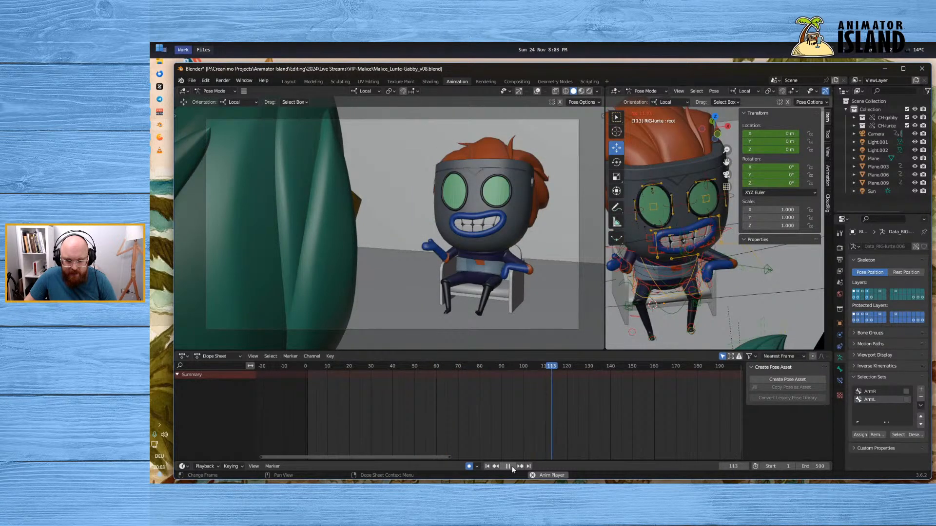
pyautogui.click(511, 465)
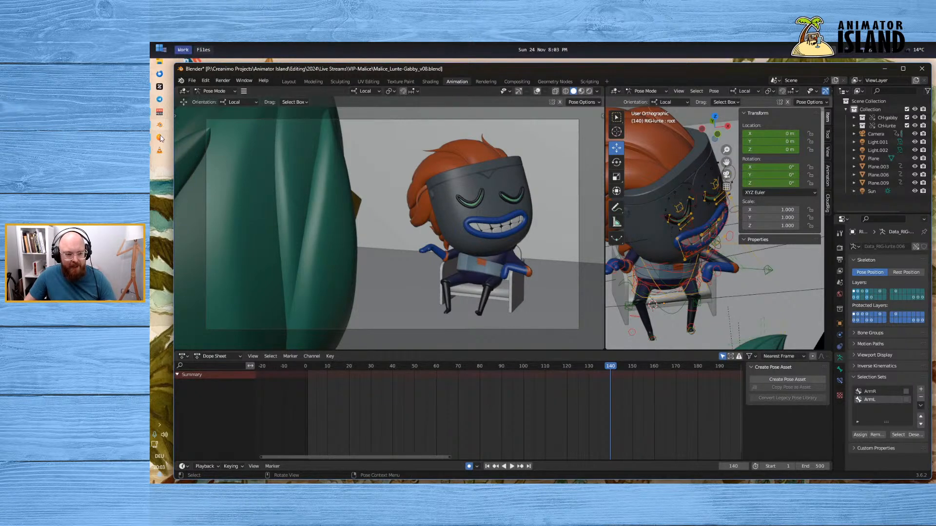
pyautogui.click(547, 366)
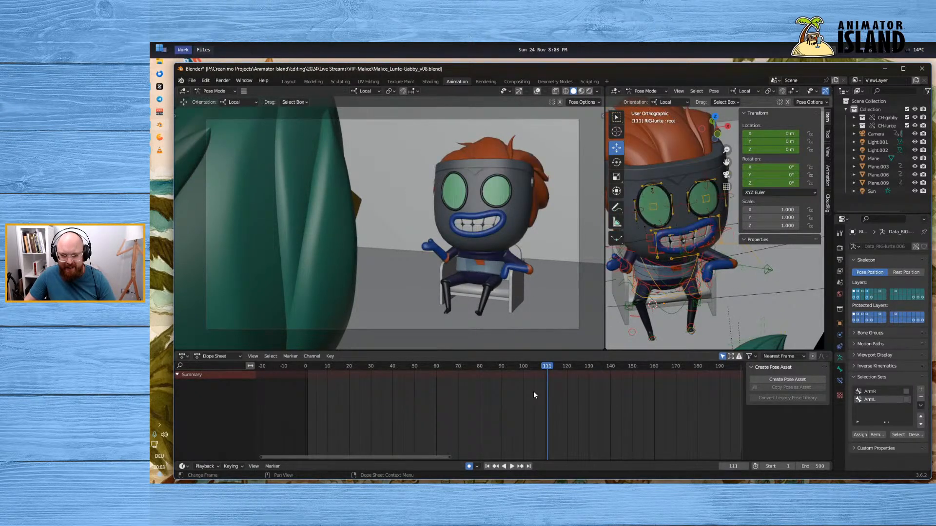
pyautogui.click(512, 467)
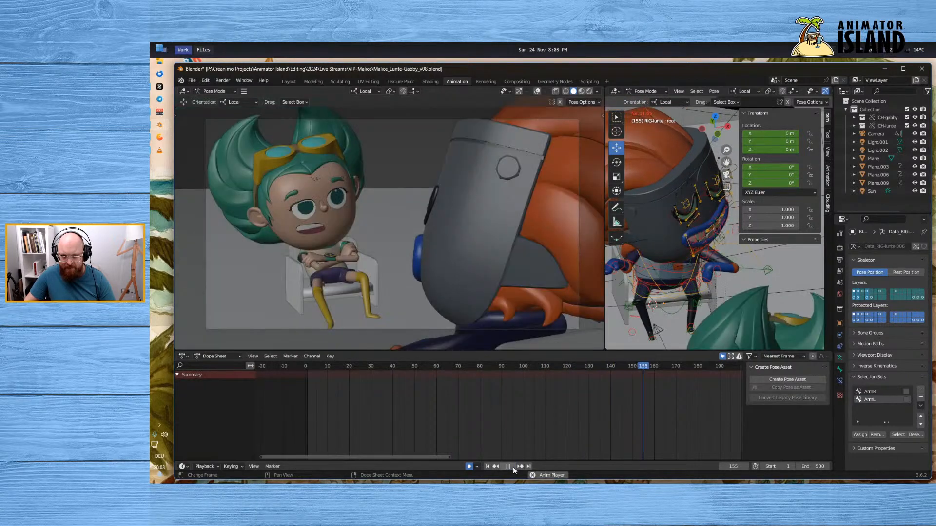
pyautogui.click(512, 467)
# Switch back to Concepts, handwrite "Acting Details" beside the second checkbox and tick both checkboxes
pyautogui.click(164, 149)
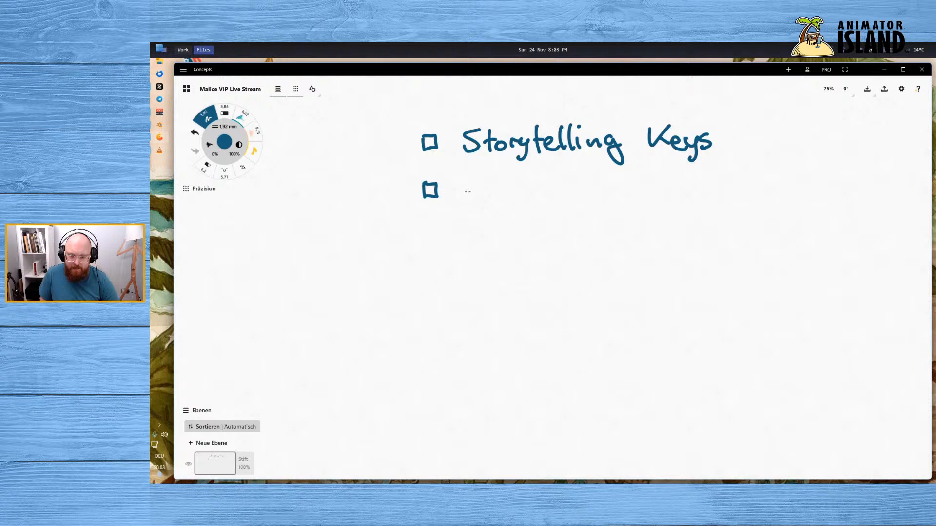
pyautogui.moveTo(464, 198)
pyautogui.mouseDown()
pyautogui.moveTo(474, 176)
pyautogui.moveTo(484, 199)
pyautogui.mouseUp()
pyautogui.moveTo(469, 191)
pyautogui.mouseDown()
pyautogui.moveTo(483, 188)
pyautogui.moveTo(491, 200)
pyautogui.mouseUp()
pyautogui.moveTo(507, 173)
pyautogui.mouseDown()
pyautogui.moveTo(502, 200)
pyautogui.moveTo(542, 195)
pyautogui.moveTo(536, 210)
pyautogui.moveTo(553, 192)
pyautogui.moveTo(581, 200)
pyautogui.mouseUp()
pyautogui.moveTo(571, 180)
pyautogui.mouseDown()
pyautogui.moveTo(595, 184)
pyautogui.moveTo(580, 202)
pyautogui.moveTo(614, 200)
pyautogui.mouseUp()
pyautogui.moveTo(618, 176)
pyautogui.mouseDown()
pyautogui.moveTo(618, 200)
pyautogui.moveTo(624, 184)
pyautogui.mouseUp()
pyautogui.moveTo(634, 188); pyautogui.dragTo(647, 201)
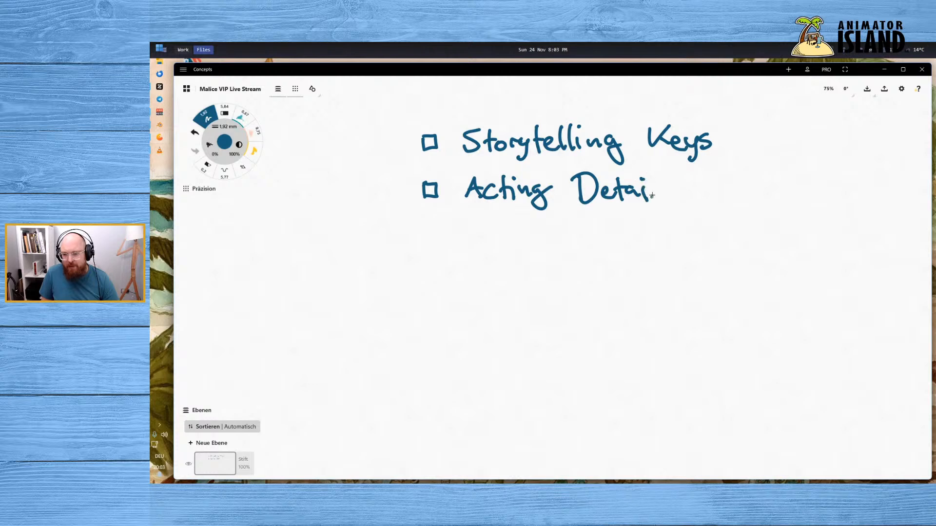
pyautogui.moveTo(661, 168); pyautogui.dragTo(655, 200)
pyautogui.moveTo(677, 185); pyautogui.dragTo(663, 202)
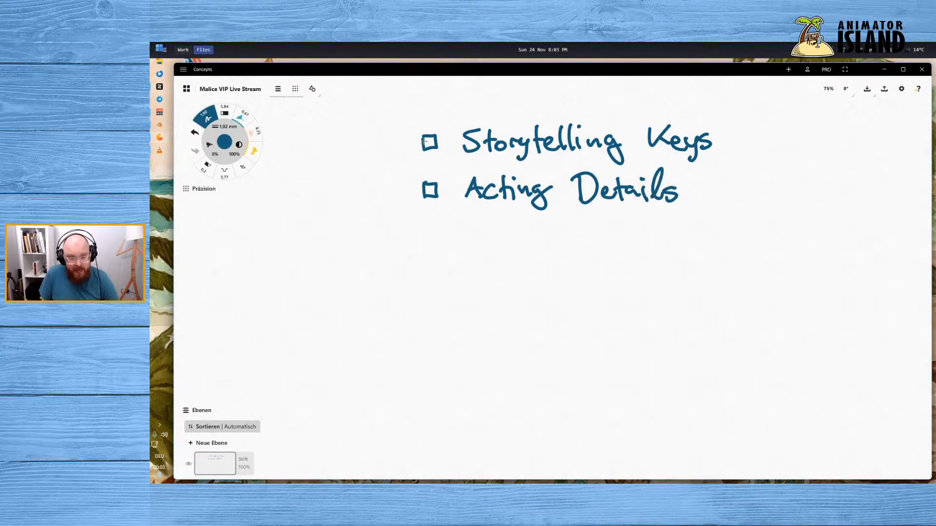
pyautogui.moveTo(418, 135); pyautogui.dragTo(442, 121)
pyautogui.moveTo(418, 185); pyautogui.dragTo(442, 169)
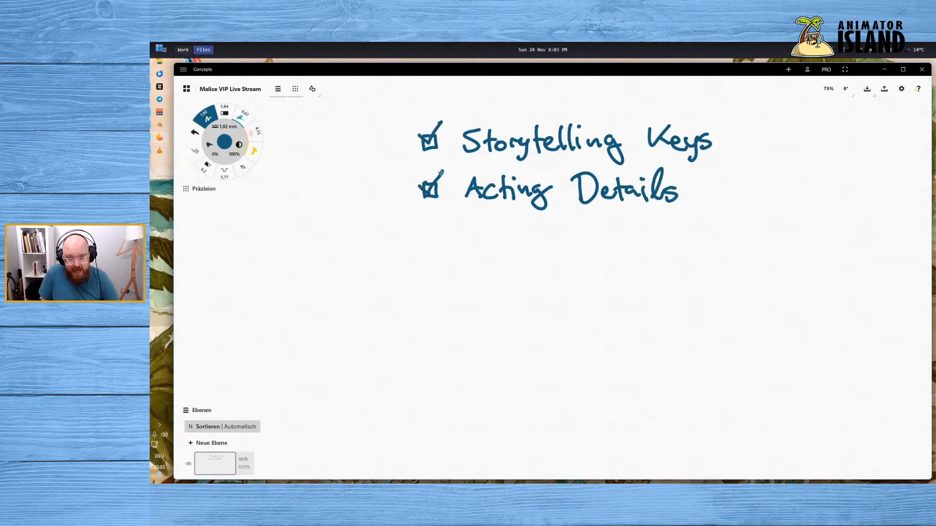
# Extend the checklist with two unticked entries, "Extremes" and "Breakdowns"
pyautogui.moveTo(440, 234)
pyautogui.mouseDown()
pyautogui.moveTo(427, 252)
pyautogui.moveTo(444, 235)
pyautogui.moveTo(492, 253)
pyautogui.moveTo(495, 238)
pyautogui.mouseUp()
pyautogui.moveTo(477, 229)
pyautogui.mouseDown()
pyautogui.moveTo(504, 224)
pyautogui.moveTo(518, 253)
pyautogui.mouseUp()
pyautogui.moveTo(520, 233)
pyautogui.mouseDown()
pyautogui.moveTo(503, 253)
pyautogui.moveTo(527, 251)
pyautogui.mouseUp()
pyautogui.moveTo(519, 240); pyautogui.dragTo(547, 238)
pyautogui.moveTo(543, 244)
pyautogui.mouseDown()
pyautogui.moveTo(563, 240)
pyautogui.moveTo(587, 251)
pyautogui.moveTo(607, 239)
pyautogui.moveTo(600, 252)
pyautogui.mouseUp()
pyautogui.moveTo(427, 295)
pyautogui.mouseDown()
pyautogui.moveTo(427, 308)
pyautogui.moveTo(443, 314)
pyautogui.moveTo(430, 292)
pyautogui.moveTo(500, 302)
pyautogui.moveTo(648, 295)
pyautogui.mouseUp()
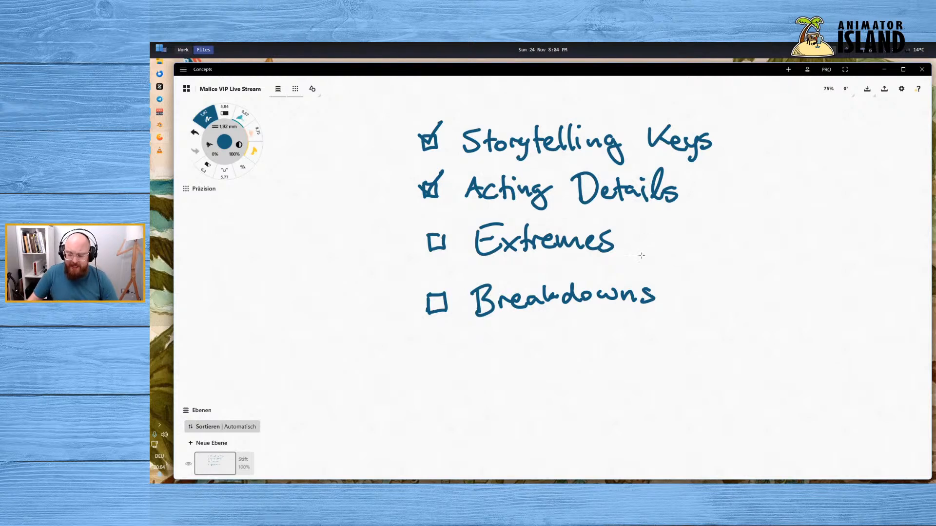
# Handwrite the heading "Extremes" on an empty area of the canvas beside the checklist and underline it
pyautogui.moveTo(647, 394); pyautogui.dragTo(564, 408, button='middle')
pyautogui.moveTo(686, 350); pyautogui.dragTo(256, 342, button='middle')
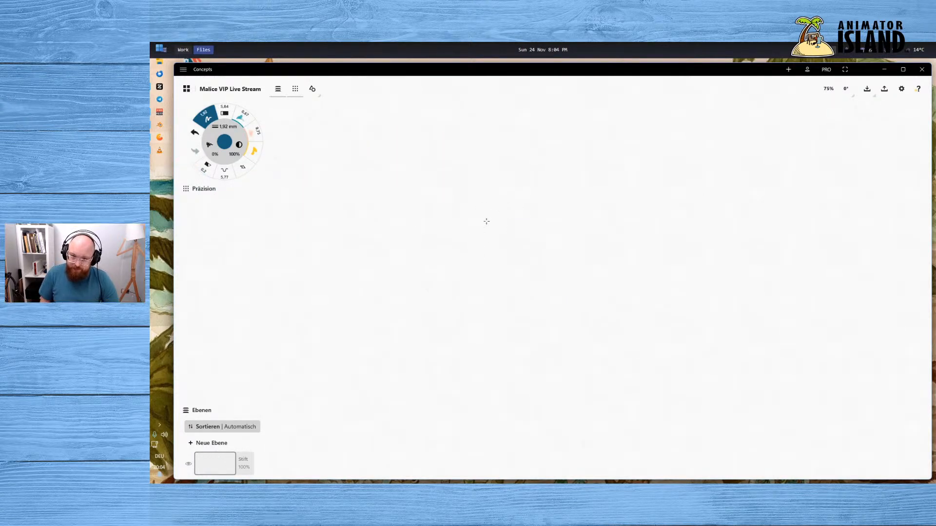
pyautogui.moveTo(410, 148)
pyautogui.mouseDown()
pyautogui.moveTo(435, 176)
pyautogui.moveTo(428, 161)
pyautogui.mouseUp()
pyautogui.moveTo(412, 149)
pyautogui.mouseDown()
pyautogui.moveTo(446, 144)
pyautogui.moveTo(463, 176)
pyautogui.mouseUp()
pyautogui.moveTo(464, 157)
pyautogui.mouseDown()
pyautogui.moveTo(446, 176)
pyautogui.moveTo(474, 174)
pyautogui.mouseUp()
pyautogui.moveTo(466, 161); pyautogui.dragTo(581, 173)
pyautogui.moveTo(593, 150); pyautogui.dragTo(590, 163)
pyautogui.moveTo(400, 202); pyautogui.dragTo(633, 181)
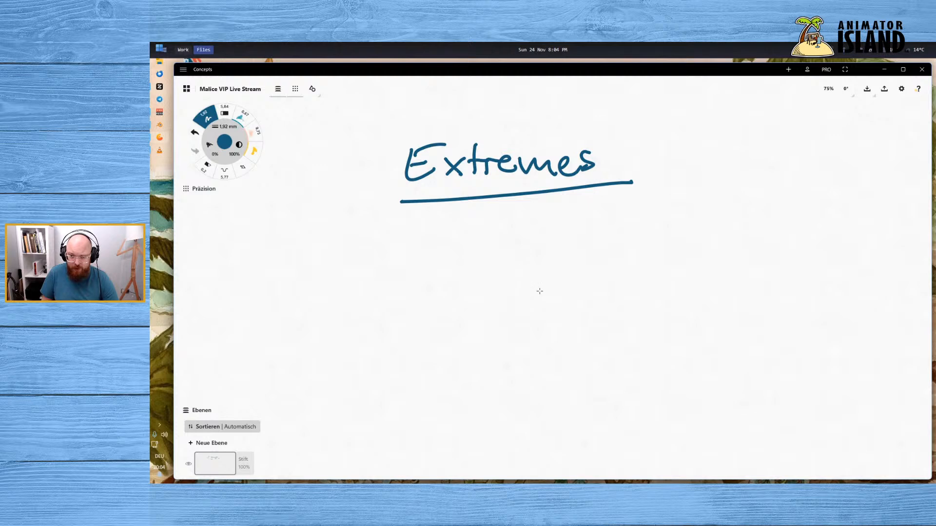
# Below the heading, draw a short curved arrow leftward, a longer one rightward, and a small circle marked by a solid upward arrow
pyautogui.moveTo(538, 291)
pyautogui.mouseDown()
pyautogui.moveTo(456, 275)
pyautogui.moveTo(468, 291)
pyautogui.mouseUp()
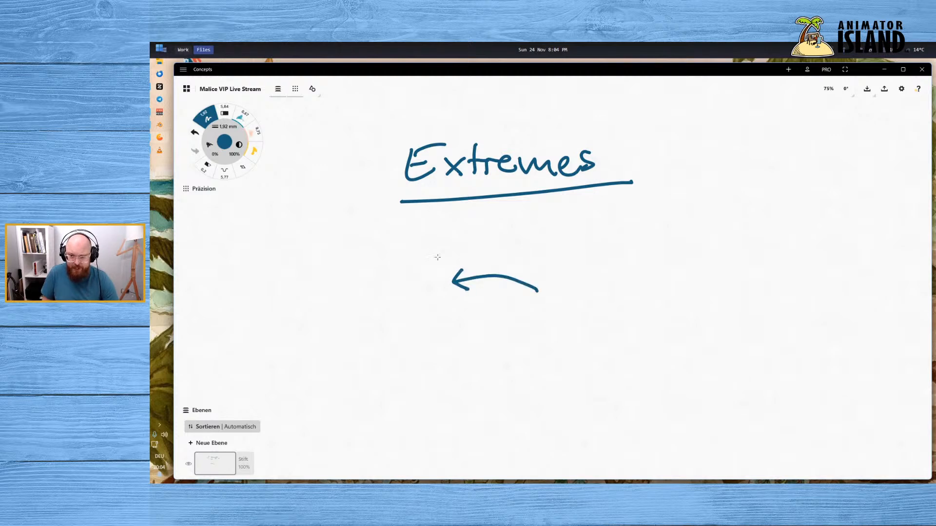
pyautogui.moveTo(449, 261); pyautogui.dragTo(634, 241)
pyautogui.moveTo(630, 235)
pyautogui.mouseDown()
pyautogui.moveTo(637, 246)
pyautogui.moveTo(628, 254)
pyautogui.mouseUp()
pyautogui.moveTo(435, 271)
pyautogui.mouseDown()
pyautogui.moveTo(429, 279)
pyautogui.moveTo(434, 271)
pyautogui.mouseUp()
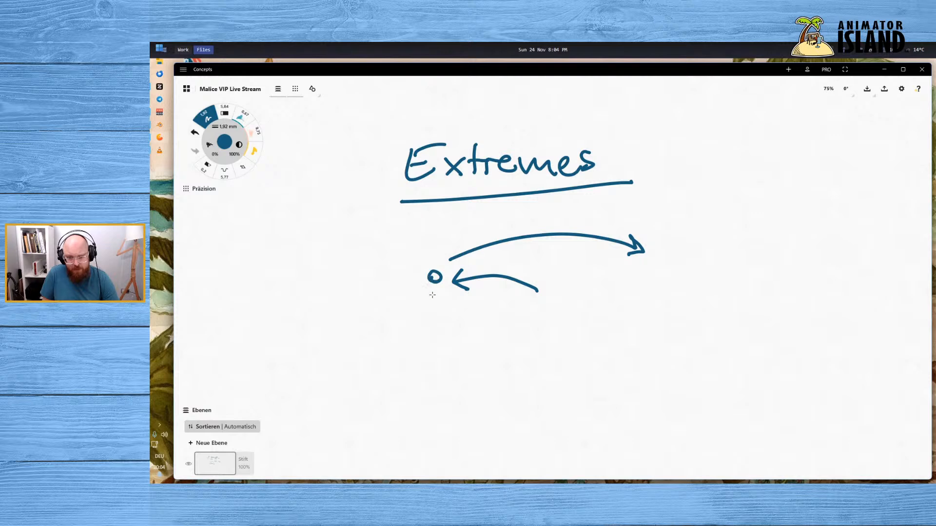
pyautogui.moveTo(428, 302)
pyautogui.mouseDown()
pyautogui.moveTo(442, 300)
pyautogui.moveTo(432, 312)
pyautogui.moveTo(440, 303)
pyautogui.mouseUp()
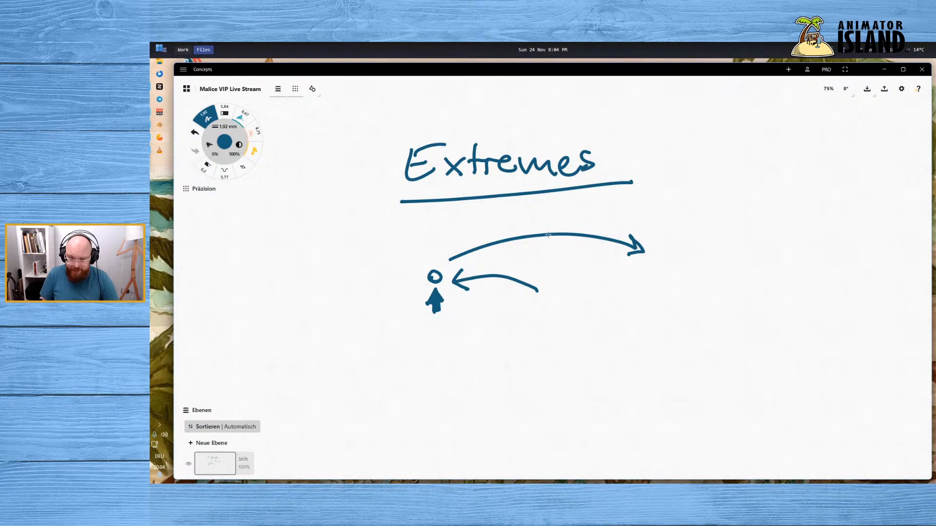
# Handwrite "Anticipation" and "Overshoot" on two lines below the curved arrows
pyautogui.moveTo(459, 335)
pyautogui.mouseDown()
pyautogui.moveTo(526, 334)
pyautogui.moveTo(551, 315)
pyautogui.moveTo(567, 328)
pyautogui.moveTo(589, 325)
pyautogui.moveTo(607, 308)
pyautogui.moveTo(648, 331)
pyautogui.mouseUp()
pyautogui.moveTo(459, 363)
pyautogui.mouseDown()
pyautogui.moveTo(496, 362)
pyautogui.moveTo(515, 376)
pyautogui.mouseUp()
pyautogui.moveTo(516, 365)
pyautogui.mouseDown()
pyautogui.moveTo(528, 365)
pyautogui.moveTo(525, 377)
pyautogui.moveTo(564, 368)
pyautogui.mouseUp()
pyautogui.moveTo(579, 367); pyautogui.dragTo(579, 366)
pyautogui.moveTo(593, 349)
pyautogui.mouseDown()
pyautogui.moveTo(594, 375)
pyautogui.moveTo(599, 357)
pyautogui.mouseUp()
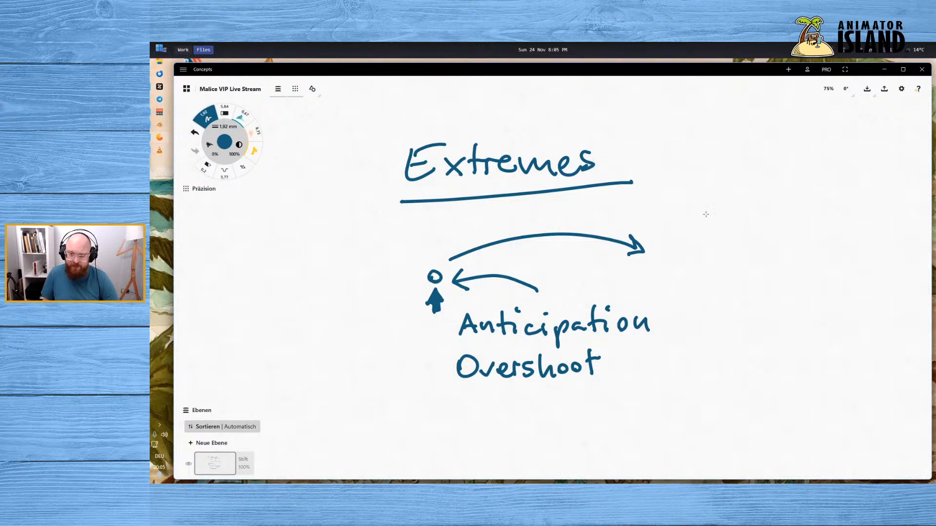
# Beside the heading, sketch a figure winding up under a backward arrow and another throwing a punch with its arm extended
pyautogui.moveTo(707, 205)
pyautogui.mouseDown()
pyautogui.moveTo(723, 194)
pyautogui.moveTo(713, 204)
pyautogui.mouseUp()
pyautogui.moveTo(699, 169)
pyautogui.mouseDown()
pyautogui.moveTo(691, 182)
pyautogui.moveTo(702, 161)
pyautogui.mouseUp()
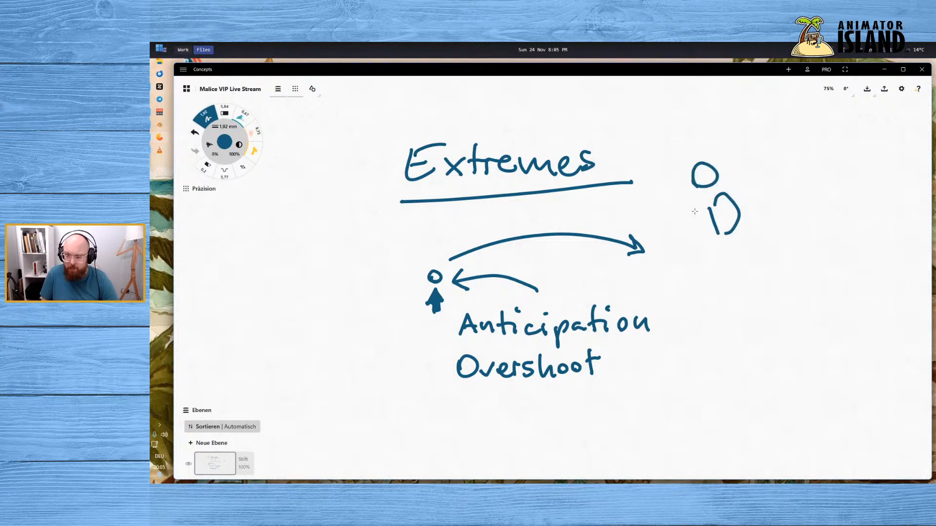
pyautogui.moveTo(710, 207)
pyautogui.mouseDown()
pyautogui.moveTo(678, 203)
pyautogui.moveTo(655, 166)
pyautogui.moveTo(670, 154)
pyautogui.mouseUp()
pyautogui.moveTo(748, 121)
pyautogui.mouseDown()
pyautogui.moveTo(648, 145)
pyautogui.moveTo(663, 130)
pyautogui.mouseUp()
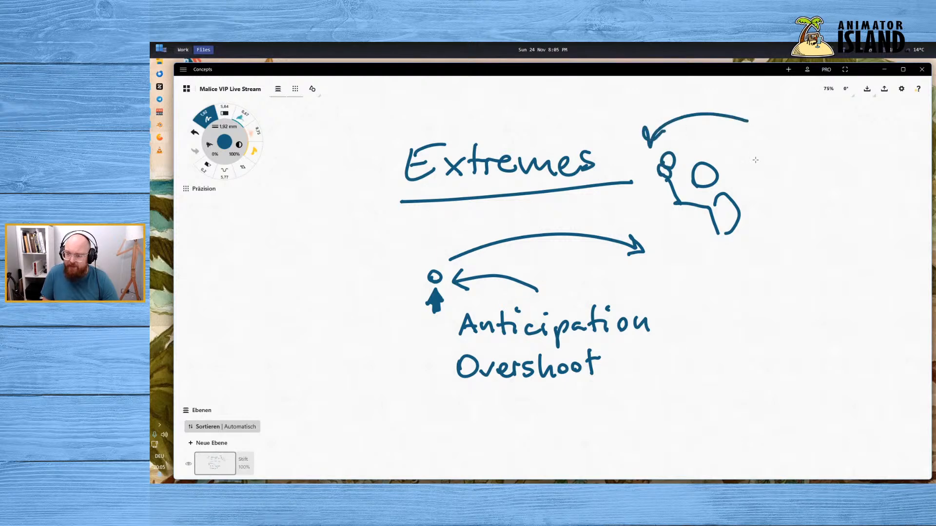
pyautogui.moveTo(749, 197)
pyautogui.mouseDown()
pyautogui.moveTo(730, 230)
pyautogui.moveTo(762, 184)
pyautogui.moveTo(845, 181)
pyautogui.mouseUp()
pyautogui.moveTo(901, 168)
pyautogui.mouseDown()
pyautogui.moveTo(913, 166)
pyautogui.moveTo(852, 174)
pyautogui.mouseUp()
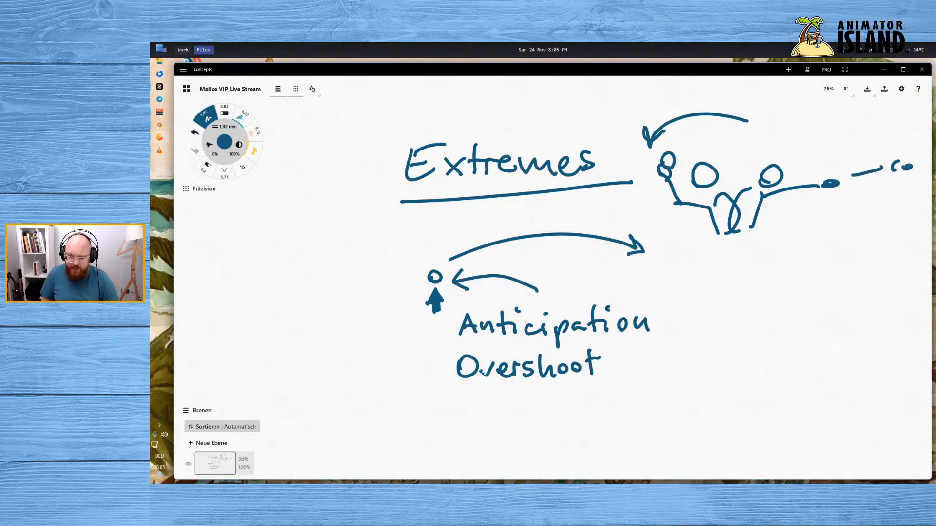
# Below the punch sketches, draw a leaping stick figure with raised arms and a crouching figure with its arms held out
pyautogui.moveTo(770, 301)
pyautogui.mouseDown()
pyautogui.moveTo(792, 292)
pyautogui.moveTo(769, 303)
pyautogui.mouseUp()
pyautogui.moveTo(779, 273); pyautogui.dragTo(774, 246)
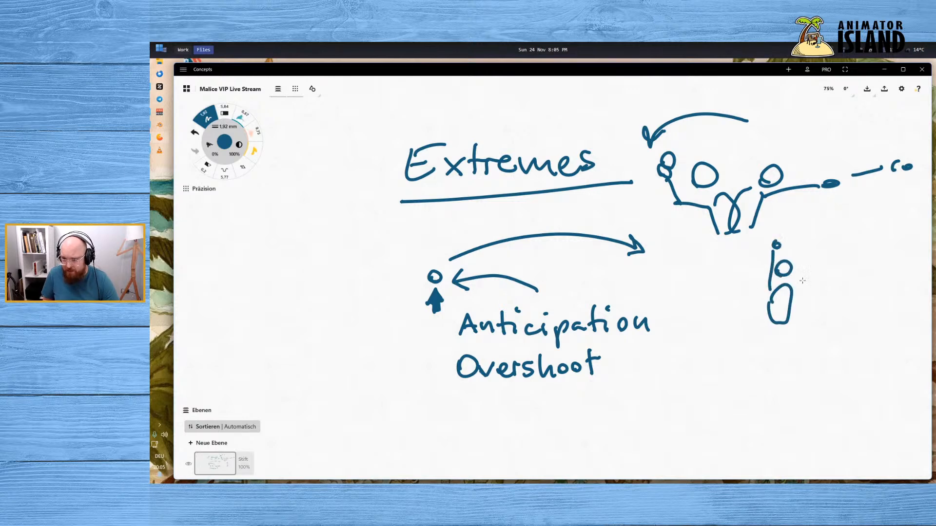
pyautogui.moveTo(795, 292); pyautogui.dragTo(807, 254)
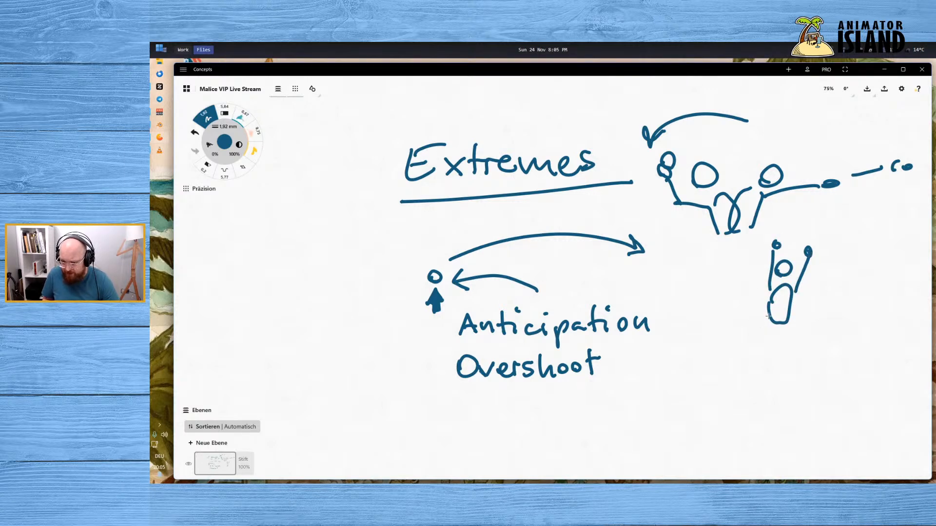
pyautogui.moveTo(768, 312)
pyautogui.mouseDown()
pyautogui.moveTo(755, 336)
pyautogui.moveTo(761, 323)
pyautogui.moveTo(786, 324)
pyautogui.moveTo(798, 390)
pyautogui.moveTo(830, 362)
pyautogui.moveTo(834, 340)
pyautogui.moveTo(826, 355)
pyautogui.mouseUp()
pyautogui.moveTo(797, 387)
pyautogui.mouseDown()
pyautogui.moveTo(819, 397)
pyautogui.moveTo(793, 413)
pyautogui.moveTo(833, 399)
pyautogui.moveTo(814, 412)
pyautogui.mouseUp()
pyautogui.moveTo(815, 411); pyautogui.dragTo(834, 407)
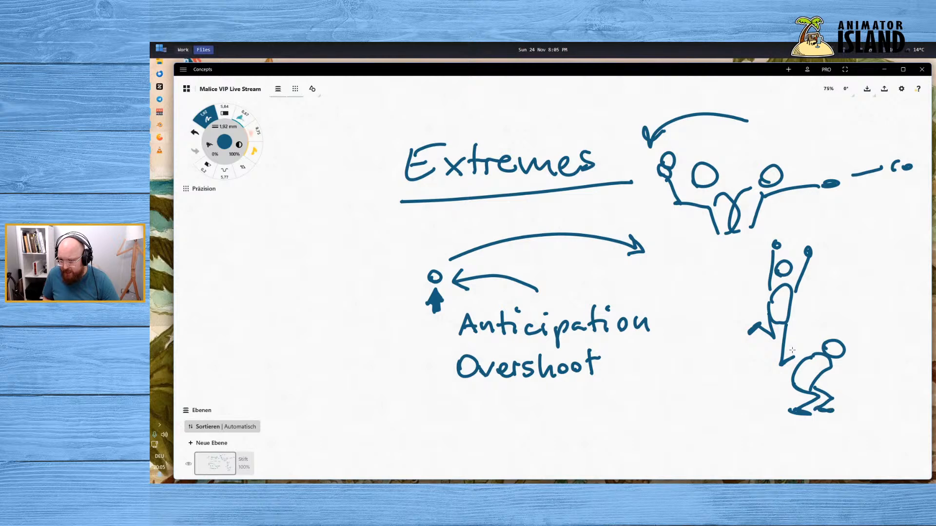
pyautogui.moveTo(807, 359)
pyautogui.mouseDown()
pyautogui.moveTo(800, 349)
pyautogui.moveTo(764, 354)
pyautogui.moveTo(850, 362)
pyautogui.moveTo(849, 378)
pyautogui.mouseUp()
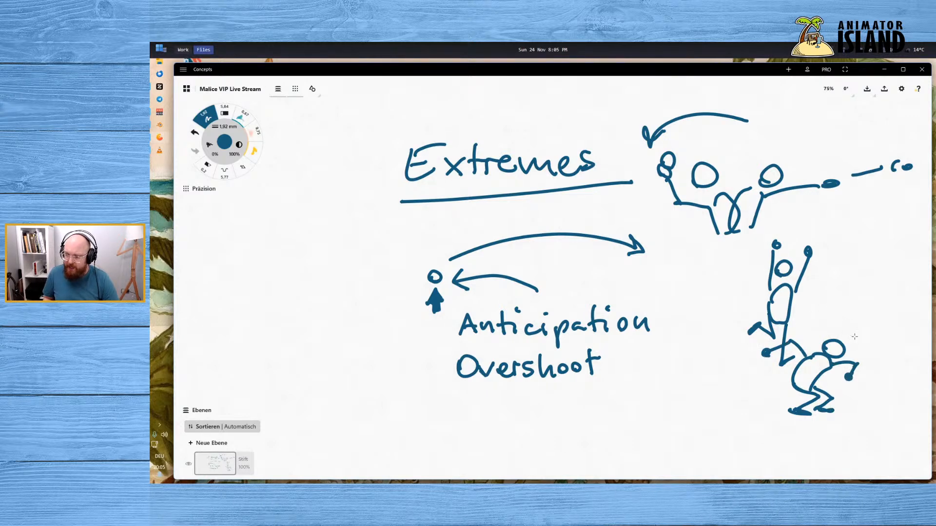
# Add a down-and-up motion arrow above the crouching figure and a horizontal dotted line across its upper body
pyautogui.moveTo(805, 309); pyautogui.dragTo(812, 361)
pyautogui.moveTo(812, 361)
pyautogui.mouseDown()
pyautogui.moveTo(822, 316)
pyautogui.moveTo(831, 320)
pyautogui.mouseUp()
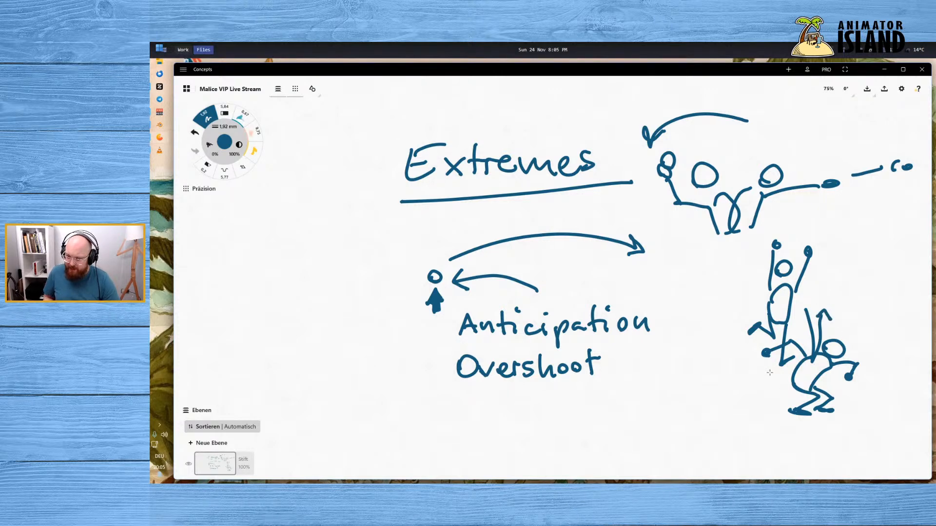
pyautogui.moveTo(745, 368); pyautogui.dragTo(751, 368)
pyautogui.click(759, 369)
pyautogui.click(771, 368)
pyautogui.click(783, 368)
pyautogui.click(794, 368)
pyautogui.click(809, 368)
pyautogui.click(819, 366)
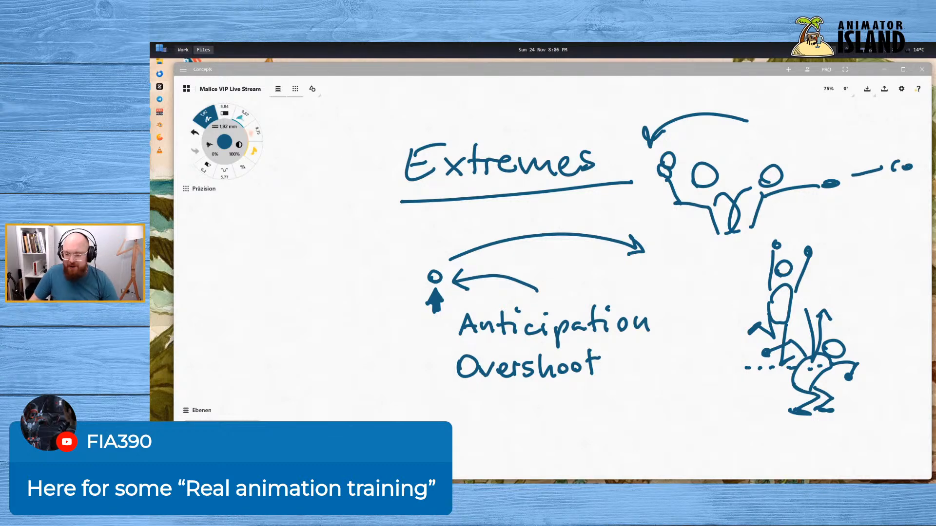
pyautogui.moveTo(569, 361); pyautogui.dragTo(474, 352, button='middle')
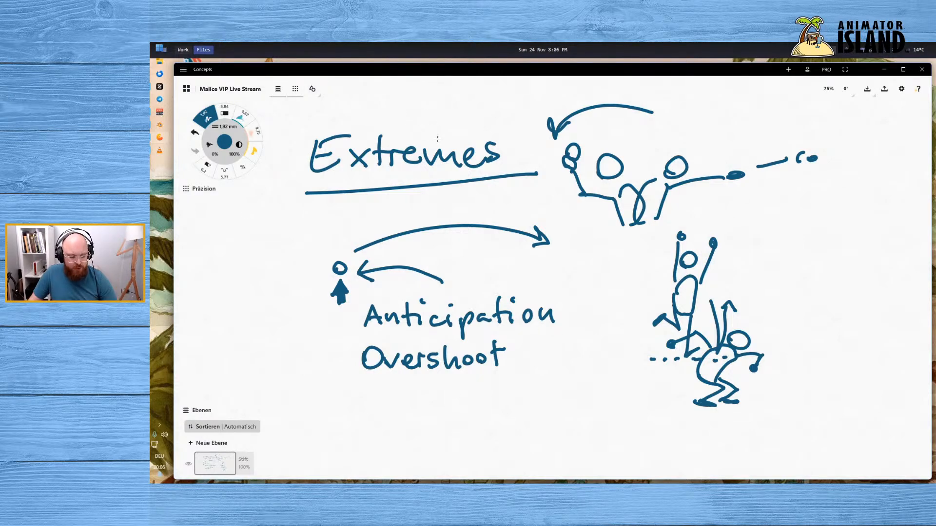
# Switch to Blender and play the shot from frame 1 to review the masked character's opening poses
pyautogui.hotkey('alt', '1')
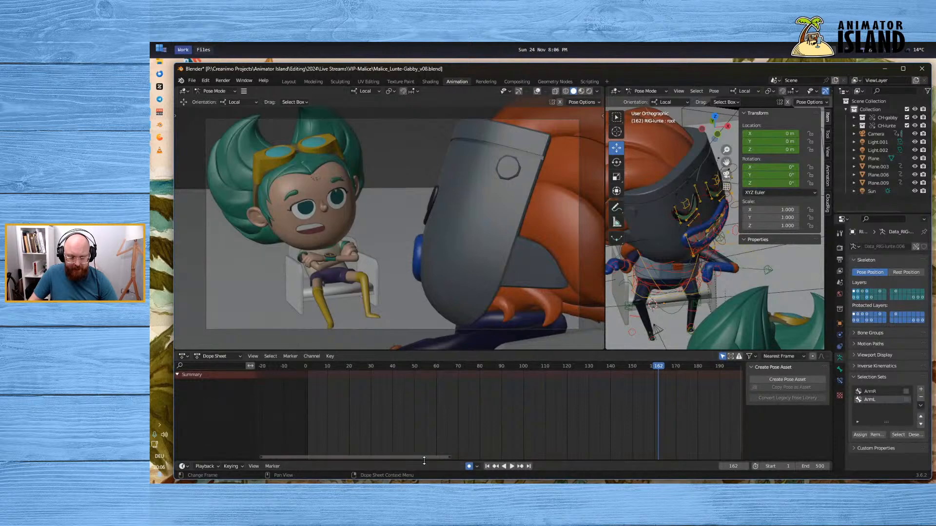
pyautogui.moveTo(424, 458)
pyautogui.mouseDown()
pyautogui.moveTo(312, 453)
pyautogui.moveTo(408, 457)
pyautogui.mouseUp()
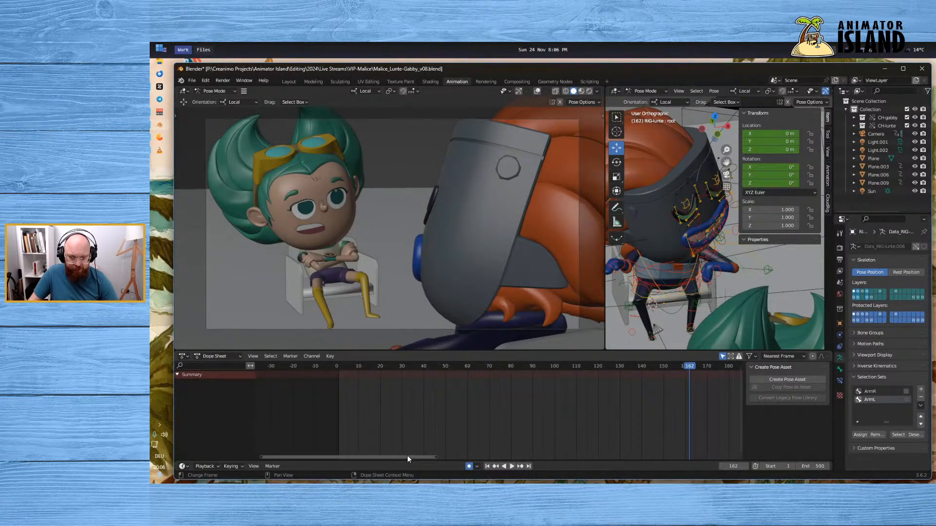
pyautogui.click(343, 365)
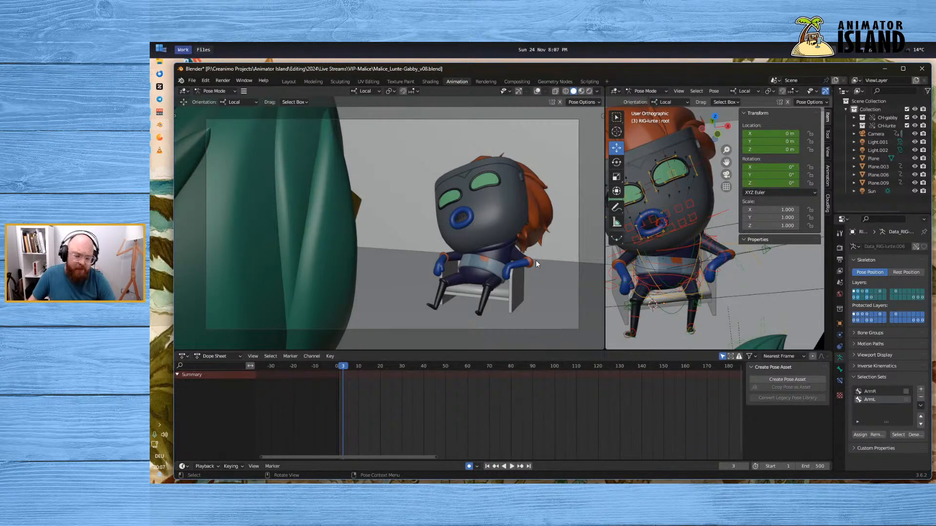
pyautogui.click(340, 370)
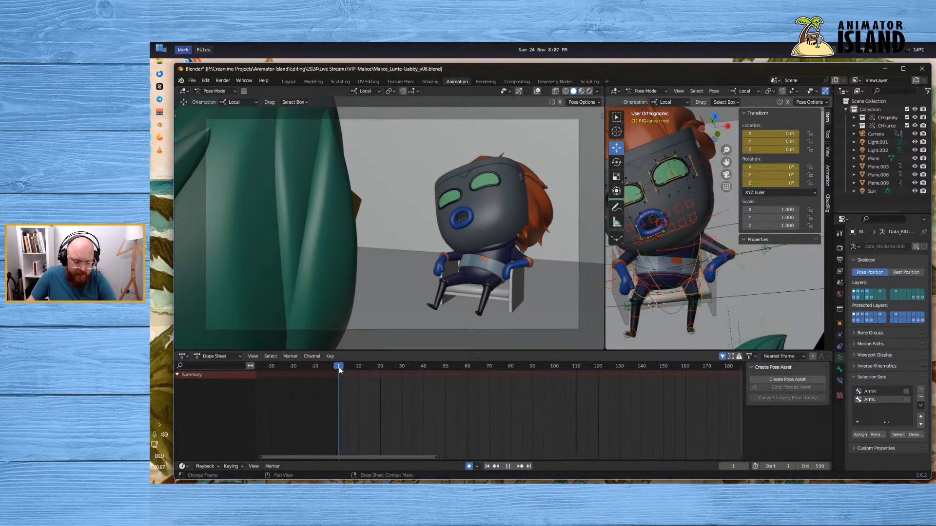
pyautogui.press('space')
pyautogui.press('space')
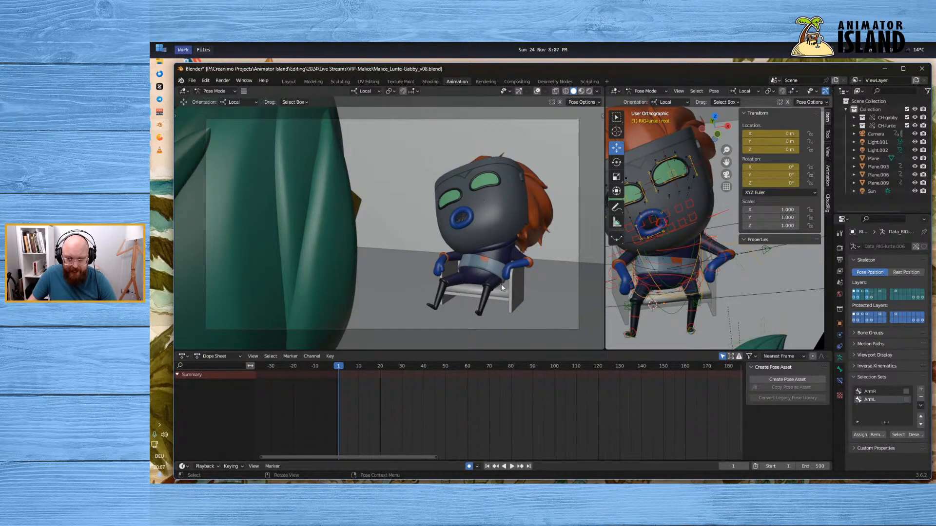
pyautogui.click(512, 466)
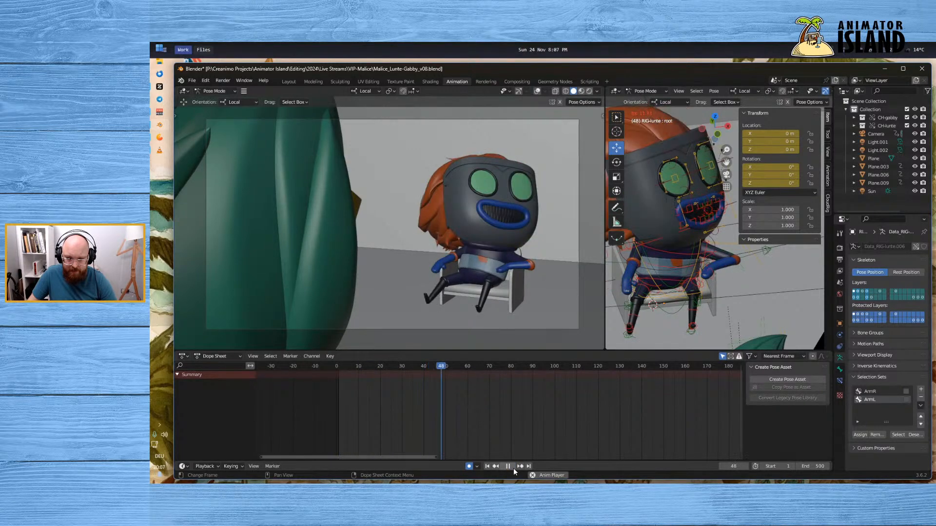
pyautogui.click(510, 467)
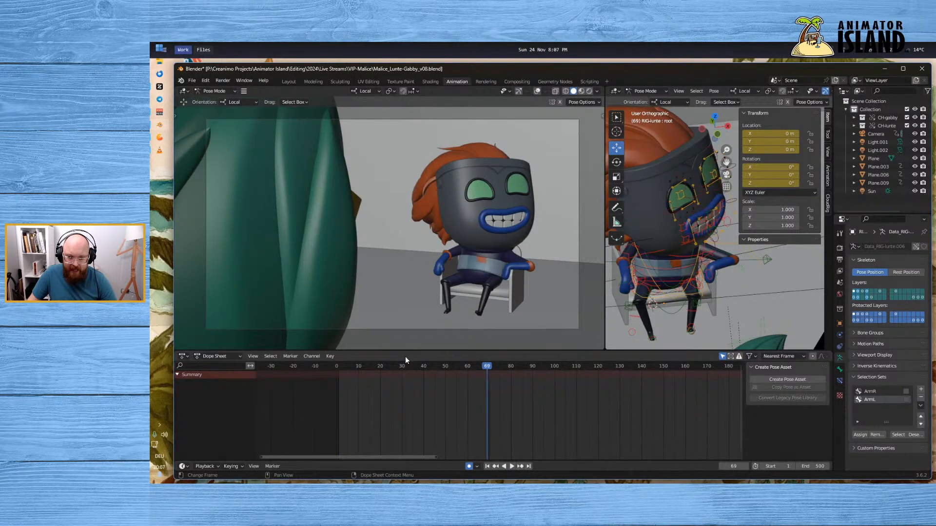
# Scrub back and forth between frames 19 and 82 to compare the seated character's blocked poses
pyautogui.moveTo(399, 364); pyautogui.dragTo(514, 373)
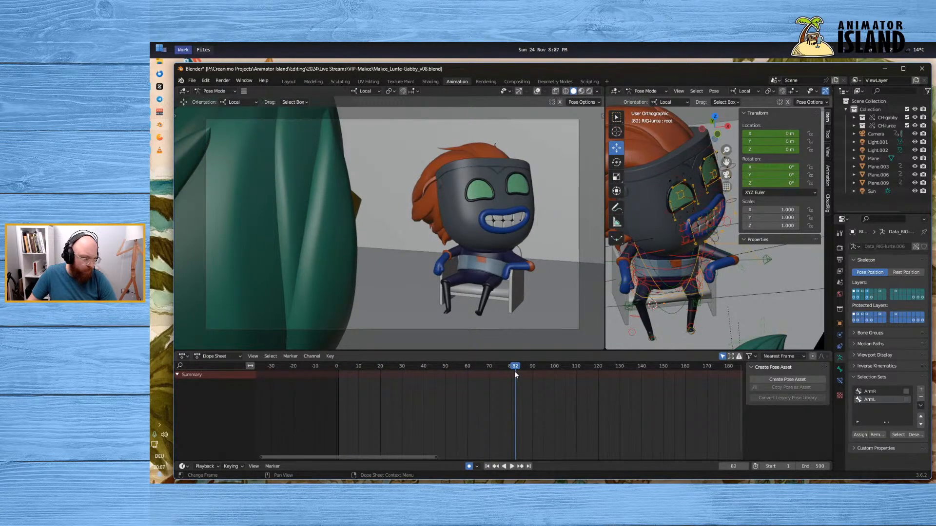
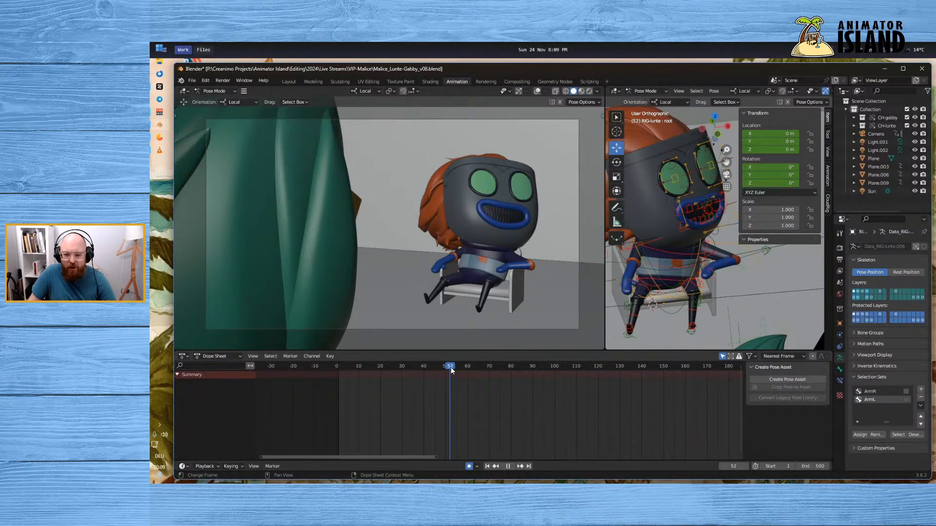
pyautogui.moveTo(450, 367); pyautogui.dragTo(379, 370)
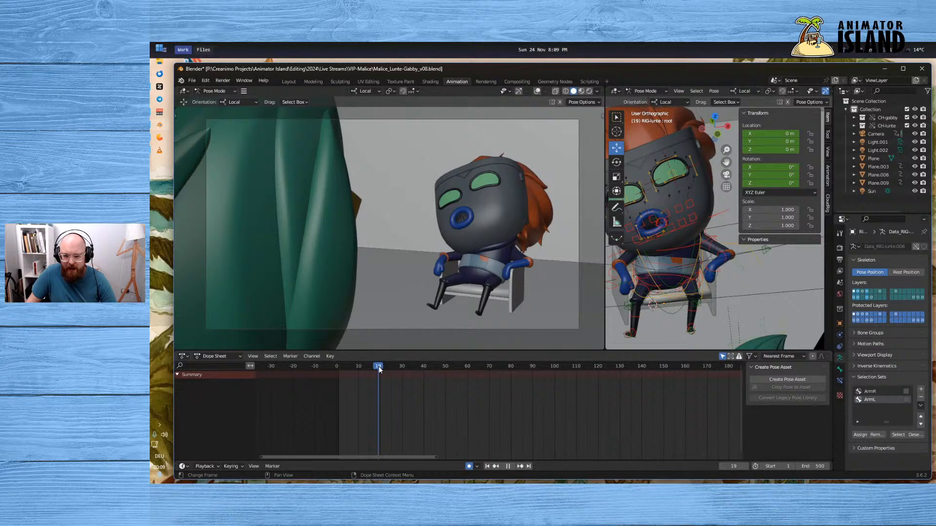
pyautogui.moveTo(379, 370); pyautogui.dragTo(494, 374)
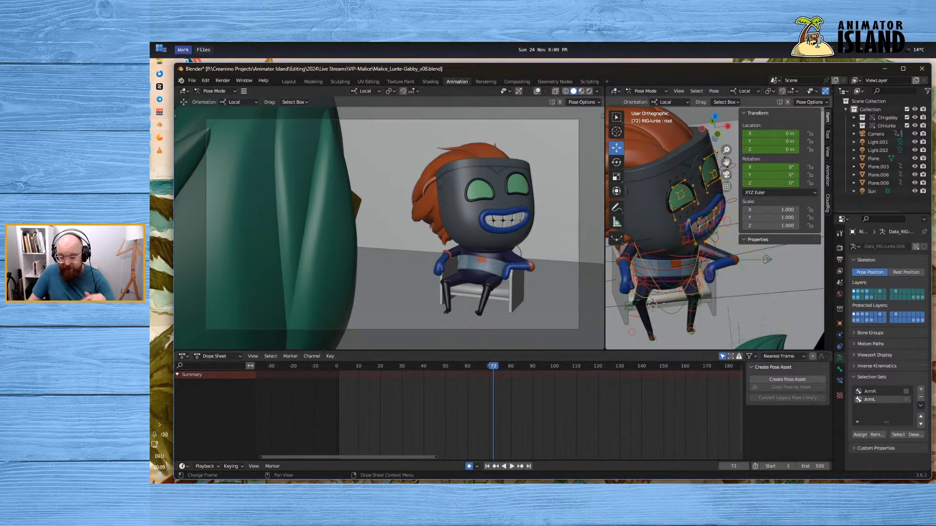
# Switch to Concepts and mark the winding-up fist with a downward arrow, adding a second fist farther back with motion arcs
pyautogui.click(164, 140)
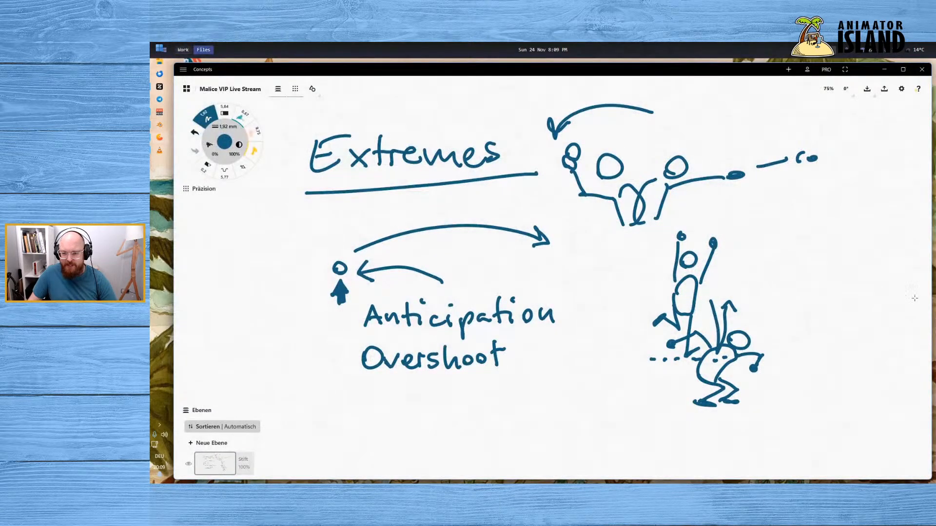
pyautogui.moveTo(913, 298); pyautogui.dragTo(906, 315, button='middle')
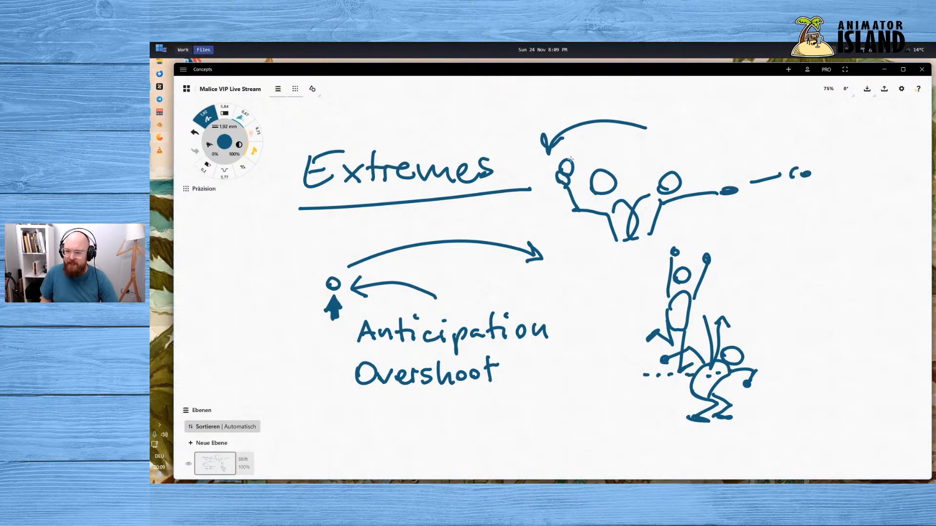
pyautogui.moveTo(570, 146)
pyautogui.mouseDown()
pyautogui.moveTo(569, 157)
pyautogui.moveTo(571, 146)
pyautogui.mouseUp()
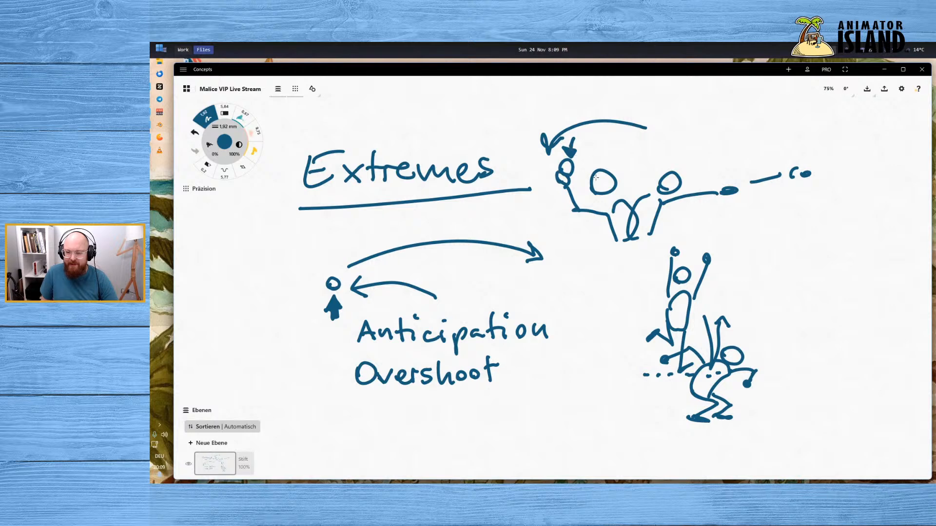
pyautogui.moveTo(619, 154)
pyautogui.mouseDown()
pyautogui.moveTo(533, 212)
pyautogui.moveTo(538, 225)
pyautogui.moveTo(558, 201)
pyautogui.moveTo(559, 210)
pyautogui.moveTo(543, 178)
pyautogui.moveTo(546, 220)
pyautogui.moveTo(552, 213)
pyautogui.mouseUp()
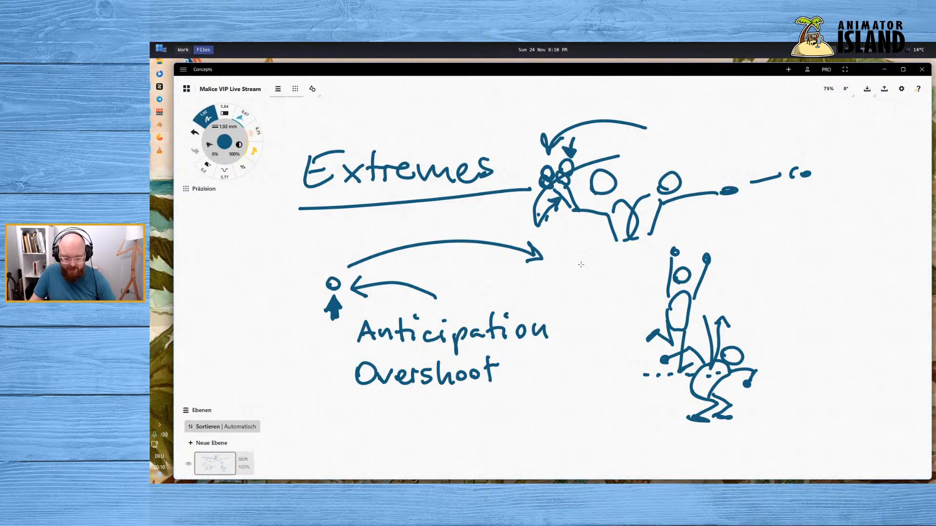
# Switch to Blender and scrub between frames 29 and 43 to examine the change from the leaning pose to the grinning pose
pyautogui.press('ctrl+super+Left')
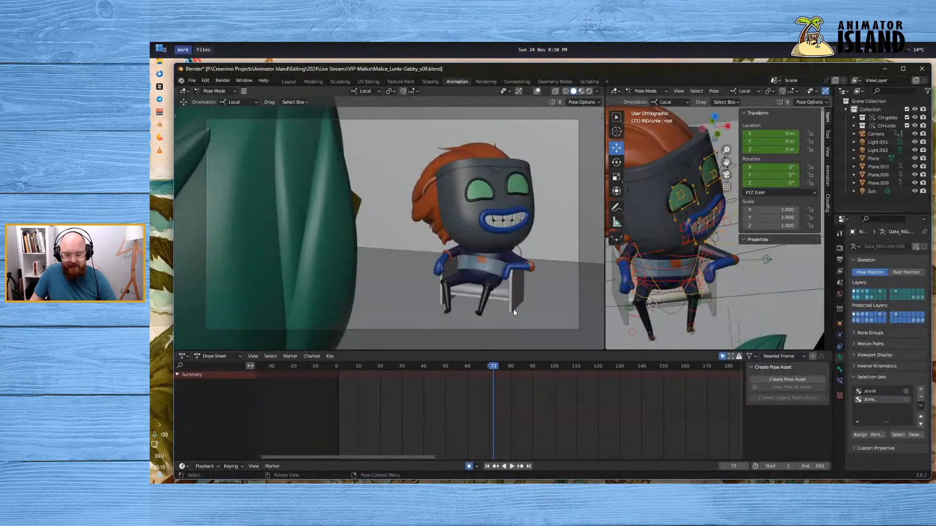
pyautogui.moveTo(383, 367)
pyautogui.mouseDown()
pyautogui.moveTo(443, 371)
pyautogui.moveTo(400, 373)
pyautogui.mouseUp()
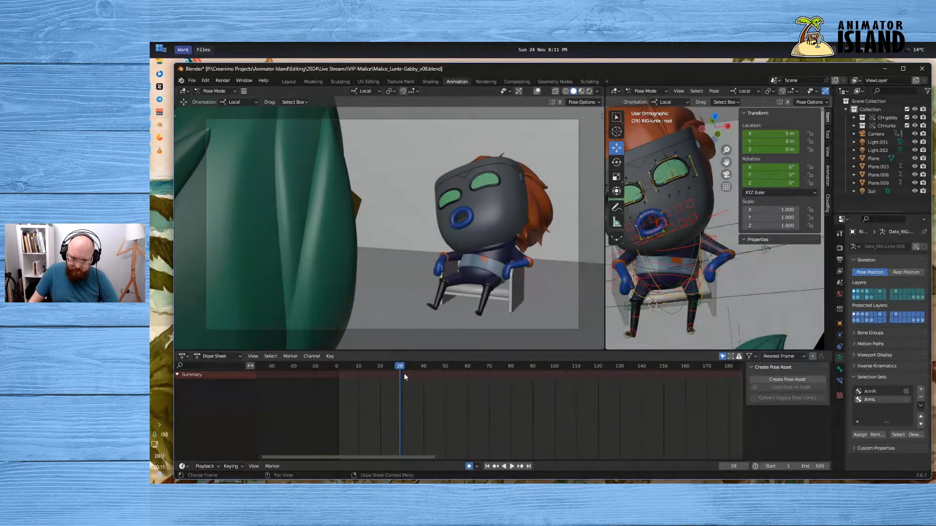
pyautogui.moveTo(398, 366); pyautogui.dragTo(436, 370)
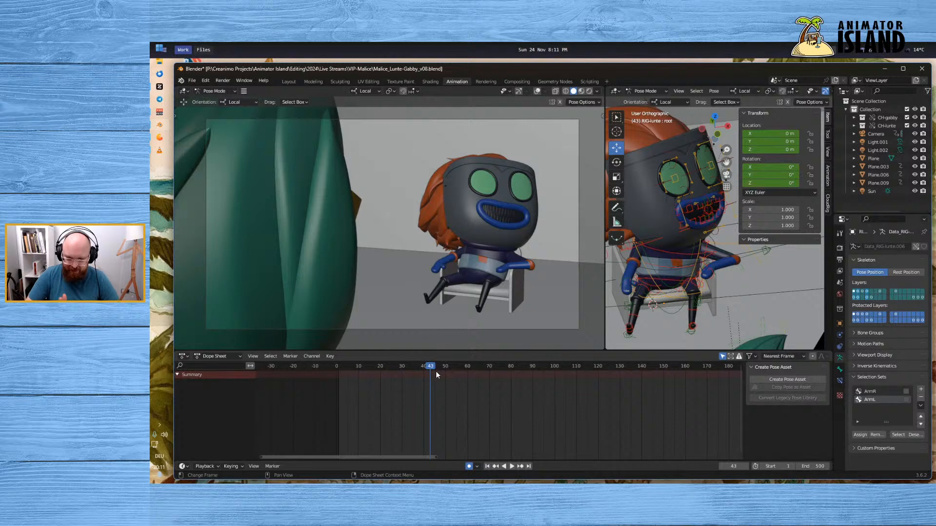
pyautogui.click(391, 366)
pyautogui.press('space')
pyautogui.moveTo(391, 367); pyautogui.dragTo(432, 367)
pyautogui.press('space')
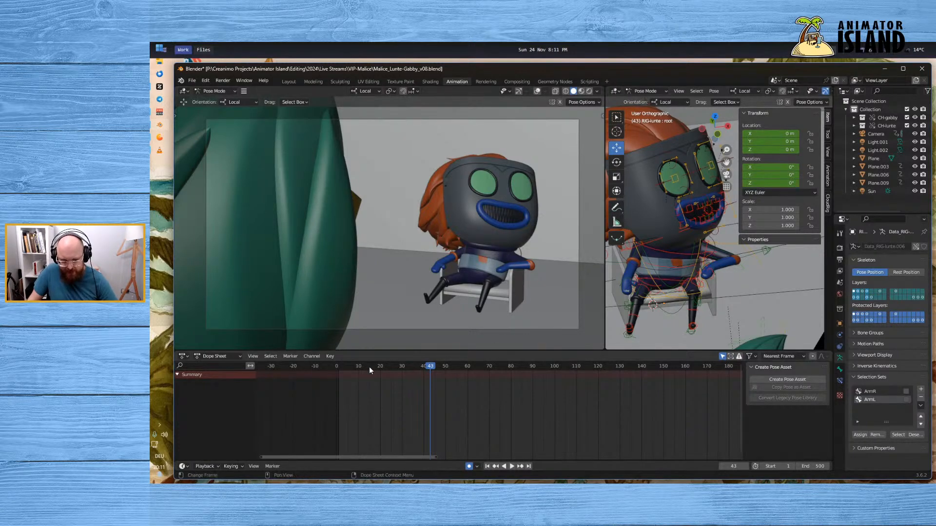
# Examine the seated rig from another angle around frames 29 to 42 and play through the pose change
pyautogui.moveTo(396, 365); pyautogui.dragTo(414, 365)
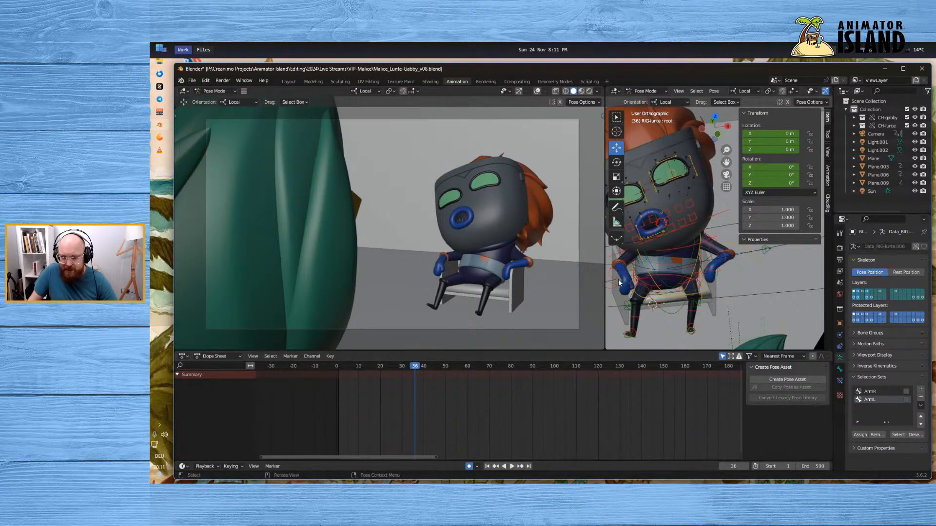
pyautogui.scroll(-3, 631, 284)
pyautogui.moveTo(631, 285); pyautogui.dragTo(777, 275, button='middle')
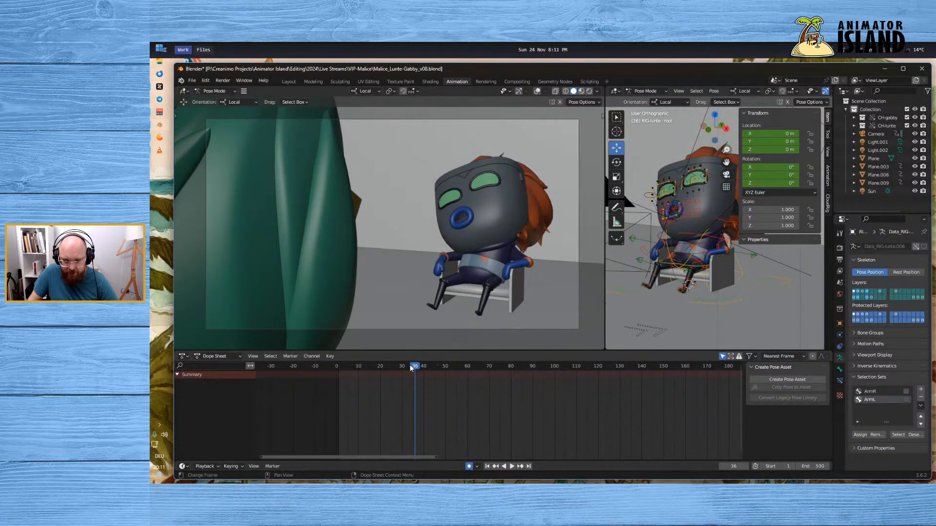
pyautogui.moveTo(418, 366)
pyautogui.mouseDown()
pyautogui.moveTo(378, 368)
pyautogui.moveTo(400, 368)
pyautogui.mouseUp()
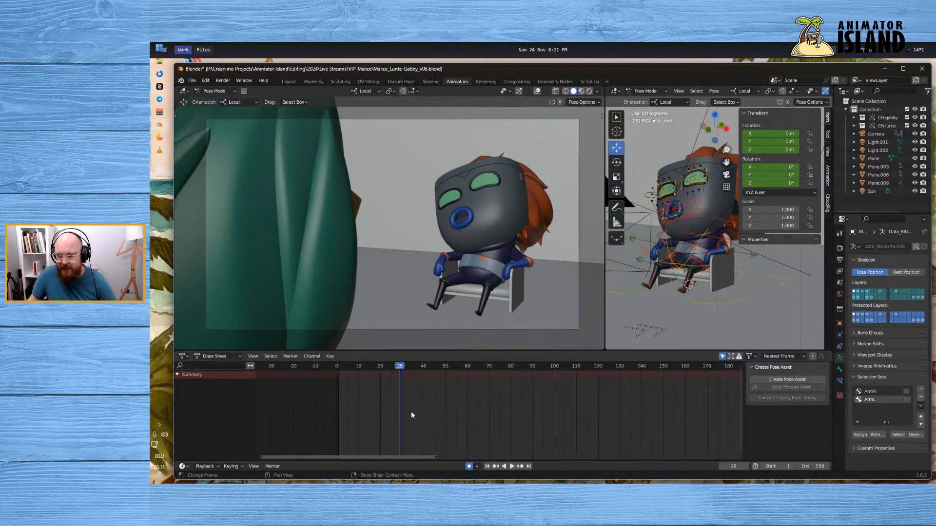
pyautogui.press('space')
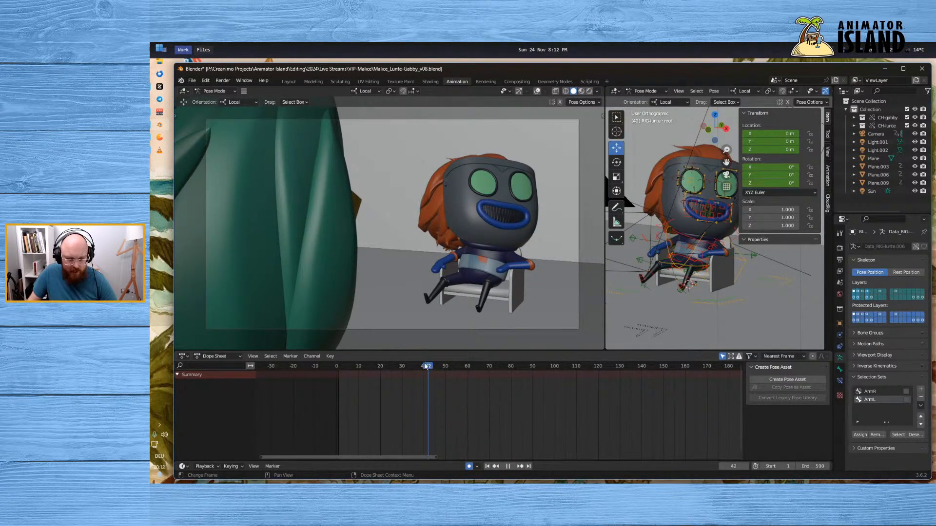
# Go to frame 37 and select every bone of the masked character's rig
pyautogui.moveTo(428, 366); pyautogui.dragTo(417, 368)
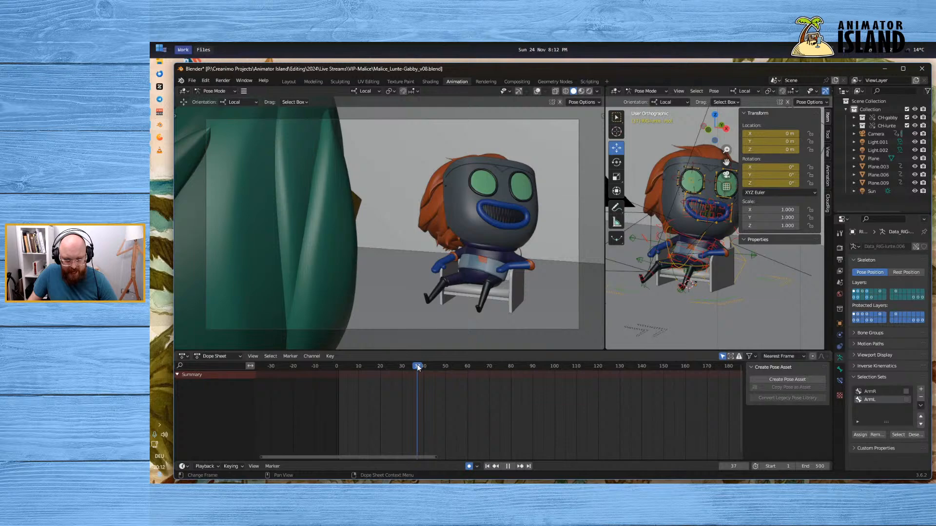
pyautogui.press('a')
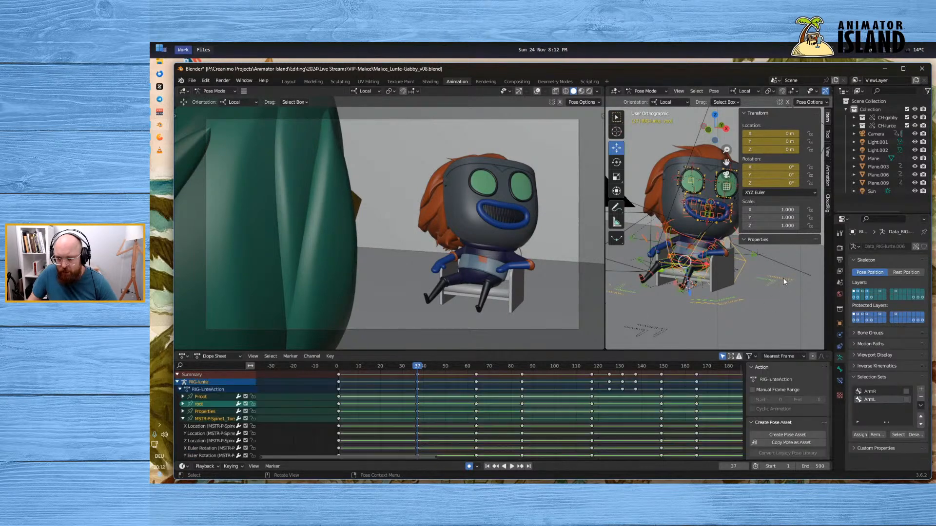
pyautogui.moveTo(418, 367)
pyautogui.mouseDown()
pyautogui.moveTo(409, 368)
pyautogui.moveTo(417, 369)
pyautogui.mouseUp()
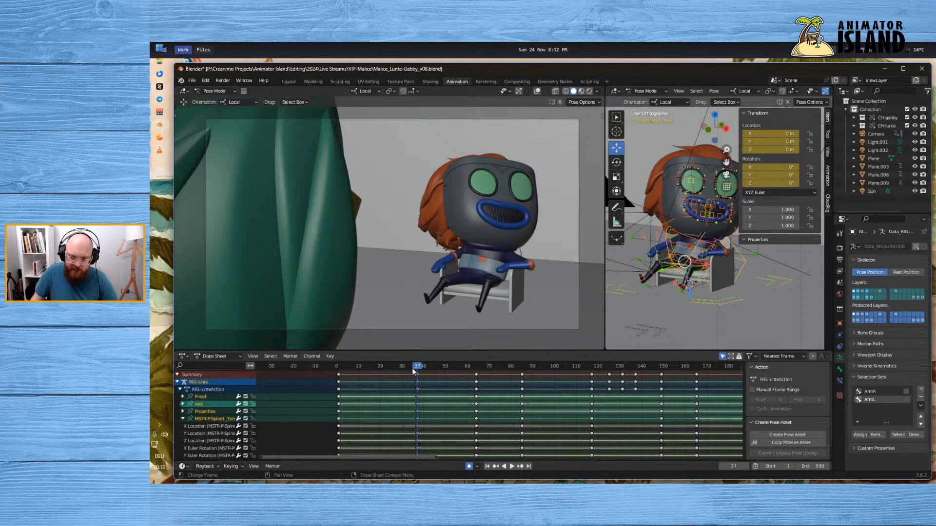
pyautogui.click(407, 367)
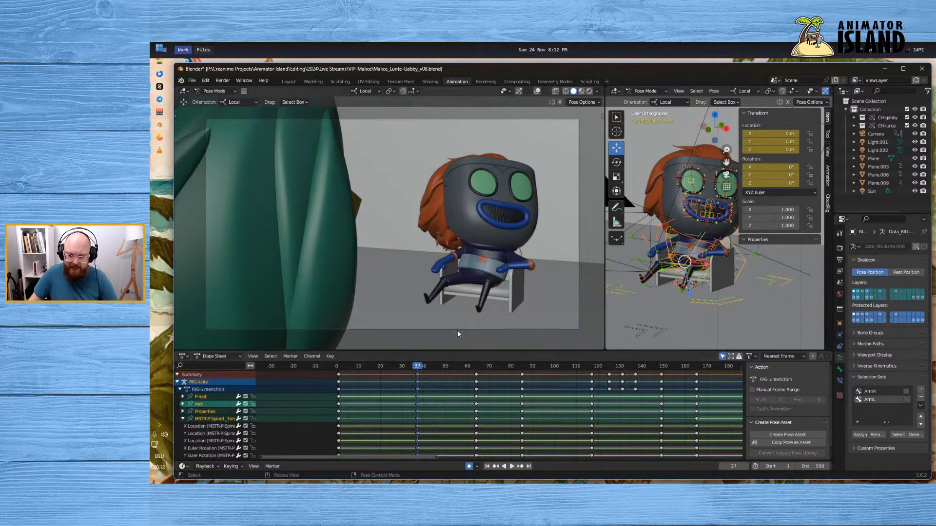
# Duplicate the grinning pose's keyframes from frame 37 to frame 47 and return to frame 37
pyautogui.moveTo(429, 367); pyautogui.dragTo(438, 373)
pyautogui.click(417, 374)
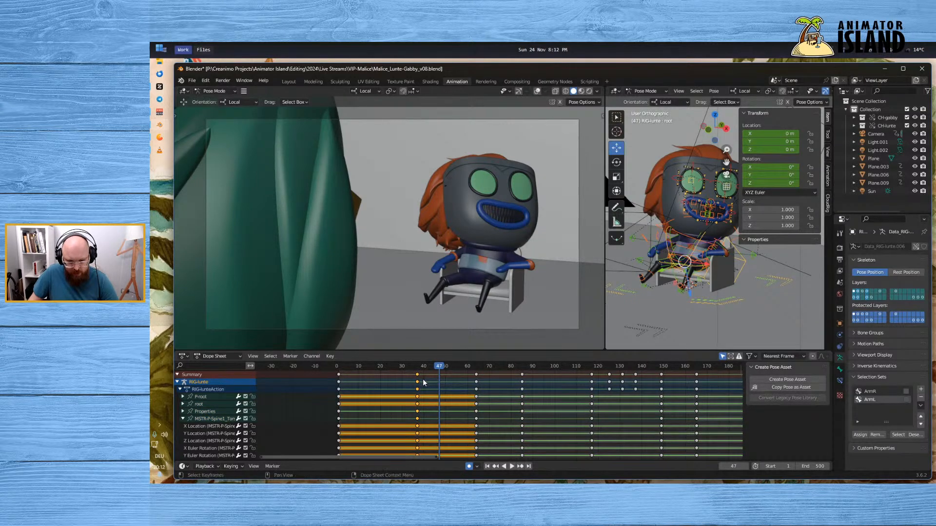
pyautogui.moveTo(440, 369); pyautogui.dragTo(418, 368)
pyautogui.hotkey('ctrl', 'v')
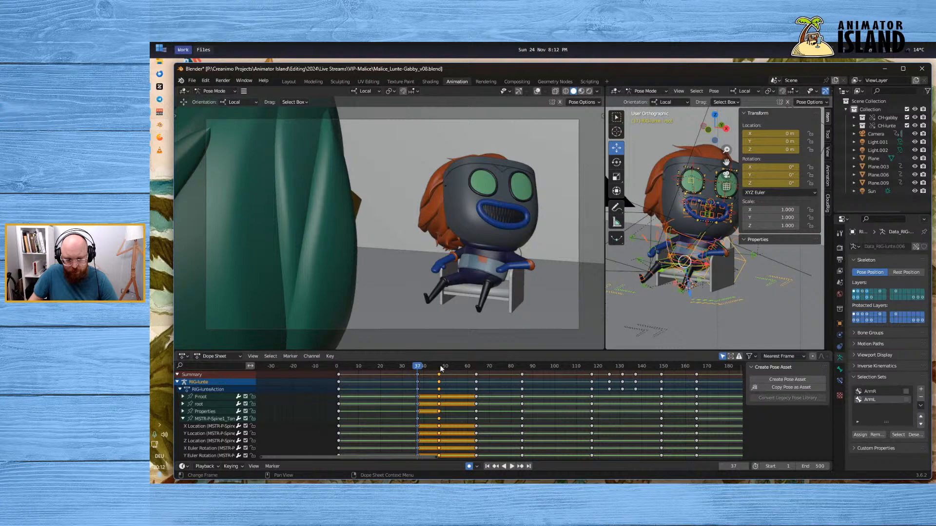
pyautogui.click(439, 369)
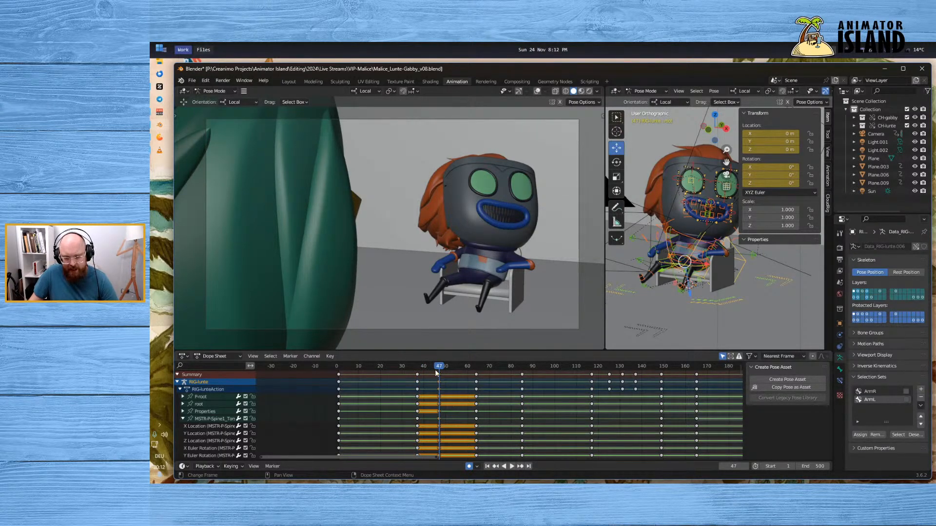
pyautogui.click(417, 367)
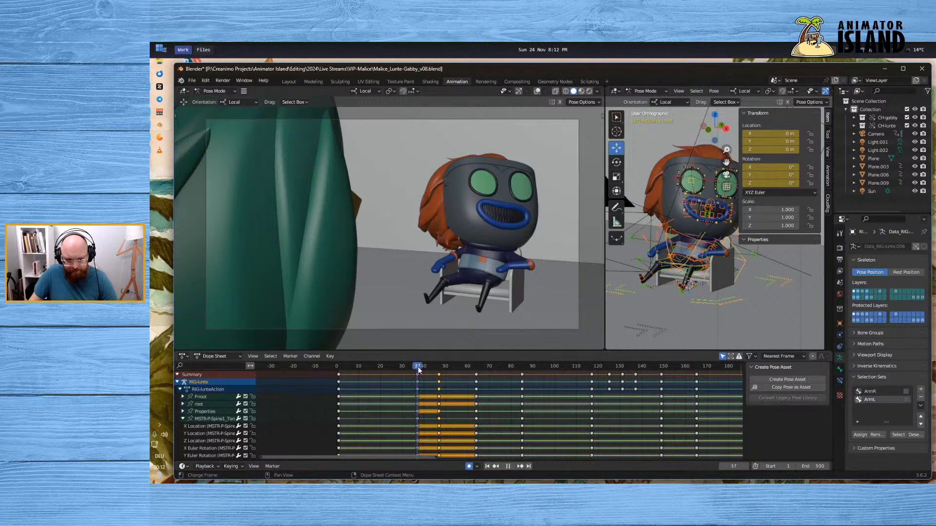
# Hide the CH-gabby character in the viewport to clear the view of the masked character's rig
pyautogui.moveTo(712, 302); pyautogui.dragTo(760, 292, button='middle')
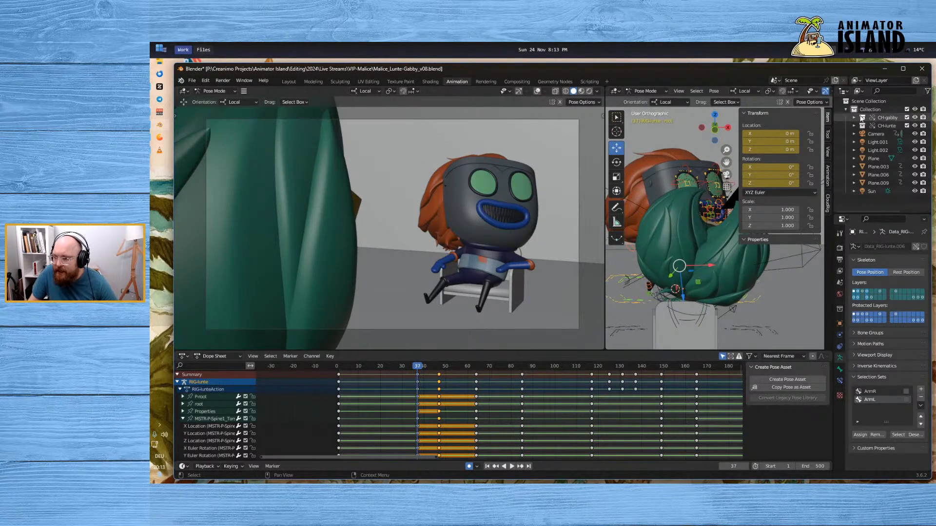
pyautogui.click(915, 118)
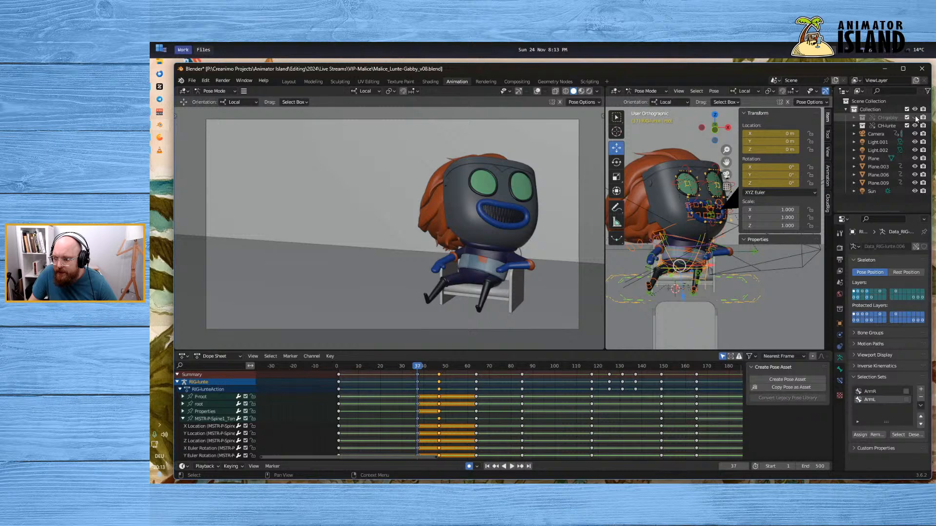
pyautogui.scroll(2, 685, 227)
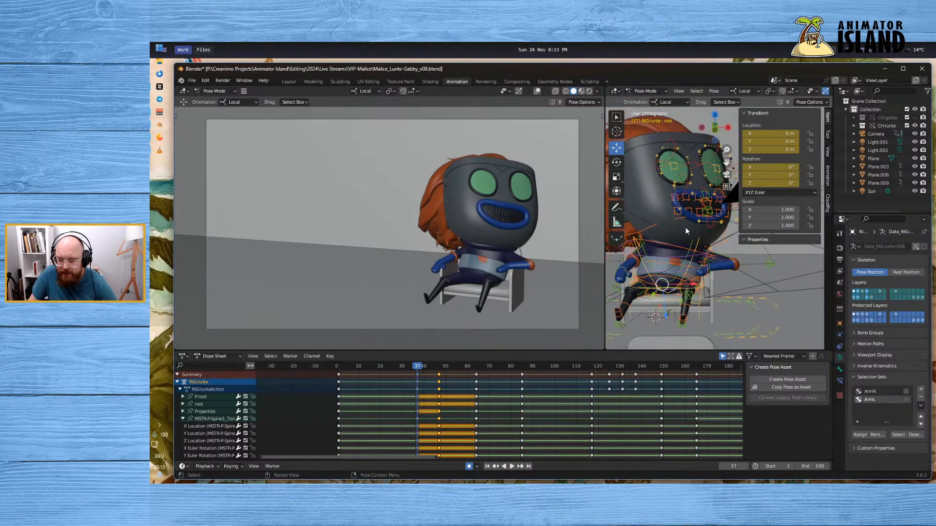
pyautogui.keyDown('shift'); pyautogui.moveTo(675, 224); pyautogui.dragTo(697, 225, button='middle'); pyautogui.keyUp('shift')
pyautogui.scroll(1, 699, 237)
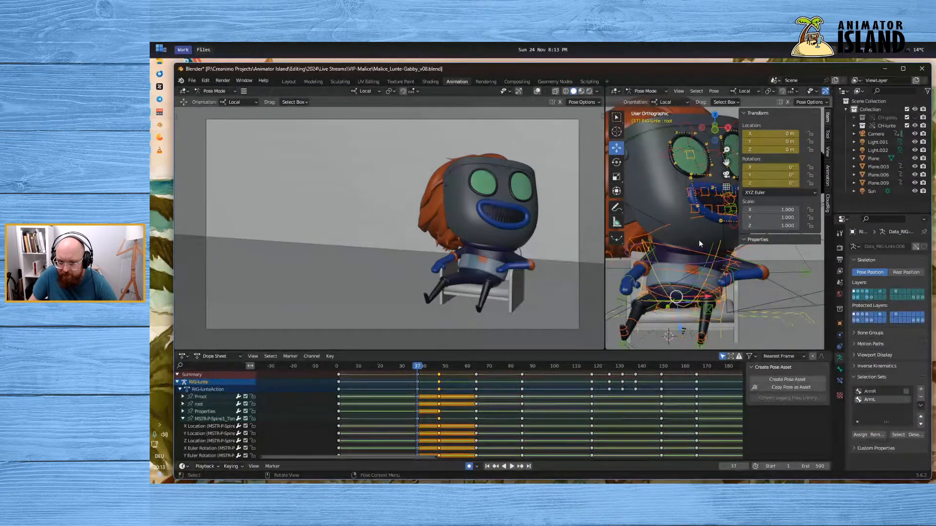
# Rotate the masked character's FK-Head bone to about 3.3° on X in the pose at frame 37
pyautogui.click(697, 251)
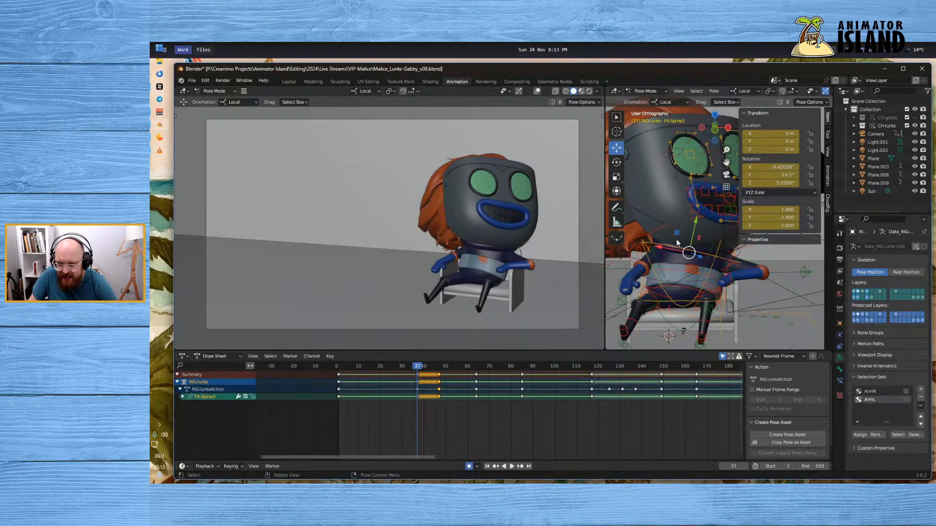
pyautogui.click(658, 228)
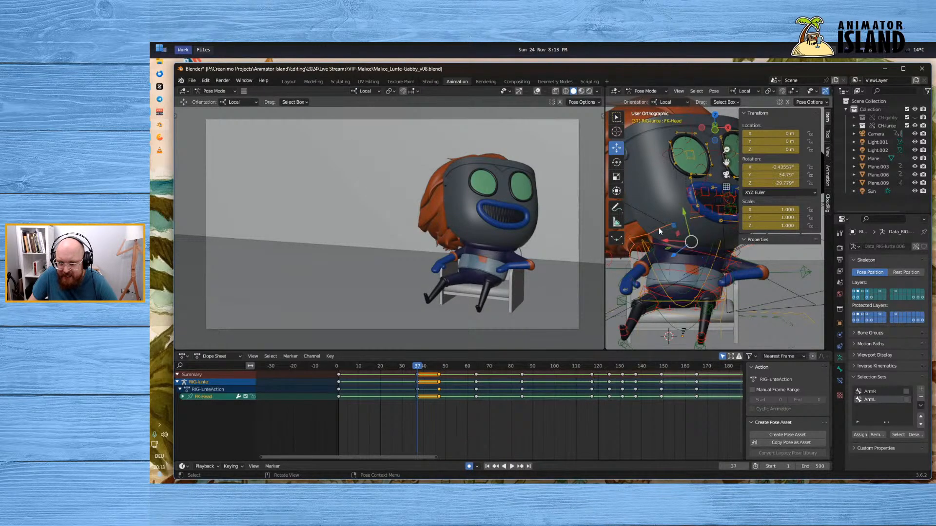
pyautogui.click(616, 161)
pyautogui.moveTo(706, 220); pyautogui.dragTo(709, 217)
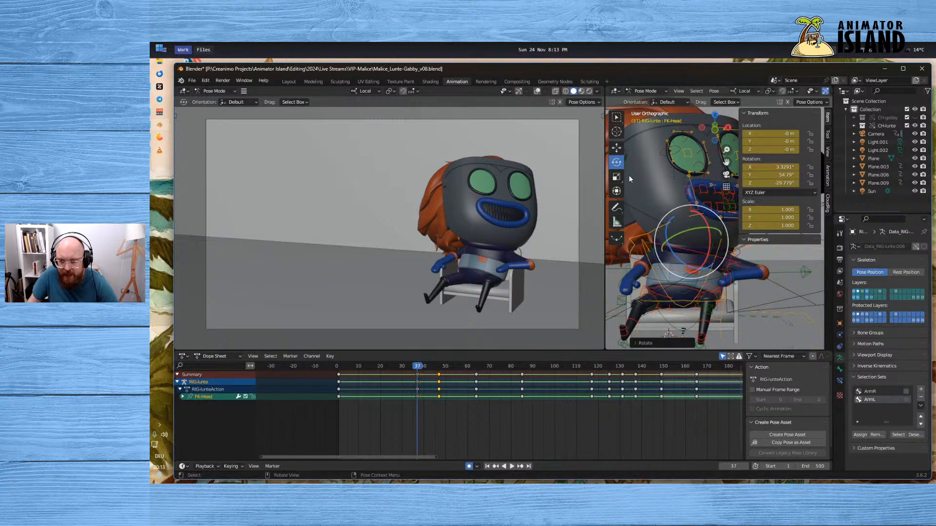
# Switch the move orientation to Global, raise the FK-Head bone slightly, and compare the frames around 37
pyautogui.click(618, 148)
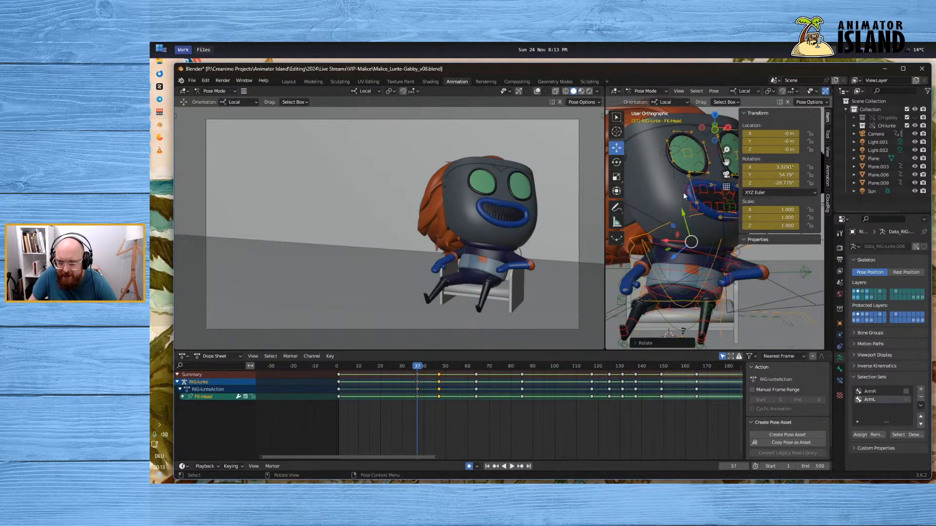
pyautogui.click(668, 103)
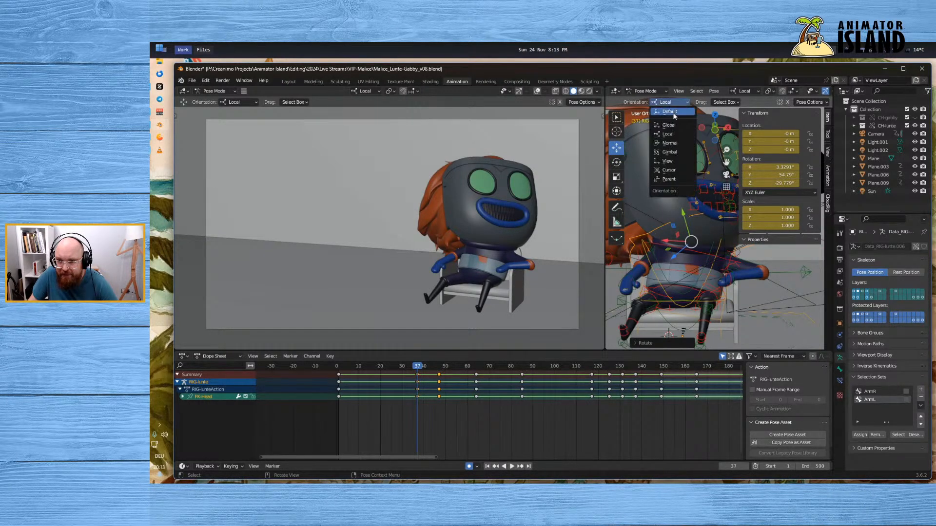
pyautogui.click(674, 125)
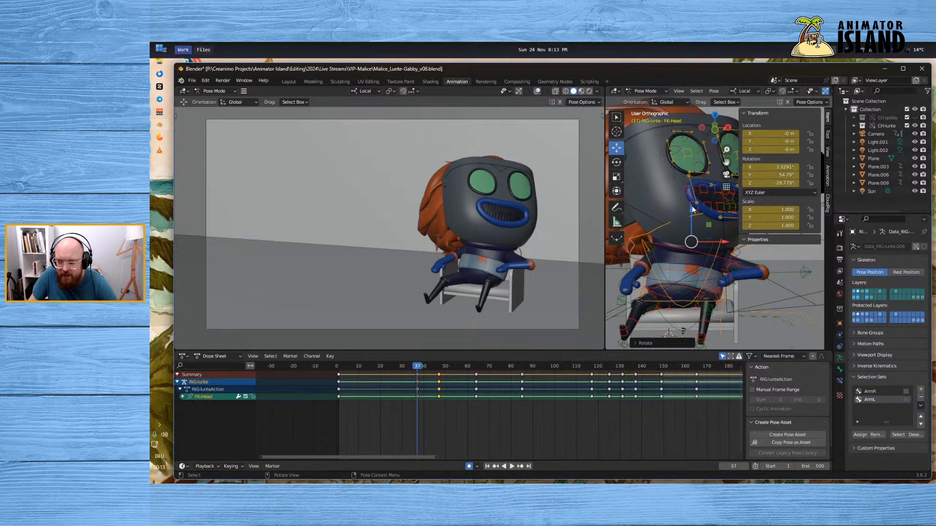
pyautogui.moveTo(692, 210); pyautogui.dragTo(692, 208)
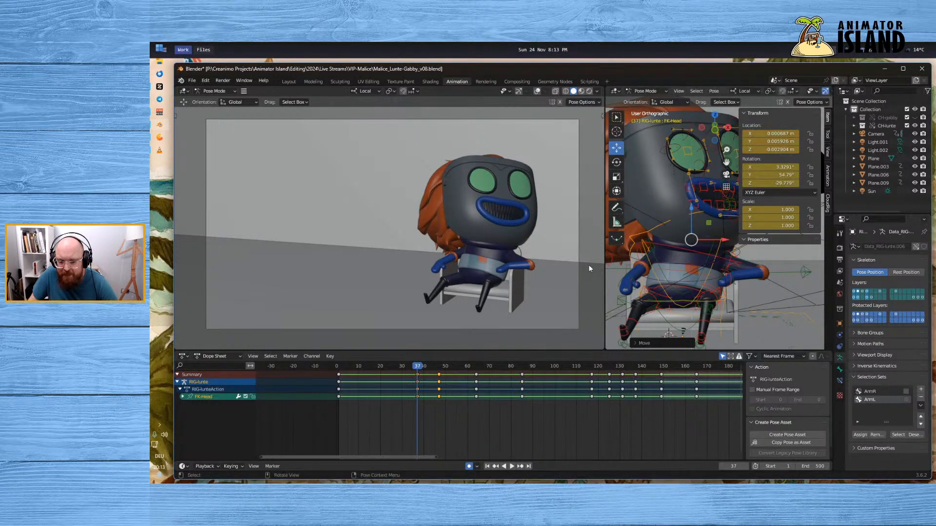
pyautogui.moveTo(408, 368)
pyautogui.mouseDown()
pyautogui.moveTo(454, 369)
pyautogui.moveTo(397, 369)
pyautogui.moveTo(418, 369)
pyautogui.mouseUp()
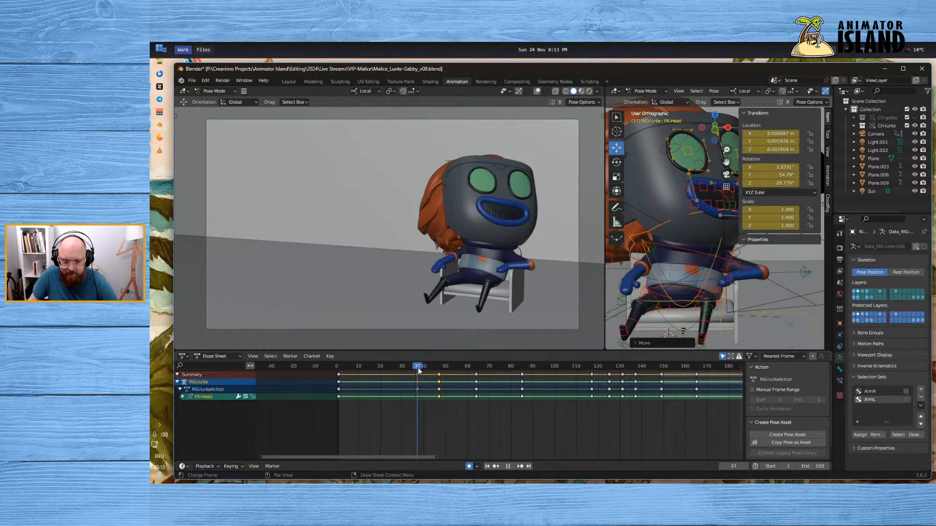
# Raise the FK-Spine3 bone along the global vertical axis at frame 37 to about 0.014 m local Y location
pyautogui.click(698, 250)
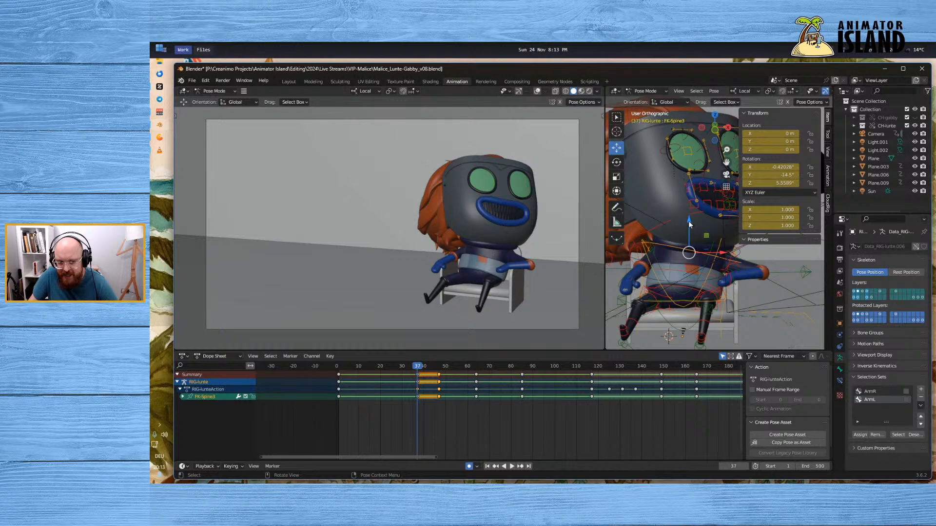
pyautogui.moveTo(690, 225); pyautogui.dragTo(688, 218)
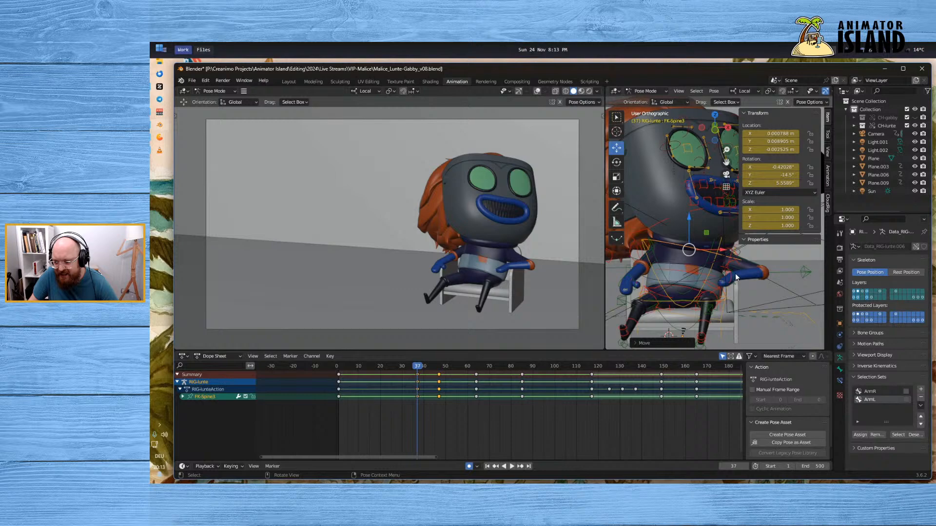
pyautogui.moveTo(688, 214); pyautogui.dragTo(702, 190)
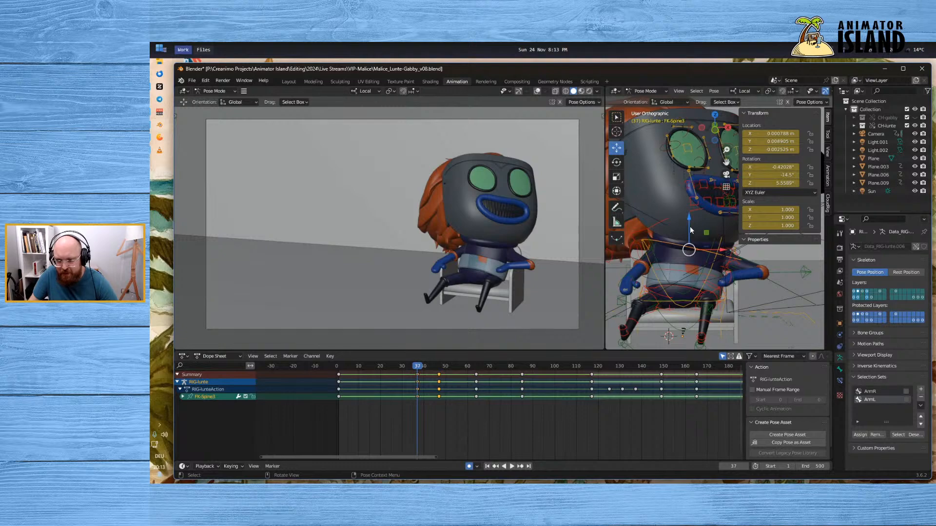
pyautogui.moveTo(690, 233); pyautogui.dragTo(691, 222)
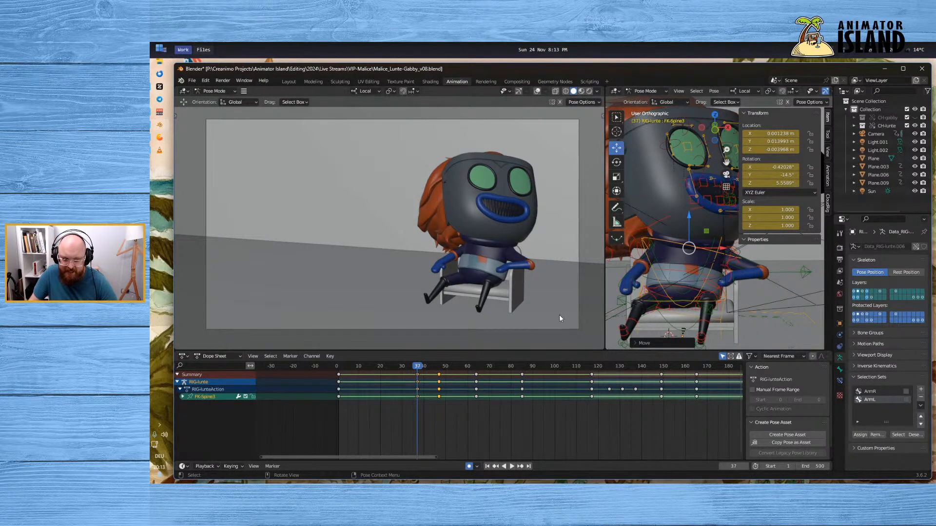
# Play the pose change twice from just before frame 37 to check the stretched extreme, and return to frame 37
pyautogui.moveTo(411, 369); pyautogui.dragTo(391, 367)
pyautogui.click(512, 467)
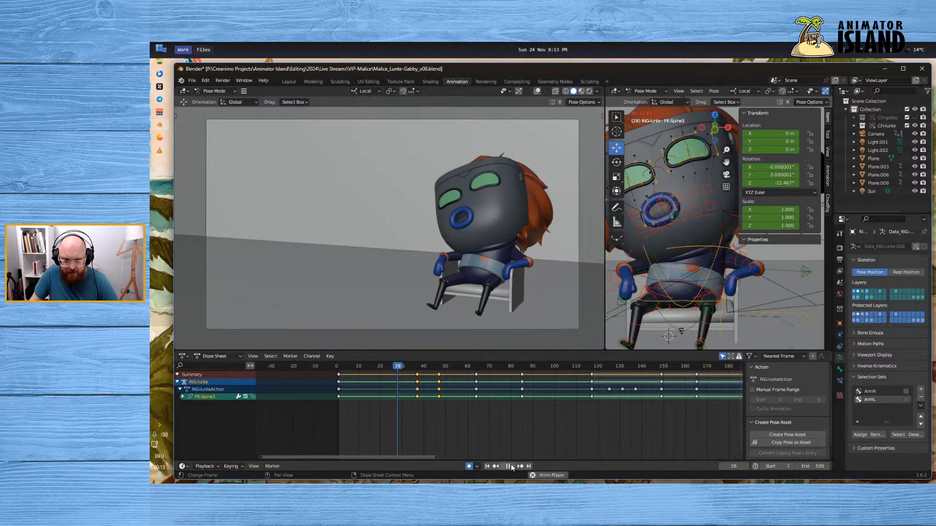
pyautogui.press('space')
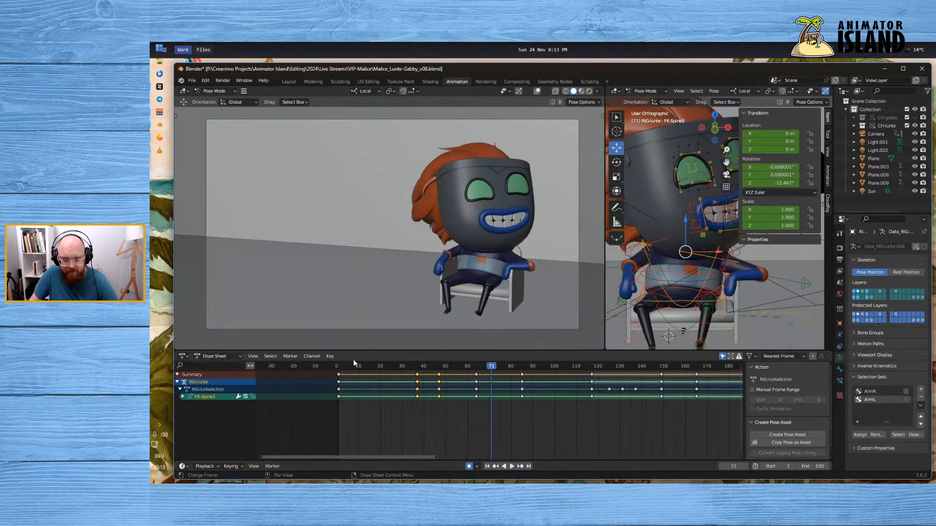
pyautogui.click(404, 381)
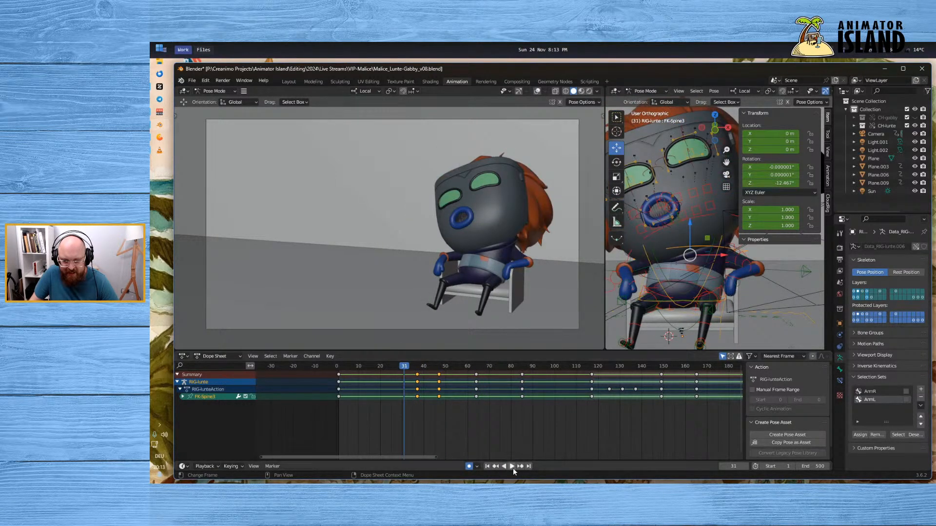
pyautogui.click(512, 467)
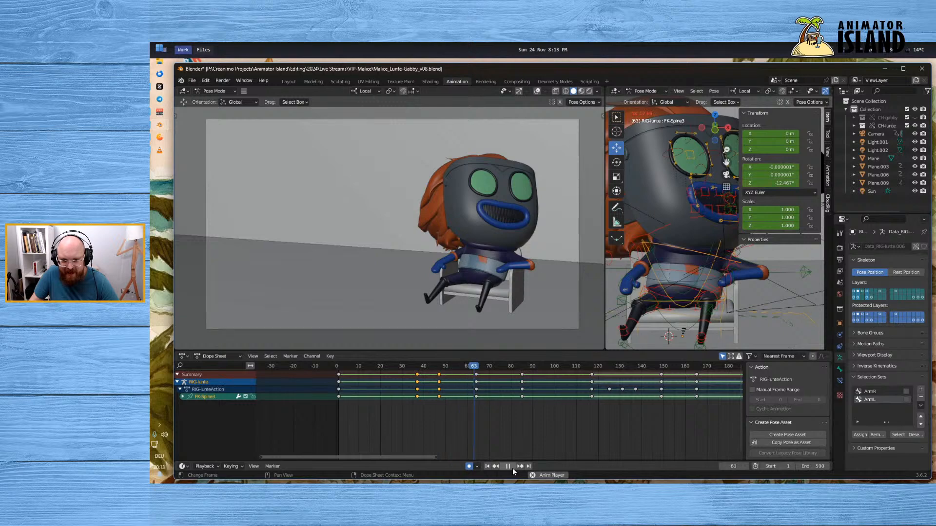
pyautogui.press('space')
pyautogui.click(417, 369)
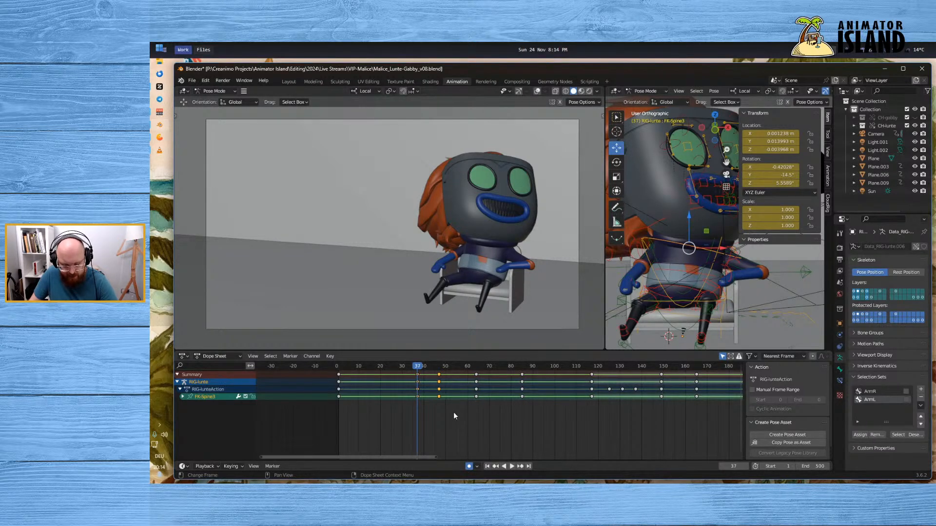
# Select all bones, move the settled pose's keyframes from frame 47 to frame 43, and play back the change
pyautogui.click(440, 388)
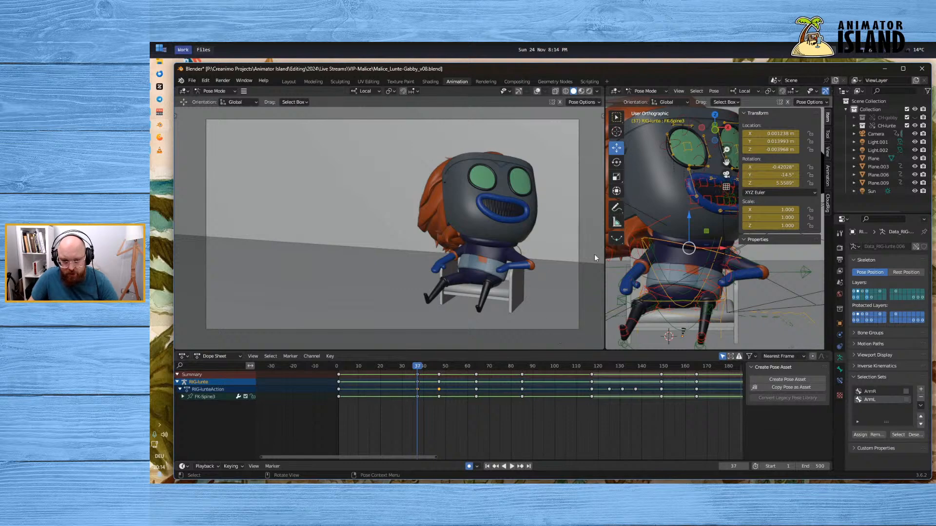
pyautogui.press('a')
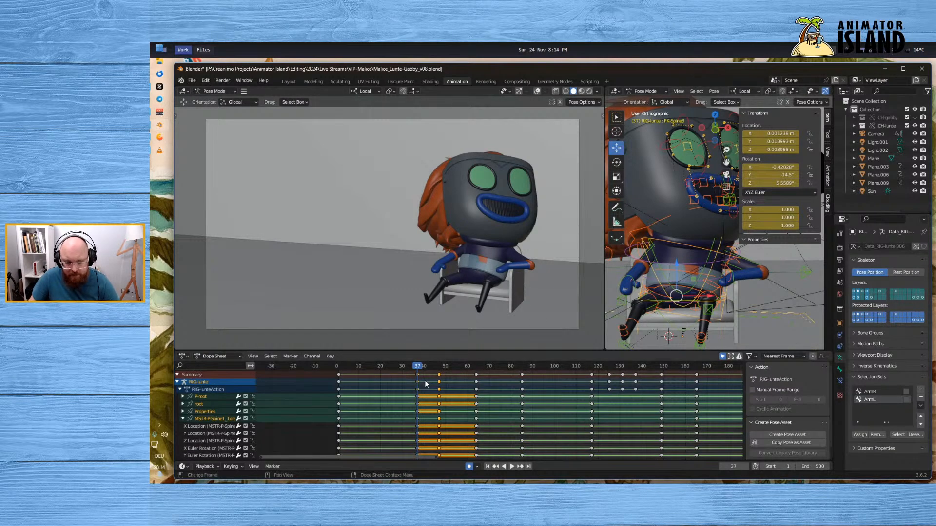
pyautogui.moveTo(425, 366)
pyautogui.mouseDown()
pyautogui.moveTo(438, 375)
pyautogui.moveTo(430, 375)
pyautogui.mouseUp()
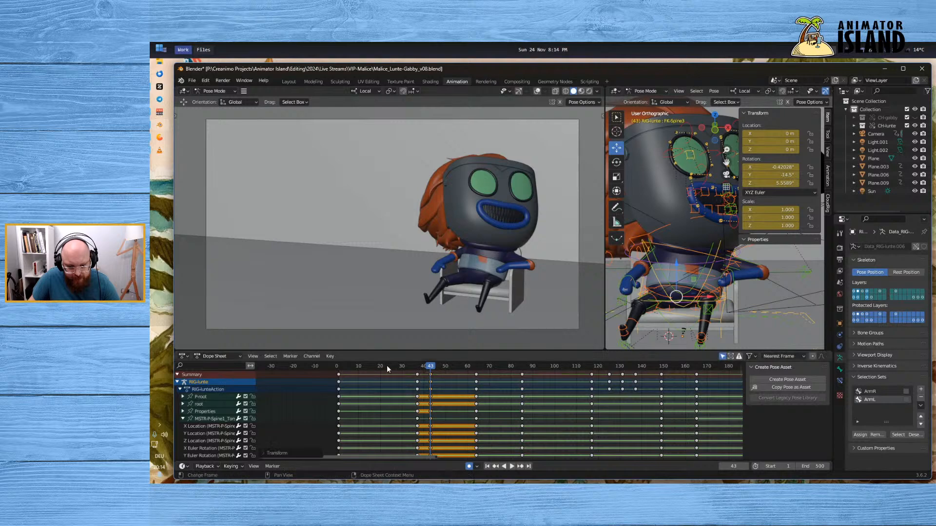
pyautogui.click(395, 369)
pyautogui.click(511, 466)
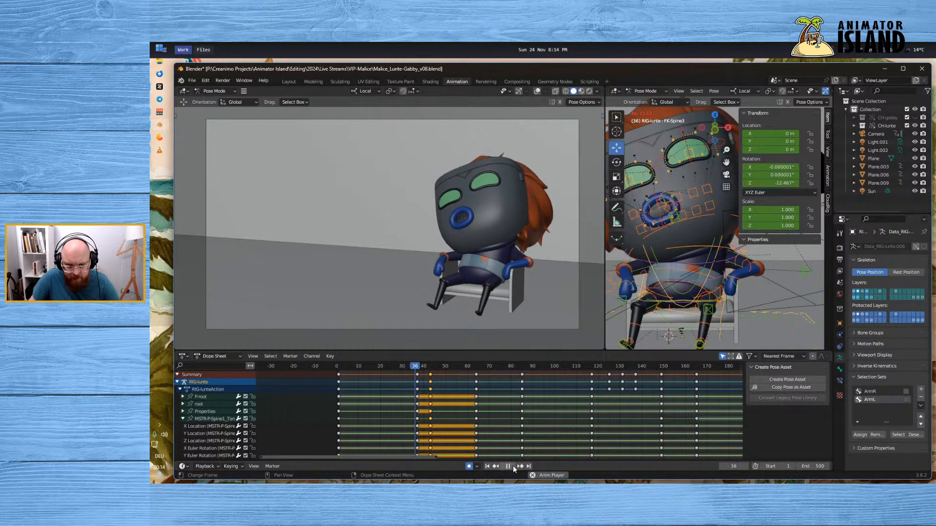
pyautogui.press('space')
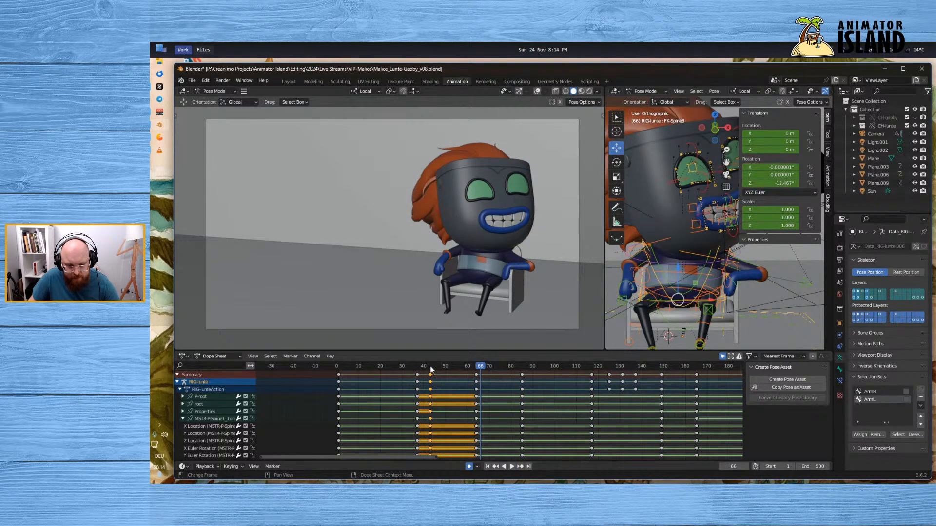
# Move the settled pose's keyframes for all bones from frame 43 to frame 45
pyautogui.click(430, 370)
pyautogui.press('space')
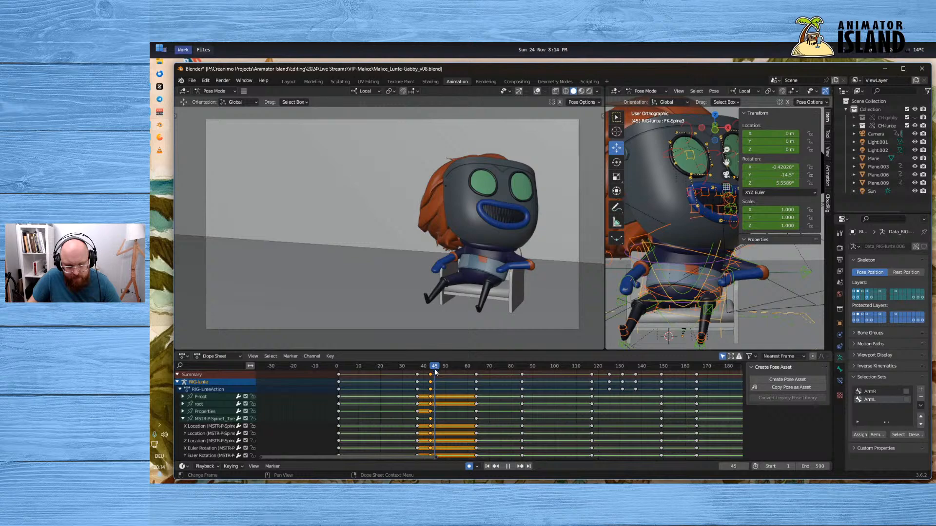
pyautogui.press('g')
pyautogui.click(435, 375)
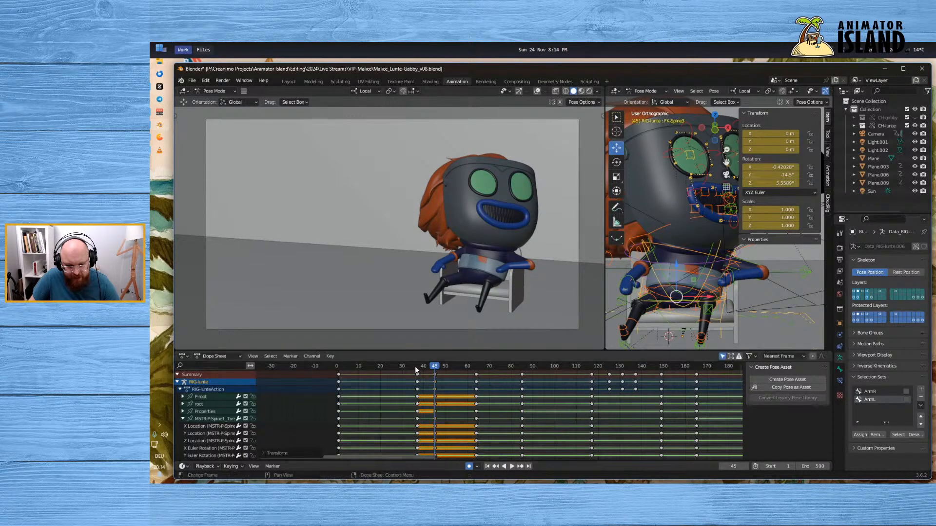
# Play the animation repeatedly from the first frame and from just before frame 37 to judge the new timing
pyautogui.click(410, 367)
pyautogui.click(510, 467)
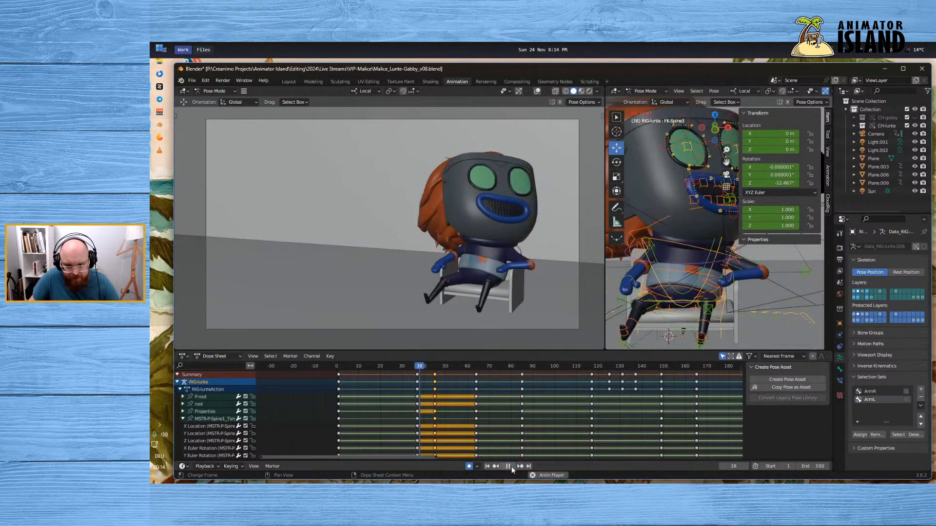
pyautogui.click(511, 466)
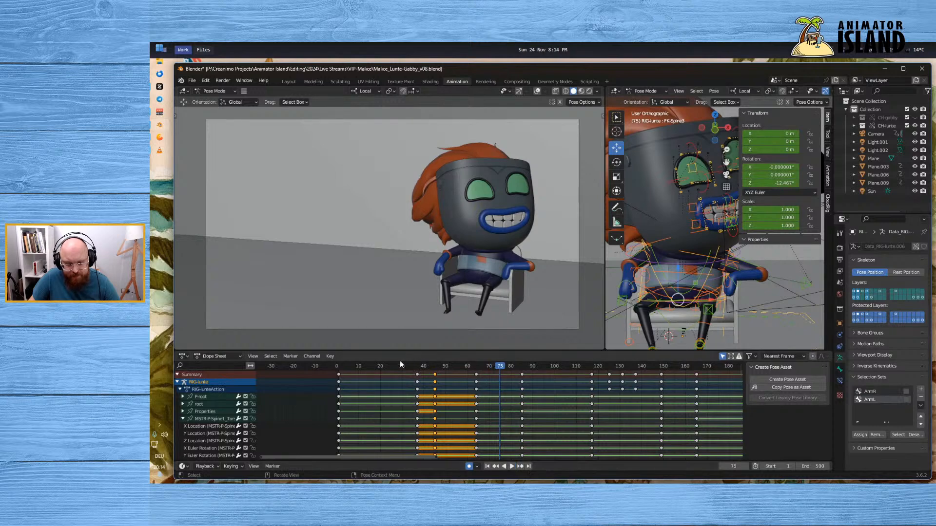
pyautogui.moveTo(356, 366)
pyautogui.mouseDown()
pyautogui.moveTo(327, 367)
pyautogui.moveTo(339, 368)
pyautogui.mouseUp()
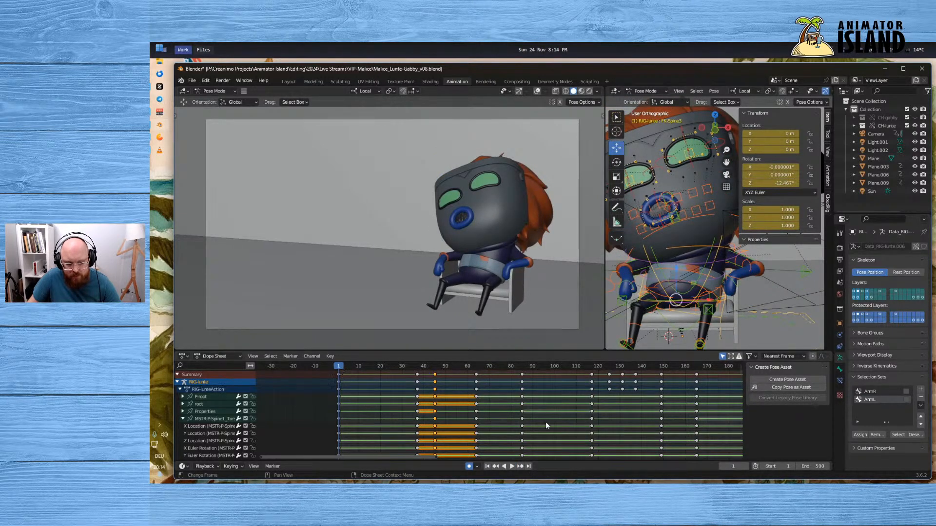
pyautogui.click(510, 466)
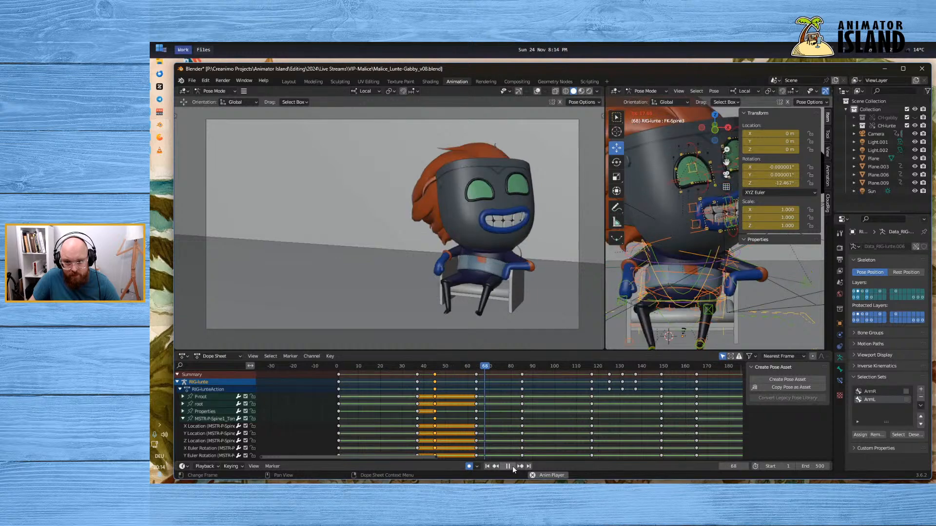
pyautogui.click(513, 466)
pyautogui.click(423, 375)
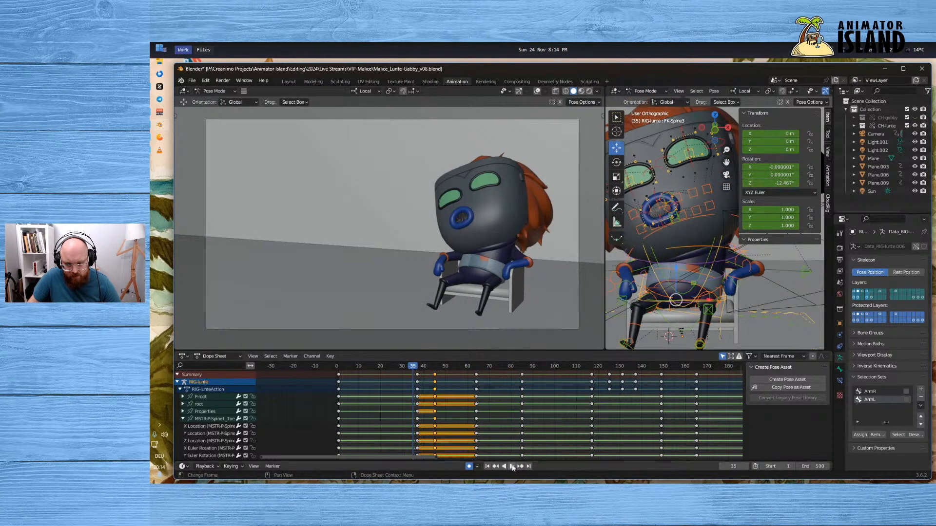
pyautogui.click(511, 466)
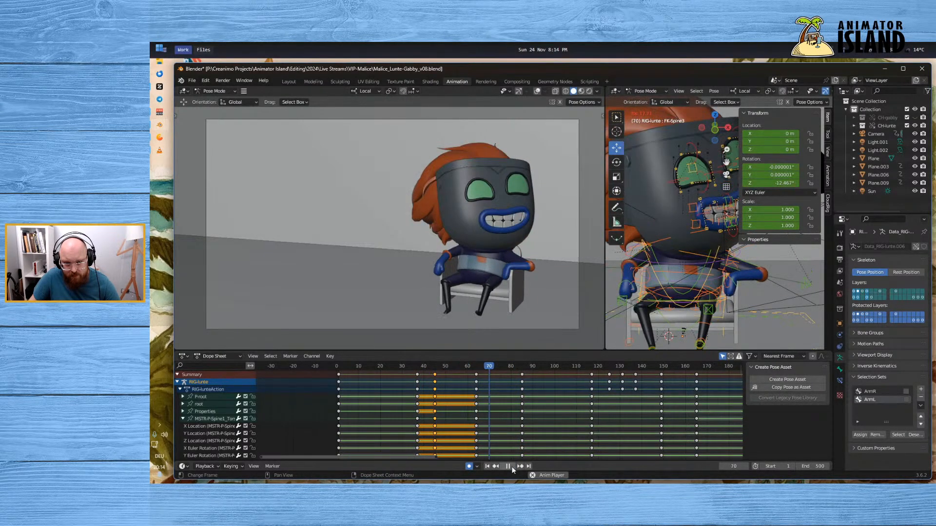
pyautogui.click(511, 466)
pyautogui.click(412, 377)
pyautogui.click(511, 466)
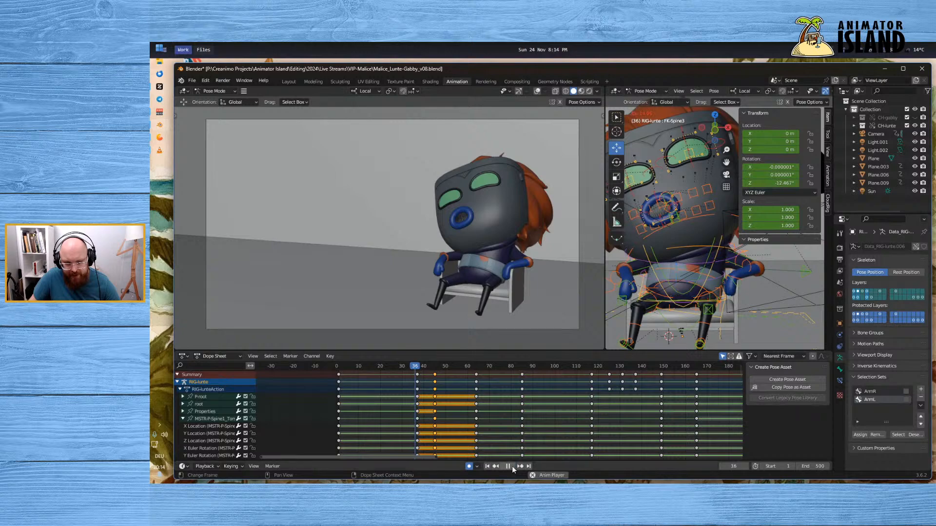
pyautogui.click(512, 466)
# Return to frame 37 and lift the right leg by rotating FK-Thigh.R to about -94.8° on X
pyautogui.click(418, 369)
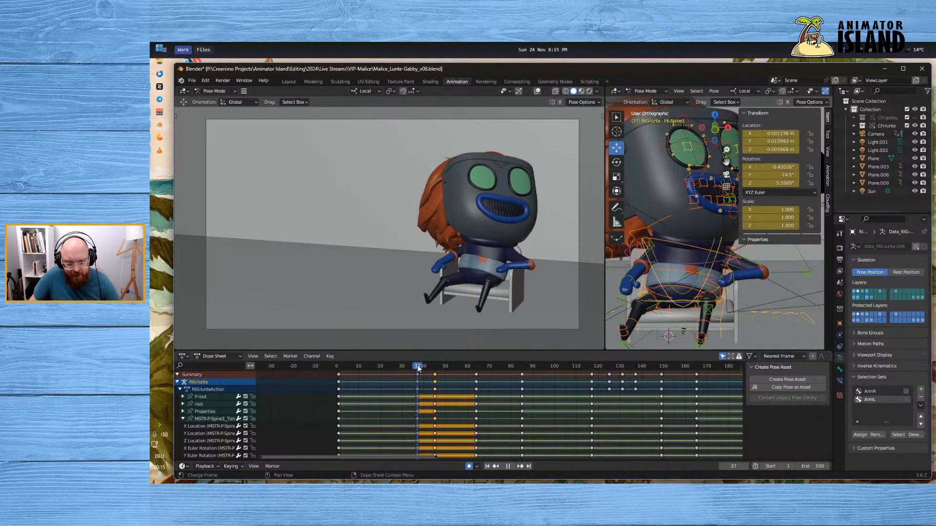
pyautogui.click(636, 324)
pyautogui.click(655, 299)
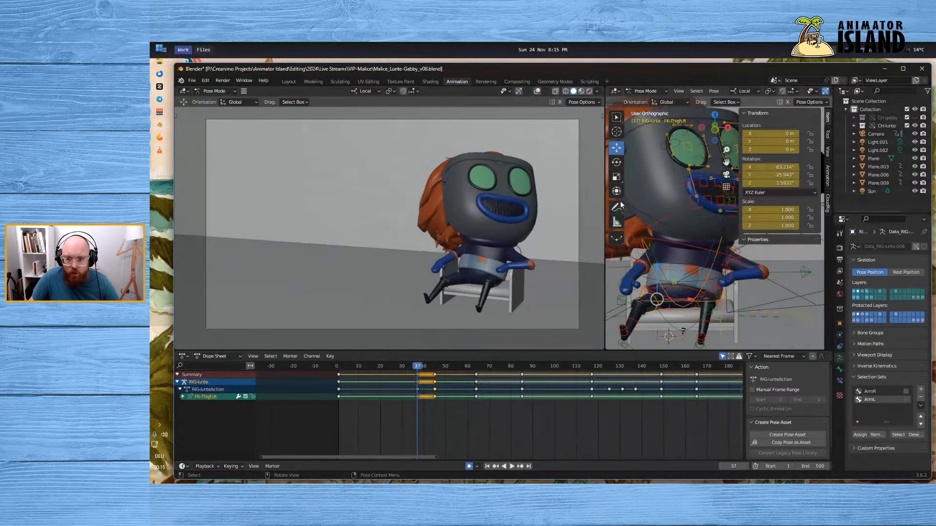
pyautogui.click(616, 162)
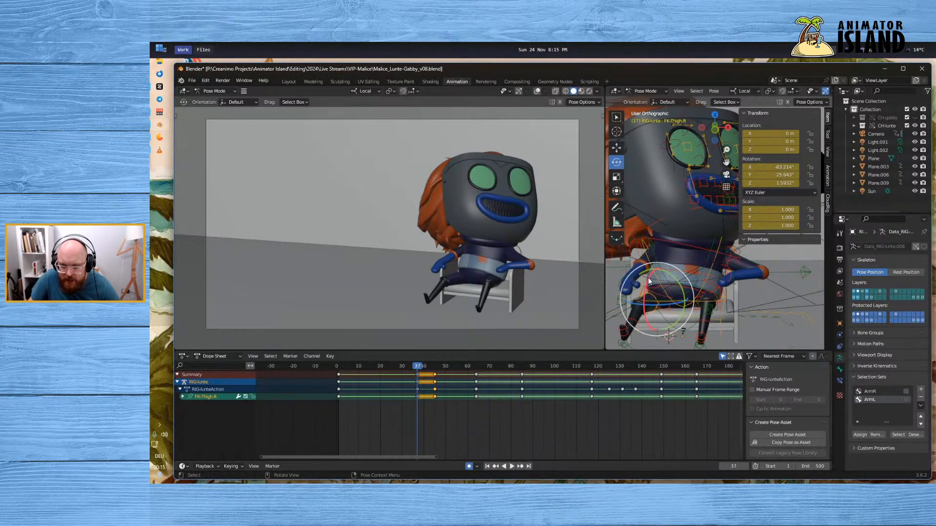
pyautogui.moveTo(645, 279); pyautogui.dragTo(657, 274)
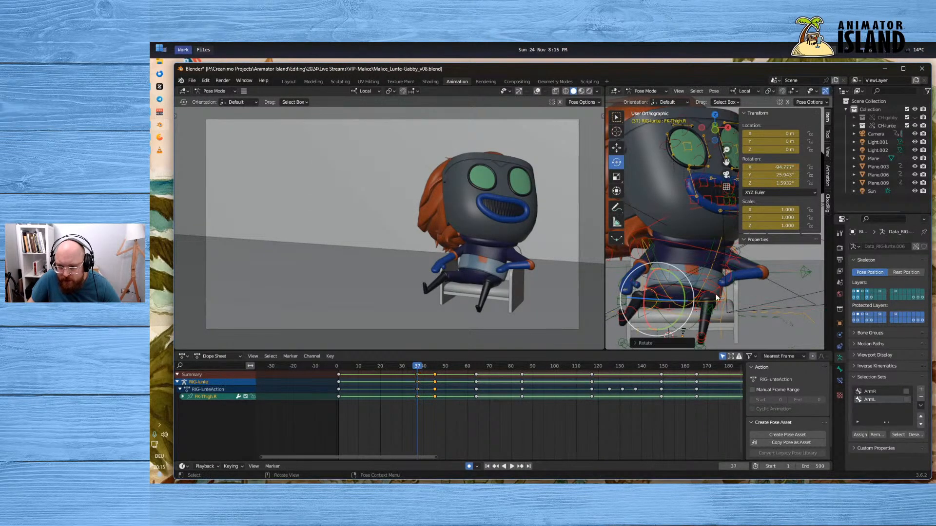
# Try to lift the left leg at frame 37 by rotating FK-Thigh.L further on X
pyautogui.click(716, 297)
pyautogui.moveTo(717, 297); pyautogui.dragTo(715, 250)
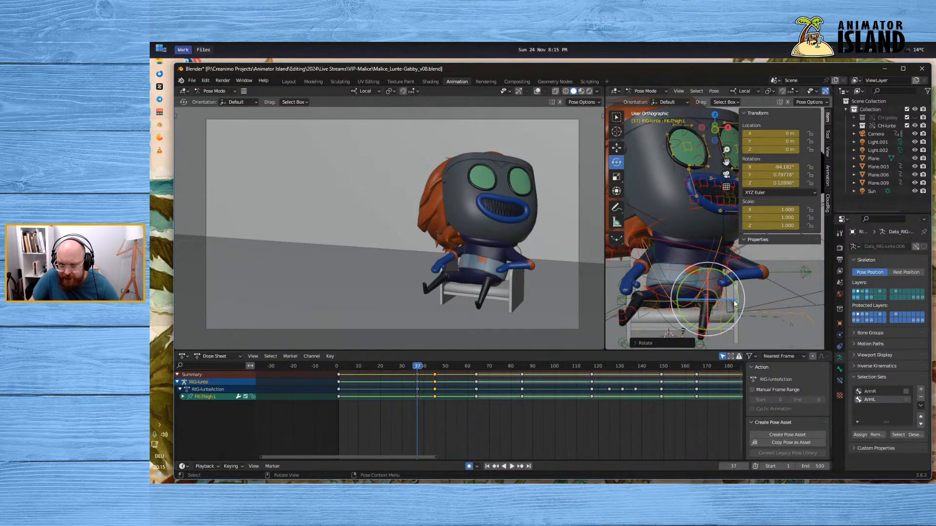
pyautogui.moveTo(734, 308); pyautogui.dragTo(715, 271, button='middle')
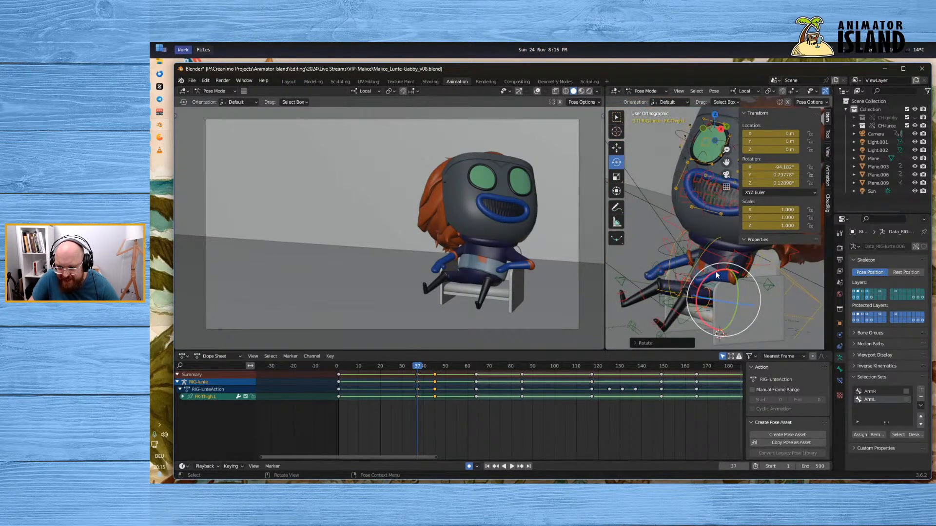
pyautogui.moveTo(715, 271); pyautogui.dragTo(717, 268)
# Play the animation from frame 25 to judge the raised legs and return to frame 37
pyautogui.press('space')
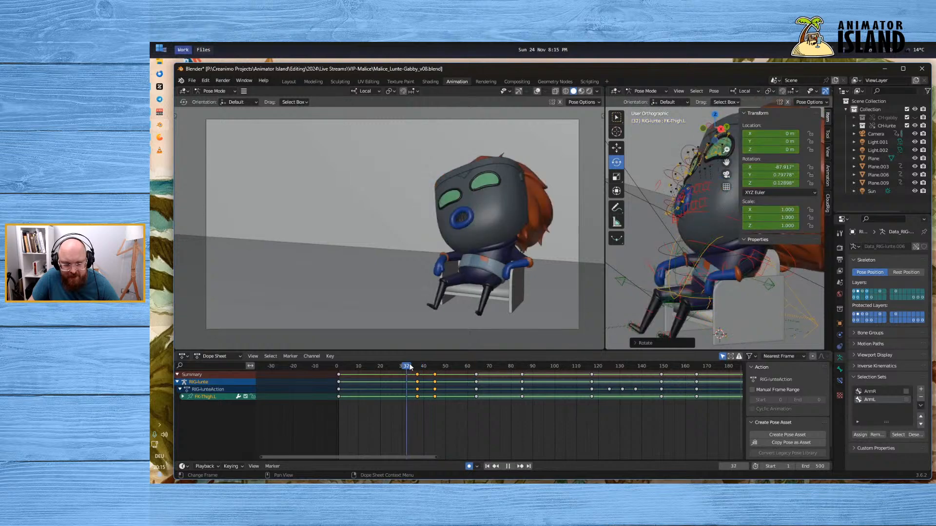
pyautogui.press('Escape')
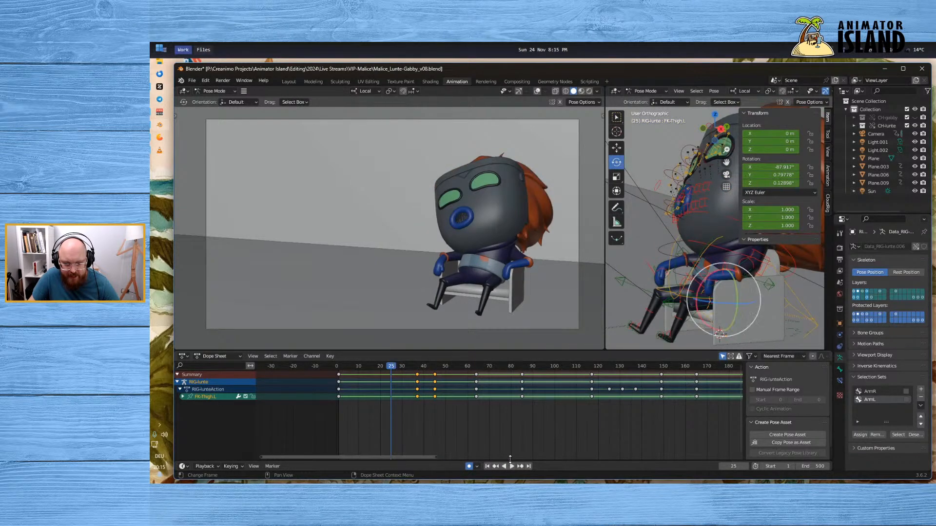
pyautogui.click(512, 466)
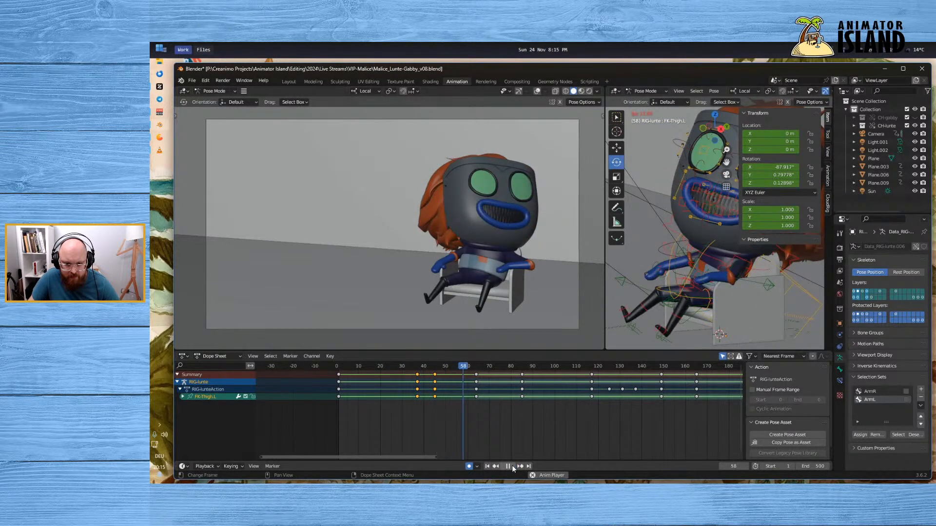
pyautogui.click(511, 466)
pyautogui.click(418, 367)
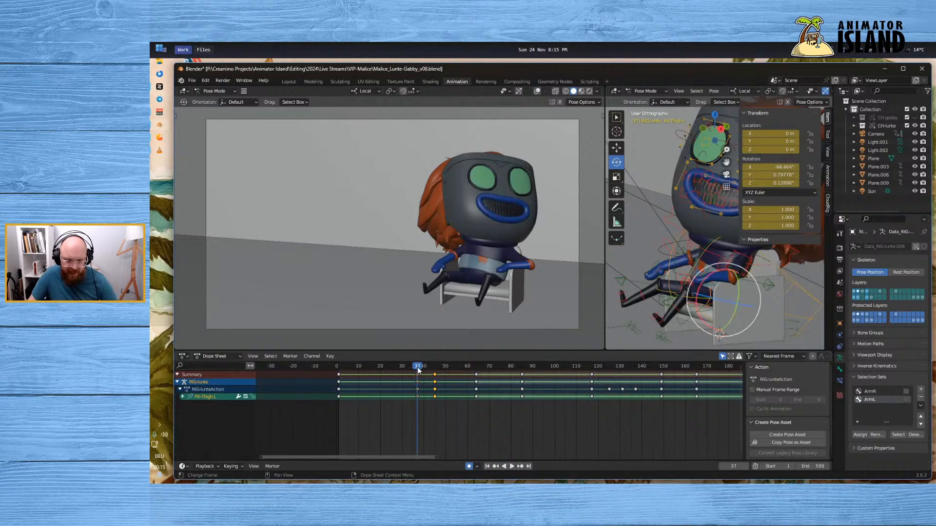
# Undo the rotations of both thigh bones at frame 37 and play the animation again
pyautogui.hotkey('ctrl', 'z')
pyautogui.hotkey('ctrl', 'z')
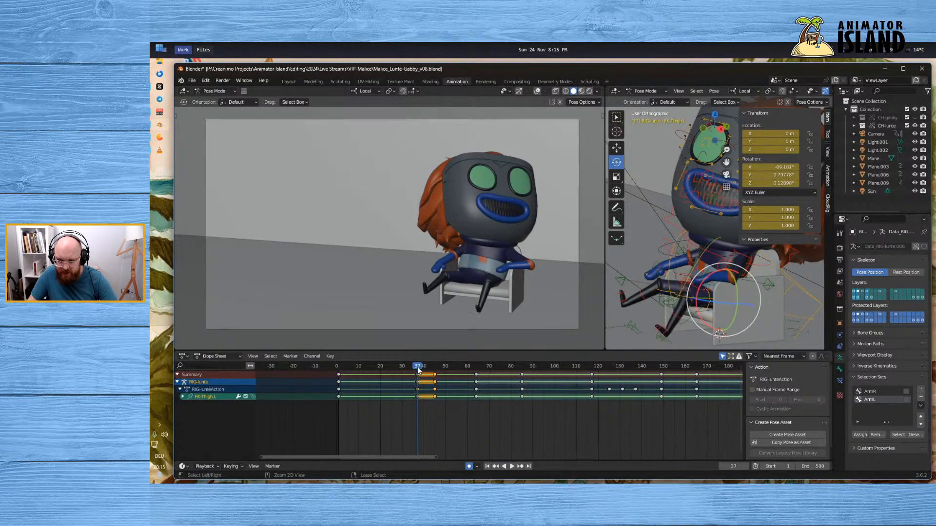
pyautogui.moveTo(417, 369); pyautogui.dragTo(407, 369)
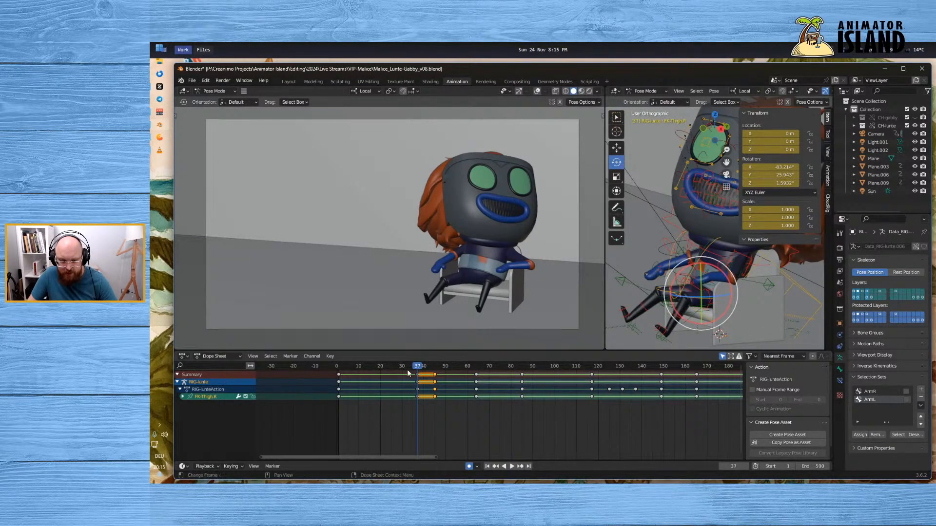
pyautogui.click(512, 466)
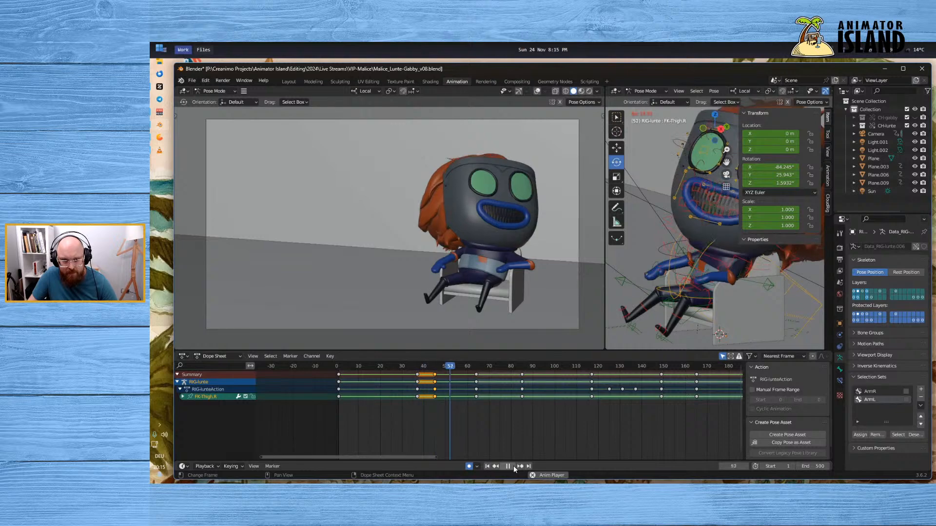
pyautogui.click(511, 466)
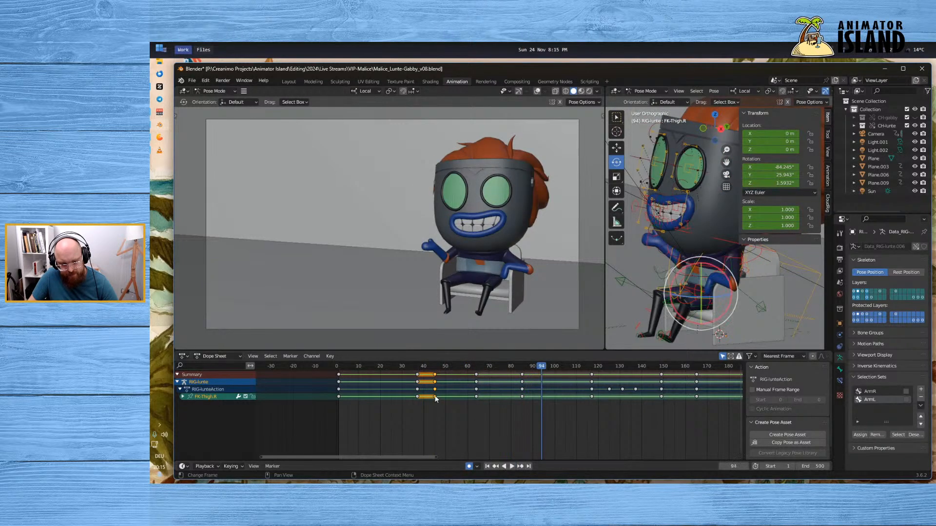
# At frame 37, select the FK-Head bone and expand its individual channels in the Dope Sheet
pyautogui.click(418, 366)
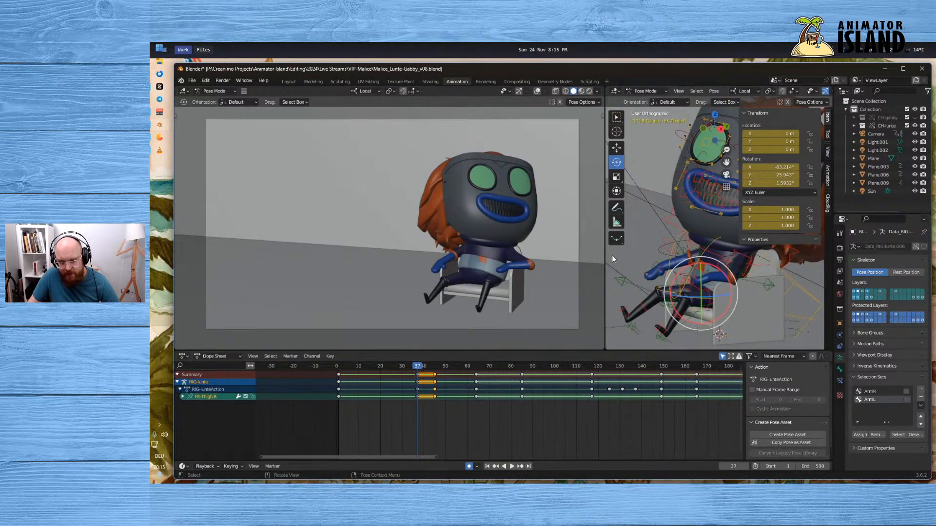
pyautogui.moveTo(612, 255); pyautogui.dragTo(655, 267, button='middle')
pyautogui.click(661, 217)
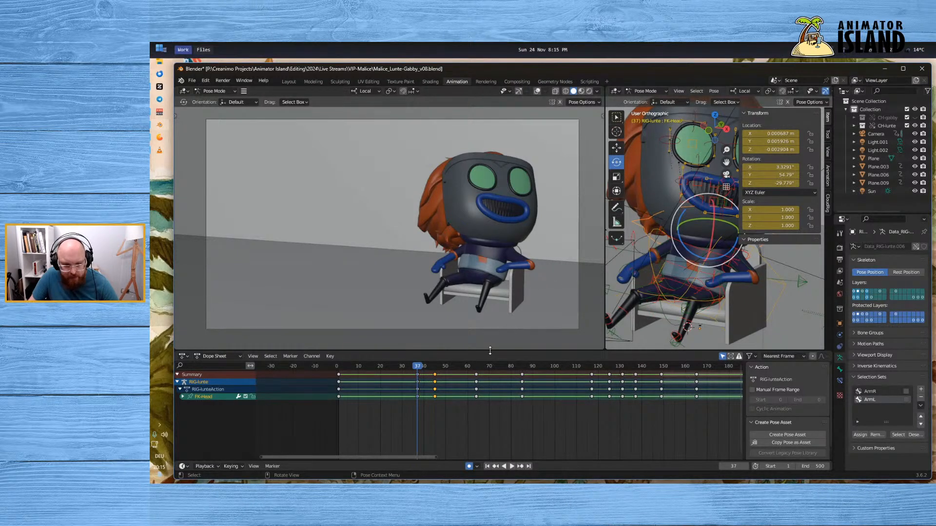
pyautogui.click(185, 397)
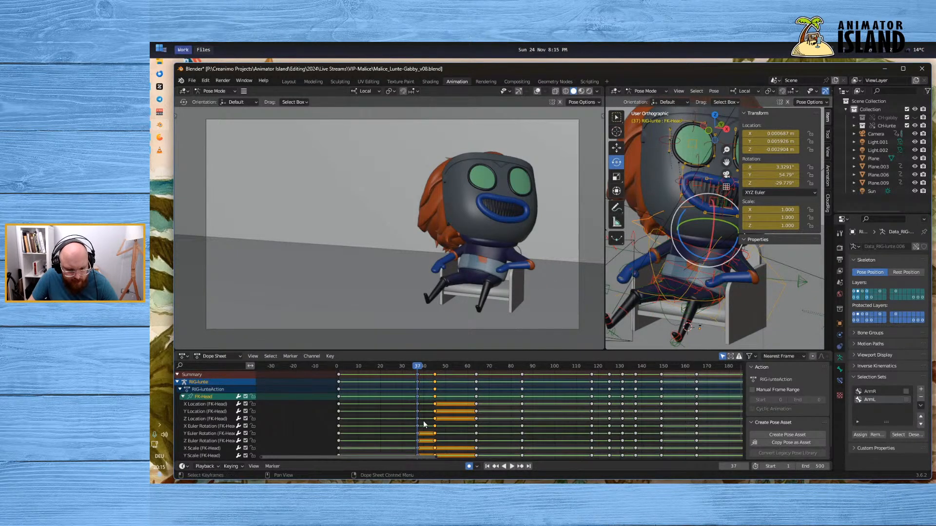
# Copy only the X, Y and Z location keyframes of FK-Head from frame 45 to frame 37
pyautogui.click(449, 401)
pyautogui.moveTo(443, 397); pyautogui.dragTo(435, 412)
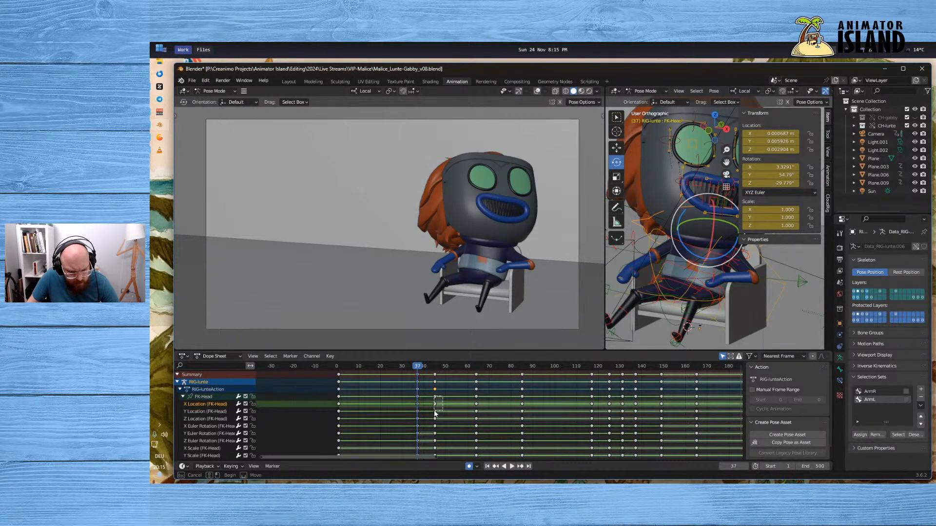
pyautogui.moveTo(435, 413); pyautogui.dragTo(442, 409)
pyautogui.click(440, 395)
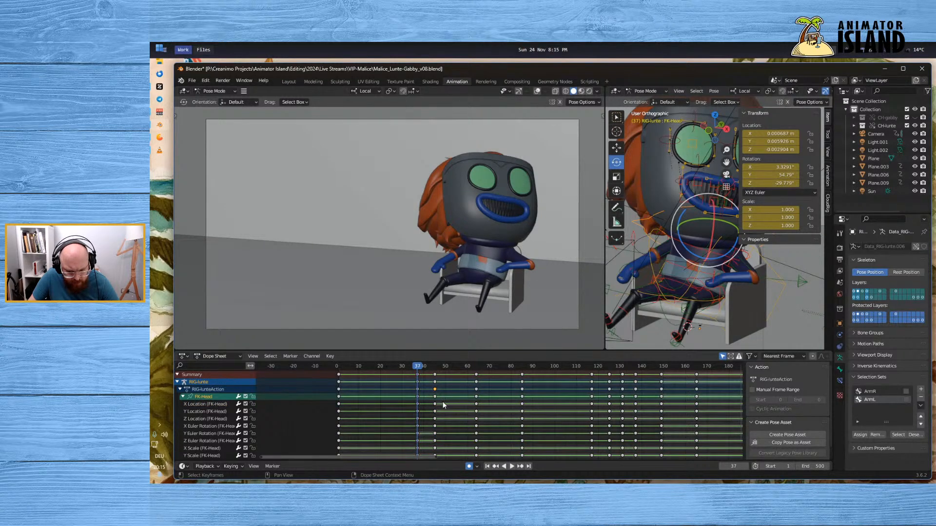
pyautogui.moveTo(443, 402); pyautogui.dragTo(435, 424)
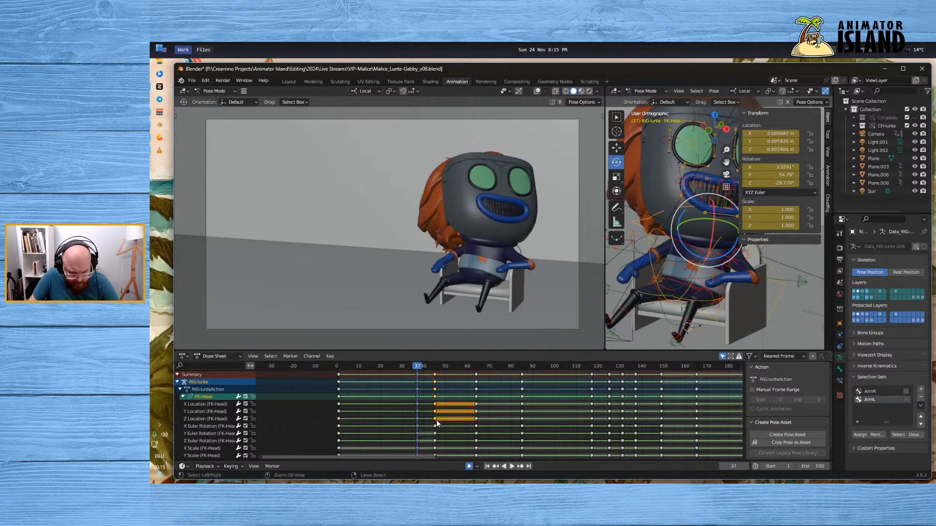
pyautogui.hotkey('ctrl', 'v')
# Play the animation from before frame 37 to check the corrected head location
pyautogui.moveTo(418, 364); pyautogui.dragTo(404, 366)
pyautogui.click(512, 466)
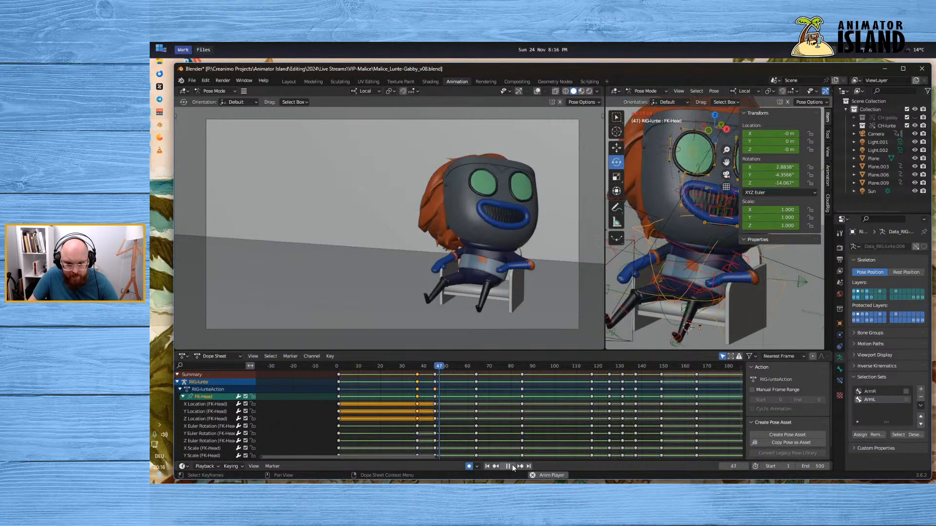
pyautogui.click(512, 465)
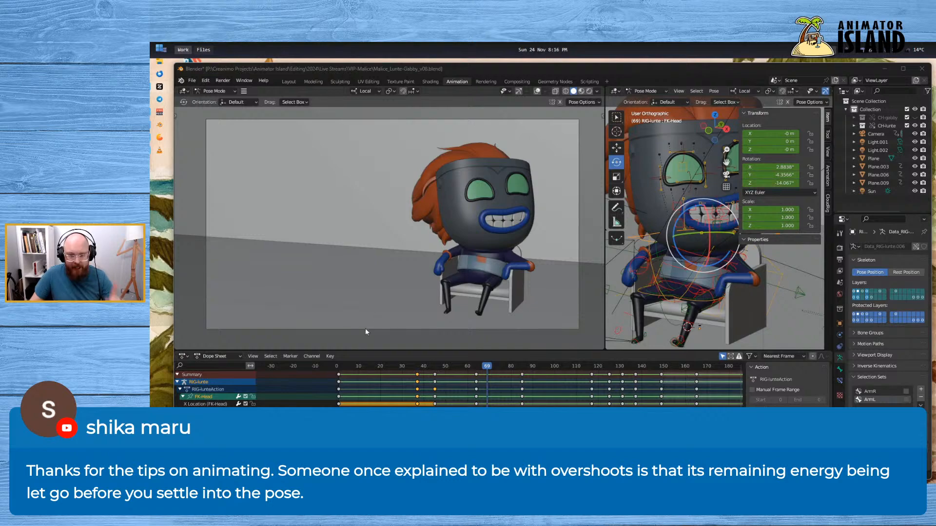
# Switch to the Concepts sketch and draw another punching figure with torso, head, extended arm and fist between the existing figures
pyautogui.click(161, 137)
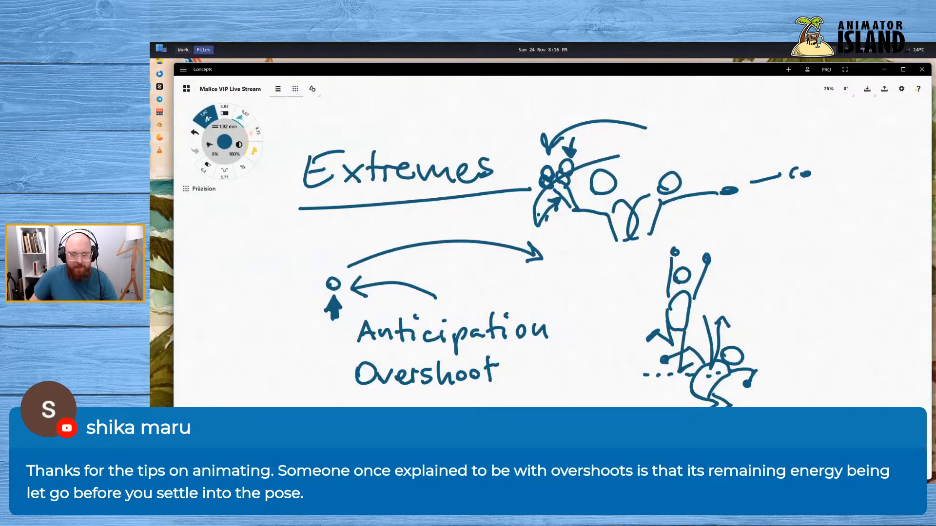
pyautogui.moveTo(928, 390)
pyautogui.mouseDown(button='middle')
pyautogui.moveTo(822, 383)
pyautogui.moveTo(725, 393)
pyautogui.mouseUp(button='middle')
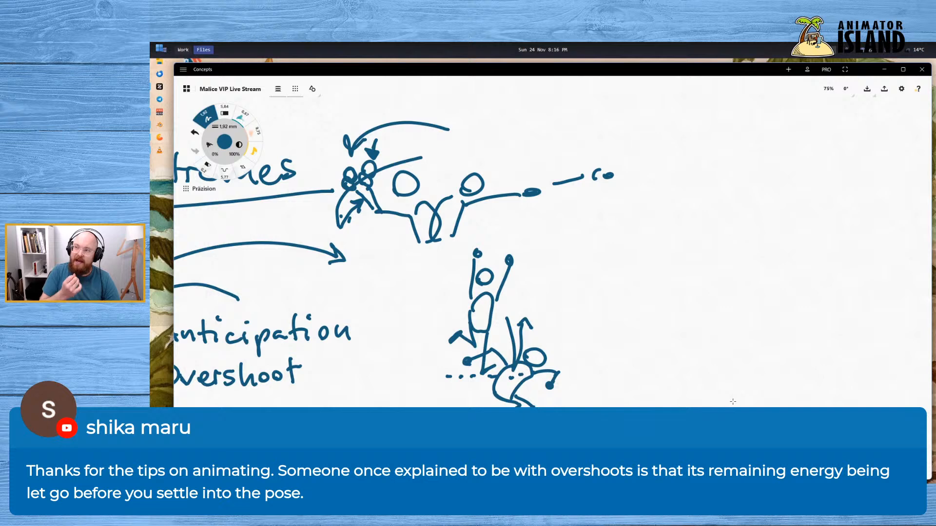
pyautogui.moveTo(726, 332)
pyautogui.mouseDown(button='middle')
pyautogui.moveTo(634, 332)
pyautogui.moveTo(817, 311)
pyautogui.moveTo(815, 335)
pyautogui.moveTo(616, 328)
pyautogui.moveTo(804, 326)
pyautogui.mouseUp(button='middle')
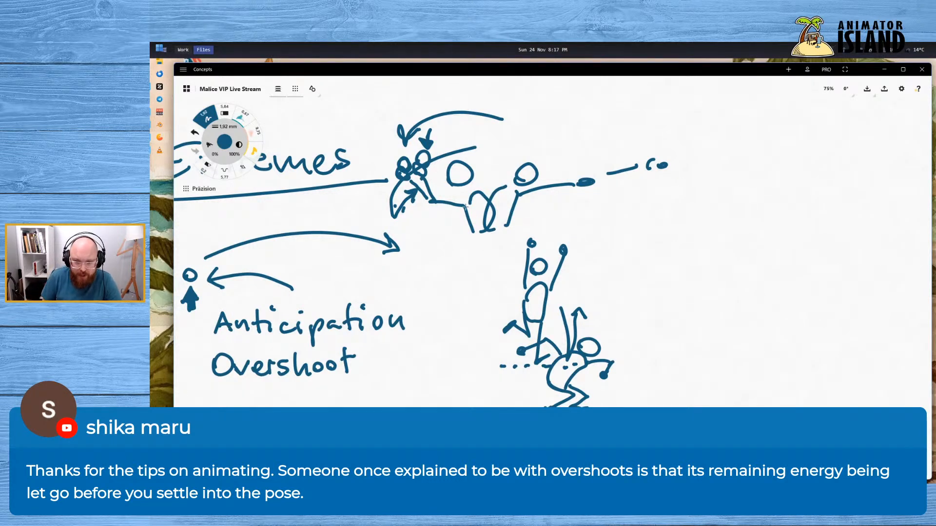
pyautogui.moveTo(485, 188)
pyautogui.mouseDown()
pyautogui.moveTo(473, 230)
pyautogui.moveTo(497, 227)
pyautogui.moveTo(489, 193)
pyautogui.mouseUp()
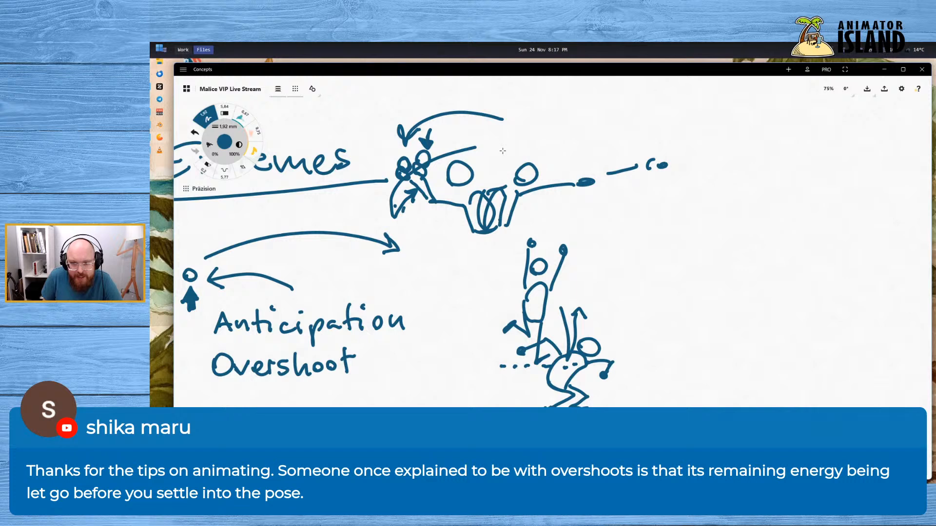
pyautogui.moveTo(504, 147)
pyautogui.mouseDown()
pyautogui.moveTo(500, 158)
pyautogui.moveTo(511, 161)
pyautogui.moveTo(502, 161)
pyautogui.moveTo(567, 155)
pyautogui.mouseUp()
pyautogui.hotkey('ctrl', 'z')
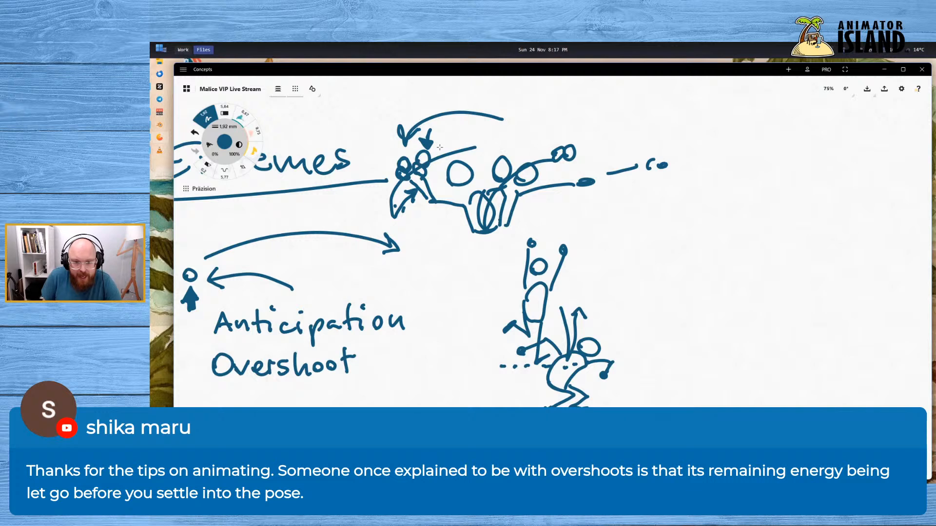
# Draw a broad curved arrow leading to the new figure's fist, write FORCE above it and add impact lines around the fist
pyautogui.moveTo(439, 147)
pyautogui.mouseDown()
pyautogui.moveTo(480, 133)
pyautogui.moveTo(558, 147)
pyautogui.moveTo(556, 126)
pyautogui.moveTo(485, 119)
pyautogui.moveTo(439, 145)
pyautogui.mouseUp()
pyautogui.moveTo(545, 92)
pyautogui.mouseDown()
pyautogui.moveTo(545, 109)
pyautogui.moveTo(559, 92)
pyautogui.moveTo(586, 112)
pyautogui.moveTo(624, 103)
pyautogui.mouseUp()
pyautogui.moveTo(606, 96); pyautogui.dragTo(627, 93)
pyautogui.moveTo(556, 163); pyautogui.dragTo(561, 174)
pyautogui.moveTo(566, 138); pyautogui.dragTo(576, 128)
pyautogui.moveTo(579, 145)
pyautogui.mouseDown()
pyautogui.moveTo(588, 141)
pyautogui.moveTo(584, 165)
pyautogui.mouseUp()
pyautogui.moveTo(561, 168); pyautogui.dragTo(557, 176)
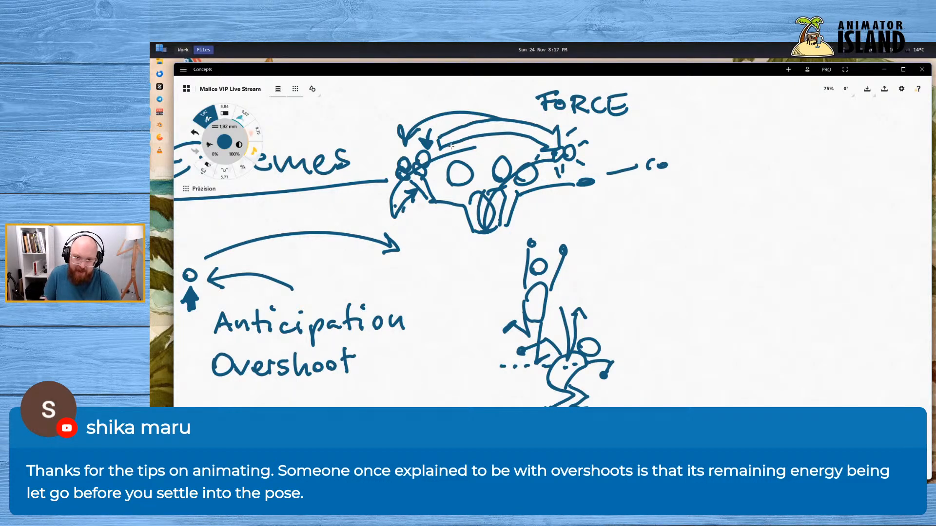
pyautogui.moveTo(441, 148)
pyautogui.mouseDown()
pyautogui.moveTo(447, 132)
pyautogui.moveTo(517, 126)
pyautogui.moveTo(550, 135)
pyautogui.moveTo(555, 150)
pyautogui.mouseUp()
pyautogui.hotkey('ctrl', 'z')
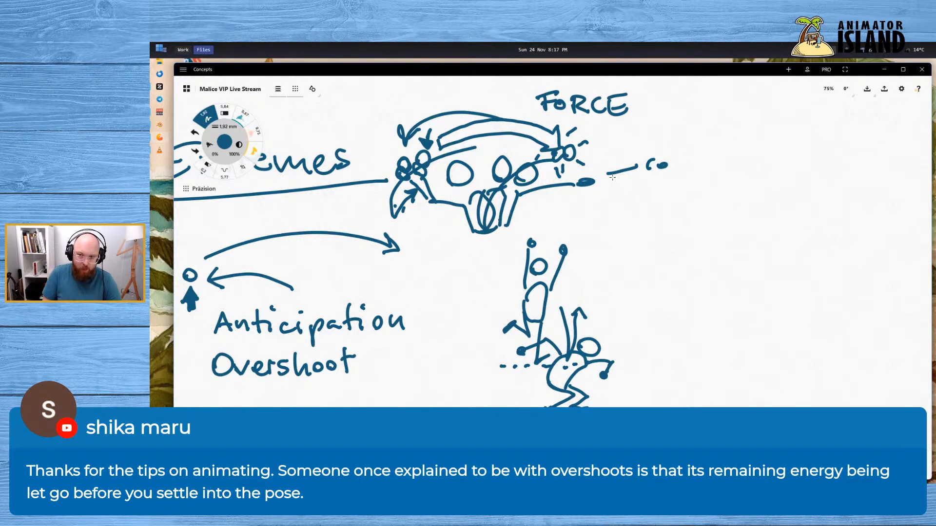
# Draw an upward arrow to the fist with a mostly filled battery beside it, and a larger circle at the far-right fist mark
pyautogui.moveTo(575, 215)
pyautogui.mouseDown()
pyautogui.moveTo(573, 168)
pyautogui.moveTo(580, 173)
pyautogui.mouseUp()
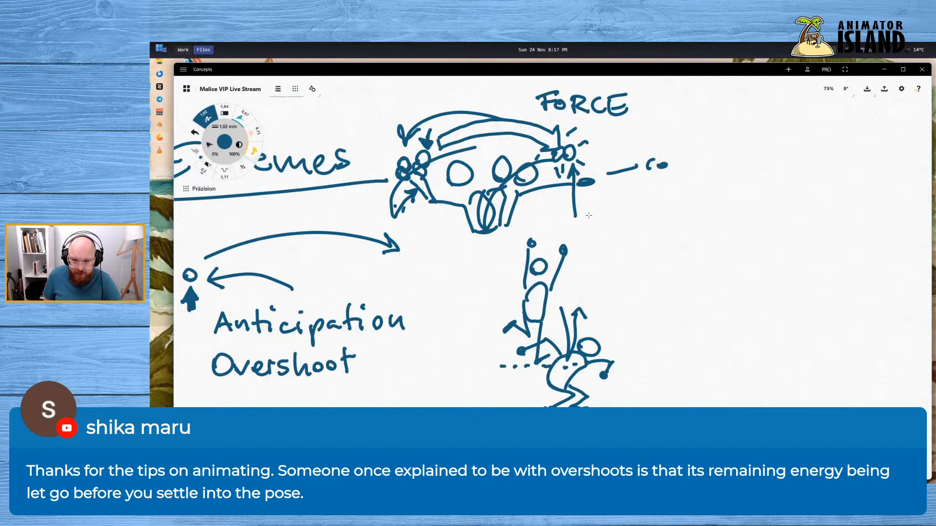
pyautogui.moveTo(588, 212)
pyautogui.mouseDown()
pyautogui.moveTo(593, 235)
pyautogui.moveTo(658, 223)
pyautogui.moveTo(601, 203)
pyautogui.moveTo(655, 207)
pyautogui.moveTo(658, 226)
pyautogui.moveTo(662, 219)
pyautogui.moveTo(595, 218)
pyautogui.moveTo(607, 225)
pyautogui.moveTo(641, 222)
pyautogui.moveTo(641, 205)
pyautogui.moveTo(598, 207)
pyautogui.moveTo(644, 204)
pyautogui.moveTo(651, 216)
pyautogui.moveTo(650, 204)
pyautogui.moveTo(646, 223)
pyautogui.moveTo(605, 214)
pyautogui.moveTo(633, 210)
pyautogui.moveTo(637, 222)
pyautogui.mouseUp()
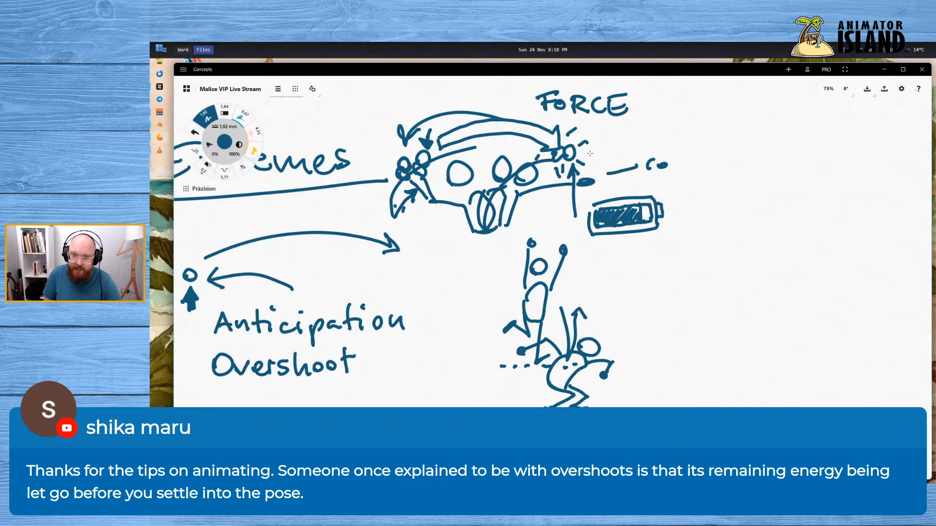
pyautogui.moveTo(675, 159)
pyautogui.mouseDown()
pyautogui.moveTo(663, 164)
pyautogui.moveTo(674, 151)
pyautogui.moveTo(661, 166)
pyautogui.mouseUp()
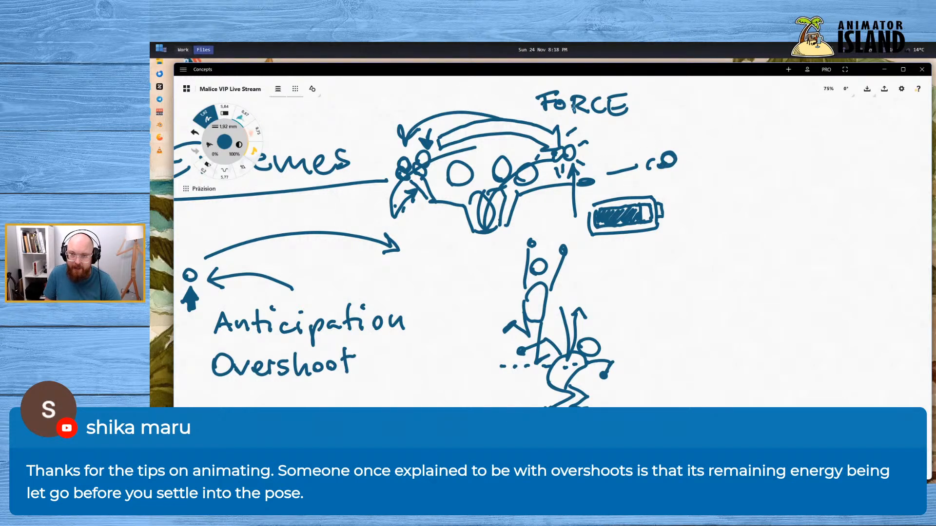
# Cross out the word FORCE, circle the battery and write MOMENTUM below it
pyautogui.moveTo(558, 117)
pyautogui.mouseDown()
pyautogui.moveTo(618, 88)
pyautogui.moveTo(559, 118)
pyautogui.mouseUp()
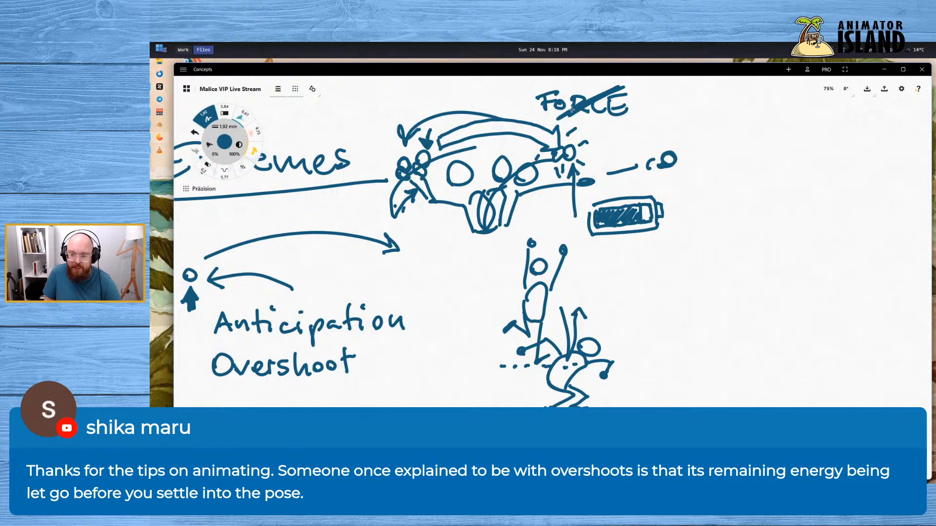
pyautogui.moveTo(611, 192)
pyautogui.mouseDown()
pyautogui.moveTo(575, 244)
pyautogui.moveTo(684, 193)
pyautogui.moveTo(613, 189)
pyautogui.mouseUp()
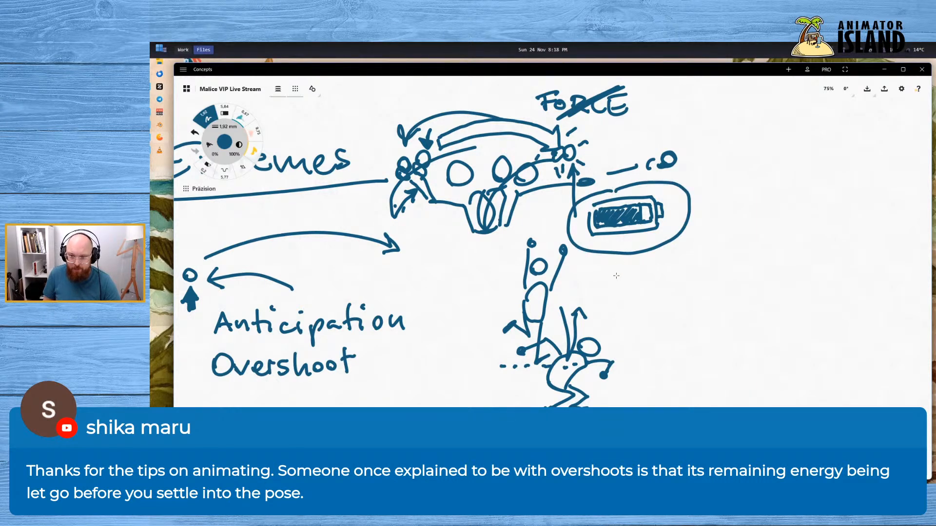
pyautogui.moveTo(615, 279)
pyautogui.mouseDown()
pyautogui.moveTo(649, 268)
pyautogui.moveTo(711, 276)
pyautogui.moveTo(723, 257)
pyautogui.moveTo(749, 253)
pyautogui.moveTo(793, 263)
pyautogui.mouseUp()
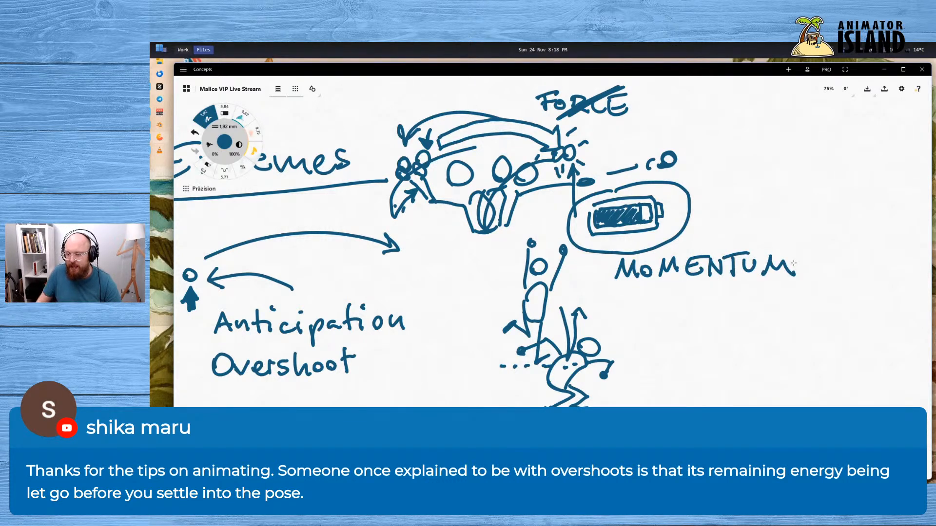
# In the empty area beside MOMENTUM, draw a vertical wall, a small circle hitting it with impact lines, and a battery next to it
pyautogui.moveTo(849, 257); pyautogui.dragTo(680, 263, button='middle')
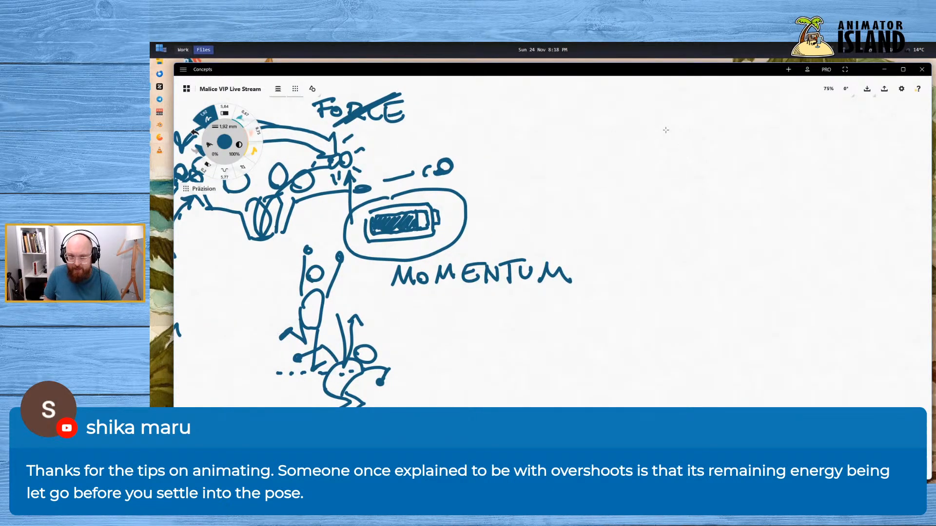
pyautogui.moveTo(658, 107); pyautogui.dragTo(655, 306)
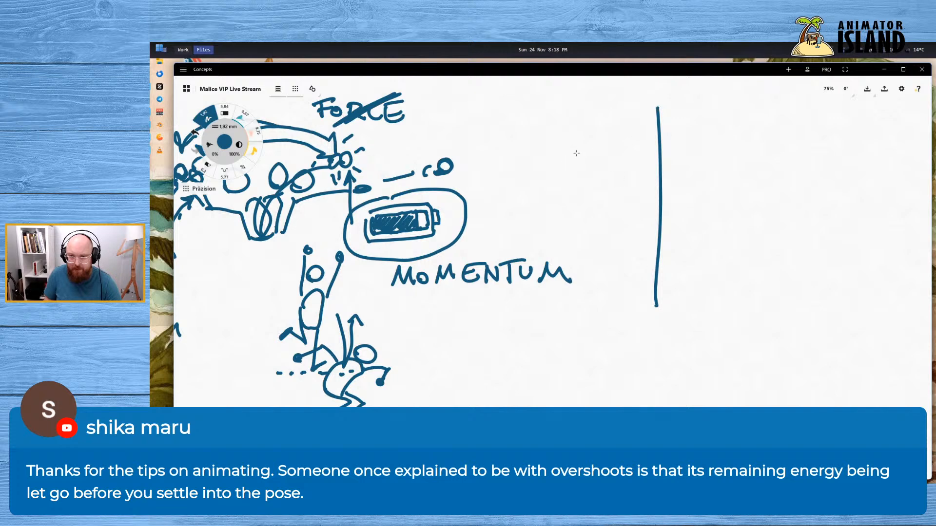
pyautogui.moveTo(646, 133)
pyautogui.mouseDown()
pyautogui.moveTo(654, 113)
pyautogui.moveTo(647, 153)
pyautogui.mouseUp()
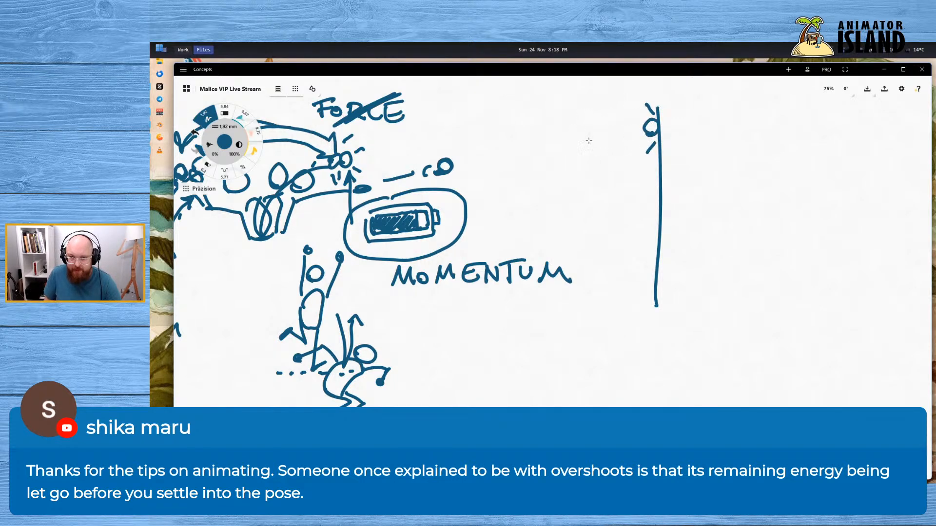
pyautogui.moveTo(586, 151)
pyautogui.mouseDown()
pyautogui.moveTo(623, 169)
pyautogui.moveTo(627, 145)
pyautogui.moveTo(635, 155)
pyautogui.moveTo(596, 161)
pyautogui.moveTo(626, 164)
pyautogui.moveTo(614, 147)
pyautogui.moveTo(590, 150)
pyautogui.moveTo(616, 155)
pyautogui.moveTo(597, 161)
pyautogui.moveTo(595, 150)
pyautogui.mouseUp()
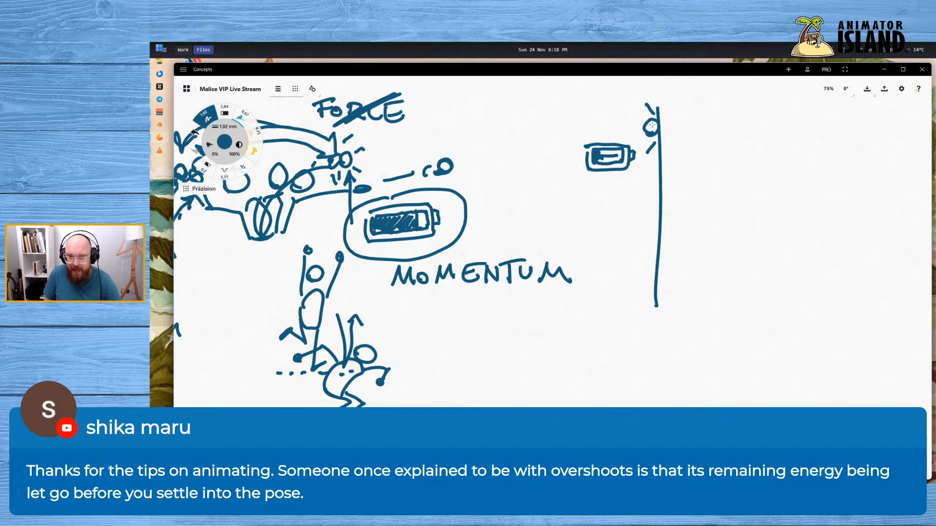
# Draw three short impact lines radiating from the circle's hit point onto the far side of the wall
pyautogui.moveTo(657, 121); pyautogui.dragTo(675, 102)
pyautogui.moveTo(663, 126); pyautogui.dragTo(691, 127)
pyautogui.moveTo(662, 136)
pyautogui.mouseDown()
pyautogui.moveTo(681, 159)
pyautogui.moveTo(659, 159)
pyautogui.mouseUp()
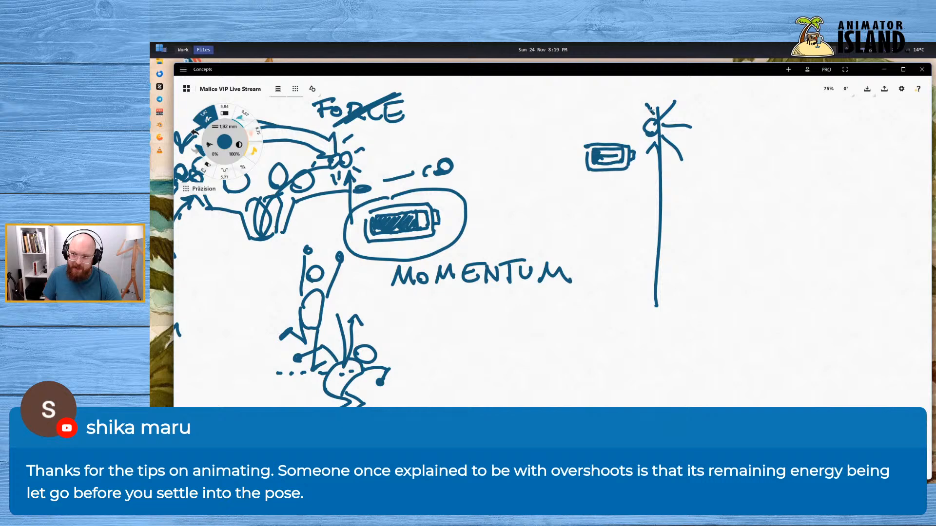
pyautogui.moveTo(672, 128)
pyautogui.mouseDown()
pyautogui.moveTo(687, 116)
pyautogui.moveTo(649, 148)
pyautogui.moveTo(662, 240)
pyautogui.moveTo(733, 151)
pyautogui.mouseUp()
pyautogui.hotkey('ctrl', 'z')
pyautogui.hotkey('ctrl', 'z')
pyautogui.hotkey('ctrl', 'z')
pyautogui.hotkey('ctrl', 'z')
pyautogui.hotkey('ctrl', 'z')
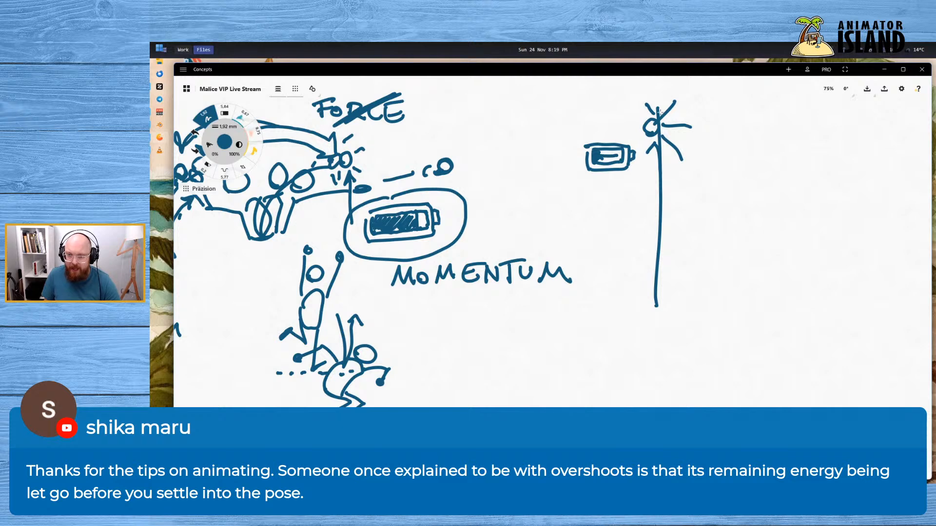
# Add small outward arrows to the impact burst on the wall and draw a mostly filled battery above the existing one
pyautogui.moveTo(661, 109)
pyautogui.mouseDown()
pyautogui.moveTo(663, 94)
pyautogui.moveTo(659, 123)
pyautogui.moveTo(685, 107)
pyautogui.moveTo(666, 164)
pyautogui.moveTo(673, 153)
pyautogui.mouseUp()
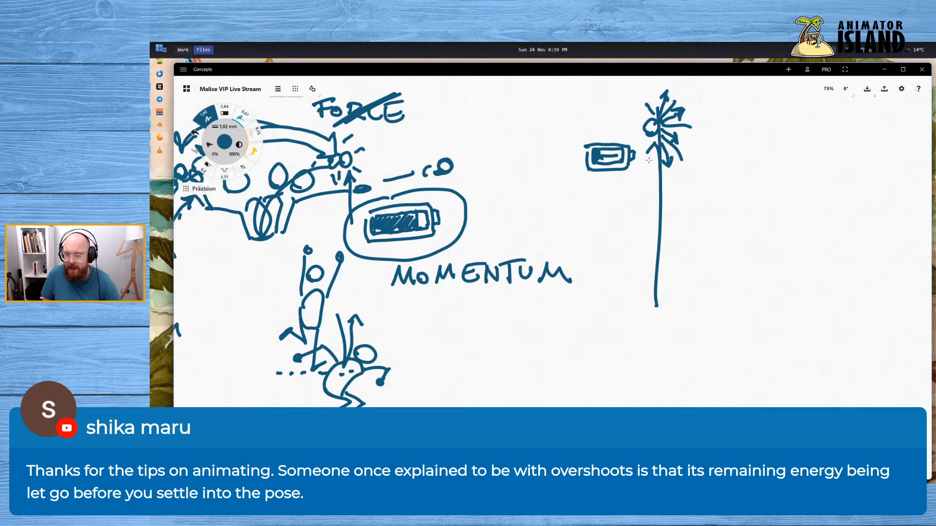
pyautogui.moveTo(649, 161); pyautogui.dragTo(649, 131)
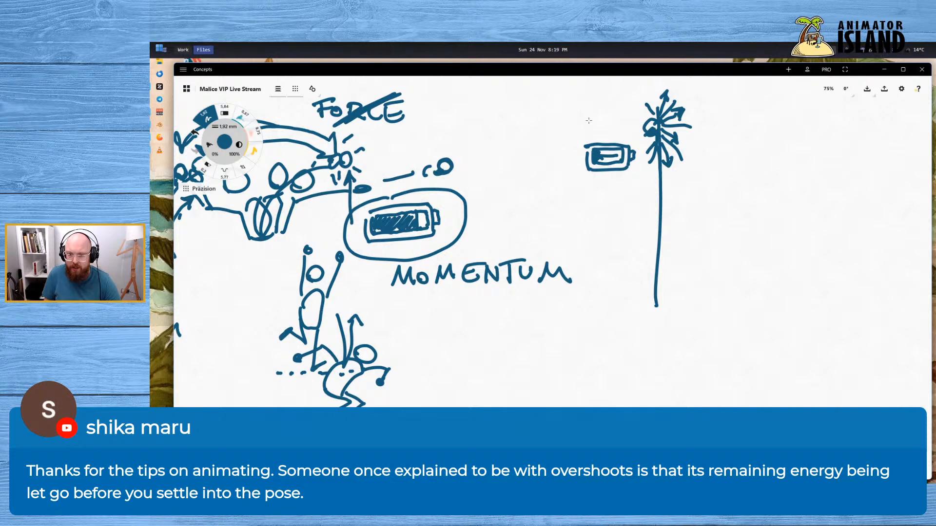
pyautogui.moveTo(586, 118)
pyautogui.mouseDown()
pyautogui.moveTo(596, 136)
pyautogui.moveTo(632, 110)
pyautogui.moveTo(586, 117)
pyautogui.moveTo(635, 125)
pyautogui.moveTo(595, 128)
pyautogui.moveTo(621, 129)
pyautogui.moveTo(622, 116)
pyautogui.moveTo(596, 116)
pyautogui.moveTo(618, 122)
pyautogui.mouseUp()
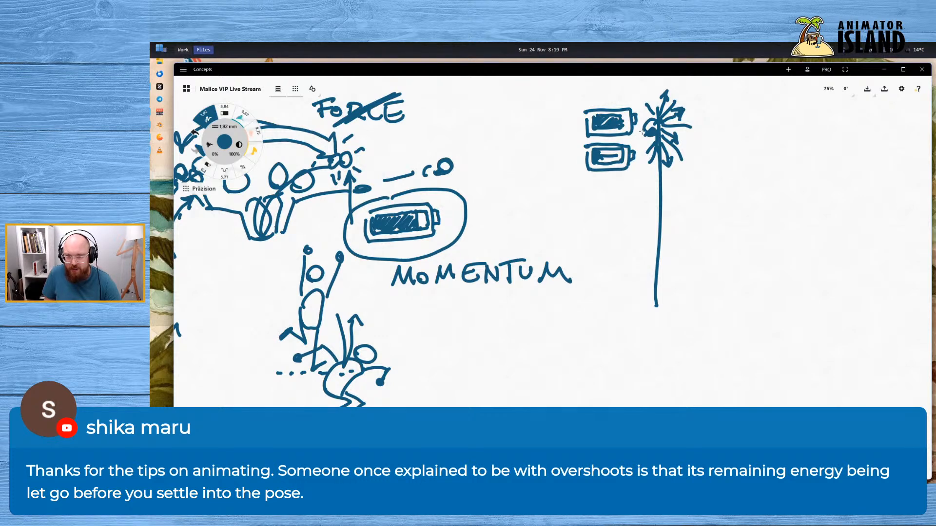
# Draw a curved arrow rebounding from the wall impact and ending at a small circle above MOMENTUM
pyautogui.moveTo(639, 133)
pyautogui.mouseDown(button='right')
pyautogui.moveTo(559, 168)
pyautogui.moveTo(515, 226)
pyautogui.mouseUp(button='right')
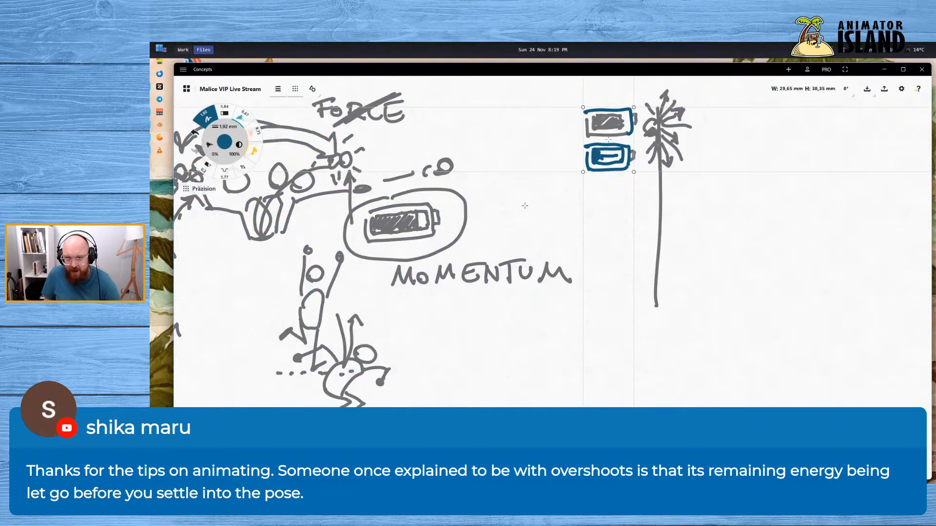
pyautogui.click(555, 213)
pyautogui.moveTo(646, 133)
pyautogui.mouseDown()
pyautogui.moveTo(577, 163)
pyautogui.moveTo(533, 227)
pyautogui.mouseUp()
pyautogui.moveTo(528, 210)
pyautogui.mouseDown()
pyautogui.moveTo(532, 227)
pyautogui.moveTo(543, 220)
pyautogui.mouseUp()
pyautogui.moveTo(532, 237)
pyautogui.mouseDown()
pyautogui.moveTo(520, 243)
pyautogui.moveTo(530, 234)
pyautogui.mouseUp()
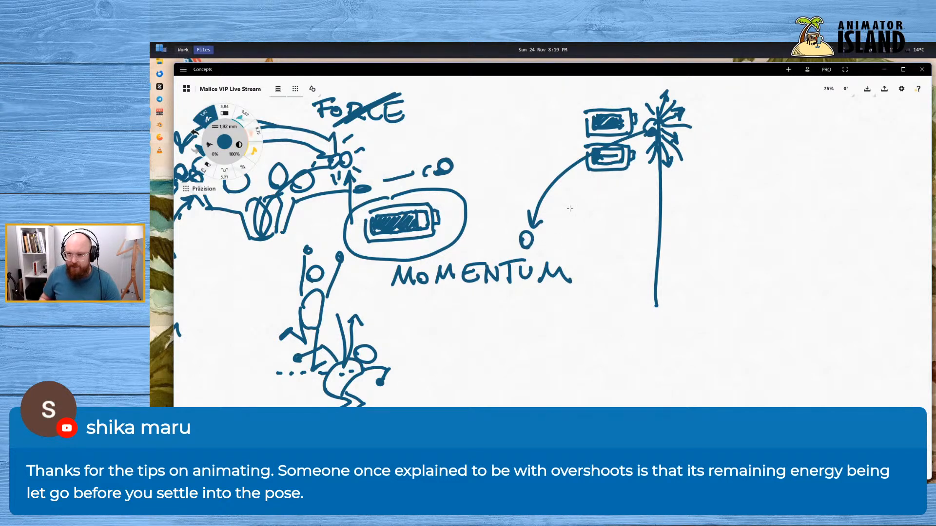
# Draw one upright battery beside the figure with raised arms and another beside the crouching figure, each with a filled charge bar
pyautogui.moveTo(723, 274); pyautogui.dragTo(463, 256, button='middle')
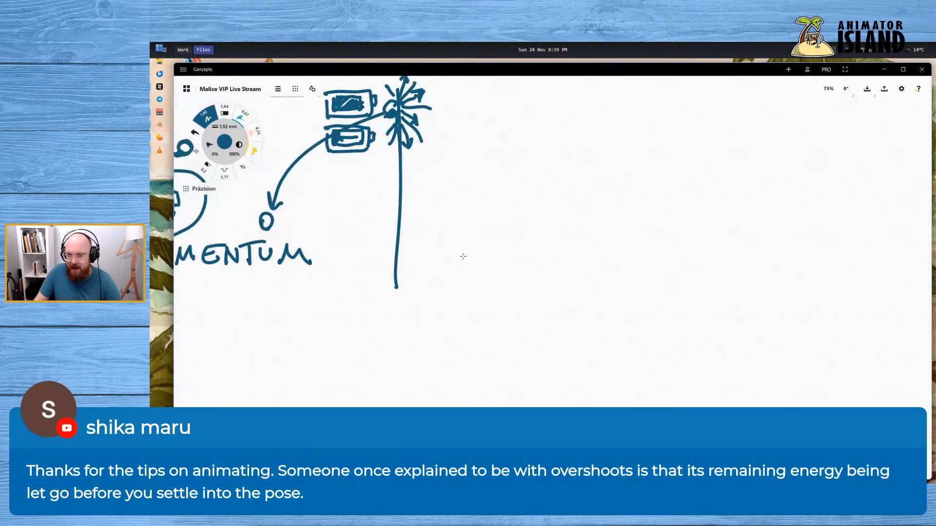
pyautogui.moveTo(595, 261)
pyautogui.mouseDown(button='middle')
pyautogui.moveTo(705, 268)
pyautogui.moveTo(745, 247)
pyautogui.moveTo(685, 256)
pyautogui.moveTo(878, 217)
pyautogui.mouseUp(button='middle')
pyautogui.moveTo(597, 309); pyautogui.dragTo(706, 293, button='middle')
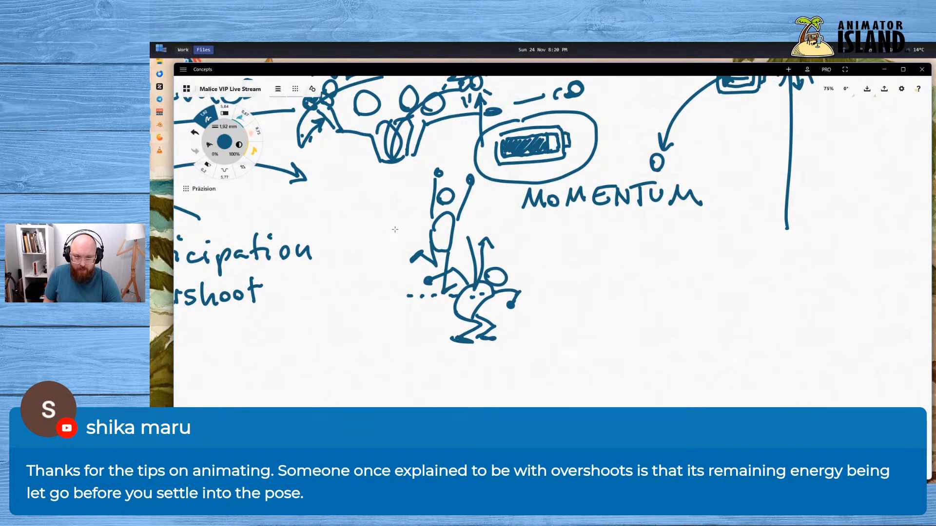
pyautogui.moveTo(390, 214)
pyautogui.mouseDown()
pyautogui.moveTo(391, 245)
pyautogui.moveTo(410, 240)
pyautogui.moveTo(390, 205)
pyautogui.moveTo(401, 230)
pyautogui.mouseUp()
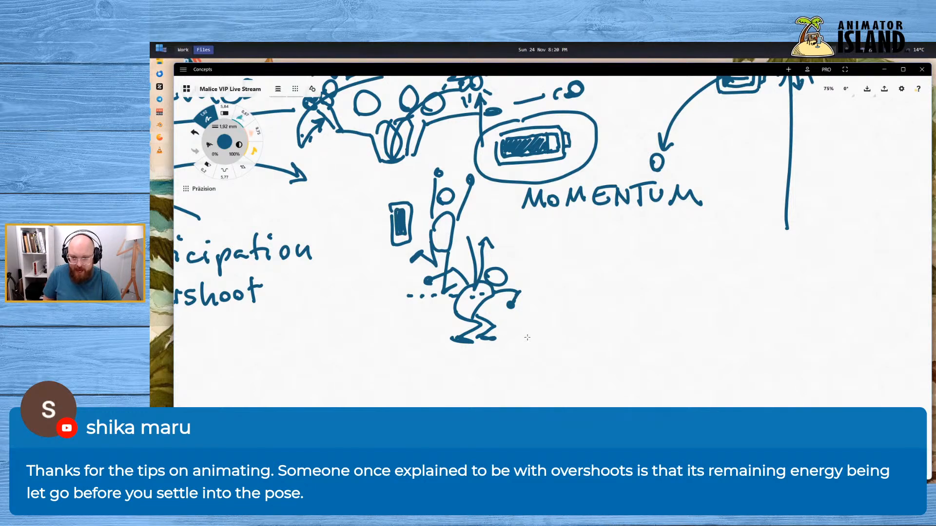
pyautogui.moveTo(525, 309)
pyautogui.mouseDown()
pyautogui.moveTo(528, 345)
pyautogui.moveTo(547, 304)
pyautogui.moveTo(532, 334)
pyautogui.moveTo(534, 318)
pyautogui.mouseUp()
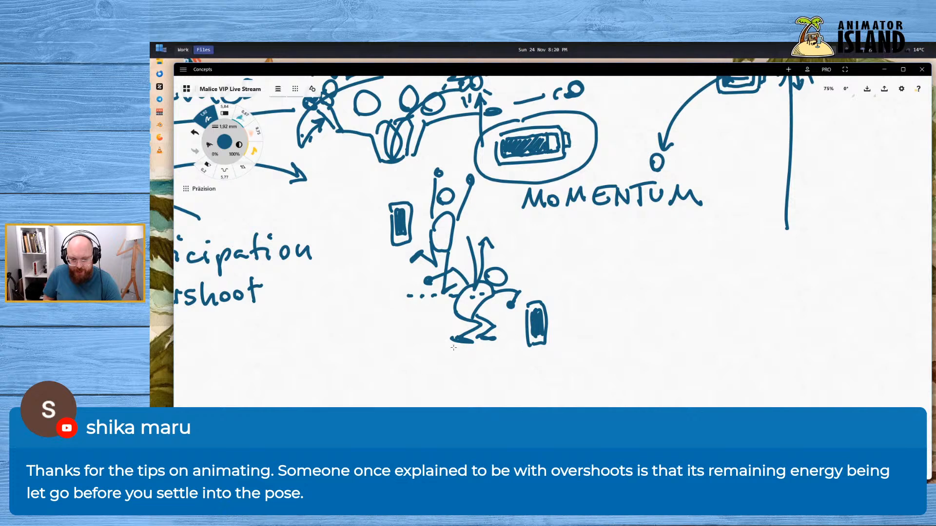
# Draw curved arrows spreading outward from the crouching figure's feet and three upward arrows beside its battery
pyautogui.moveTo(461, 340)
pyautogui.mouseDown()
pyautogui.moveTo(431, 350)
pyautogui.moveTo(440, 364)
pyautogui.moveTo(524, 359)
pyautogui.moveTo(509, 369)
pyautogui.mouseUp()
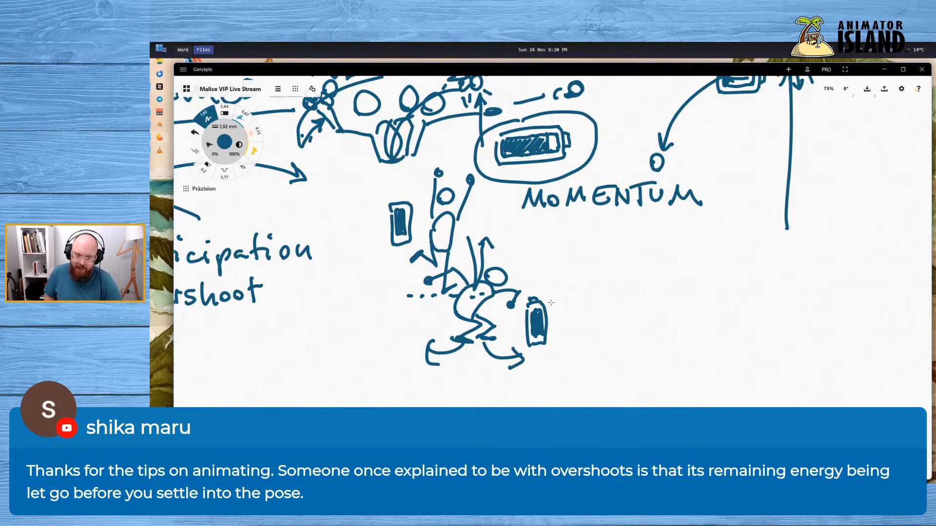
pyautogui.moveTo(579, 325); pyautogui.dragTo(575, 274)
pyautogui.moveTo(588, 314)
pyautogui.mouseDown()
pyautogui.moveTo(583, 269)
pyautogui.moveTo(592, 276)
pyautogui.mouseUp()
pyautogui.moveTo(604, 307)
pyautogui.mouseDown()
pyautogui.moveTo(601, 266)
pyautogui.moveTo(569, 260)
pyautogui.mouseUp()
pyautogui.moveTo(573, 283)
pyautogui.mouseDown()
pyautogui.moveTo(599, 258)
pyautogui.moveTo(608, 279)
pyautogui.mouseUp()
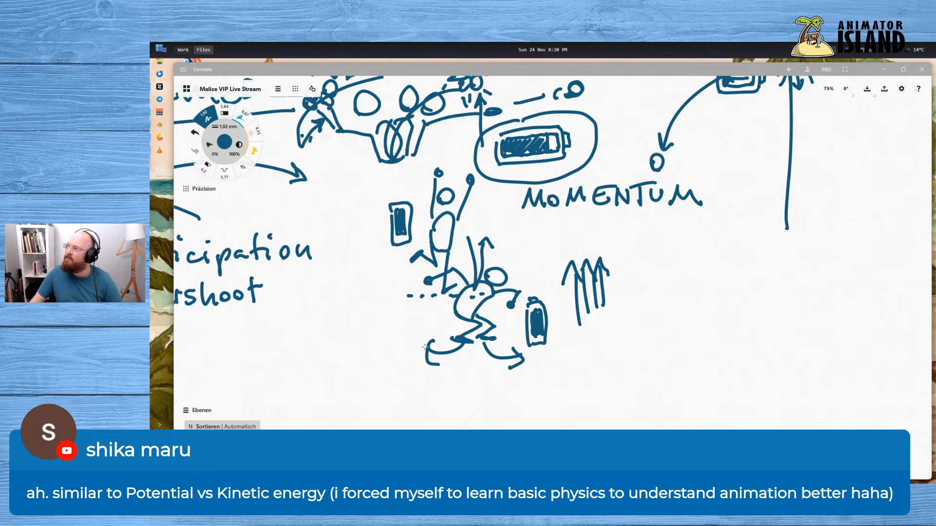
pyautogui.moveTo(382, 296)
pyautogui.mouseDown(button='middle')
pyautogui.moveTo(589, 326)
pyautogui.moveTo(464, 360)
pyautogui.mouseUp(button='middle')
pyautogui.moveTo(694, 274)
pyautogui.mouseDown(button='middle')
pyautogui.moveTo(562, 279)
pyautogui.moveTo(682, 267)
pyautogui.mouseUp(button='middle')
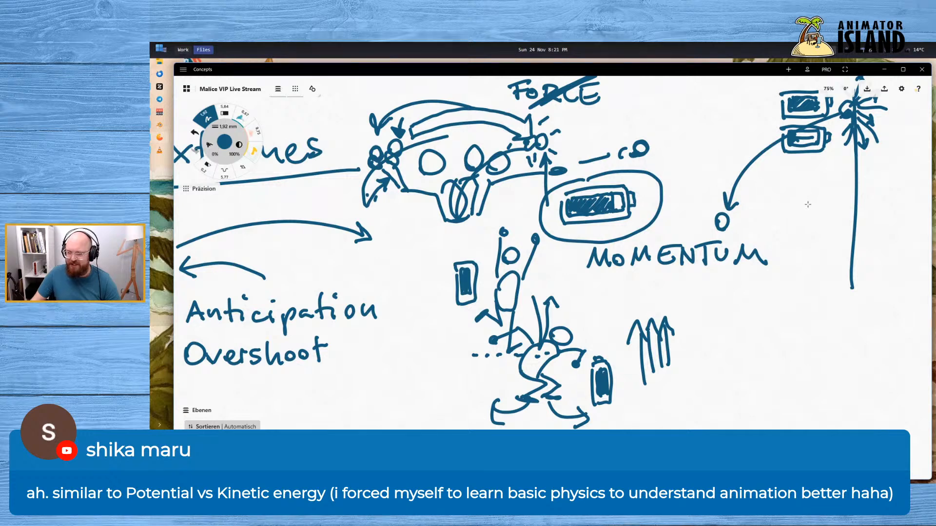
pyautogui.moveTo(809, 205); pyautogui.dragTo(818, 266, button='middle')
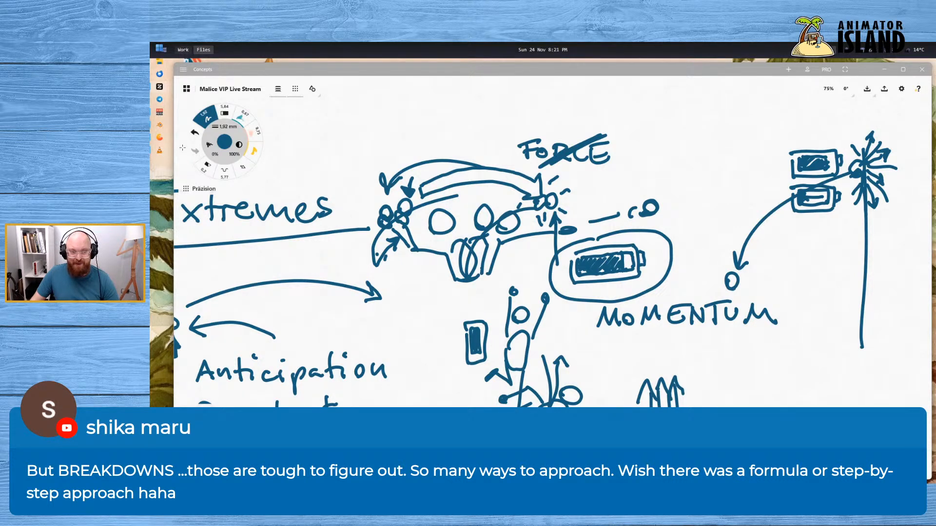
# Switch to Blender and review the character's head turn by playing and scrubbing the animation from frame 28 through frame 89
pyautogui.moveTo(160, 128)
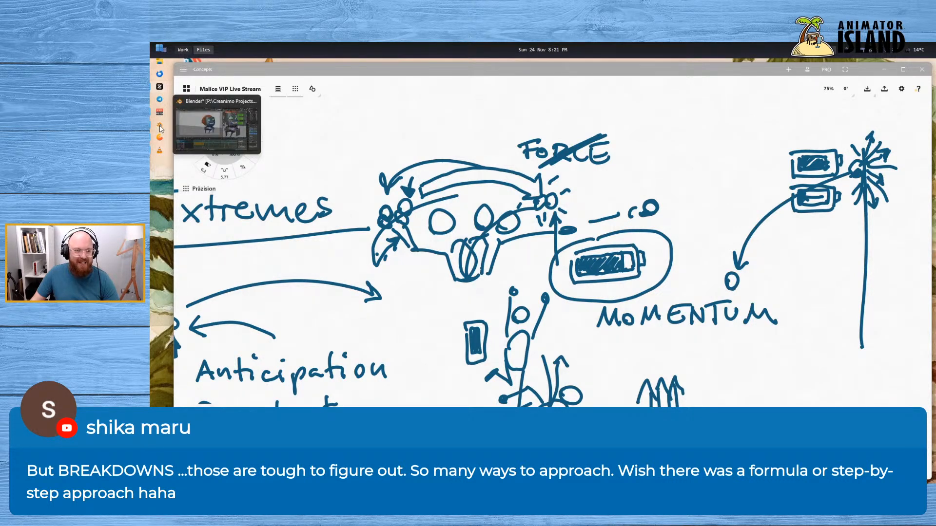
pyautogui.click(182, 54)
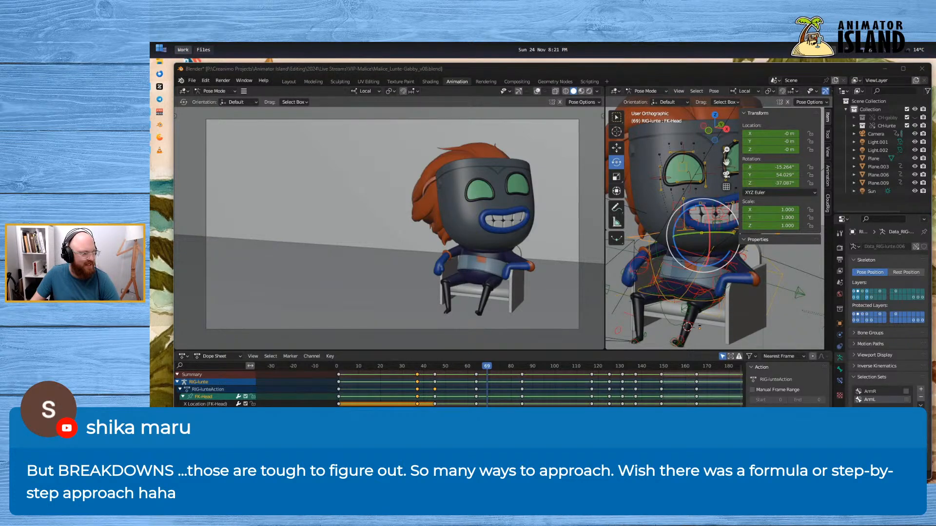
pyautogui.click(398, 367)
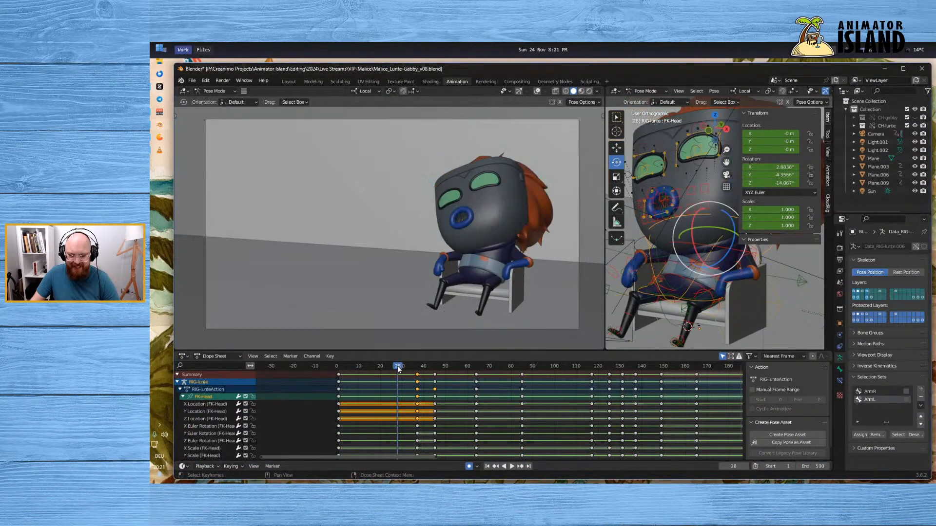
pyautogui.click(512, 467)
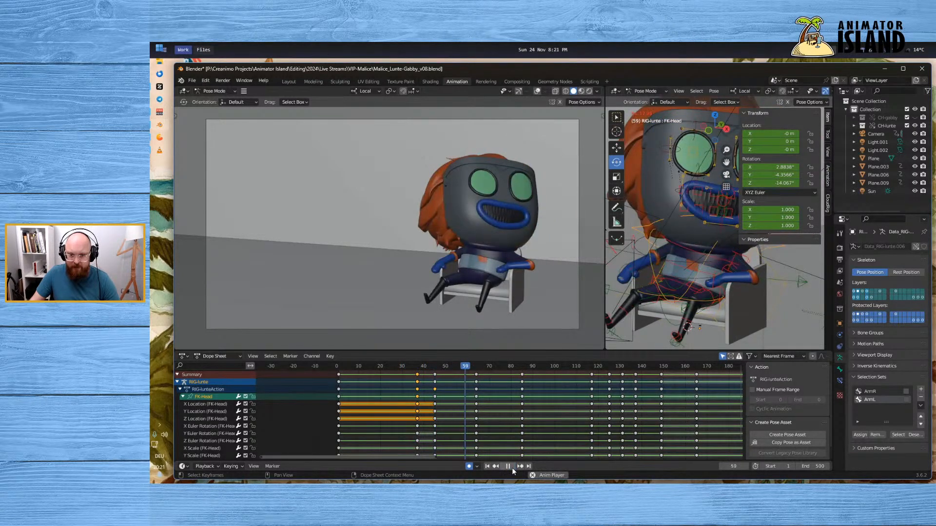
pyautogui.click(511, 466)
pyautogui.moveTo(457, 369); pyautogui.dragTo(459, 369)
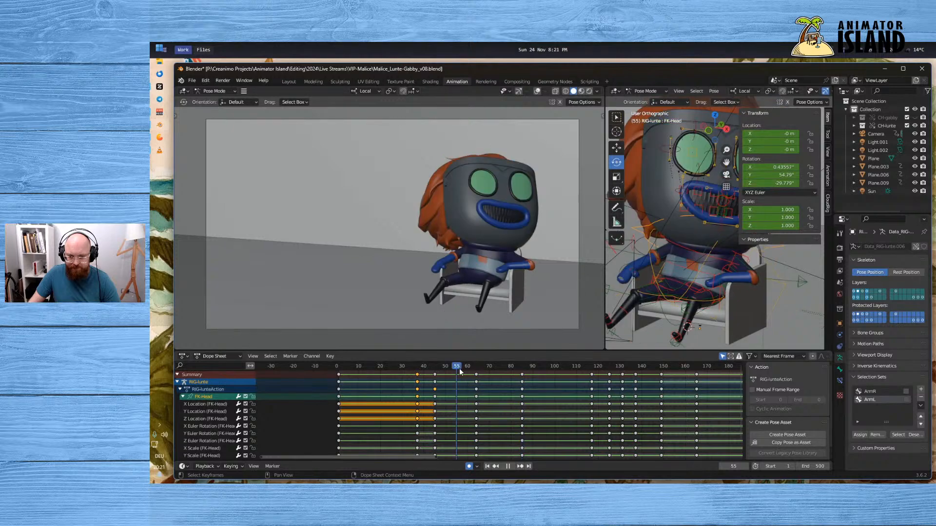
pyautogui.click(514, 467)
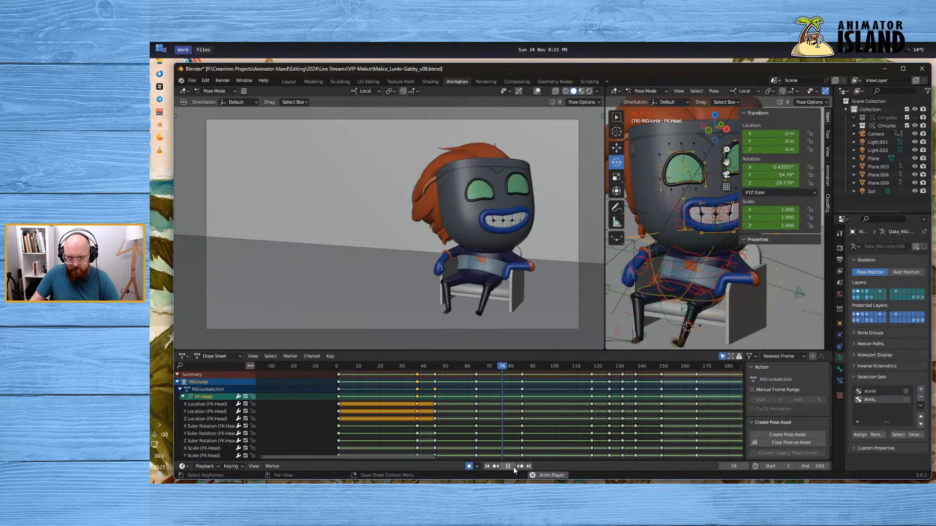
pyautogui.click(508, 466)
pyautogui.click(468, 373)
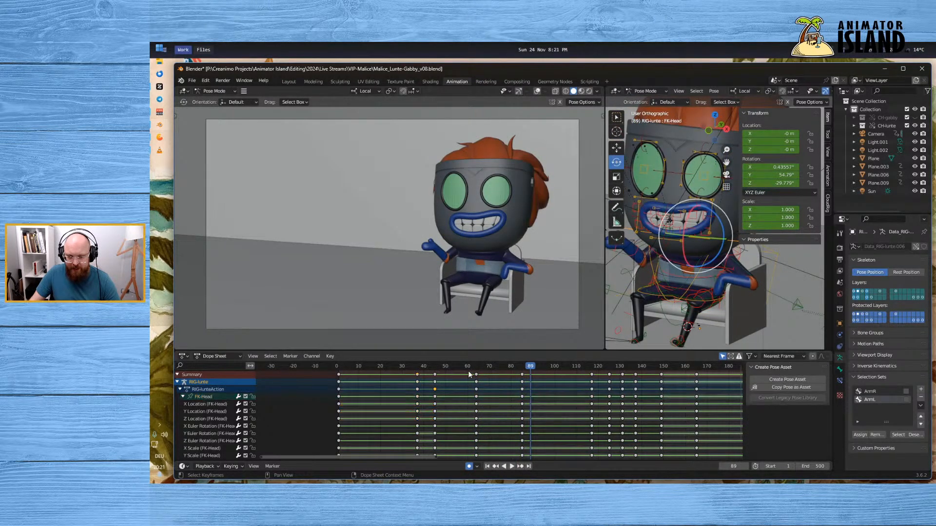
pyautogui.moveTo(469, 366); pyautogui.dragTo(487, 369)
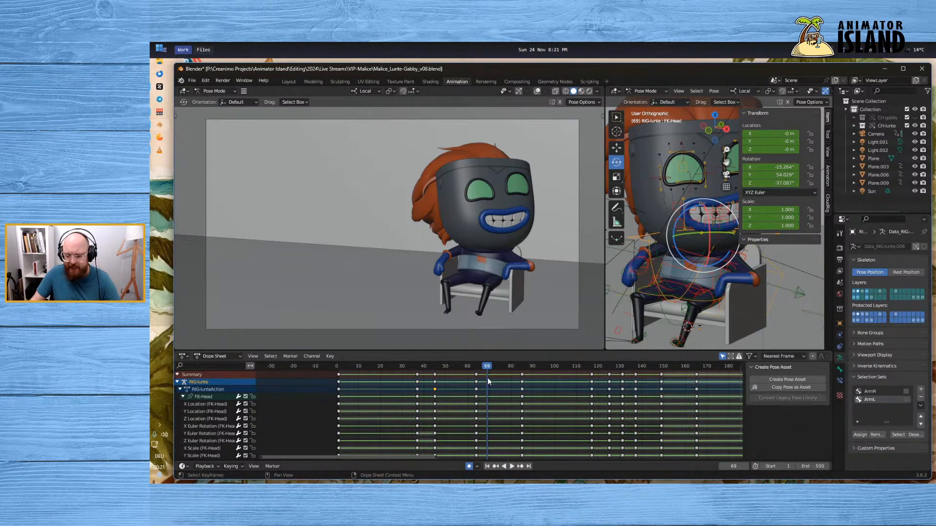
# Replay the head turn from frame 31 and move the playhead to frame 64
pyautogui.moveTo(425, 365); pyautogui.dragTo(404, 366)
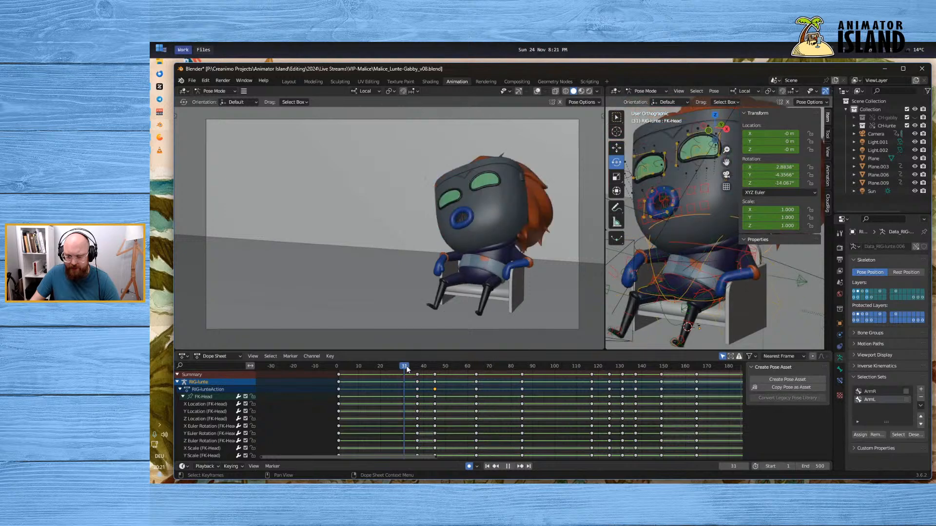
pyautogui.click(512, 467)
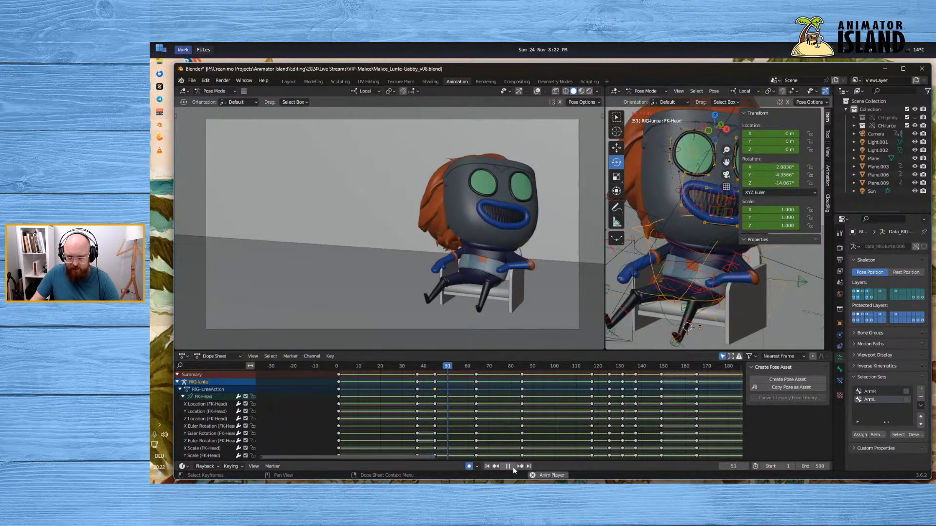
pyautogui.click(483, 368)
pyautogui.moveTo(483, 368); pyautogui.dragTo(476, 367)
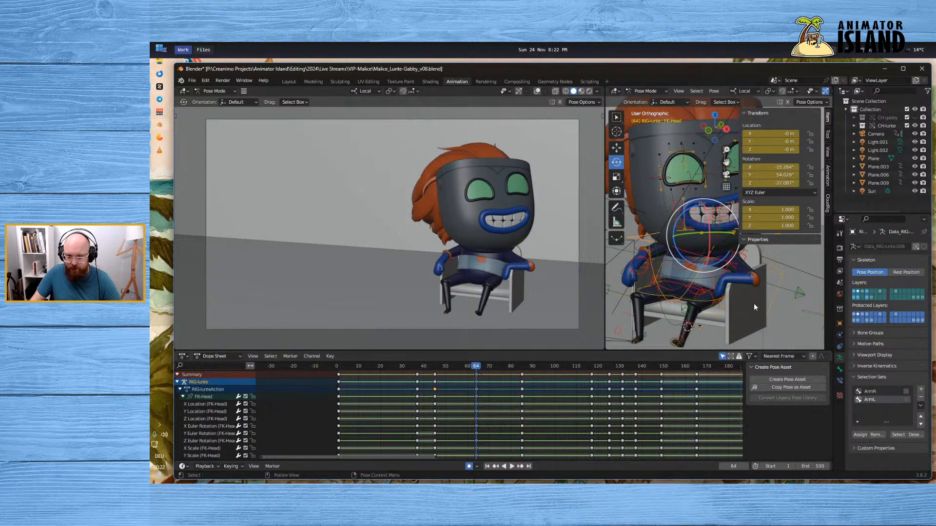
# Select all bones of the rig and copy the keyframes at frame 64 to frame 69
pyautogui.press('a')
pyautogui.press('space')
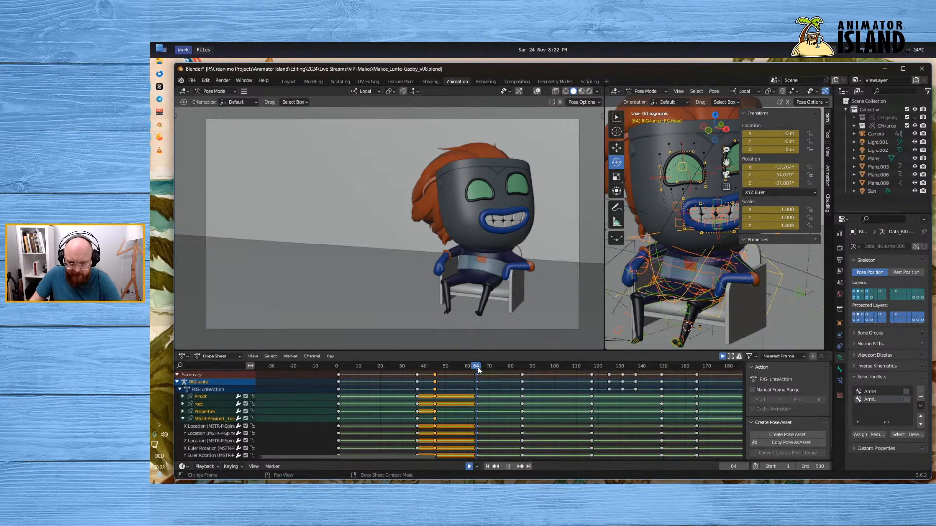
pyautogui.press('space')
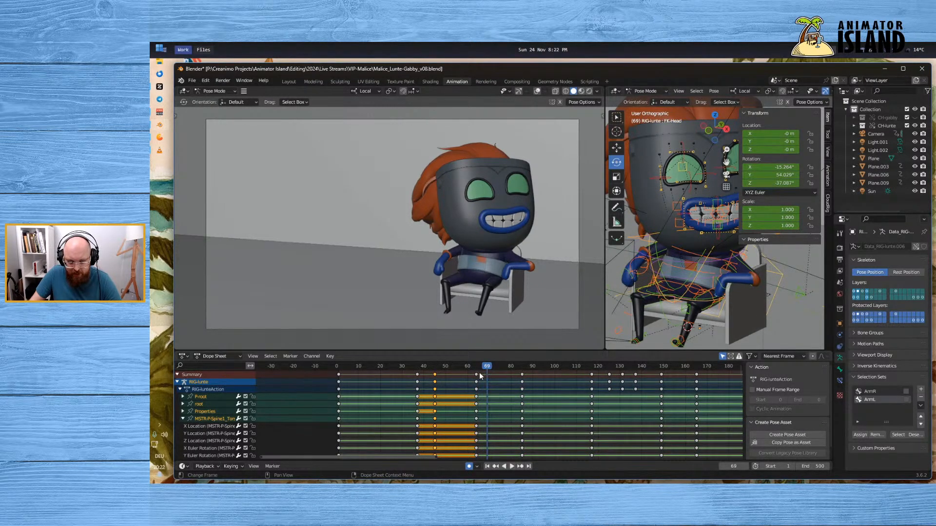
pyautogui.click(477, 375)
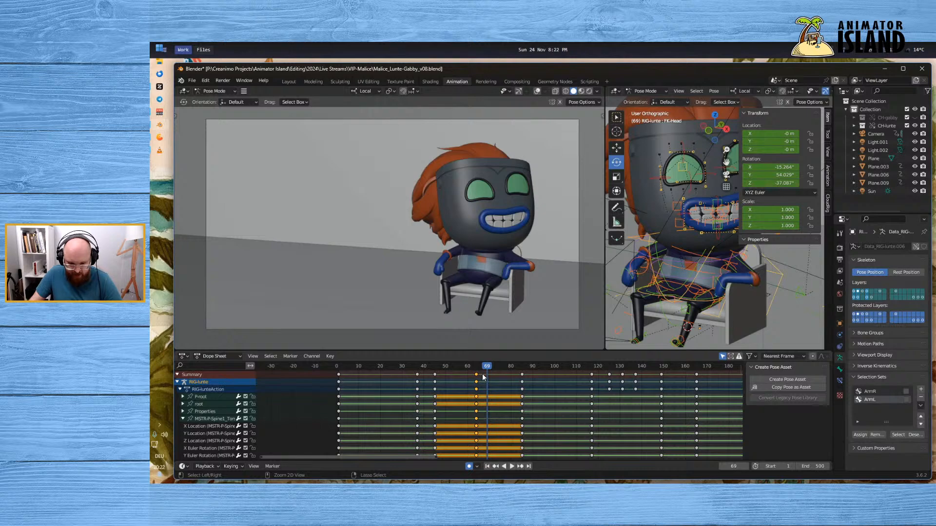
pyautogui.hotkey('ctrl', 'c')
pyautogui.hotkey('ctrl', 'v')
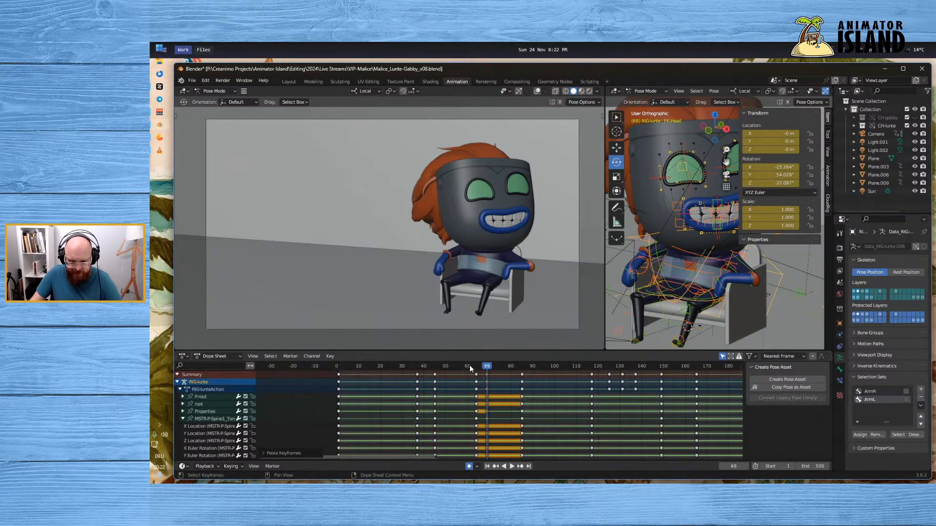
# At frame 64, rotate the FK-Spine3 bone to about X -2.8°, Y -10.6° and Z 15.1°
pyautogui.moveTo(470, 368)
pyautogui.mouseDown()
pyautogui.moveTo(488, 369)
pyautogui.moveTo(477, 372)
pyautogui.mouseUp()
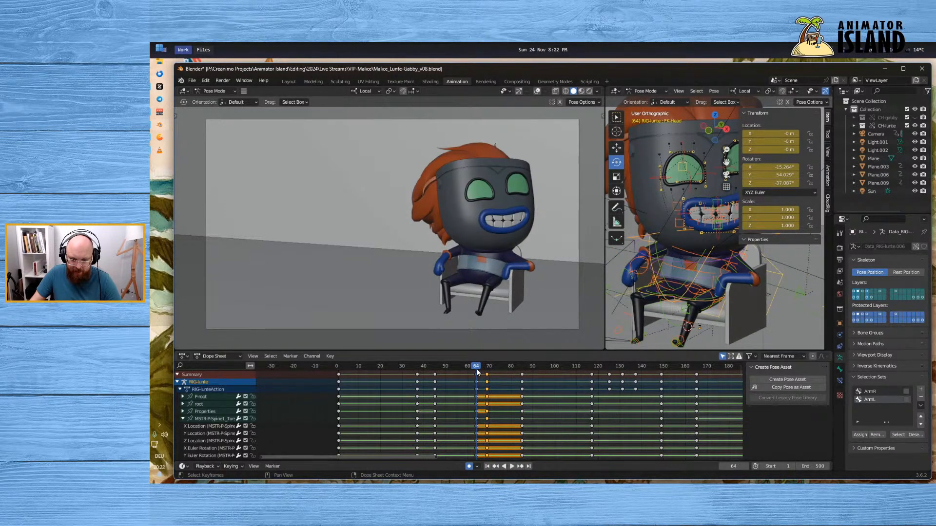
pyautogui.moveTo(627, 320); pyautogui.dragTo(636, 295, button='middle')
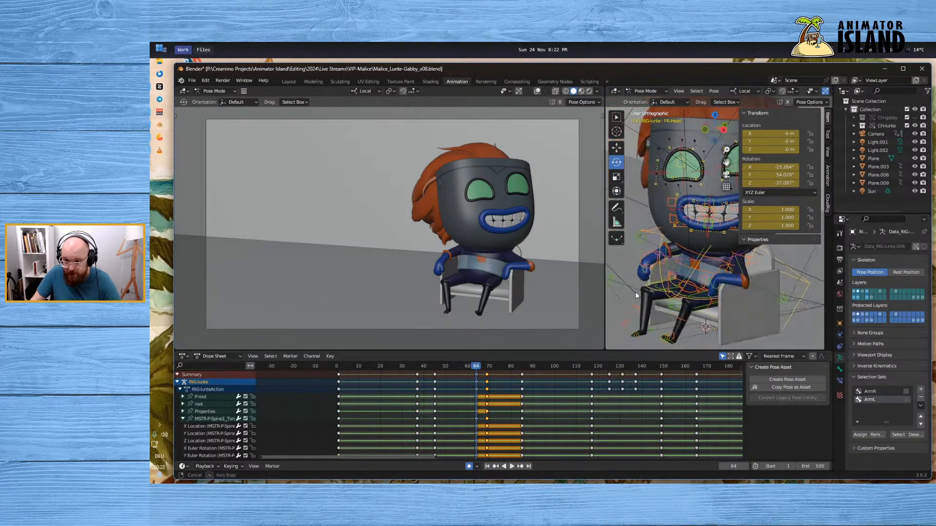
pyautogui.click(692, 252)
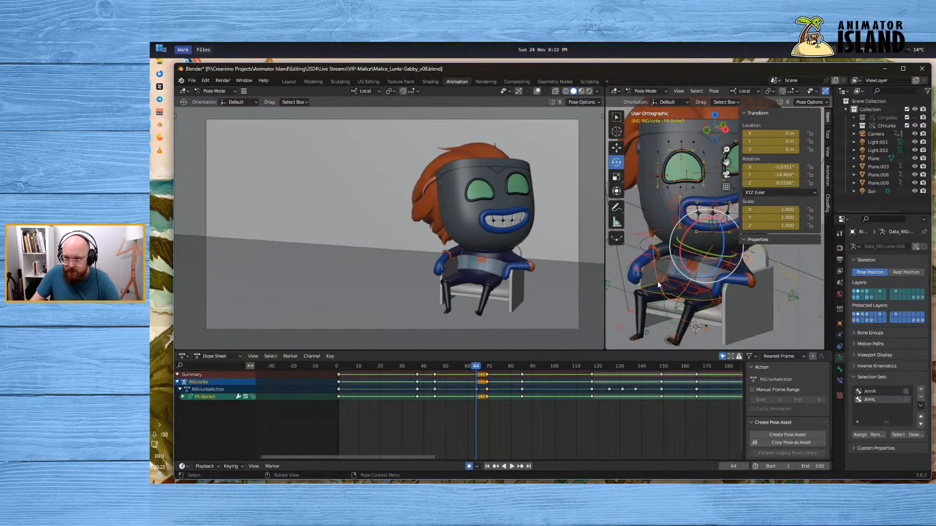
pyautogui.moveTo(656, 281); pyautogui.dragTo(693, 281)
pyautogui.moveTo(692, 279); pyautogui.dragTo(679, 279, button='middle')
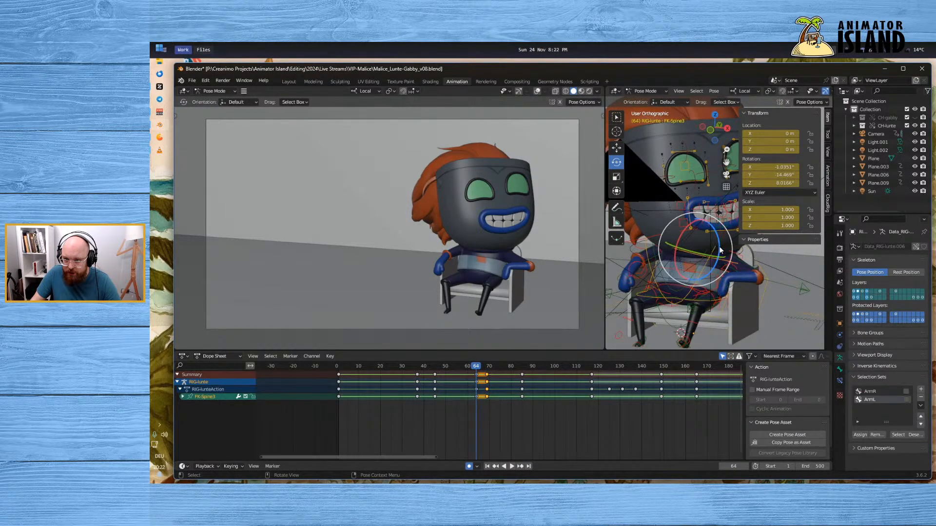
pyautogui.moveTo(718, 241); pyautogui.dragTo(697, 266)
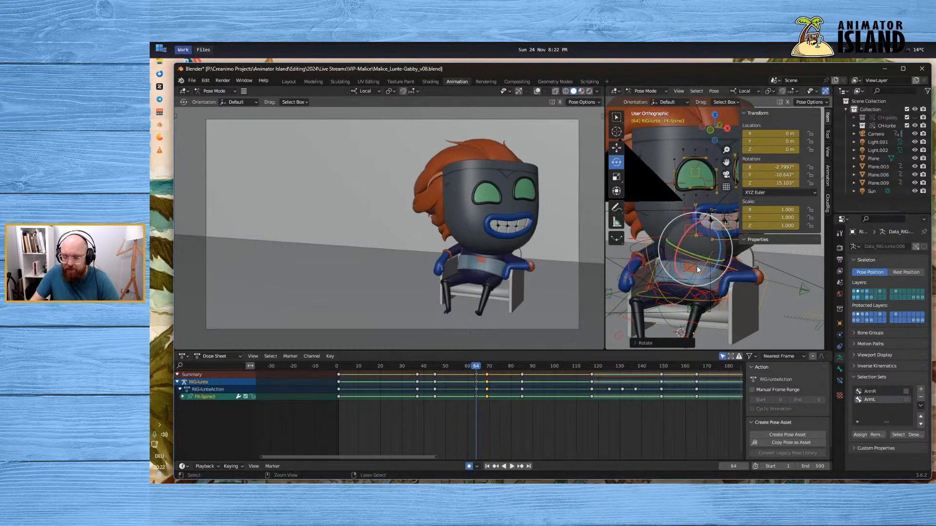
# Undo the recent pose changes at frame 64, including the rotation of the FK-Spine3 bone
pyautogui.hotkey('ctrl', 'z')
pyautogui.hotkey('ctrl', 'z')
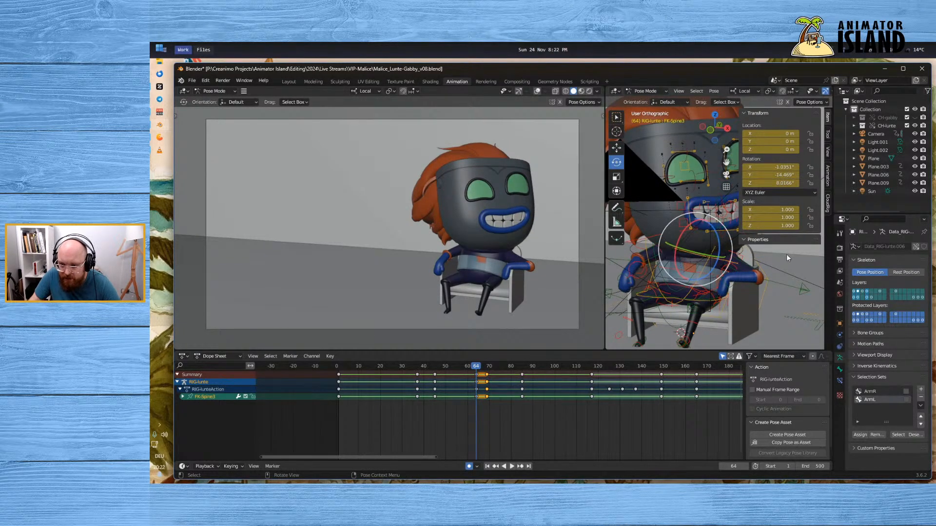
pyautogui.hotkey('ctrl', 'z')
# Select the FK-Head bone and rotate it to about X -19.7° at frame 64
pyautogui.click(670, 230)
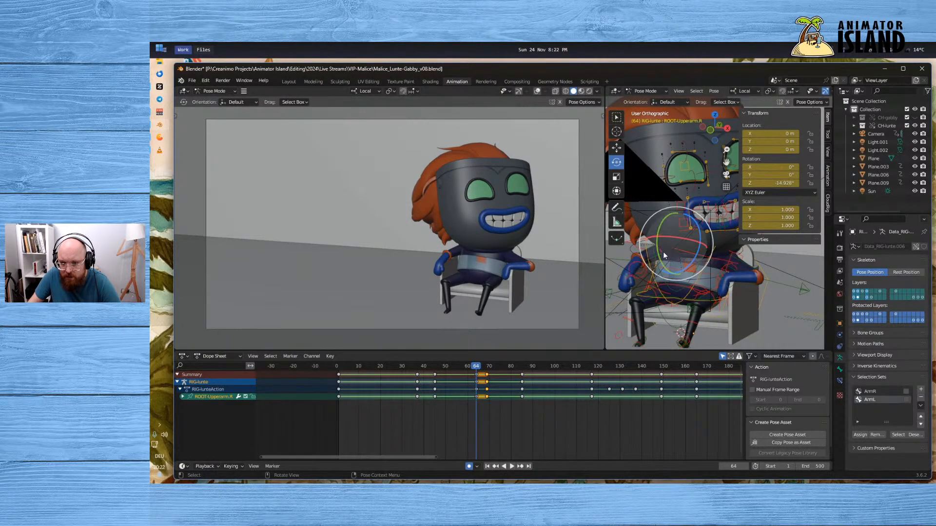
pyautogui.click(630, 241)
pyautogui.press('r')
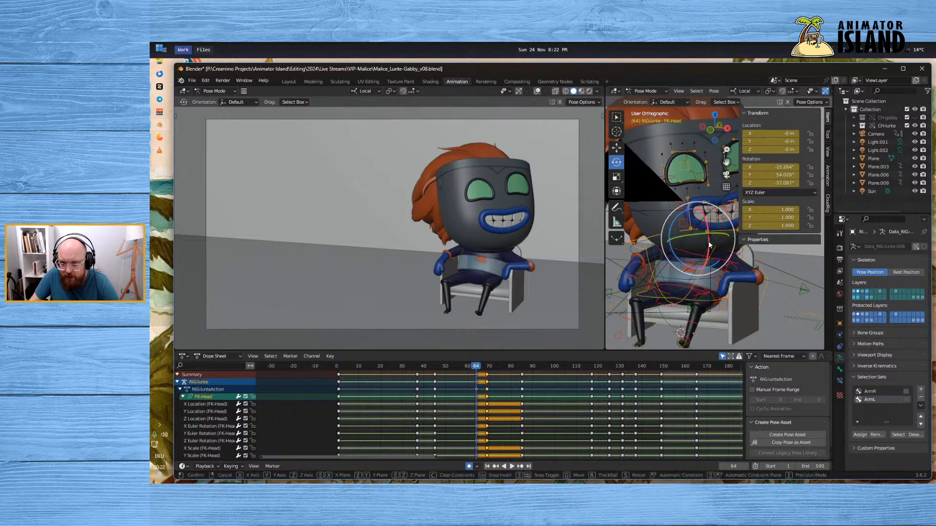
pyautogui.click(709, 241)
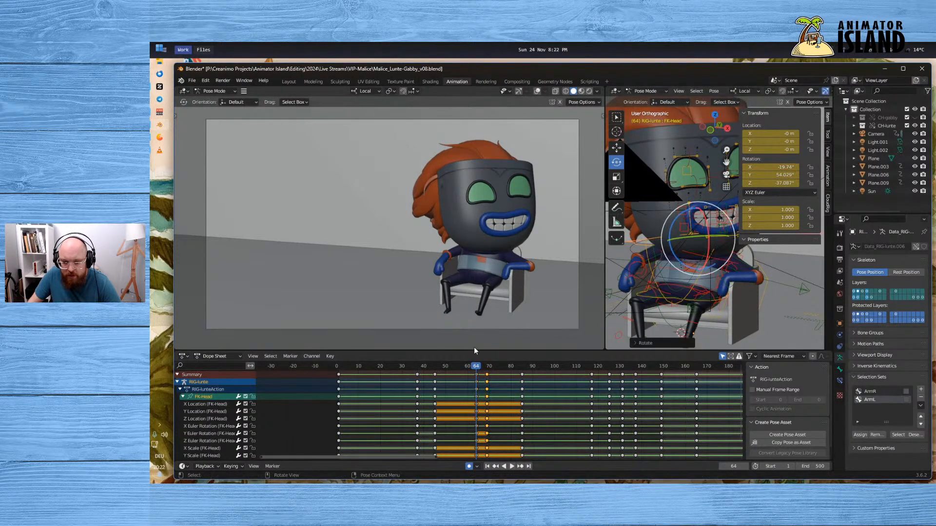
# Play the head turn from frame 61 and again from frame 30
pyautogui.click(469, 365)
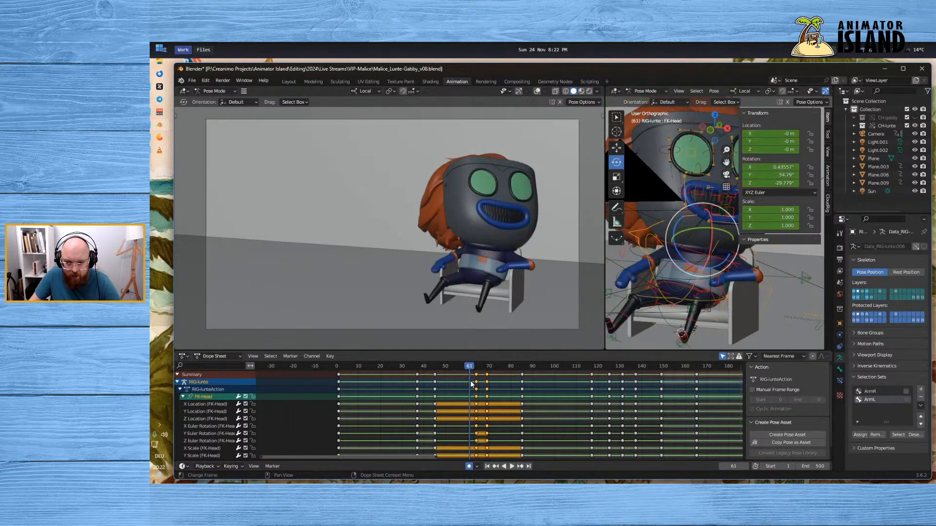
pyautogui.click(511, 466)
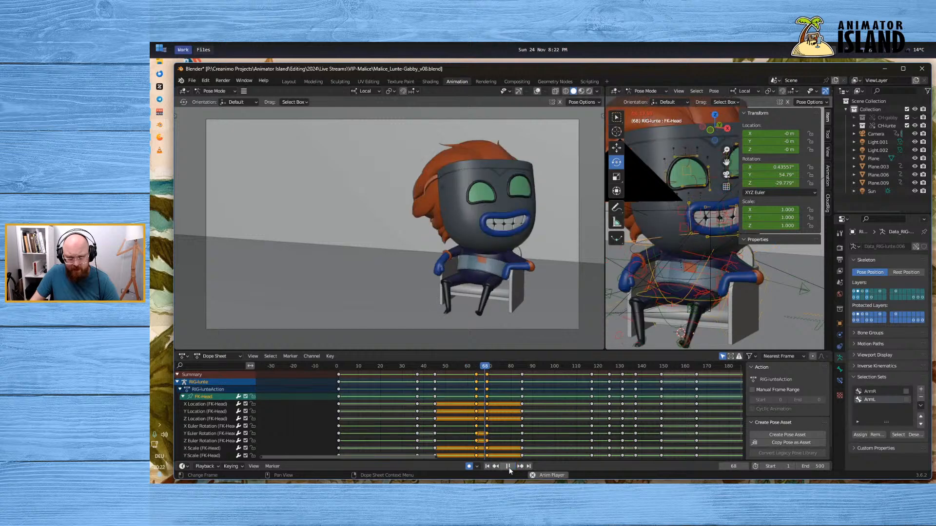
pyautogui.click(508, 466)
pyautogui.click(402, 366)
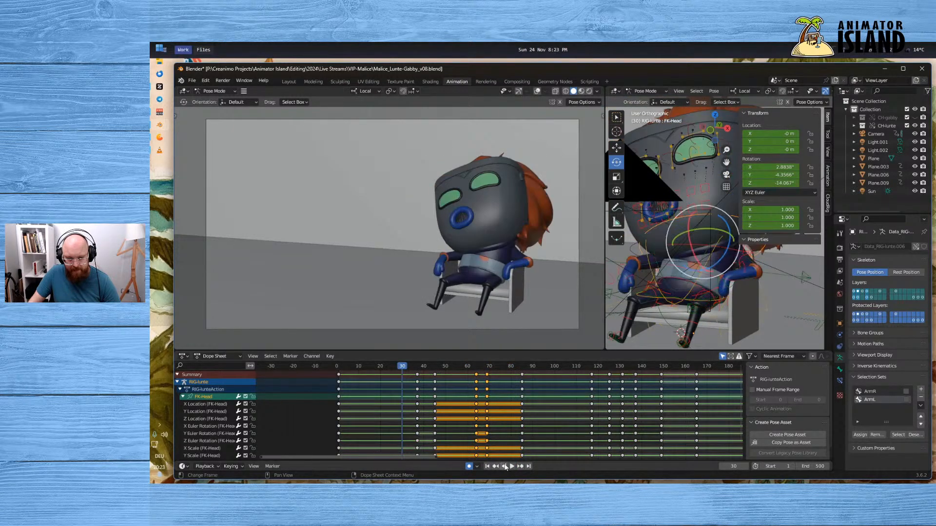
pyautogui.click(511, 467)
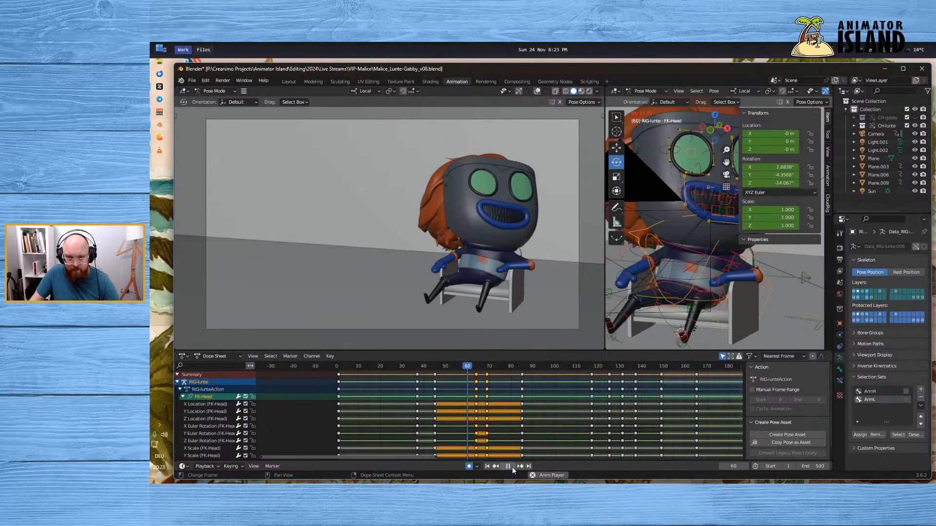
pyautogui.click(512, 467)
# At frame 69, rotate the FK-Head bone to about X -13.2° and replay the movement from around frame 60
pyautogui.moveTo(471, 368); pyautogui.dragTo(487, 366)
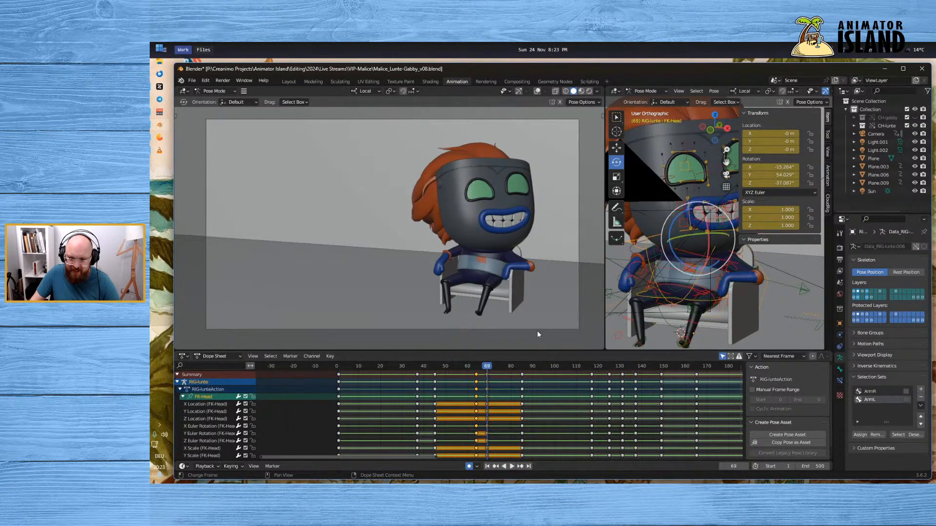
pyautogui.moveTo(709, 240); pyautogui.dragTo(705, 244)
pyautogui.click(467, 366)
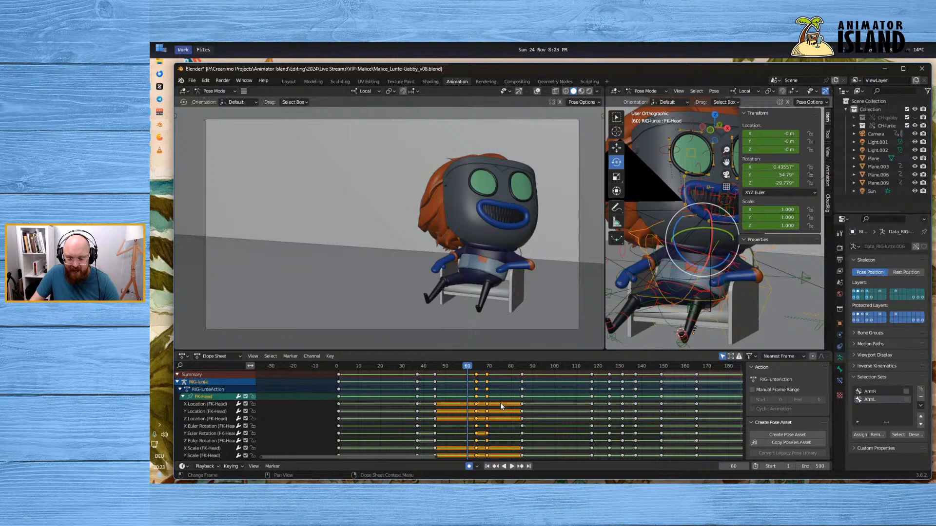
pyautogui.click(512, 468)
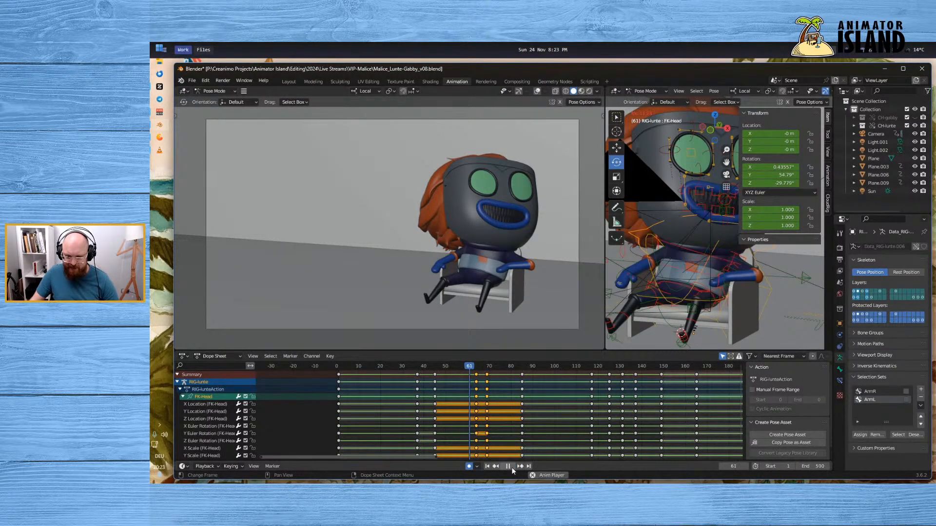
pyautogui.click(508, 467)
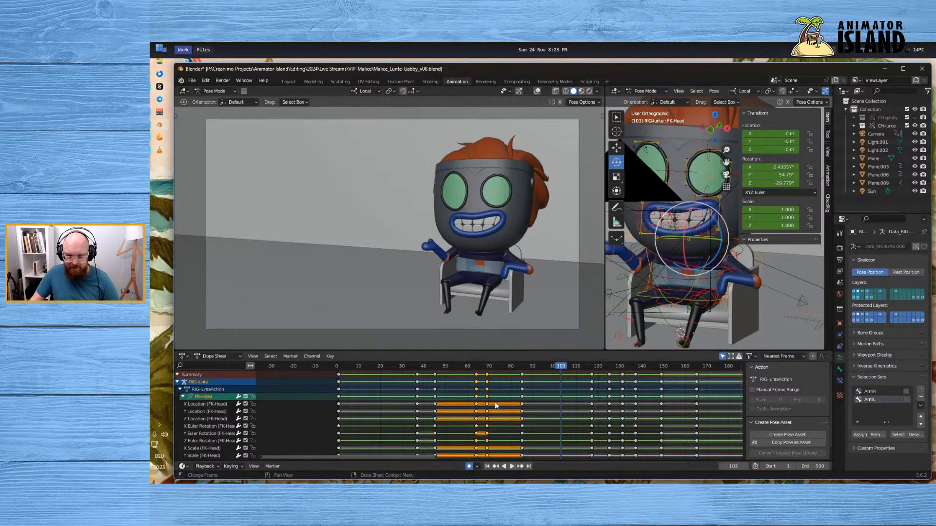
pyautogui.click(472, 366)
pyautogui.click(513, 466)
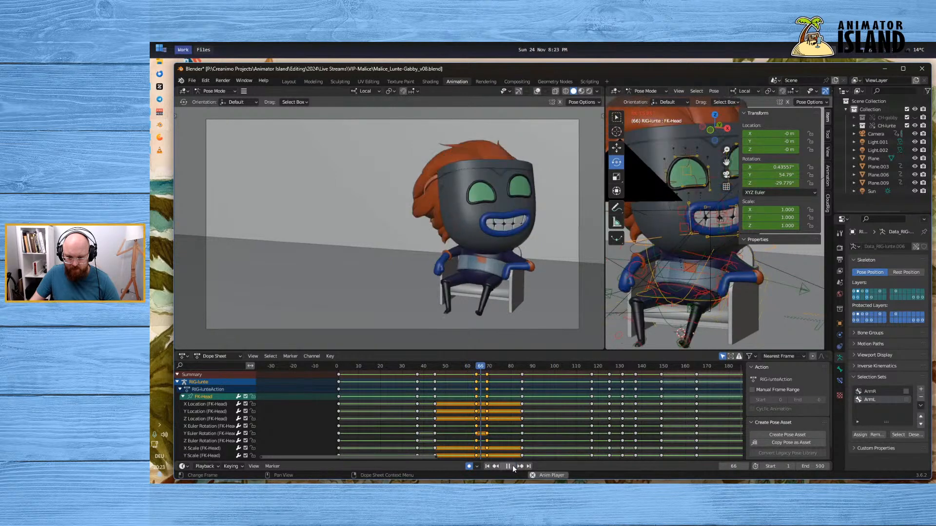
pyautogui.click(513, 467)
# Select all bones of the rig and move their keyframes from frame 69 back onto frame 64, replacing the overshoot pose
pyautogui.click(487, 374)
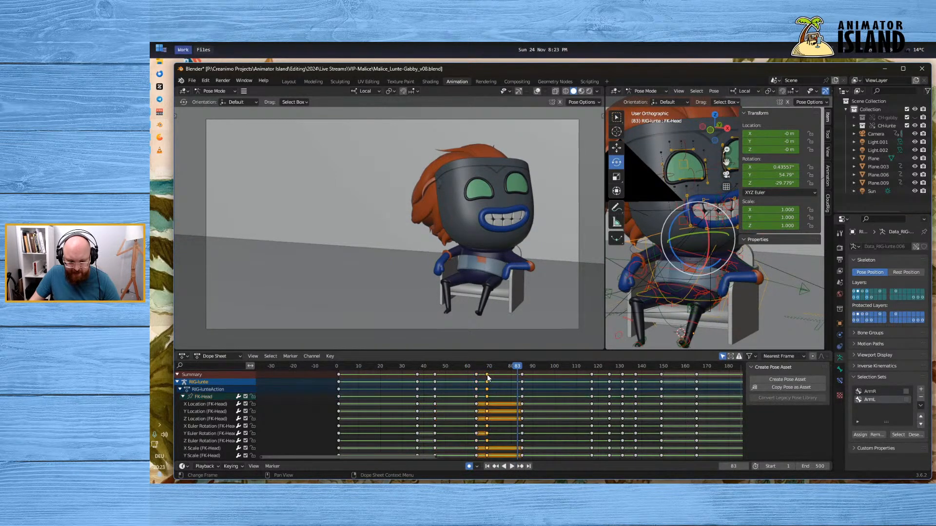
pyautogui.press('g')
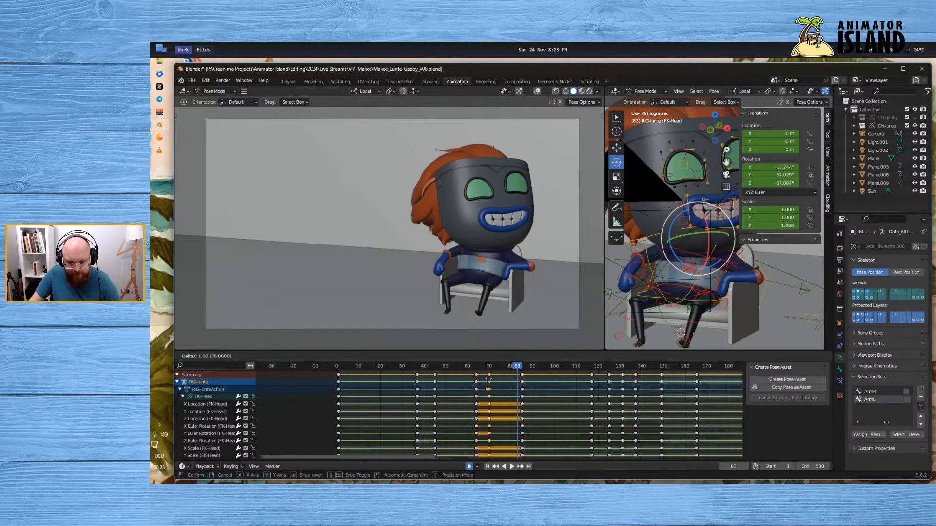
pyautogui.click(501, 387)
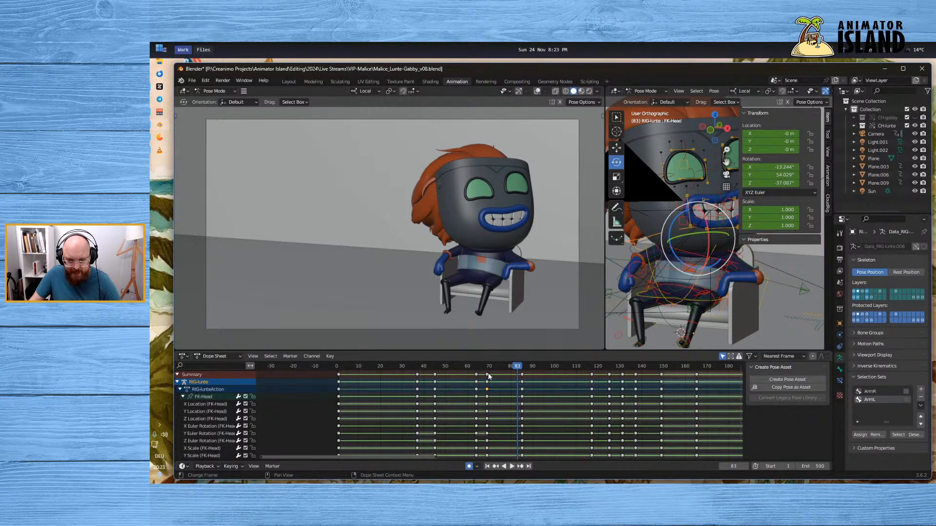
pyautogui.press('a')
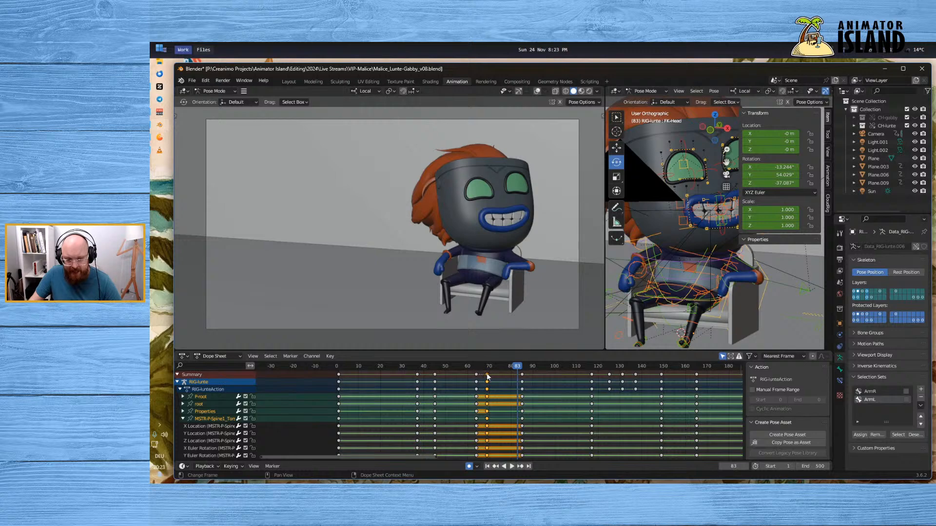
pyautogui.moveTo(487, 376)
pyautogui.mouseDown()
pyautogui.moveTo(474, 374)
pyautogui.moveTo(531, 368)
pyautogui.moveTo(471, 369)
pyautogui.mouseUp()
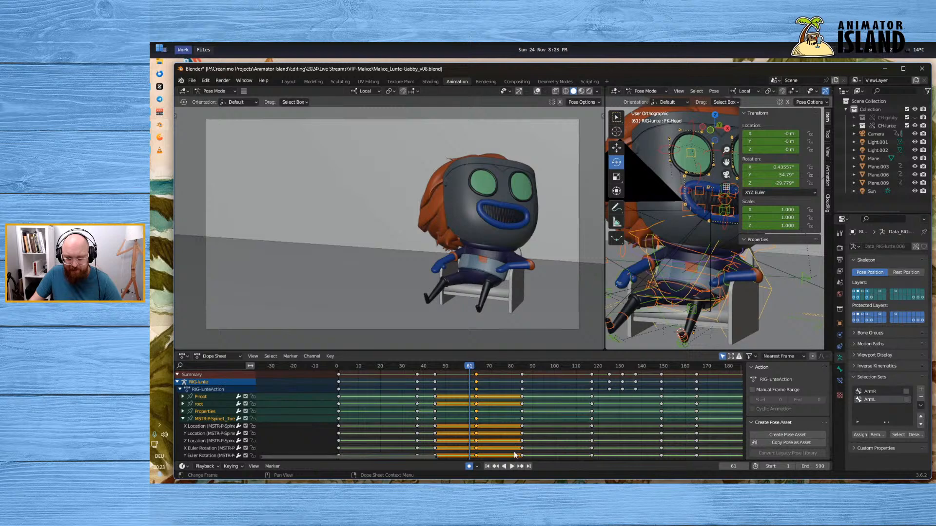
# Replay the head turn without the overshoot from frame 33 and move the playhead to frame 79
pyautogui.click(409, 367)
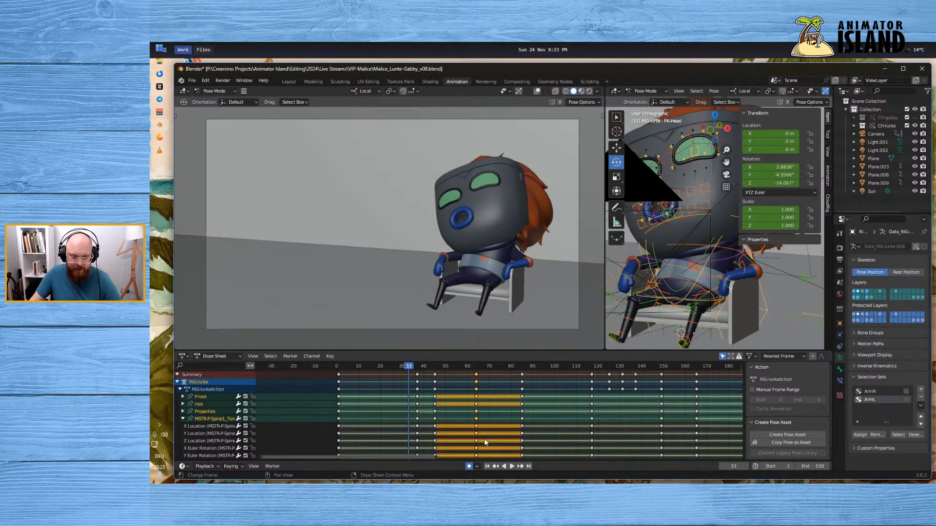
pyautogui.click(509, 466)
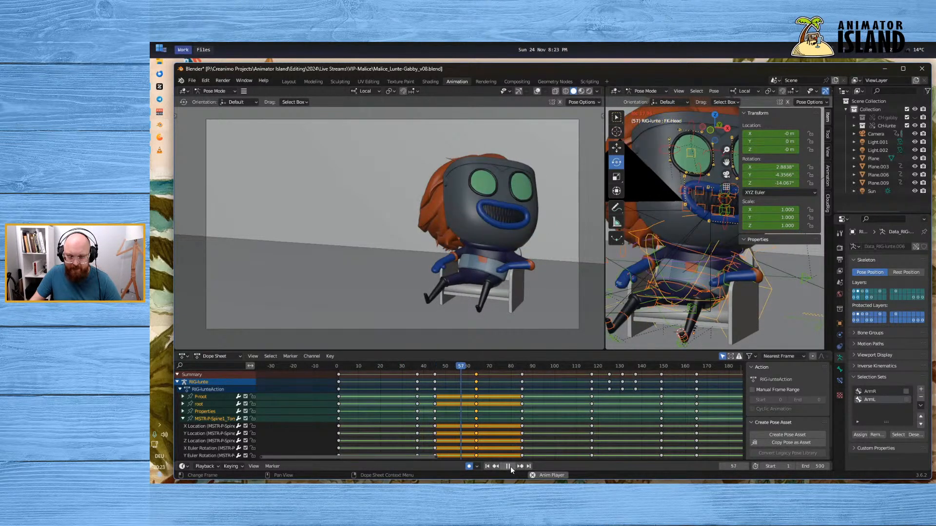
pyautogui.click(510, 466)
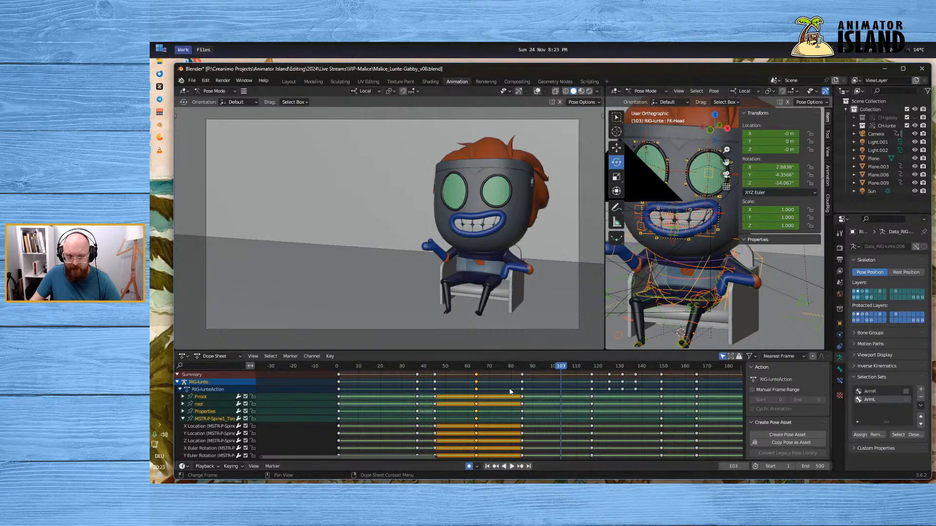
pyautogui.click(511, 368)
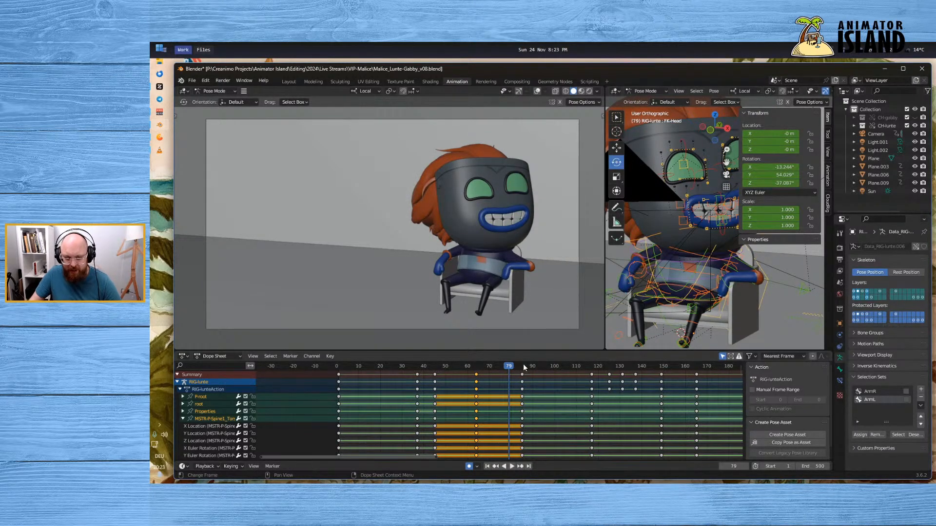
pyautogui.press('space')
pyautogui.press('Escape')
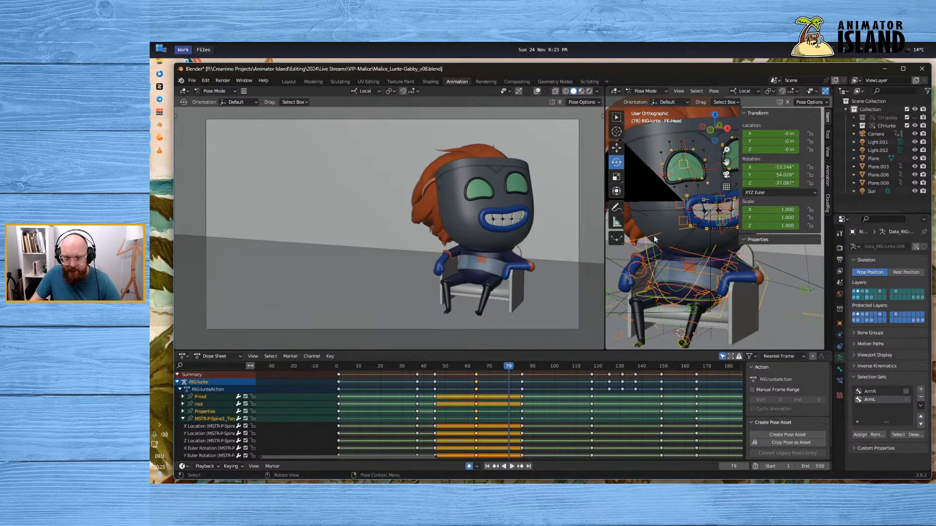
# Scrub and play the held pose around frames 76 to 78, and replay the following turn from frame 71
pyautogui.press('space')
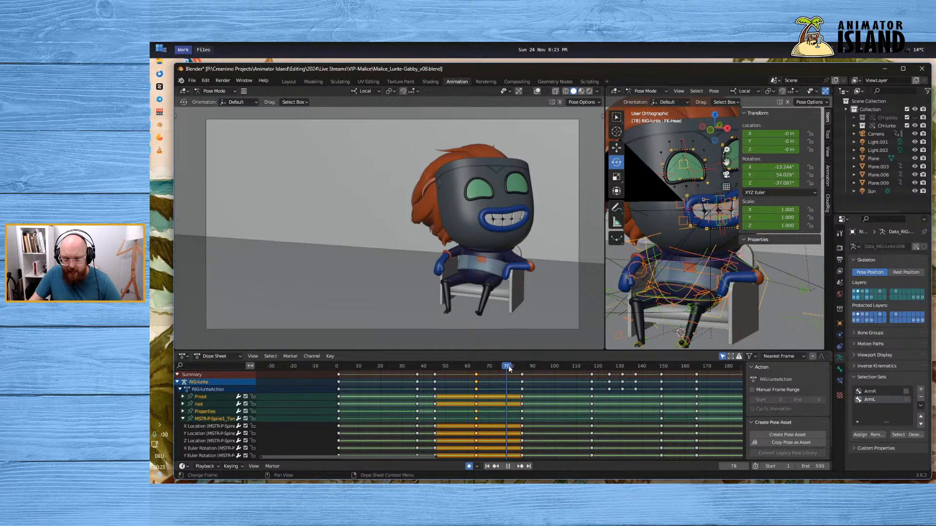
pyautogui.moveTo(523, 368); pyautogui.dragTo(505, 415)
pyautogui.press('space')
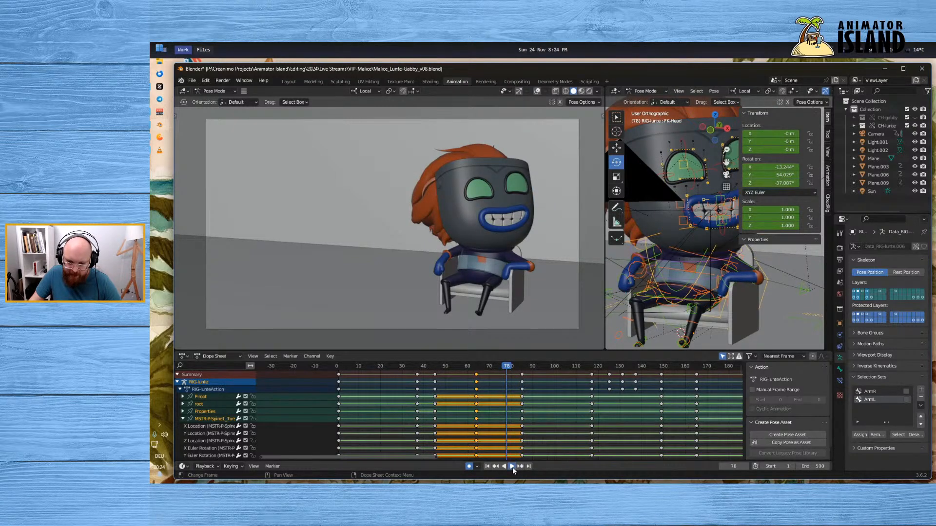
pyautogui.click(513, 467)
pyautogui.click(512, 467)
pyautogui.click(491, 368)
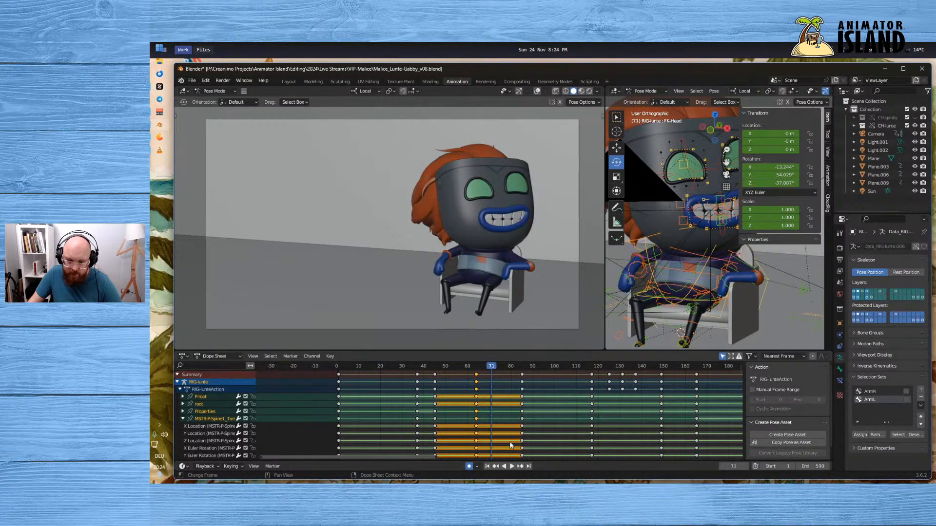
pyautogui.click(512, 466)
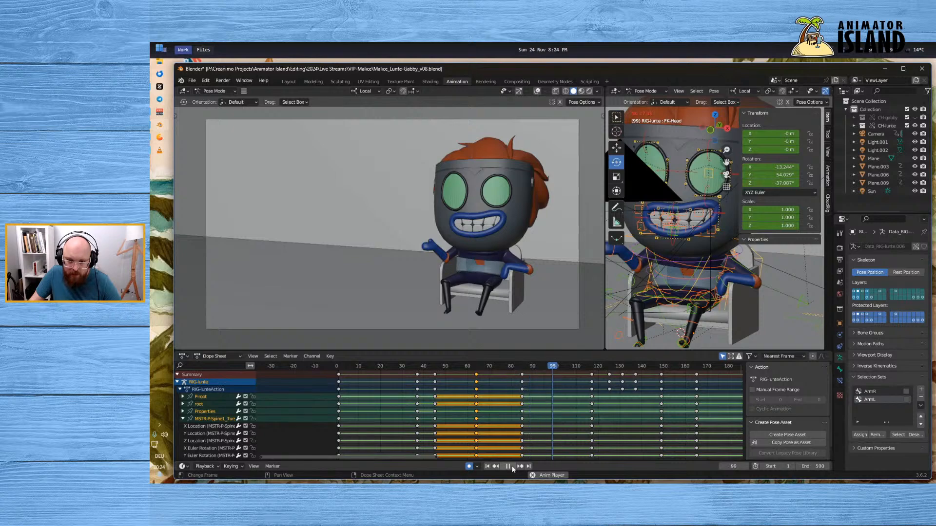
pyautogui.click(511, 466)
# At frame 79, select only the FK-Head bone and rotate it to about X -13.3°, Y 56.8° and Z -38.3°
pyautogui.click(513, 365)
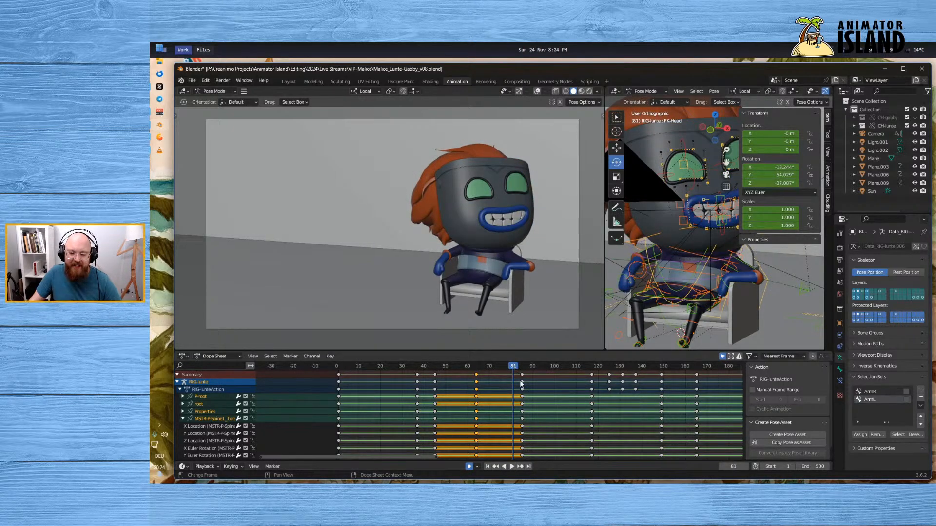
pyautogui.click(510, 366)
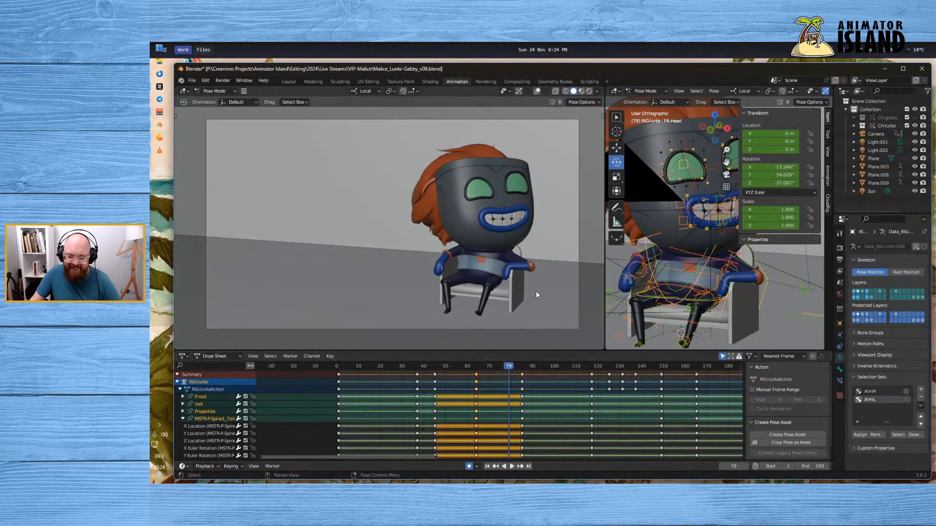
pyautogui.click(665, 232)
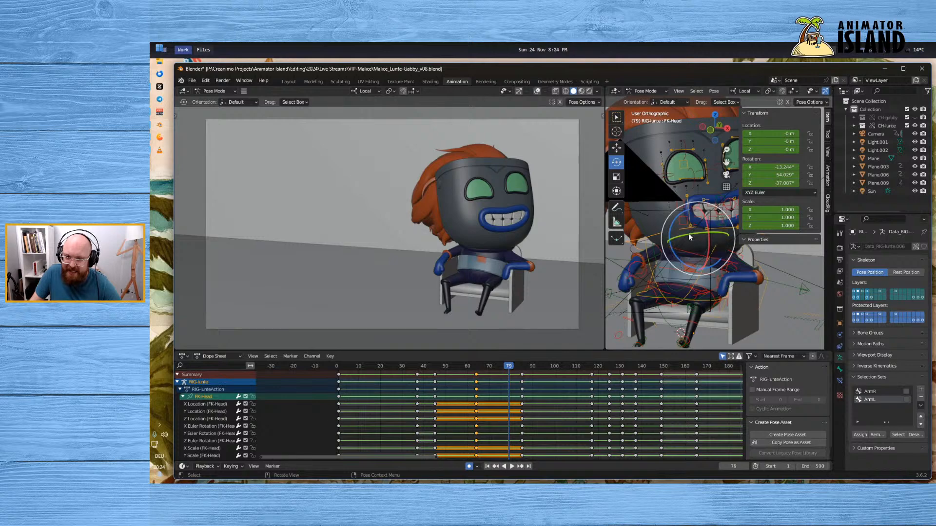
pyautogui.moveTo(688, 232); pyautogui.dragTo(707, 221)
# Replay the head movement from frame 73 through the new key at frame 79 and check the timing of the neighbouring keyframes
pyautogui.moveTo(507, 366); pyautogui.dragTo(494, 413)
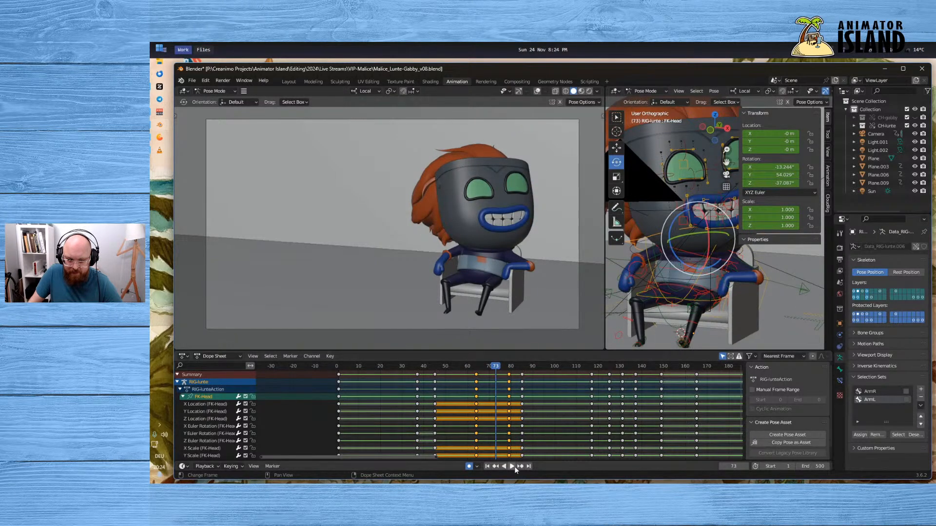
pyautogui.click(512, 466)
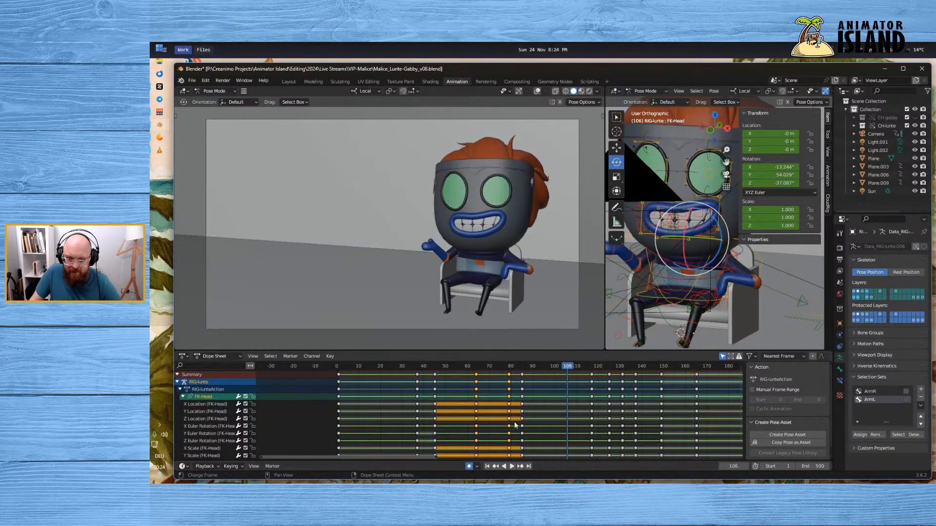
pyautogui.click(522, 374)
pyautogui.moveTo(522, 374); pyautogui.dragTo(523, 375)
pyautogui.click(500, 376)
pyautogui.click(509, 366)
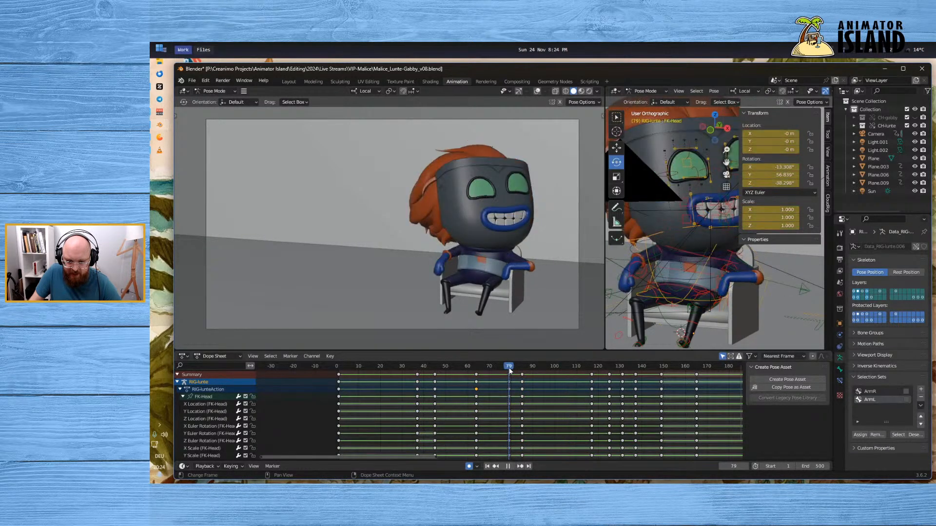
pyautogui.click(511, 467)
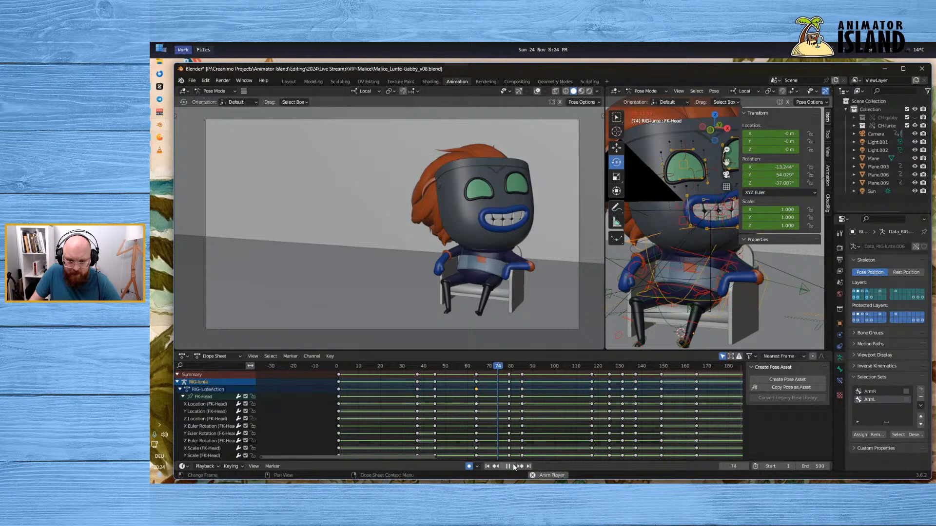
pyautogui.click(508, 366)
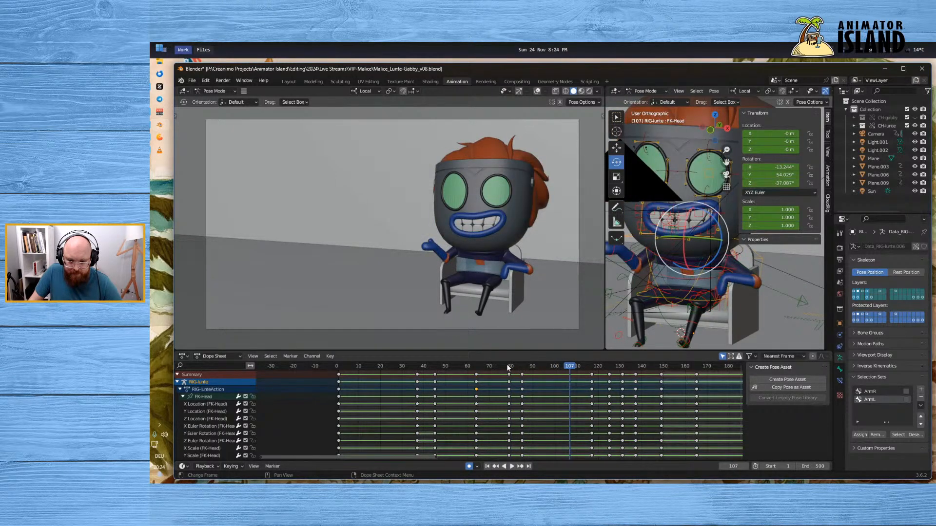
# Replay the head turn after frame 79 and place the playhead at frame 91
pyautogui.press('space')
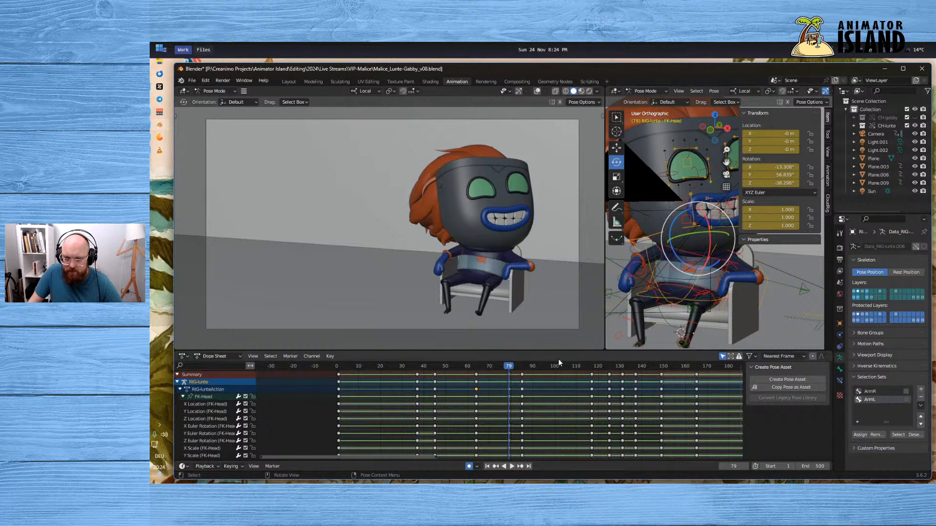
pyautogui.press('space')
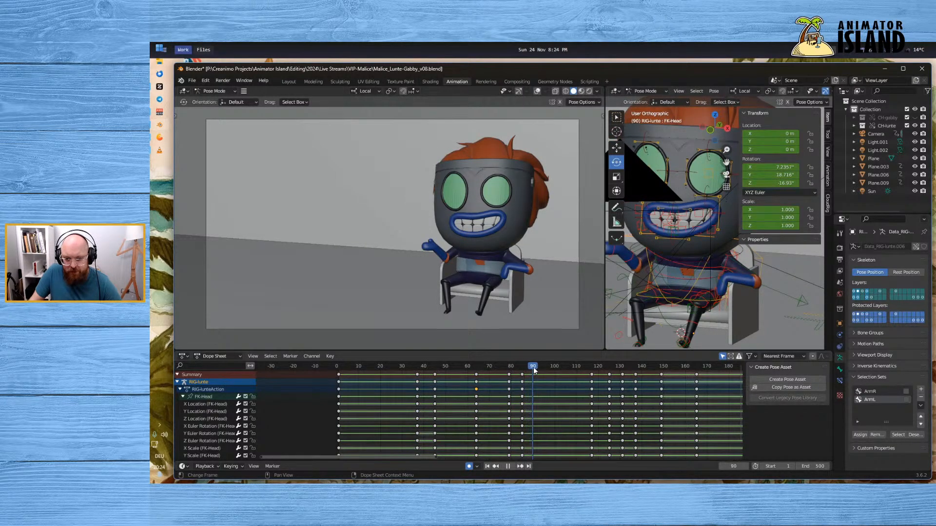
pyautogui.press('space')
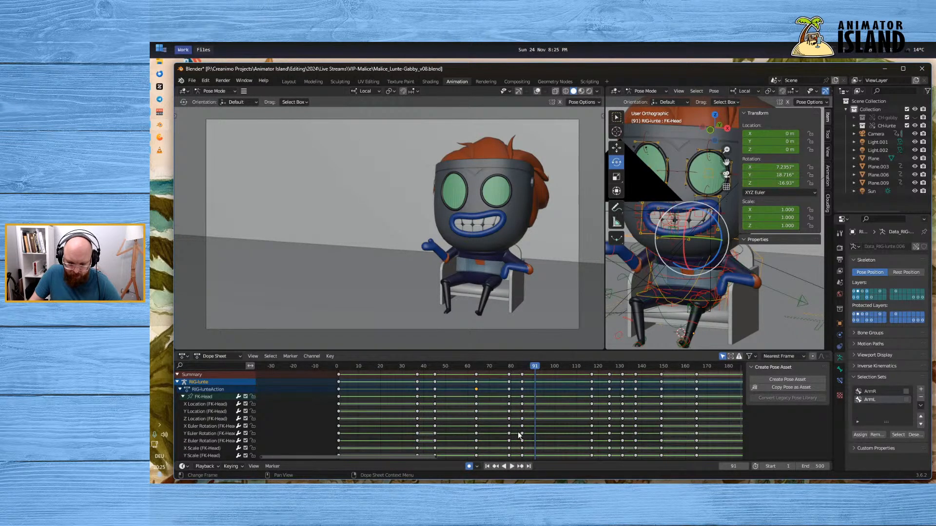
# Select all bones of the character and insert keyframes on all channels at frame 91 and at frame 79
pyautogui.press('a')
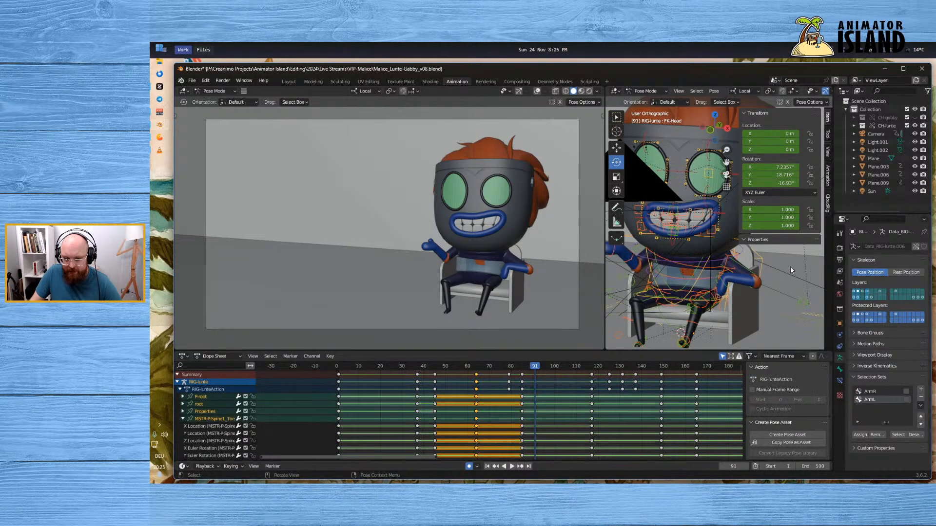
pyautogui.click(522, 374)
pyautogui.press('i')
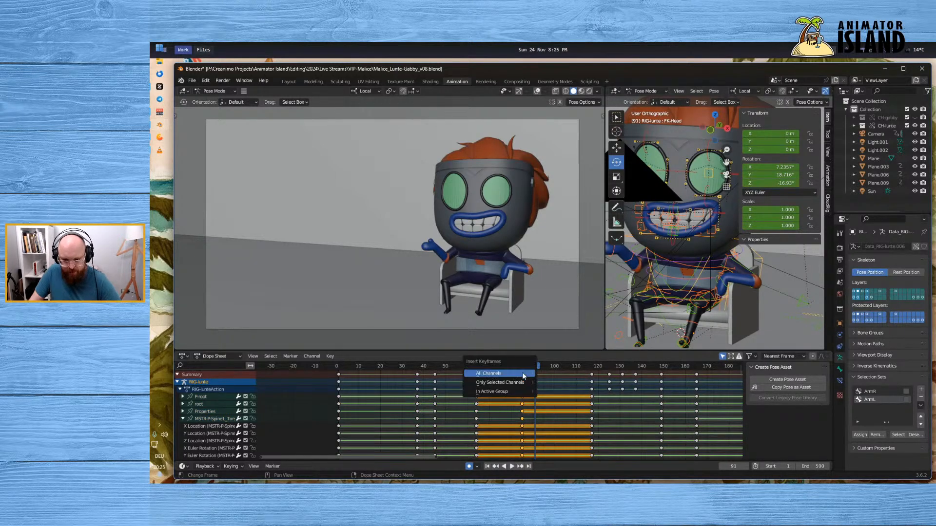
pyautogui.click(522, 372)
pyautogui.moveTo(536, 369); pyautogui.dragTo(509, 366)
pyautogui.press('i')
pyautogui.click(510, 369)
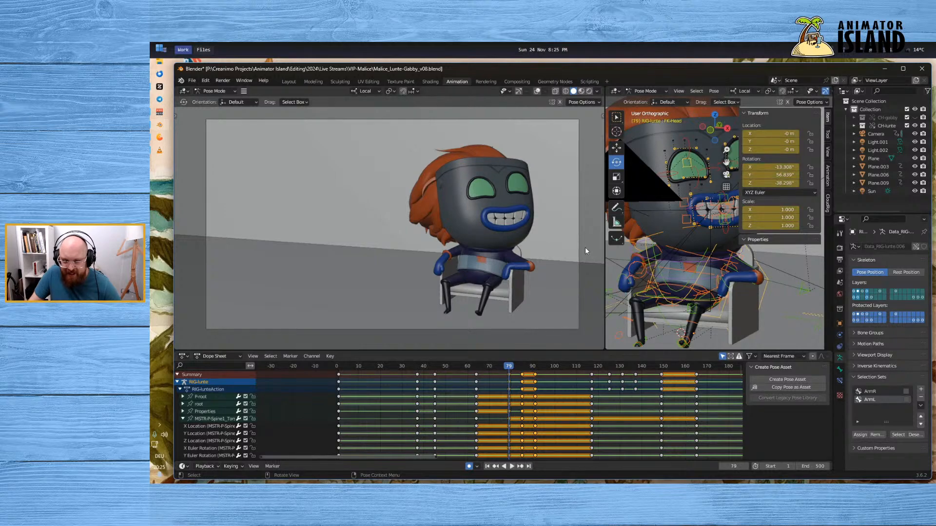
# At frame 79, rotate only the FK-Spine3 bone to about X -1.7°, Y -14.4° and Z 10.6°, and replay the turn
pyautogui.click(685, 250)
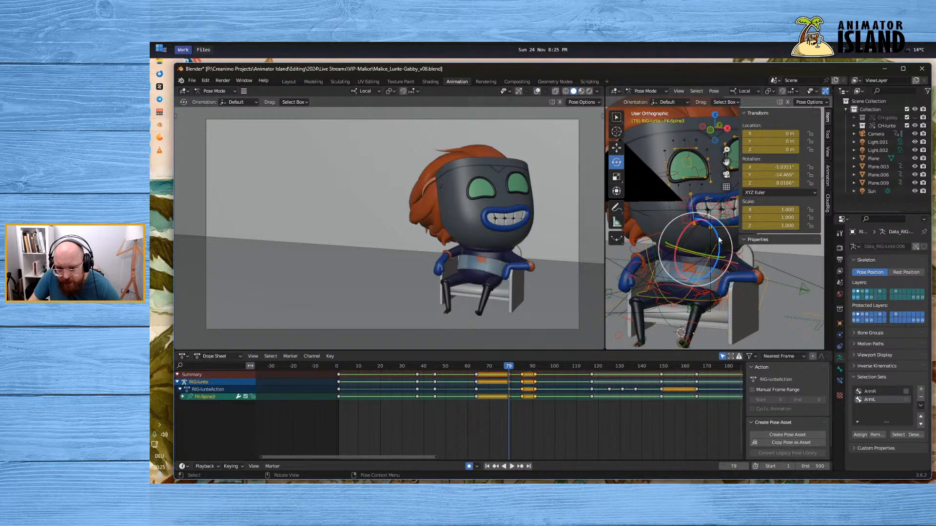
pyautogui.moveTo(719, 239); pyautogui.dragTo(714, 223)
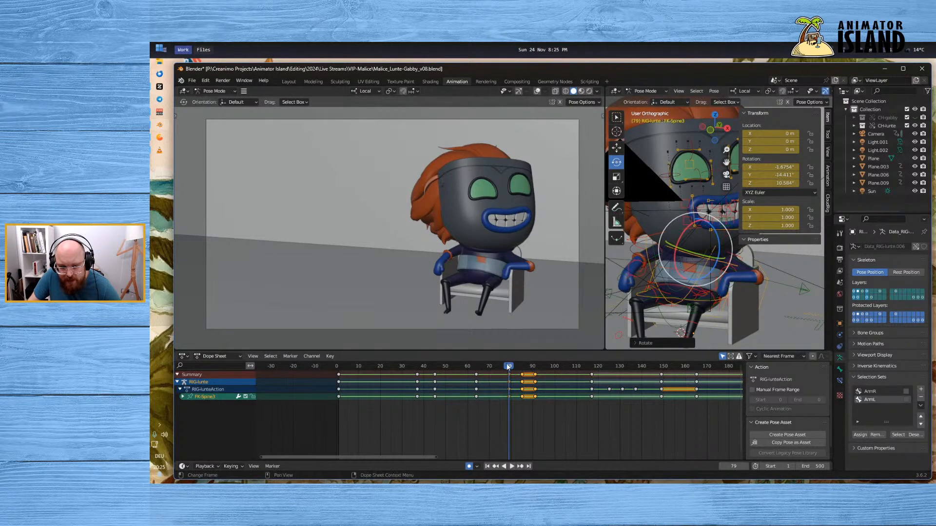
pyautogui.moveTo(509, 367); pyautogui.dragTo(489, 367)
pyautogui.click(511, 466)
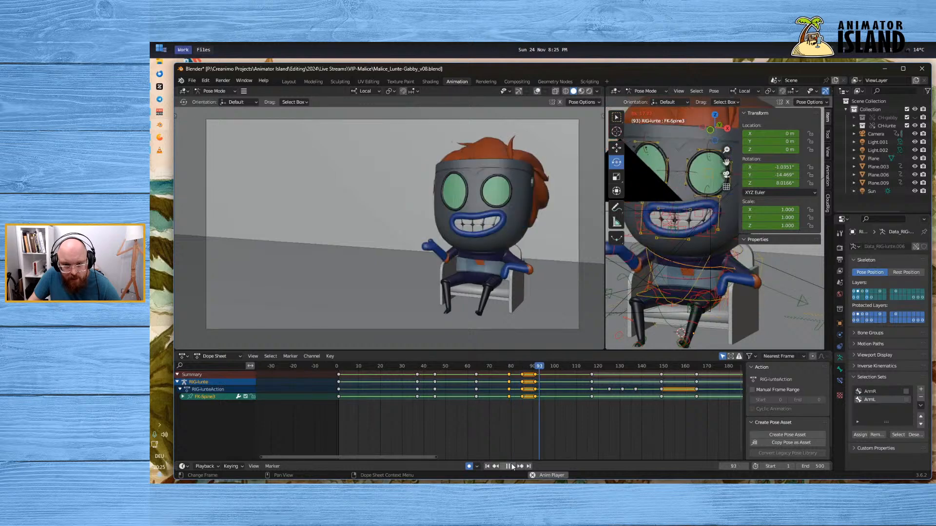
pyautogui.click(510, 467)
# Replay the animation from frame 27 and the turn from frames 76 and 78 to judge the spine's added movement
pyautogui.click(395, 366)
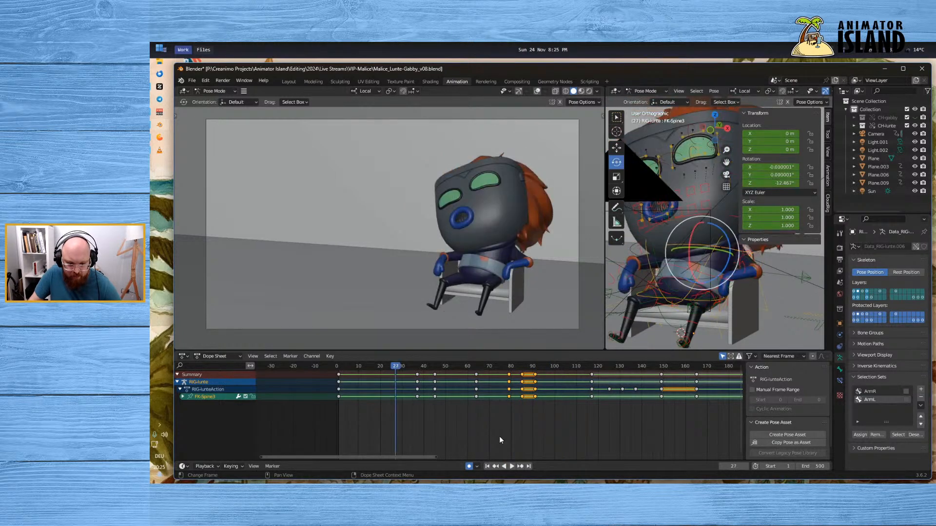
pyautogui.click(511, 466)
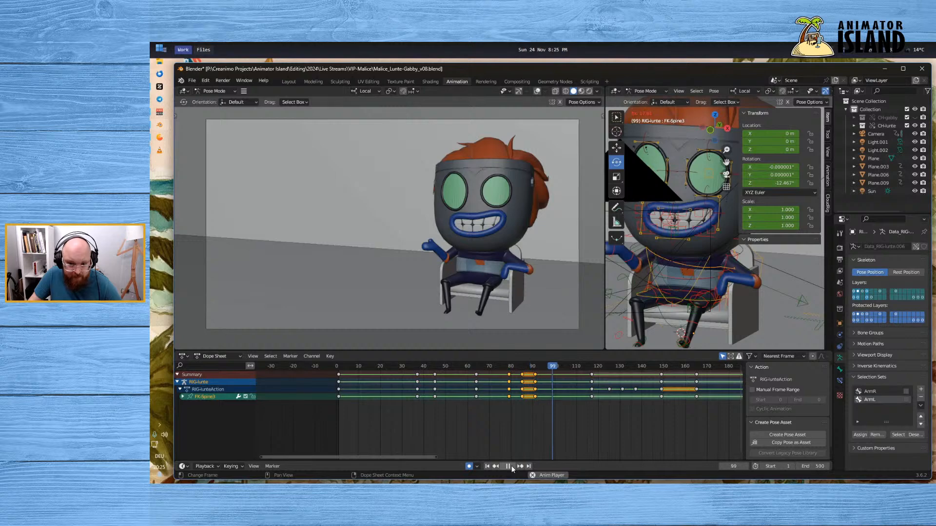
pyautogui.click(511, 466)
pyautogui.click(501, 365)
pyautogui.click(511, 467)
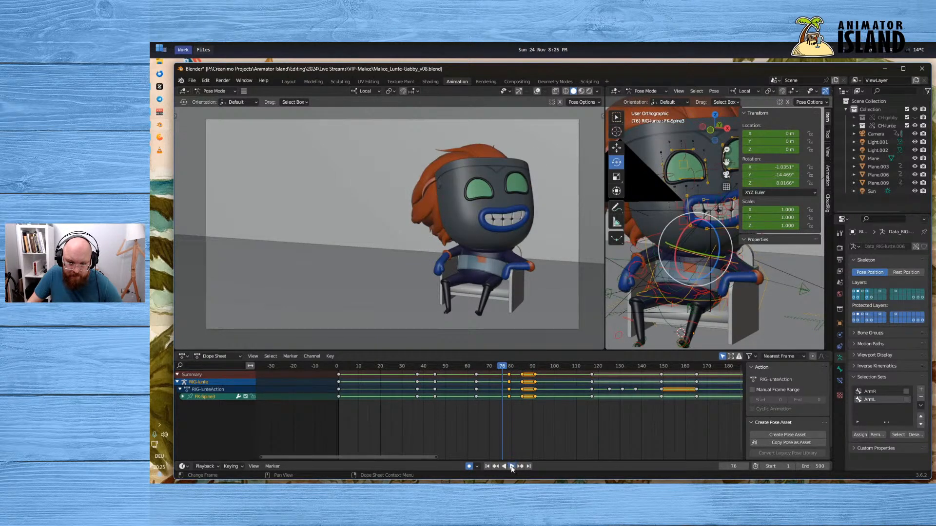
pyautogui.click(511, 466)
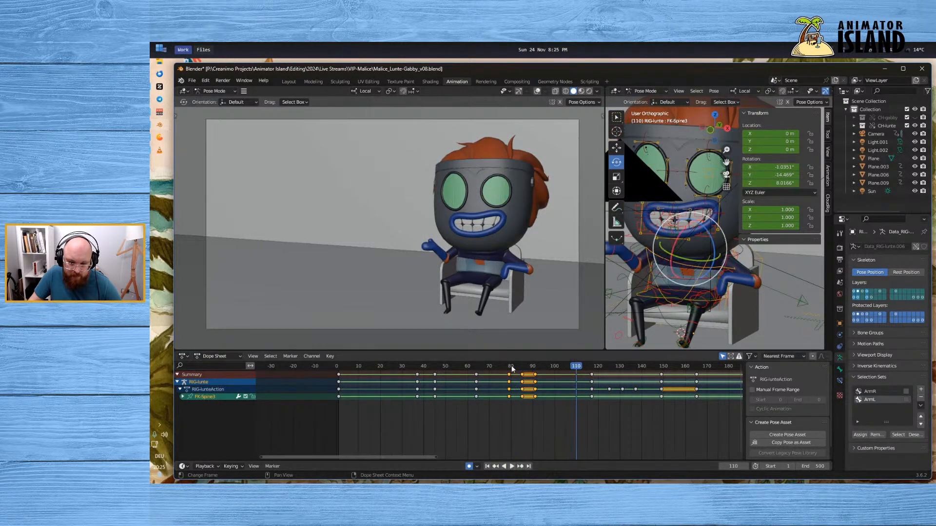
pyautogui.click(513, 366)
pyautogui.moveTo(516, 368); pyautogui.dragTo(507, 369)
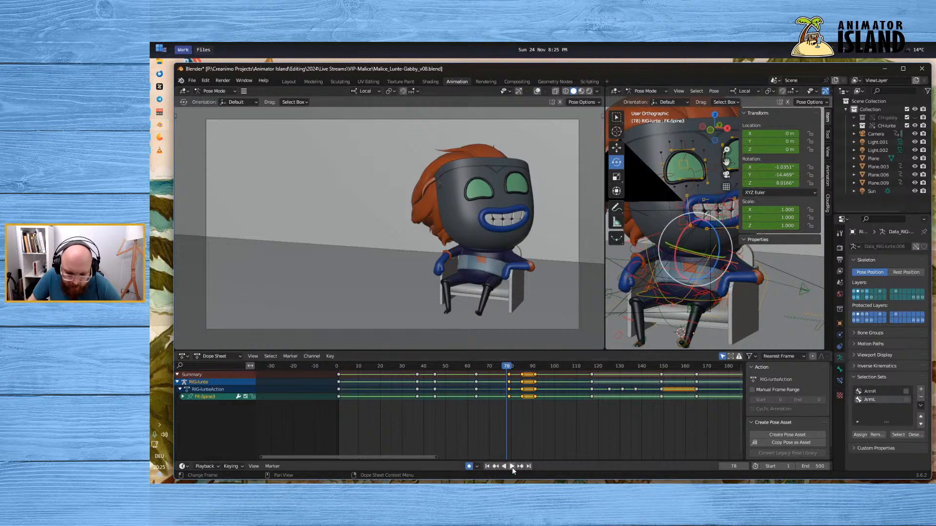
pyautogui.click(511, 467)
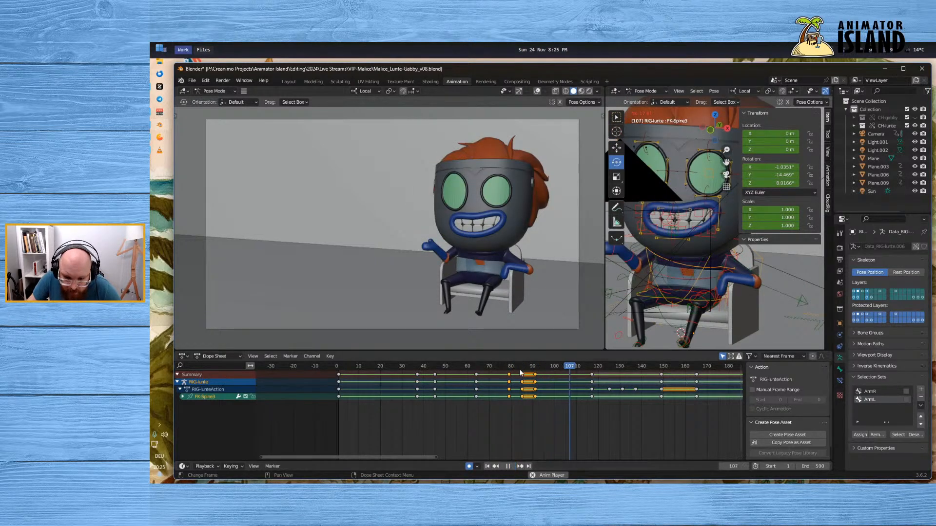
pyautogui.press('Escape')
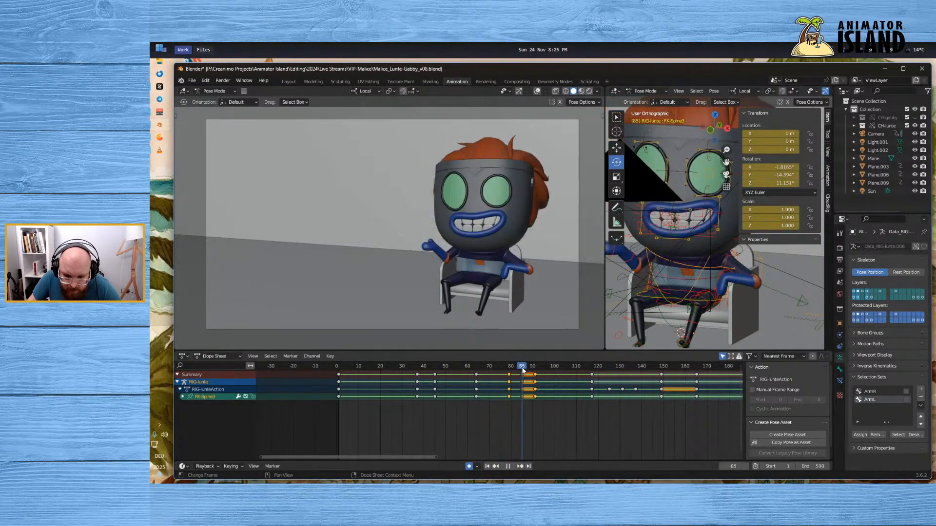
# Try shifting the FK-Spine3 keyframes at frames 85 and 91 forward by a few frames, and undo the shifts
pyautogui.click(547, 372)
pyautogui.moveTo(547, 372); pyautogui.dragTo(519, 400)
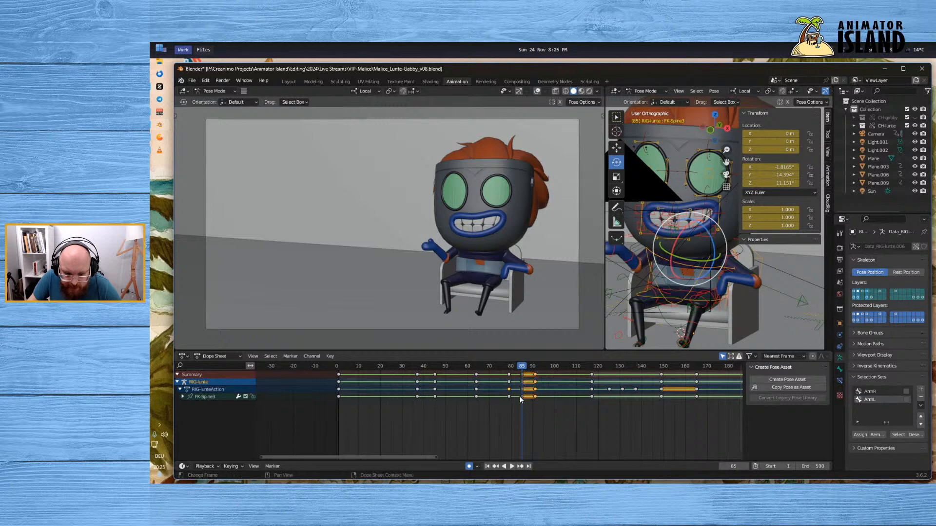
pyautogui.press('g')
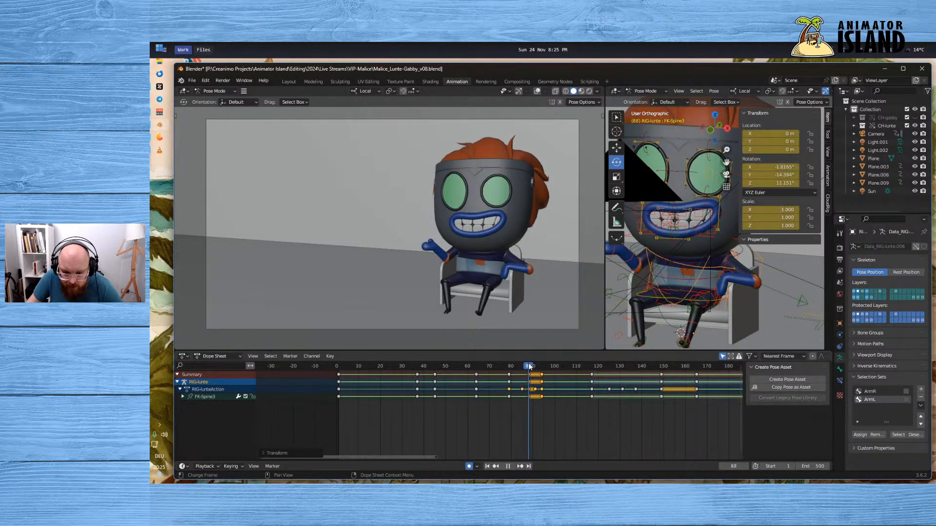
pyautogui.press('space')
pyautogui.click(530, 369)
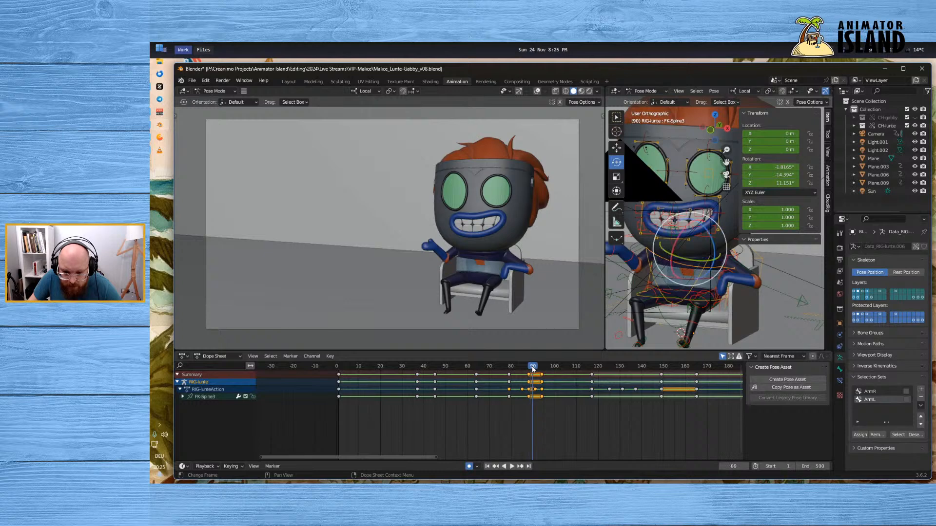
pyautogui.moveTo(529, 375); pyautogui.dragTo(531, 375)
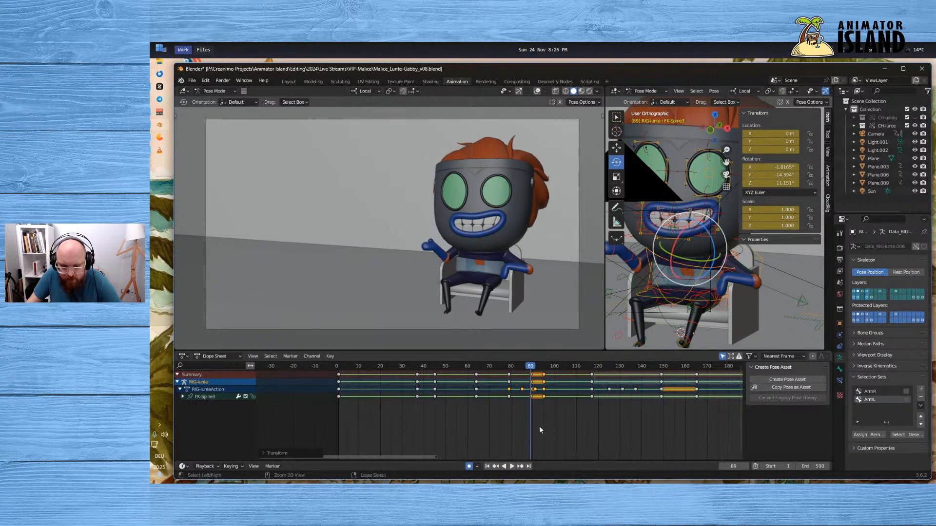
pyautogui.hotkey('ctrl', 'z')
pyautogui.hotkey('ctrl', 'z')
pyautogui.hotkey('ctrl', 'z')
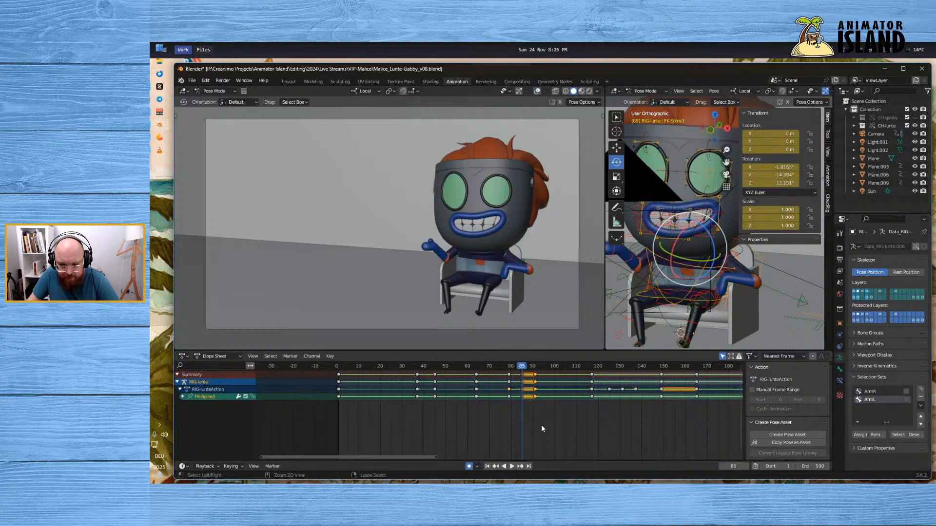
# Show the animation channels of all objects and shift the summary keyframes at frames 85 and 91 forward by 2 frames
pyautogui.click(723, 356)
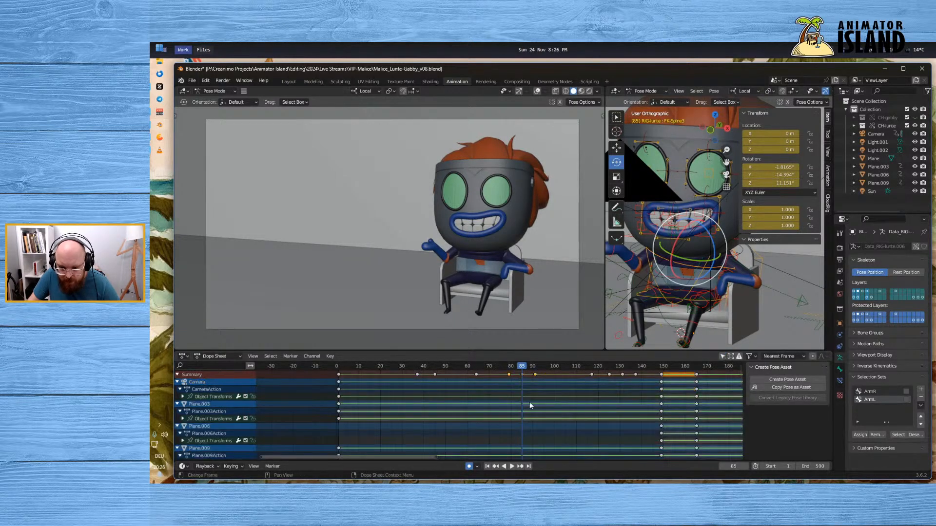
pyautogui.click(545, 382)
pyautogui.moveTo(542, 380); pyautogui.dragTo(520, 372)
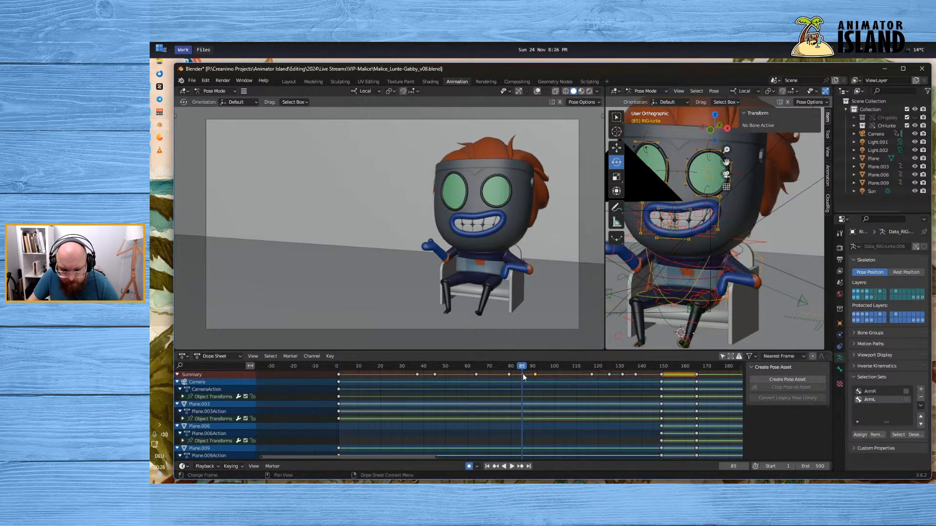
pyautogui.press('g')
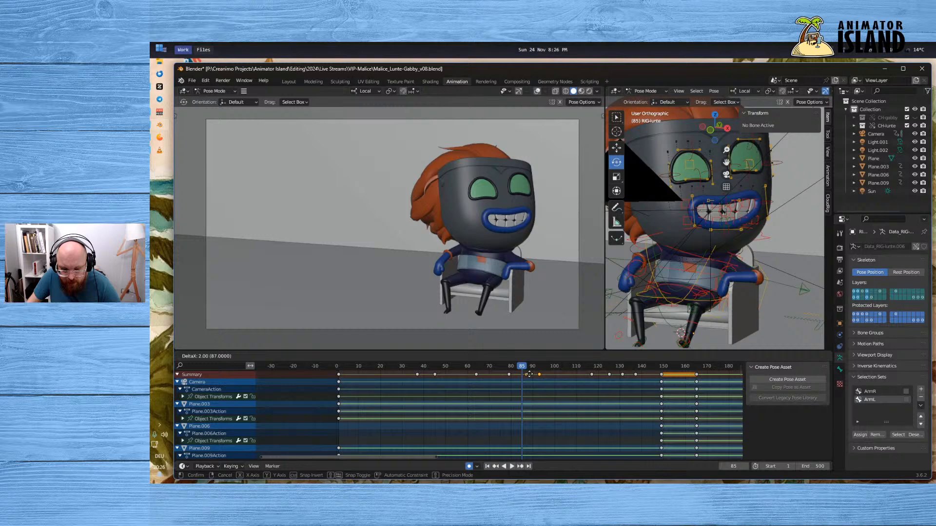
pyautogui.click(530, 377)
# Replay the retimed turn several times from frames 76 to 79 and return the playhead to frame 74
pyautogui.click(528, 368)
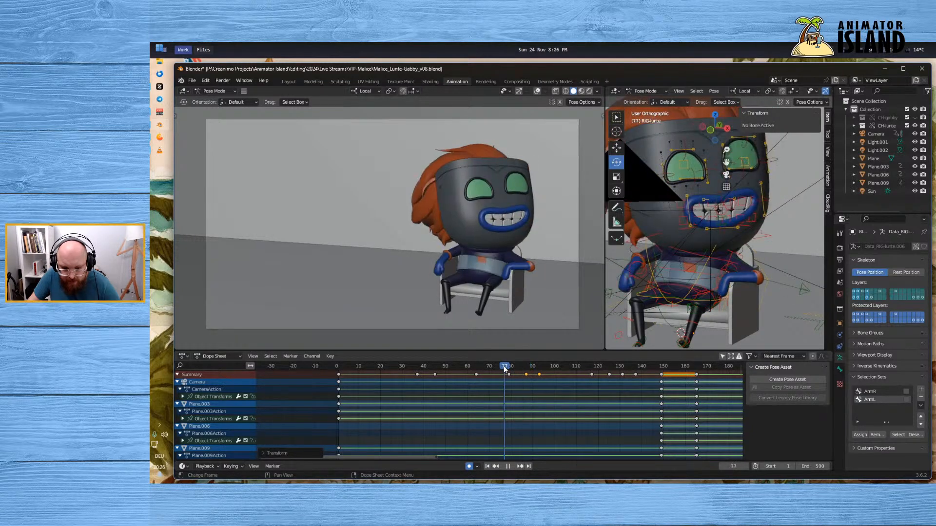
pyautogui.click(509, 466)
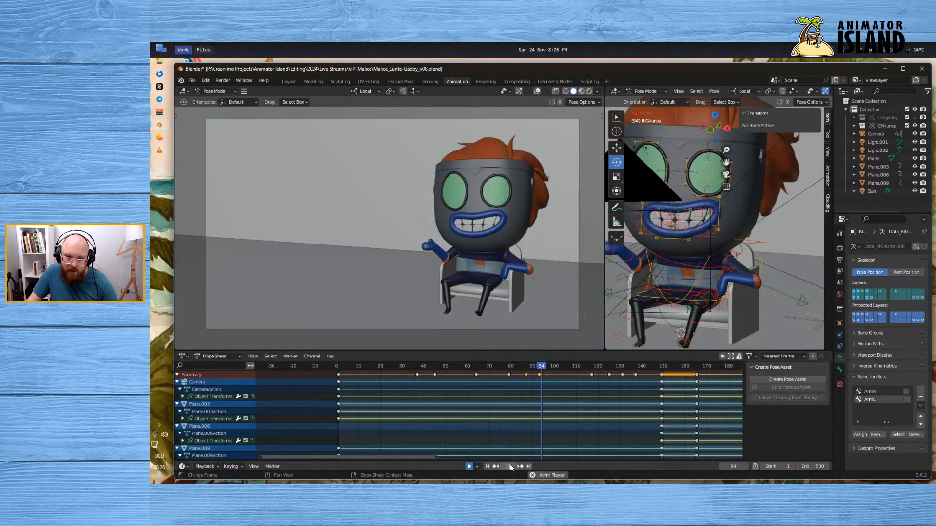
pyautogui.press('Escape')
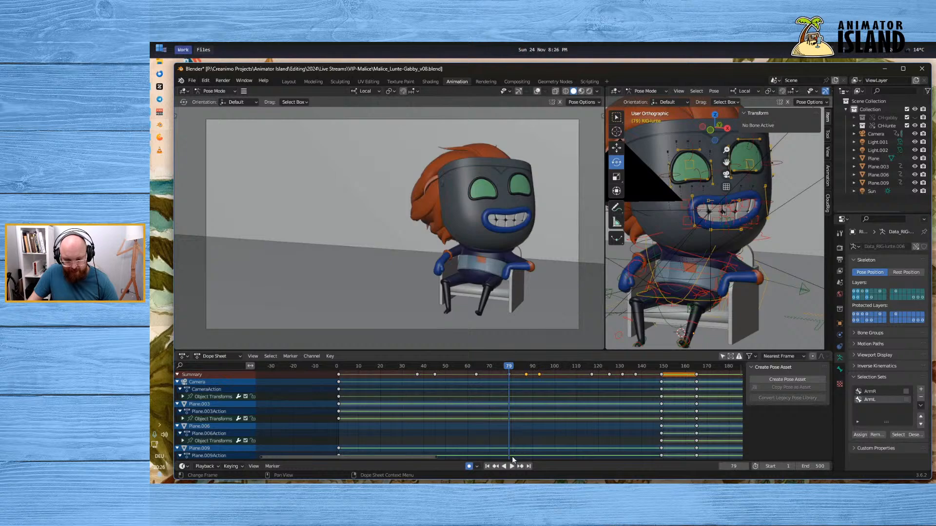
pyautogui.click(511, 466)
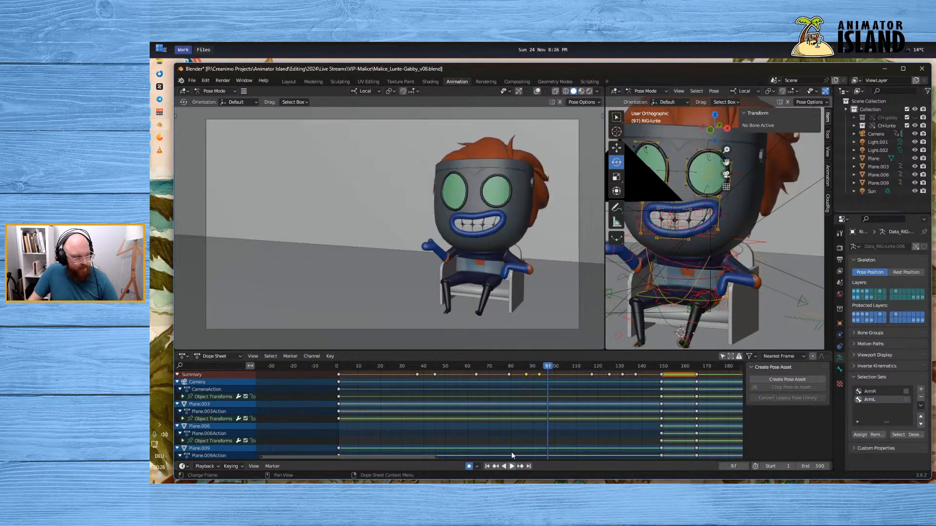
pyautogui.press('space')
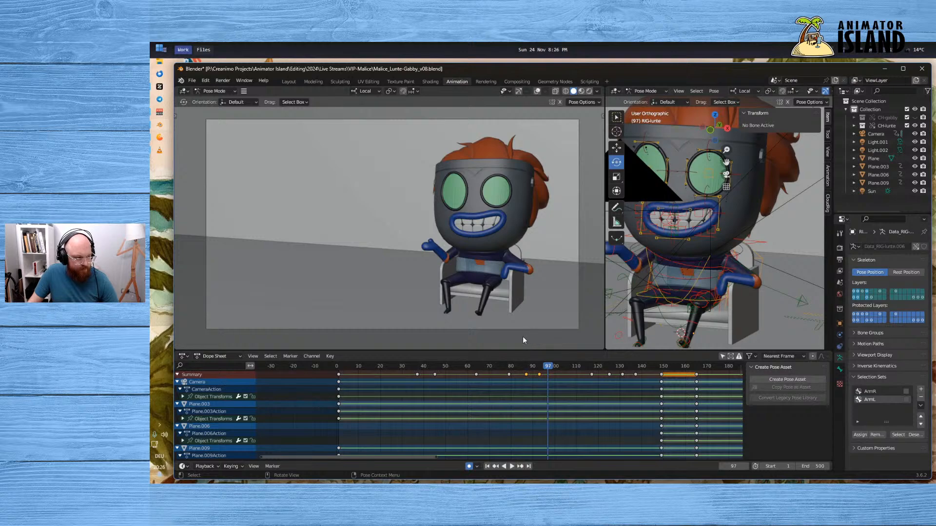
pyautogui.click(503, 365)
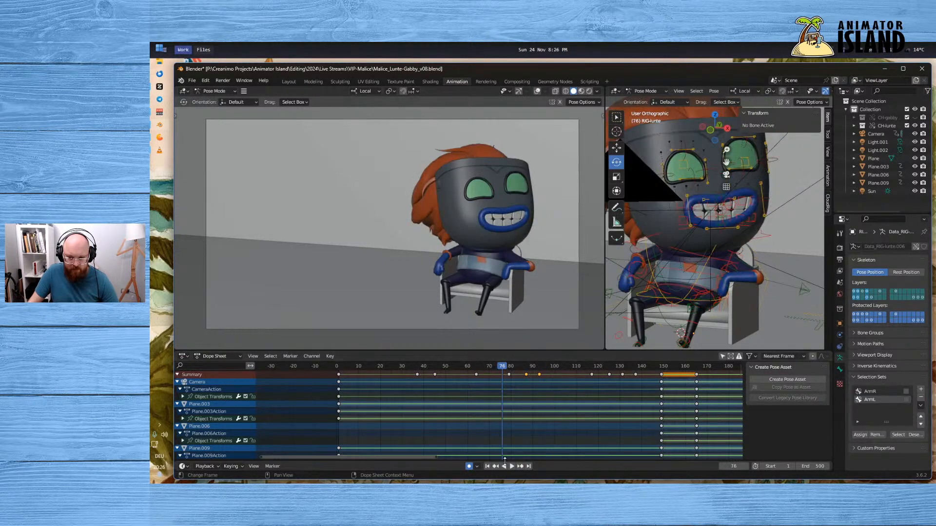
pyautogui.click(512, 466)
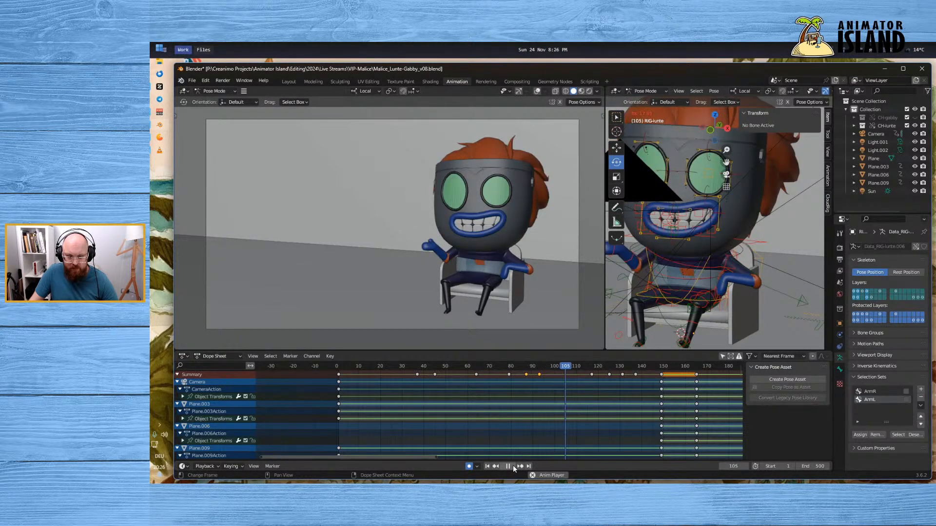
pyautogui.click(511, 466)
pyautogui.click(498, 366)
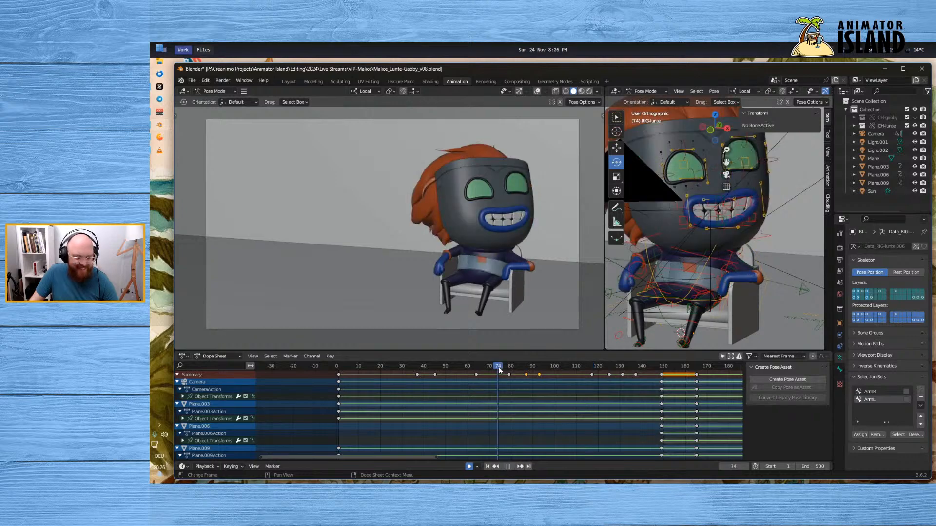
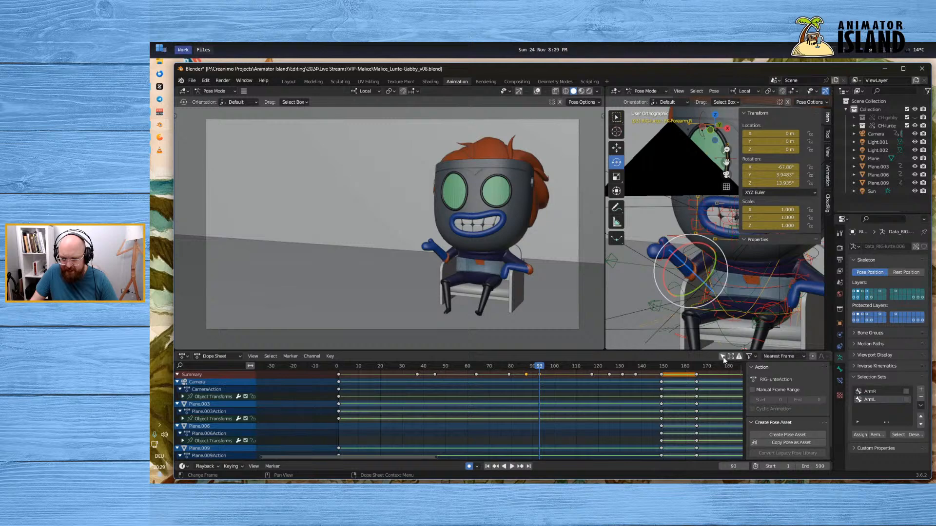
# Keep the channels of all objects shown, clear the selection, and scrub the end of the turn to frame 93
pyautogui.click(723, 356)
pyautogui.click(722, 356)
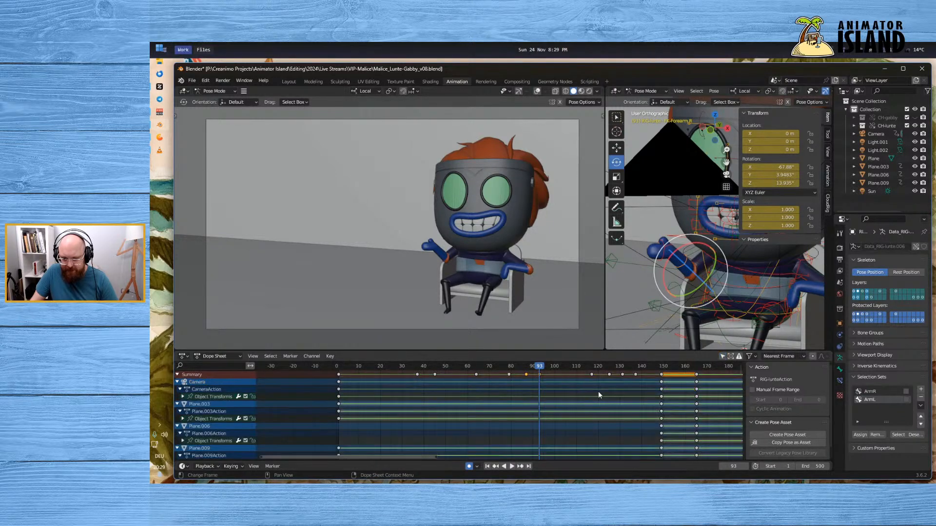
pyautogui.click(526, 389)
pyautogui.moveTo(529, 368)
pyautogui.mouseDown()
pyautogui.moveTo(508, 369)
pyautogui.moveTo(539, 371)
pyautogui.mouseUp()
pyautogui.press('space')
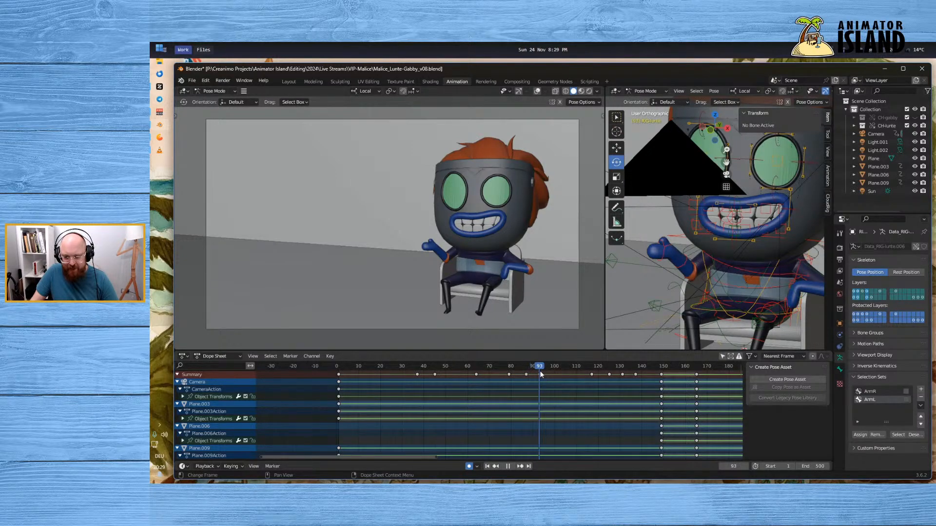
# Select all bones of the character rig and limit the animation channels to the selected items
pyautogui.press('Escape')
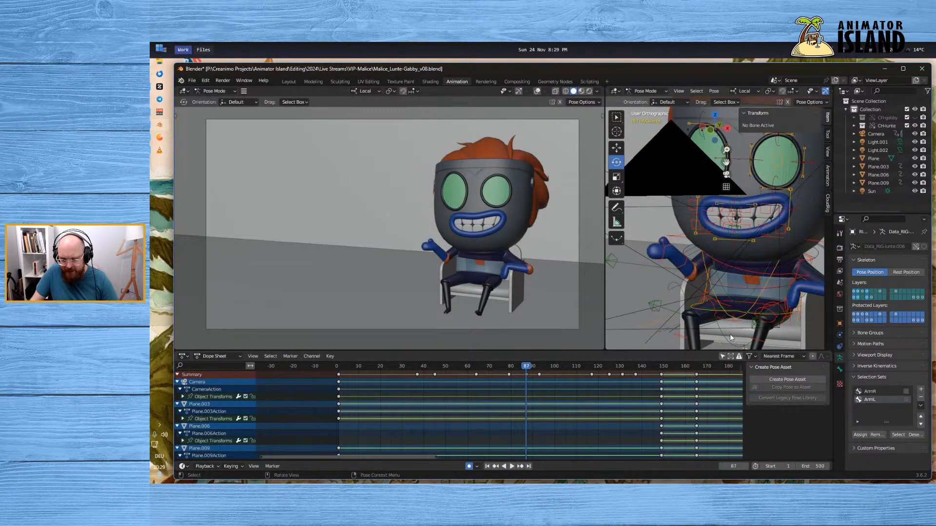
pyautogui.click(738, 307)
pyautogui.press('a')
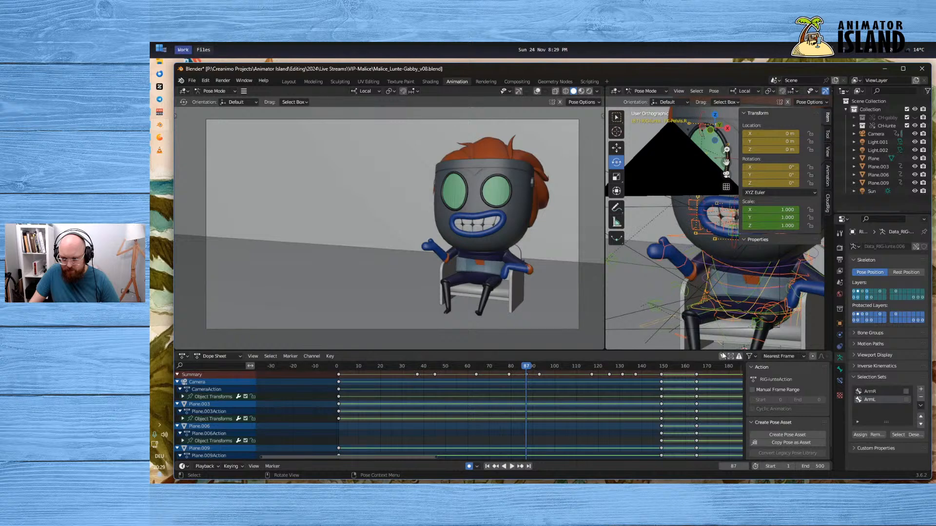
pyautogui.click(722, 356)
pyautogui.press('space')
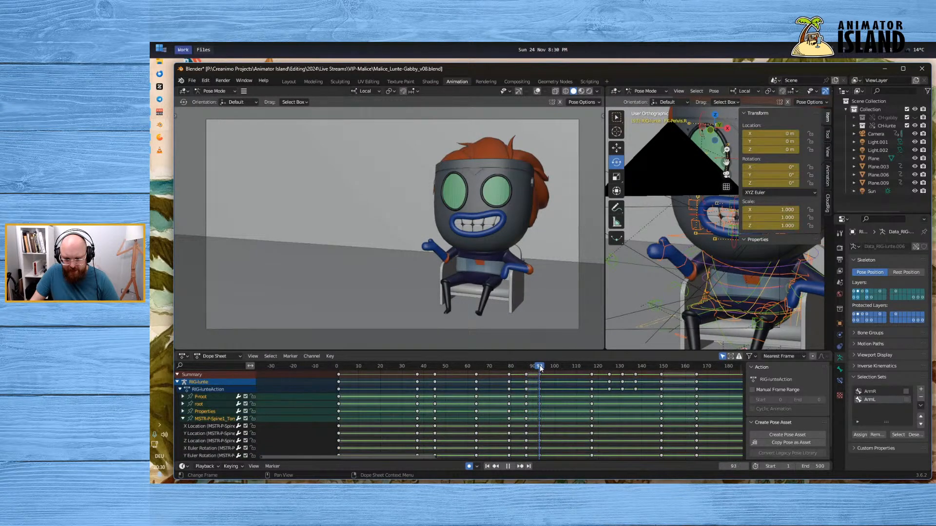
# Go to frame 87 and rotate the right forearm bone (FK-Forearm.R) to raise the arm past its end pose
pyautogui.click(527, 369)
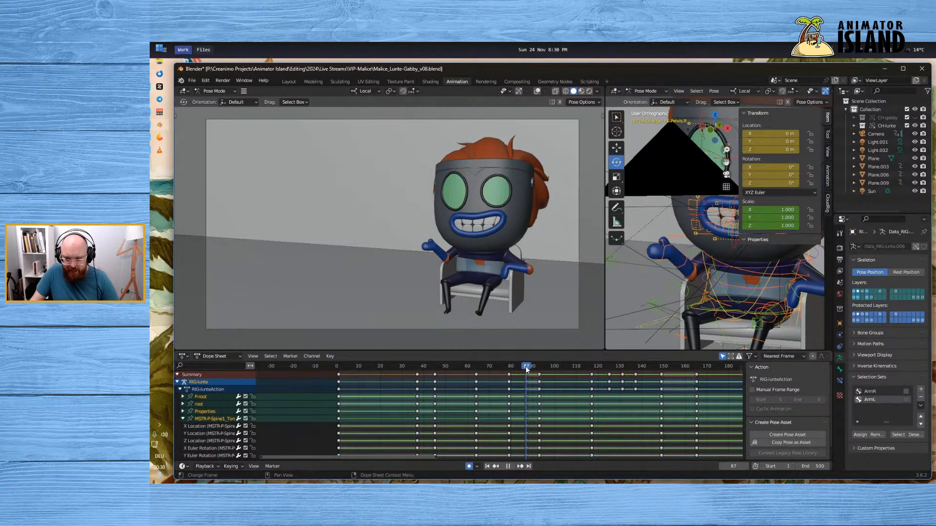
pyautogui.moveTo(527, 369)
pyautogui.mouseDown()
pyautogui.moveTo(540, 369)
pyautogui.moveTo(527, 370)
pyautogui.mouseUp()
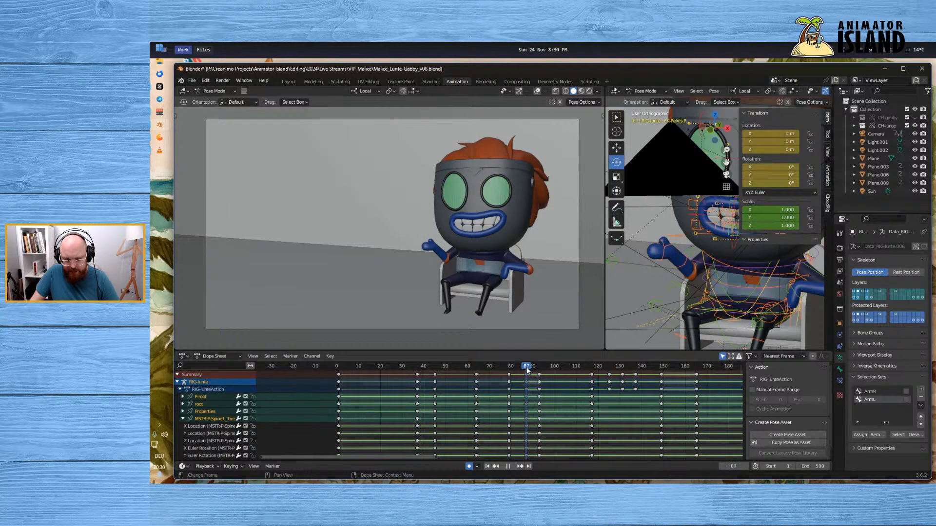
pyautogui.click(680, 247)
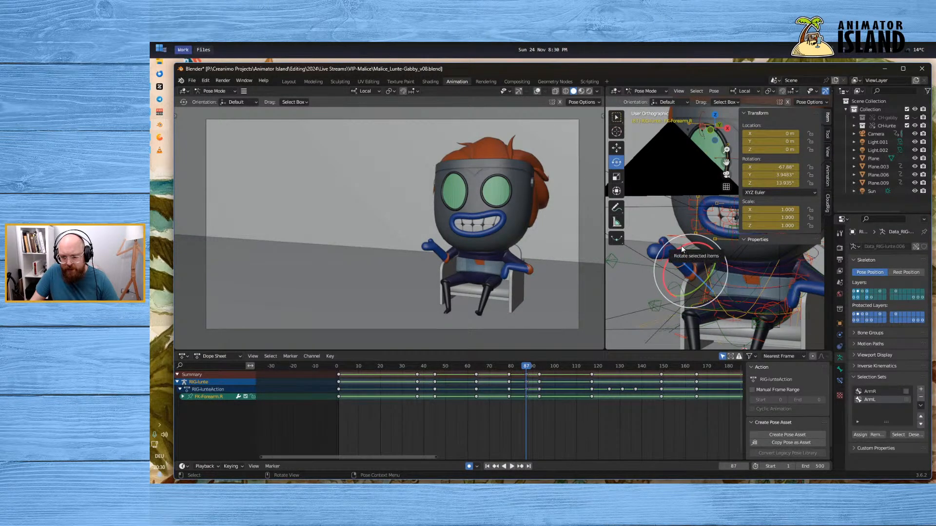
pyautogui.moveTo(680, 245); pyautogui.dragTo(702, 272)
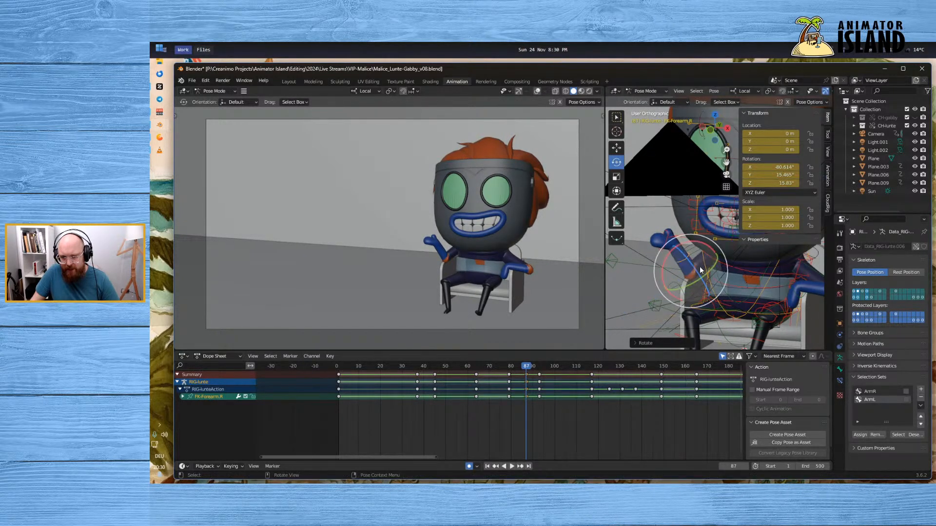
# Try strongly rotating the right hand bone (FK-W-Hand.R) and FK-W-Hand2.R inward at frame 87 as an overshoot
pyautogui.click(674, 237)
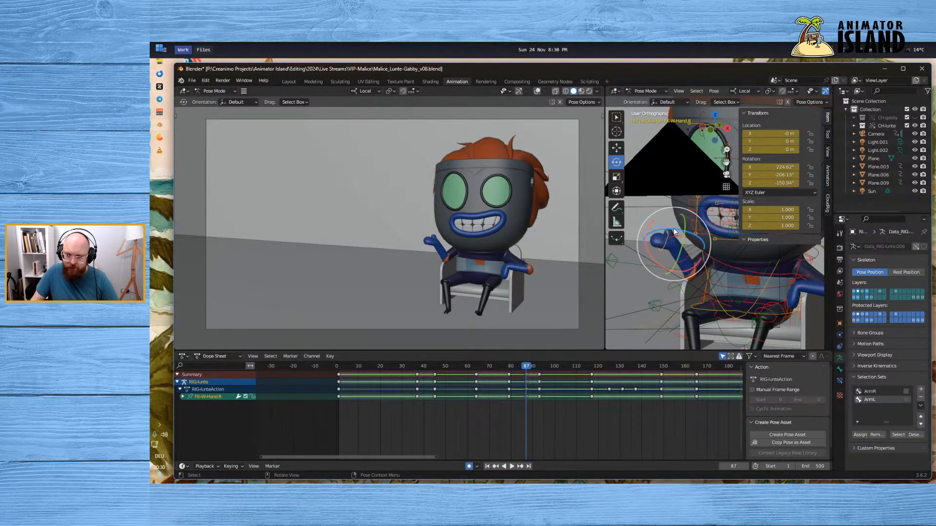
pyautogui.moveTo(673, 237); pyautogui.dragTo(758, 263)
pyautogui.click(648, 196)
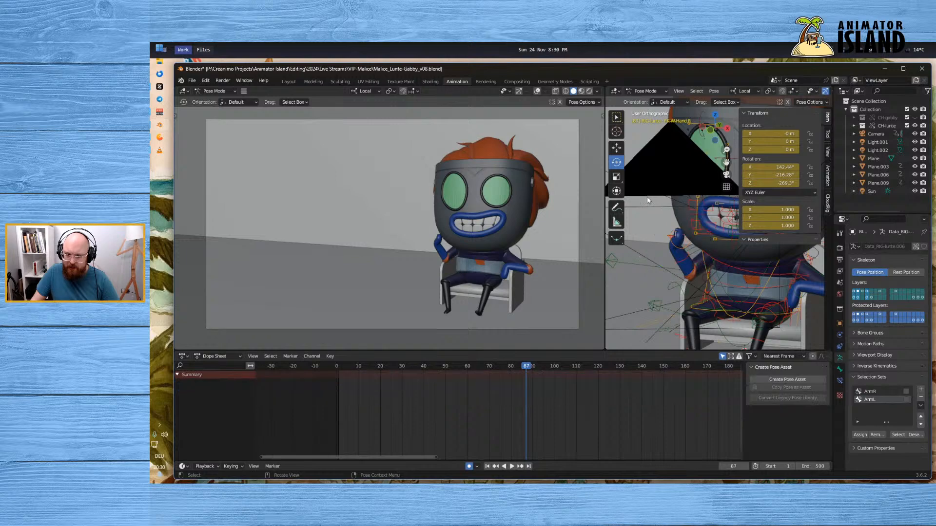
pyautogui.scroll(2, 677, 235)
pyautogui.click(658, 239)
pyautogui.moveTo(670, 239); pyautogui.dragTo(727, 266)
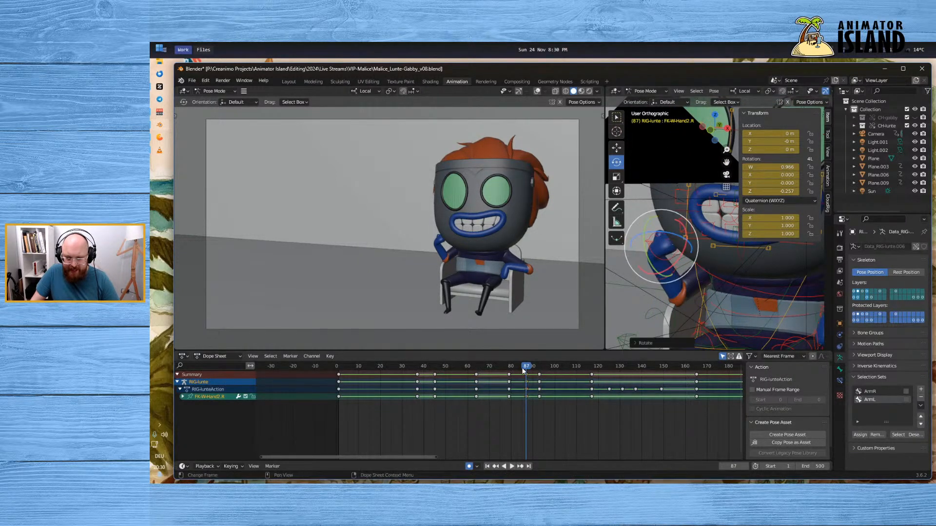
# Replay the turn from frame 58 and again from frame 32 to review the arm overshoot
pyautogui.moveTo(511, 367); pyautogui.dragTo(493, 385)
pyautogui.click(462, 368)
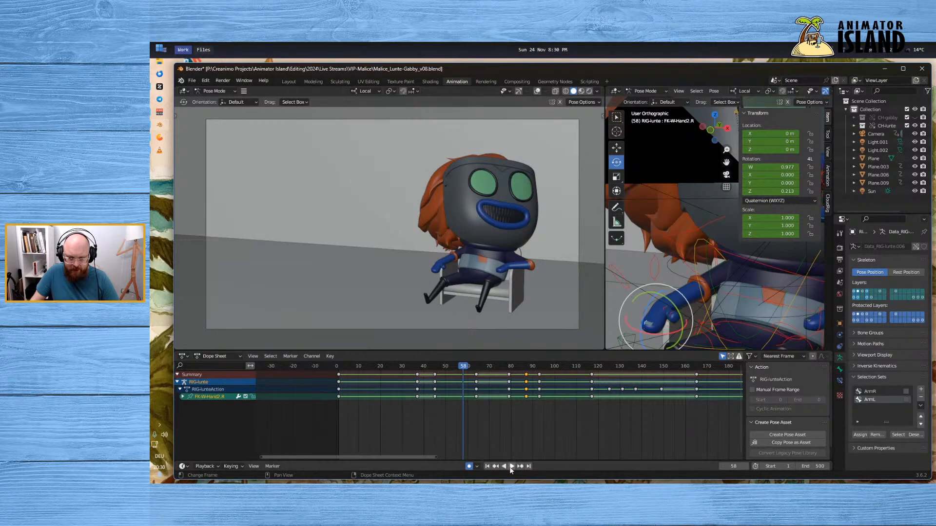
pyautogui.click(510, 467)
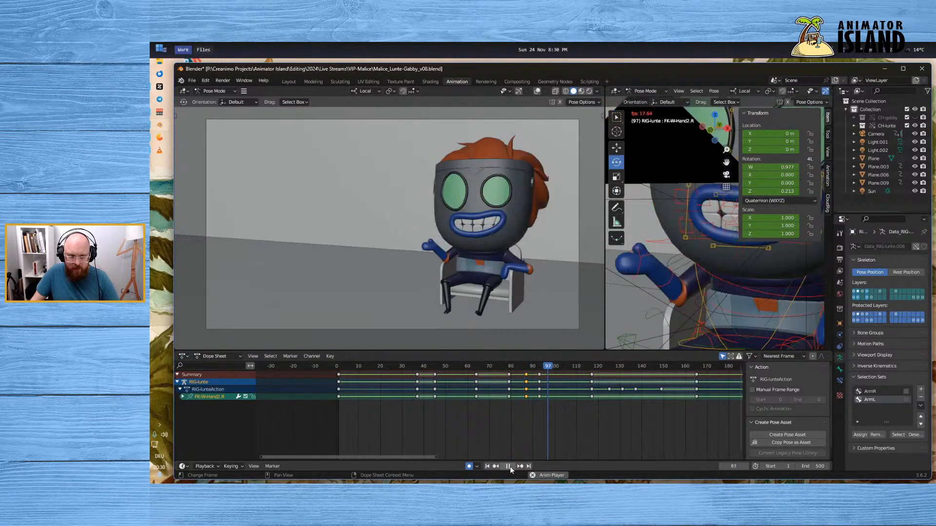
pyautogui.click(406, 366)
pyautogui.click(510, 466)
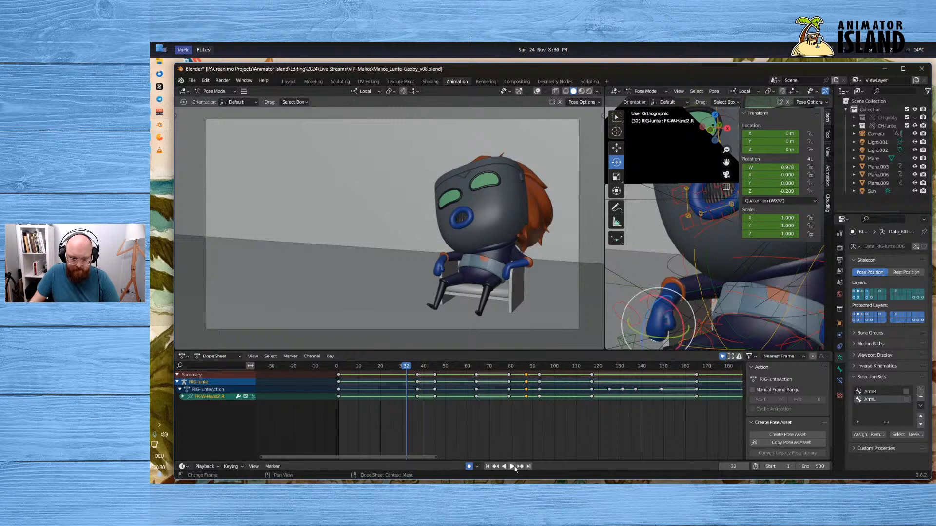
pyautogui.click(512, 466)
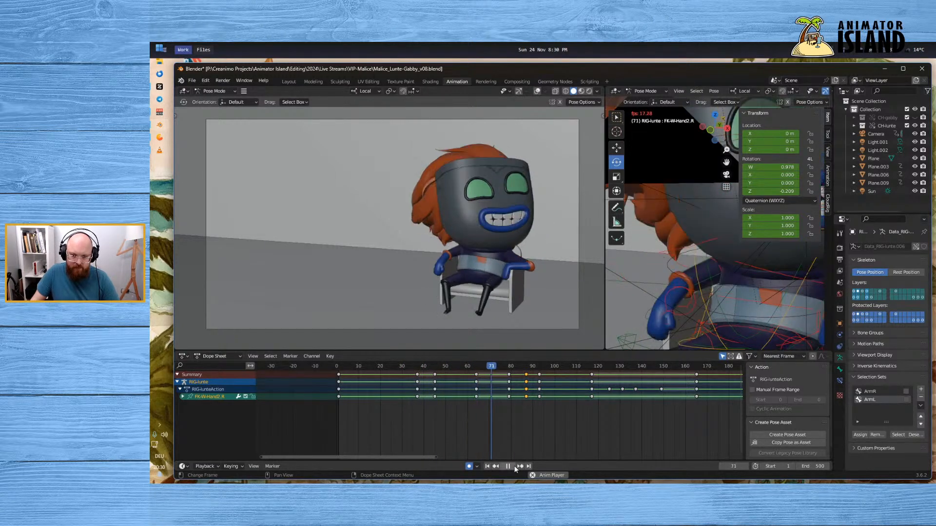
pyautogui.click(513, 466)
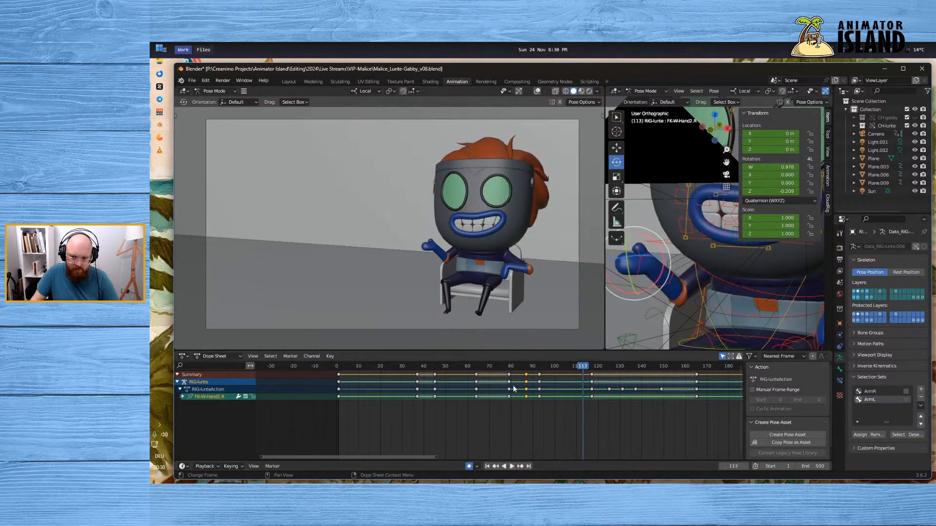
# Undo the strong right hand rotations at frame 87 and replay the turn from frame 78
pyautogui.moveTo(522, 366); pyautogui.dragTo(526, 366)
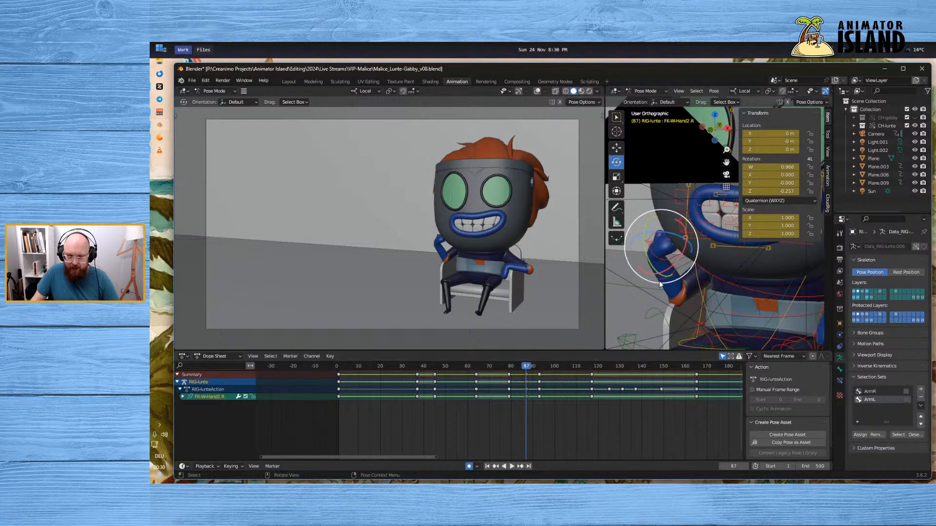
pyautogui.hotkey('ctrl', 'z')
pyautogui.hotkey('ctrl', 'z')
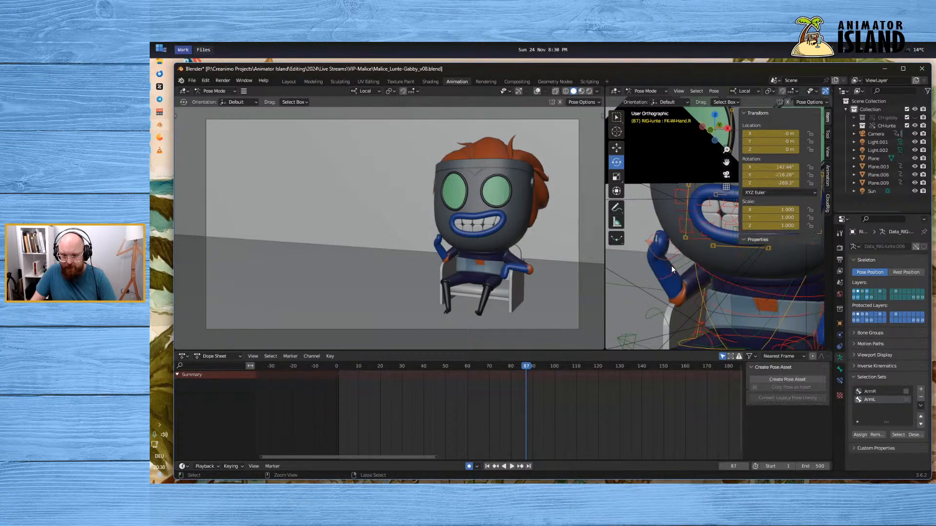
pyautogui.hotkey('ctrl', 'z')
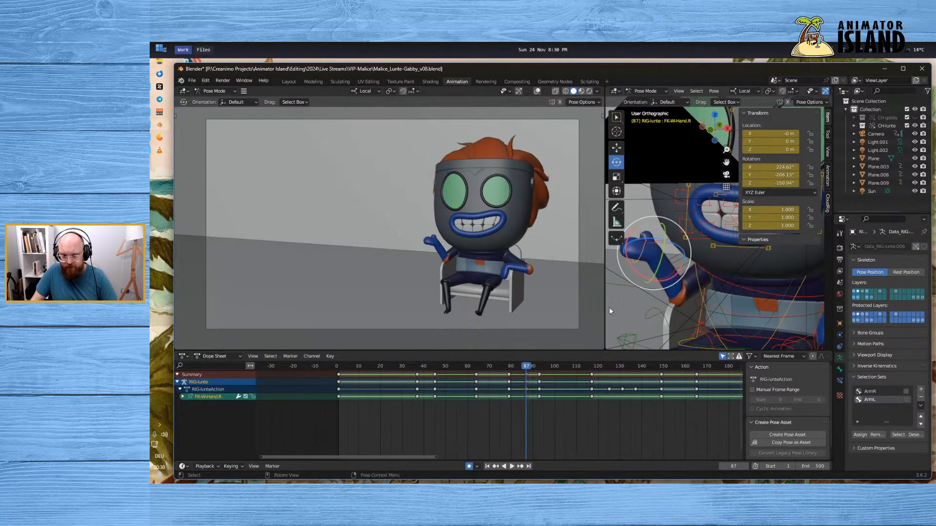
pyautogui.click(507, 409)
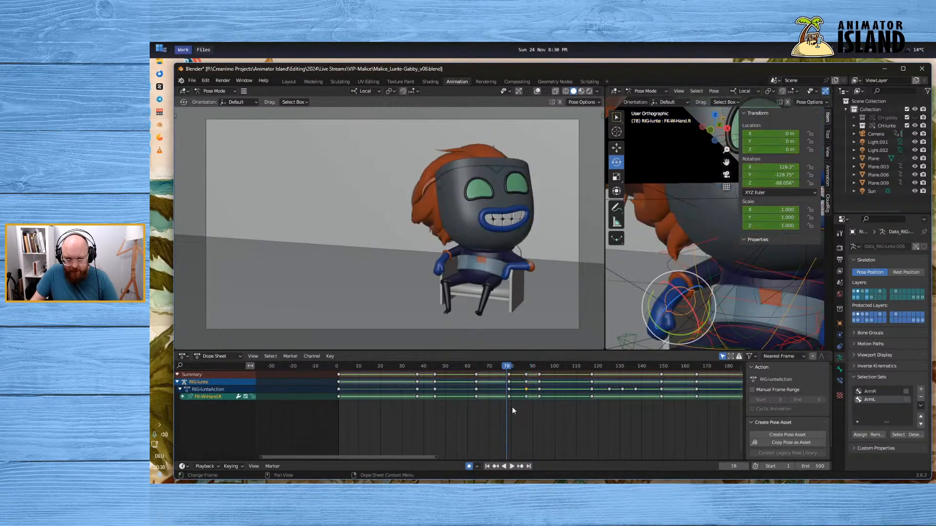
pyautogui.click(512, 467)
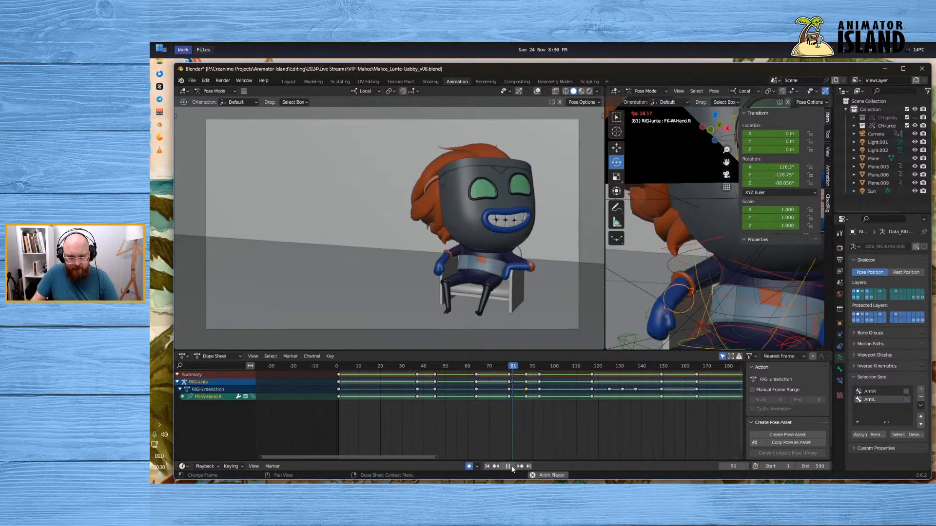
# Rotate the right hand bone (FK-W-Hand.R) moderately at frame 87 and adjust FK-W-Hand2.R to follow the overshoot
pyautogui.click(527, 366)
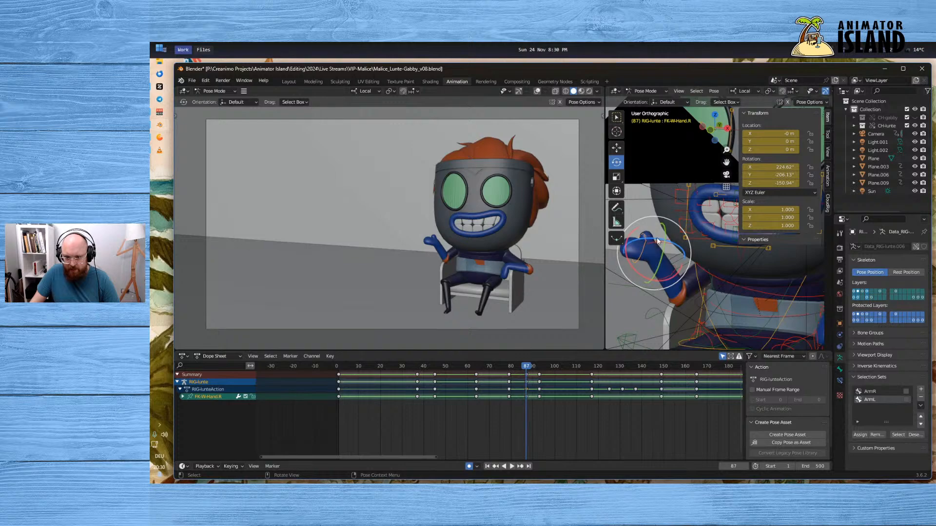
pyautogui.moveTo(659, 237)
pyautogui.mouseDown()
pyautogui.moveTo(674, 243)
pyautogui.moveTo(646, 234)
pyautogui.moveTo(654, 232)
pyautogui.mouseUp()
pyautogui.click(634, 243)
pyautogui.click(633, 242)
# Replay the turn twice from frame 77 to check the softer hand overshoot
pyautogui.click(504, 366)
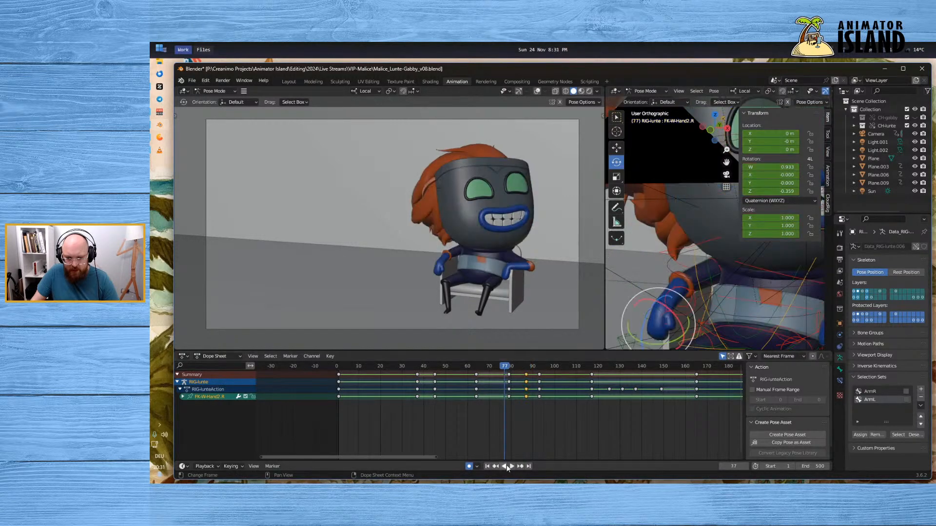
pyautogui.click(509, 466)
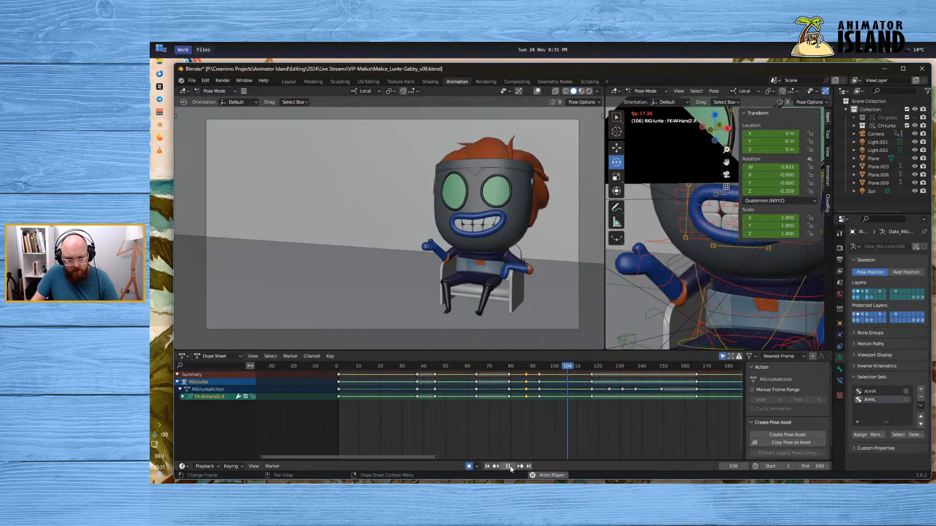
pyautogui.press('Escape')
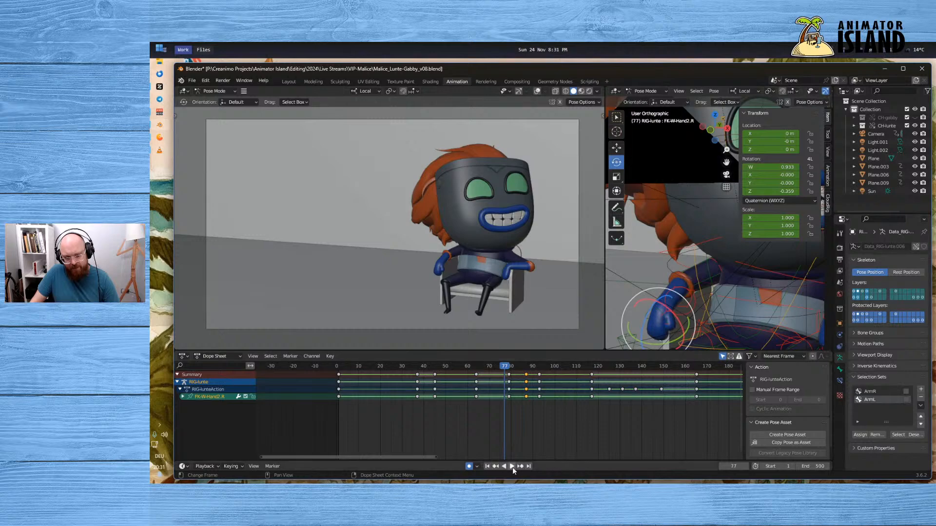
pyautogui.click(513, 466)
pyautogui.click(510, 467)
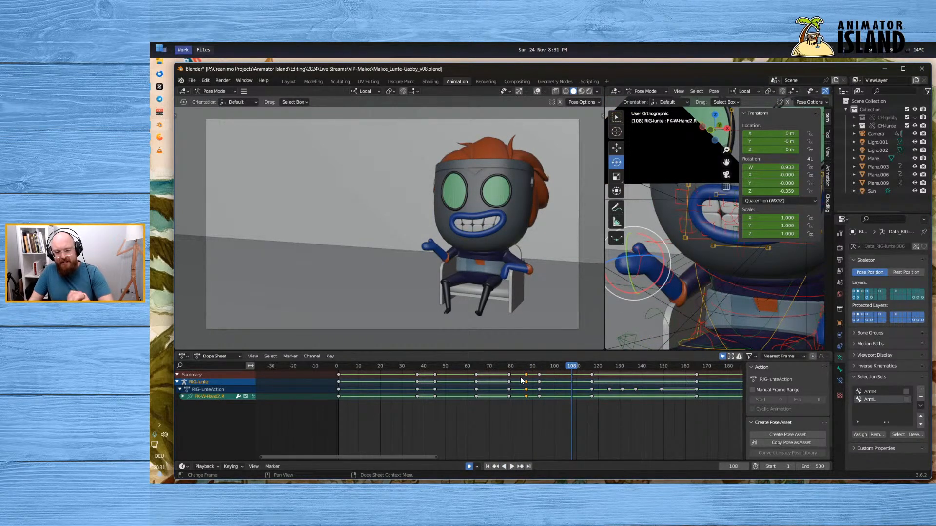
# Scrub through the start of the arm raise from frame 83 to frame 87 to examine the hand pose
pyautogui.click(514, 366)
pyautogui.press('space')
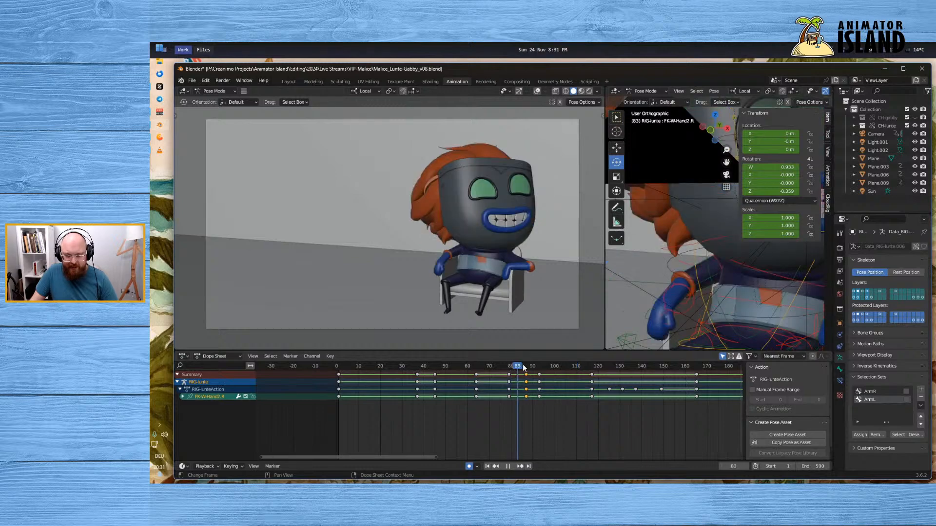
pyautogui.click(519, 364)
pyautogui.moveTo(520, 363)
pyautogui.mouseDown()
pyautogui.moveTo(546, 363)
pyautogui.moveTo(511, 363)
pyautogui.moveTo(542, 365)
pyautogui.moveTo(527, 368)
pyautogui.mouseUp()
pyautogui.press('space')
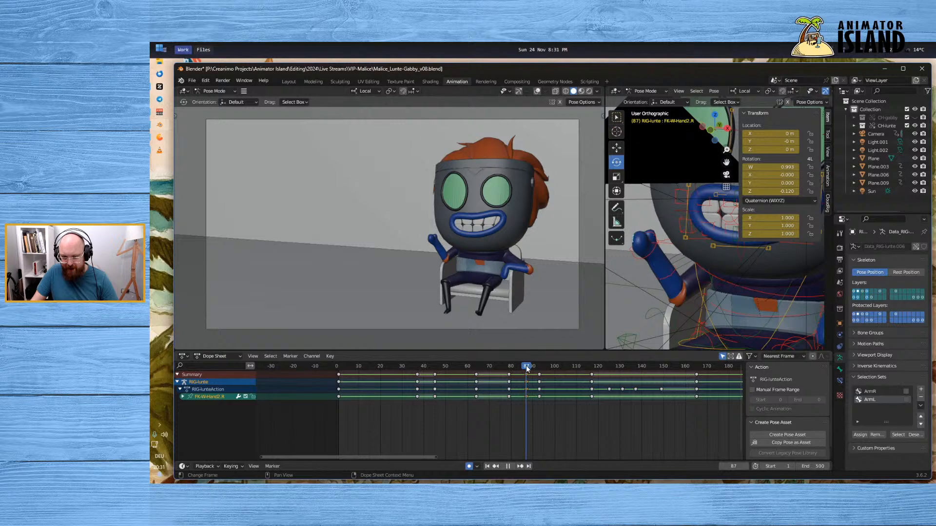
# Select the right hand bone (FK-W-Hand.R) and refine its rotation slightly at frame 87
pyautogui.press('Escape')
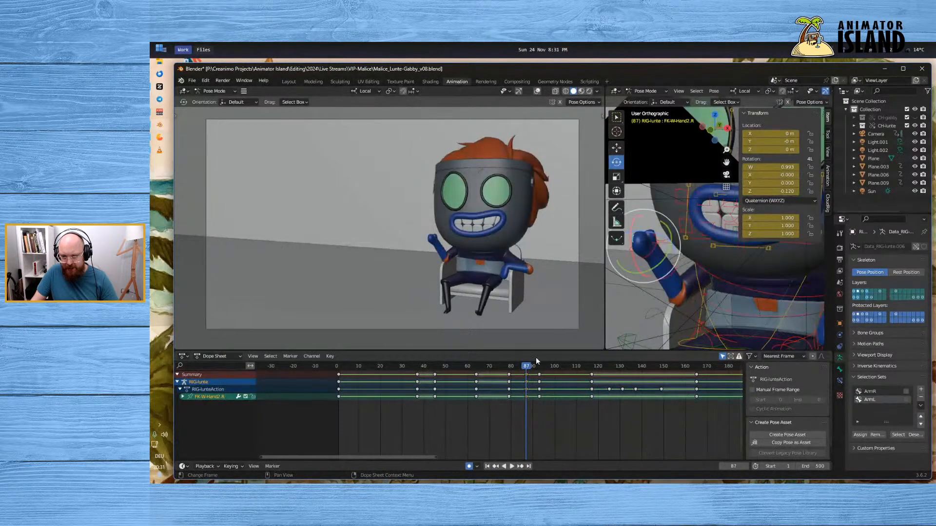
pyautogui.click(651, 252)
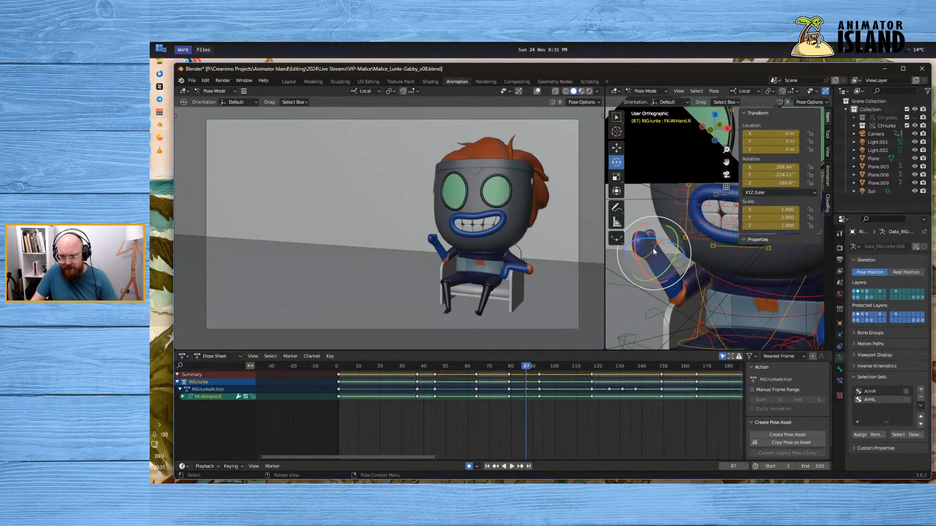
pyautogui.moveTo(653, 246); pyautogui.dragTo(682, 258)
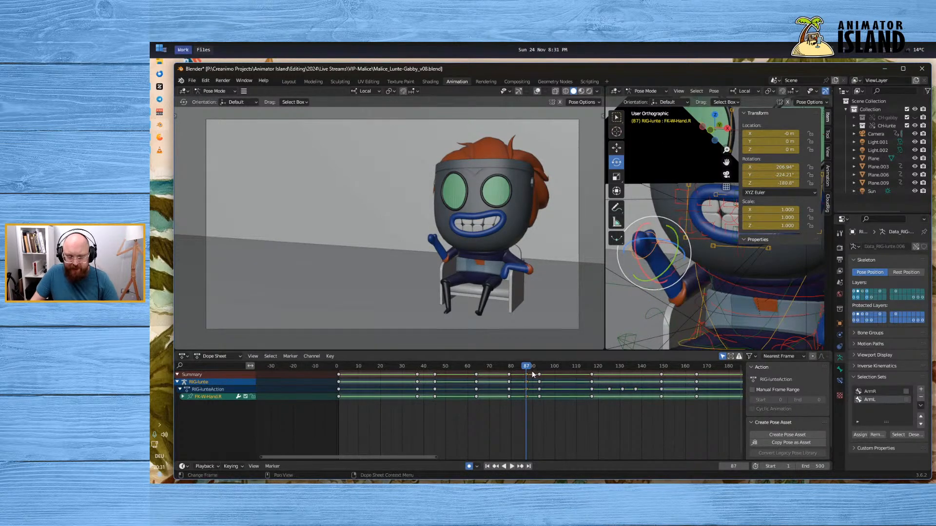
# Replay the turn from frame 74, scrub the settled pose to frame 114, and return the playhead to frame 77
pyautogui.moveTo(529, 365); pyautogui.dragTo(498, 365)
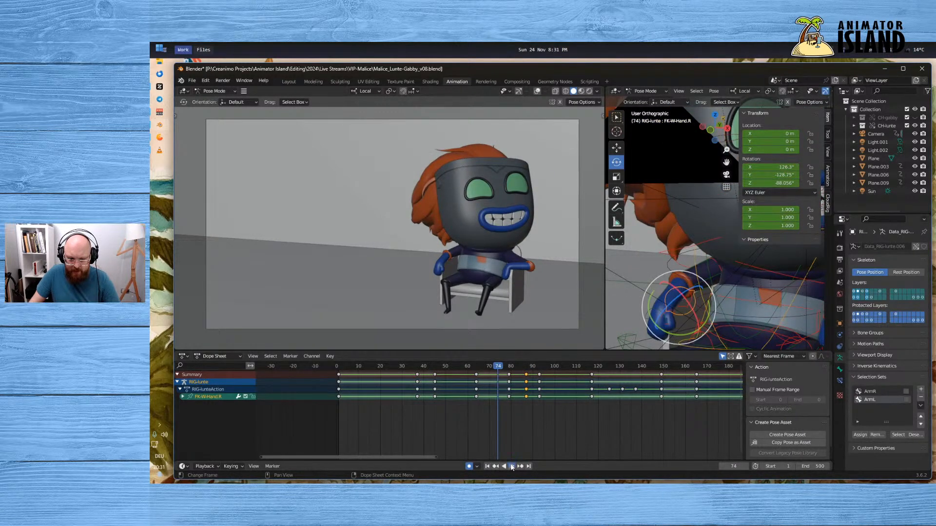
pyautogui.click(511, 466)
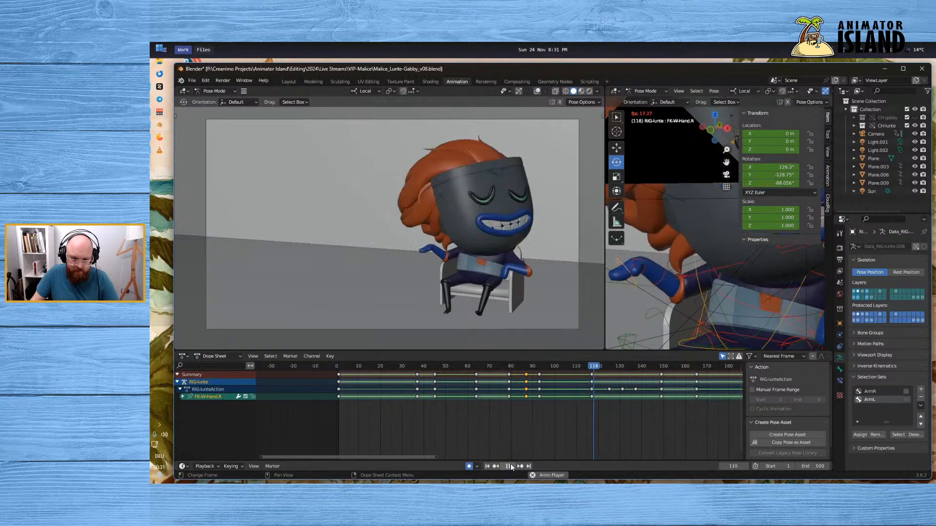
pyautogui.press('space')
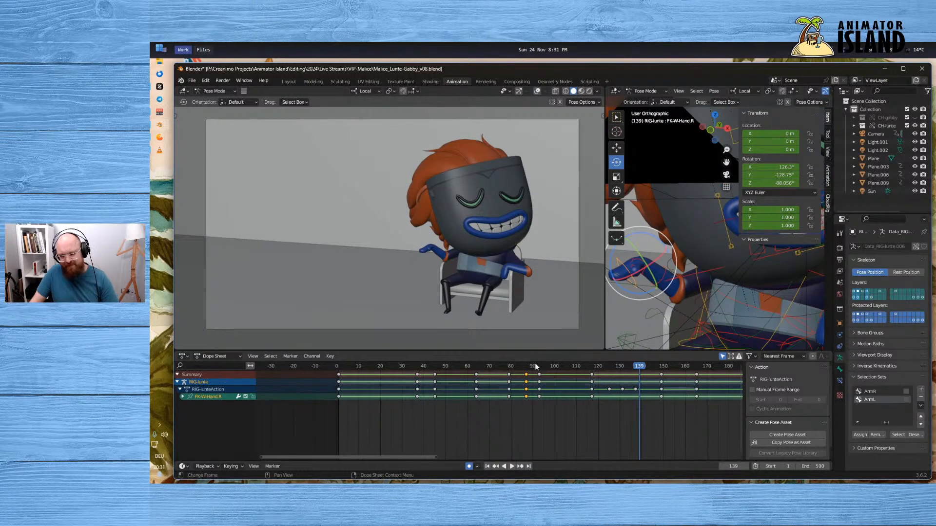
pyautogui.moveTo(534, 363); pyautogui.dragTo(585, 367)
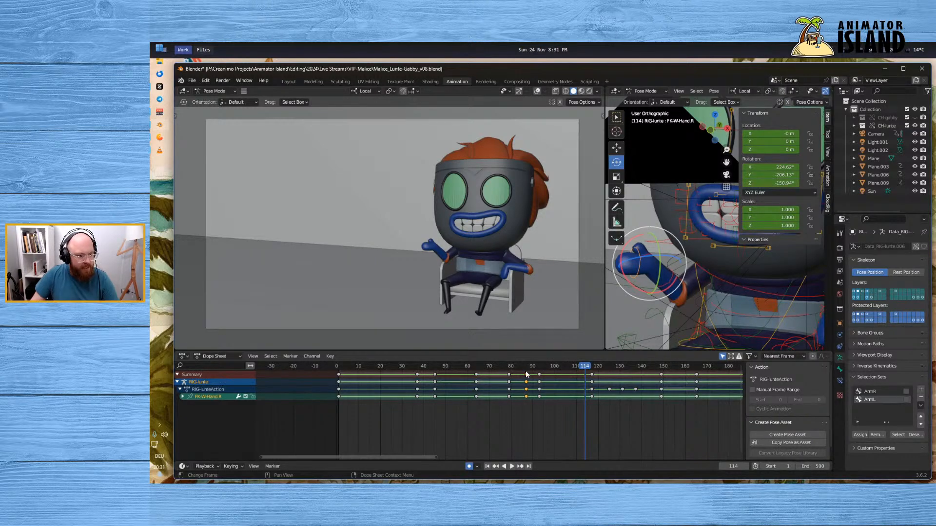
pyautogui.moveTo(520, 369); pyautogui.dragTo(504, 367)
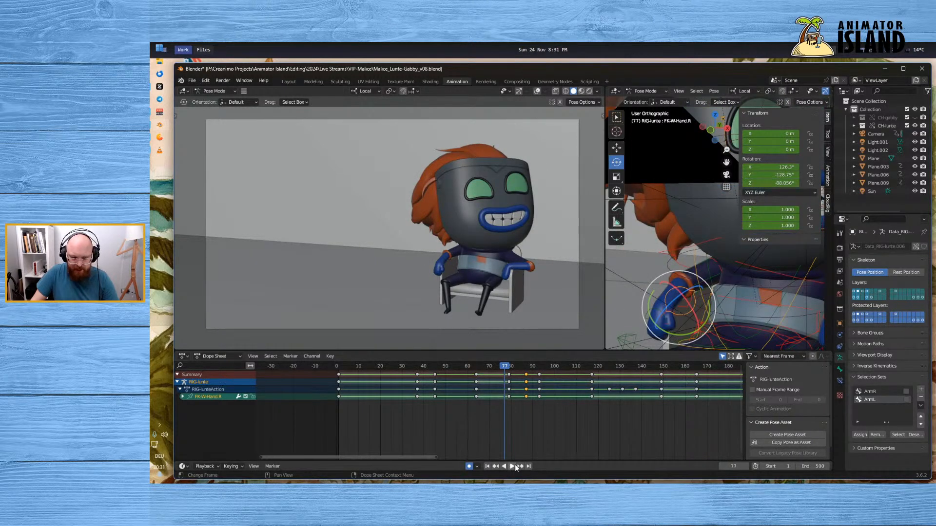
# Replay the turn from frame 77, scrub the raised-arm pose around frame 114, and place the playhead at frame 111
pyautogui.click(515, 466)
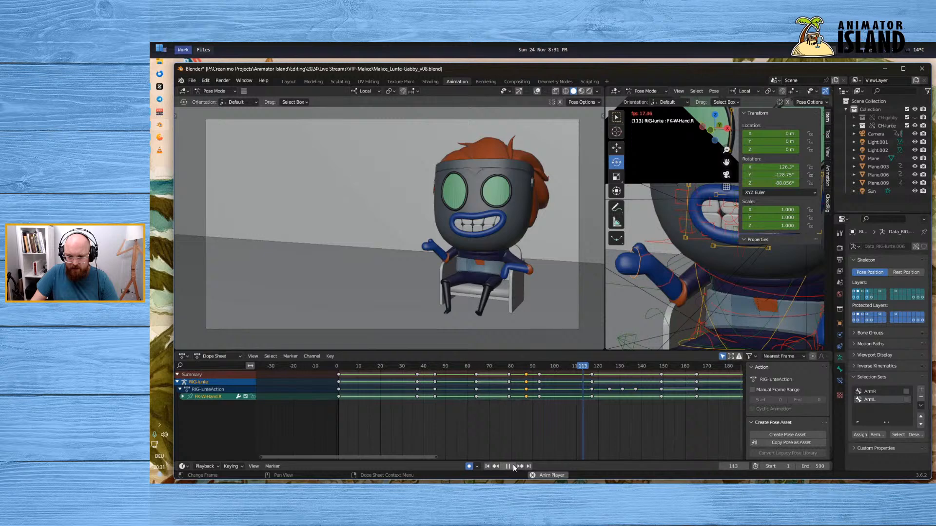
pyautogui.click(512, 466)
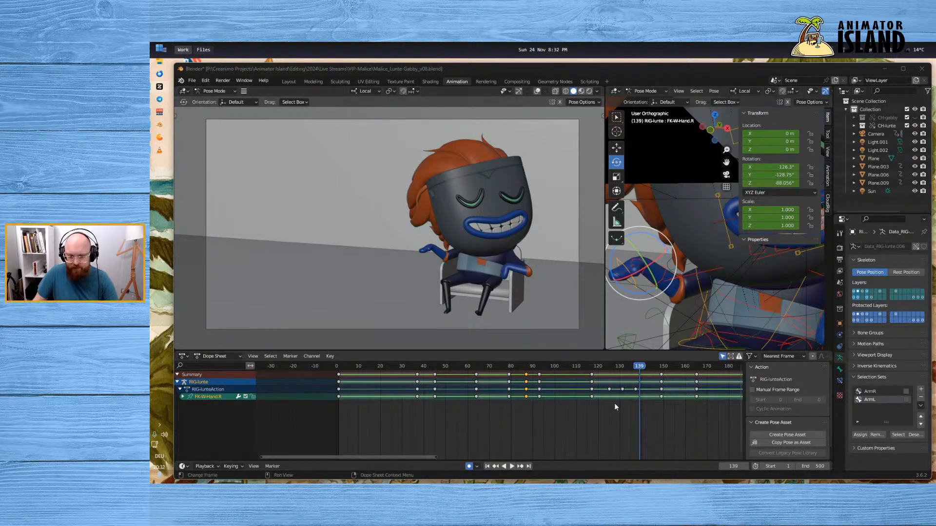
pyautogui.click(586, 365)
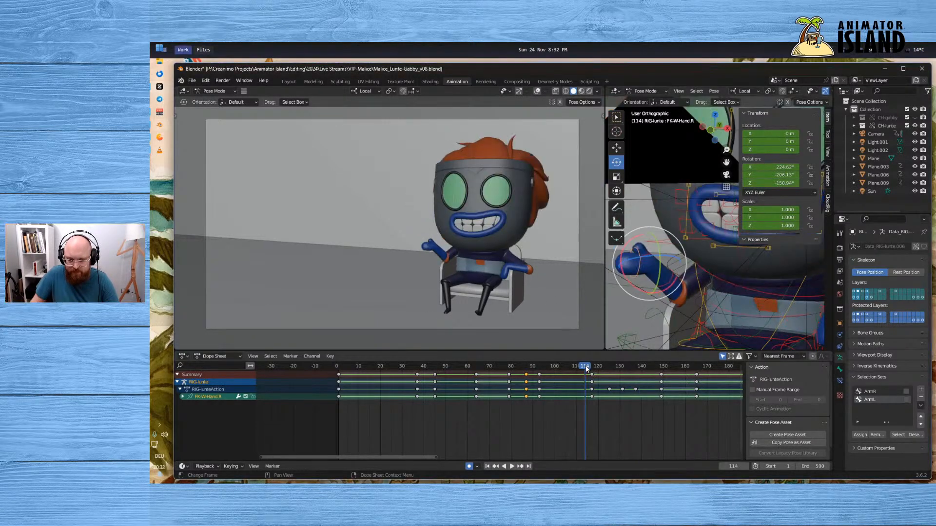
pyautogui.click(509, 467)
pyautogui.click(510, 466)
pyautogui.moveTo(584, 365)
pyautogui.mouseDown()
pyautogui.moveTo(593, 366)
pyautogui.moveTo(581, 370)
pyautogui.mouseUp()
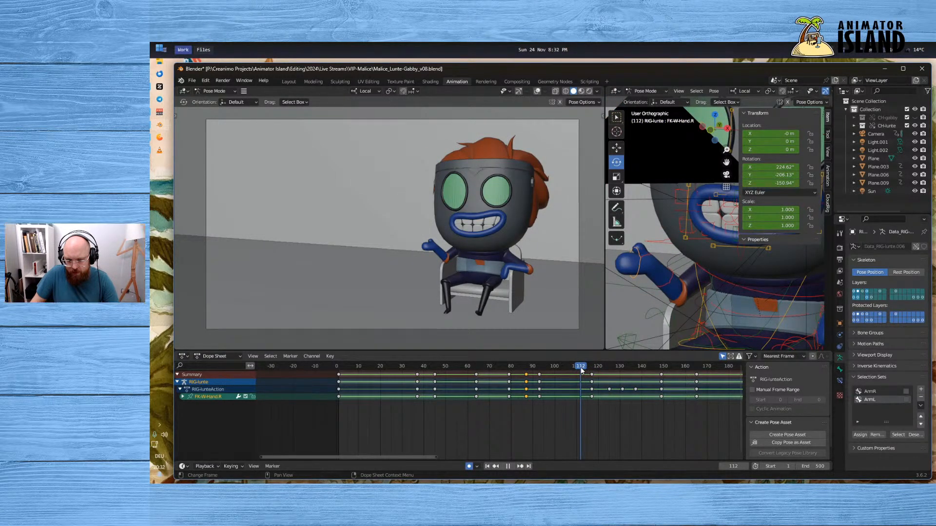
pyautogui.moveTo(581, 369); pyautogui.dragTo(579, 367)
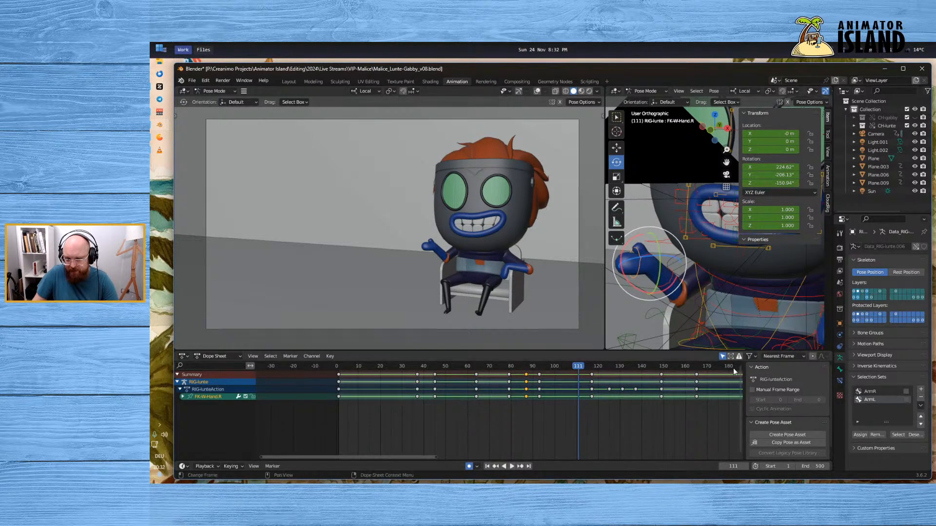
# Select all bones of the character's rig and insert keyframes at frame 111
pyautogui.click(723, 357)
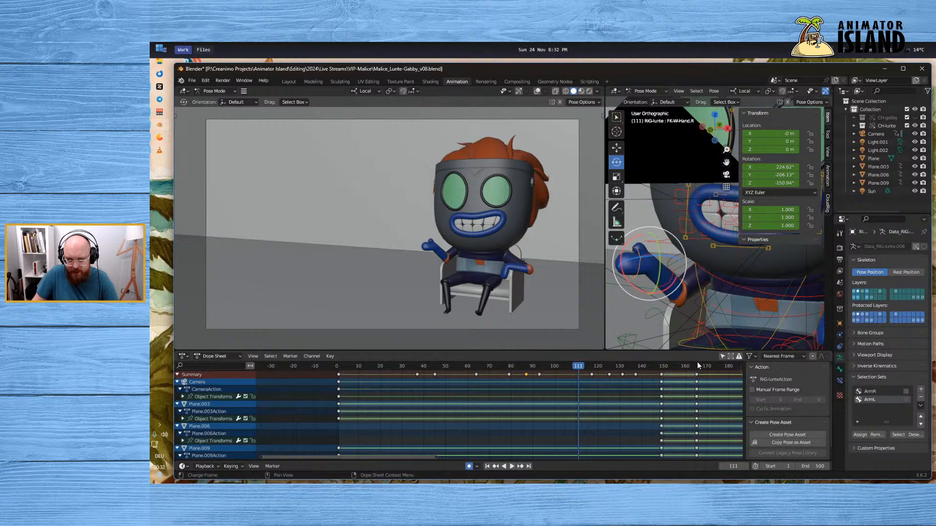
pyautogui.click(722, 356)
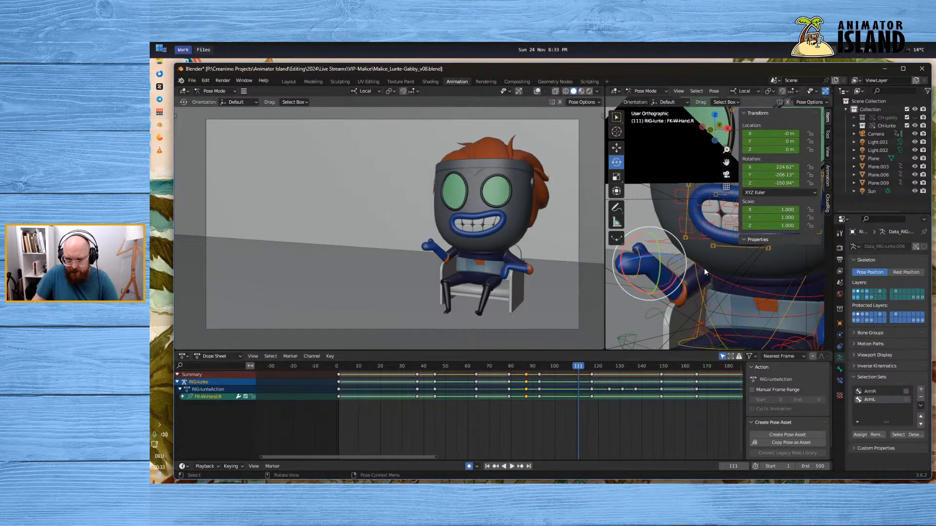
pyautogui.press('a')
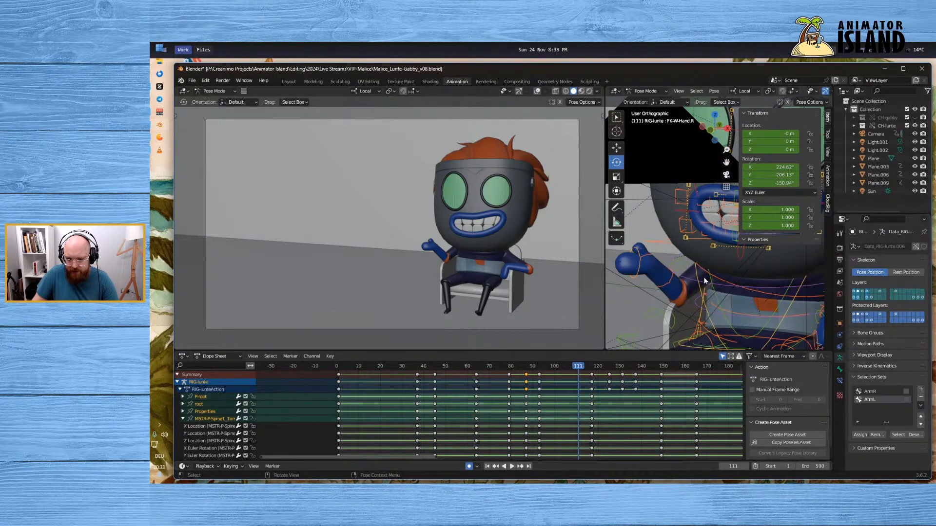
pyautogui.press('i')
pyautogui.click(583, 395)
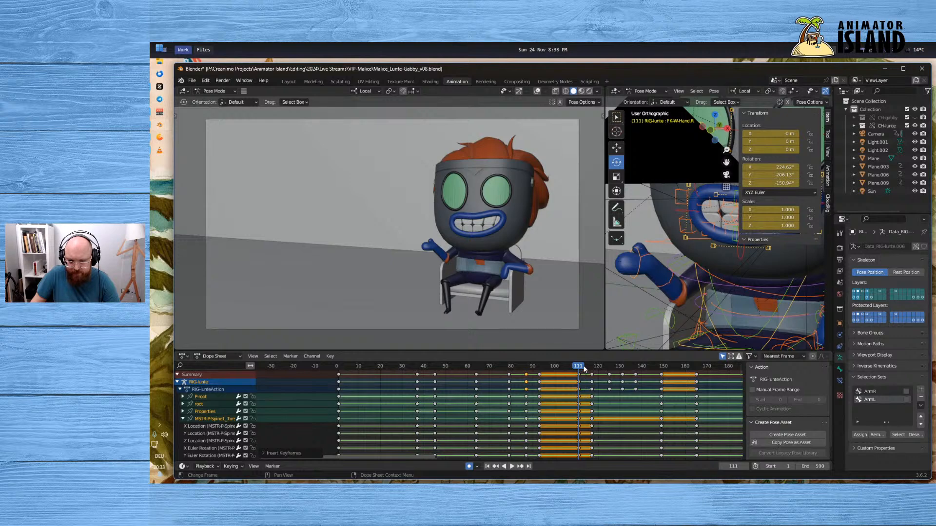
# Scrub between frames 111 and 117 to compare the poses, ending at frame 111
pyautogui.press('space')
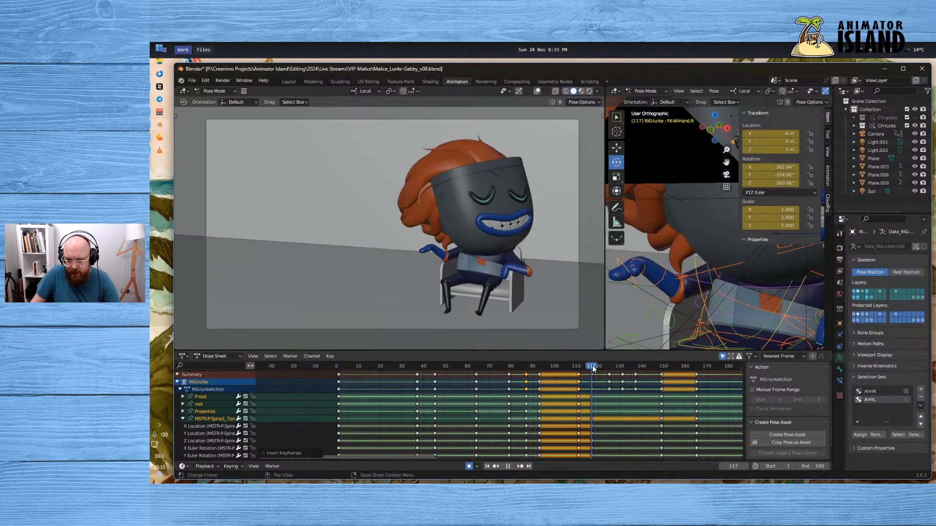
pyautogui.moveTo(592, 366)
pyautogui.mouseDown()
pyautogui.moveTo(565, 367)
pyautogui.moveTo(596, 368)
pyautogui.moveTo(579, 370)
pyautogui.mouseUp()
pyautogui.press('space')
pyautogui.press('space')
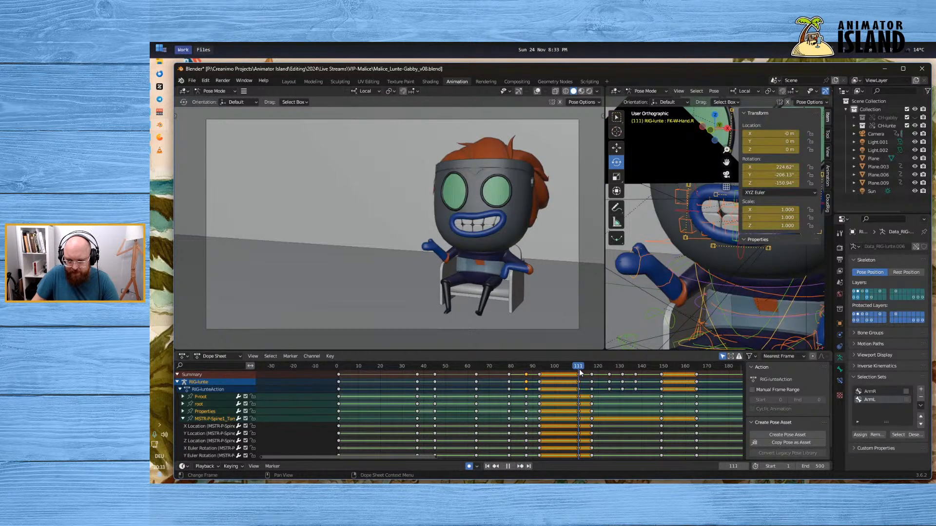
pyautogui.press('Escape')
# Adjust the right arm's anticipation at frame 111 by rotating the forearm slightly, the hand to about 197° on X, and FK-W-Hand2.R
pyautogui.click(647, 302)
pyautogui.click(675, 285)
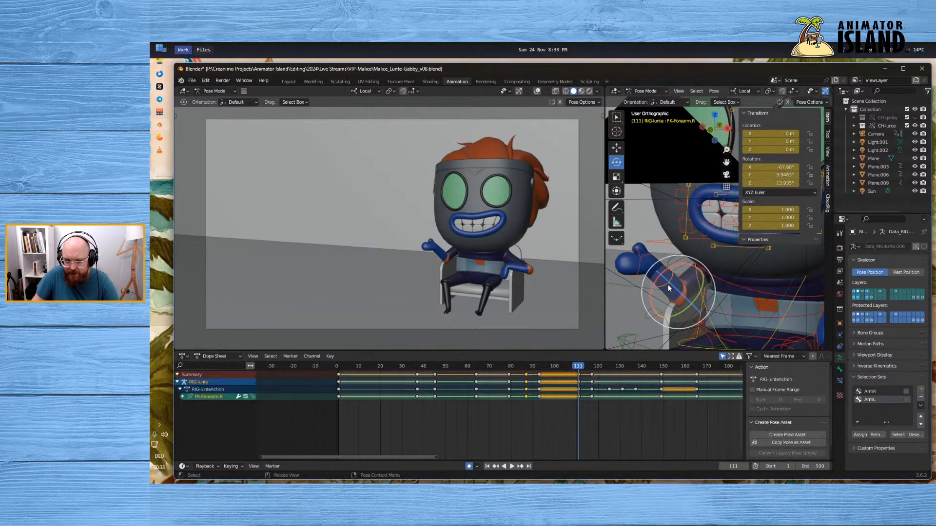
pyautogui.moveTo(684, 267); pyautogui.dragTo(682, 263)
pyautogui.click(625, 278)
pyautogui.click(647, 247)
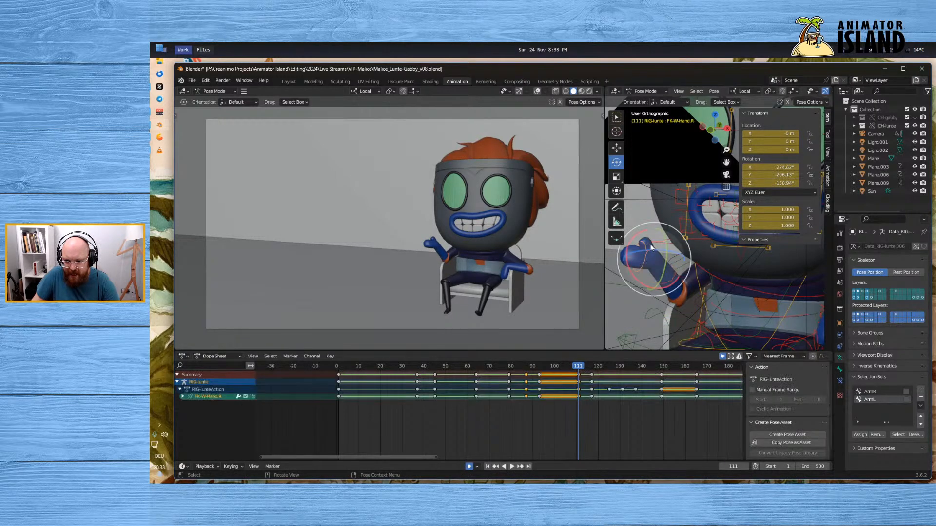
pyautogui.moveTo(660, 233); pyautogui.dragTo(650, 216)
pyautogui.click(633, 248)
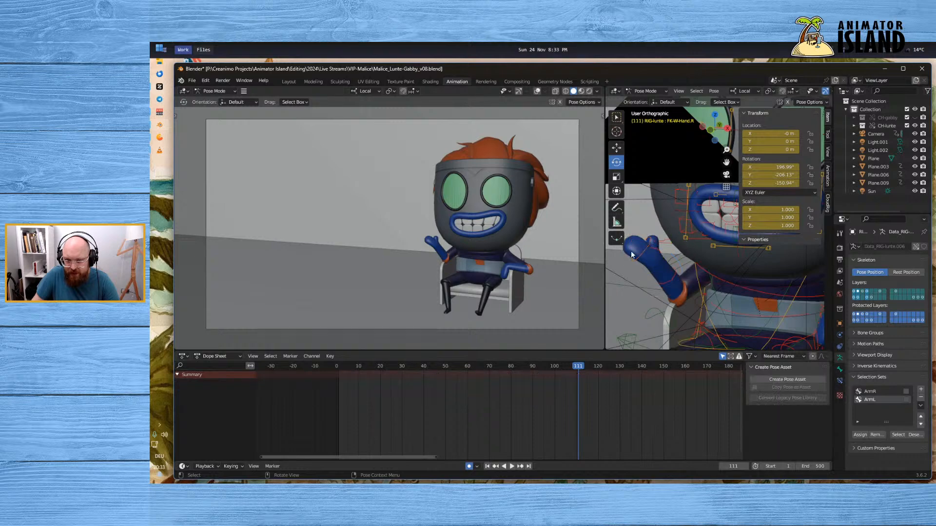
pyautogui.moveTo(648, 235); pyautogui.dragTo(666, 248)
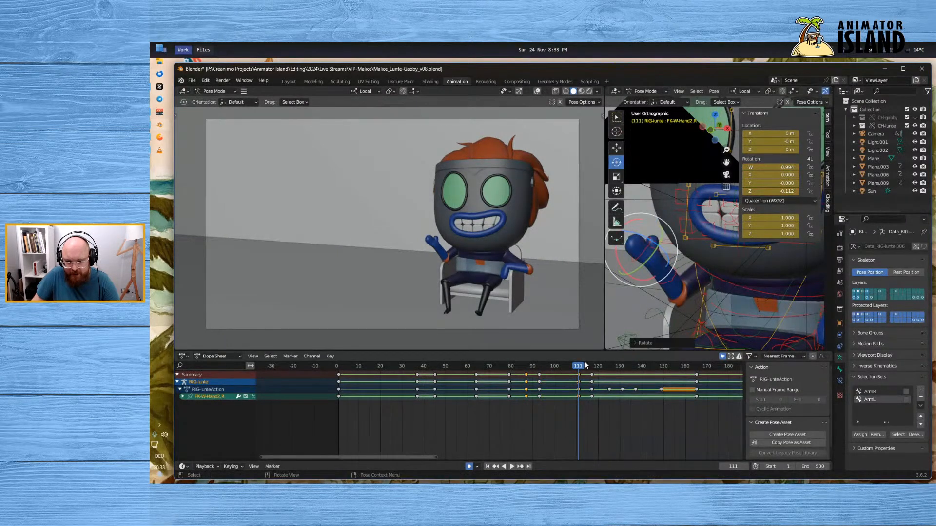
# Scrub the arm anticipation around frame 111 and replay it into the following turn
pyautogui.press('space')
pyautogui.moveTo(600, 366); pyautogui.dragTo(571, 366)
pyautogui.click(509, 465)
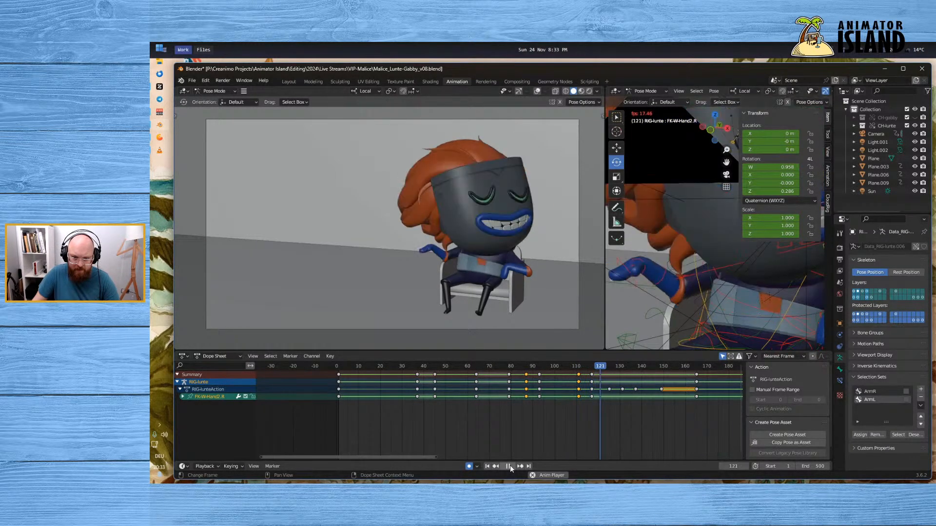
# Replay the turn from frame 72 and compare the arm poses at frames 111 and 117
pyautogui.click(494, 366)
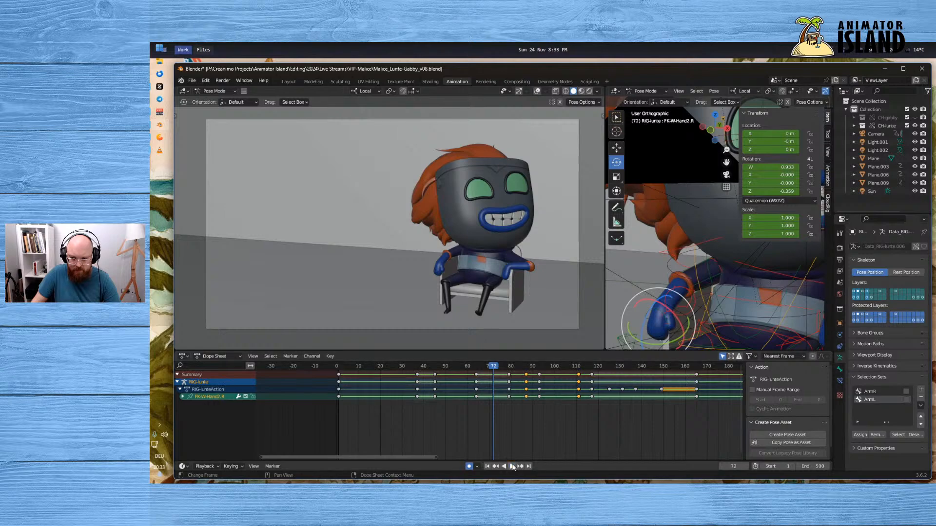
pyautogui.click(511, 467)
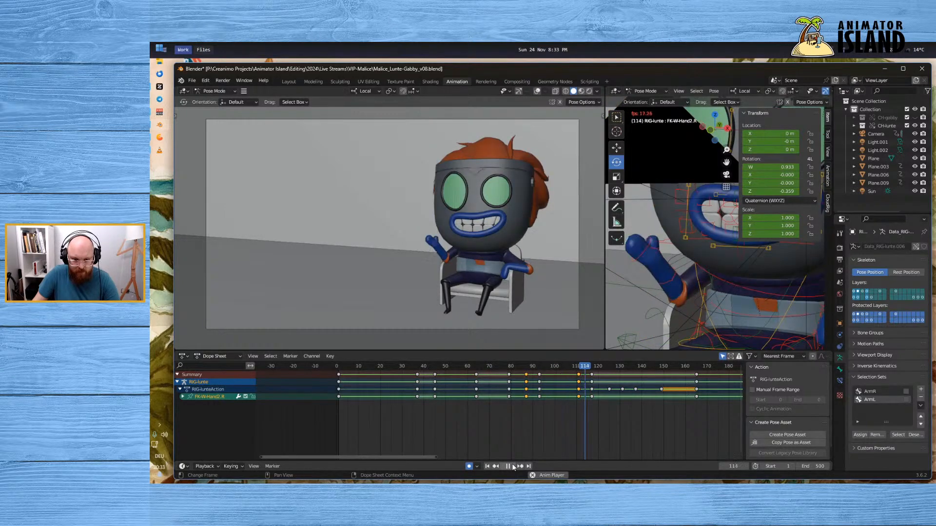
pyautogui.press('space')
pyautogui.click(579, 366)
pyautogui.press('space')
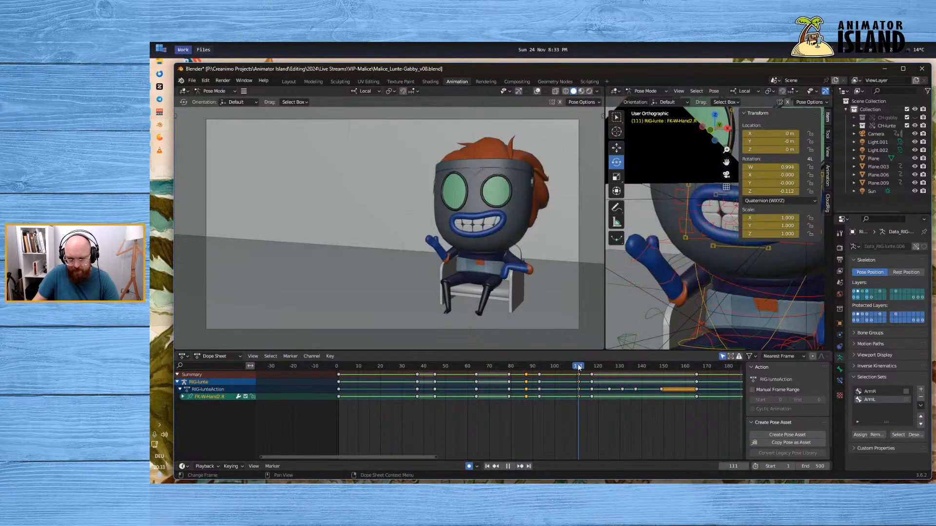
pyautogui.click(591, 365)
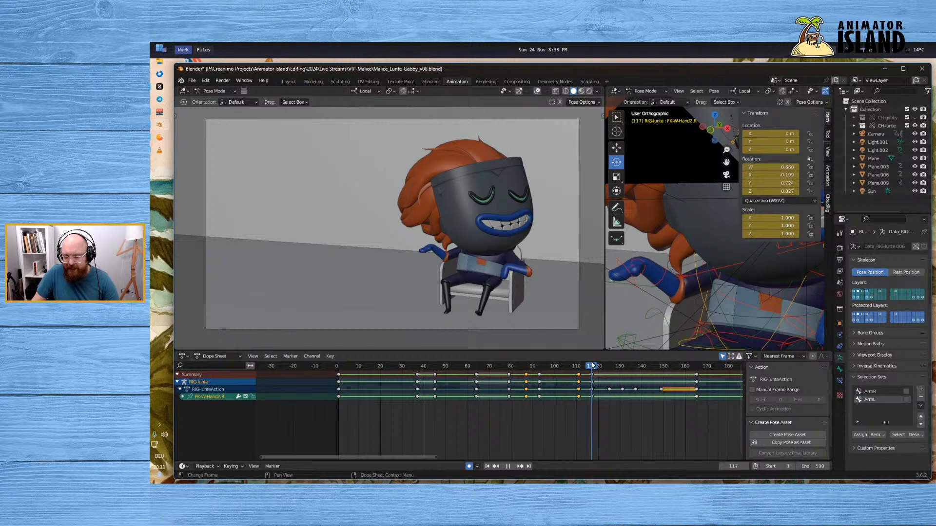
pyautogui.press('space')
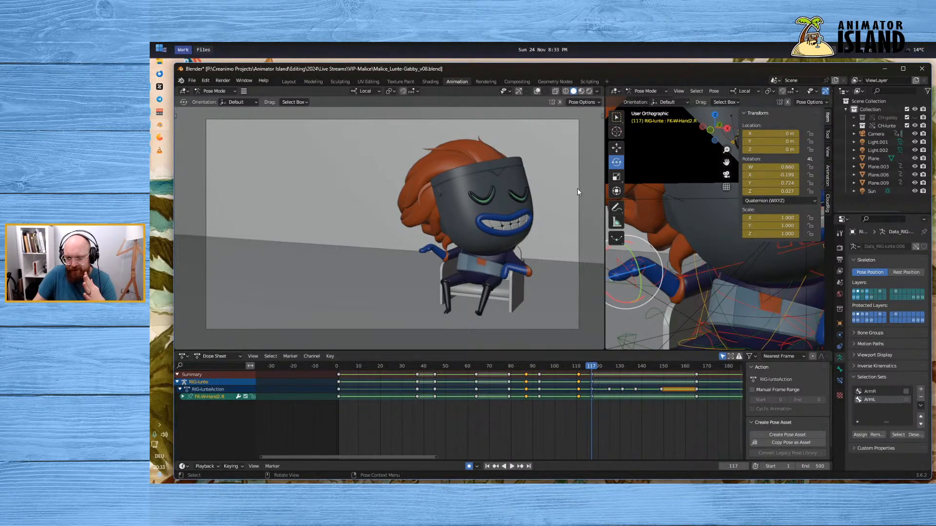
# Replay the second turn from about frame 103 and return the playhead to frame 111
pyautogui.click(561, 371)
pyautogui.click(512, 467)
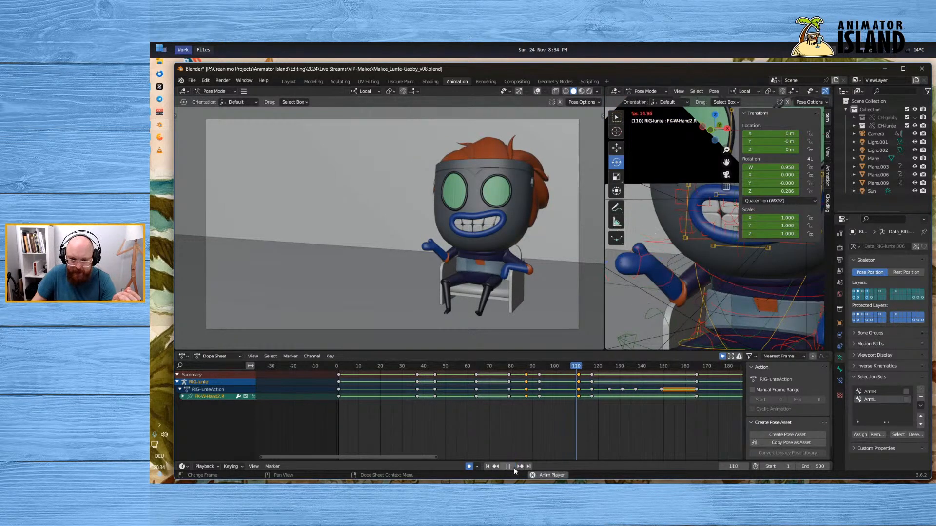
pyautogui.press('space')
pyautogui.click(579, 367)
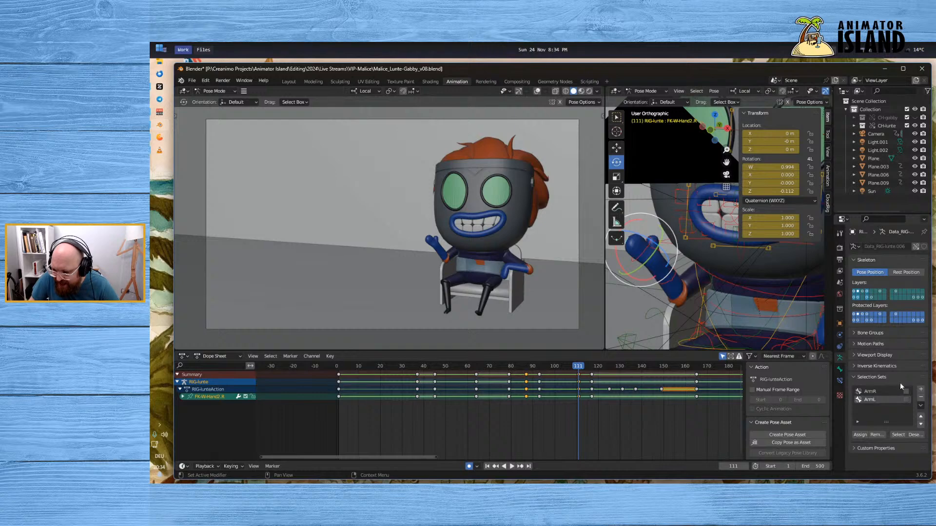
# Select only the right arm bones using the ArmR selection set at frame 111
pyautogui.click(871, 399)
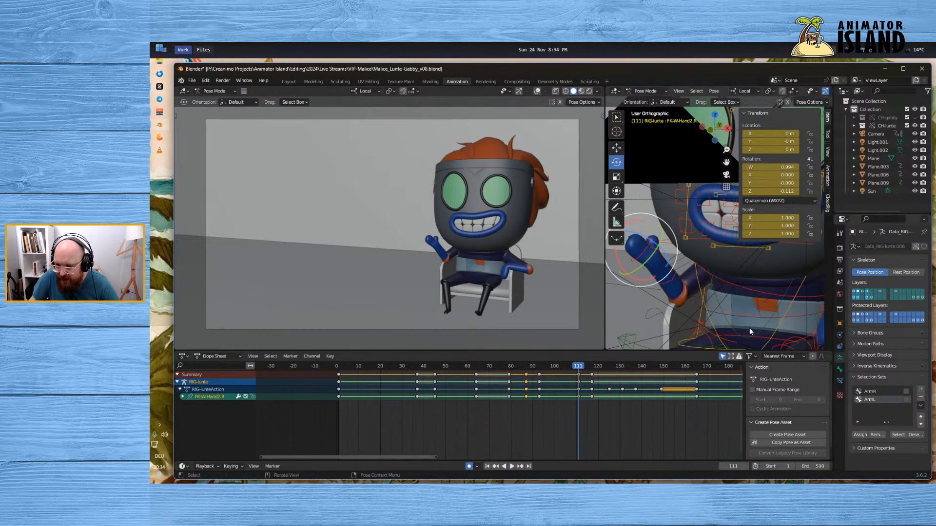
pyautogui.press('a')
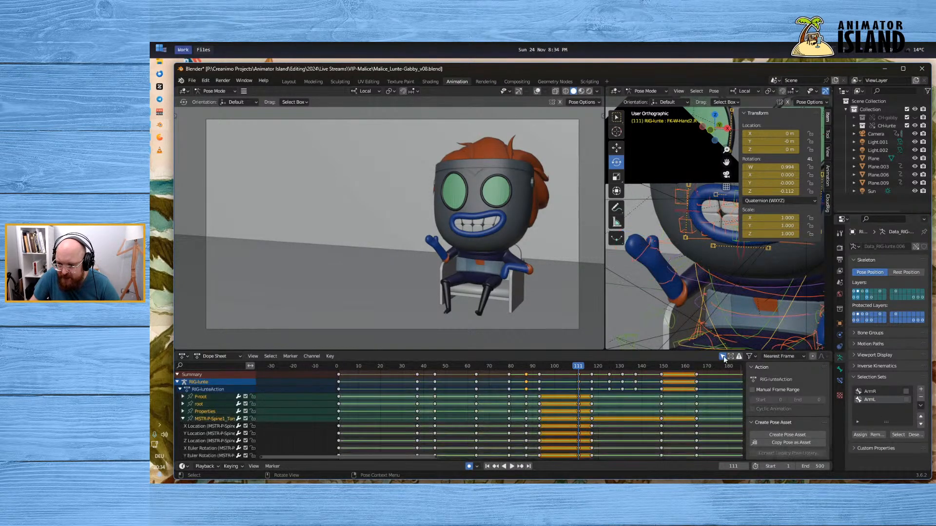
pyautogui.click(867, 393)
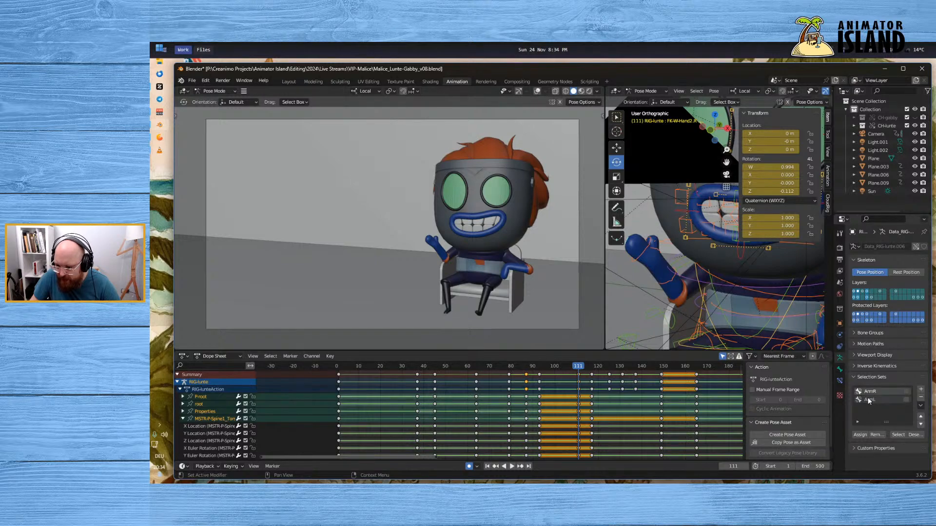
pyautogui.click(898, 434)
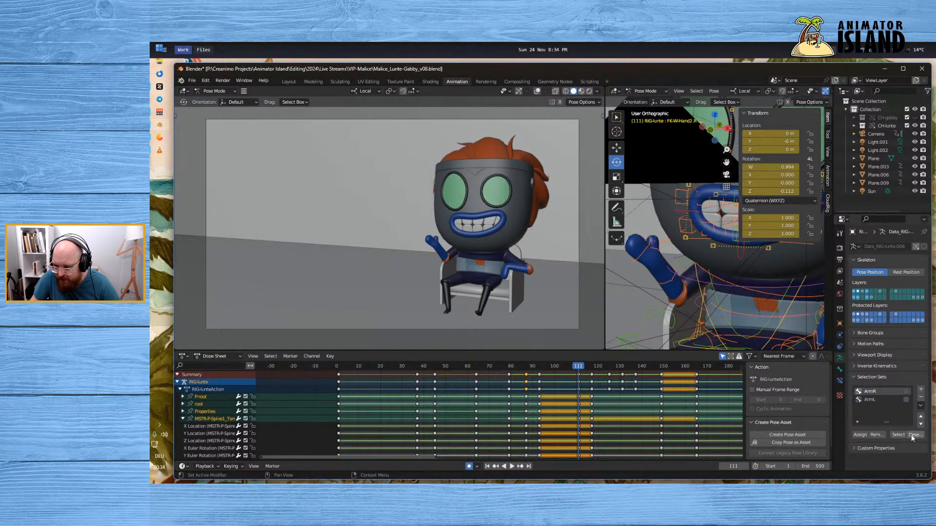
pyautogui.click(630, 271)
pyautogui.click(899, 434)
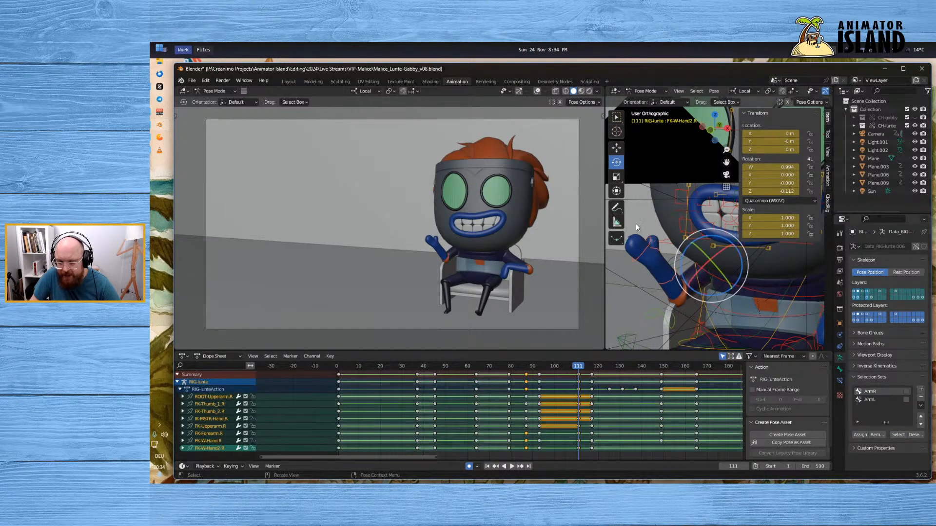
# Delay the right arm's keys at frames 111 and 117 by six frames, to frames 117 and 123
pyautogui.press('space')
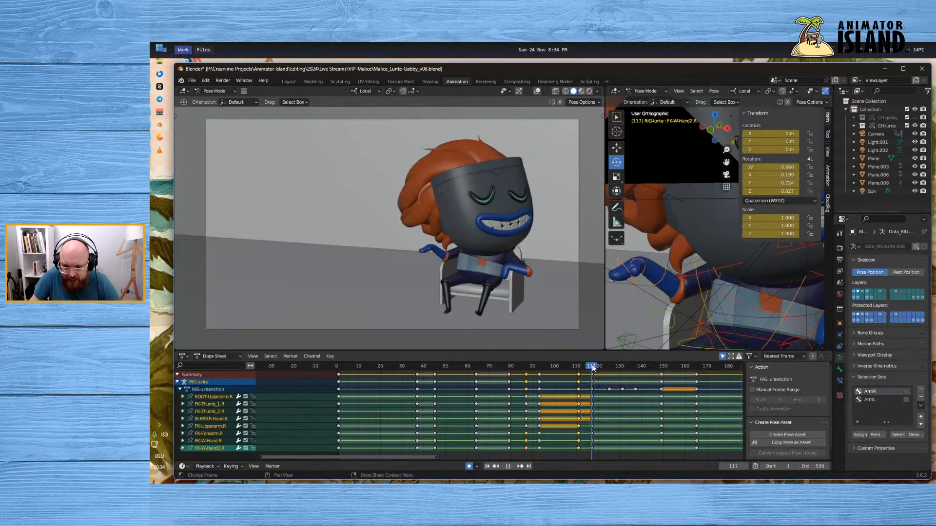
pyautogui.press('Escape')
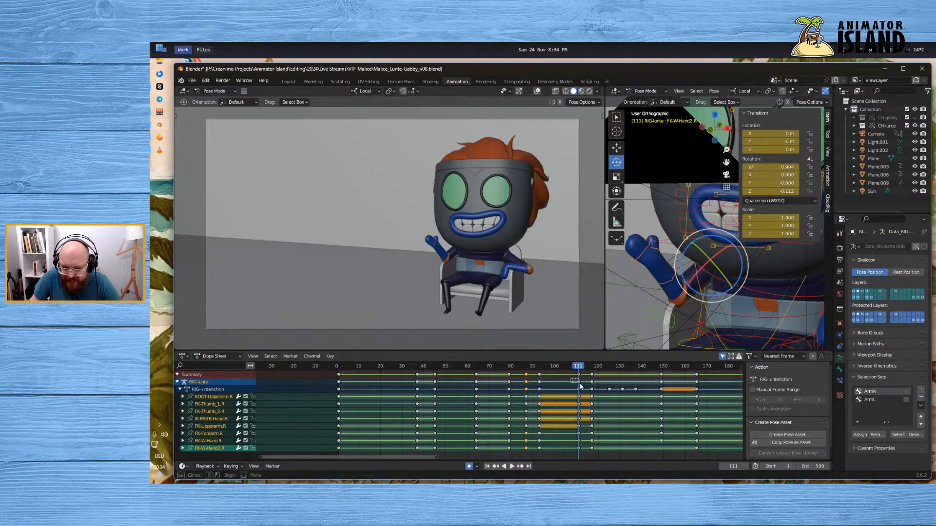
pyautogui.click(592, 389)
pyautogui.moveTo(592, 381); pyautogui.dragTo(577, 369)
pyautogui.press('space')
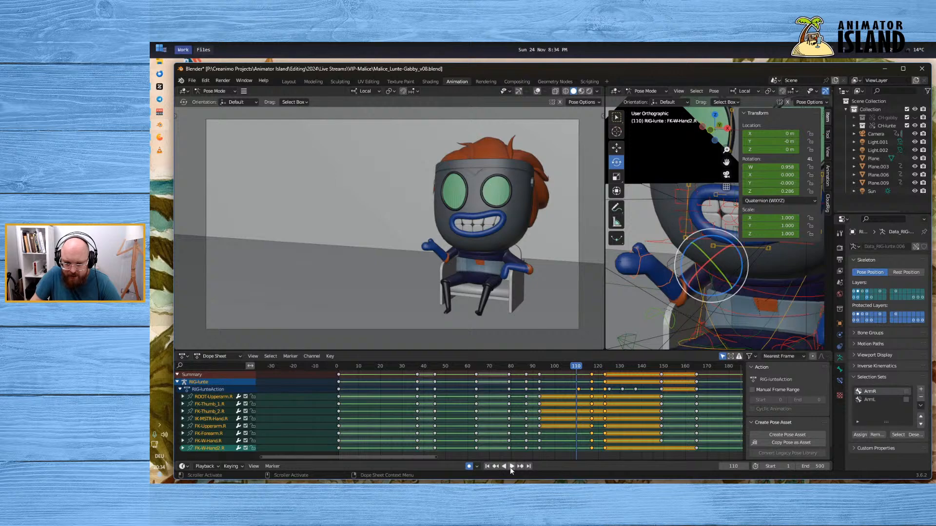
# Replay the delayed arm motion from frame 110 and move the arm's keys at frame 123 to about frame 125
pyautogui.click(511, 466)
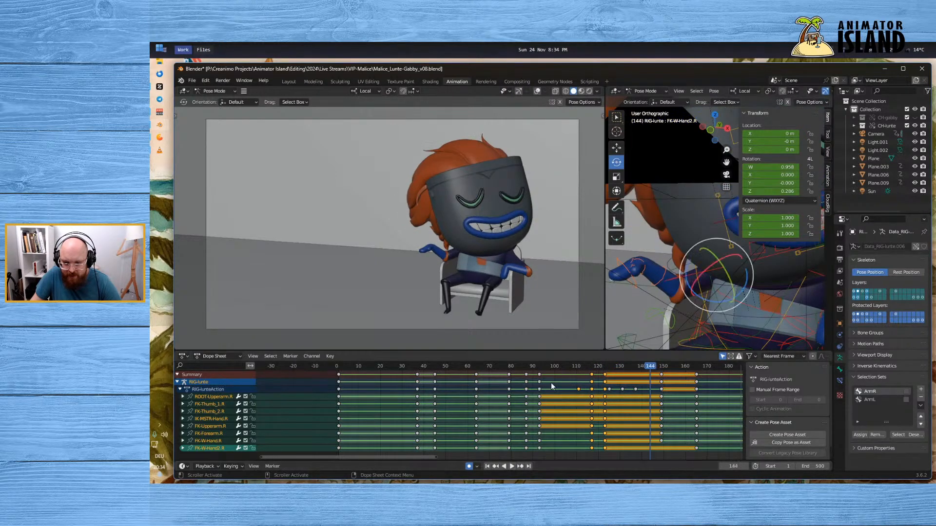
pyautogui.click(605, 369)
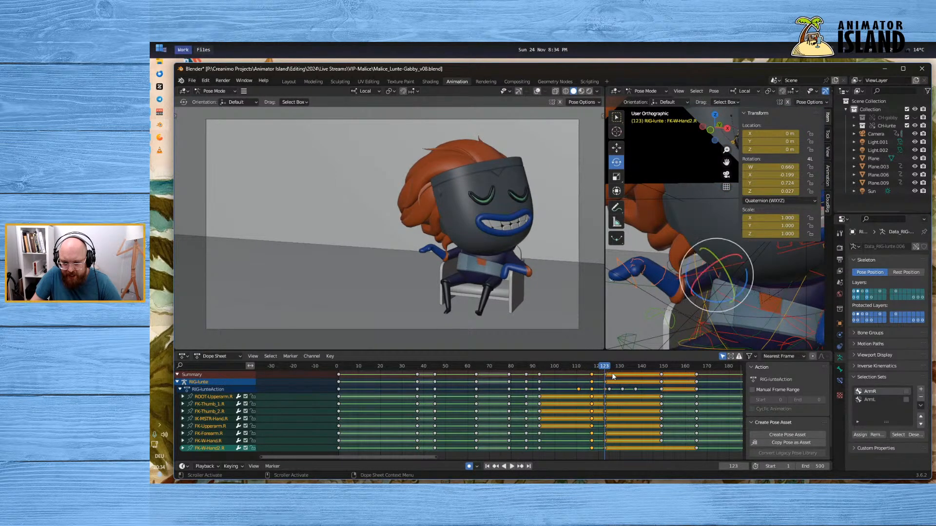
pyautogui.click(613, 377)
pyautogui.moveTo(605, 373); pyautogui.dragTo(591, 369)
# Select only the right forearm bone and rotate it to about -52.9° in X at frame 117
pyautogui.hotkey('alt', 'a')
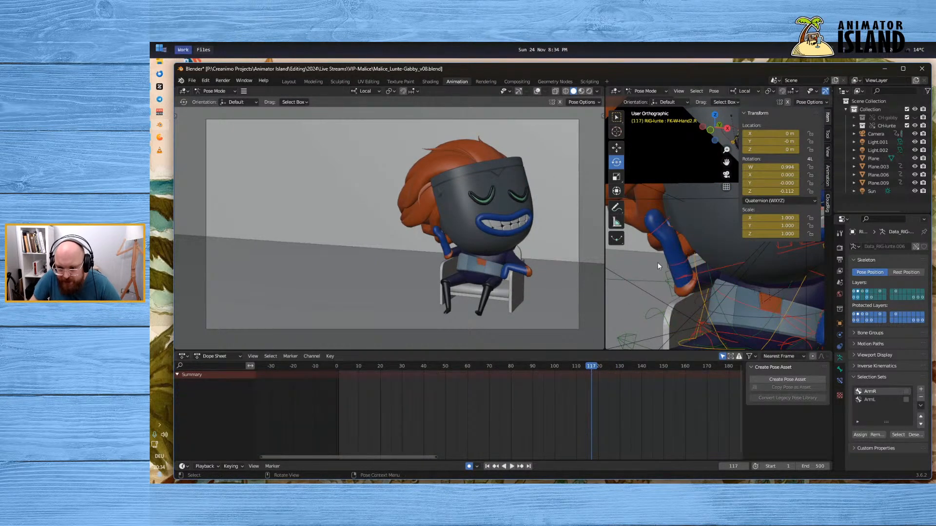
pyautogui.click(683, 261)
pyautogui.press('r')
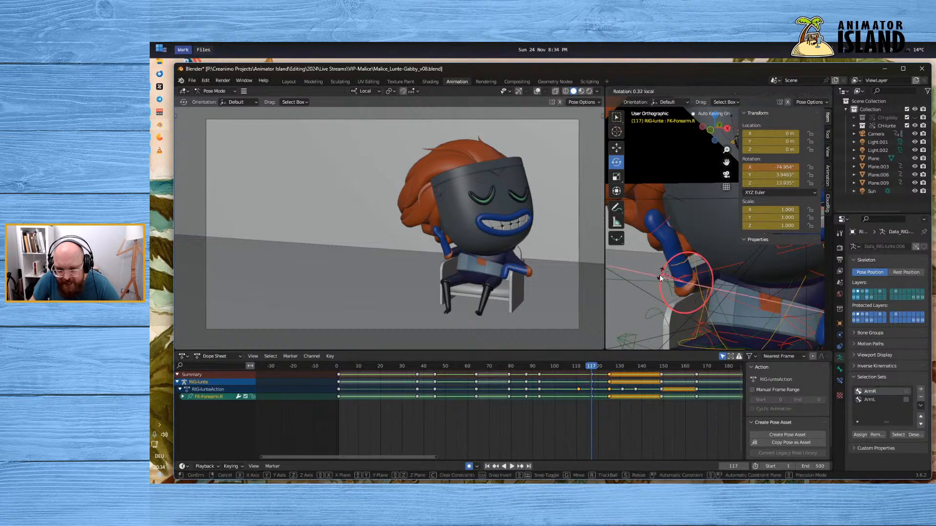
pyautogui.click(657, 287)
# Replay the turn twice from about frame 110 to check the forearm's motion, and return to frame 110
pyautogui.click(575, 375)
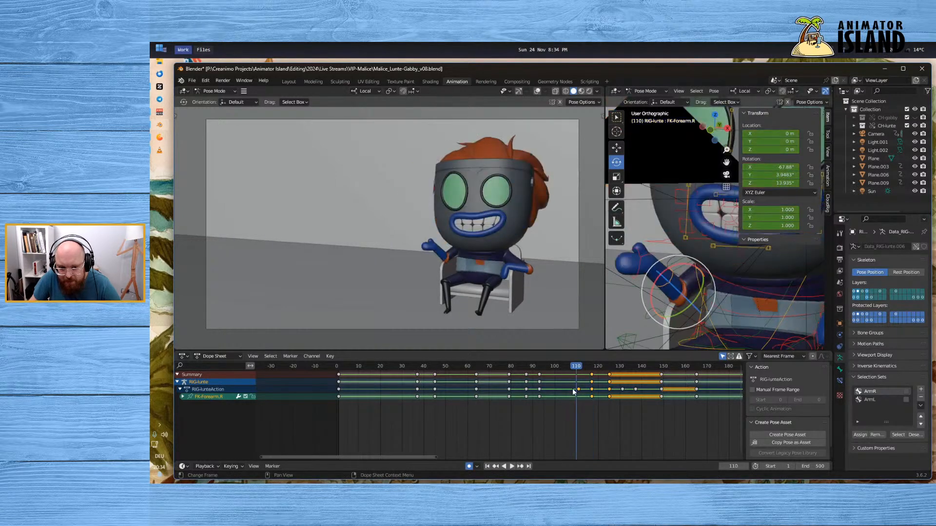
pyautogui.click(513, 467)
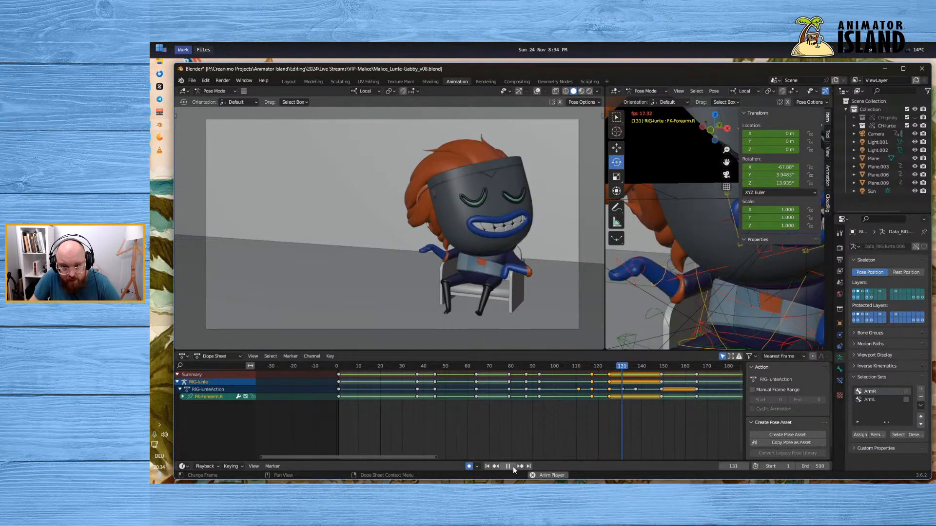
pyautogui.click(508, 466)
pyautogui.click(578, 366)
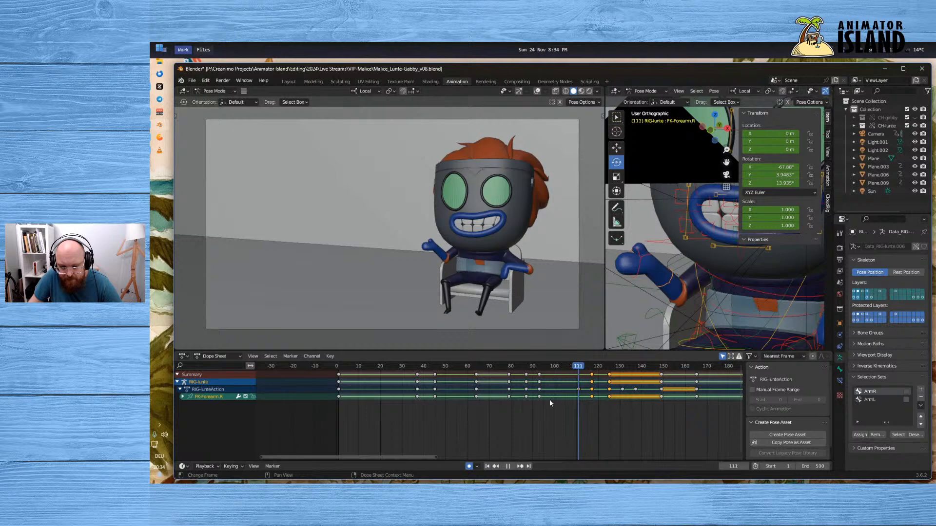
pyautogui.click(508, 466)
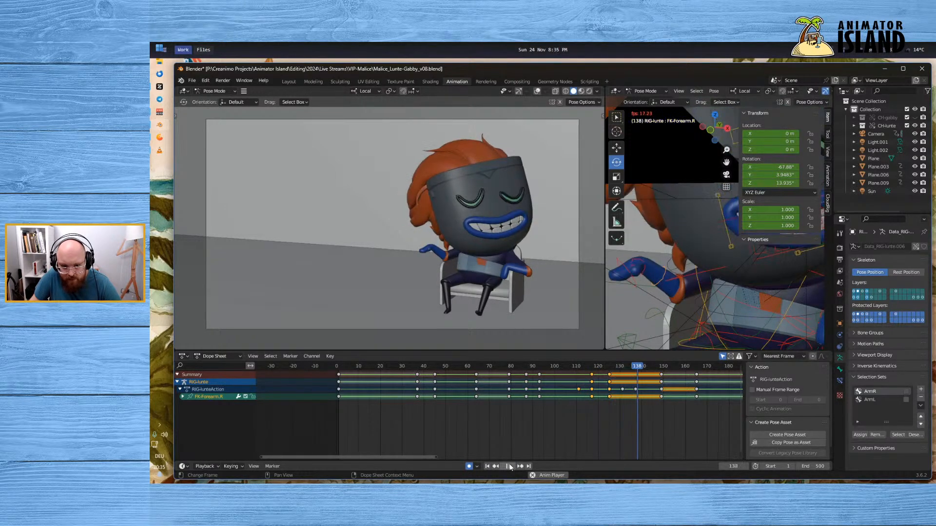
pyautogui.click(509, 467)
pyautogui.click(577, 366)
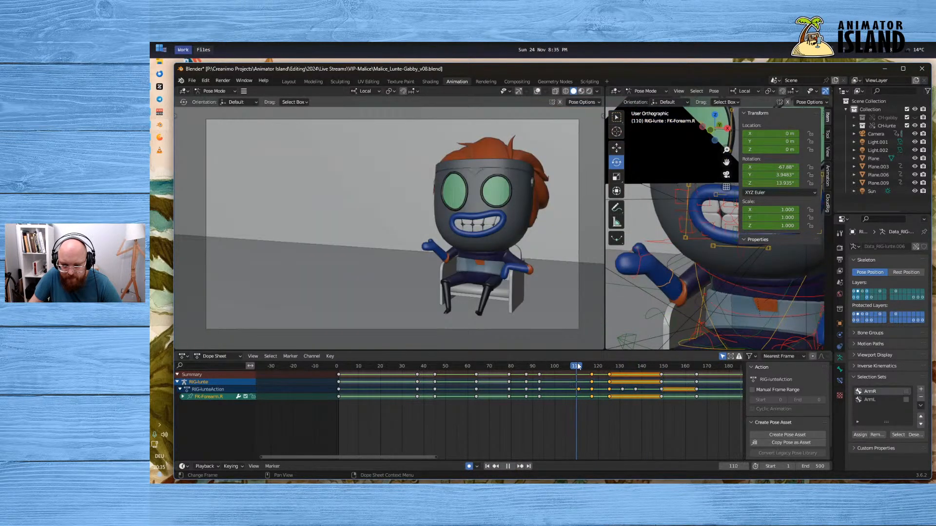
# Select all right arm bones with the ArmR selection set and move their keys at frame 125 to frame 121
pyautogui.moveTo(577, 366); pyautogui.dragTo(602, 365)
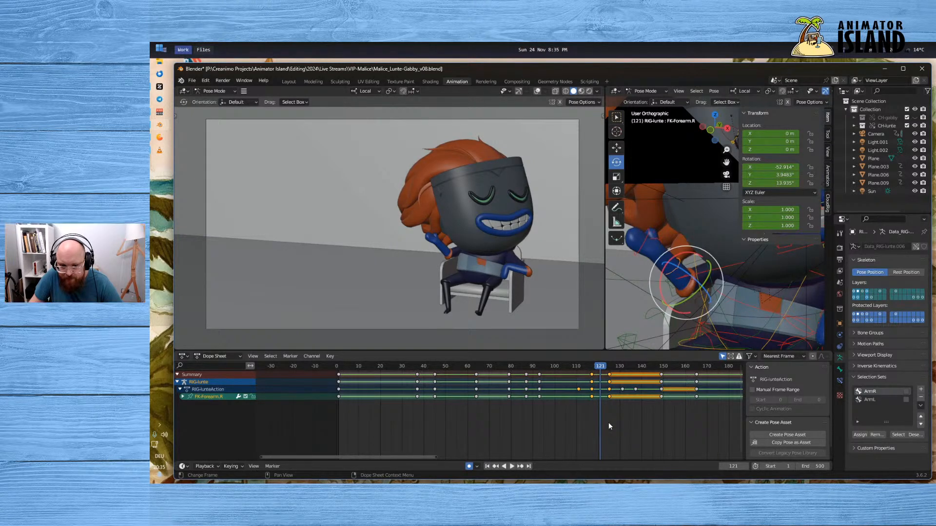
pyautogui.moveTo(609, 374); pyautogui.dragTo(601, 376)
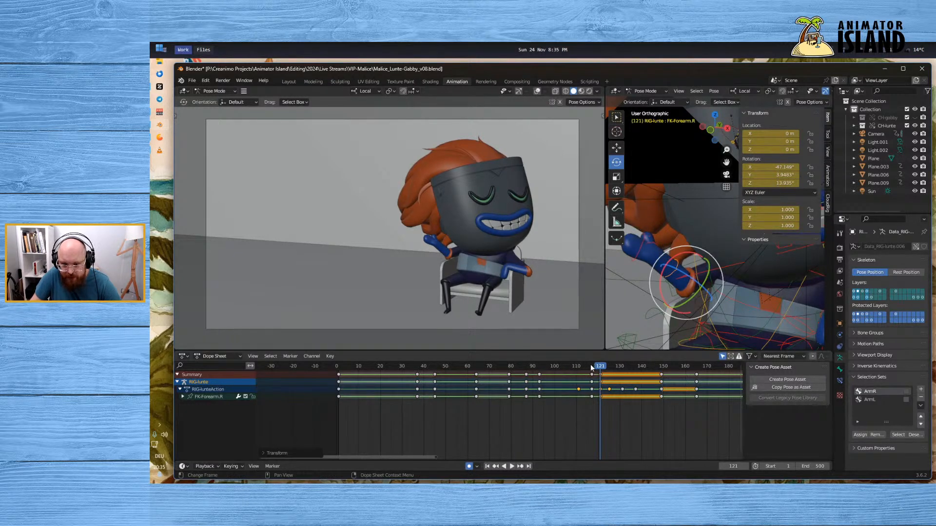
pyautogui.hotkey('ctrl', 'z')
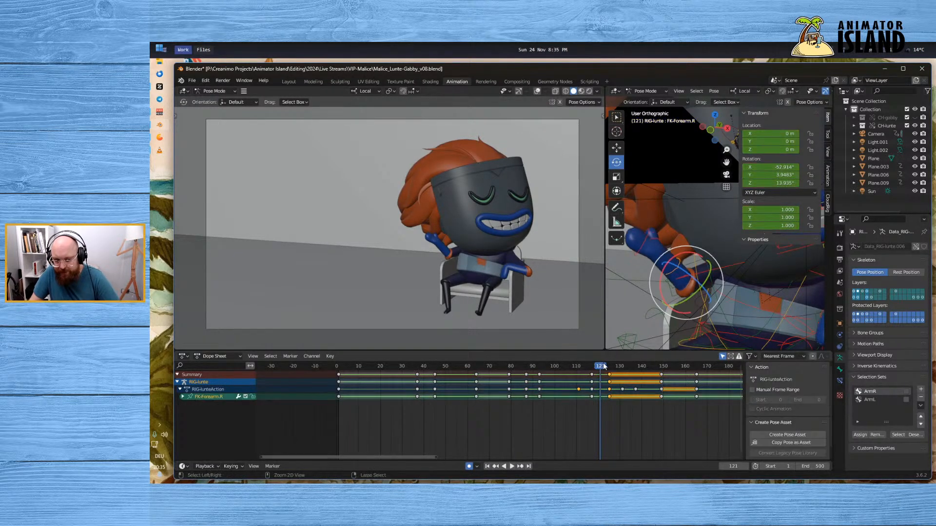
pyautogui.click(898, 435)
pyautogui.moveTo(610, 375); pyautogui.dragTo(600, 375)
# Replay the turn from about frames 106 and 110 to check the right arm's tightened timing
pyautogui.click(568, 368)
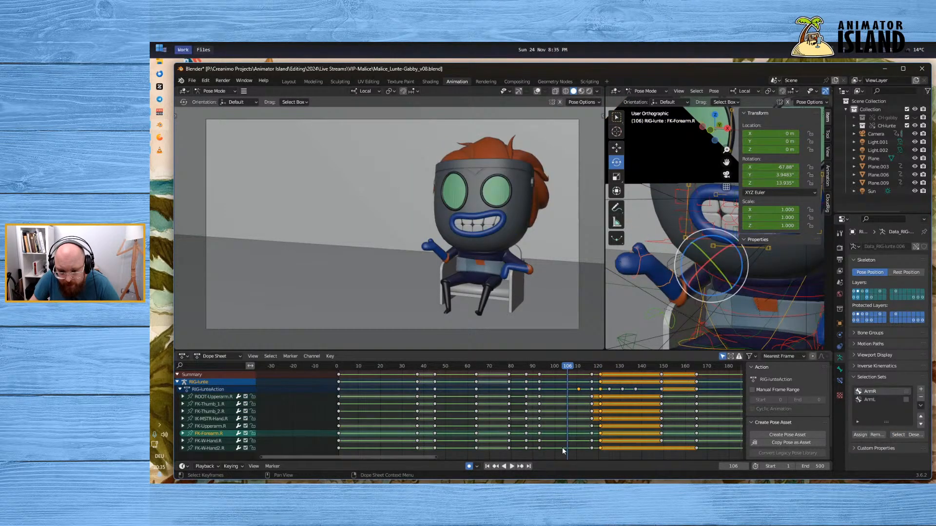
pyautogui.click(511, 466)
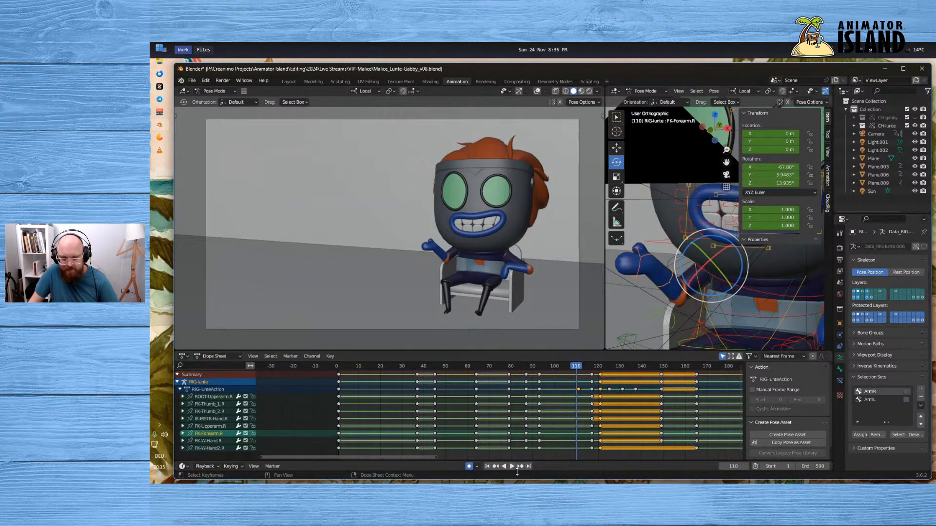
pyautogui.click(511, 466)
pyautogui.click(512, 466)
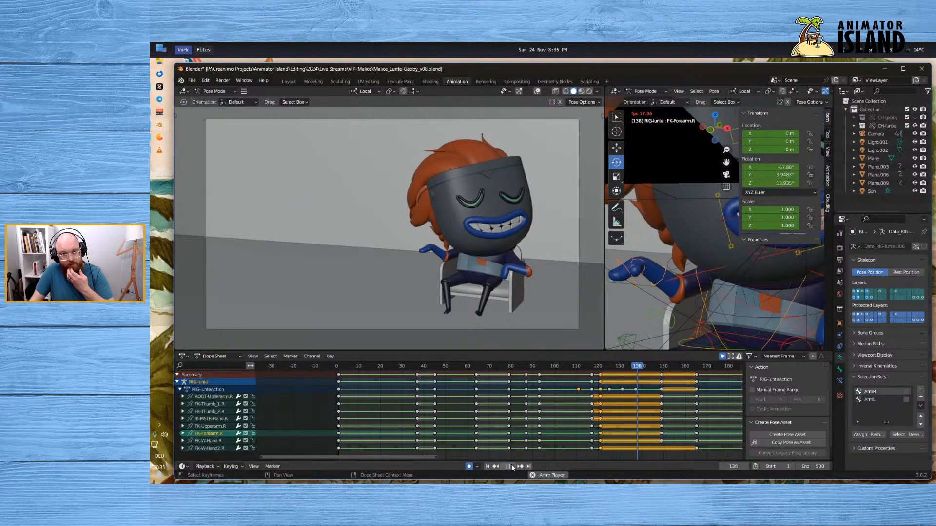
# Rotate the right hand bone by about -50° around its local Y axis at frame 117
pyautogui.click(592, 366)
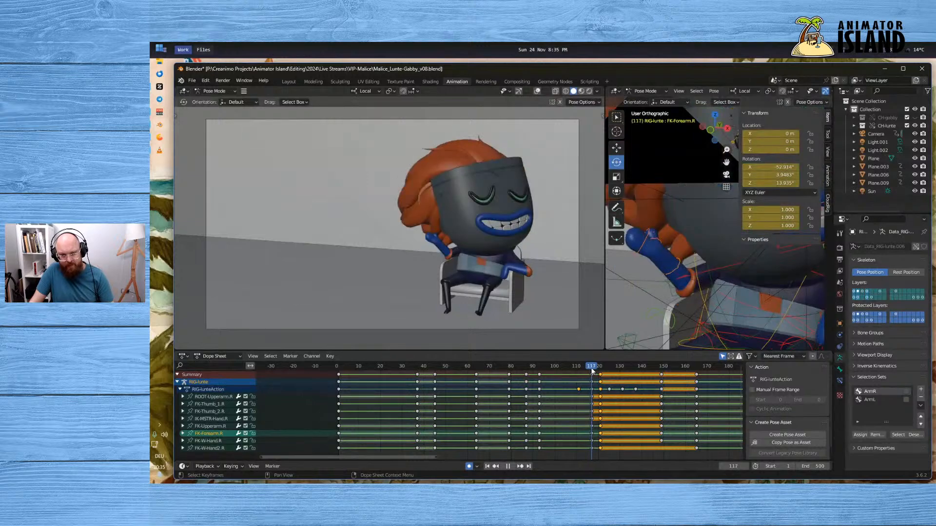
pyautogui.click(636, 270)
pyautogui.click(642, 244)
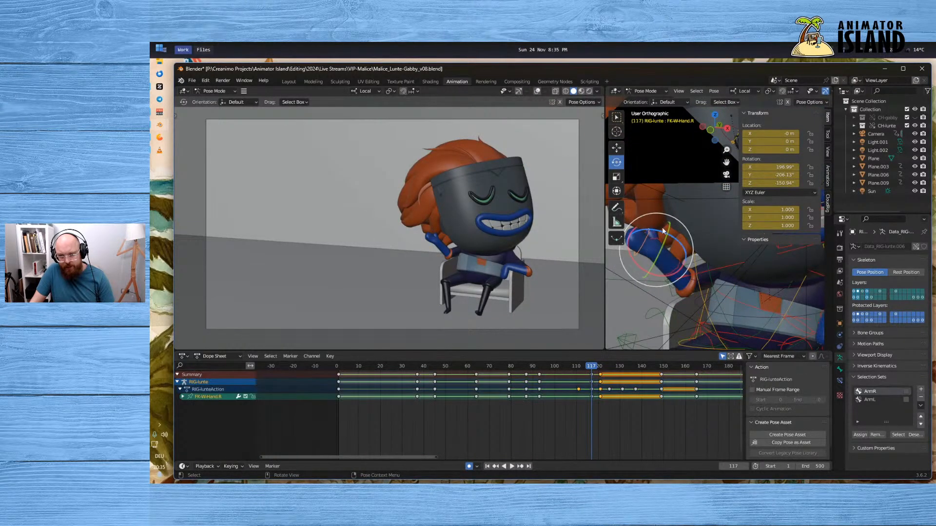
pyautogui.moveTo(670, 221); pyautogui.dragTo(654, 275)
pyautogui.hotkey('ctrl', 'z')
pyautogui.moveTo(703, 256); pyautogui.dragTo(745, 274, button='middle')
pyautogui.press('r')
pyautogui.press('y')
pyautogui.press('y')
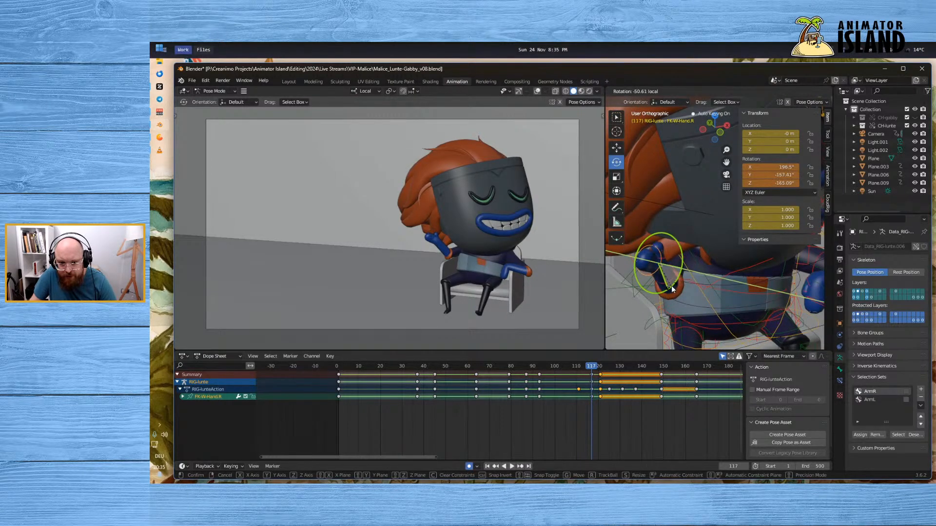
pyautogui.moveTo(670, 287); pyautogui.dragTo(670, 289)
# Replay the turn twice from about frame 109 to check the right hand's motion
pyautogui.click(574, 367)
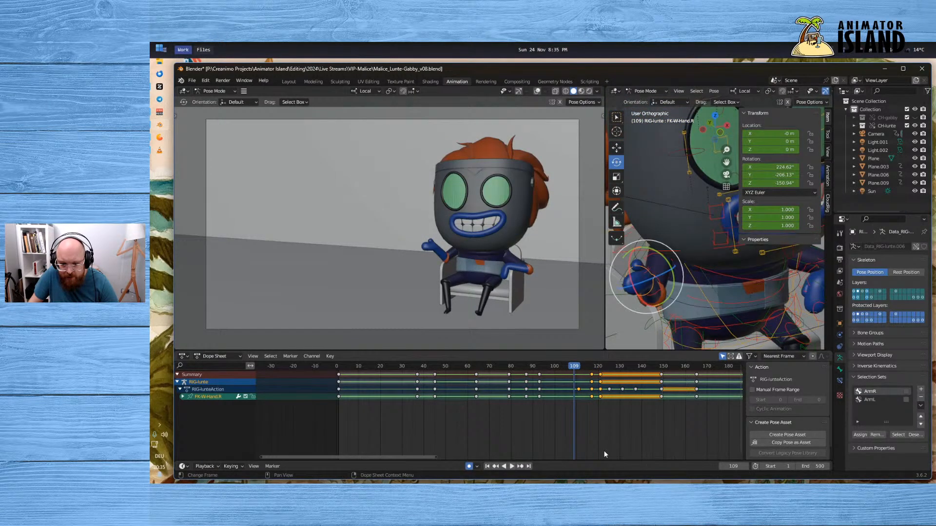
pyautogui.click(512, 466)
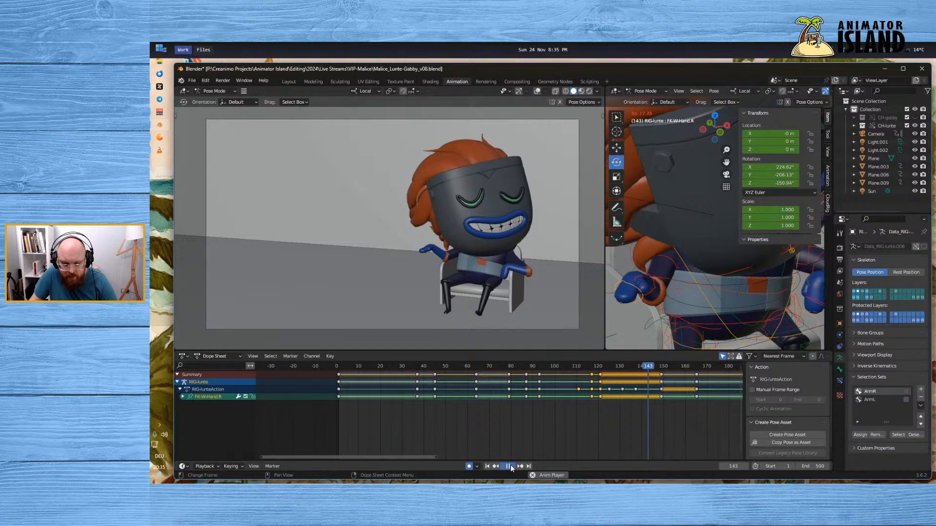
pyautogui.click(511, 466)
pyautogui.click(571, 375)
pyautogui.click(512, 466)
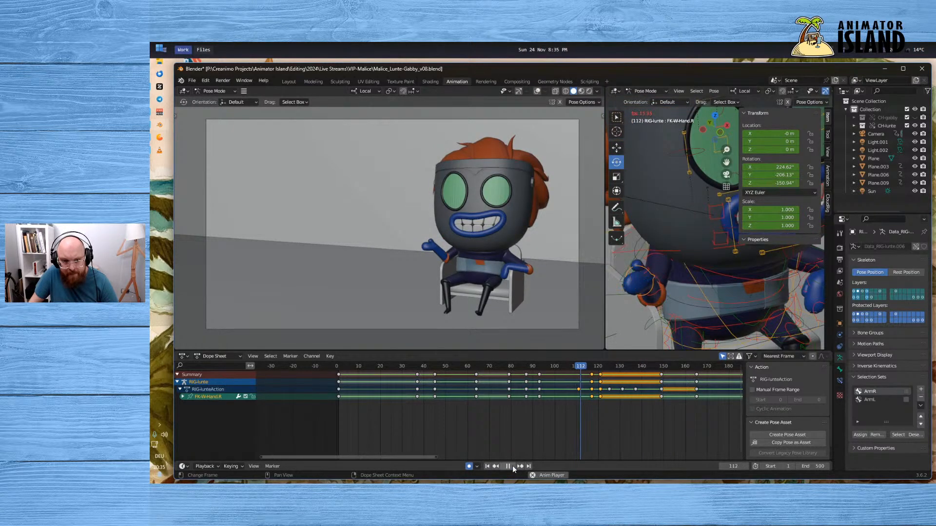
pyautogui.click(507, 467)
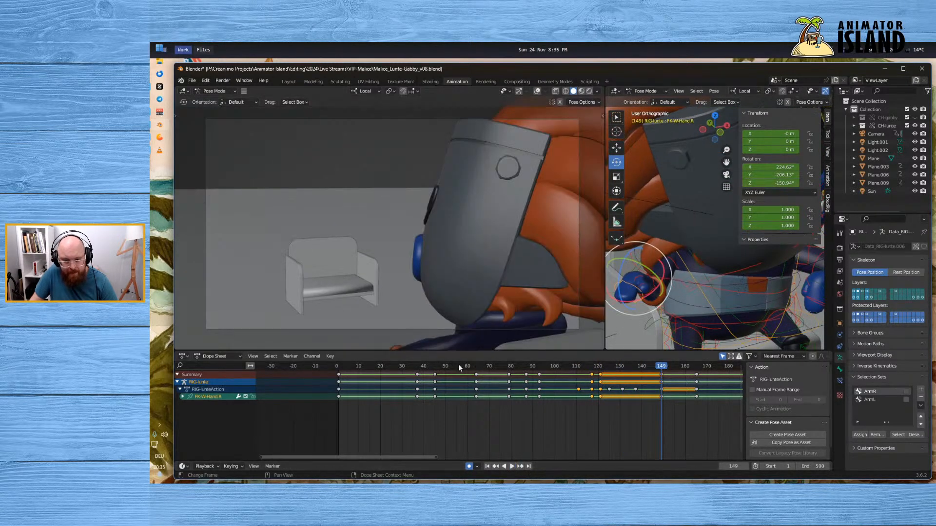
# Replay both turns from about frame 55, then play the whole shot from frame 1 up to about frame 152
pyautogui.click(458, 365)
pyautogui.click(510, 466)
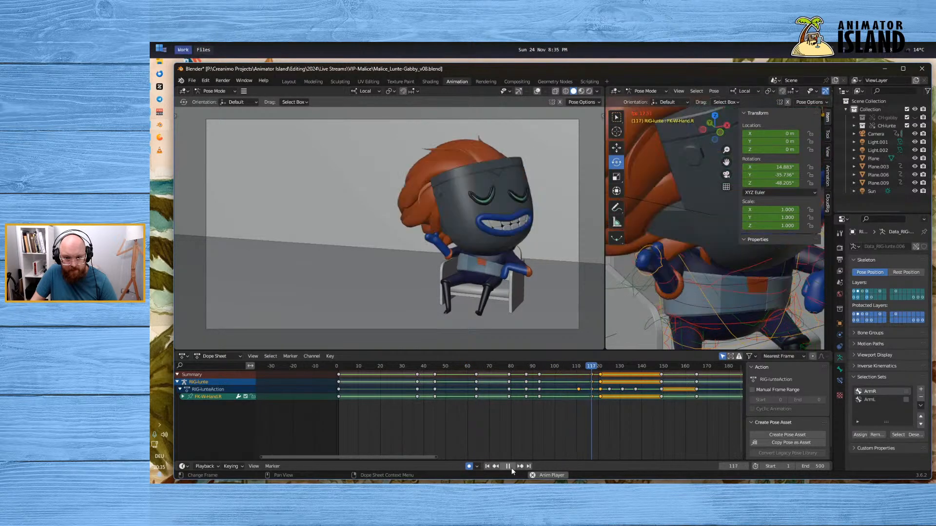
pyautogui.click(510, 468)
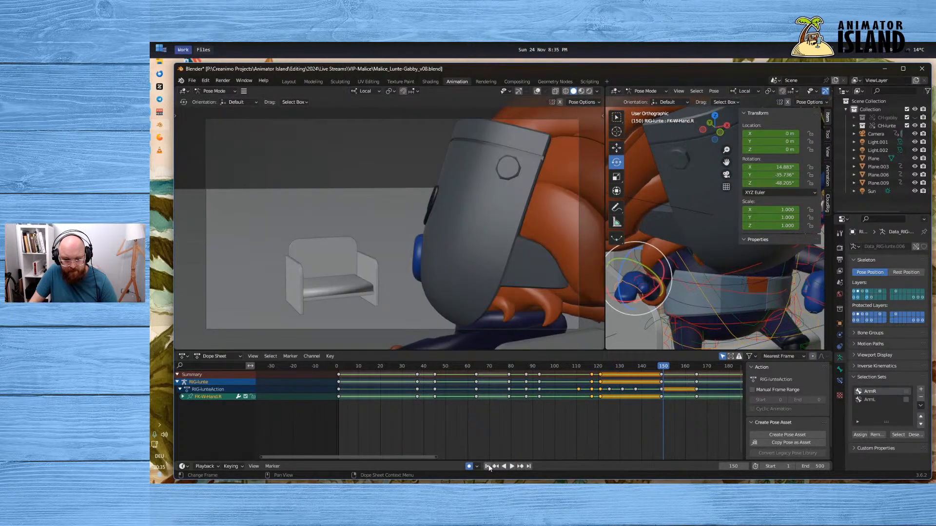
pyautogui.click(487, 466)
pyautogui.click(514, 466)
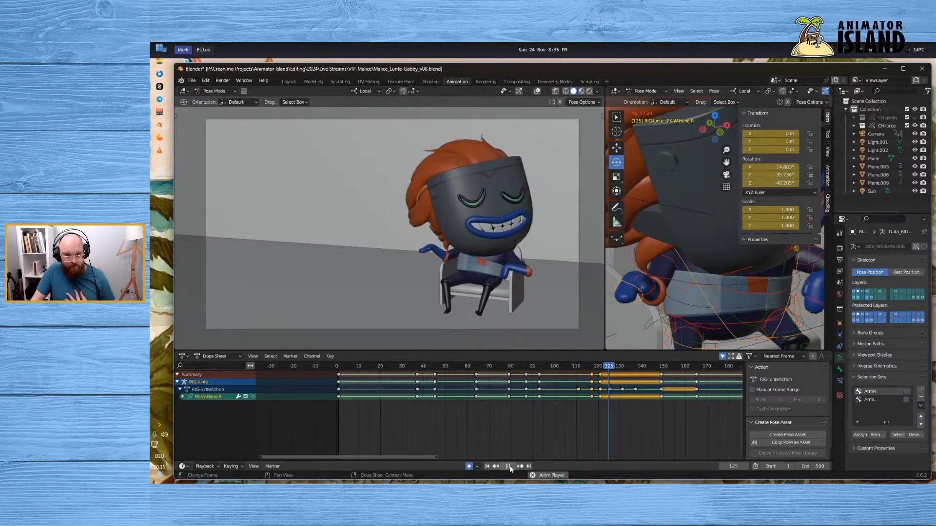
pyautogui.click(508, 466)
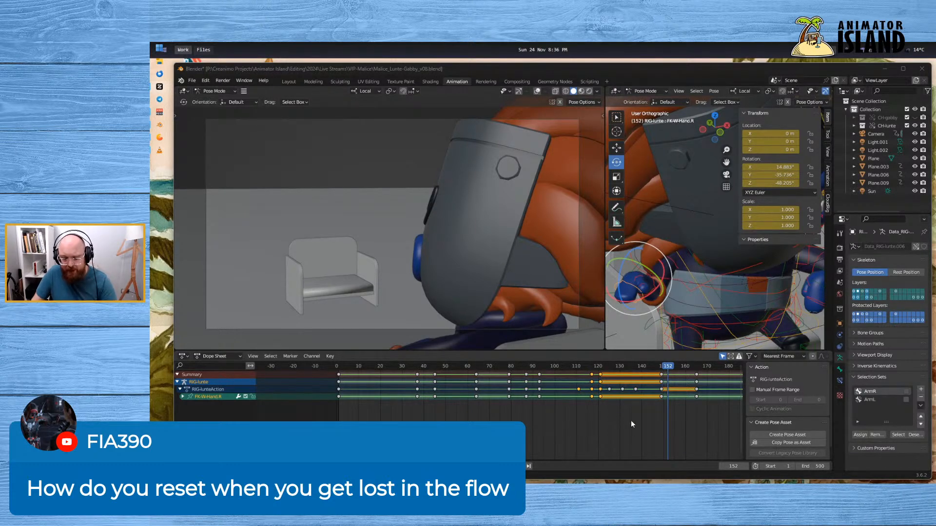
# View the camera cut at frame 149 and replay the second turn from about frame 107 through the following shot
pyautogui.moveTo(616, 423); pyautogui.dragTo(443, 415, button='middle')
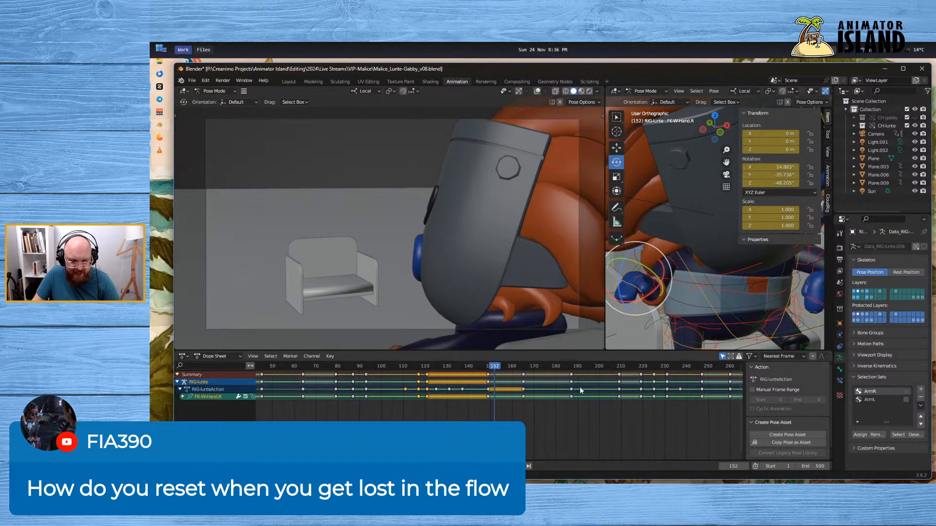
pyautogui.click(487, 365)
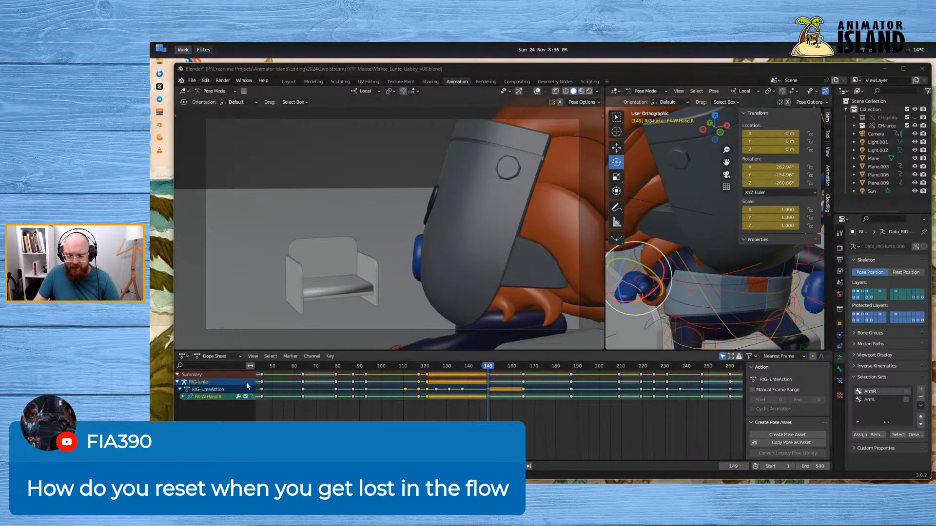
pyautogui.click(397, 367)
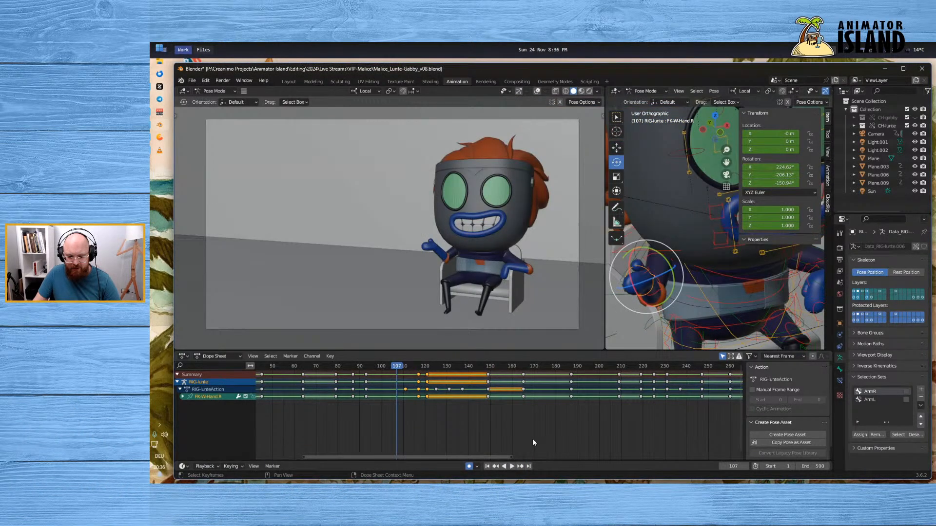
pyautogui.click(510, 466)
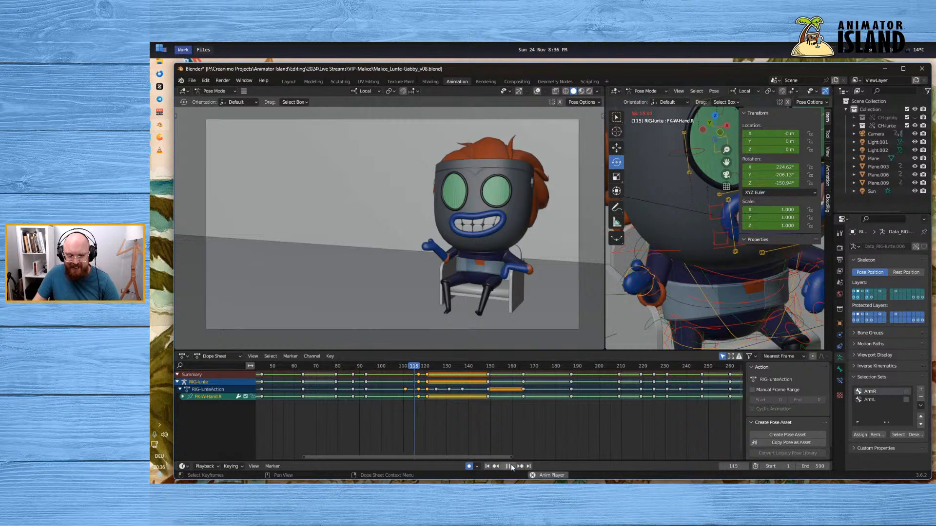
pyautogui.press('Escape')
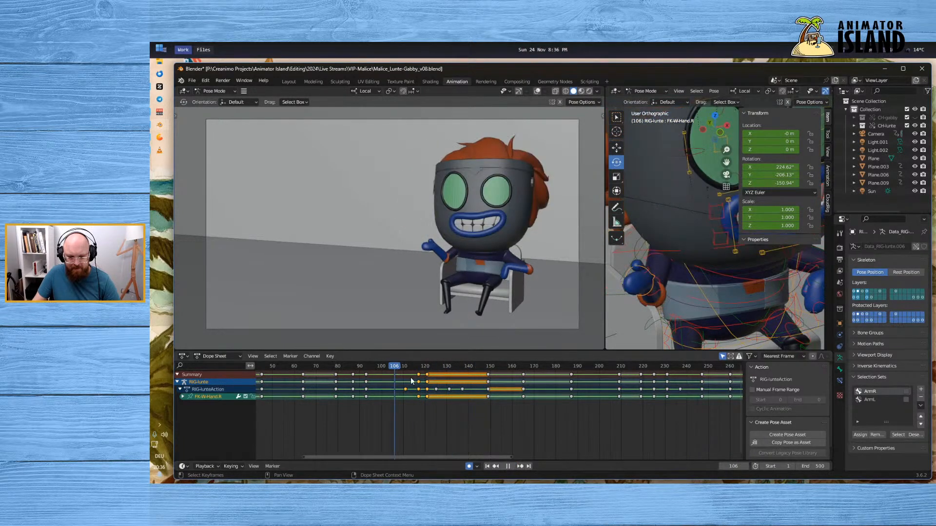
pyautogui.click(509, 467)
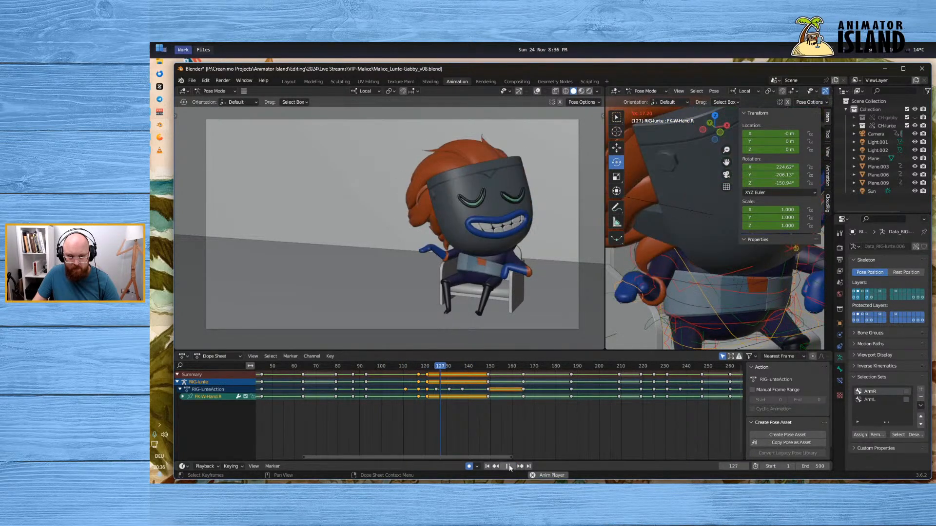
pyautogui.rightClick(510, 467)
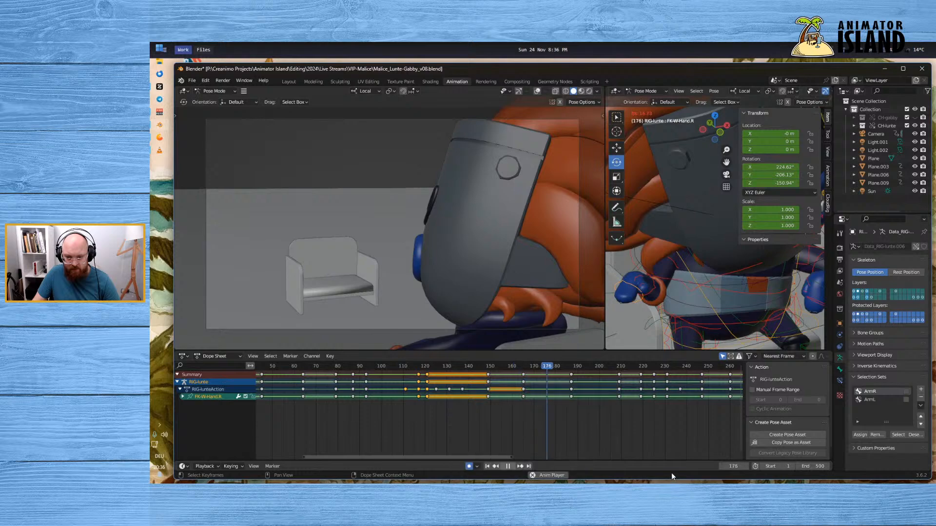
pyautogui.click(509, 466)
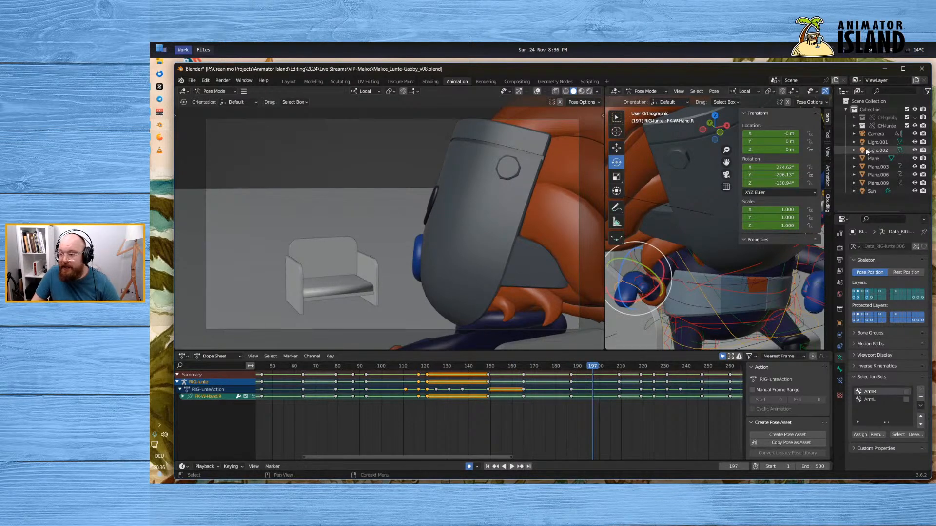
# Enable the CH-gabby collection and replay the second shot from about frame 149
pyautogui.click(906, 118)
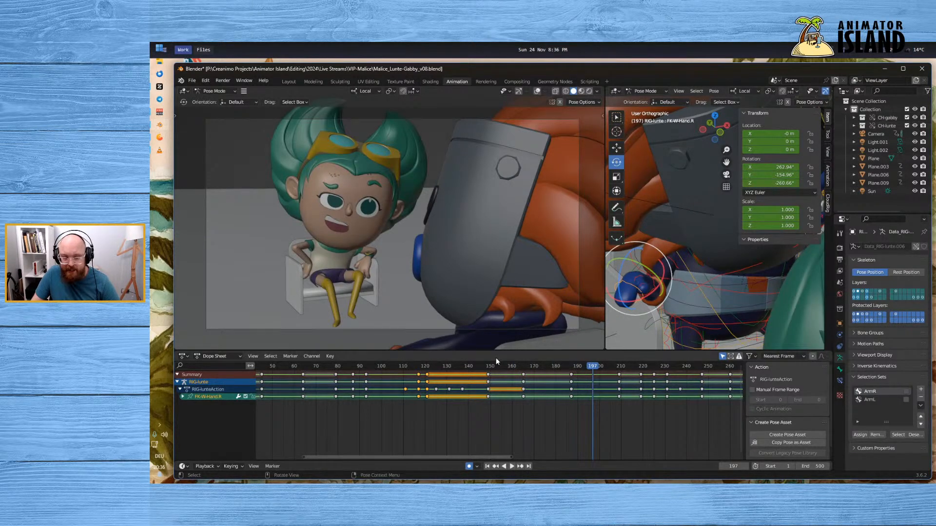
pyautogui.click(482, 367)
pyautogui.click(511, 467)
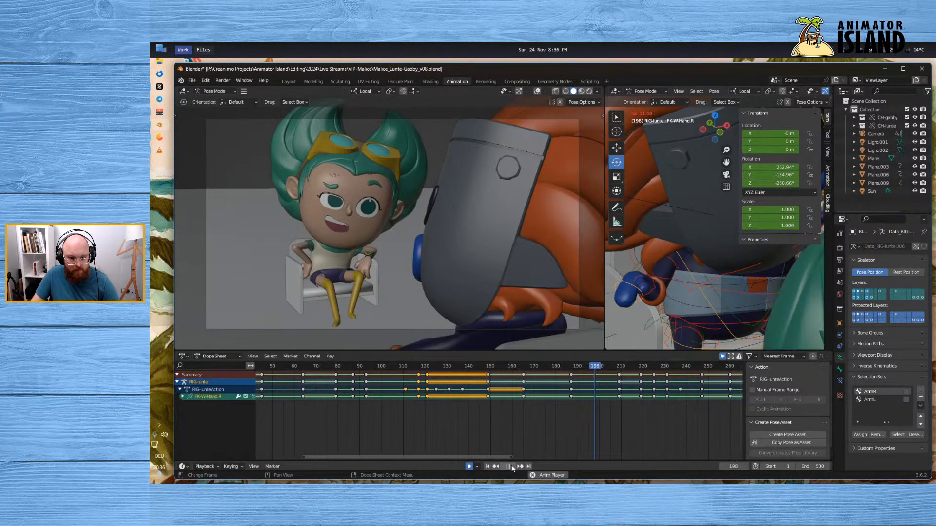
pyautogui.click(510, 466)
pyautogui.click(489, 366)
pyautogui.press('space')
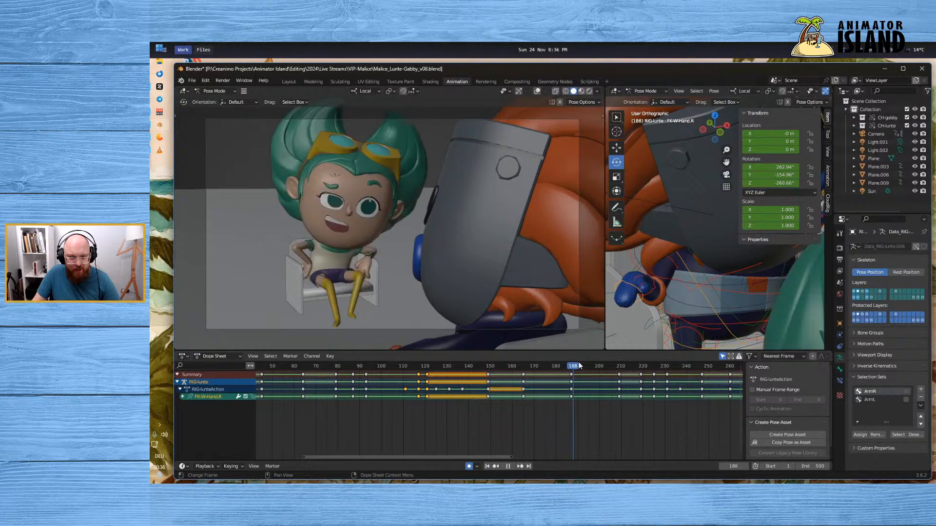
# Scrub the timeline back to frame 181
pyautogui.moveTo(569, 364)
pyautogui.mouseDown()
pyautogui.moveTo(518, 364)
pyautogui.moveTo(578, 365)
pyautogui.moveTo(562, 366)
pyautogui.mouseUp()
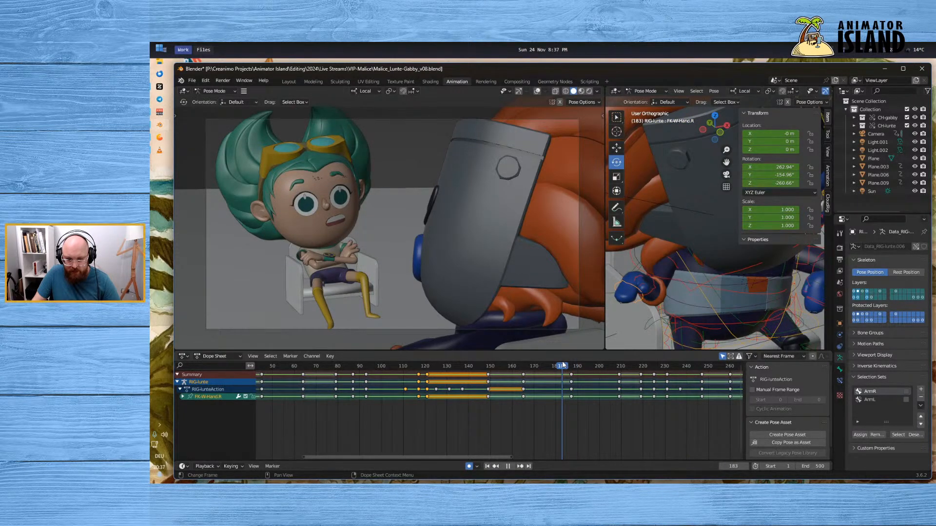
pyautogui.moveTo(563, 365); pyautogui.dragTo(557, 367)
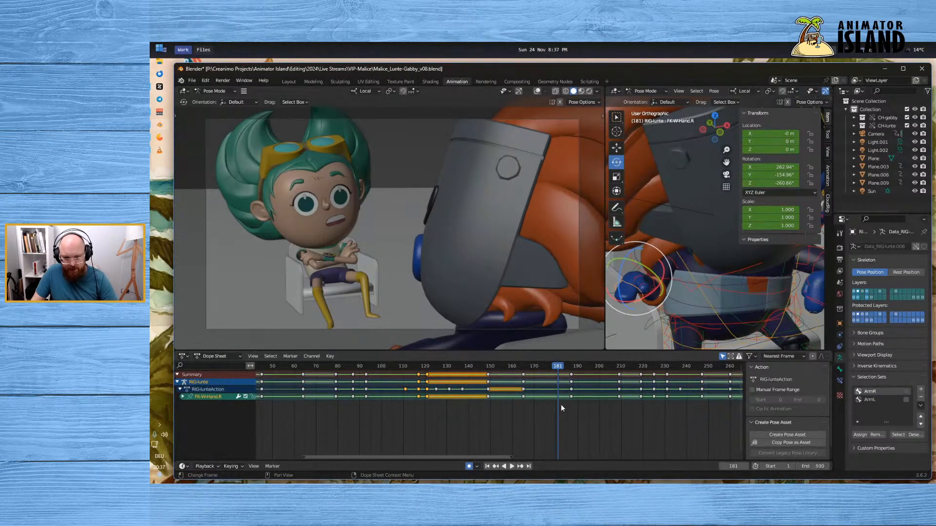
pyautogui.press('i')
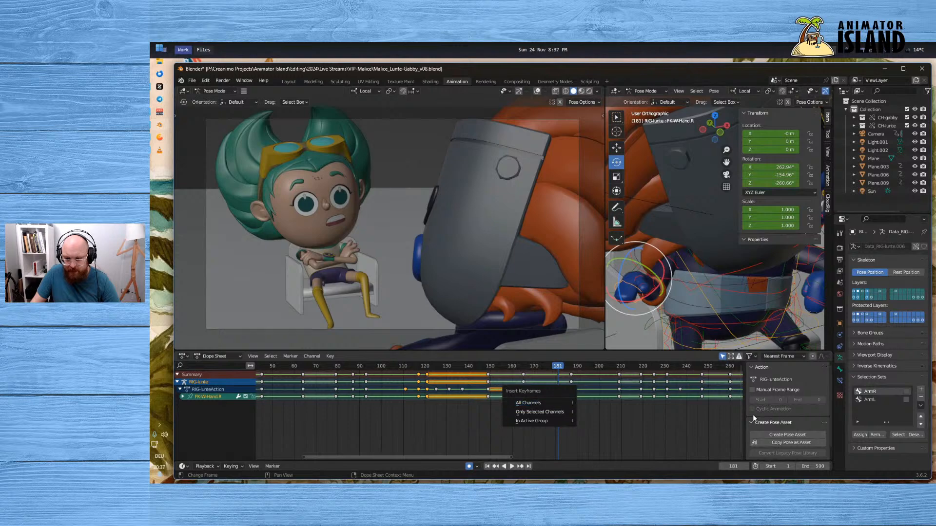
# Leave Pose Mode on the current rigs and put the RIG-gabby armature into Pose Mode
pyautogui.scroll(-4, 706, 281)
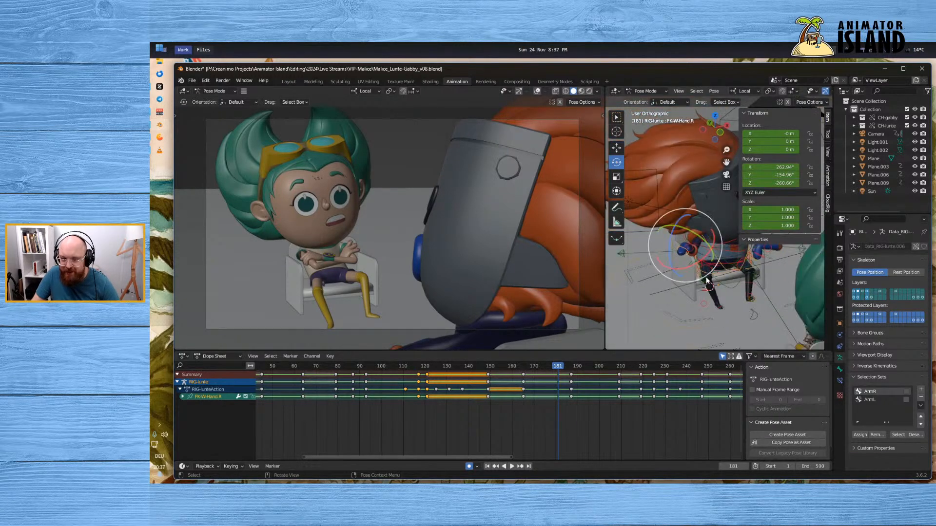
pyautogui.moveTo(706, 280)
pyautogui.mouseDown(button='middle')
pyautogui.moveTo(730, 281)
pyautogui.moveTo(619, 275)
pyautogui.moveTo(635, 260)
pyautogui.moveTo(713, 267)
pyautogui.mouseUp(button='middle')
pyautogui.scroll(-3, 730, 281)
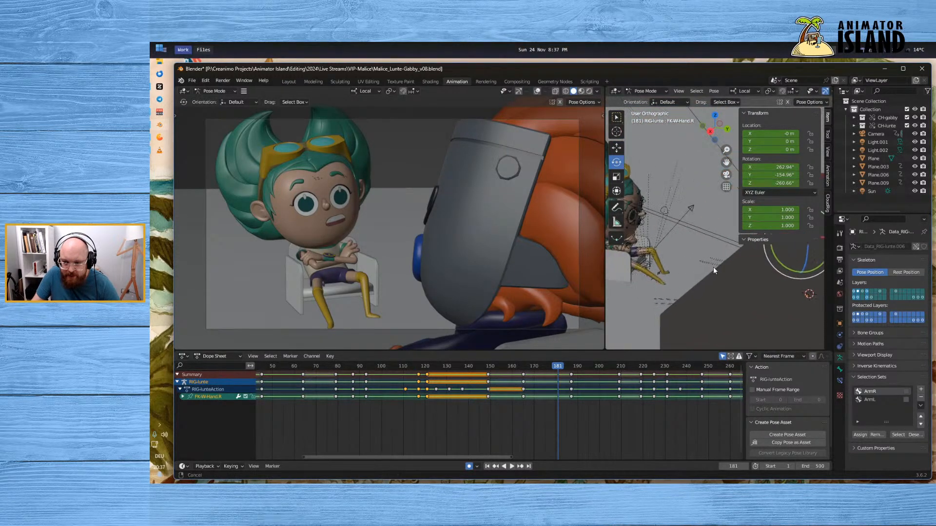
pyautogui.press('Tab')
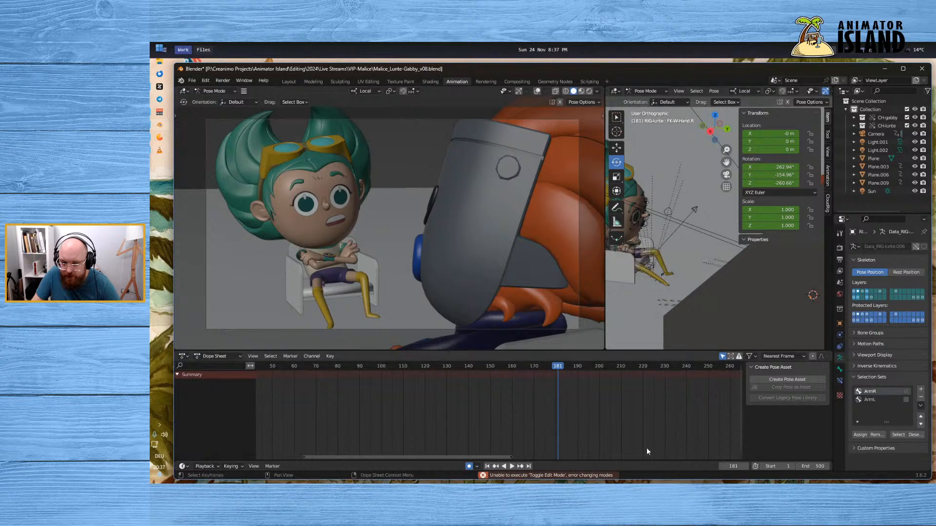
pyautogui.click(648, 90)
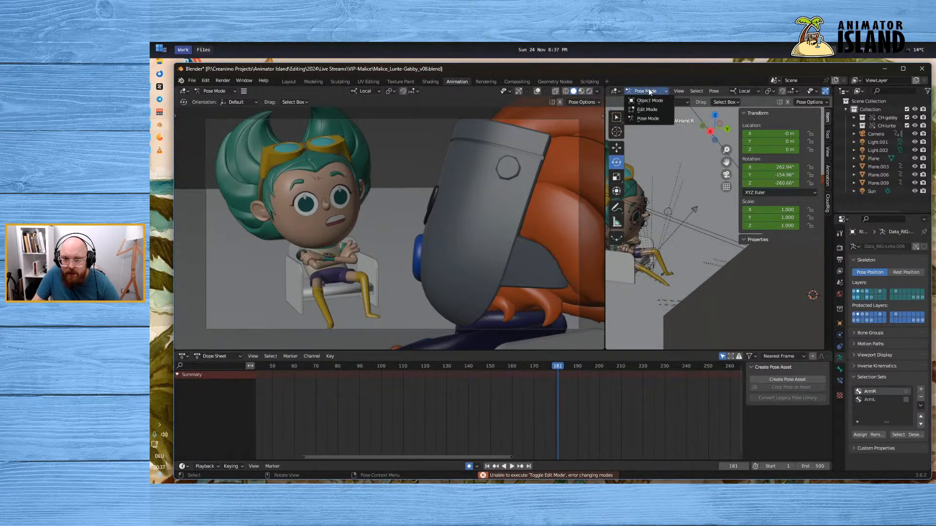
pyautogui.click(651, 101)
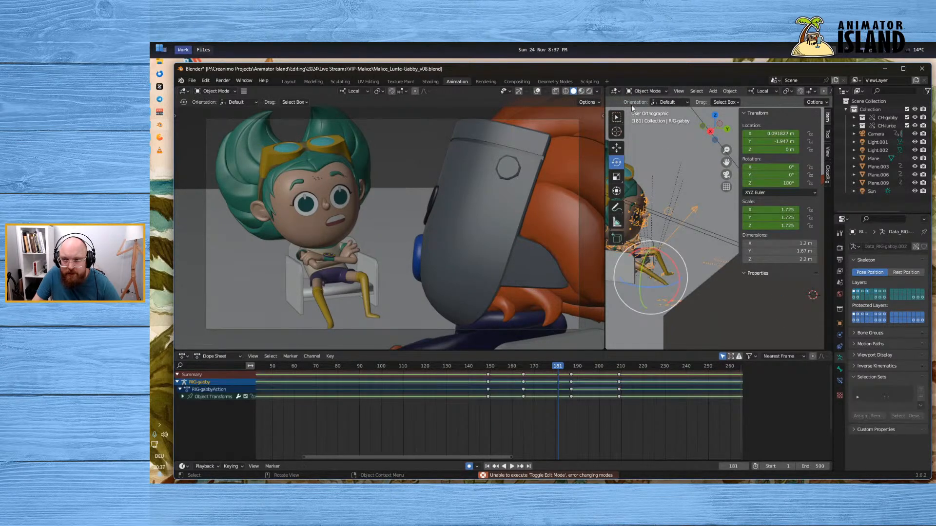
pyautogui.click(653, 93)
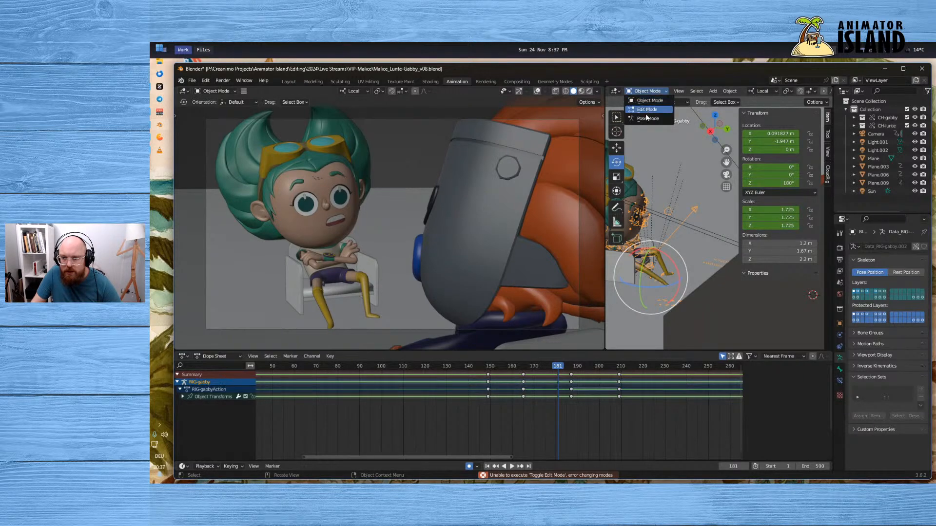
pyautogui.click(647, 119)
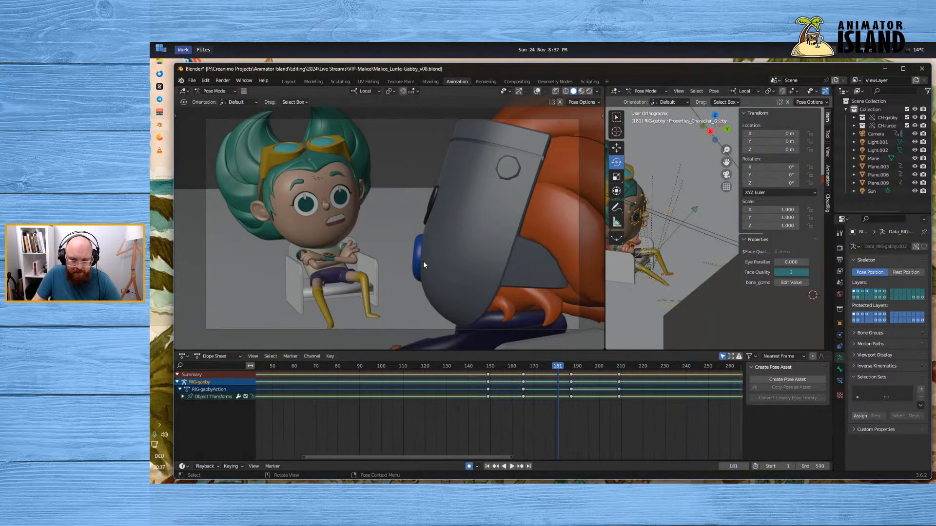
# Widen the second 3D viewport beside the camera view and select Gabby's FK-Head control
pyautogui.scroll(-3, 423, 262)
pyautogui.moveTo(423, 262); pyautogui.dragTo(378, 248, button='middle')
pyautogui.press('KP_0')
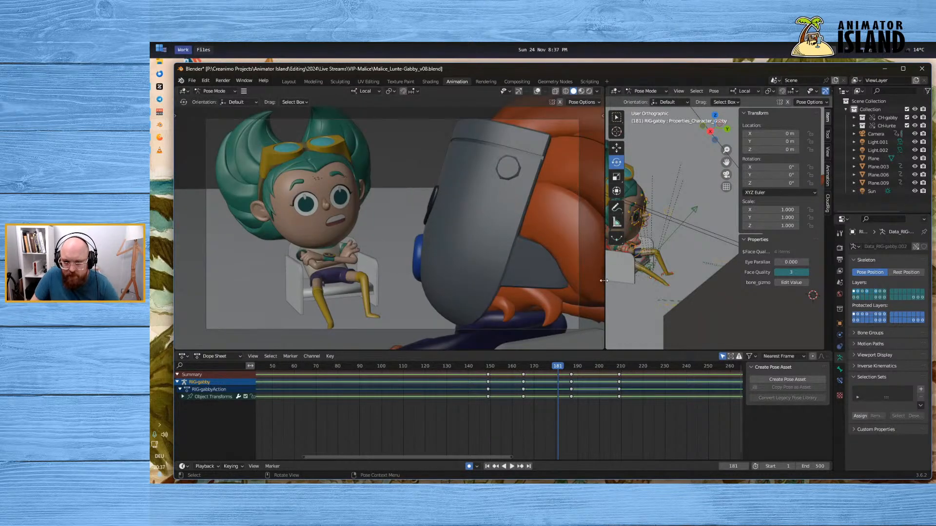
pyautogui.moveTo(604, 263); pyautogui.dragTo(526, 263)
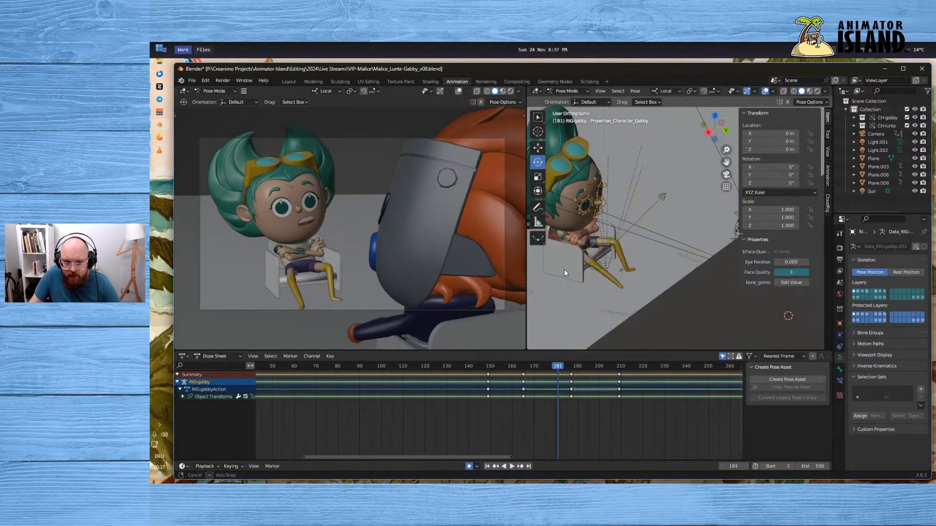
pyautogui.click(580, 229)
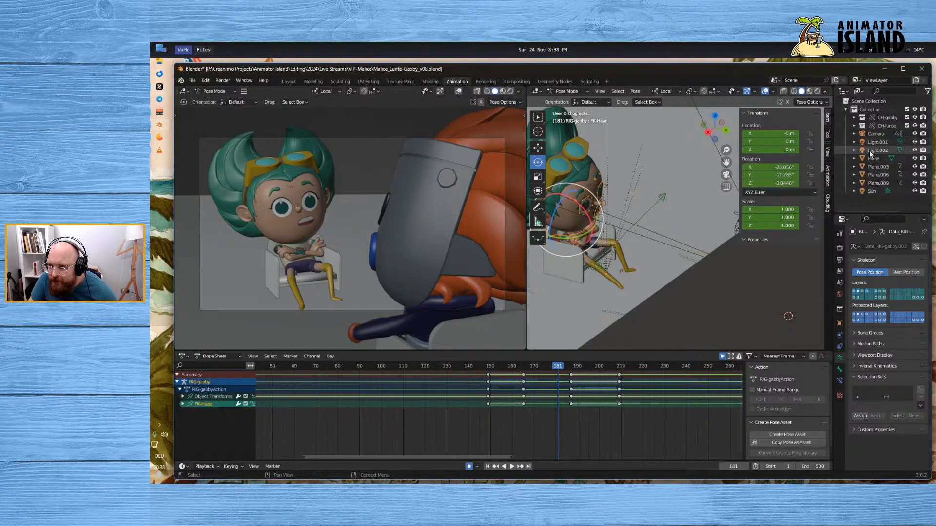
# Hide the Plane.006 object and the CH-lunte collection in the viewports
pyautogui.click(914, 158)
pyautogui.click(914, 158)
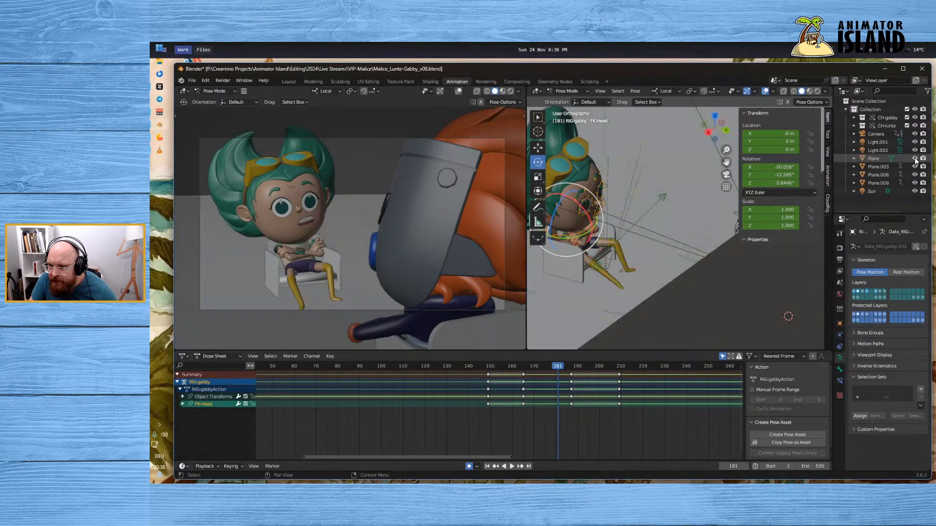
pyautogui.click(915, 174)
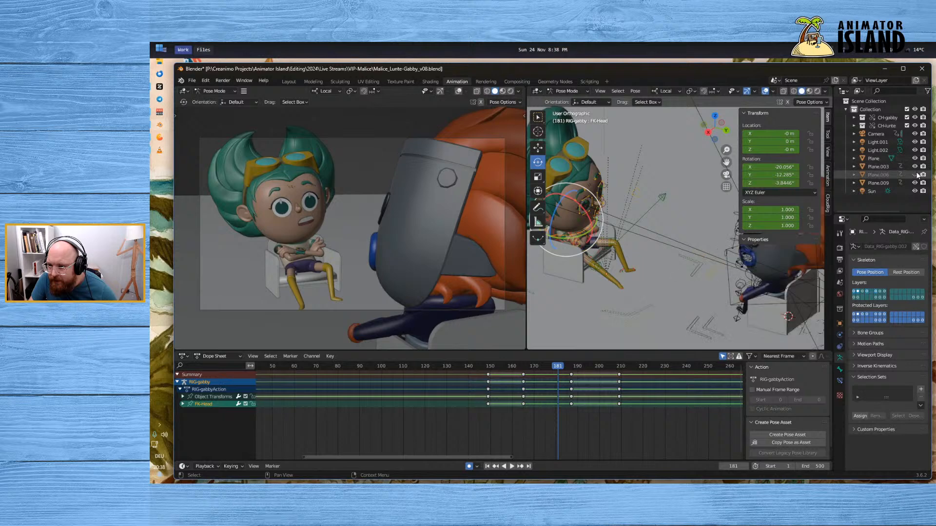
pyautogui.click(914, 125)
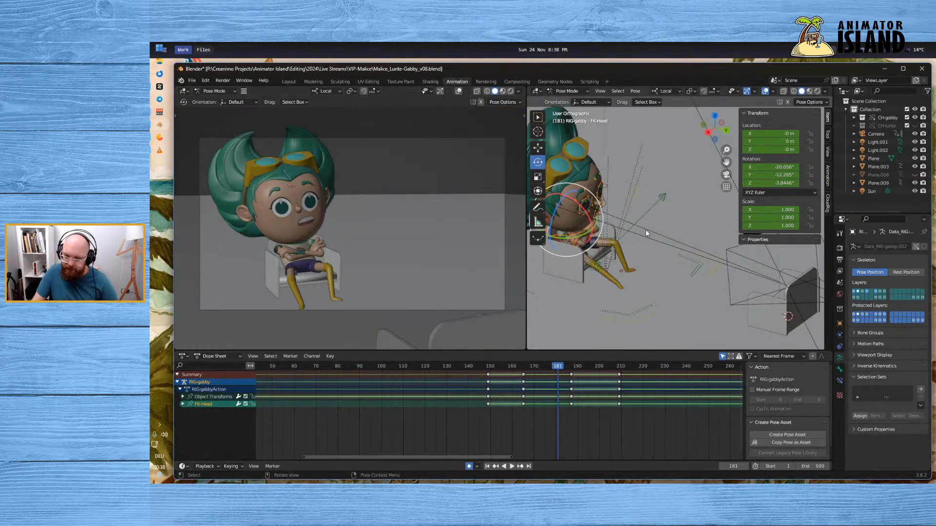
# Rotate Gabby's FK-Spine1 control at frame 181 to about -11.9°, -3.7°, -17.2° on X, Y and Z
pyautogui.press('KP_Decimal')
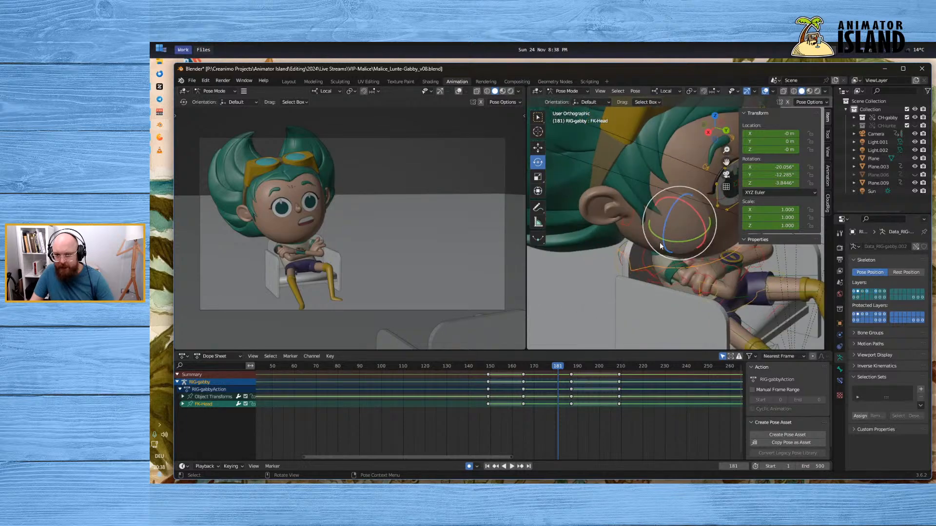
pyautogui.moveTo(639, 230); pyautogui.dragTo(672, 270, button='middle')
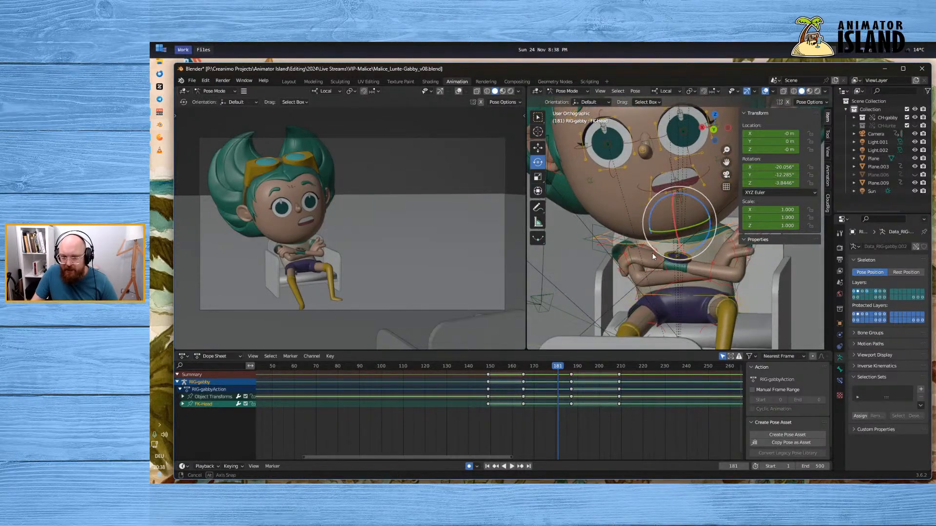
pyautogui.click(695, 279)
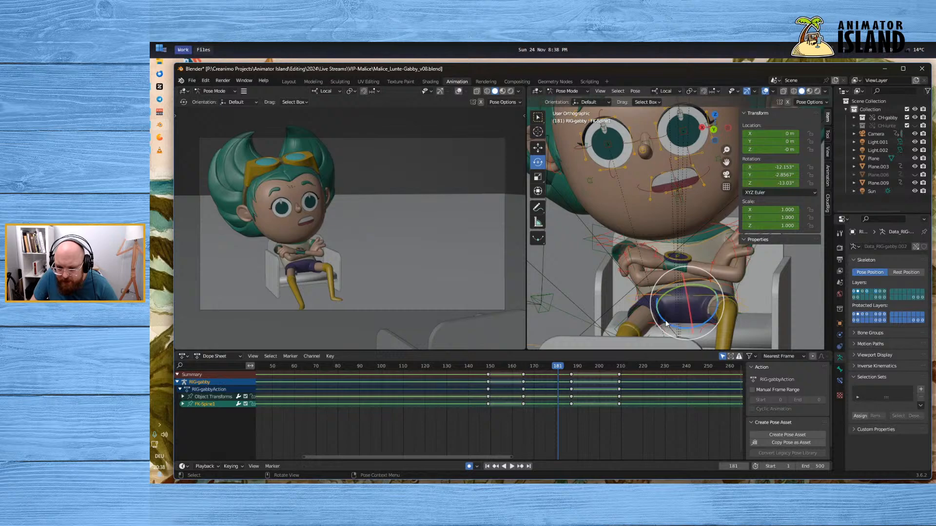
pyautogui.moveTo(668, 325); pyautogui.dragTo(669, 326)
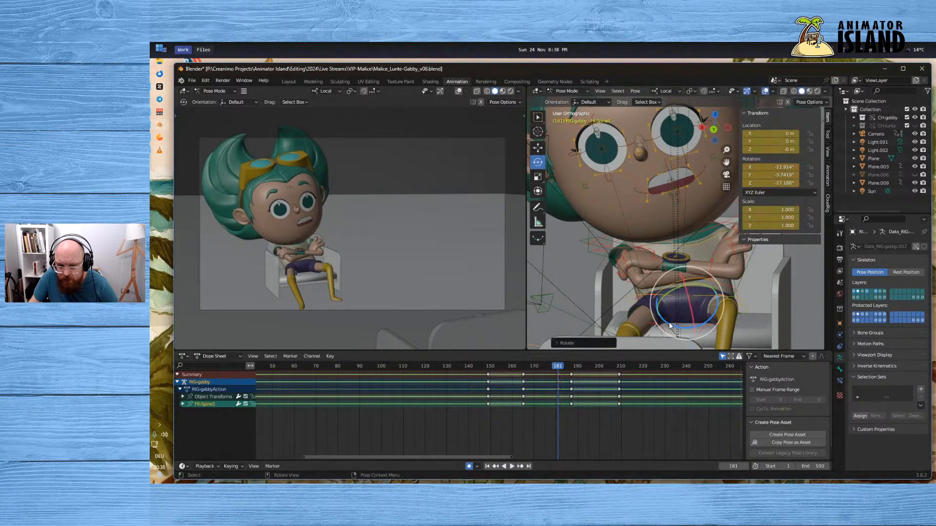
# Scrub back to frame 149 and play Gabby's shot up to about frame 204 to check the new spine pose
pyautogui.press('space')
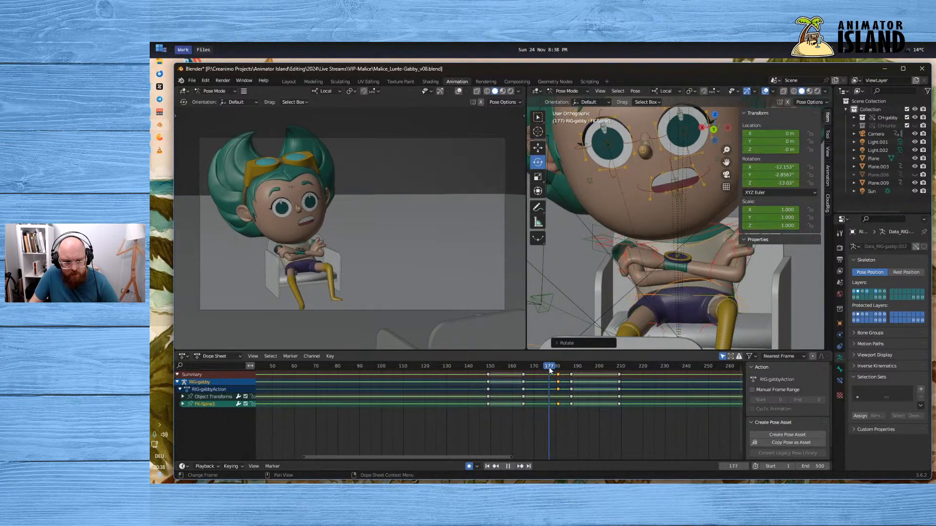
pyautogui.moveTo(579, 370); pyautogui.dragTo(488, 370)
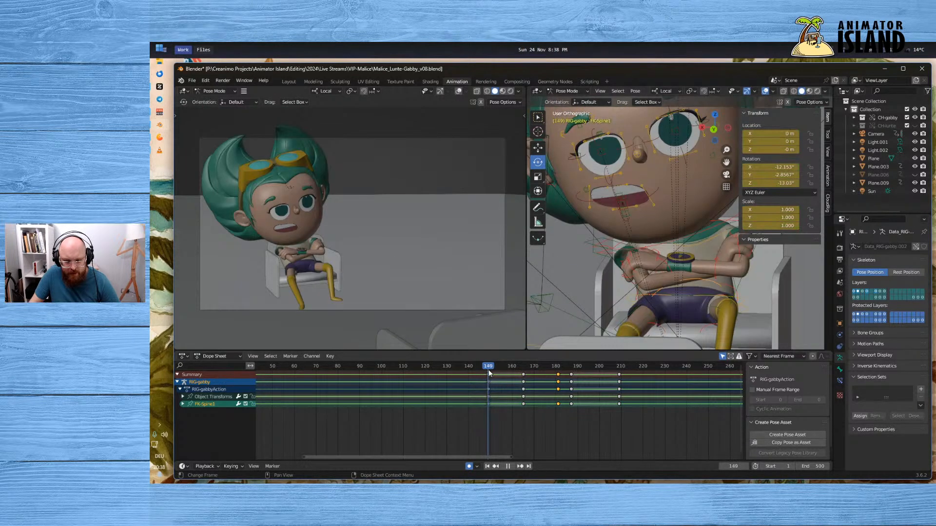
pyautogui.click(512, 466)
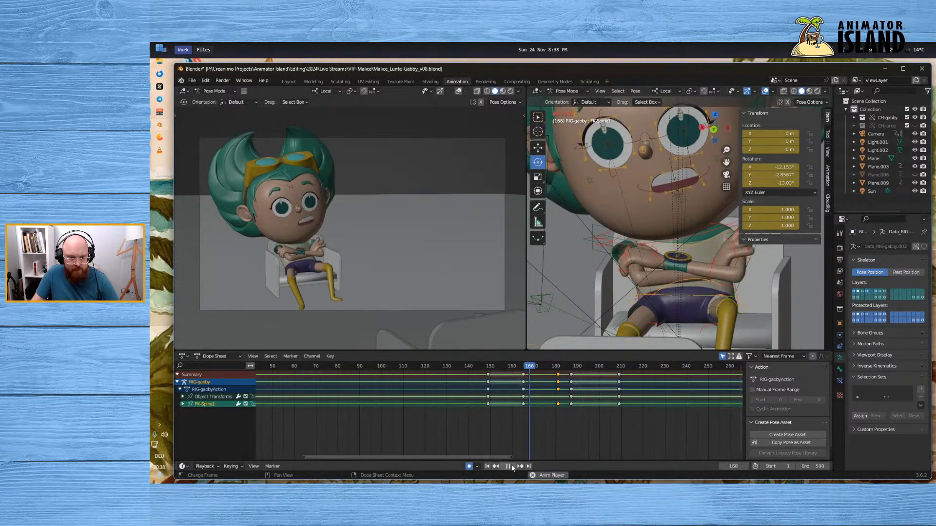
pyautogui.click(508, 466)
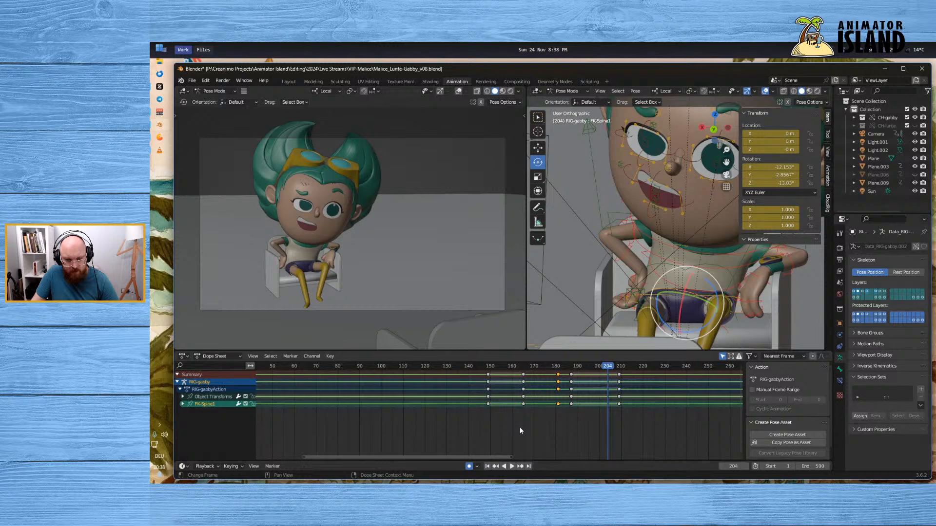
# Refine the FK-Spine1 rotation at frame 181 and replay the movement twice from about frame 175
pyautogui.click(558, 366)
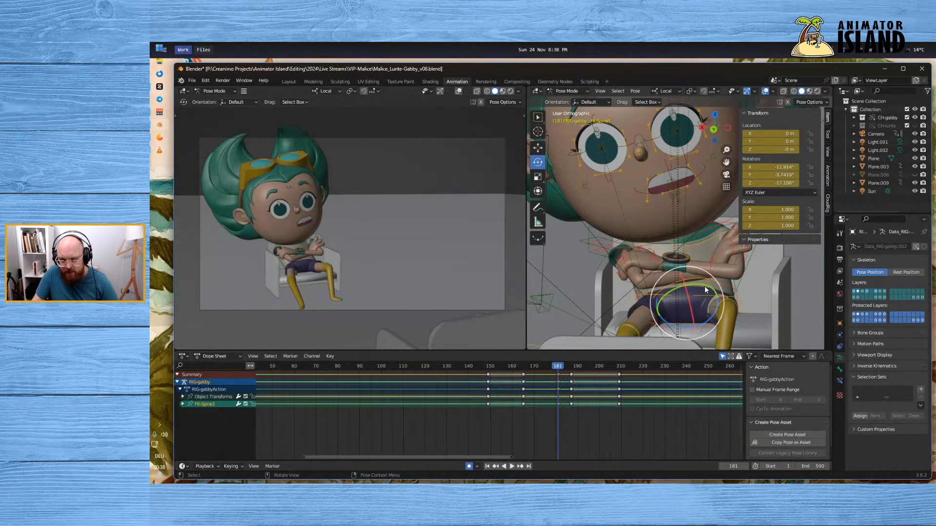
pyautogui.moveTo(708, 288); pyautogui.dragTo(695, 296)
pyautogui.click(545, 366)
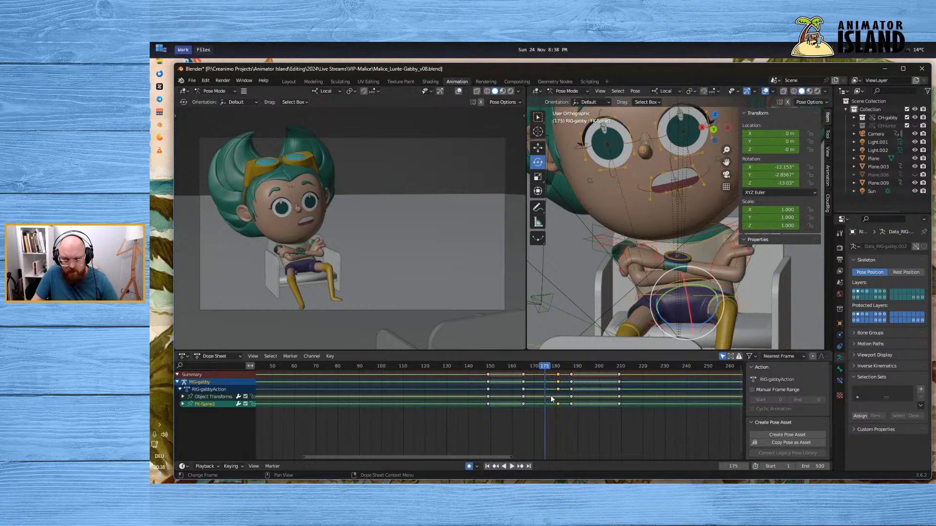
pyautogui.click(513, 466)
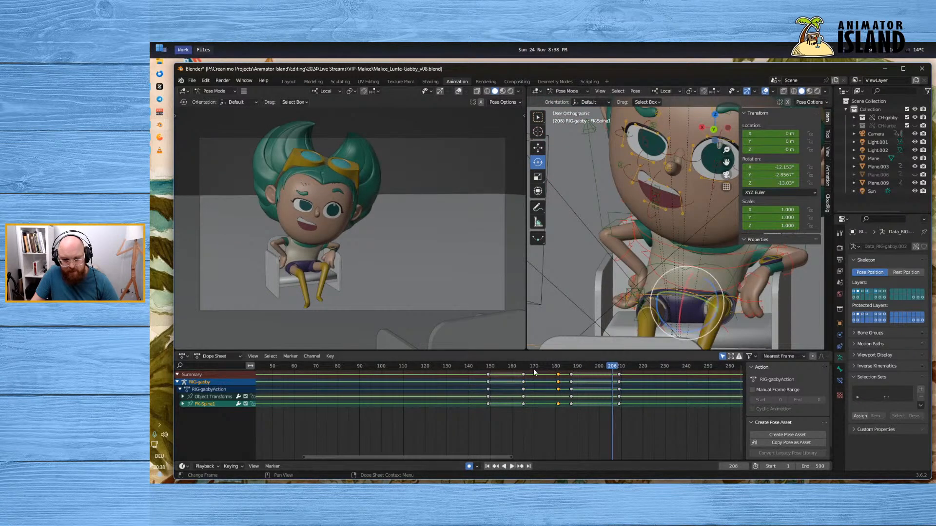
pyautogui.click(546, 366)
pyautogui.click(511, 466)
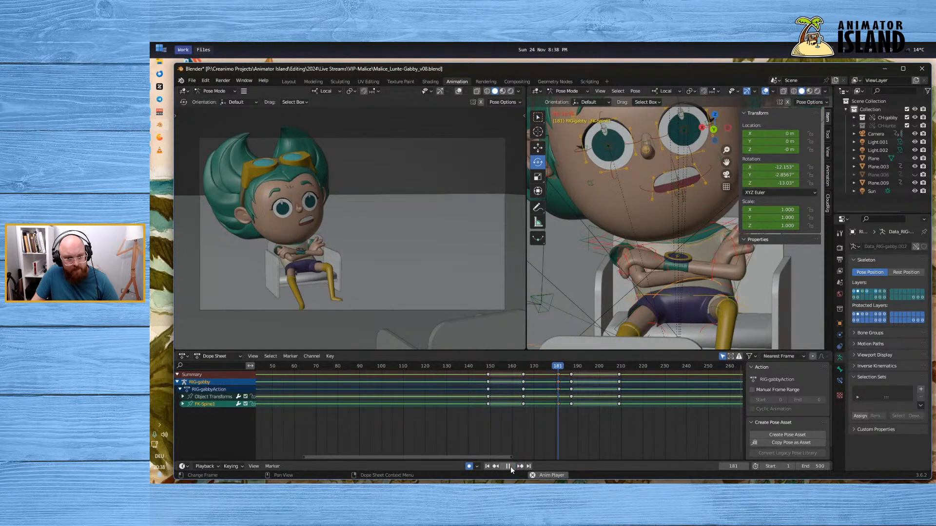
pyautogui.click(510, 467)
# Replay Gabby's shot from frame 148, and once more from about frame 157, to judge the spine movement
pyautogui.click(488, 368)
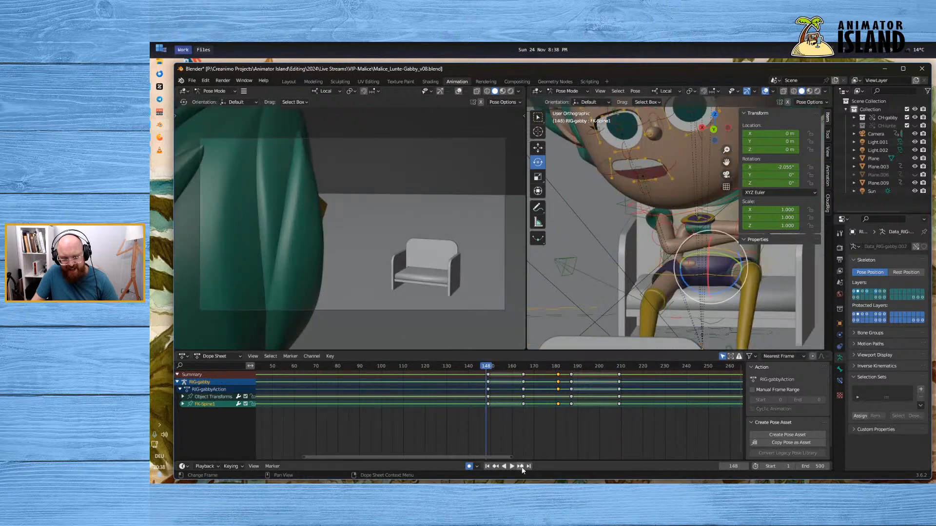
pyautogui.click(511, 467)
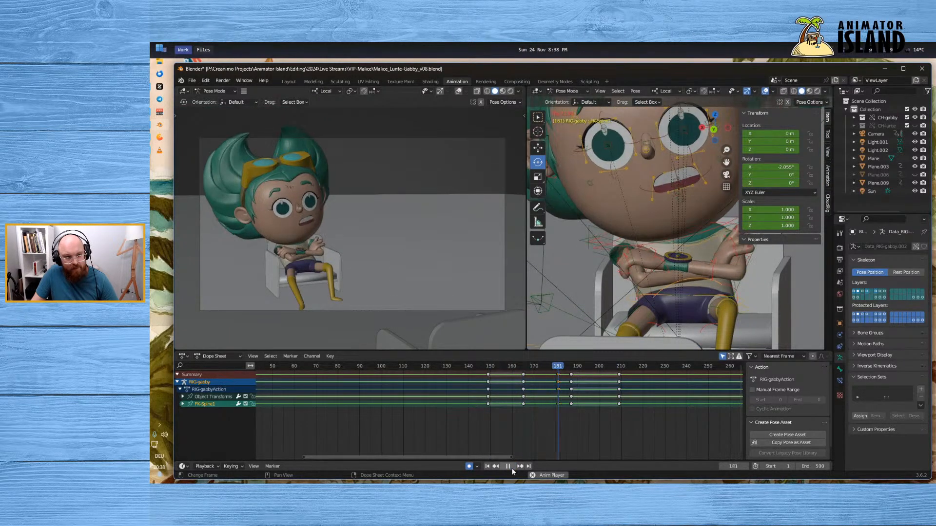
pyautogui.click(510, 467)
pyautogui.moveTo(514, 369); pyautogui.dragTo(506, 369)
pyautogui.click(511, 468)
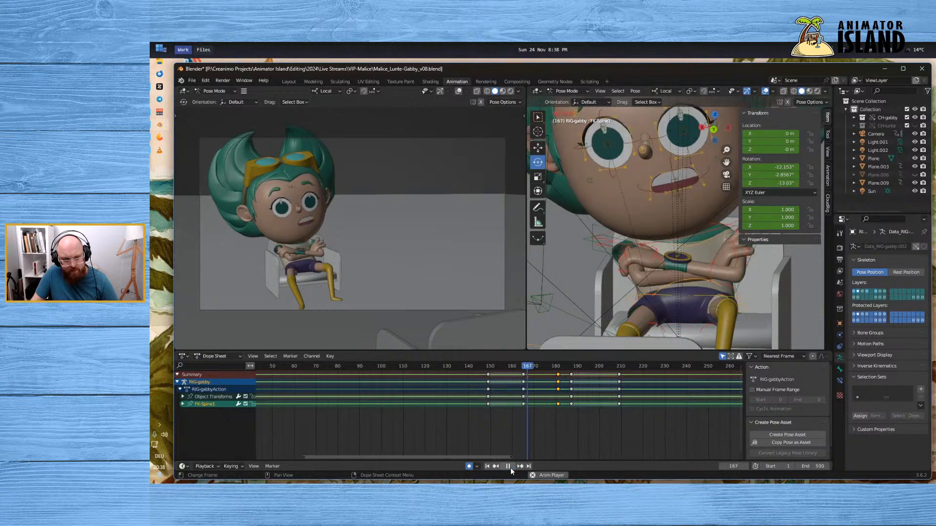
# Inspect Gabby's pose at frame 165 and scrub forward to frame 171
pyautogui.click(523, 369)
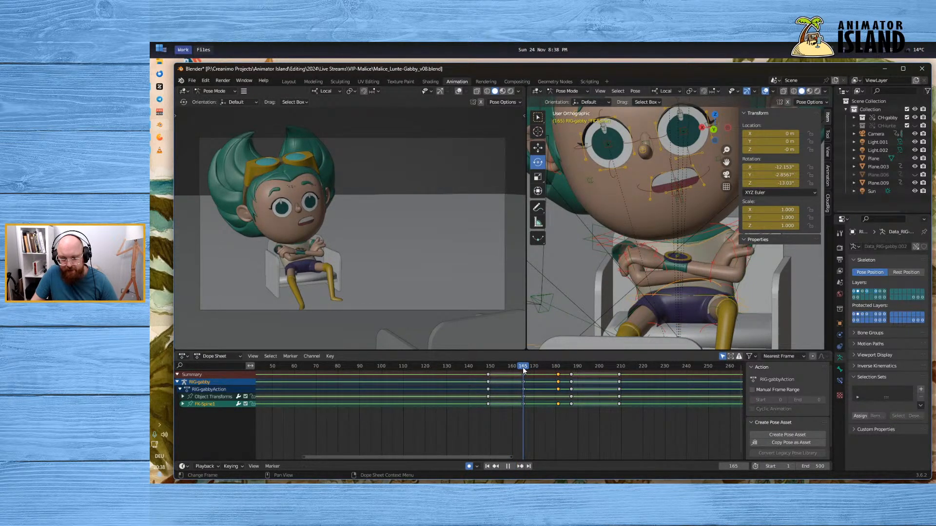
pyautogui.press('space')
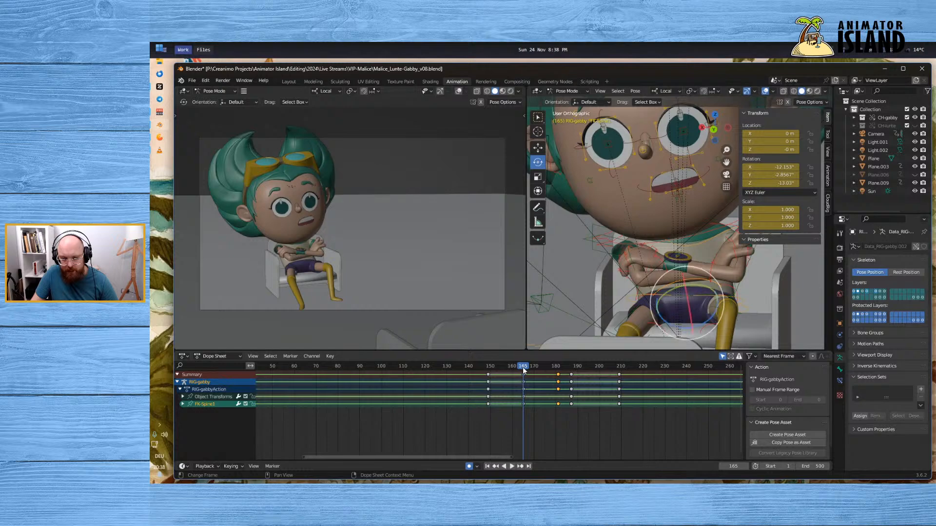
pyautogui.press('space')
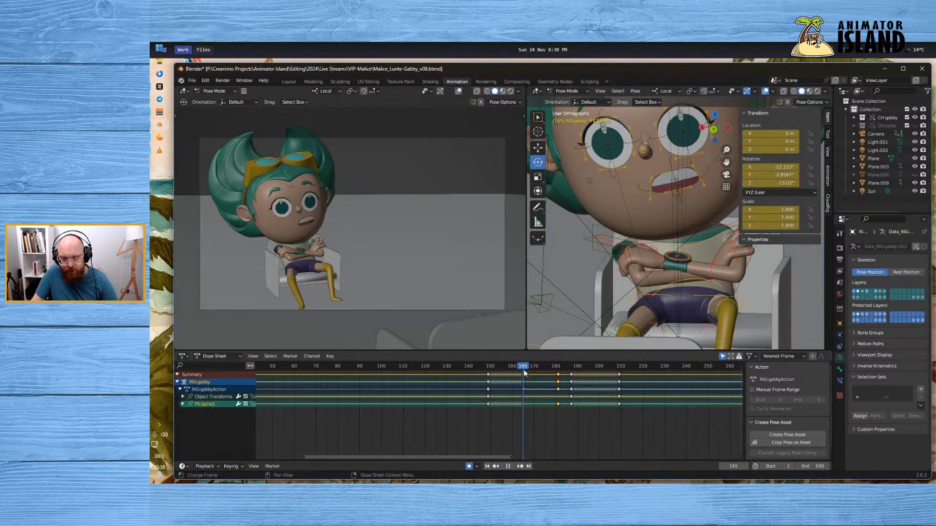
pyautogui.moveTo(523, 371); pyautogui.dragTo(536, 373)
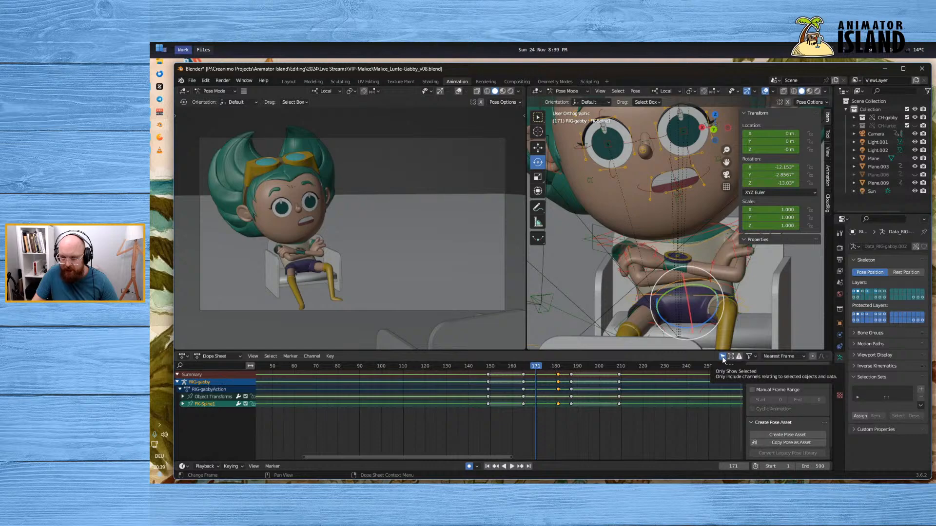
# Keyframe all channels of every bone in Gabby's rig at frame 171 and again at frame 181
pyautogui.press('a')
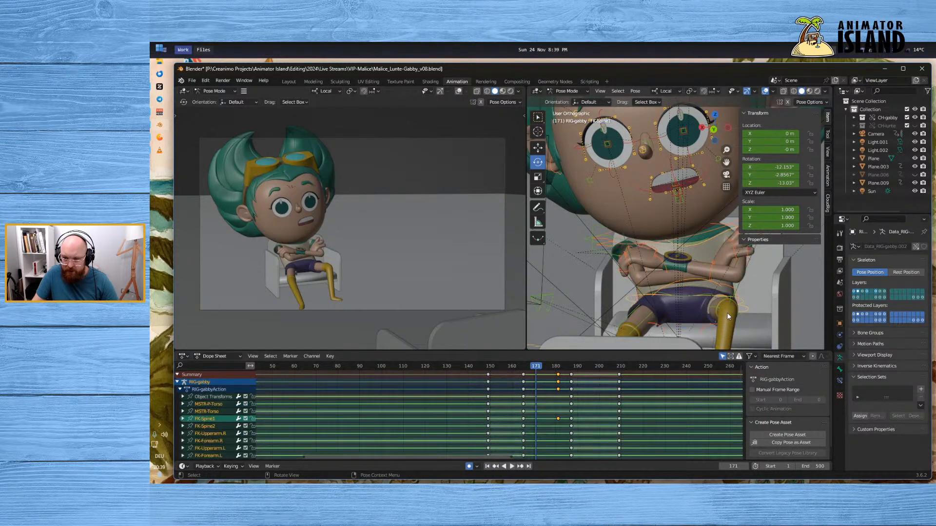
pyautogui.press('i')
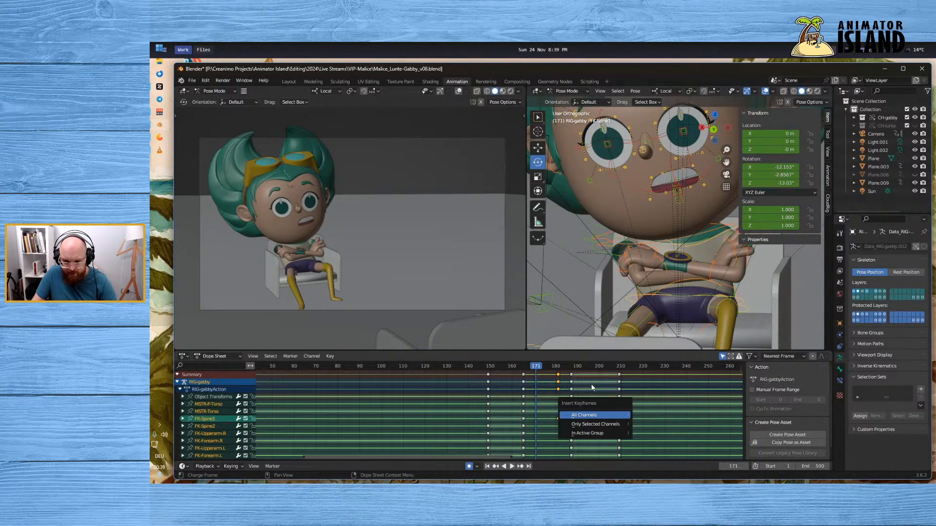
pyautogui.click(618, 415)
pyautogui.press('Up')
pyautogui.press('i')
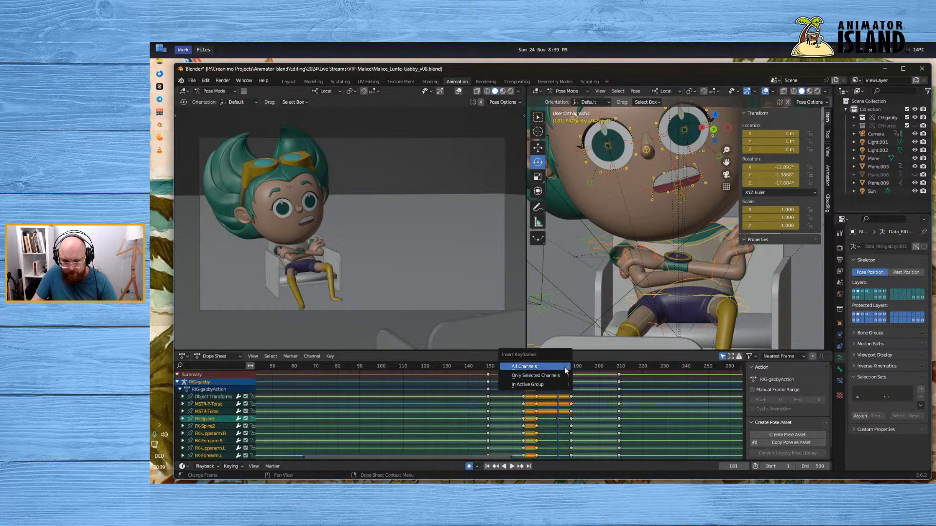
pyautogui.click(564, 366)
# Rotate Gabby's FK-Head bone slightly at frame 165, to about -20.3° X, -11.8° Y and -2.5° Z
pyautogui.moveTo(540, 367); pyautogui.dragTo(522, 367)
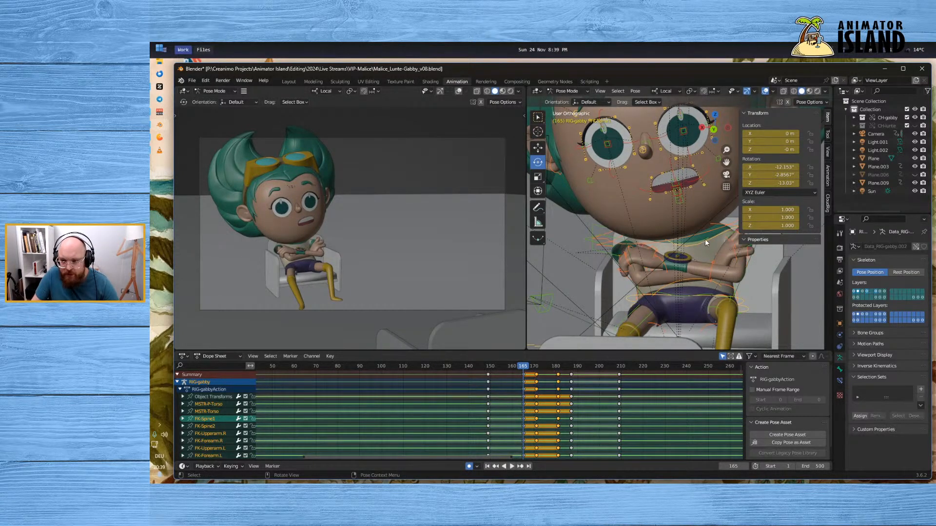
pyautogui.moveTo(511, 369); pyautogui.dragTo(522, 364)
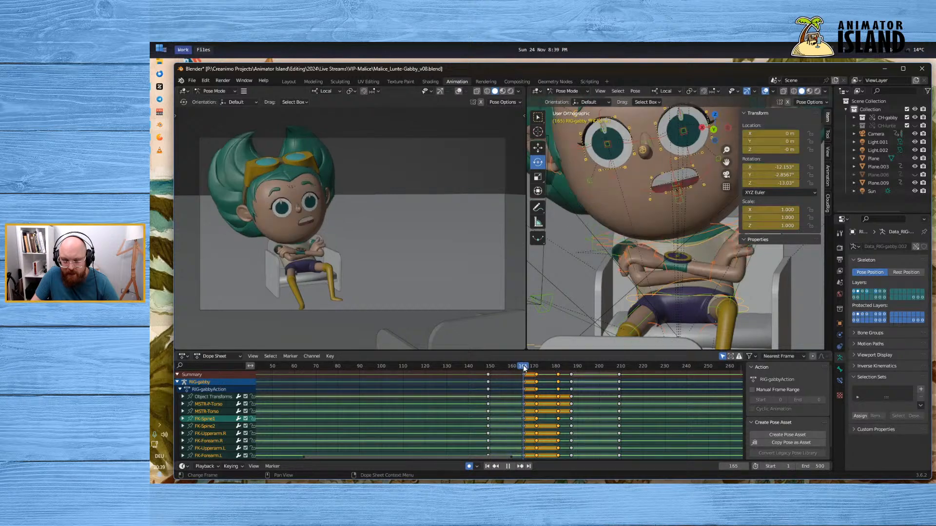
pyautogui.click(712, 229)
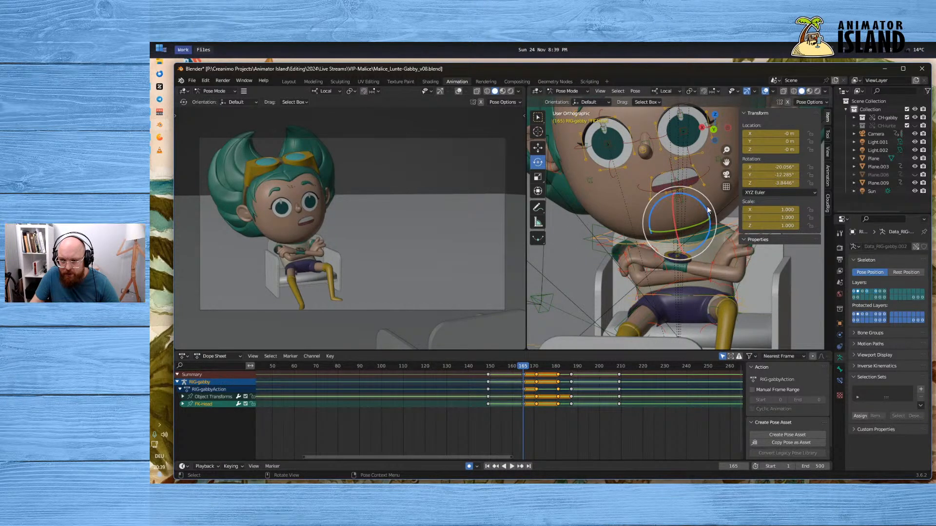
pyautogui.moveTo(708, 209); pyautogui.dragTo(710, 211)
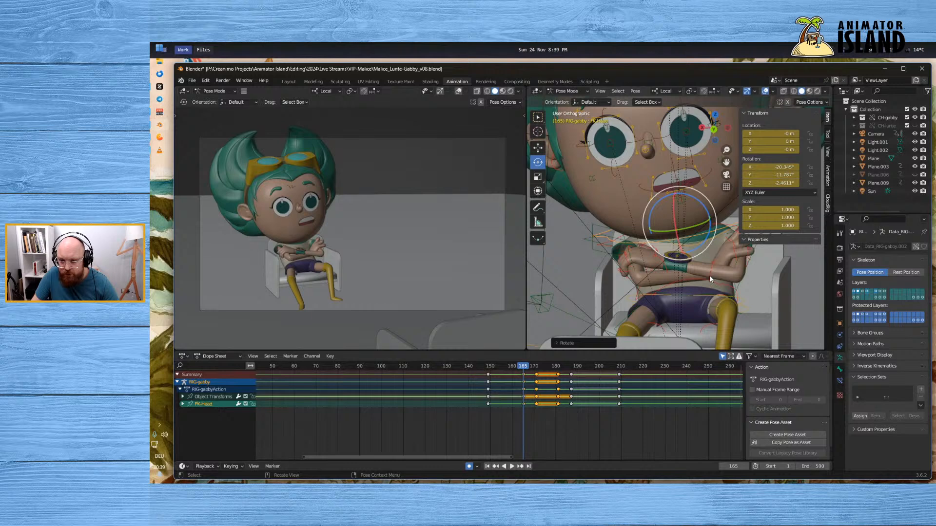
# Rotate the FK-Spine3 bone at frame 165 to about -7.9° on Z
pyautogui.click(601, 244)
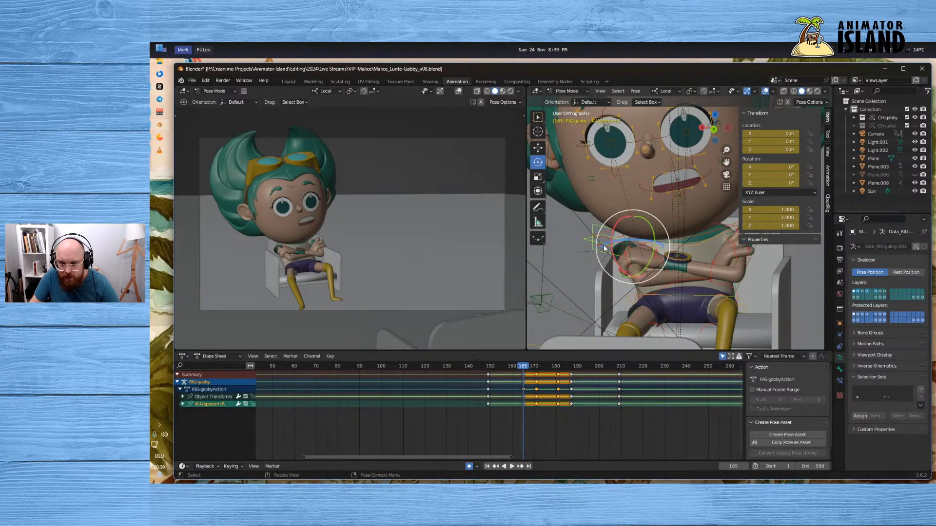
pyautogui.click(604, 245)
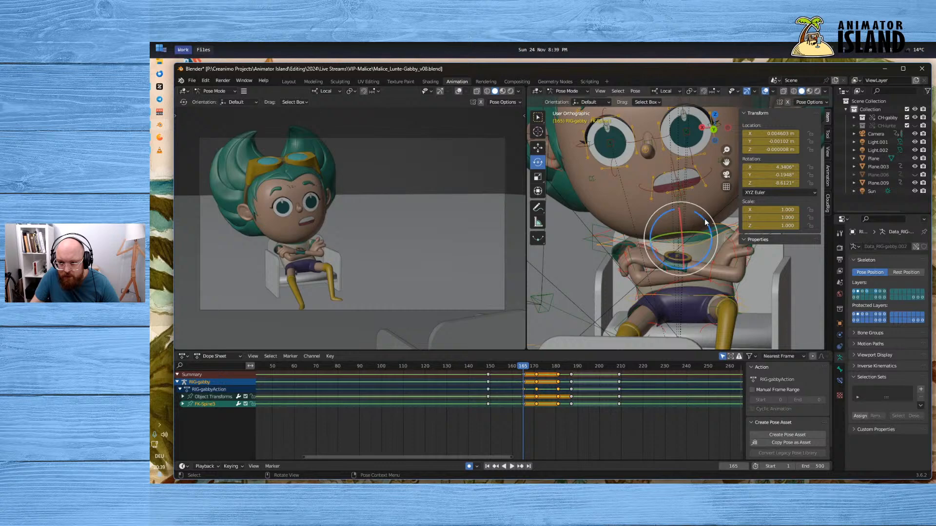
pyautogui.moveTo(706, 222); pyautogui.dragTo(706, 250)
pyautogui.click(768, 271)
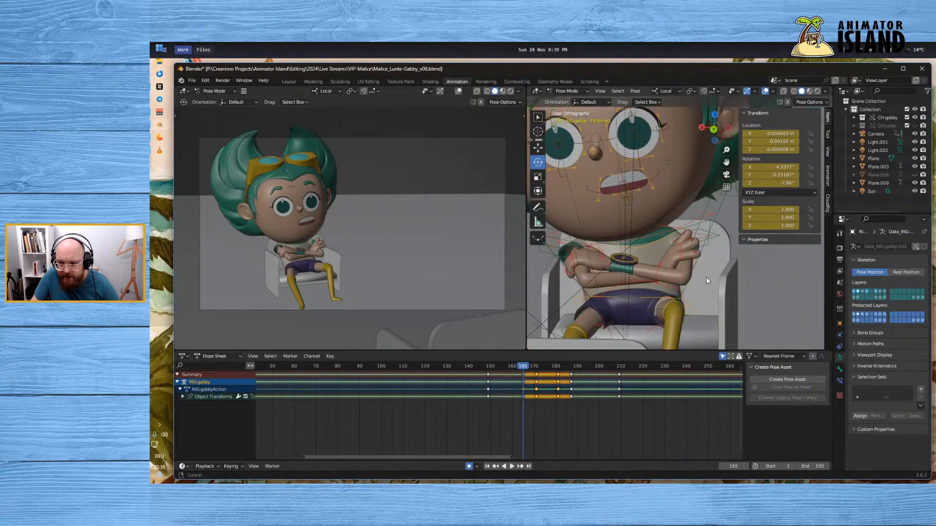
# Rotate the right index finger's base joint (FK-Index_1.R) to about -9.8° on Z at frame 165
pyautogui.keyDown('shift'); pyautogui.moveTo(764, 274); pyautogui.dragTo(708, 273, button='middle'); pyautogui.keyUp('shift')
pyautogui.click(673, 248)
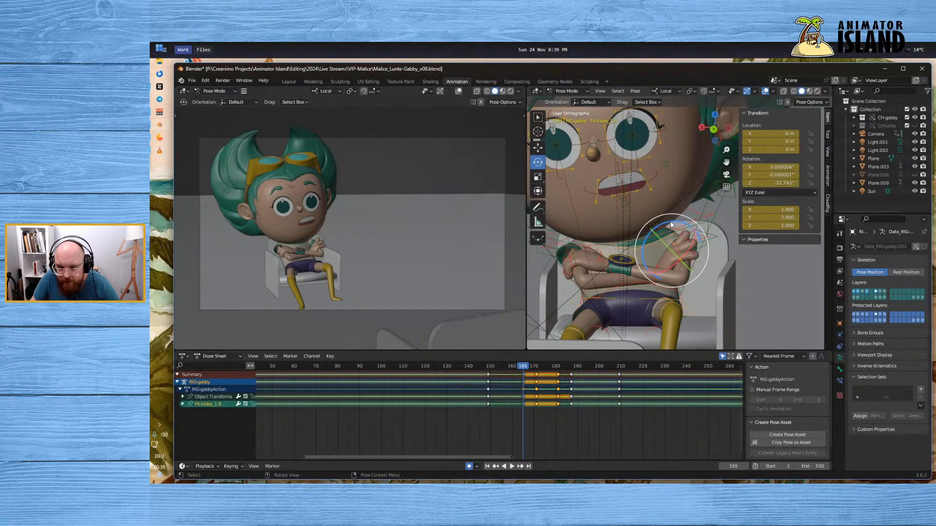
pyautogui.moveTo(671, 225); pyautogui.dragTo(677, 246)
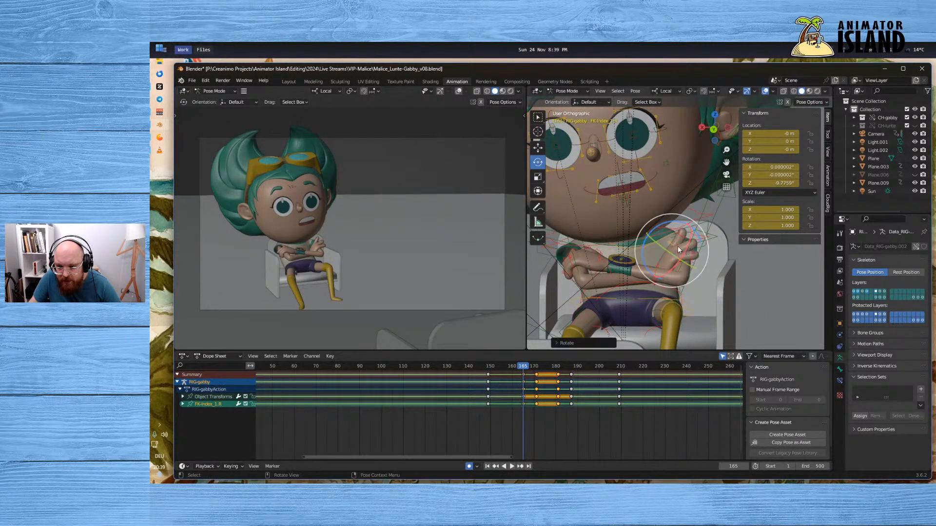
pyautogui.click(677, 246)
pyautogui.moveTo(654, 231); pyautogui.dragTo(645, 251)
pyautogui.hotkey('ctrl', 'z')
# Rotate the right ring finger's base joint to about -11.2° and its second joint to about 7.4° on Z
pyautogui.click(728, 268)
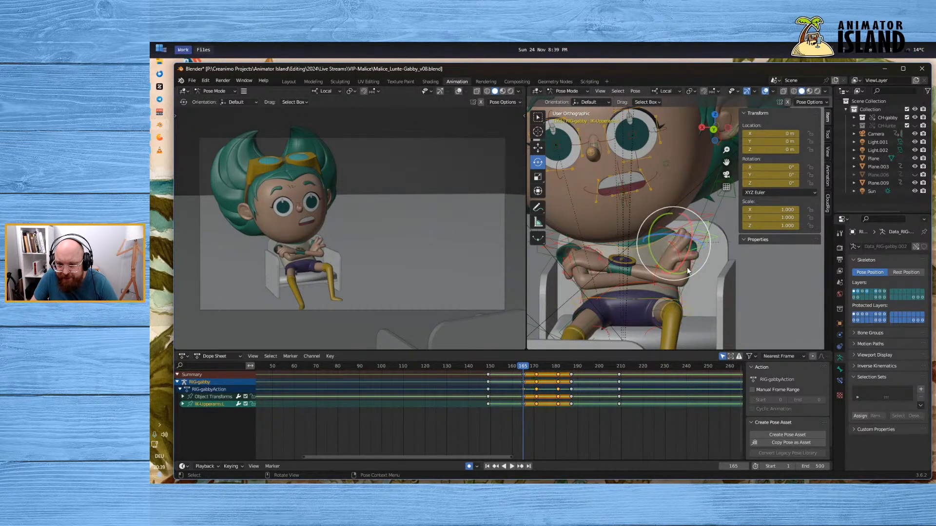
pyautogui.click(677, 257)
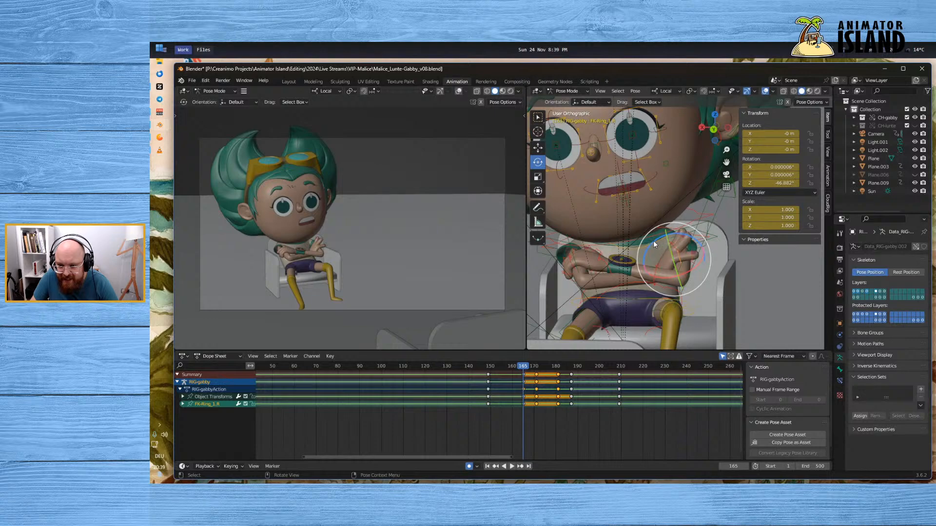
pyautogui.moveTo(653, 241); pyautogui.dragTo(642, 259)
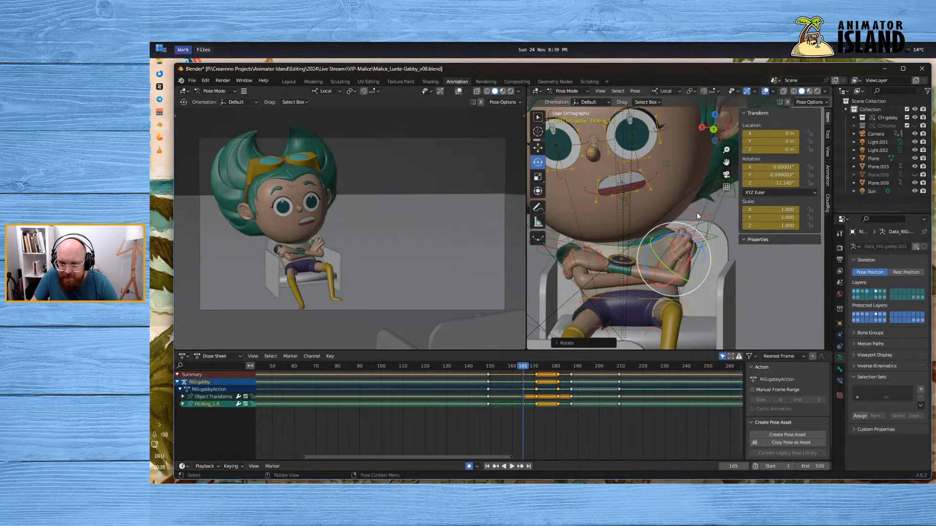
pyautogui.scroll(2, 677, 261)
pyautogui.click(688, 259)
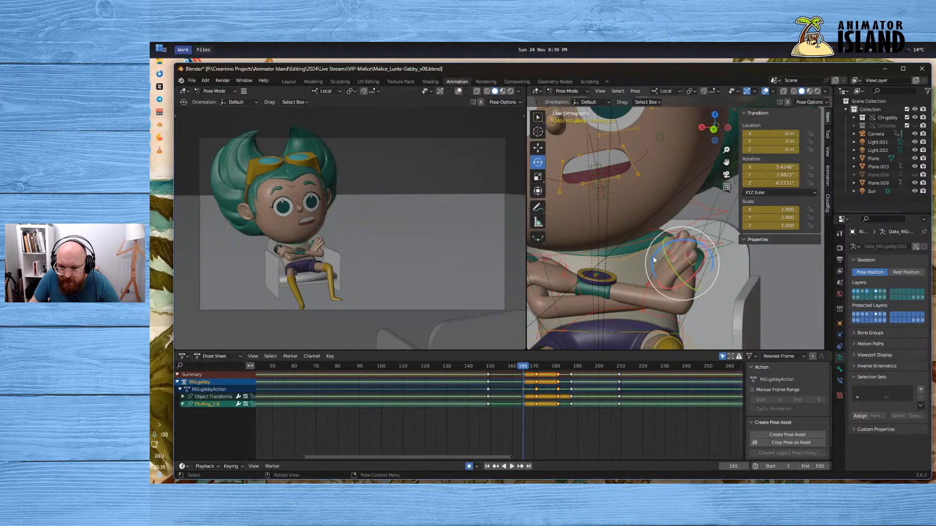
pyautogui.moveTo(653, 259); pyautogui.dragTo(652, 268)
# Rotate the second joints of the right middle and index fingers, bringing the index joint to about 11.2° on Z
pyautogui.click(694, 207)
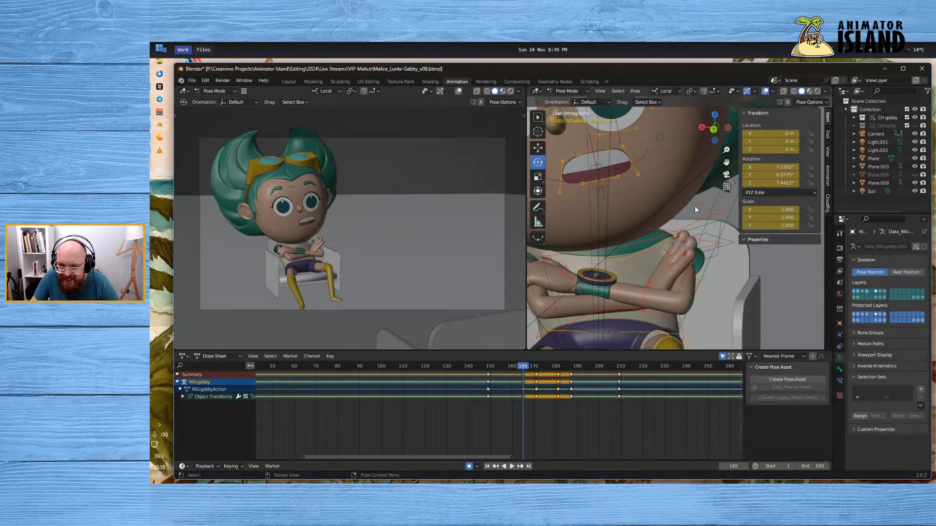
pyautogui.click(682, 243)
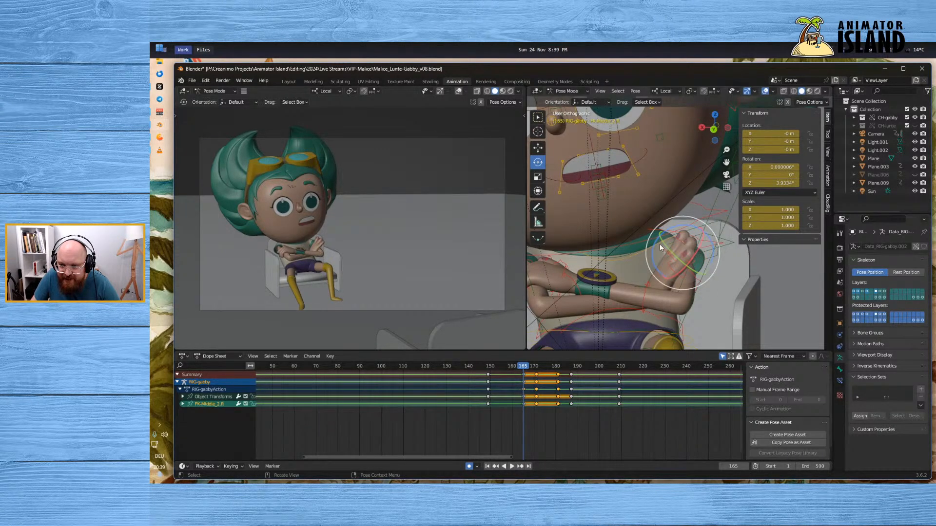
pyautogui.moveTo(652, 255)
pyautogui.mouseDown()
pyautogui.moveTo(653, 268)
pyautogui.moveTo(648, 253)
pyautogui.mouseUp()
pyautogui.click(672, 237)
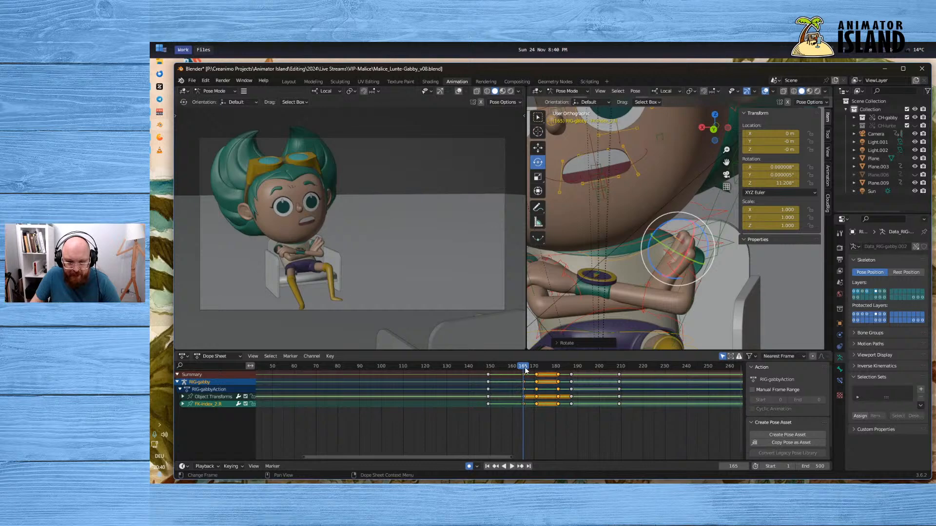
# Play the animation several times across frames 143 to 199 to check the transition through the new pose
pyautogui.moveTo(526, 370); pyautogui.dragTo(489, 397)
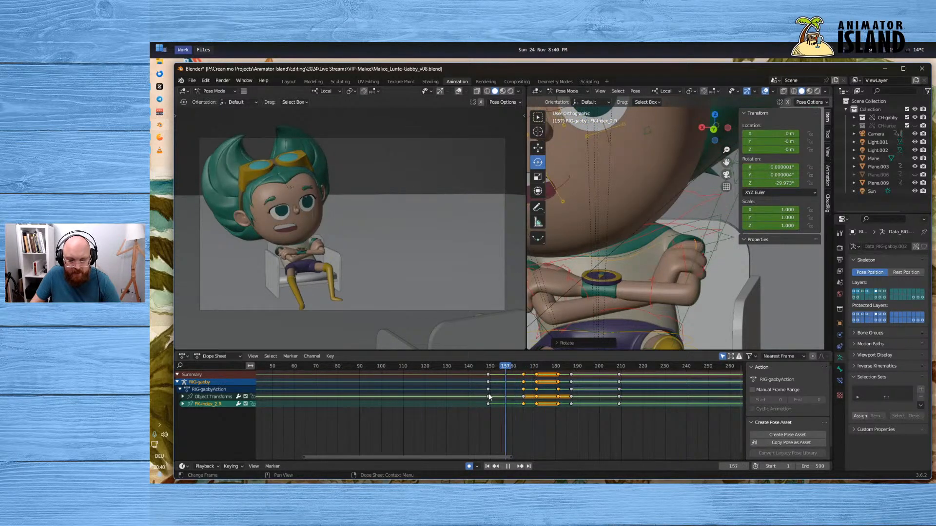
pyautogui.click(510, 468)
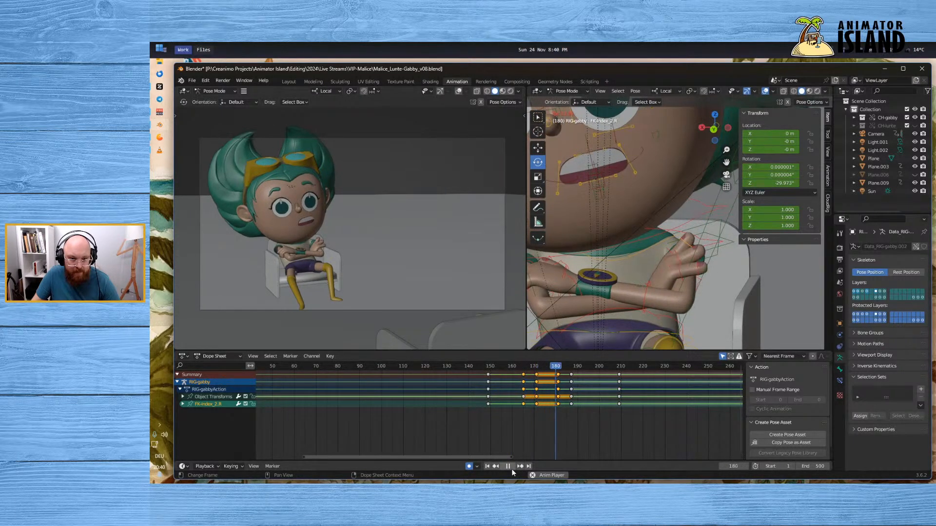
pyautogui.click(510, 469)
pyautogui.click(474, 367)
pyautogui.click(510, 464)
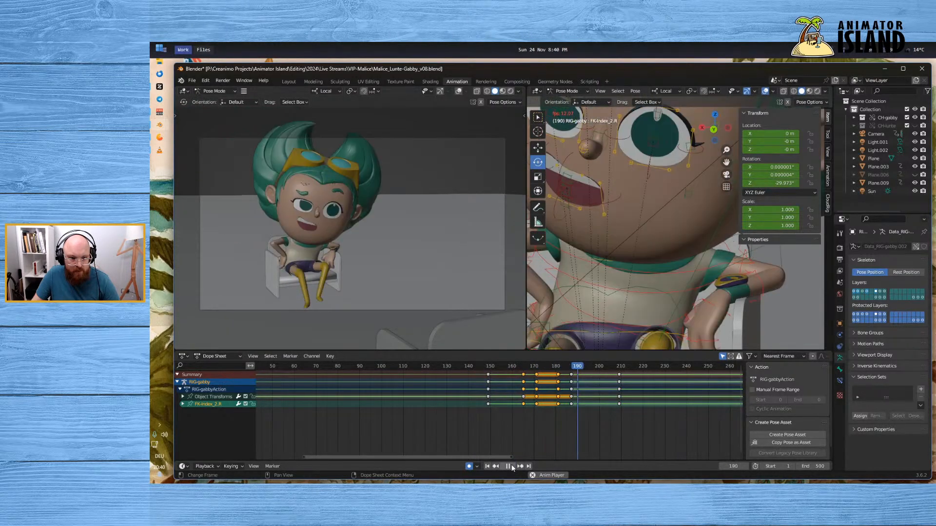
pyautogui.click(510, 467)
pyautogui.click(518, 365)
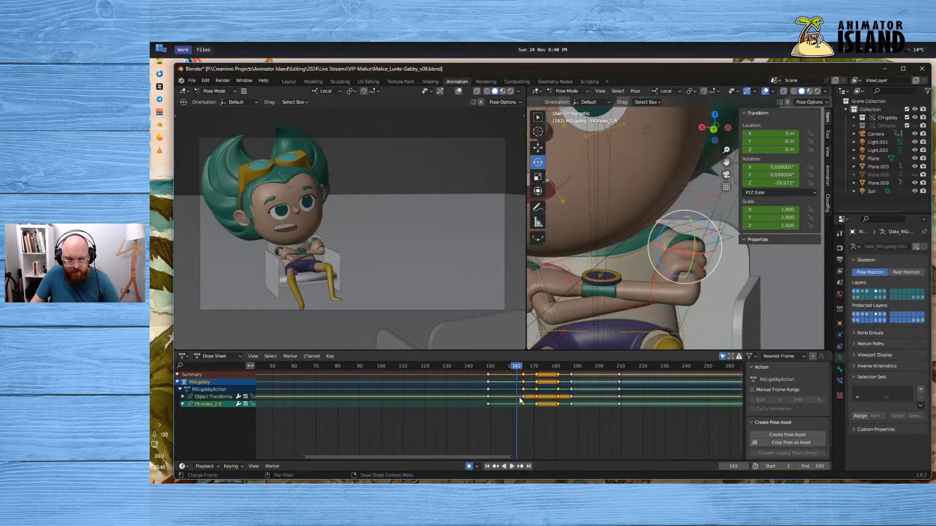
pyautogui.click(512, 466)
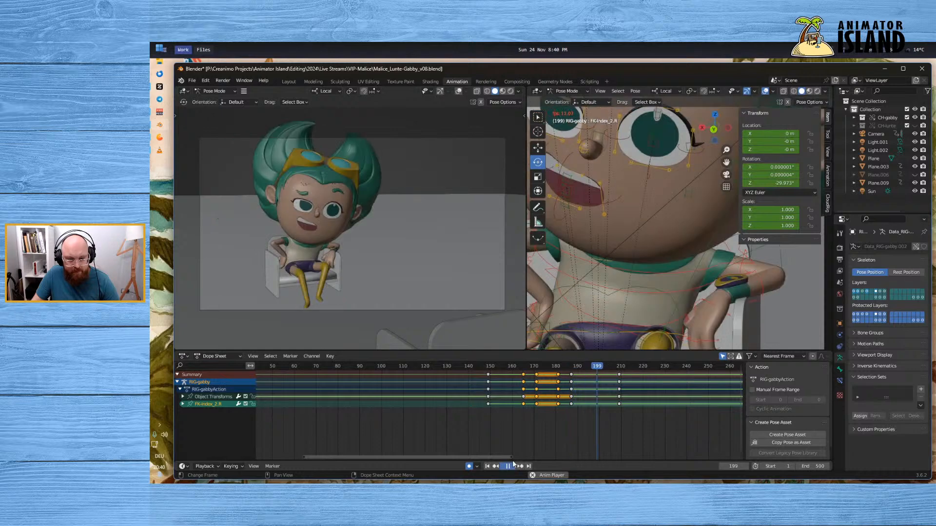
pyautogui.click(513, 465)
# Scrub through frames 165 to 185, and replay the shot from frames 154 and 163
pyautogui.click(523, 374)
pyautogui.moveTo(522, 368); pyautogui.dragTo(542, 370)
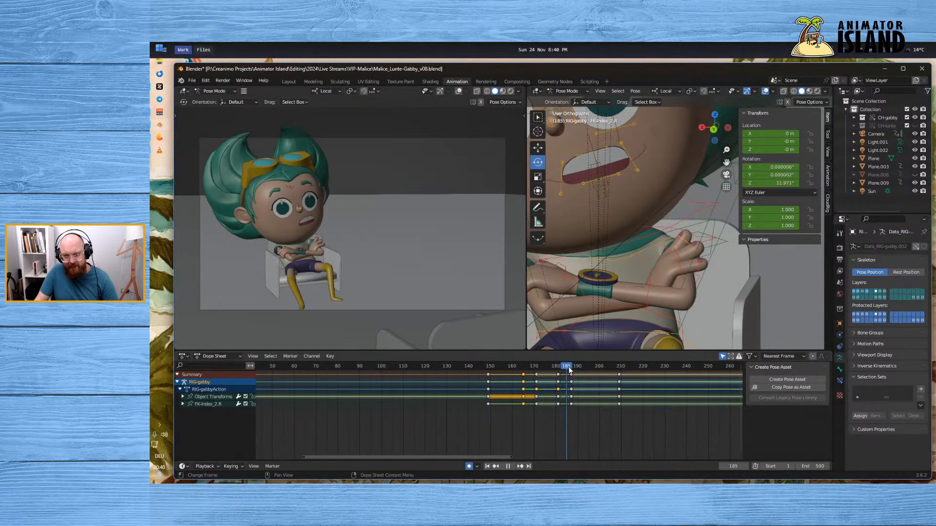
pyautogui.click(499, 370)
pyautogui.click(510, 466)
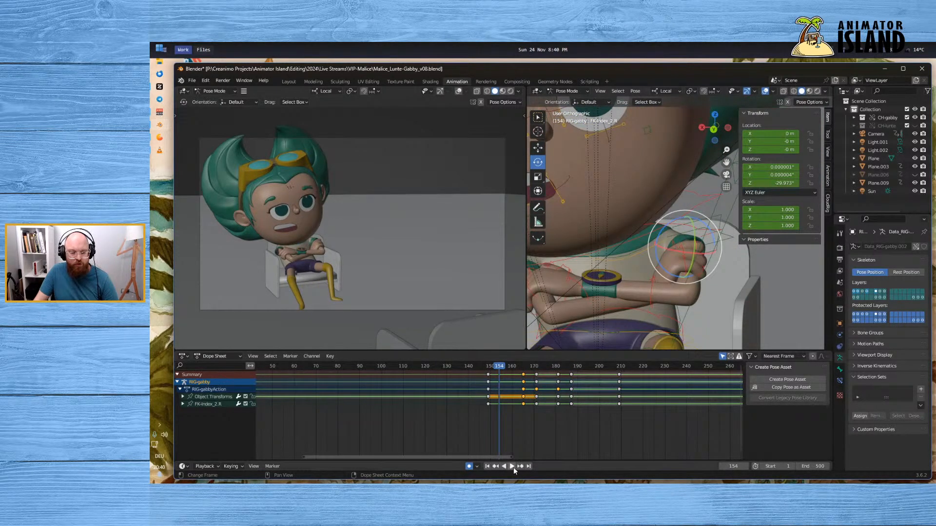
pyautogui.click(513, 467)
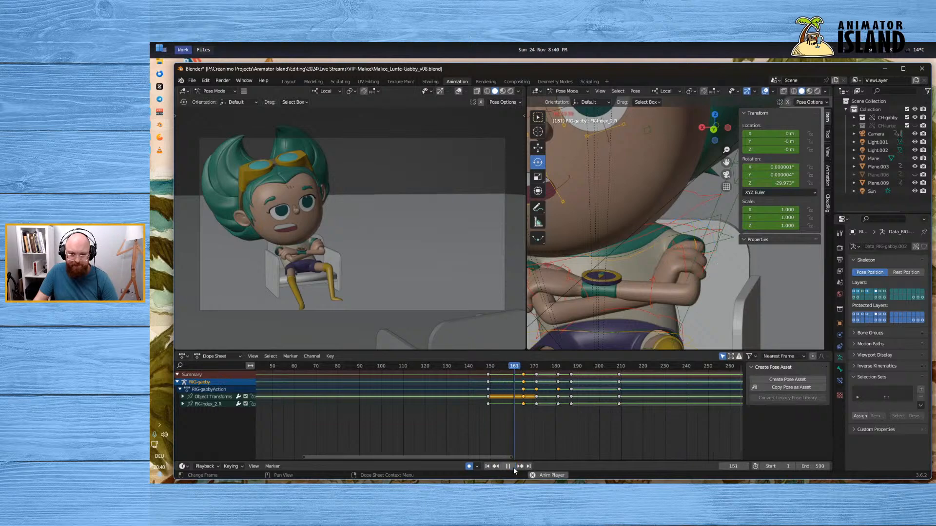
pyautogui.click(507, 467)
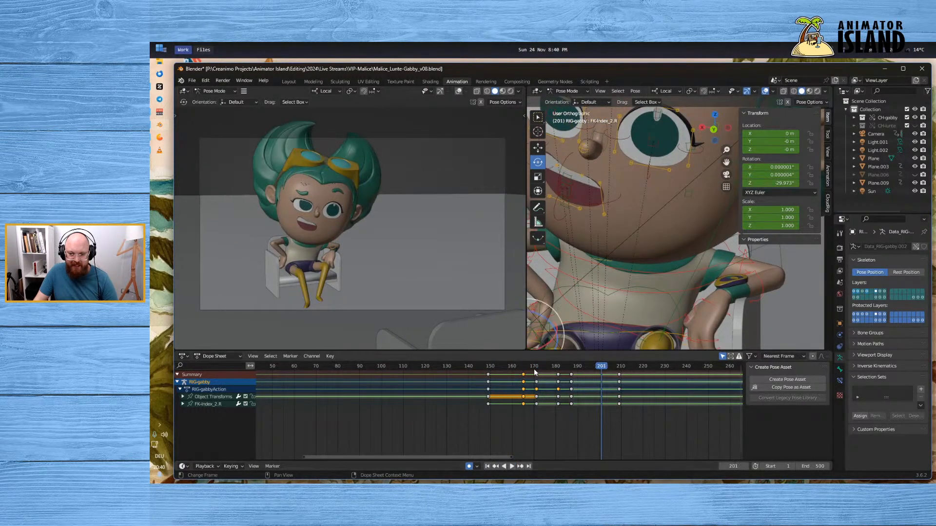
pyautogui.moveTo(533, 369); pyautogui.dragTo(517, 452)
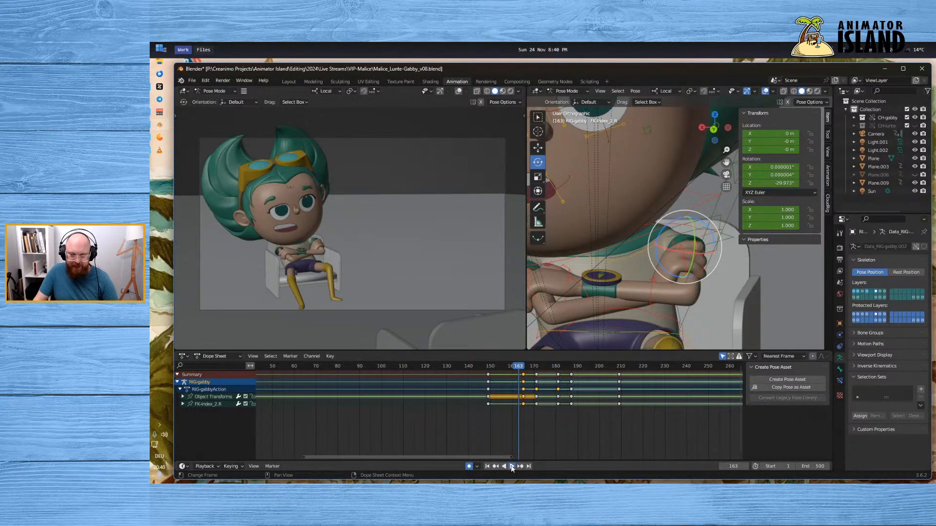
pyautogui.click(511, 467)
pyautogui.click(511, 466)
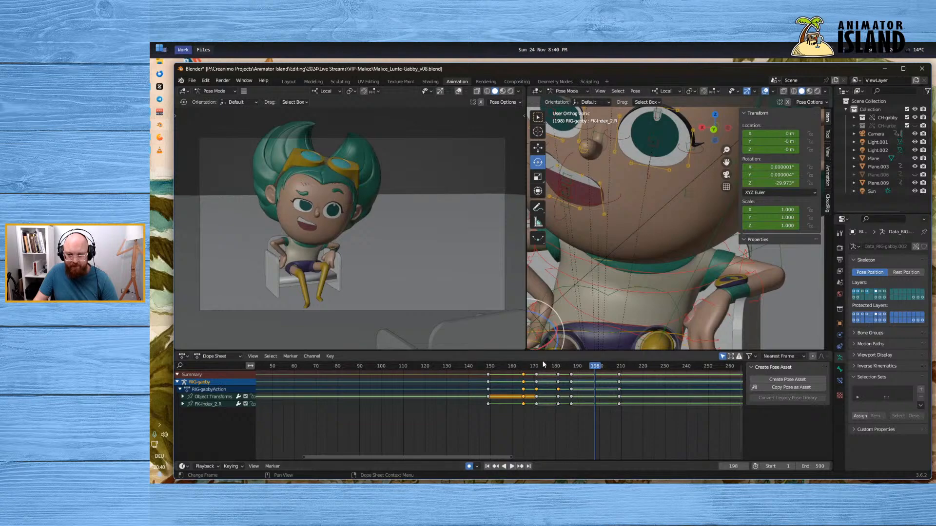
# Move the playhead to frame 181 and show the keyframes of all objects in the dope sheet, not only selected ones
pyautogui.click(538, 369)
pyautogui.moveTo(536, 369); pyautogui.dragTo(558, 371)
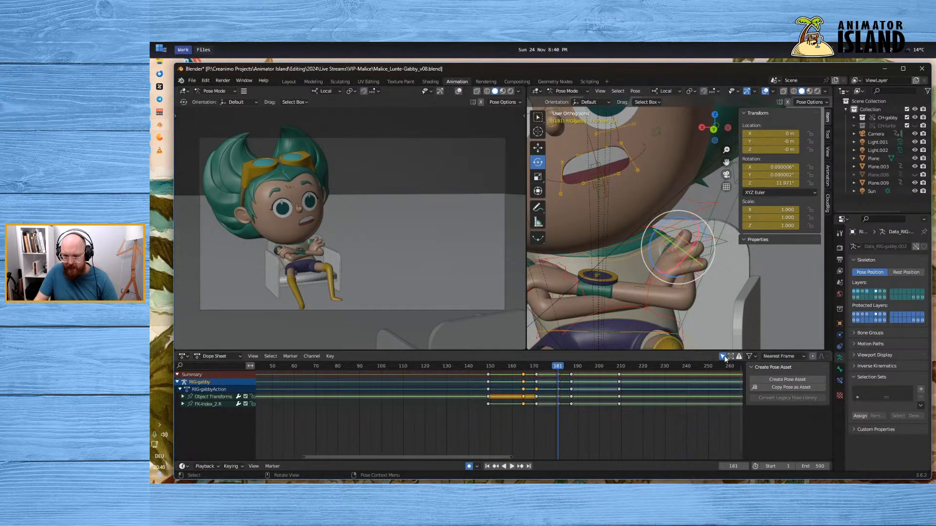
pyautogui.click(723, 356)
pyautogui.click(551, 389)
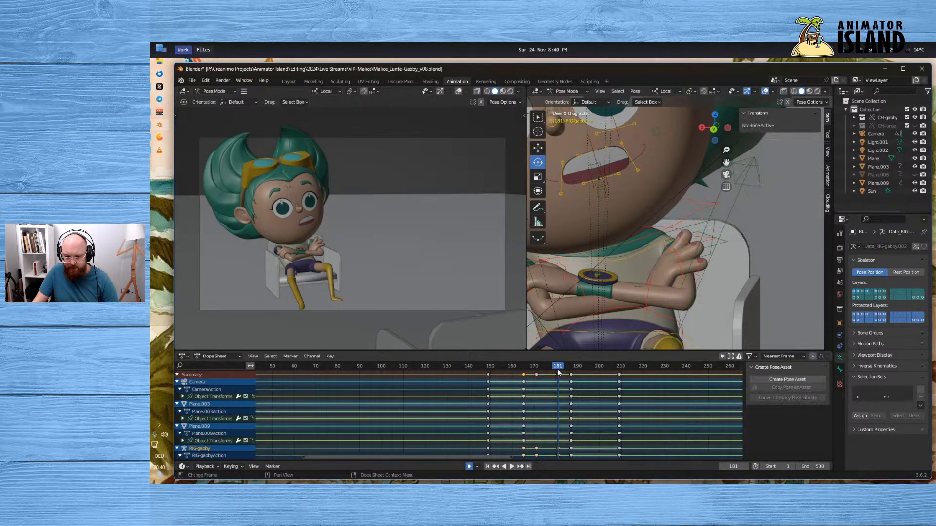
# Try deleting the keyframes at frame 181 and play the animation from frame 161 to judge the timing
pyautogui.moveTo(559, 369)
pyautogui.mouseDown()
pyautogui.moveTo(576, 367)
pyautogui.moveTo(558, 376)
pyautogui.mouseUp()
pyautogui.hotkey('ctrl', 'z')
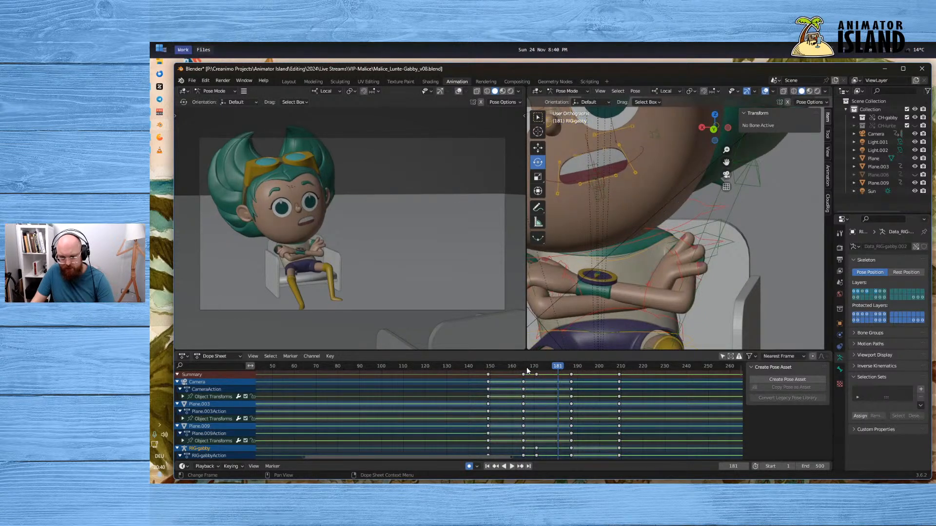
pyautogui.click(515, 366)
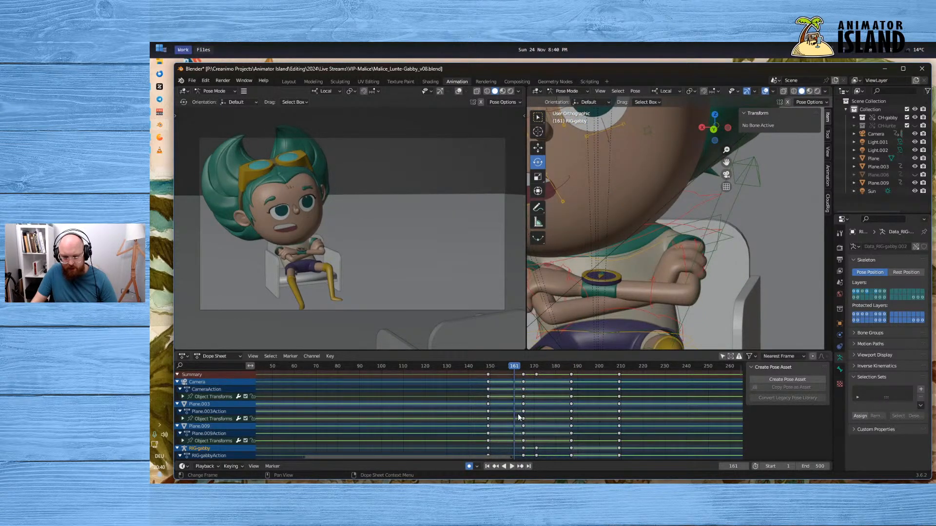
pyautogui.click(511, 466)
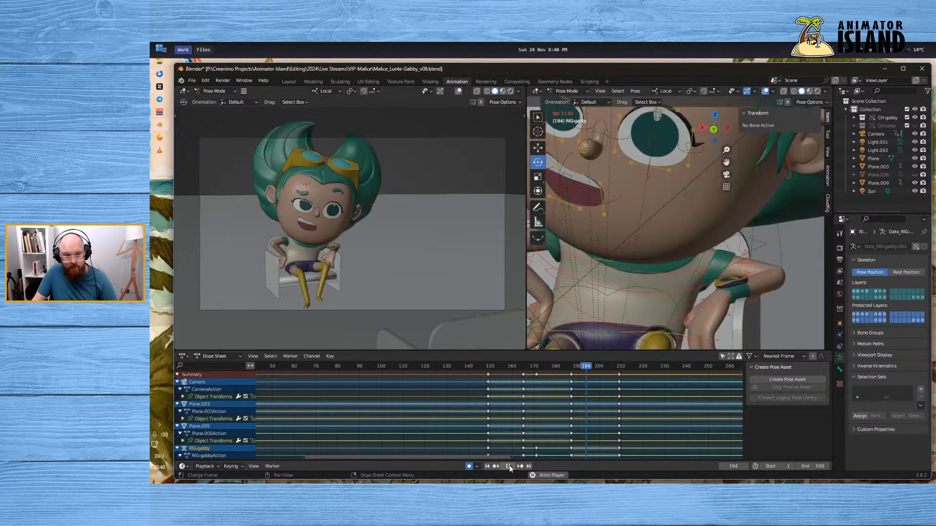
pyautogui.click(507, 467)
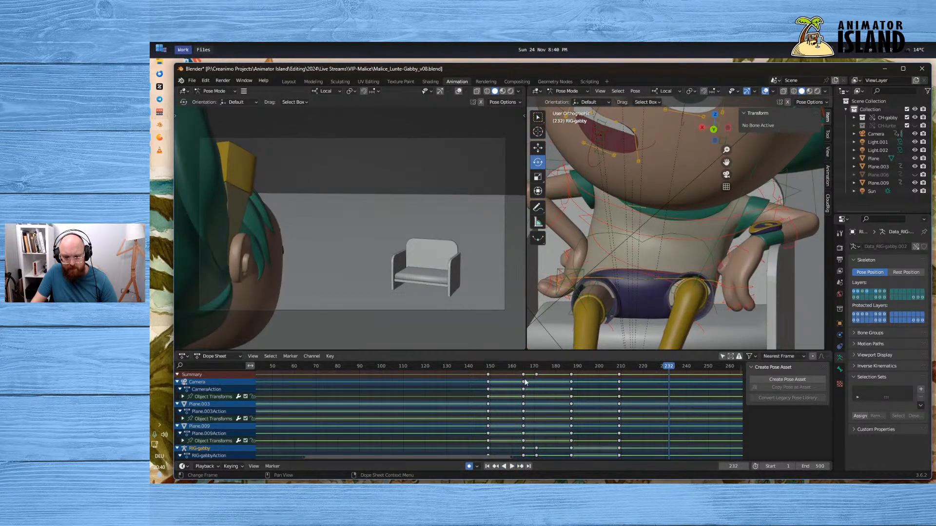
# Undo the removal of the keyframes at frame 181
pyautogui.click(523, 366)
pyautogui.click(538, 367)
pyautogui.hotkey('ctrl', 'z')
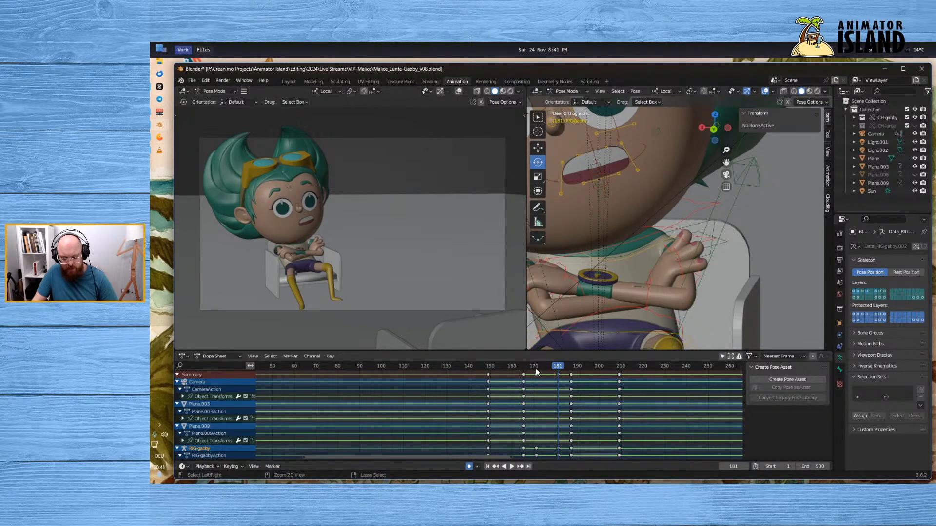
# Compare the poses at frames 165, 171 and 177 by scrubbing, and play the animation from frame 158
pyautogui.click(521, 365)
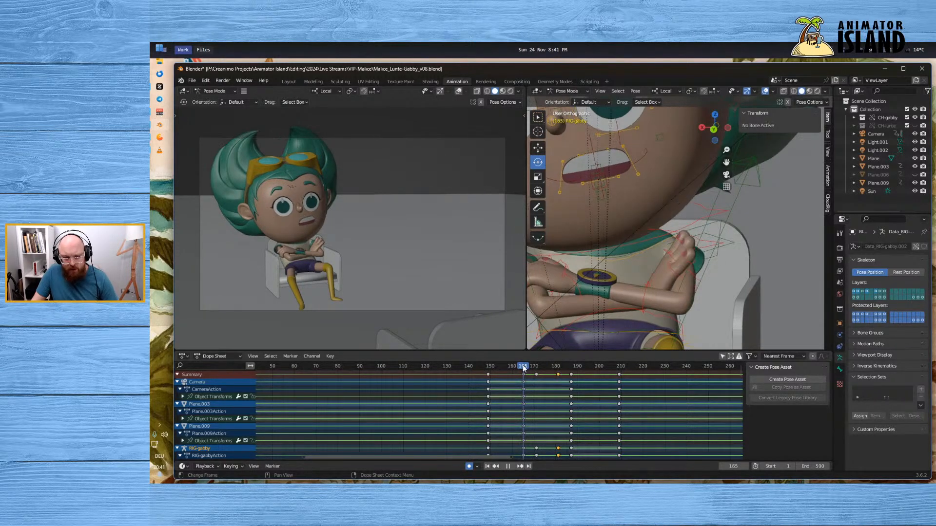
pyautogui.press('space')
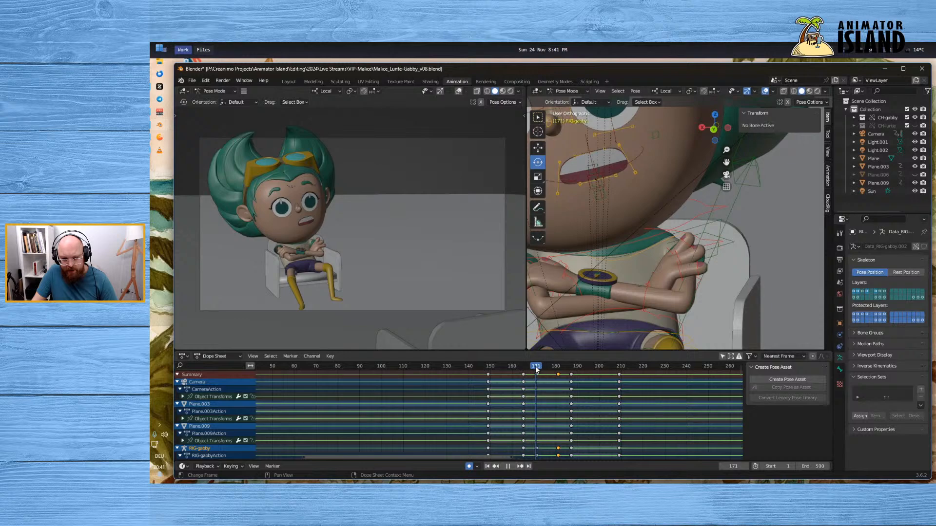
pyautogui.moveTo(536, 368)
pyautogui.mouseDown()
pyautogui.moveTo(523, 368)
pyautogui.moveTo(537, 368)
pyautogui.mouseUp()
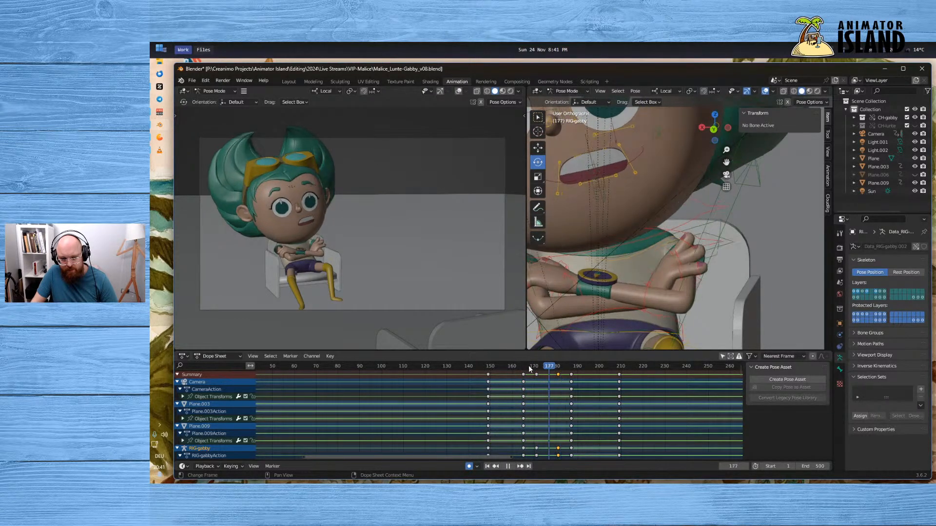
pyautogui.click(524, 368)
pyautogui.moveTo(524, 369); pyautogui.dragTo(508, 369)
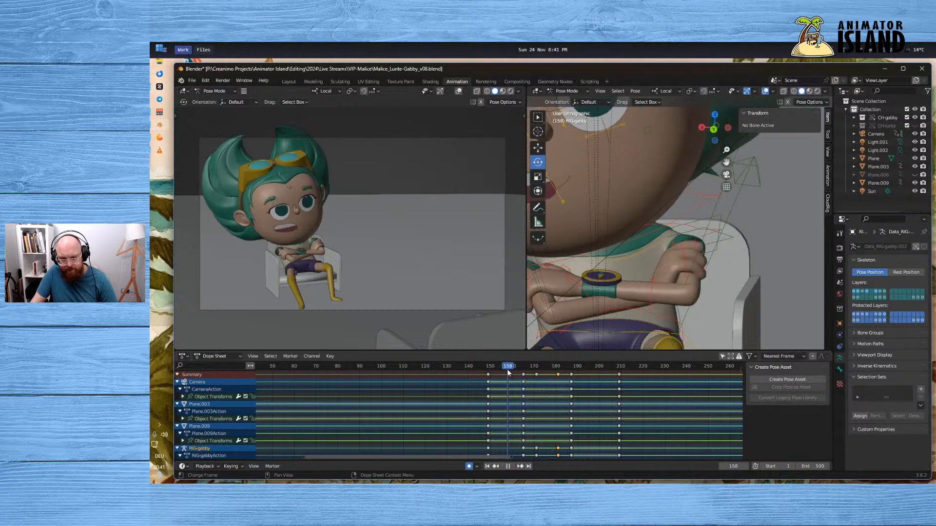
pyautogui.click(507, 466)
pyautogui.click(511, 466)
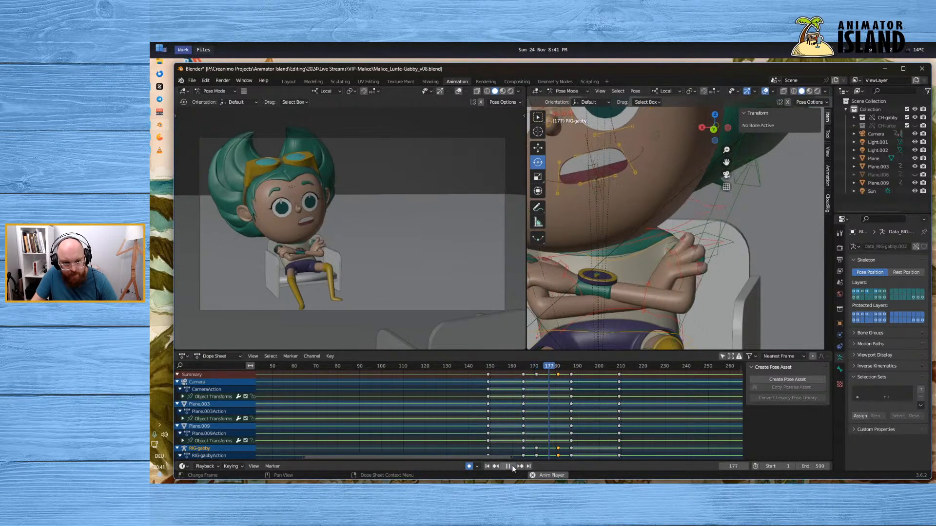
# Play the animation from frame 163 to judge the timing of the pose changes
pyautogui.click(531, 368)
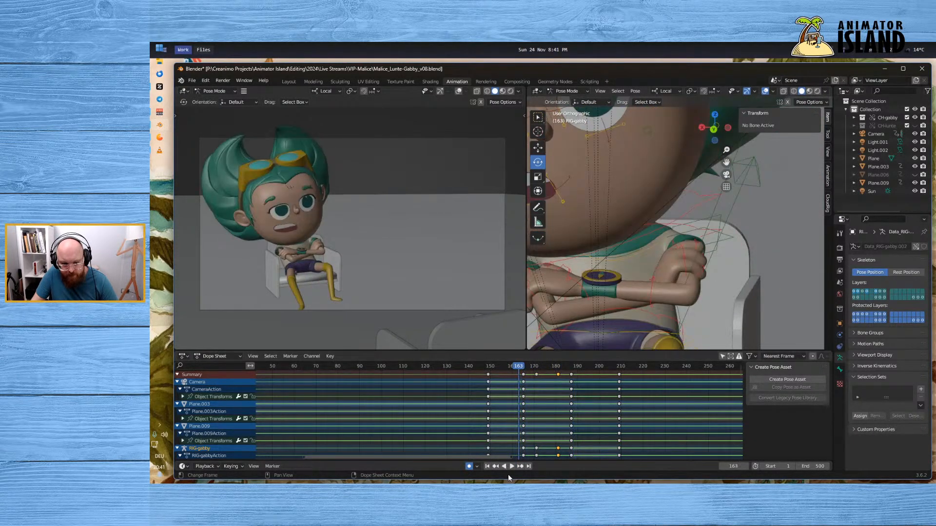
pyautogui.click(513, 467)
pyautogui.click(513, 467)
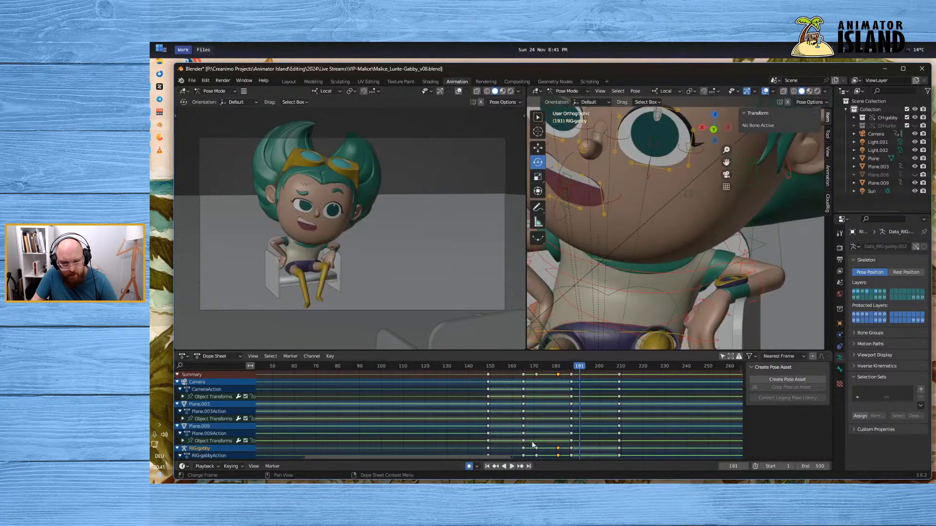
# Delete the keyframes at frame 181 and play the animation from frames 143 and 149 to check the timing
pyautogui.press('Delete')
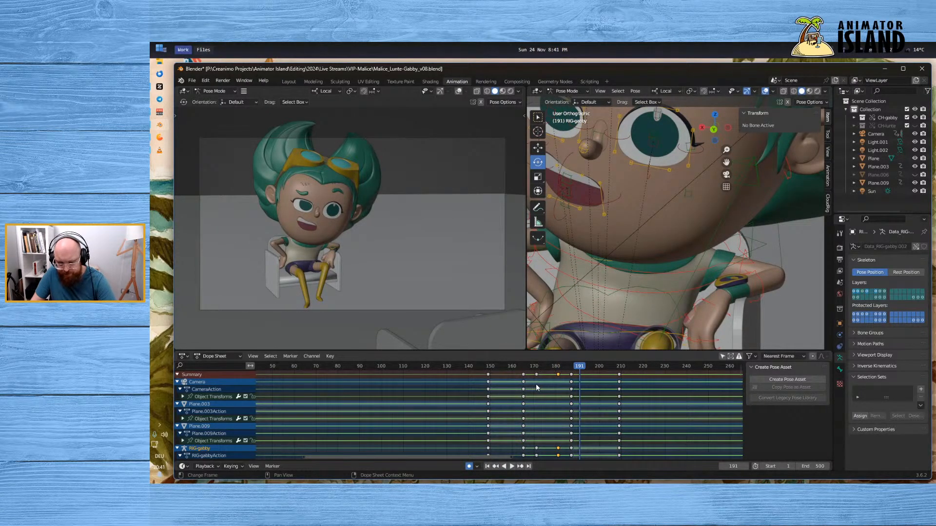
pyautogui.click(475, 364)
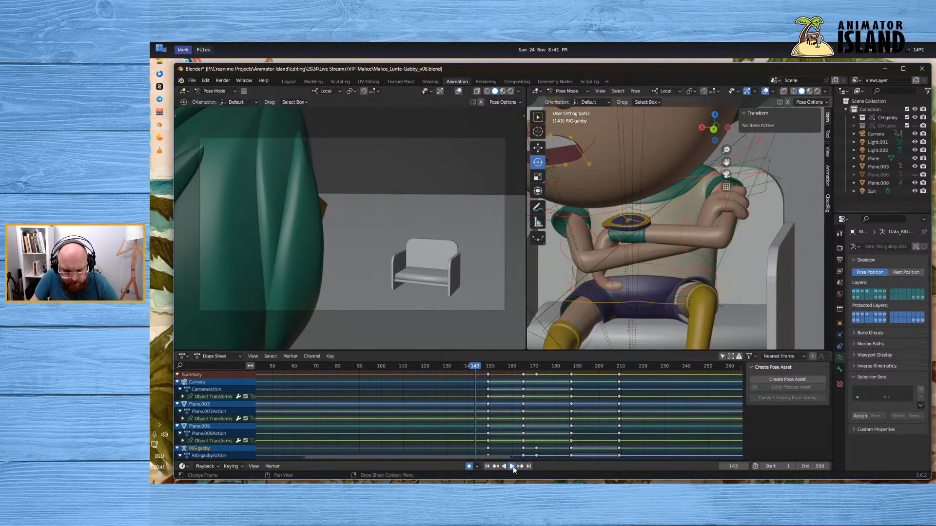
pyautogui.click(512, 466)
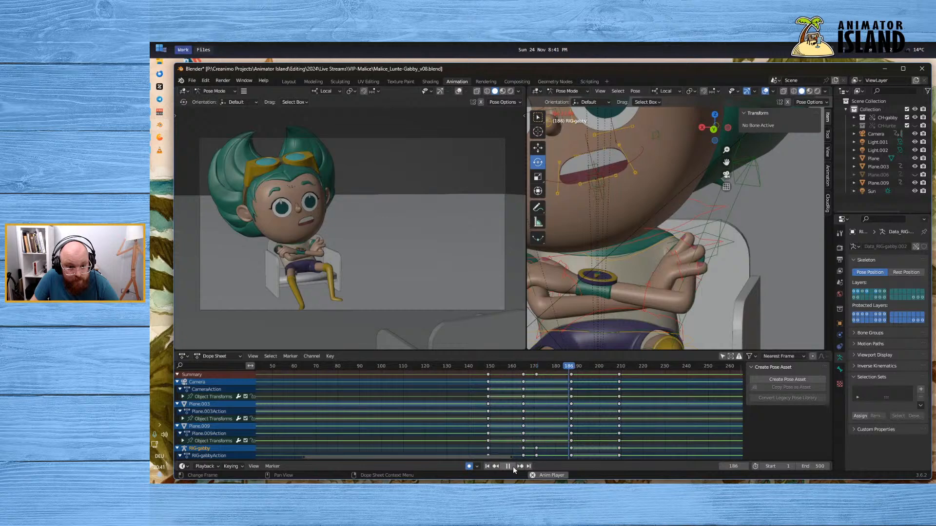
pyautogui.press('Escape')
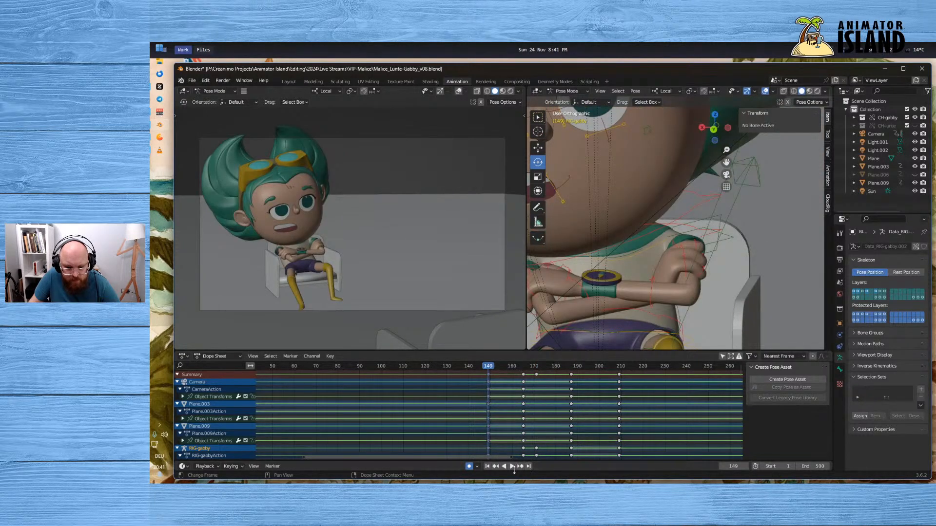
pyautogui.click(512, 468)
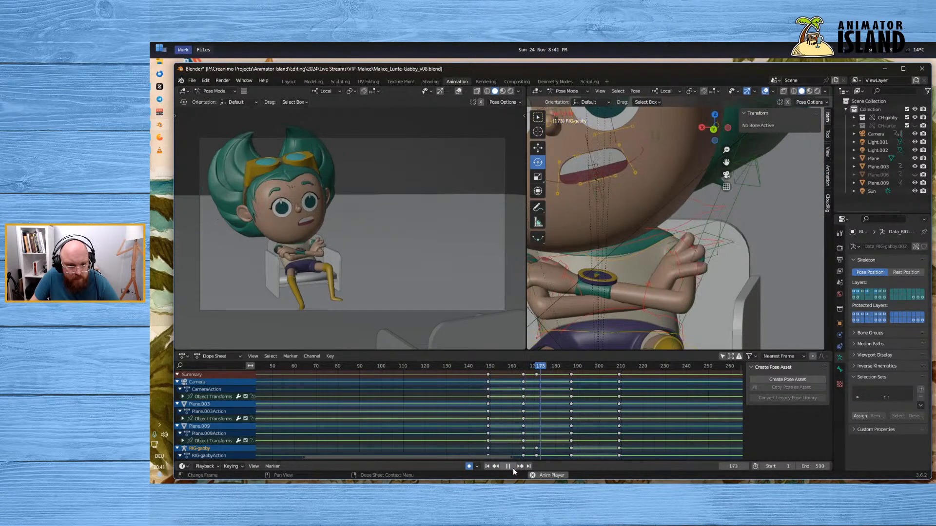
# Move the keyframes at frame 171 to frame 173 and play the animation across them
pyautogui.moveTo(498, 376); pyautogui.dragTo(542, 375)
pyautogui.click(538, 369)
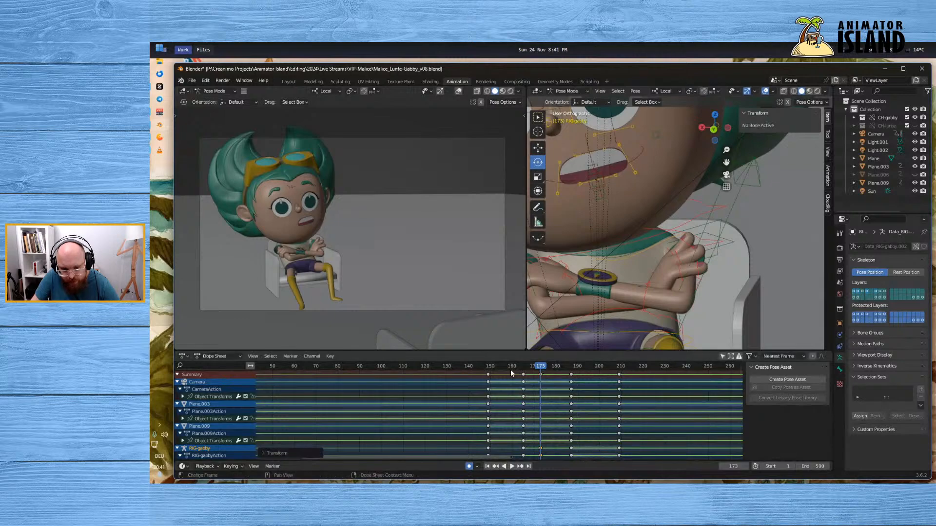
pyautogui.click(509, 367)
pyautogui.click(513, 466)
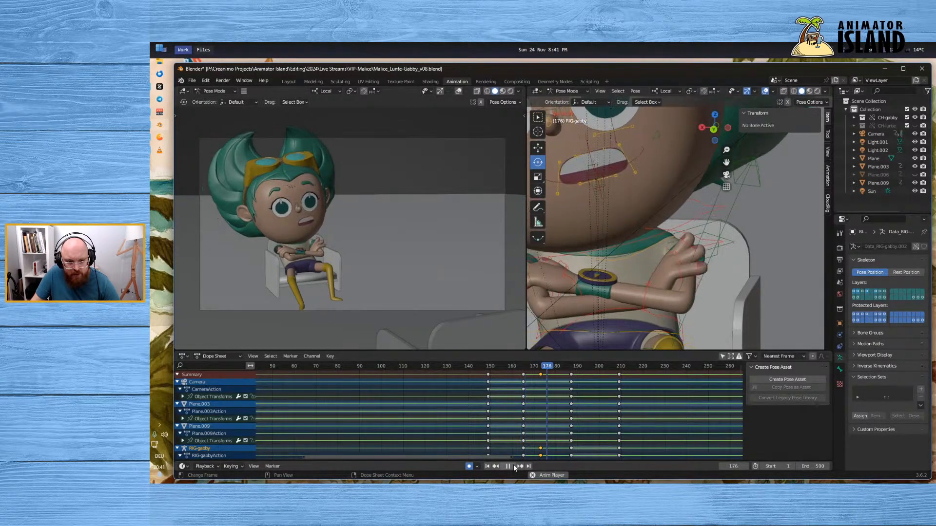
pyautogui.click(513, 466)
# Replay the shot from frame 142 to judge the timing of the acting poses
pyautogui.click(469, 366)
pyautogui.press('space')
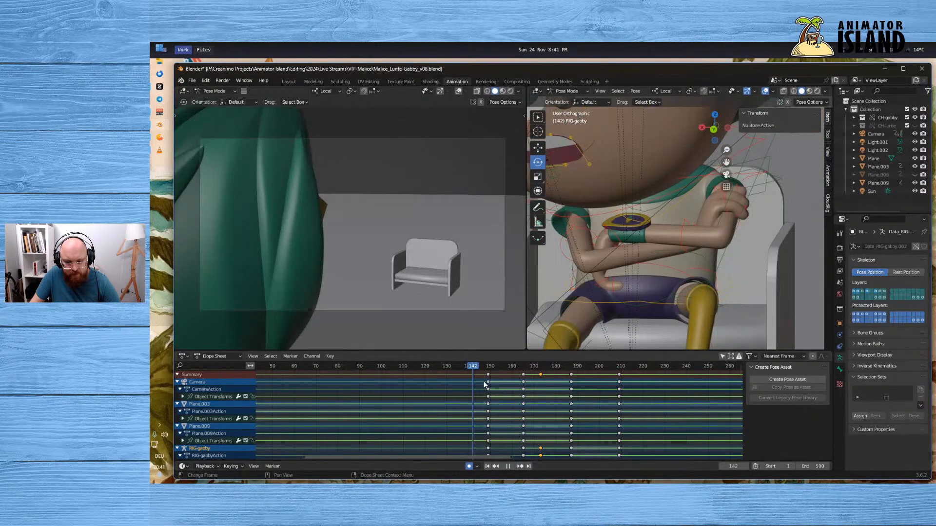
pyautogui.click(510, 466)
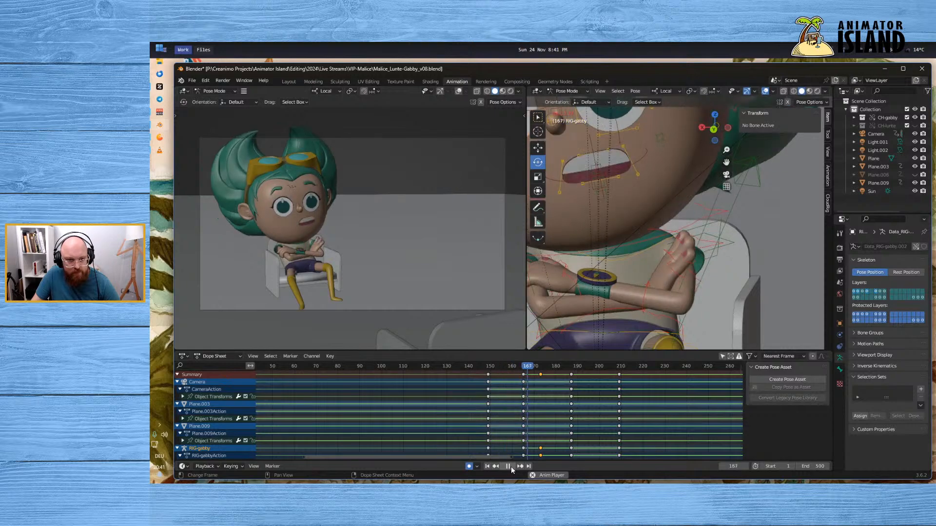
pyautogui.moveTo(498, 366); pyautogui.dragTo(483, 370)
pyautogui.press('space')
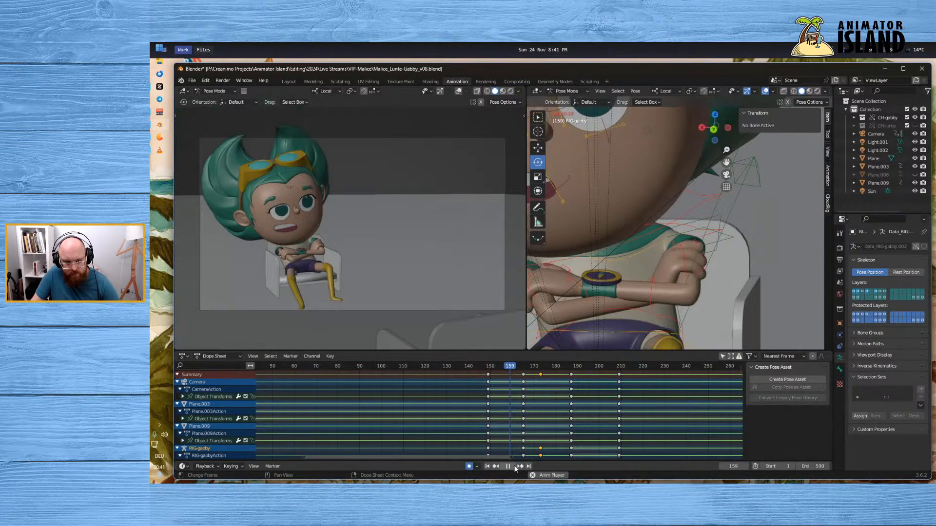
pyautogui.press('space')
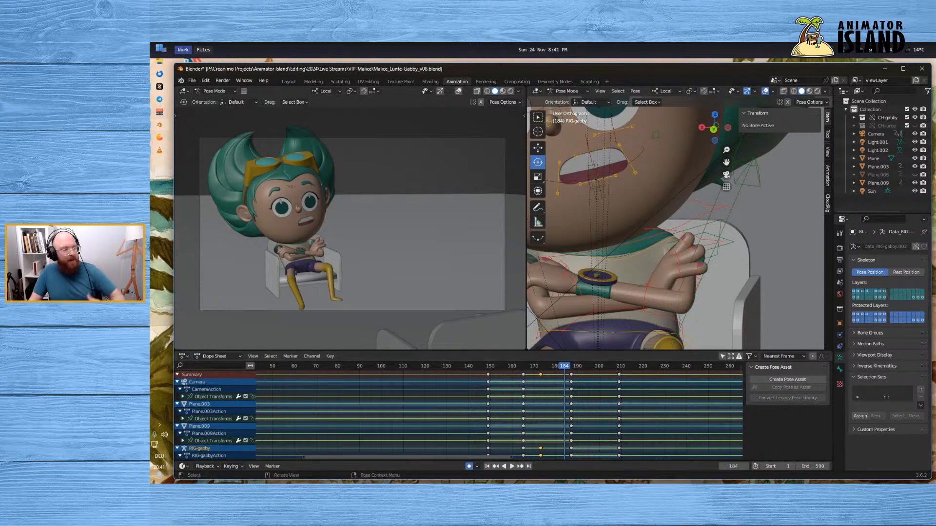
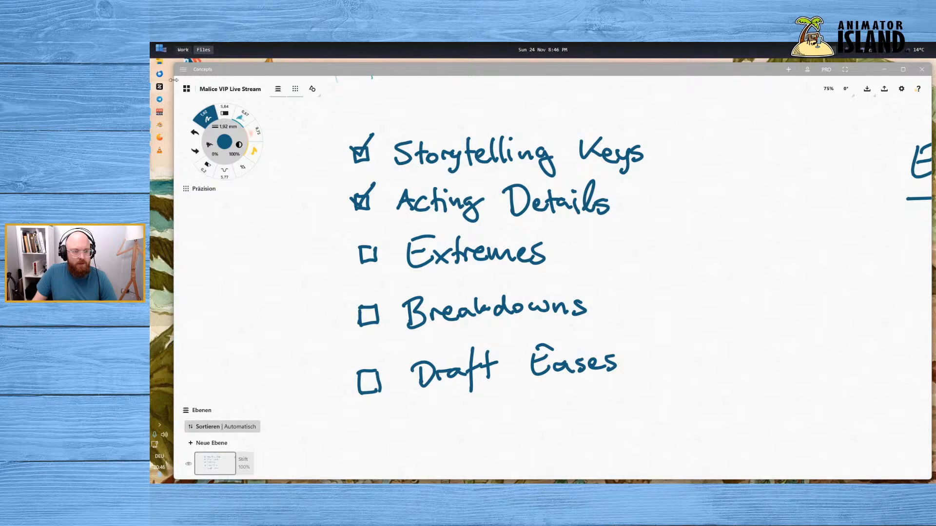
# Switch back to Blender and play the animation from frame 144
pyautogui.click(183, 49)
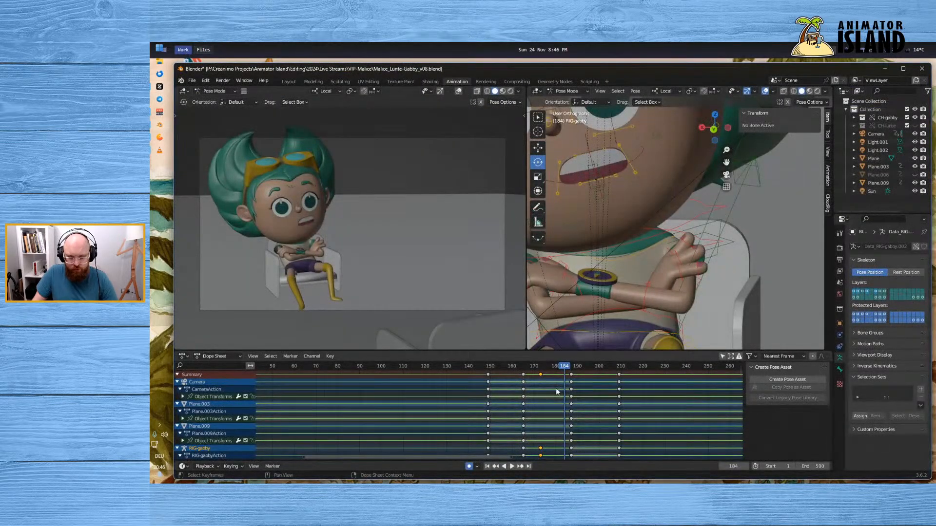
pyautogui.click(486, 366)
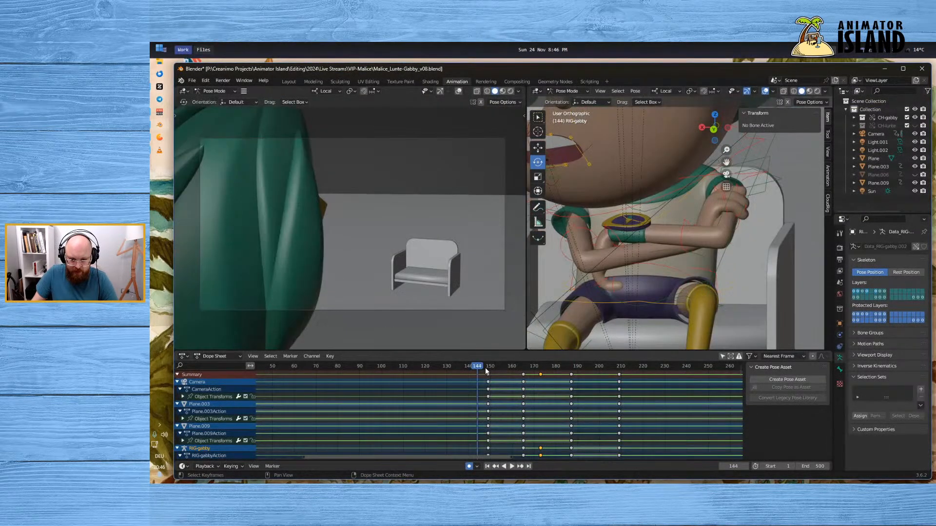
pyautogui.click(511, 466)
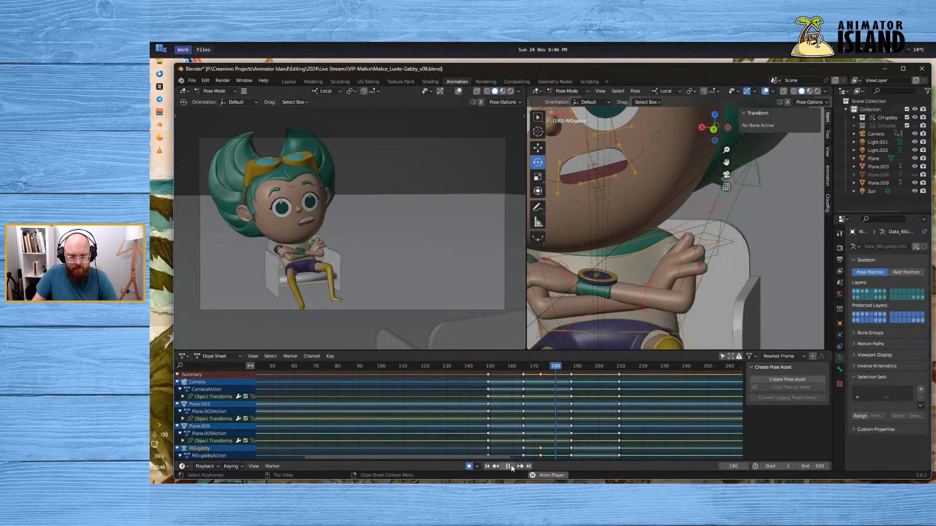
pyautogui.click(511, 466)
# Play the animation from around frame 180, and place the playhead at frame 201
pyautogui.moveTo(514, 368); pyautogui.dragTo(574, 377)
pyautogui.click(513, 466)
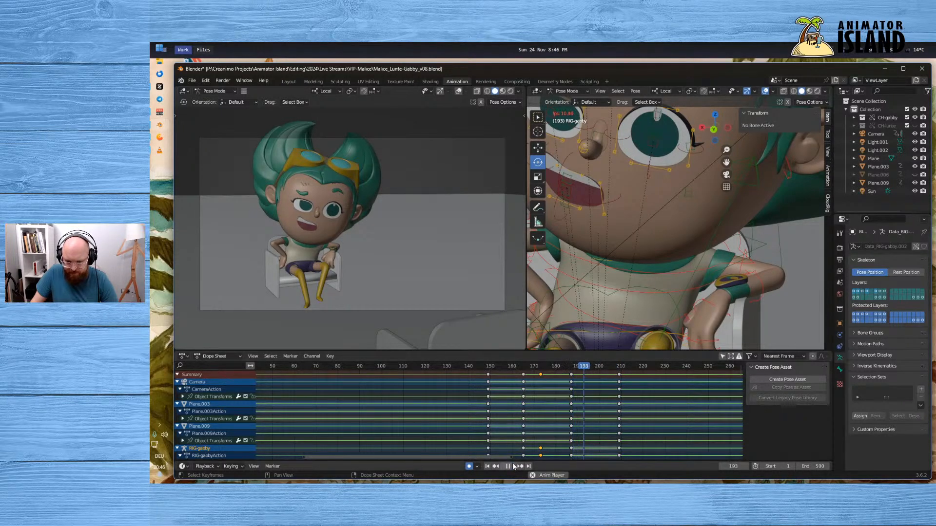
pyautogui.click(557, 368)
pyautogui.press('space')
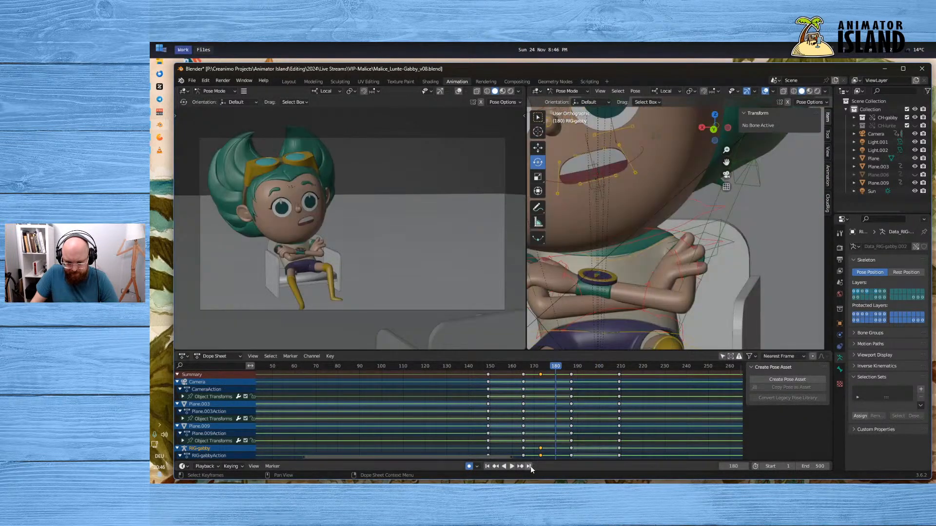
pyautogui.click(513, 466)
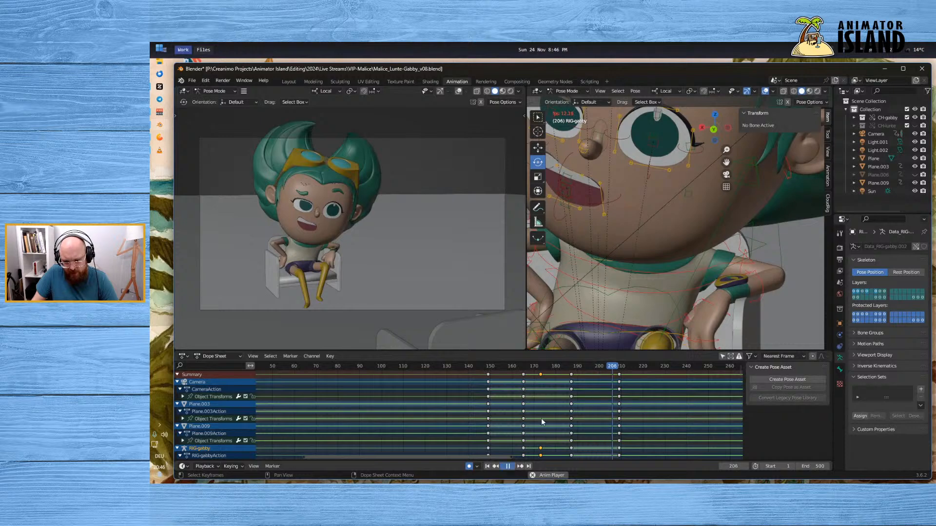
pyautogui.press('space')
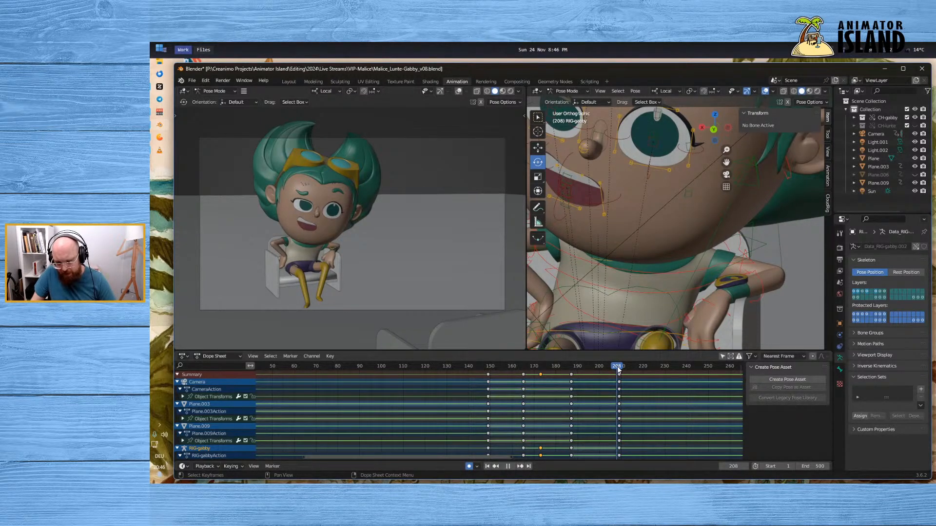
pyautogui.click(618, 367)
pyautogui.moveTo(618, 370); pyautogui.dragTo(603, 373)
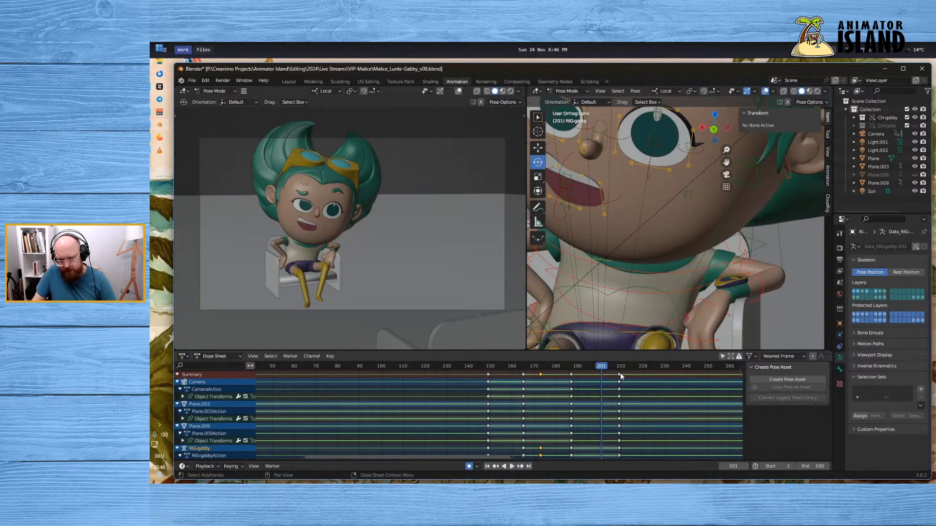
# Try pasting the keyframes of frame 209 for all objects at frame 201, and undo the paste
pyautogui.keyDown('shift'); pyautogui.click(620, 374); pyautogui.keyUp('shift')
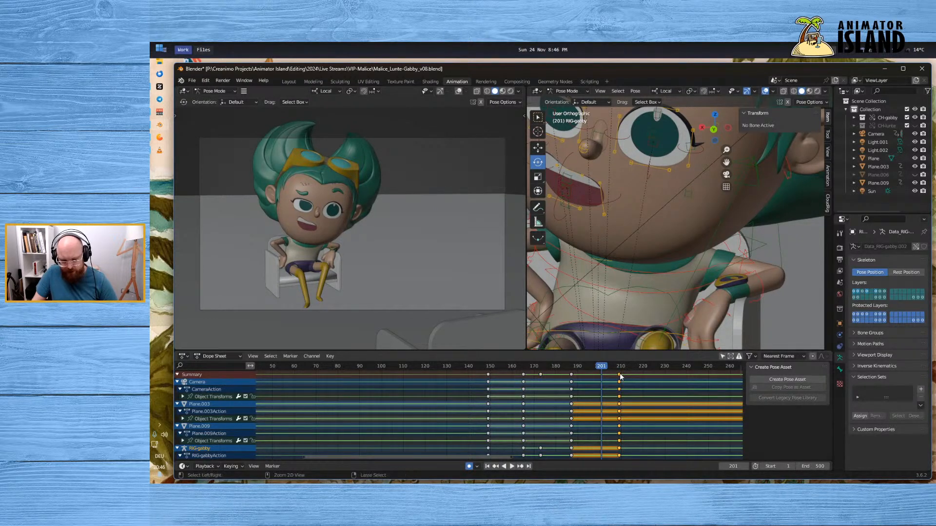
pyautogui.moveTo(603, 370); pyautogui.dragTo(602, 370)
pyautogui.hotkey('ctrl', 'v')
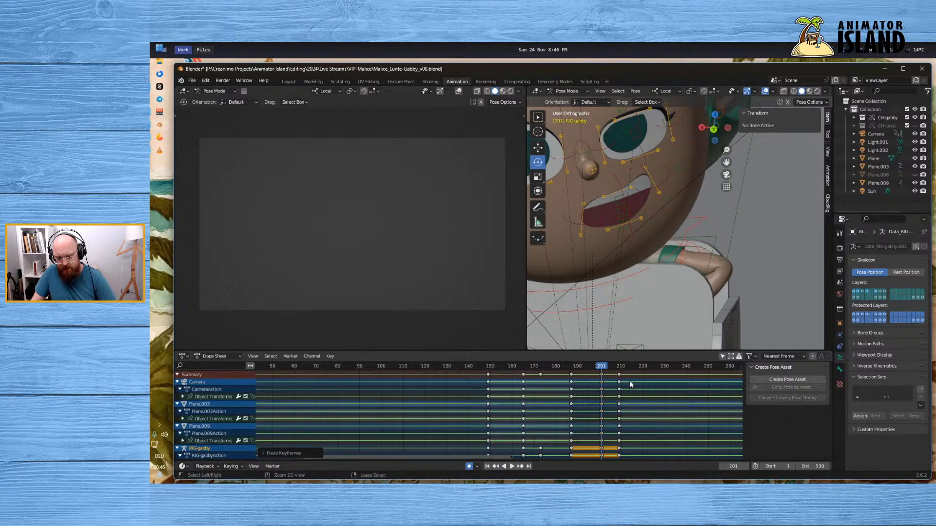
pyautogui.hotkey('ctrl', 'z')
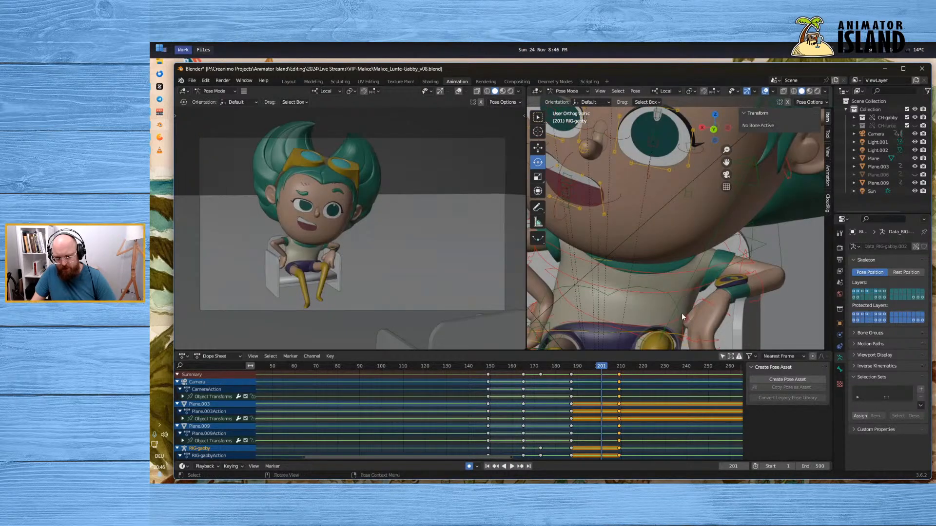
# Select all of Gabby's pose controls and paste keyframes holding the hands-on-hips pose at frame 201
pyautogui.click(758, 280)
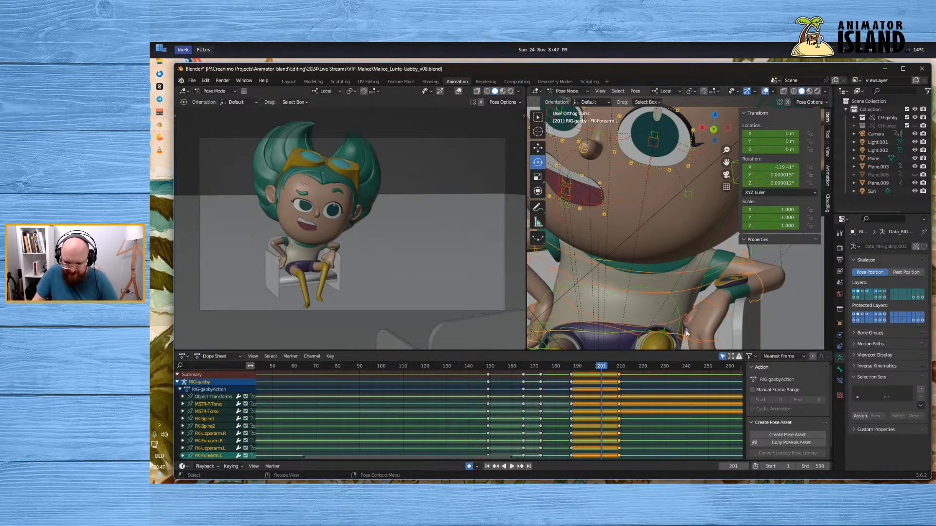
pyautogui.click(620, 376)
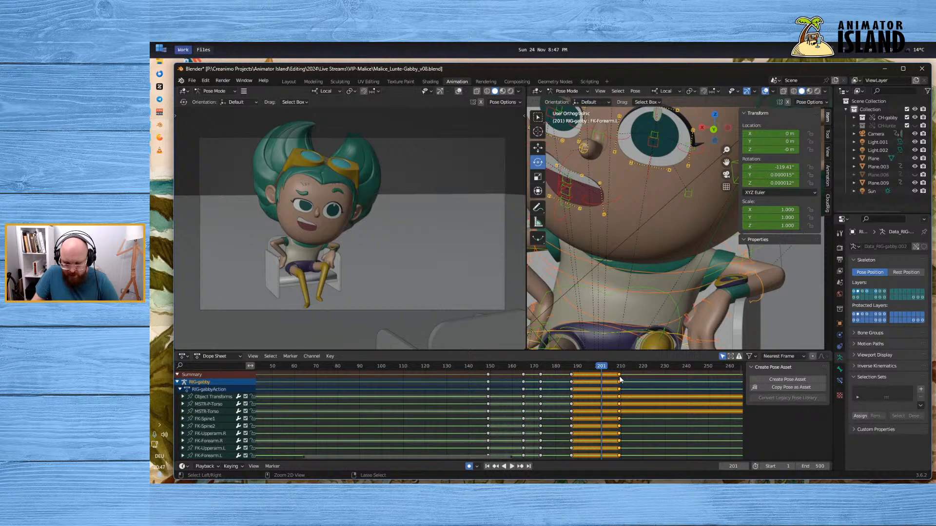
pyautogui.hotkey('ctrl', 'v')
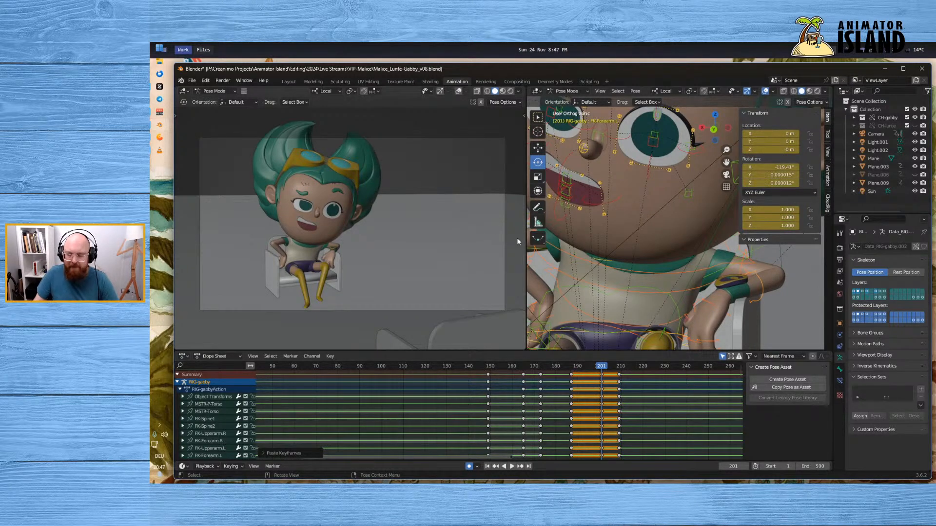
# Rotate the upper spine control FK-Spine2 slightly to adjust the torso's lean at frame 201
pyautogui.click(636, 291)
pyautogui.moveTo(628, 242); pyautogui.dragTo(627, 242)
pyautogui.moveTo(636, 291); pyautogui.dragTo(602, 288, button='middle')
pyautogui.click(554, 298)
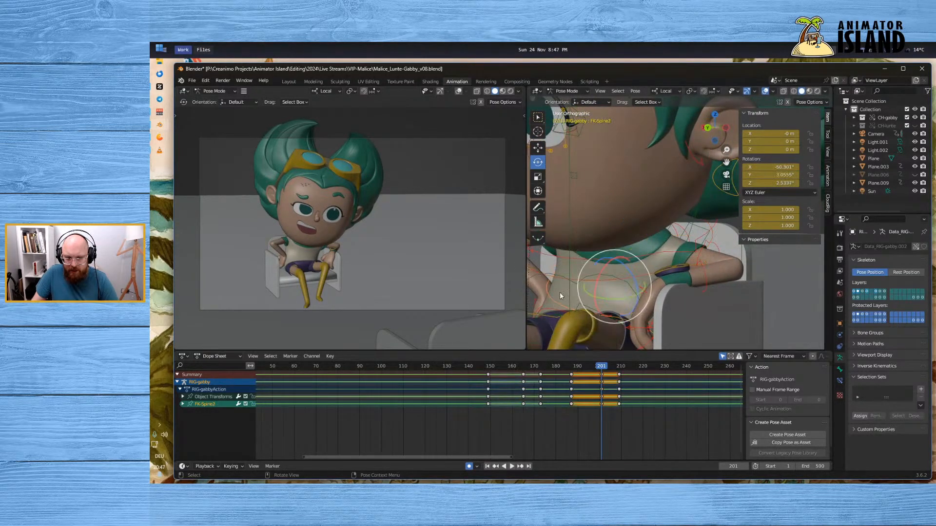
pyautogui.moveTo(603, 267); pyautogui.dragTo(603, 271)
# Try rotating the left upper arm's IK control (IK-Upperarm.L) at frame 201, and undo the rotation
pyautogui.click(698, 247)
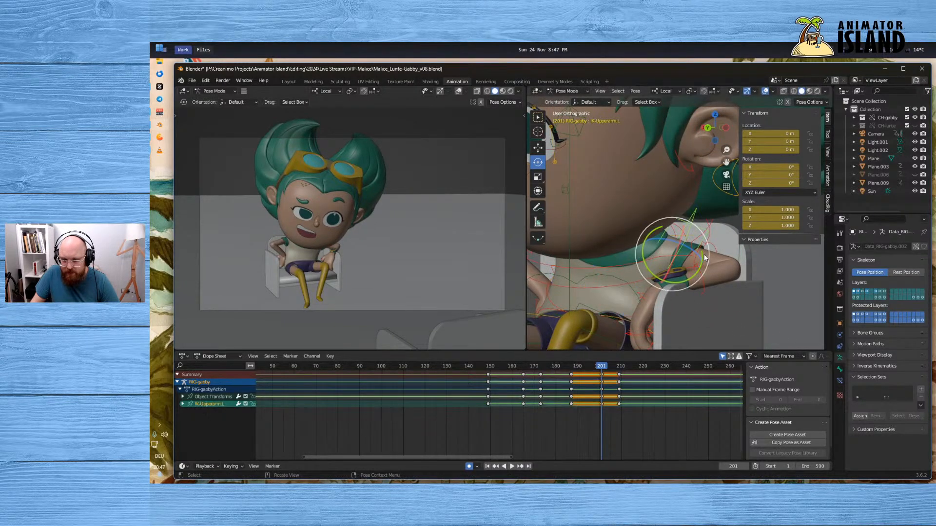
pyautogui.moveTo(718, 254); pyautogui.dragTo(738, 261, button='middle')
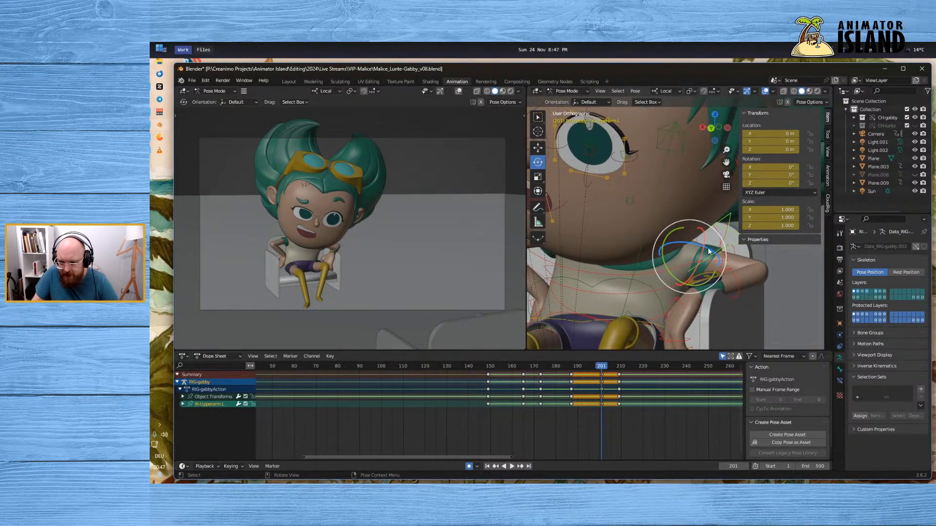
pyautogui.moveTo(702, 251)
pyautogui.mouseDown()
pyautogui.moveTo(707, 241)
pyautogui.moveTo(692, 236)
pyautogui.mouseUp()
pyautogui.hotkey('ctrl', 'z')
# Try rotating the left upper arm (FK-Upperarm.L) and the left forearm (FK-Forearm.L) at frame 201
pyautogui.click(717, 266)
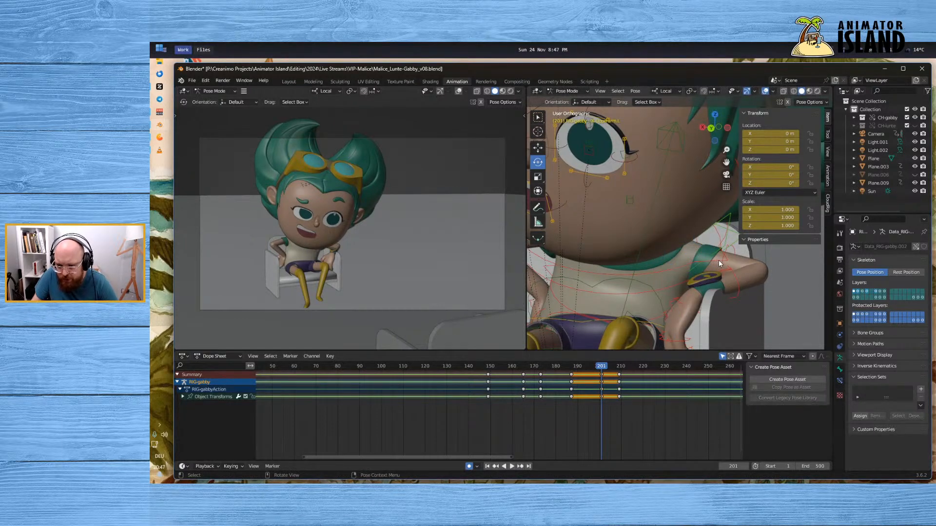
pyautogui.click(718, 259)
pyautogui.moveTo(747, 271); pyautogui.dragTo(727, 276, button='middle')
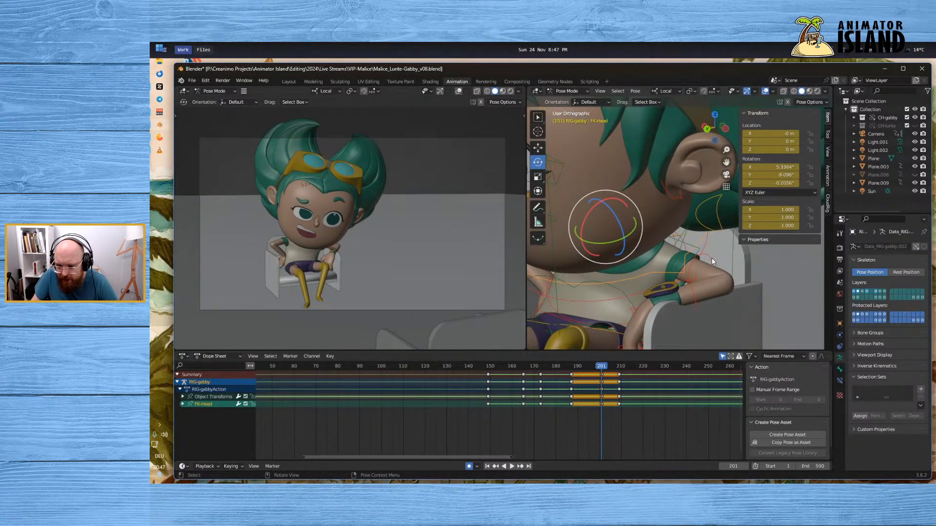
pyautogui.click(712, 259)
pyautogui.moveTo(692, 253); pyautogui.dragTo(740, 266, button='middle')
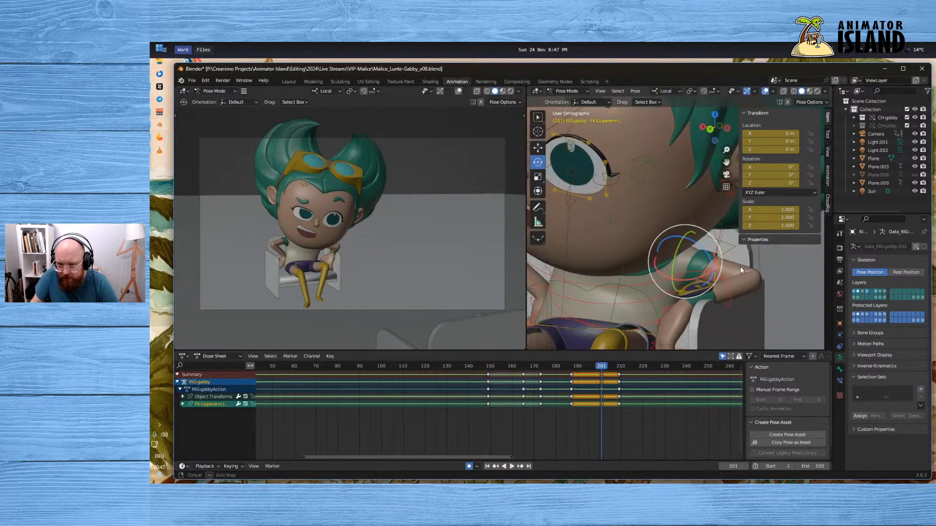
pyautogui.moveTo(701, 243); pyautogui.dragTo(704, 248)
pyautogui.click(730, 299)
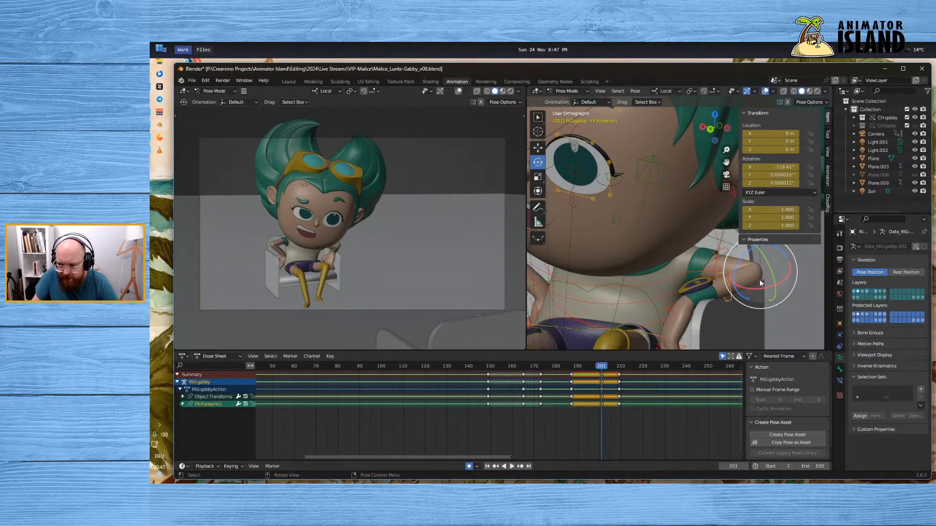
pyautogui.moveTo(764, 256); pyautogui.dragTo(739, 273)
pyautogui.hotkey('ctrl', 'z')
pyautogui.moveTo(595, 366)
pyautogui.mouseDown()
pyautogui.moveTo(644, 368)
pyautogui.moveTo(568, 374)
pyautogui.moveTo(600, 373)
pyautogui.mouseUp()
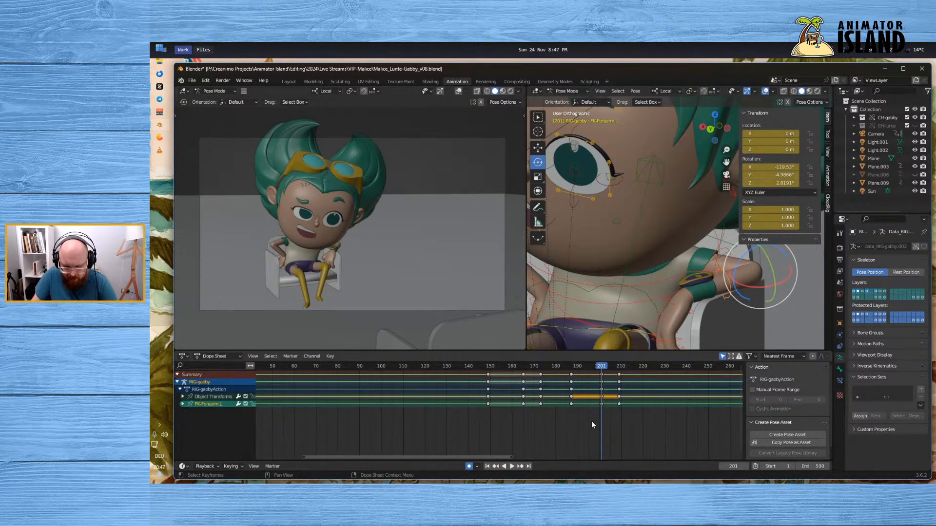
# Undo the arm and spine rotations at frame 201, along with the keyframes pasted there
pyautogui.hotkey('ctrl', 'z')
pyautogui.hotkey('ctrl', 'z')
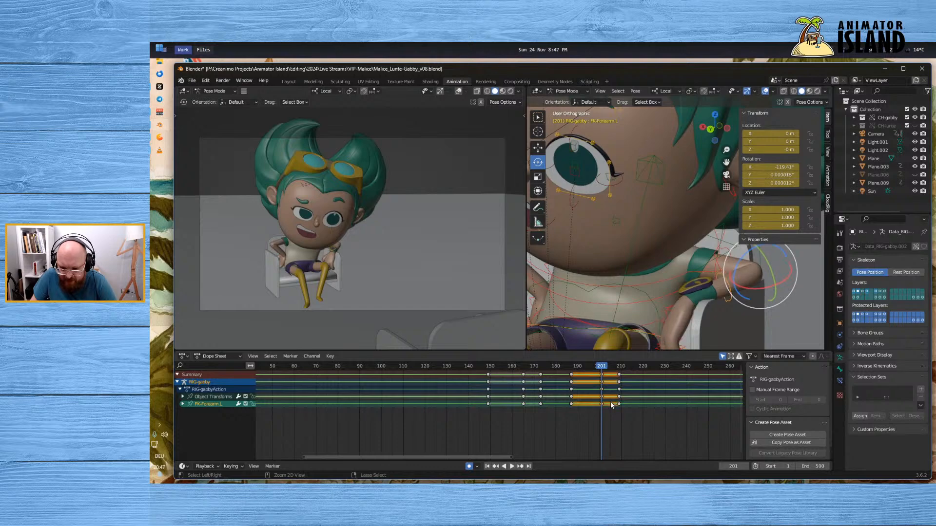
pyautogui.hotkey('ctrl', 'z')
pyautogui.hotkey('ctrl', 'z')
pyautogui.hotkey('ctrl', 'z')
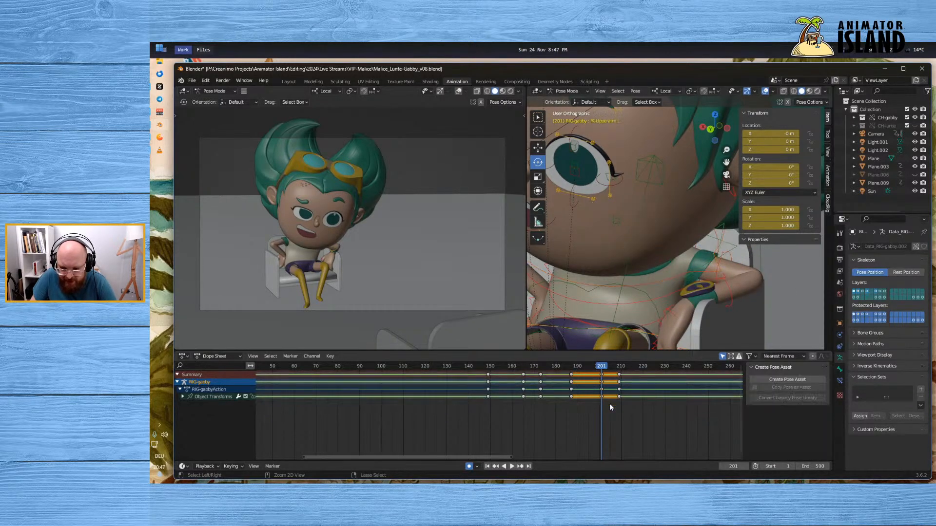
pyautogui.hotkey('ctrl', 'z')
pyautogui.hotkey('ctrl', 'z')
pyautogui.hotkey('ctrl', 'z')
pyautogui.hotkey('ctrl', 'z')
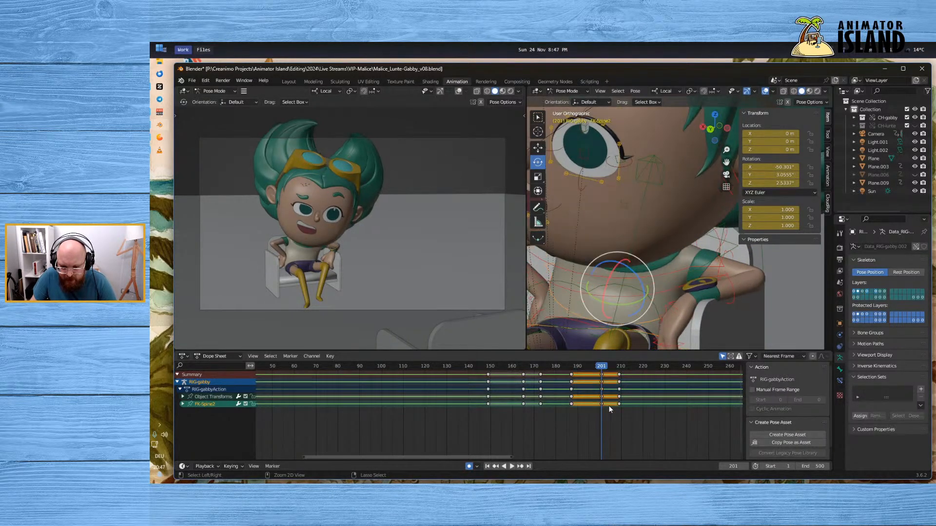
pyautogui.hotkey('ctrl', 'z')
pyautogui.hotkey('ctrl', 'z')
pyautogui.hotkey('ctrl', 'z')
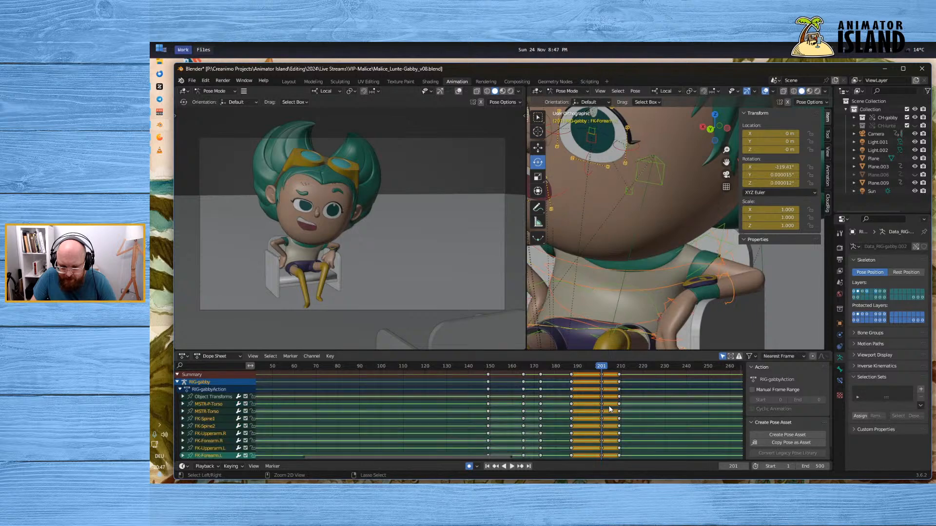
# Copy Gabby's hands-on-hips keyframes from frame 187 and paste them at frame 193
pyautogui.moveTo(563, 365)
pyautogui.mouseDown()
pyautogui.moveTo(620, 369)
pyautogui.moveTo(571, 368)
pyautogui.mouseUp()
pyautogui.click(585, 394)
pyautogui.click(573, 377)
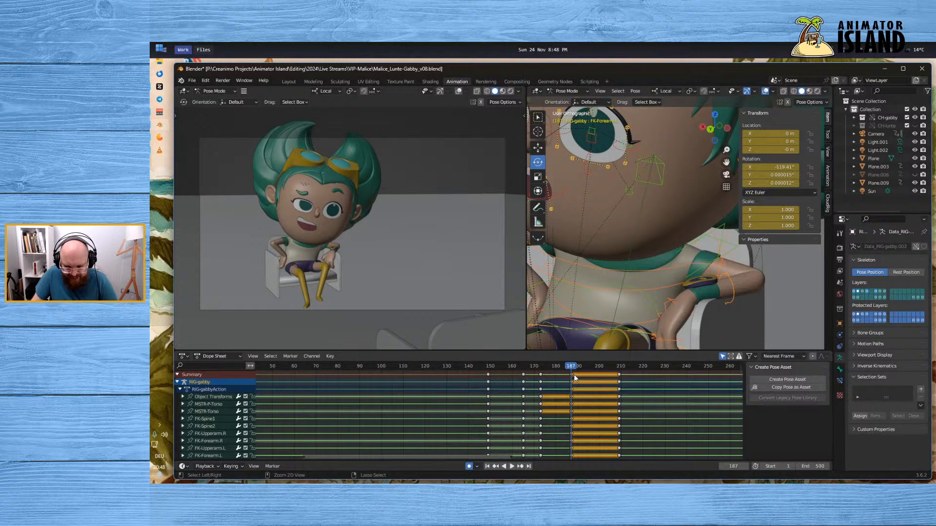
pyautogui.press('space')
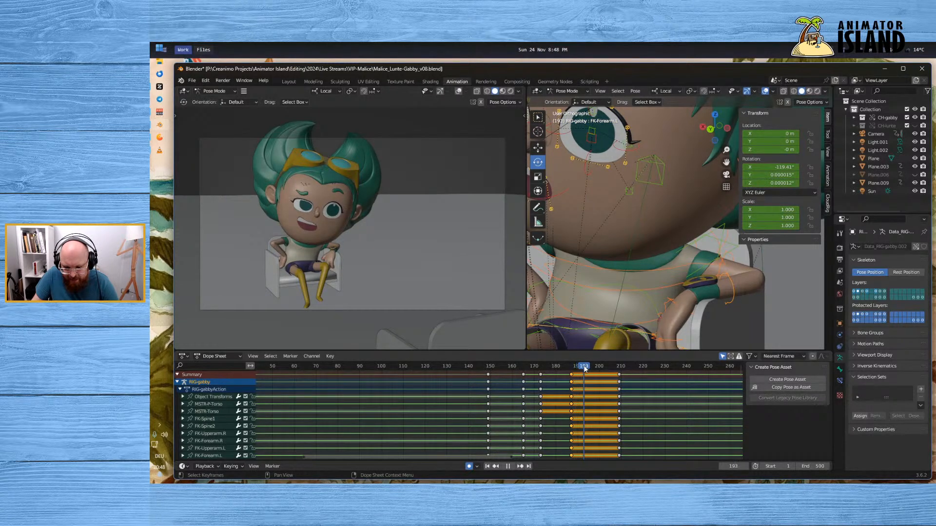
pyautogui.press('i')
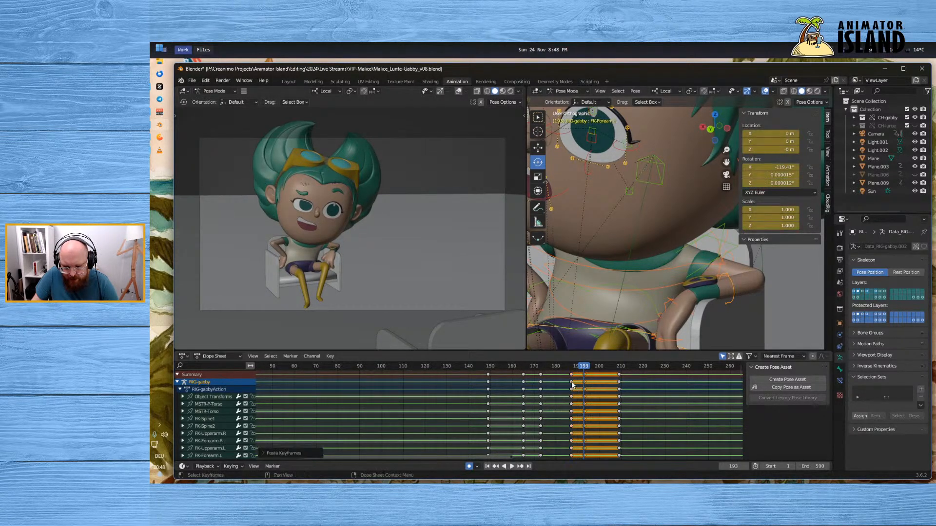
# Move the keyframes of frame 187 to frame 185 and play back the revised pose timing
pyautogui.moveTo(572, 375); pyautogui.dragTo(566, 375)
pyautogui.moveTo(569, 367); pyautogui.dragTo(558, 367)
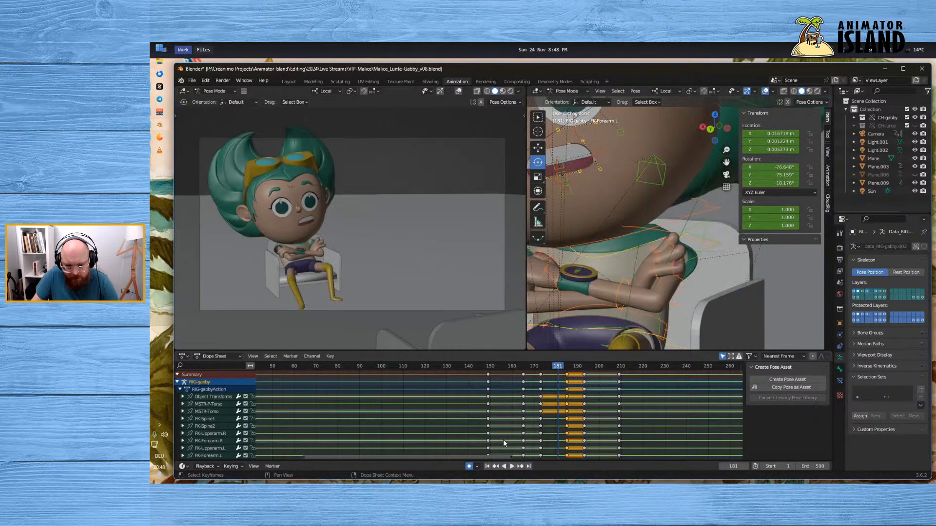
pyautogui.click(511, 465)
pyautogui.click(508, 466)
pyautogui.click(580, 366)
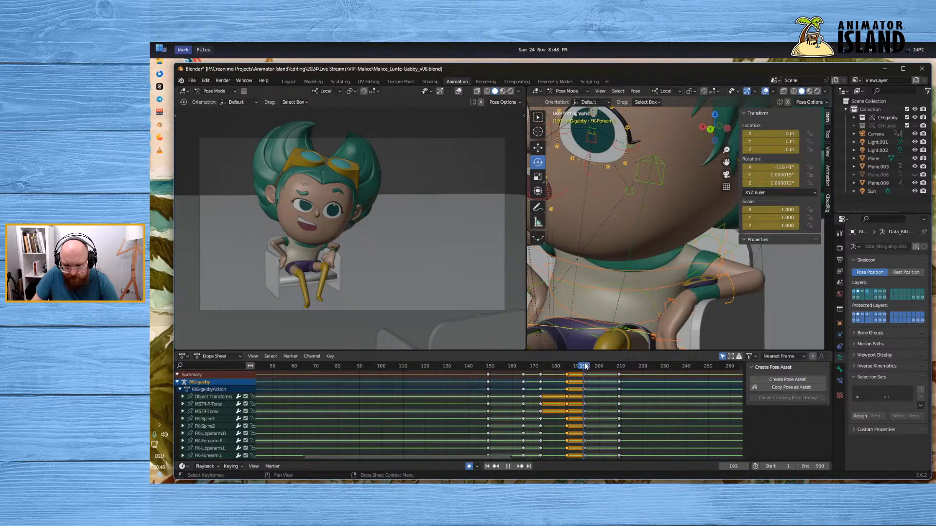
pyautogui.click(567, 367)
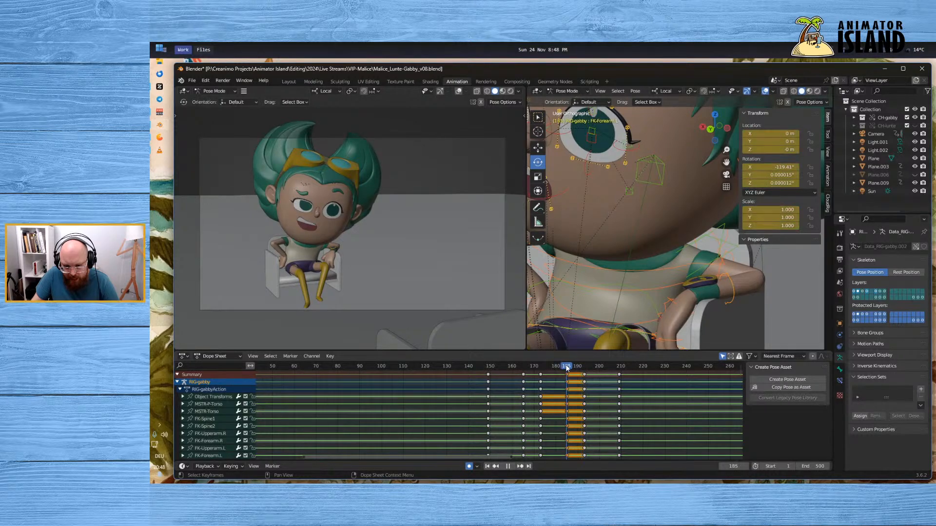
# Rotate the upper spine control and the head control (FK-Head) slightly to lean the pose at frame 185
pyautogui.click(653, 285)
pyautogui.moveTo(612, 235); pyautogui.dragTo(611, 239)
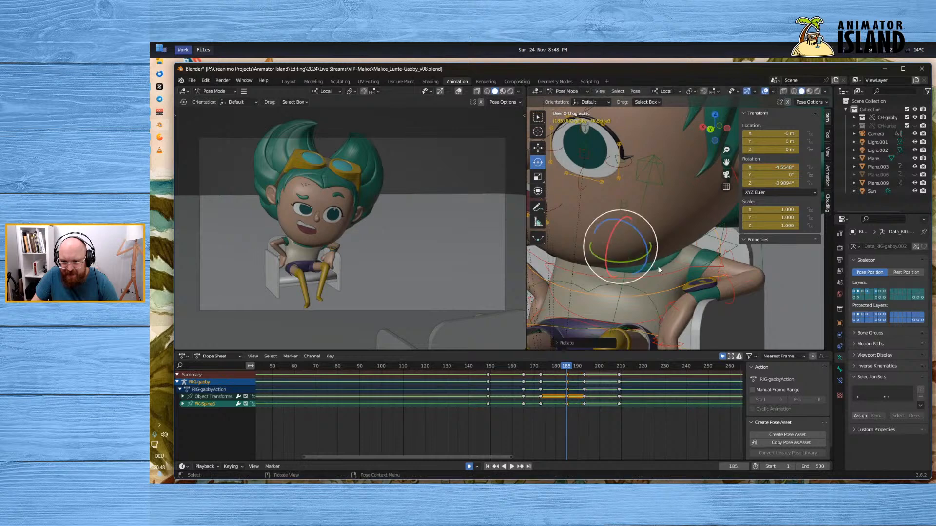
pyautogui.click(668, 270)
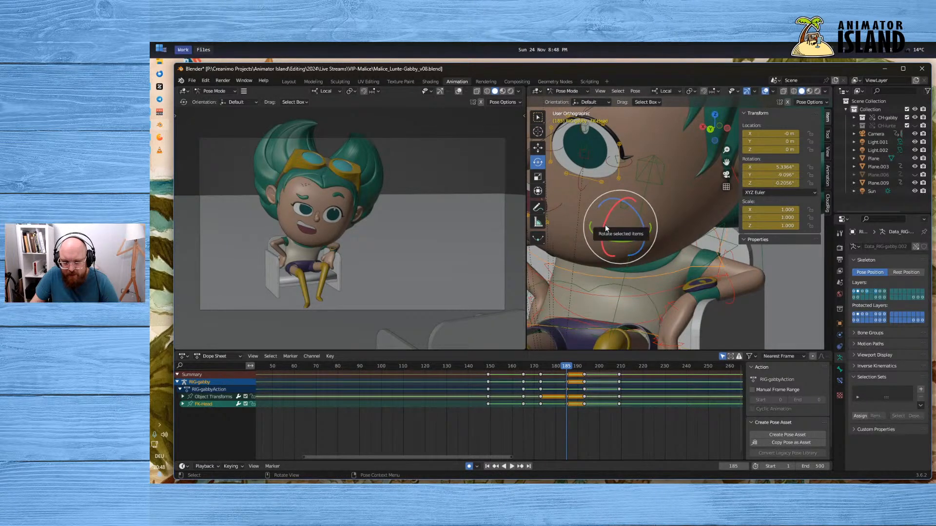
pyautogui.moveTo(604, 224); pyautogui.dragTo(604, 229)
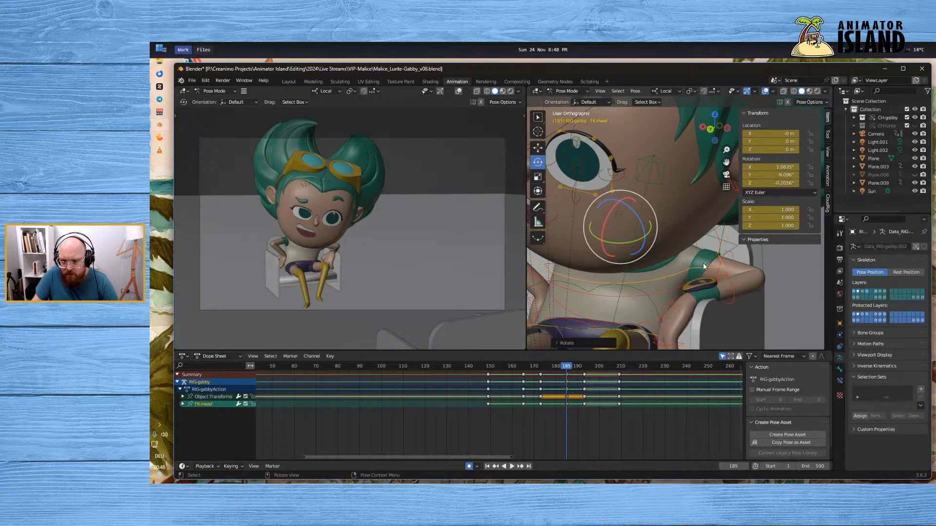
# Rotate FK-Upperarm.L to about -2.2° in Z and FK-Forearm.L by about -4.2° at frame 185, then review the motion
pyautogui.click(671, 288)
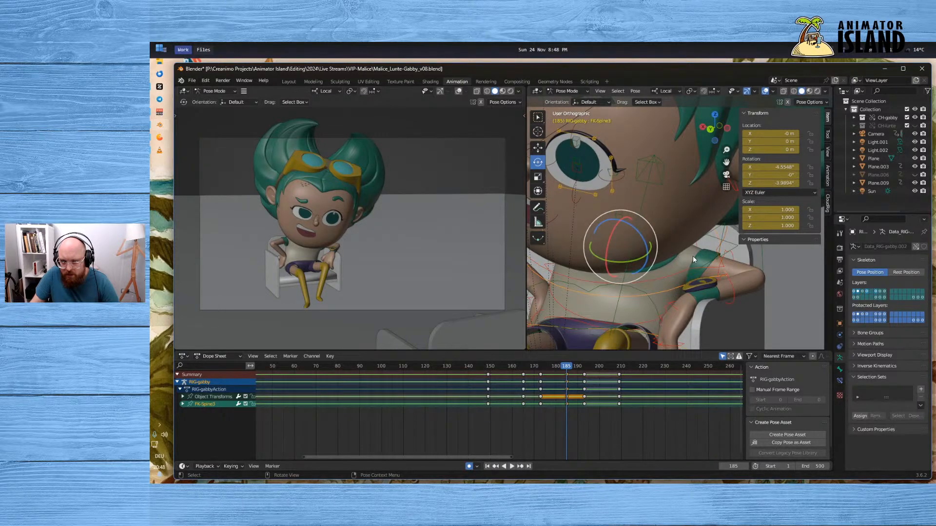
pyautogui.click(706, 246)
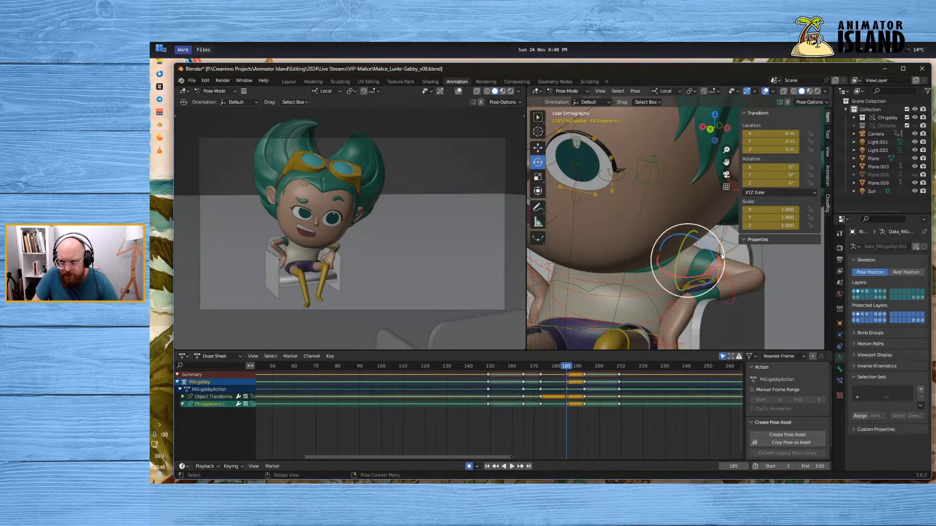
pyautogui.moveTo(706, 244); pyautogui.dragTo(739, 263)
pyautogui.click(730, 292)
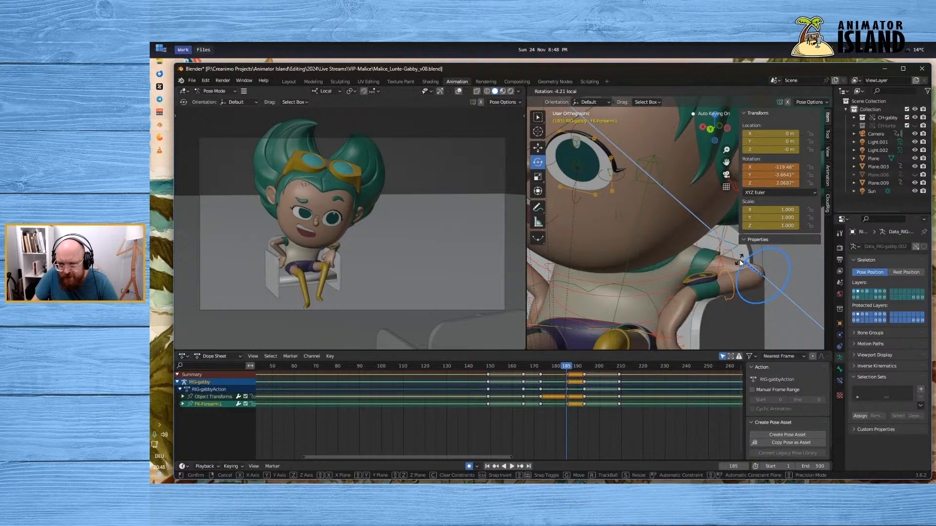
pyautogui.click(739, 263)
pyautogui.press('space')
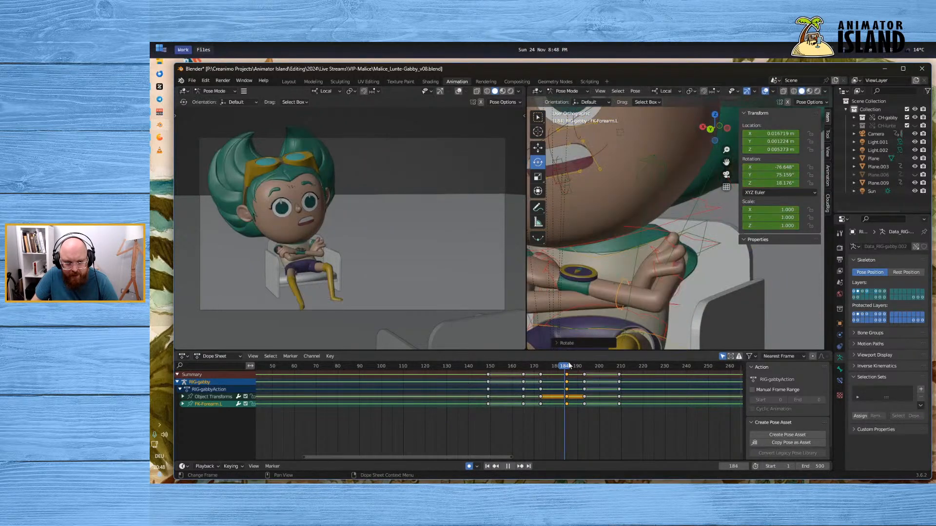
pyautogui.moveTo(573, 364)
pyautogui.mouseDown()
pyautogui.moveTo(591, 365)
pyautogui.moveTo(566, 364)
pyautogui.mouseUp()
pyautogui.press('space')
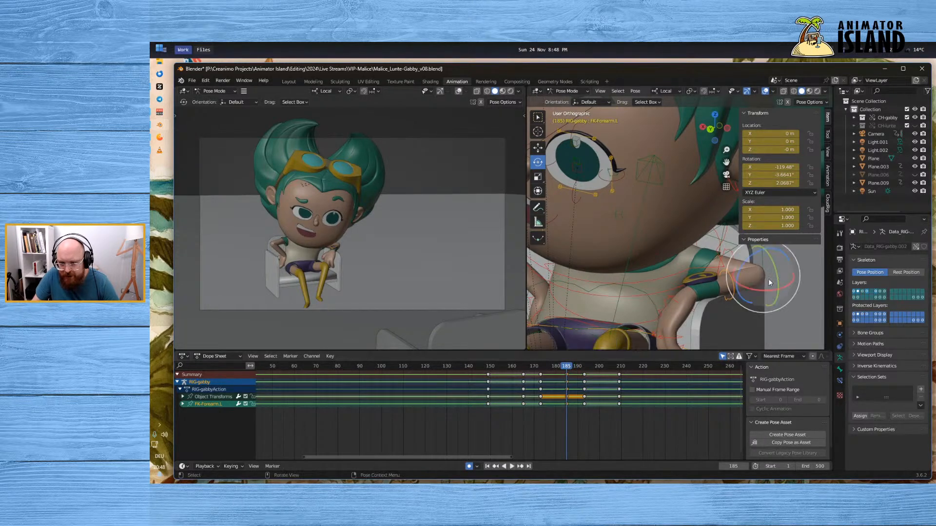
# Rotate the head control FK-Head by about -1.6° around its local X axis at frame 185
pyautogui.moveTo(749, 315); pyautogui.dragTo(677, 264, button='middle')
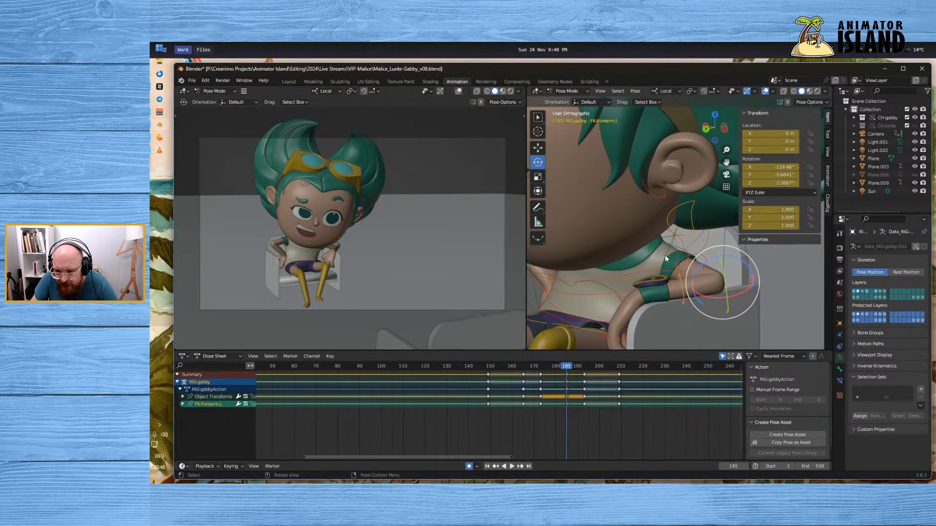
pyautogui.click(665, 256)
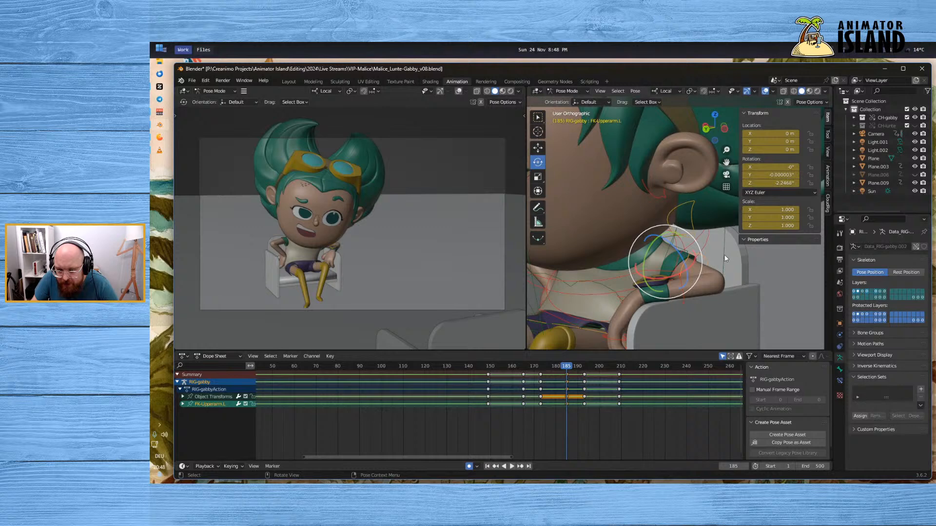
pyautogui.click(673, 256)
pyautogui.click(677, 257)
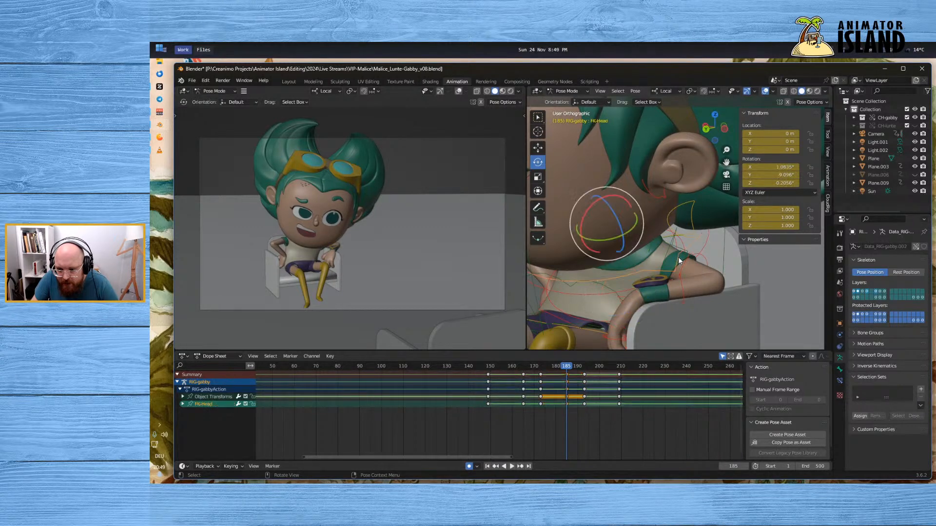
pyautogui.moveTo(686, 259); pyautogui.dragTo(663, 268, button='middle')
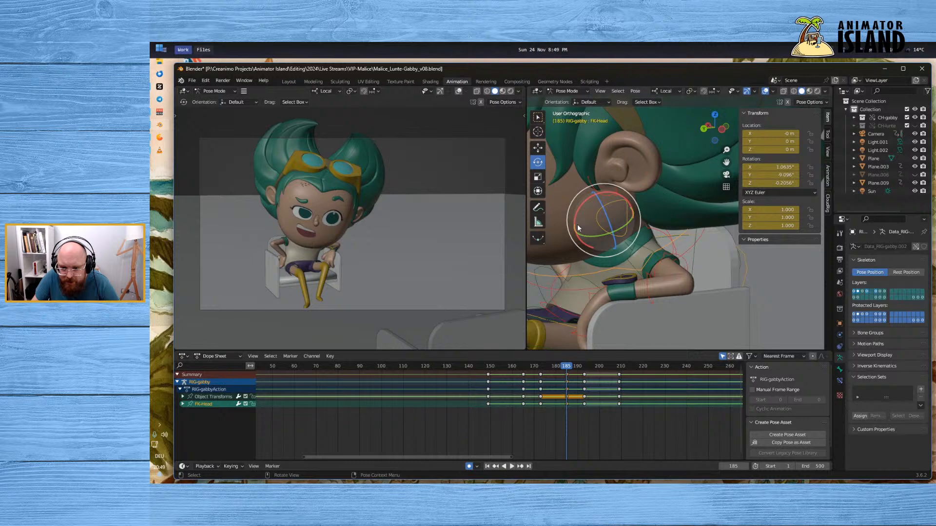
pyautogui.moveTo(575, 218); pyautogui.dragTo(573, 222)
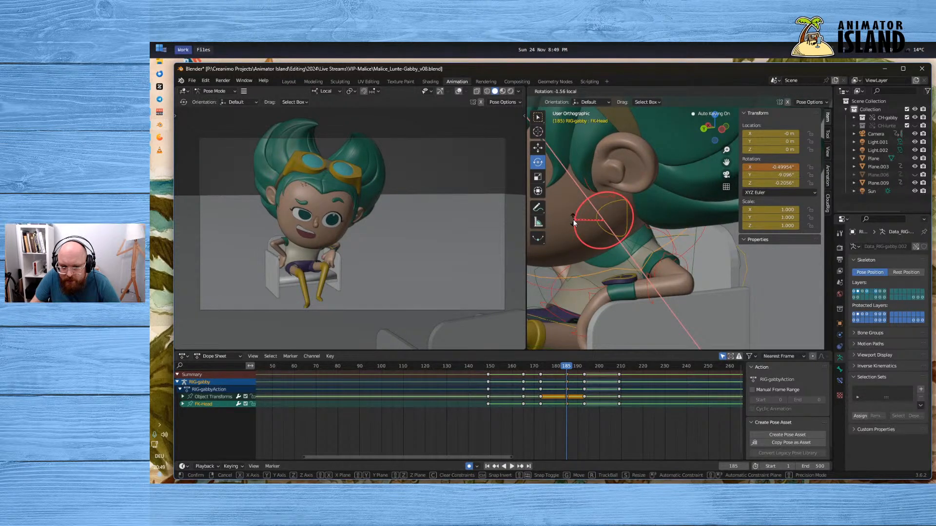
# Rotate the left upper arm control FK-Upperarm.L around its local Z axis to about 4.4° at frame 185
pyautogui.moveTo(594, 228); pyautogui.dragTo(704, 263, button='middle')
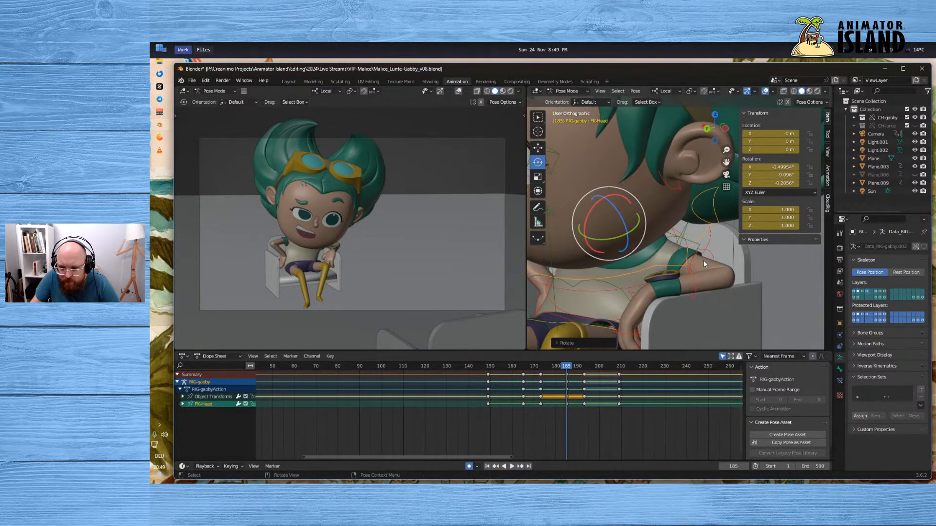
pyautogui.click(707, 255)
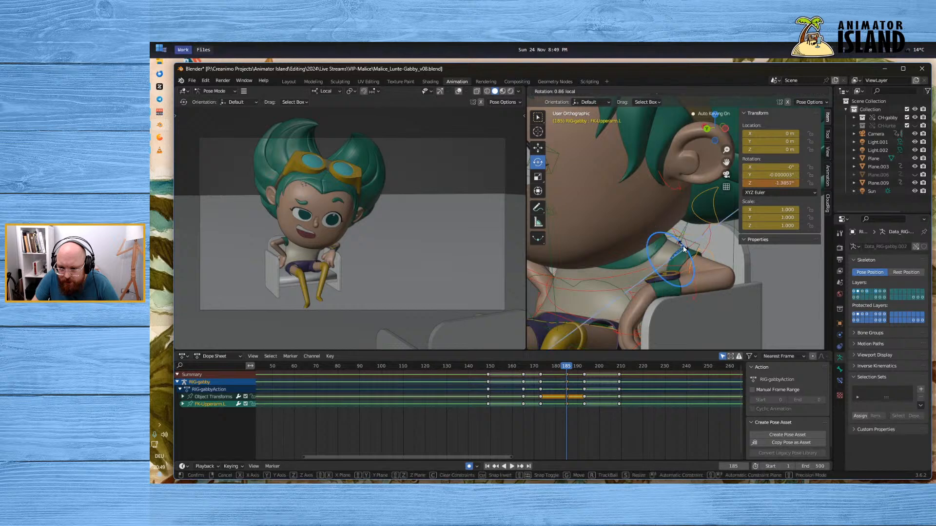
pyautogui.press('r')
pyautogui.press('z')
pyautogui.press('z')
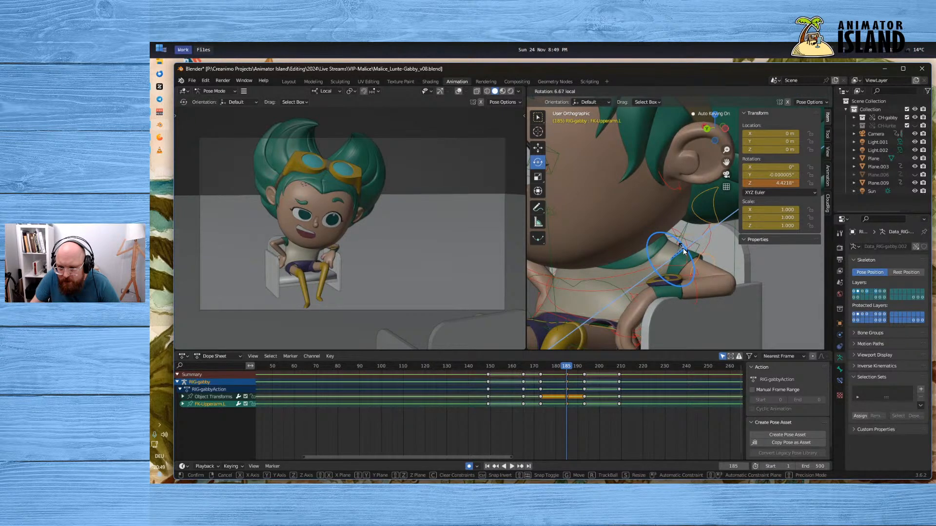
pyautogui.click(690, 285)
# Rotate the left forearm control FK-Forearm.L by about -4.2° around its local Z axis at frame 185
pyautogui.click(694, 297)
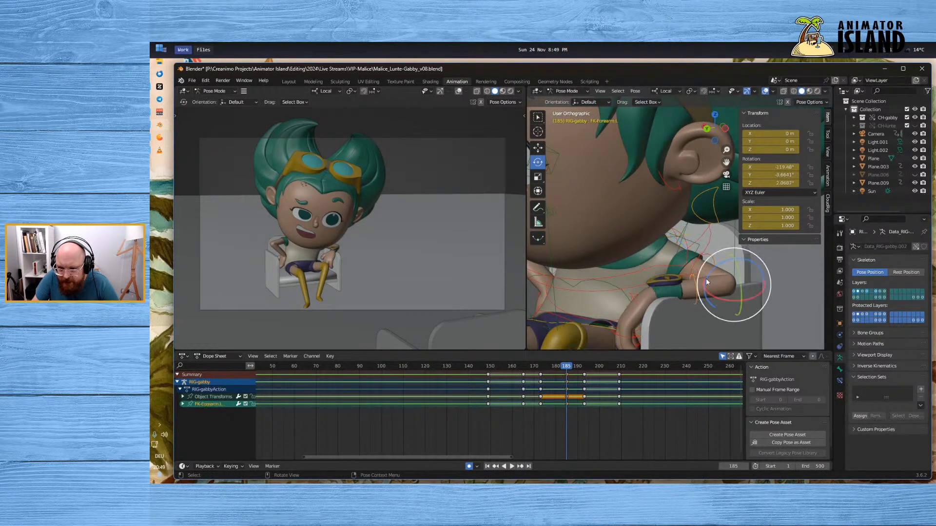
pyautogui.press('r')
pyautogui.press('z')
pyautogui.press('z')
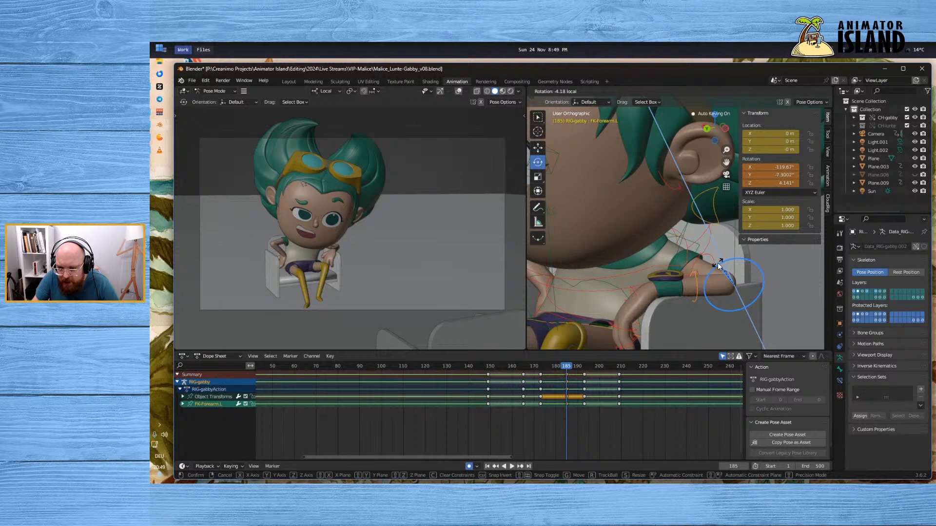
pyautogui.click(717, 264)
# Scrub and play the animation between about frames 177 and 194 to check the pose change
pyautogui.moveTo(542, 366); pyautogui.dragTo(586, 364)
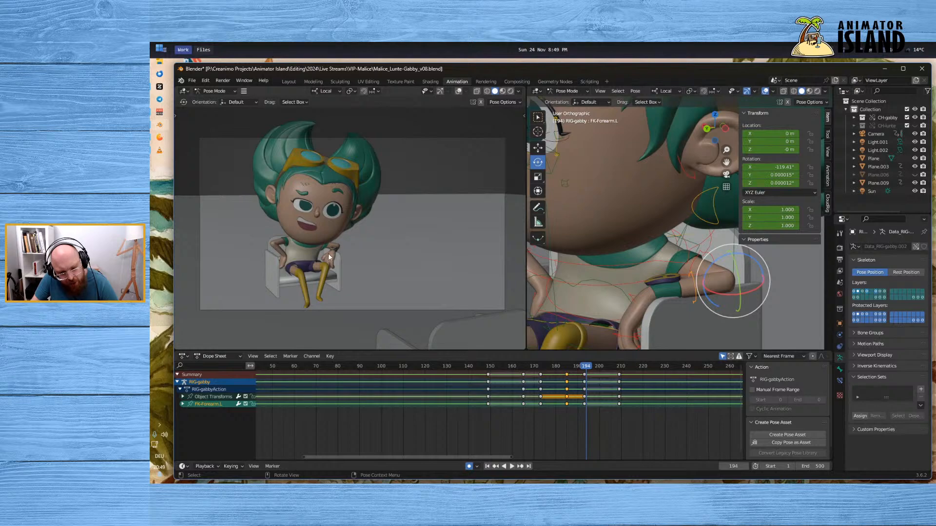
pyautogui.moveTo(560, 365); pyautogui.dragTo(568, 374)
pyautogui.moveTo(553, 373)
pyautogui.mouseDown()
pyautogui.moveTo(598, 369)
pyautogui.moveTo(547, 369)
pyautogui.mouseUp()
pyautogui.click(514, 467)
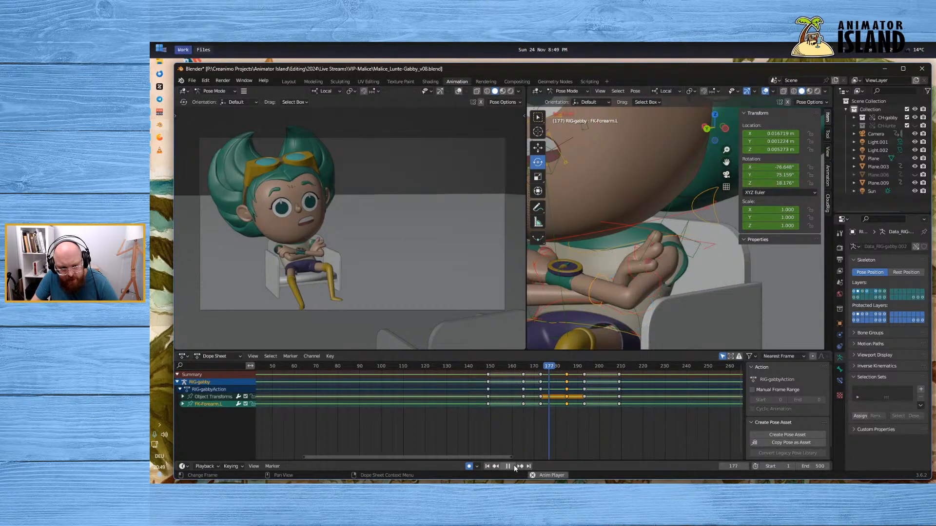
# Try to rotate the left hand control FK-W-Hand.L at frame 193
pyautogui.click(514, 466)
pyautogui.click(568, 369)
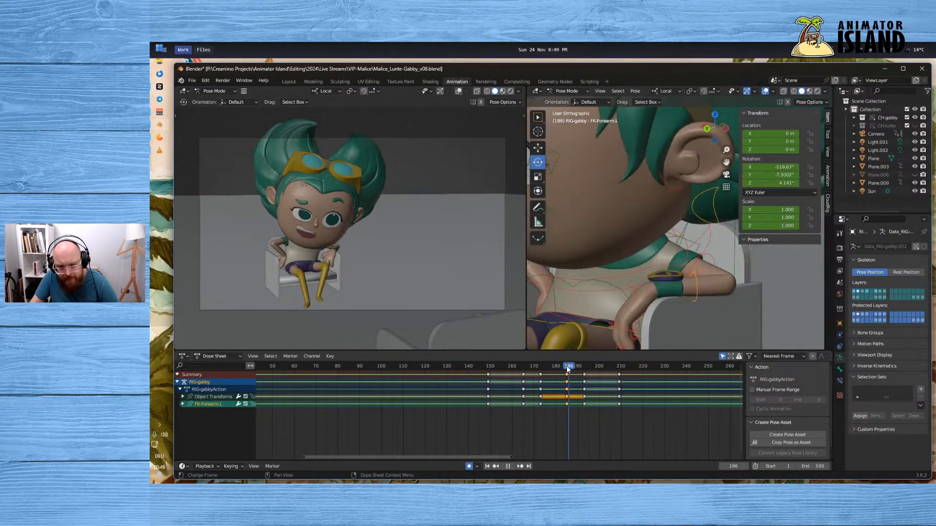
pyautogui.moveTo(567, 368); pyautogui.dragTo(586, 367)
pyautogui.moveTo(597, 306); pyautogui.dragTo(652, 307, button='middle')
pyautogui.click(740, 302)
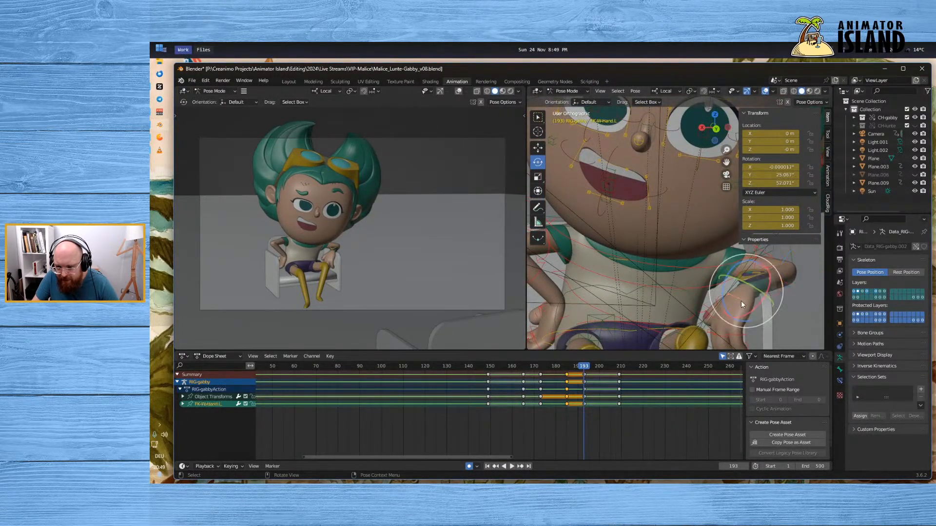
pyautogui.moveTo(741, 300); pyautogui.dragTo(696, 288, button='middle')
pyautogui.moveTo(690, 278); pyautogui.dragTo(720, 258)
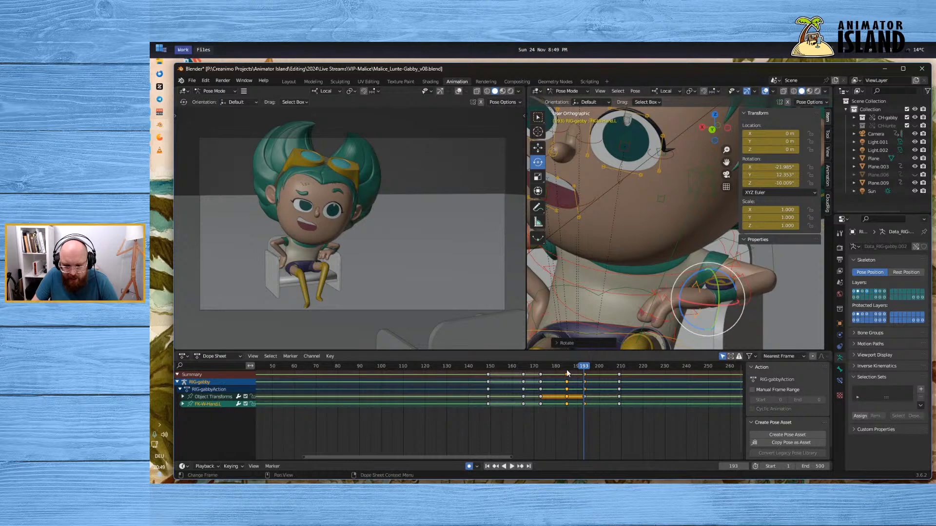
pyautogui.hotkey('ctrl', 'v')
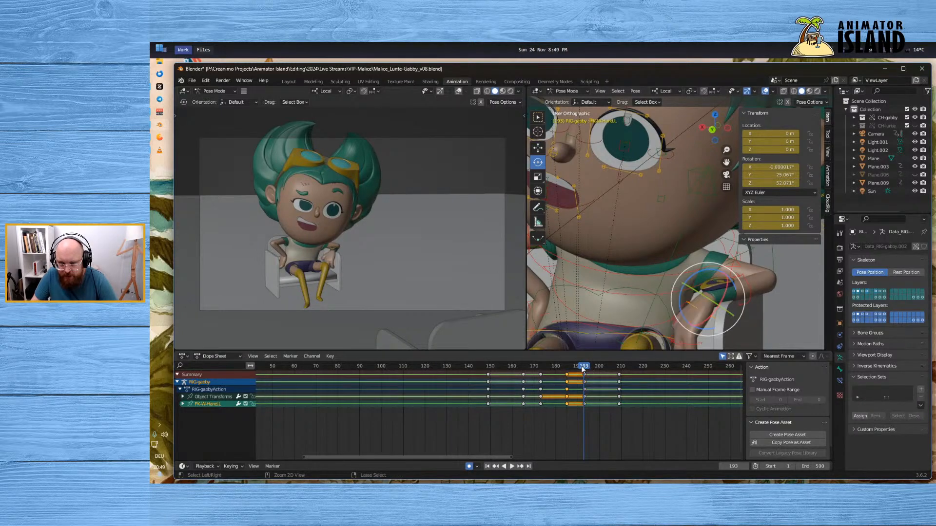
# Rotate the left hand control FK-W-Hand.L by about -41.8° around its local Z axis at frame 185
pyautogui.moveTo(583, 368); pyautogui.dragTo(566, 366)
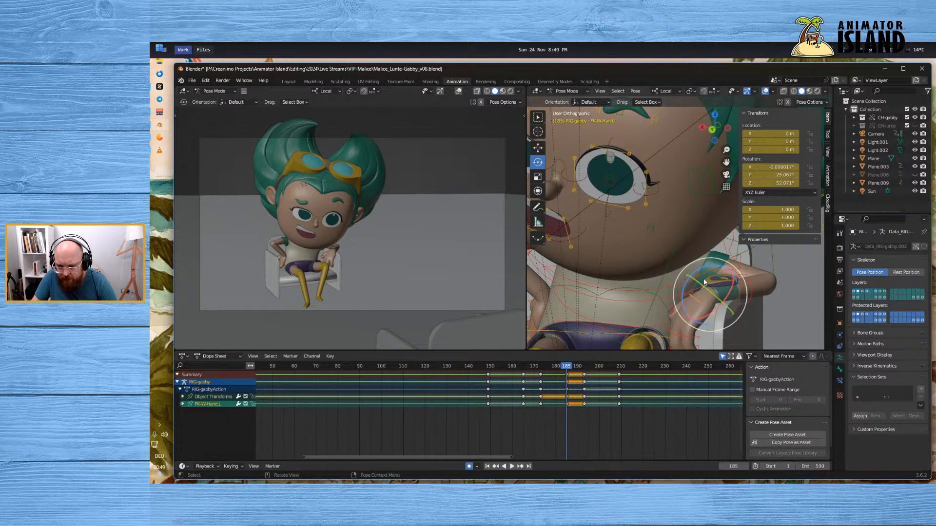
pyautogui.press('r')
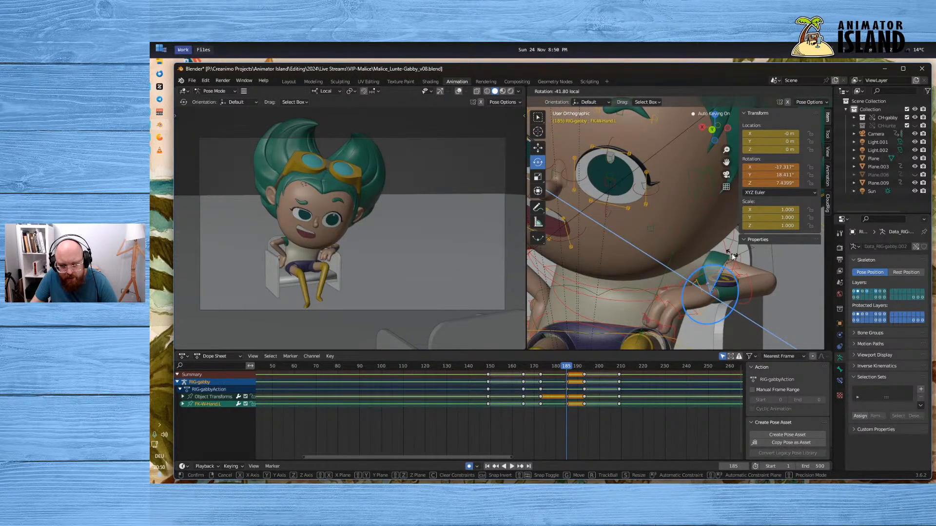
pyautogui.click(733, 257)
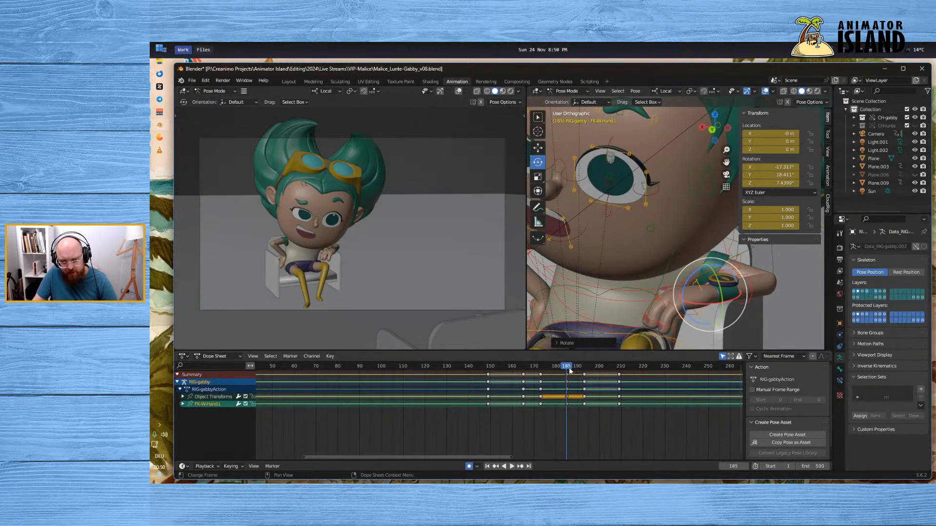
# Play the animation between about frames 166 and 206 to check the left hand's movement into the hands-on-hips pose
pyautogui.moveTo(570, 366)
pyautogui.mouseDown()
pyautogui.moveTo(595, 366)
pyautogui.moveTo(555, 369)
pyautogui.mouseUp()
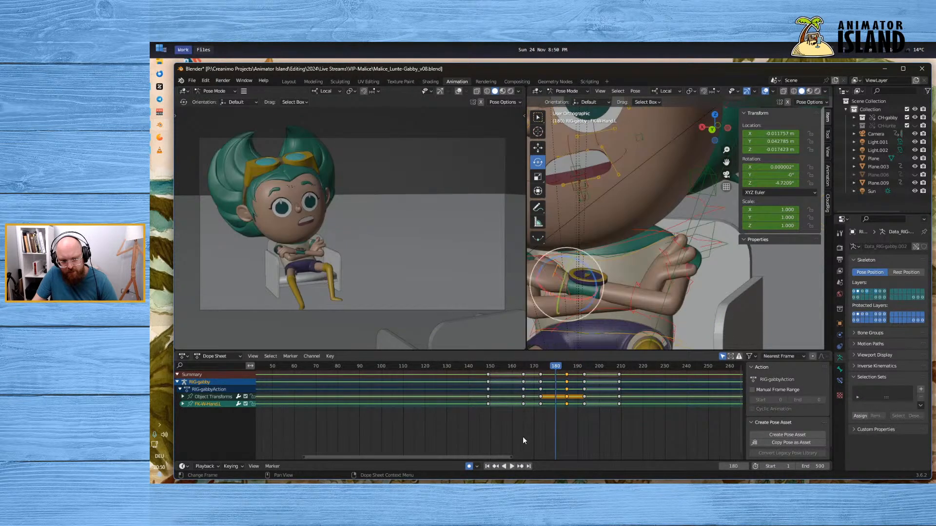
pyautogui.click(511, 466)
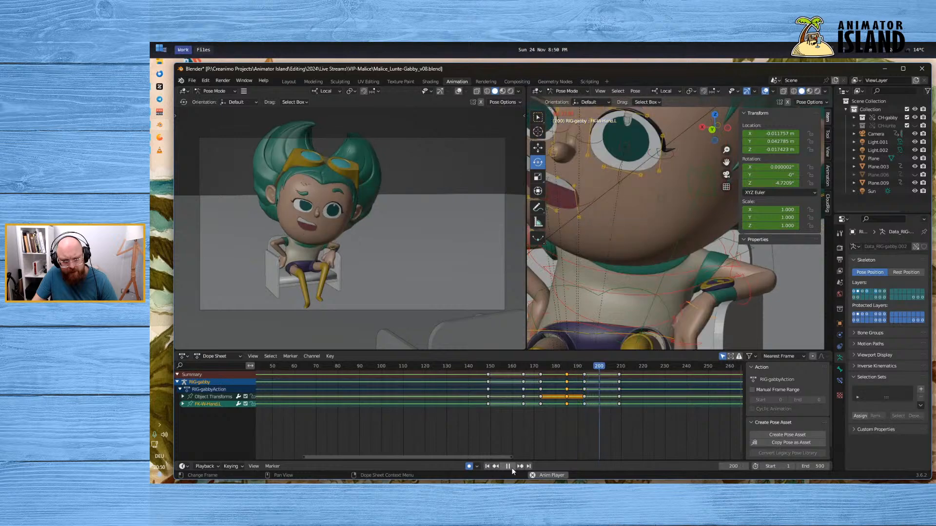
pyautogui.click(526, 368)
pyautogui.click(507, 466)
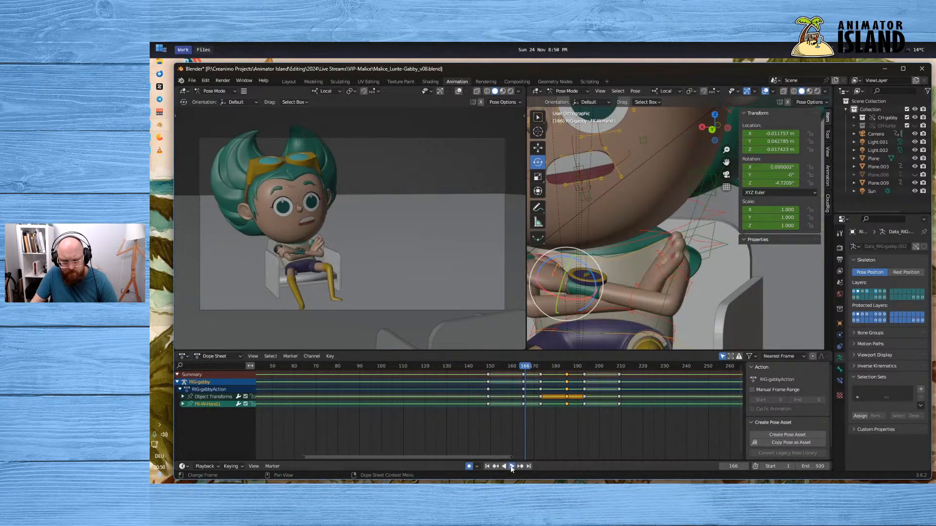
pyautogui.click(512, 466)
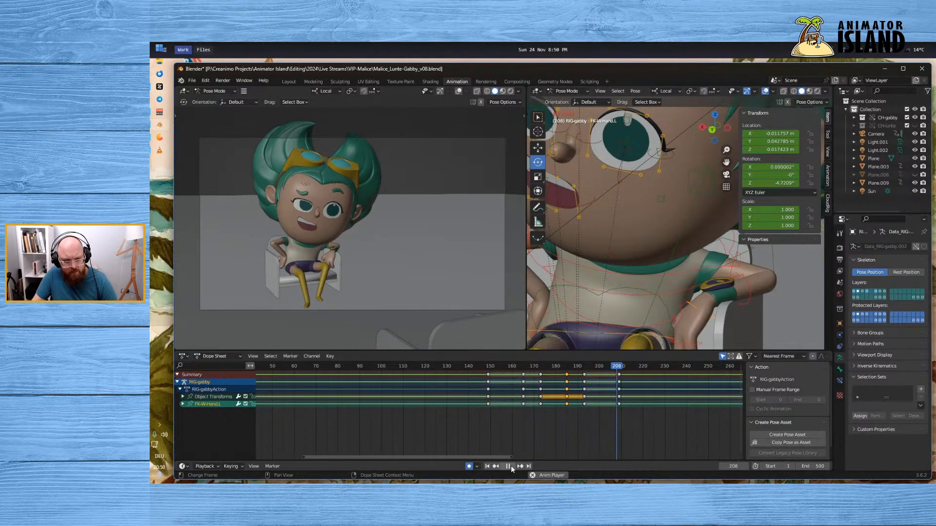
pyautogui.click(509, 466)
# Rotate the right upper arm control FK-Upperarm.R to about X -30.2°, Y -3.2°, Z -6.2° at frame 185
pyautogui.click(566, 366)
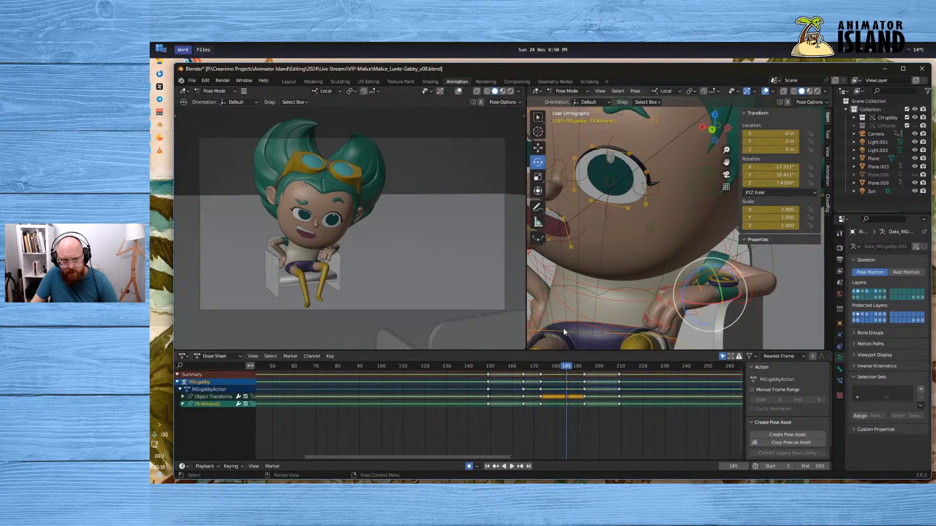
pyautogui.moveTo(632, 277); pyautogui.dragTo(662, 274, button='middle')
pyautogui.scroll(-3, 606, 280)
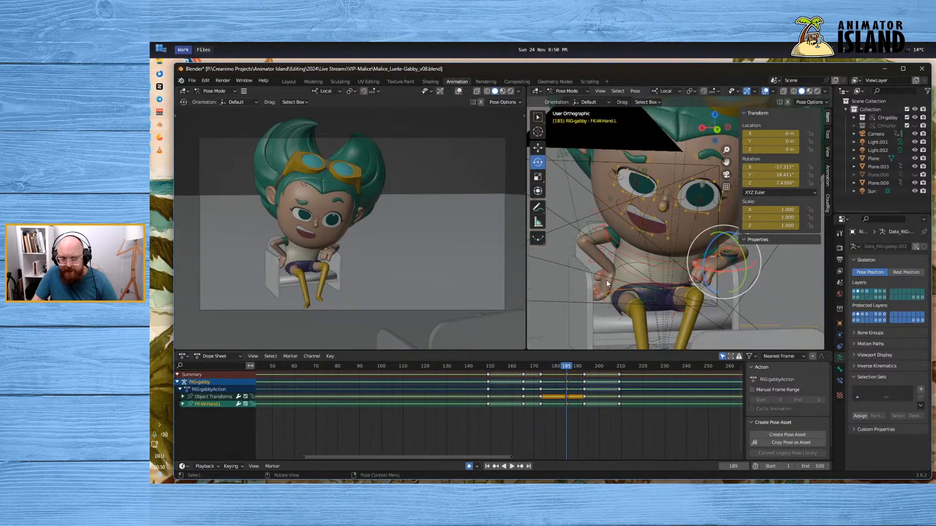
pyautogui.scroll(1, 592, 252)
pyautogui.click(591, 250)
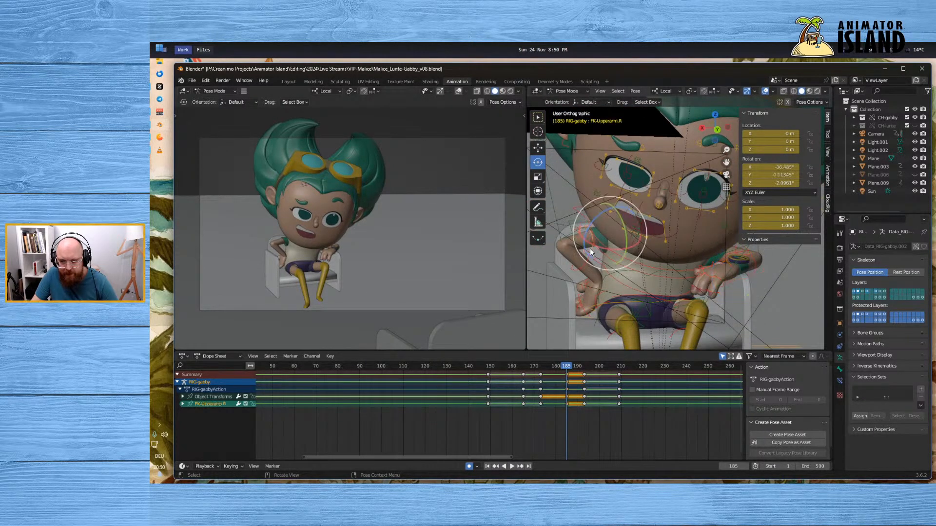
pyautogui.moveTo(627, 279); pyautogui.dragTo(650, 280, button='middle')
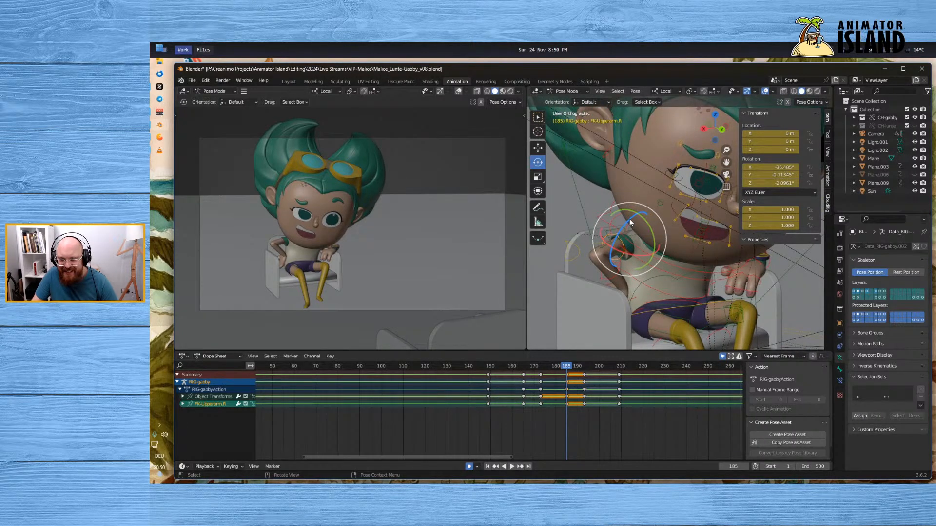
pyautogui.moveTo(628, 221); pyautogui.dragTo(628, 224)
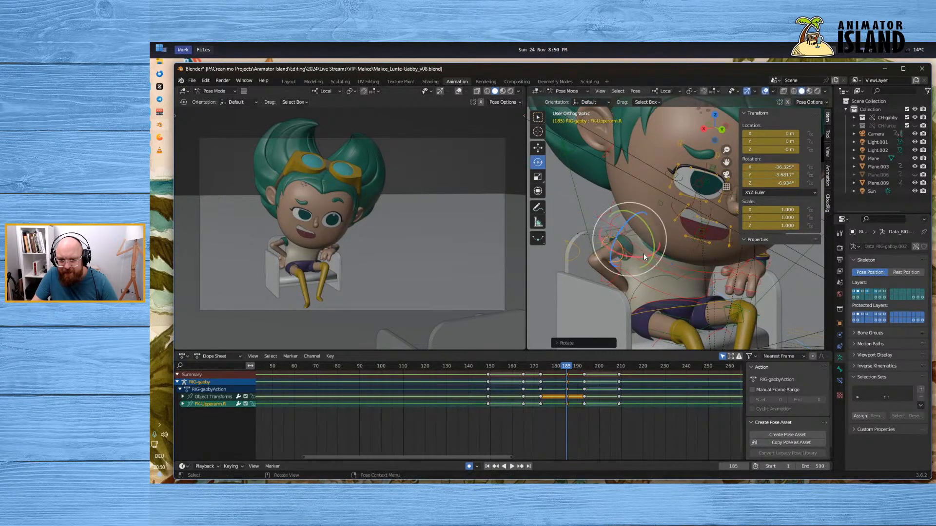
pyautogui.moveTo(643, 256); pyautogui.dragTo(619, 225)
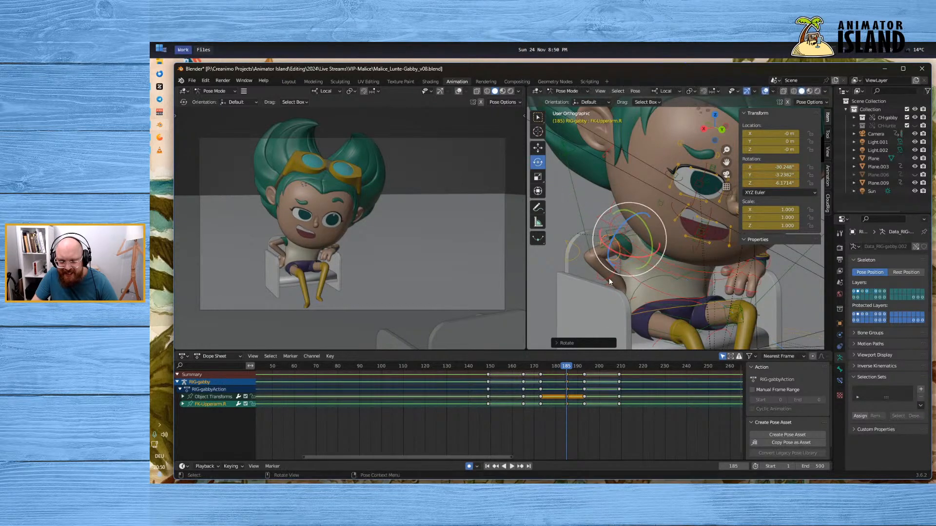
# Rotate the right forearm control FK-Forearm.R around its local X axis to about -145.1° at frame 185
pyautogui.click(610, 280)
pyautogui.moveTo(636, 287); pyautogui.dragTo(626, 277, button='middle')
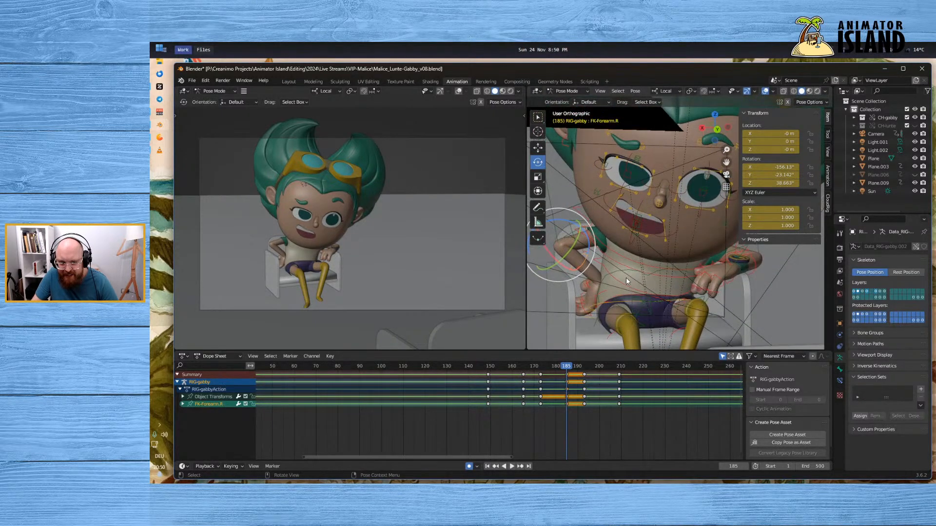
pyautogui.click(628, 254)
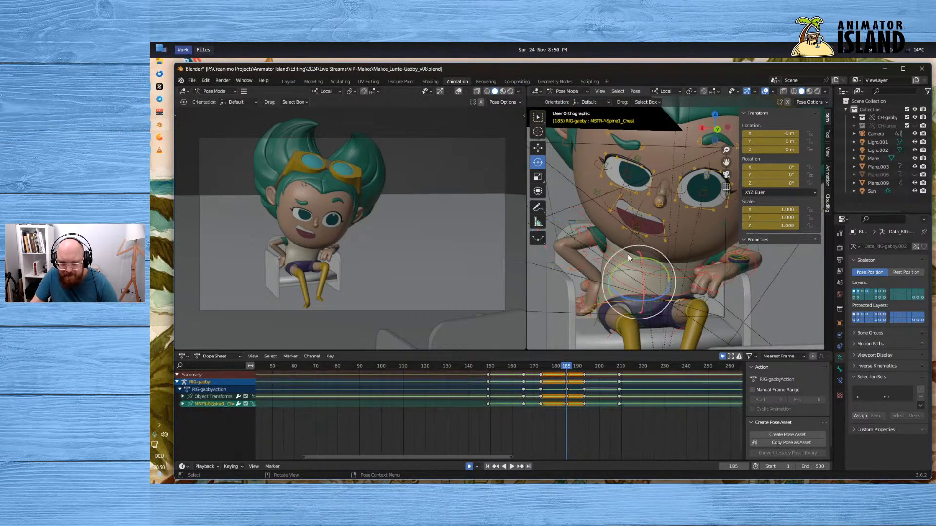
pyautogui.click(581, 262)
pyautogui.moveTo(566, 254)
pyautogui.mouseDown()
pyautogui.moveTo(575, 253)
pyautogui.moveTo(563, 273)
pyautogui.mouseUp()
# Readjust the right upper arm control FK-Upperarm.R to about X -30.4°, Y -1.8°, Z -3.7° at frame 185
pyautogui.moveTo(653, 274); pyautogui.dragTo(640, 253, button='middle')
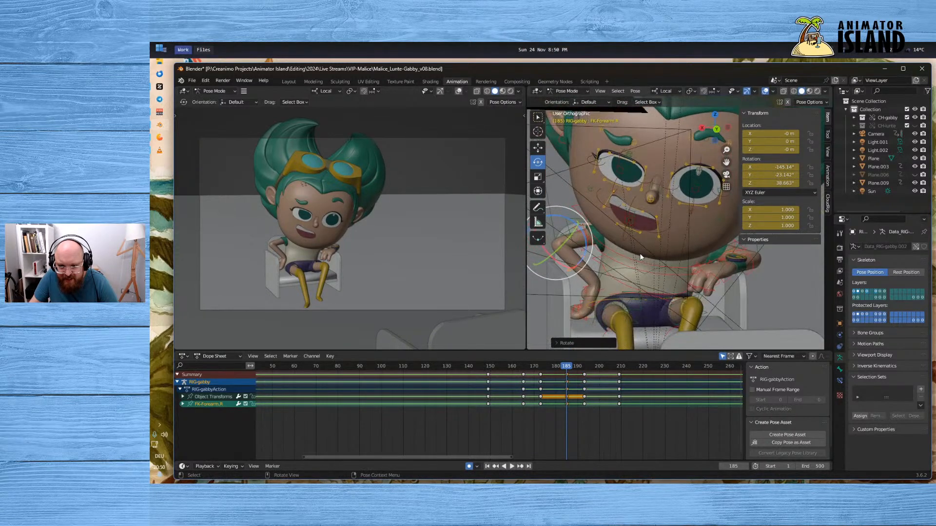
pyautogui.click(639, 253)
pyautogui.click(588, 245)
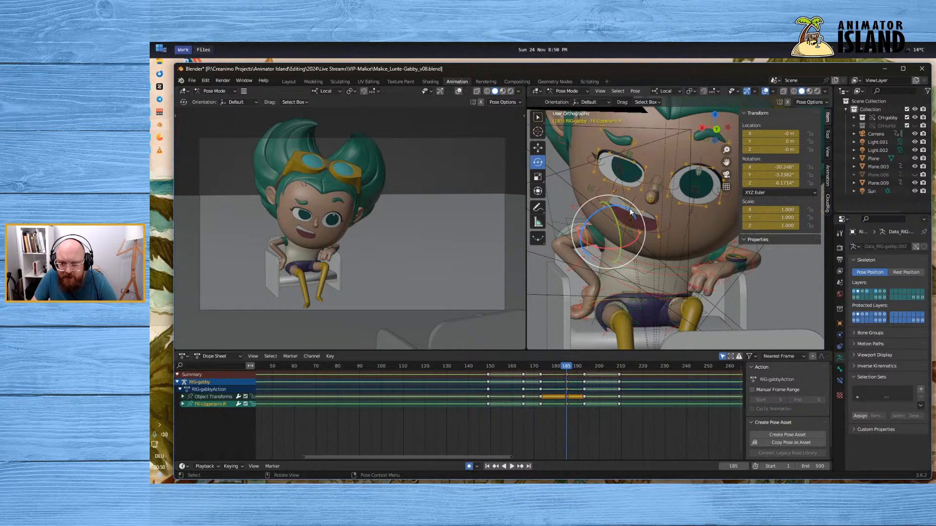
pyautogui.moveTo(629, 209); pyautogui.dragTo(632, 211)
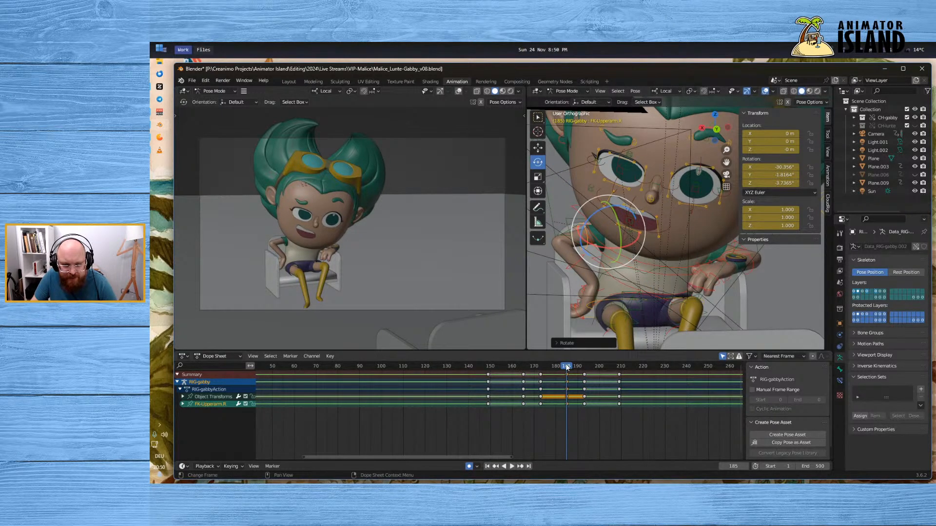
# Play the animation around frames 185 to 200 to check the adjusted right arm
pyautogui.press('space')
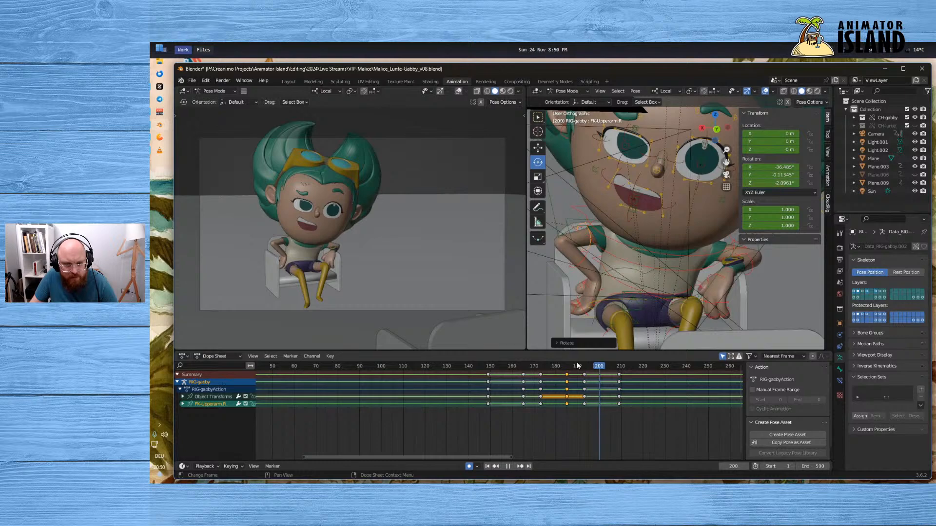
pyautogui.moveTo(576, 361); pyautogui.dragTo(559, 364)
pyautogui.click(510, 468)
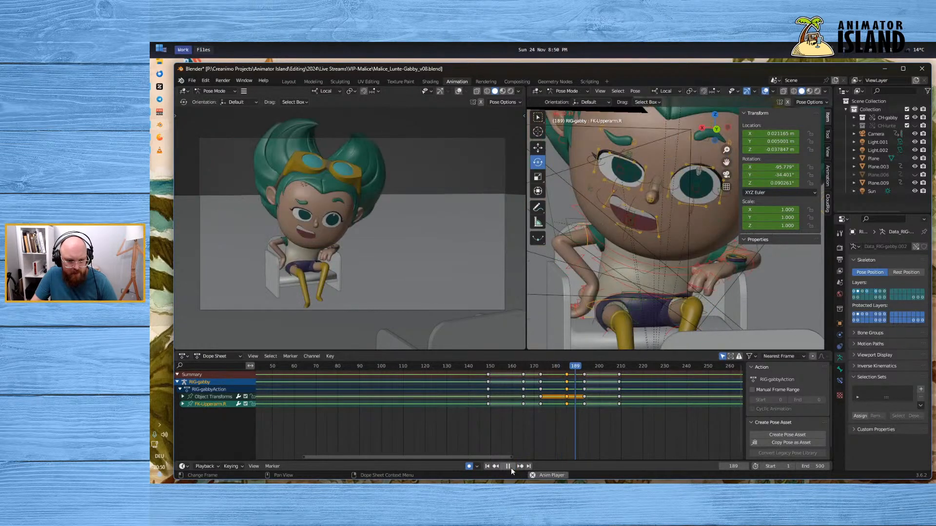
# Rotate the right forearm control FK-Forearm.R slightly further around its local X axis to about -142.8° at frame 185
pyautogui.click(568, 371)
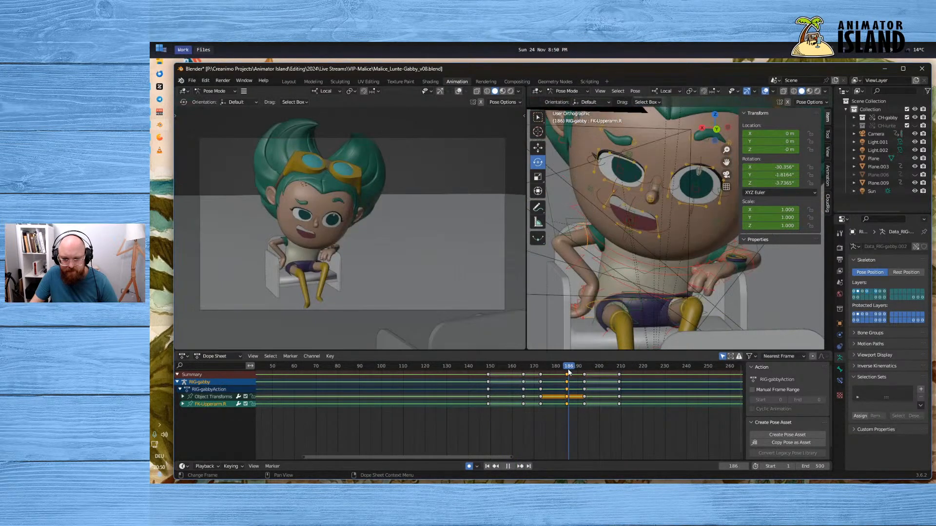
pyautogui.moveTo(568, 371); pyautogui.dragTo(567, 370)
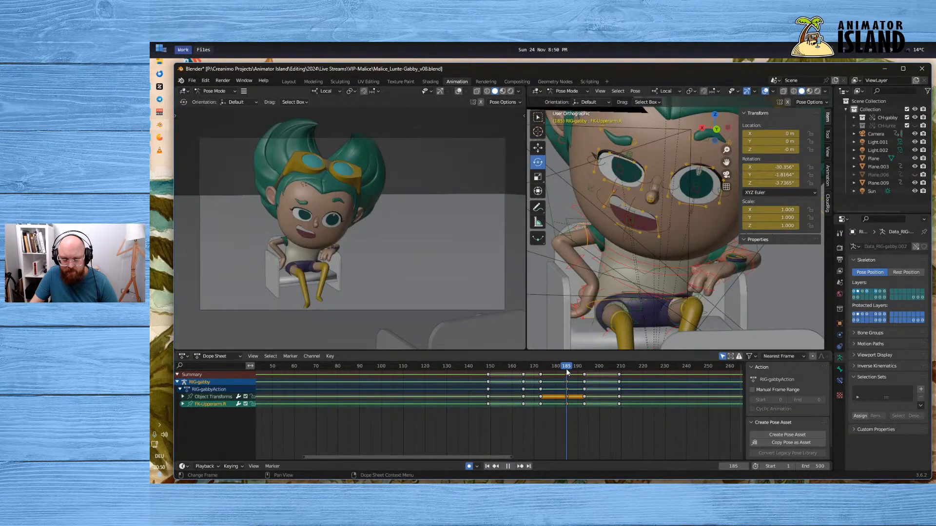
pyautogui.click(604, 278)
pyautogui.click(578, 262)
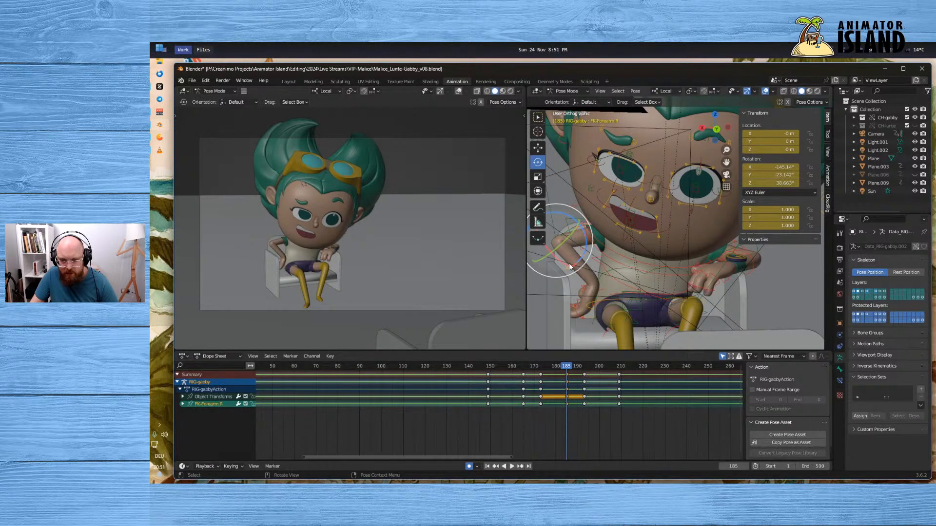
pyautogui.moveTo(560, 264)
pyautogui.mouseDown()
pyautogui.moveTo(548, 267)
pyautogui.moveTo(559, 266)
pyautogui.mouseUp()
# Scrub and play the animation between about frames 154 and 206 to review the transition from crossed arms to hands on hips
pyautogui.press('space')
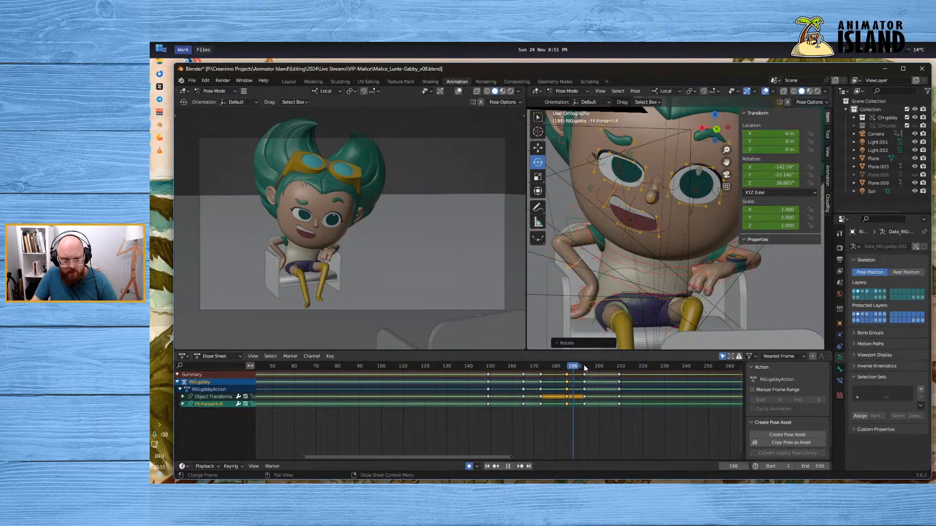
pyautogui.moveTo(601, 369)
pyautogui.mouseDown()
pyautogui.moveTo(568, 368)
pyautogui.moveTo(590, 369)
pyautogui.mouseUp()
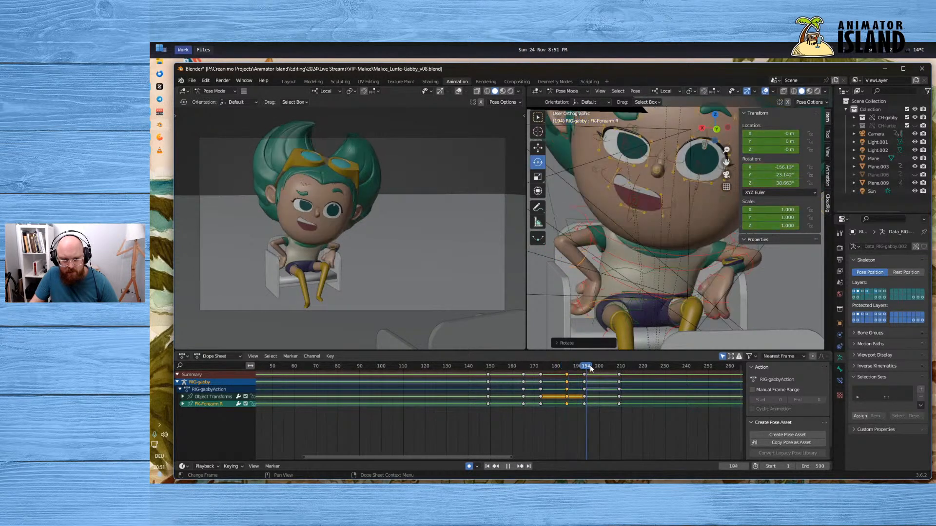
pyautogui.press('Escape')
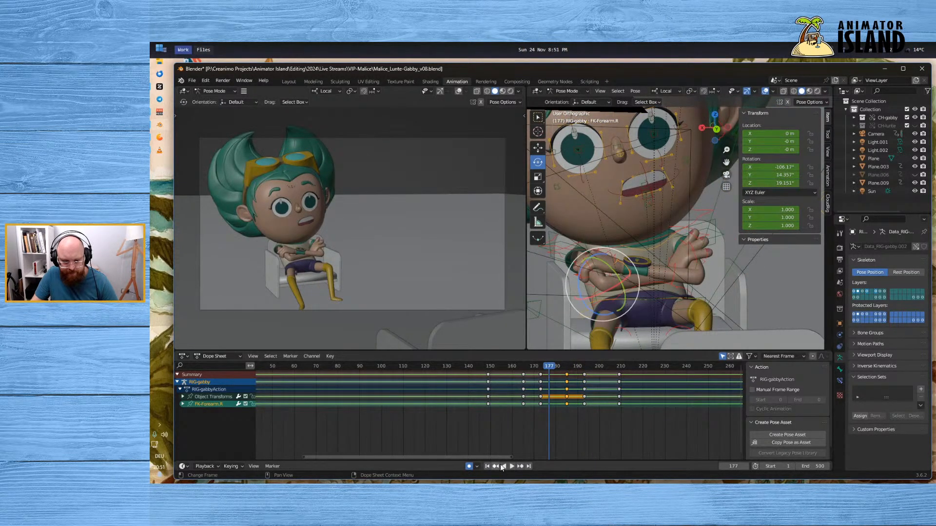
pyautogui.click(512, 466)
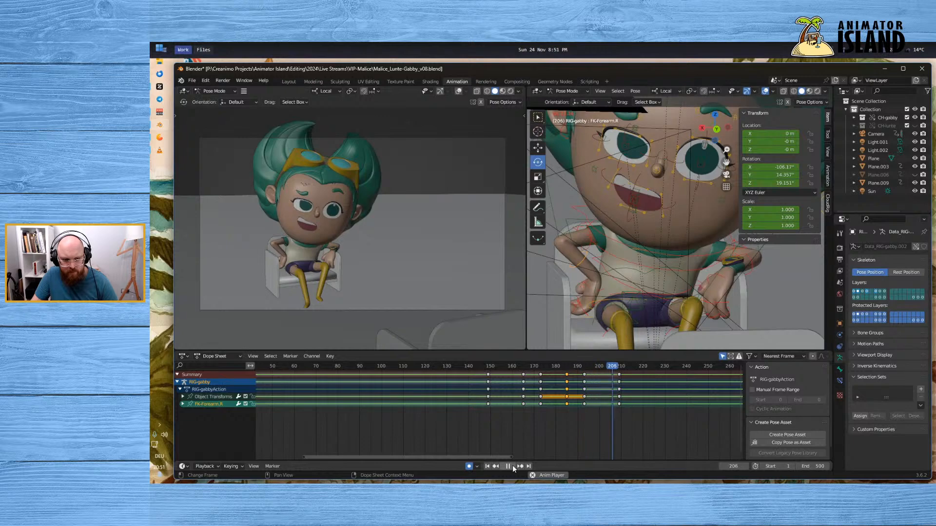
pyautogui.click(512, 466)
pyautogui.moveTo(585, 367)
pyautogui.mouseDown()
pyautogui.moveTo(567, 368)
pyautogui.moveTo(622, 367)
pyautogui.moveTo(587, 368)
pyautogui.mouseUp()
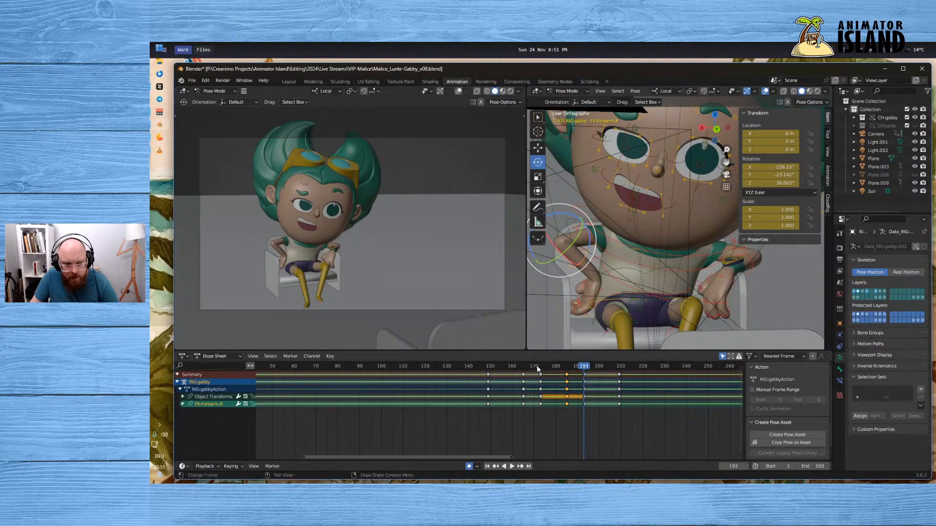
pyautogui.click(499, 366)
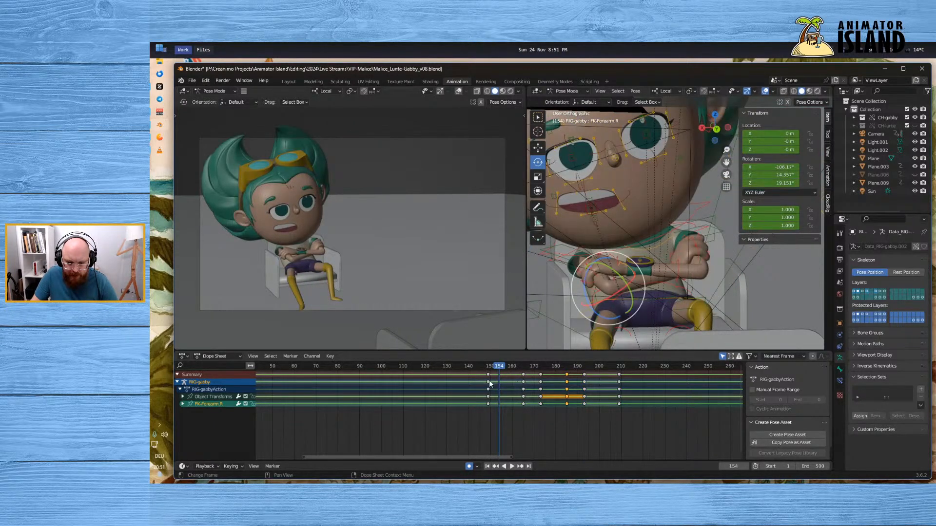
pyautogui.click(512, 466)
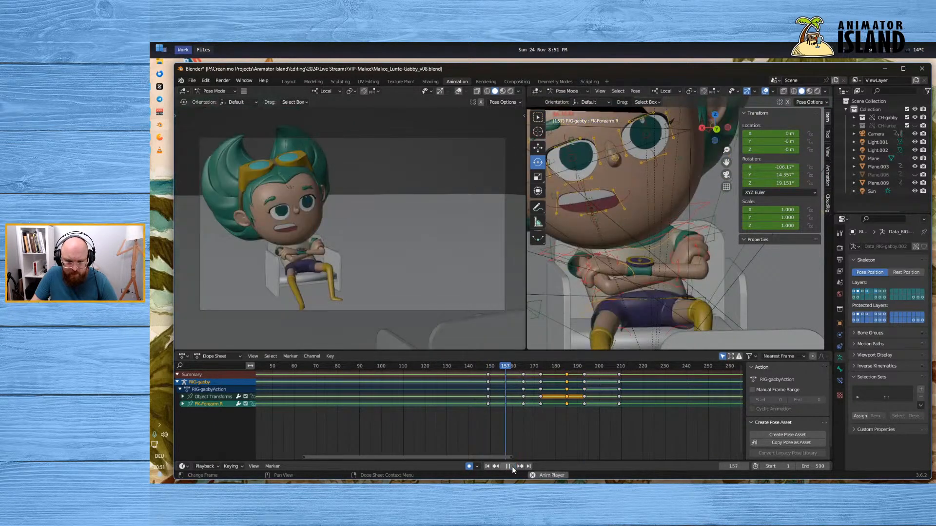
pyautogui.click(512, 466)
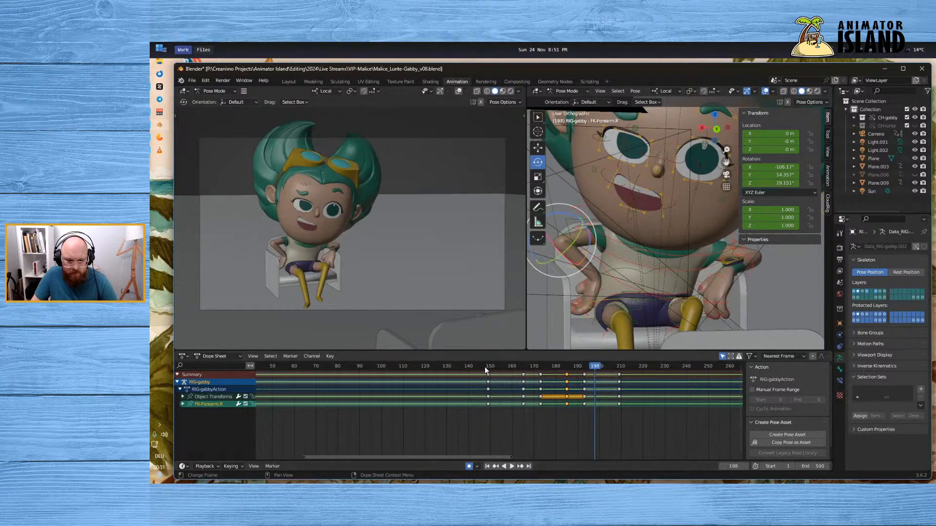
# Play the animation from about frame 146 to 205 to check the move into the hands-on-hips pose
pyautogui.click(482, 367)
pyautogui.click(512, 466)
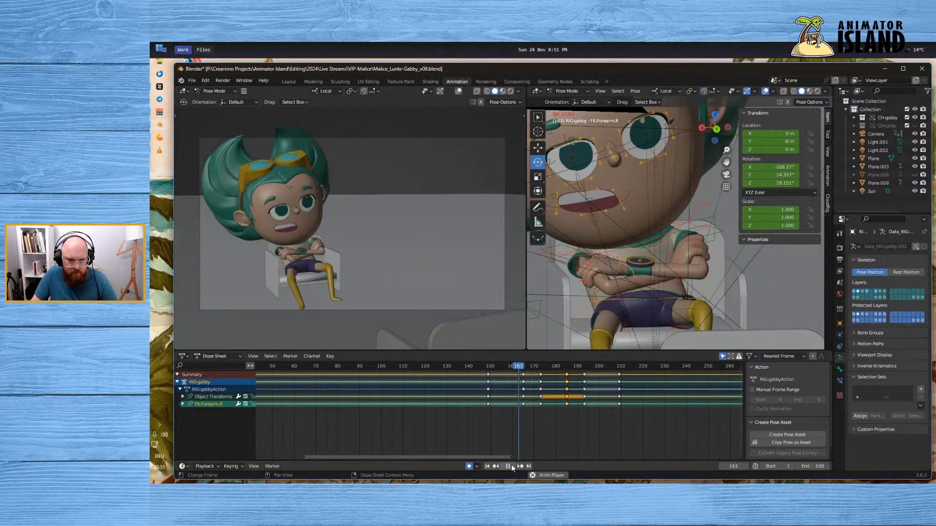
pyautogui.click(511, 466)
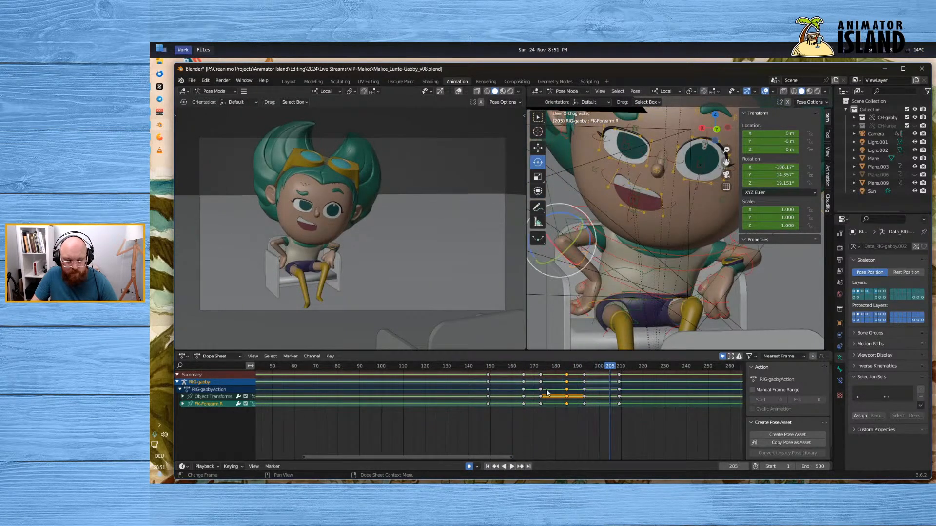
# Rotate the head control FK-Head around its local X axis to about 6.5° at frame 185 and check the playback
pyautogui.click(567, 366)
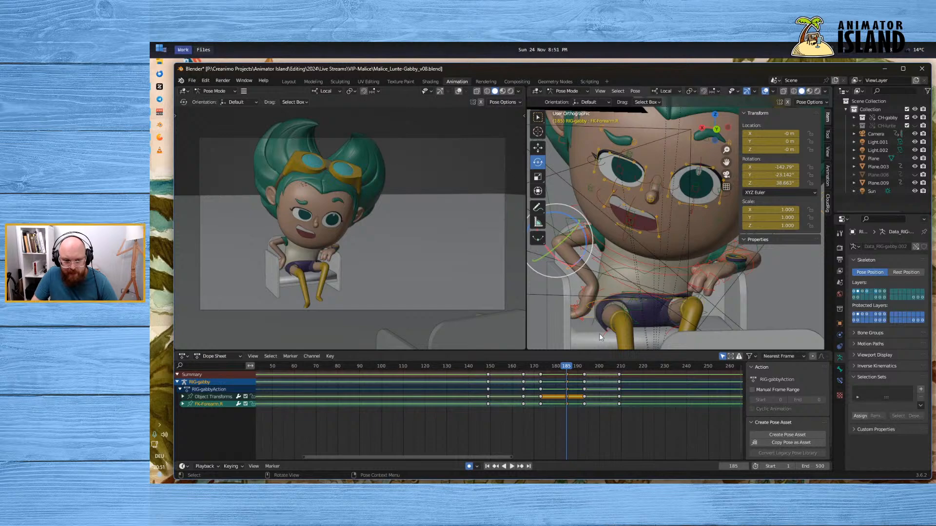
pyautogui.moveTo(624, 287); pyautogui.dragTo(650, 256, button='middle')
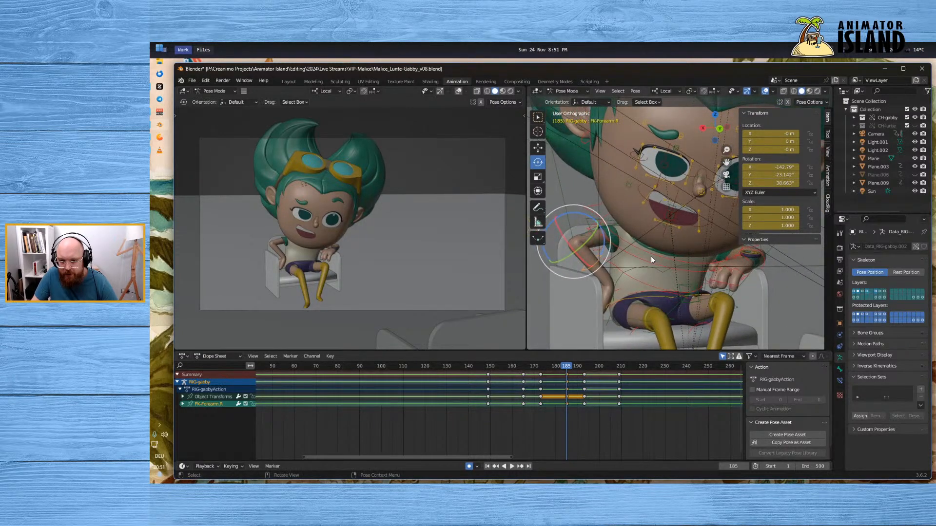
pyautogui.click(651, 255)
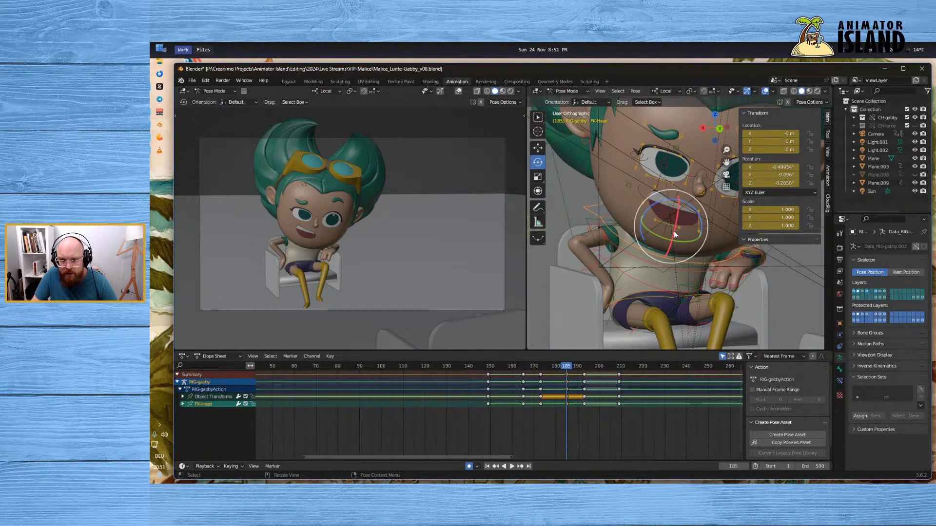
pyautogui.moveTo(673, 229); pyautogui.dragTo(676, 233)
pyautogui.moveTo(568, 365)
pyautogui.mouseDown()
pyautogui.moveTo(579, 366)
pyautogui.moveTo(557, 371)
pyautogui.mouseUp()
pyautogui.click(509, 466)
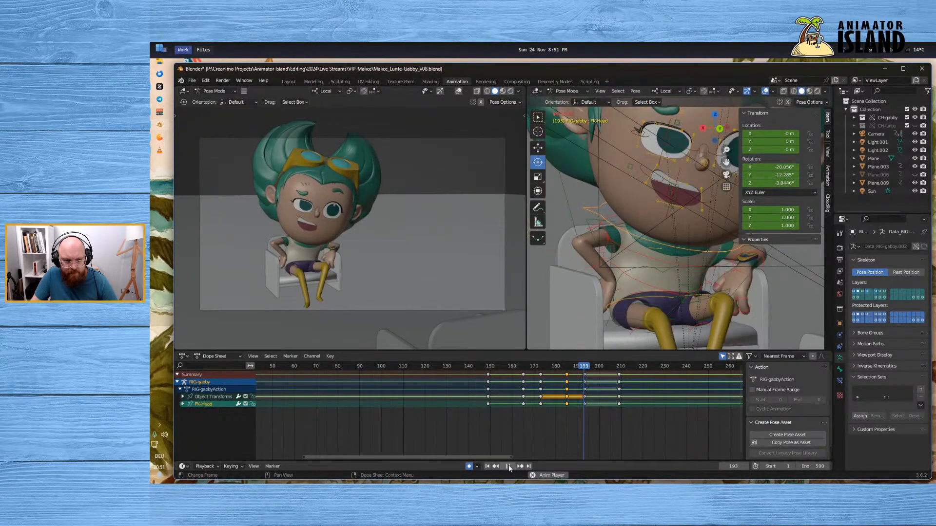
pyautogui.press('space')
# Rotate the head control FK-Head further at frame 185 to about X 7.5°, Y -8.3°, Z -6.9°
pyautogui.moveTo(580, 367); pyautogui.dragTo(567, 369)
pyautogui.scroll(-2, 629, 187)
pyautogui.press('r')
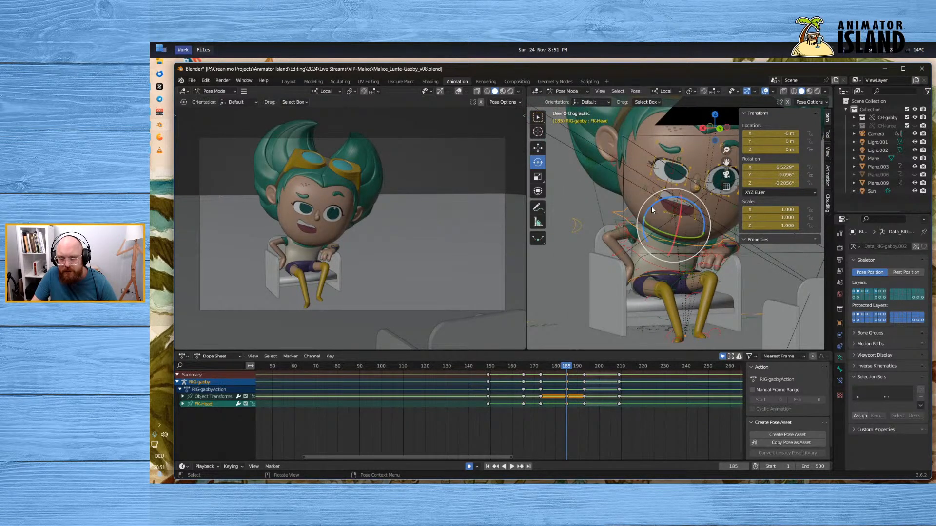
pyautogui.click(645, 210)
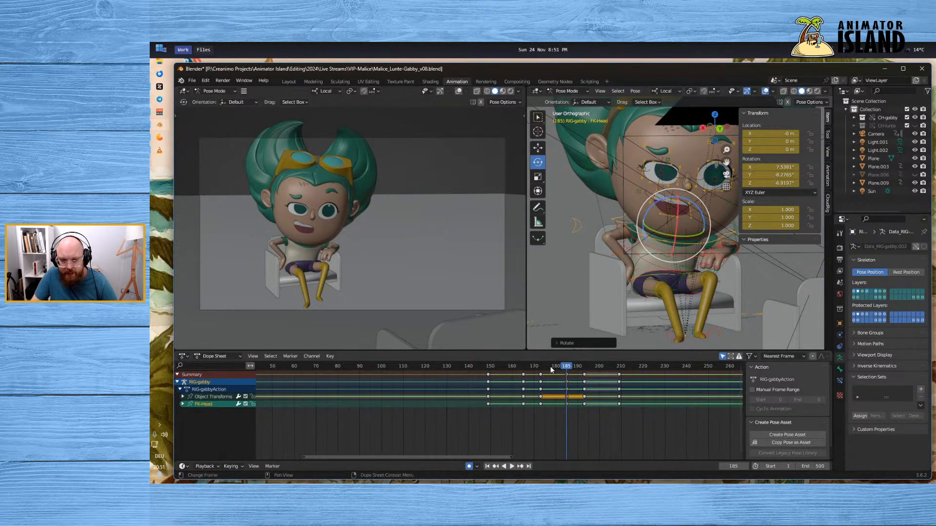
# Replay the animation between about frames 146 and 217 to judge the adjusted head motion
pyautogui.click(512, 466)
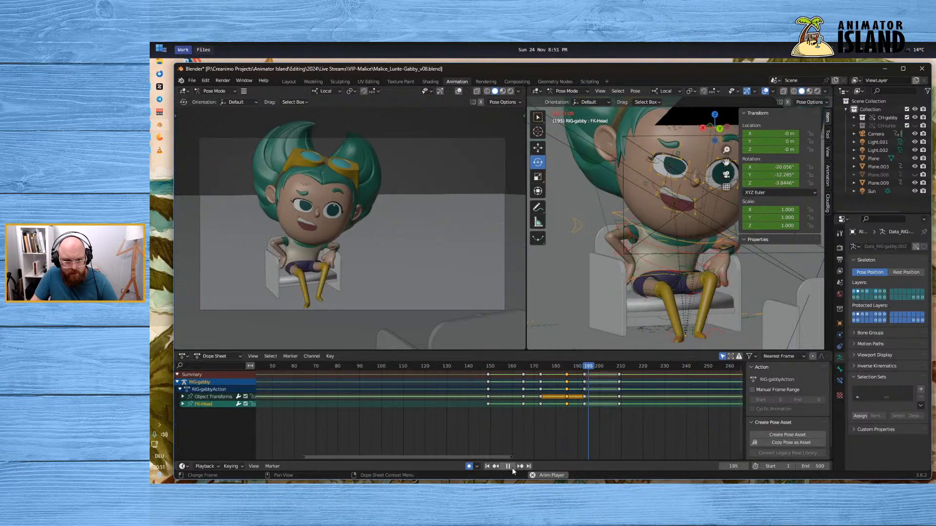
pyautogui.click(512, 466)
pyautogui.click(560, 366)
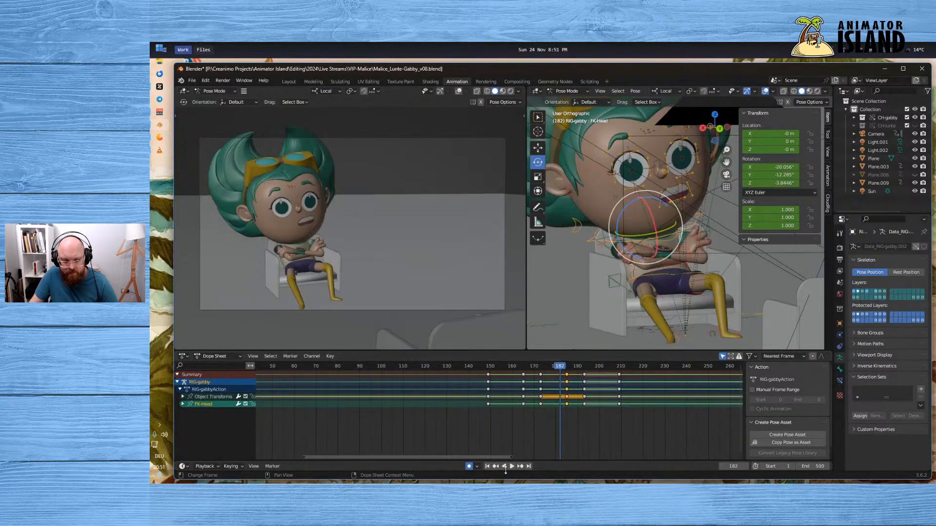
pyautogui.click(512, 467)
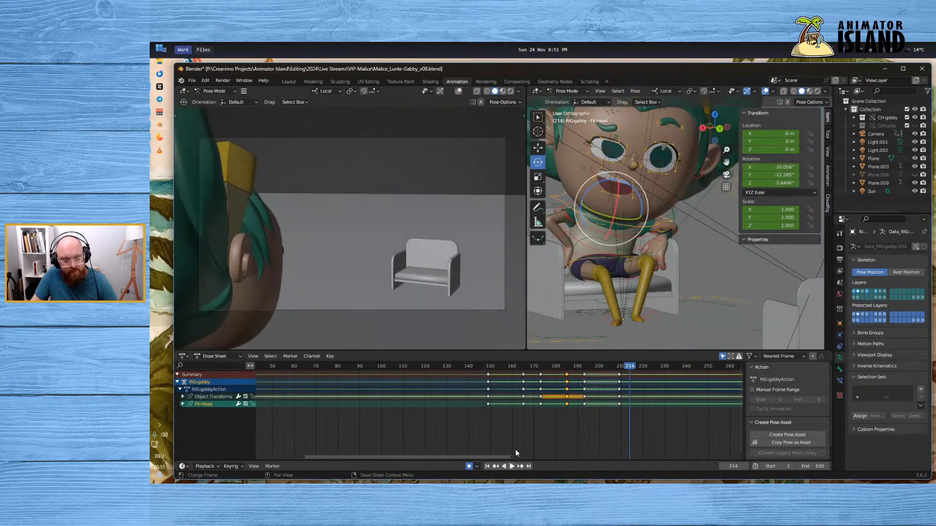
pyautogui.click(536, 369)
pyautogui.click(512, 466)
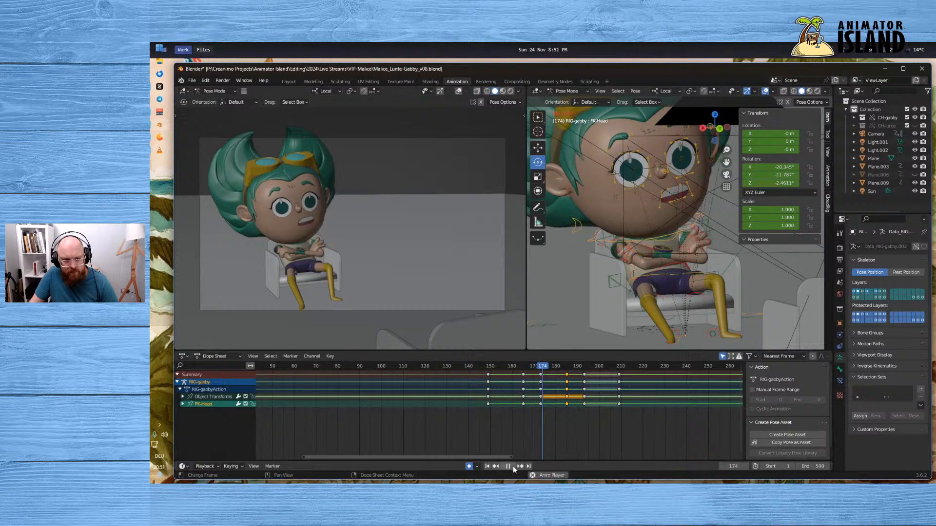
pyautogui.click(513, 466)
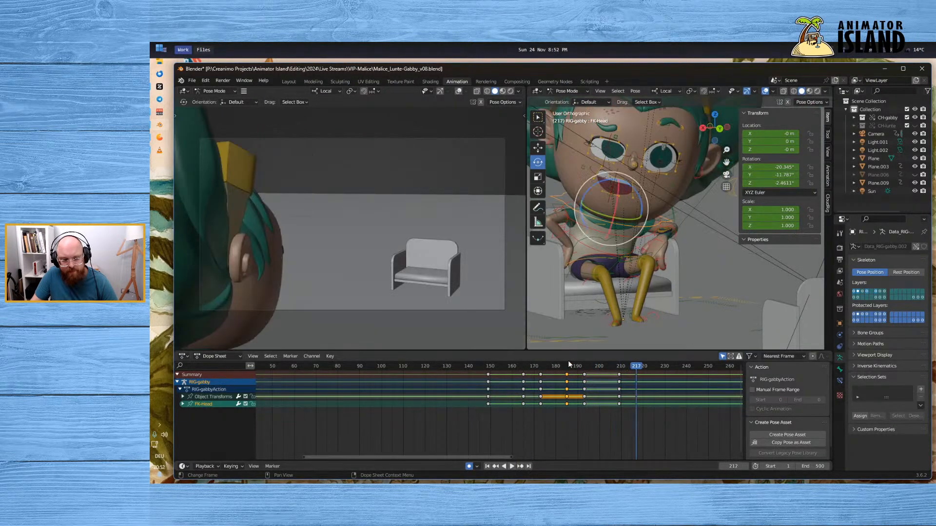
pyautogui.click(522, 366)
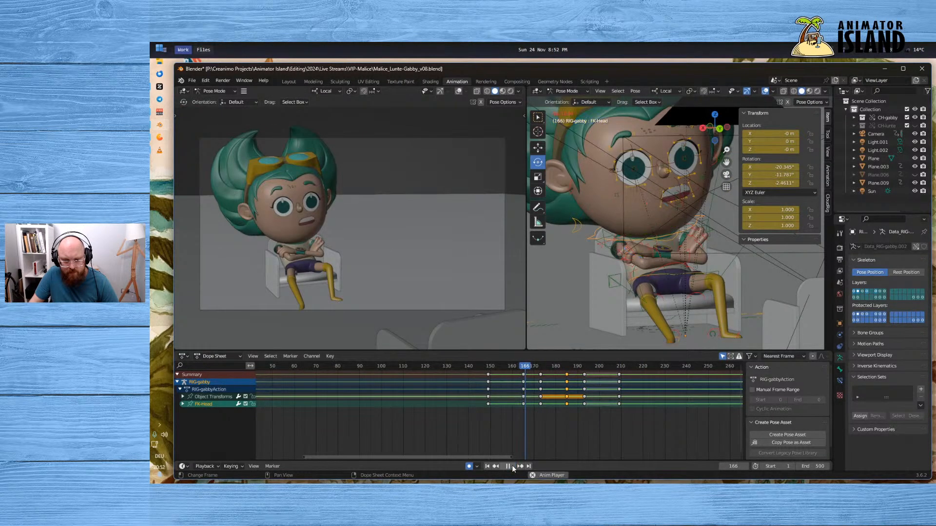
pyautogui.click(512, 465)
pyautogui.click(512, 466)
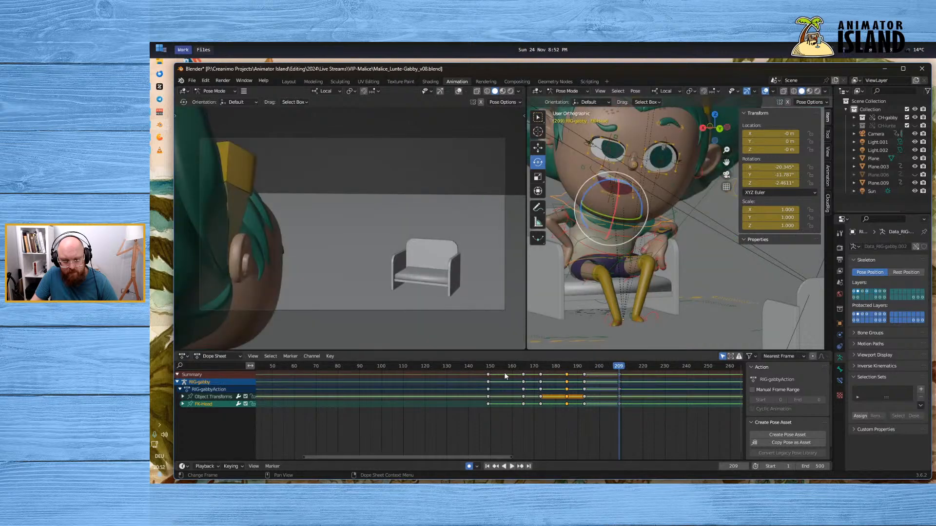
pyautogui.click(485, 367)
pyautogui.click(510, 466)
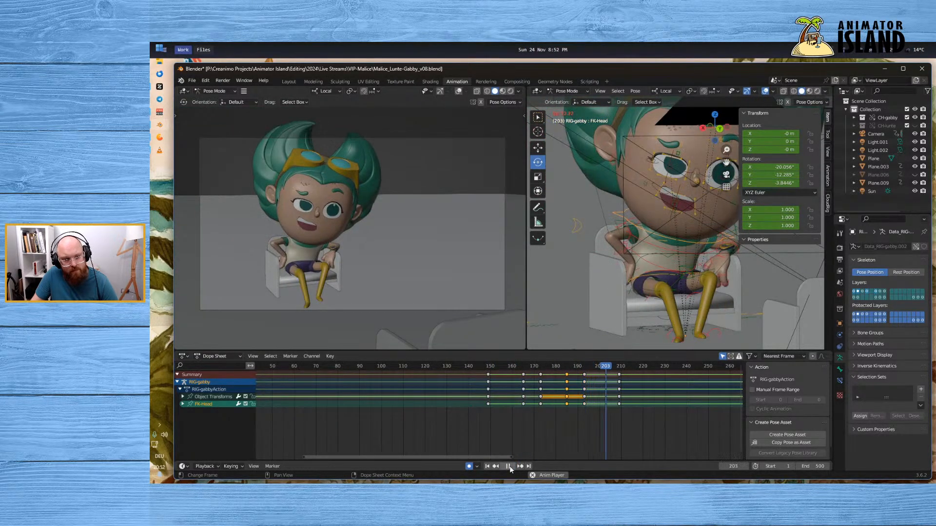
pyautogui.click(510, 467)
# Examine the pose at frame 185 from a more frontal angle and replay the transition from about frame 150 to 203
pyautogui.click(569, 366)
pyautogui.moveTo(568, 370); pyautogui.dragTo(567, 369)
pyautogui.moveTo(670, 280); pyautogui.dragTo(712, 277, button='middle')
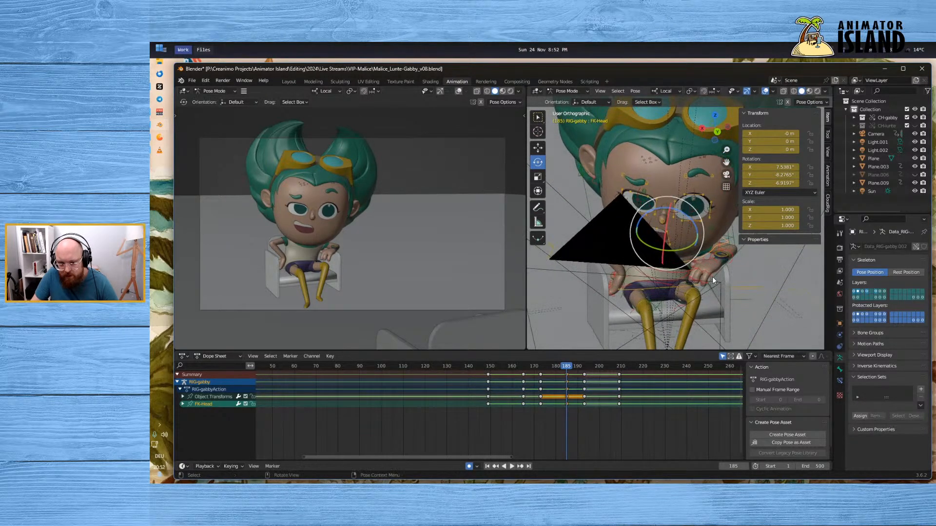
pyautogui.click(498, 369)
pyautogui.click(509, 466)
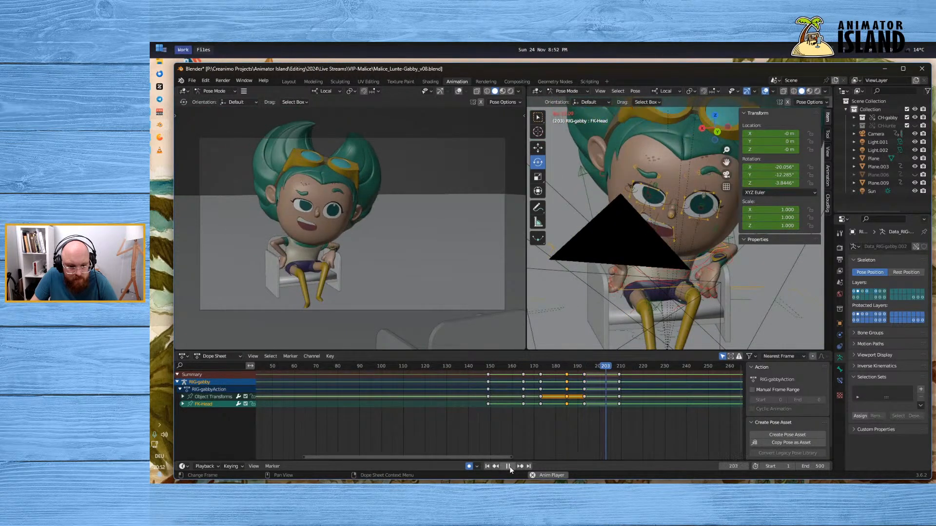
pyautogui.click(510, 466)
pyautogui.click(490, 369)
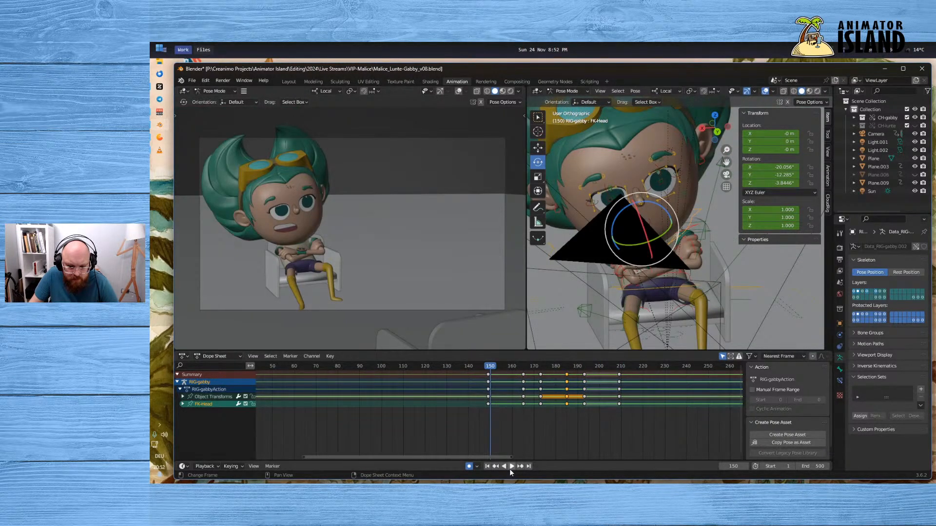
pyautogui.click(511, 467)
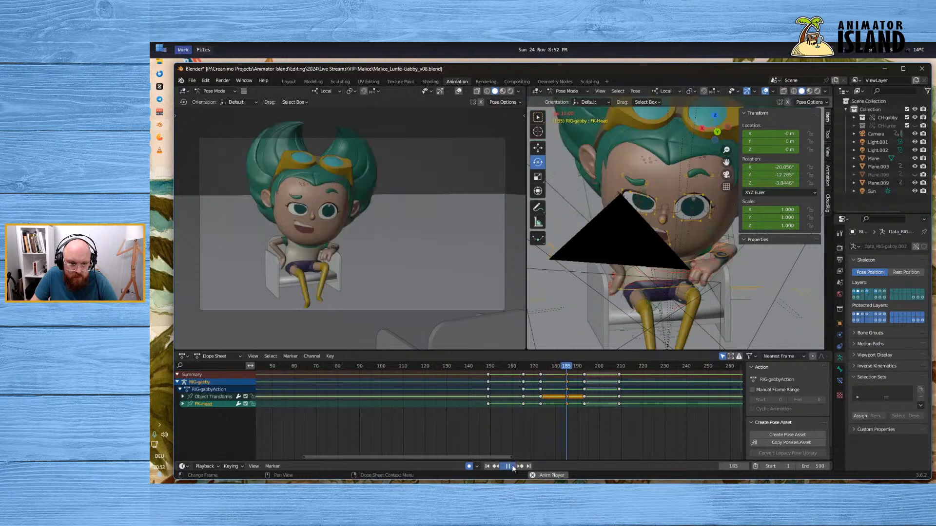
pyautogui.click(508, 467)
# Copy the keyframes at frame 173 and paste them onto frame 165
pyautogui.click(541, 366)
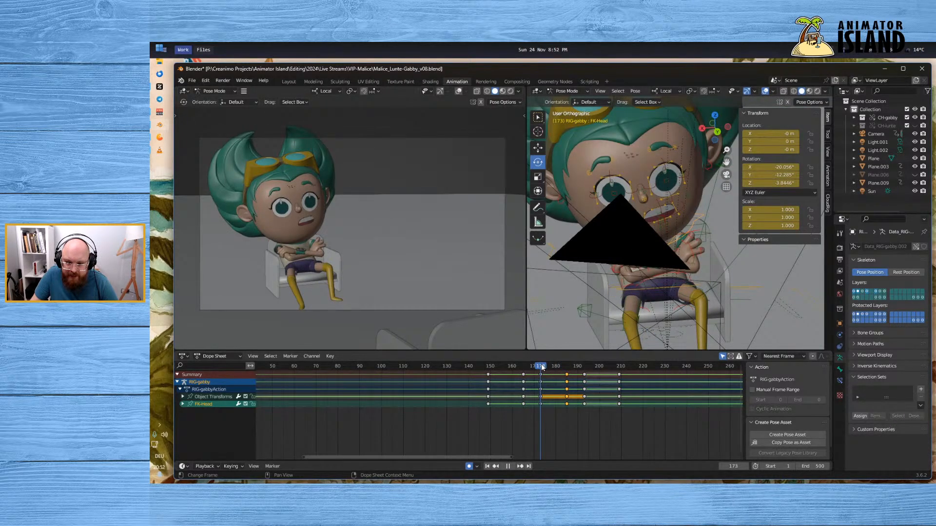
pyautogui.moveTo(541, 367); pyautogui.dragTo(523, 368)
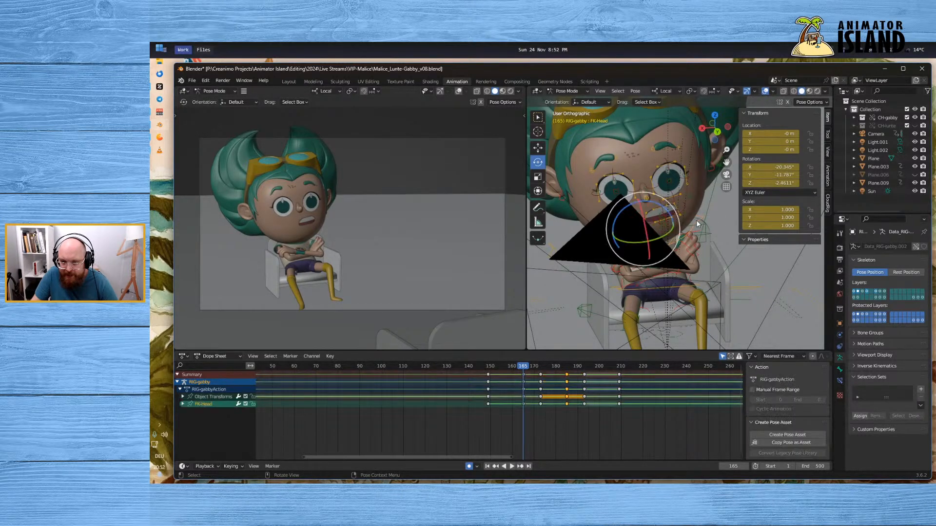
pyautogui.click(541, 375)
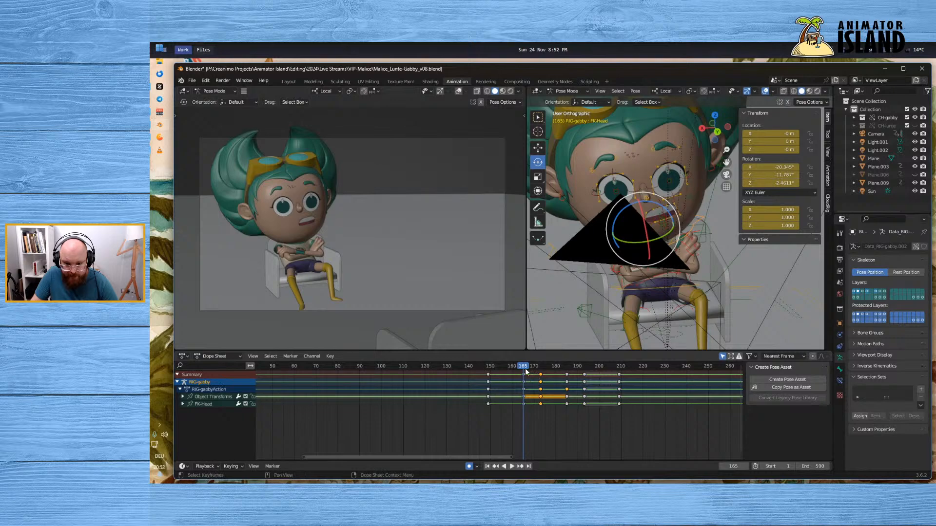
pyautogui.hotkey('ctrl', 'v')
# Play the animation between about frames 146 and 211 to review the timing with the pasted pose at frame 165
pyautogui.press('space')
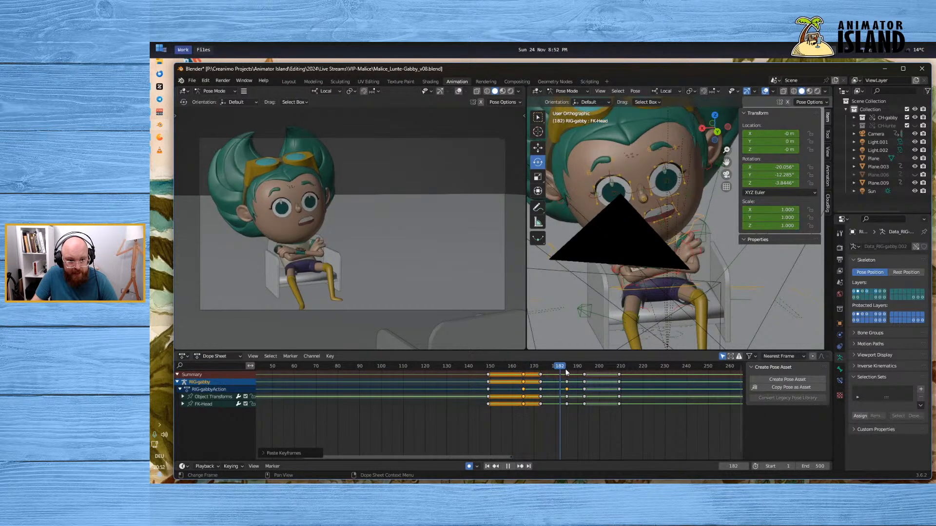
pyautogui.moveTo(565, 372); pyautogui.dragTo(482, 374)
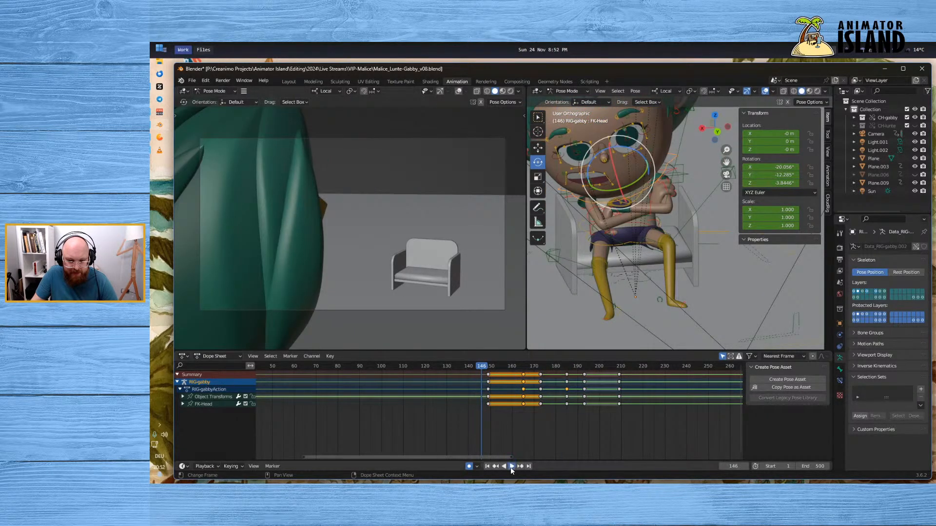
pyautogui.click(510, 467)
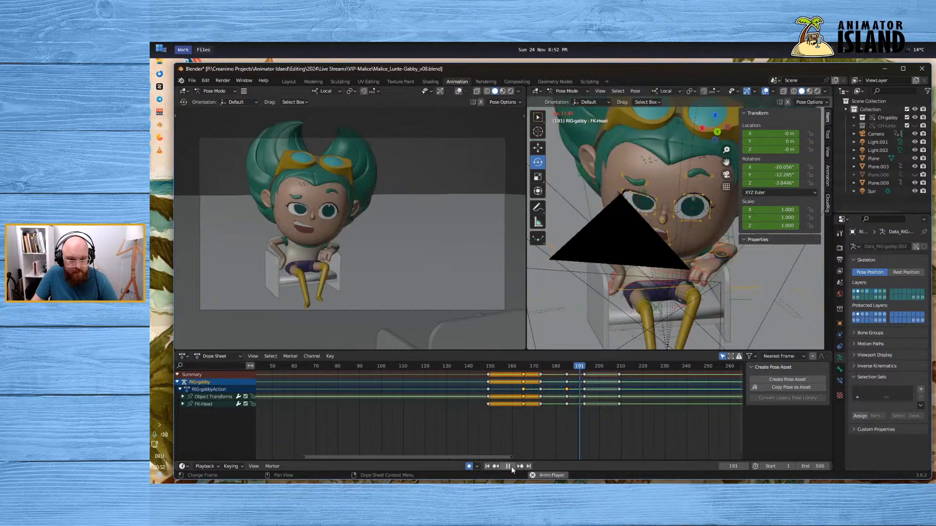
pyautogui.click(511, 467)
pyautogui.click(541, 367)
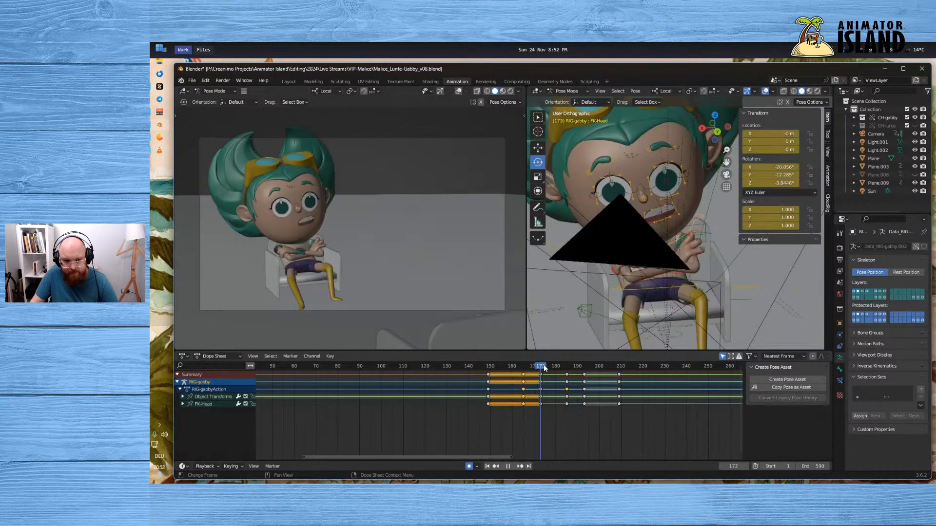
pyautogui.moveTo(544, 369); pyautogui.dragTo(503, 370)
pyautogui.click(509, 466)
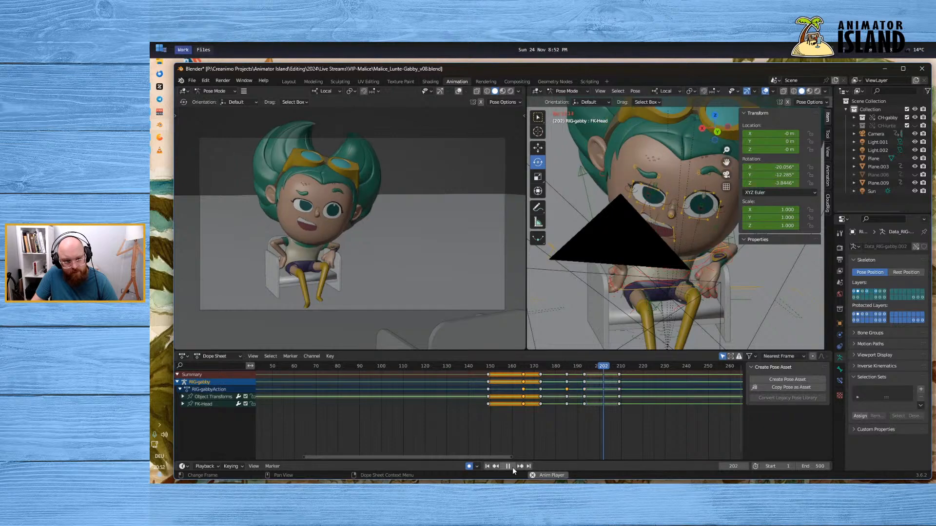
pyautogui.click(511, 466)
pyautogui.click(489, 369)
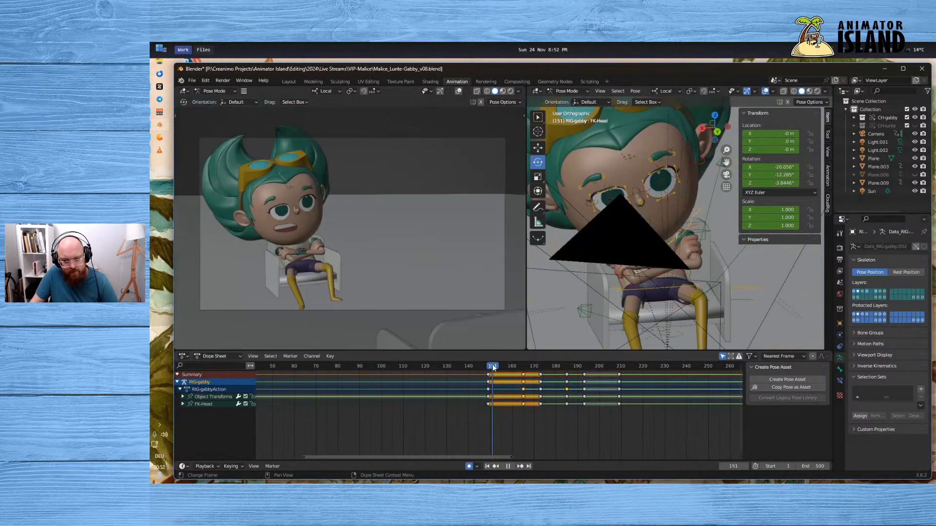
pyautogui.click(512, 468)
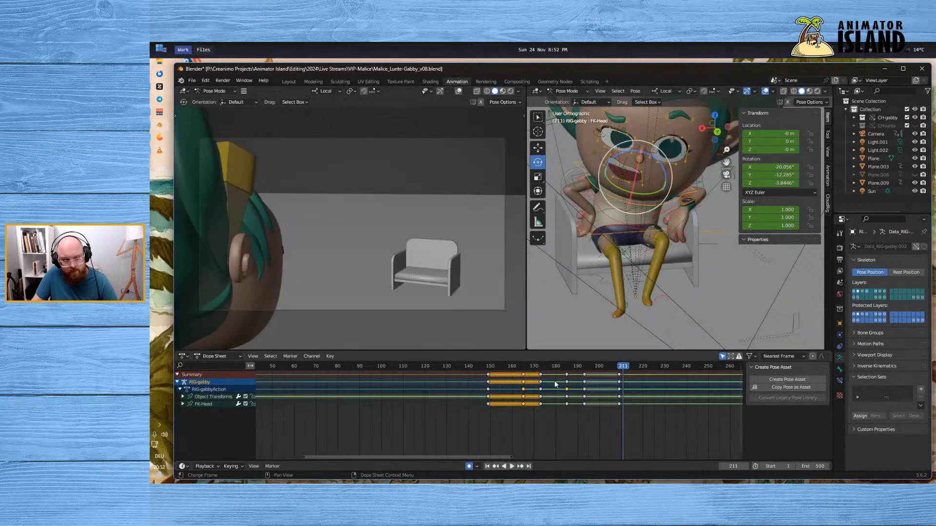
# Try a new right arm pose at frame 193 by rotating the right upper arm and bending the forearm around its local X axis
pyautogui.moveTo(563, 371); pyautogui.dragTo(586, 371)
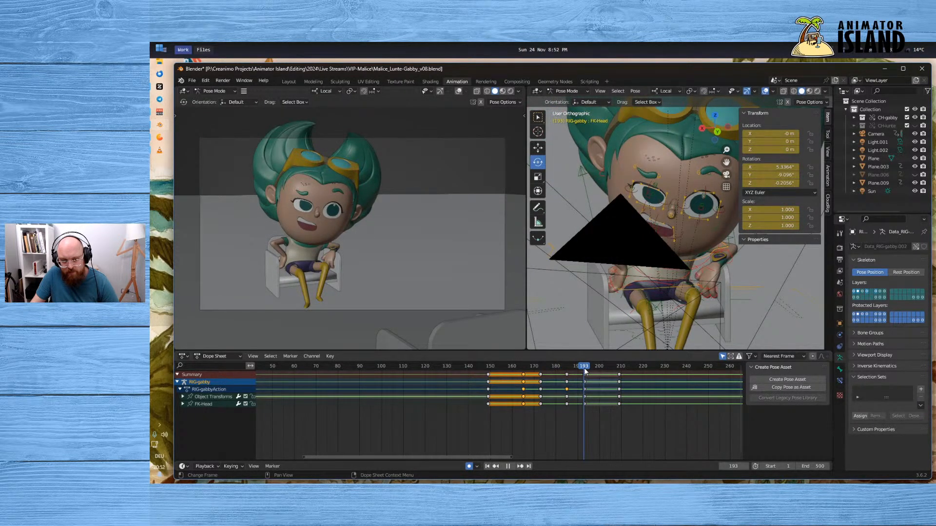
pyautogui.scroll(5, 606, 284)
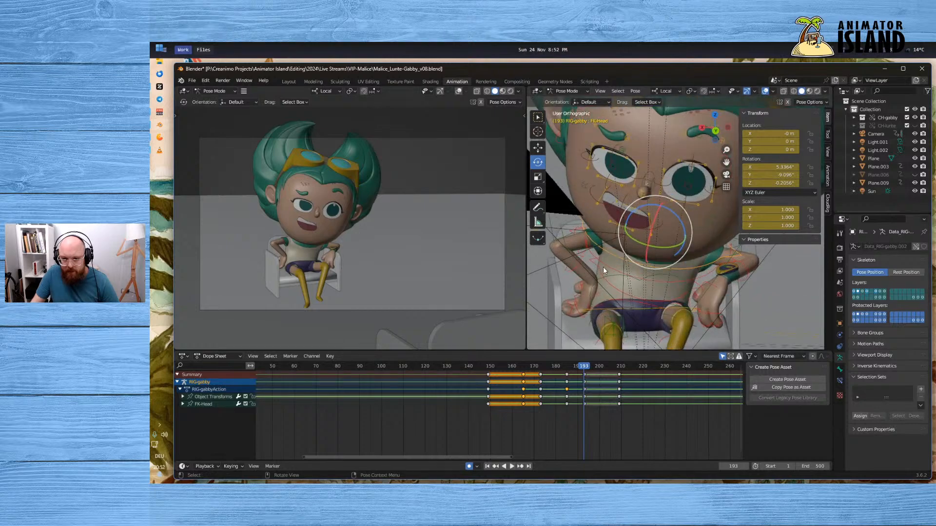
pyautogui.click(575, 227)
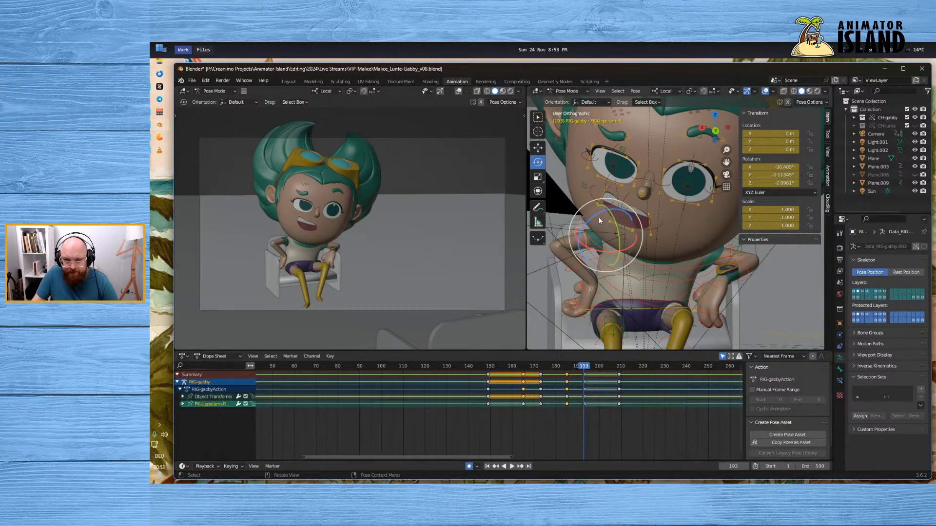
pyautogui.press('r')
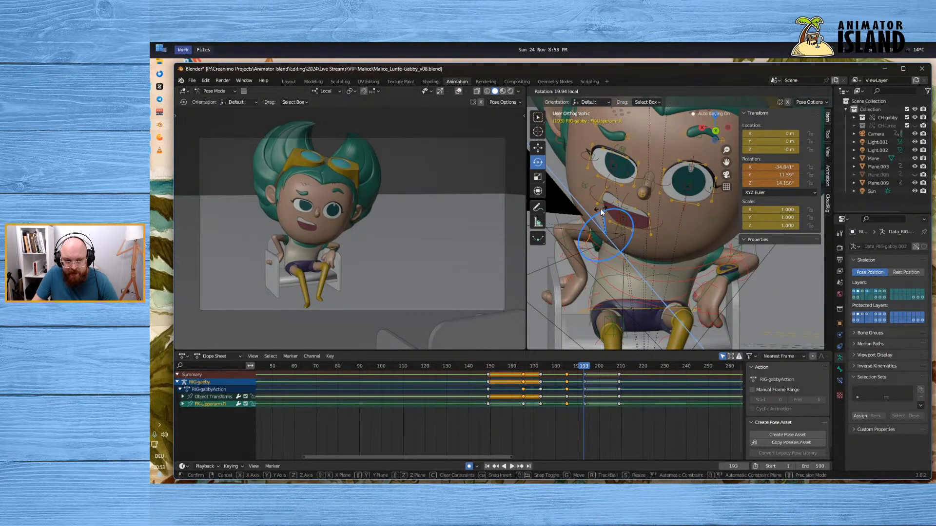
pyautogui.click(600, 210)
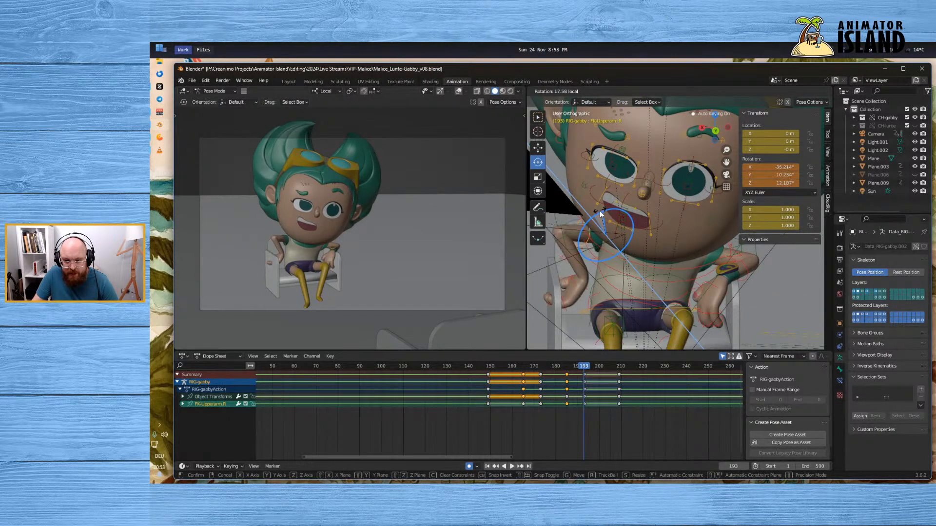
pyautogui.click(572, 264)
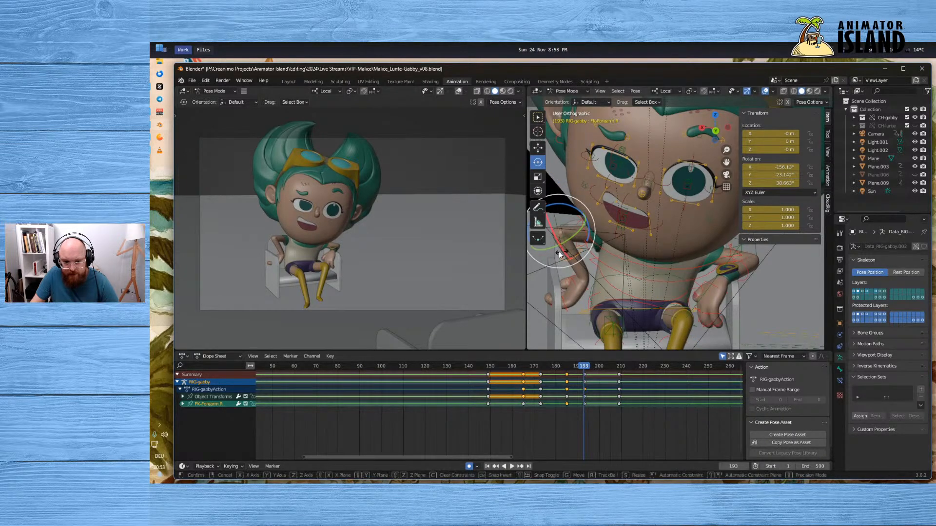
pyautogui.press('r')
pyautogui.press('x')
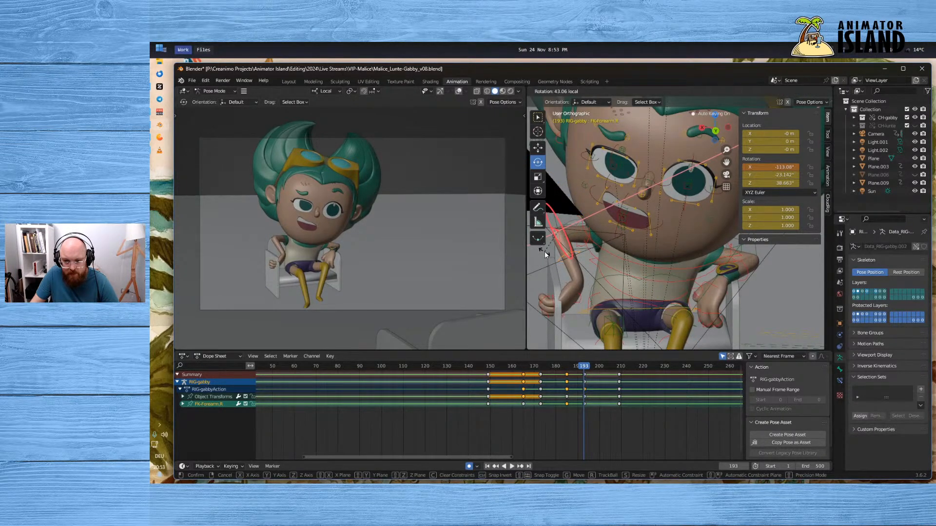
pyautogui.click(545, 250)
pyautogui.moveTo(552, 260); pyautogui.dragTo(563, 263)
# Try turning the right hand and readjusting the right forearm at frame 193, and check the result around that frame
pyautogui.click(595, 281)
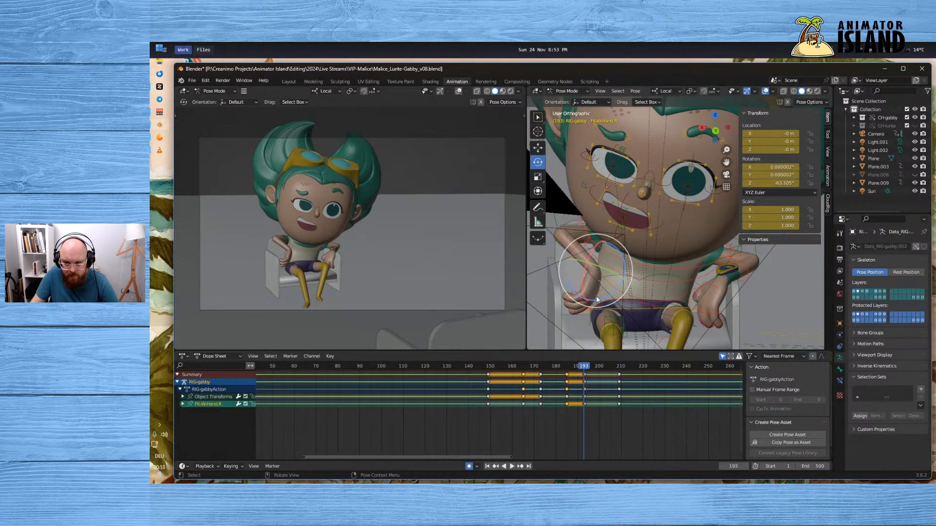
pyautogui.moveTo(601, 303)
pyautogui.mouseDown()
pyautogui.moveTo(617, 299)
pyautogui.moveTo(609, 295)
pyautogui.mouseUp()
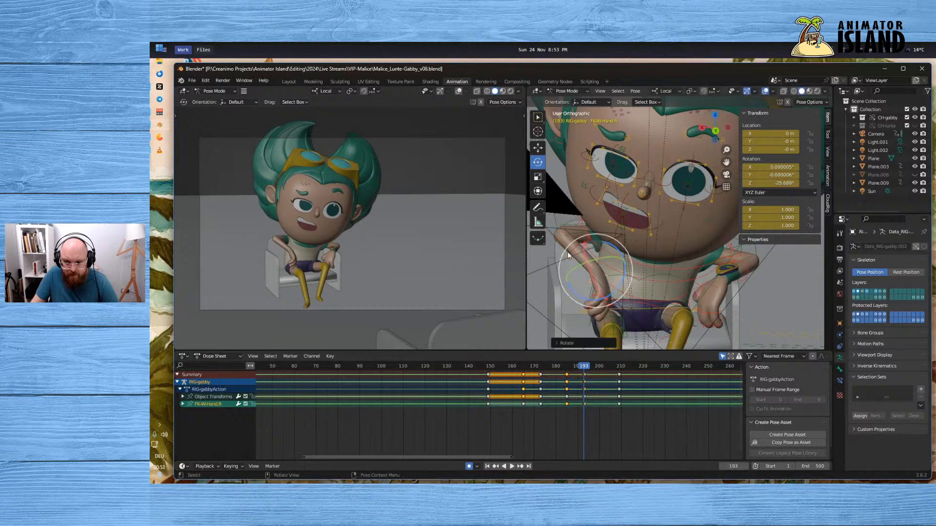
pyautogui.click(572, 250)
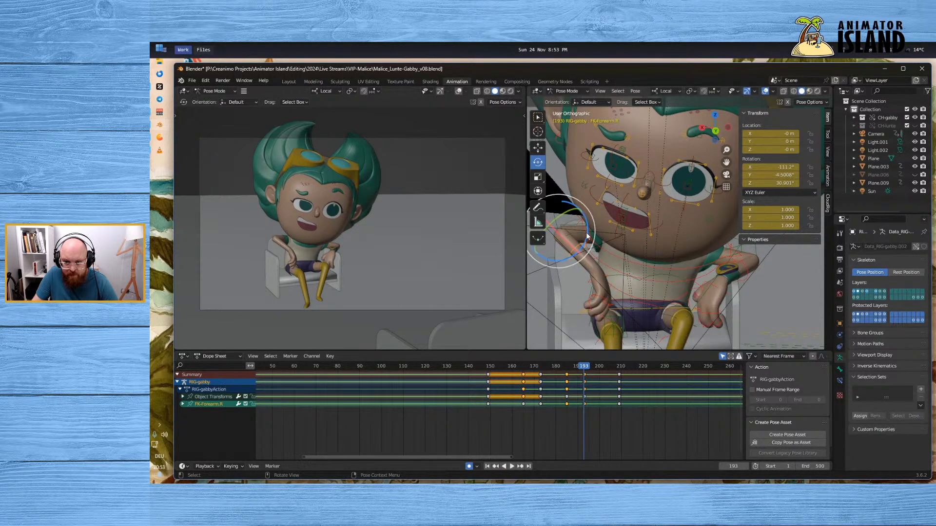
pyautogui.moveTo(587, 237); pyautogui.dragTo(578, 254)
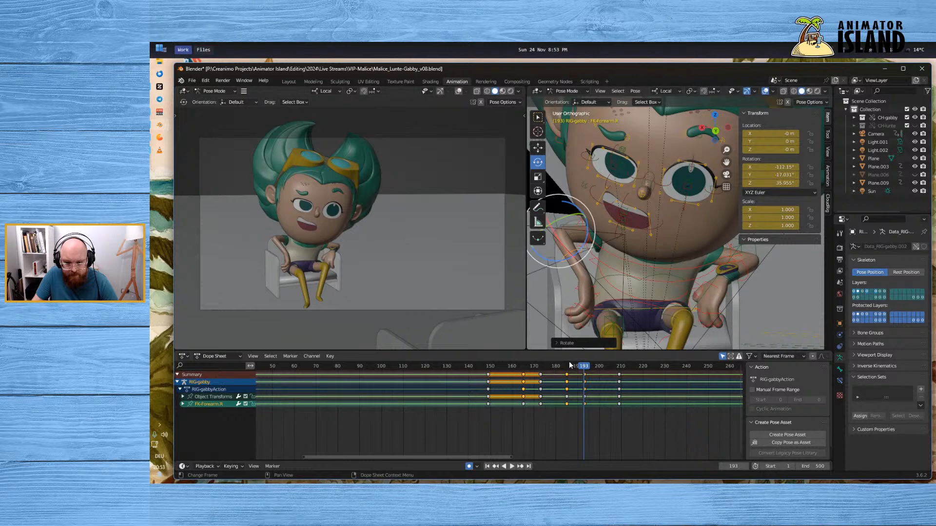
pyautogui.moveTo(569, 365)
pyautogui.mouseDown()
pyautogui.moveTo(585, 366)
pyautogui.moveTo(541, 367)
pyautogui.moveTo(587, 364)
pyautogui.mouseUp()
pyautogui.press('space')
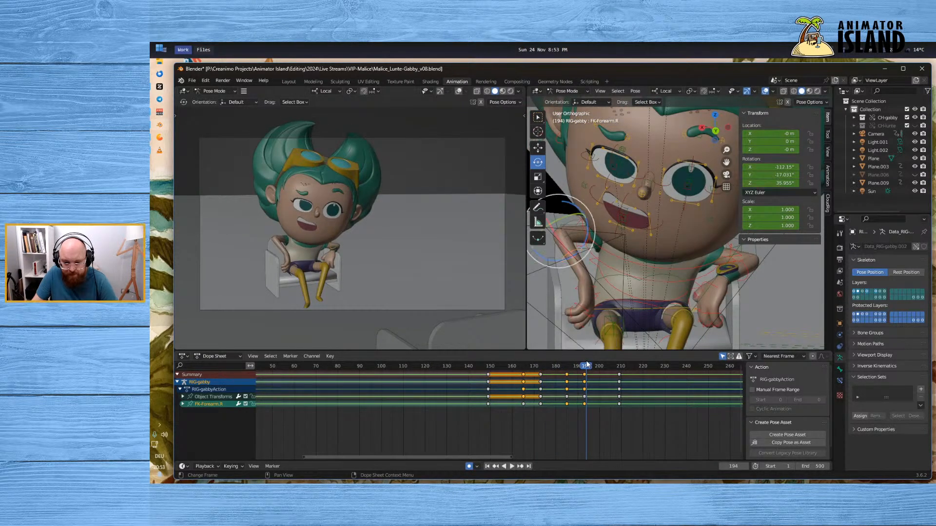
# Undo all the right upper arm, forearm and hand rotations made at frame 193
pyautogui.hotkey('ctrl', 'z')
pyautogui.hotkey('ctrl', 'z')
pyautogui.hotkey('ctrl', 'z')
pyautogui.hotkey('ctrl', 'z')
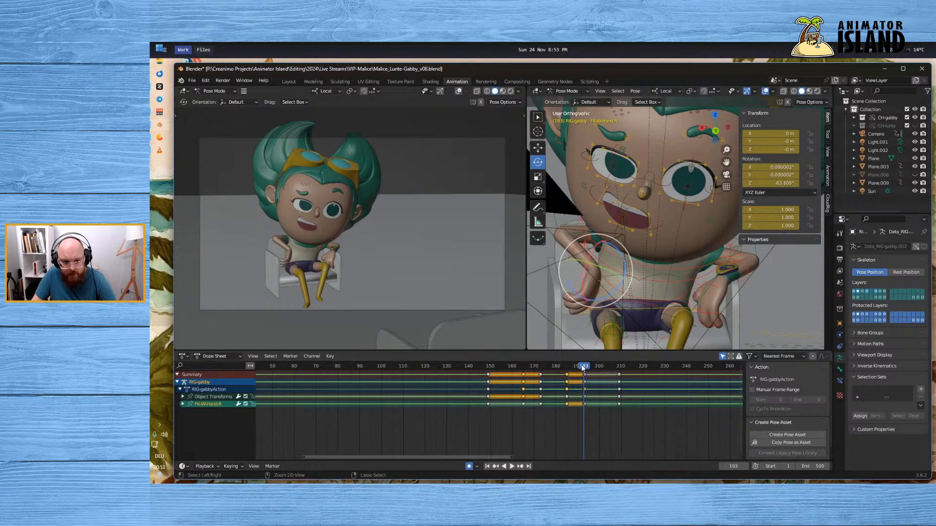
pyautogui.hotkey('ctrl', 'z')
pyautogui.hotkey('ctrl', 'z')
pyautogui.hotkey('ctrl', 'z')
pyautogui.hotkey('ctrl', 'z')
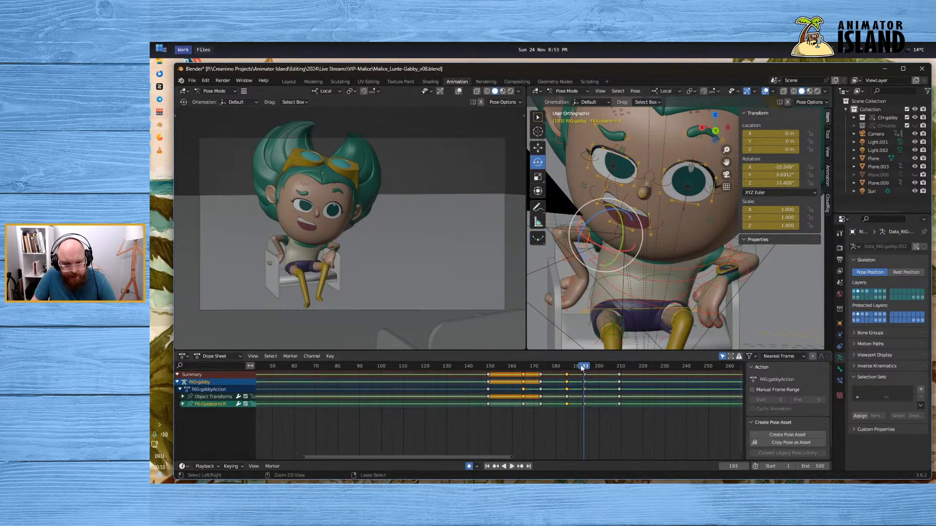
pyautogui.hotkey('ctrl', 'z')
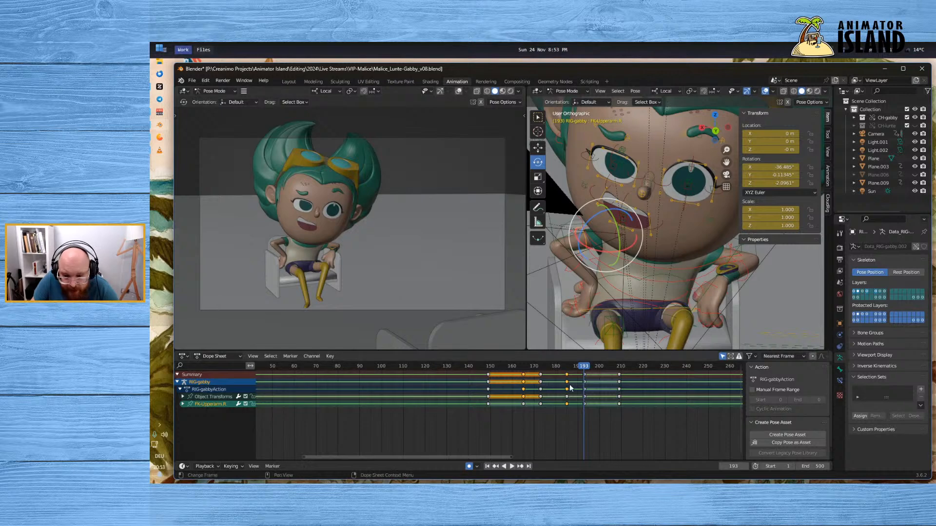
# Repose the right arm at frame 185, rotating the upper arm, the forearm to about -79° on X and the hand to about -27° on Z
pyautogui.click(566, 369)
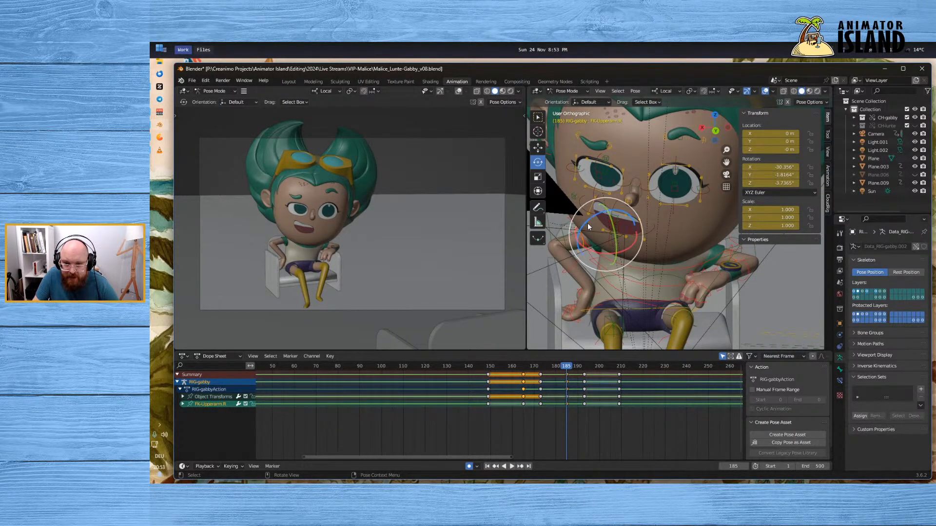
pyautogui.moveTo(588, 222); pyautogui.dragTo(580, 271)
pyautogui.click(577, 268)
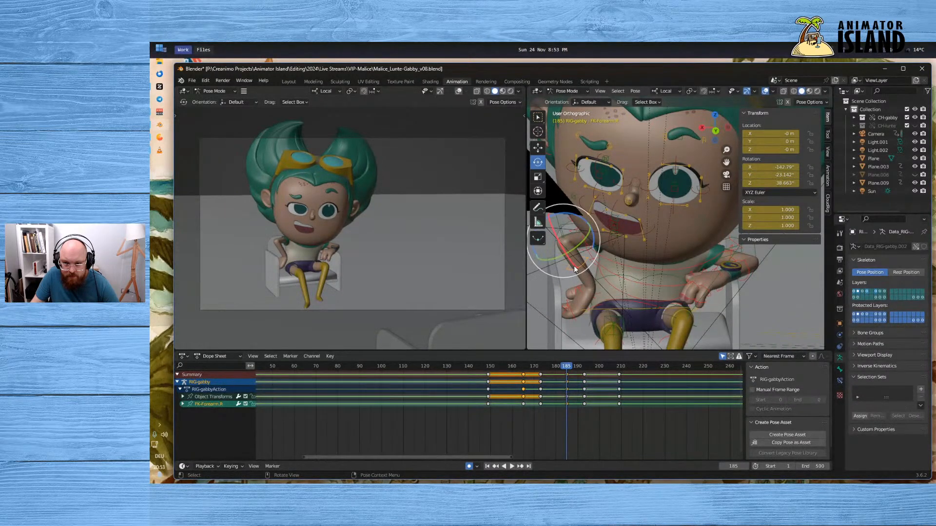
pyautogui.moveTo(576, 271); pyautogui.dragTo(528, 271)
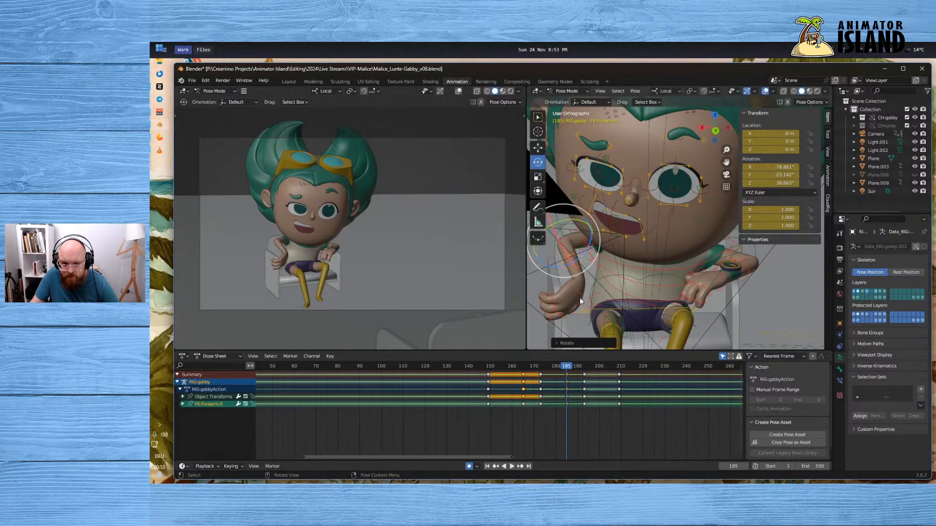
pyautogui.click(579, 291)
pyautogui.moveTo(565, 305); pyautogui.dragTo(583, 326)
# Play and scrub the animation between about frames 174 and 194 to check the new right arm pose at frame 185
pyautogui.moveTo(566, 369)
pyautogui.mouseDown()
pyautogui.moveTo(582, 369)
pyautogui.moveTo(553, 368)
pyautogui.mouseUp()
pyautogui.click(511, 466)
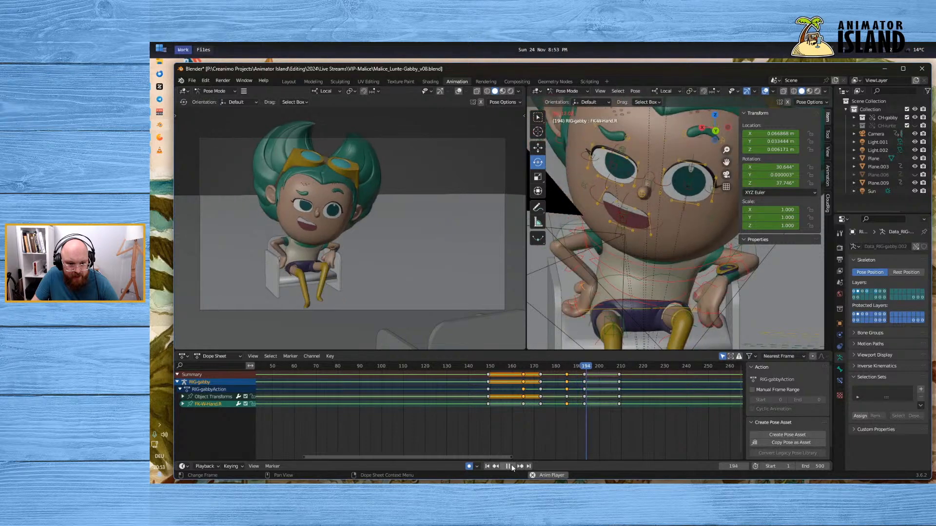
pyautogui.press('space')
pyautogui.moveTo(564, 369); pyautogui.dragTo(543, 373)
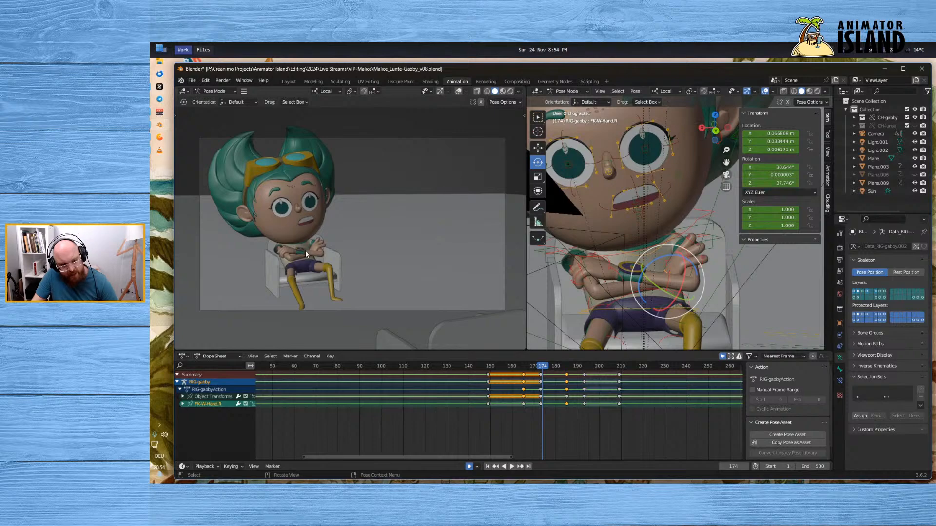
pyautogui.click(567, 373)
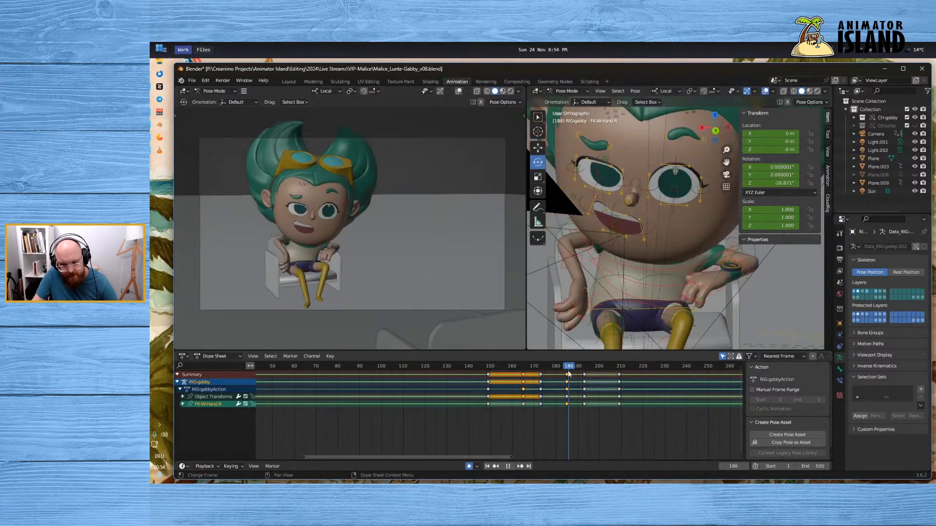
pyautogui.press('space')
pyautogui.press('space')
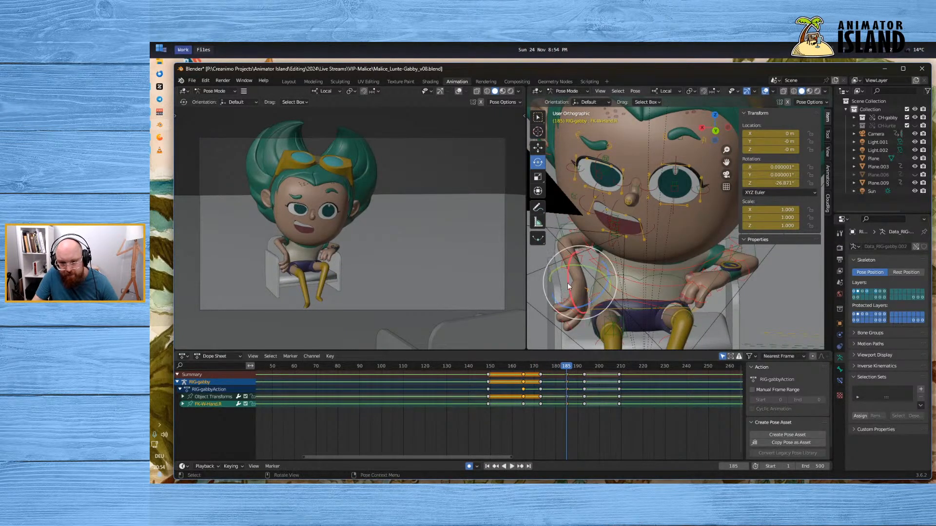
pyautogui.click(578, 236)
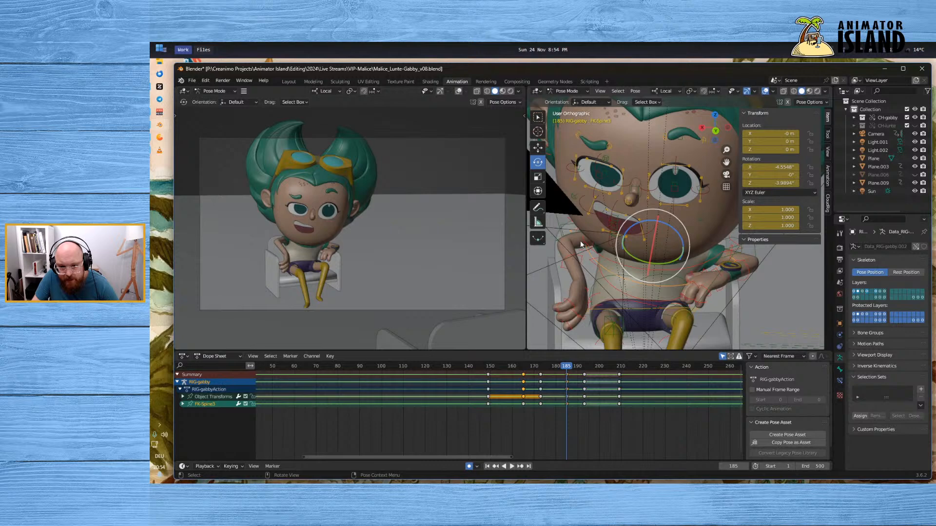
pyautogui.click(580, 249)
pyautogui.press('r')
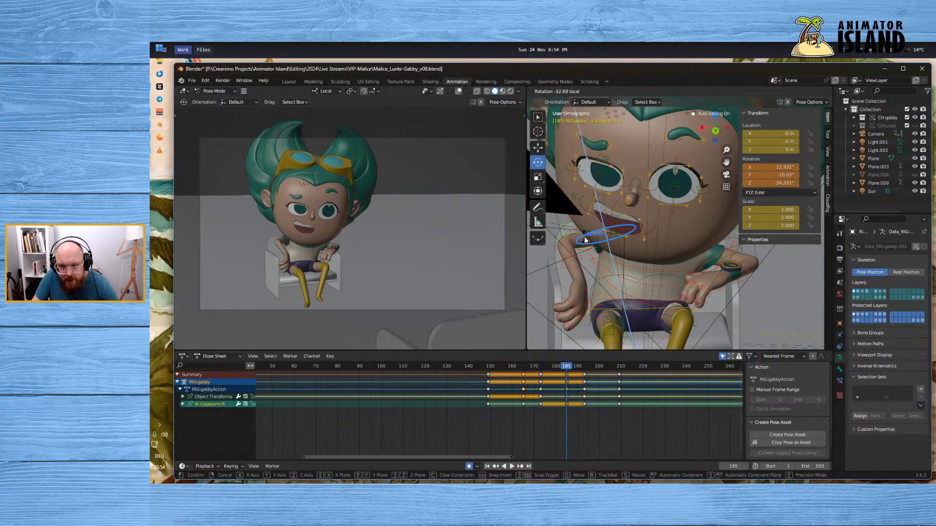
pyautogui.click(598, 241)
pyautogui.click(571, 285)
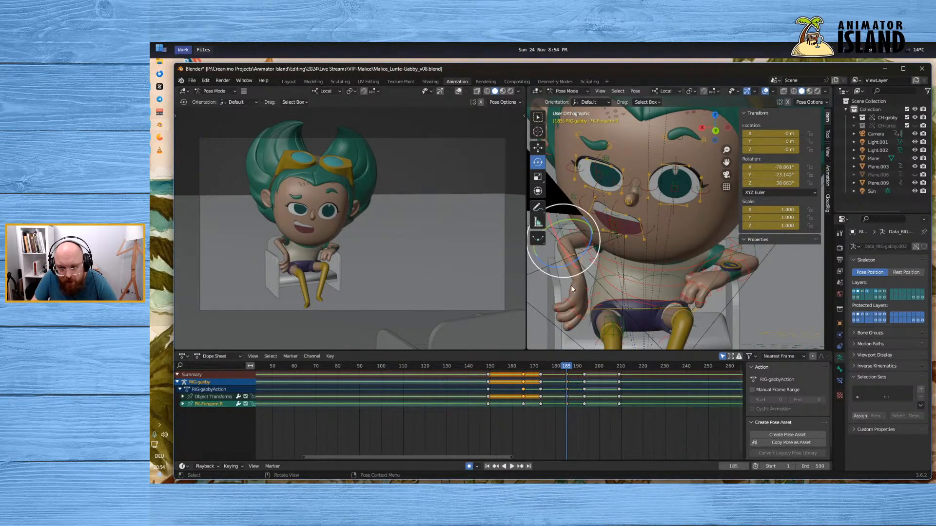
pyautogui.click(584, 251)
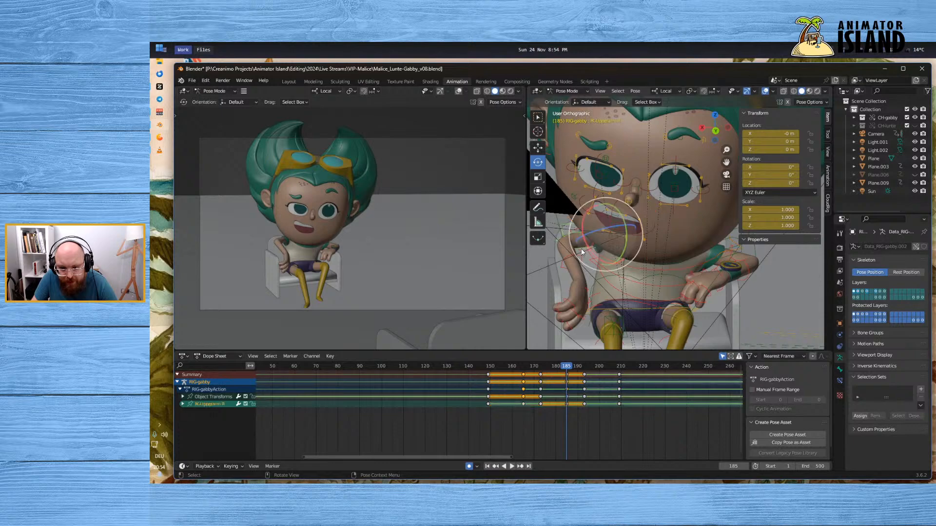
# Rotate the FK right upper arm, forearm and hand at frame 185 to bring the right hand in onto the lap
pyautogui.click(580, 250)
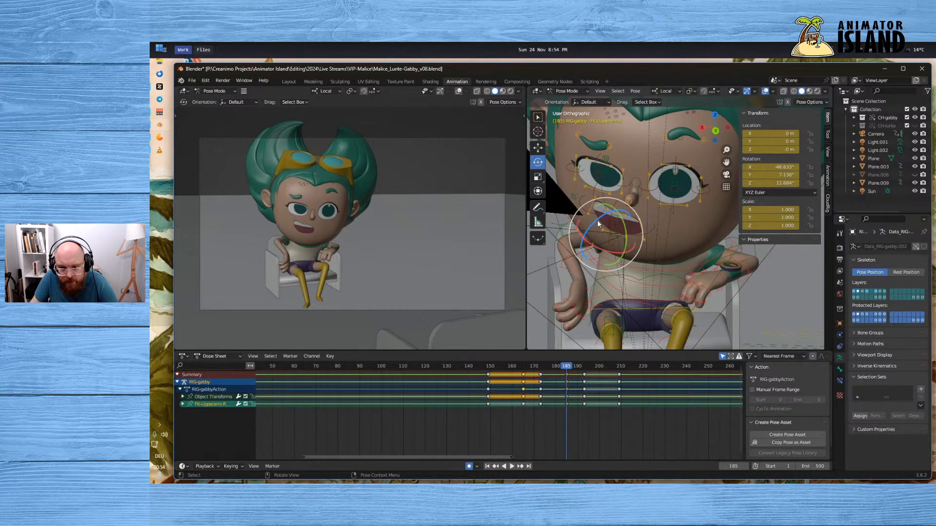
pyautogui.moveTo(594, 221); pyautogui.dragTo(586, 226)
pyautogui.click(562, 280)
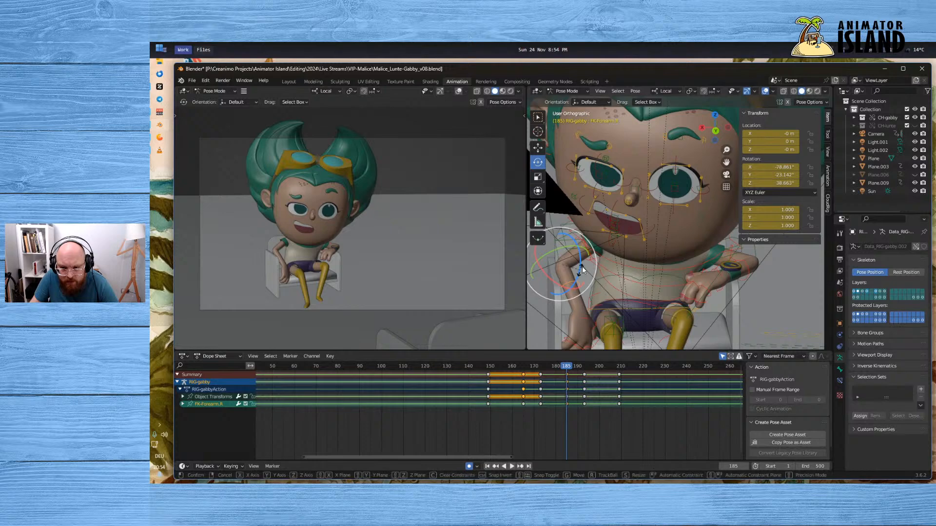
pyautogui.moveTo(581, 265); pyautogui.dragTo(607, 259)
pyautogui.click(617, 296)
pyautogui.click(582, 248)
pyautogui.moveTo(607, 259); pyautogui.dragTo(644, 285, button='middle')
# Replay the crossed-arms to hands-on-hips transition between about frames 148 and 196 to judge the reworked right arm
pyautogui.moveTo(567, 370); pyautogui.dragTo(539, 370)
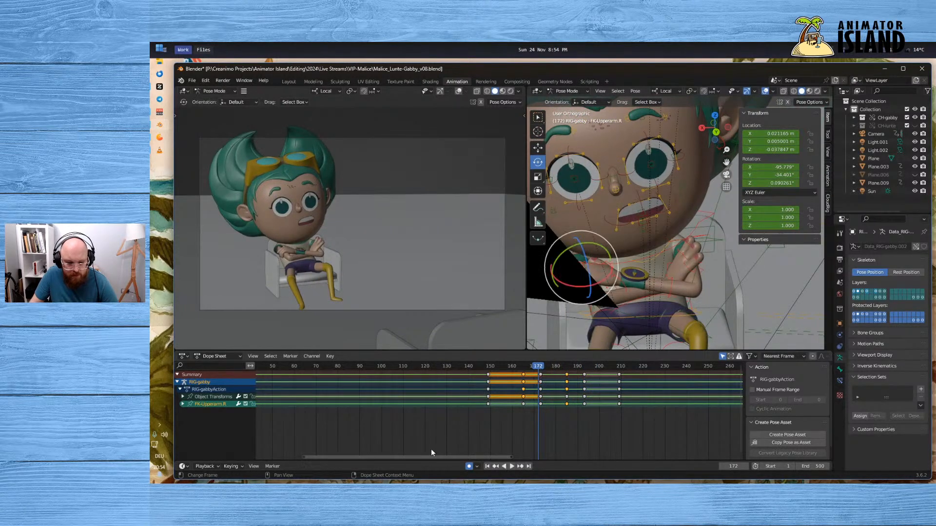
pyautogui.click(514, 466)
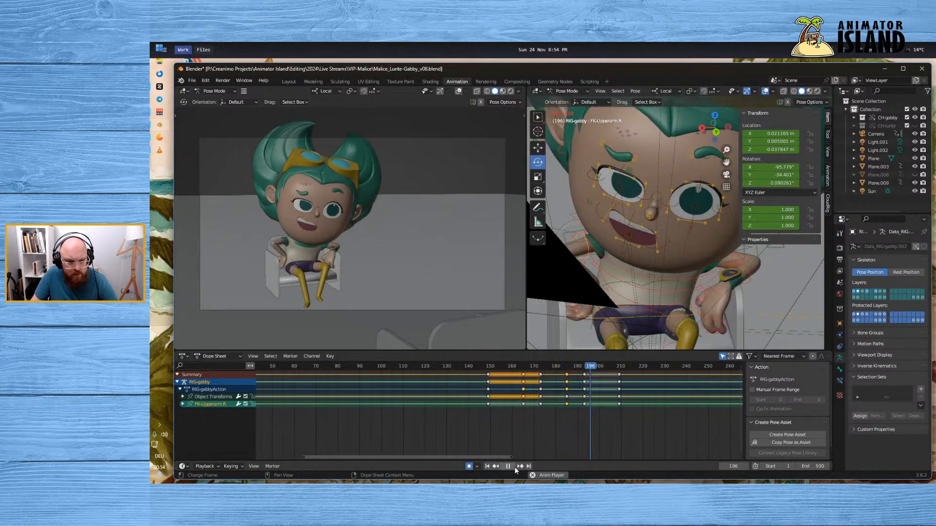
pyautogui.click(514, 468)
pyautogui.click(486, 370)
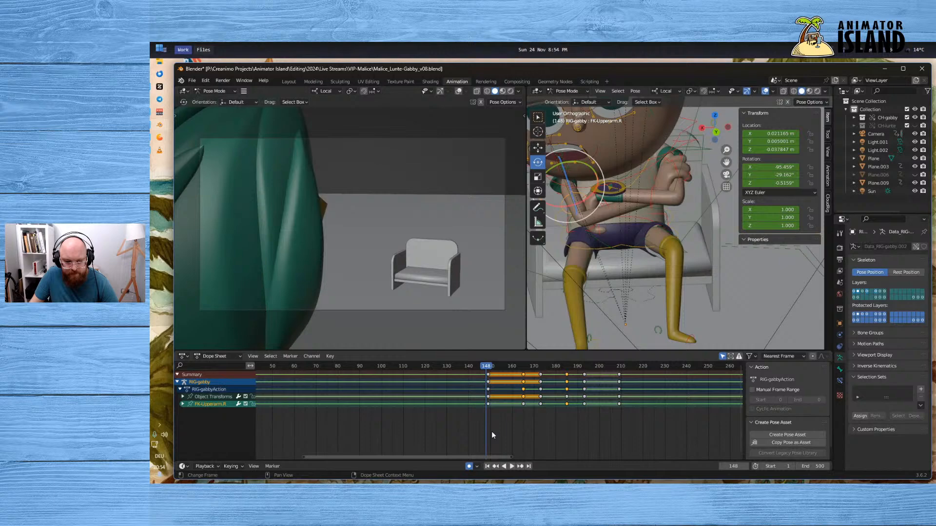
pyautogui.click(513, 466)
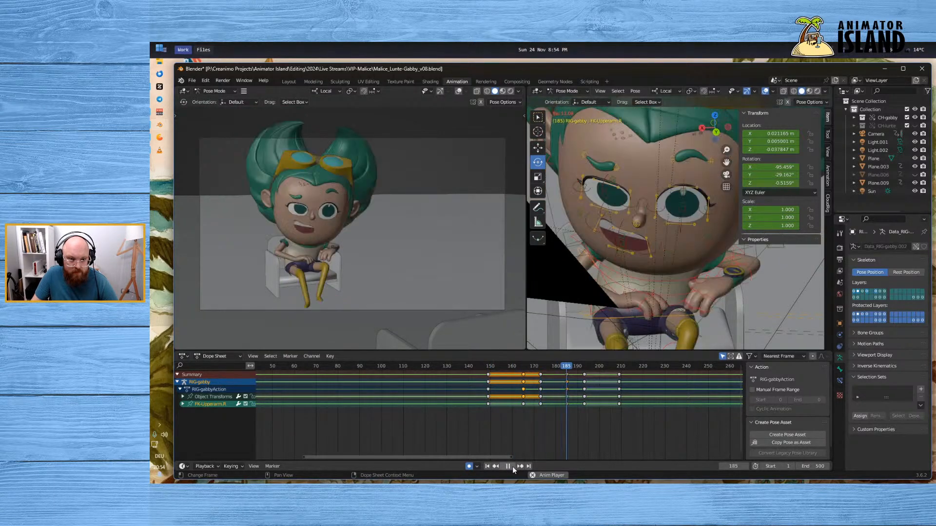
pyautogui.click(512, 468)
pyautogui.click(542, 367)
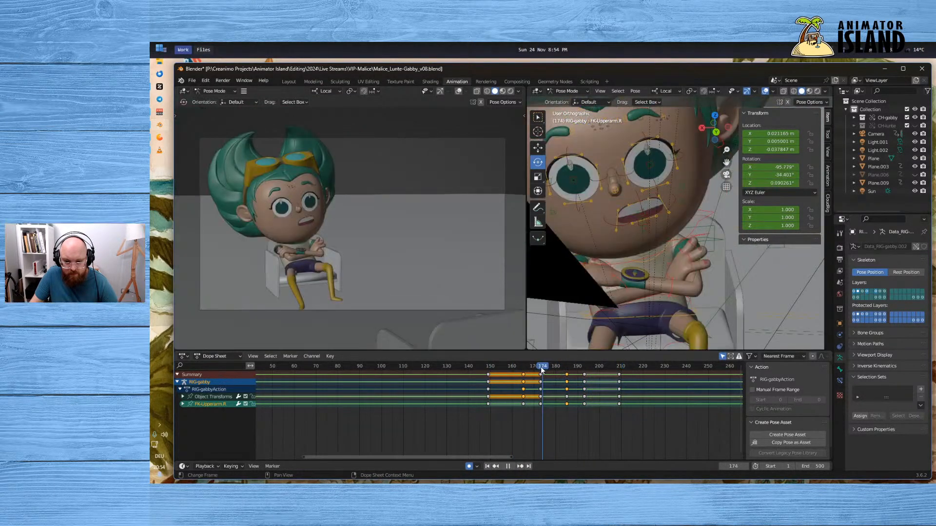
pyautogui.moveTo(541, 369)
pyautogui.mouseDown()
pyautogui.moveTo(587, 369)
pyautogui.moveTo(560, 369)
pyautogui.mouseUp()
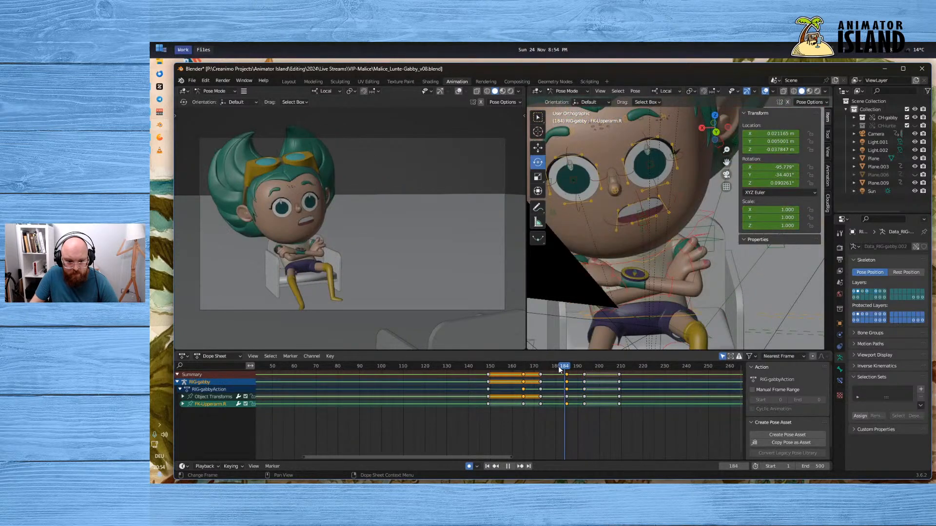
pyautogui.press('space')
pyautogui.click(512, 466)
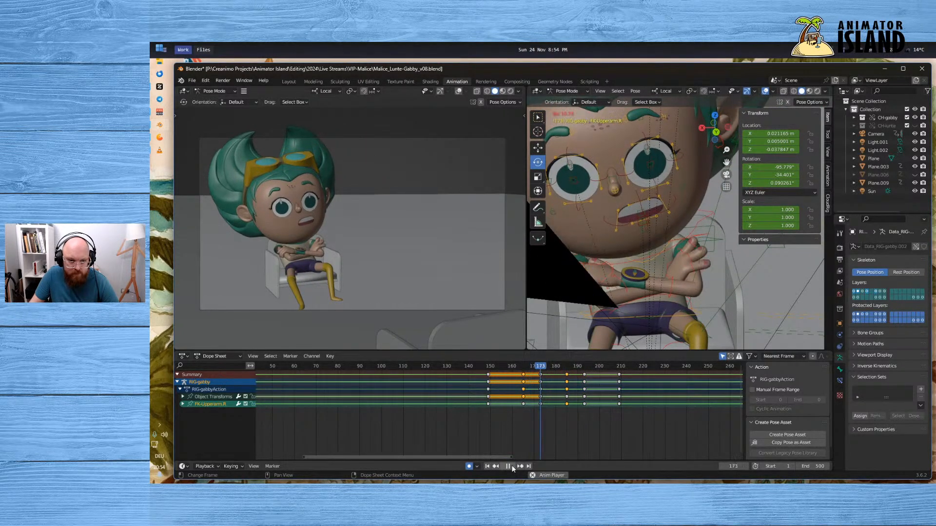
# Stop playback, return to frame 185 and rotate the right hand control to about 38° on Z
pyautogui.click(512, 468)
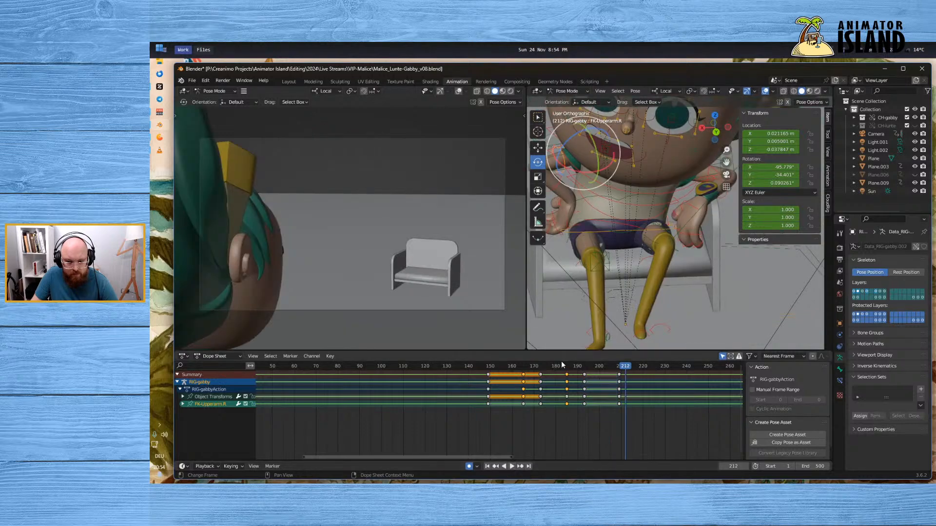
pyautogui.moveTo(571, 369); pyautogui.dragTo(568, 369)
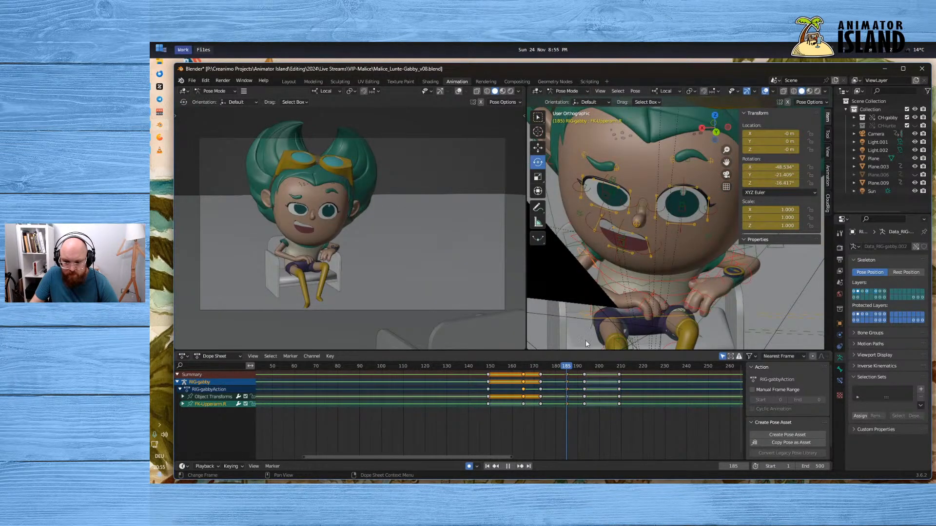
pyautogui.moveTo(586, 340); pyautogui.dragTo(663, 290, button='middle')
pyautogui.click(652, 300)
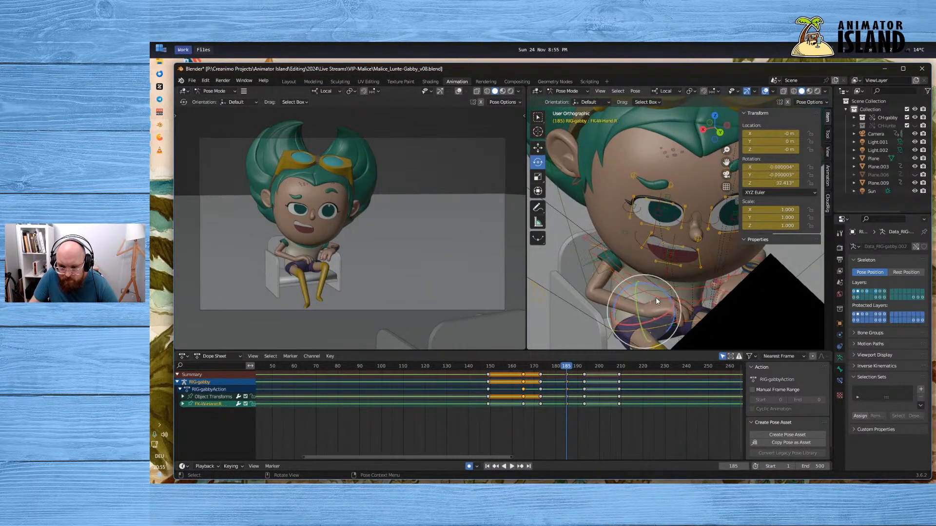
pyautogui.moveTo(657, 300); pyautogui.dragTo(655, 285)
# Rotate the right hand's finger bones, including the ring and index fingers, to shape the resting hand at frame 185
pyautogui.click(704, 308)
pyautogui.scroll(1, 705, 310)
pyautogui.keyDown('shift'); pyautogui.moveTo(706, 301); pyautogui.dragTo(668, 257, button='middle'); pyautogui.keyUp('shift')
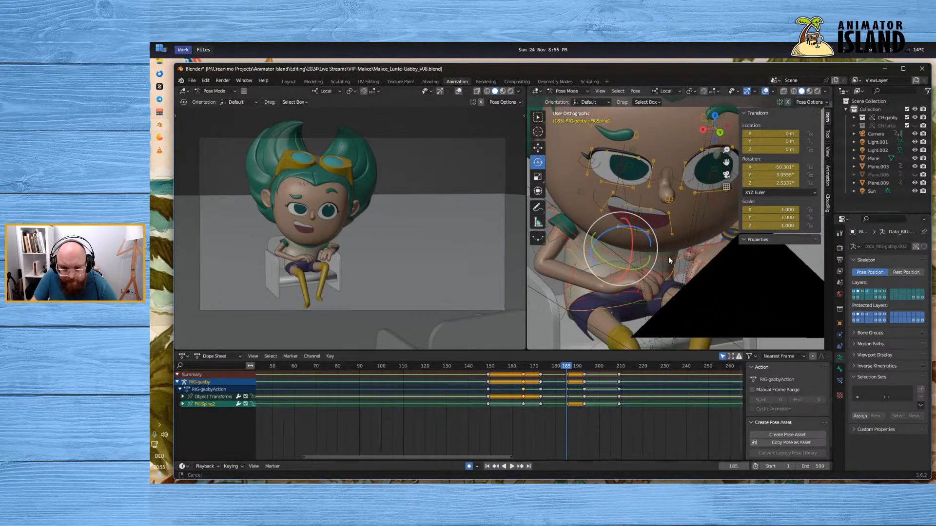
pyautogui.scroll(3, 668, 257)
pyautogui.keyDown('shift'); pyautogui.moveTo(624, 316); pyautogui.dragTo(604, 325, button='middle'); pyautogui.keyUp('shift')
pyautogui.click(603, 324)
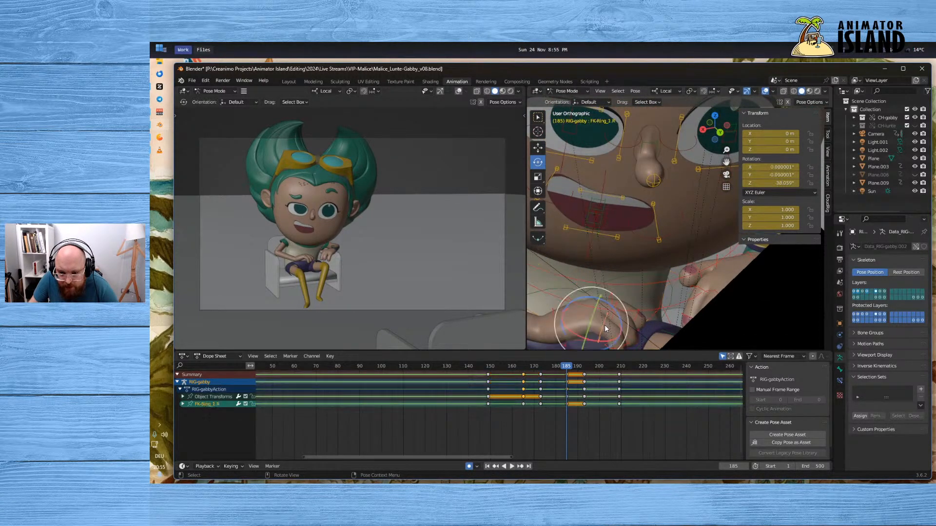
pyautogui.moveTo(610, 305); pyautogui.dragTo(604, 287)
pyautogui.click(631, 335)
pyautogui.click(619, 305)
pyautogui.click(613, 314)
pyautogui.click(636, 327)
pyautogui.click(639, 322)
pyautogui.click(612, 296)
pyautogui.click(610, 294)
pyautogui.click(642, 303)
# Rotate the right hand control at frame 185 to about 25° on Y
pyautogui.moveTo(556, 365)
pyautogui.mouseDown()
pyautogui.moveTo(586, 357)
pyautogui.moveTo(566, 358)
pyautogui.mouseUp()
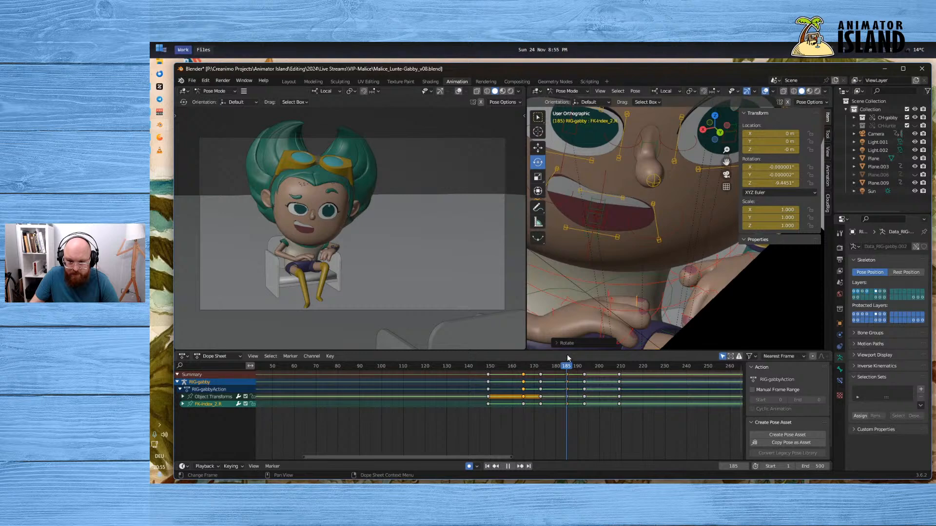
pyautogui.scroll(-4, 586, 288)
pyautogui.click(606, 276)
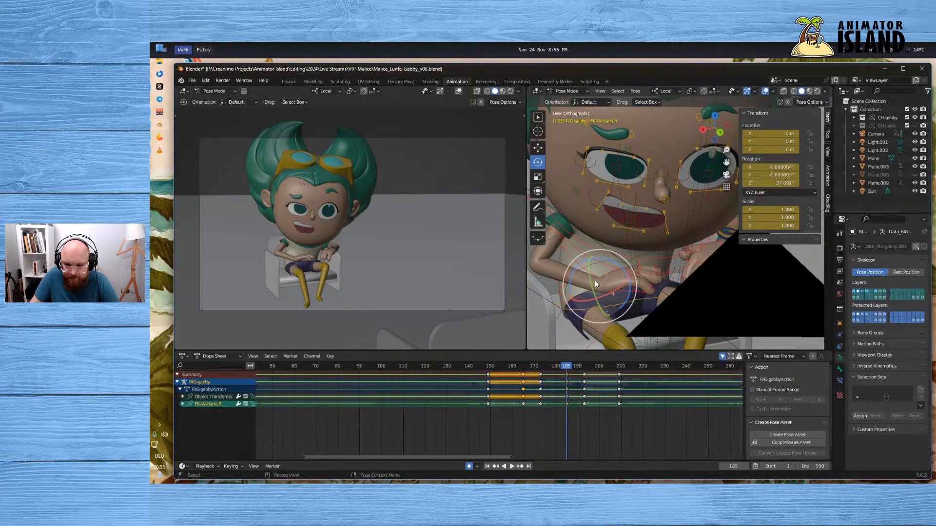
pyautogui.moveTo(594, 284); pyautogui.dragTo(586, 286)
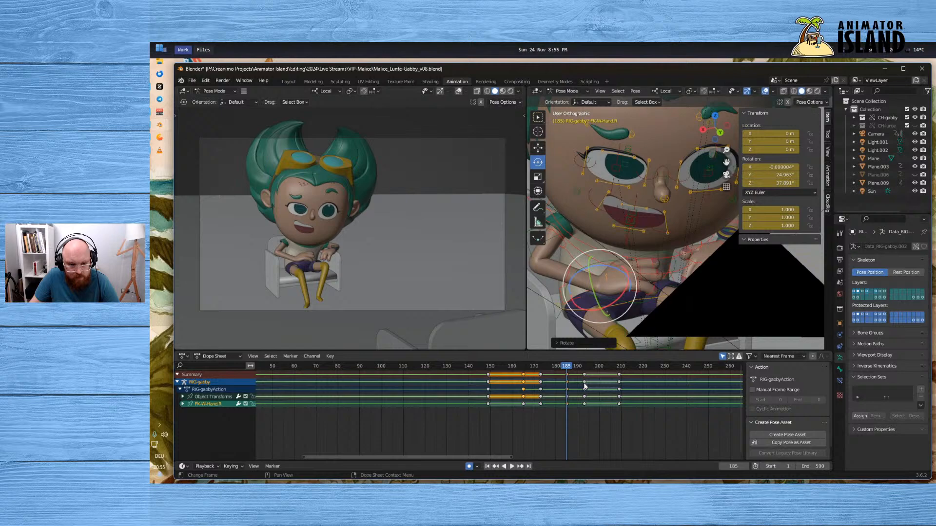
# Replay the crossed-arms to hands-on-hips transition several times from about frames 149 to 216 to examine the right hand's motion
pyautogui.click(536, 366)
pyautogui.click(511, 466)
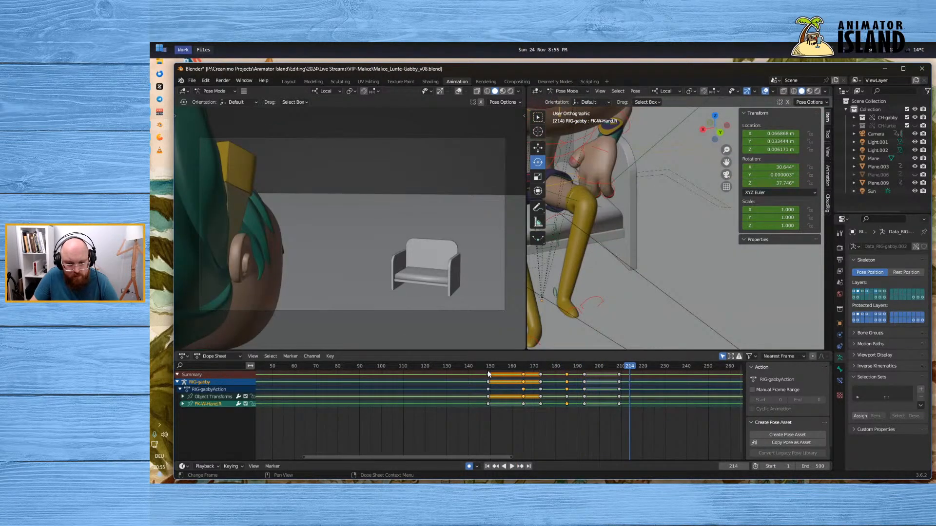
pyautogui.click(488, 374)
pyautogui.click(512, 467)
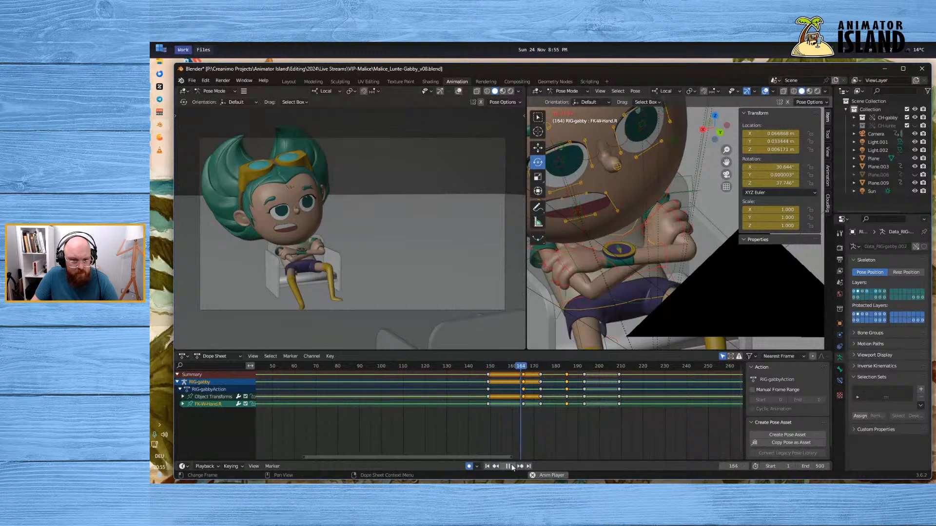
pyautogui.click(511, 466)
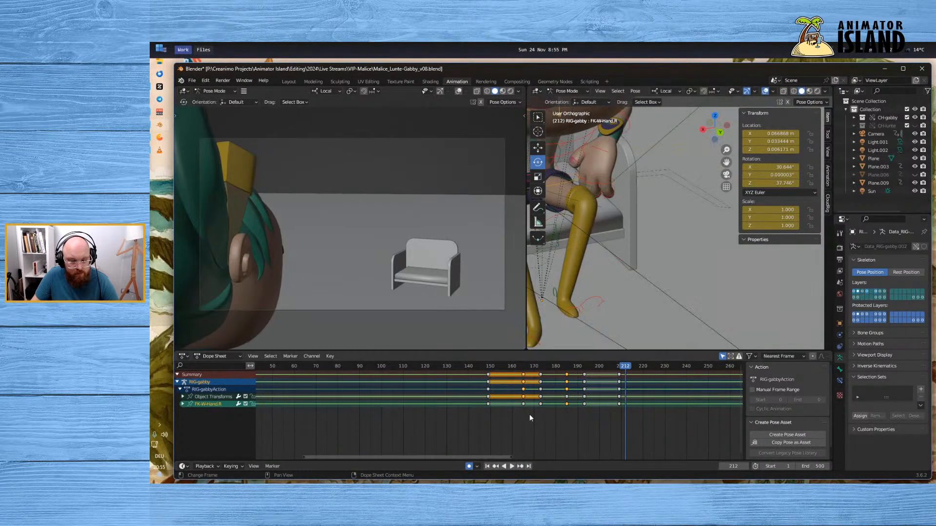
pyautogui.click(527, 369)
pyautogui.click(513, 466)
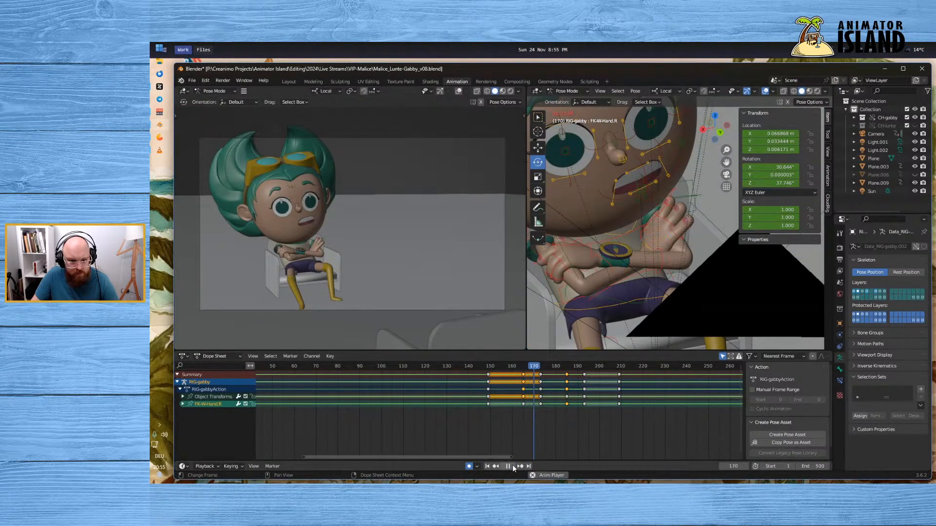
pyautogui.click(512, 466)
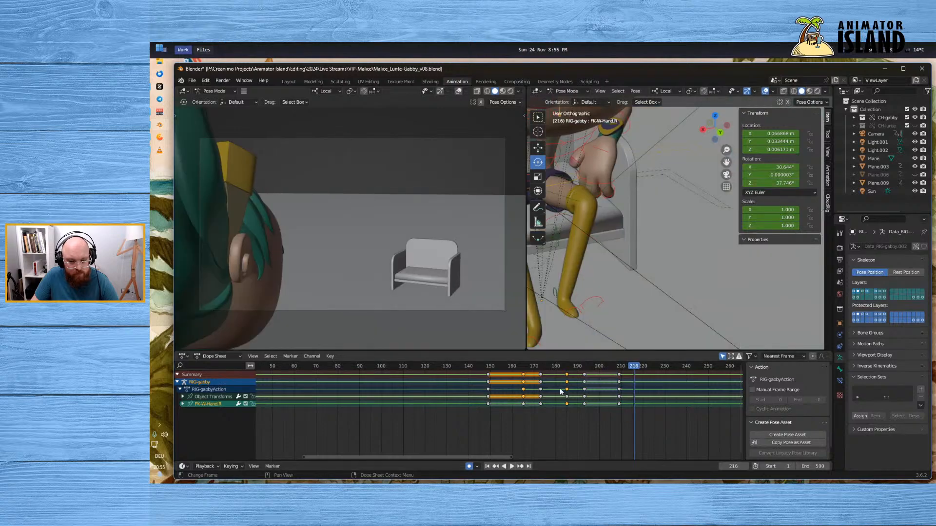
pyautogui.click(522, 380)
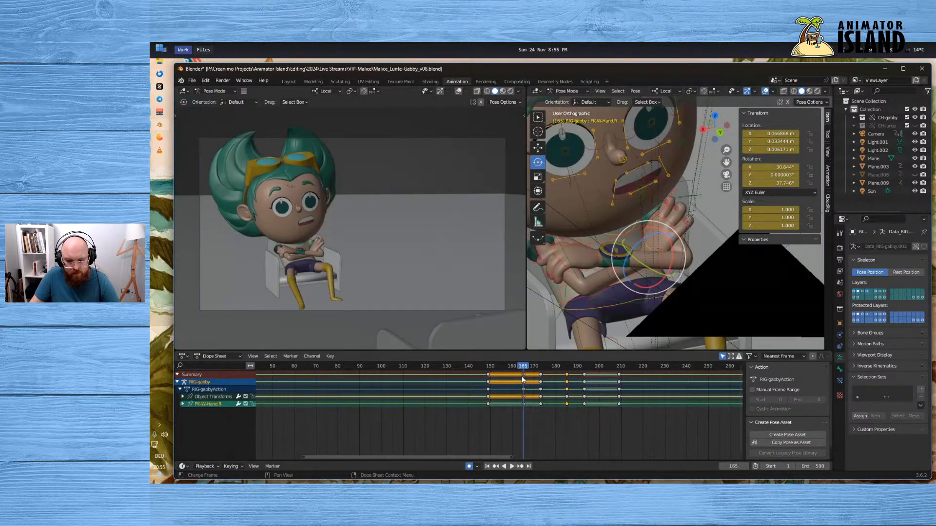
pyautogui.click(511, 466)
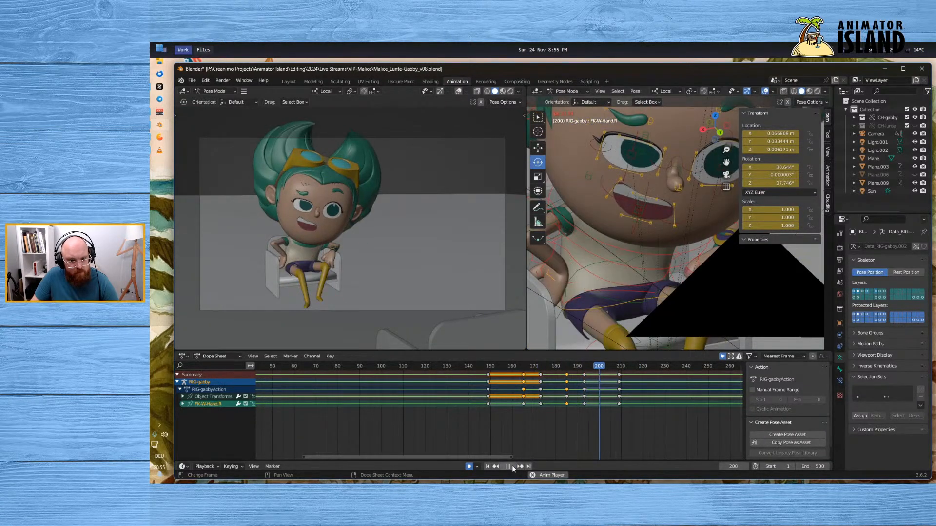
pyautogui.click(512, 467)
pyautogui.click(484, 390)
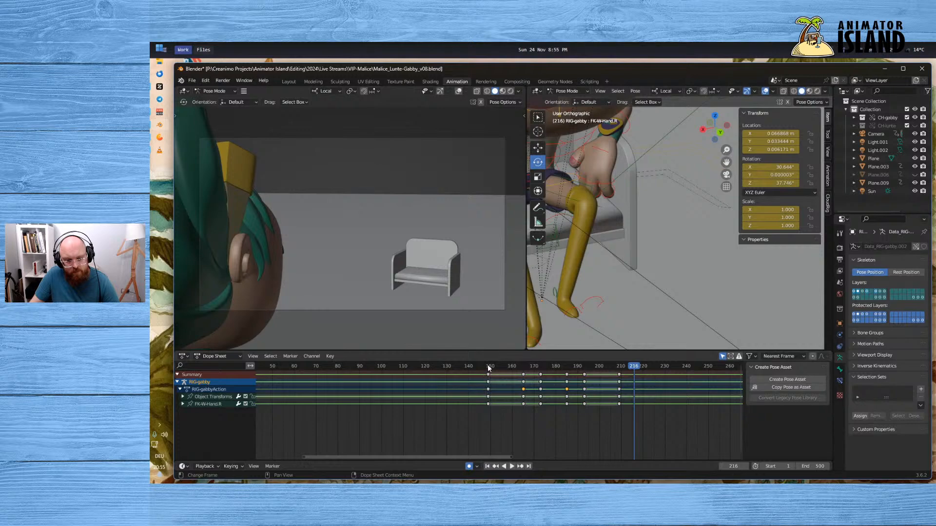
pyautogui.click(489, 367)
pyautogui.click(511, 467)
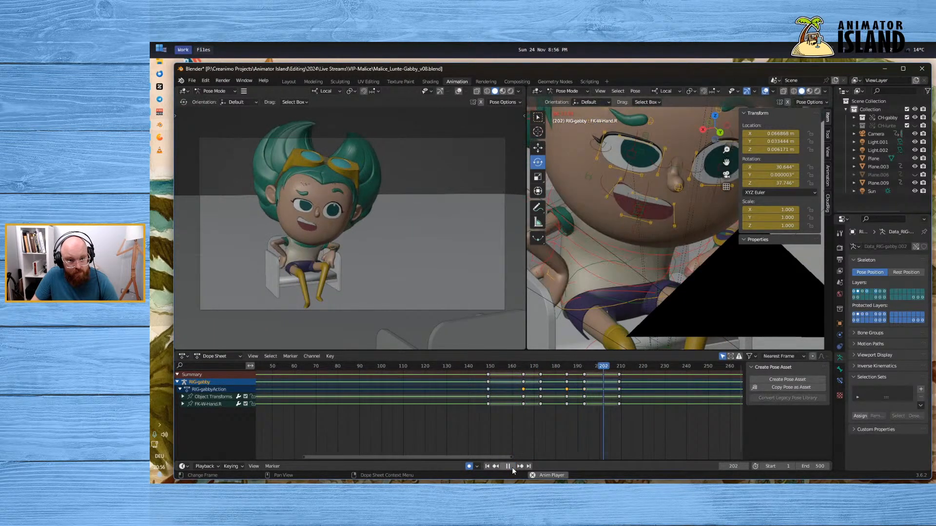
pyautogui.click(512, 467)
# Rotate the left hand control at frame 185 to about -21° on X, 14° on Y and -6° on Z
pyautogui.moveTo(588, 369); pyautogui.dragTo(566, 370)
pyautogui.press('space')
pyautogui.scroll(-2, 603, 292)
pyautogui.moveTo(610, 283); pyautogui.dragTo(575, 284, button='middle')
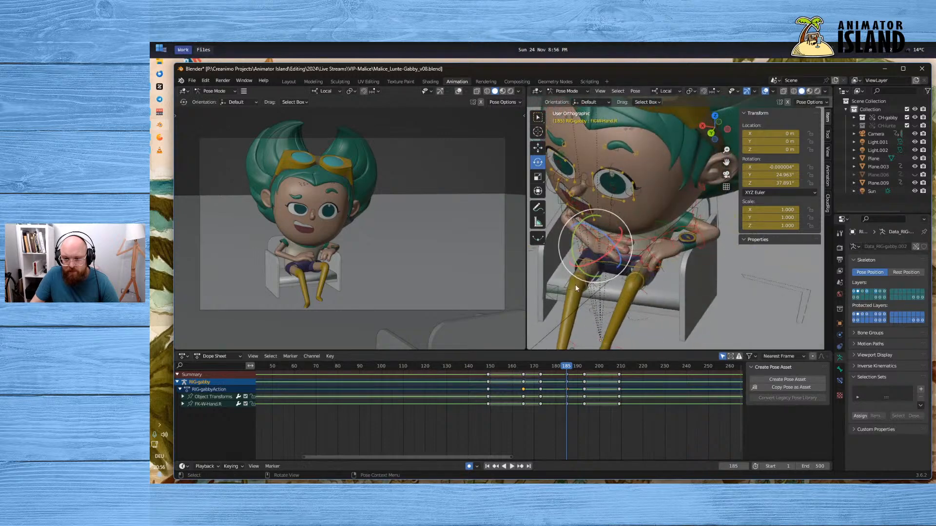
pyautogui.scroll(4, 654, 267)
pyautogui.click(668, 263)
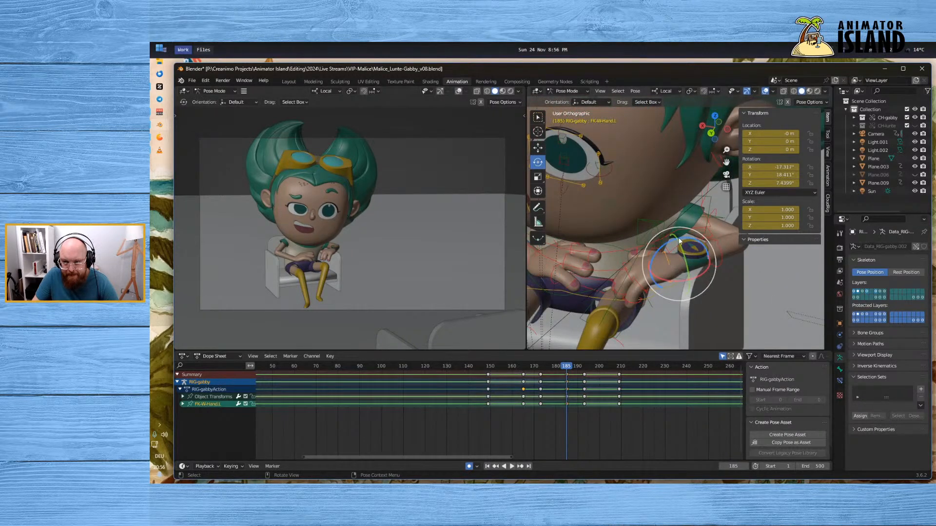
pyautogui.moveTo(668, 263); pyautogui.dragTo(688, 235)
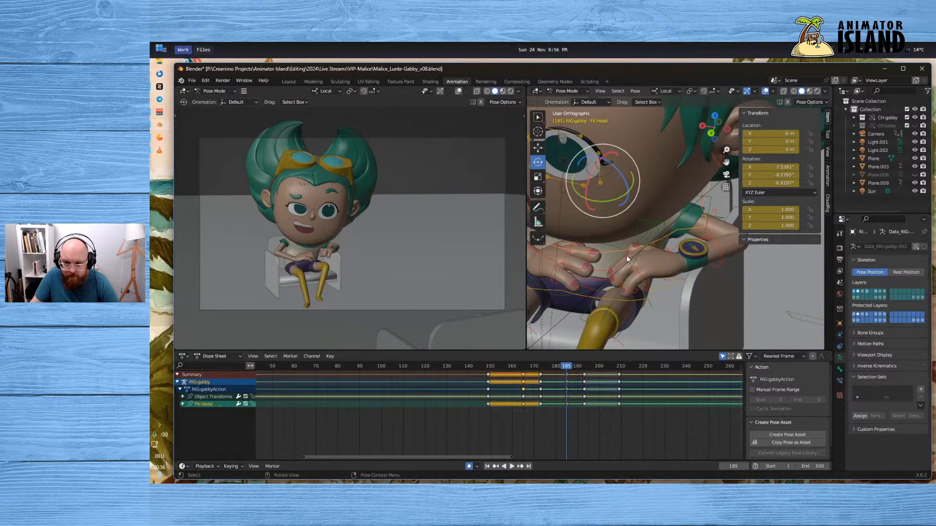
# Rotate the base bone of the left middle finger at frame 185 to about 27.6° on Z
pyautogui.click(628, 268)
pyautogui.moveTo(627, 268); pyautogui.dragTo(643, 265, button='middle')
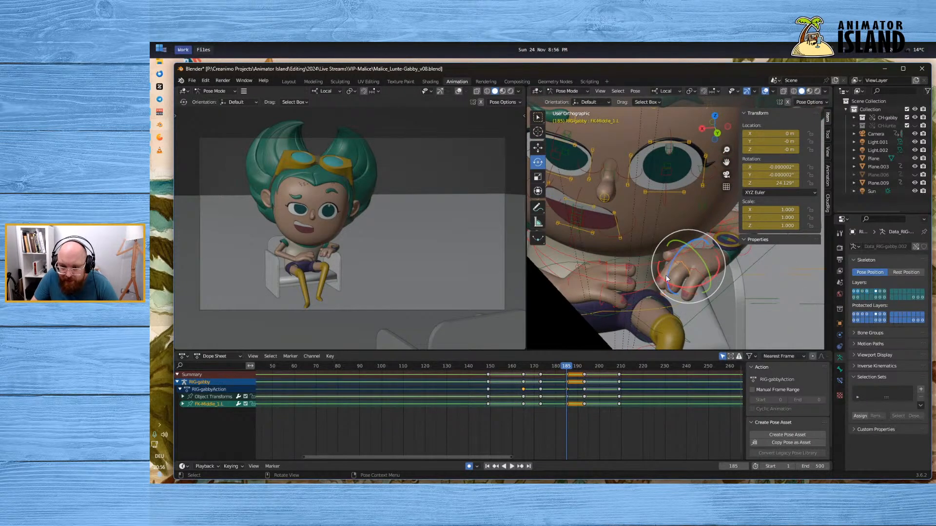
pyautogui.click(675, 258)
pyautogui.click(677, 259)
pyautogui.click(674, 260)
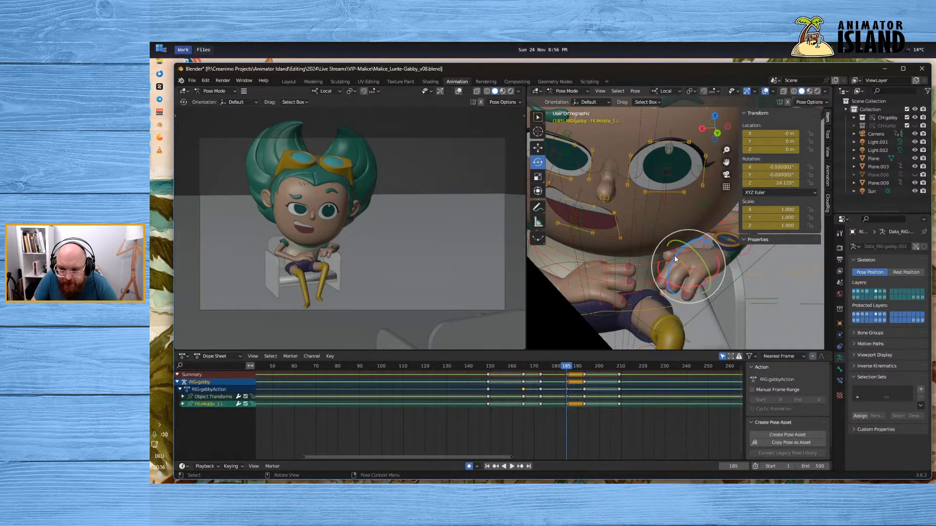
pyautogui.moveTo(677, 251); pyautogui.dragTo(677, 249)
pyautogui.click(731, 294)
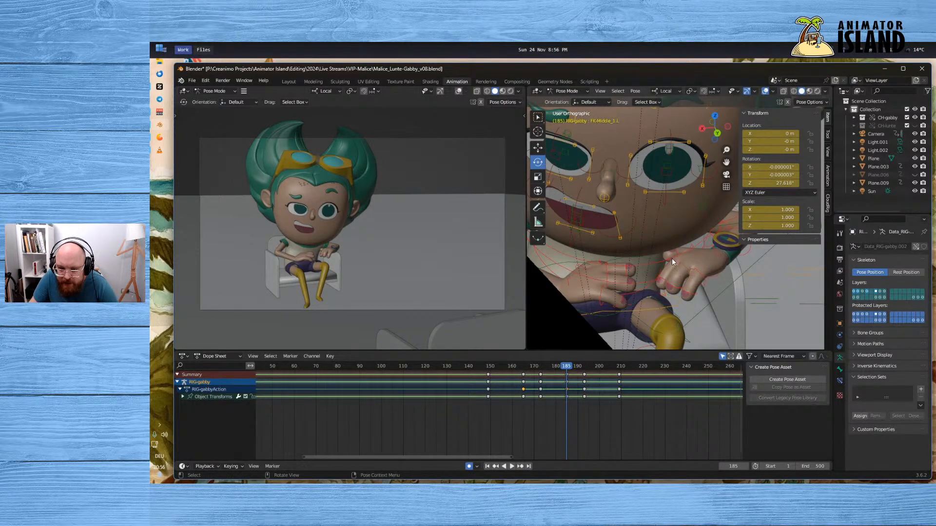
pyautogui.click(672, 258)
pyautogui.click(673, 261)
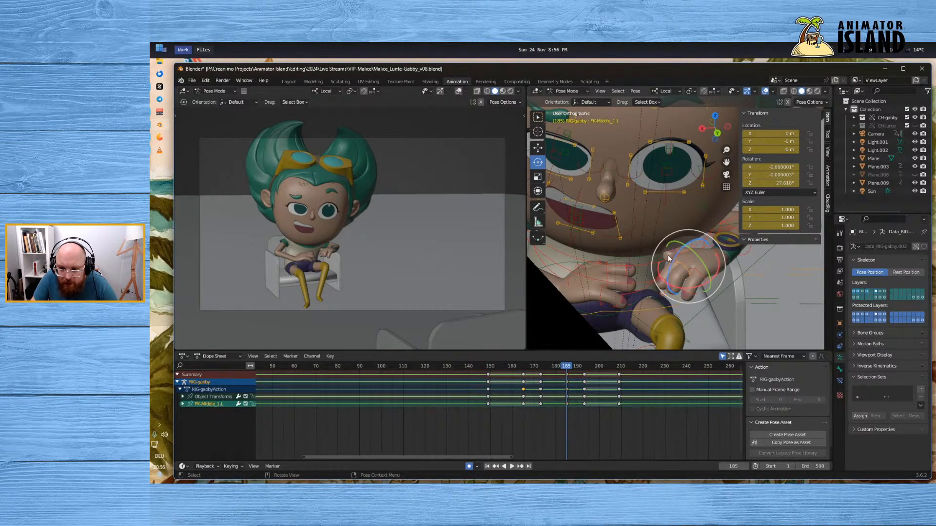
# Rotate the left index finger at frame 185 to about 12.5° on Z
pyautogui.click(668, 259)
pyautogui.click(668, 265)
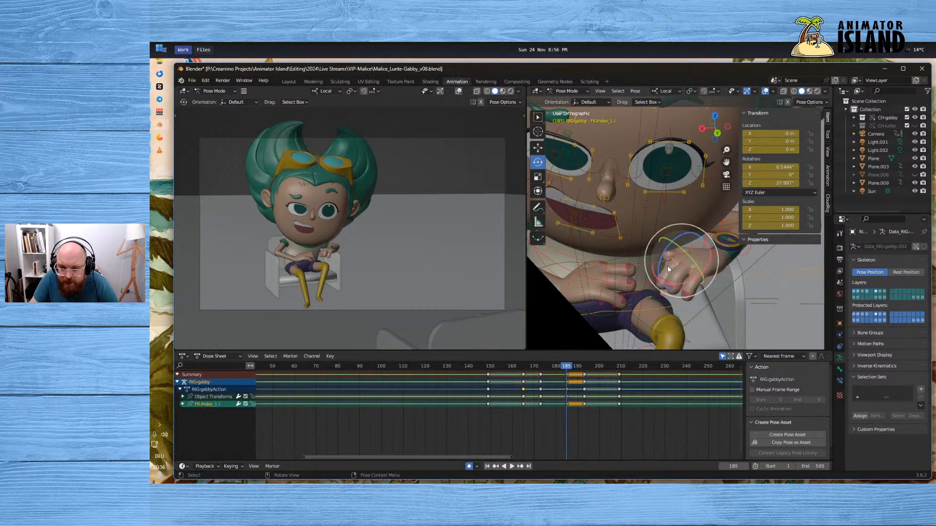
pyautogui.moveTo(683, 235); pyautogui.dragTo(704, 214)
pyautogui.click(717, 253)
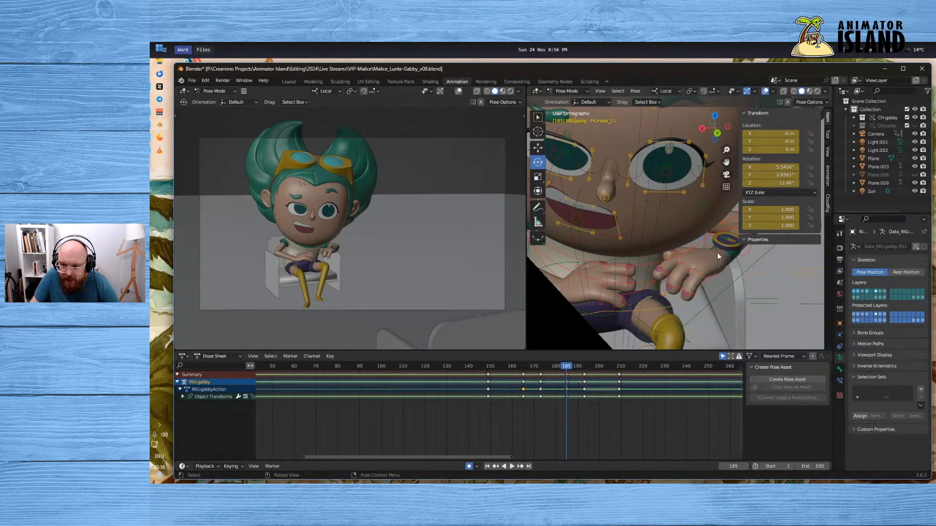
# Fine-tune the left hand control's rotation at frame 185
pyautogui.click(717, 253)
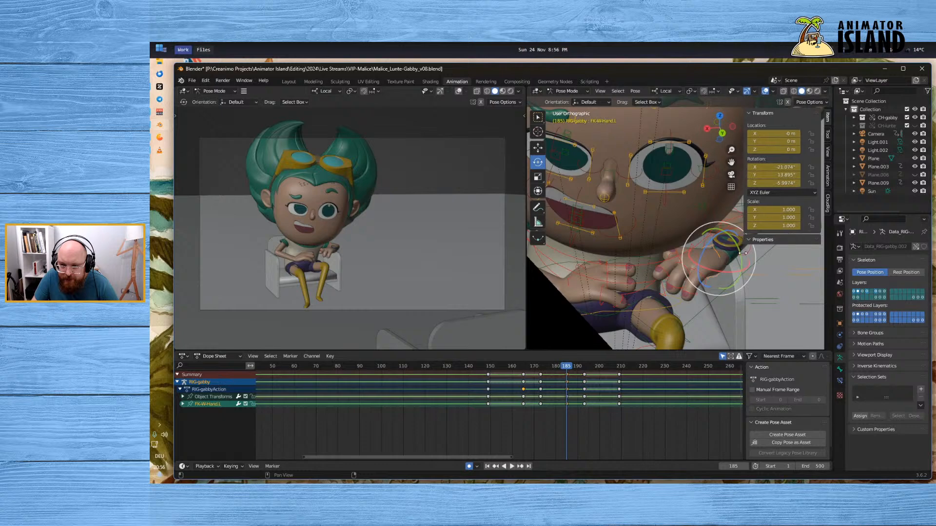
pyautogui.moveTo(741, 259); pyautogui.dragTo(745, 267)
pyautogui.press('space')
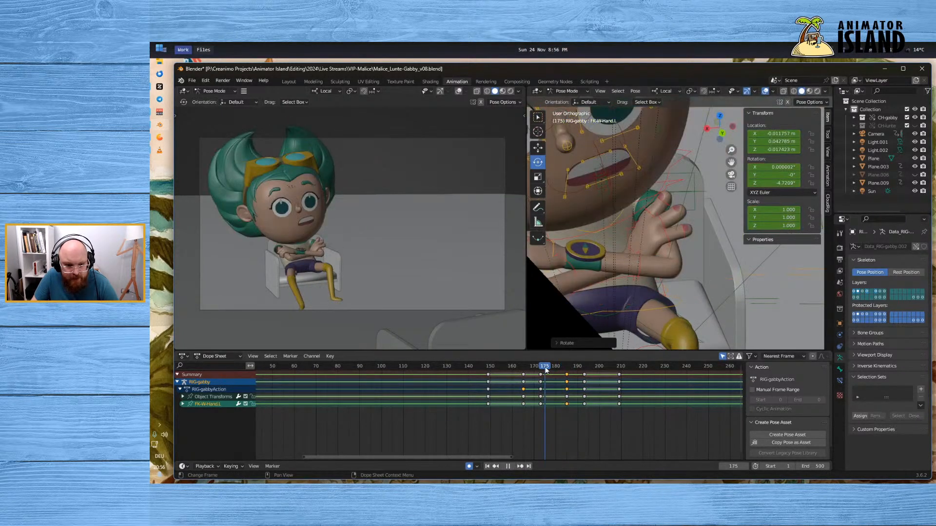
pyautogui.press('Escape')
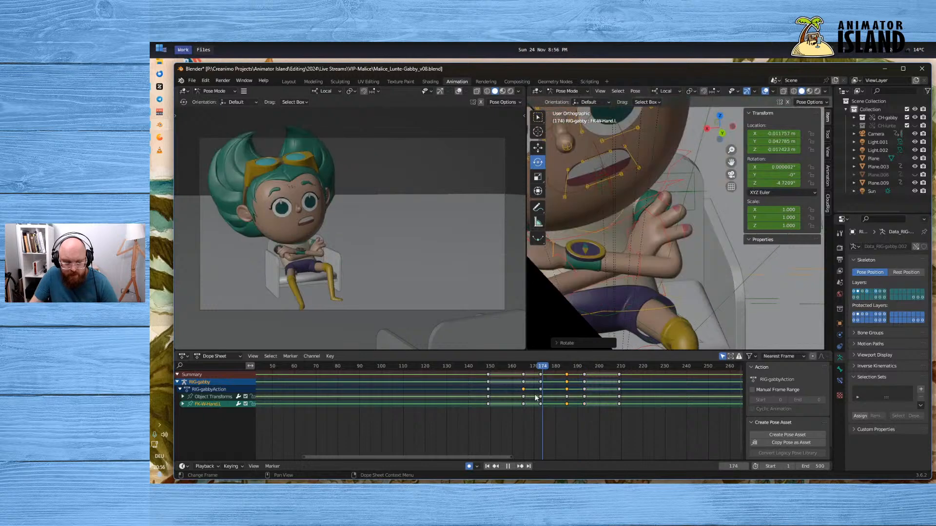
# Replay the arm transition from about frames 149 and 174 to examine the adjusted left hand and fingers
pyautogui.click(509, 465)
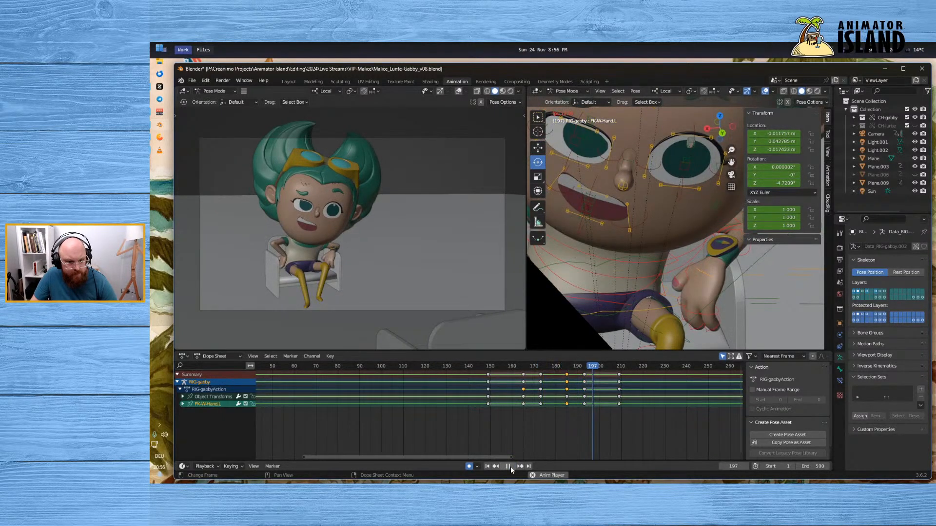
pyautogui.click(510, 466)
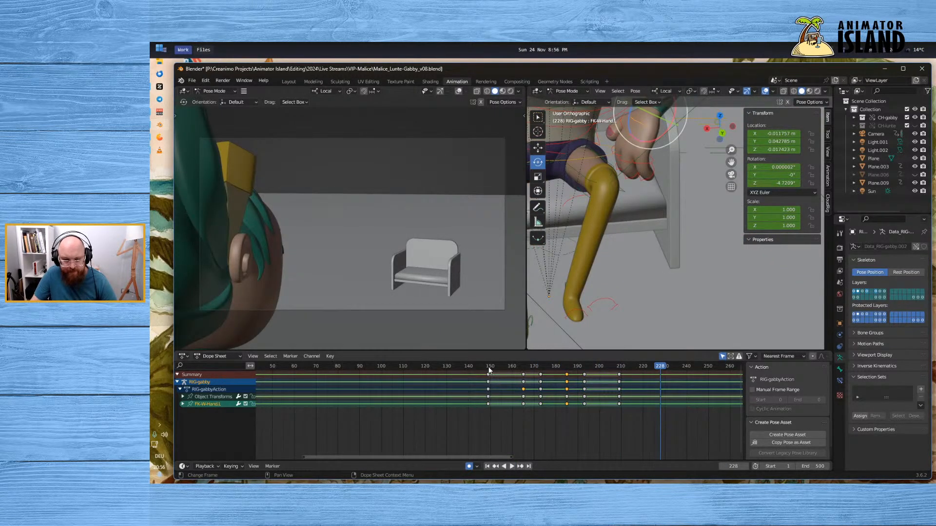
pyautogui.click(489, 369)
pyautogui.click(510, 466)
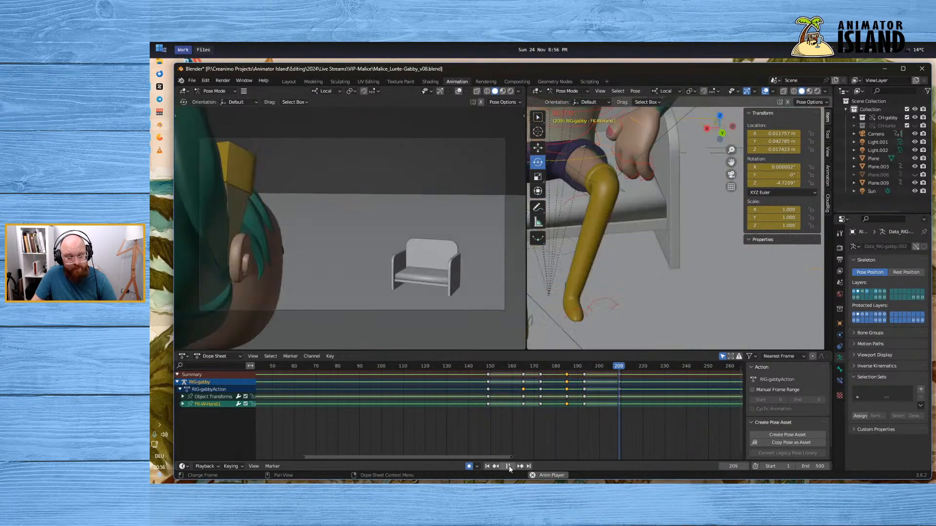
pyautogui.click(487, 366)
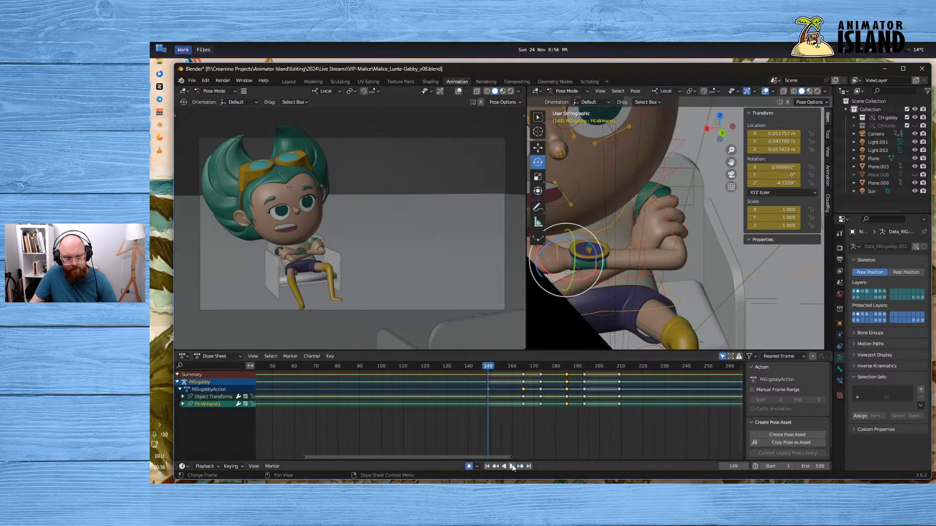
pyautogui.click(511, 467)
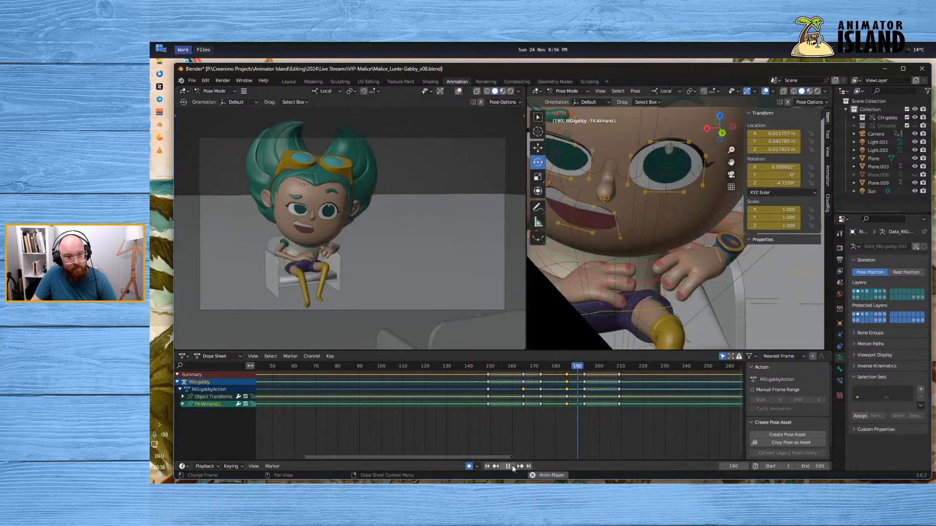
pyautogui.click(511, 466)
pyautogui.click(524, 384)
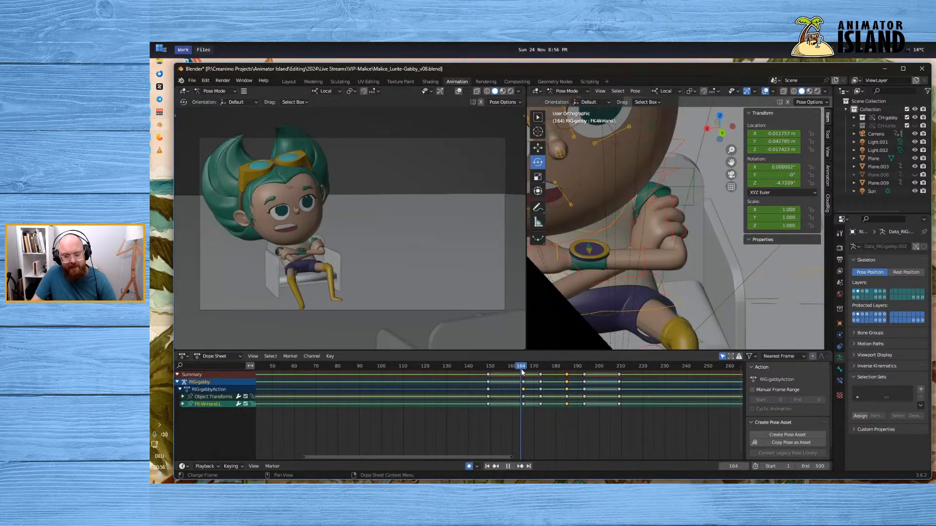
# Play the arm transition again and stop on the hands-on-hips pose at frame 193
pyautogui.click(512, 466)
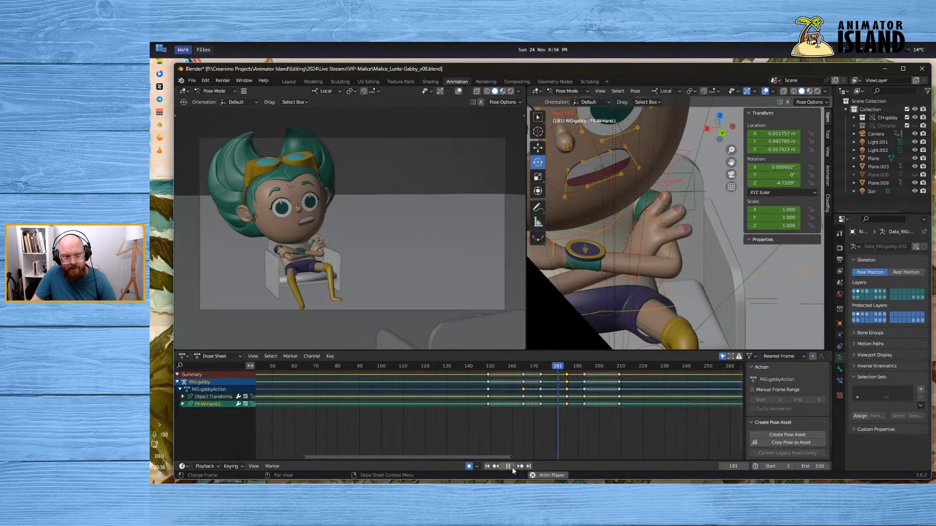
pyautogui.press('space')
pyautogui.click(585, 367)
pyautogui.press('space')
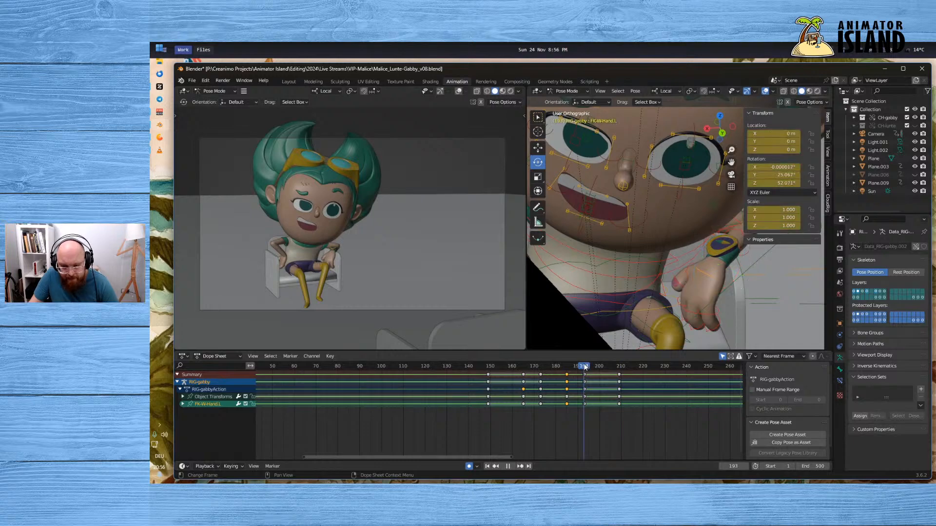
# Rotate Gabby's right hand control at frame 193 to about -6.2° on X, 11.7° on Y and -64.4° on Z
pyautogui.scroll(-2, 574, 280)
pyautogui.moveTo(575, 279)
pyautogui.mouseDown(button='middle')
pyautogui.moveTo(604, 274)
pyautogui.moveTo(579, 276)
pyautogui.mouseUp(button='middle')
pyautogui.click(580, 277)
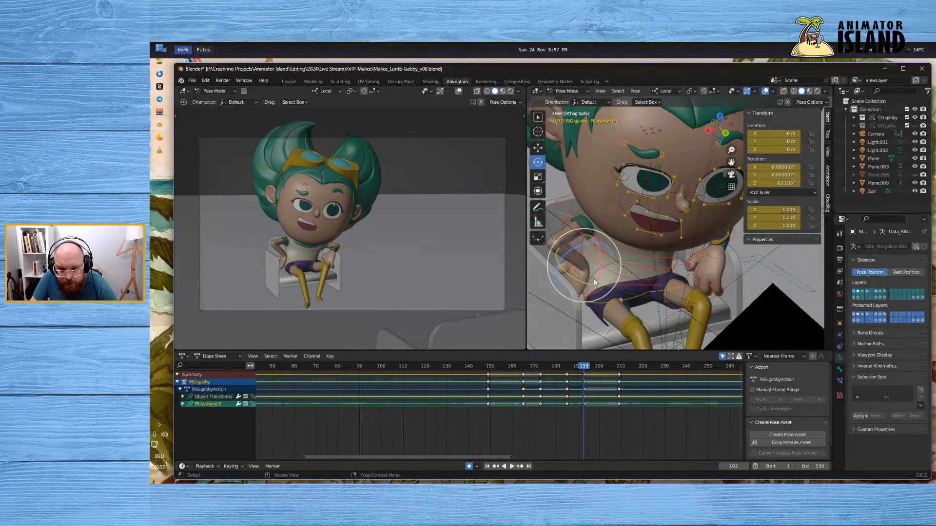
pyautogui.press('r')
pyautogui.press('x')
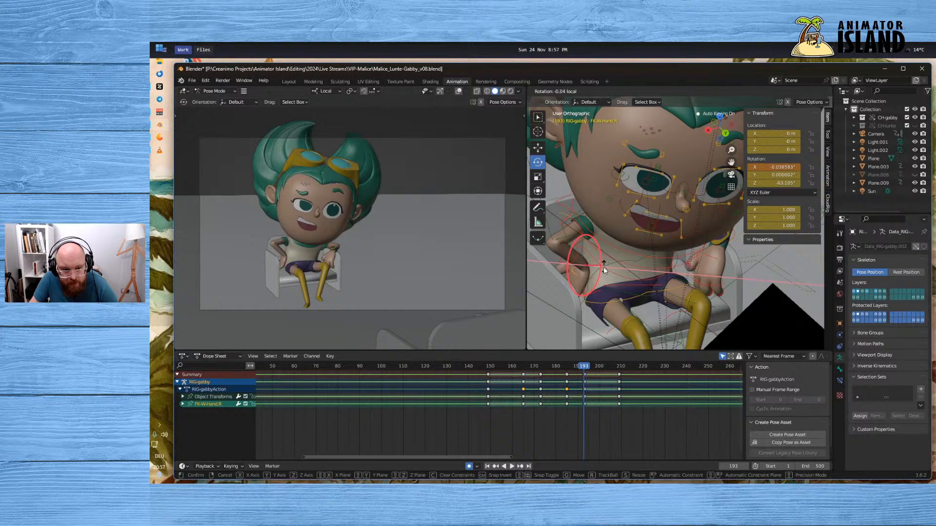
pyautogui.click(600, 287)
pyautogui.press('r')
pyautogui.press('y')
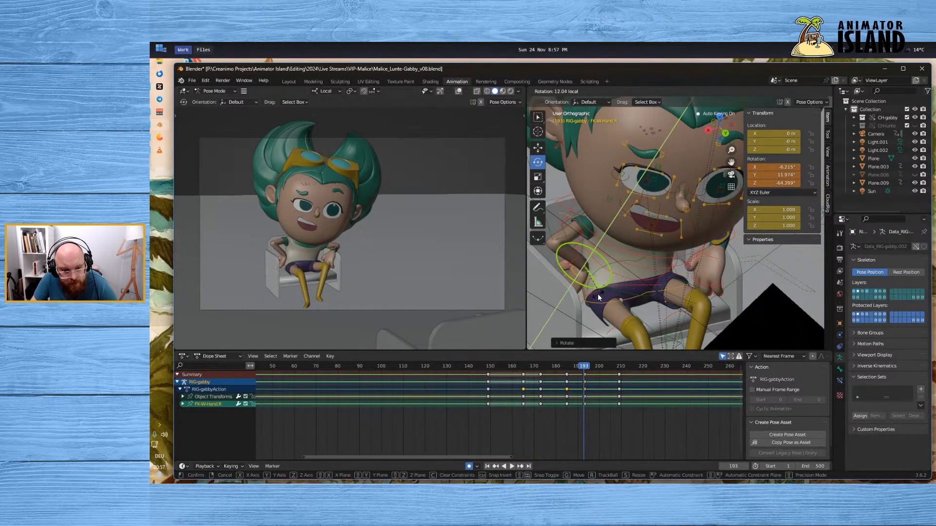
pyautogui.click(600, 294)
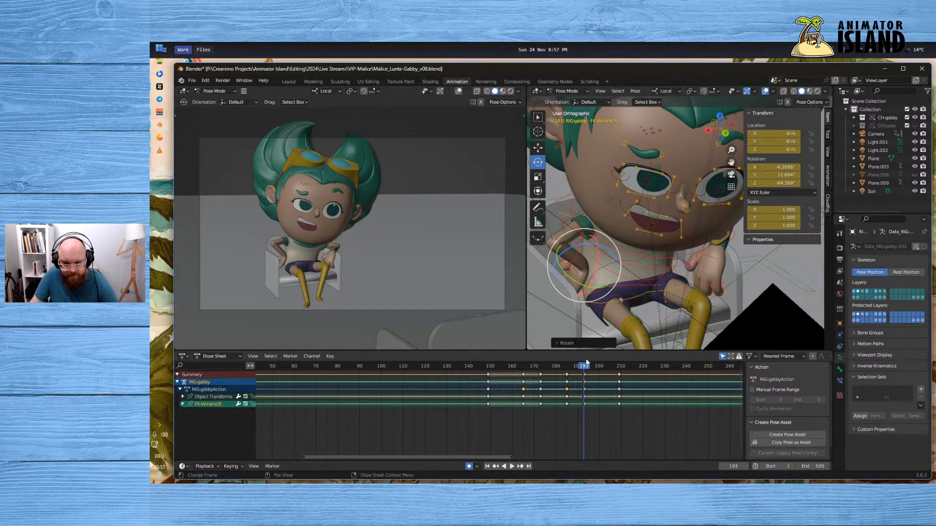
# Copy the frame 193 keyframes and paste them at frame 209
pyautogui.click(591, 375)
pyautogui.click(583, 375)
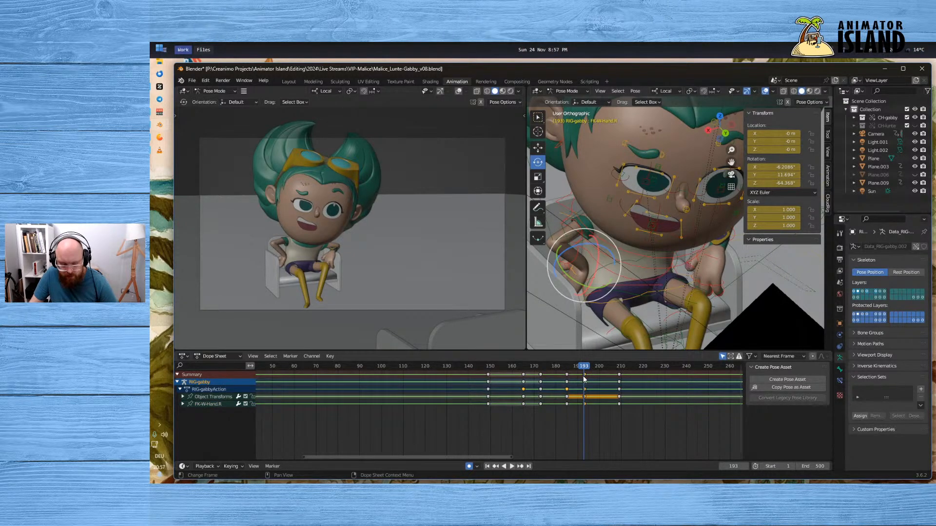
pyautogui.hotkey('ctrl', 'c')
pyautogui.click(619, 368)
pyautogui.hotkey('ctrl', 'v')
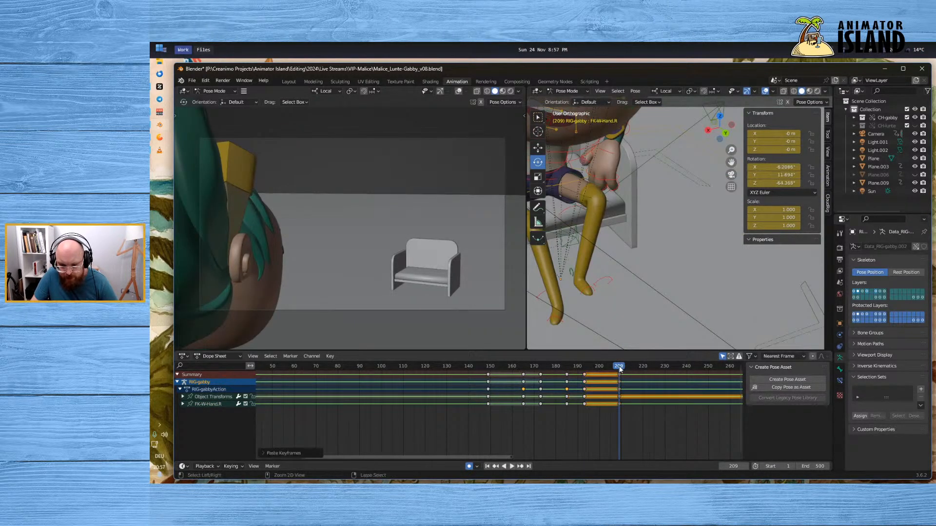
# Replay Gabby's arm transition from frame 167 to examine the held hands-on-hips pose
pyautogui.click(527, 367)
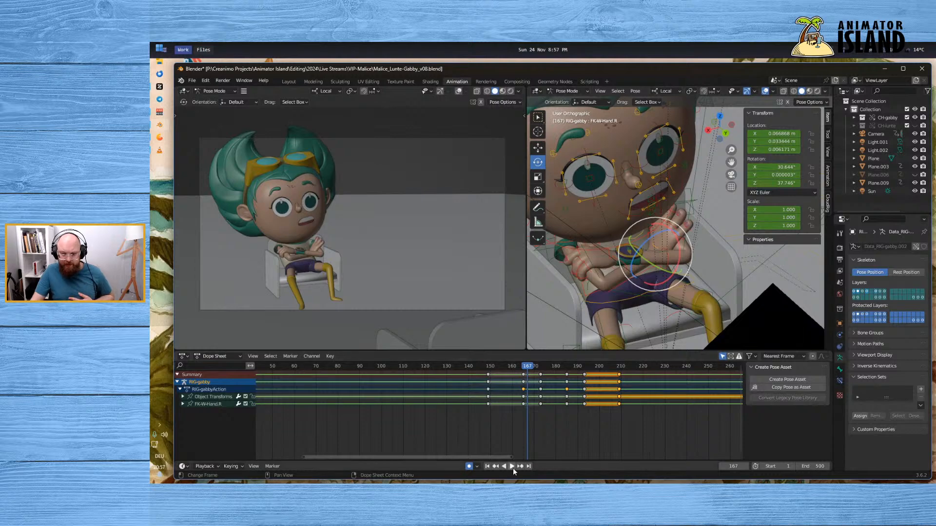
pyautogui.click(511, 466)
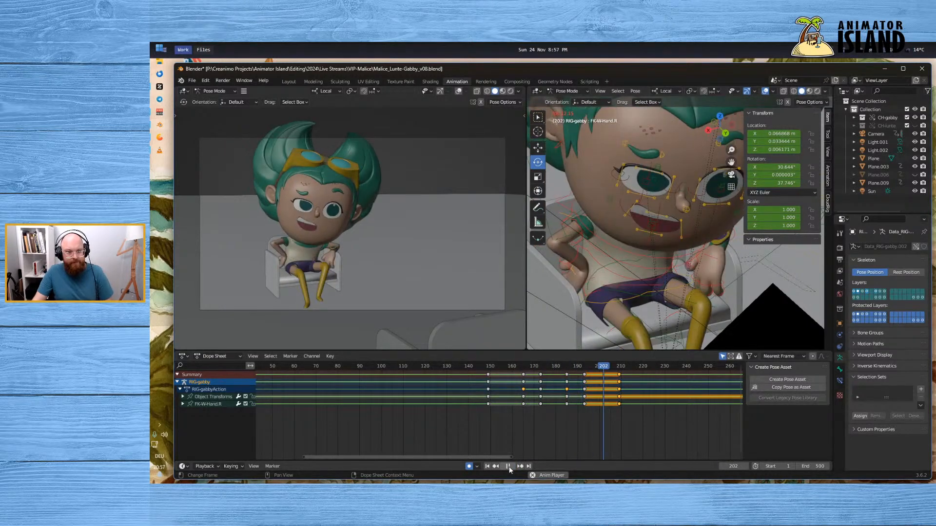
pyautogui.click(508, 466)
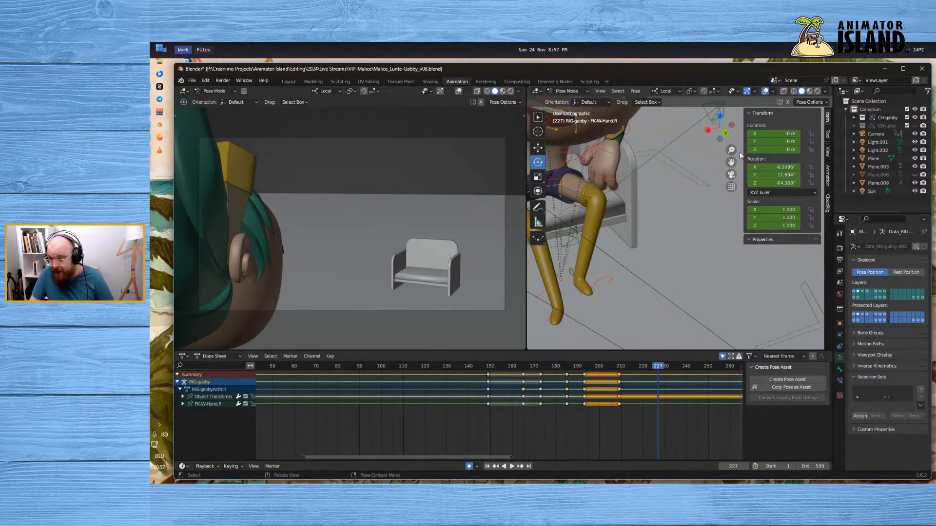
# Unhide the CH-lunte collection and Plane.006, and switch from posing Gabby's rig to posing the RIG-lunte armature
pyautogui.click(915, 126)
pyautogui.click(915, 175)
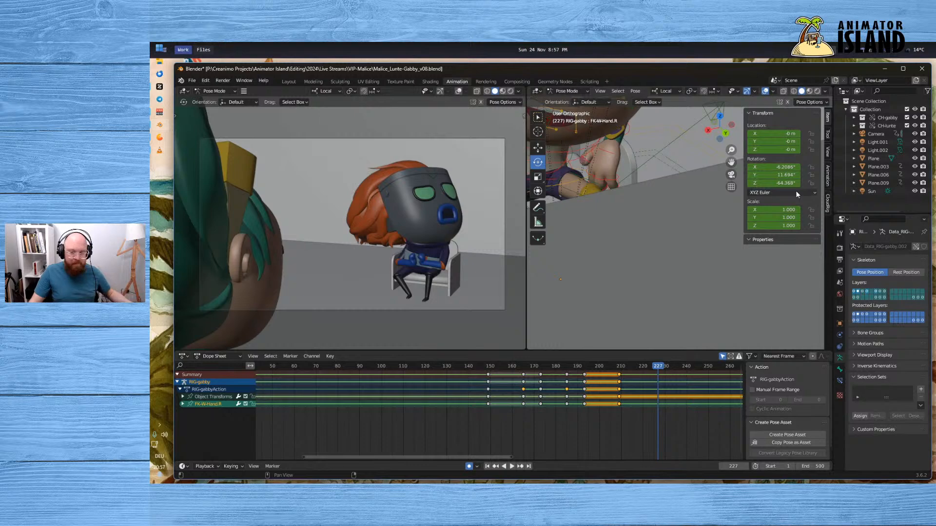
pyautogui.click(578, 92)
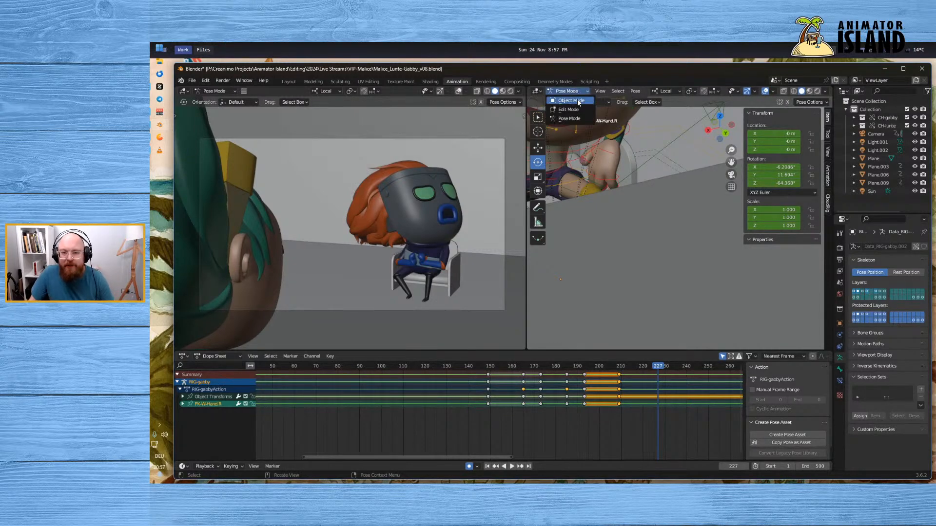
pyautogui.click(575, 101)
pyautogui.moveTo(640, 178); pyautogui.dragTo(737, 268, button='middle')
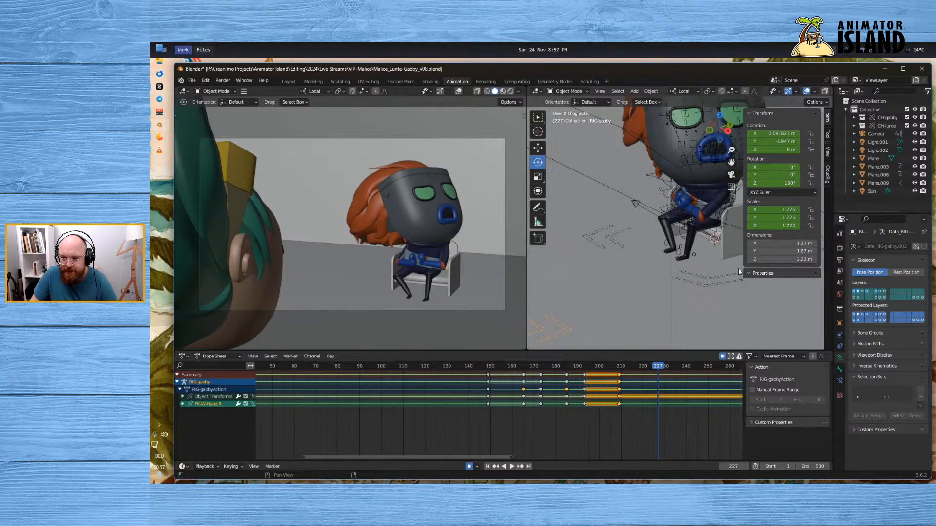
pyautogui.click(717, 281)
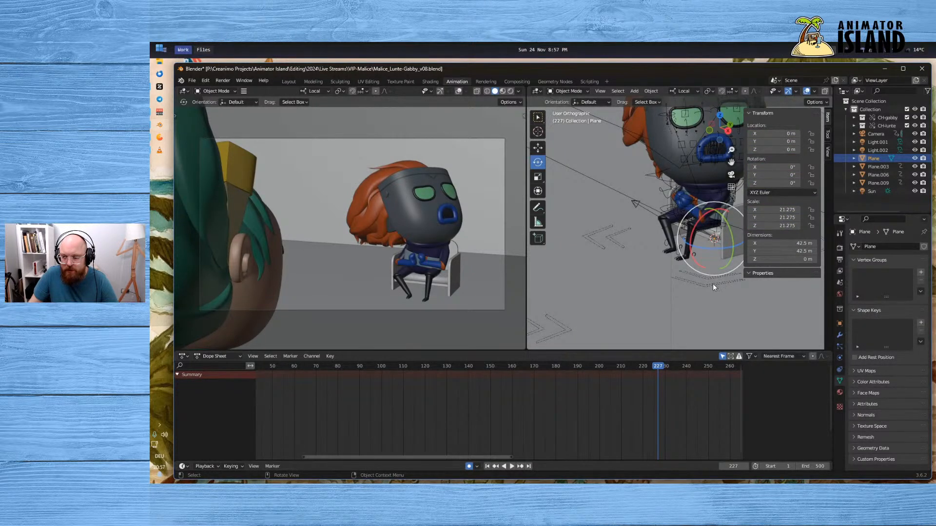
pyautogui.click(609, 236)
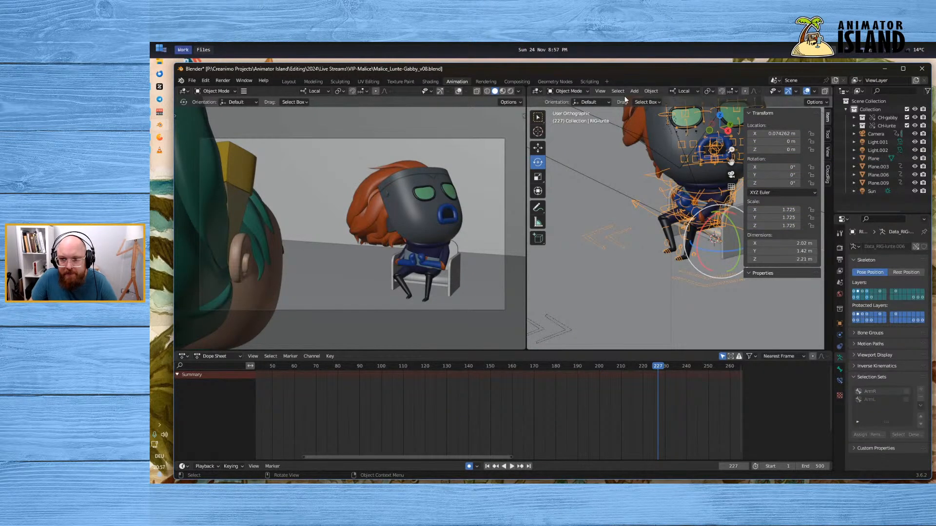
pyautogui.click(589, 102)
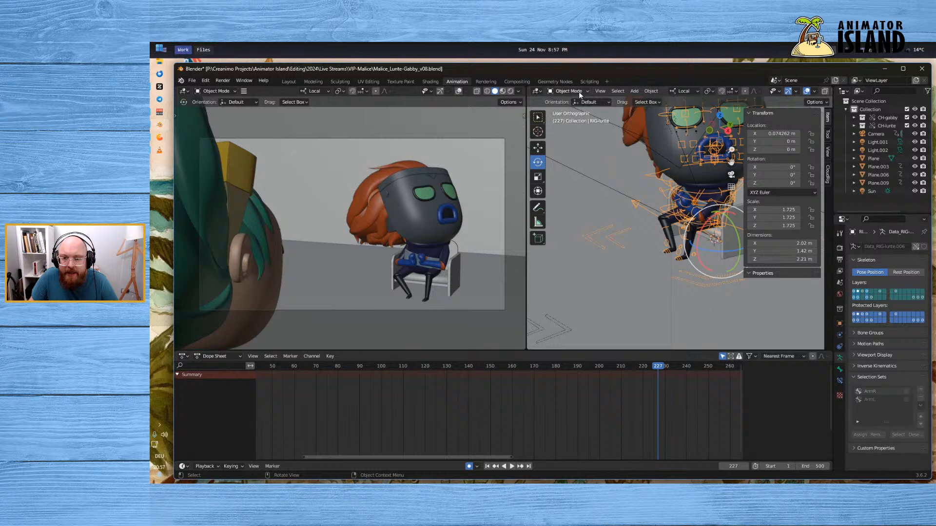
pyautogui.click(578, 92)
pyautogui.click(574, 119)
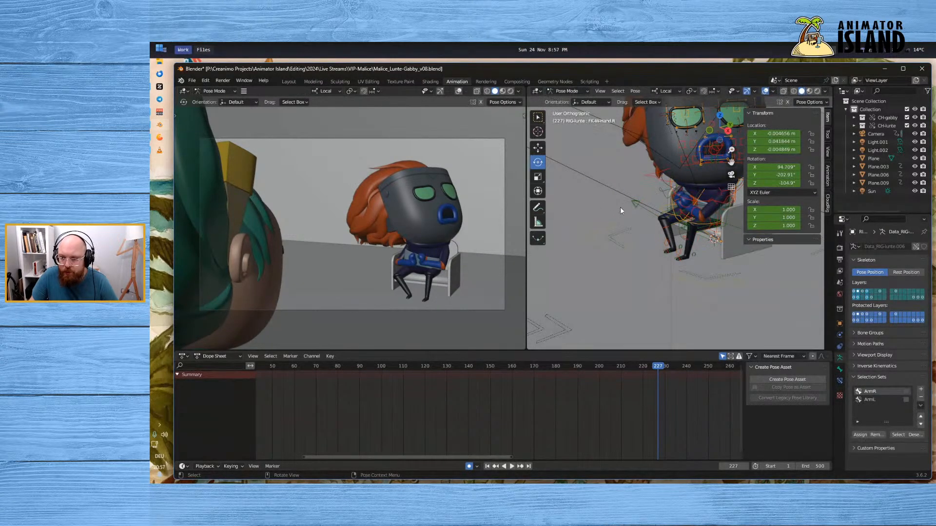
pyautogui.moveTo(619, 206); pyautogui.dragTo(745, 207, button='middle')
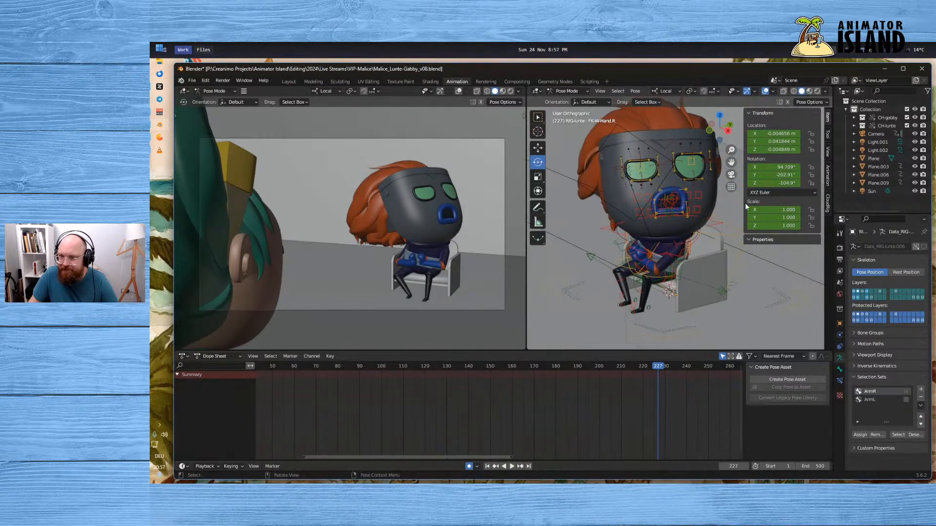
# Exclude the CH-gabby collection from the view layer and select the root bone of Lunte's rig
pyautogui.click(907, 117)
pyautogui.moveTo(707, 273); pyautogui.dragTo(666, 284, button='middle')
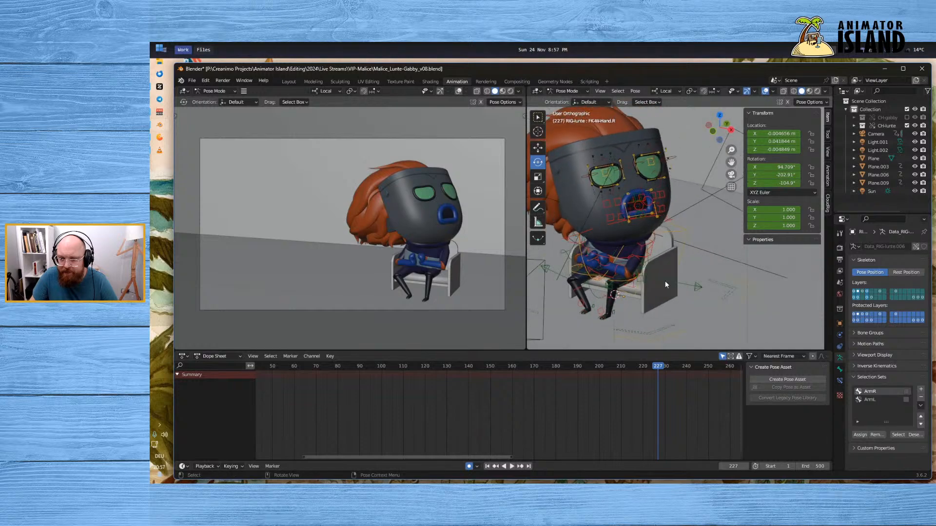
pyautogui.click(640, 331)
pyautogui.moveTo(645, 325); pyautogui.dragTo(642, 392, button='middle')
# Scrub Lunte's animation to frame 209 and play it through to frame 251
pyautogui.click(603, 366)
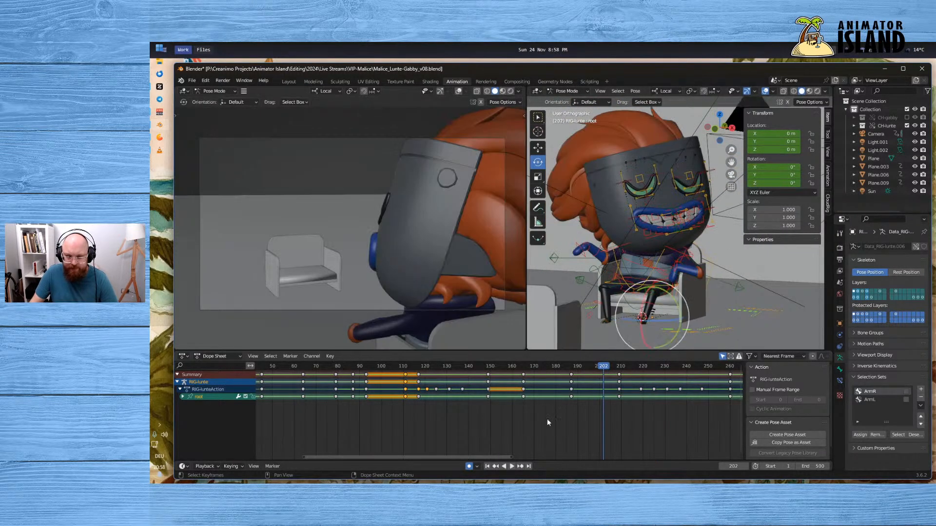
pyautogui.moveTo(492, 365); pyautogui.dragTo(618, 369)
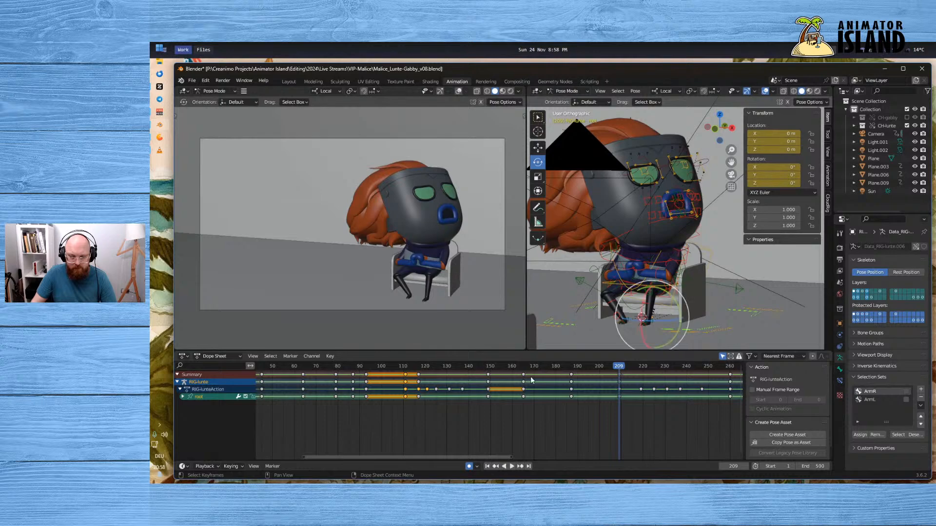
pyautogui.click(511, 466)
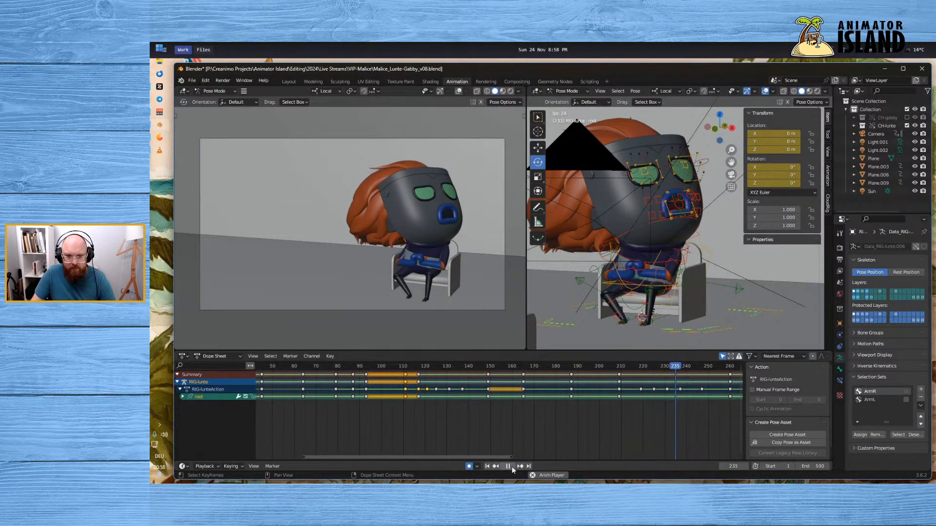
pyautogui.click(510, 466)
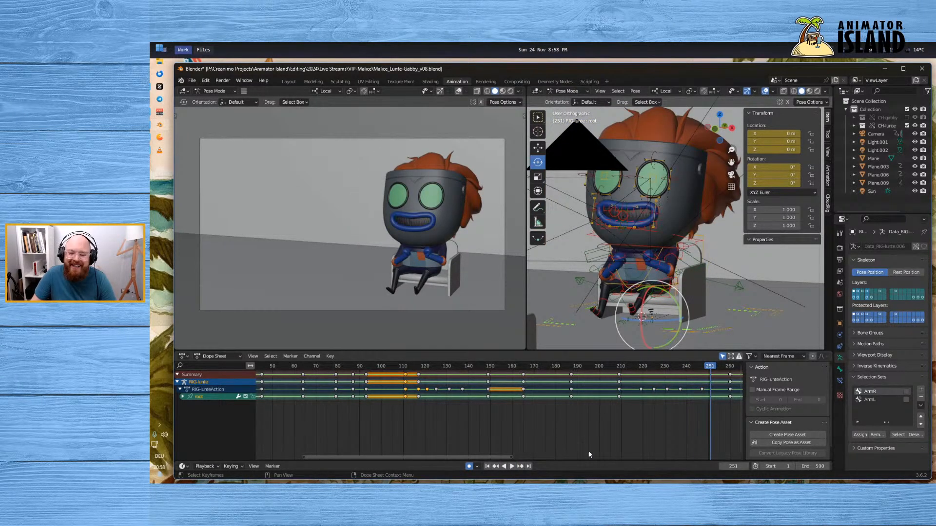
# Shift the timeline range onward and replay Lunte's acting from about frame 209 past frame 300
pyautogui.moveTo(464, 456); pyautogui.dragTo(541, 456)
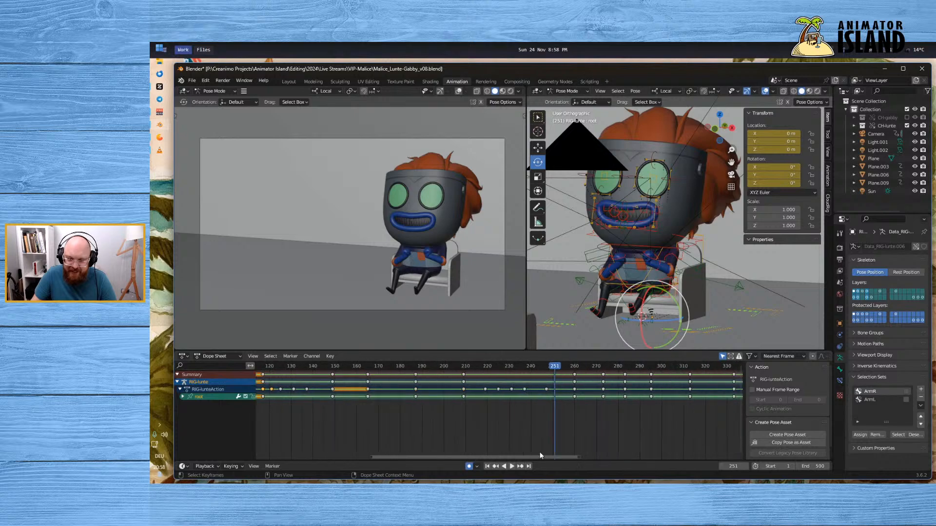
pyautogui.click(441, 367)
pyautogui.click(512, 466)
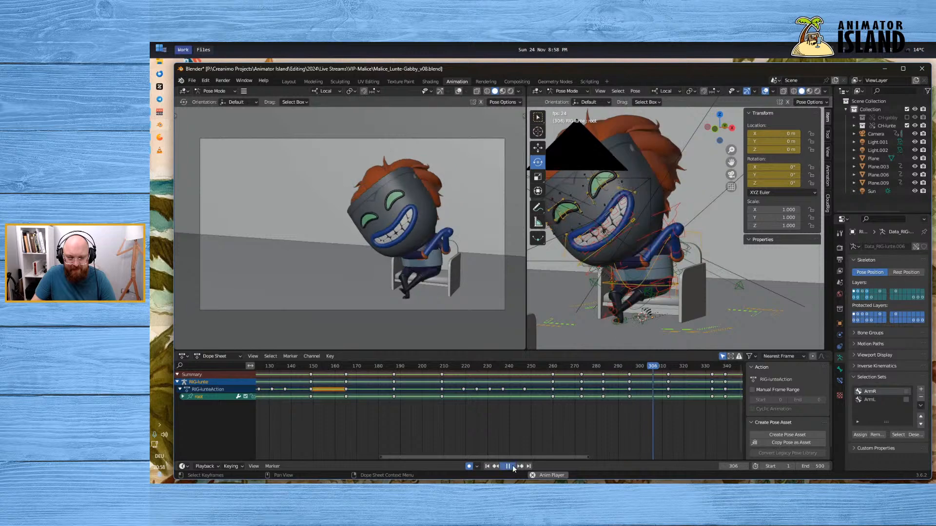
pyautogui.click(508, 466)
pyautogui.click(441, 366)
pyautogui.press('space')
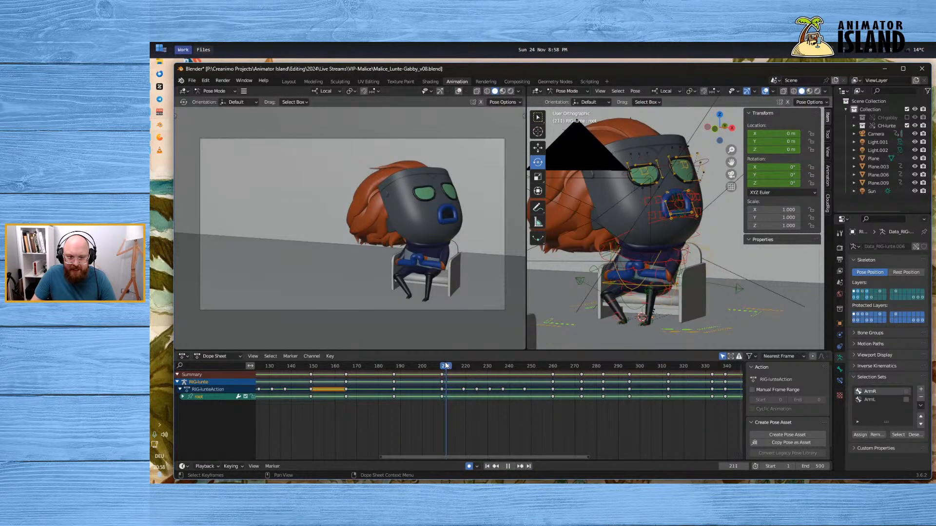
# Go to frame 237 and make the Dope Sheet show the channels of all objects, including unselected ones
pyautogui.moveTo(443, 367); pyautogui.dragTo(502, 370)
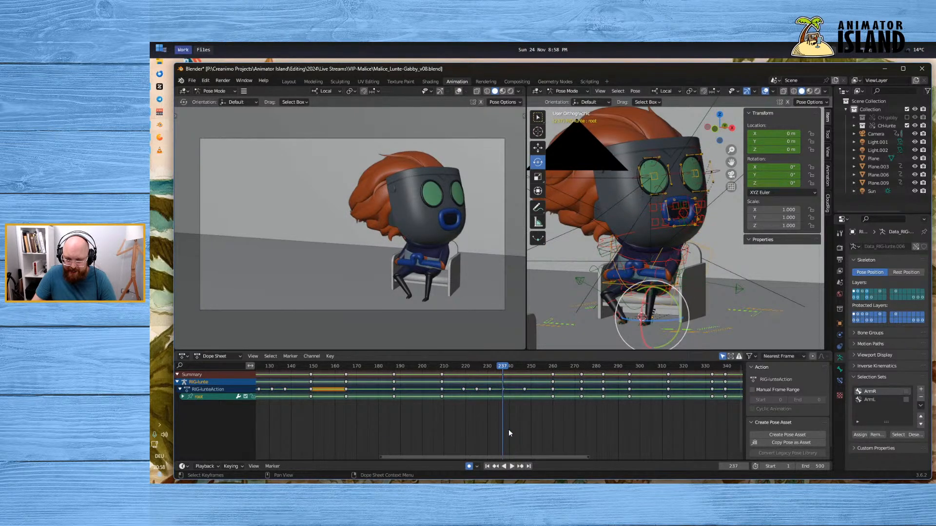
pyautogui.click(722, 356)
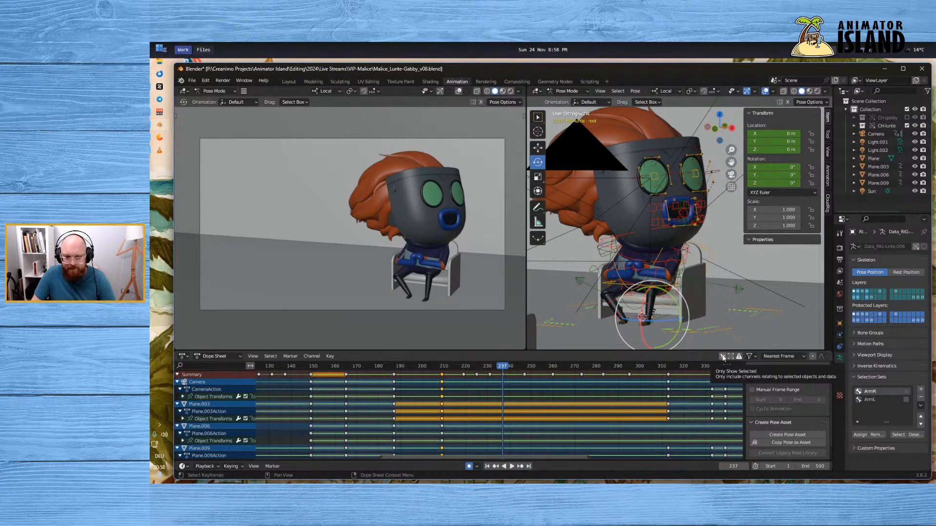
pyautogui.press('space')
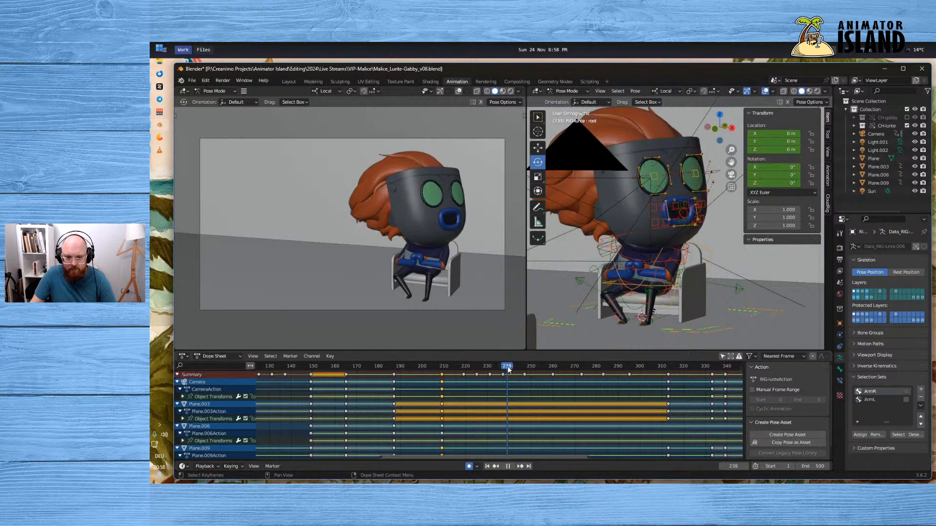
pyautogui.moveTo(504, 366); pyautogui.dragTo(504, 368)
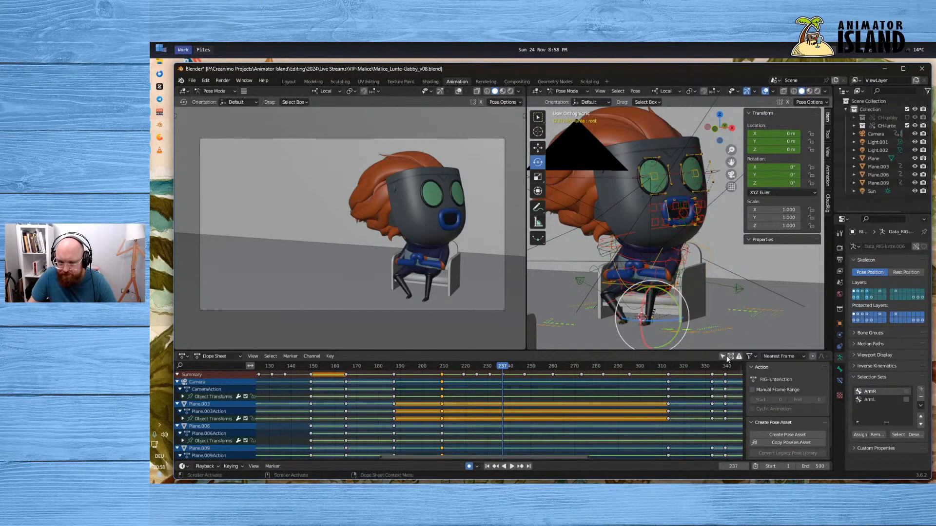
# Insert Available keyframes on all of Lunte's bones at frame 237, and key all Dope Sheet channels there too
pyautogui.press('a')
pyautogui.press('i')
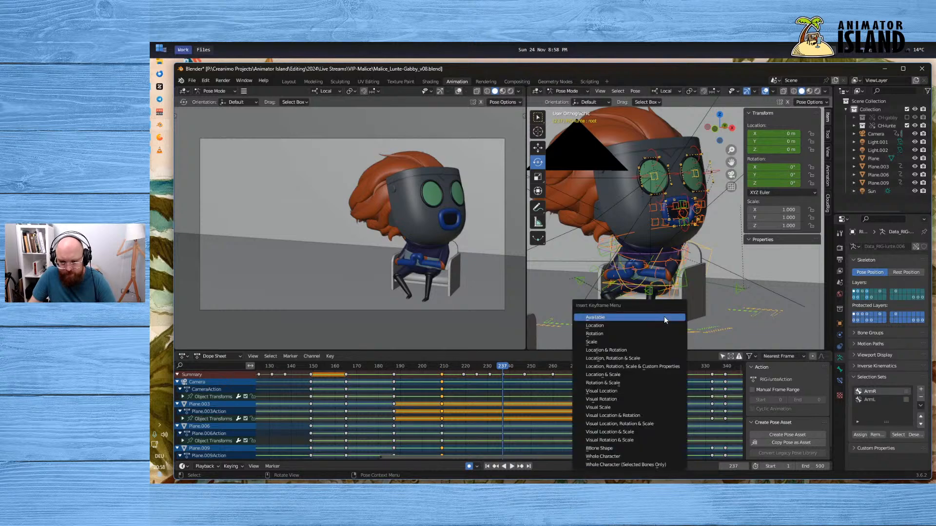
pyautogui.click(663, 317)
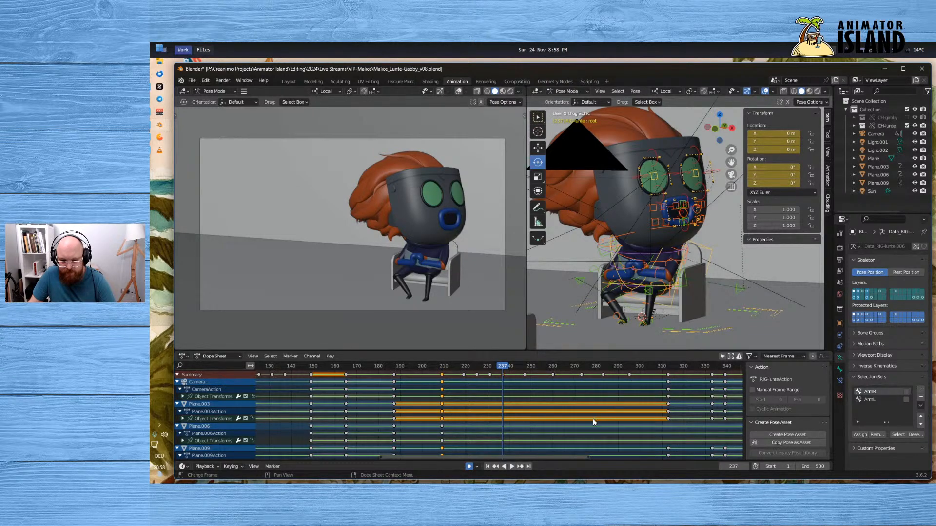
pyautogui.press('i')
pyautogui.click(541, 397)
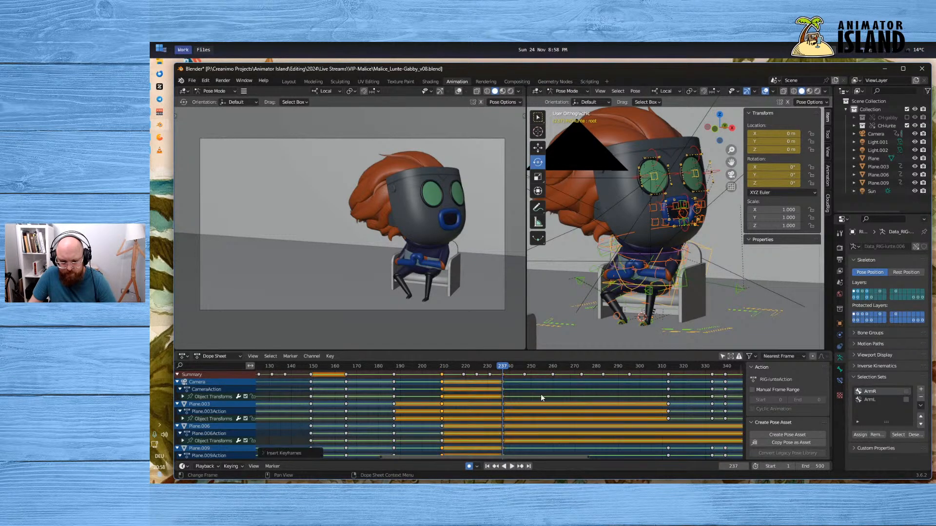
# Play Lunte's acting from about frame 210 to frame 250, and scrub on to frame 264
pyautogui.moveTo(505, 368); pyautogui.dragTo(443, 369)
pyautogui.click(511, 467)
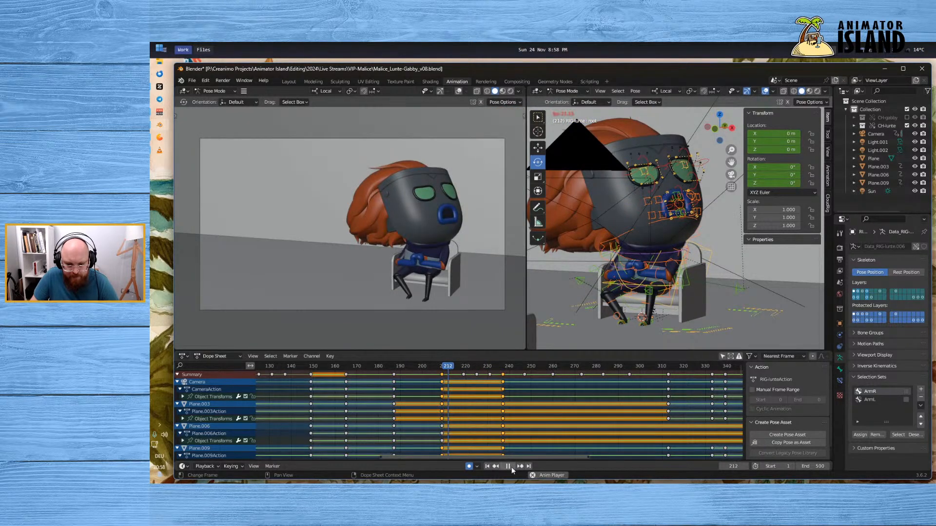
pyautogui.click(510, 467)
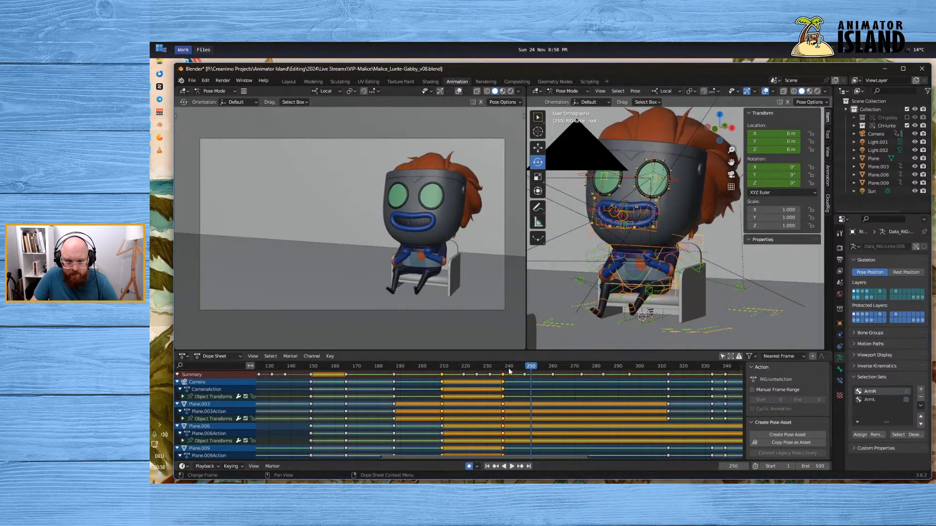
pyautogui.moveTo(509, 369); pyautogui.dragTo(562, 374)
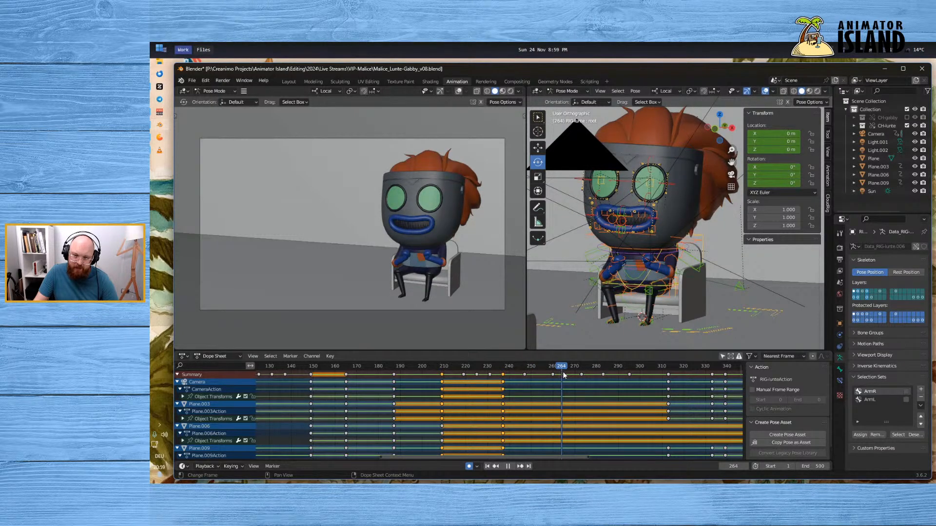
# Go to frame 206 and play Lunte's animation through to frame 314
pyautogui.click(435, 368)
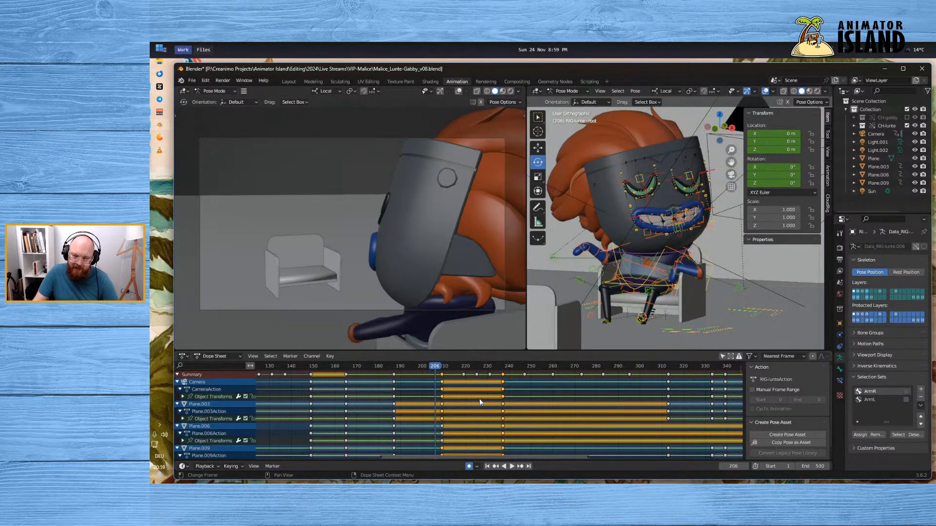
pyautogui.click(512, 467)
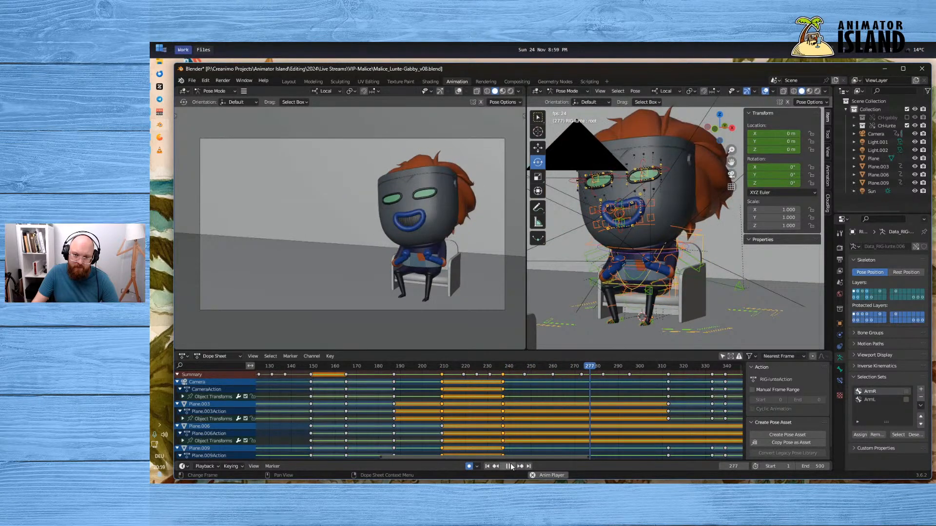
pyautogui.click(510, 467)
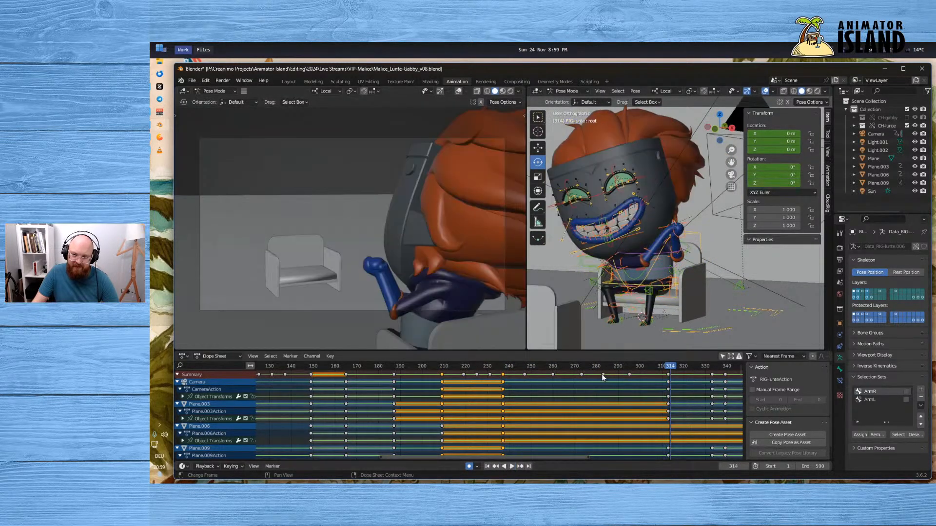
# Replay Lunte's lead-in to the laughing lean from frame 279 and again from frame 270, stopping around frame 310
pyautogui.moveTo(569, 369); pyautogui.dragTo(595, 368)
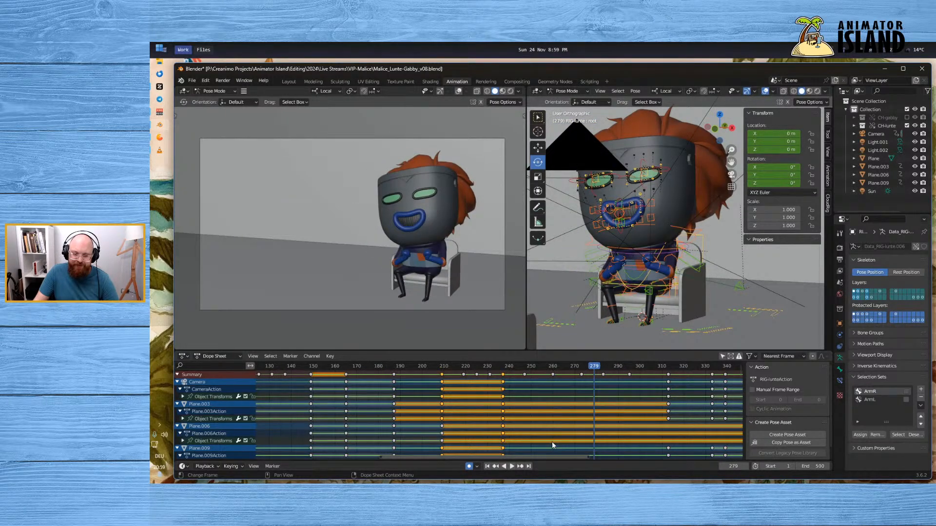
pyautogui.click(511, 466)
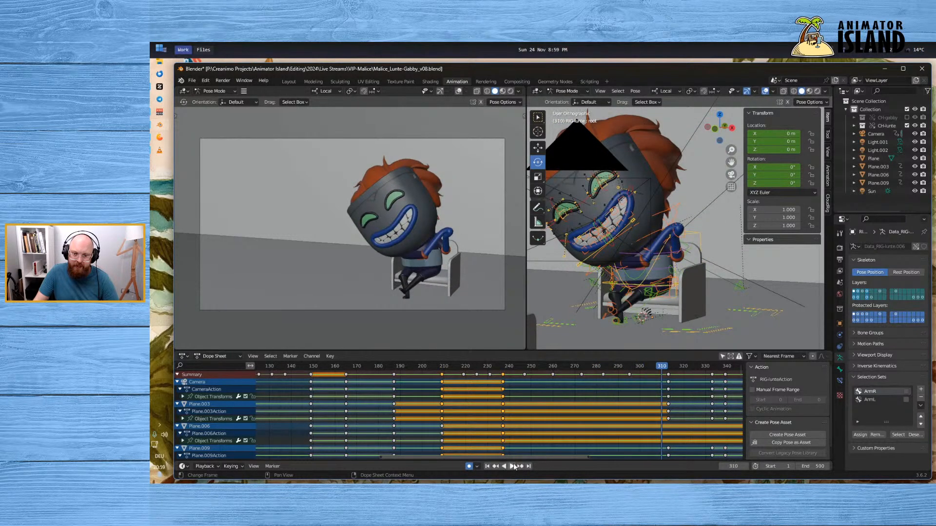
pyautogui.click(512, 466)
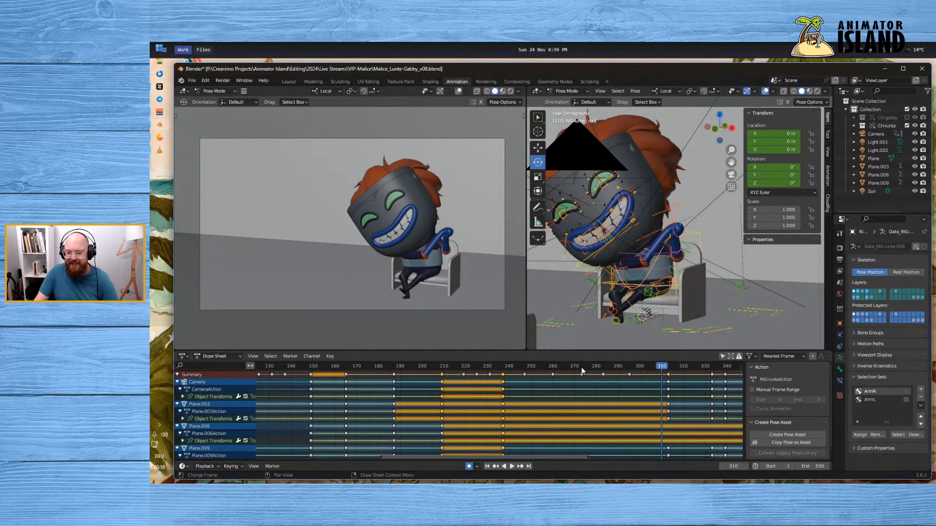
pyautogui.click(574, 367)
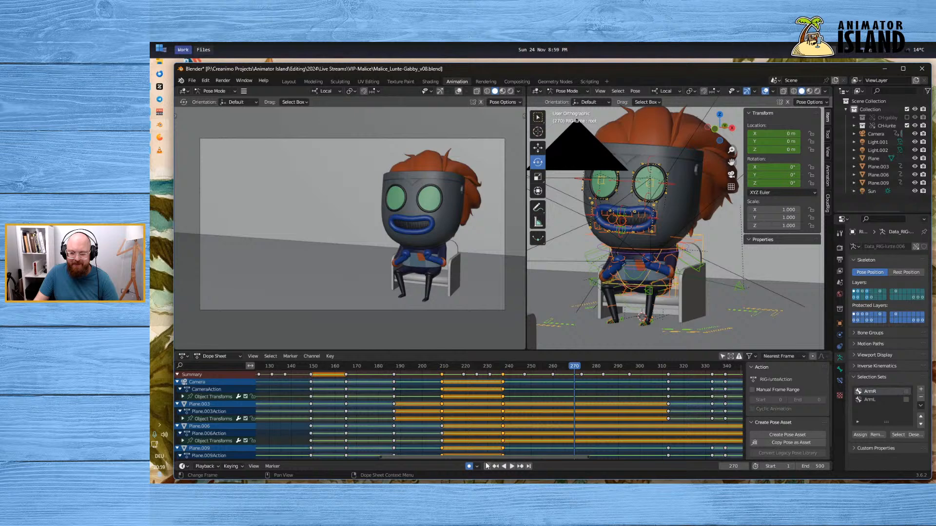
pyautogui.click(512, 466)
pyautogui.click(512, 466)
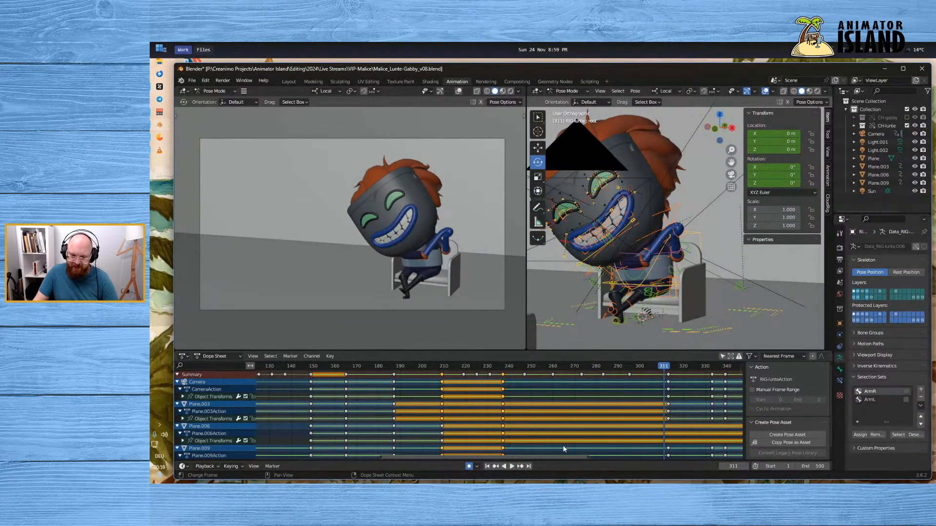
# Shift the timeline range onward and play Lunte's next shot from frame 311 to frame 345
pyautogui.moveTo(570, 458); pyautogui.dragTo(614, 457)
pyautogui.click(512, 467)
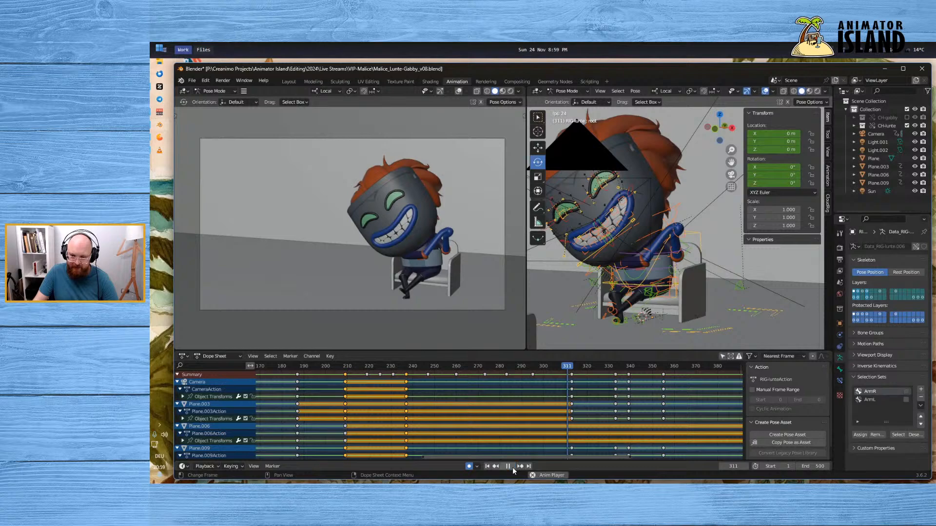
pyautogui.click(513, 467)
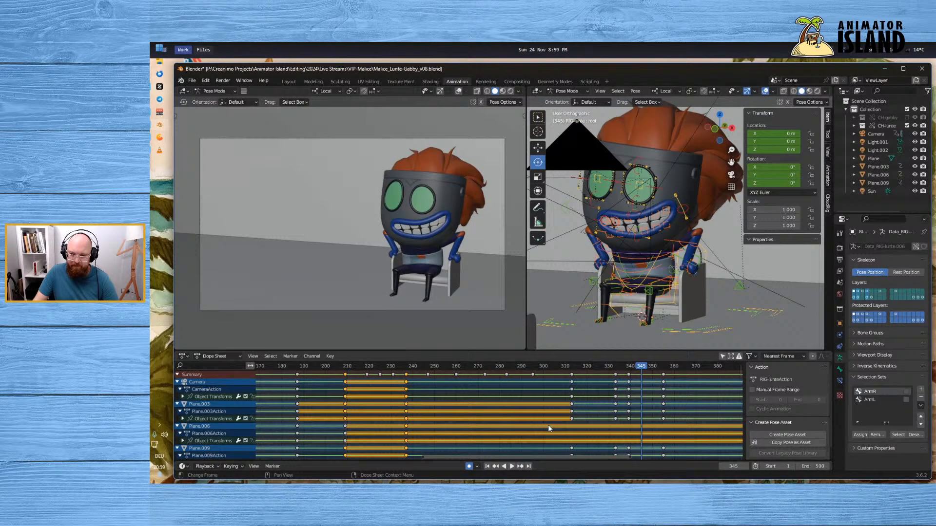
# Go to frame 313, enable the CH-gabby collection and exclude the CH-lunte collection from the view layer
pyautogui.click(573, 364)
pyautogui.click(723, 356)
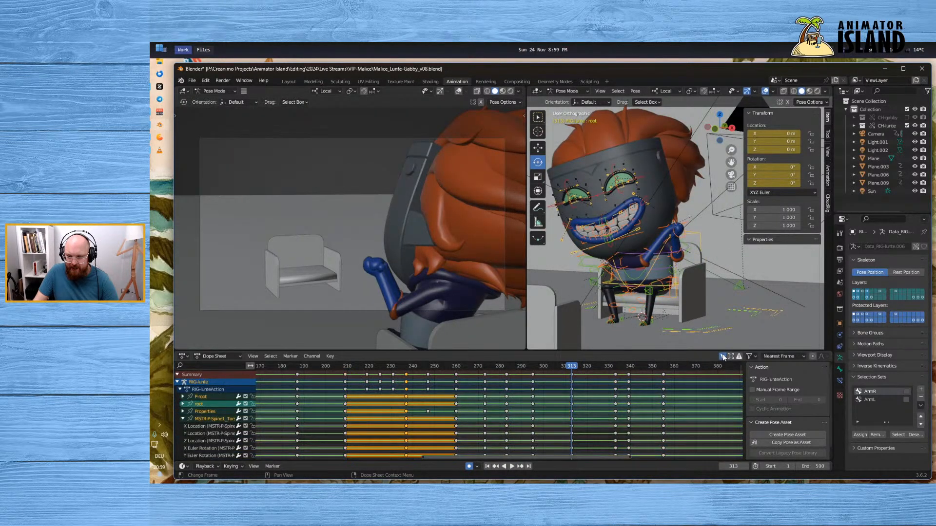
pyautogui.click(722, 357)
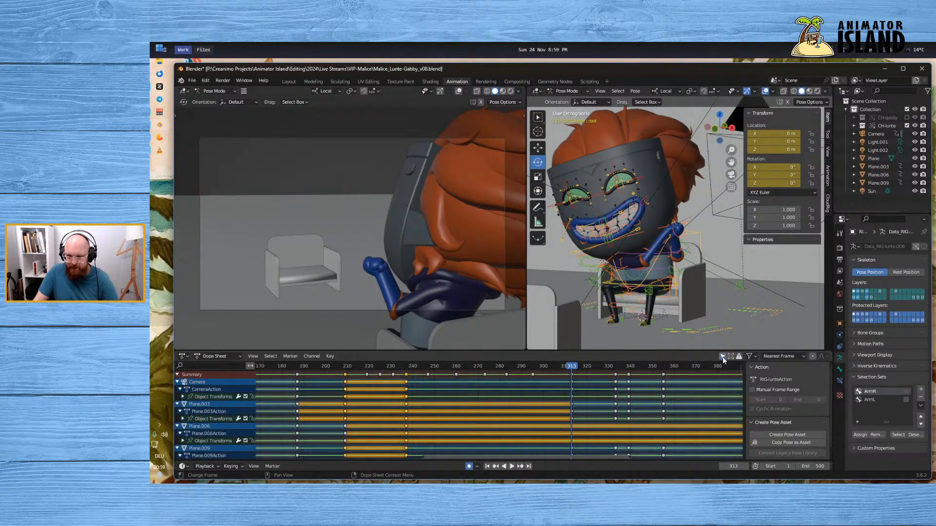
pyautogui.click(907, 117)
pyautogui.click(906, 124)
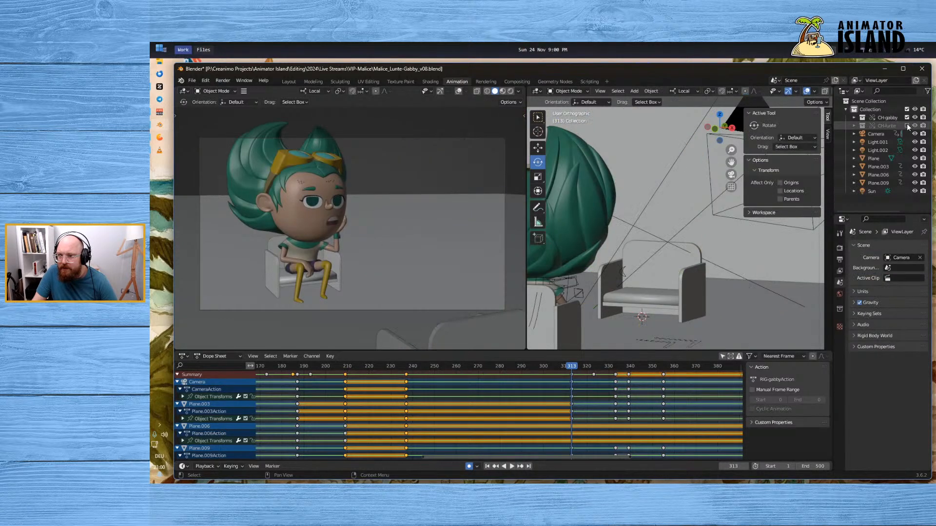
# Play Gabby's shot from frame 305 to frame 342, and replay it twice from the camera cut at frame 313
pyautogui.click(553, 366)
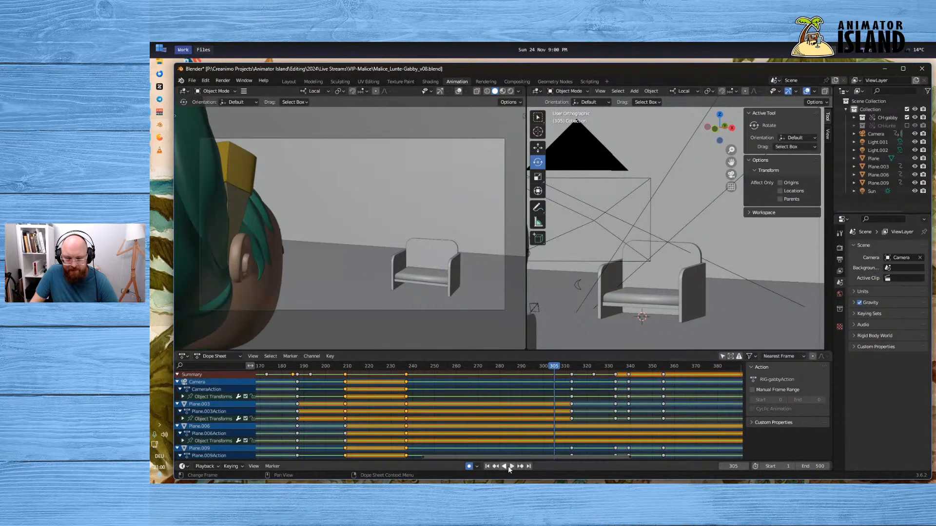
pyautogui.click(511, 466)
pyautogui.click(509, 466)
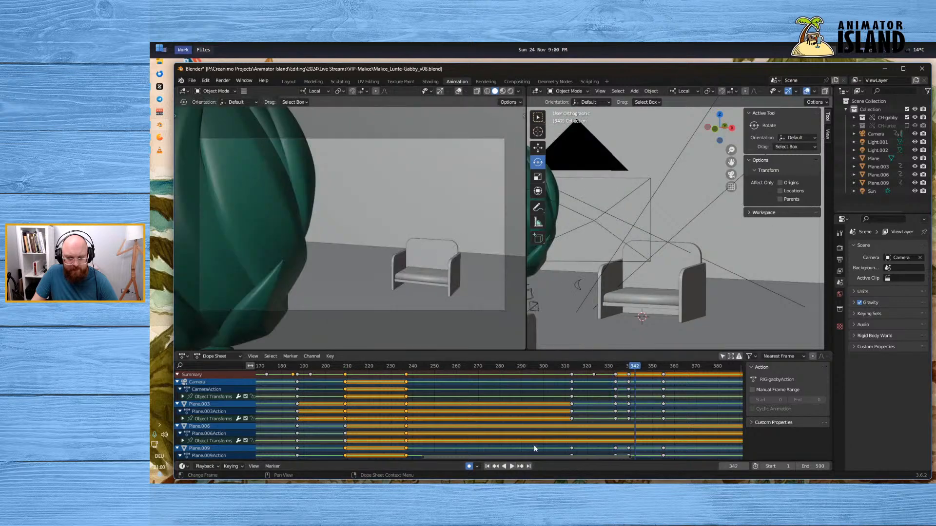
pyautogui.click(573, 363)
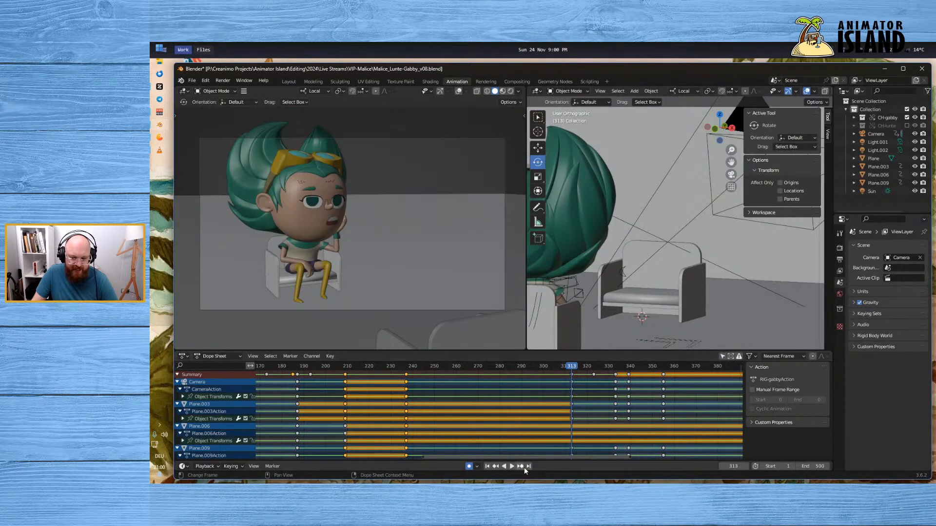
pyautogui.click(512, 466)
pyautogui.click(511, 466)
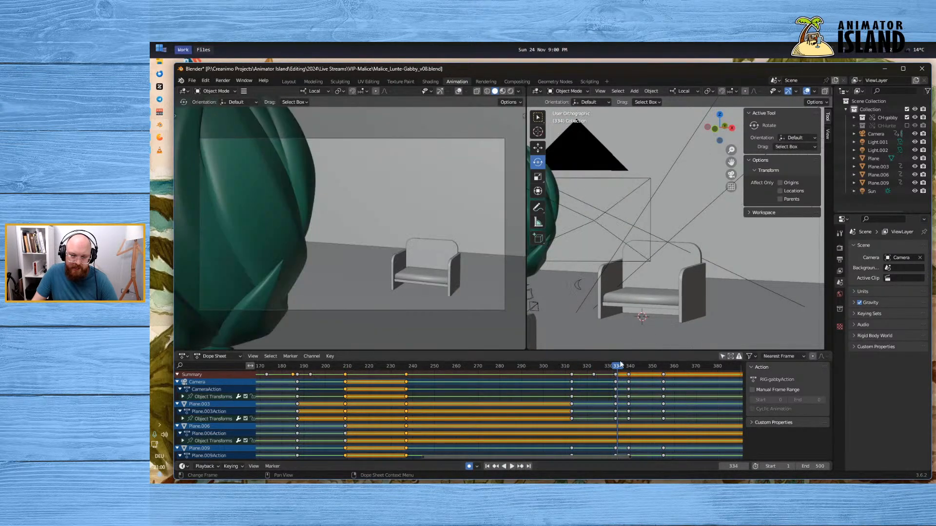
pyautogui.click(573, 367)
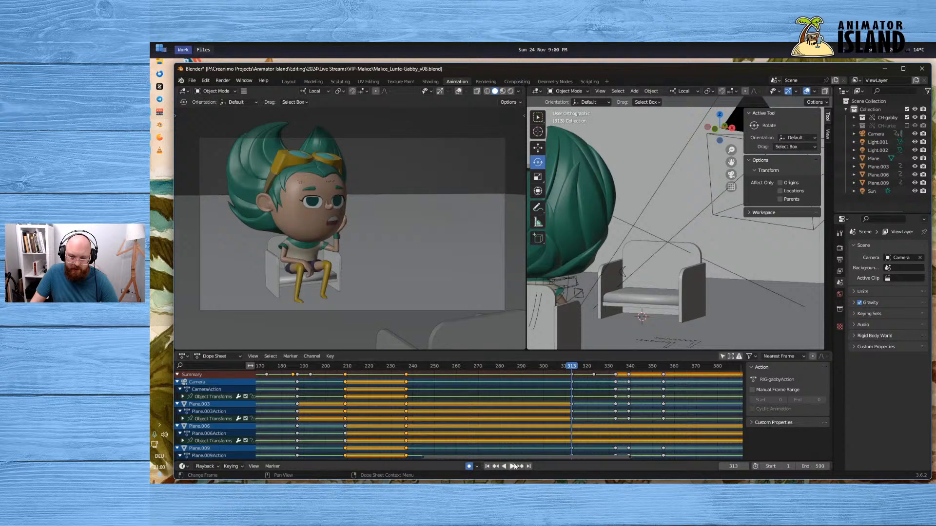
pyautogui.click(510, 466)
pyautogui.click(510, 465)
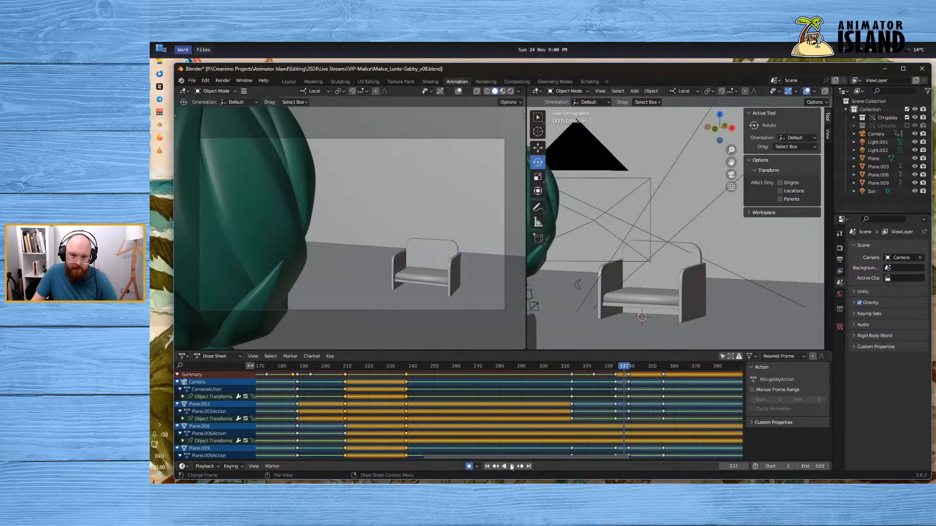
# Check Gabby's pose at frame 314 and play the transition from frame 306 to frame 339
pyautogui.click(569, 368)
pyautogui.click(572, 368)
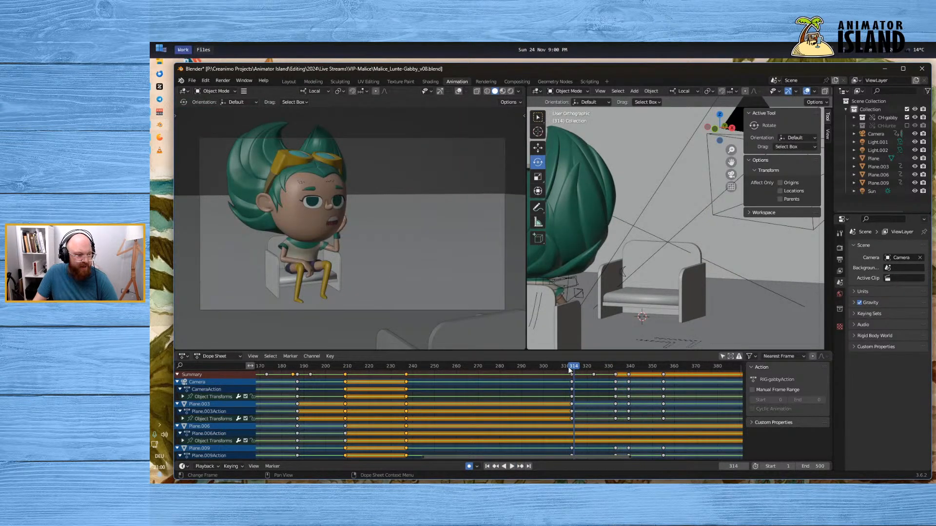
pyautogui.click(559, 367)
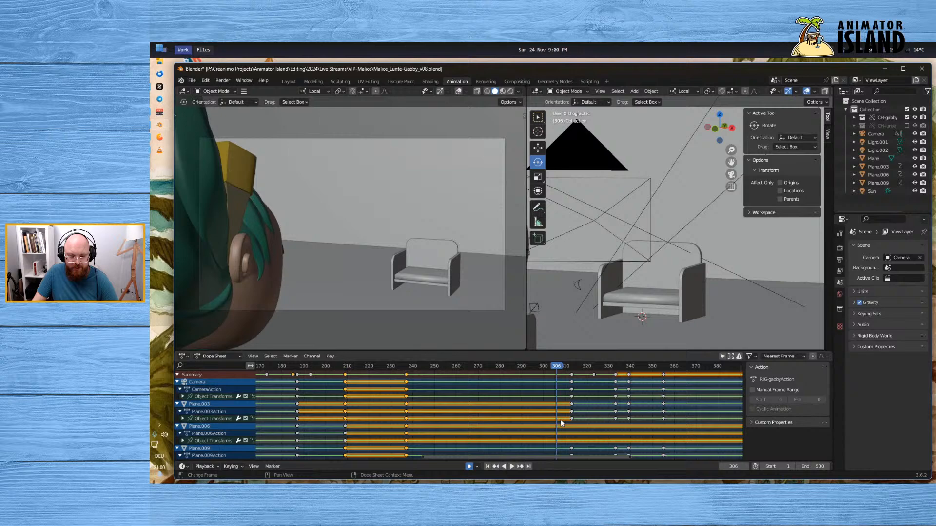
pyautogui.click(511, 466)
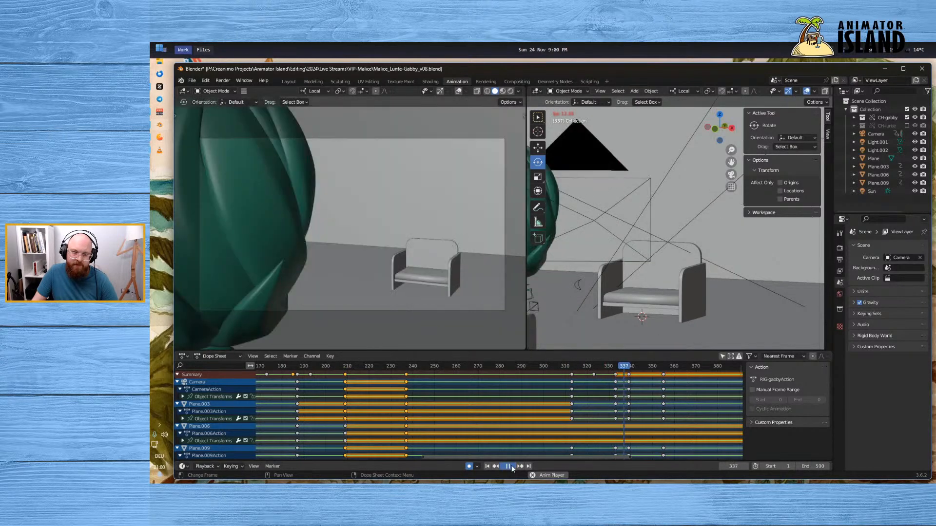
pyautogui.click(509, 466)
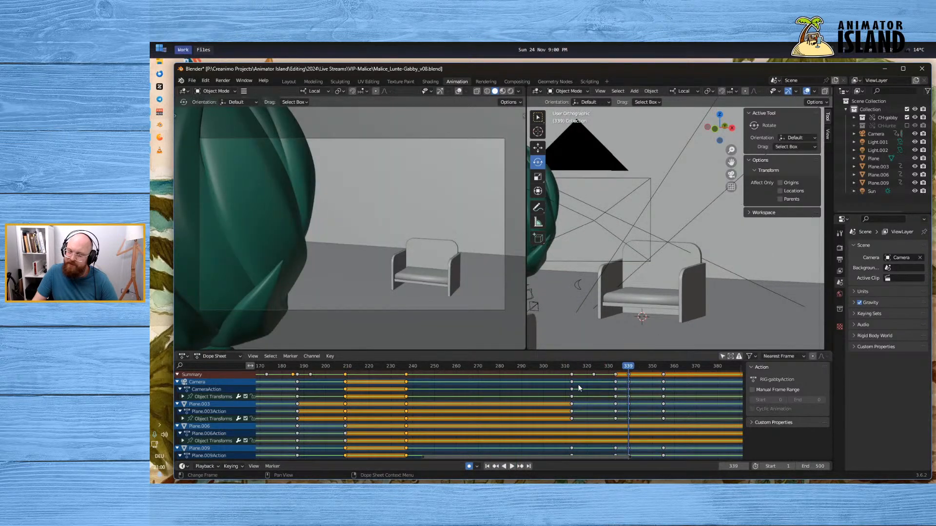
# Re-enable the CH-lunte collection alongside Gabby and play both characters from frame 311 to past frame 350
pyautogui.click(906, 125)
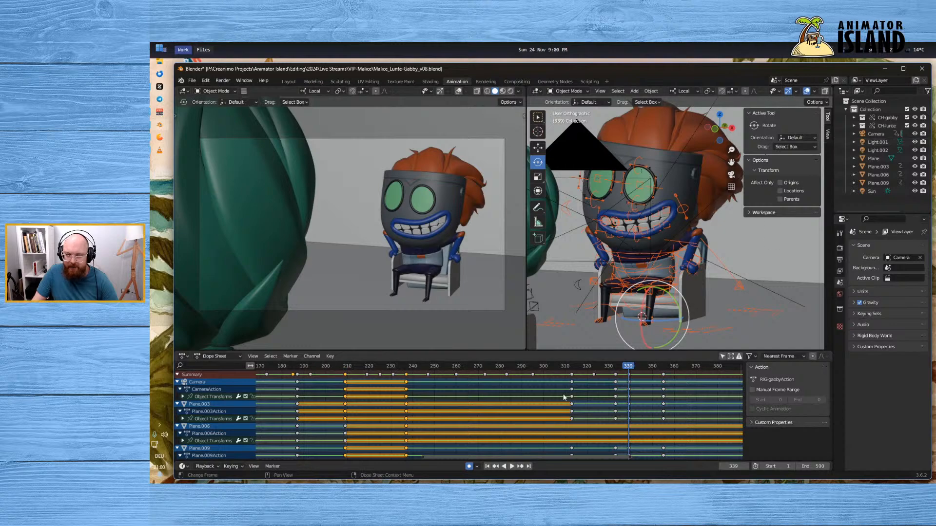
pyautogui.click(568, 379)
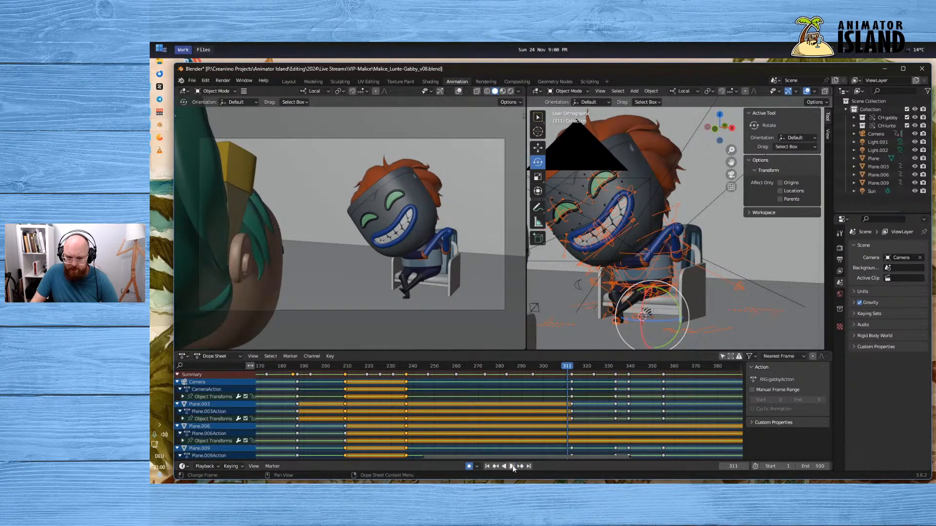
pyautogui.click(513, 465)
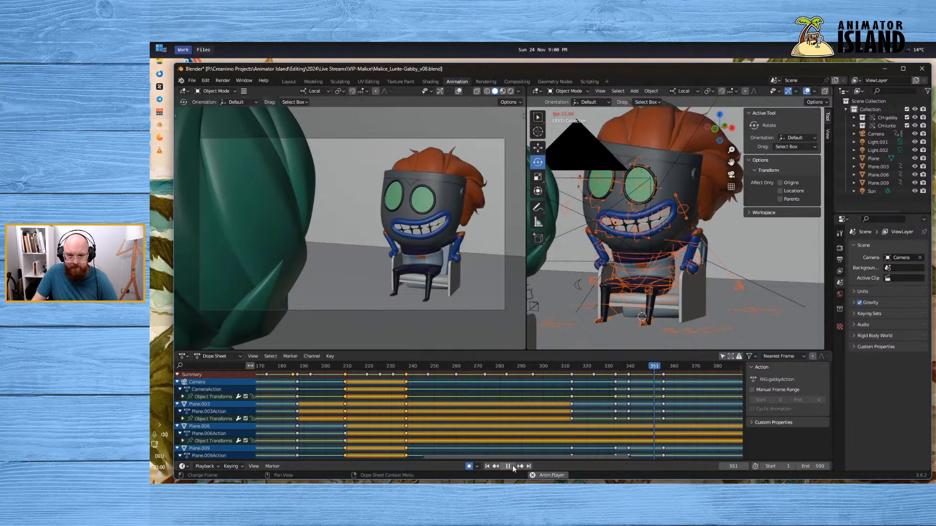
pyautogui.press('space')
# Scrub Lunte's settle into the hands-on-seat pose between frames 333 and 345, and park the playhead at frame 341
pyautogui.click(615, 365)
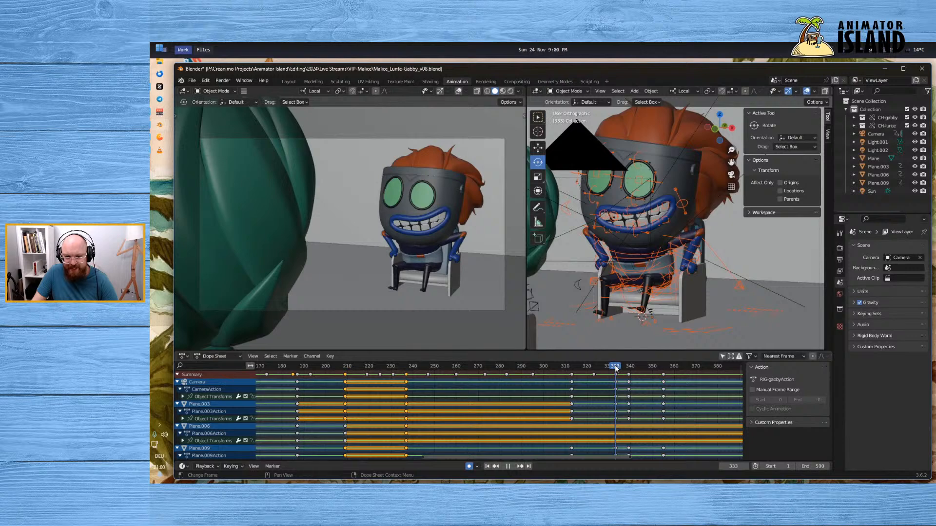
pyautogui.press('space')
pyautogui.click(617, 366)
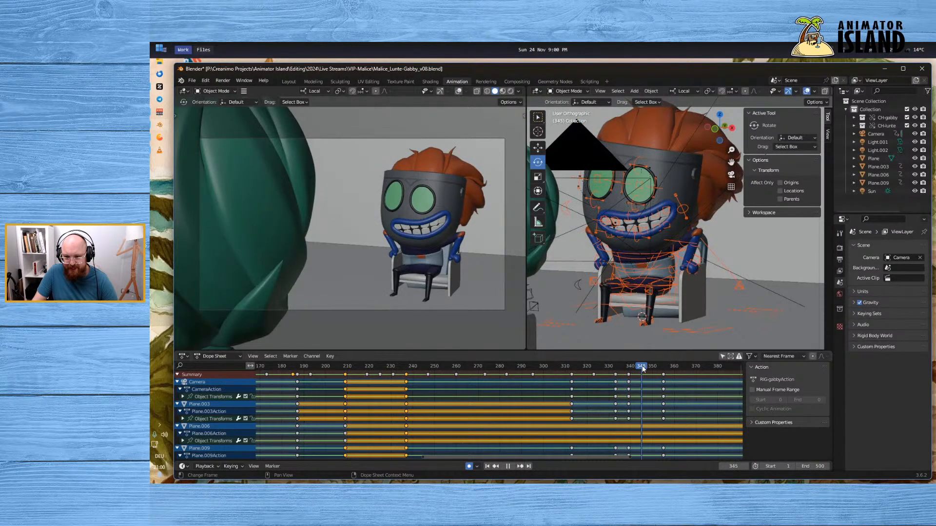
pyautogui.click(607, 366)
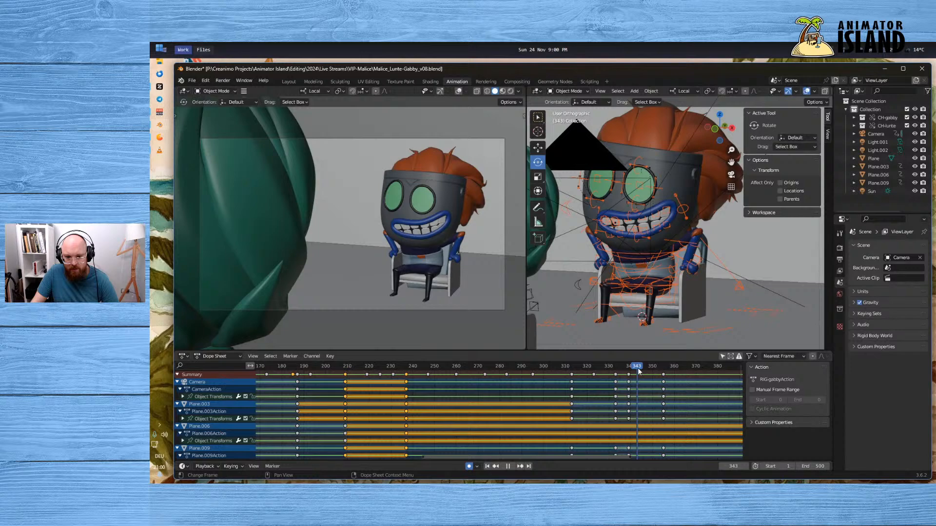
pyautogui.click(628, 374)
pyautogui.moveTo(629, 374)
pyautogui.mouseDown()
pyautogui.moveTo(620, 375)
pyautogui.moveTo(632, 375)
pyautogui.mouseUp()
# Select Lunte's rig in the 3D viewport at frame 341, viewing the character from the side
pyautogui.click(677, 312)
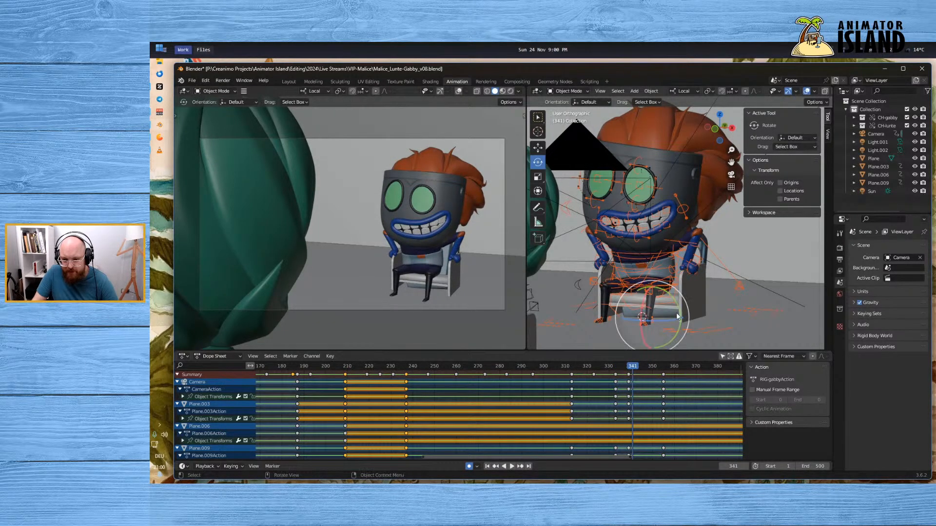
pyautogui.press('space')
pyautogui.moveTo(759, 289); pyautogui.dragTo(727, 260, button='middle')
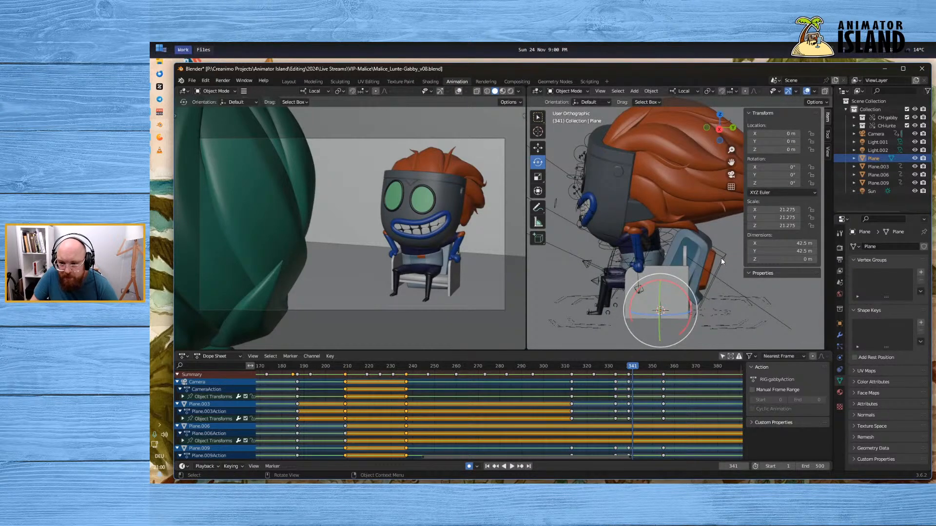
pyautogui.click(720, 259)
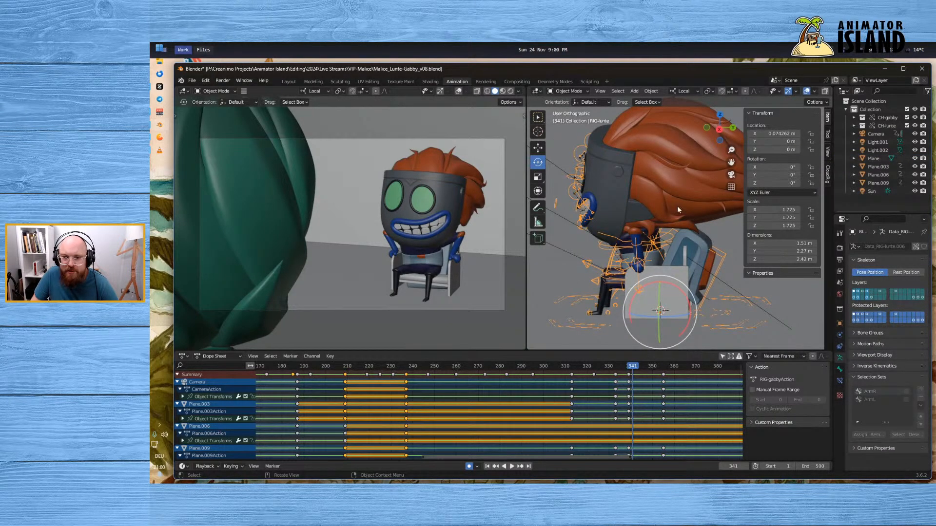
# Enter Pose Mode on Lunte's rig, select the Backpack control and scrub back to frame 256
pyautogui.click(571, 91)
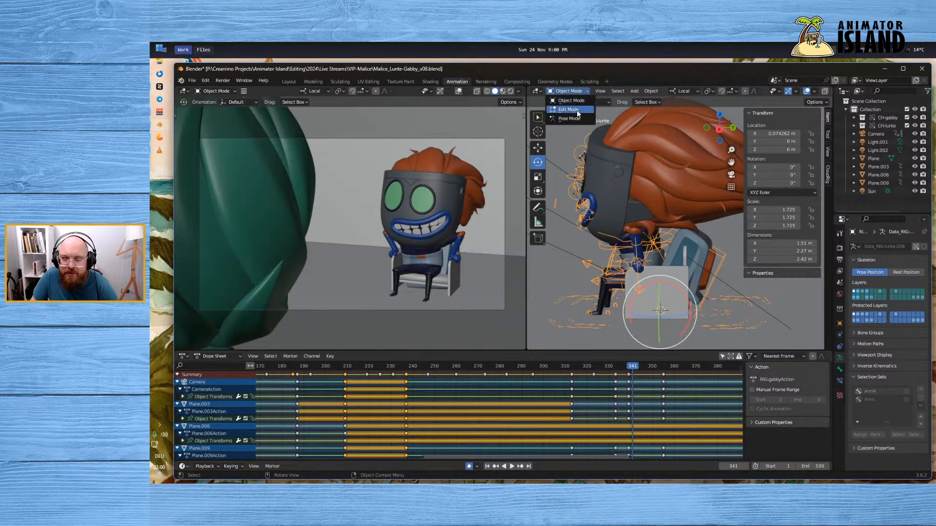
pyautogui.click(570, 118)
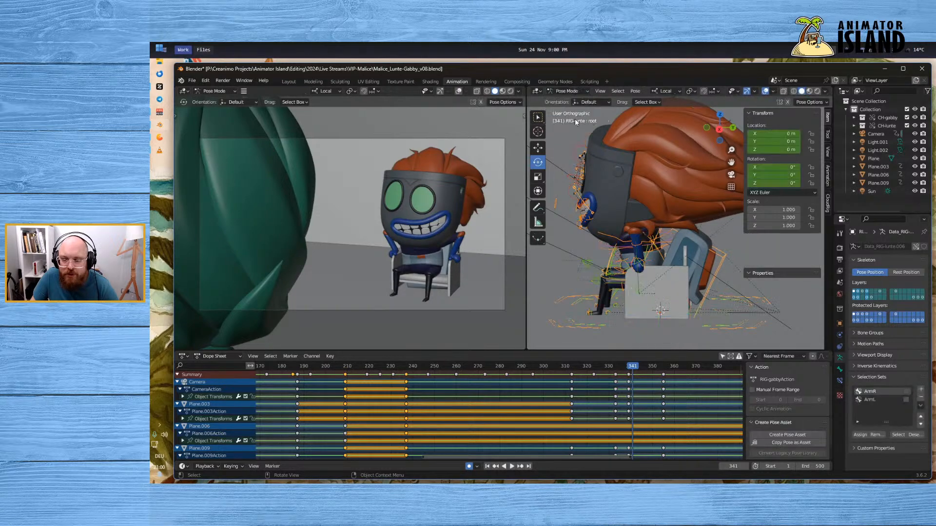
pyautogui.click(719, 254)
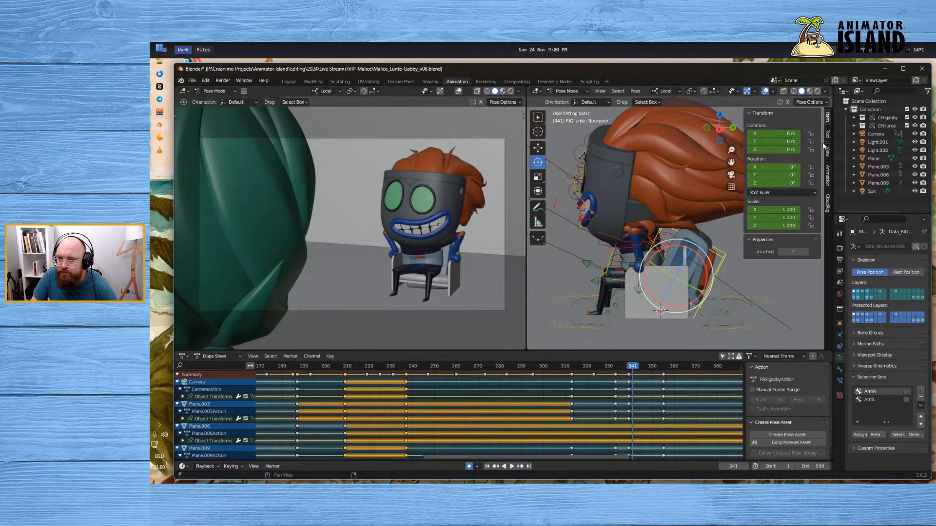
pyautogui.moveTo(629, 369); pyautogui.dragTo(447, 375)
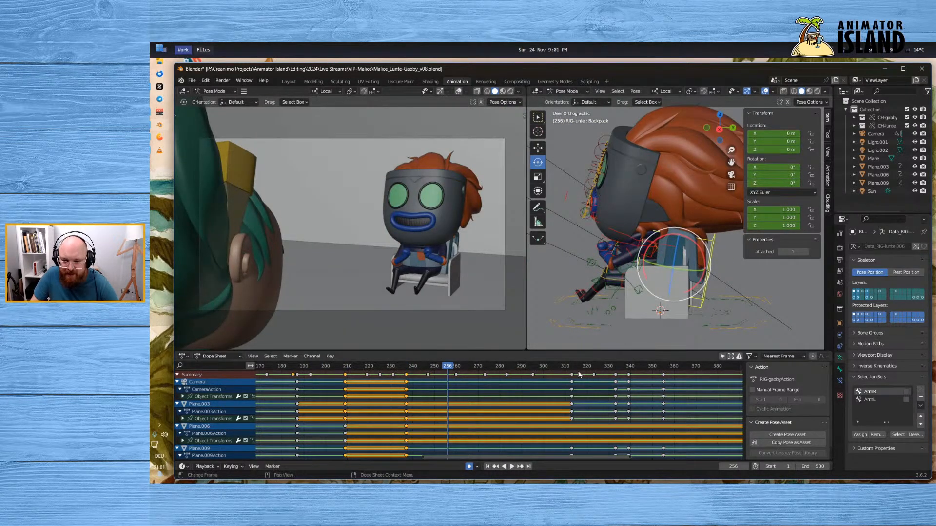
# Select Lunte's P-root control and look through the CloudRig settings, from IK stretch to the layer and hotkey options
pyautogui.click(729, 328)
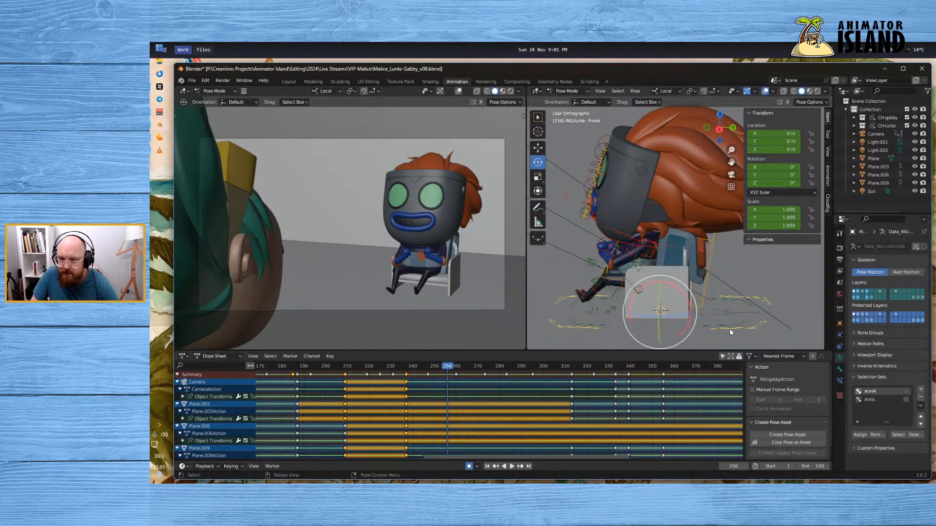
pyautogui.click(828, 203)
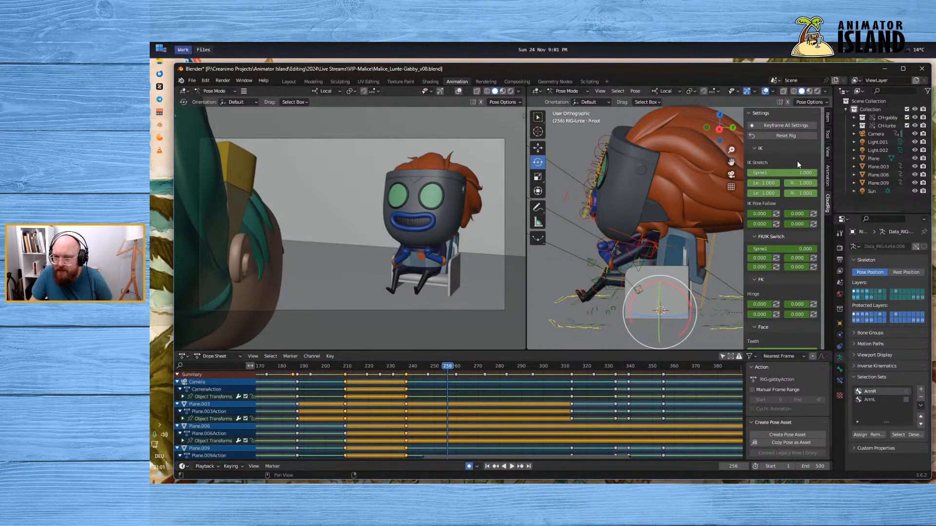
pyautogui.scroll(-10, 797, 160)
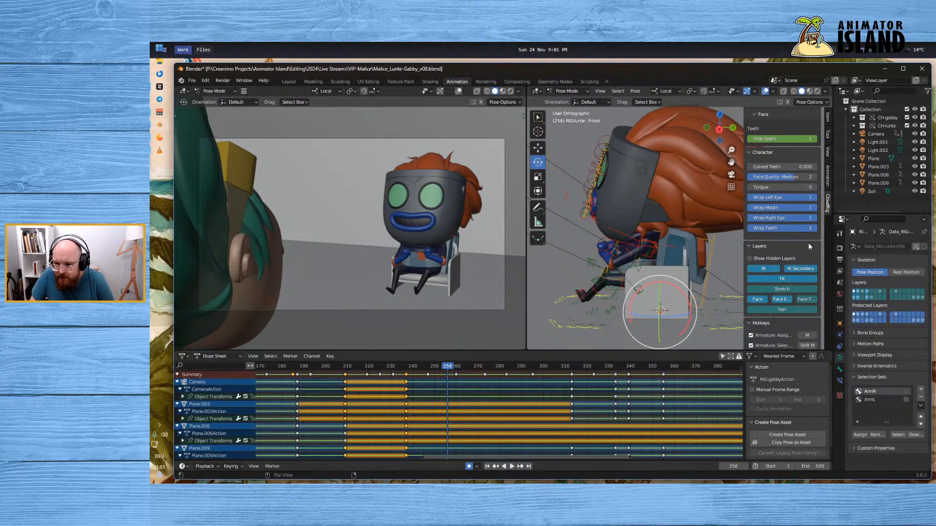
pyautogui.scroll(-2, 805, 243)
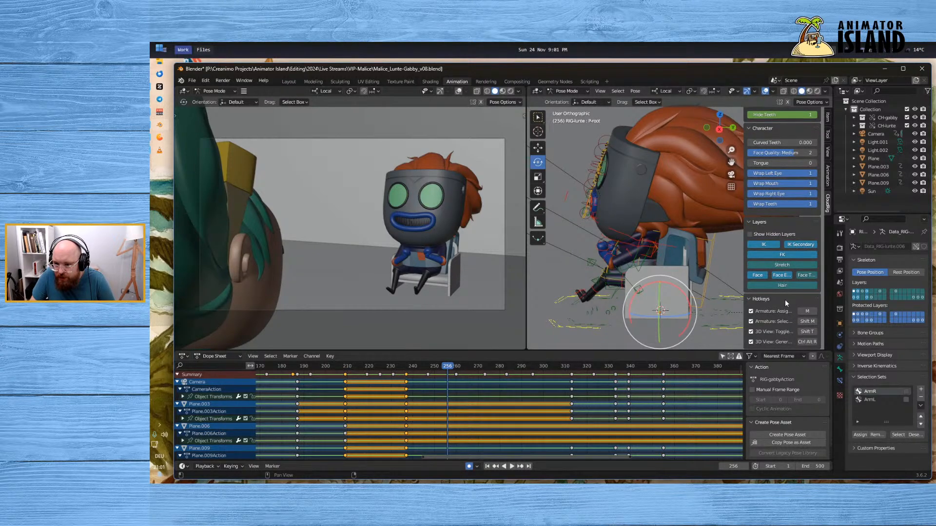
pyautogui.scroll(8, 785, 300)
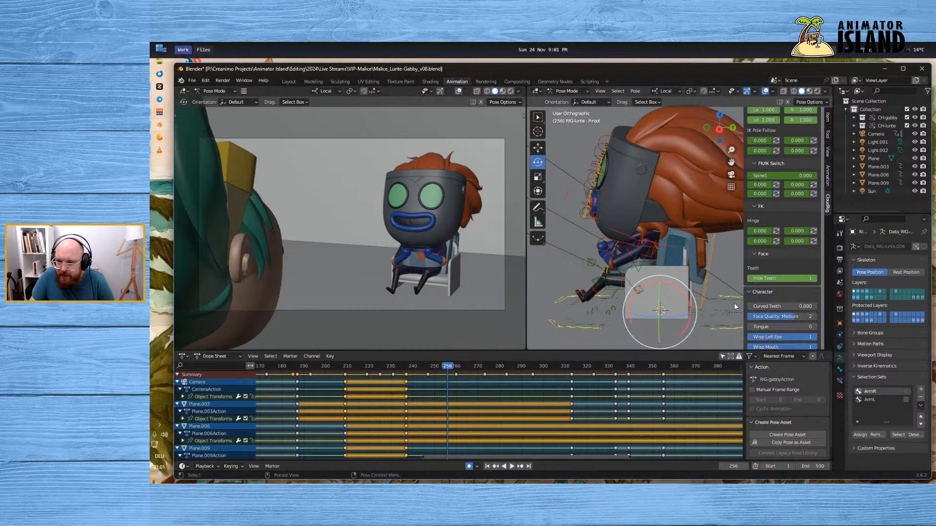
# Select Lunte's Properties control and review its custom hinge, IK and stretch properties at frame 256
pyautogui.click(721, 315)
pyautogui.scroll(-5, 773, 291)
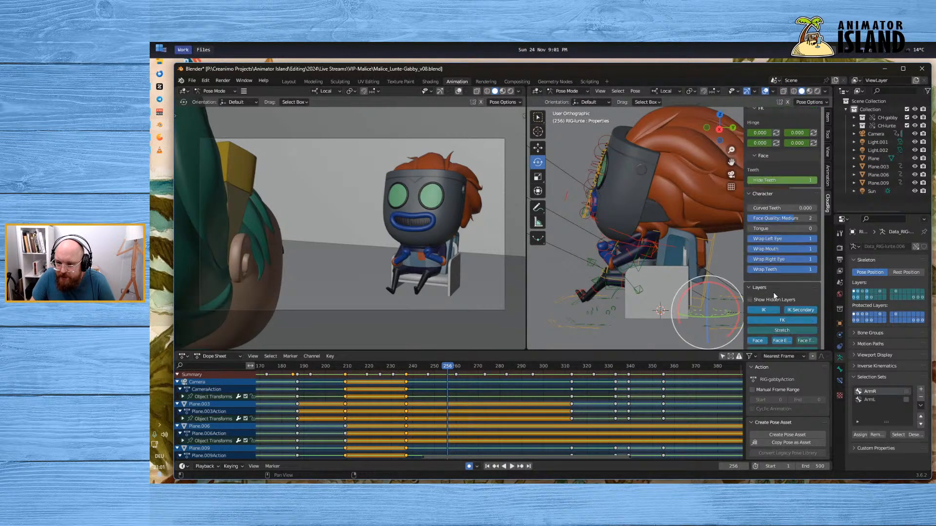
pyautogui.click(827, 120)
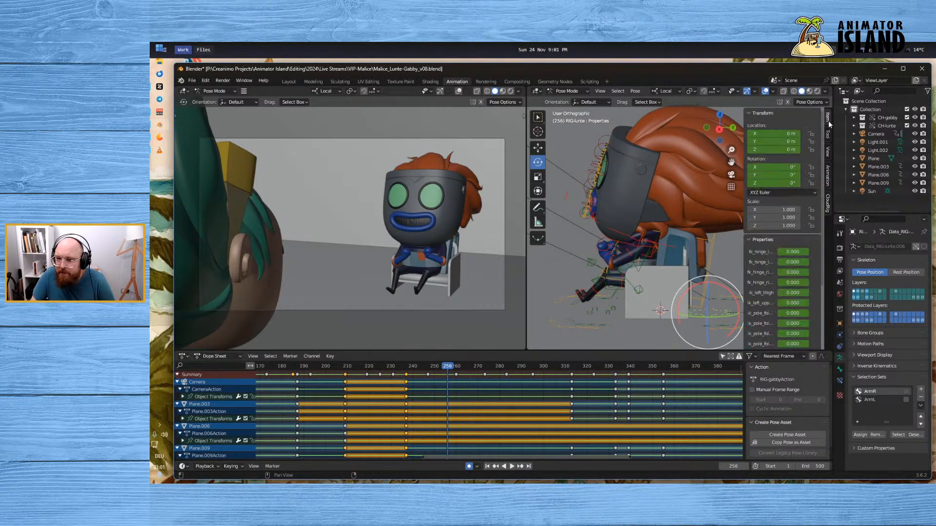
pyautogui.scroll(-4, 808, 275)
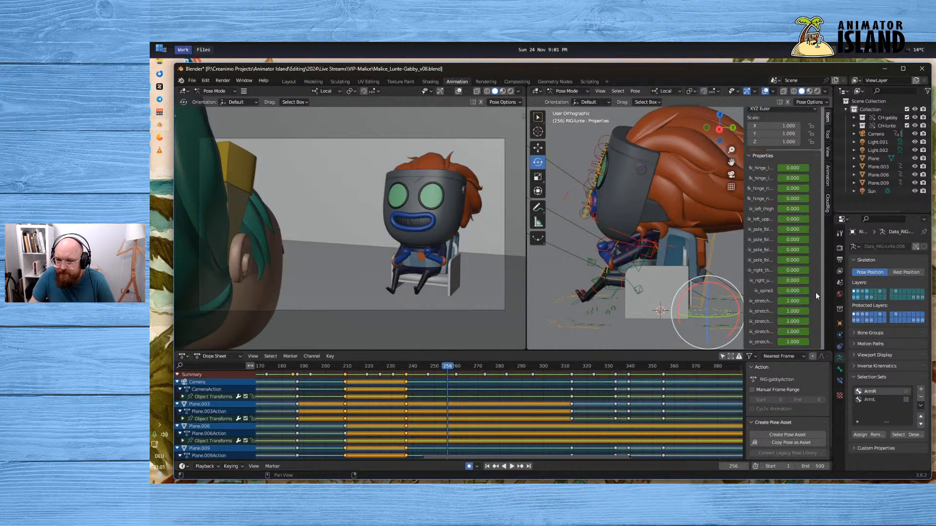
pyautogui.scroll(4, 815, 292)
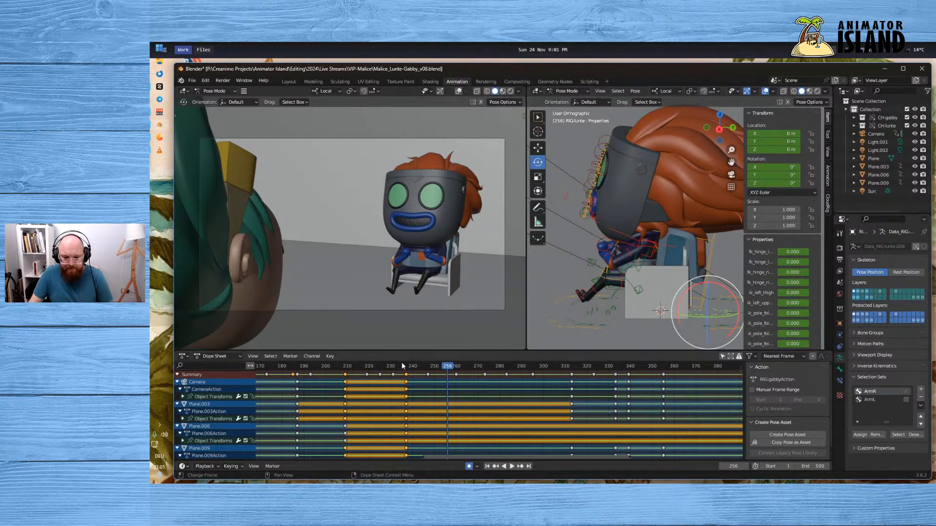
# Play the animation from frame 256 to frame 308 and examine the Properties control's values and Lunte's seated pose there
pyautogui.press('space')
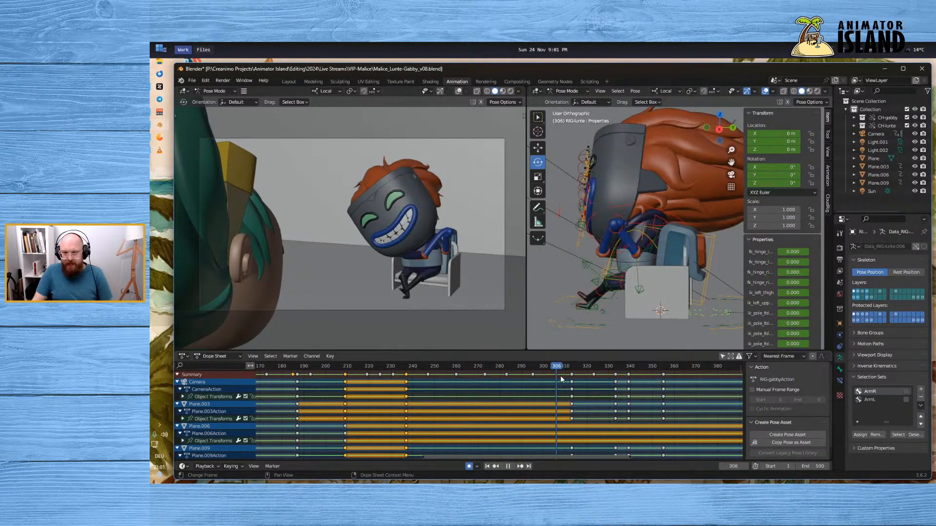
pyautogui.press('space')
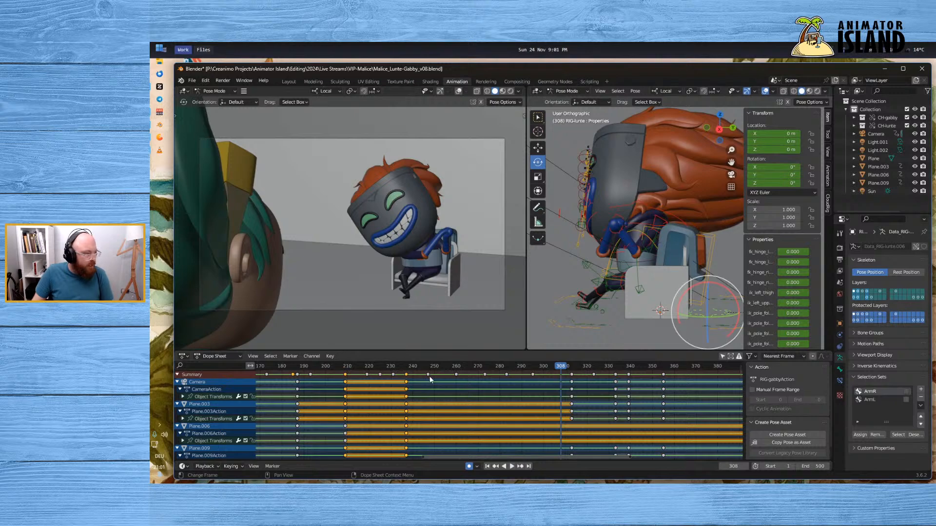
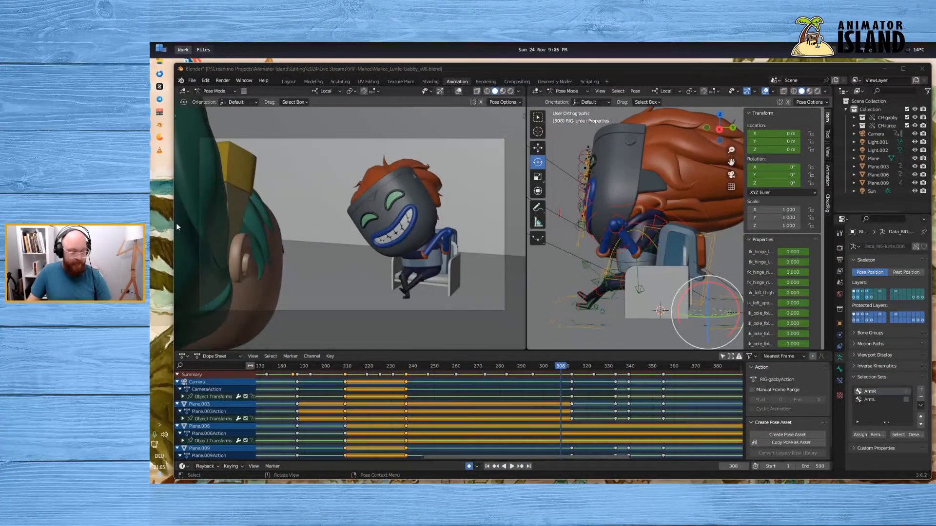
pyautogui.scroll(-2, 643, 314)
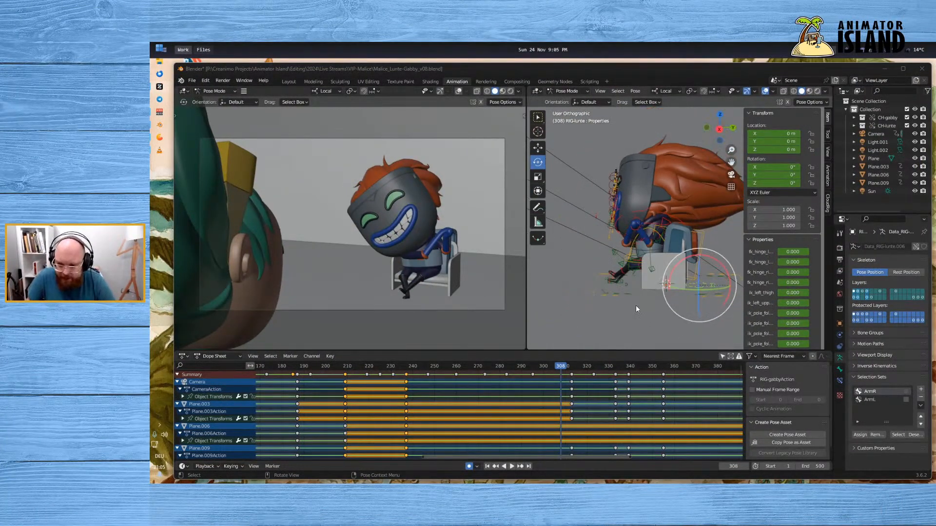
pyautogui.moveTo(636, 305)
pyautogui.mouseDown(button='middle')
pyautogui.moveTo(706, 324)
pyautogui.moveTo(665, 297)
pyautogui.moveTo(623, 323)
pyautogui.moveTo(672, 323)
pyautogui.moveTo(674, 314)
pyautogui.moveTo(584, 293)
pyautogui.moveTo(643, 292)
pyautogui.mouseUp(button='middle')
pyautogui.scroll(3, 602, 291)
pyautogui.scroll(-4, 764, 288)
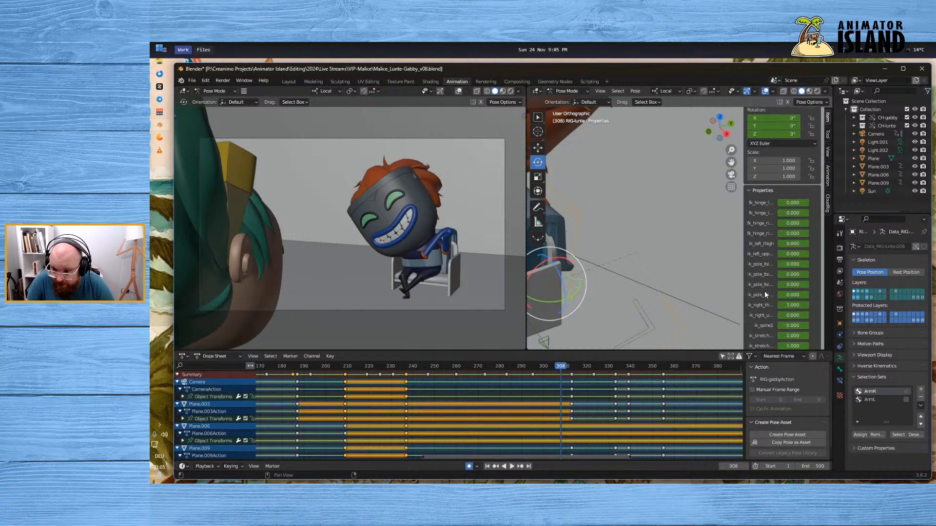
pyautogui.scroll(-2, 766, 298)
pyautogui.scroll(4, 768, 306)
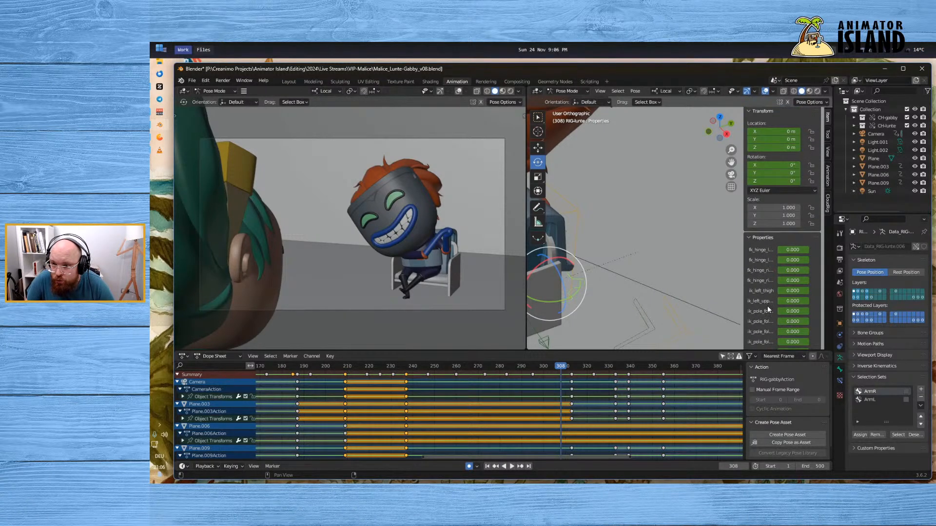
pyautogui.keyDown('shift'); pyautogui.moveTo(647, 323); pyautogui.dragTo(824, 306, button='middle'); pyautogui.keyUp('shift')
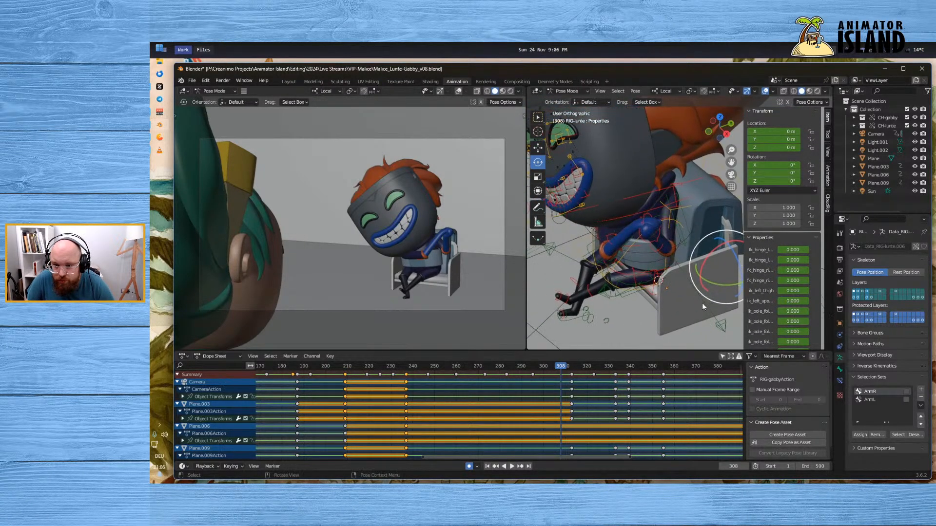
# Return Lunte's rig to Object Mode and move the playhead to frame 313
pyautogui.click(568, 91)
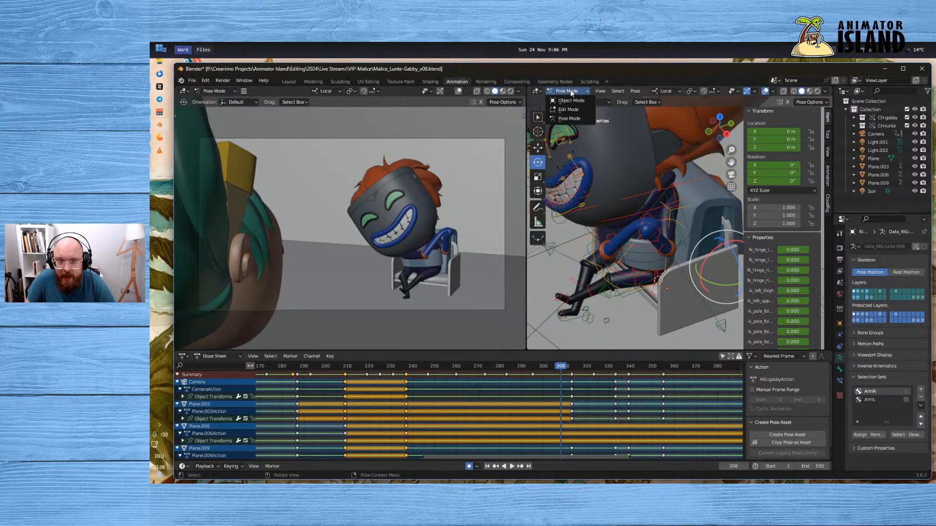
pyautogui.click(571, 100)
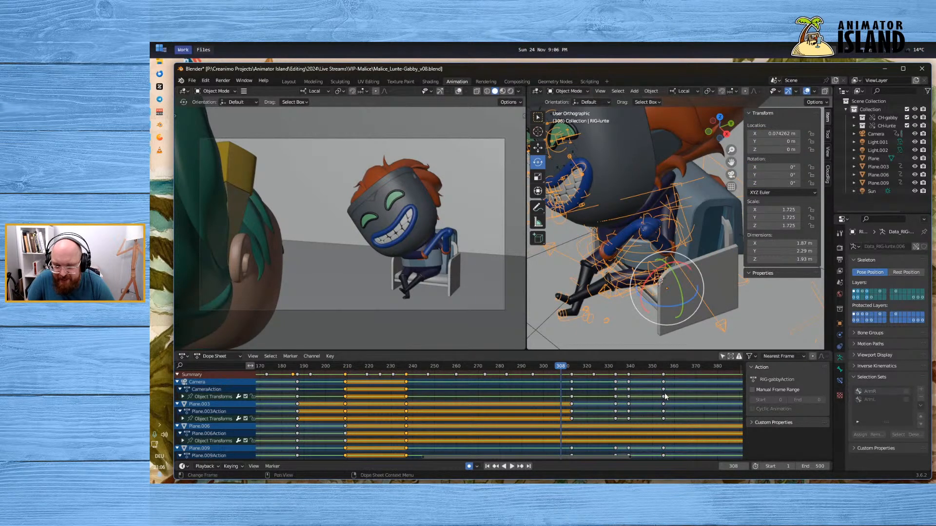
pyautogui.scroll(-3, 555, 411)
pyautogui.moveTo(507, 363); pyautogui.dragTo(548, 371)
pyautogui.press('space')
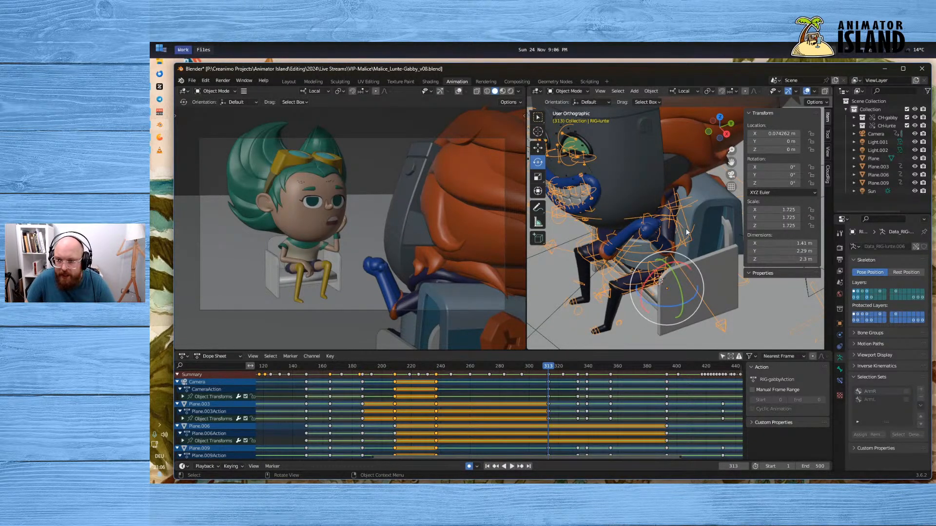
# Put Lunte's rig back into Pose Mode and review the Properties control's custom properties at frame 313
pyautogui.click(565, 92)
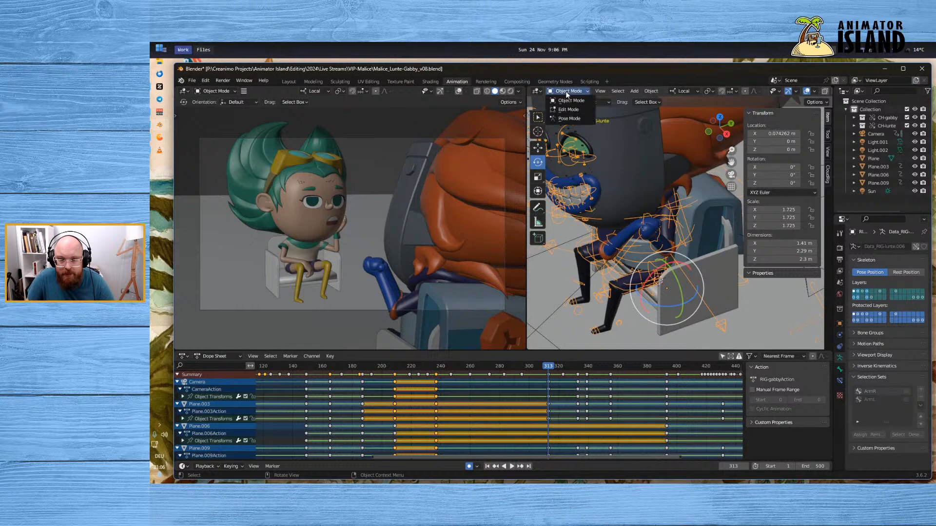
pyautogui.click(567, 121)
pyautogui.scroll(-5, 767, 251)
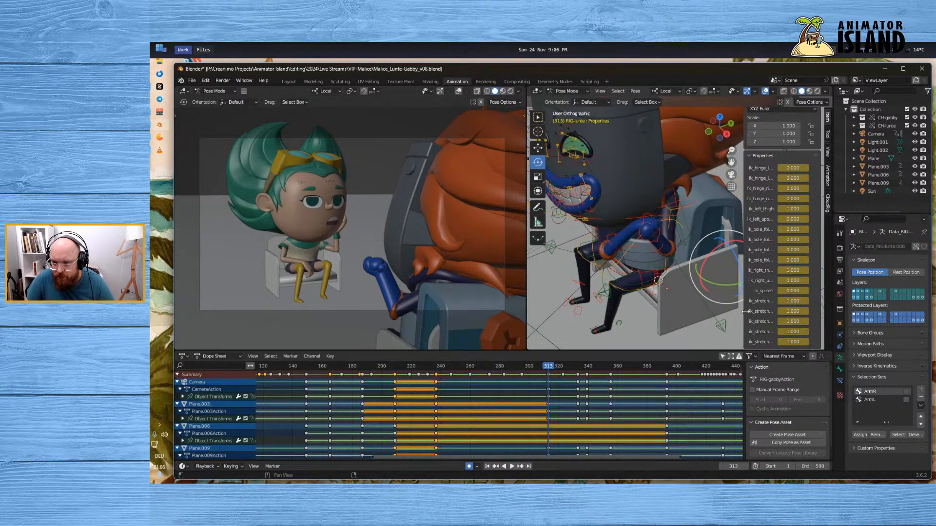
pyautogui.scroll(5, 760, 283)
# Open the CloudRig settings and collapse the IK, FK/IK Switch and FK sections, keeping Face expanded
pyautogui.click(828, 205)
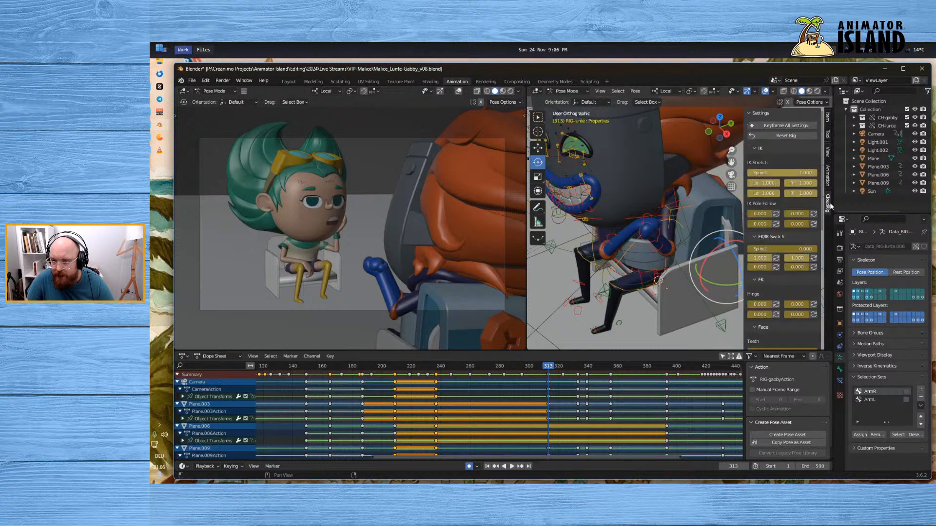
pyautogui.click(759, 149)
pyautogui.click(755, 158)
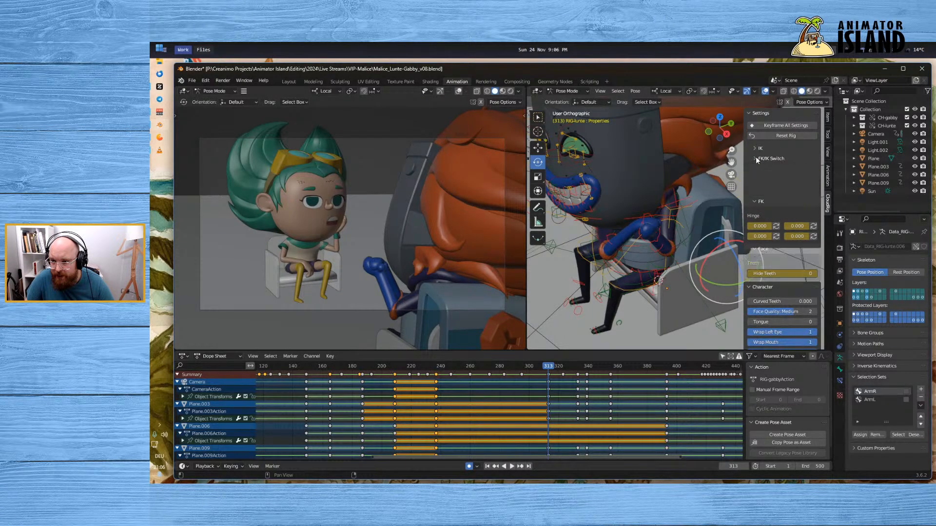
pyautogui.click(755, 169)
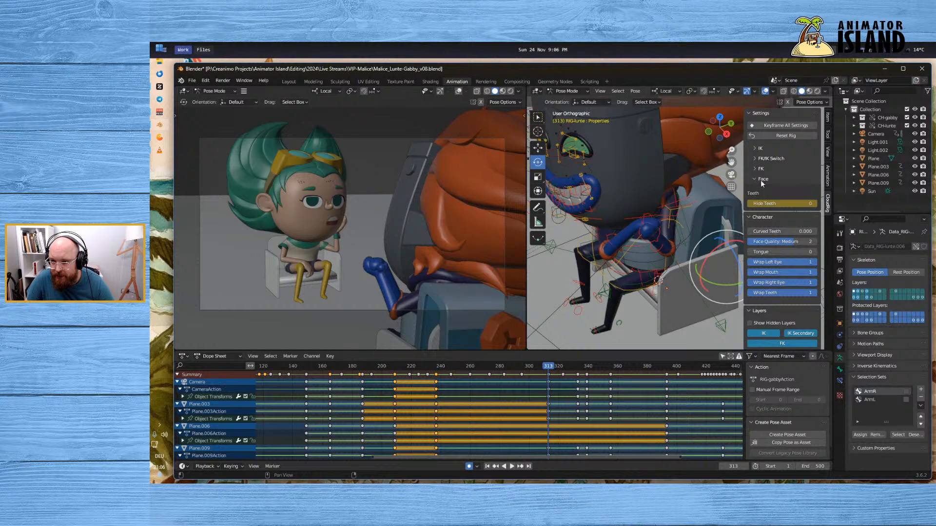
pyautogui.click(761, 180)
pyautogui.click(761, 180)
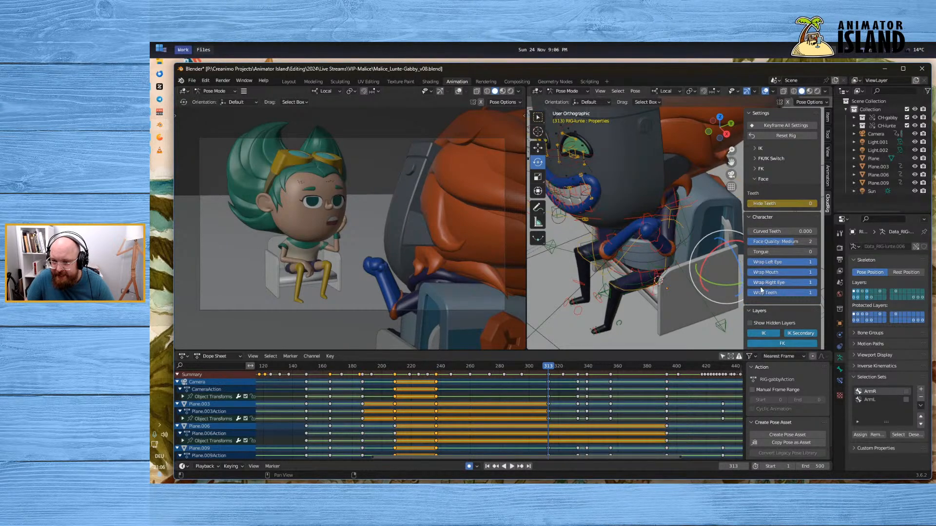
# Examine Lunte's teeth, character and layer settings, and select the FK-Head control
pyautogui.scroll(-1, 770, 311)
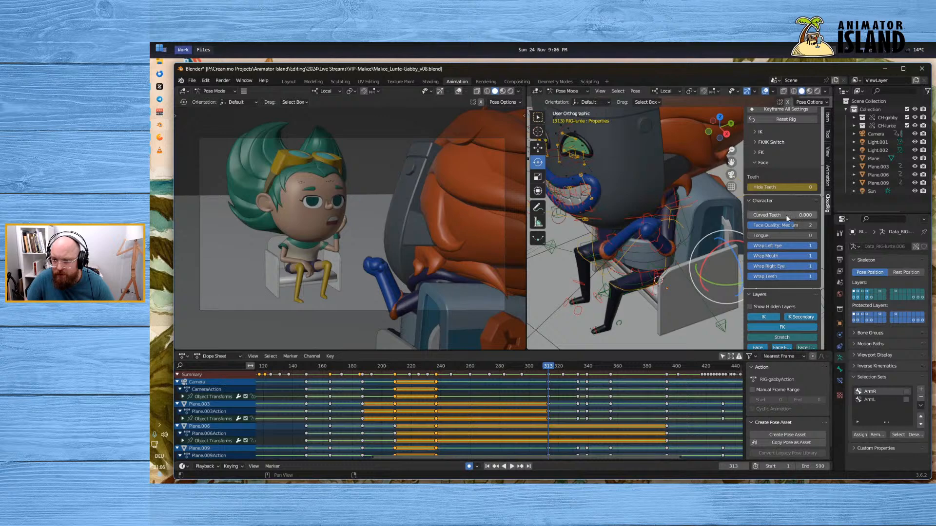
pyautogui.moveTo(786, 215)
pyautogui.mouseDown()
pyautogui.moveTo(868, 215)
pyautogui.moveTo(786, 215)
pyautogui.mouseUp()
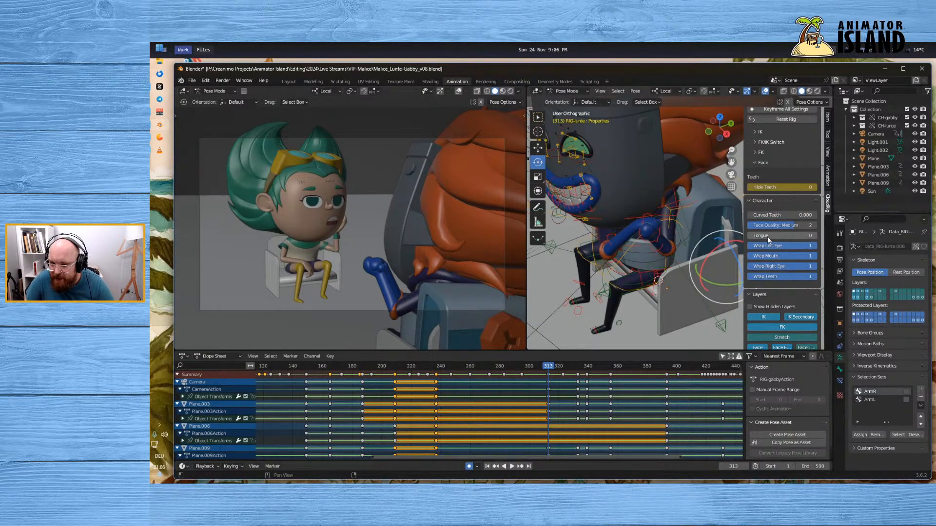
pyautogui.scroll(-2, 787, 297)
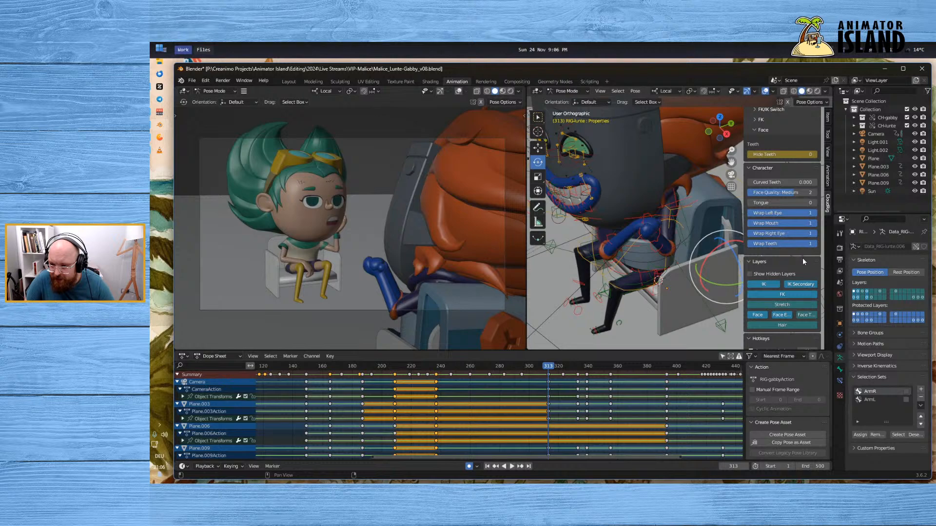
pyautogui.scroll(-2, 803, 258)
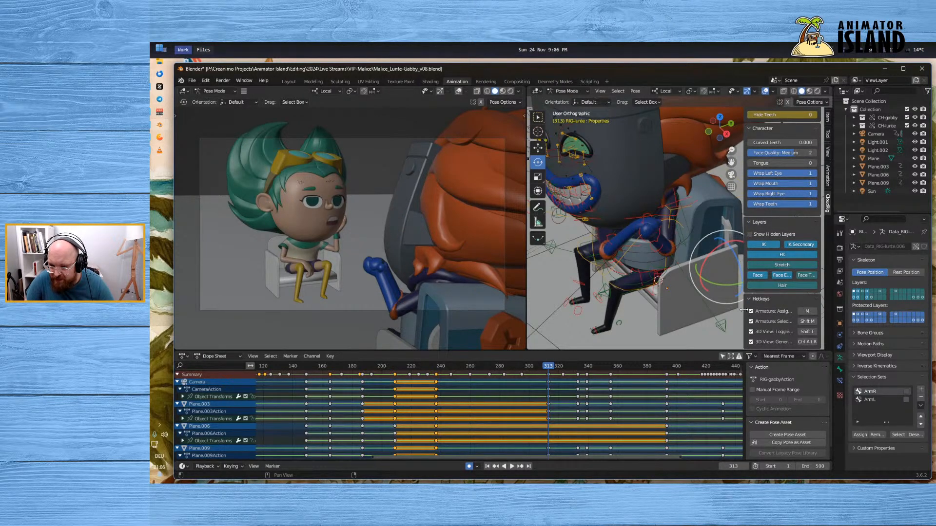
pyautogui.scroll(5, 783, 224)
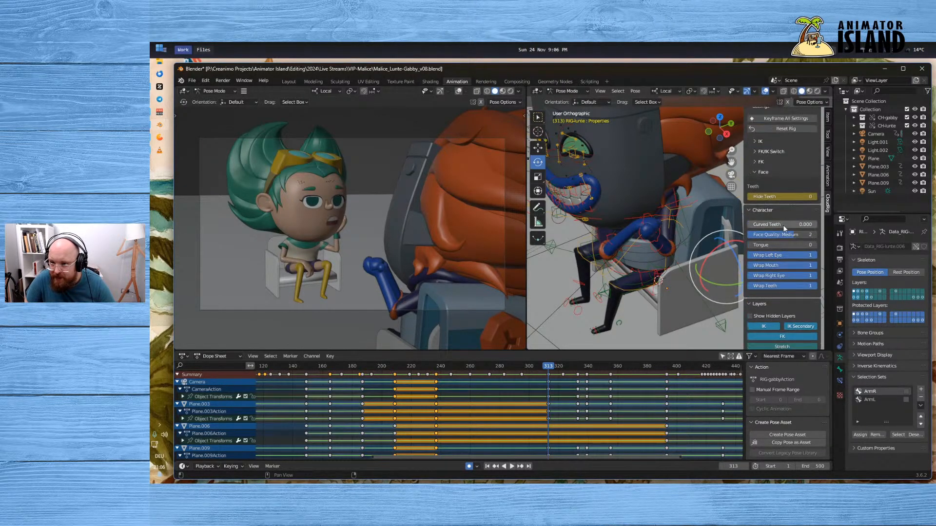
pyautogui.click(703, 200)
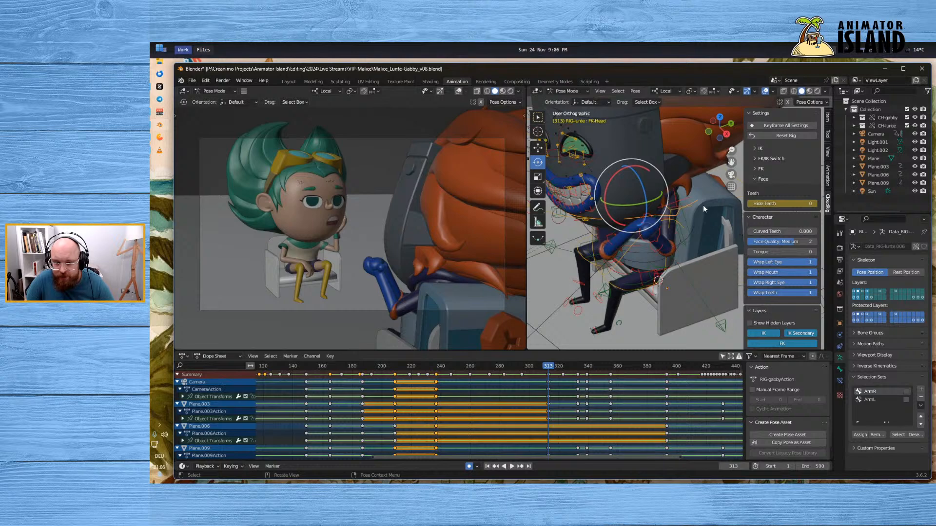
# Select Lunte's Backpack control in the viewport and locate it in the Outliner's CH-lunte collection
pyautogui.moveTo(703, 204); pyautogui.dragTo(577, 202, button='middle')
pyautogui.click(657, 203)
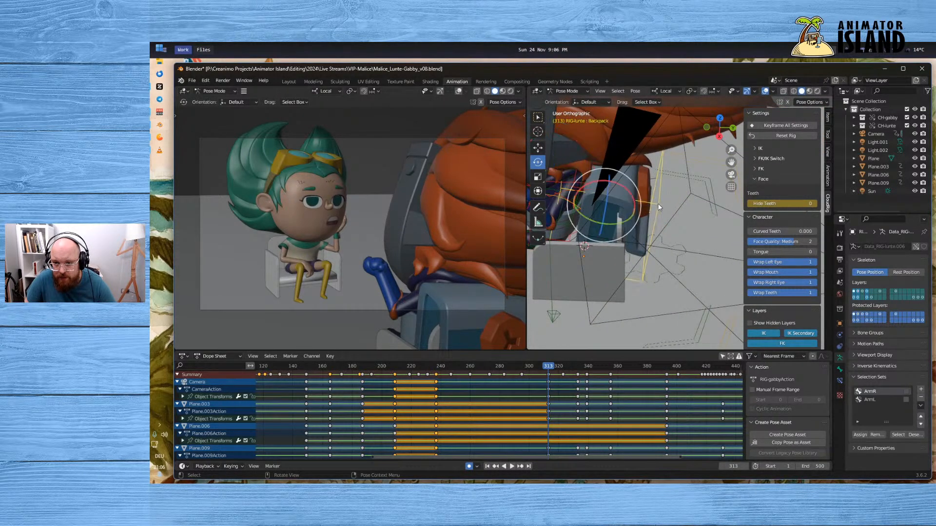
pyautogui.moveTo(649, 236); pyautogui.dragTo(681, 228, button='middle')
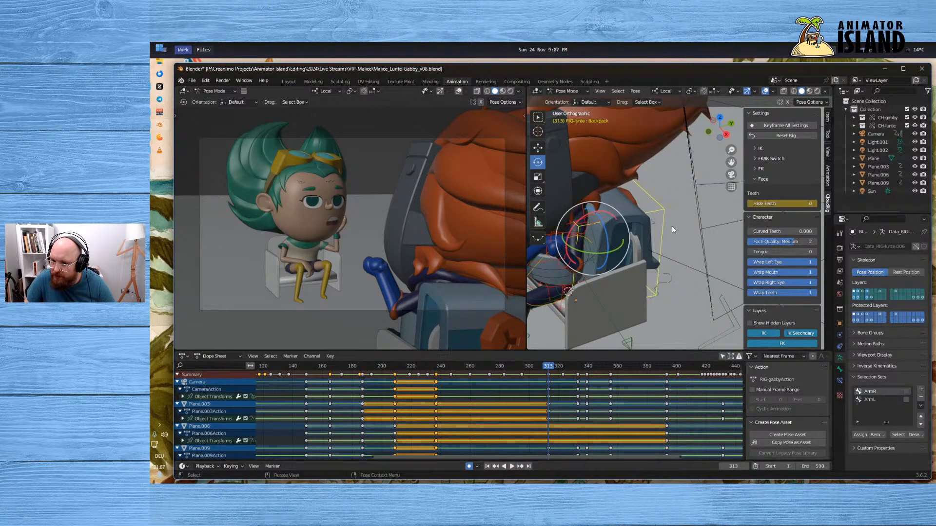
pyautogui.click(854, 126)
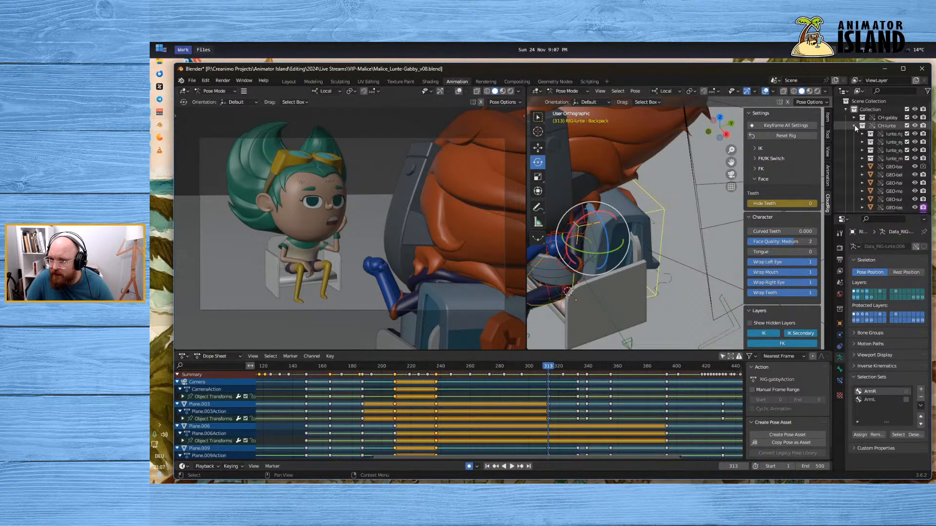
pyautogui.press('KP_Decimal')
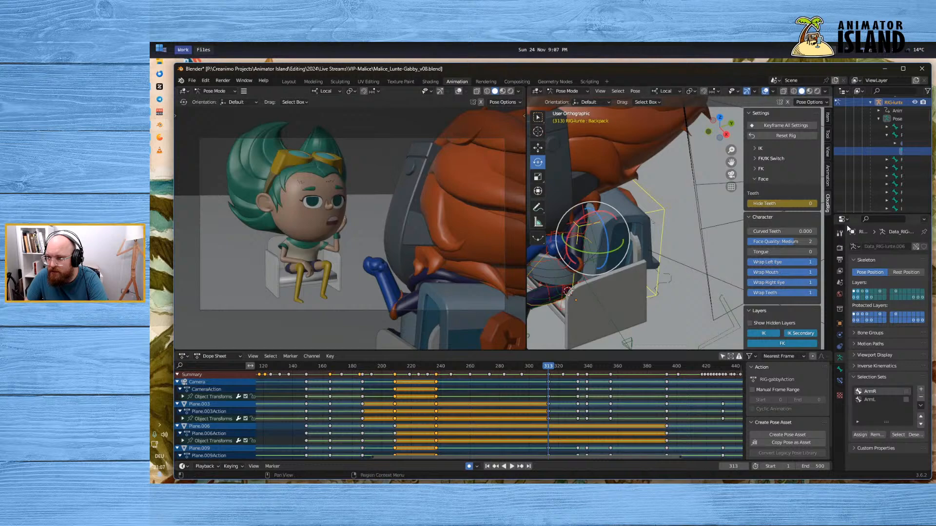
# Widen the Outliner and collapse the lunte.rig, lunte_eye_left, lunte_eye_right and lunte_mouth collections inside CH-lunte
pyautogui.moveTo(831, 182); pyautogui.dragTo(782, 182)
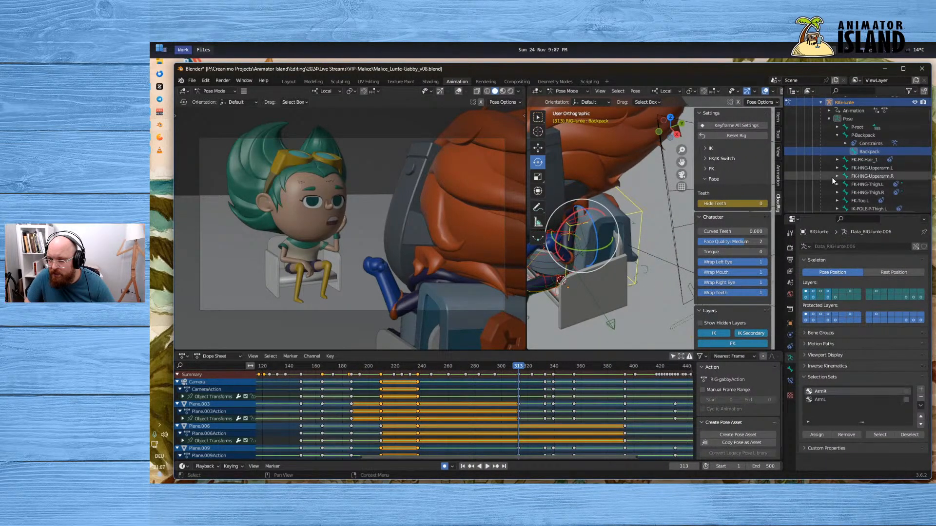
pyautogui.scroll(5, 834, 177)
pyautogui.scroll(8, 839, 183)
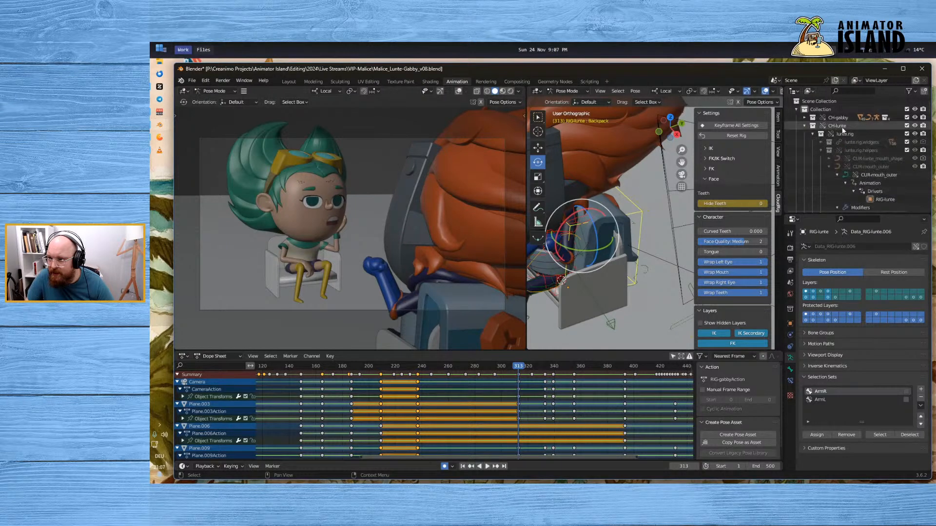
pyautogui.click(804, 125)
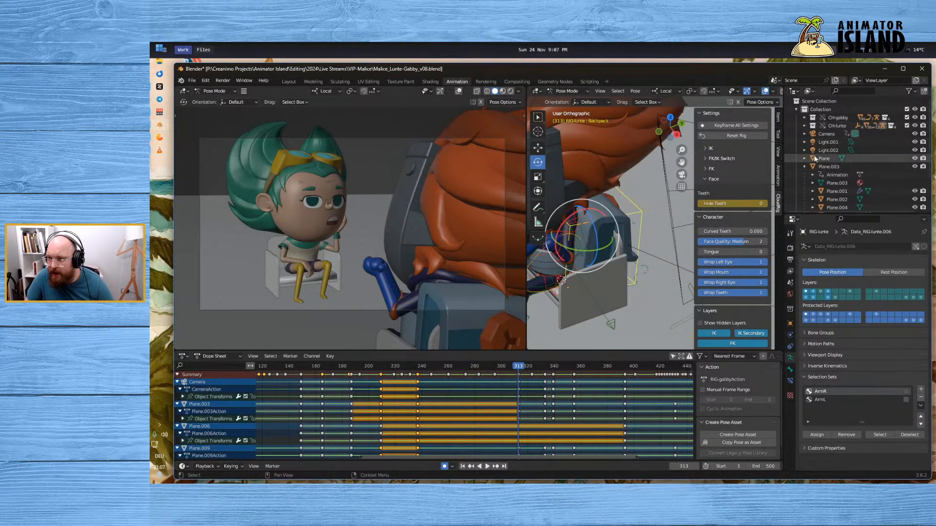
pyautogui.click(805, 126)
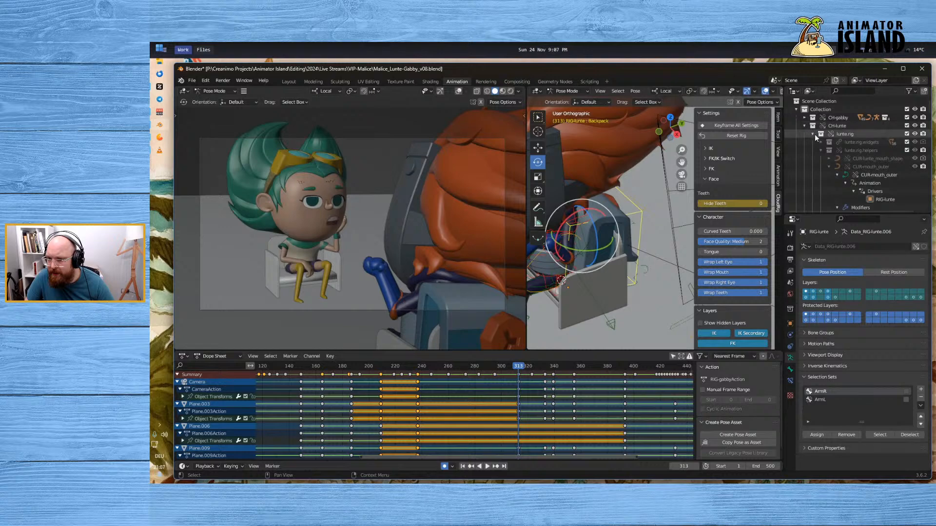
pyautogui.click(813, 133)
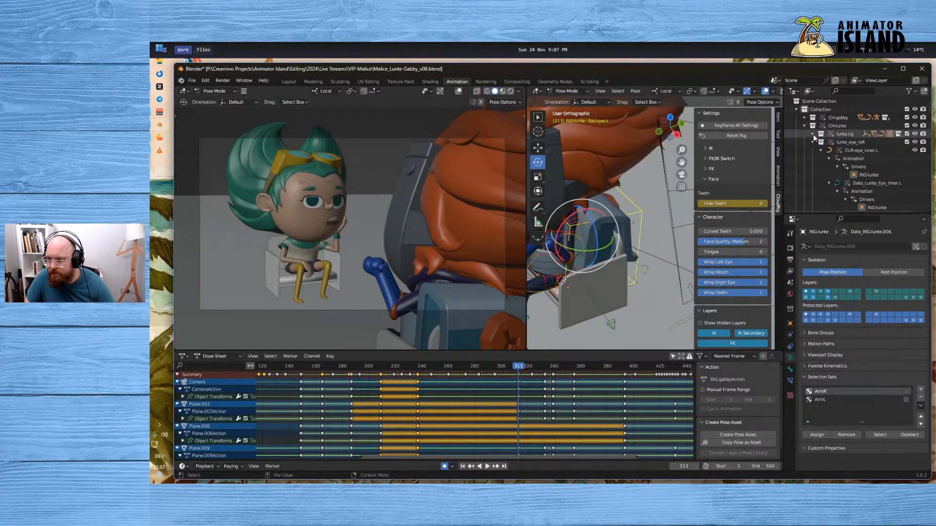
pyautogui.click(813, 142)
pyautogui.click(812, 150)
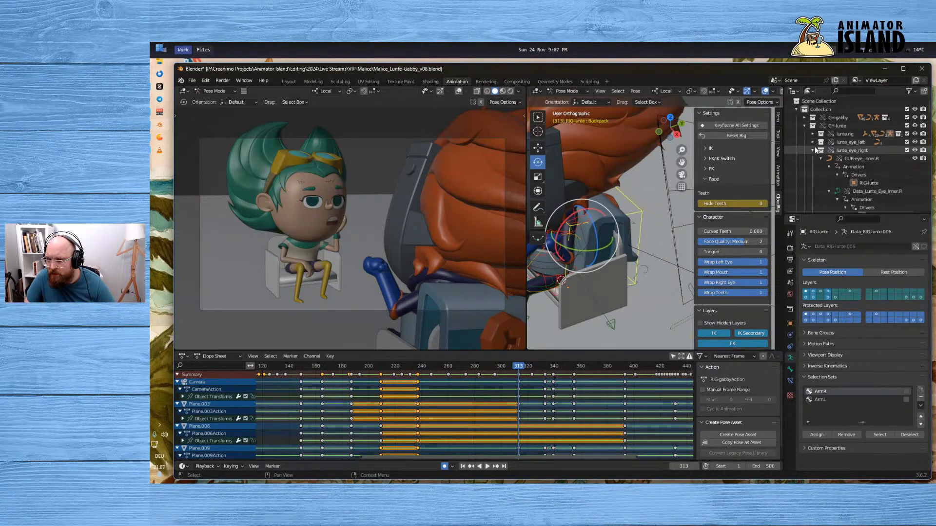
pyautogui.click(813, 159)
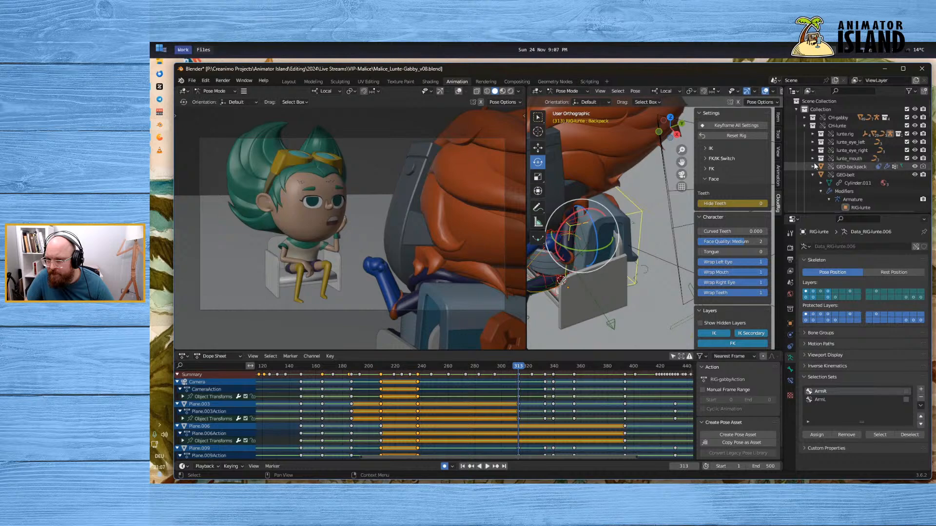
# Hide the GEO-backpack mesh in the viewport and toggle the CH-lunte collection's visibility off and back on
pyautogui.click(838, 168)
pyautogui.click(914, 168)
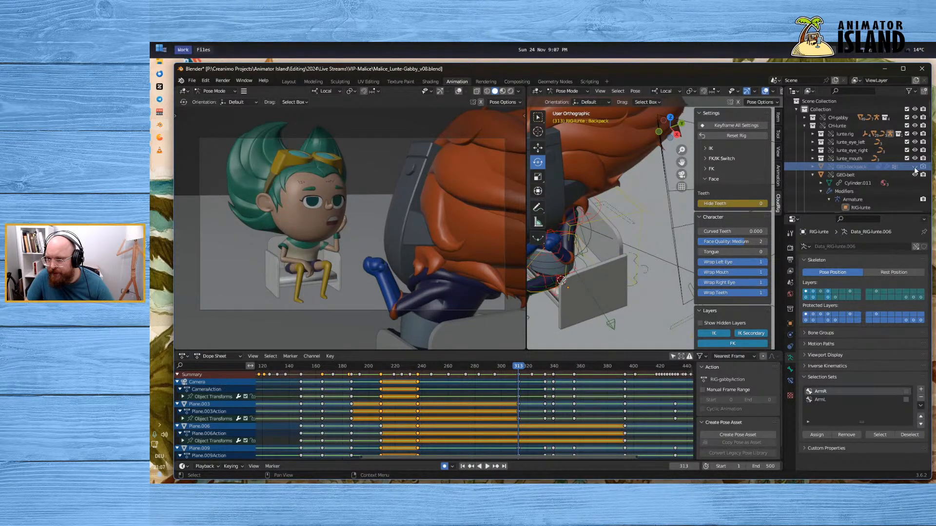
pyautogui.click(914, 126)
pyautogui.click(914, 126)
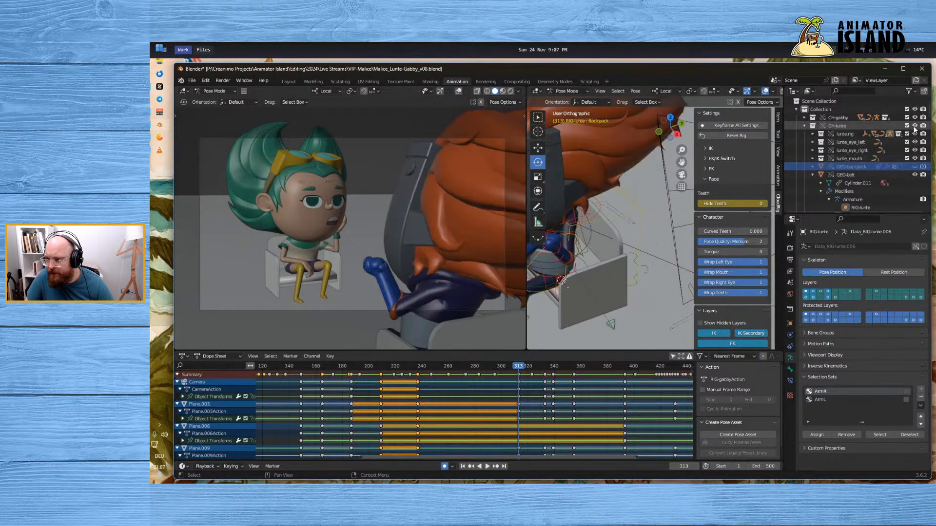
pyautogui.click(915, 126)
pyautogui.click(915, 126)
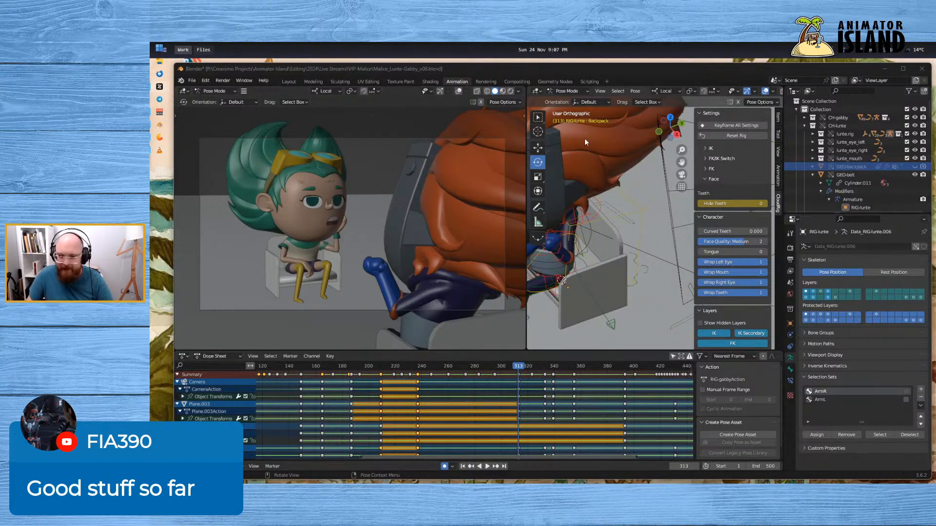
# Play back the shots from frame 280 through the camera cuts and stop at frame 380
pyautogui.moveTo(633, 234); pyautogui.dragTo(634, 266, button='middle')
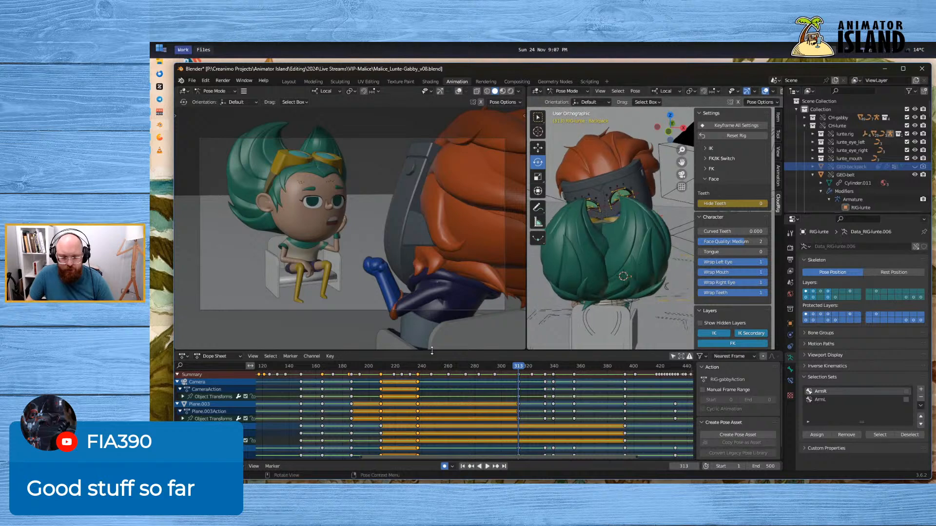
pyautogui.click(467, 370)
pyautogui.press('space')
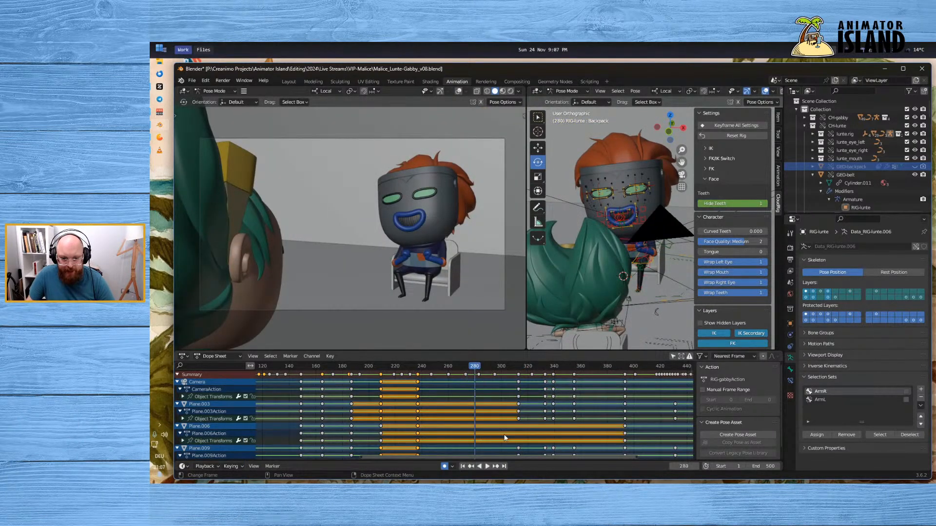
pyautogui.click(487, 466)
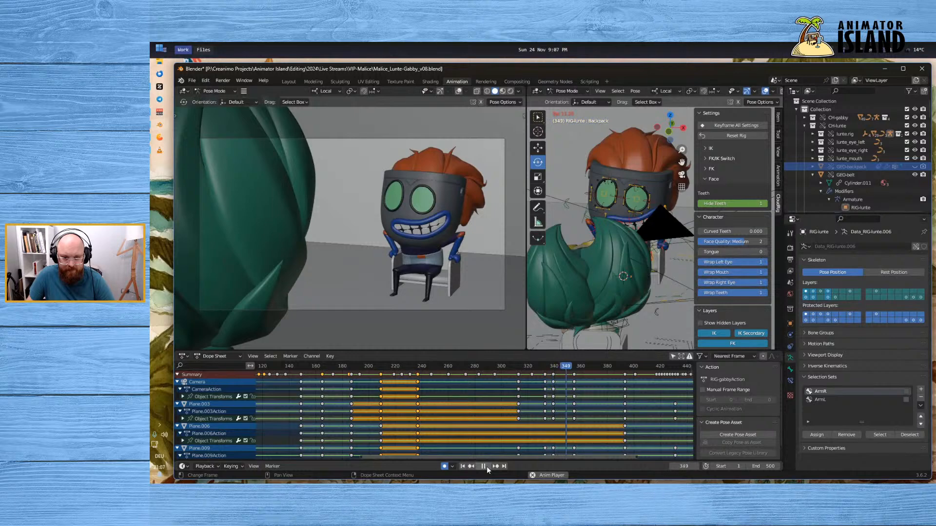
pyautogui.click(486, 466)
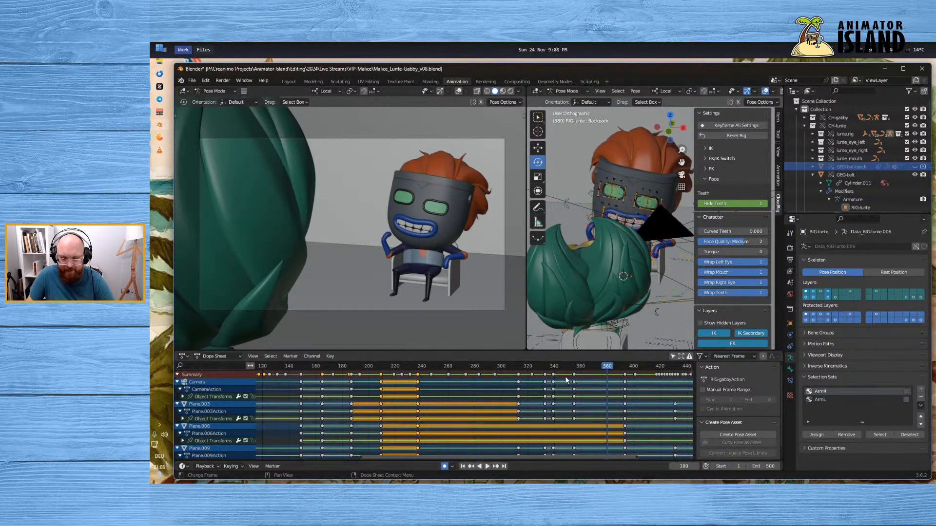
# Replay Lunte's reaction from frames 341 and 331, and return the playhead to frame 355
pyautogui.click(555, 367)
pyautogui.press('space')
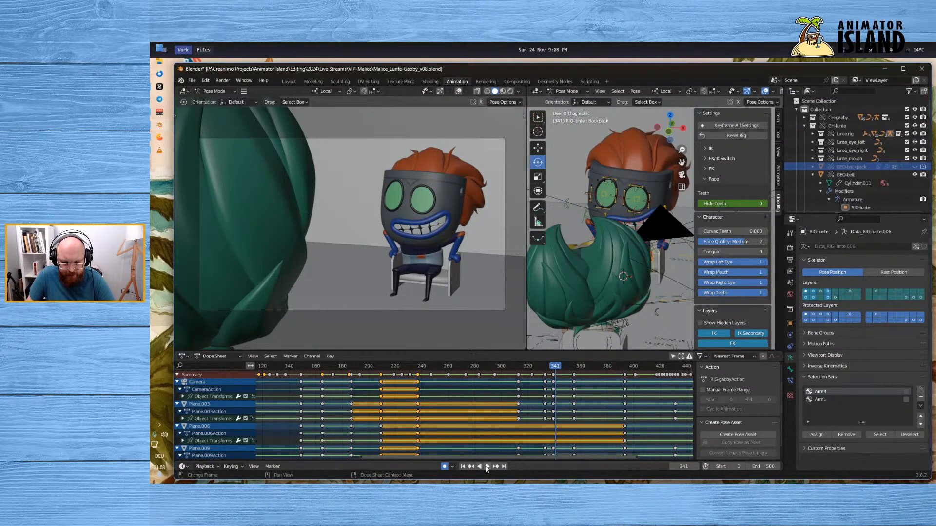
pyautogui.click(486, 466)
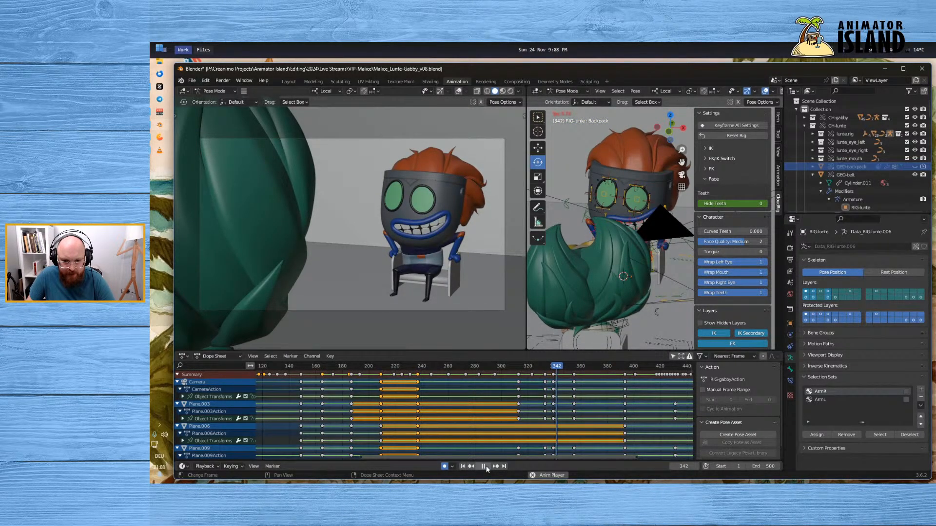
pyautogui.click(542, 365)
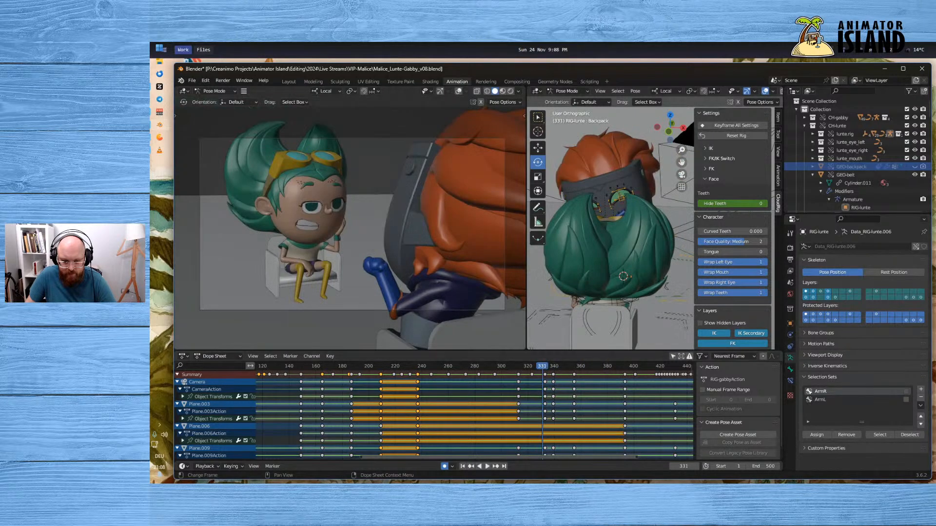
pyautogui.click(487, 466)
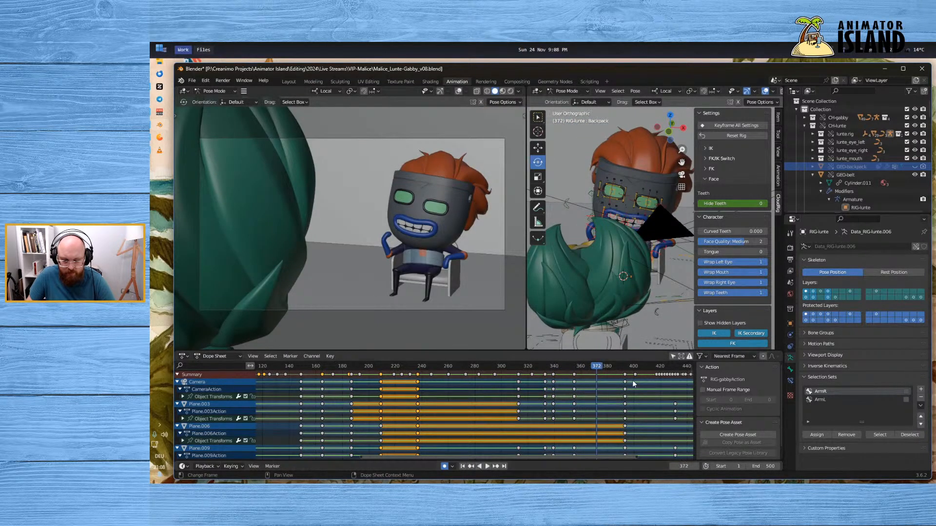
pyautogui.click(574, 366)
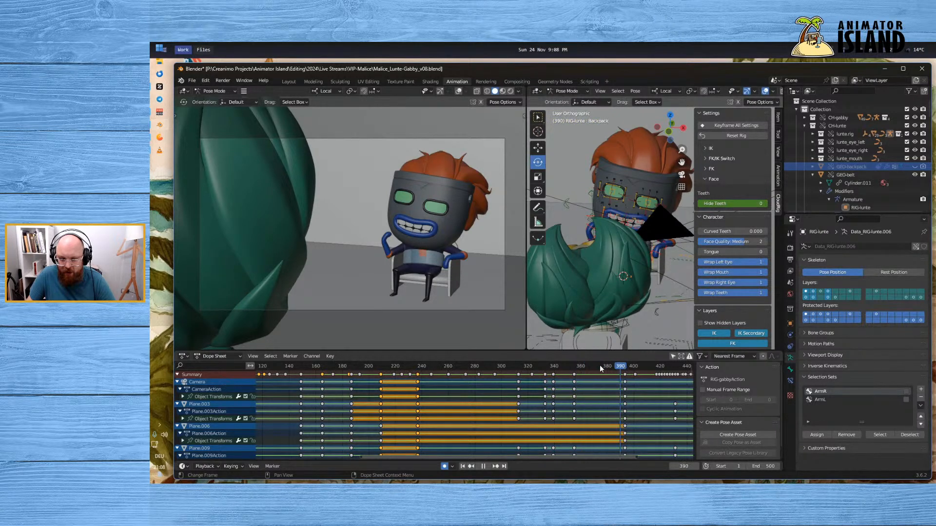
pyautogui.click(574, 366)
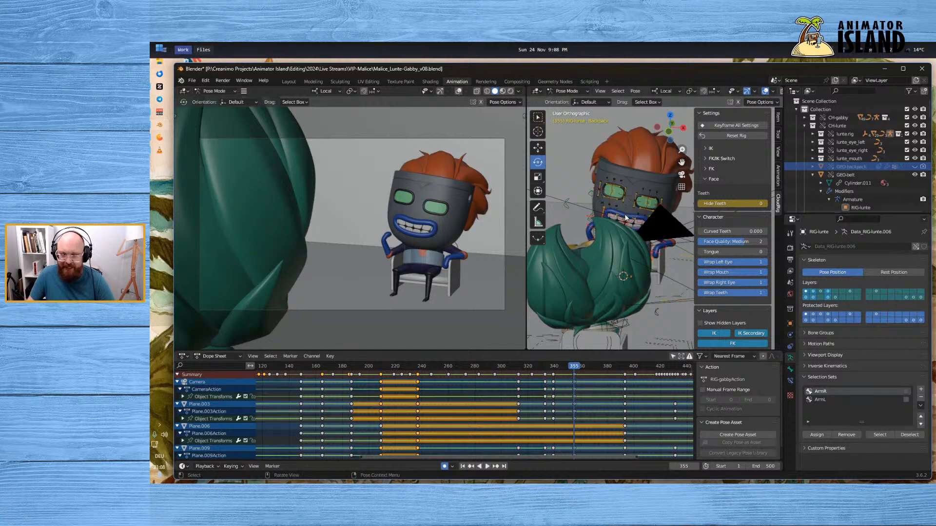
# Limit the Dope Sheet to selected items and select all of Lunte's rig controls at frame 355
pyautogui.moveTo(621, 238); pyautogui.dragTo(639, 258, button='middle')
pyautogui.scroll(4, 595, 242)
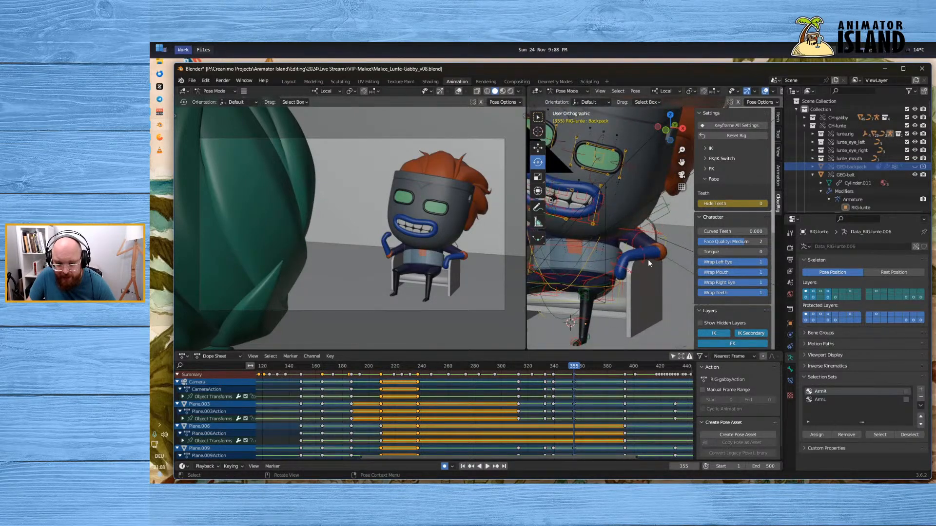
pyautogui.click(672, 356)
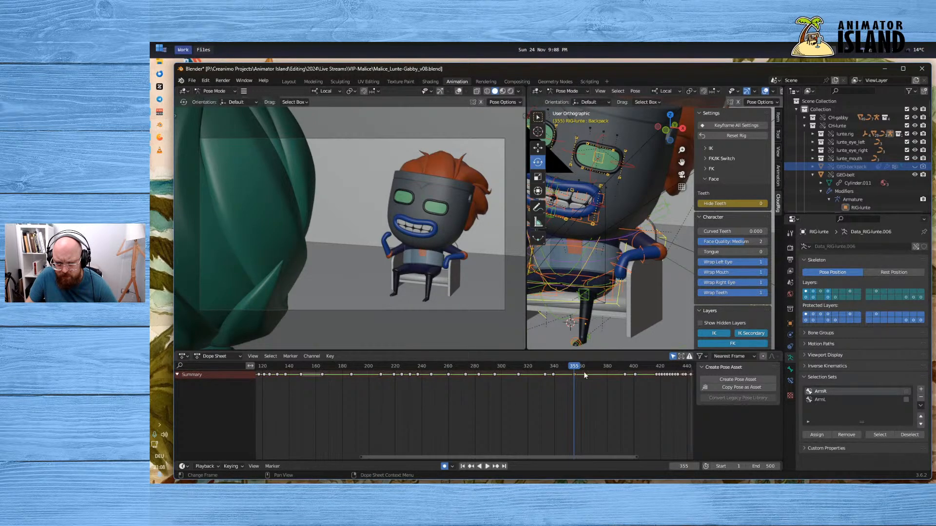
pyautogui.click(662, 242)
pyautogui.press('a')
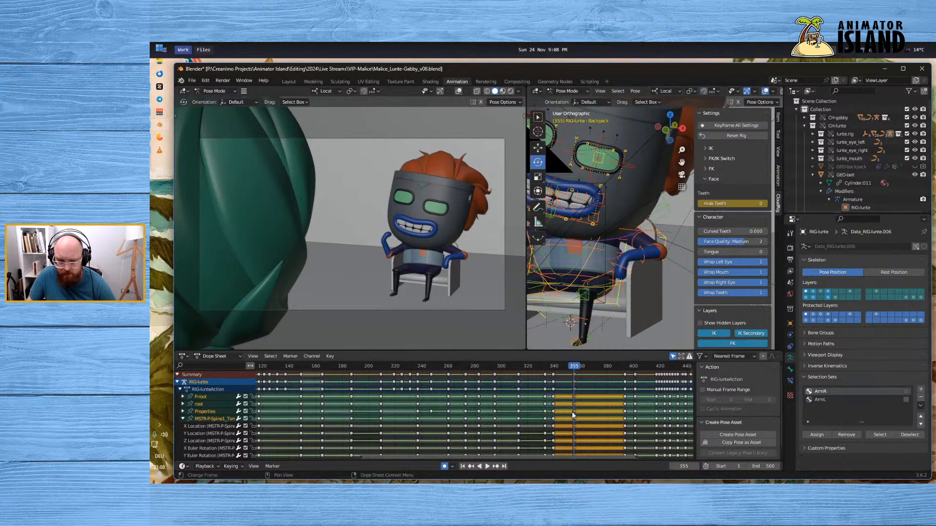
# Copy Lunte's full-pose keyframes at frame 355 and paste them at about frame 367
pyautogui.click(573, 376)
pyautogui.click(581, 377)
pyautogui.click(574, 376)
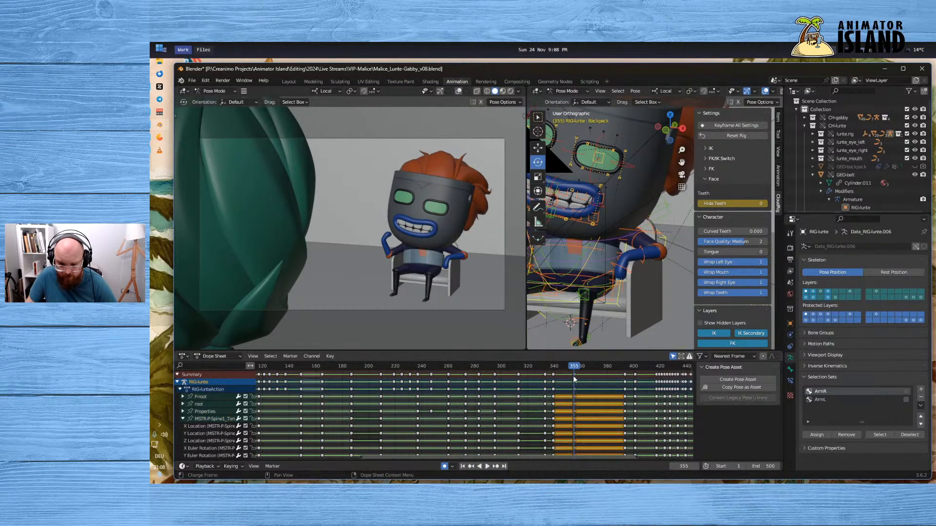
pyautogui.press('space')
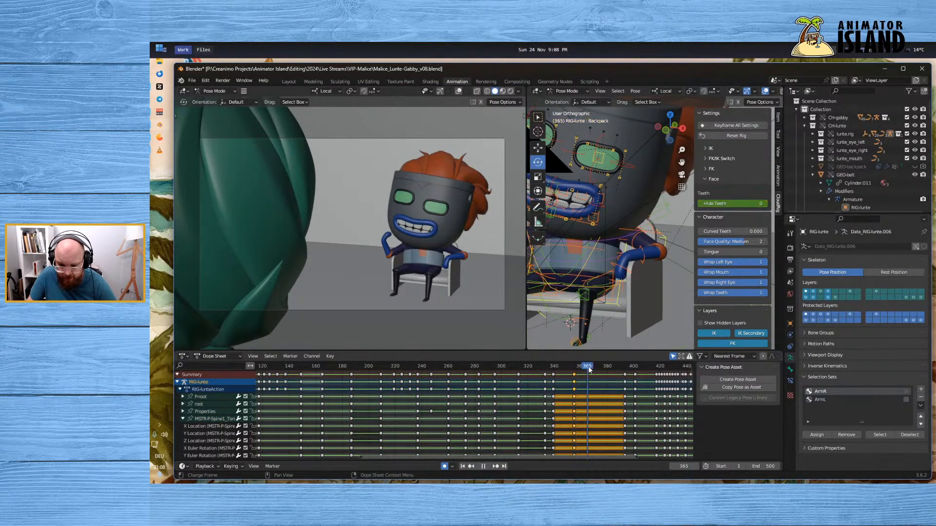
pyautogui.press('Escape')
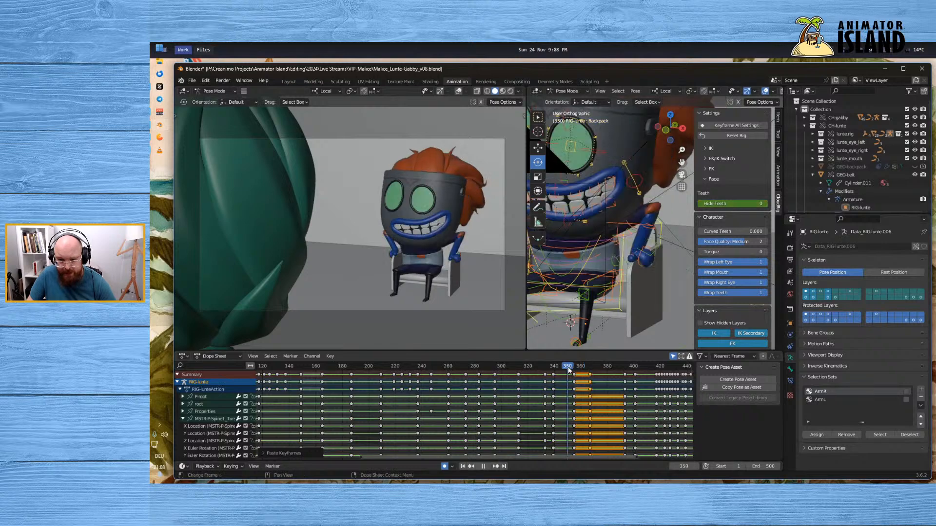
# At frame 355, select Lunte's FK-Head control and rotate the head so the face tilts upward
pyautogui.click(487, 466)
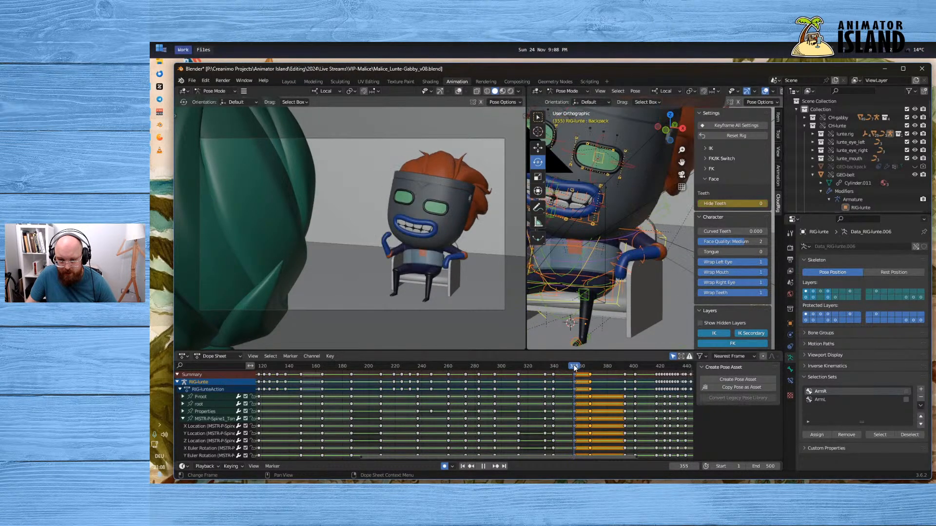
pyautogui.press('space')
pyautogui.moveTo(639, 308)
pyautogui.mouseDown(button='middle')
pyautogui.moveTo(613, 310)
pyautogui.moveTo(626, 311)
pyautogui.mouseUp(button='middle')
pyautogui.click(631, 239)
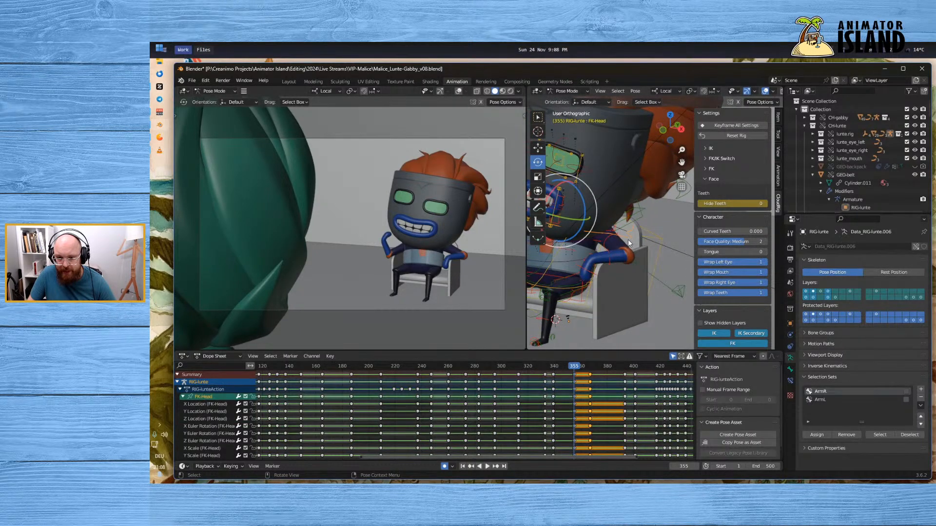
pyautogui.moveTo(555, 189); pyautogui.dragTo(601, 203)
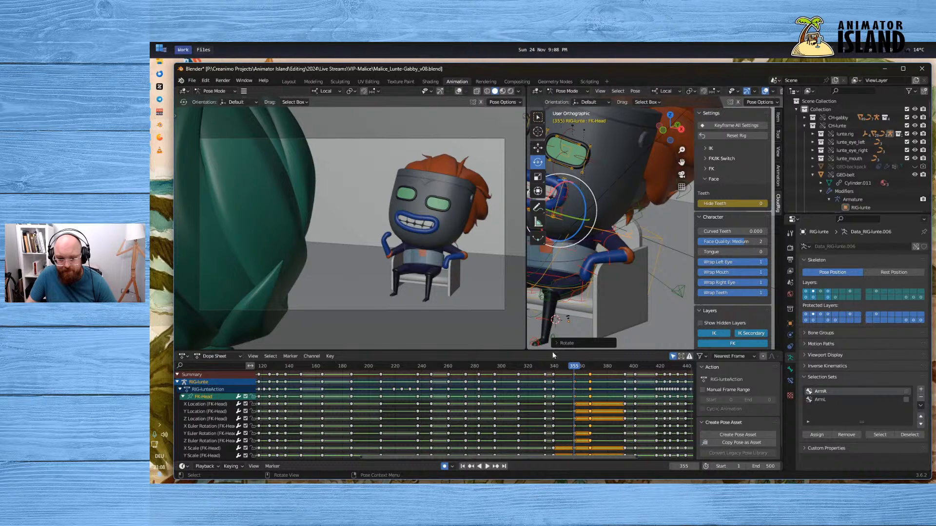
# Play back Lunte's head movement from about frame 350 and scrub back to frame 340
pyautogui.click(567, 366)
pyautogui.click(487, 467)
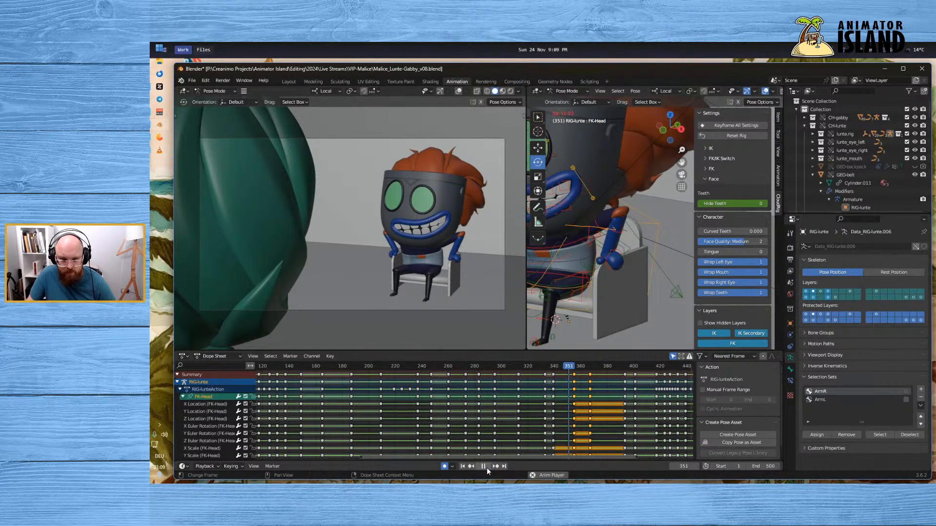
pyautogui.click(486, 467)
pyautogui.moveTo(574, 367); pyautogui.dragTo(554, 368)
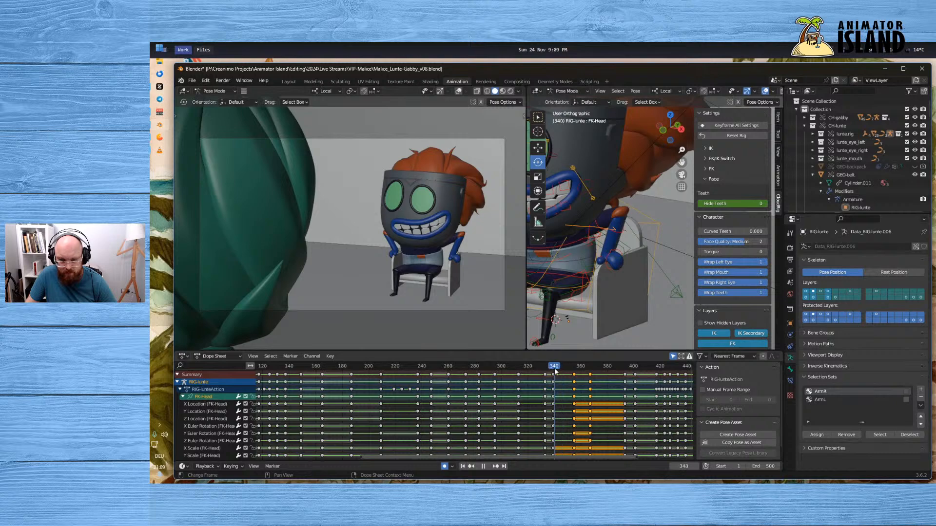
# Play back Lunte's head movement from frame 340 and return to frame 355
pyautogui.click(482, 466)
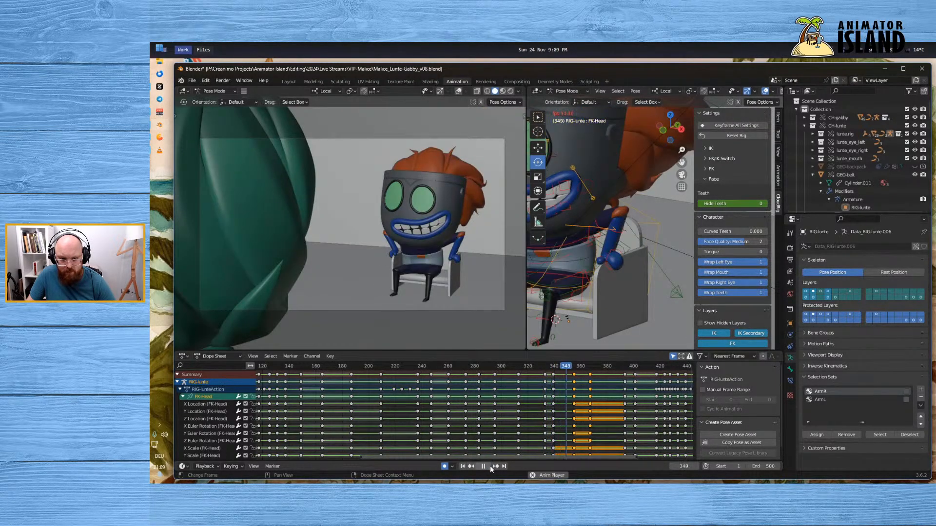
pyautogui.click(490, 465)
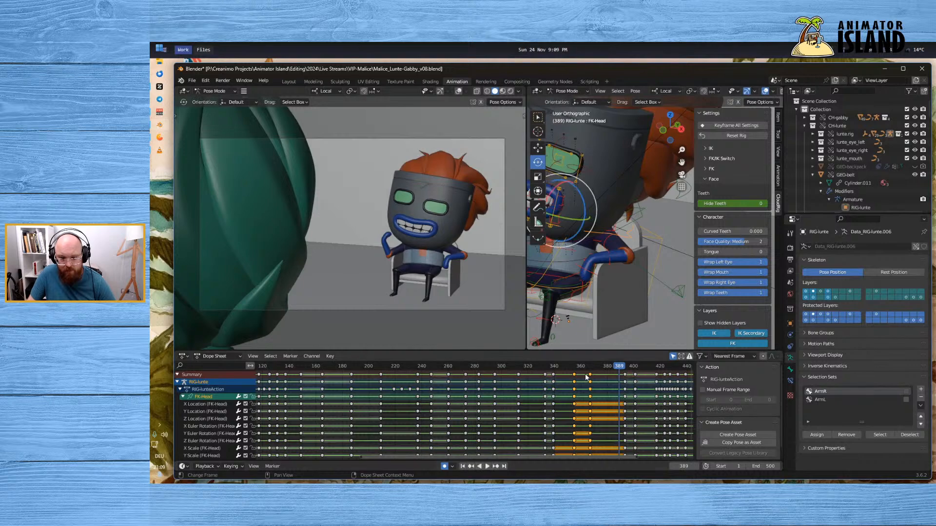
pyautogui.click(573, 370)
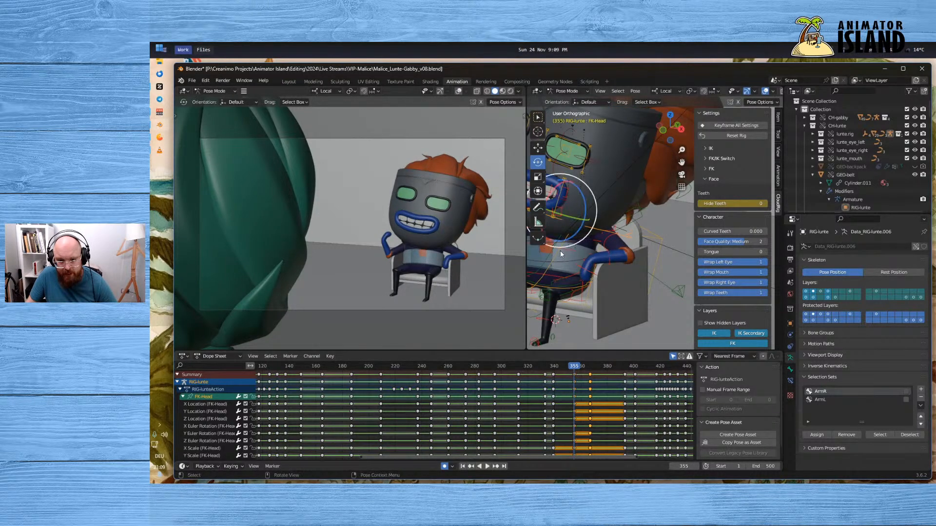
# At frame 355, select Lunte's FK-Forearm.R control and rotate the forearm outward, away from the body
pyautogui.moveTo(560, 250); pyautogui.dragTo(570, 302, button='middle')
pyautogui.click(584, 264)
pyautogui.click(581, 282)
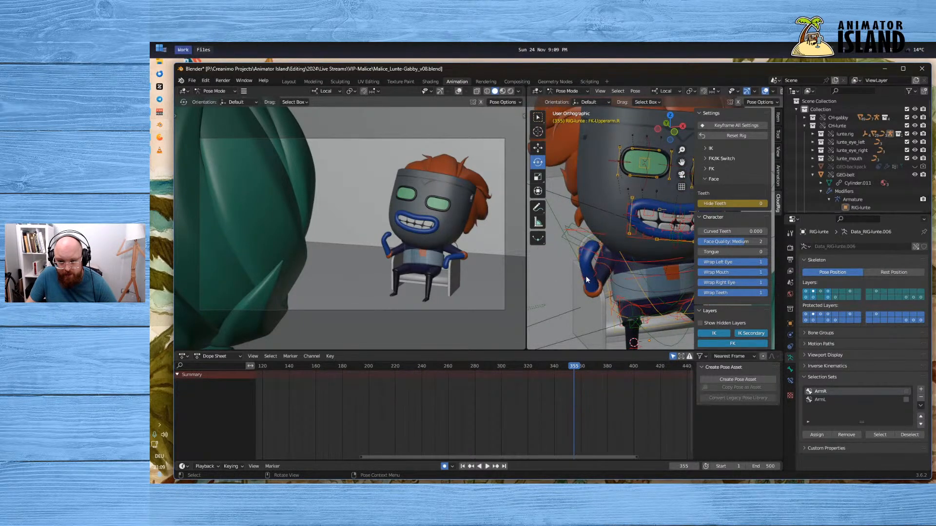
pyautogui.click(586, 279)
pyautogui.press('r')
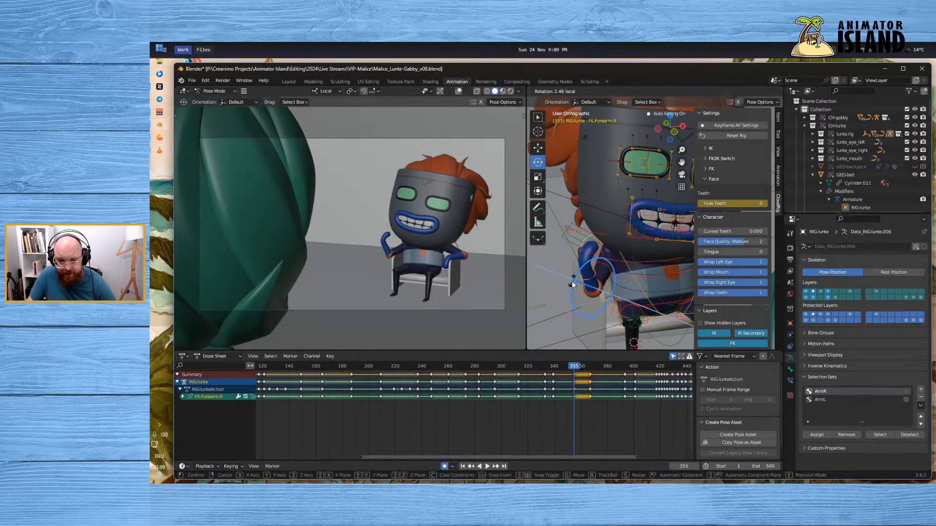
pyautogui.moveTo(566, 293); pyautogui.dragTo(568, 287)
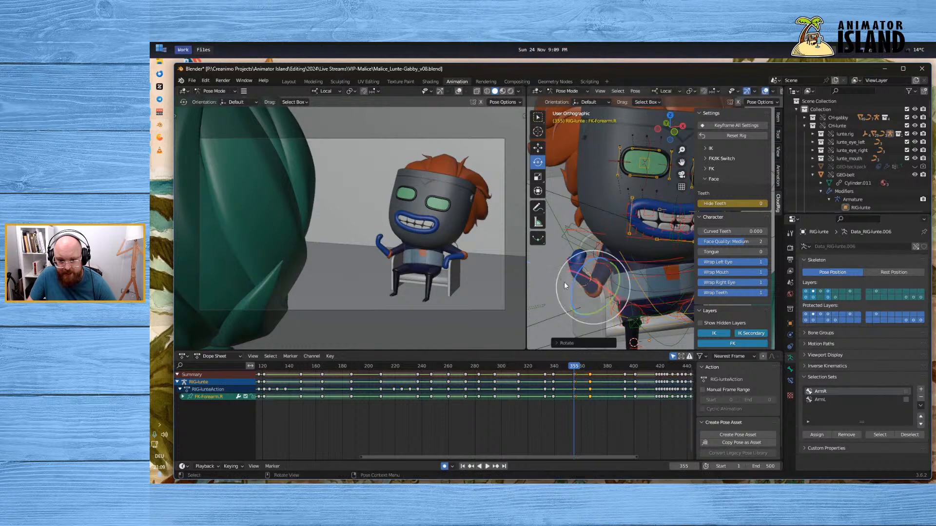
pyautogui.click(538, 266)
pyautogui.click(580, 262)
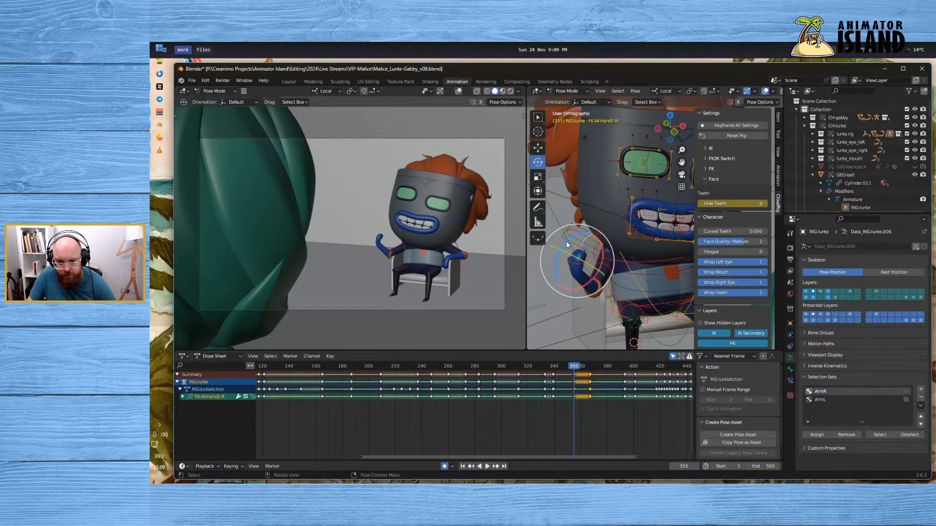
pyautogui.press('r')
pyautogui.click(549, 255)
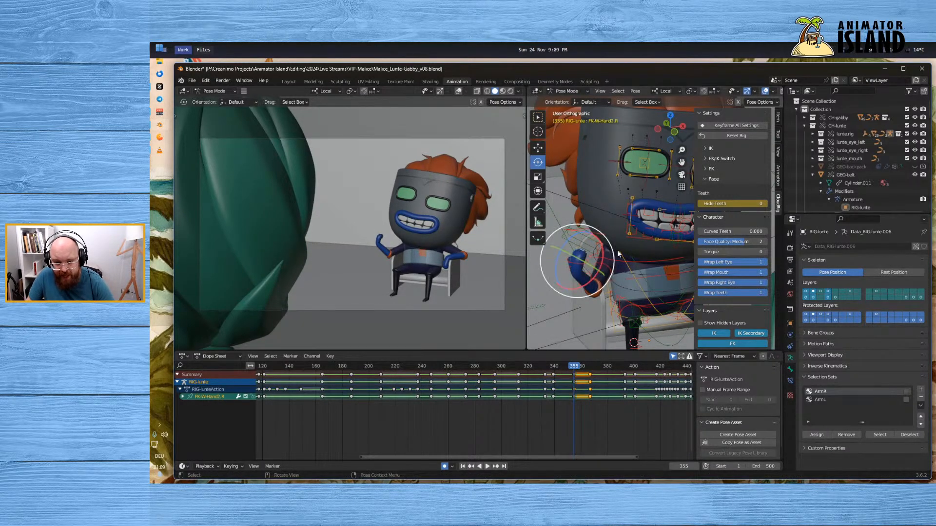
pyautogui.click(554, 268)
pyautogui.click(572, 268)
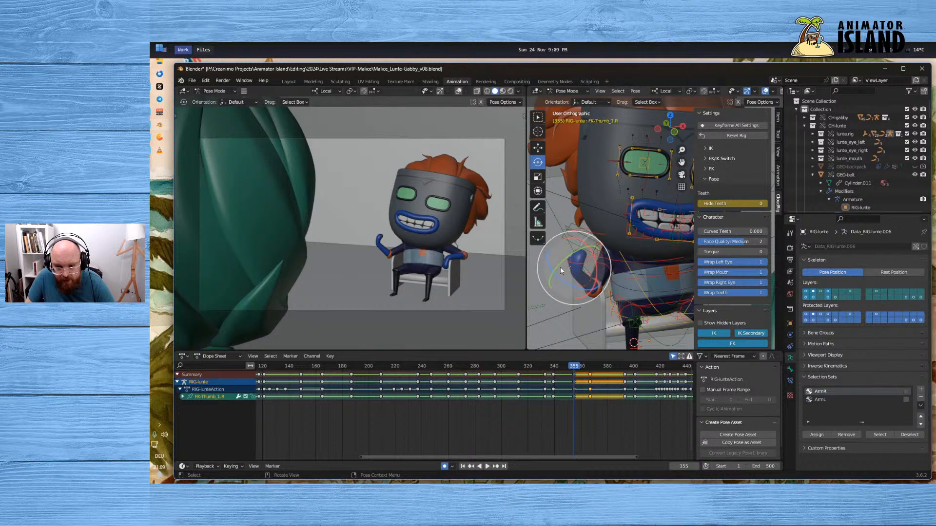
pyautogui.press('r')
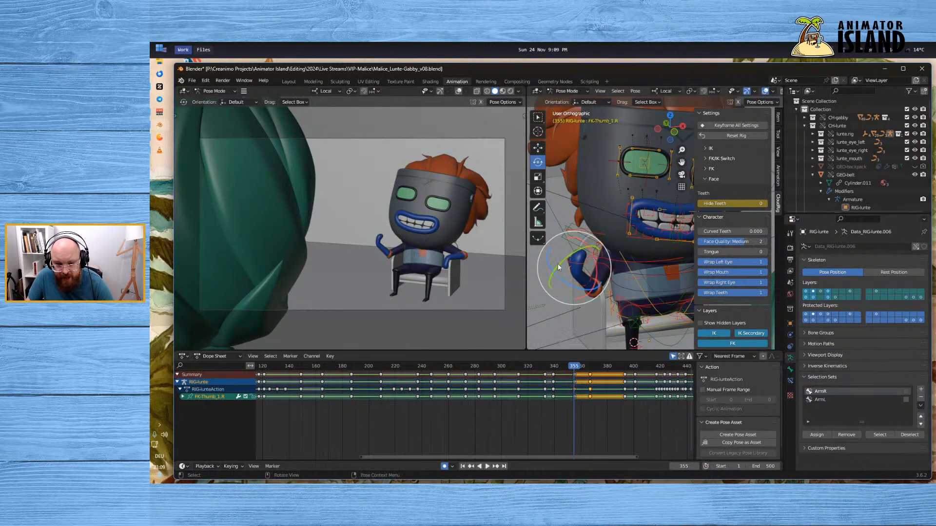
# Select Lunte's FK-W-Hand.R control at frame 355, bend the hand outward from the forearm and twist it
pyautogui.moveTo(561, 280); pyautogui.dragTo(596, 285, button='middle')
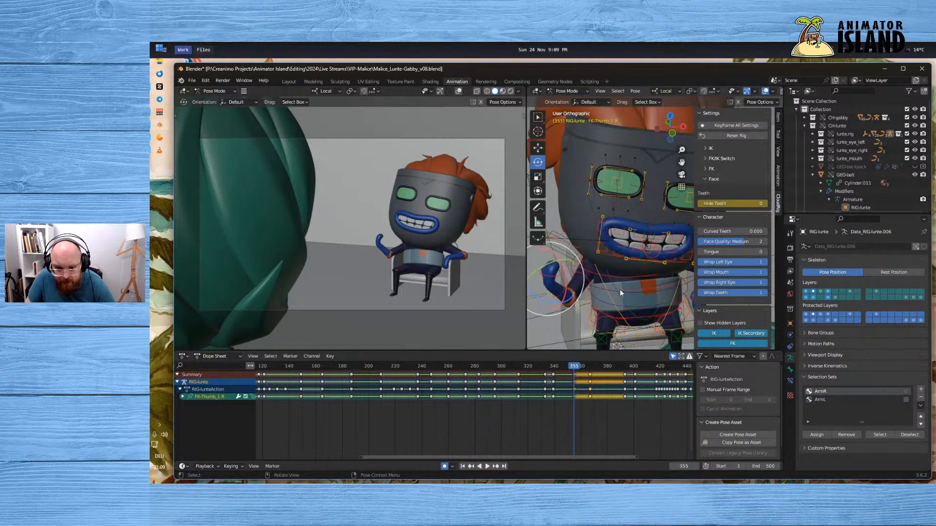
pyautogui.click(560, 279)
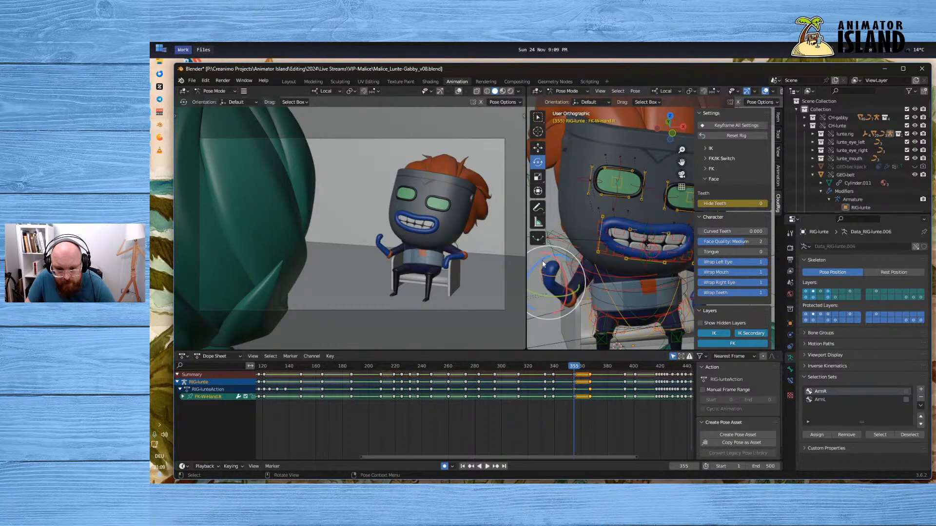
pyautogui.moveTo(540, 264); pyautogui.dragTo(778, 277)
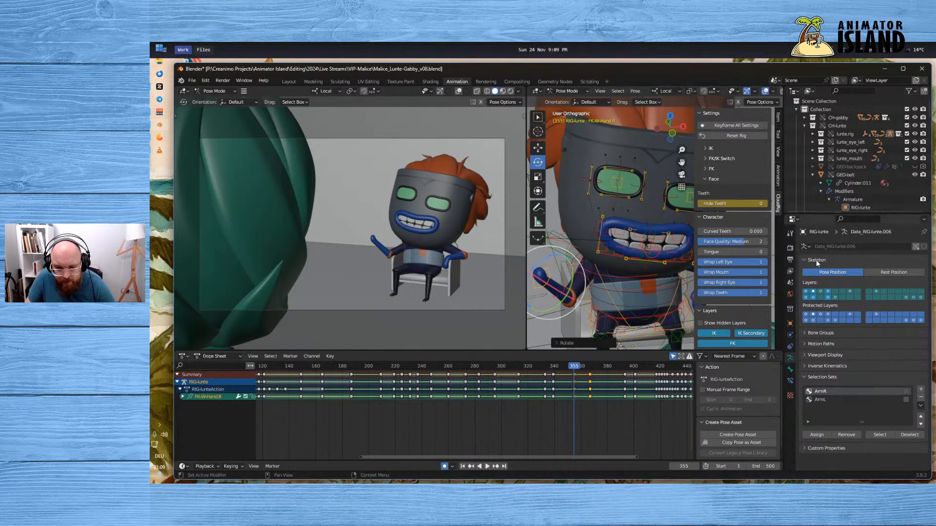
pyautogui.moveTo(572, 278); pyautogui.dragTo(558, 310)
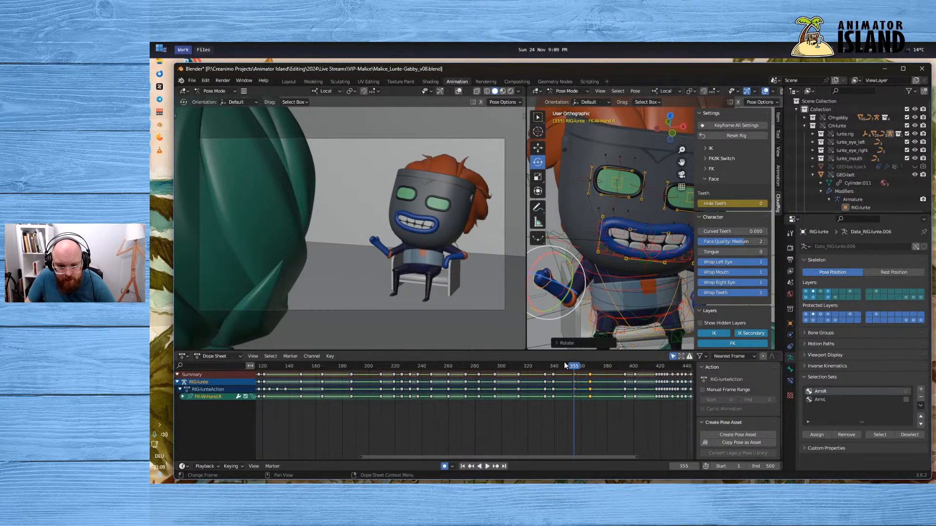
# Review the adjusted right-arm gesture from about frame 342
pyautogui.click(557, 367)
pyautogui.press('space')
pyautogui.moveTo(557, 366)
pyautogui.mouseDown()
pyautogui.moveTo(621, 356)
pyautogui.moveTo(557, 357)
pyautogui.mouseUp()
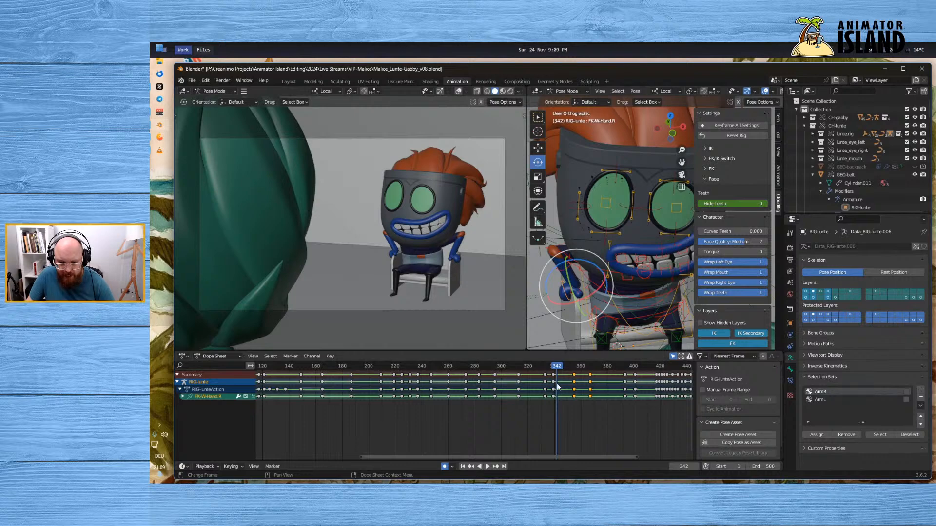
# Rotate the right upper arm upward in the pose at frame 355 and check it against the preceding pose
pyautogui.click(547, 366)
pyautogui.click(487, 466)
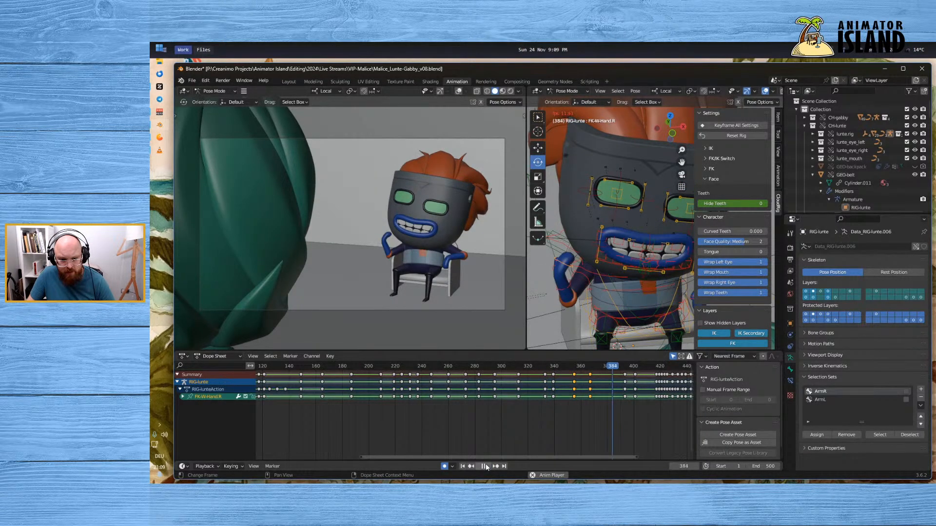
pyautogui.click(573, 367)
pyautogui.moveTo(573, 368); pyautogui.dragTo(575, 368)
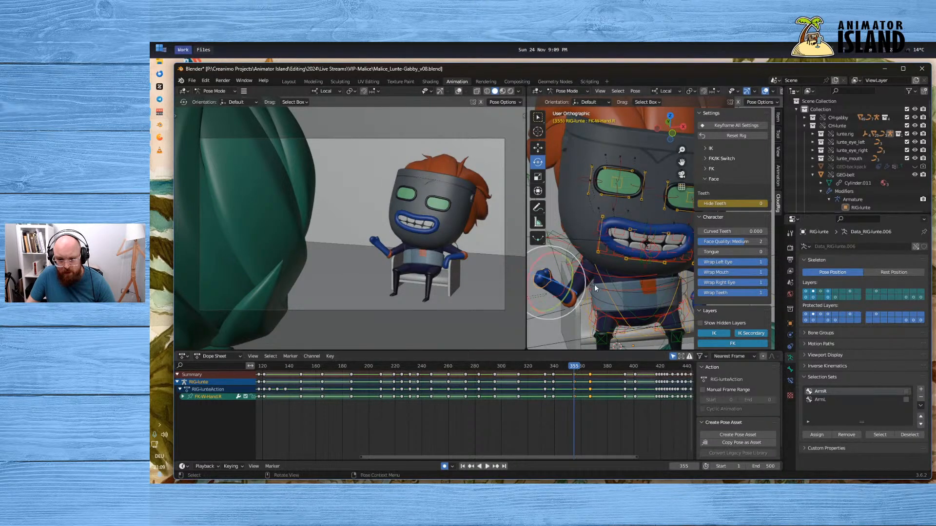
pyautogui.press('space')
pyautogui.click(578, 250)
pyautogui.moveTo(566, 250); pyautogui.dragTo(578, 227)
pyautogui.click(555, 367)
pyautogui.press('space')
pyautogui.moveTo(556, 368); pyautogui.dragTo(577, 364)
pyautogui.press('Escape')
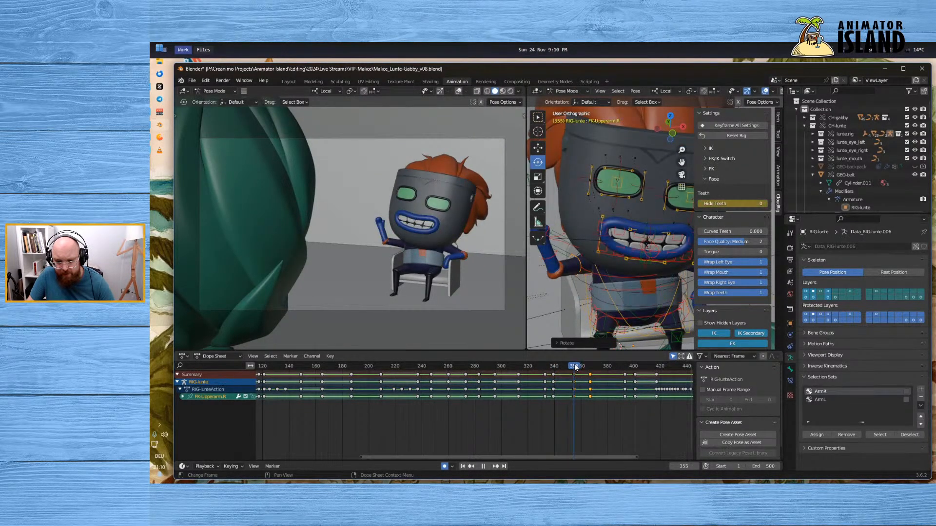
# Lower the right upper arm and forearm in the pose at frame 355
pyautogui.moveTo(571, 247); pyautogui.dragTo(560, 309)
pyautogui.click(546, 265)
pyautogui.press('space')
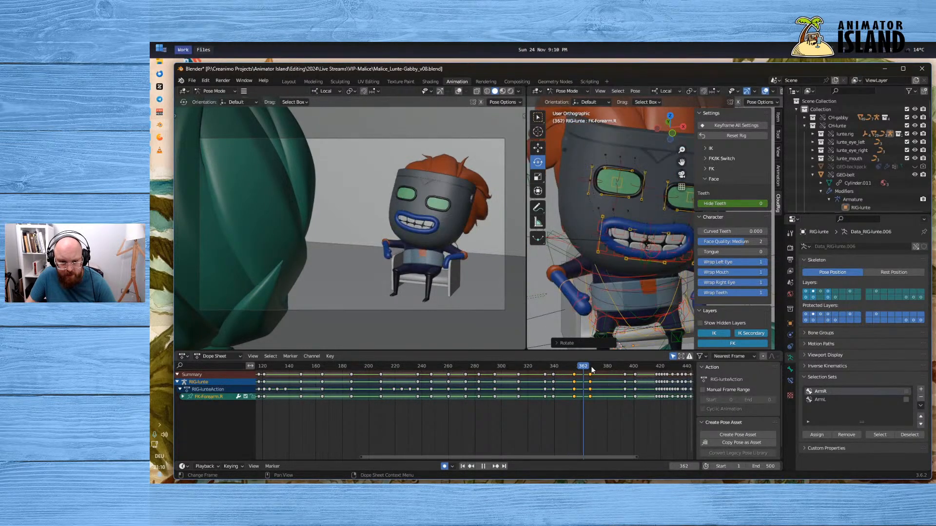
pyautogui.press('Escape')
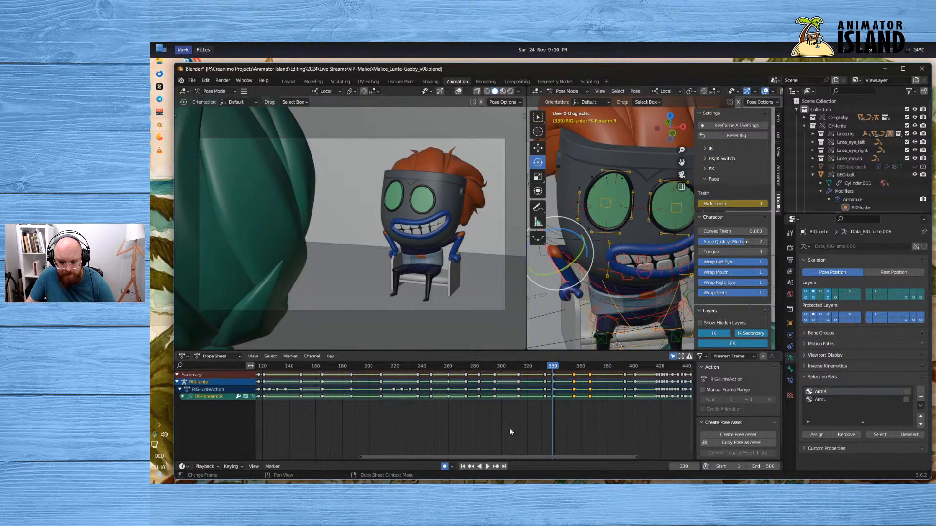
# Play the section from around frame 334 repeatedly and examine the right arm's pose change and timing
pyautogui.click(487, 466)
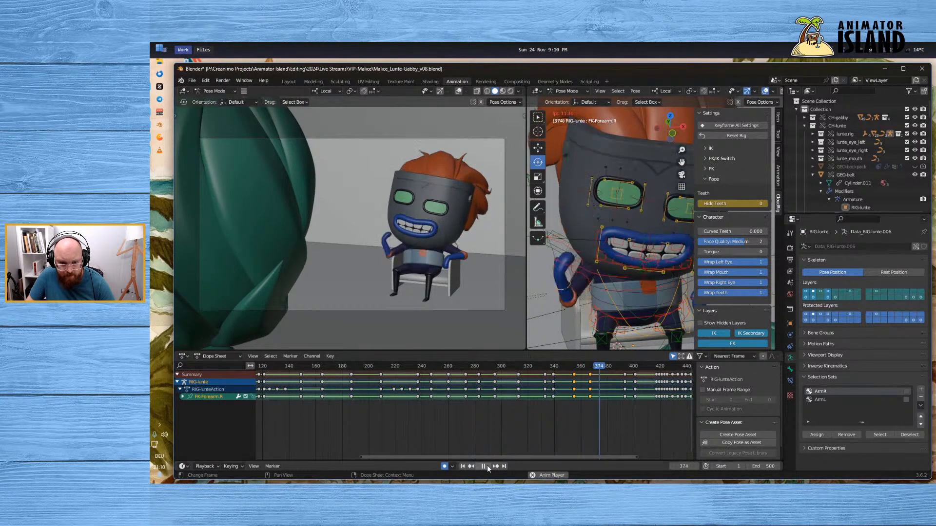
pyautogui.click(486, 466)
pyautogui.click(546, 367)
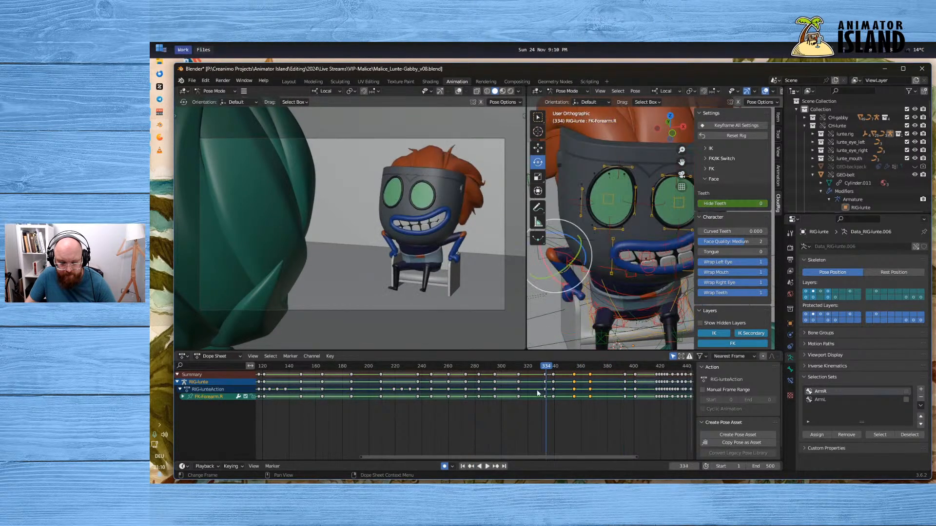
pyautogui.click(487, 467)
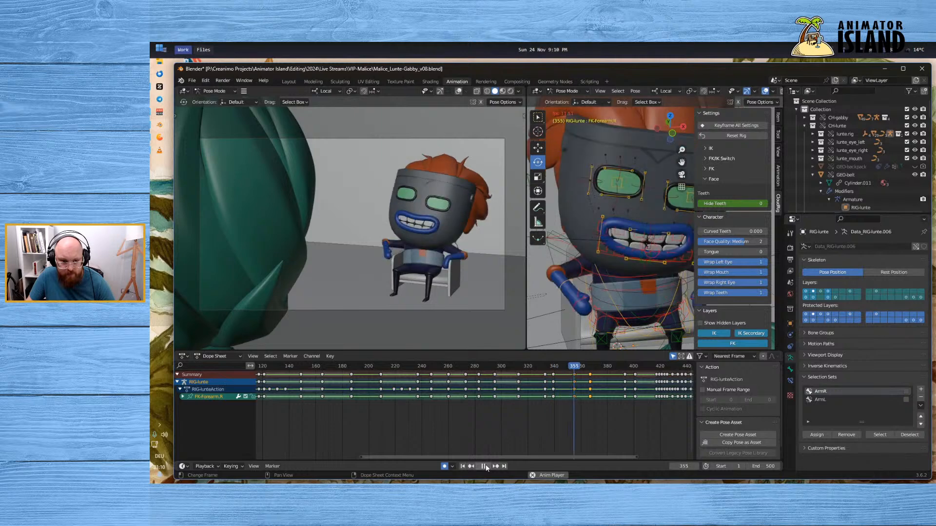
pyautogui.click(486, 467)
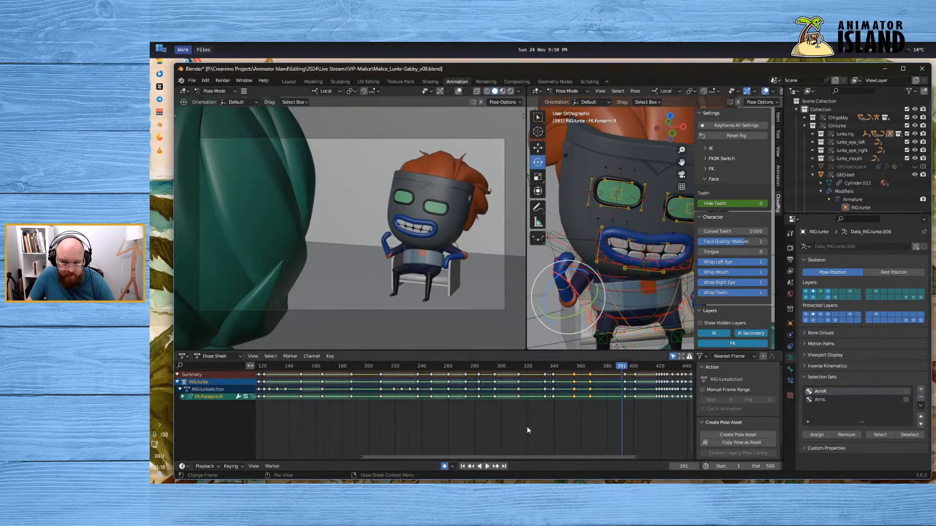
pyautogui.click(570, 367)
pyautogui.press('space')
pyautogui.press('Escape')
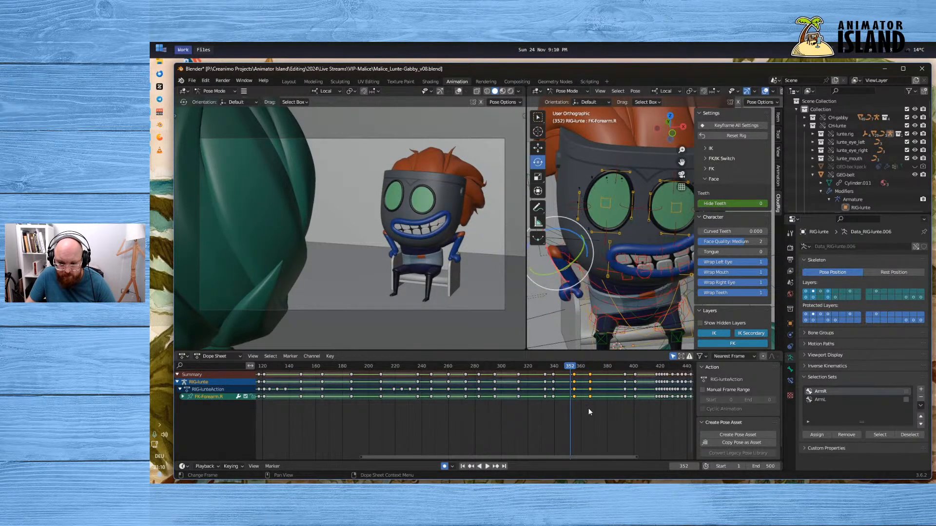
# Show all animated channels in the dope sheet and move the pose keyframes at frame 355 to 351 and the following column to 361
pyautogui.click(589, 412)
pyautogui.moveTo(574, 367); pyautogui.dragTo(568, 368)
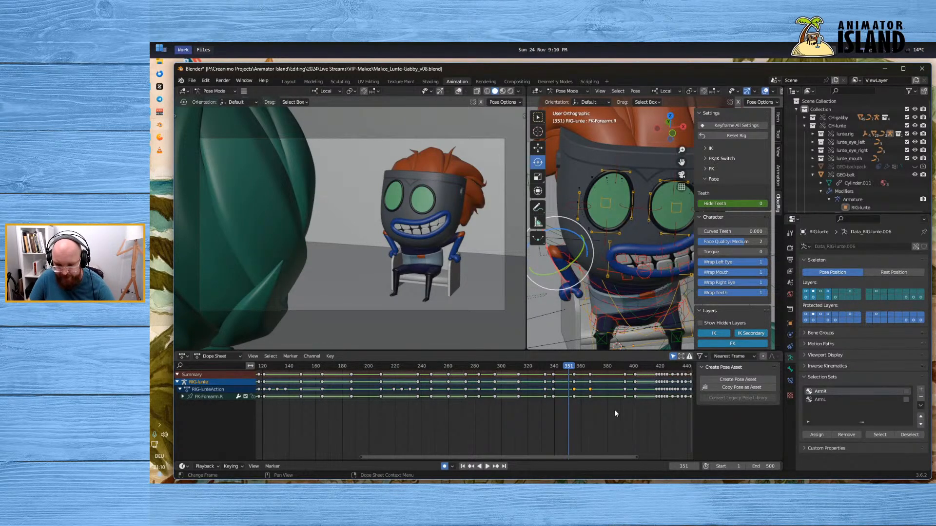
pyautogui.click(672, 356)
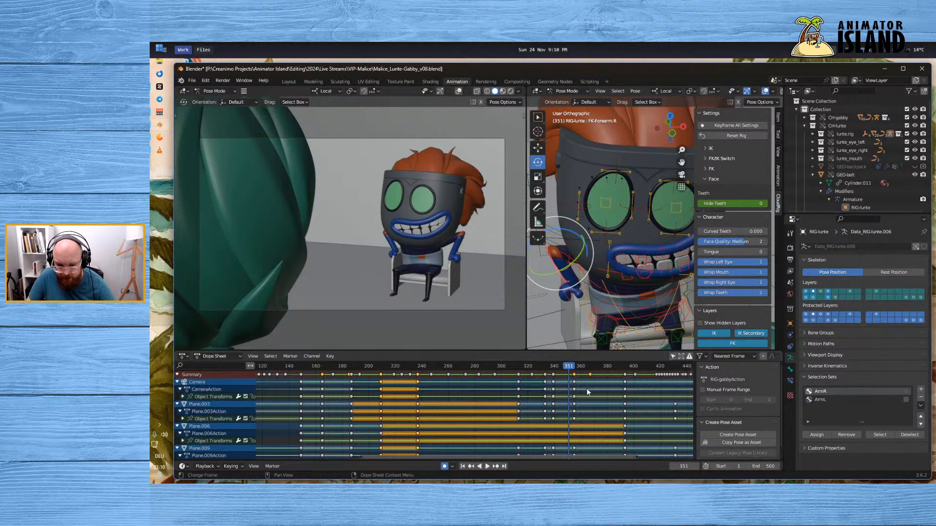
pyautogui.click(579, 377)
pyautogui.moveTo(574, 376); pyautogui.dragTo(546, 371)
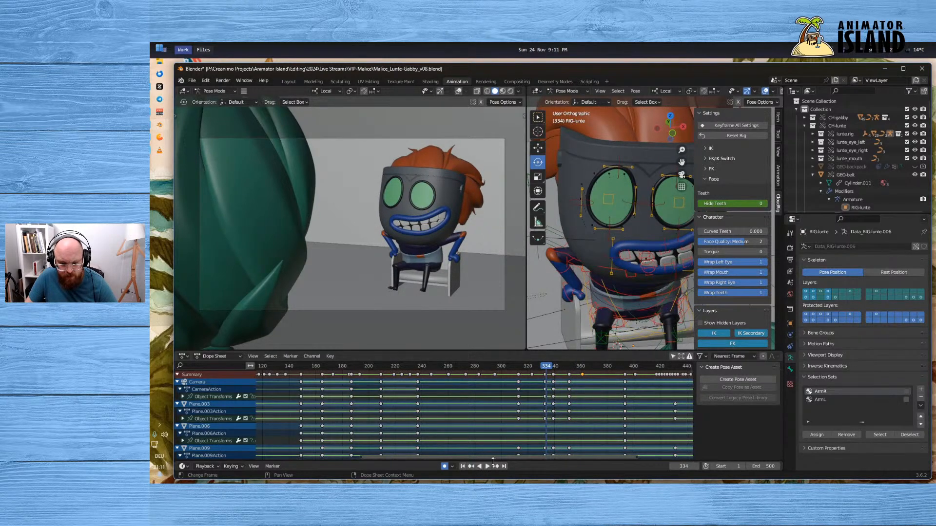
# Play and scrub the retimed section from around frame 334 to examine the pose timing
pyautogui.click(489, 467)
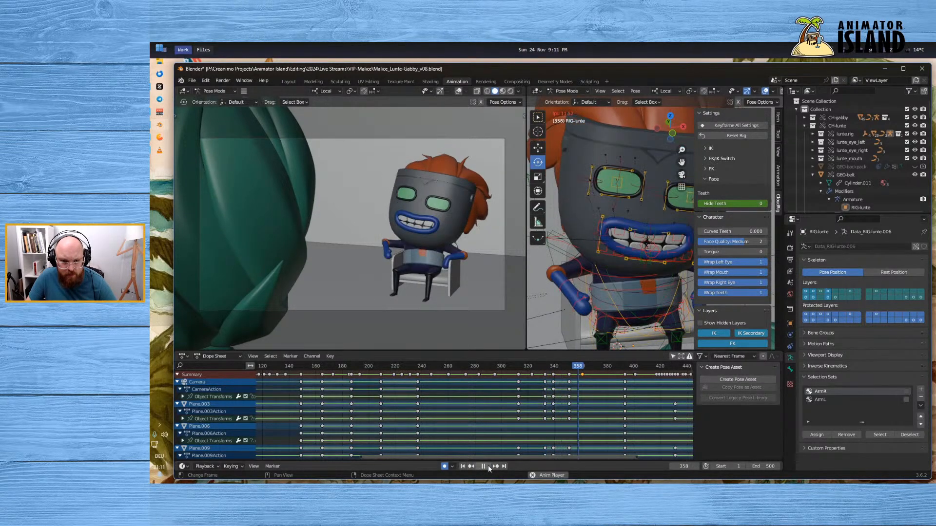
pyautogui.click(487, 465)
pyautogui.click(548, 370)
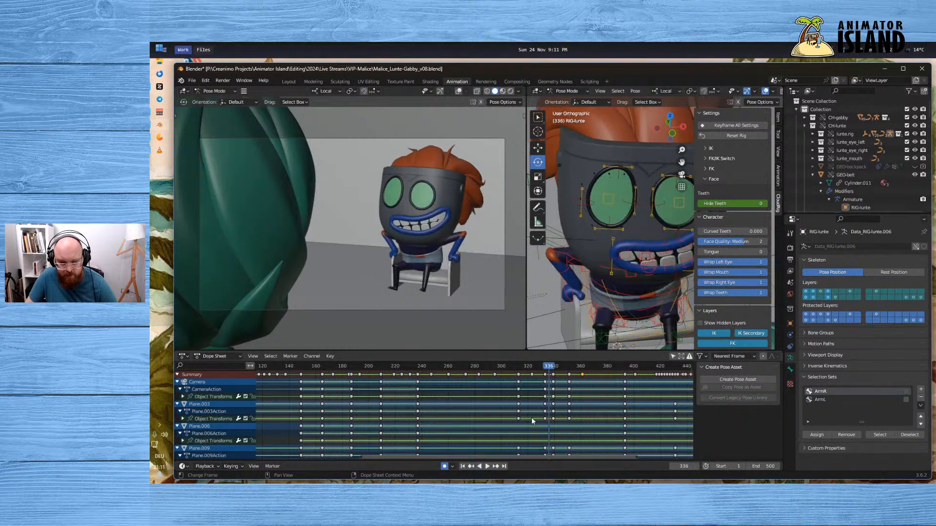
pyautogui.click(486, 466)
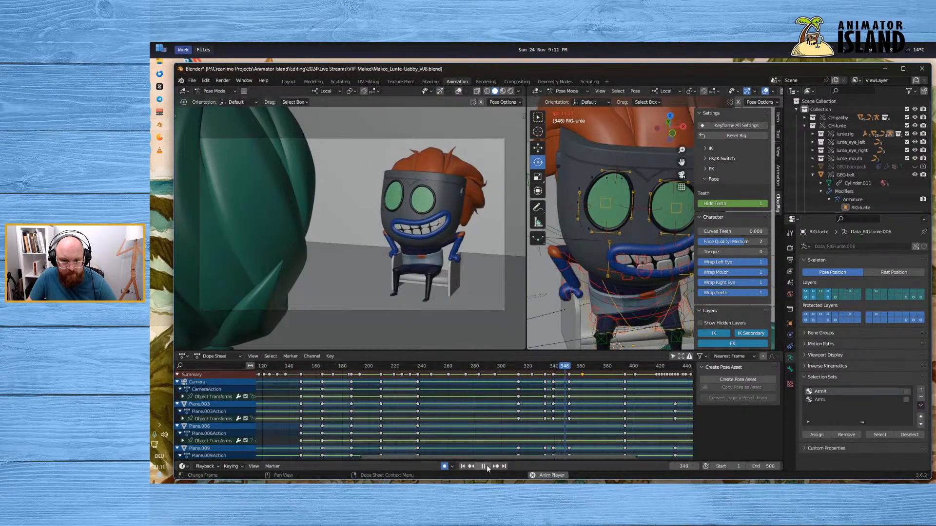
pyautogui.click(484, 466)
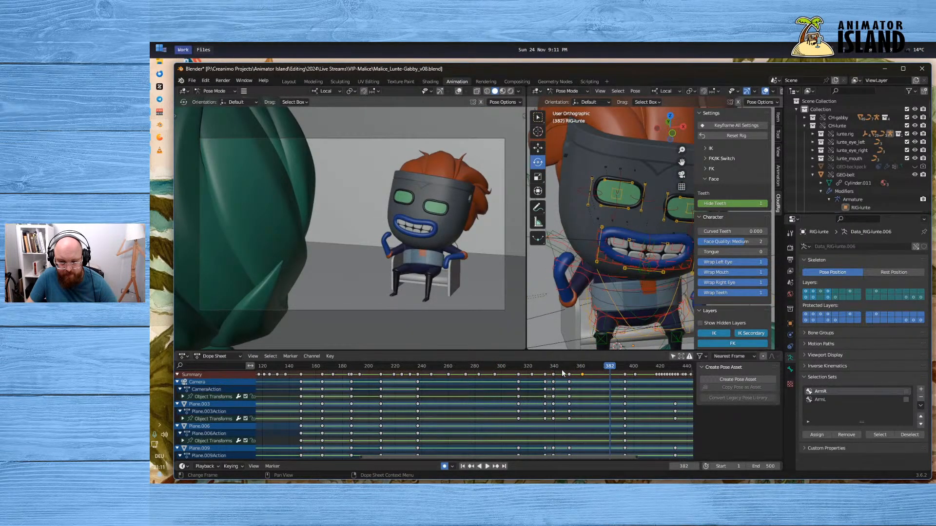
pyautogui.moveTo(561, 369); pyautogui.dragTo(569, 371)
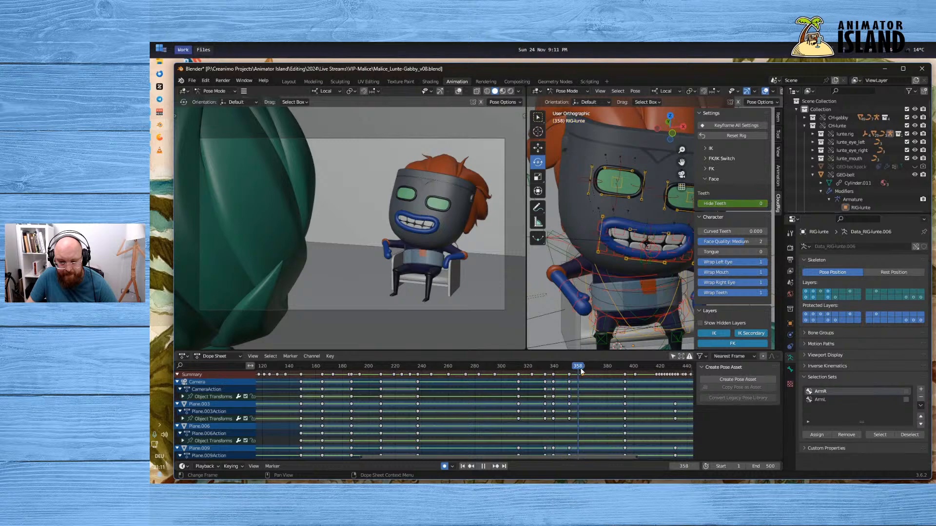
pyautogui.press('Up')
pyautogui.press('Down')
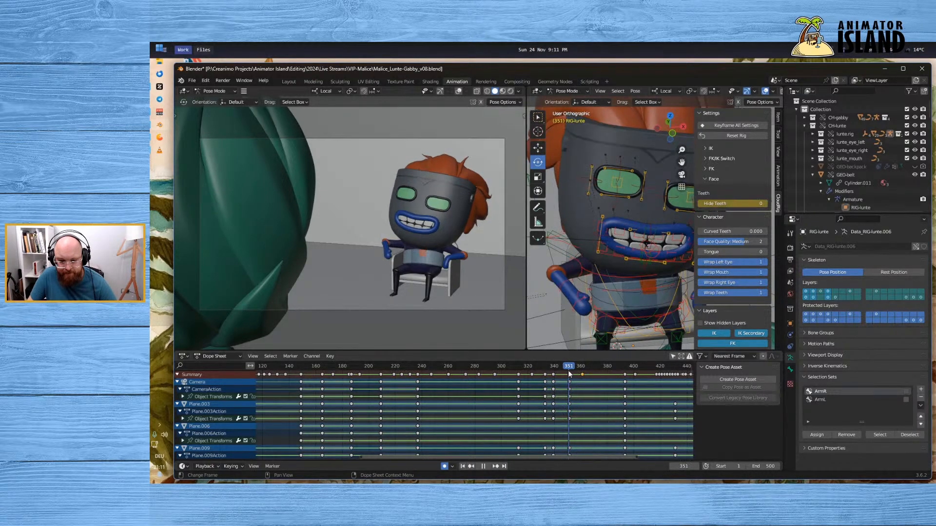
# Try to copy the whole keyframe column at frame 361 to frame 351 with all channels shown
pyautogui.click(582, 370)
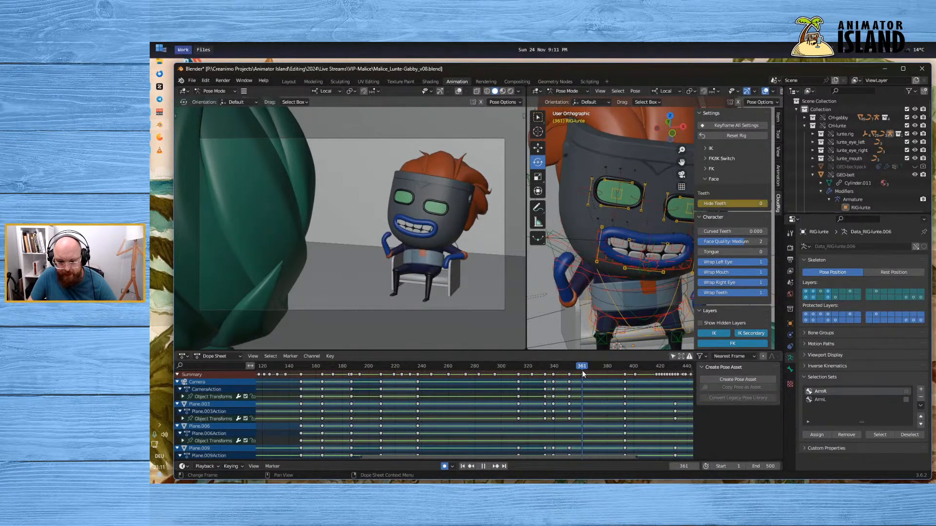
pyautogui.click(582, 375)
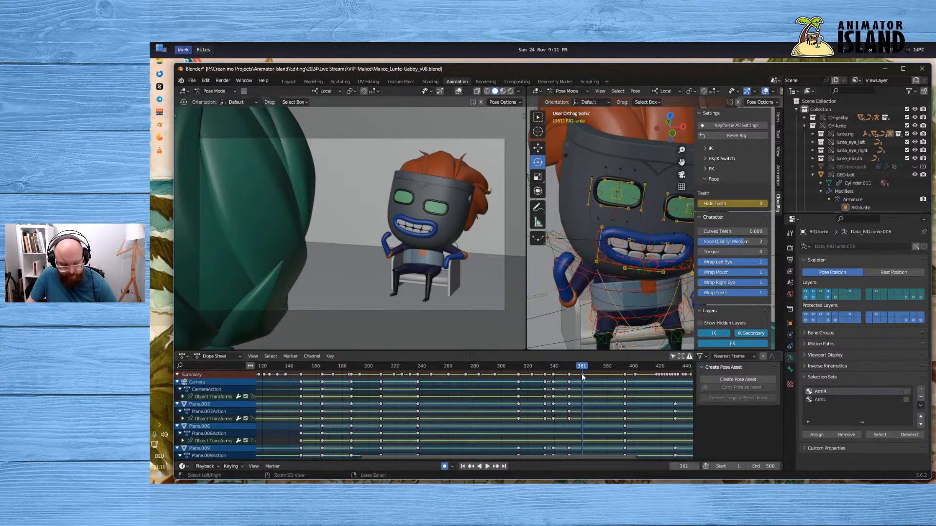
pyautogui.click(571, 368)
pyautogui.press('Escape')
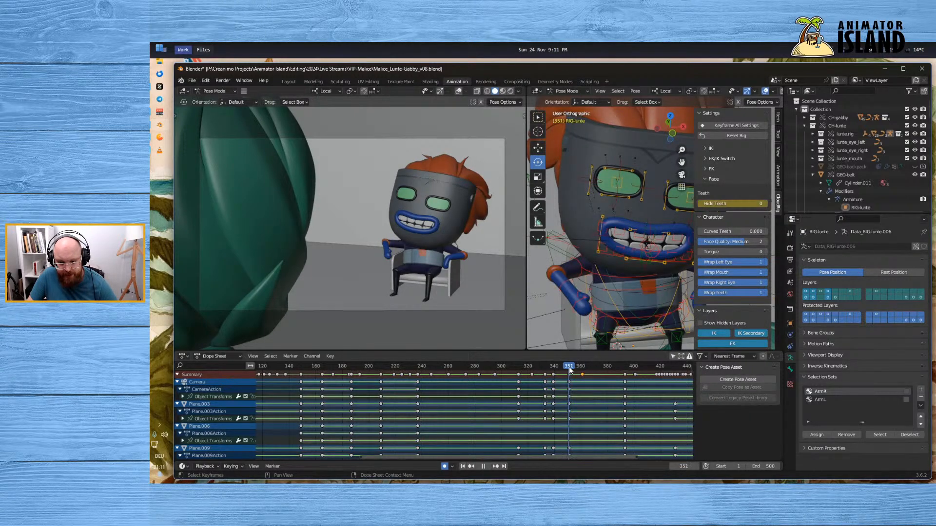
pyautogui.hotkey('ctrl', 'v')
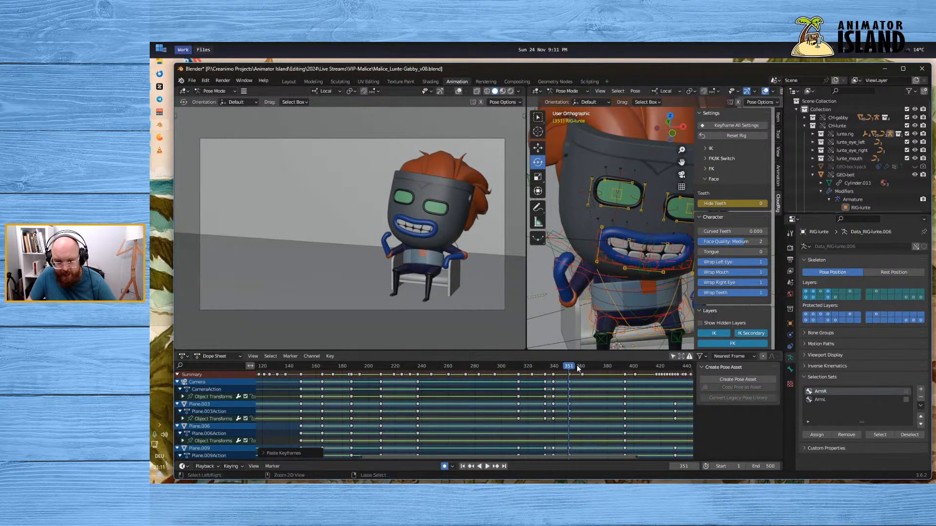
pyautogui.press('space')
pyautogui.moveTo(581, 368); pyautogui.dragTo(583, 368)
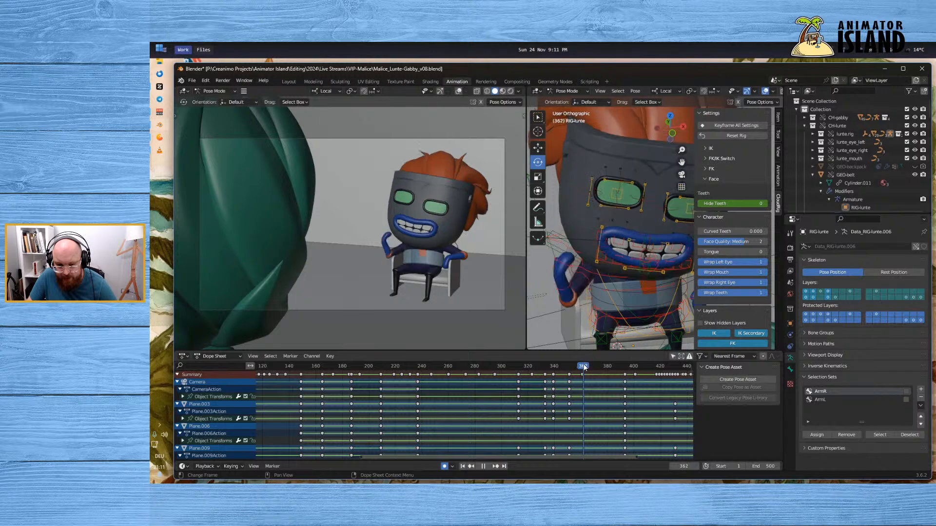
# Copy all of the character rig's keyframes at frame 361 to frame 351, limited to selected channels, and play back the result
pyautogui.press('a')
pyautogui.click(673, 356)
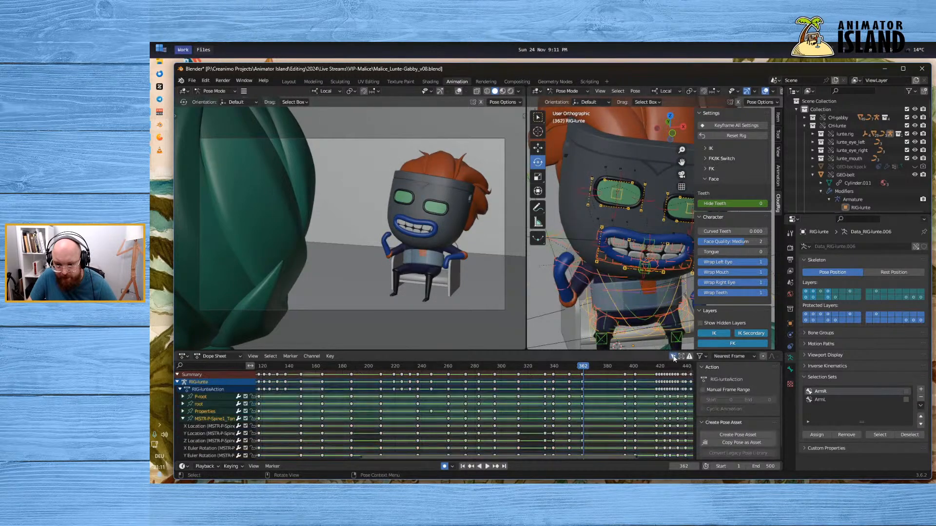
pyautogui.click(583, 376)
pyautogui.moveTo(573, 363); pyautogui.dragTo(569, 368)
pyautogui.hotkey('ctrl', 'v')
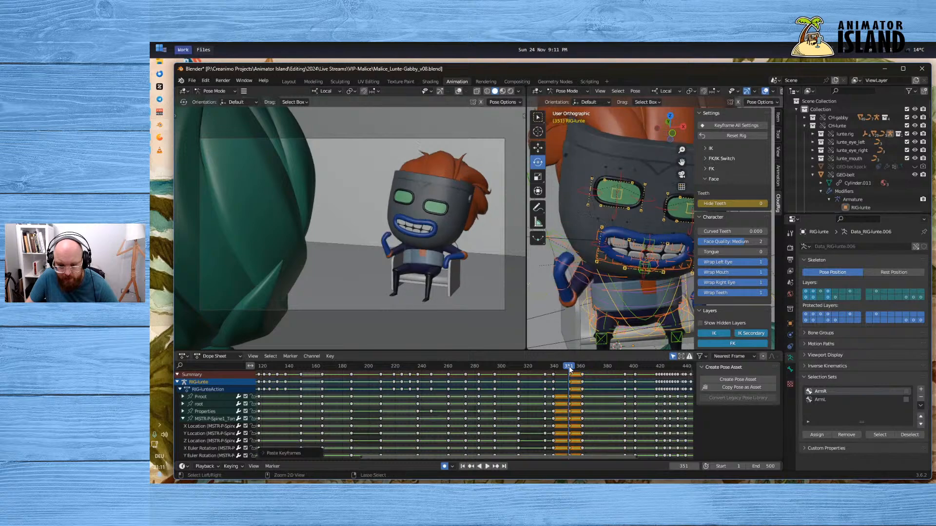
pyautogui.click(486, 466)
pyautogui.click(486, 466)
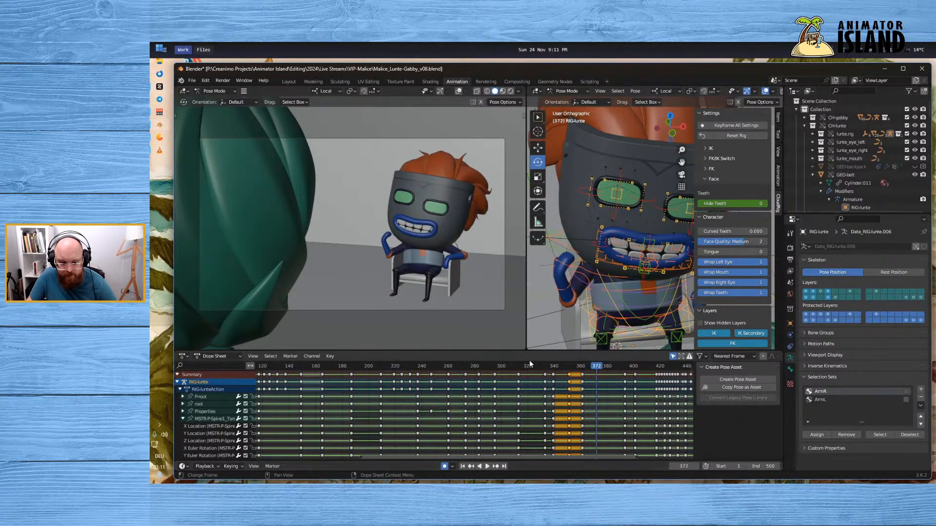
pyautogui.click(536, 366)
pyautogui.click(487, 465)
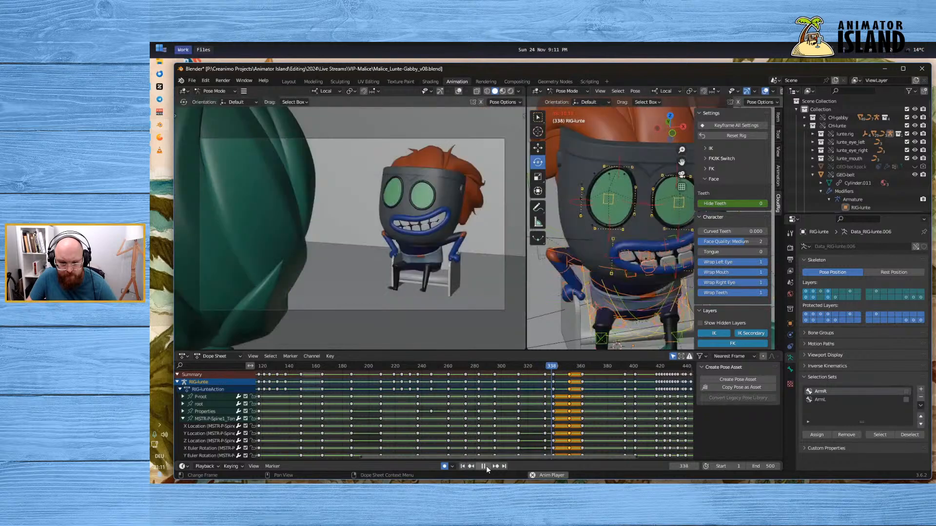
pyautogui.click(486, 466)
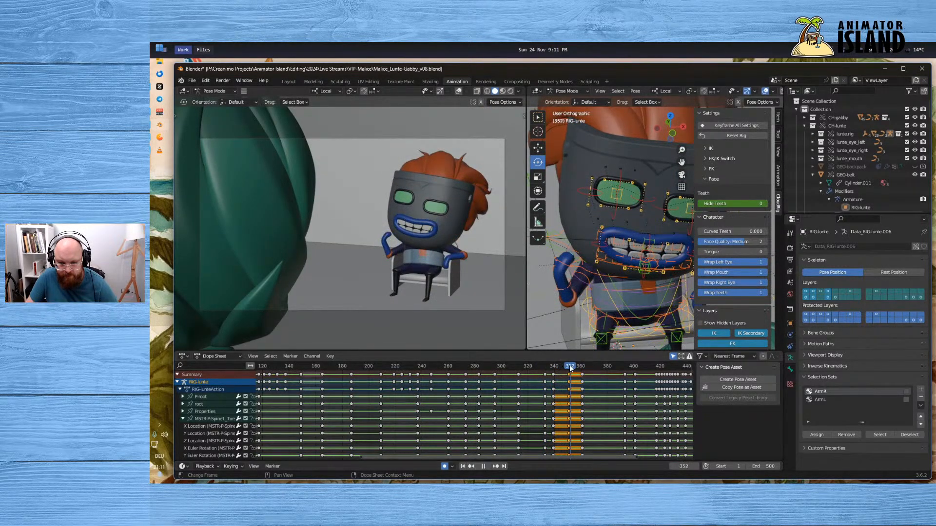
# At frame 351, rotate the right forearm outward and tilt the right hand away from the body
pyautogui.click(569, 365)
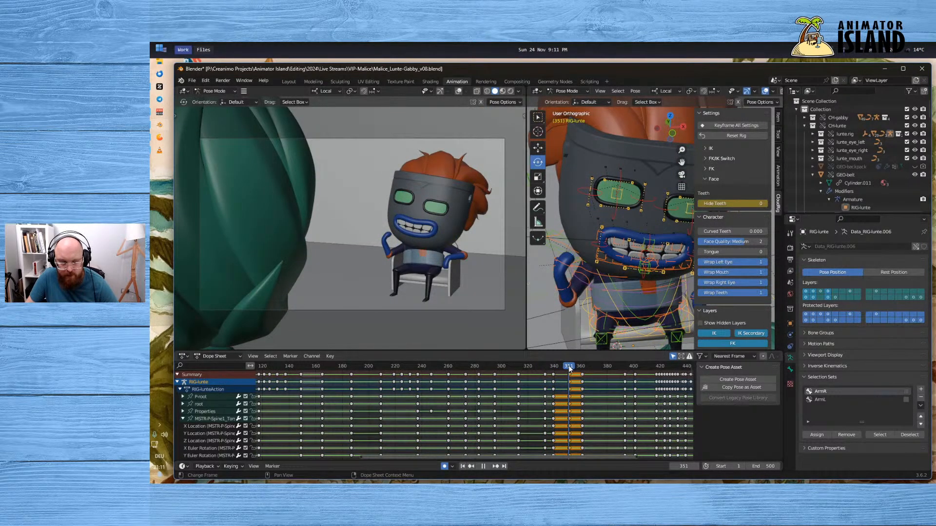
pyautogui.click(577, 282)
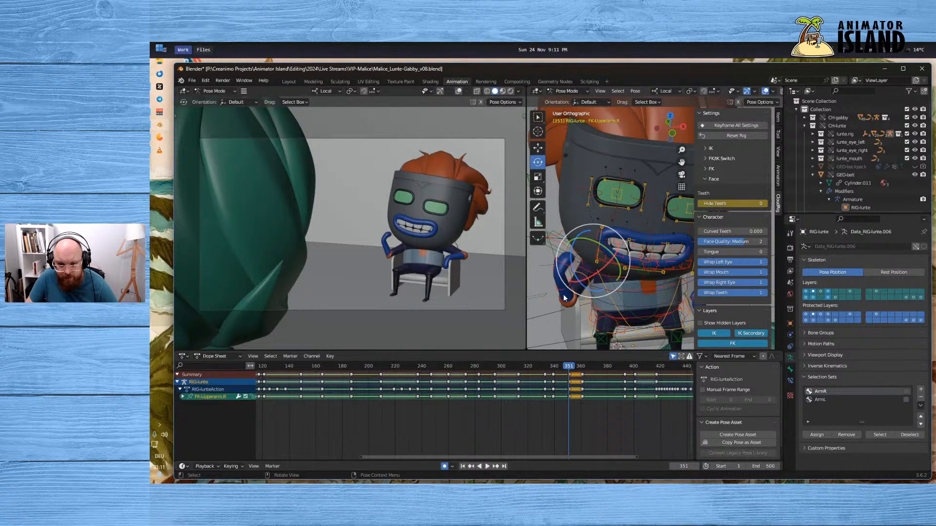
pyautogui.click(564, 298)
pyautogui.click(563, 292)
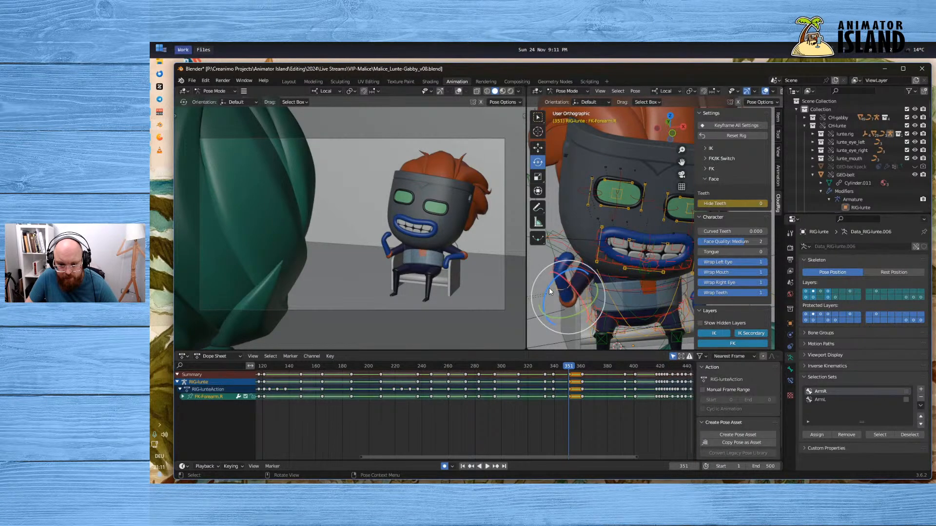
pyautogui.moveTo(548, 286); pyautogui.dragTo(545, 295)
pyautogui.click(558, 269)
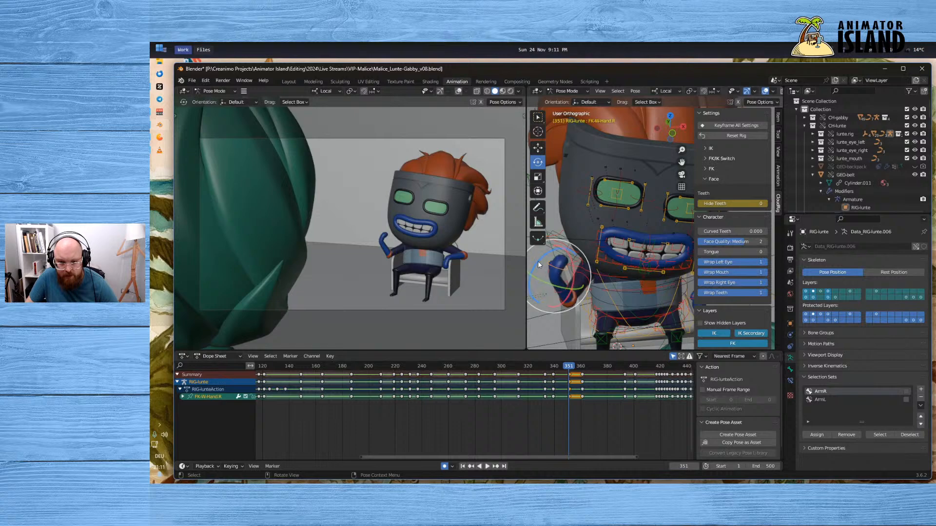
pyautogui.moveTo(537, 261); pyautogui.dragTo(765, 323)
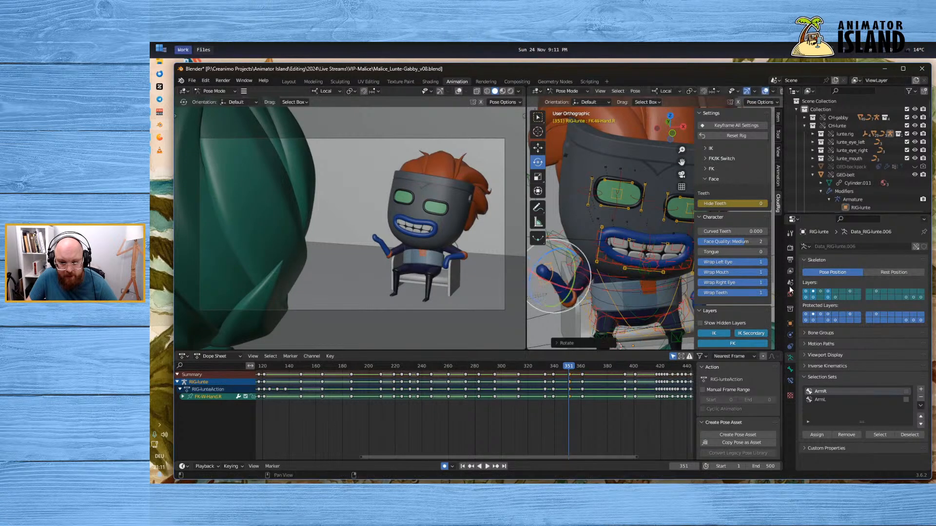
pyautogui.moveTo(575, 274); pyautogui.dragTo(572, 296)
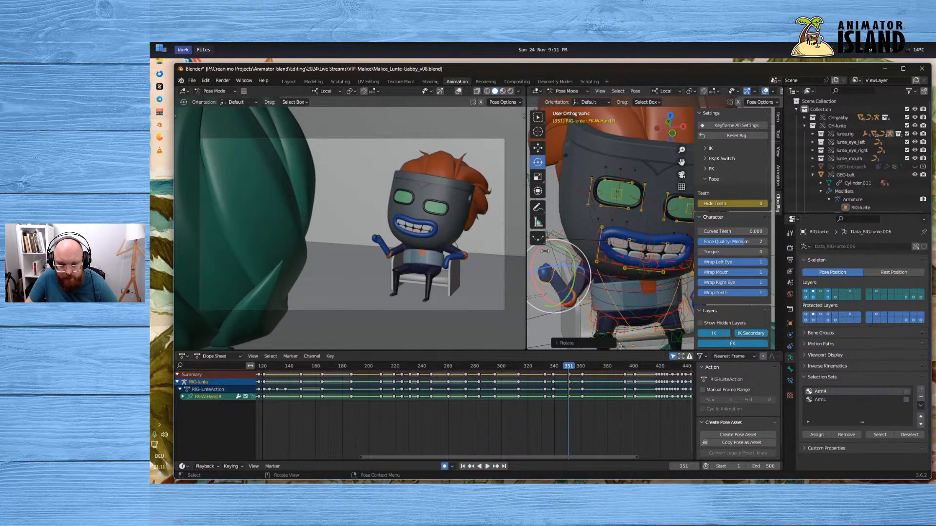
# At frame 351, rotate the second right-hand control, FK-W-Hand2.R, so the hand bends further outward from the body
pyautogui.click(575, 193)
pyautogui.click(543, 276)
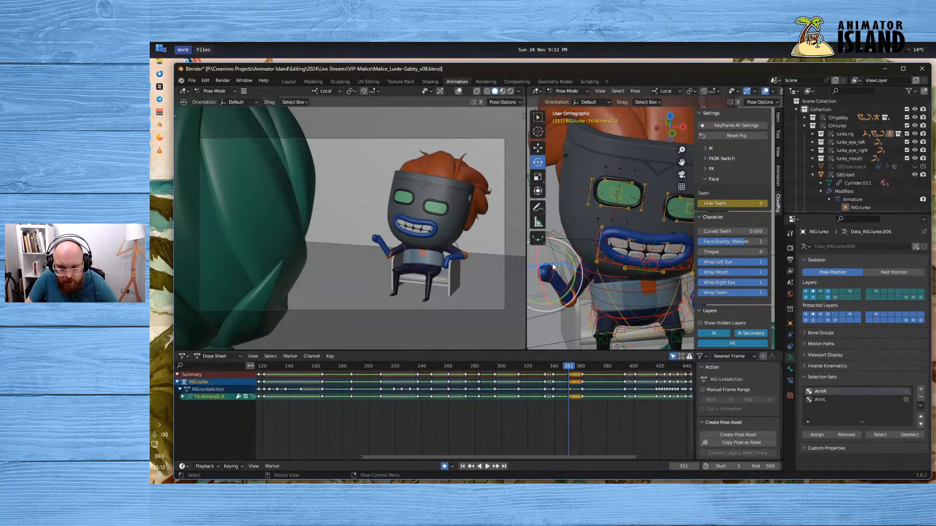
pyautogui.moveTo(553, 266); pyautogui.dragTo(540, 266)
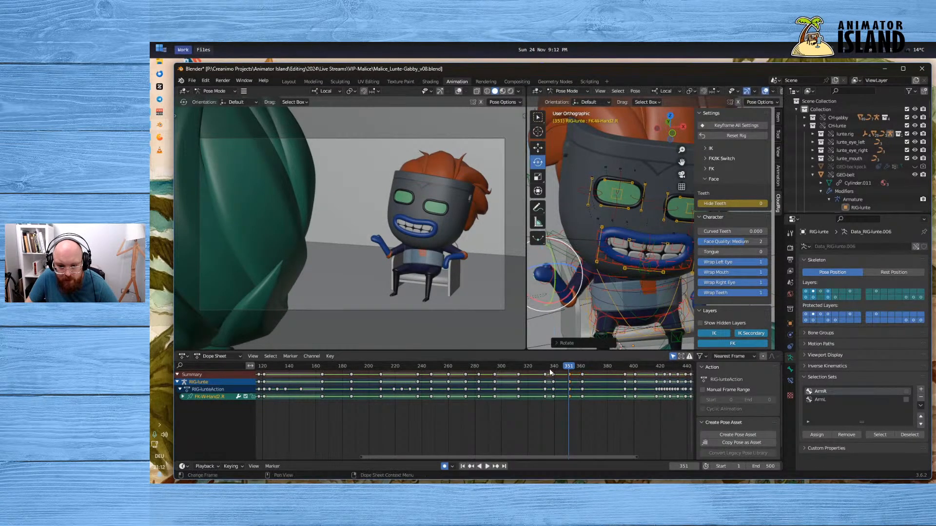
# Play the section from around frame 331 repeatedly to examine the timing of the right-hand gesture
pyautogui.click(548, 366)
pyautogui.click(487, 466)
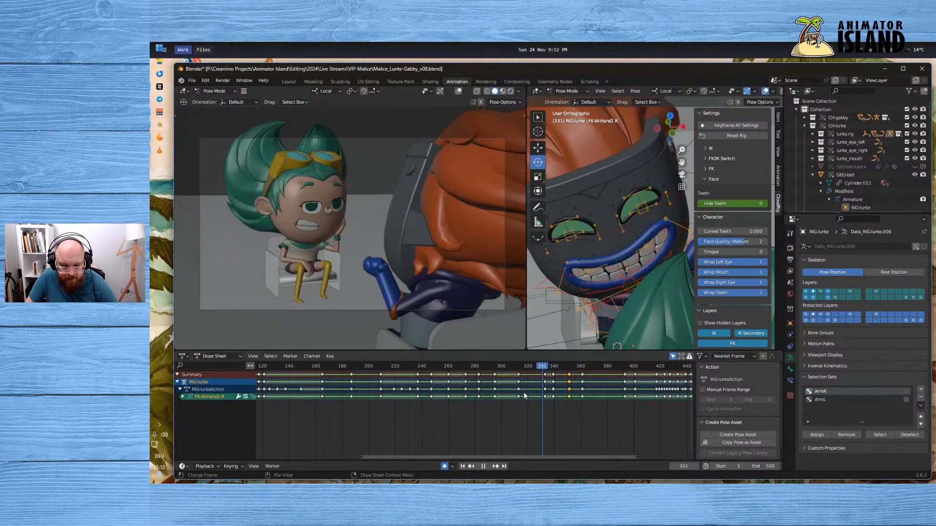
pyautogui.click(484, 467)
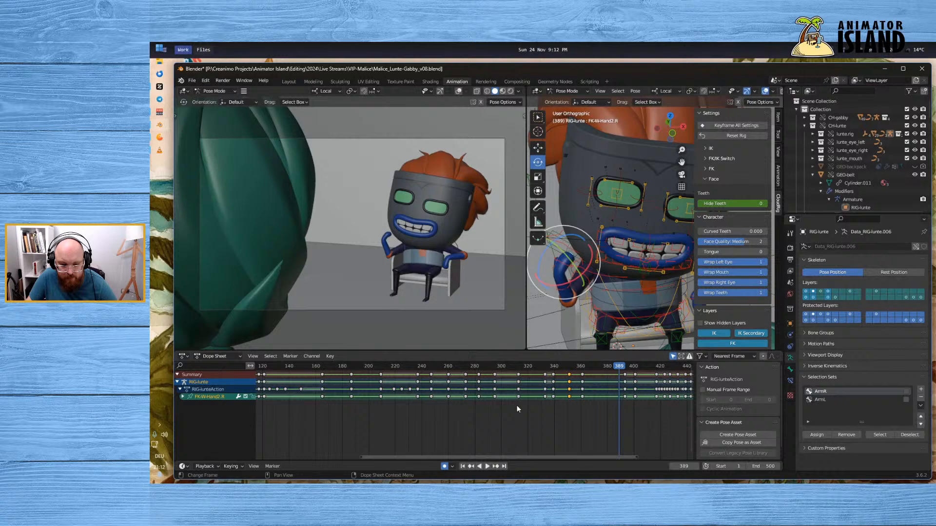
pyautogui.click(542, 366)
pyautogui.click(486, 467)
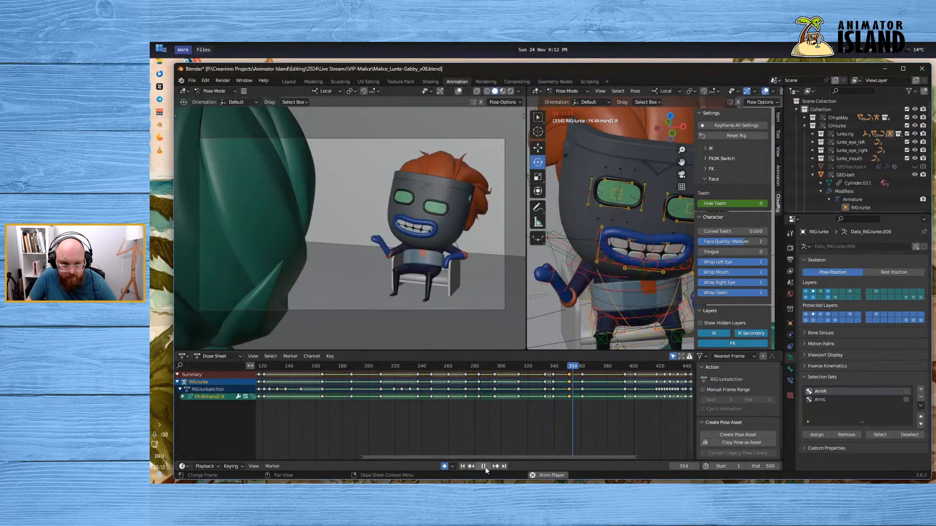
# At frame 351, rotate the right forearm downward and outward to open up the arm gesture
pyautogui.moveTo(574, 367); pyautogui.dragTo(569, 367)
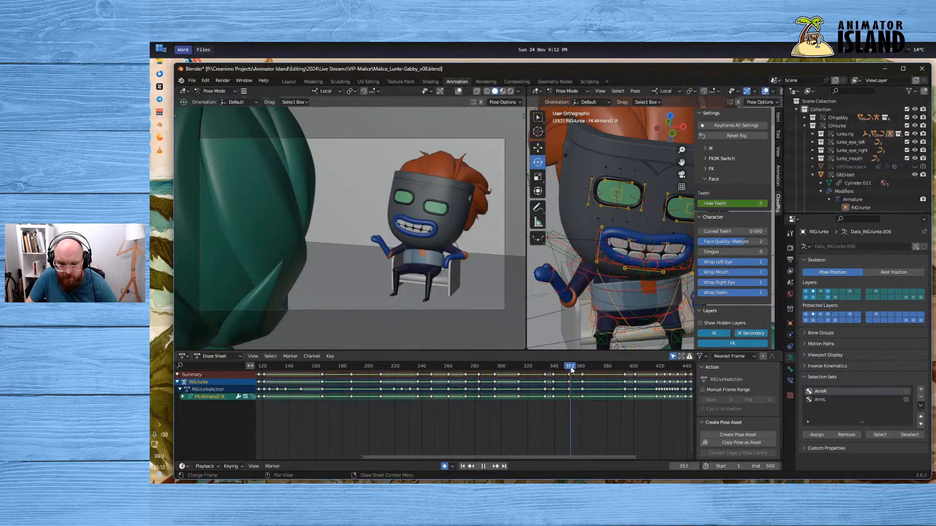
pyautogui.scroll(4, 574, 393)
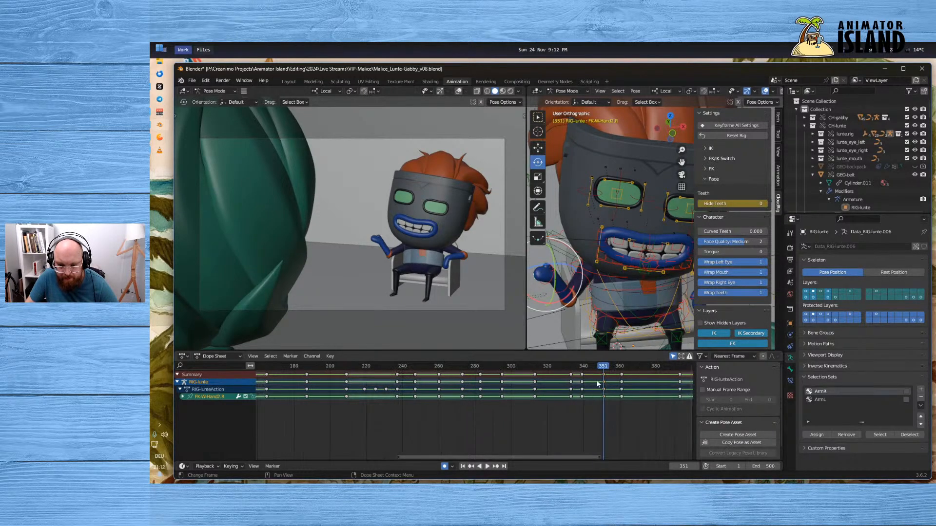
pyautogui.click(566, 291)
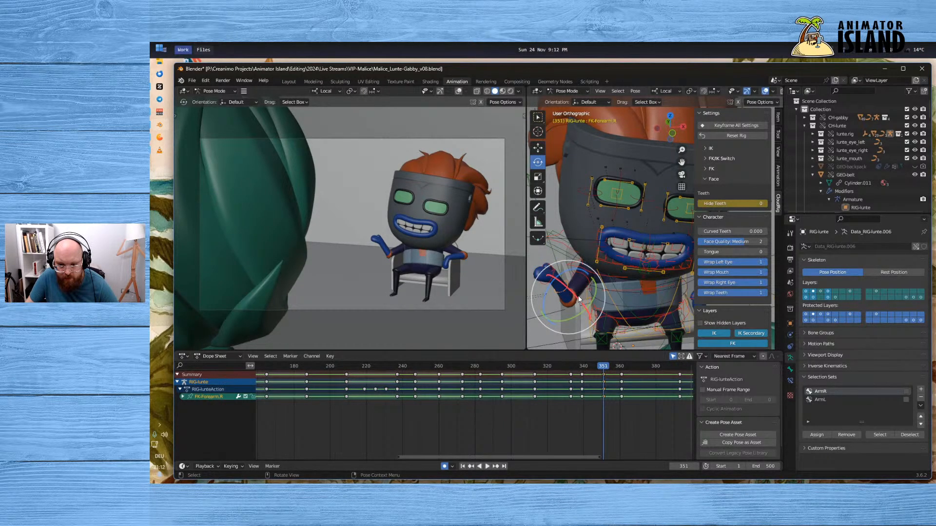
pyautogui.moveTo(578, 299); pyautogui.dragTo(530, 344)
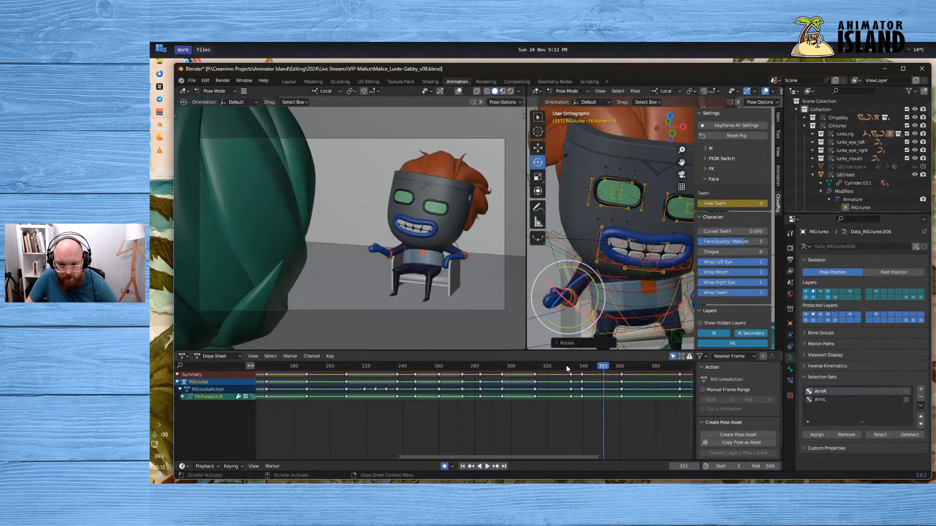
# Play the animation from around frame 330 twice to examine the lowered right-forearm gesture
pyautogui.click(564, 365)
pyautogui.click(487, 465)
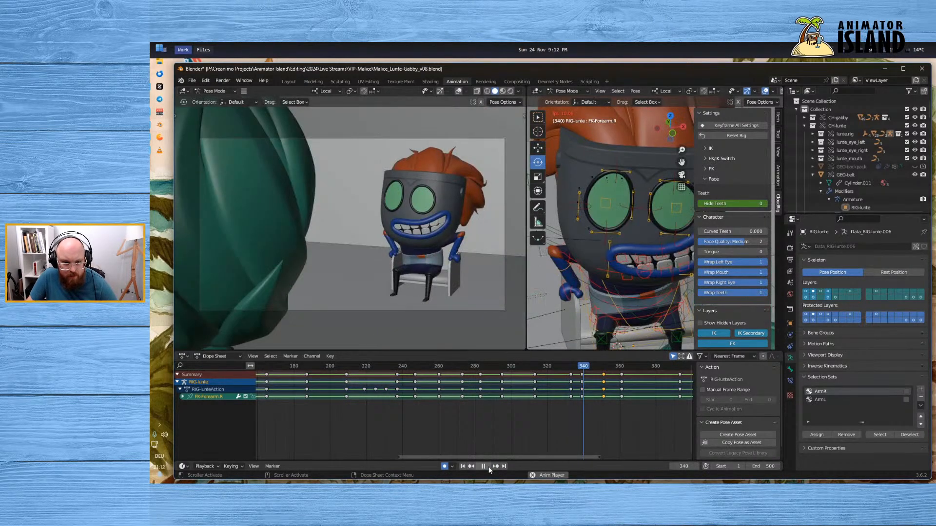
pyautogui.press('space')
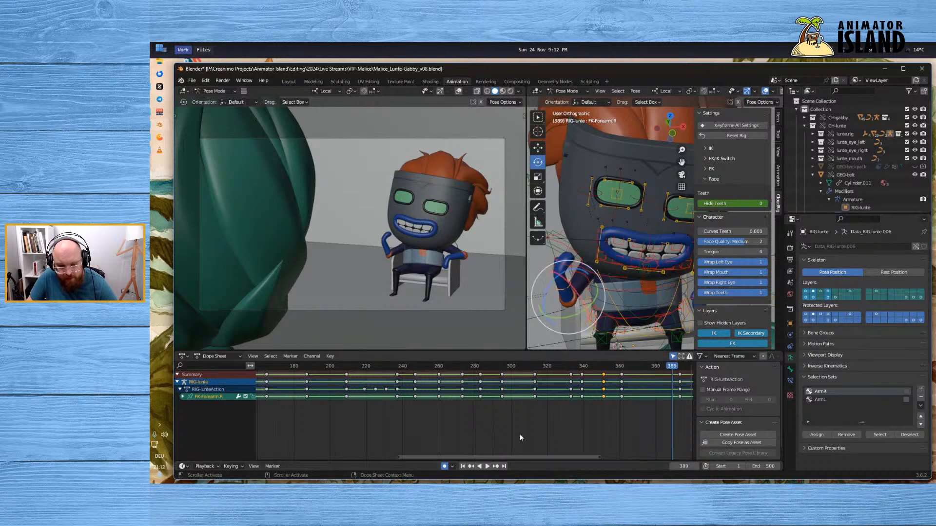
pyautogui.click(569, 365)
pyautogui.click(486, 466)
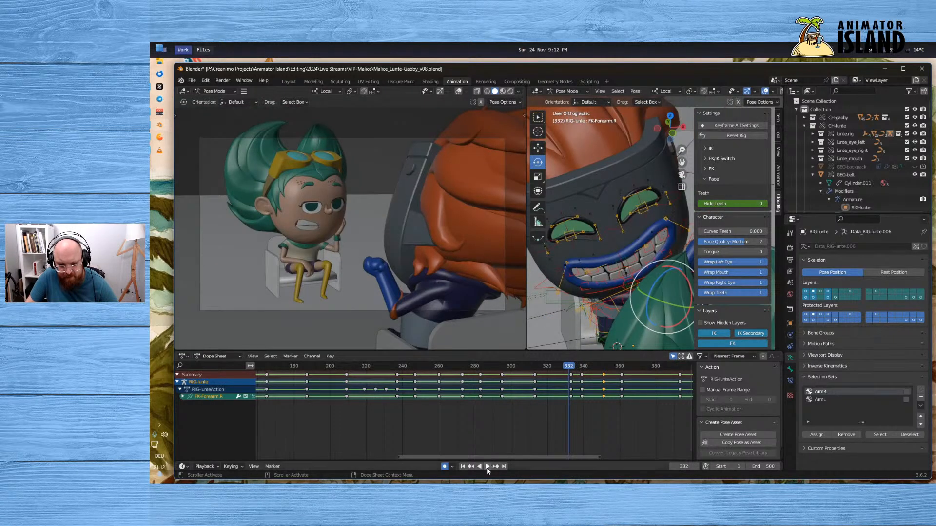
pyautogui.click(486, 467)
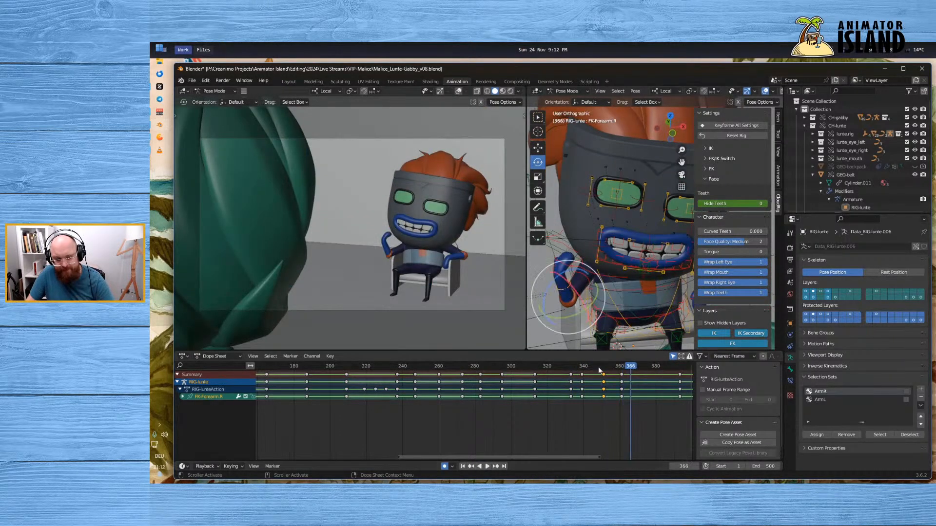
# Return to frame 351 and hide the CH-gabby collection so the seated character's left arm is unobstructed
pyautogui.moveTo(601, 369); pyautogui.dragTo(603, 370)
pyautogui.scroll(-2, 613, 298)
pyautogui.keyDown('shift'); pyautogui.moveTo(608, 294); pyautogui.dragTo(528, 293, button='middle'); pyautogui.keyUp('shift')
pyautogui.scroll(2, 594, 239)
pyautogui.keyDown('shift'); pyautogui.moveTo(594, 239); pyautogui.dragTo(660, 224, button='middle'); pyautogui.keyUp('shift')
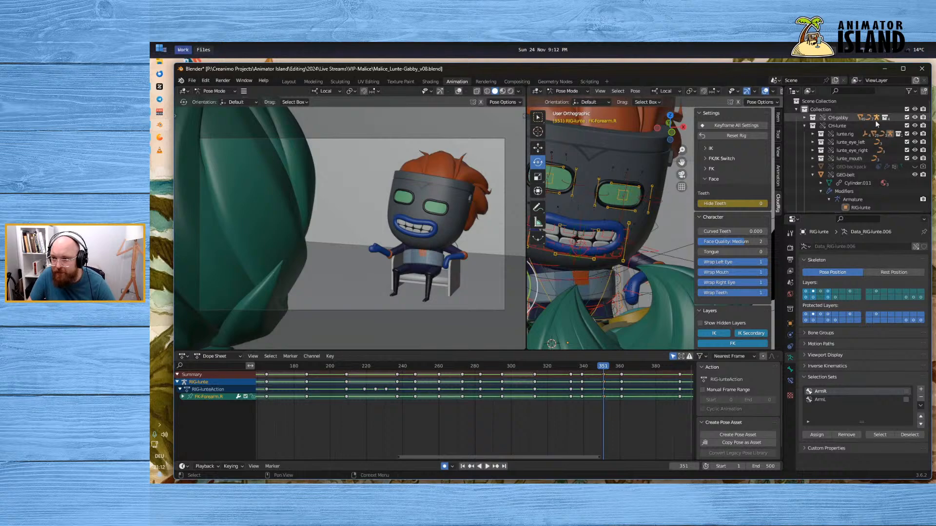
pyautogui.click(915, 119)
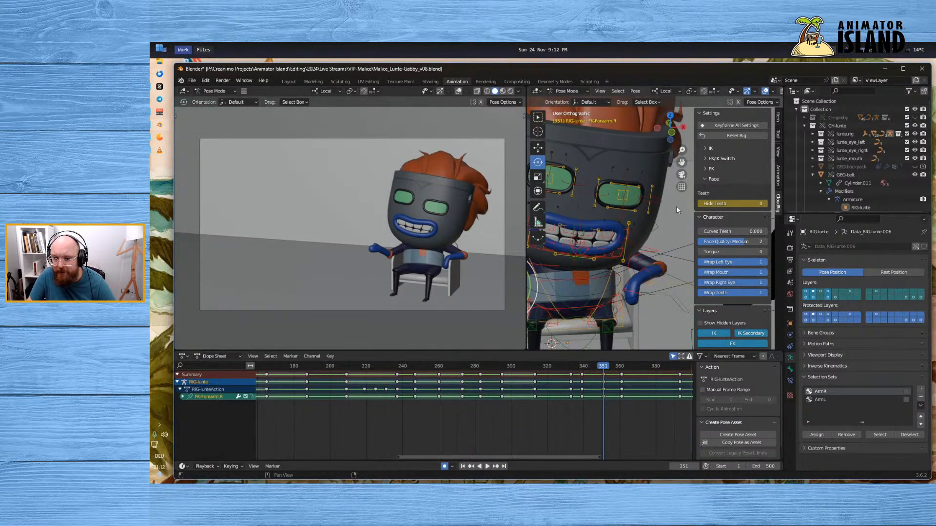
# At frame 351, rotate the FK-Spine2 control so the character's upper body and head lean slightly sideways
pyautogui.scroll(-2, 613, 247)
pyautogui.click(623, 250)
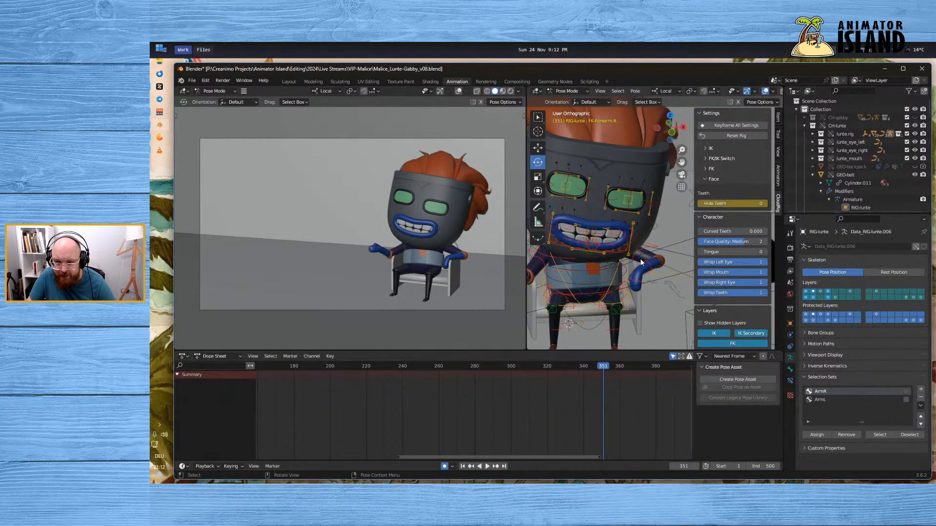
pyautogui.moveTo(630, 257); pyautogui.dragTo(589, 267, button='middle')
pyautogui.click(587, 260)
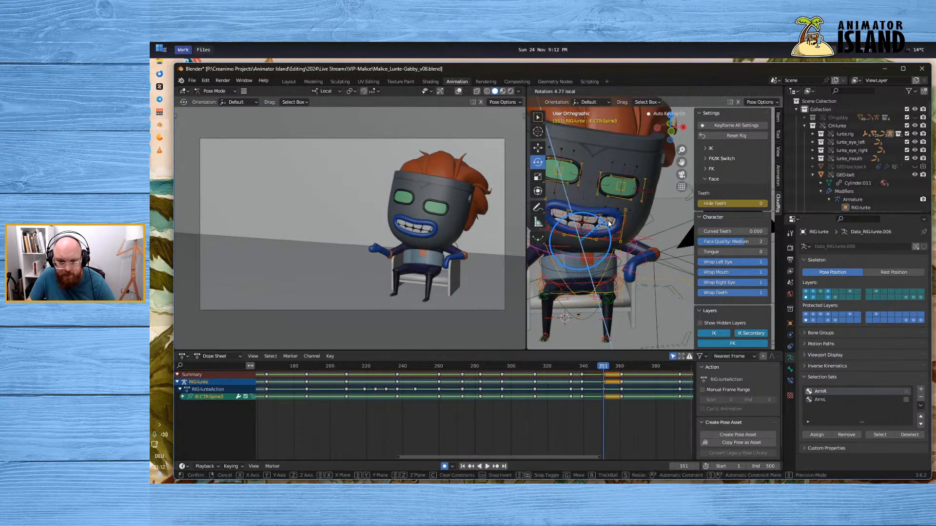
pyautogui.click(556, 263)
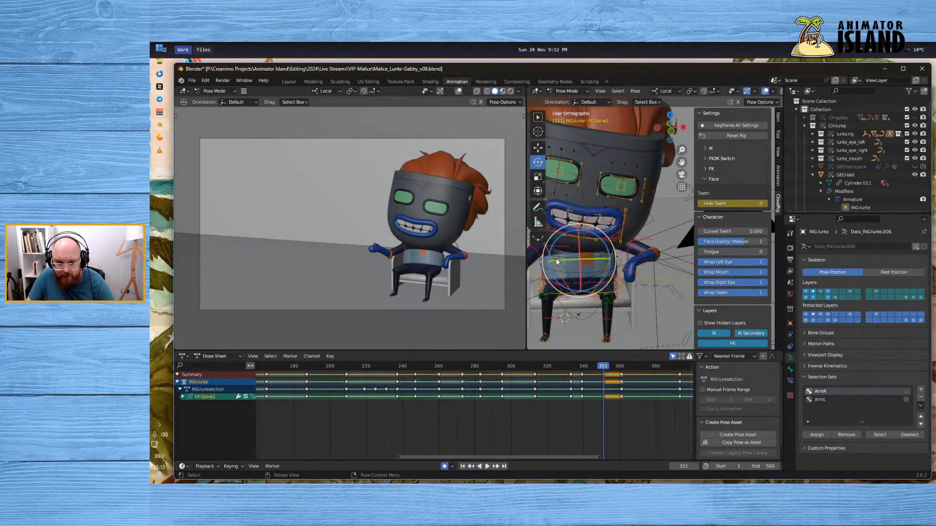
pyautogui.moveTo(605, 241); pyautogui.dragTo(607, 241)
# At frame 351, rotate the left upper arm slightly to adjust it to the leaned torso
pyautogui.click(633, 243)
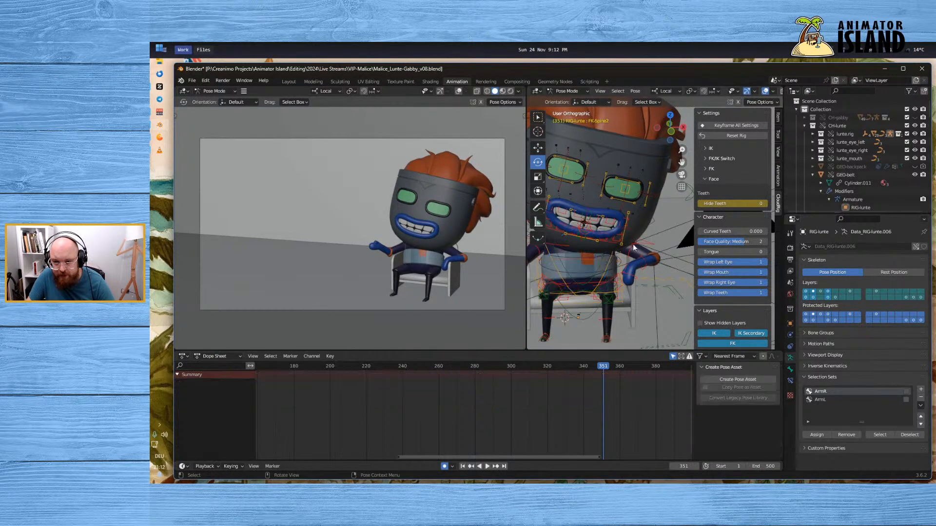
pyautogui.click(630, 248)
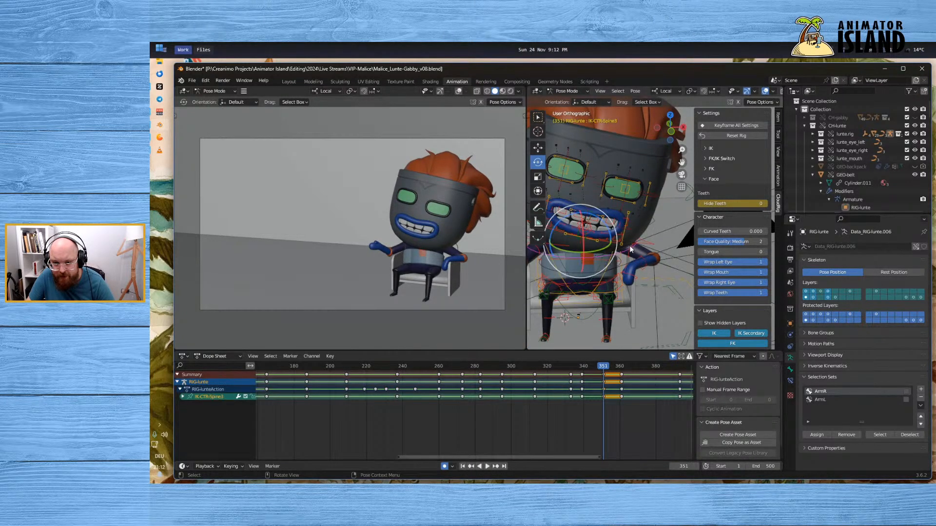
pyautogui.moveTo(624, 210); pyautogui.dragTo(617, 209)
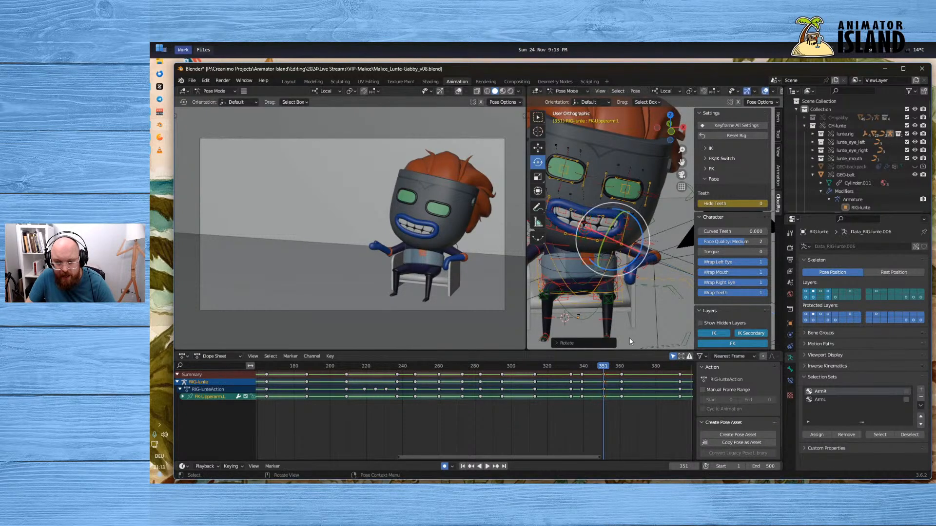
# Scrub and play between about frames 335 and 351 to examine the torso lean and left-arm pose
pyautogui.moveTo(600, 367)
pyautogui.mouseDown()
pyautogui.moveTo(639, 369)
pyautogui.moveTo(599, 370)
pyautogui.mouseUp()
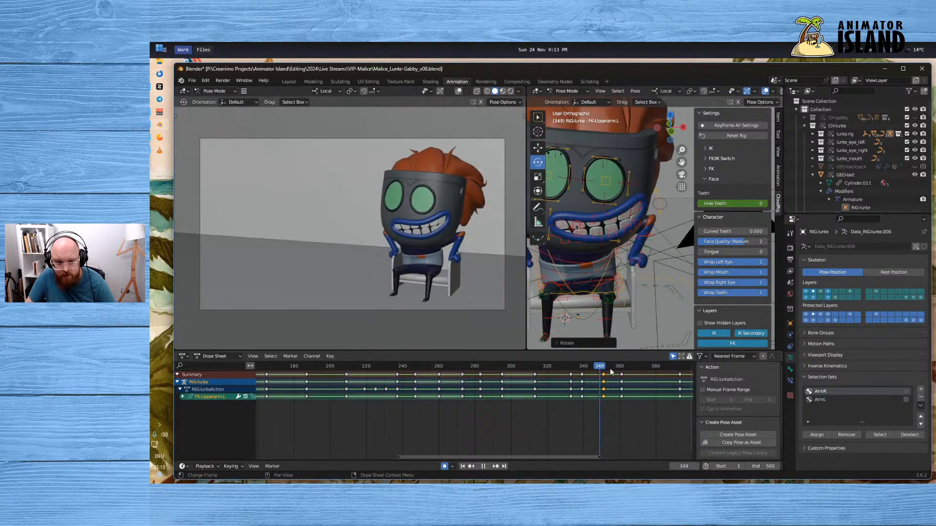
pyautogui.click(575, 367)
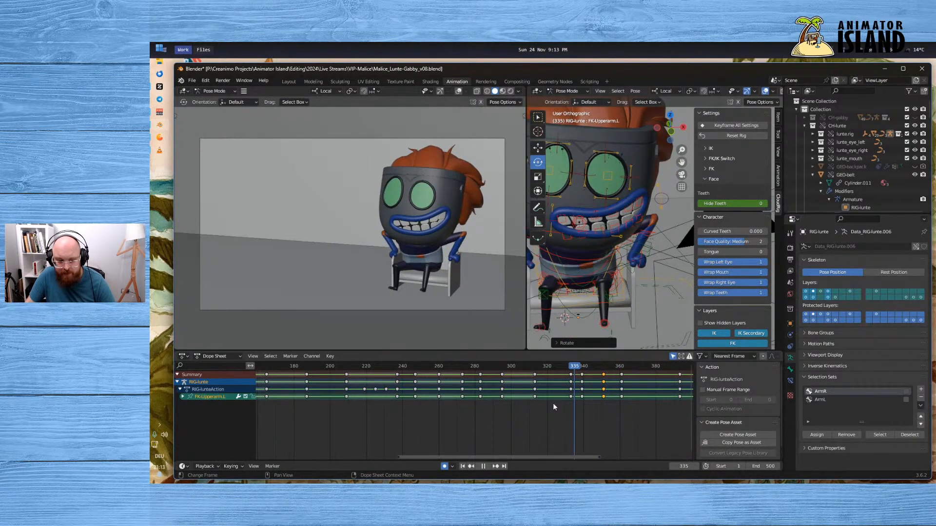
pyautogui.click(484, 466)
pyautogui.click(607, 366)
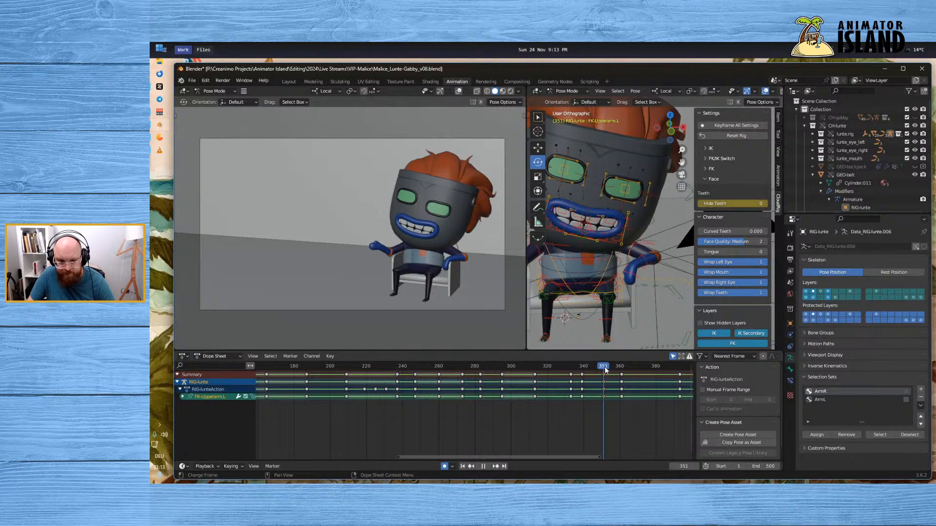
pyautogui.press('space')
# Compare the left arm at frames 361 and 351, and rotate the left forearm slightly at frame 351
pyautogui.click(622, 366)
pyautogui.press('space')
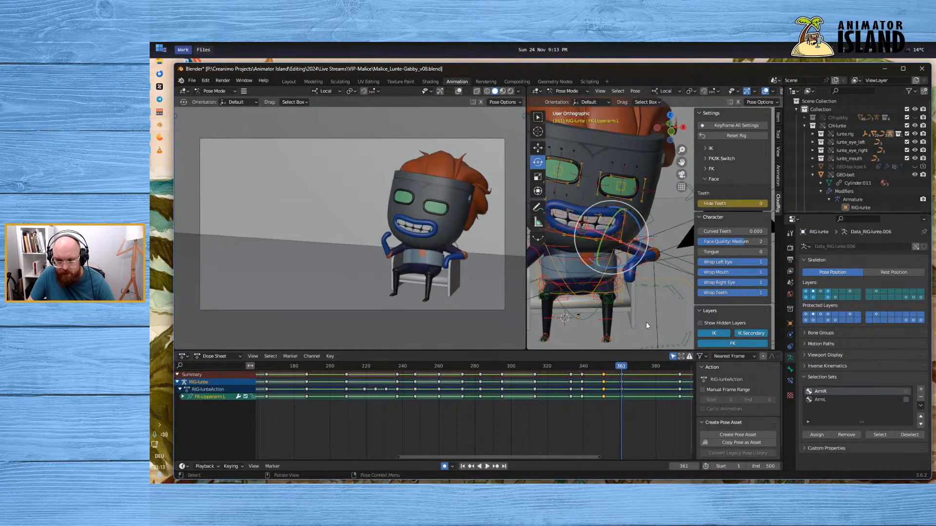
pyautogui.scroll(2, 643, 303)
pyautogui.click(639, 285)
pyautogui.moveTo(650, 311); pyautogui.dragTo(611, 256, button='middle')
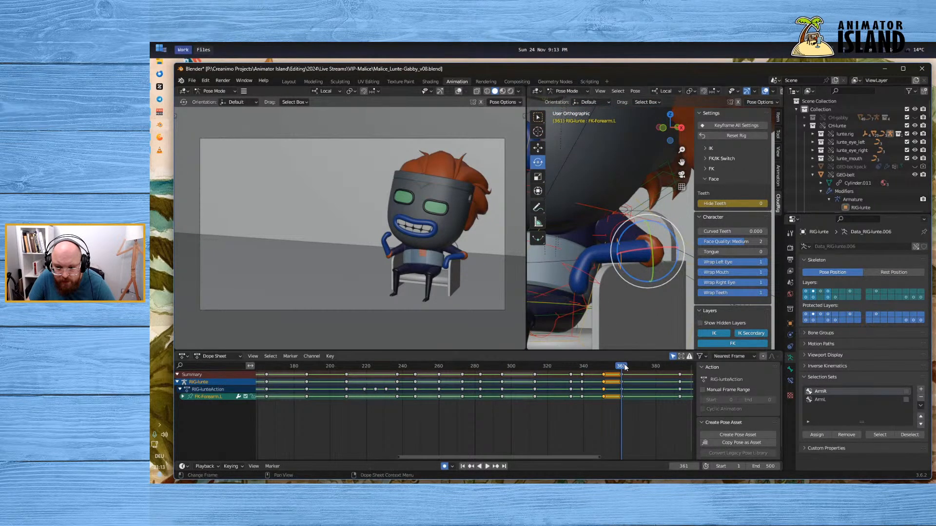
pyautogui.moveTo(624, 367); pyautogui.dragTo(605, 375)
pyautogui.moveTo(627, 237); pyautogui.dragTo(628, 233)
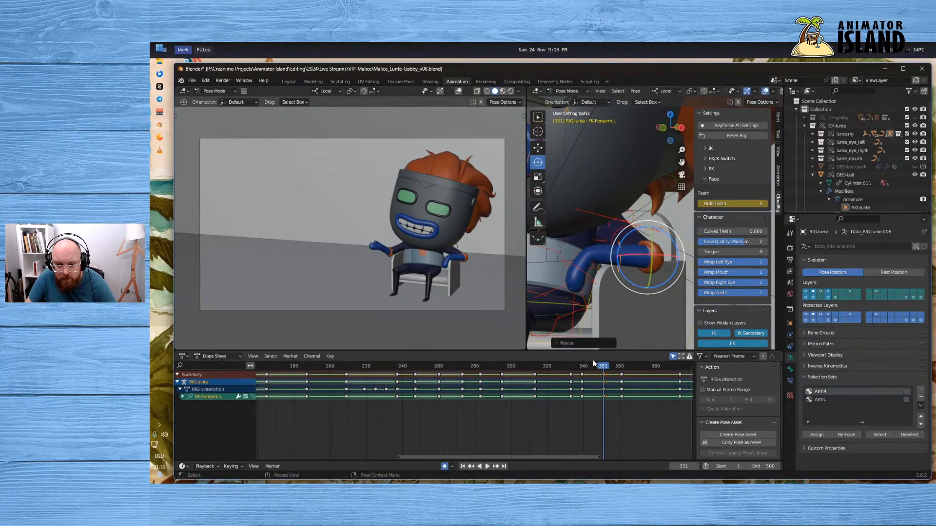
# Play the section leading into frame 351 several times, including from frames 285 and 307, to examine the gesture's flow
pyautogui.moveTo(609, 368); pyautogui.dragTo(587, 365)
pyautogui.click(487, 466)
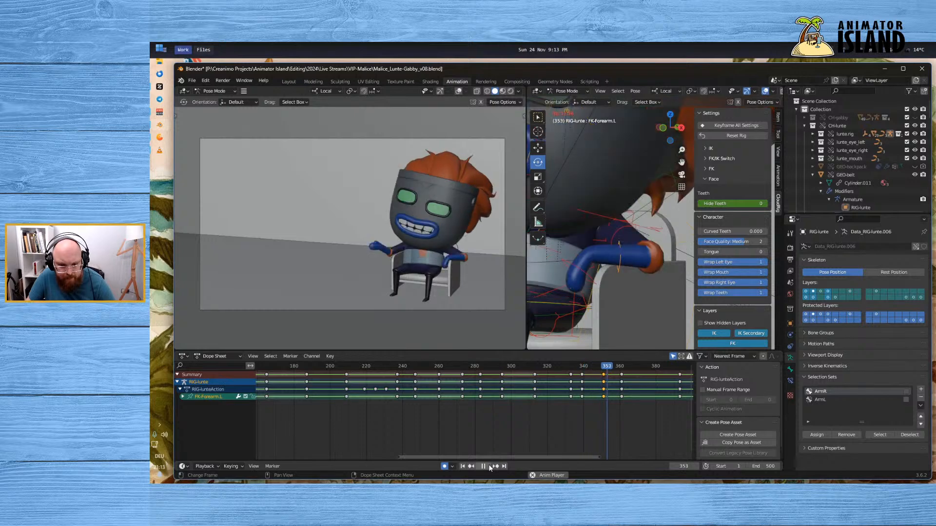
pyautogui.click(487, 466)
pyautogui.click(484, 367)
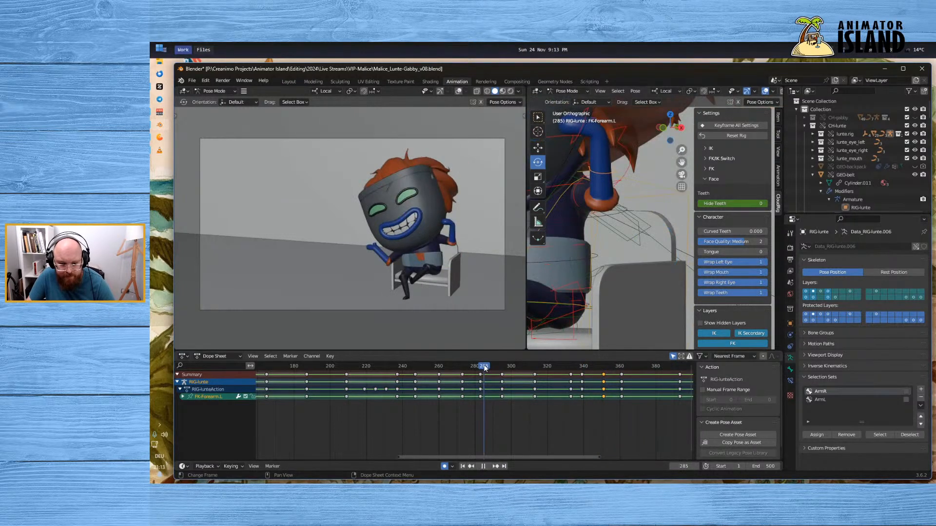
pyautogui.click(485, 468)
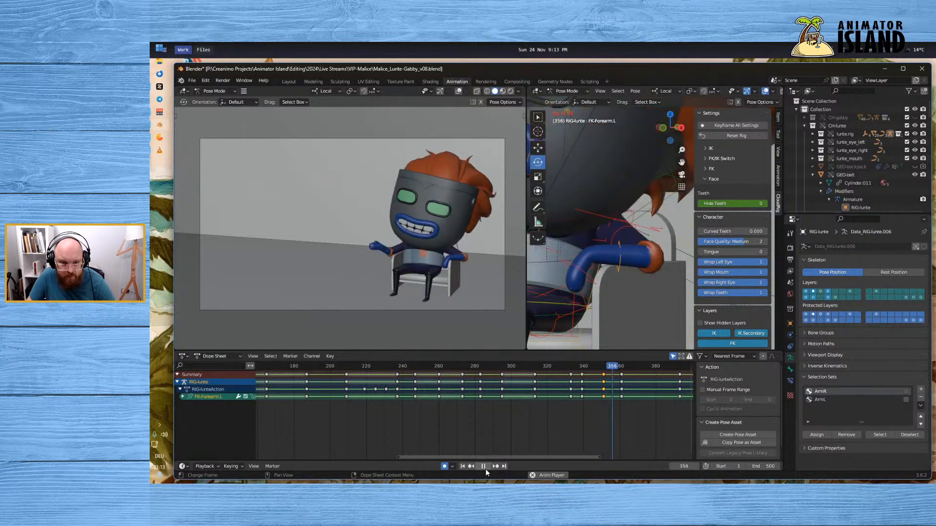
pyautogui.click(486, 468)
pyautogui.click(523, 367)
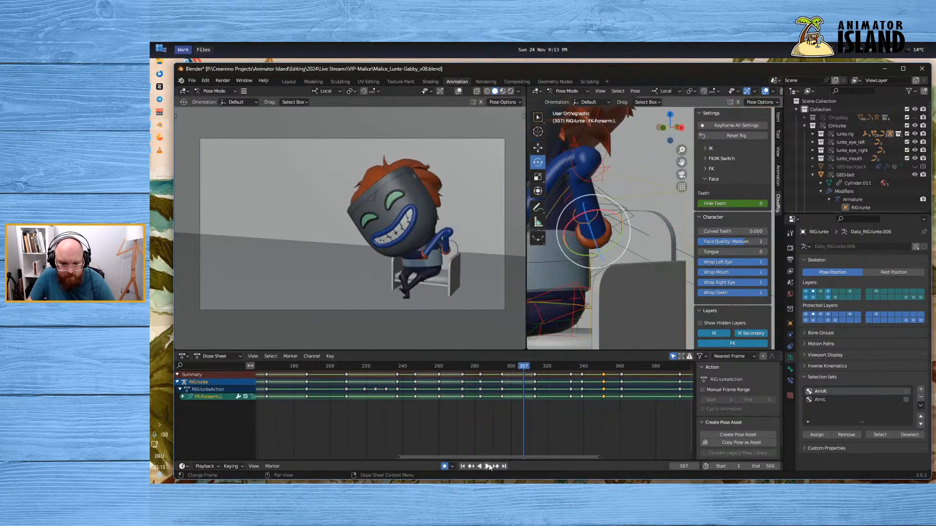
pyautogui.click(488, 466)
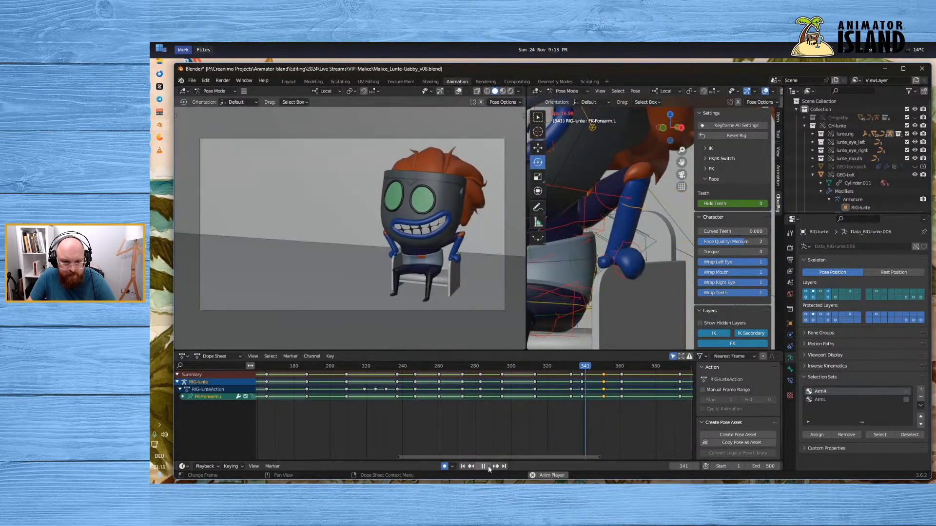
pyautogui.click(487, 466)
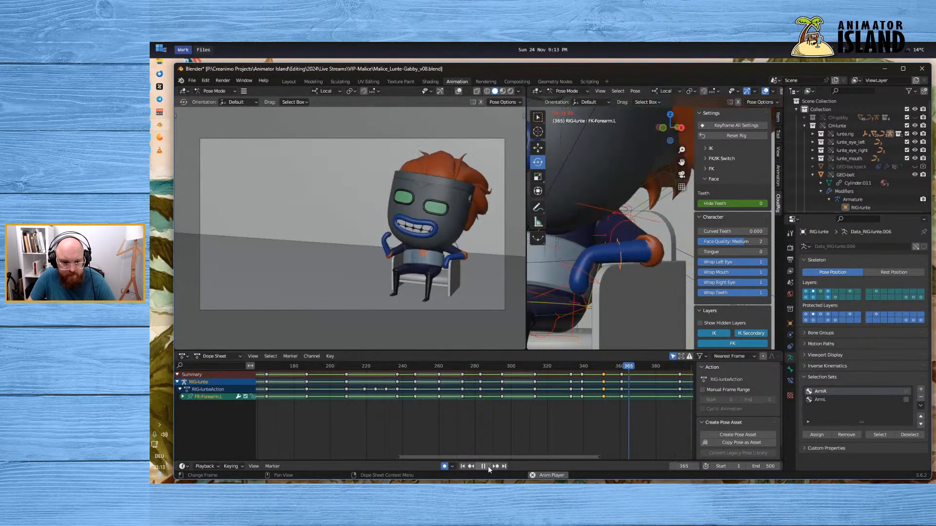
# Play and scrub from about frame 332 to 371 to examine the right-arm pose after the torso lean
pyautogui.click(640, 366)
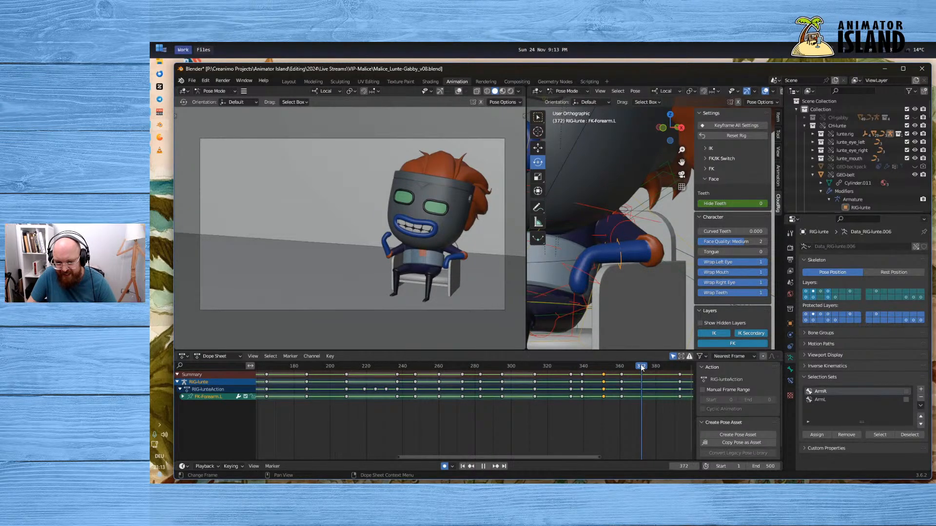
pyautogui.press('Escape')
pyautogui.scroll(-5, 575, 263)
pyautogui.keyDown('shift'); pyautogui.moveTo(564, 237); pyautogui.dragTo(643, 266, button='middle'); pyautogui.keyUp('shift')
pyautogui.click(642, 266)
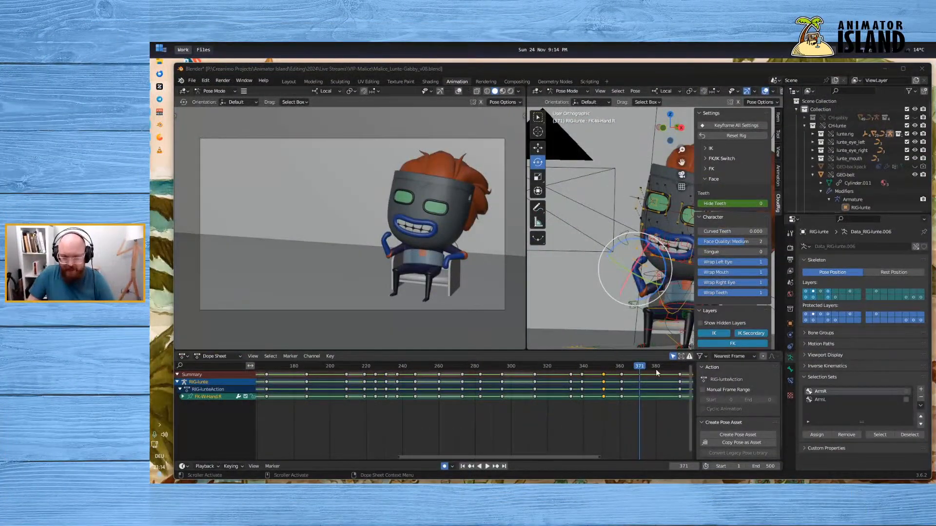
pyautogui.click(569, 365)
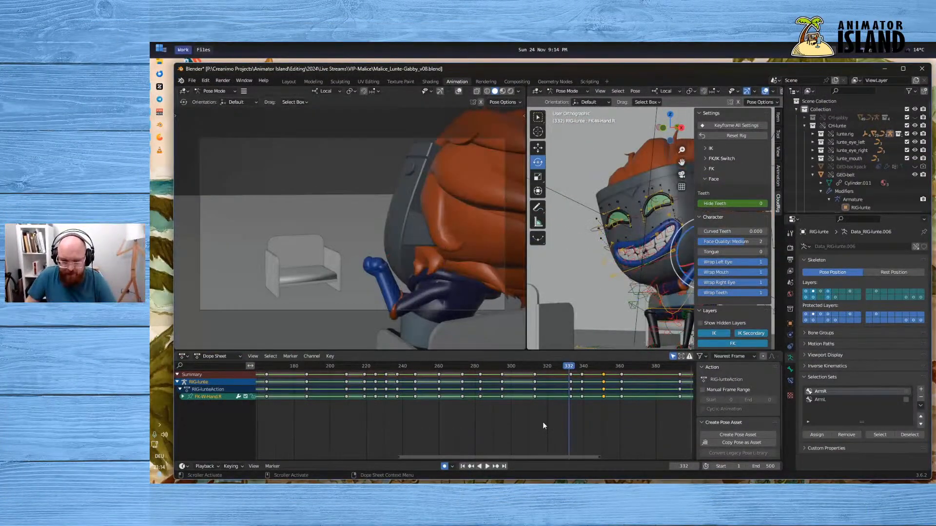
pyautogui.click(487, 466)
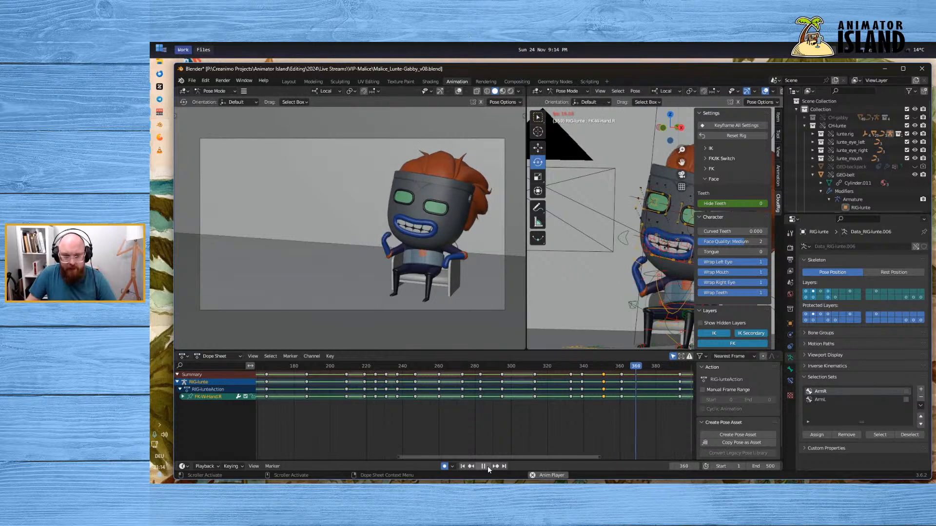
pyautogui.click(623, 364)
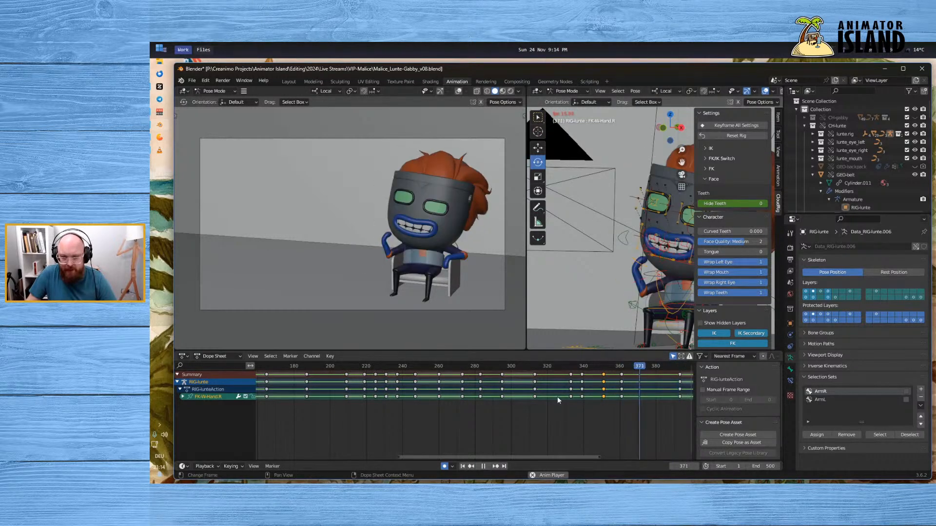
pyautogui.click(482, 466)
pyautogui.click(636, 367)
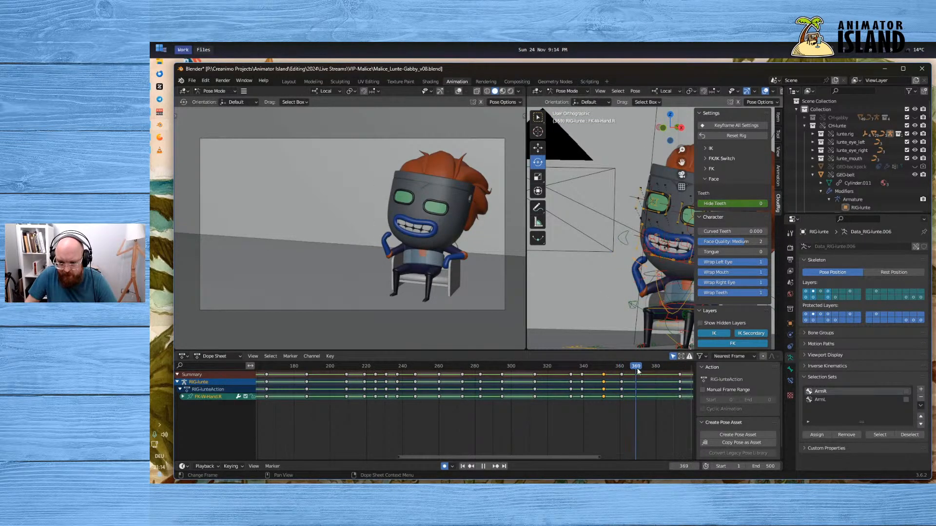
pyautogui.moveTo(638, 372); pyautogui.dragTo(638, 374)
pyautogui.press('space')
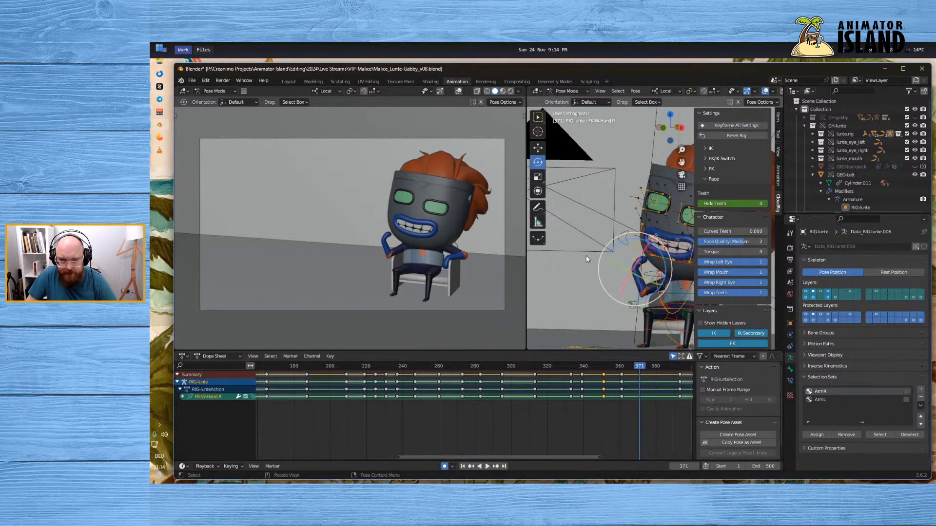
# At frame 371, rotate the right forearm outward so it swings away from the torso
pyautogui.keyDown('shift'); pyautogui.moveTo(587, 259); pyautogui.dragTo(519, 255, button='middle'); pyautogui.keyUp('shift')
pyautogui.click(582, 288)
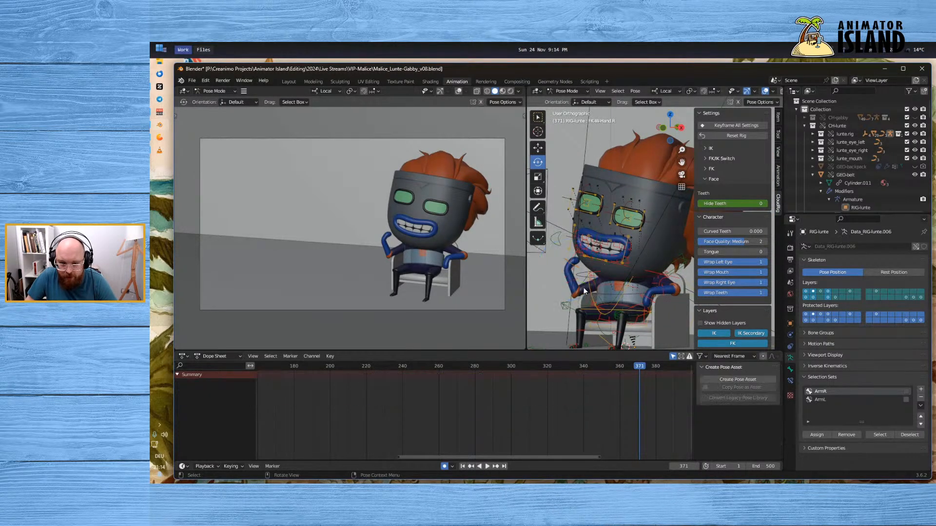
pyautogui.click(575, 279)
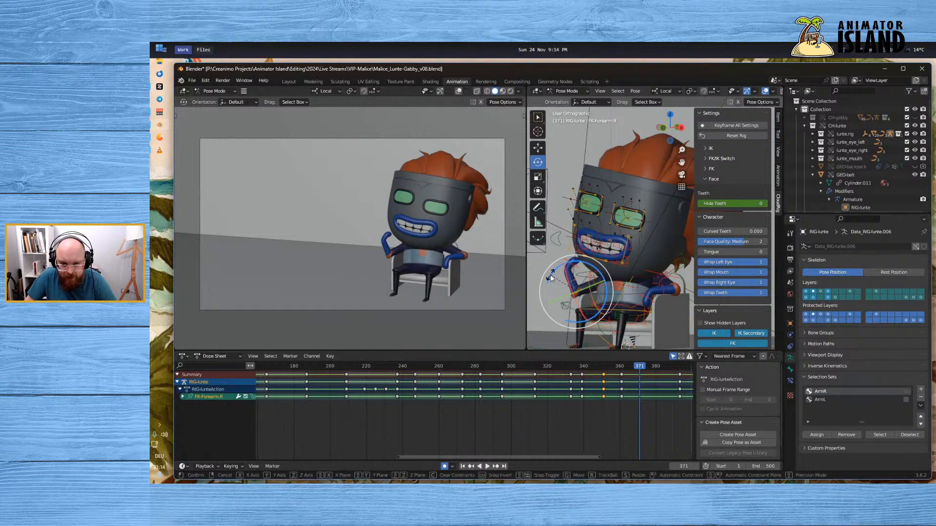
pyautogui.click(560, 271)
pyautogui.scroll(2, 559, 272)
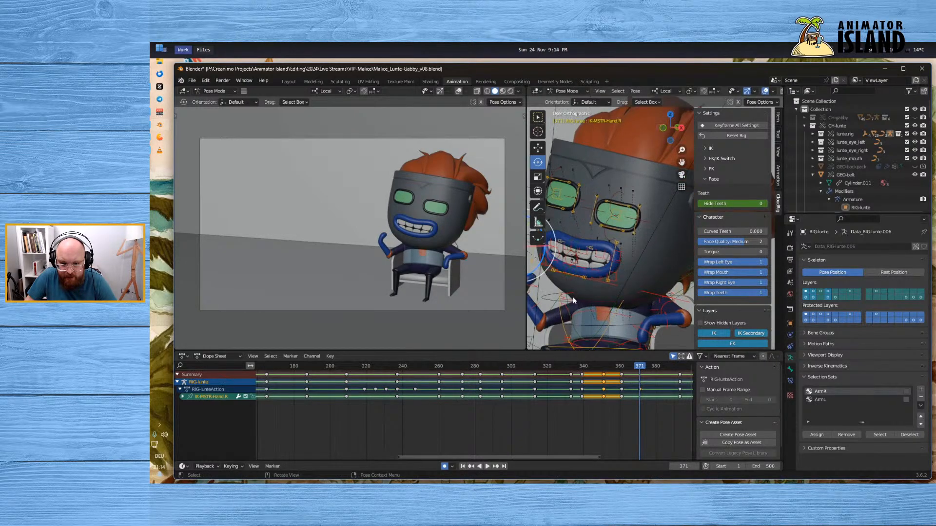
# At frame 371, rotate both right hand controls outward to open the hand into a gesturing pose
pyautogui.click(538, 285)
pyautogui.click(535, 287)
pyautogui.press('KP_Decimal')
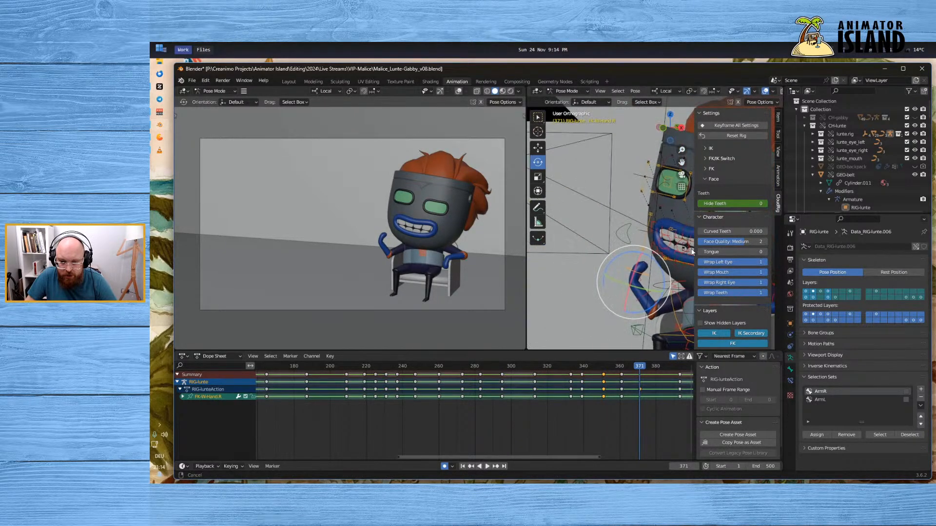
pyautogui.press('r')
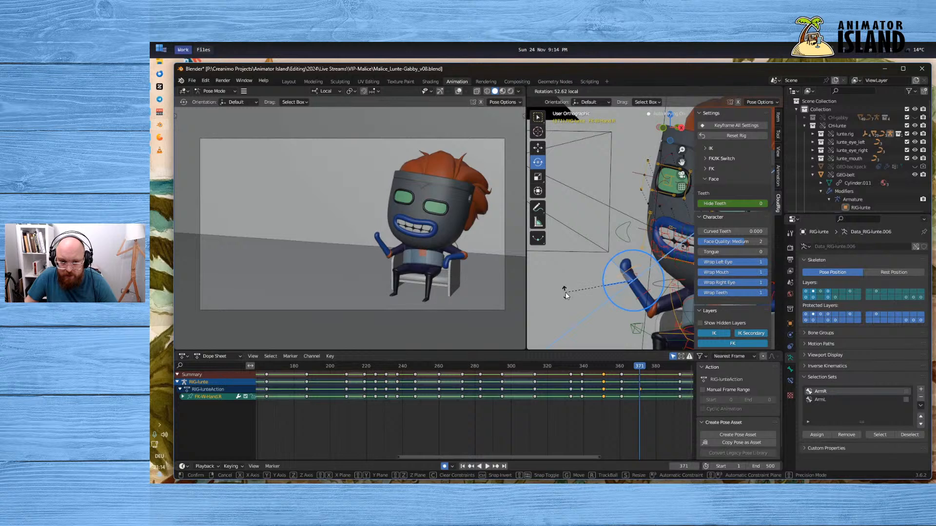
pyautogui.moveTo(600, 288); pyautogui.dragTo(601, 260)
pyautogui.click(615, 281)
pyautogui.click(616, 279)
# Play the animation from about frames 346 and 347 to examine the right hand's outward gesture
pyautogui.click(595, 366)
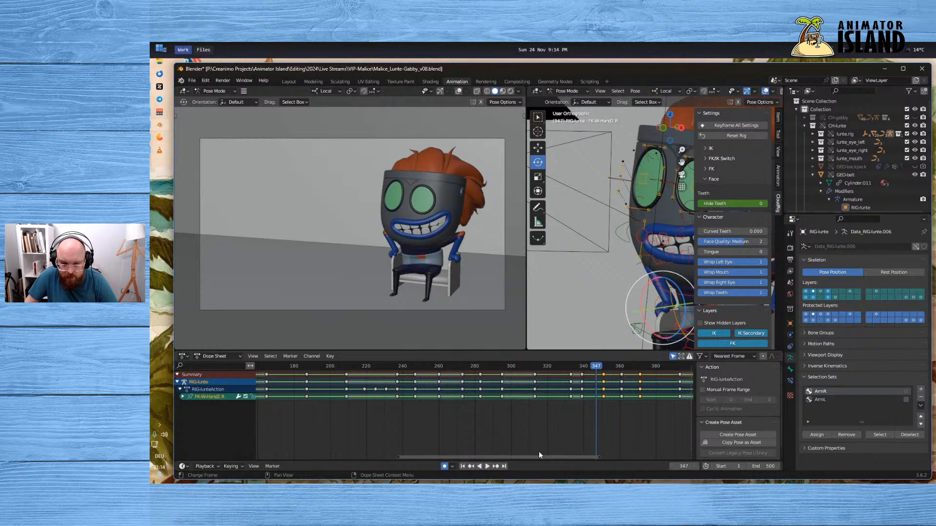
pyautogui.click(486, 467)
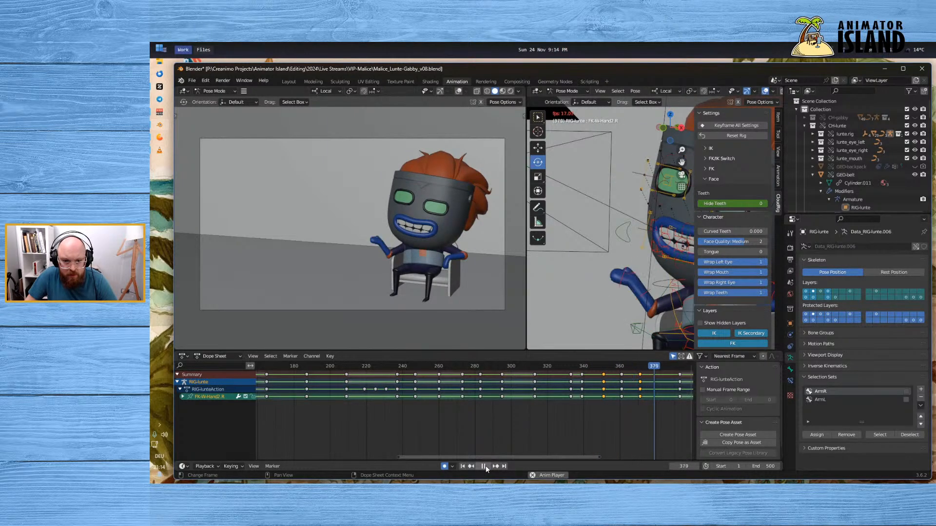
pyautogui.click(488, 467)
pyautogui.click(594, 365)
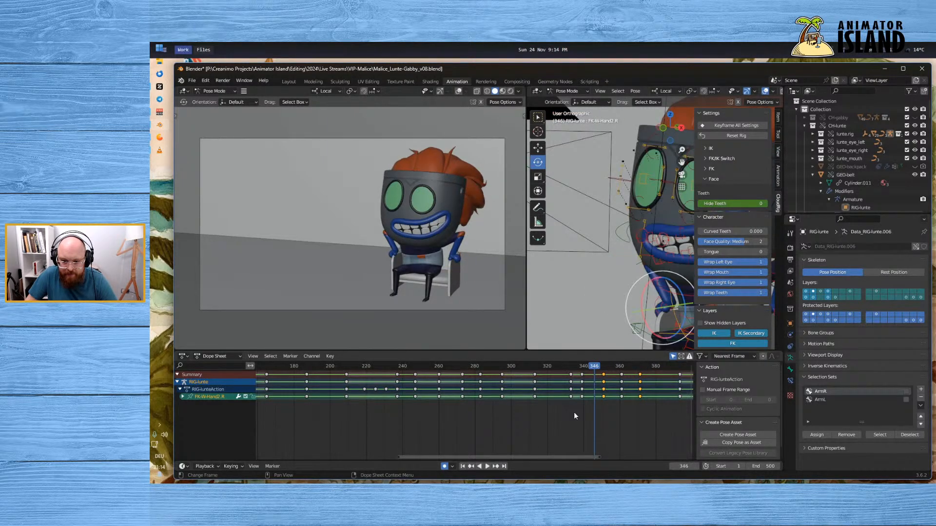
pyautogui.click(487, 467)
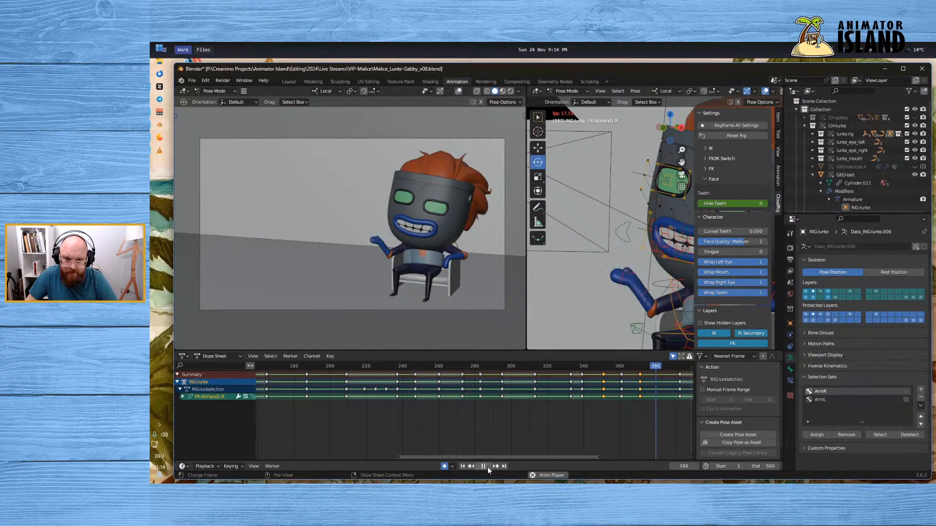
pyautogui.click(490, 466)
# Select all right-arm controls with the ArmR selection set and insert keyframes for them at frame 371
pyautogui.moveTo(628, 368); pyautogui.dragTo(622, 369)
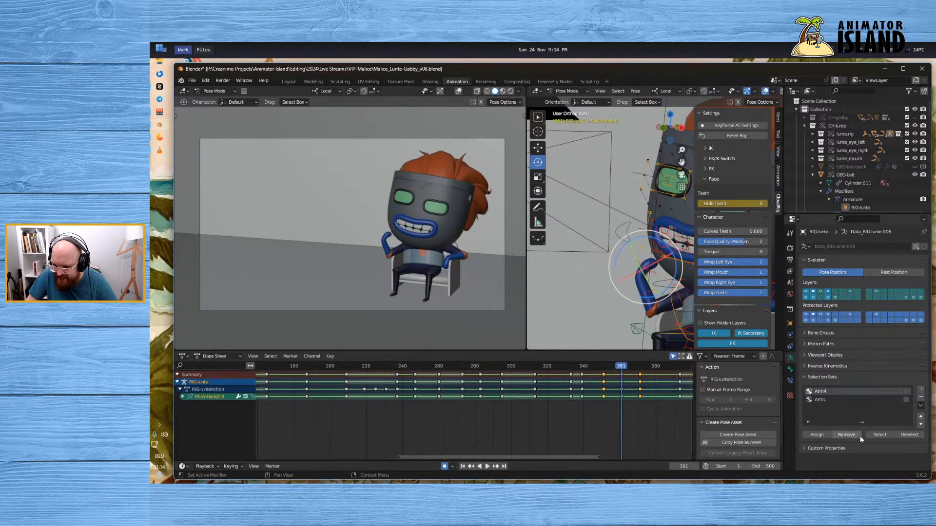
pyautogui.click(873, 434)
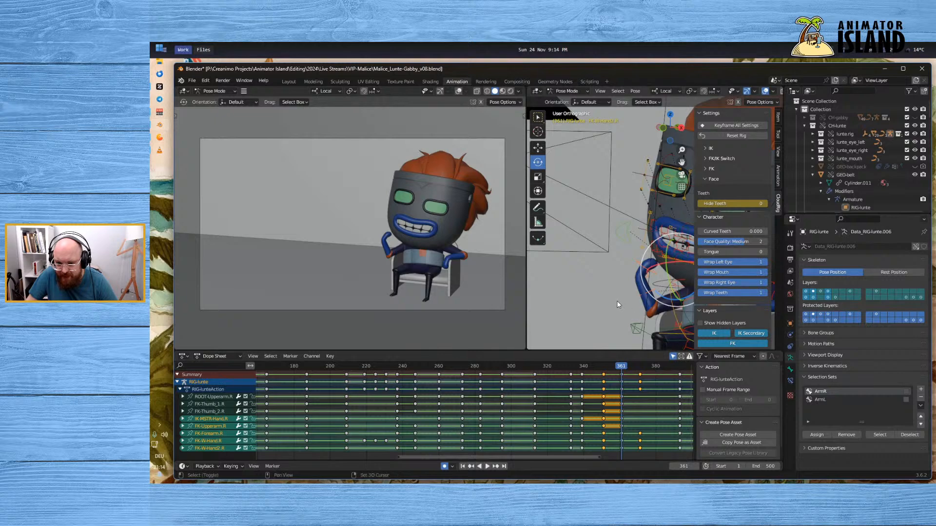
pyautogui.moveTo(618, 305); pyautogui.dragTo(549, 303, button='middle')
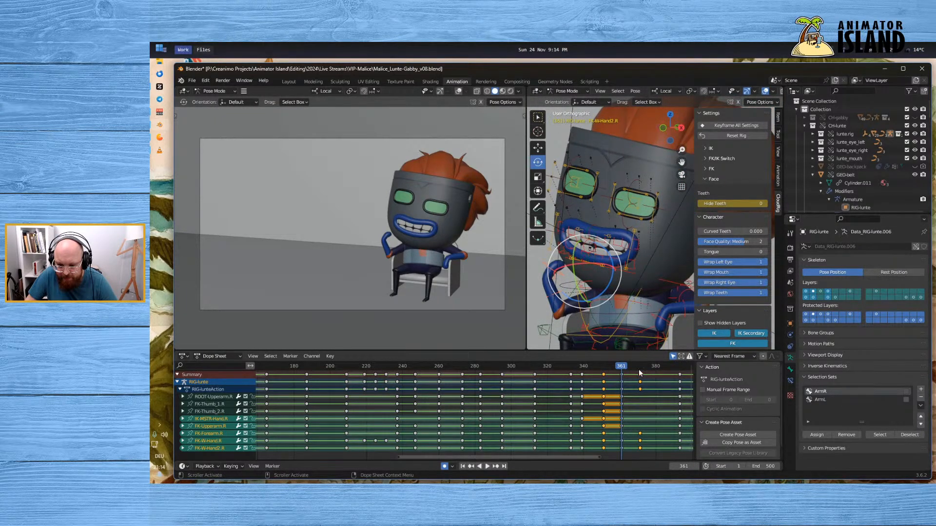
pyautogui.moveTo(639, 369); pyautogui.dragTo(640, 371)
pyautogui.press('i')
pyautogui.click(647, 413)
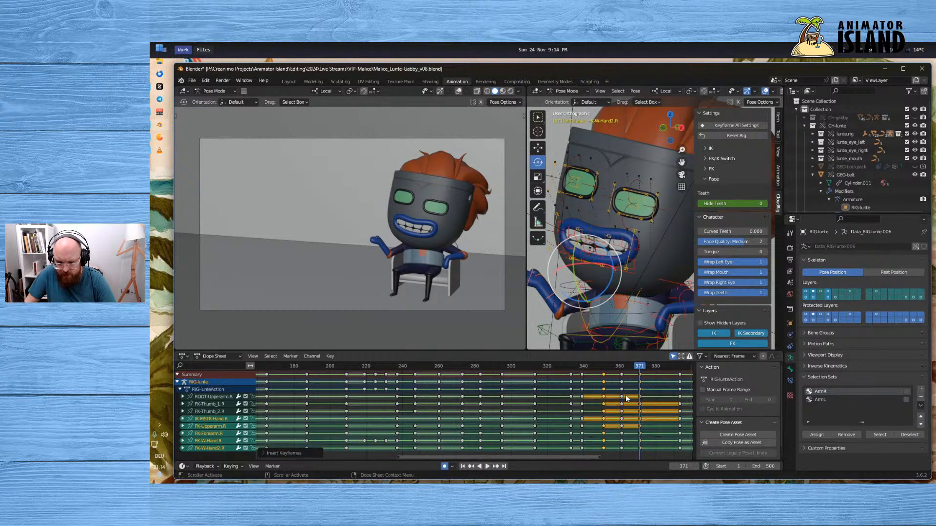
# Copy the right arm's keyframes from frame 361 and paste them at frame 381
pyautogui.click(622, 374)
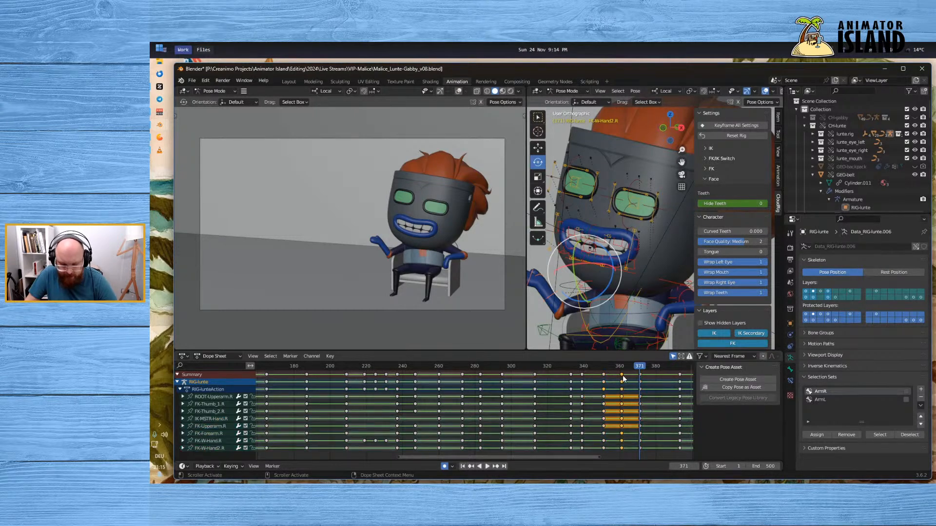
pyautogui.click(657, 365)
pyautogui.hotkey('ctrl', 'v')
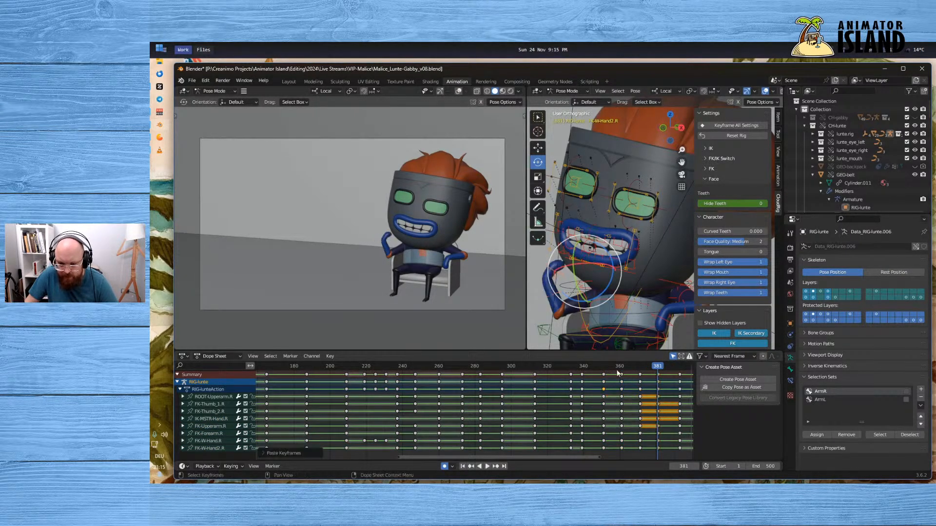
# Play from frame 347 past frame 371 to examine the right arm moving out and back
pyautogui.click(596, 368)
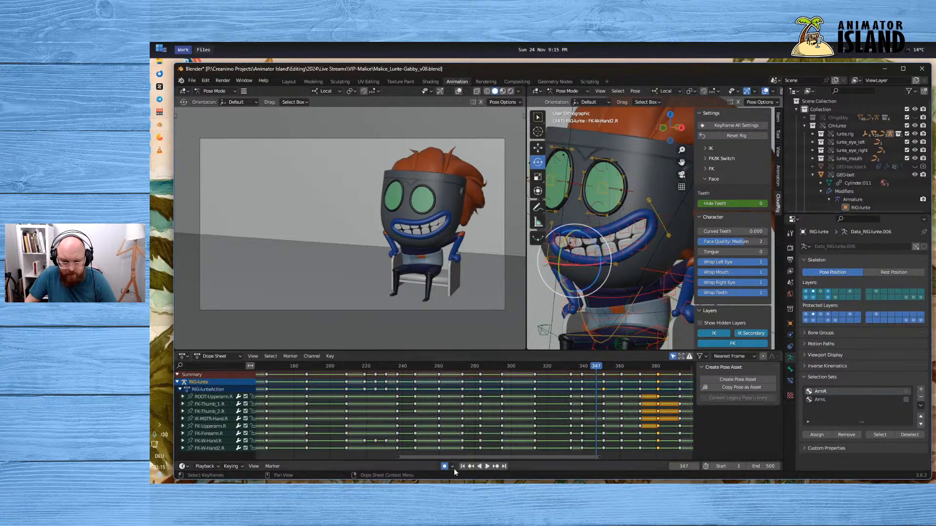
pyautogui.click(487, 466)
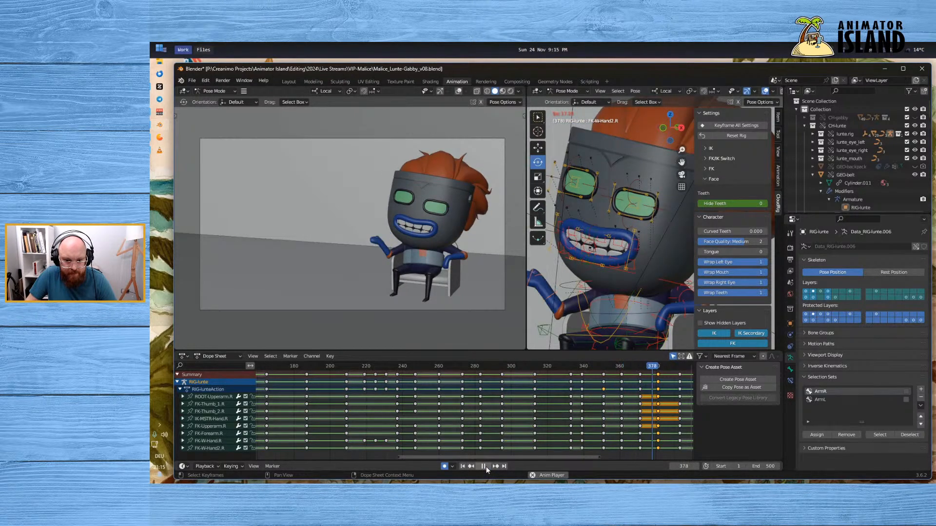
pyautogui.click(484, 466)
pyautogui.click(587, 368)
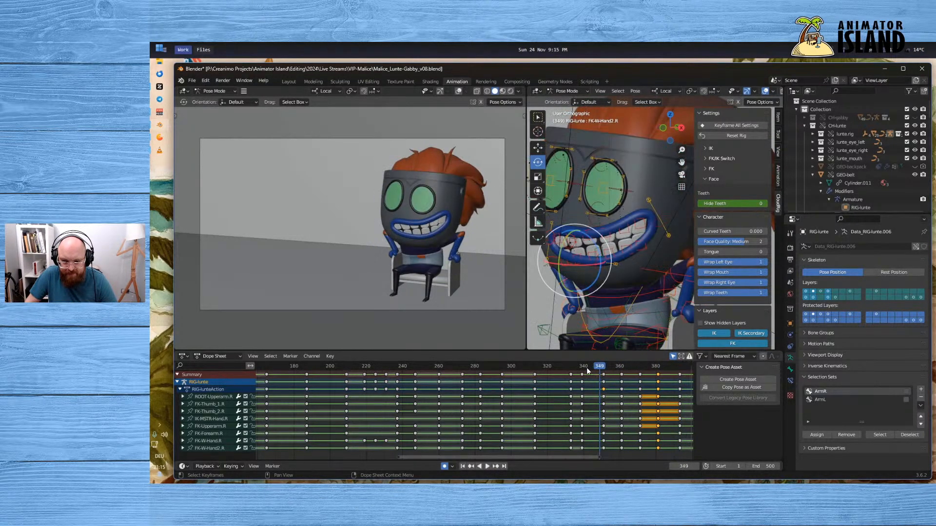
# With all rig controls selected, move the gesture keys following frame 351 earlier, to about frames 359, 366 and 374
pyautogui.moveTo(588, 370); pyautogui.dragTo(616, 378)
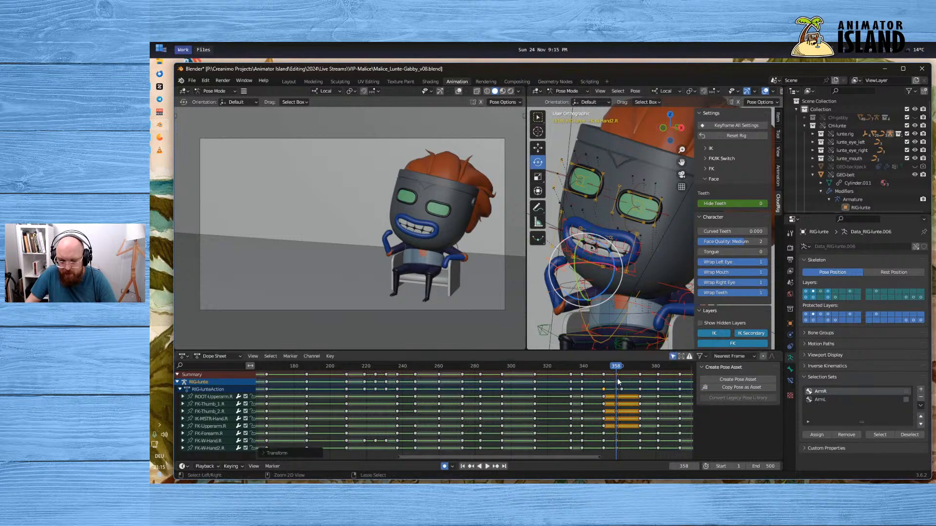
pyautogui.hotkey('ctrl', 'z')
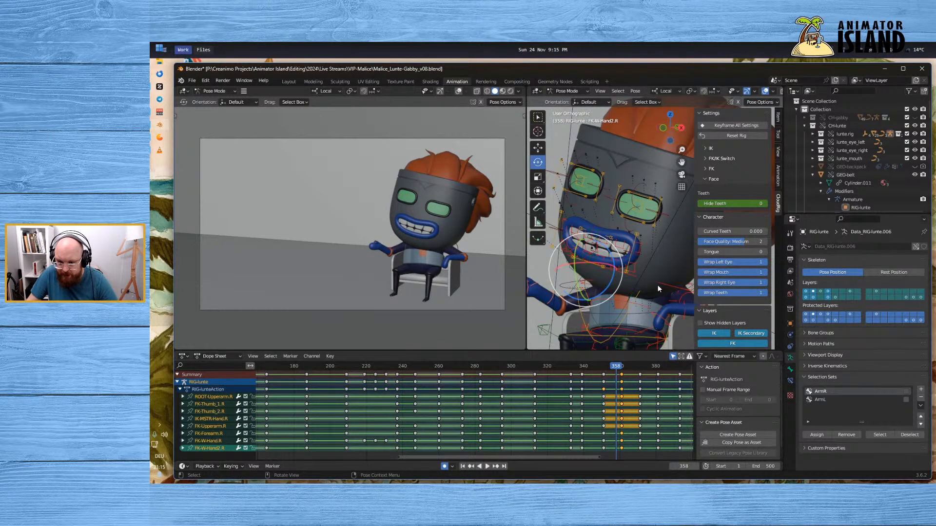
pyautogui.press('a')
pyautogui.moveTo(622, 375); pyautogui.dragTo(643, 374)
pyautogui.hotkey('ctrl', 'z')
pyautogui.click(630, 385)
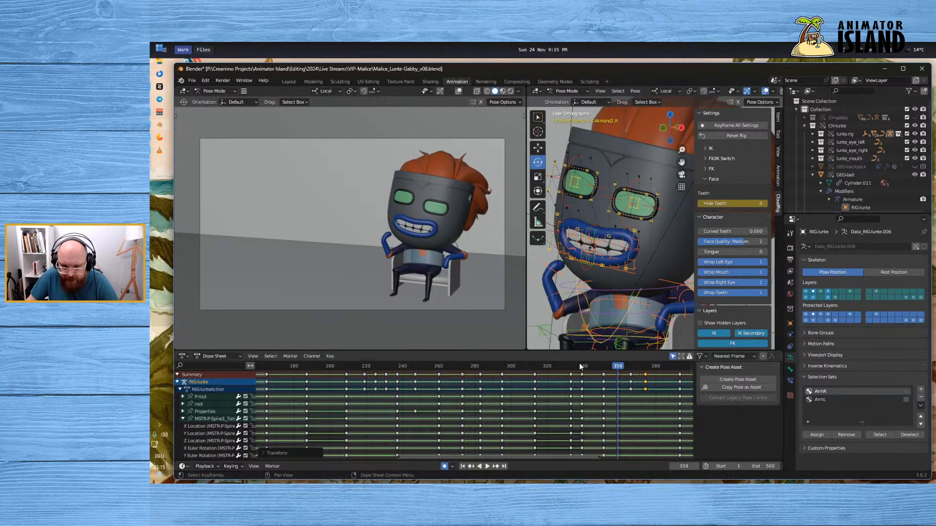
# Play the section repeatedly, including from frames 345 and 330, to examine the retimed right-arm gesture in context
pyautogui.click(592, 366)
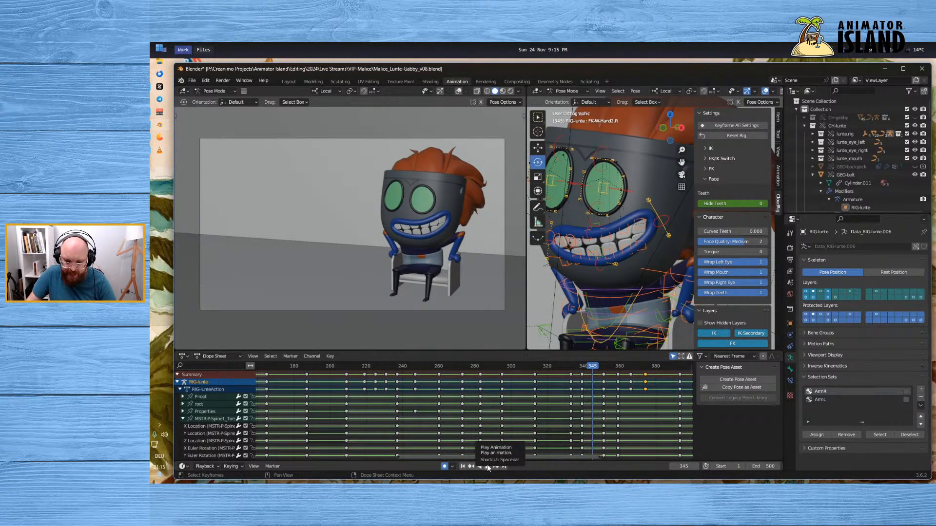
pyautogui.click(487, 464)
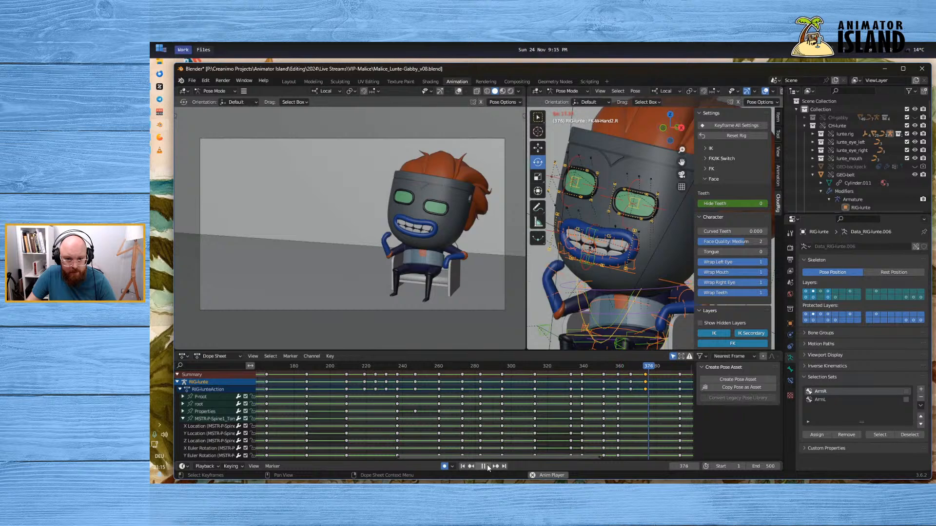
pyautogui.click(487, 463)
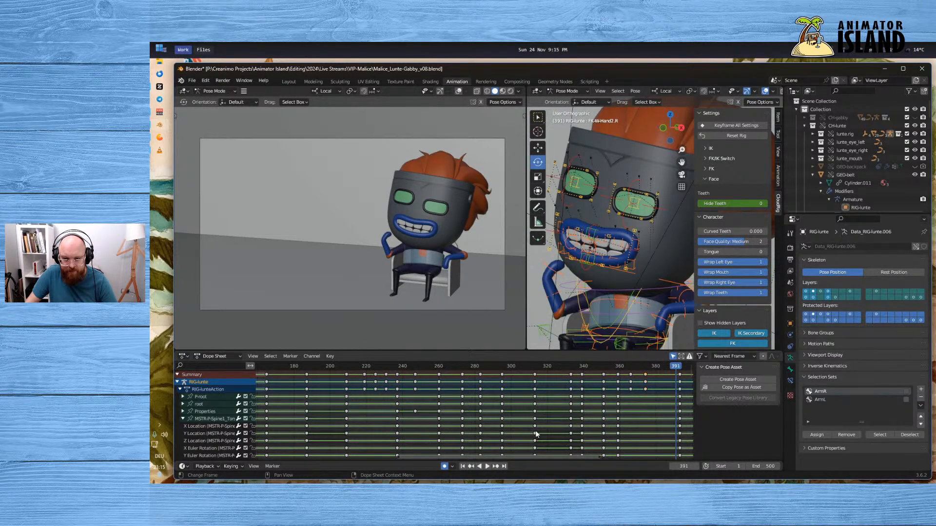
pyautogui.click(565, 367)
pyautogui.press('space')
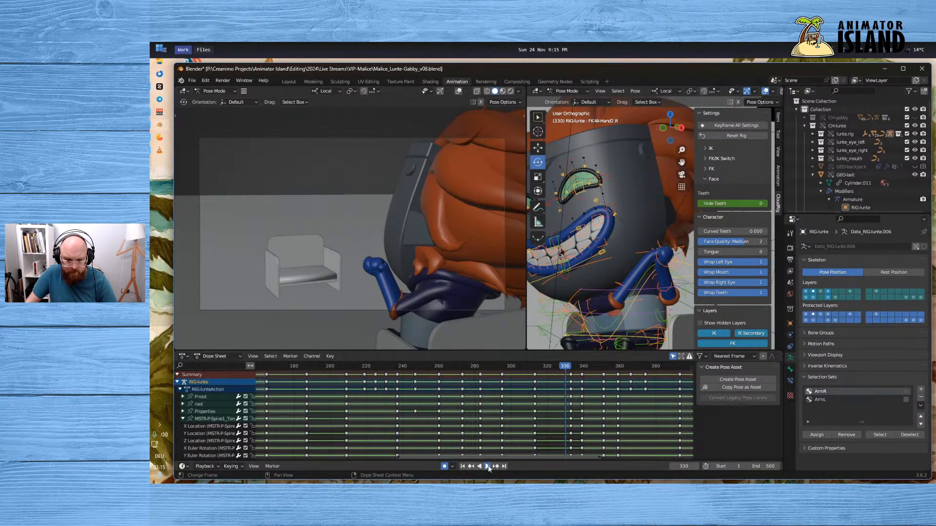
pyautogui.click(488, 466)
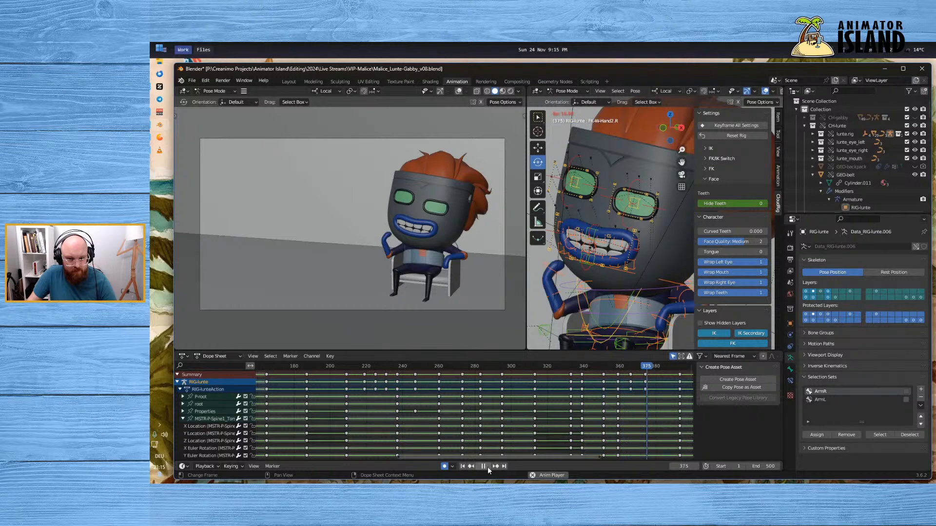
pyautogui.click(487, 466)
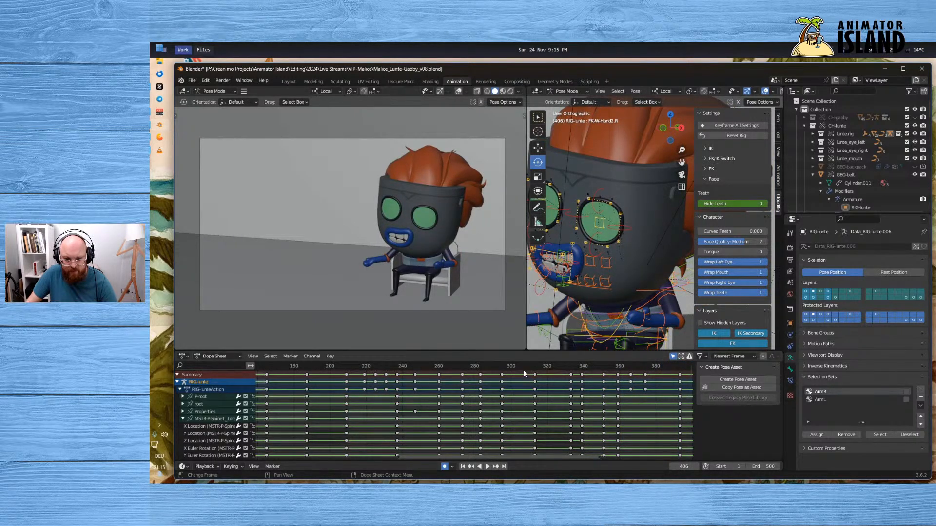
pyautogui.click(523, 370)
pyautogui.click(488, 466)
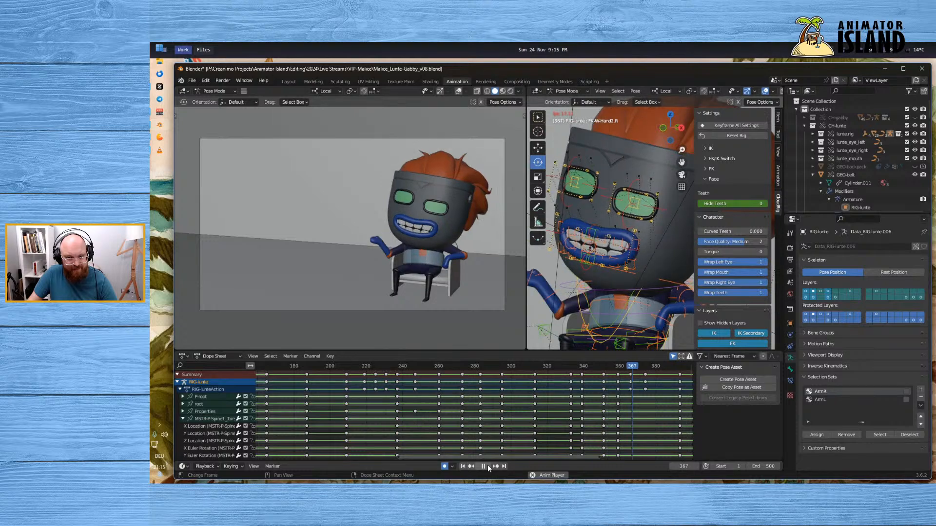
# Play from about frame 282 and from about frame 347 to examine the retimed right-arm gesture's flow into the following pose
pyautogui.click(487, 466)
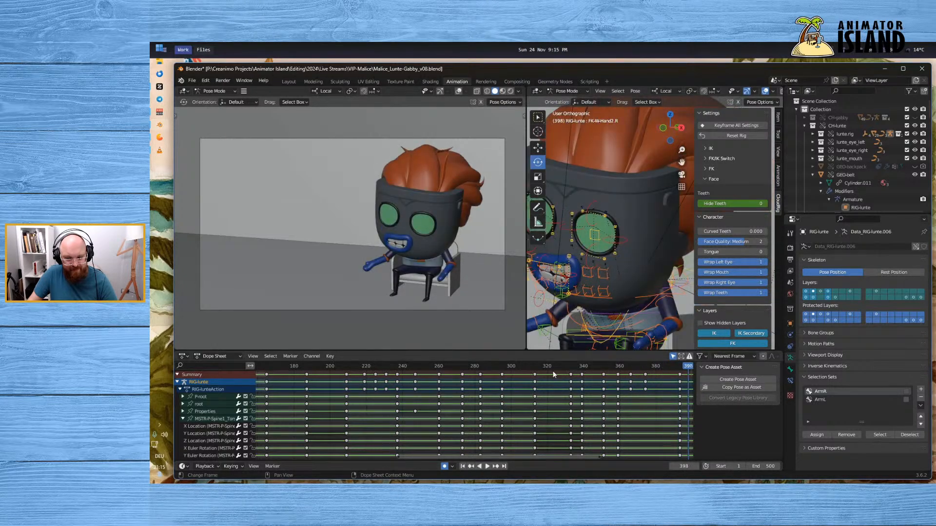
pyautogui.click(478, 365)
pyautogui.click(484, 466)
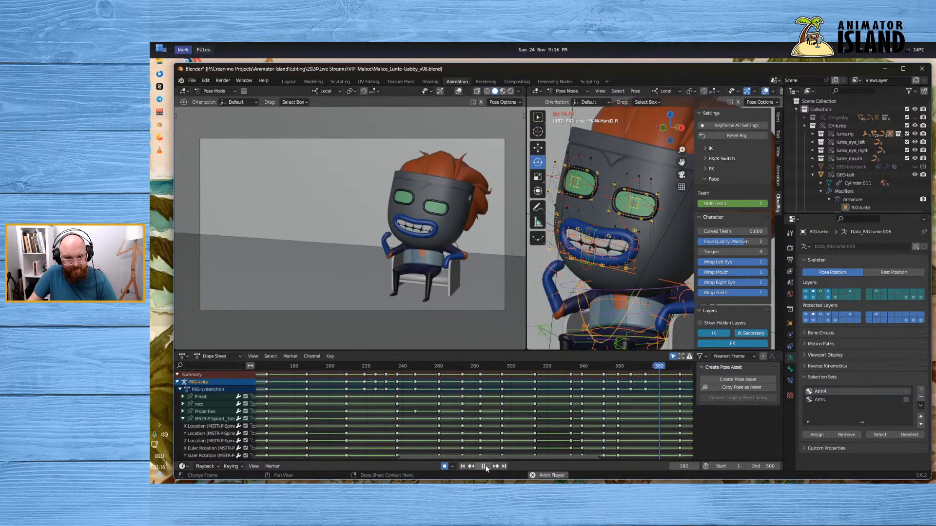
pyautogui.click(486, 466)
pyautogui.moveTo(617, 369); pyautogui.dragTo(598, 375)
pyautogui.moveTo(603, 379)
pyautogui.mouseDown()
pyautogui.moveTo(621, 379)
pyautogui.moveTo(594, 383)
pyautogui.mouseUp()
pyautogui.click(489, 467)
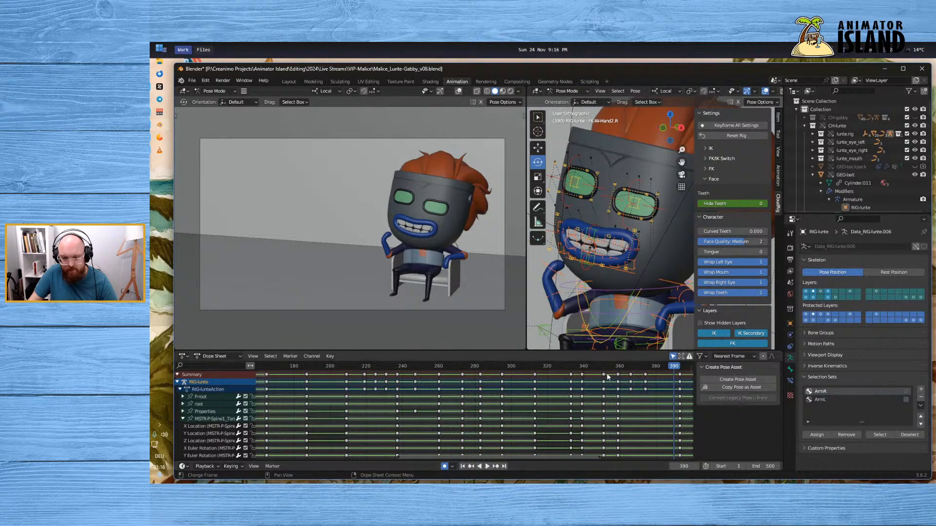
# Scrub around frame 387 and play from frame 347 past frame 400 to examine the hold before the next pose
pyautogui.moveTo(619, 366); pyautogui.dragTo(669, 371)
pyautogui.moveTo(660, 397); pyautogui.dragTo(582, 401, button='middle')
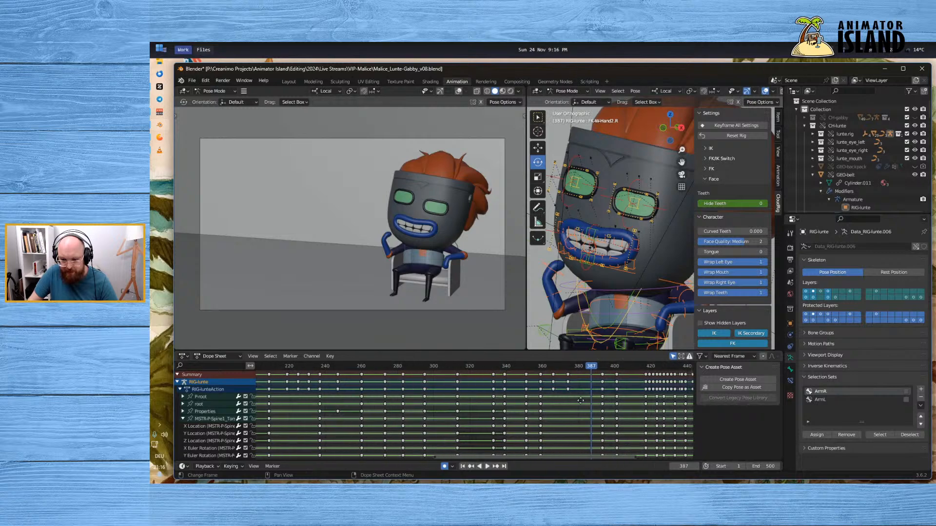
pyautogui.moveTo(597, 369); pyautogui.dragTo(518, 370)
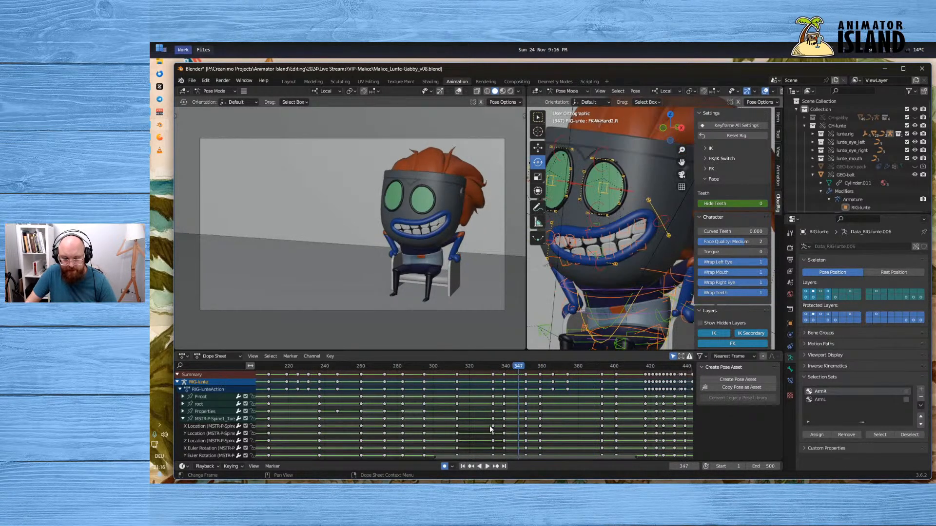
pyautogui.click(484, 466)
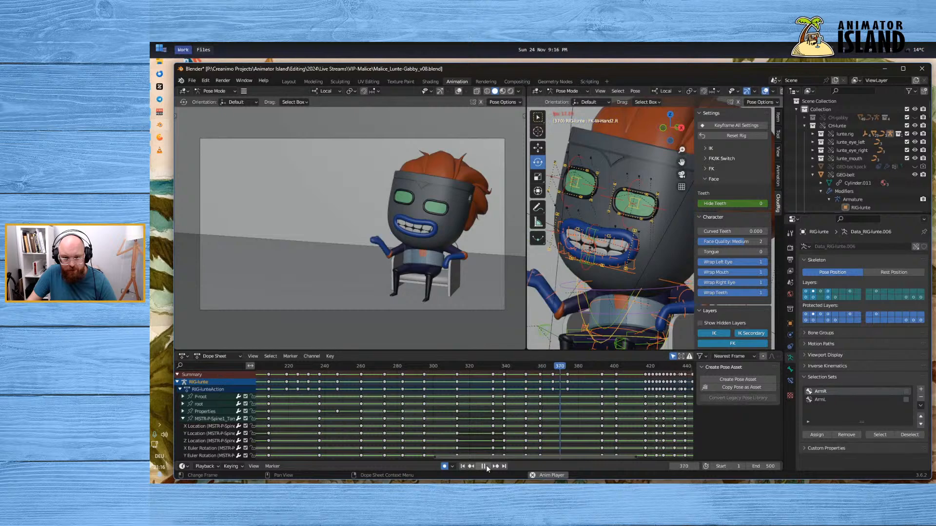
pyautogui.click(486, 466)
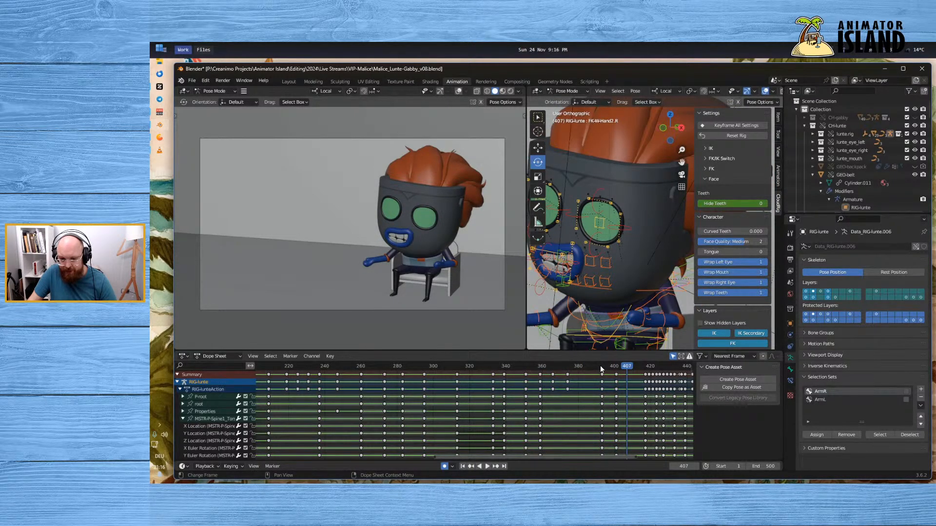
# Rotate the FK-Spine3 control at frame 387 to tilt the upper body back, and compare it with the neighbouring frames
pyautogui.moveTo(600, 366)
pyautogui.mouseDown()
pyautogui.moveTo(620, 367)
pyautogui.moveTo(591, 367)
pyautogui.mouseUp()
pyautogui.press('space')
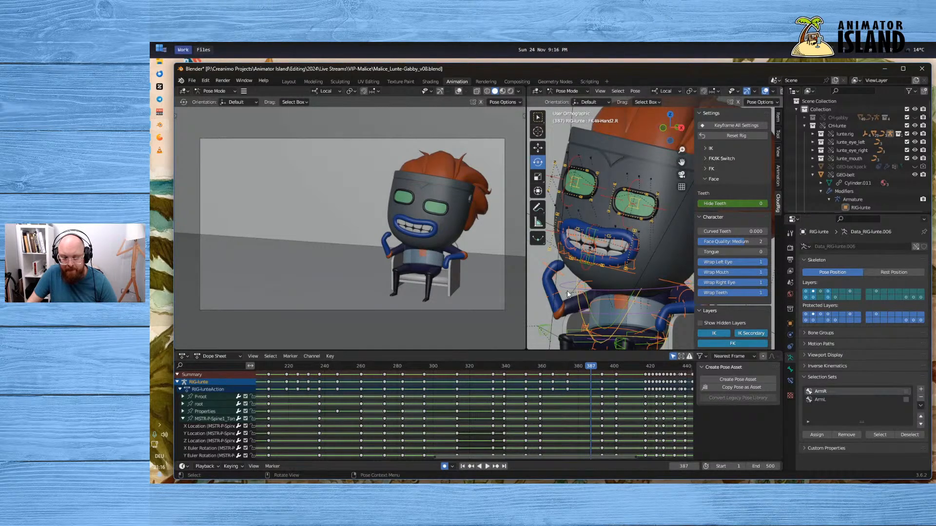
pyautogui.moveTo(622, 291); pyautogui.dragTo(569, 283, button='middle')
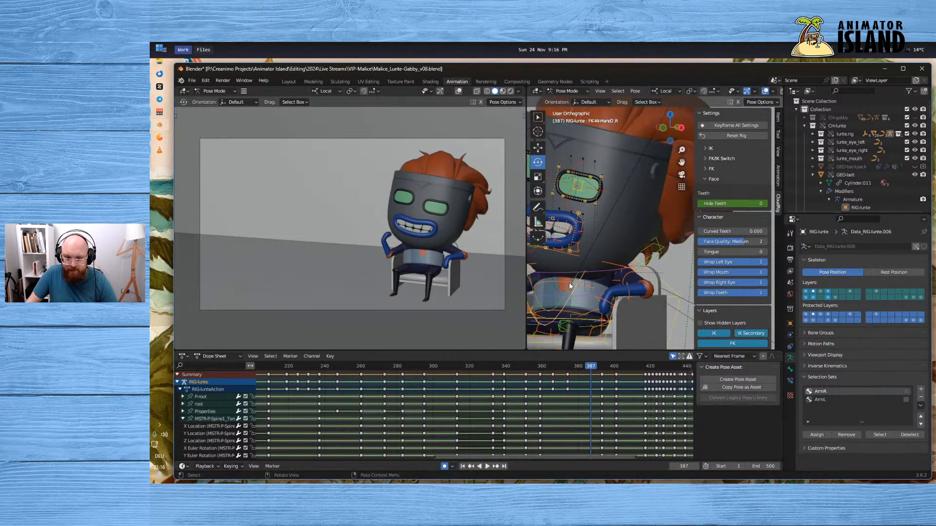
pyautogui.click(561, 287)
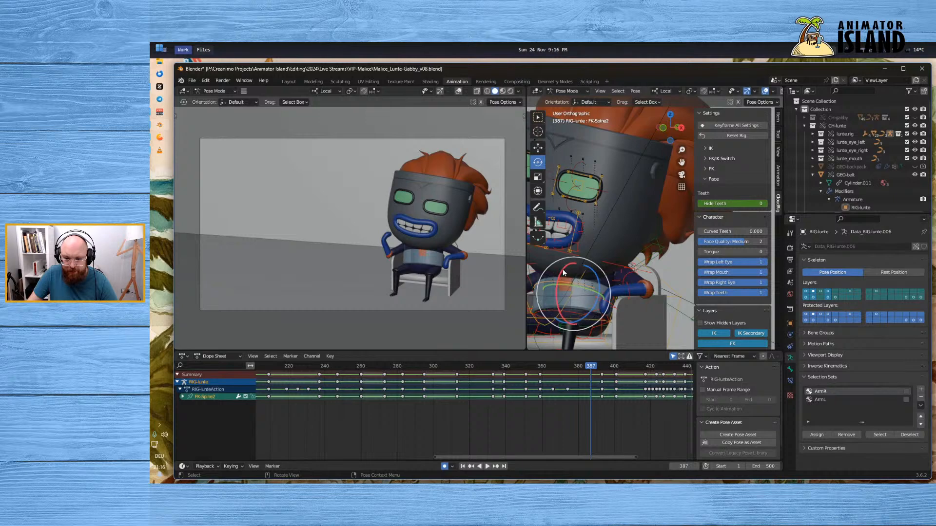
pyautogui.click(566, 272)
pyautogui.click(568, 273)
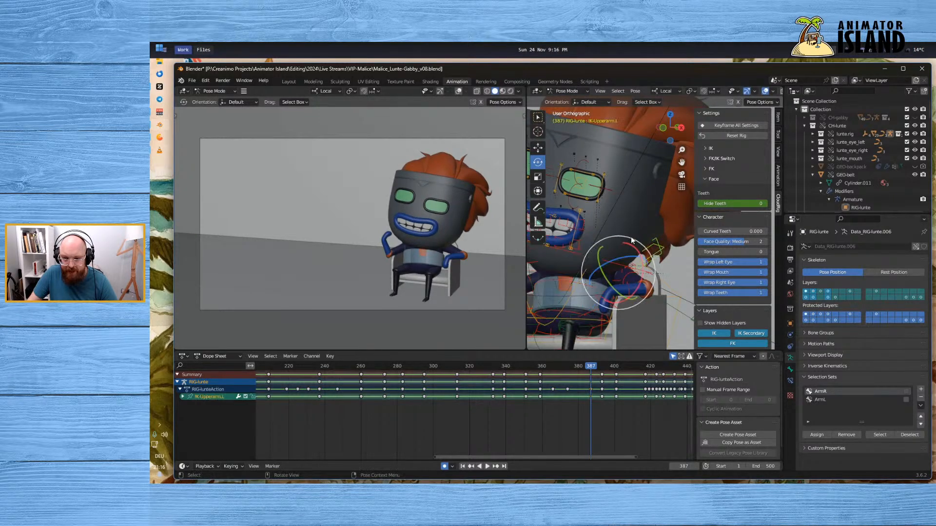
pyautogui.moveTo(568, 270); pyautogui.dragTo(577, 279, button='middle')
pyautogui.click(586, 267)
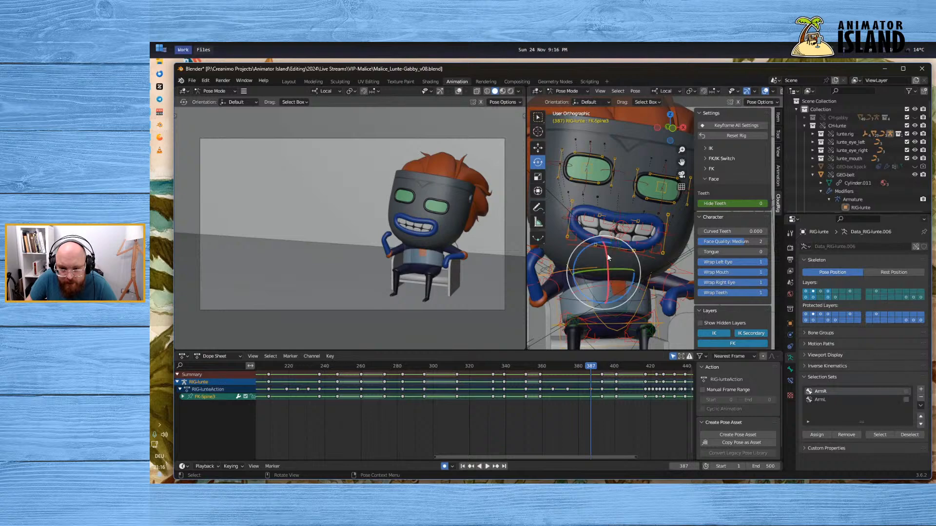
pyautogui.press('r')
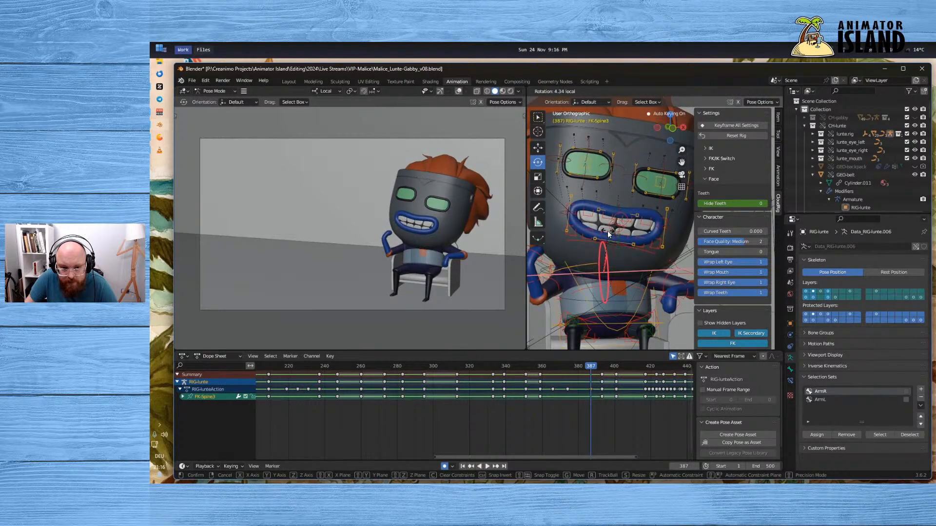
pyautogui.click(607, 224)
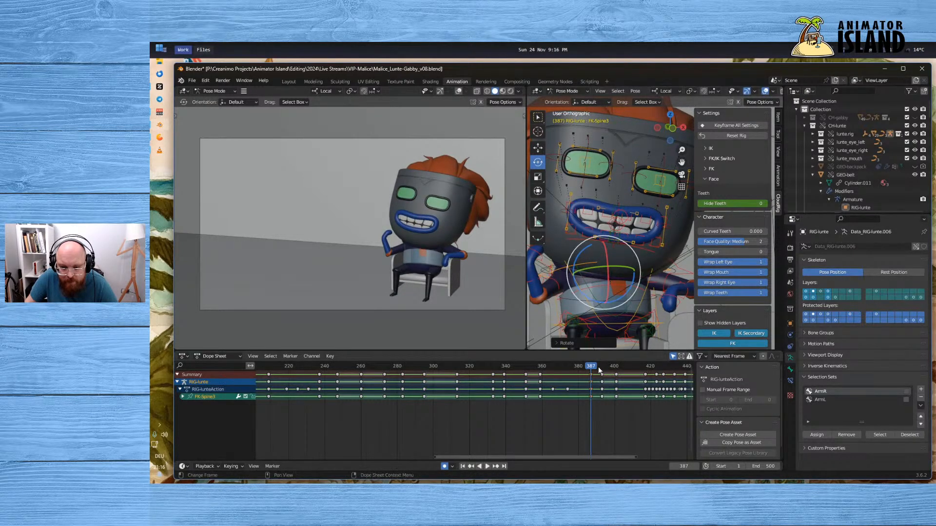
pyautogui.press('space')
pyautogui.moveTo(594, 370); pyautogui.dragTo(601, 365)
pyautogui.press('Escape')
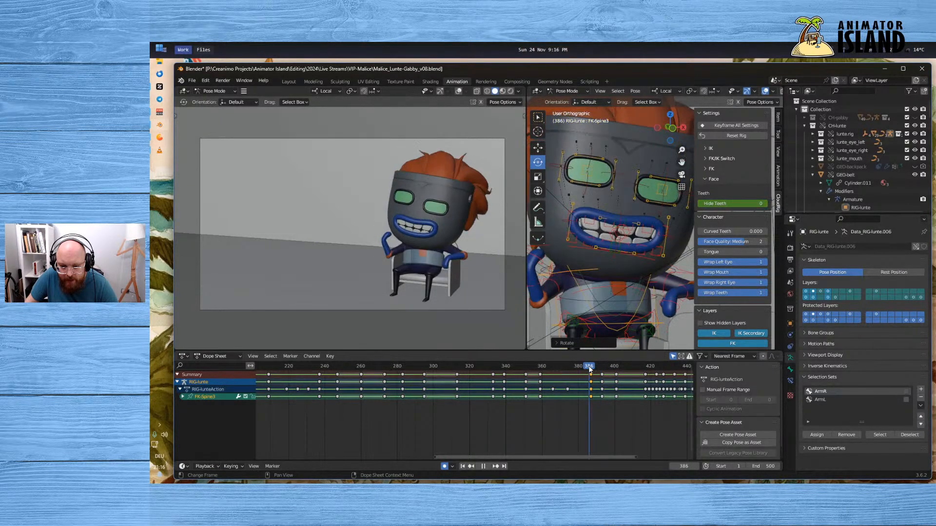
# Swing the right forearm outward at frame 387 and twist it to refine the hand's outward gesture
pyautogui.click(555, 282)
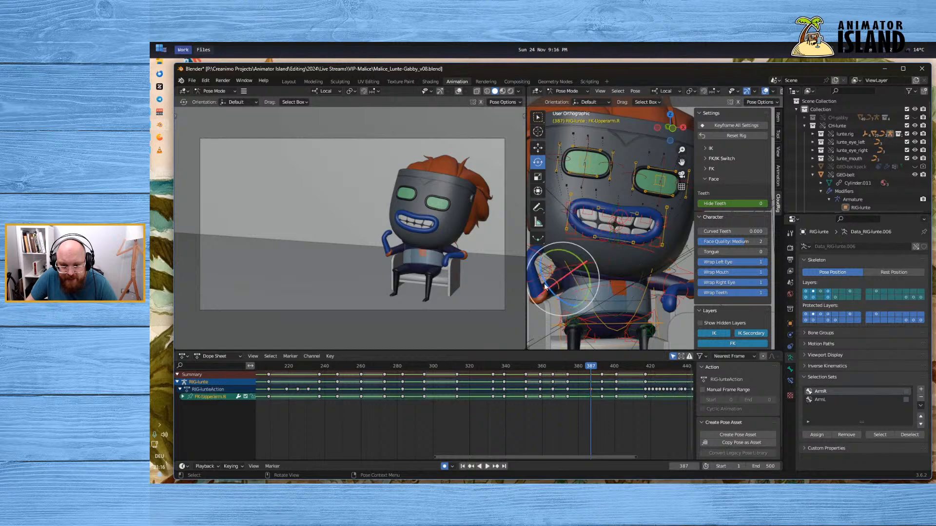
pyautogui.click(531, 281)
pyautogui.moveTo(531, 279); pyautogui.dragTo(550, 265, button='middle')
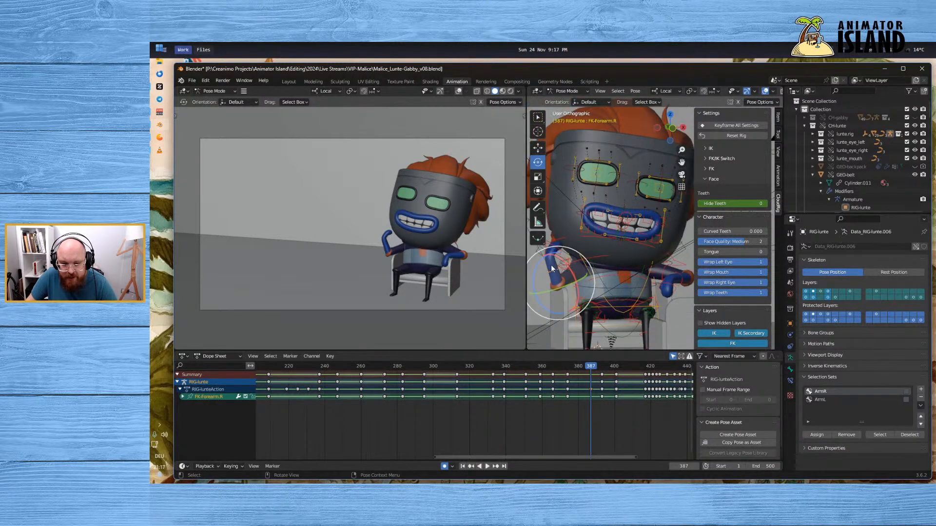
pyautogui.press('r')
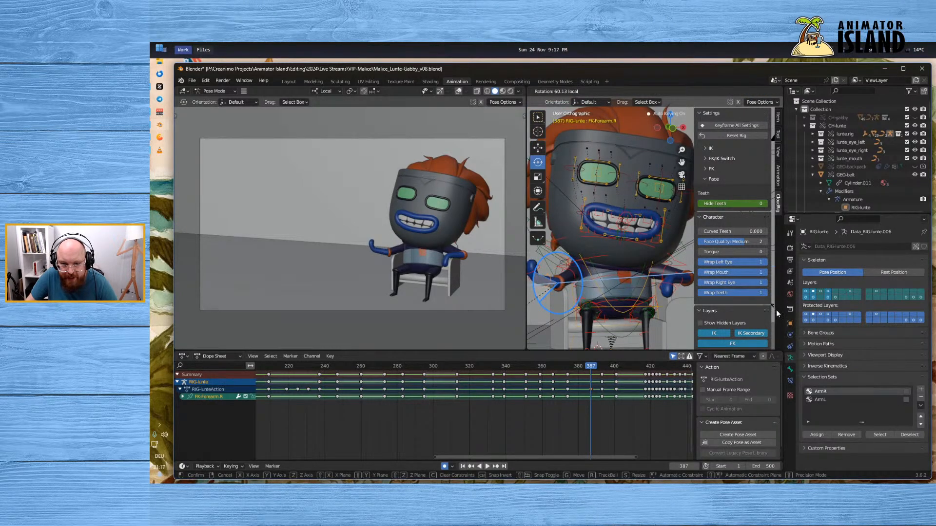
pyautogui.click(683, 243)
pyautogui.moveTo(624, 266); pyautogui.dragTo(591, 278, button='middle')
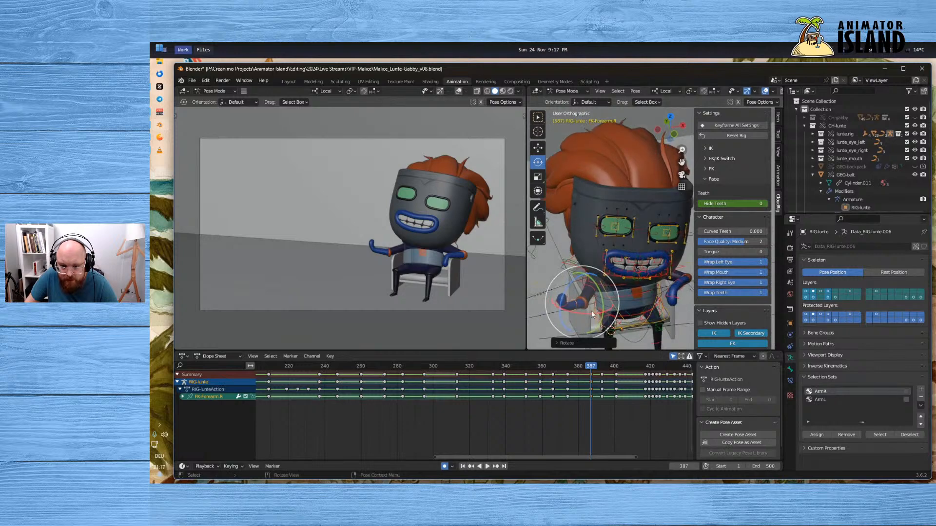
pyautogui.press('r')
pyautogui.click(602, 318)
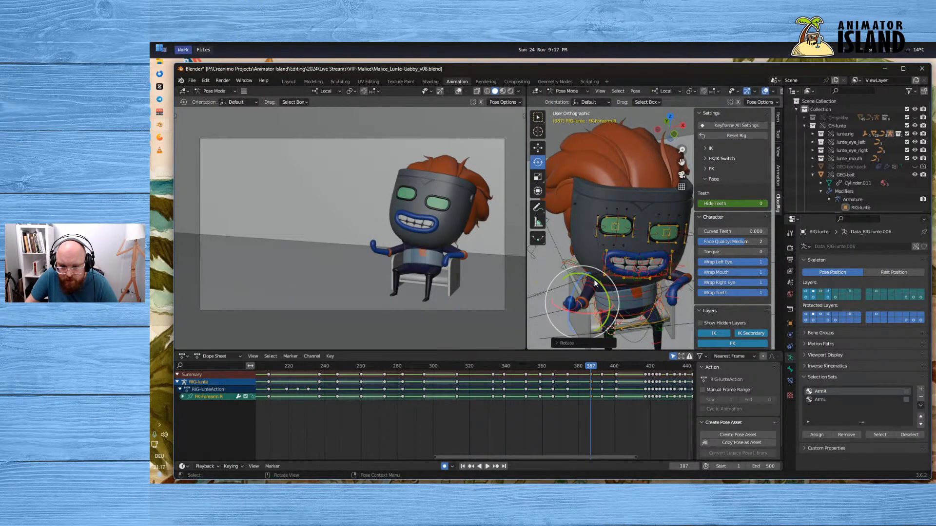
pyautogui.moveTo(594, 279); pyautogui.dragTo(604, 290)
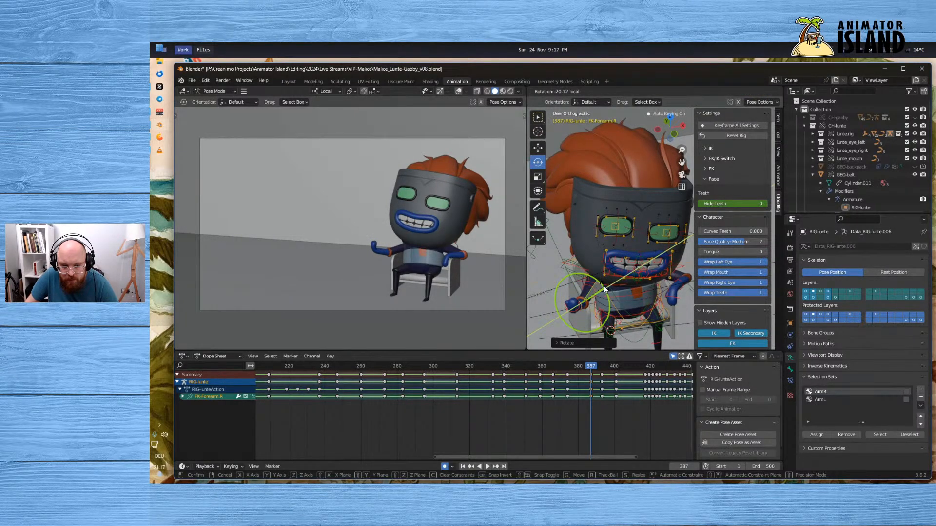
pyautogui.click(604, 290)
# Play from frames 370 and 356 past frame 387 to examine the new torso and right-forearm pose in motion
pyautogui.moveTo(581, 367); pyautogui.dragTo(560, 367)
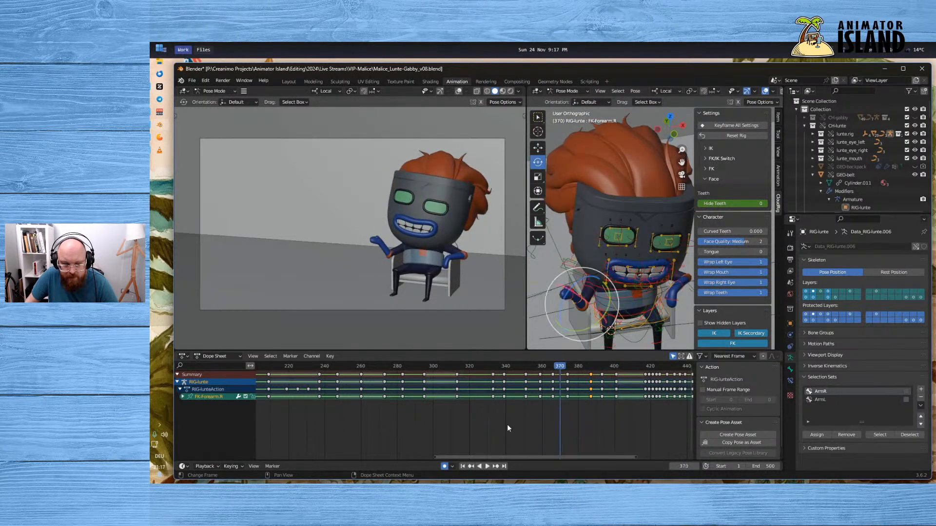
pyautogui.click(486, 469)
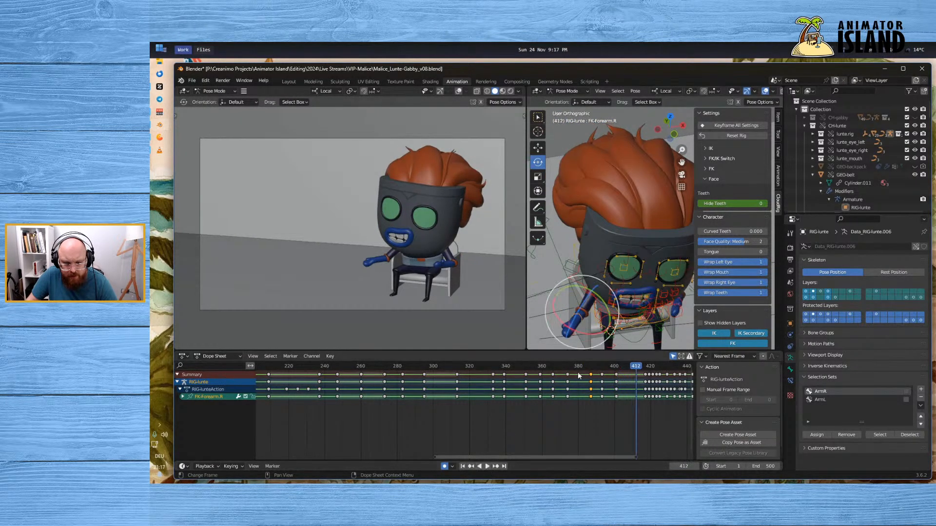
pyautogui.click(487, 468)
pyautogui.click(485, 467)
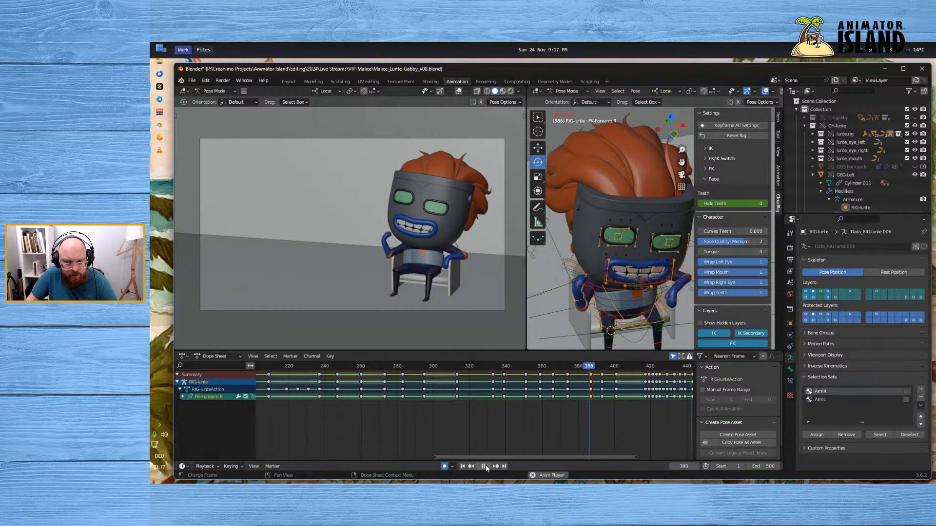
pyautogui.click(536, 368)
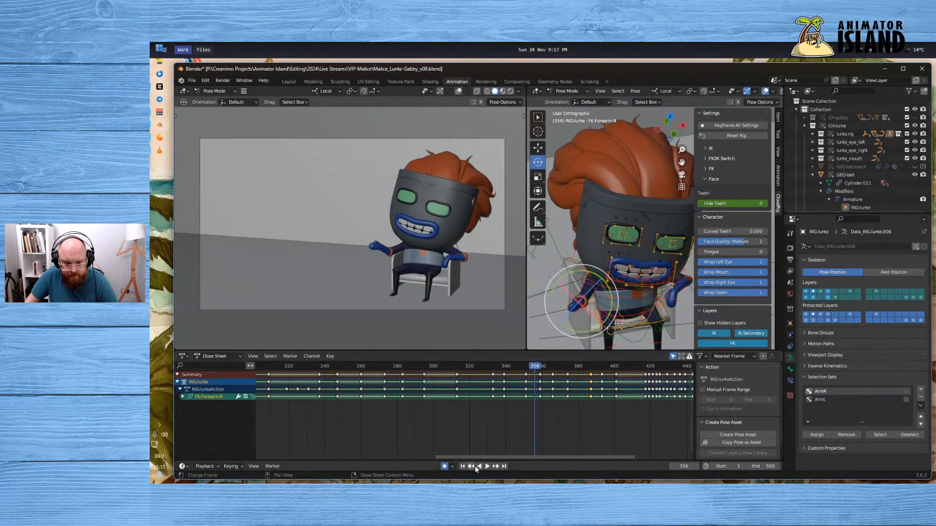
pyautogui.click(484, 467)
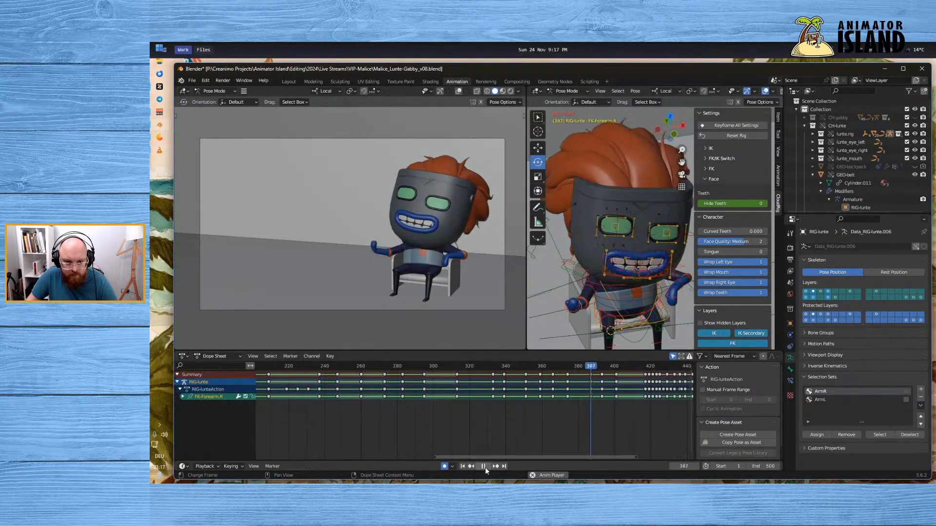
pyautogui.click(485, 467)
# Play longer stretches from frame 331 past frame 410 to examine the frame 387 pose in context
pyautogui.click(490, 366)
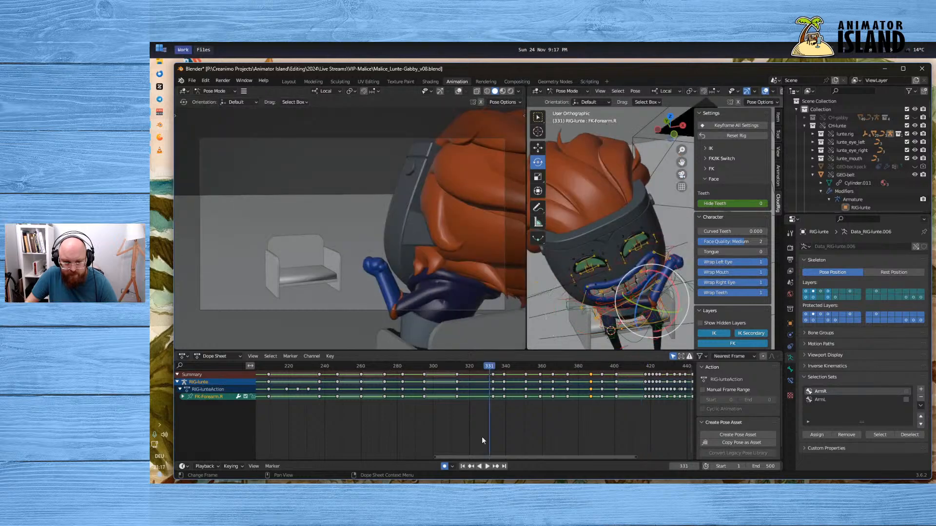
pyautogui.click(486, 467)
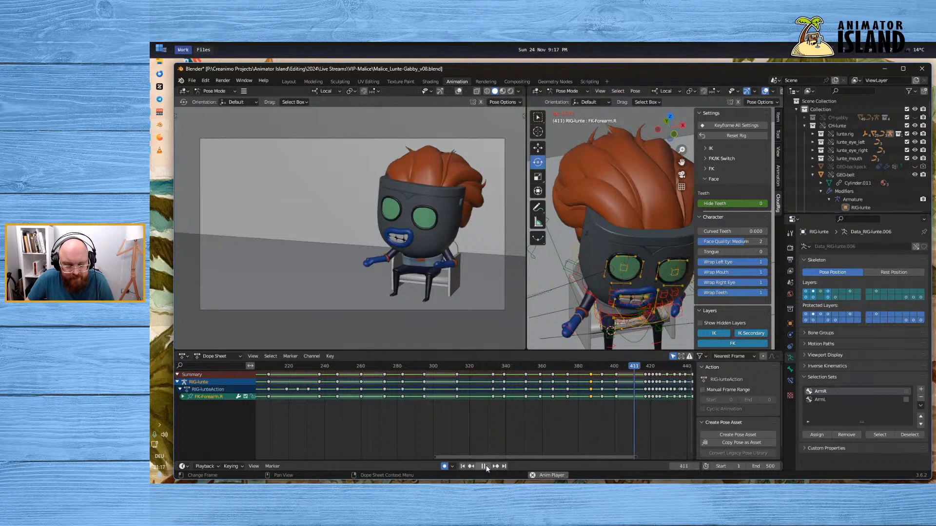
pyautogui.click(484, 466)
pyautogui.click(586, 366)
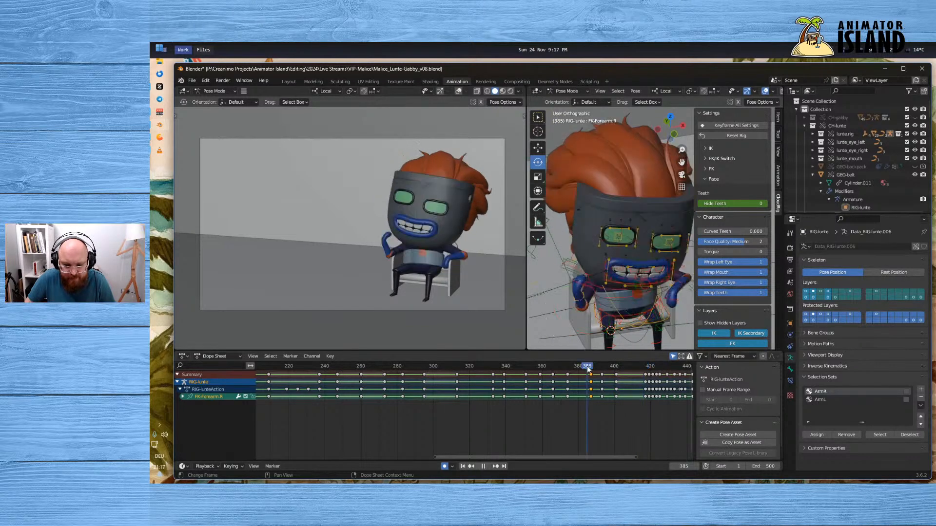
pyautogui.click(496, 385)
pyautogui.click(487, 467)
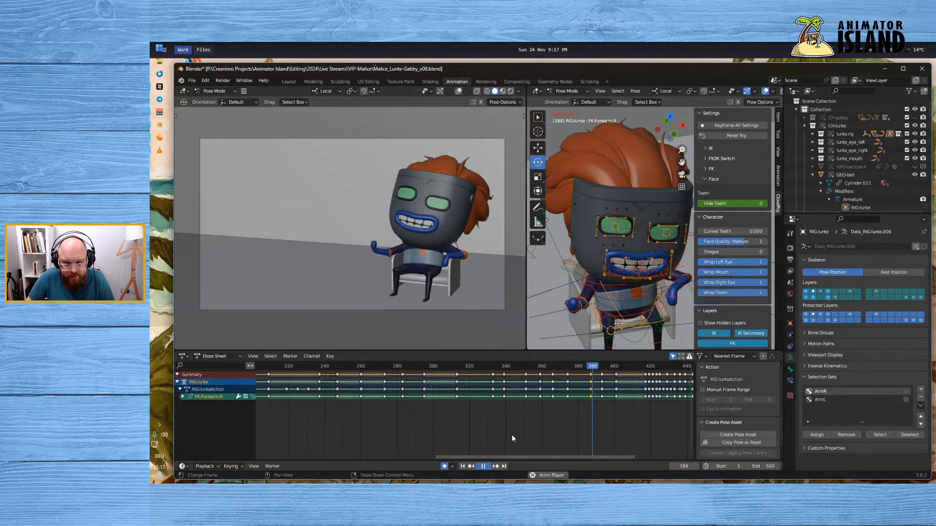
pyautogui.moveTo(569, 365); pyautogui.dragTo(500, 369)
pyautogui.click(488, 466)
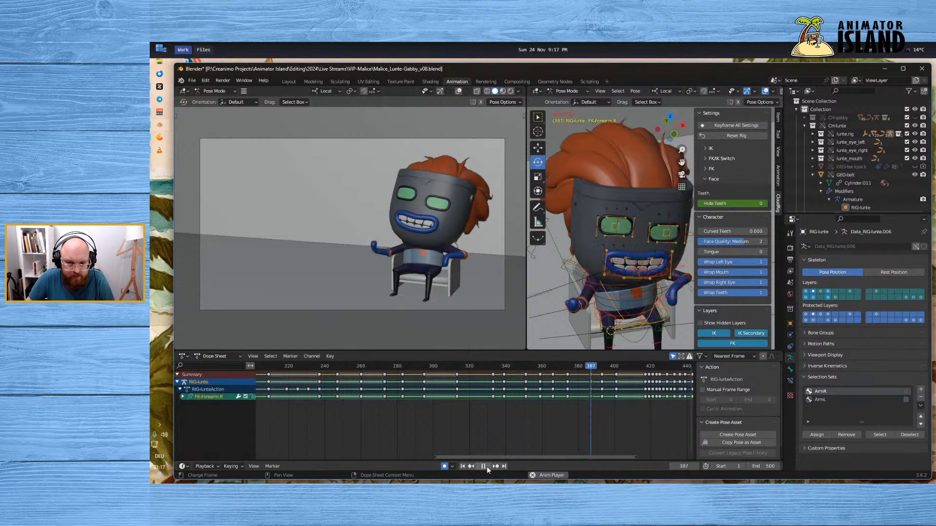
pyautogui.click(486, 466)
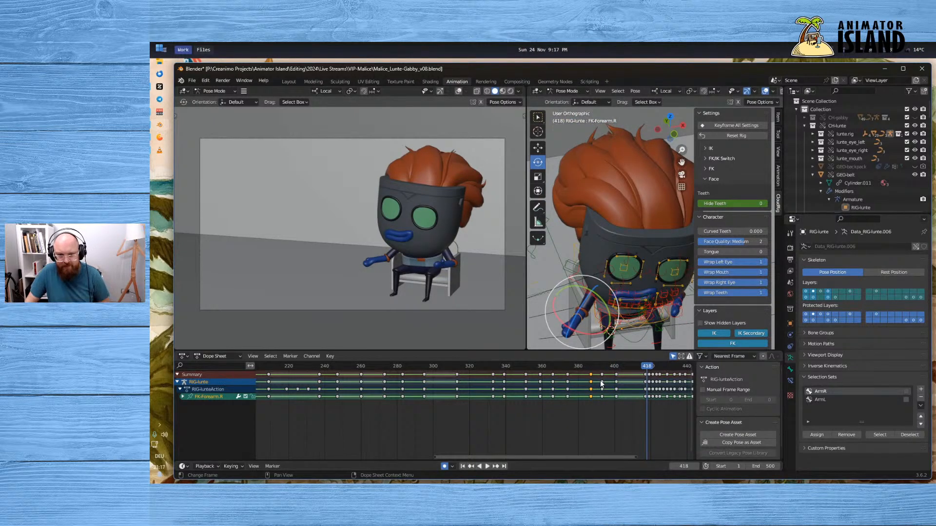
# Rotate the left forearm around its local X axis at frame 387 to raise the hand outward
pyautogui.moveTo(594, 365)
pyautogui.mouseDown()
pyautogui.moveTo(620, 372)
pyautogui.moveTo(590, 368)
pyautogui.mouseUp()
pyautogui.keyDown('shift'); pyautogui.moveTo(611, 296); pyautogui.dragTo(504, 297, button='middle'); pyautogui.keyUp('shift')
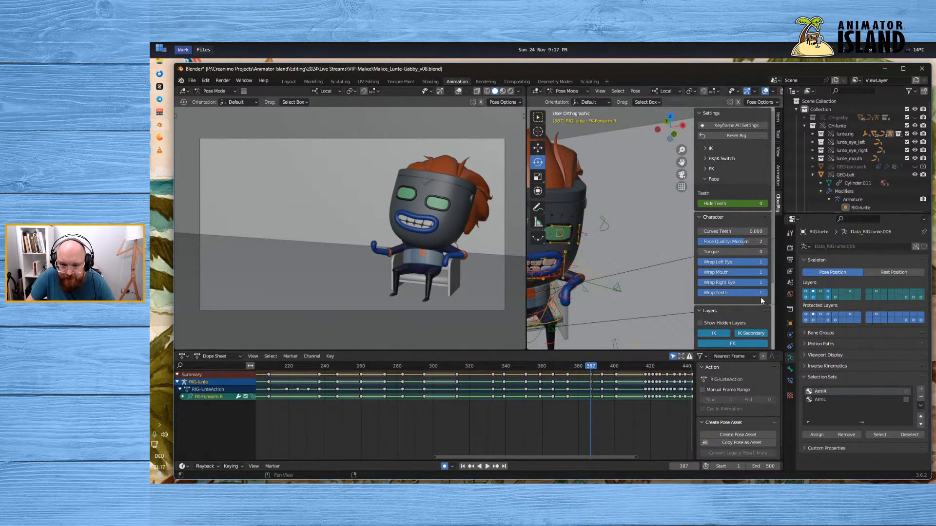
pyautogui.click(574, 284)
pyautogui.moveTo(560, 285); pyautogui.dragTo(587, 264)
pyautogui.press('r')
pyautogui.press('x')
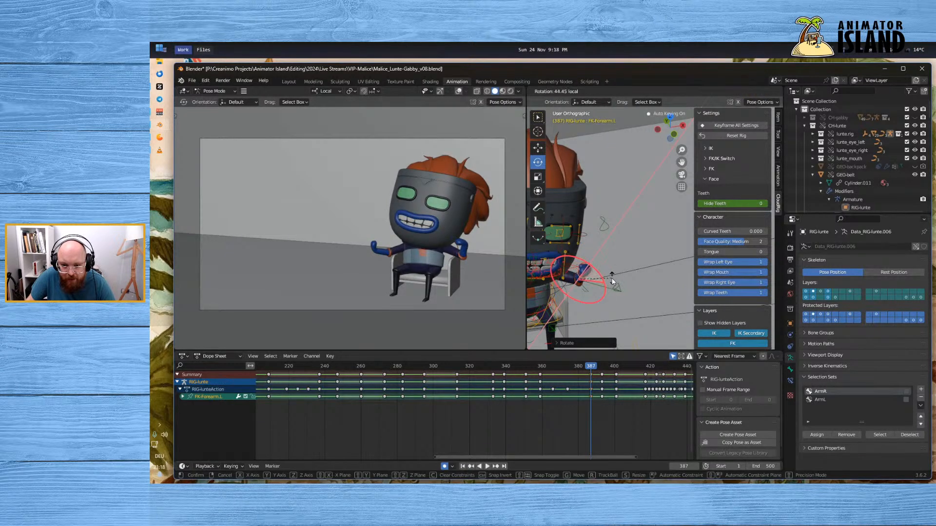
pyautogui.click(614, 282)
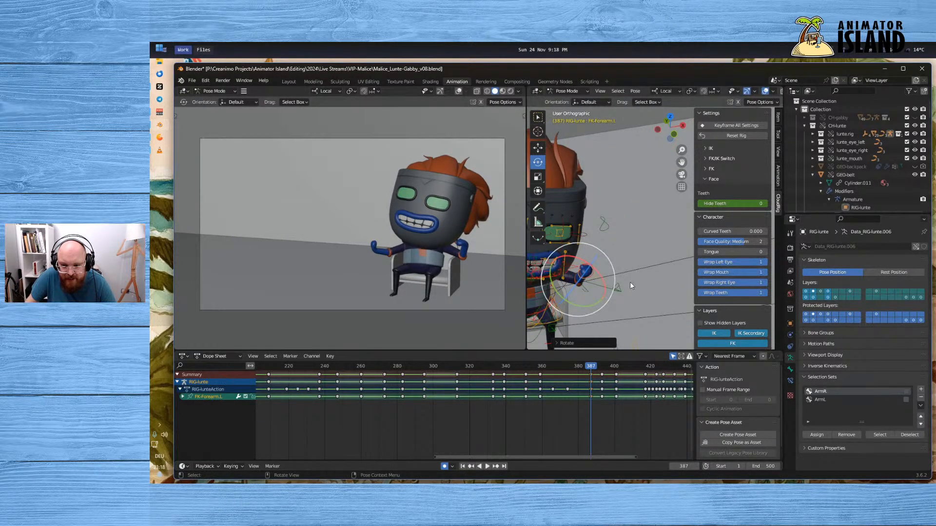
# Rotate the left hand at frame 387 and adjust the left forearm to refine the raised-hand gesture
pyautogui.click(615, 281)
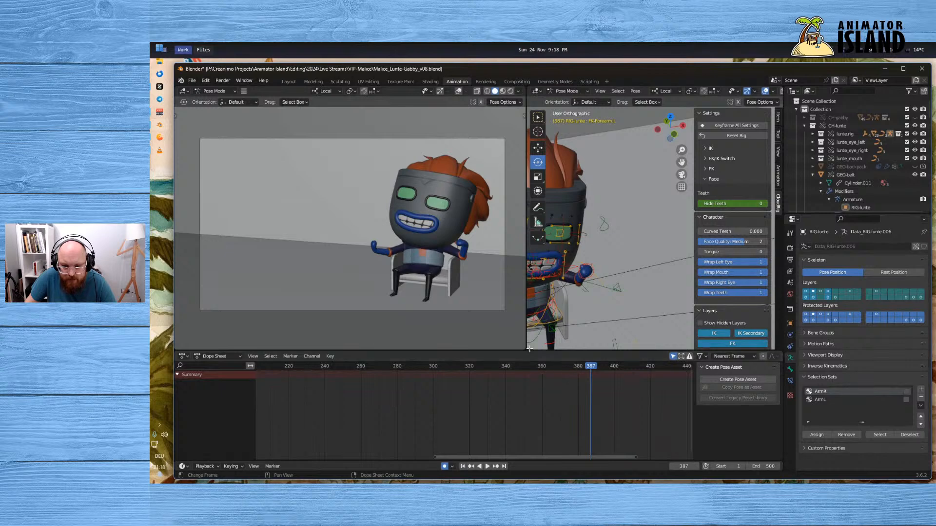
pyautogui.moveTo(550, 262)
pyautogui.mouseDown(button='middle')
pyautogui.moveTo(551, 250)
pyautogui.moveTo(563, 274)
pyautogui.mouseUp(button='middle')
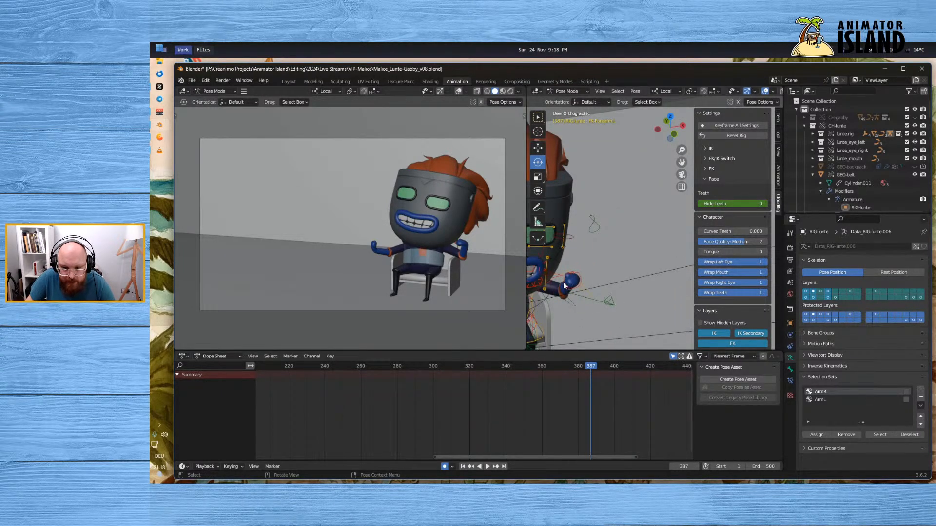
pyautogui.click(564, 285)
pyautogui.moveTo(600, 366); pyautogui.dragTo(604, 368)
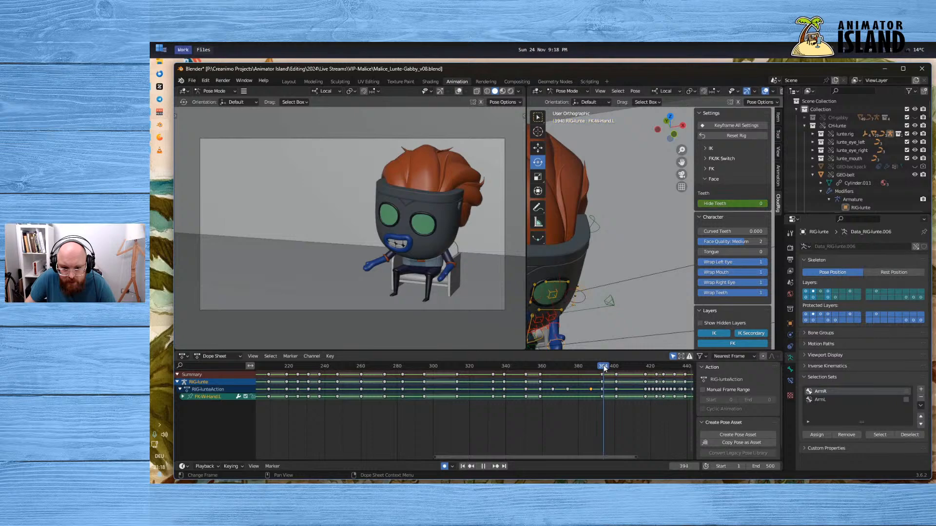
pyautogui.moveTo(604, 348); pyautogui.dragTo(616, 270, button='middle')
pyautogui.click(592, 370)
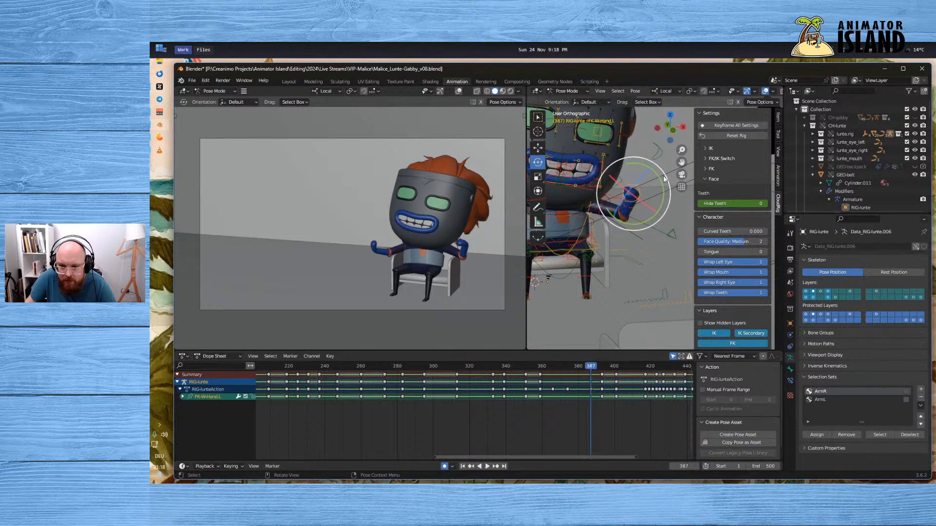
pyautogui.moveTo(657, 183); pyautogui.dragTo(636, 225)
pyautogui.click(619, 204)
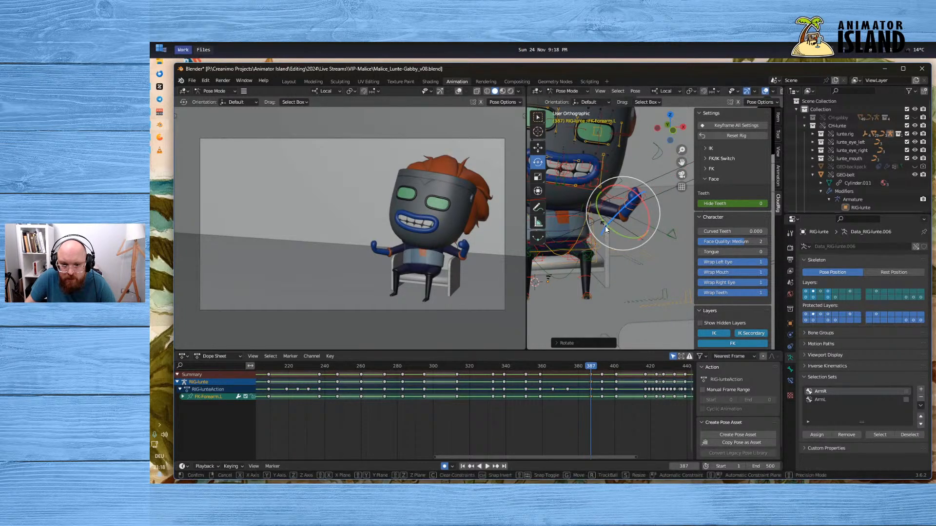
# Scrub around frame 393 and play from frame 370 to examine the left arm's transition out of the frame 387 pose
pyautogui.click(581, 366)
pyautogui.press('space')
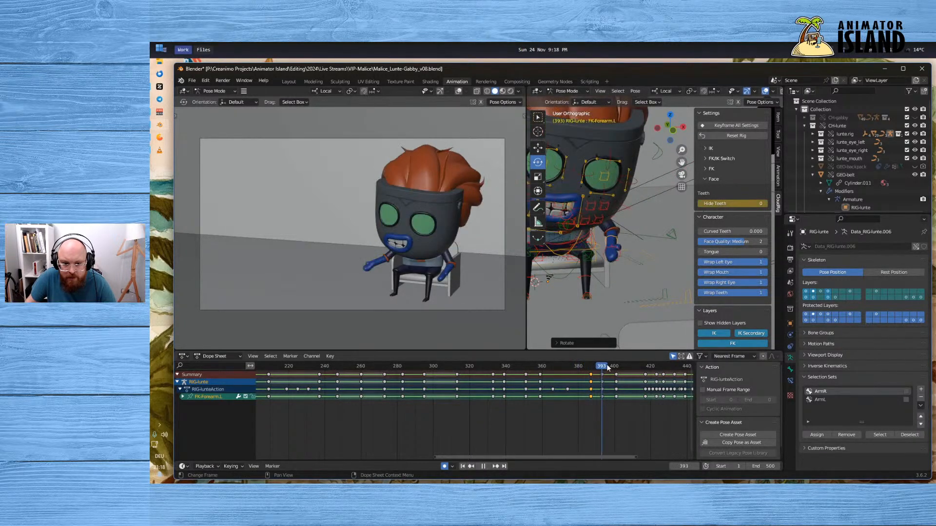
pyautogui.moveTo(611, 366); pyautogui.dragTo(559, 371)
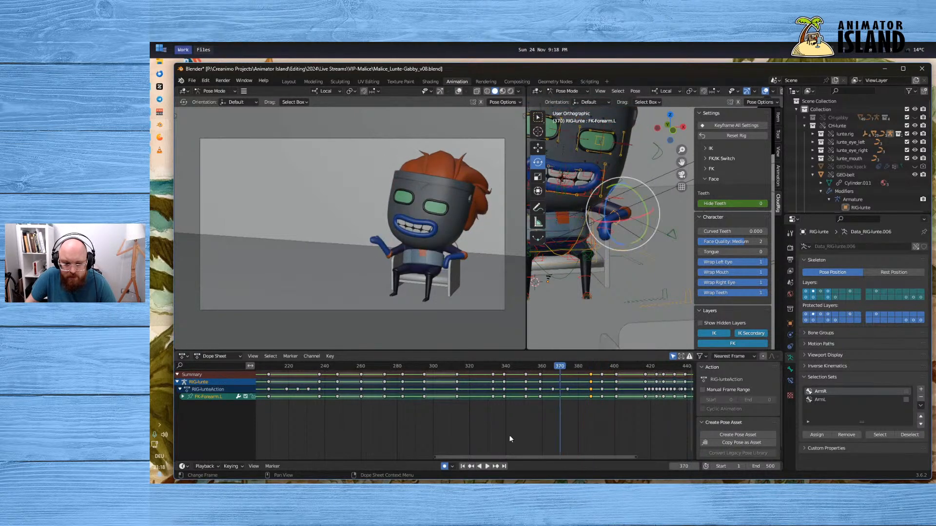
pyautogui.click(488, 467)
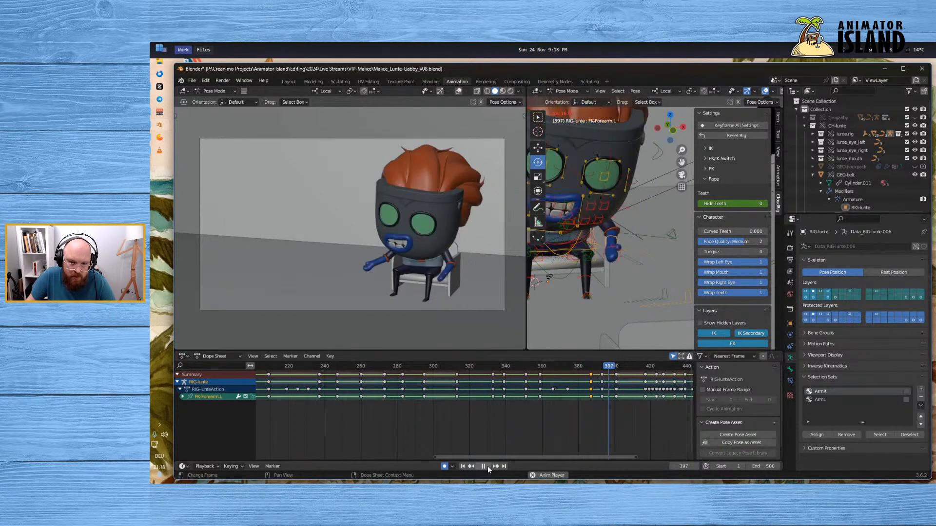
pyautogui.press('space')
# Try rotating the left hand control around its local Z axis at frame 393
pyautogui.moveTo(607, 364); pyautogui.dragTo(601, 366)
pyautogui.click(621, 285)
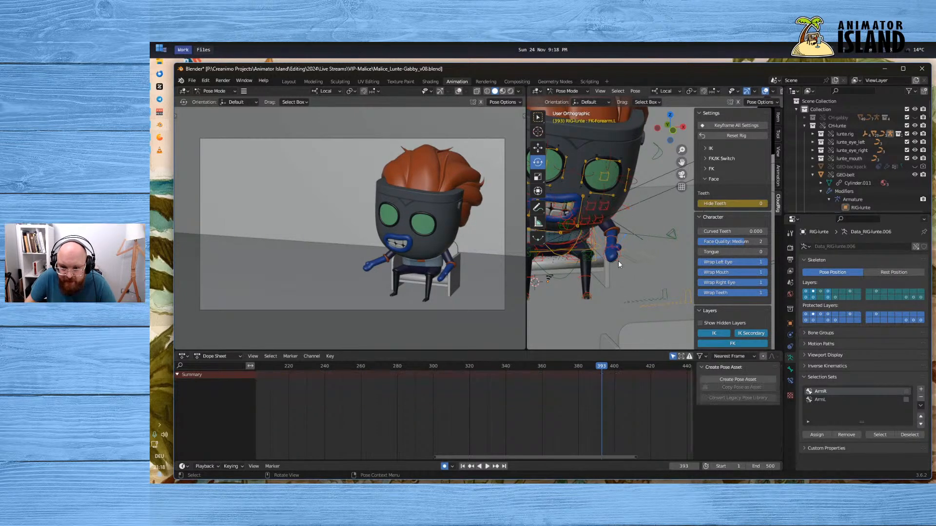
pyautogui.click(618, 261)
pyautogui.press('r')
pyautogui.press('z')
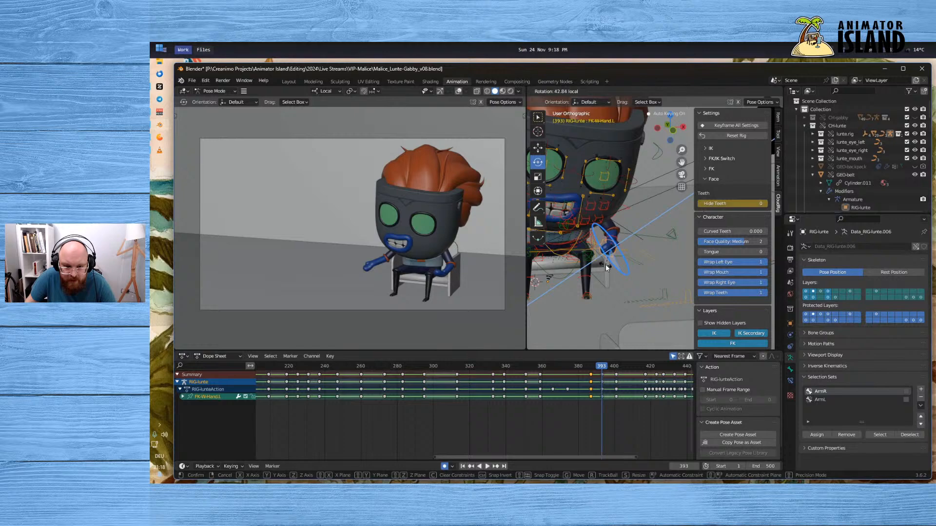
pyautogui.click(601, 265)
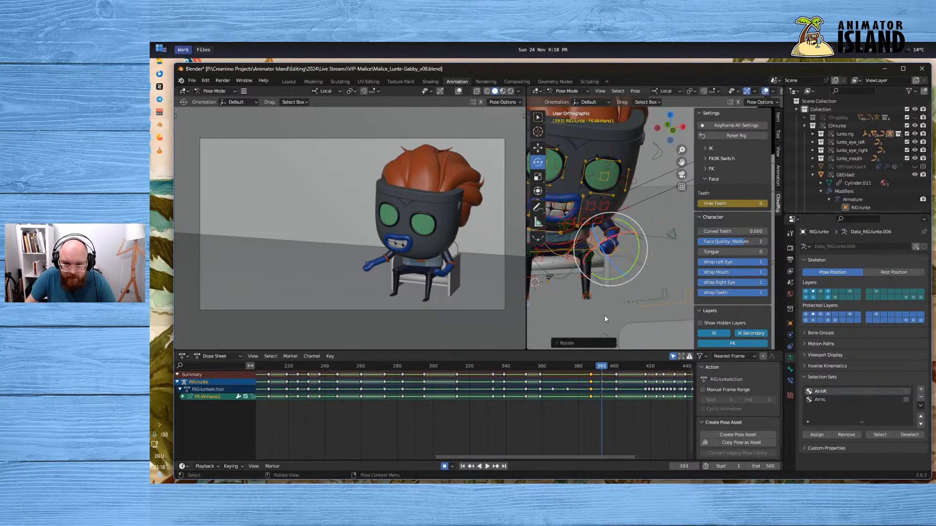
# Try tilting the left hand further at frame 393 and rotating its second hand control
pyautogui.click(604, 315)
pyautogui.scroll(2, 582, 247)
pyautogui.click(577, 251)
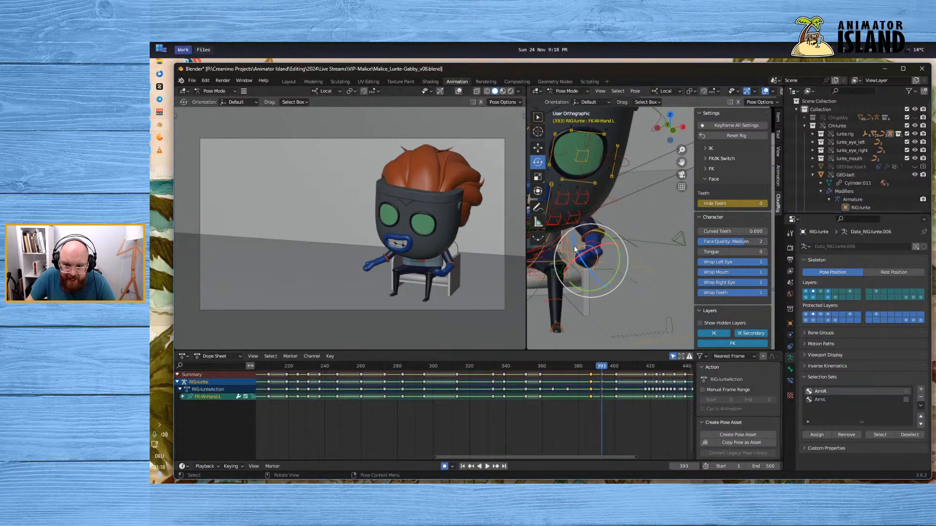
pyautogui.moveTo(575, 248); pyautogui.dragTo(580, 219)
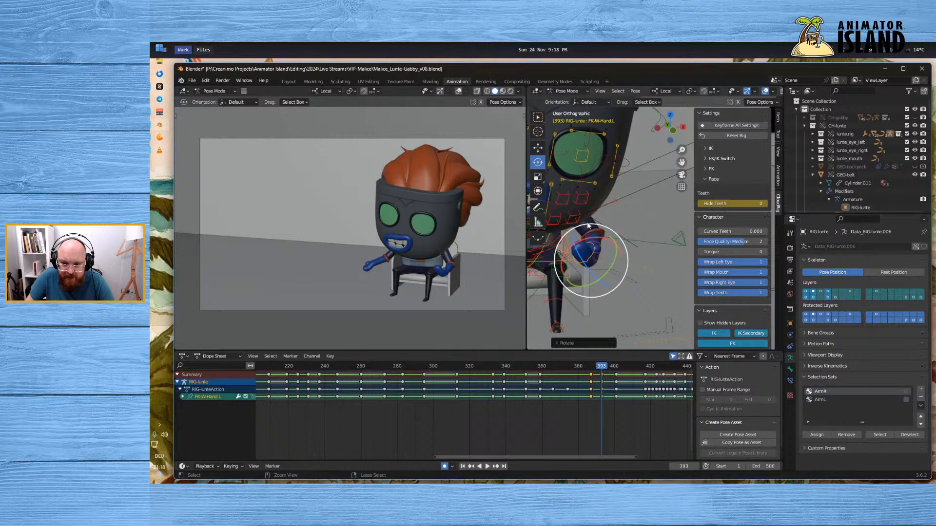
pyautogui.click(627, 200)
pyautogui.click(585, 267)
pyautogui.moveTo(586, 268); pyautogui.dragTo(562, 306)
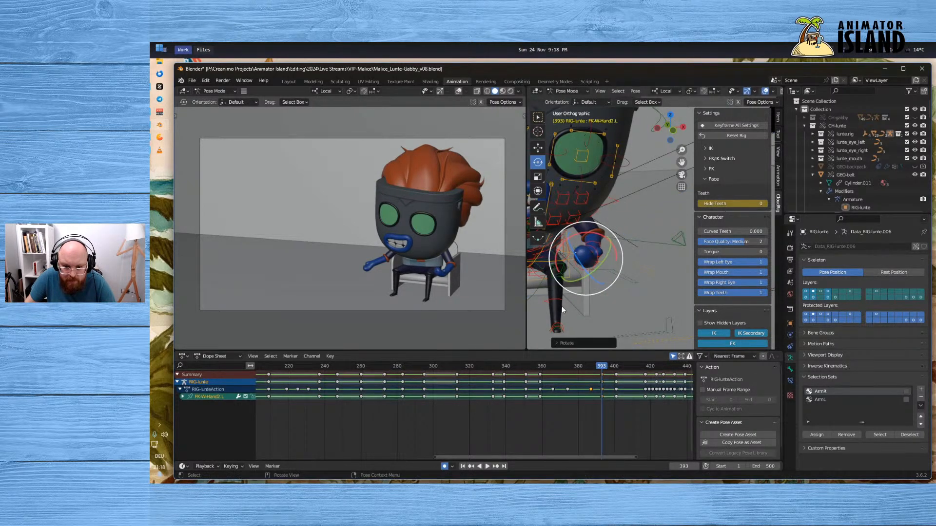
# Play past frame 393 and scrub between frames 387 and 393 to examine the changed left-hand pose
pyautogui.click(581, 367)
pyautogui.click(486, 467)
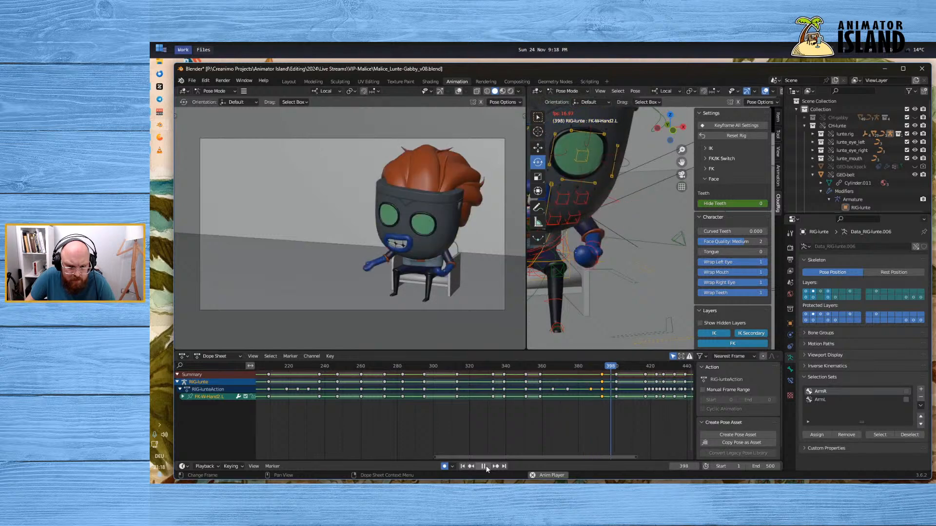
pyautogui.click(591, 367)
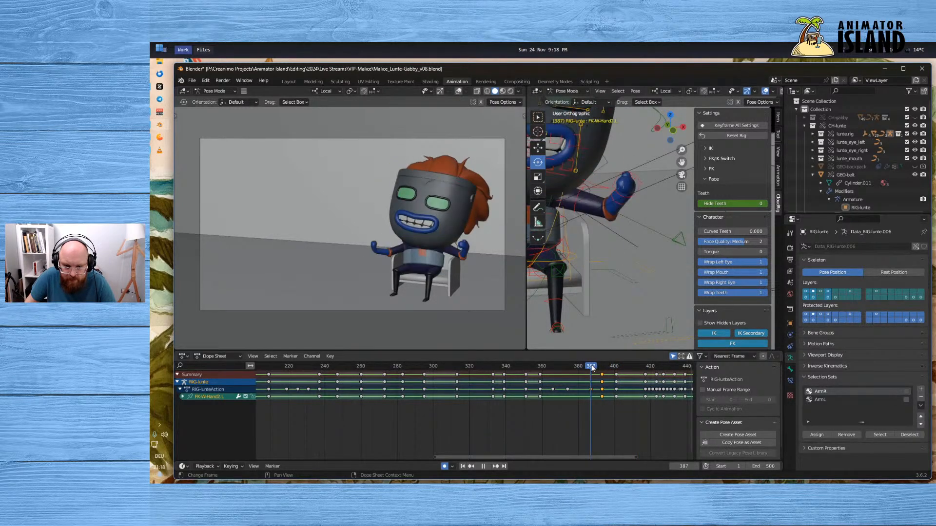
pyautogui.moveTo(593, 368); pyautogui.dragTo(602, 367)
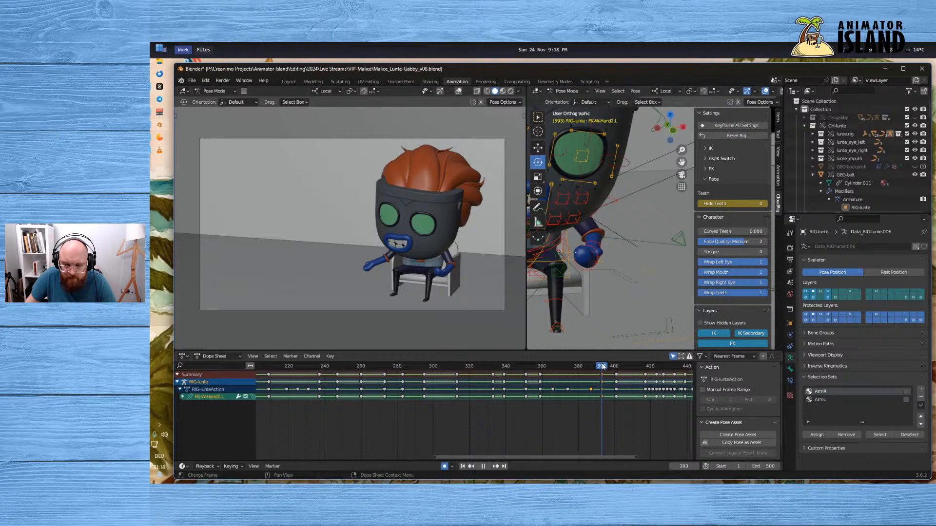
# Undo the left-hand rotations made at frame 393
pyautogui.hotkey('ctrl', 'z')
pyautogui.hotkey('ctrl', 'z')
pyautogui.hotkey('ctrl', 'z')
pyautogui.hotkey('ctrl', 'z')
pyautogui.hotkey('ctrl', 'z')
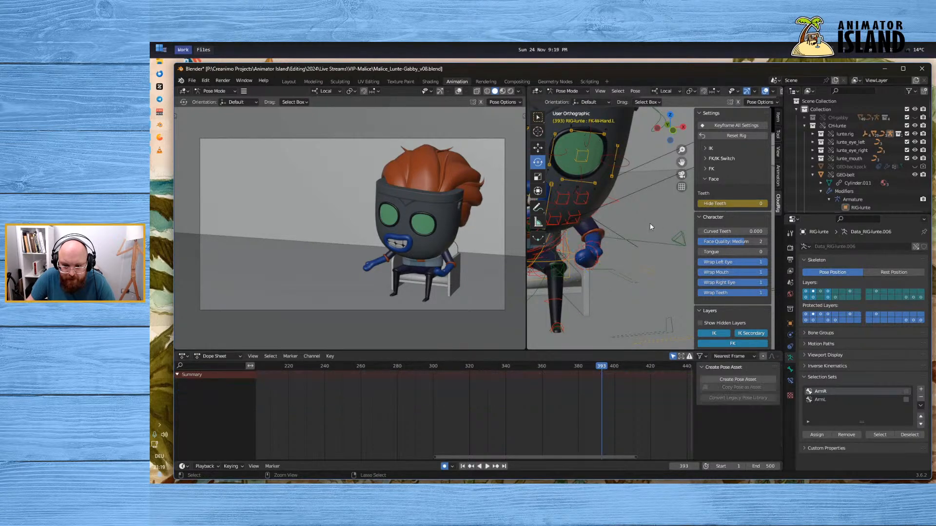
pyautogui.hotkey('ctrl', 'z')
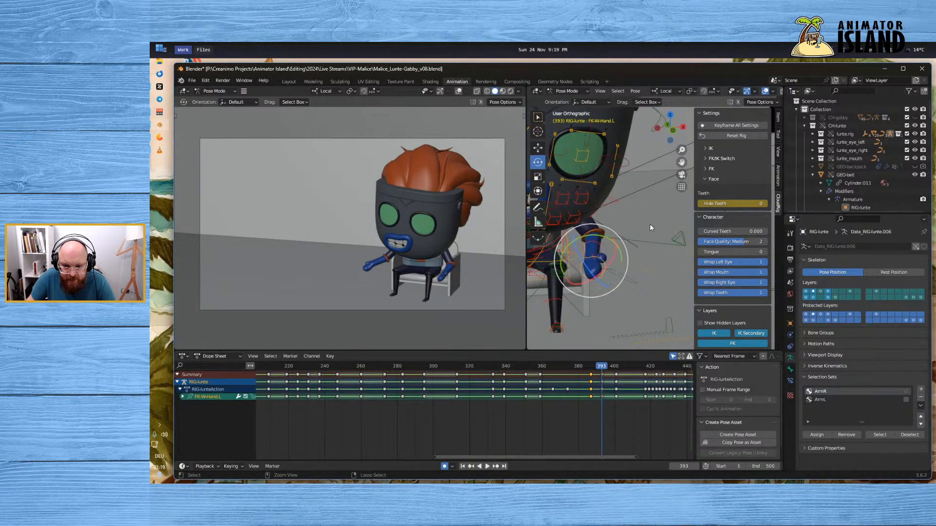
# Rotate the left hand control around its local Z axis at frame 393 by about 22 degrees
pyautogui.click(651, 221)
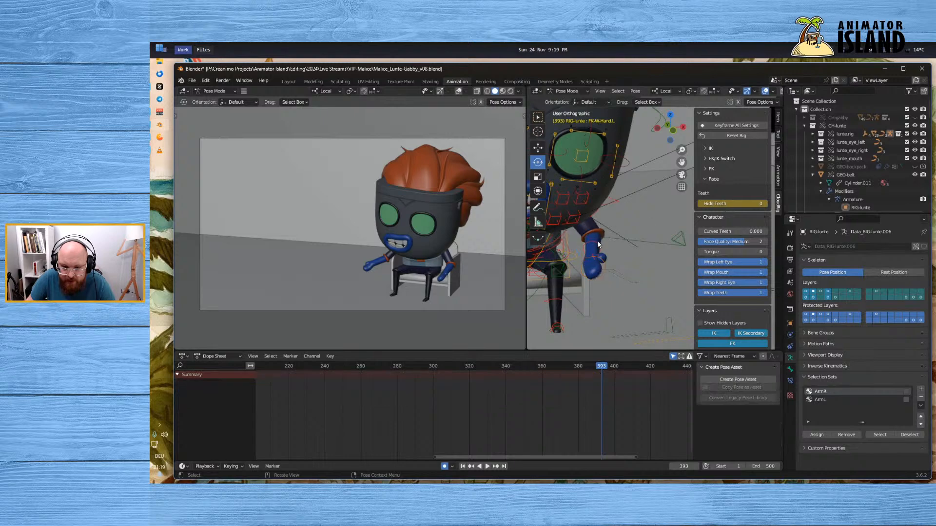
pyautogui.click(596, 242)
pyautogui.click(610, 284)
pyautogui.click(601, 273)
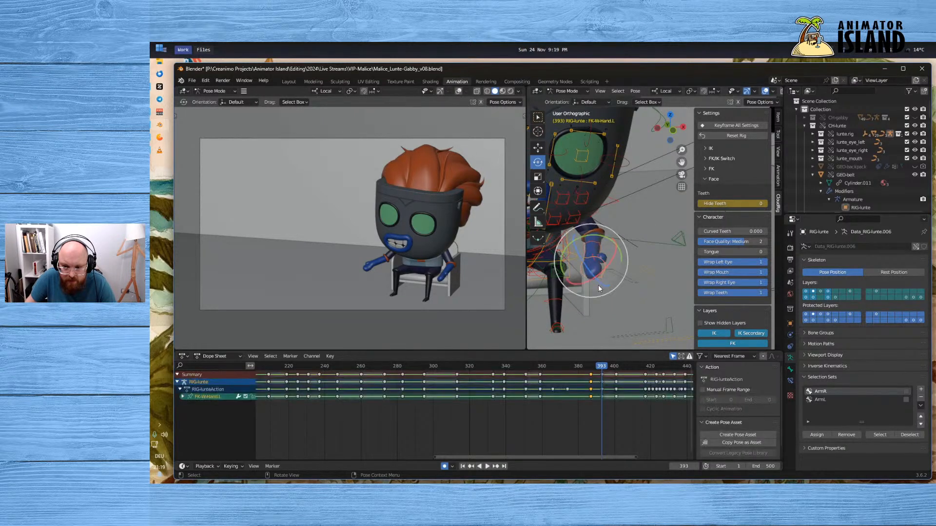
pyautogui.press('r')
pyautogui.press('x')
pyautogui.press('z')
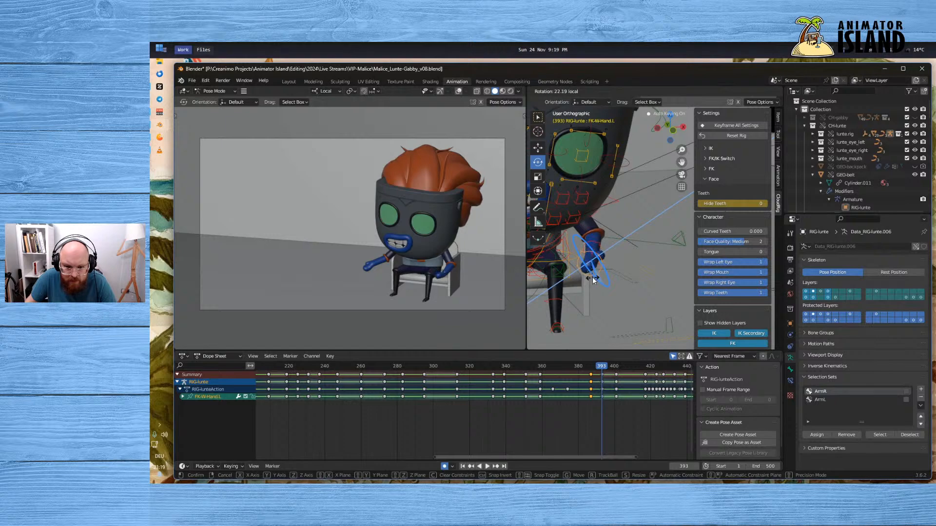
pyautogui.click(593, 280)
# Scrub between the neighbouring poses and tilt the left hand control again at frame 393
pyautogui.press('space')
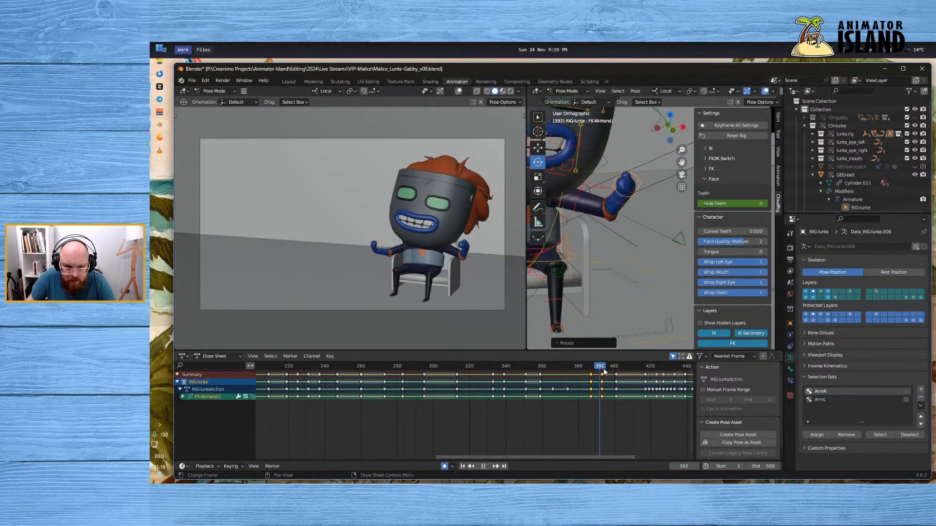
pyautogui.press('Escape')
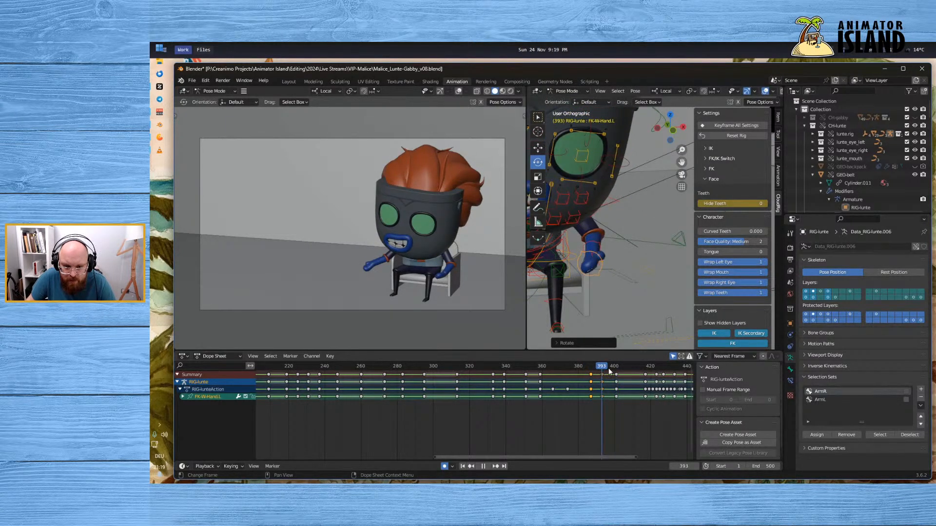
pyautogui.moveTo(609, 369)
pyautogui.mouseDown()
pyautogui.moveTo(620, 370)
pyautogui.moveTo(591, 369)
pyautogui.moveTo(609, 370)
pyautogui.moveTo(601, 370)
pyautogui.mouseUp()
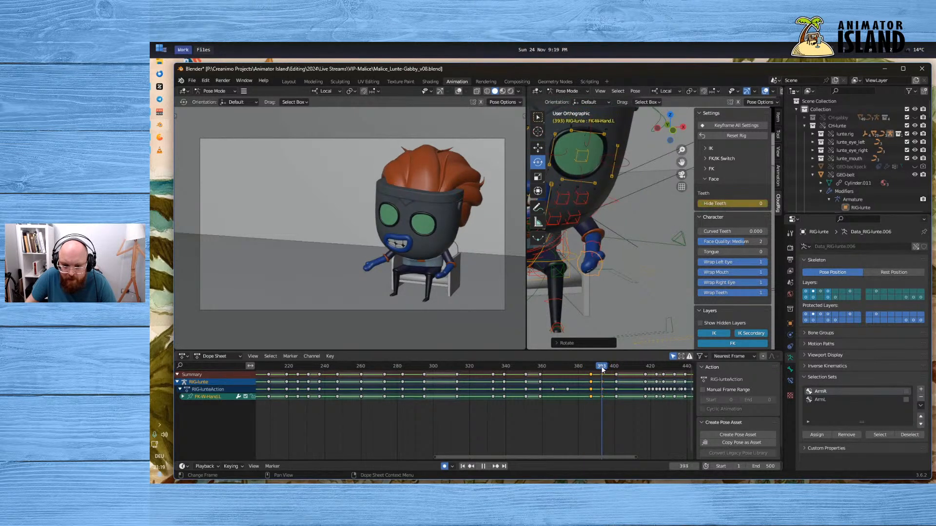
pyautogui.moveTo(576, 252); pyautogui.dragTo(576, 264)
# Check the motion from frame 383 to 412 and rotate the left hand once more at frame 393
pyautogui.click(583, 369)
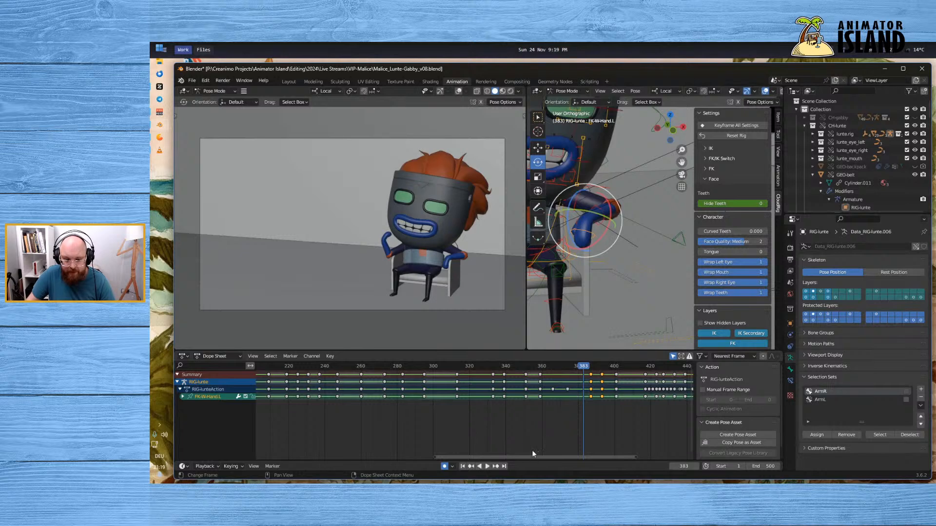
pyautogui.click(486, 466)
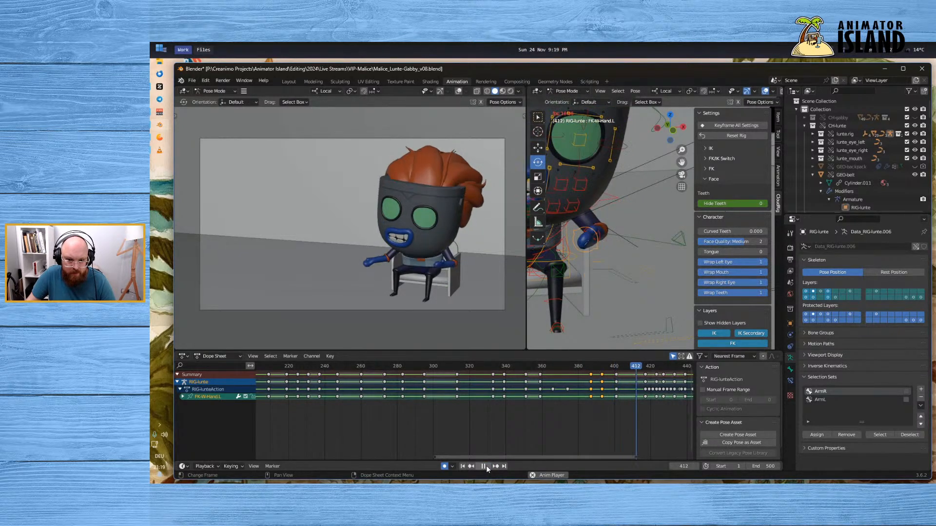
pyautogui.click(604, 368)
pyautogui.moveTo(604, 370); pyautogui.dragTo(603, 370)
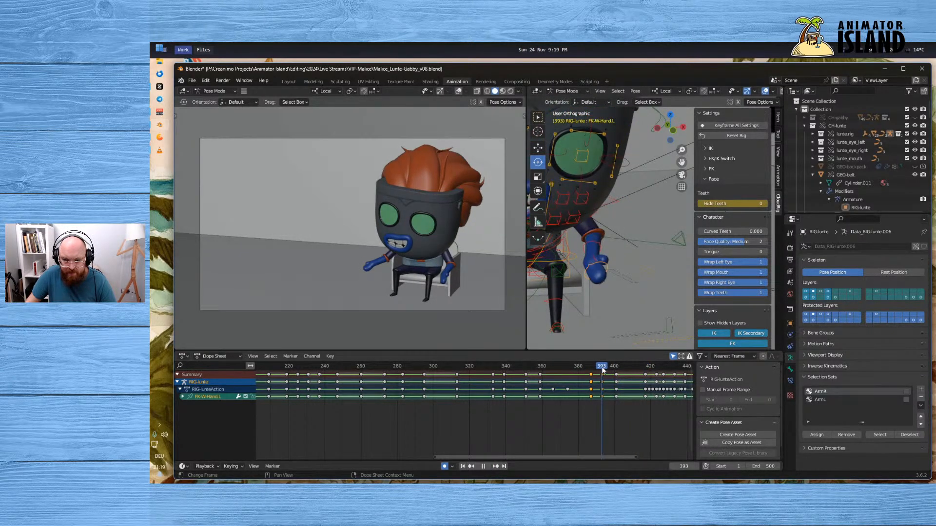
pyautogui.press('r')
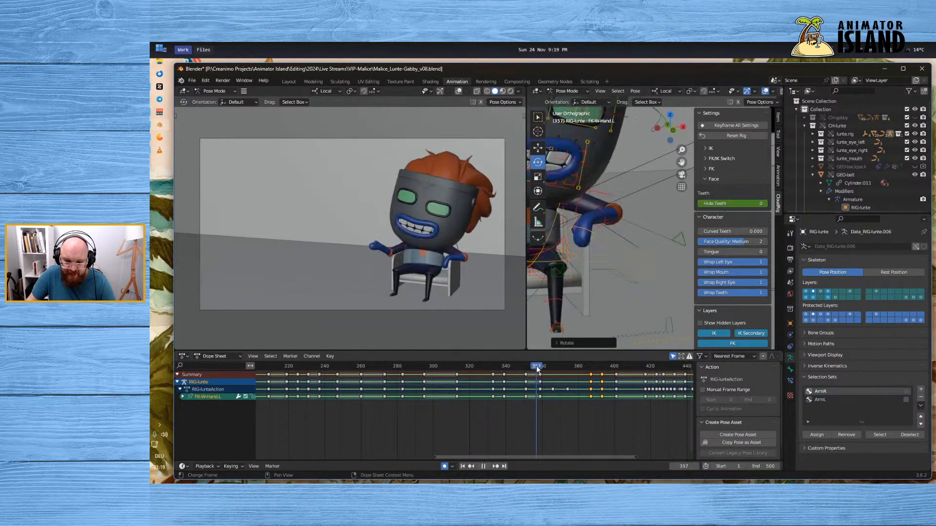
# Play from frame 357 to 412 and return to frame 387 to review the revised left-hand motion
pyautogui.click(485, 465)
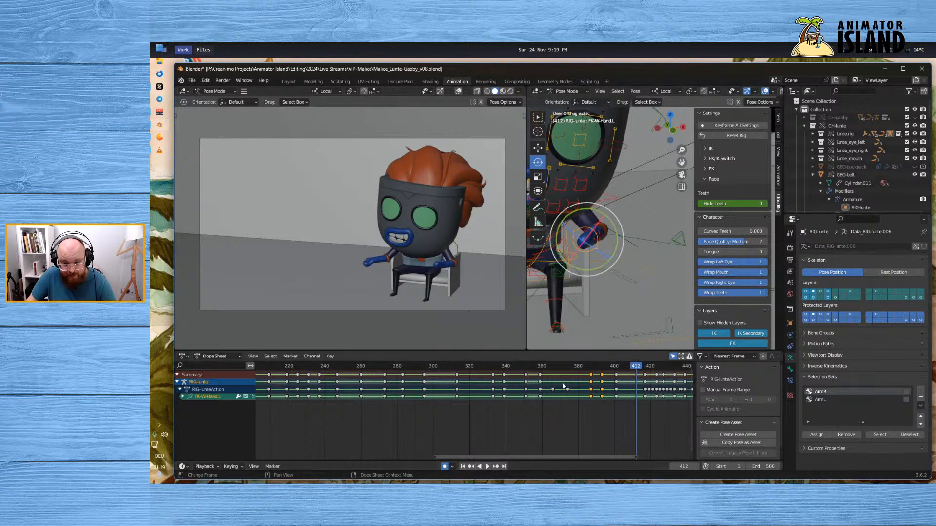
pyautogui.moveTo(583, 364); pyautogui.dragTo(592, 364)
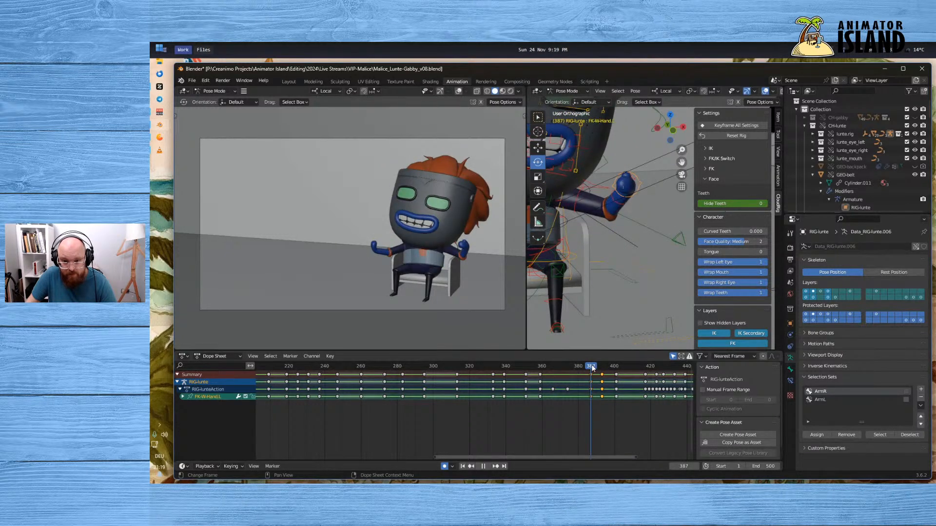
pyautogui.press('space')
# Select the left forearm control at frame 387, then scrub to frame 404 and replay the transition to examine the arm's movement
pyautogui.click(574, 205)
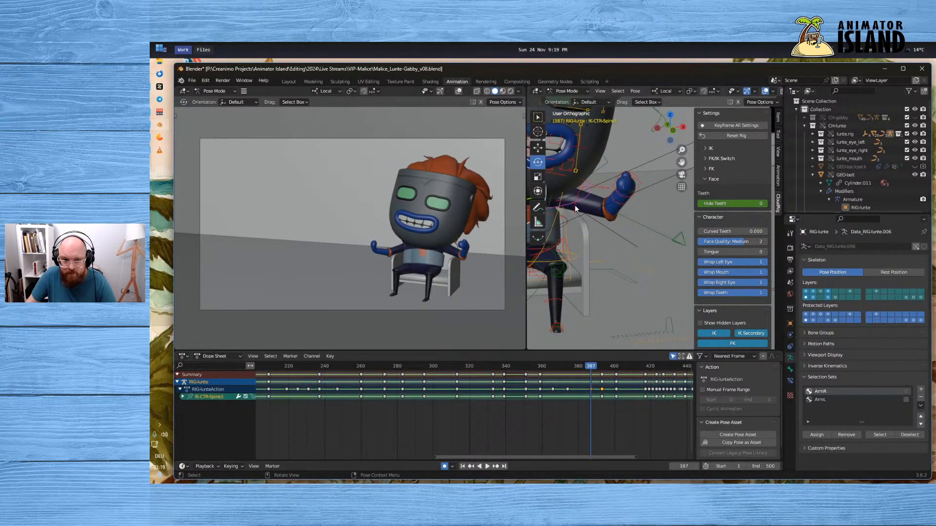
pyautogui.click(623, 207)
pyautogui.press('space')
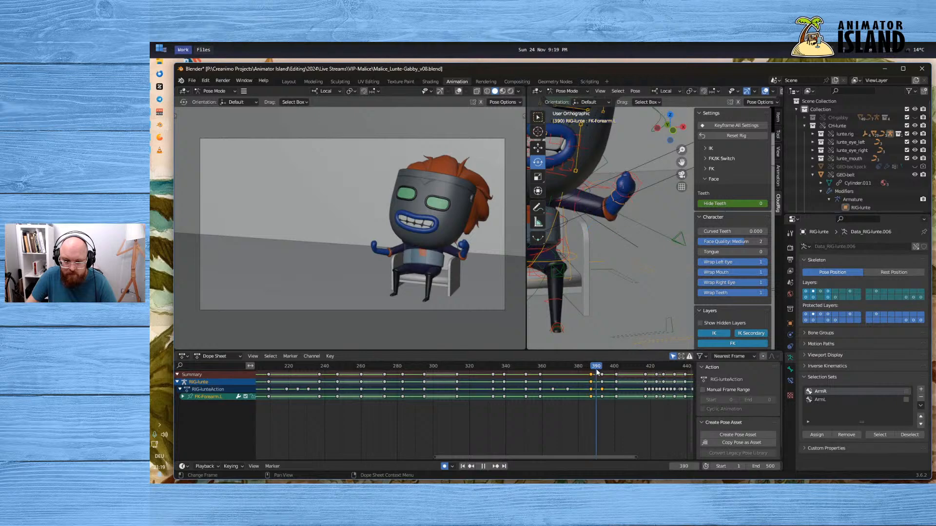
pyautogui.moveTo(602, 370)
pyautogui.mouseDown()
pyautogui.moveTo(617, 371)
pyautogui.moveTo(598, 370)
pyautogui.mouseUp()
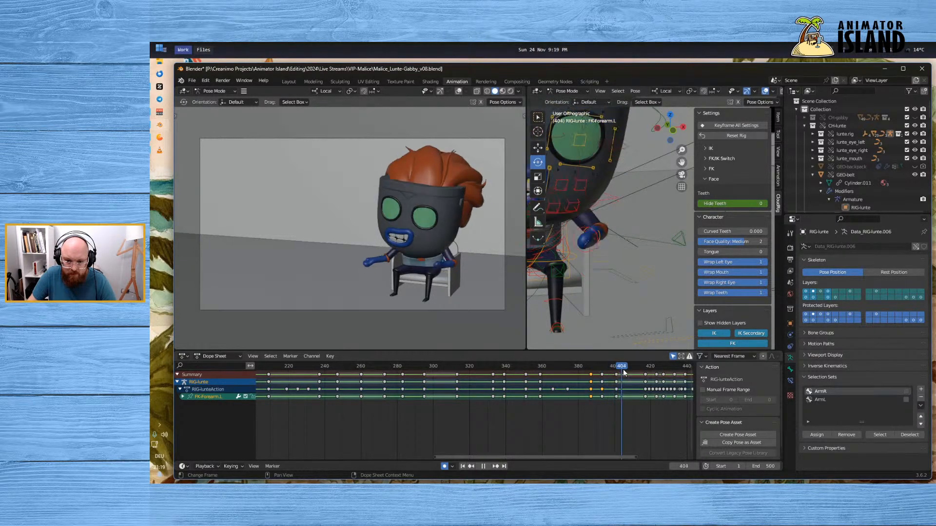
pyautogui.click(565, 369)
pyautogui.press('space')
pyautogui.click(487, 466)
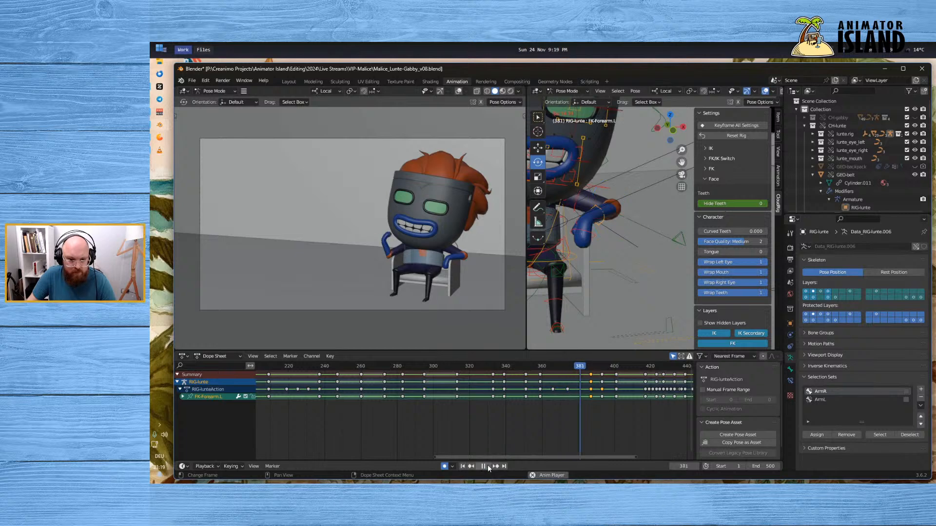
# Play the animation from frame 350 and again from an earlier frame through about frame 475 to review the arm gestures
pyautogui.click(487, 466)
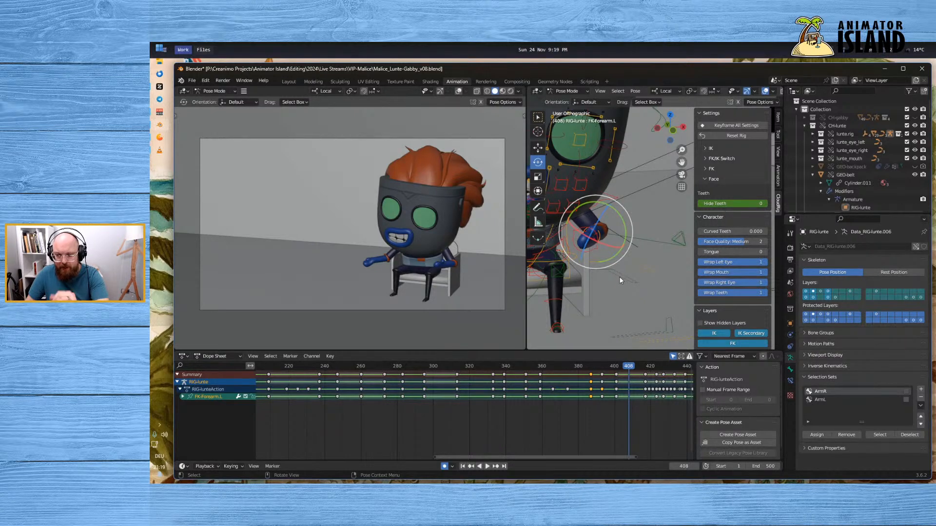
pyautogui.click(523, 367)
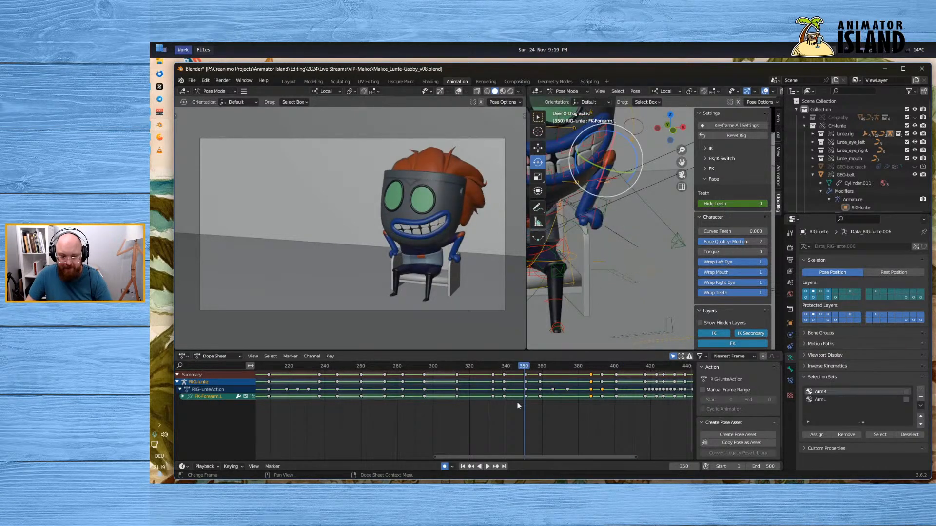
pyautogui.click(487, 467)
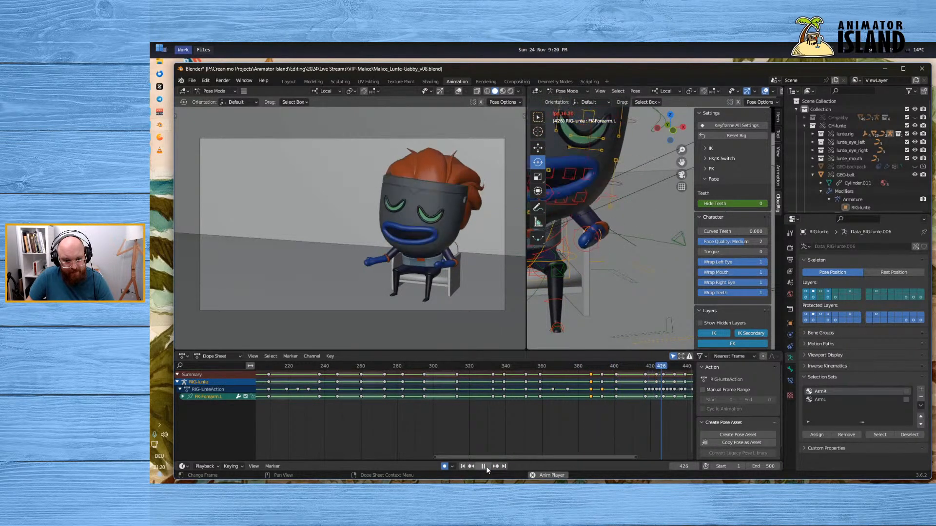
pyautogui.click(486, 466)
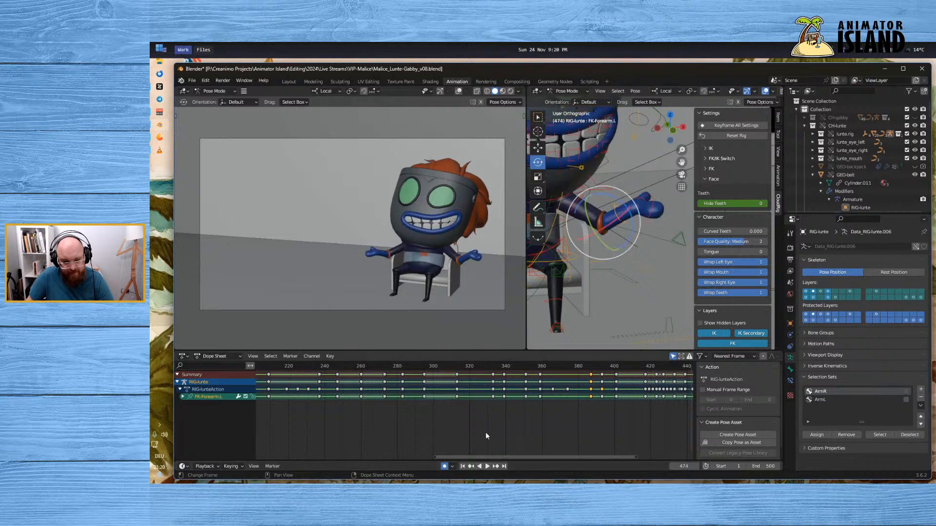
pyautogui.click(482, 368)
pyautogui.click(486, 467)
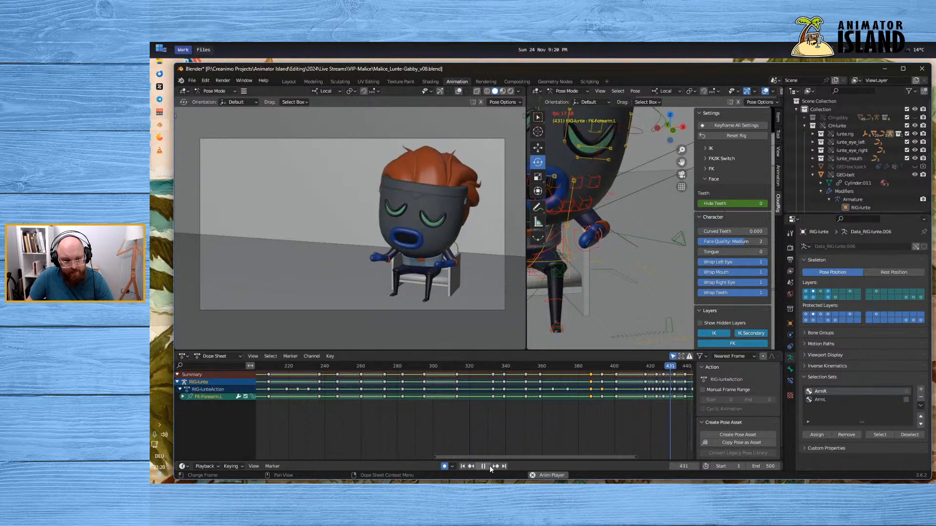
pyautogui.click(489, 465)
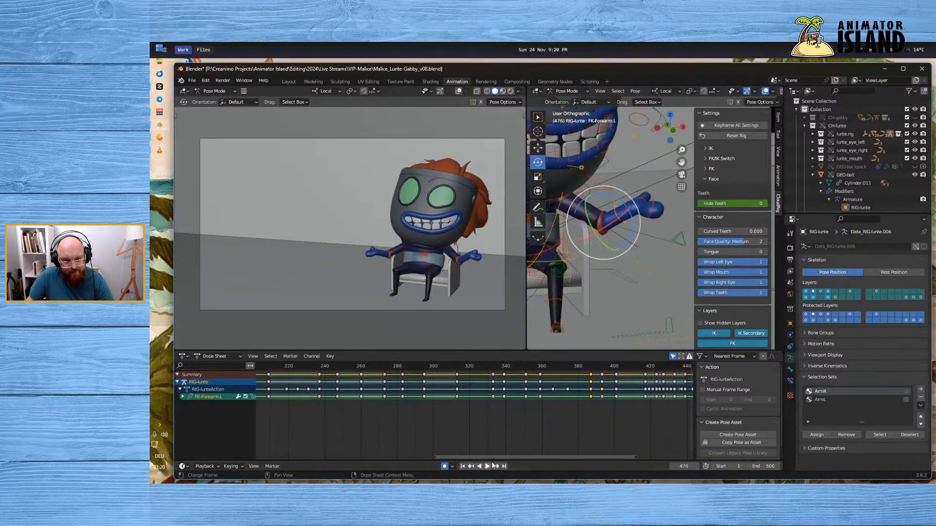
# Replay the section from about frame 345 to frame 414 to examine the left arm's transition
pyautogui.click(516, 366)
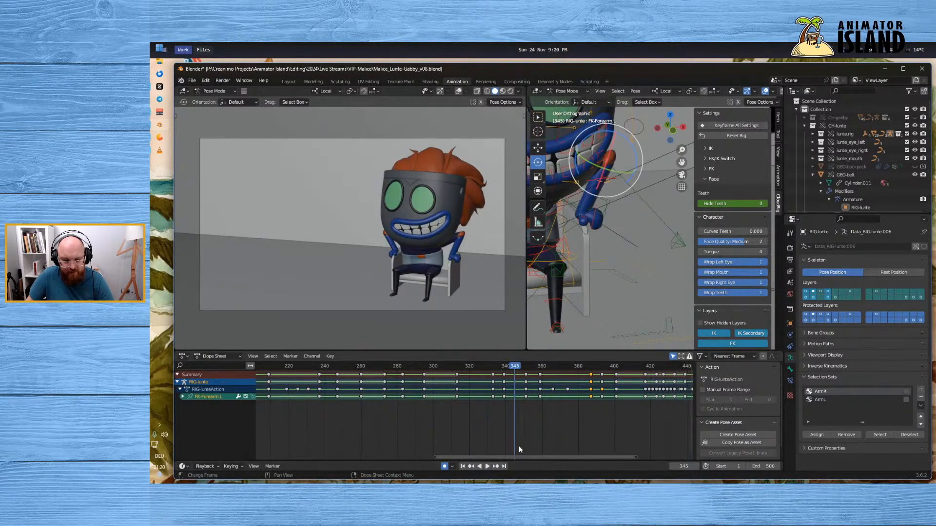
pyautogui.click(485, 467)
pyautogui.rightClick(485, 468)
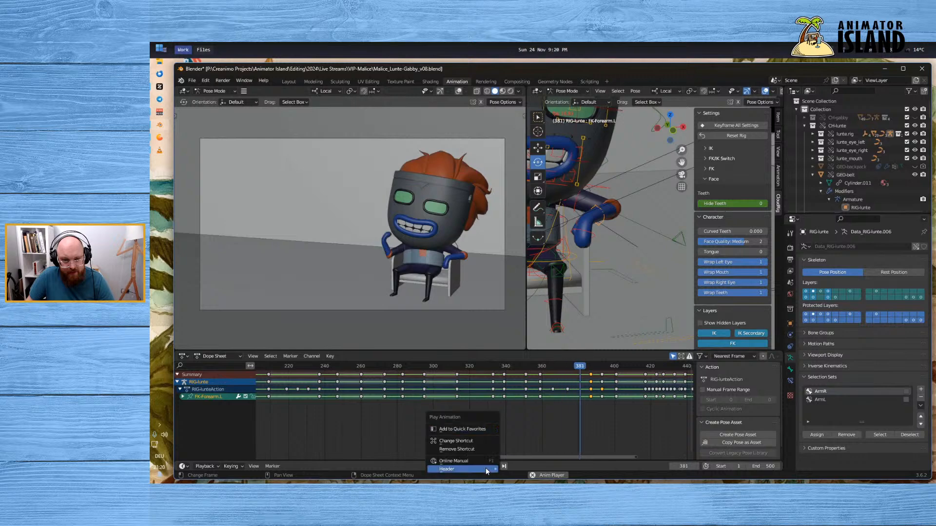
pyautogui.moveTo(486, 468)
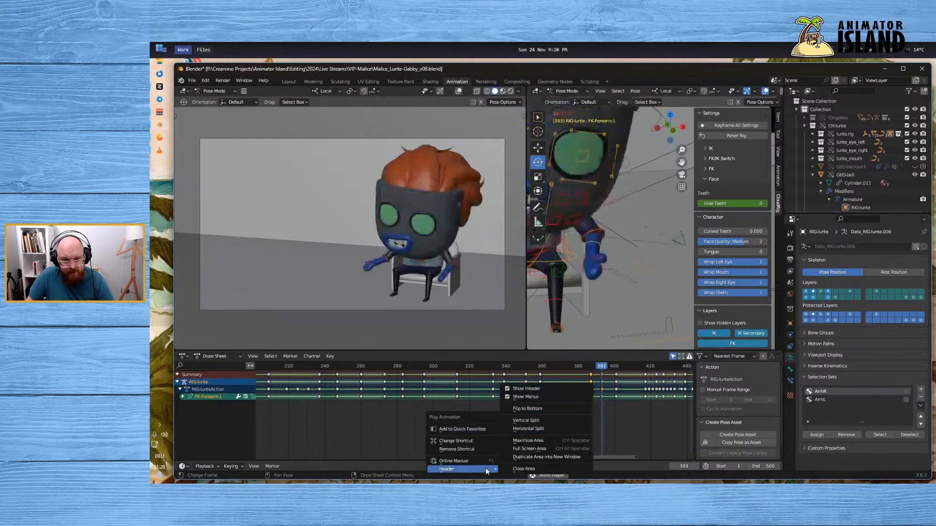
pyautogui.click(512, 366)
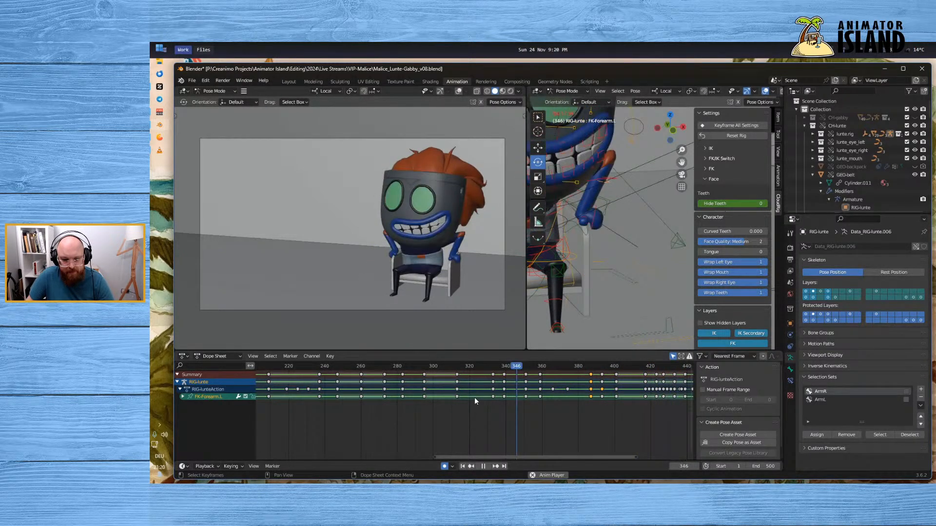
pyautogui.click(484, 467)
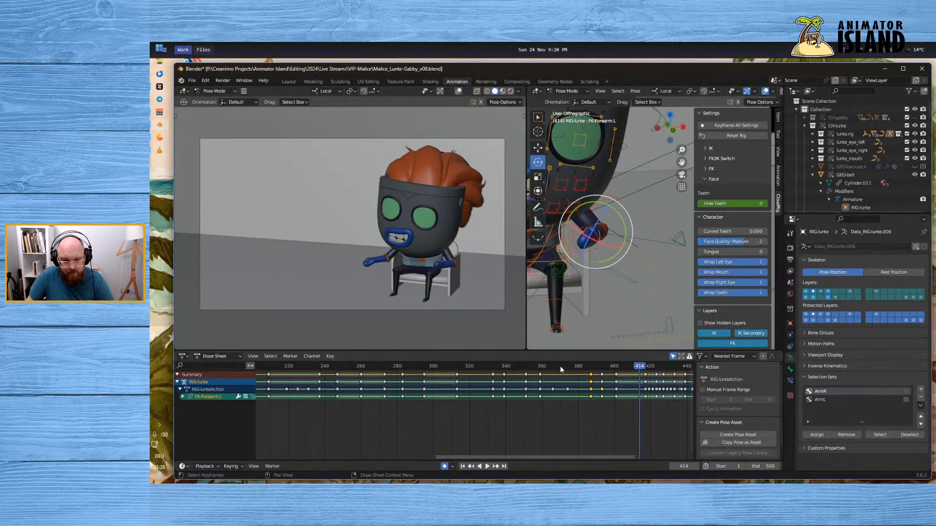
# Rotate the left forearm control at frame 393, check the transition up to frame 404, and return to frame 393
pyautogui.moveTo(577, 367); pyautogui.dragTo(601, 366)
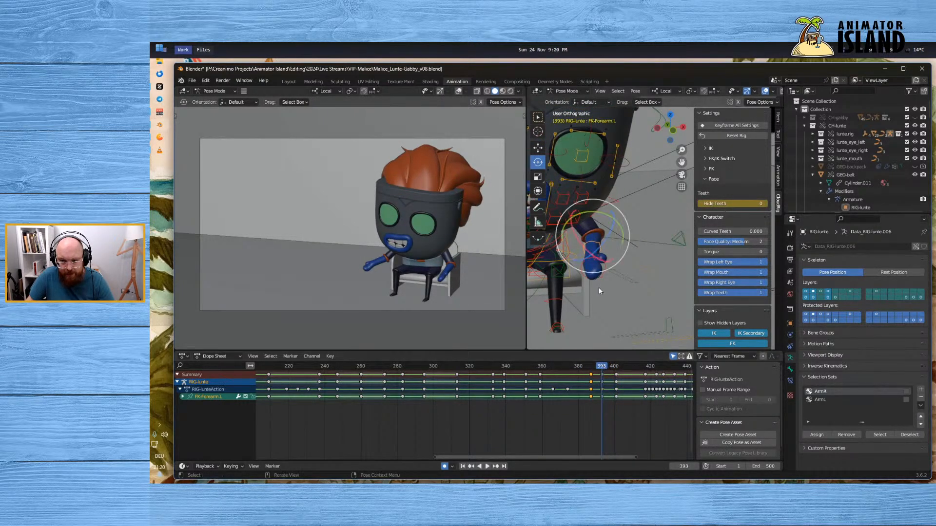
pyautogui.moveTo(608, 236); pyautogui.dragTo(601, 267)
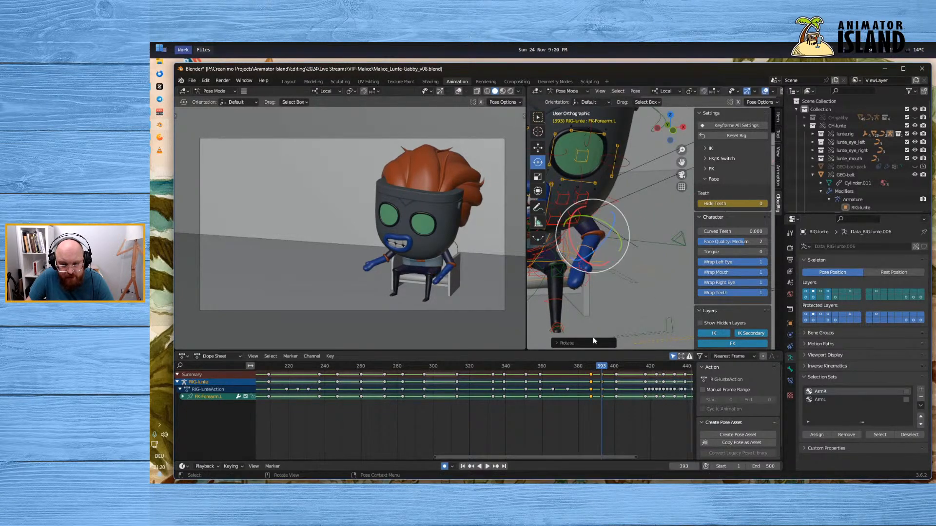
pyautogui.click(586, 367)
pyautogui.press('space')
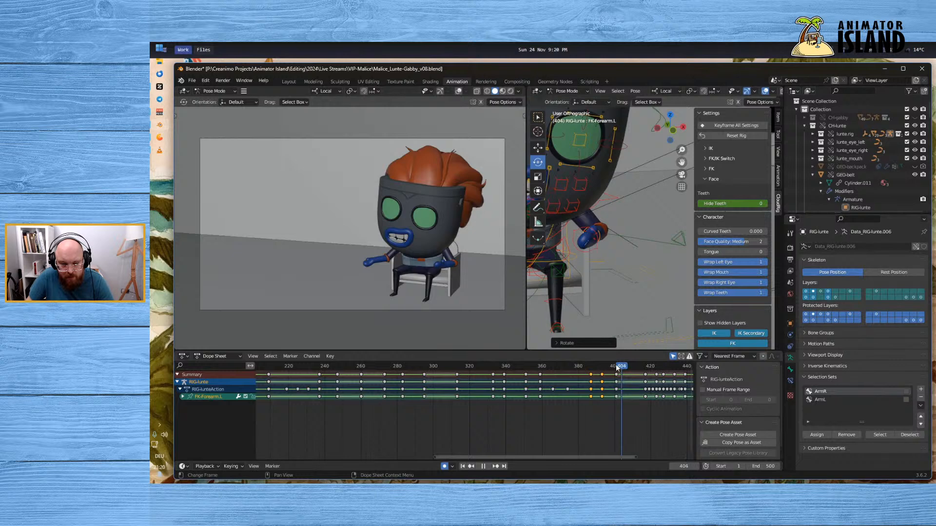
pyautogui.moveTo(602, 366); pyautogui.dragTo(601, 365)
pyautogui.hotkey('ctrl', 'z')
pyautogui.hotkey('ctrl', 'z')
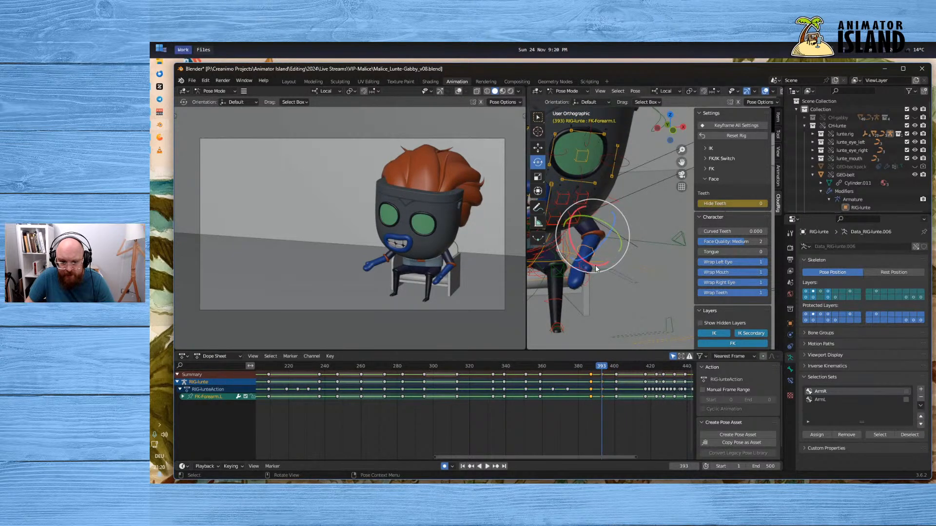
# Swing the left forearm outward at frame 393 and rotate the left hand control with it
pyautogui.click(601, 266)
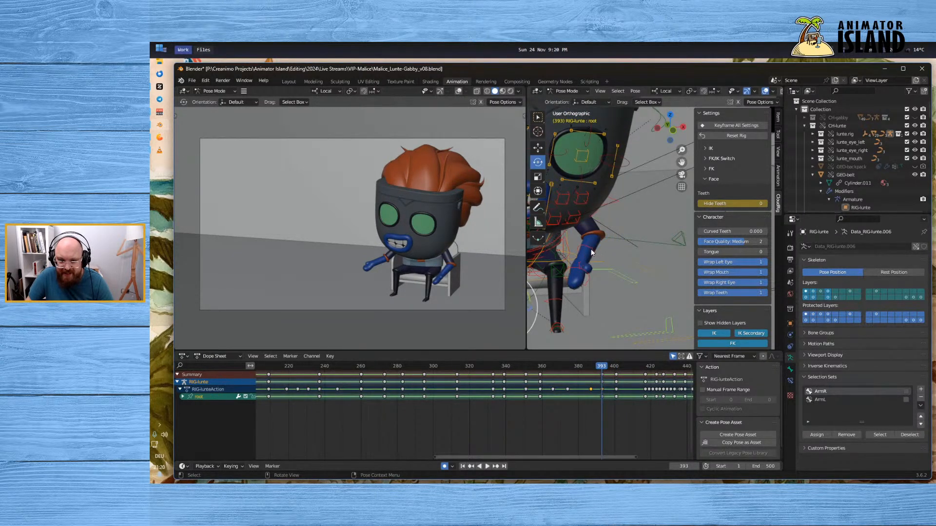
pyautogui.click(591, 252)
pyautogui.moveTo(606, 240); pyautogui.dragTo(618, 288)
pyautogui.click(627, 266)
pyautogui.click(623, 268)
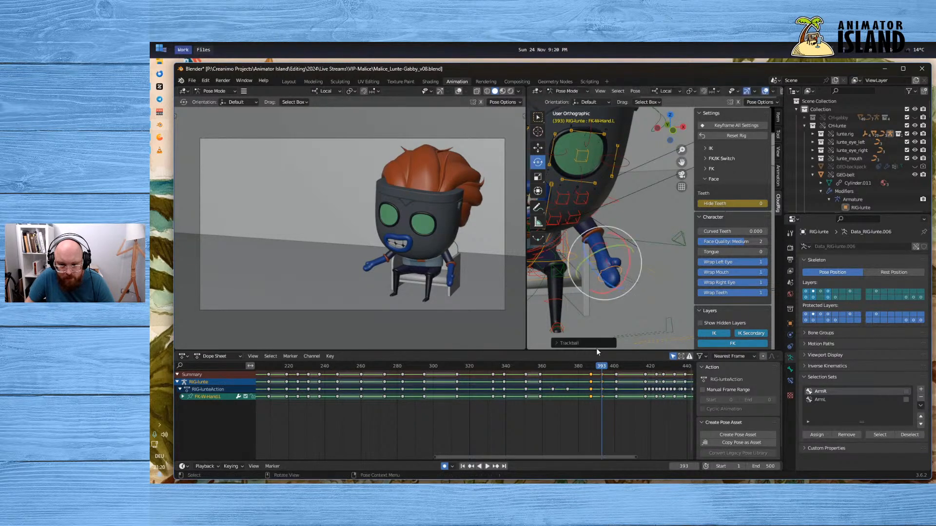
# Replay the transition from frames 384 and 379 to about frame 412 to check the revised forearm and left hand
pyautogui.press('space')
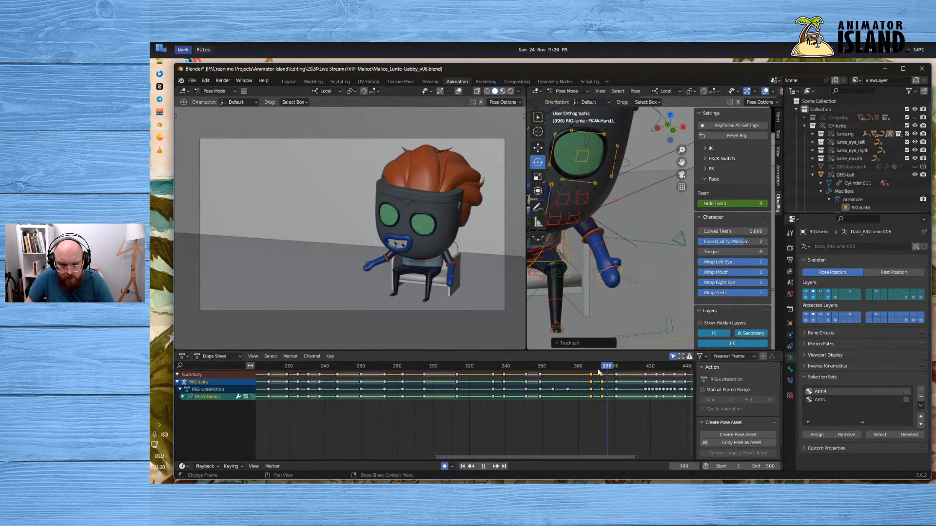
pyautogui.click(582, 370)
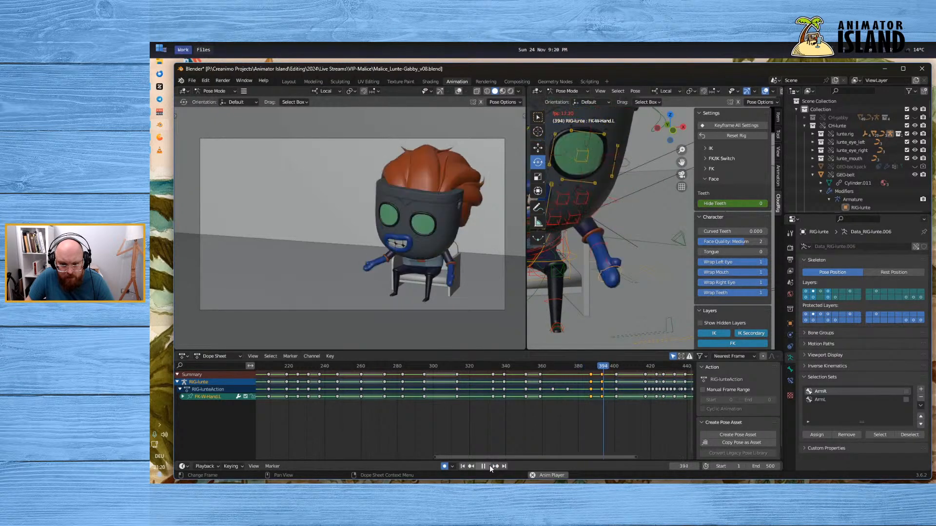
pyautogui.press('space')
pyautogui.click(583, 367)
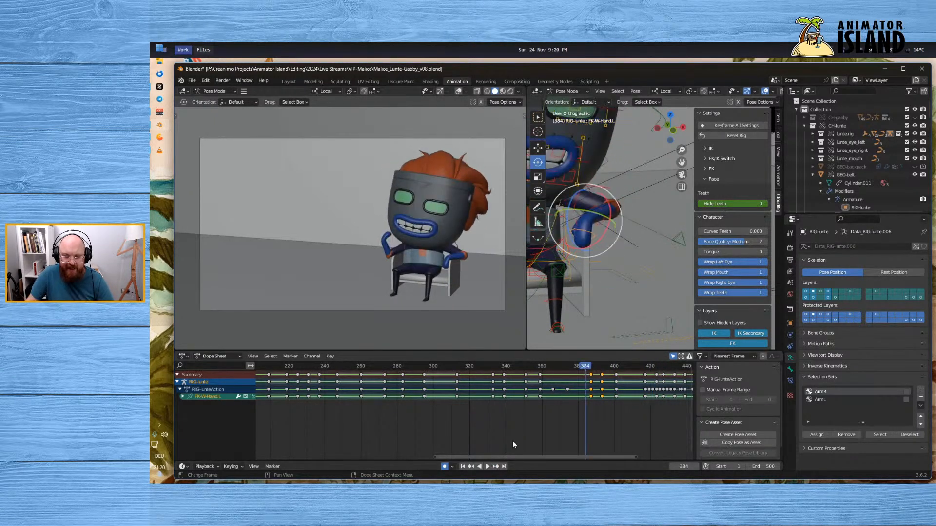
pyautogui.click(487, 466)
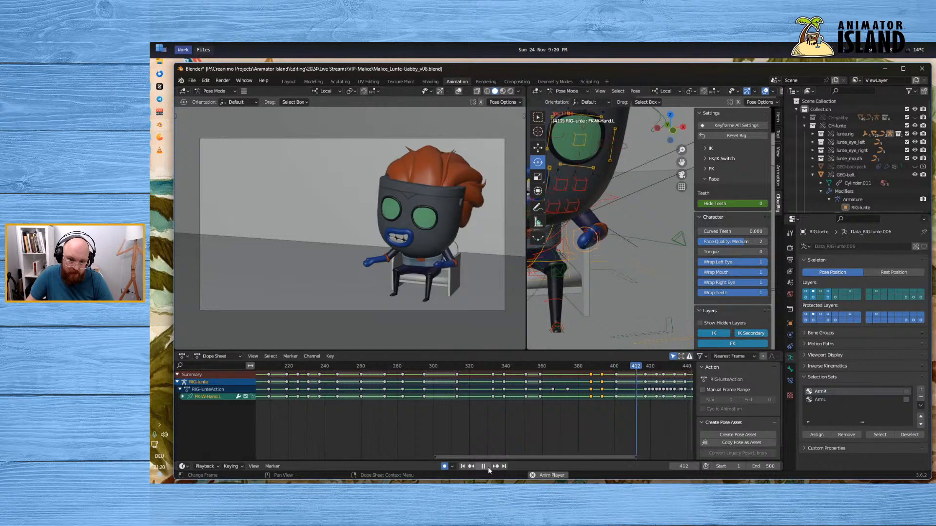
pyautogui.click(487, 467)
pyautogui.click(594, 367)
pyautogui.moveTo(597, 367); pyautogui.dragTo(577, 368)
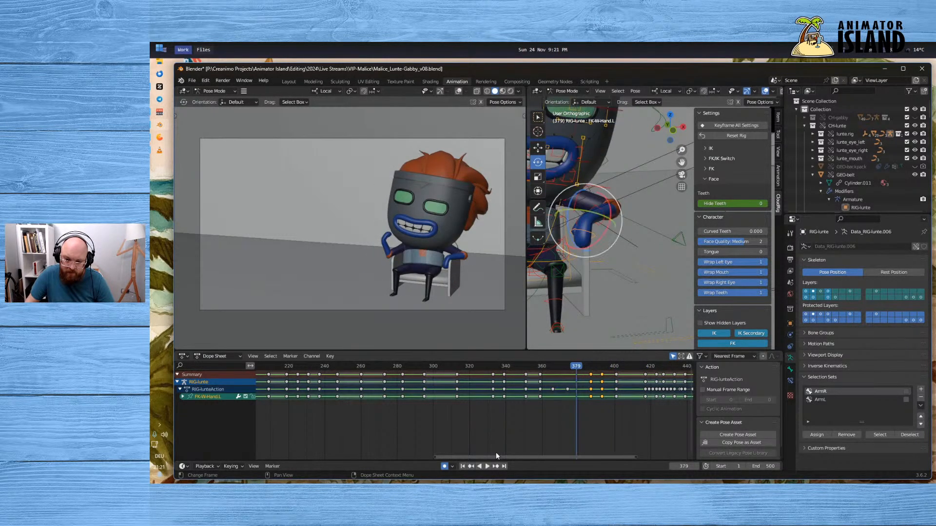
pyautogui.click(487, 466)
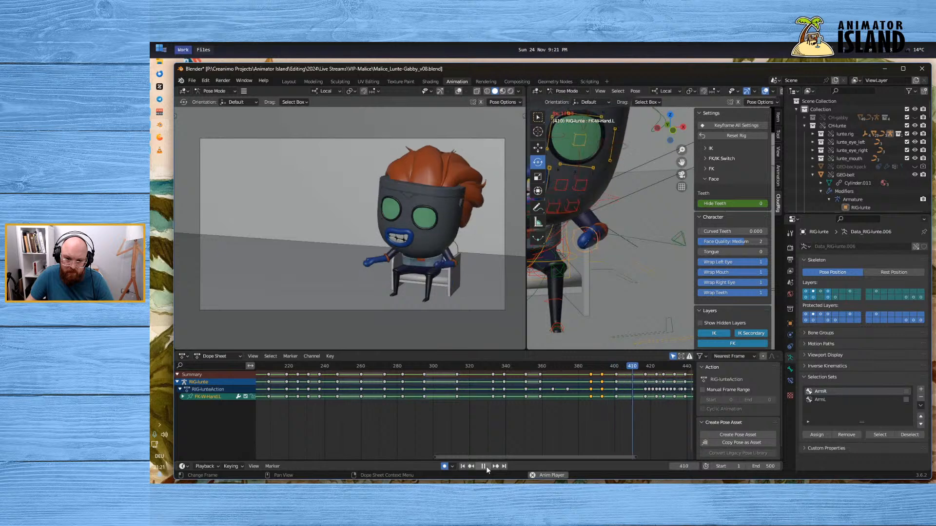
pyautogui.click(486, 466)
# Rotate the left hand control at frame 393, then check the motion from frame 386 back to frame 393
pyautogui.click(602, 367)
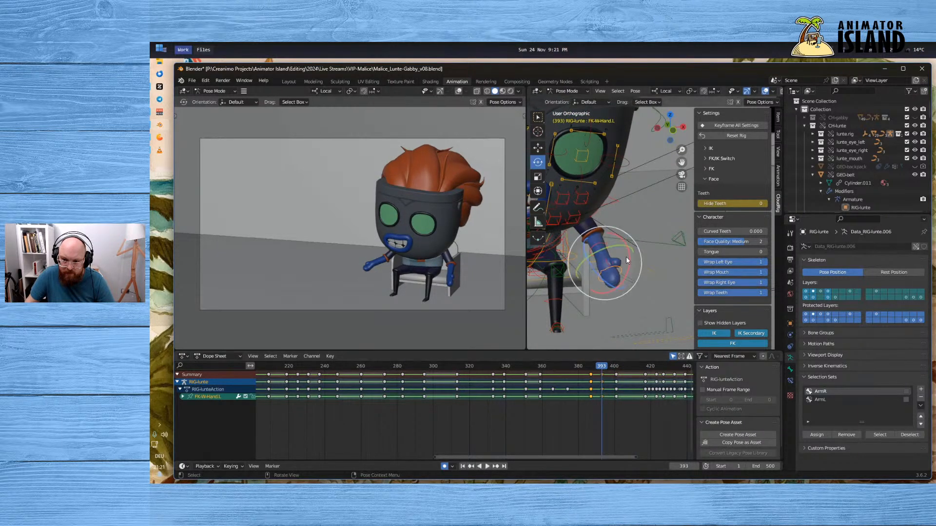
pyautogui.moveTo(630, 265); pyautogui.dragTo(552, 244)
pyautogui.click(590, 366)
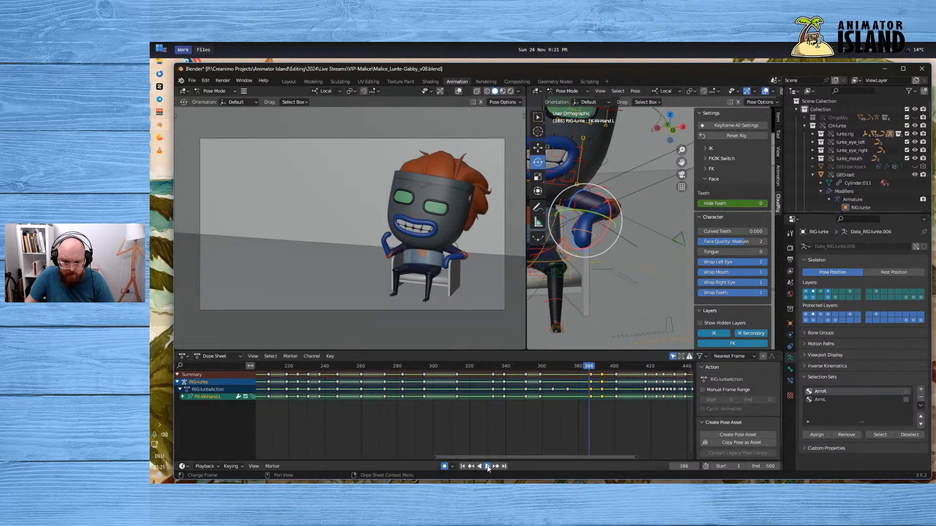
pyautogui.click(487, 466)
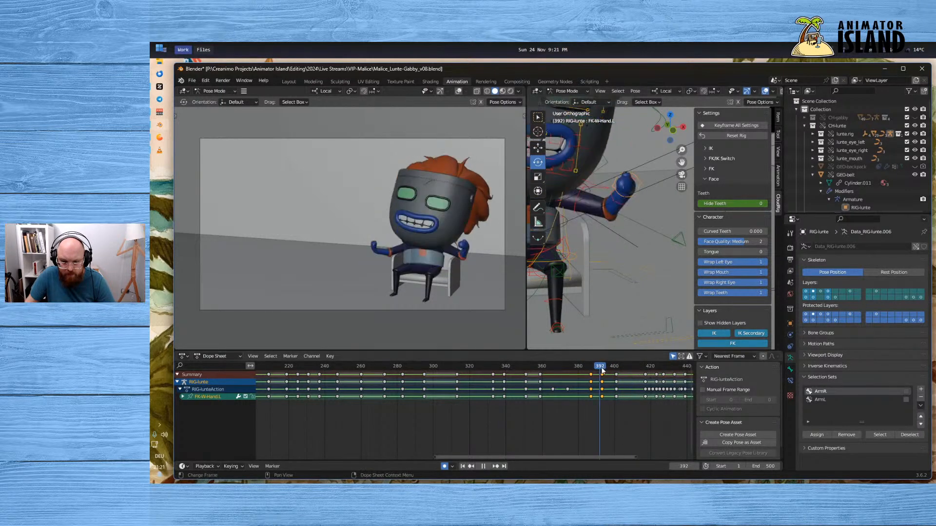
pyautogui.press('space')
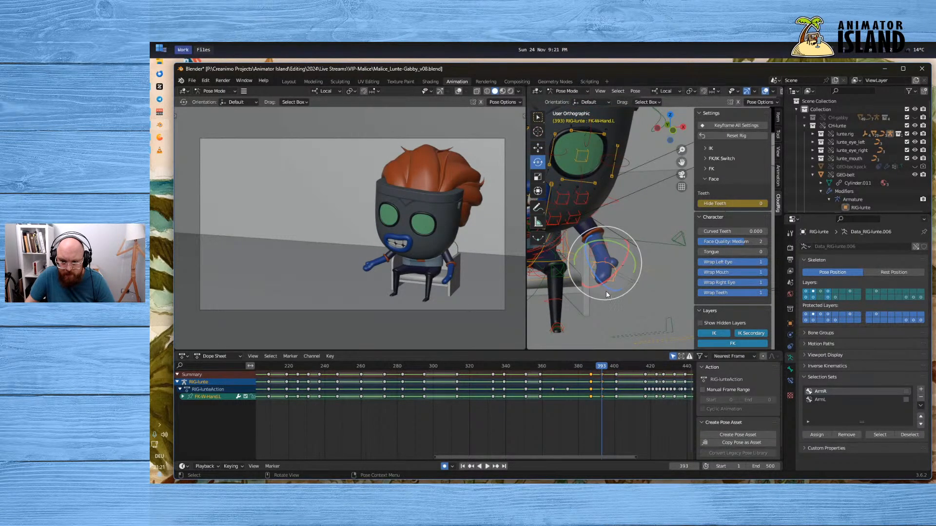
# Turn the left hand control once more at frame 393, replay the transition, and scrub to frame 401
pyautogui.moveTo(606, 295); pyautogui.dragTo(609, 322)
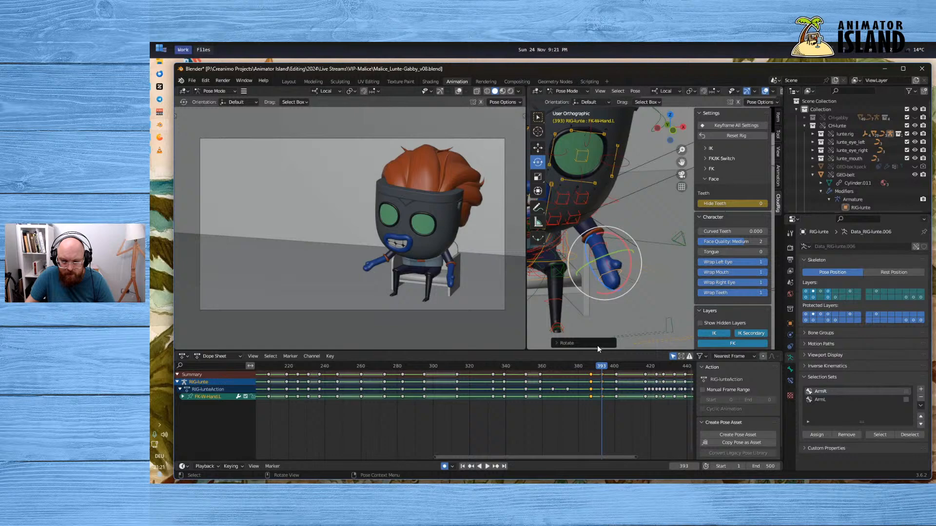
pyautogui.click(581, 372)
pyautogui.click(583, 369)
pyautogui.click(486, 466)
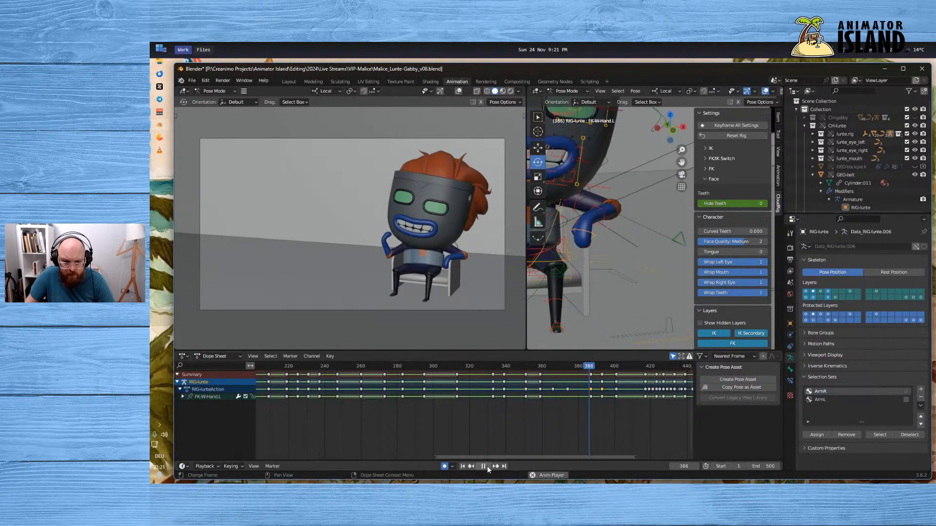
pyautogui.moveTo(604, 368)
pyautogui.mouseDown()
pyautogui.moveTo(590, 368)
pyautogui.moveTo(616, 366)
pyautogui.mouseUp()
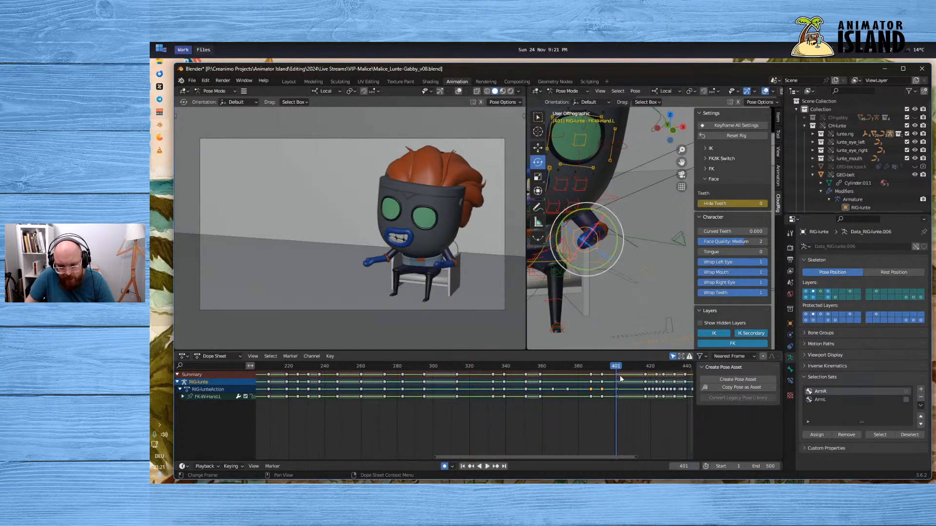
# Try to shift the left hand control's keyframes at frame 401 in time
pyautogui.keyDown('ctrl'); pyautogui.click(619, 375); pyautogui.keyUp('ctrl')
pyautogui.press('g')
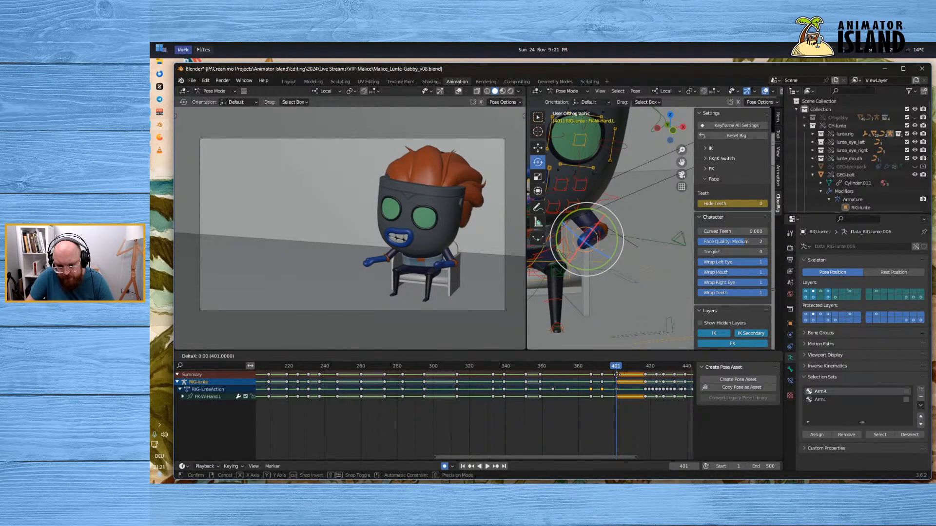
pyautogui.click(616, 375)
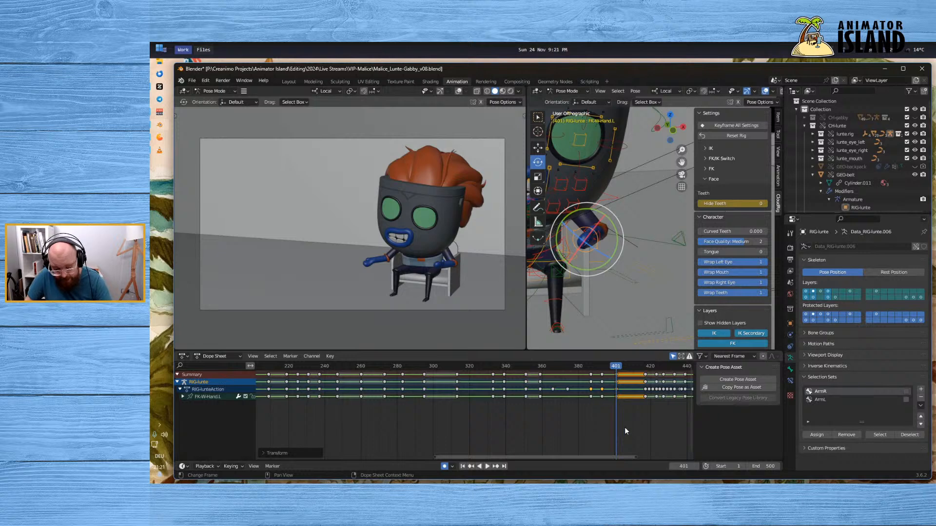
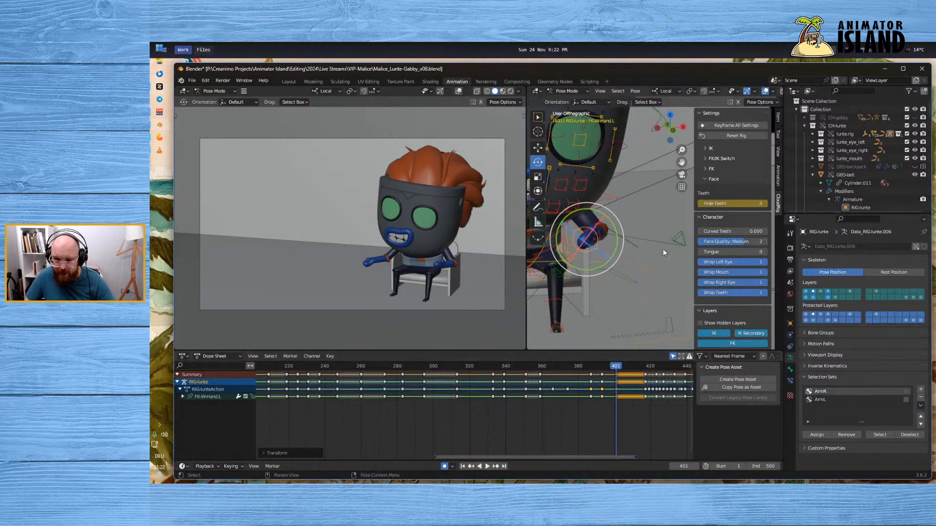
# Select all of the rig's controls and shift their pose keyframes near frame 401 to about frame 405
pyautogui.press('a')
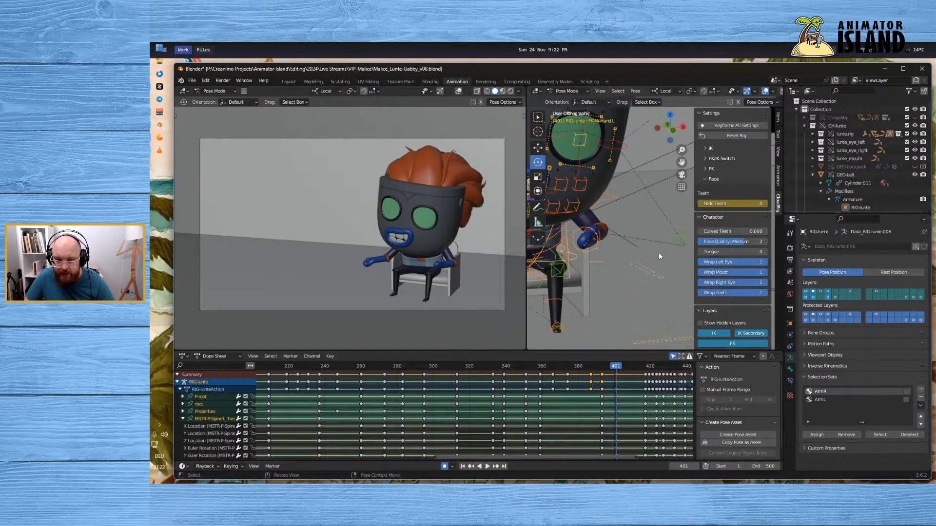
pyautogui.keyDown('shift'); pyautogui.click(616, 374); pyautogui.keyUp('shift')
pyautogui.press('g')
pyautogui.click(622, 376)
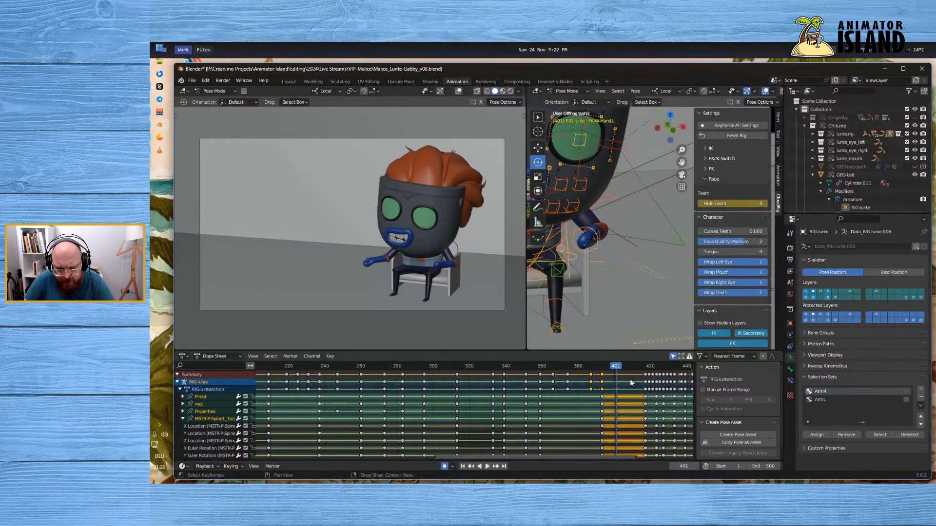
pyautogui.press('g')
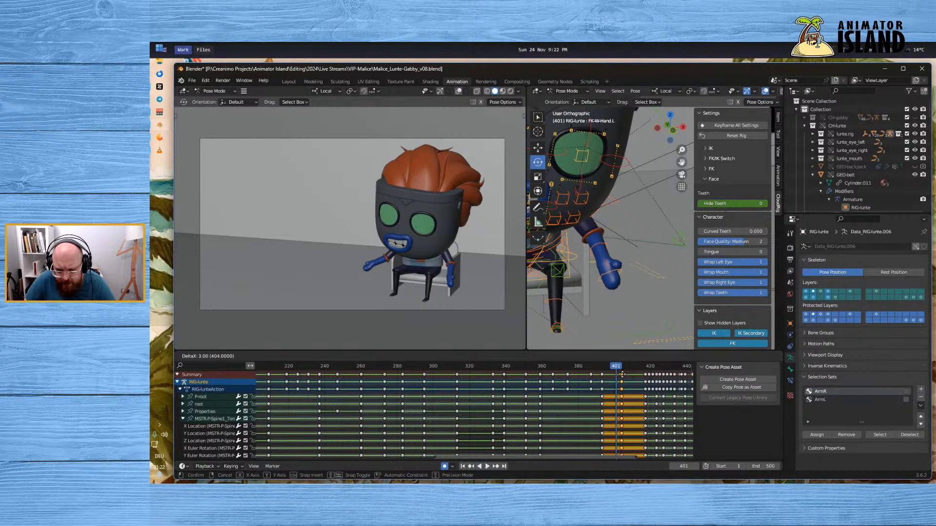
pyautogui.click(623, 375)
# Replay the retimed transition from about frame 382 and again from about frame 385, stopping past frame 430
pyautogui.press('space')
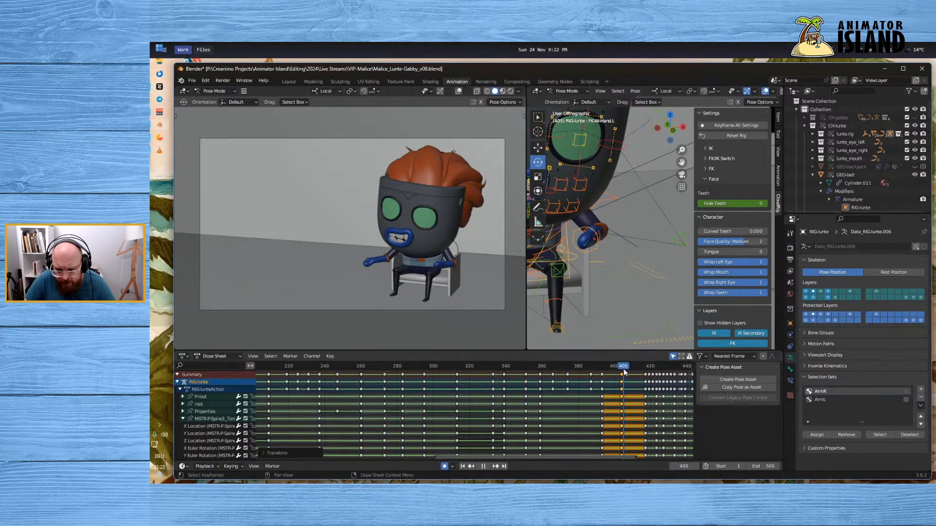
pyautogui.press('space')
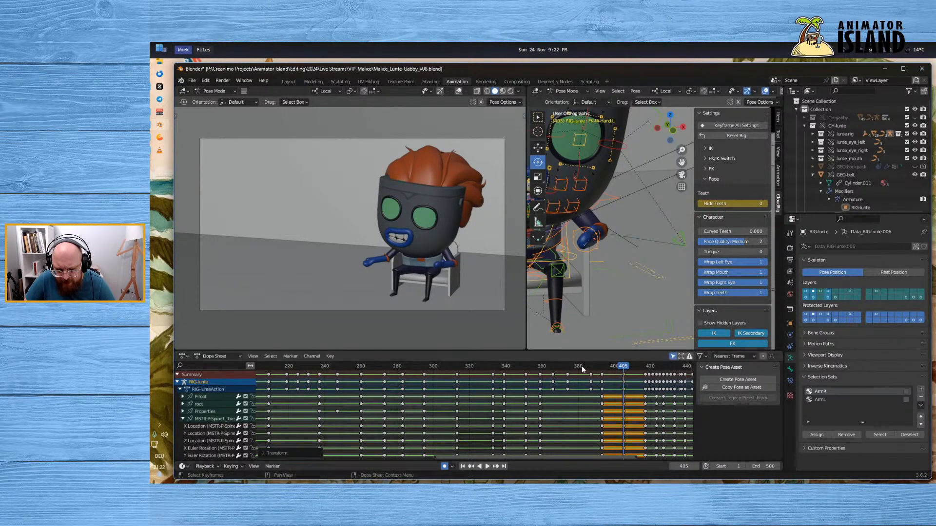
pyautogui.click(581, 365)
pyautogui.click(487, 467)
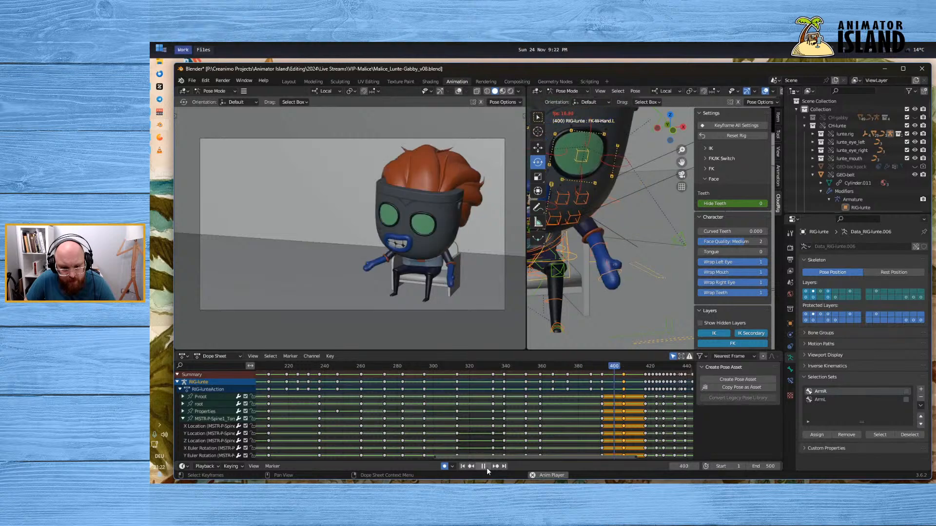
pyautogui.click(487, 467)
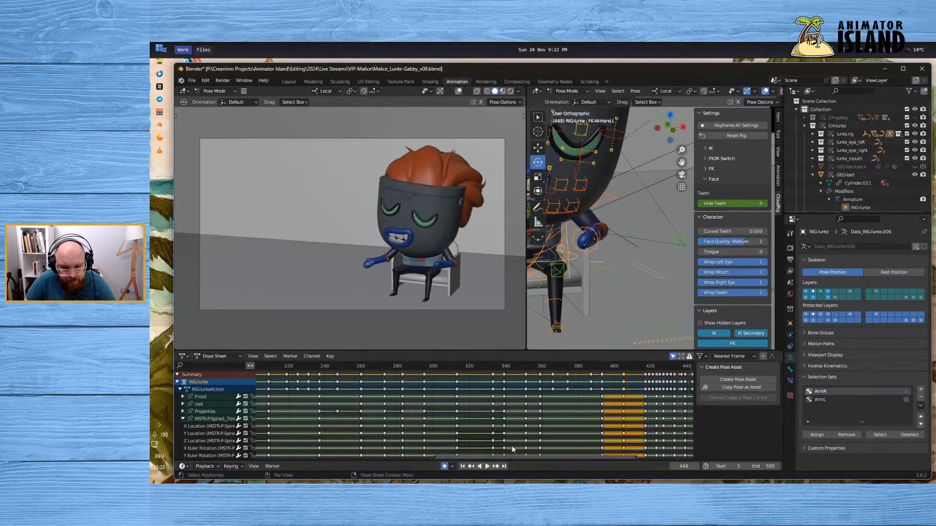
pyautogui.click(587, 365)
pyautogui.click(487, 467)
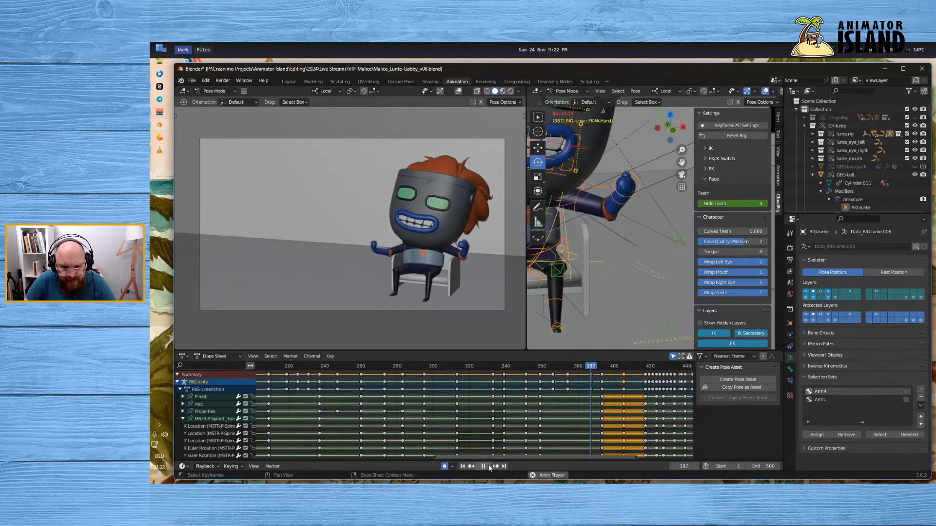
pyautogui.press('space')
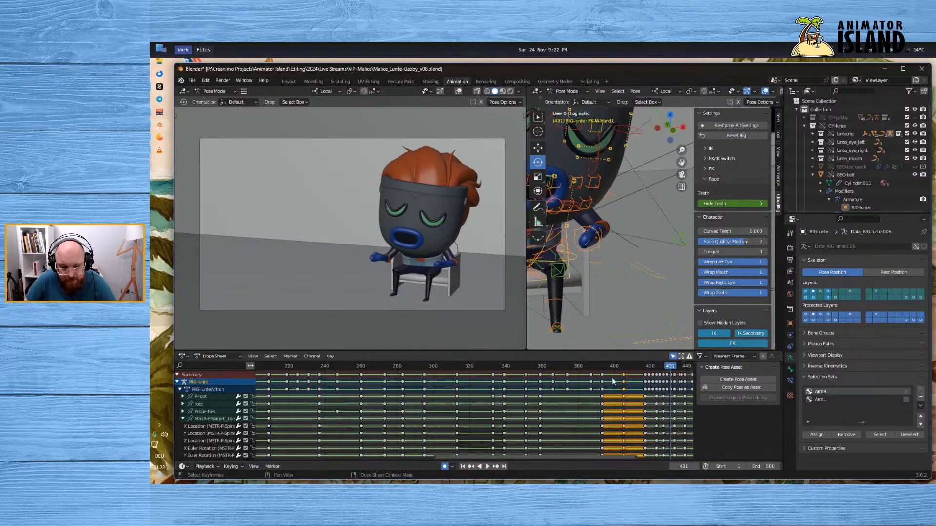
# Rotate the left forearm control at frame 393, then replay the motion from frame 383 to frame 480
pyautogui.click(601, 367)
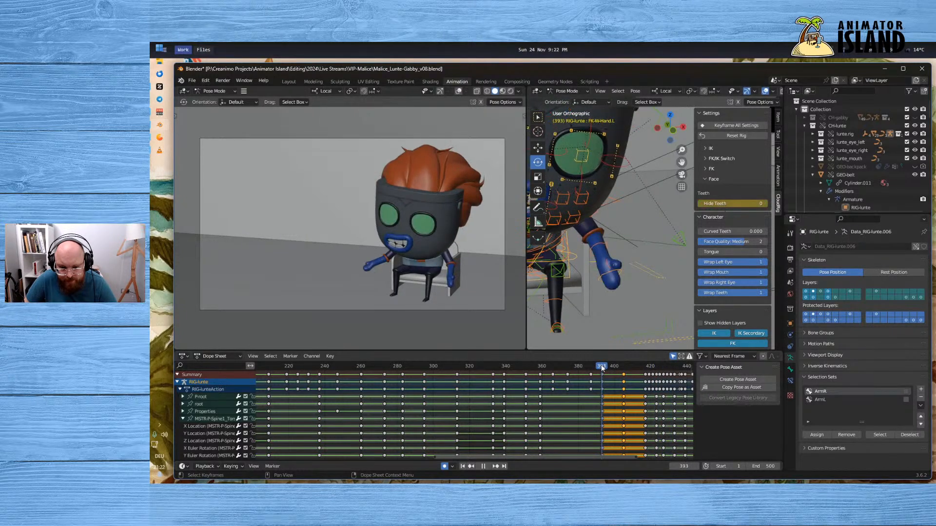
pyautogui.click(602, 248)
pyautogui.moveTo(597, 249); pyautogui.dragTo(584, 247)
pyautogui.moveTo(600, 368); pyautogui.dragTo(575, 392)
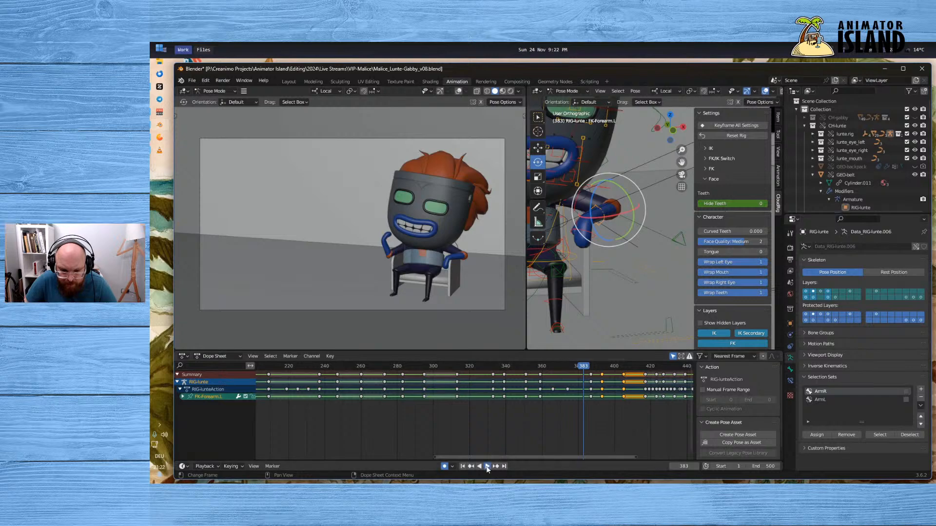
pyautogui.click(487, 466)
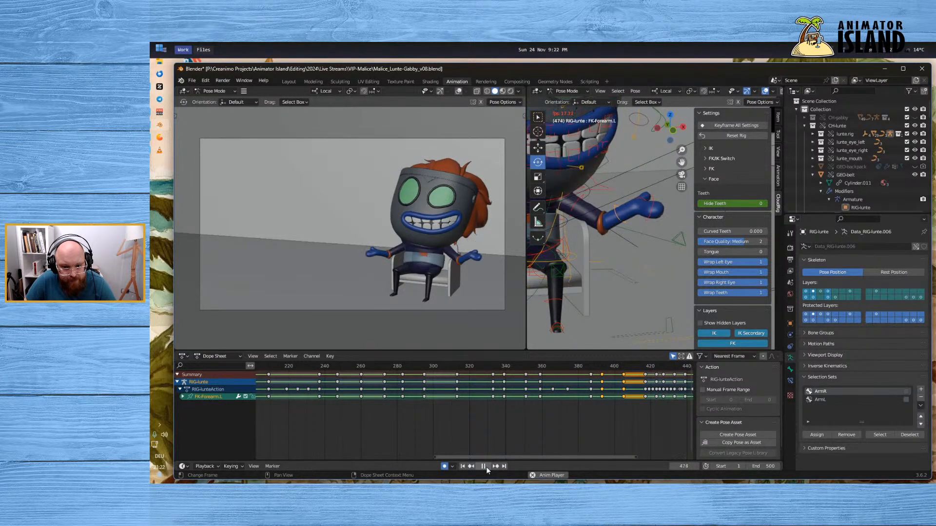
pyautogui.click(486, 466)
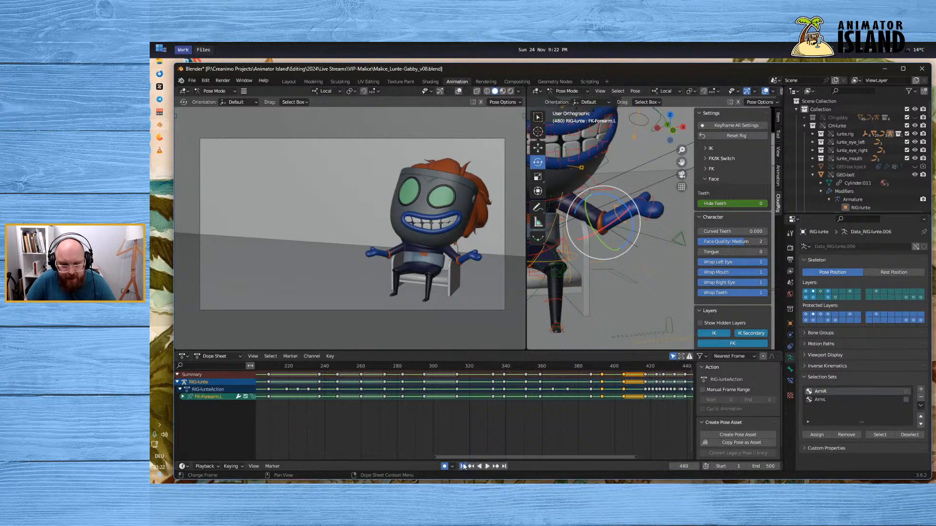
# Return to frame 1, widen the camera viewport and fit the camera frame inside it
pyautogui.click(463, 466)
pyautogui.moveTo(496, 235); pyautogui.dragTo(464, 259, button='middle')
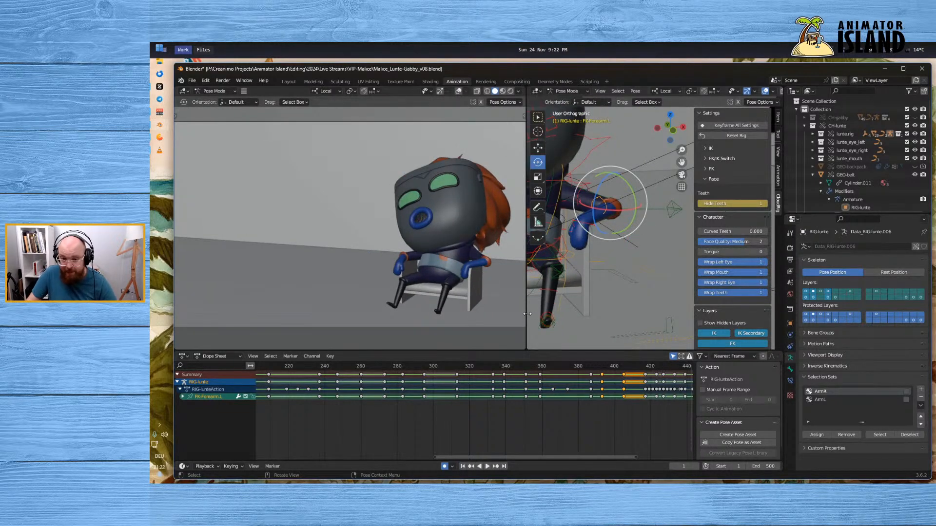
pyautogui.moveTo(526, 314); pyautogui.dragTo(551, 313)
pyautogui.press('KP_0')
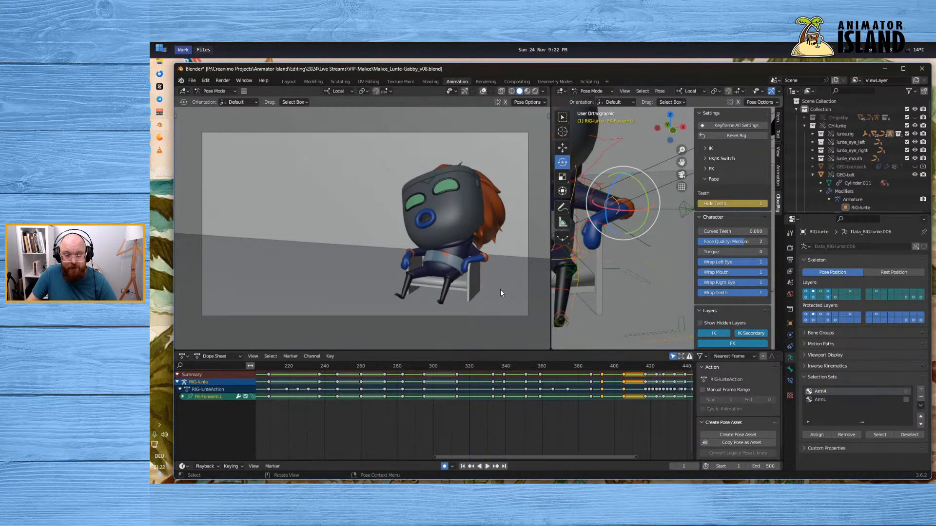
pyautogui.press('Home')
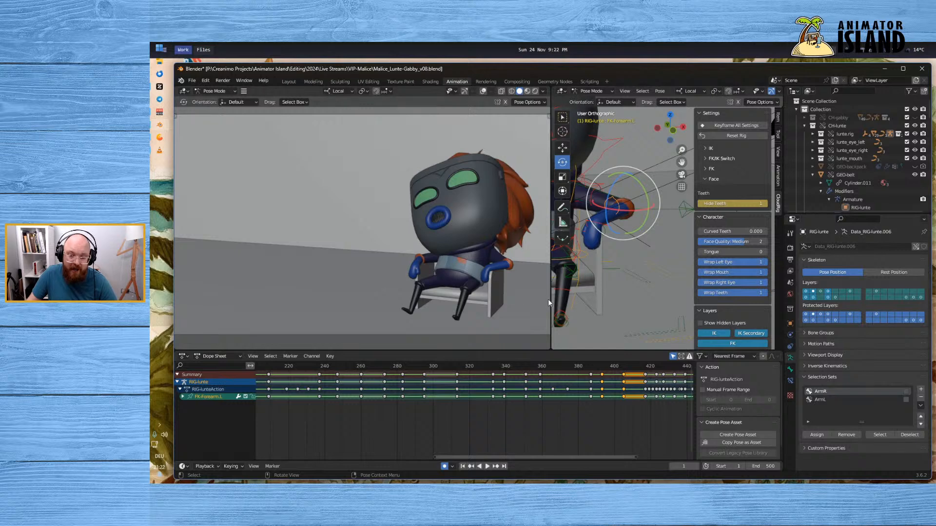
# Unhide the CH-gabby collection and play the whole animation from frame 1 to review both characters
pyautogui.click(915, 120)
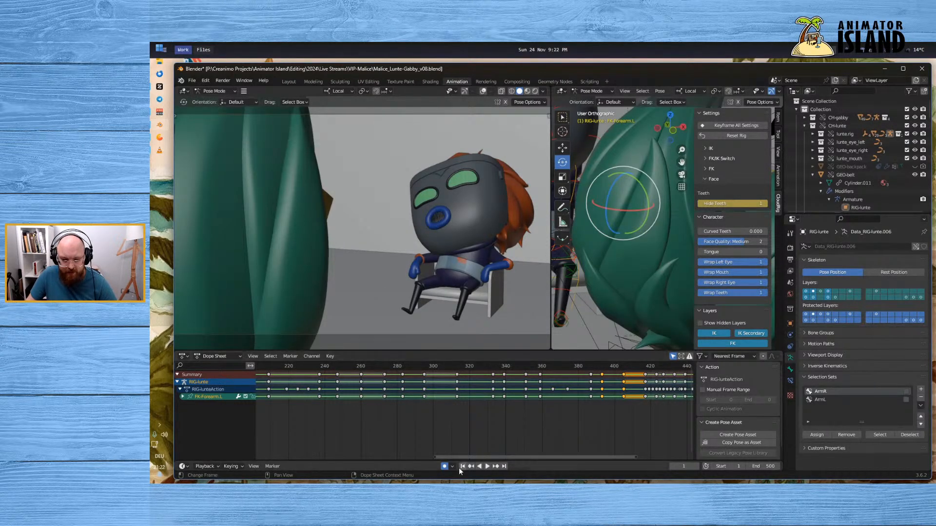
pyautogui.click(487, 467)
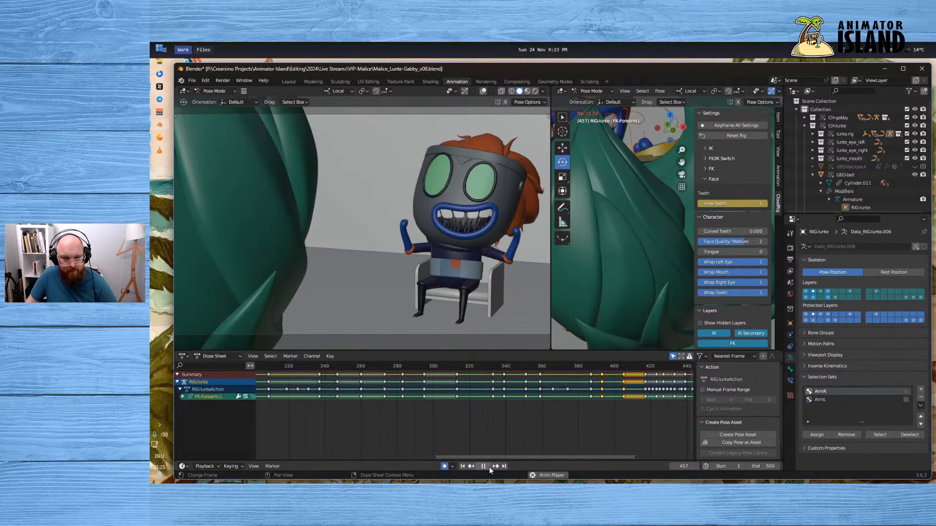
pyautogui.press('Escape')
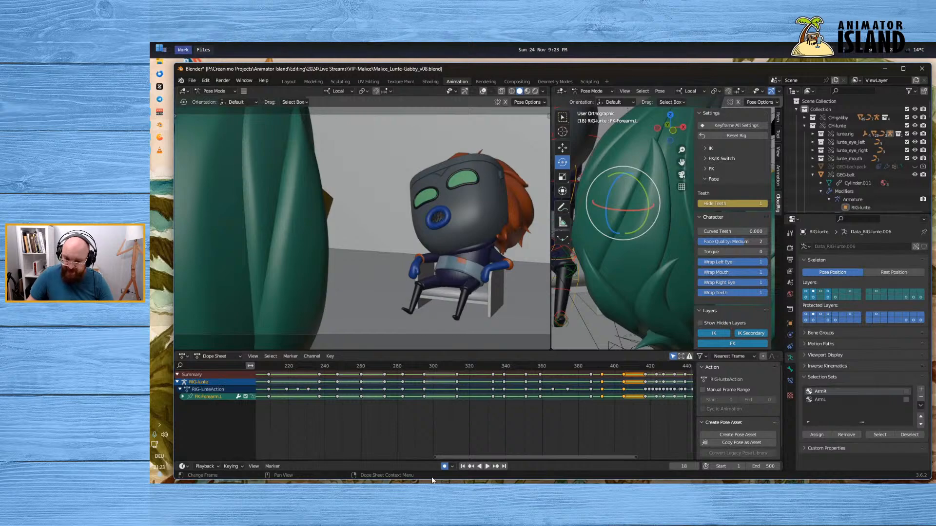
# Switch to the Concepts whiteboard, tick off Extremes in the checklist and circle the Breakdowns checkbox
pyautogui.click(160, 138)
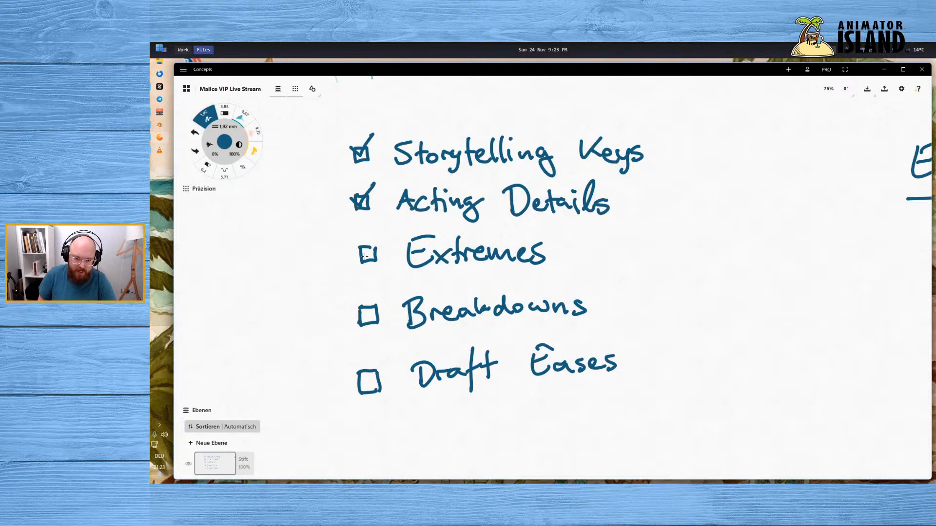
pyautogui.moveTo(358, 249); pyautogui.dragTo(383, 229)
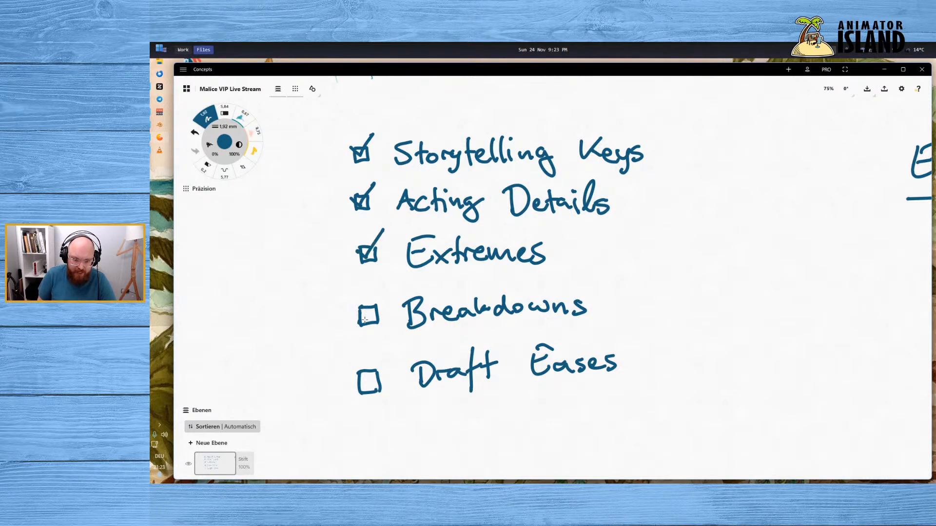
pyautogui.moveTo(351, 321)
pyautogui.mouseDown()
pyautogui.moveTo(361, 333)
pyautogui.moveTo(355, 304)
pyautogui.mouseUp()
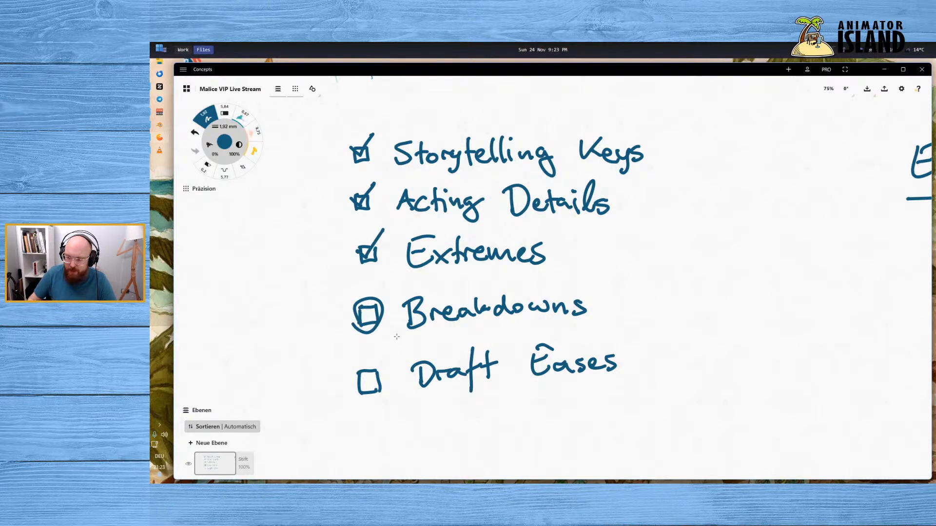
# Sketch a standing ball-and-legs figure and a crouching one beside it on an empty area of the canvas
pyautogui.hscroll(15, 846, 323)
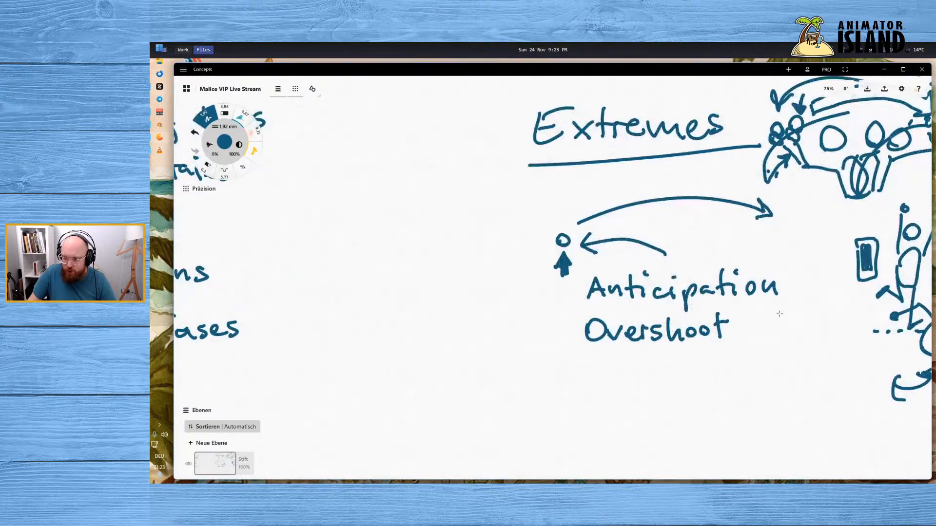
pyautogui.hscroll(15, 734, 273)
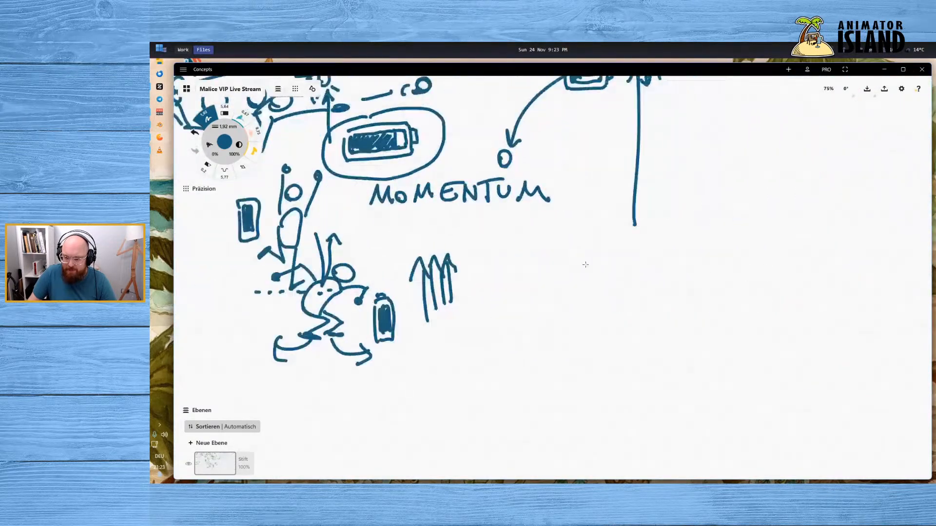
pyautogui.scroll(-5, 734, 273)
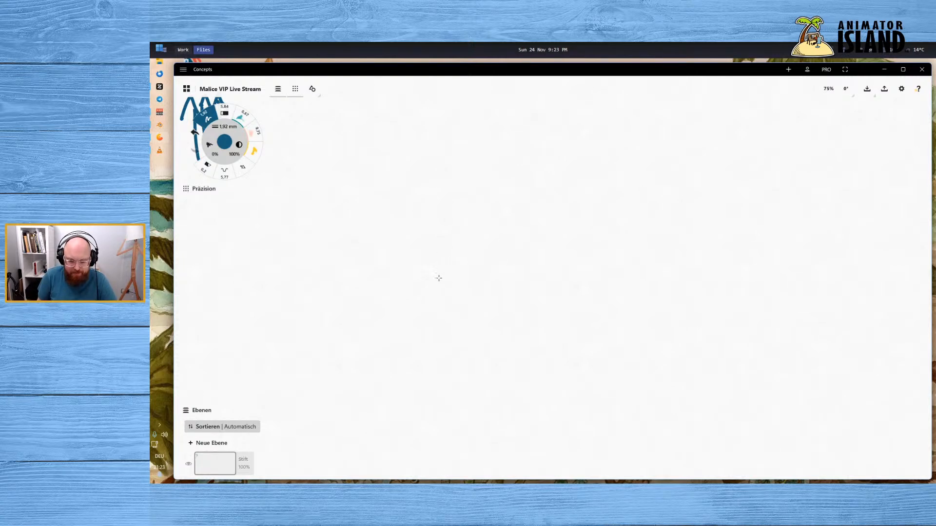
pyautogui.moveTo(438, 277)
pyautogui.mouseDown()
pyautogui.moveTo(458, 266)
pyautogui.moveTo(433, 276)
pyautogui.moveTo(449, 327)
pyautogui.mouseUp()
pyautogui.moveTo(456, 293); pyautogui.dragTo(469, 327)
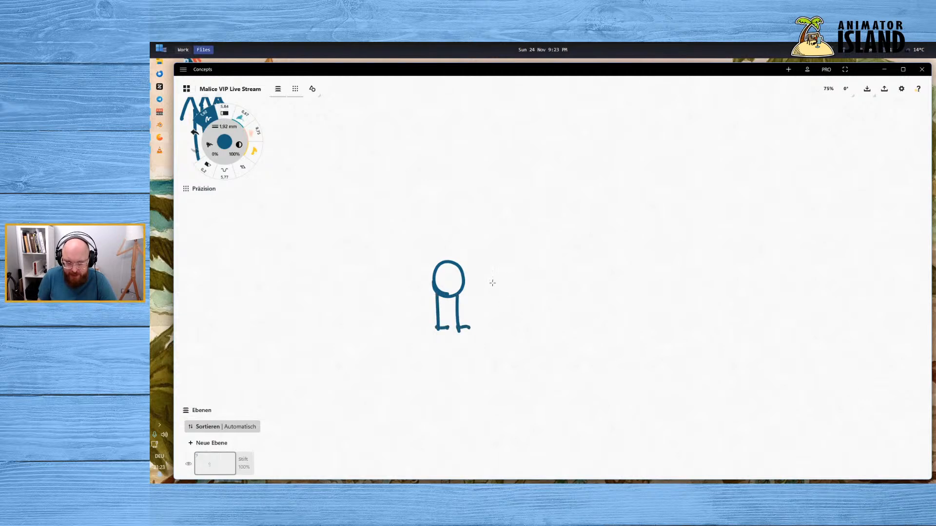
pyautogui.moveTo(489, 288)
pyautogui.mouseDown()
pyautogui.moveTo(504, 326)
pyautogui.moveTo(531, 313)
pyautogui.moveTo(521, 325)
pyautogui.moveTo(537, 325)
pyautogui.mouseUp()
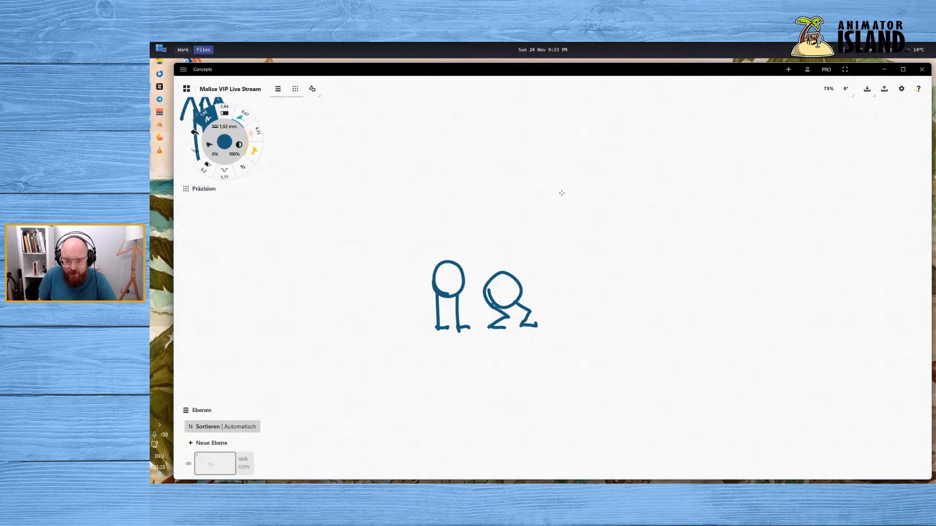
# Sketch the figure's airborne jump pose above the crouch with one leg stretched and one bent, undoing the extra stroke
pyautogui.moveTo(558, 147)
pyautogui.mouseDown()
pyautogui.moveTo(548, 155)
pyautogui.moveTo(554, 206)
pyautogui.mouseUp()
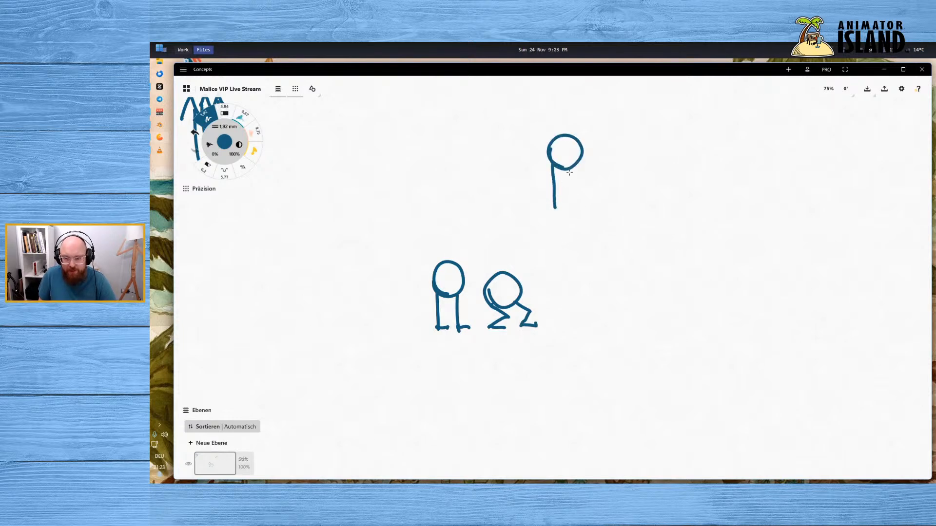
pyautogui.moveTo(569, 168)
pyautogui.mouseDown()
pyautogui.moveTo(578, 197)
pyautogui.moveTo(554, 212)
pyautogui.mouseUp()
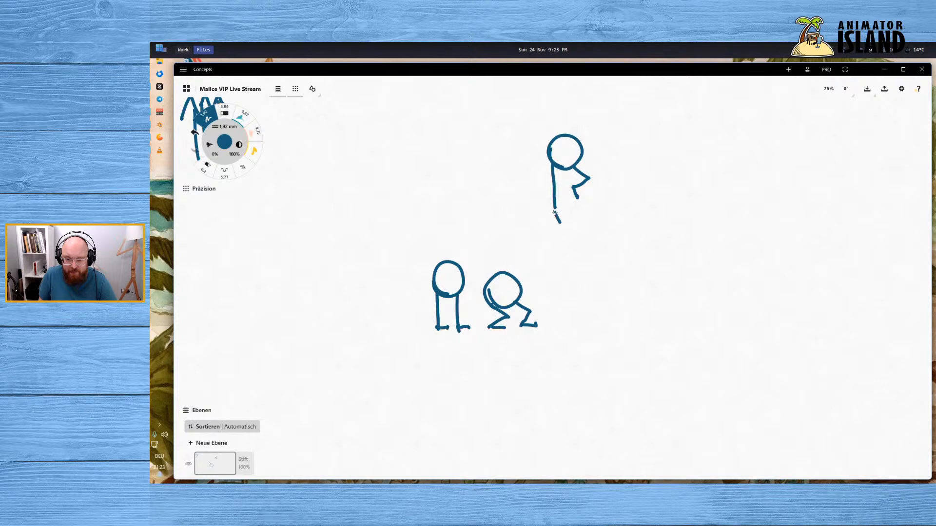
pyautogui.moveTo(500, 246)
pyautogui.mouseDown()
pyautogui.moveTo(500, 217)
pyautogui.moveTo(592, 148)
pyautogui.moveTo(616, 222)
pyautogui.mouseUp()
pyautogui.hotkey('ctrl', 'z')
# Sketch the crouched landing pose on the far side of the jump, undoing the misdrawn strokes
pyautogui.moveTo(570, 269)
pyautogui.mouseDown()
pyautogui.moveTo(567, 139)
pyautogui.moveTo(575, 152)
pyautogui.moveTo(594, 140)
pyautogui.moveTo(620, 297)
pyautogui.moveTo(644, 272)
pyautogui.moveTo(628, 281)
pyautogui.moveTo(623, 271)
pyautogui.moveTo(629, 266)
pyautogui.moveTo(634, 320)
pyautogui.moveTo(667, 323)
pyautogui.mouseUp()
pyautogui.hotkey('ctrl', 'z')
pyautogui.hotkey('ctrl', 'z')
pyautogui.hotkey('ctrl', 'z')
pyautogui.hotkey('ctrl', 'z')
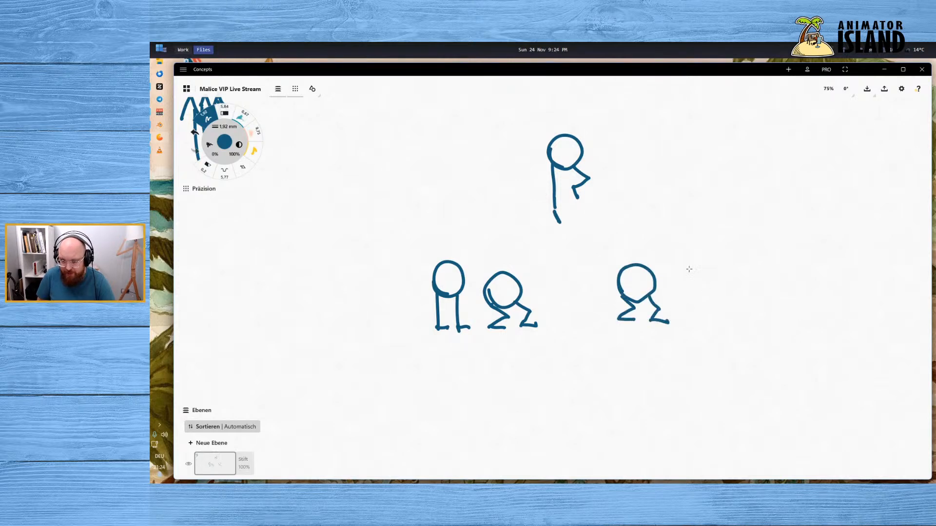
# Sketch a final upright figure with two straight legs beside the landing pose, redoing the faulty stroke
pyautogui.moveTo(682, 250)
pyautogui.mouseDown()
pyautogui.moveTo(716, 246)
pyautogui.moveTo(685, 254)
pyautogui.moveTo(688, 325)
pyautogui.moveTo(701, 324)
pyautogui.mouseUp()
pyautogui.hotkey('ctrl', 'z')
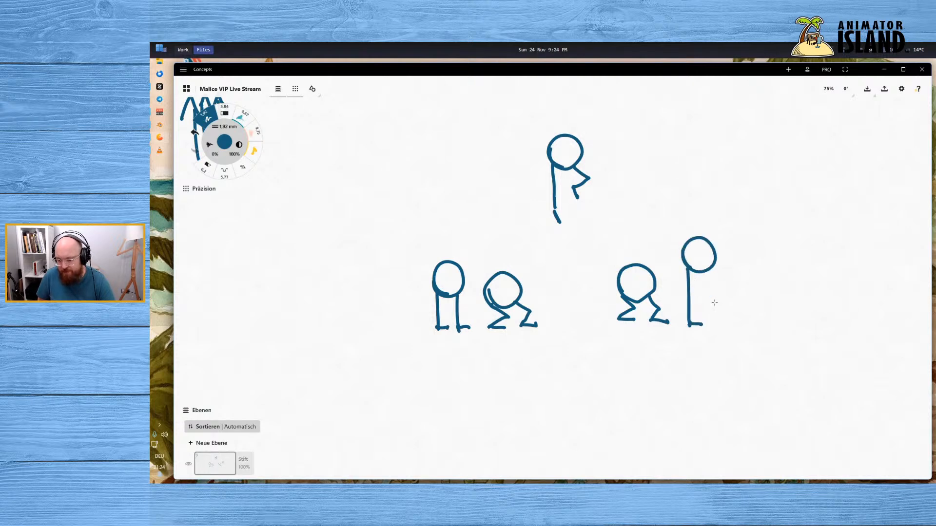
pyautogui.moveTo(708, 270)
pyautogui.mouseDown()
pyautogui.moveTo(711, 317)
pyautogui.moveTo(724, 317)
pyautogui.mouseUp()
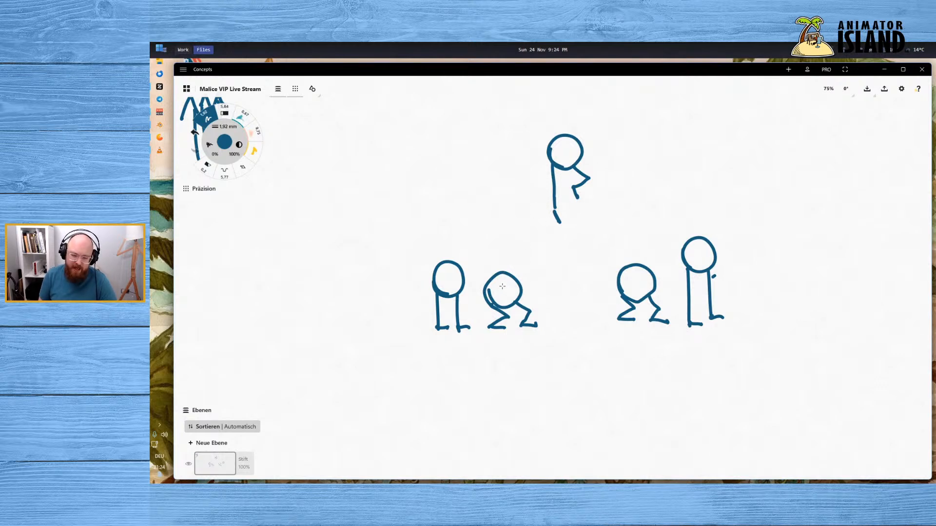
# Draw a curved path from the crouch to the airborne pose, with an in-between figure and a small rounded rectangle beside it
pyautogui.moveTo(494, 285)
pyautogui.mouseDown()
pyautogui.moveTo(512, 284)
pyautogui.moveTo(546, 241)
pyautogui.moveTo(563, 150)
pyautogui.mouseUp()
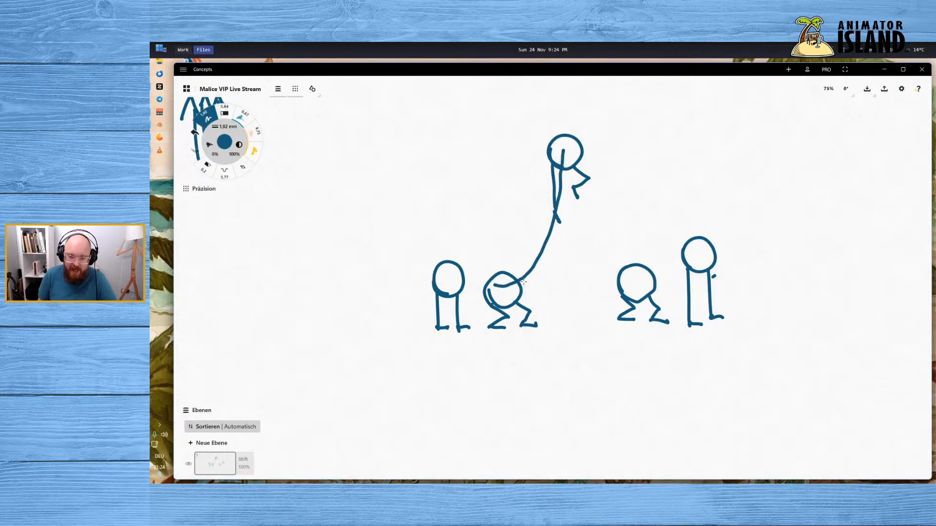
pyautogui.moveTo(543, 229)
pyautogui.mouseDown()
pyautogui.moveTo(561, 244)
pyautogui.moveTo(568, 228)
pyautogui.moveTo(549, 229)
pyautogui.moveTo(539, 307)
pyautogui.moveTo(541, 251)
pyautogui.moveTo(525, 266)
pyautogui.mouseUp()
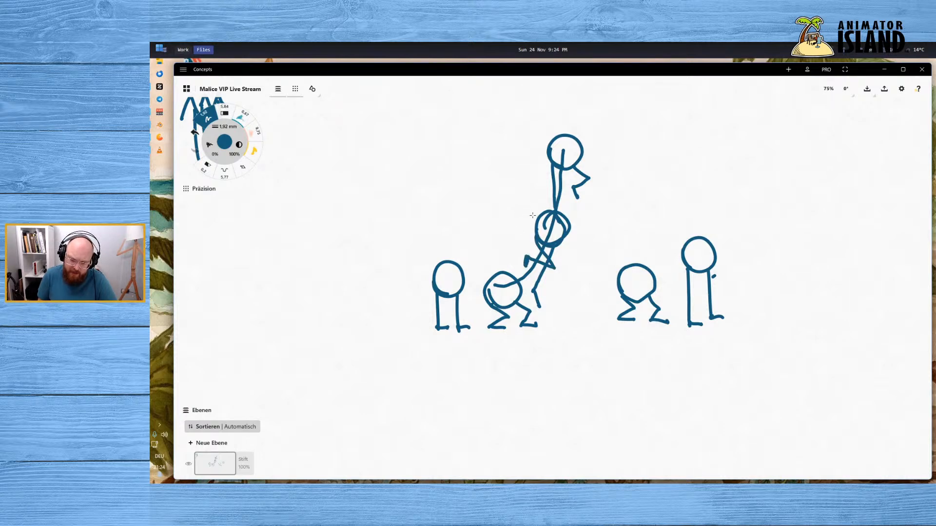
pyautogui.moveTo(531, 199)
pyautogui.mouseDown()
pyautogui.moveTo(514, 222)
pyautogui.moveTo(546, 209)
pyautogui.moveTo(532, 198)
pyautogui.mouseUp()
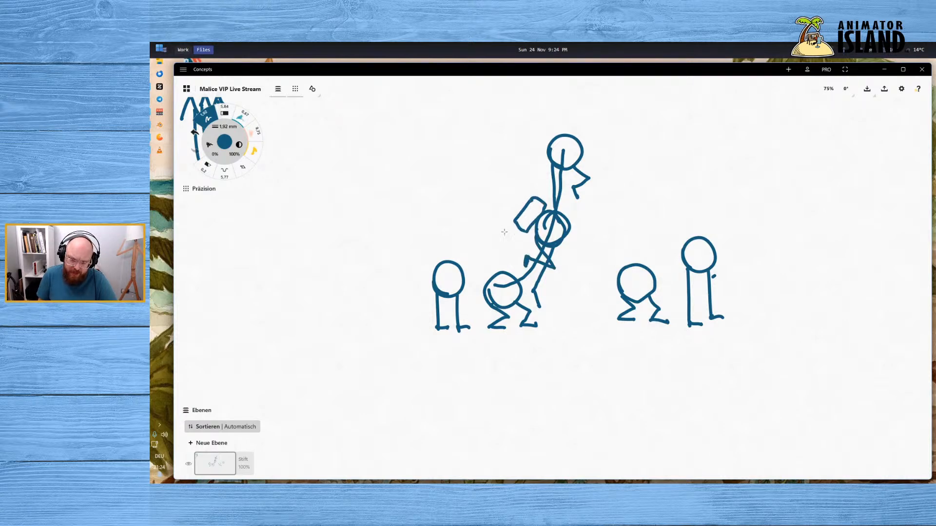
# Undo the in-between figure, its rounded rectangle and arm, and the curved path between the crouch and the airborne pose
pyautogui.moveTo(500, 244)
pyautogui.mouseDown()
pyautogui.moveTo(514, 233)
pyautogui.moveTo(480, 279)
pyautogui.moveTo(524, 254)
pyautogui.mouseUp()
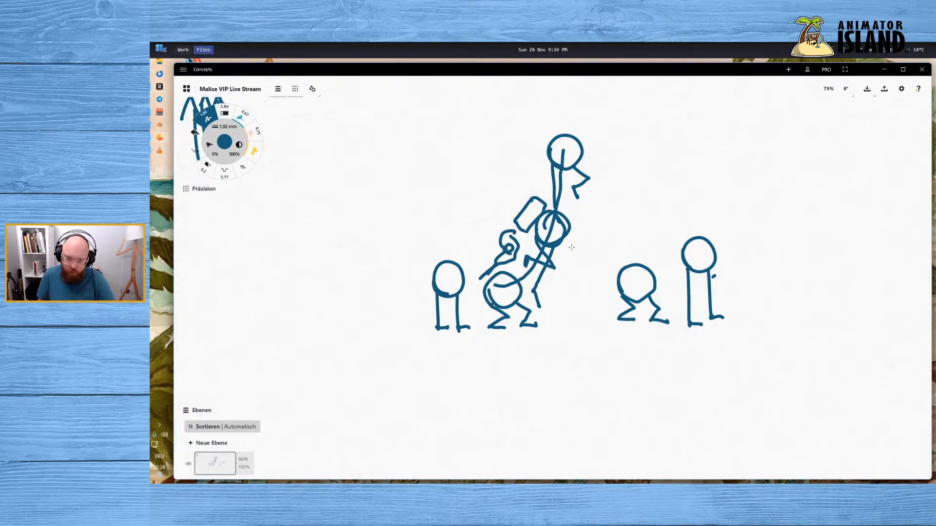
pyautogui.hotkey('ctrl', 'z')
pyautogui.hotkey('ctrl', 'z')
pyautogui.hotkey('ctrl', 'z')
pyautogui.hotkey('ctrl', 'z')
pyautogui.hotkey('ctrl', 'z')
pyautogui.hotkey('ctrl', 'z')
pyautogui.hotkey('ctrl', 'z')
pyautogui.hotkey('ctrl', 'z')
pyautogui.hotkey('ctrl', 'z')
pyautogui.hotkey('ctrl', 'z')
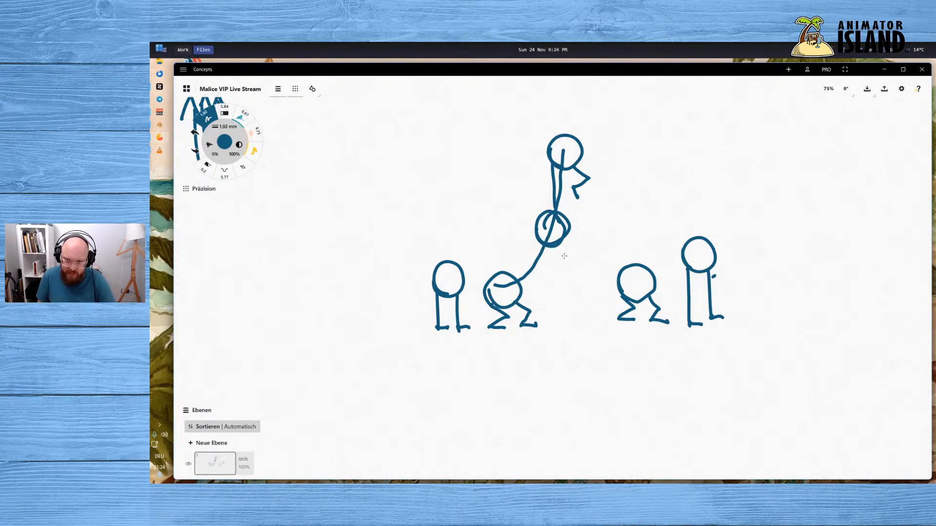
pyautogui.hotkey('ctrl', 'z')
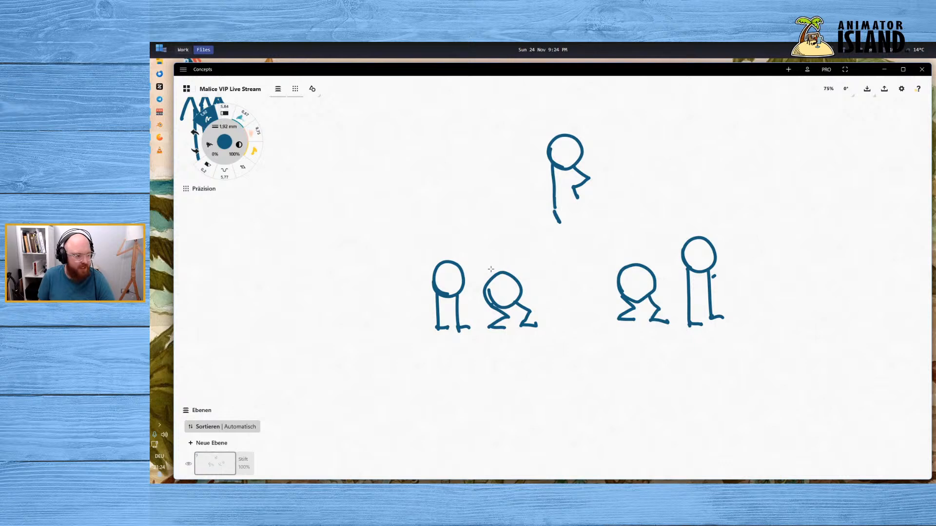
# Draw a steep arc from the crouch up to the airborne pose and add a circle partway along it, undoing the extra stroke
pyautogui.moveTo(499, 277)
pyautogui.mouseDown()
pyautogui.moveTo(519, 178)
pyautogui.moveTo(569, 145)
pyautogui.mouseUp()
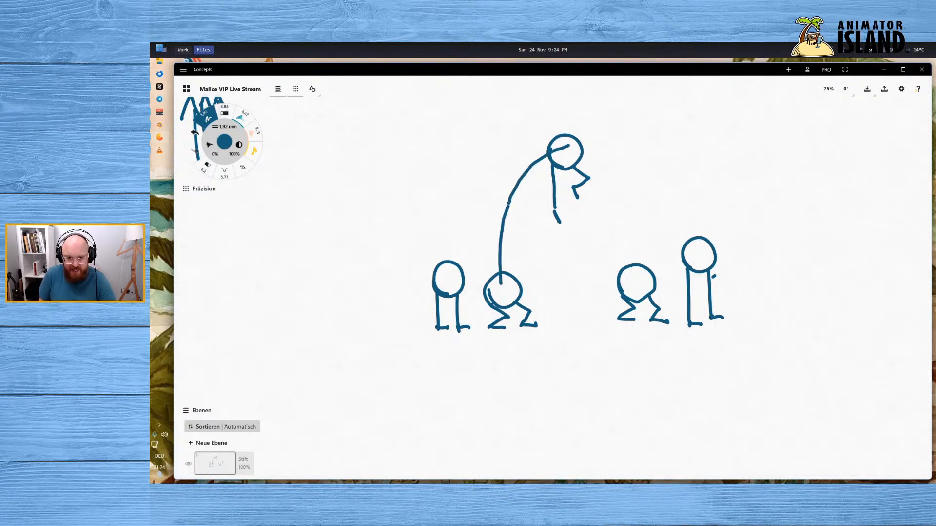
pyautogui.moveTo(516, 185)
pyautogui.mouseDown()
pyautogui.moveTo(501, 183)
pyautogui.moveTo(526, 188)
pyautogui.moveTo(504, 213)
pyautogui.mouseUp()
pyautogui.hotkey('ctrl', 'z')
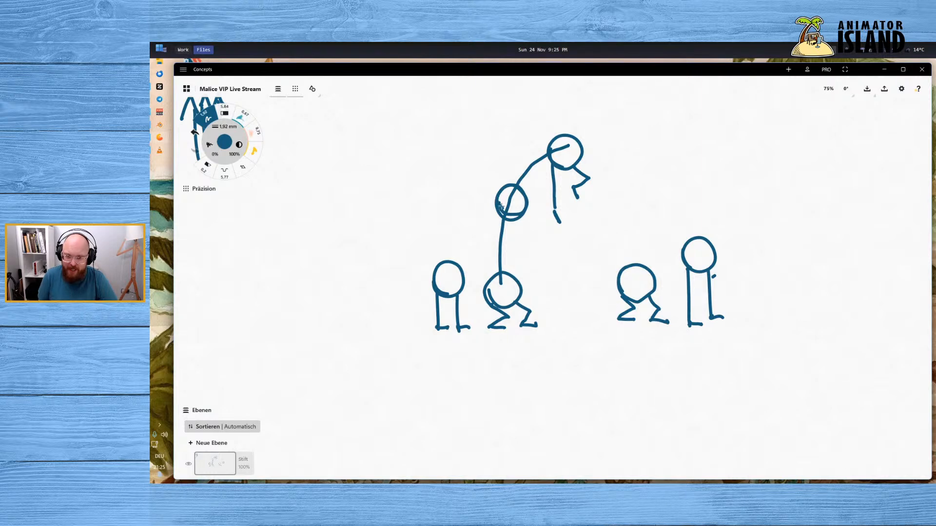
# Bracket the lower section of the jump arc and label it "2fr", and bracket the upper section and label it "6fr"
pyautogui.moveTo(522, 222)
pyautogui.mouseDown()
pyautogui.moveTo(538, 223)
pyautogui.moveTo(522, 282)
pyautogui.mouseUp()
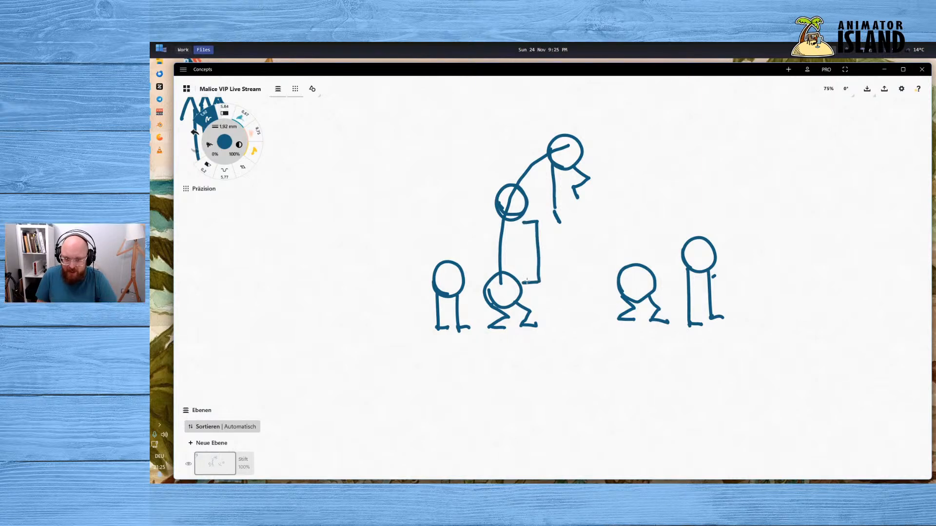
pyautogui.moveTo(547, 245); pyautogui.dragTo(557, 274)
pyautogui.moveTo(551, 258); pyautogui.dragTo(575, 246)
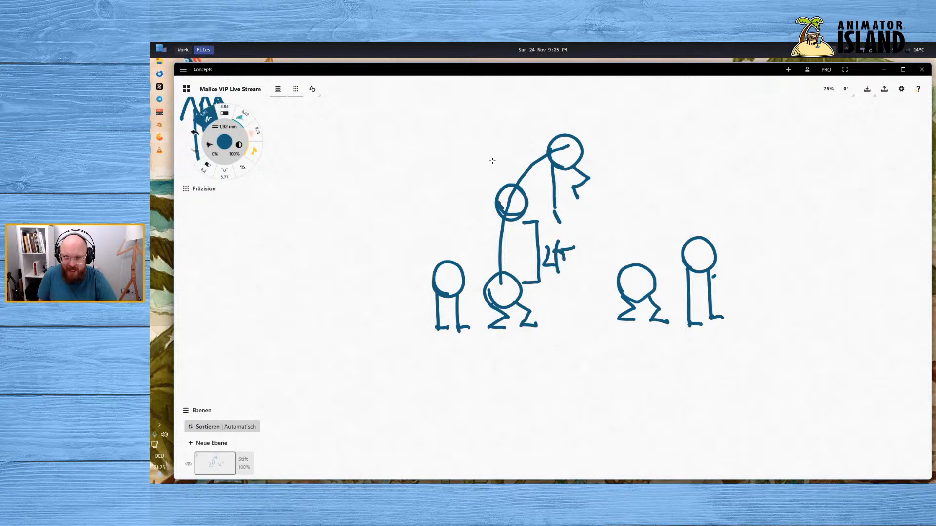
pyautogui.moveTo(498, 178)
pyautogui.mouseDown()
pyautogui.moveTo(490, 159)
pyautogui.moveTo(540, 137)
pyautogui.mouseUp()
pyautogui.moveTo(500, 103); pyautogui.dragTo(500, 118)
pyautogui.moveTo(517, 123); pyautogui.dragTo(521, 96)
pyautogui.moveTo(513, 109); pyautogui.dragTo(541, 104)
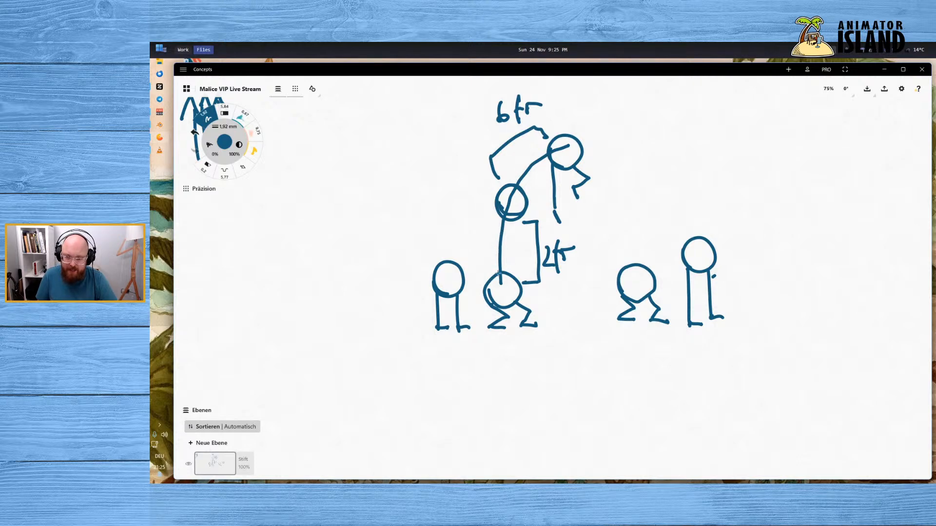
# Try two alternative curved paths from the crouch to the airborne pose, undoing both
pyautogui.moveTo(498, 275); pyautogui.dragTo(566, 156)
pyautogui.moveTo(490, 267); pyautogui.dragTo(574, 141)
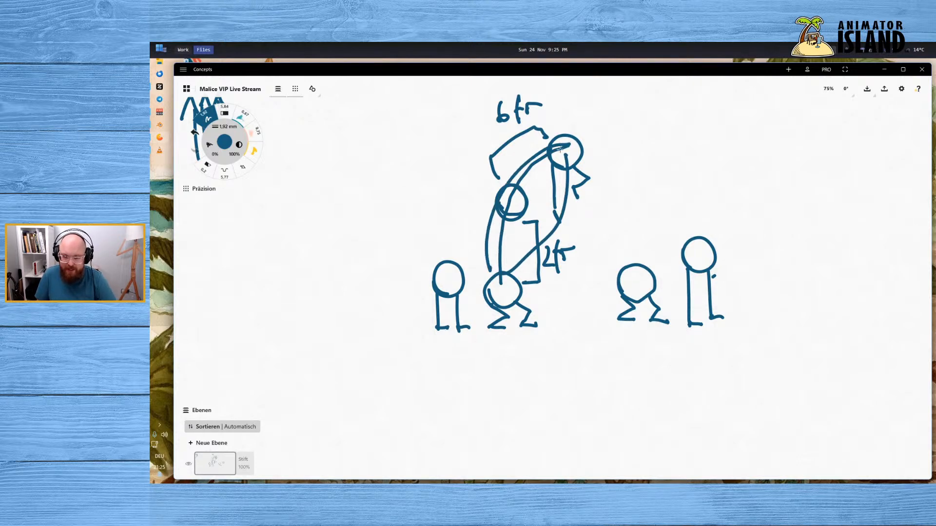
pyautogui.hotkey('ctrl', 'z')
pyautogui.hotkey('ctrl', 'z')
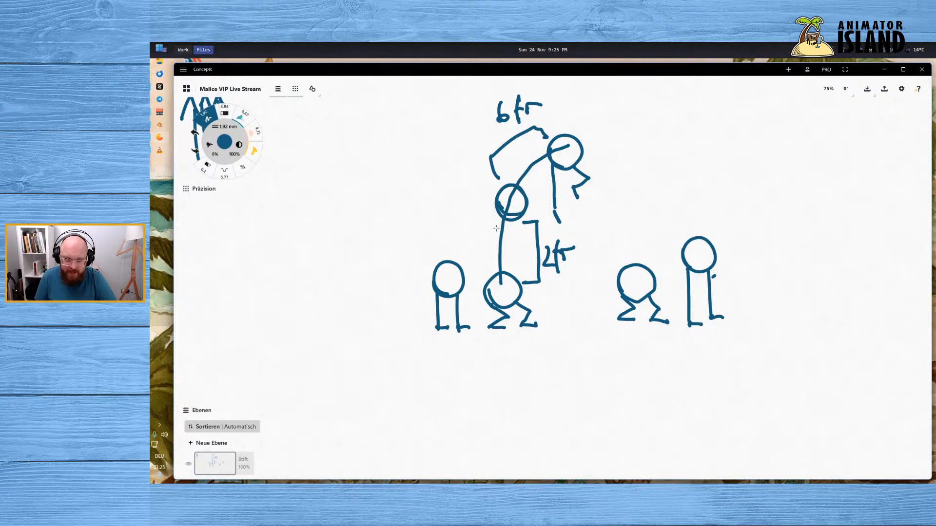
# Draw long legs and arms trailing below the rising in-between figure, undoing the earlier stretched and bent leg attempts
pyautogui.moveTo(498, 212)
pyautogui.mouseDown()
pyautogui.moveTo(487, 270)
pyautogui.moveTo(492, 292)
pyautogui.moveTo(501, 268)
pyautogui.moveTo(511, 300)
pyautogui.mouseUp()
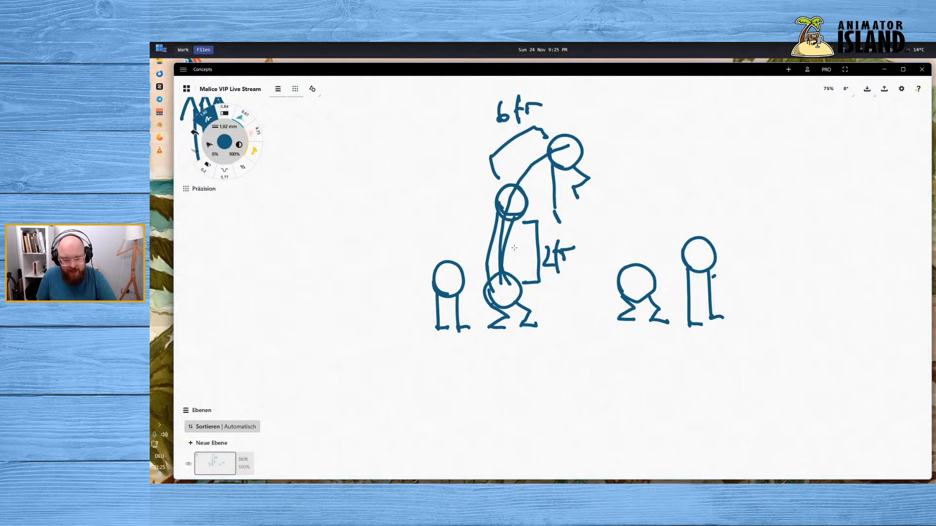
pyautogui.hotkey('ctrl', 'z')
pyautogui.hotkey('ctrl', 'z')
pyautogui.moveTo(498, 214)
pyautogui.mouseDown()
pyautogui.moveTo(520, 234)
pyautogui.moveTo(505, 301)
pyautogui.mouseUp()
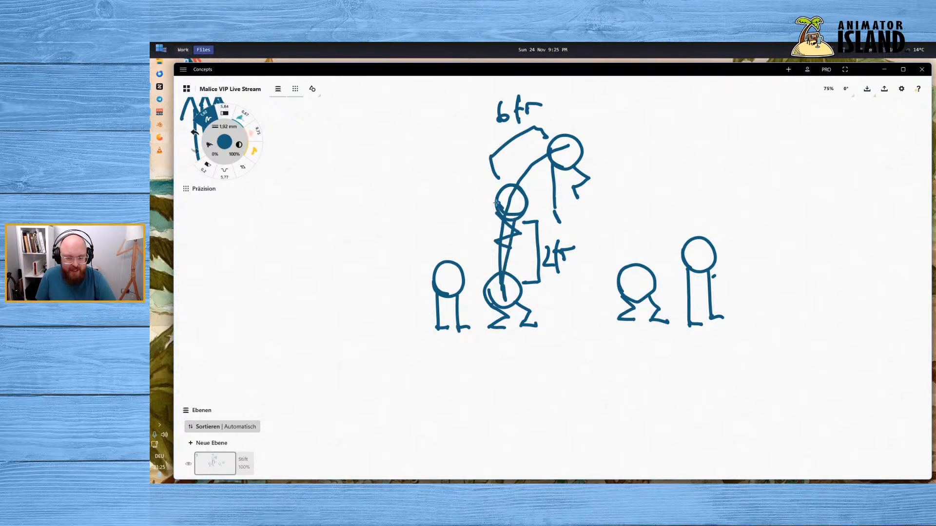
pyautogui.hotkey('ctrl', 'z')
pyautogui.hotkey('ctrl', 'z')
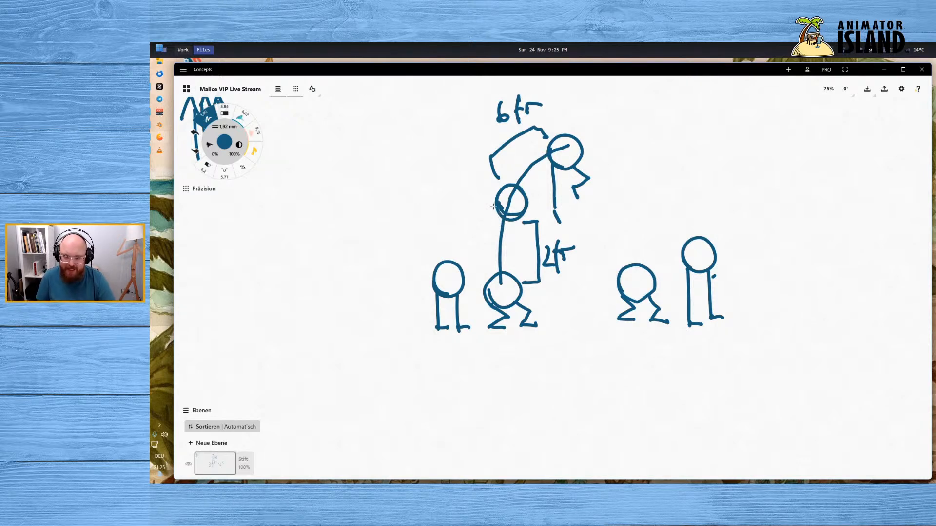
pyautogui.moveTo(499, 201)
pyautogui.mouseDown()
pyautogui.moveTo(475, 250)
pyautogui.moveTo(485, 281)
pyautogui.mouseUp()
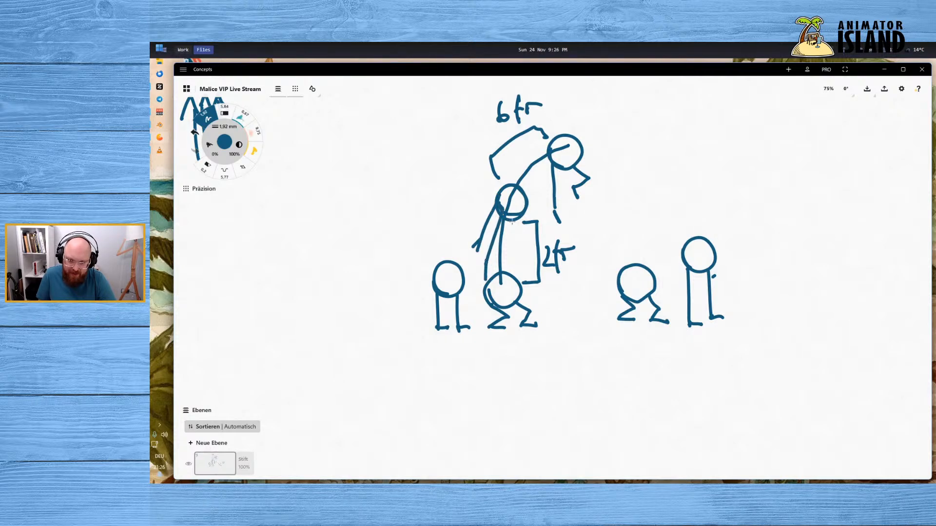
pyautogui.moveTo(511, 221)
pyautogui.mouseDown()
pyautogui.moveTo(499, 273)
pyautogui.moveTo(509, 246)
pyautogui.moveTo(505, 259)
pyautogui.mouseUp()
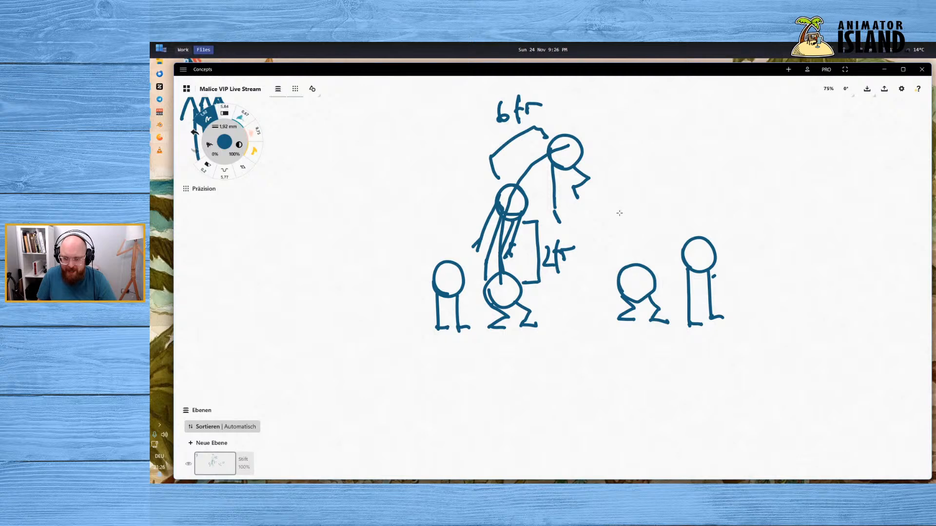
# Sketch a falling in-between figure above the landing pose with two bent arms, one straight leg and one bent leg
pyautogui.moveTo(607, 208)
pyautogui.mouseDown()
pyautogui.moveTo(605, 224)
pyautogui.moveTo(608, 193)
pyautogui.moveTo(608, 221)
pyautogui.moveTo(588, 215)
pyautogui.moveTo(590, 225)
pyautogui.mouseUp()
pyautogui.hotkey('ctrl', 'z')
pyautogui.moveTo(634, 195); pyautogui.dragTo(653, 198)
pyautogui.moveTo(607, 222); pyautogui.dragTo(626, 274)
pyautogui.moveTo(626, 214)
pyautogui.mouseDown()
pyautogui.moveTo(646, 221)
pyautogui.moveTo(628, 236)
pyautogui.moveTo(642, 235)
pyautogui.mouseUp()
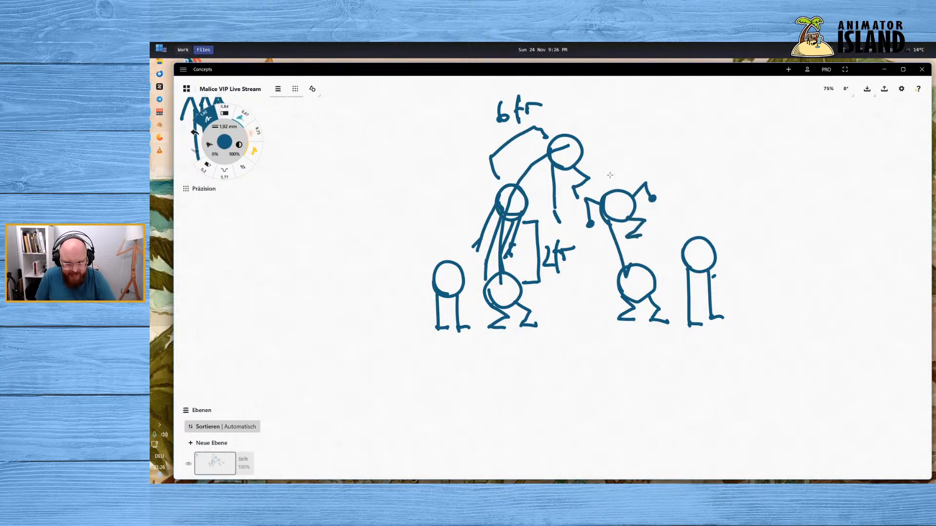
# Undo the falling in-between figure's arms and legs along with the extra strokes, keeping only its round body
pyautogui.moveTo(598, 160); pyautogui.dragTo(629, 216)
pyautogui.moveTo(647, 258); pyautogui.dragTo(651, 304)
pyautogui.hotkey('ctrl', 'z')
pyautogui.hotkey('ctrl', 'z')
pyautogui.hotkey('ctrl', 'z')
pyautogui.hotkey('ctrl', 'z')
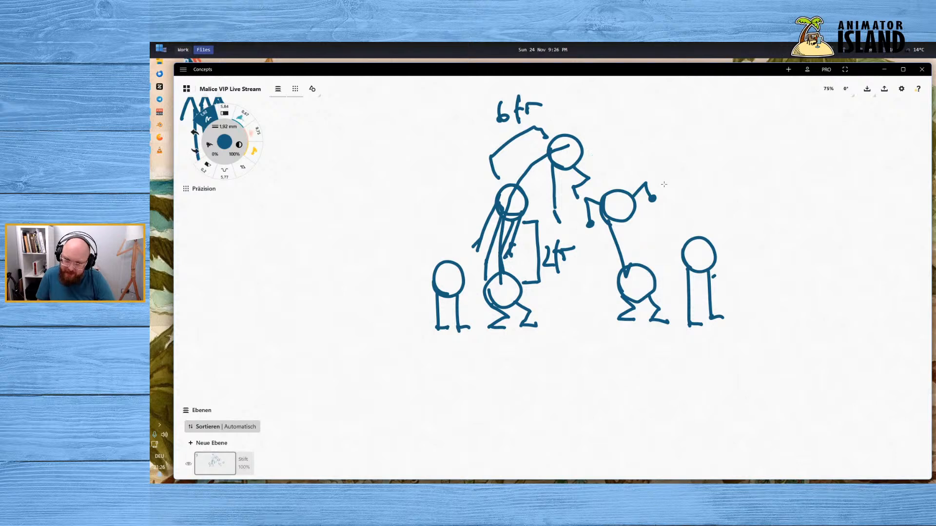
pyautogui.hotkey('ctrl', 'z')
pyautogui.hotkey('ctrl', 'z')
pyautogui.hotkey('ctrl', 'z')
pyautogui.hotkey('ctrl', 'z')
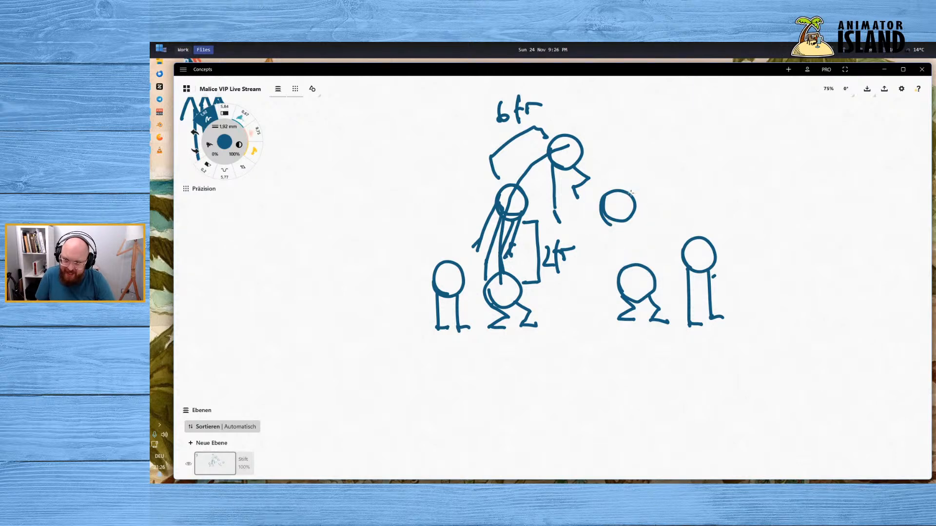
# Draw two wavy raised arms and two curled legs on the falling in-between figure, undoing the misdrawn arm
pyautogui.moveTo(630, 193); pyautogui.dragTo(613, 147)
pyautogui.hotkey('ctrl', 'z')
pyautogui.moveTo(632, 195); pyautogui.dragTo(595, 144)
pyautogui.moveTo(600, 199); pyautogui.dragTo(585, 138)
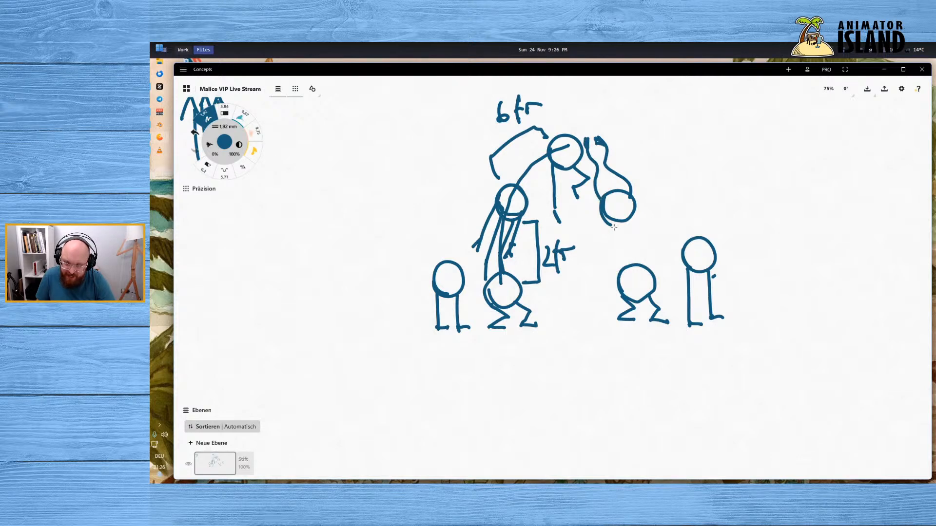
pyautogui.moveTo(610, 220)
pyautogui.mouseDown()
pyautogui.moveTo(630, 239)
pyautogui.moveTo(595, 244)
pyautogui.mouseUp()
pyautogui.moveTo(642, 223)
pyautogui.mouseDown()
pyautogui.moveTo(631, 219)
pyautogui.moveTo(627, 247)
pyautogui.moveTo(616, 240)
pyautogui.mouseUp()
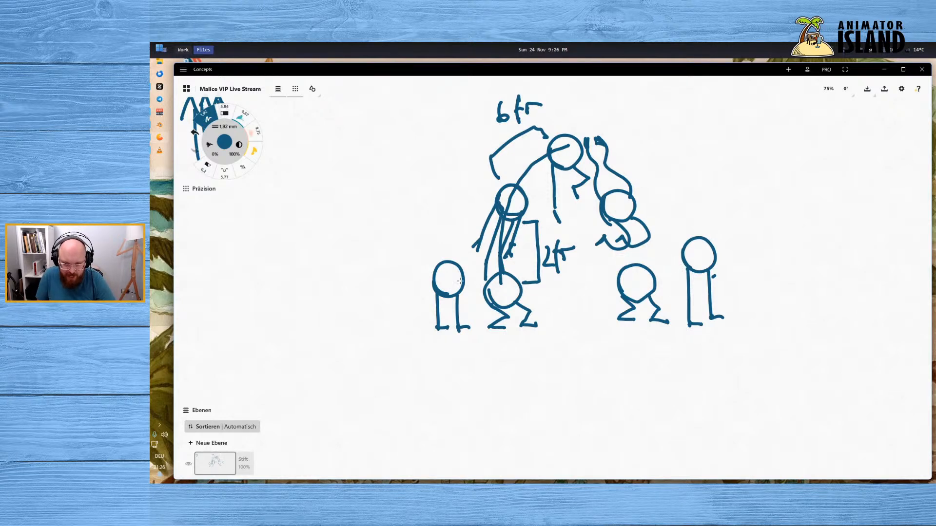
# Sketch an in-between figure with bent legs between the first upright pose and the crouch, undoing the misdrawn strokes
pyautogui.moveTo(445, 279)
pyautogui.mouseDown()
pyautogui.moveTo(460, 270)
pyautogui.moveTo(498, 293)
pyautogui.moveTo(470, 299)
pyautogui.moveTo(457, 281)
pyautogui.moveTo(456, 298)
pyautogui.moveTo(480, 315)
pyautogui.moveTo(461, 326)
pyautogui.moveTo(477, 329)
pyautogui.mouseUp()
pyautogui.hotkey('ctrl', 'z')
pyautogui.hotkey('ctrl', 'z')
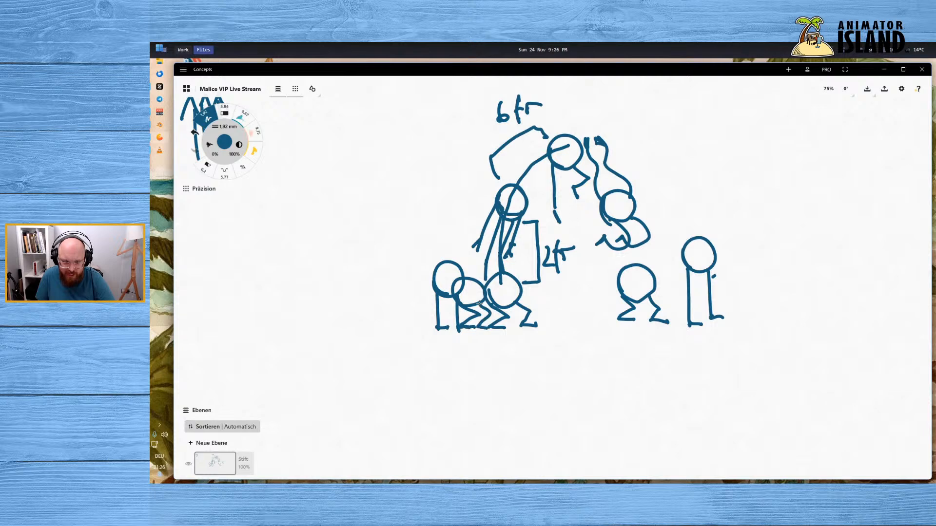
# Try an in-between figure and a curved path between the landing and final upright poses, undoing the strokes
pyautogui.moveTo(655, 282)
pyautogui.mouseDown()
pyautogui.moveTo(652, 258)
pyautogui.moveTo(672, 306)
pyautogui.moveTo(664, 321)
pyautogui.moveTo(675, 321)
pyautogui.moveTo(682, 303)
pyautogui.moveTo(691, 322)
pyautogui.mouseUp()
pyautogui.moveTo(630, 276); pyautogui.dragTo(706, 213)
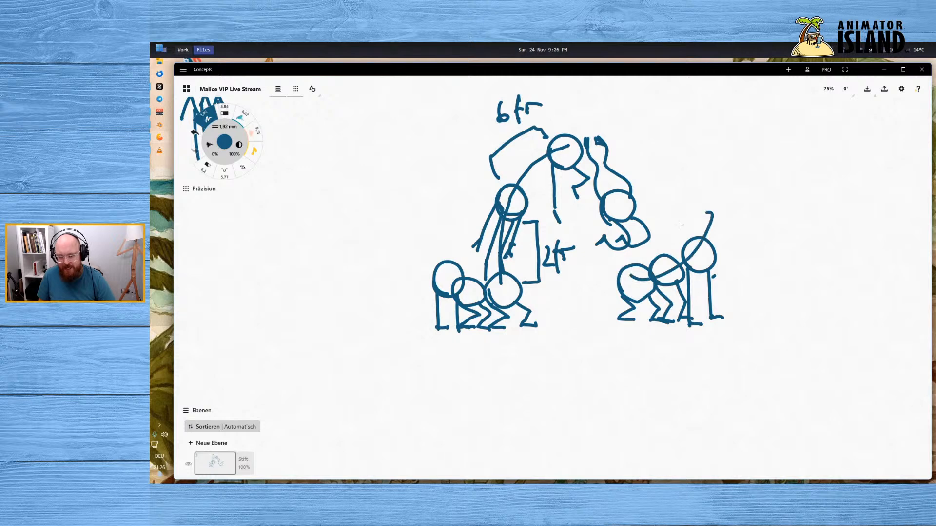
pyautogui.moveTo(433, 252); pyautogui.dragTo(517, 282)
pyautogui.hotkey('ctrl', 'z')
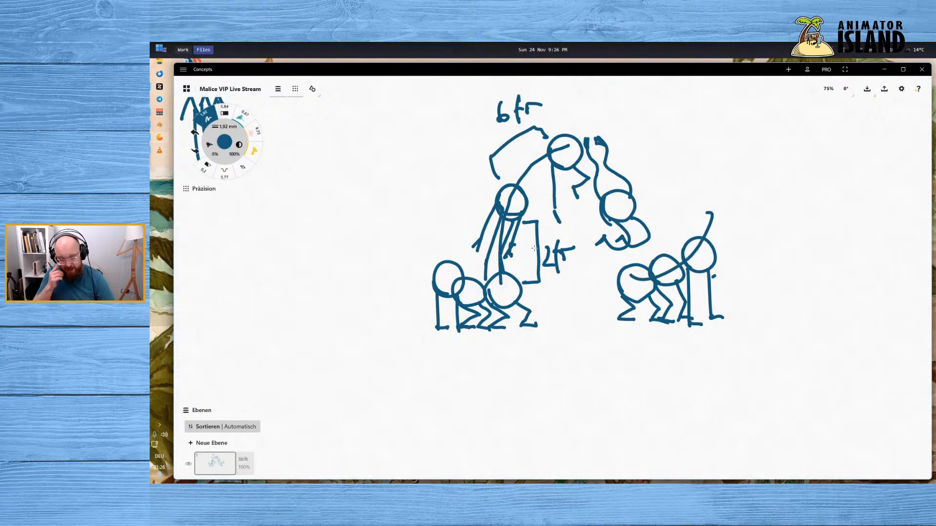
pyautogui.hotkey('ctrl', 'z')
pyautogui.hotkey('ctrl', 'z')
pyautogui.hotkey('ctrl', 'z')
pyautogui.hotkey('ctrl', 'z')
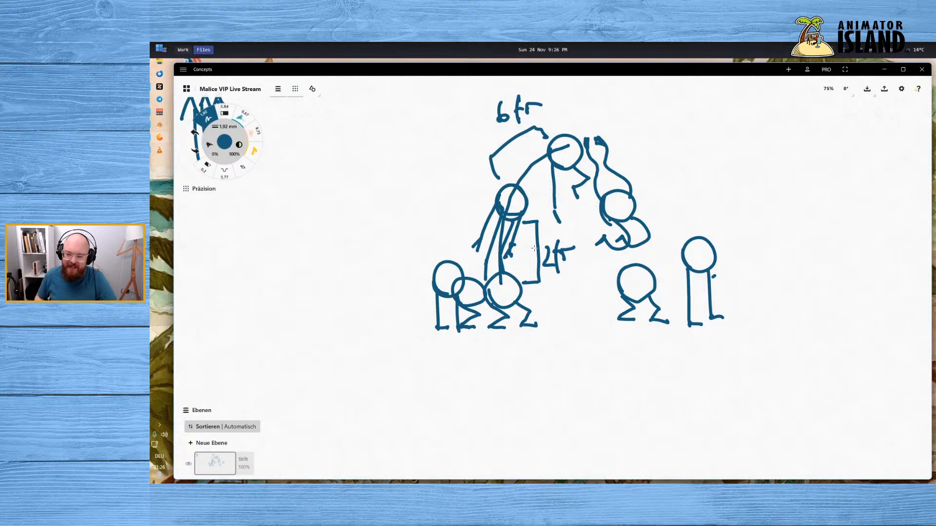
# Circle the falling in-between figure in the jump sketch and switch to Blender
pyautogui.moveTo(628, 151)
pyautogui.mouseDown()
pyautogui.moveTo(571, 215)
pyautogui.moveTo(592, 192)
pyautogui.moveTo(594, 202)
pyautogui.mouseUp()
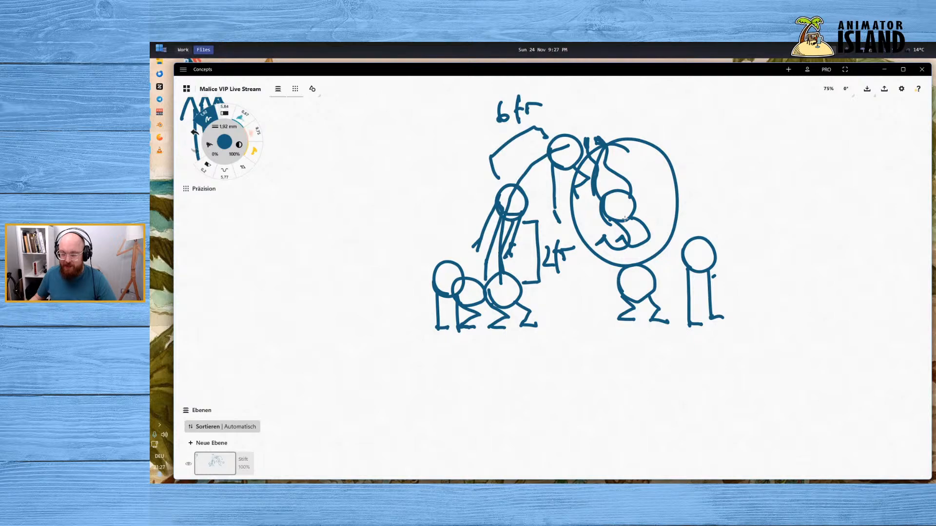
pyautogui.click(182, 50)
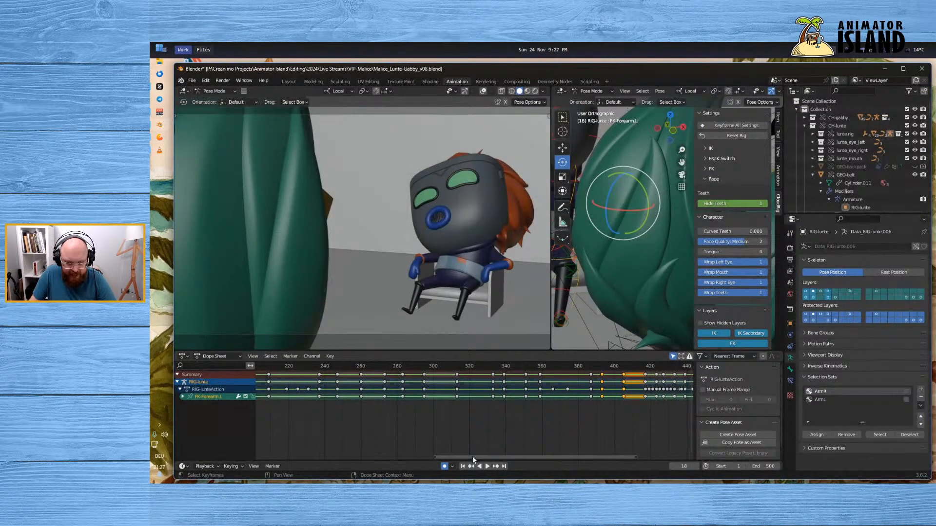
# Play the start of the seated character's animation and scrub back to frame 29
pyautogui.moveTo(472, 456); pyautogui.dragTo(254, 451)
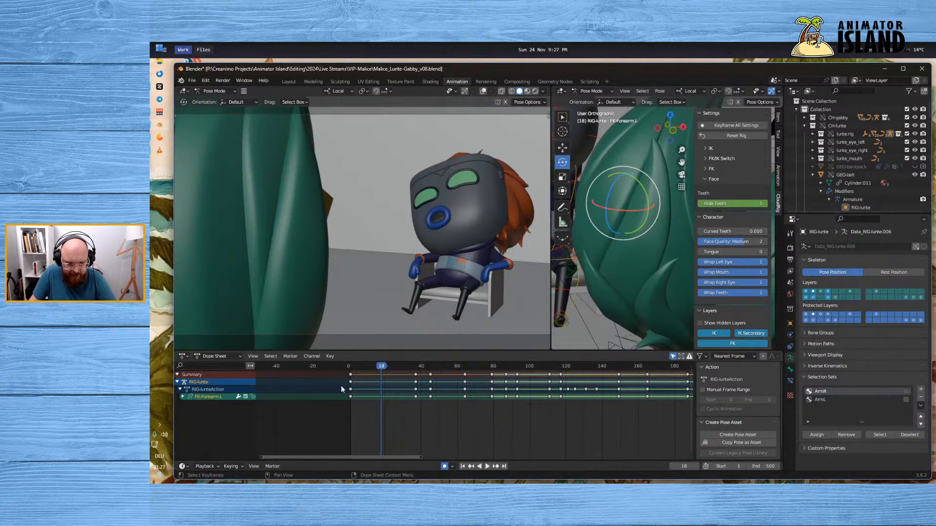
pyautogui.click(488, 466)
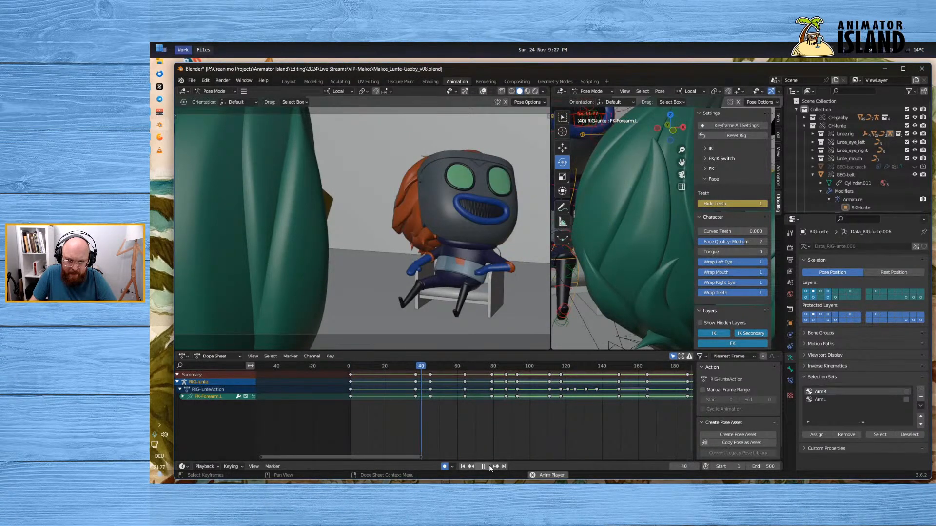
pyautogui.click(488, 466)
pyautogui.moveTo(415, 369); pyautogui.dragTo(402, 369)
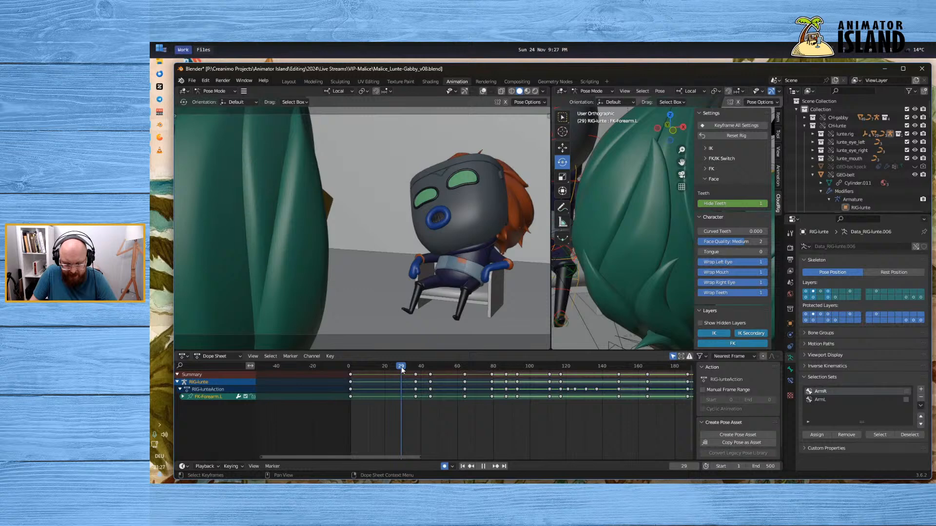
pyautogui.moveTo(403, 370); pyautogui.dragTo(403, 371)
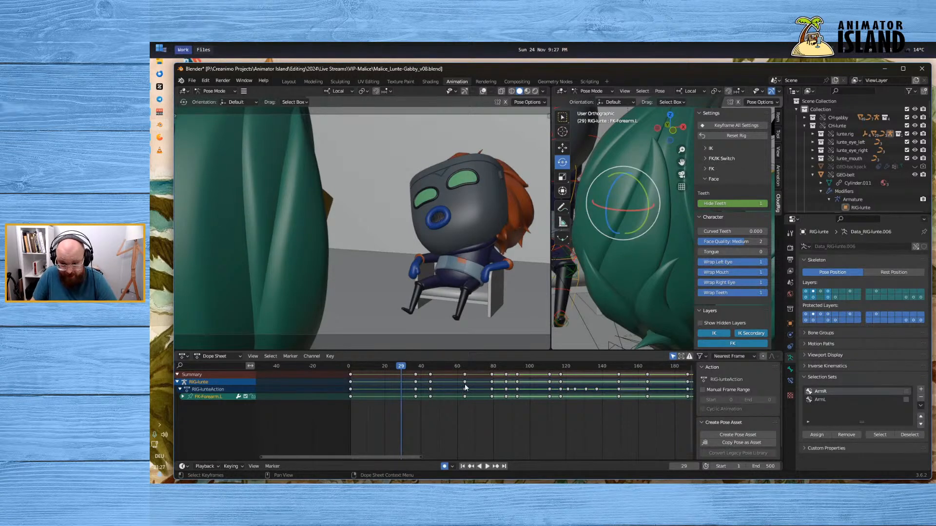
# Show the keyframes of all RIG-lunte bones and hide the CH-gabby collection so the seated character is unobstructed
pyautogui.click(672, 357)
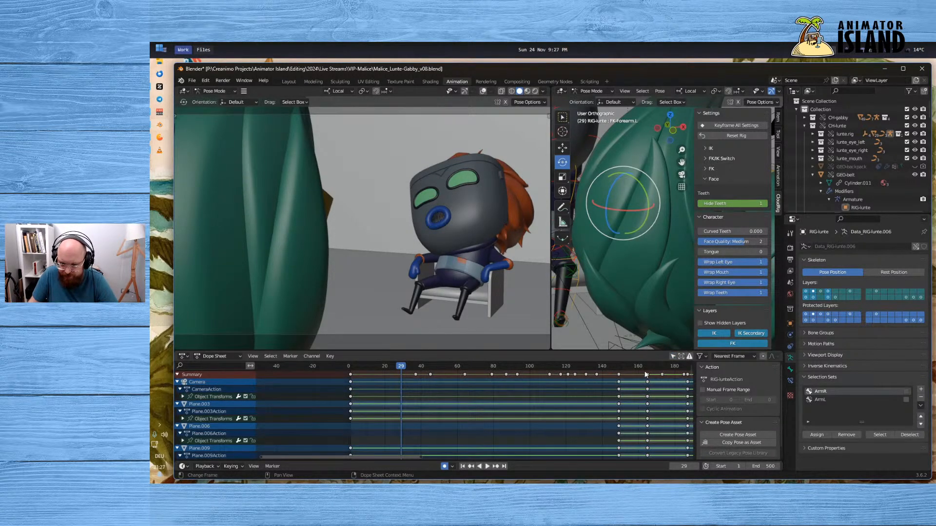
pyautogui.click(672, 356)
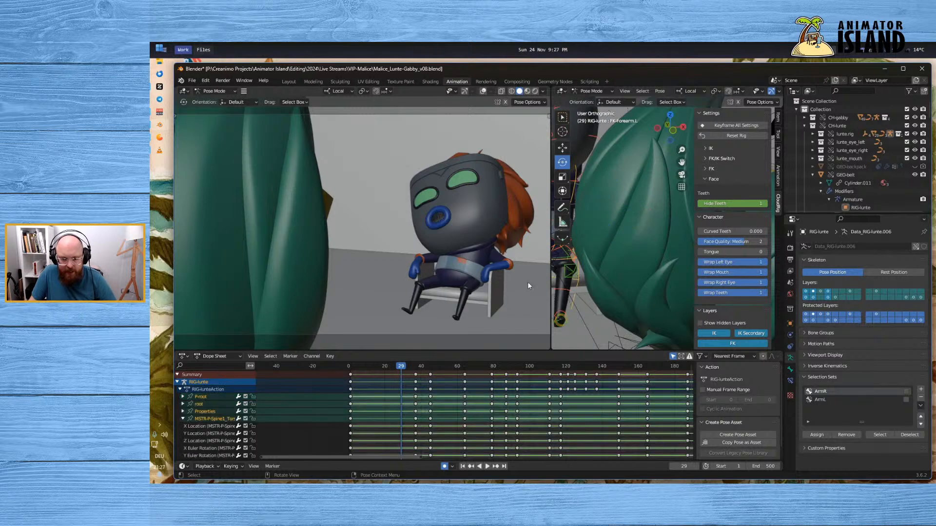
pyautogui.click(916, 109)
pyautogui.click(915, 109)
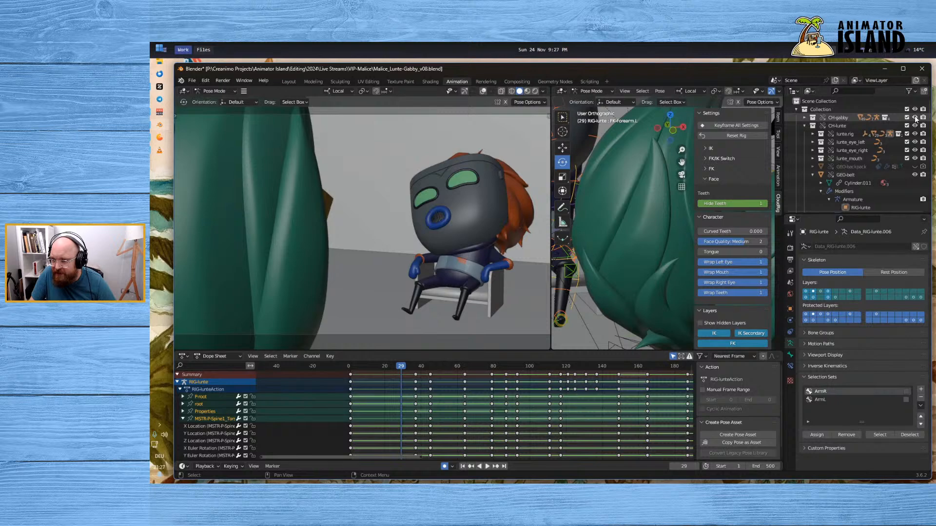
pyautogui.click(914, 117)
pyautogui.moveTo(662, 206); pyautogui.dragTo(636, 261, button='middle')
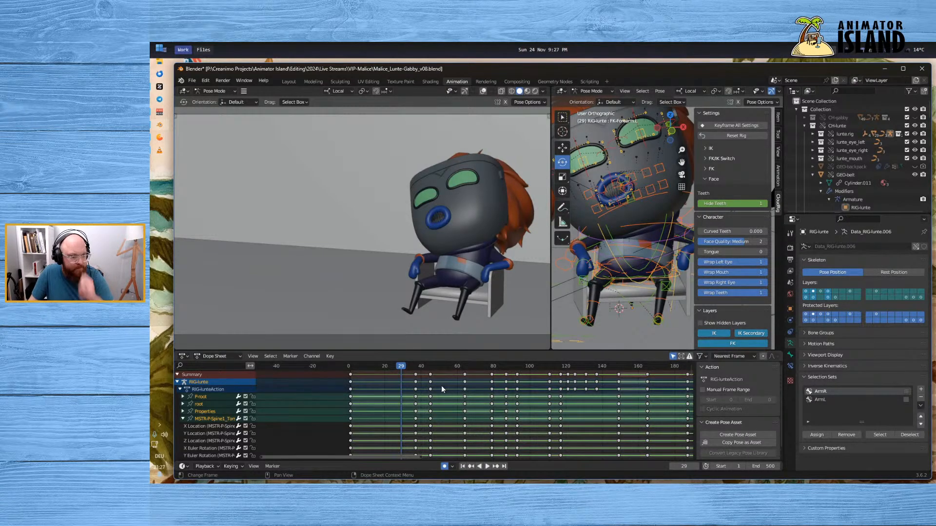
# Play and scrub the seated character's opening pose change, then go to frame 1
pyautogui.press('space')
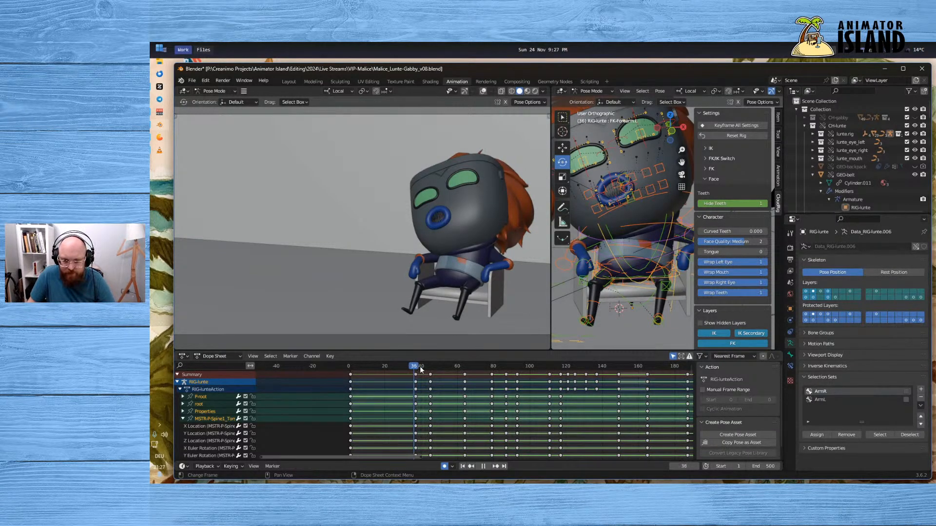
pyautogui.moveTo(415, 369); pyautogui.dragTo(402, 371)
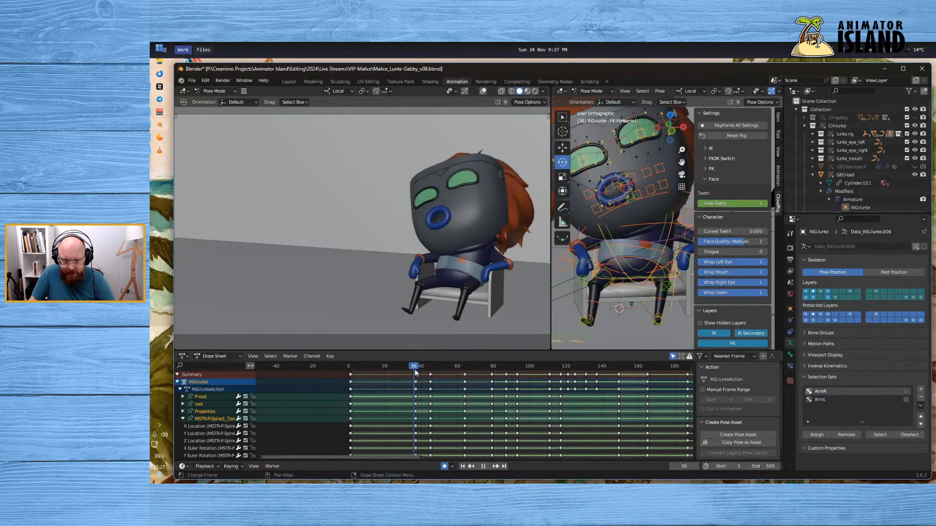
pyautogui.press('space')
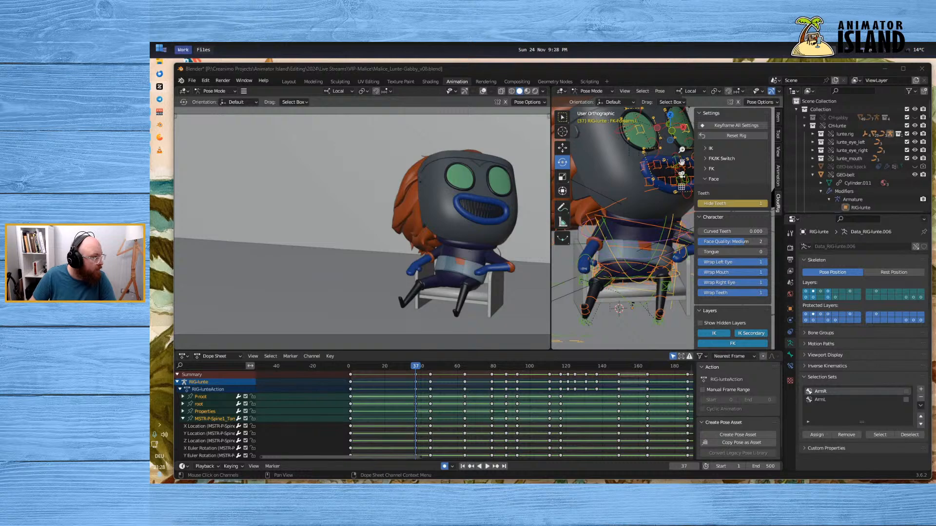
pyautogui.moveTo(373, 365); pyautogui.dragTo(351, 368)
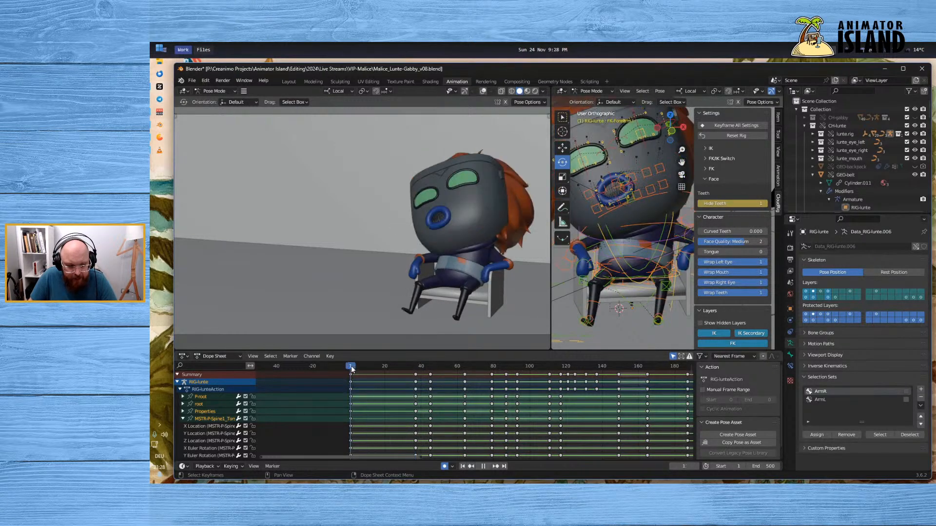
# Select the RIG-lunte keyframes at frames 1 and 37 and set their interpolation to Linear
pyautogui.moveTo(422, 374); pyautogui.dragTo(340, 370)
pyautogui.rightClick(350, 374)
pyautogui.moveTo(352, 398)
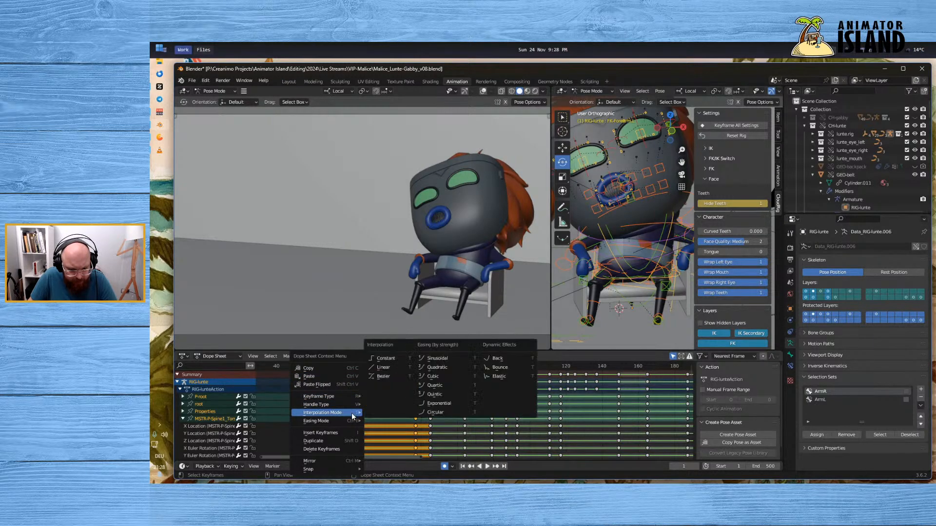
pyautogui.click(390, 368)
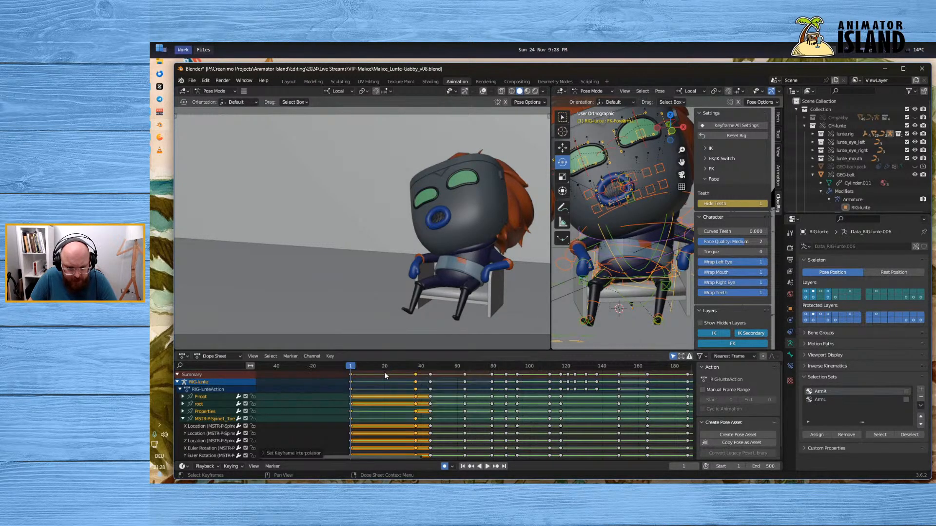
# Go to frame 21 and insert breakdown keyframes on all channels of the rig
pyautogui.press('space')
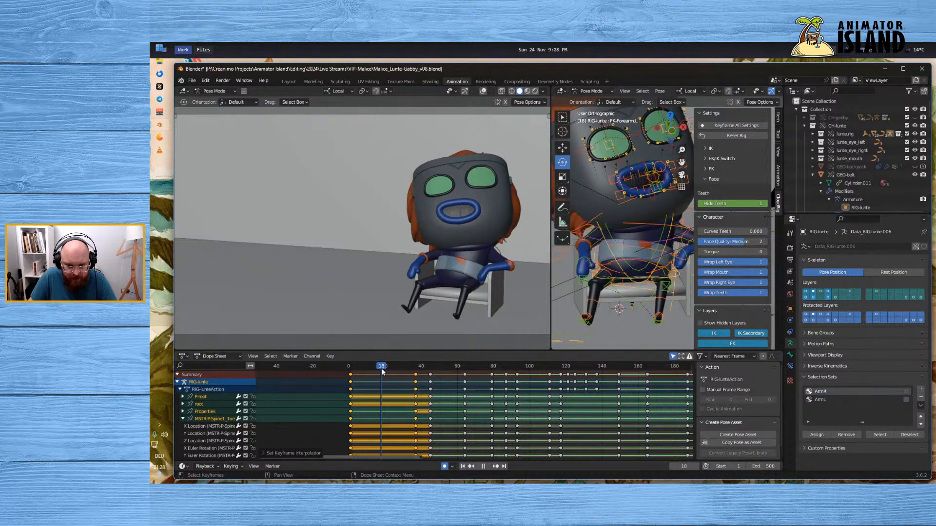
pyautogui.moveTo(381, 367)
pyautogui.mouseDown()
pyautogui.moveTo(350, 367)
pyautogui.moveTo(418, 366)
pyautogui.moveTo(387, 368)
pyautogui.mouseUp()
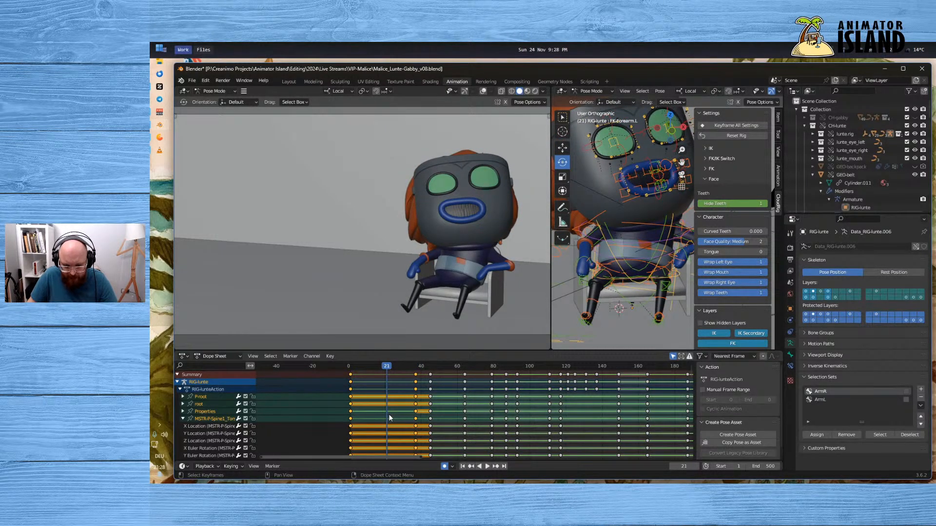
pyautogui.press('i')
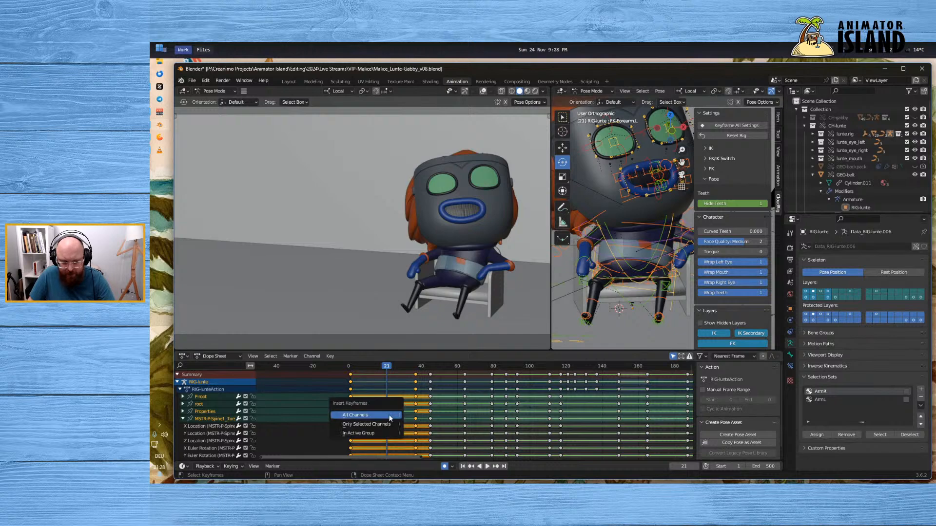
pyautogui.click(389, 416)
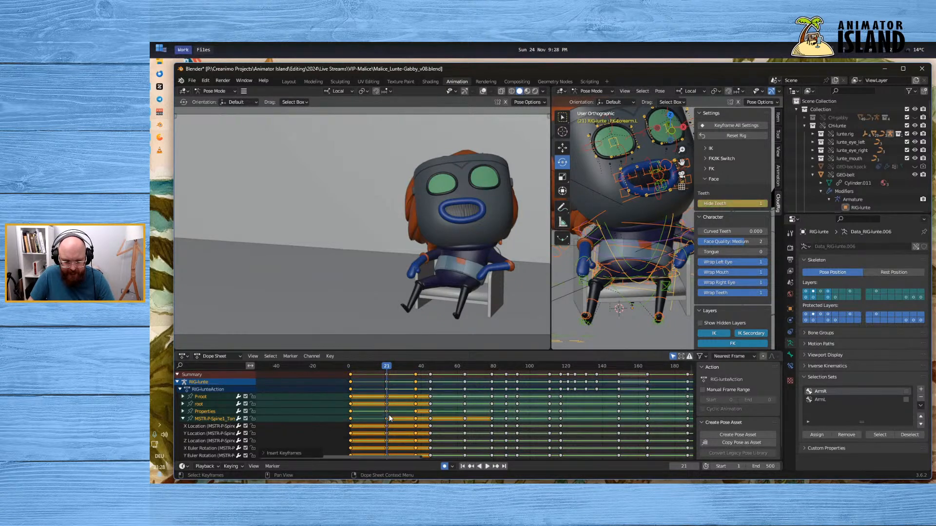
# Select the keyframes from frame 1 through frame 37 and set their interpolation to Constant
pyautogui.click(340, 379)
pyautogui.moveTo(340, 376); pyautogui.dragTo(418, 382)
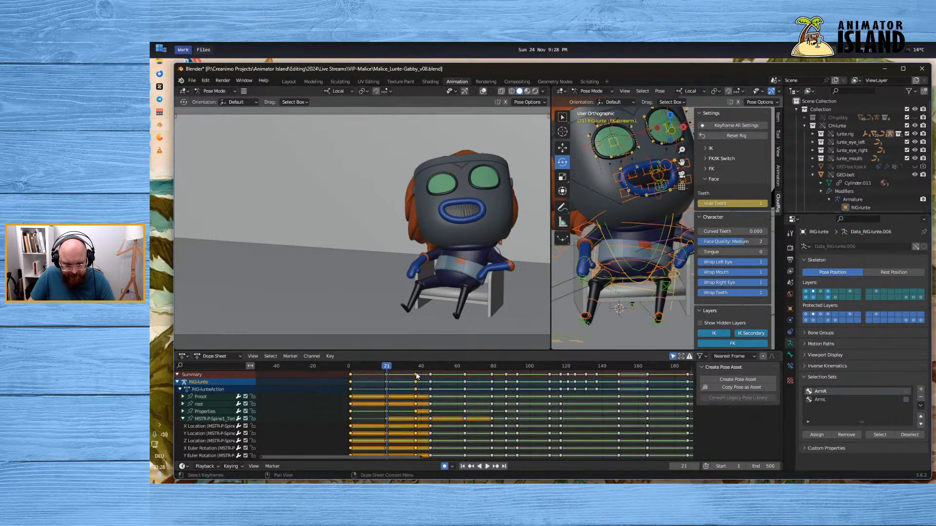
pyautogui.rightClick(416, 372)
pyautogui.moveTo(408, 354)
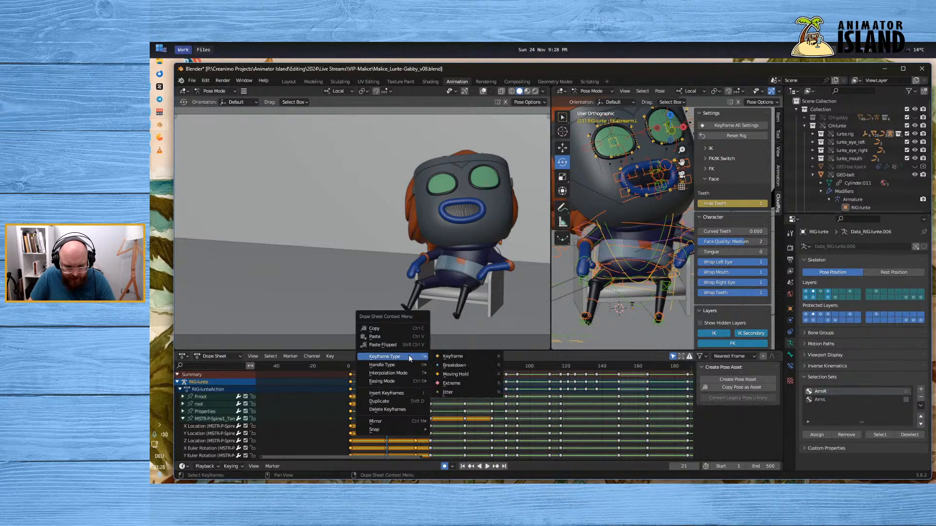
pyautogui.moveTo(406, 373)
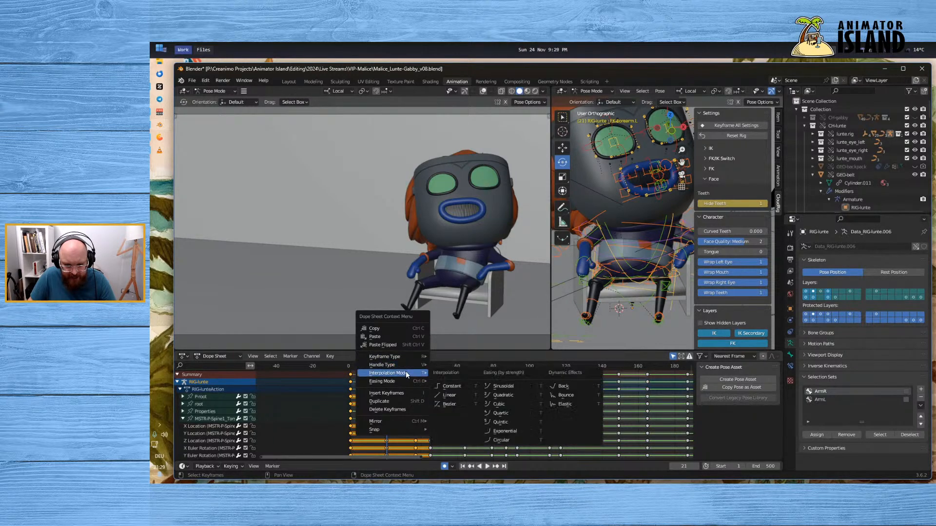
pyautogui.click(456, 390)
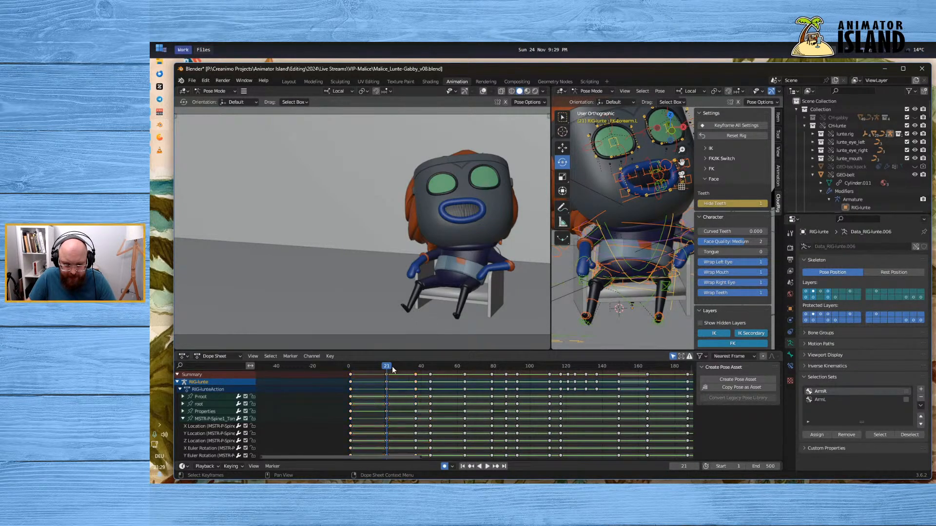
# Move the breakdown keyframes at frame 21 to frame 29 and go to that frame
pyautogui.click(358, 367)
pyautogui.moveTo(387, 374); pyautogui.dragTo(405, 375)
pyautogui.press('space')
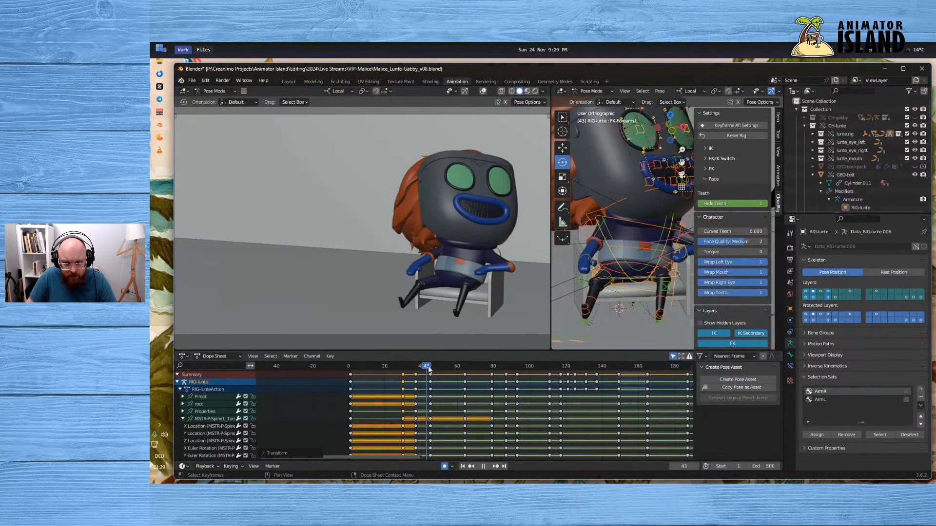
pyautogui.moveTo(429, 369)
pyautogui.mouseDown()
pyautogui.moveTo(384, 366)
pyautogui.moveTo(432, 371)
pyautogui.mouseUp()
pyautogui.press('g')
pyautogui.click(400, 377)
pyautogui.moveTo(432, 370); pyautogui.dragTo(401, 372)
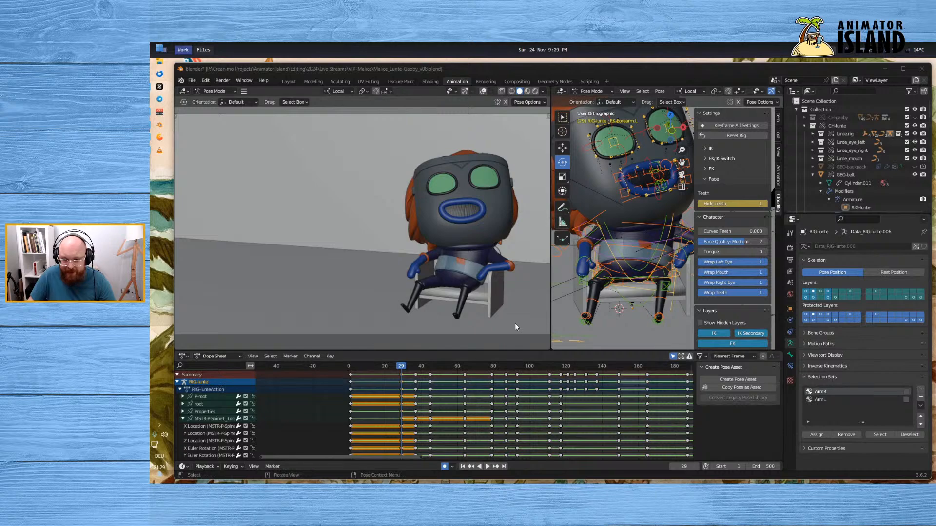
# Play and scrub through the breakdown to check its timing, then return to frame 29
pyautogui.press('space')
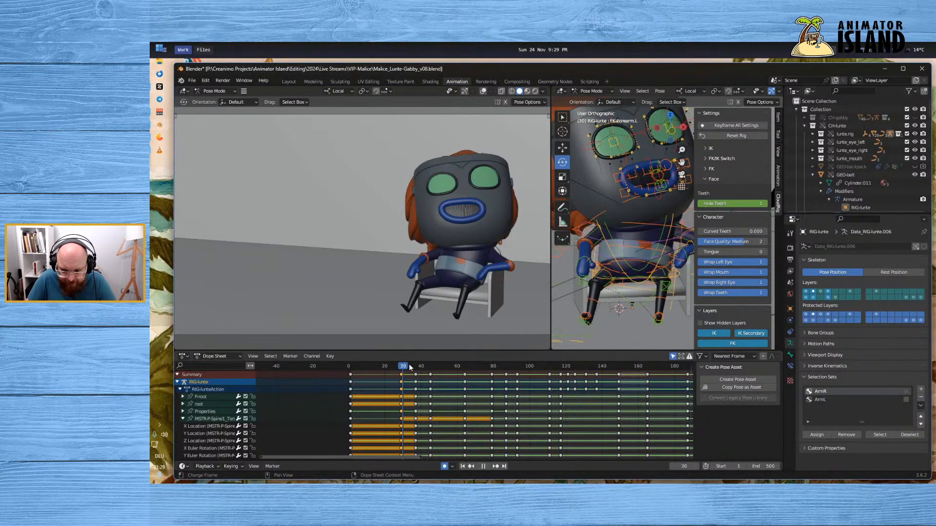
pyautogui.moveTo(422, 368); pyautogui.dragTo(403, 369)
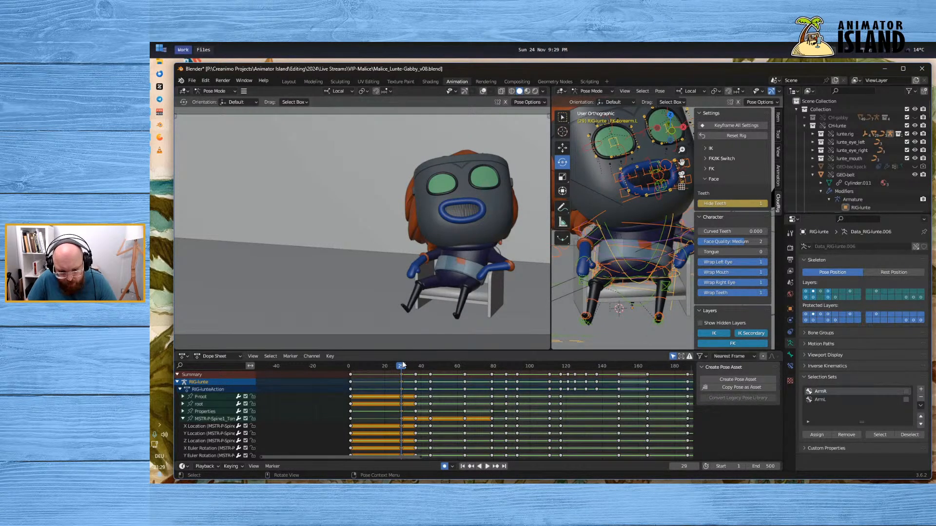
pyautogui.press('space')
pyautogui.press('Escape')
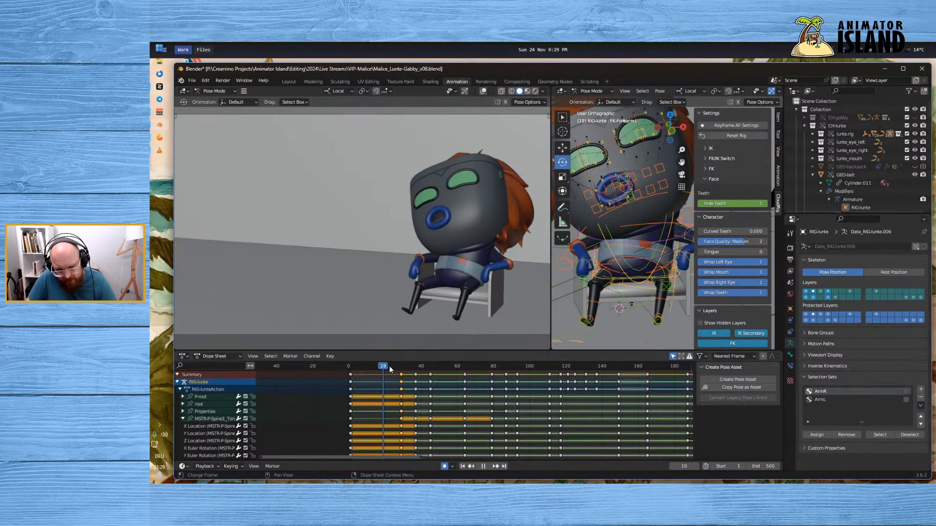
pyautogui.press('space')
pyautogui.moveTo(404, 367)
pyautogui.mouseDown()
pyautogui.moveTo(386, 367)
pyautogui.moveTo(401, 367)
pyautogui.mouseUp()
pyautogui.press('space')
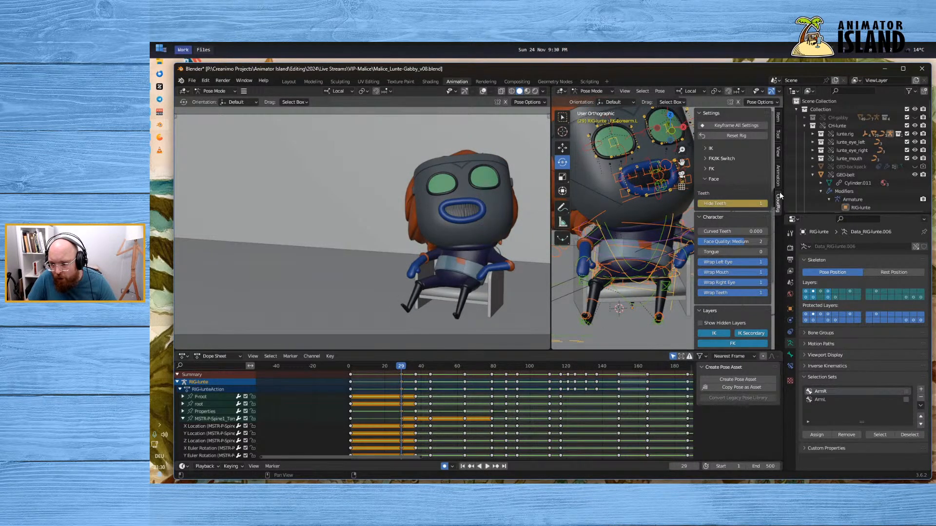
# In the rig's FK/IK Switch settings, set both 0.444 values to 0.000 at frame 29
pyautogui.click(704, 159)
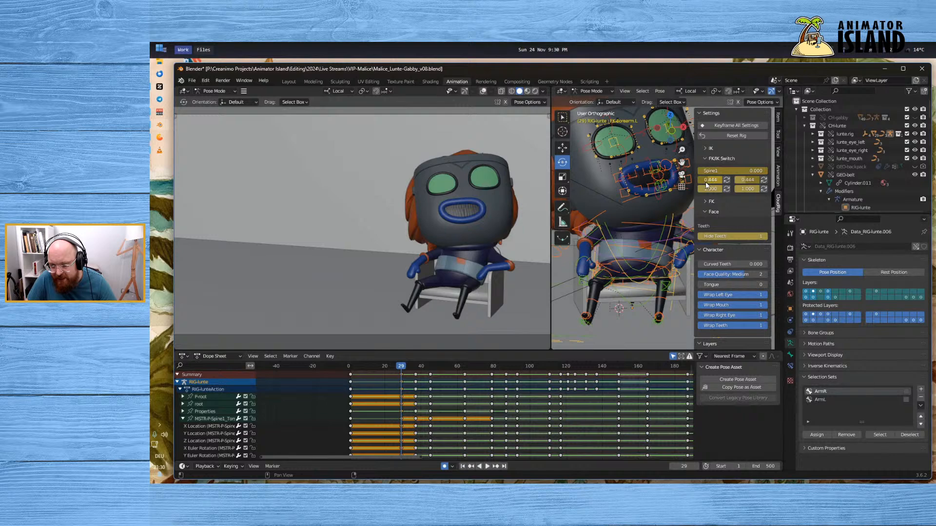
pyautogui.moveTo(705, 181); pyautogui.dragTo(520, 278)
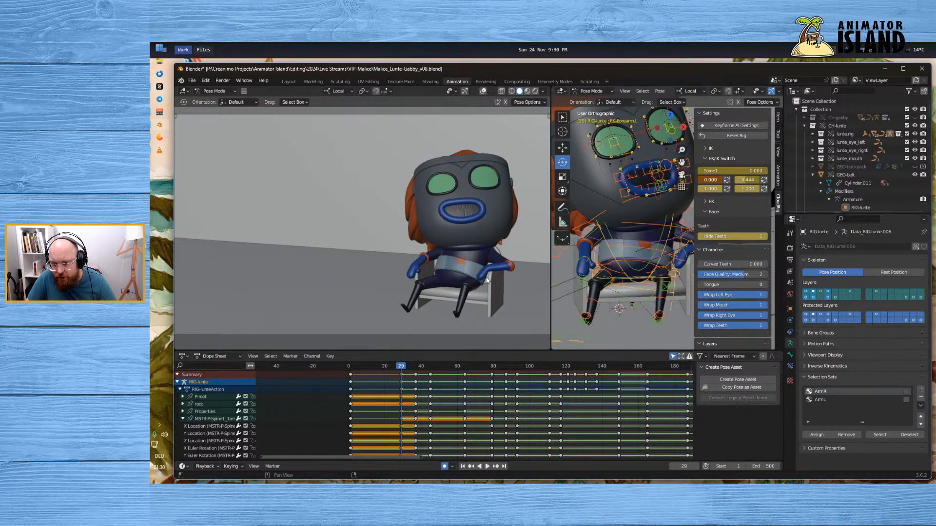
pyautogui.moveTo(745, 177); pyautogui.dragTo(451, 321)
# Play and scrub the opening pose change through frame 46 to review the corrected breakdown
pyautogui.press('space')
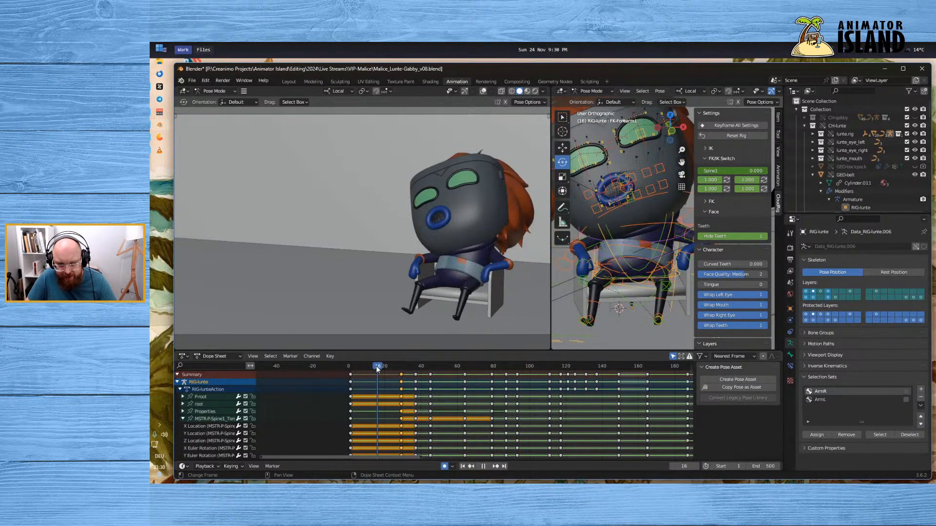
pyautogui.moveTo(435, 371); pyautogui.dragTo(397, 374)
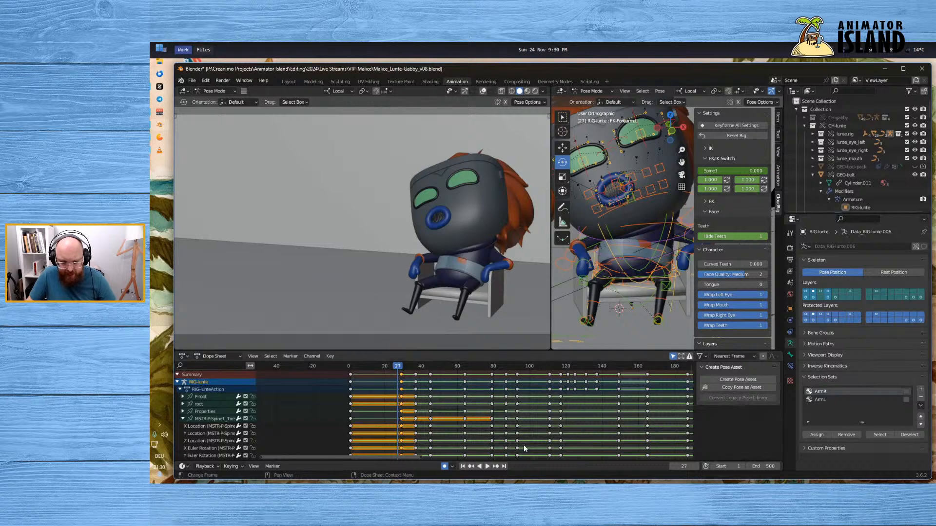
pyautogui.moveTo(420, 366); pyautogui.dragTo(432, 366)
# Switch to the Concepts whiteboard and bring up the blank area below the jump sketch
pyautogui.press('super')
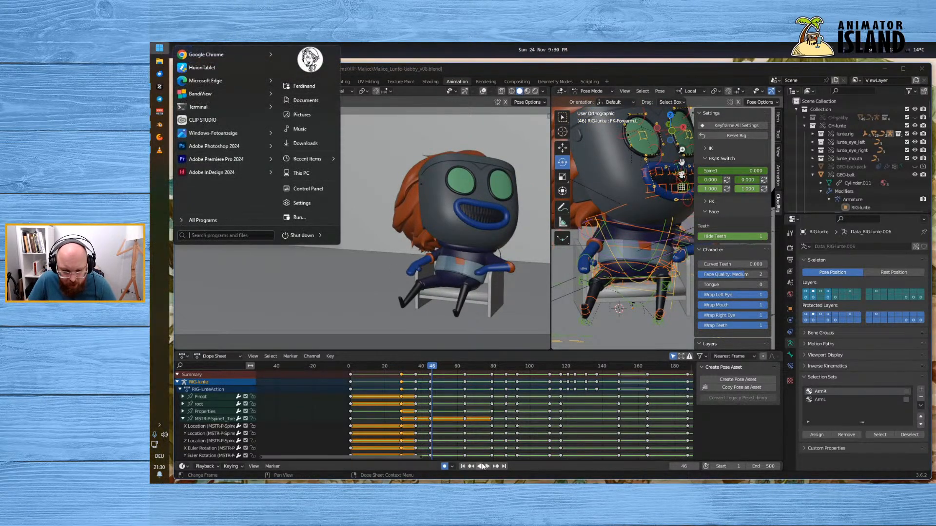
pyautogui.click(254, 52)
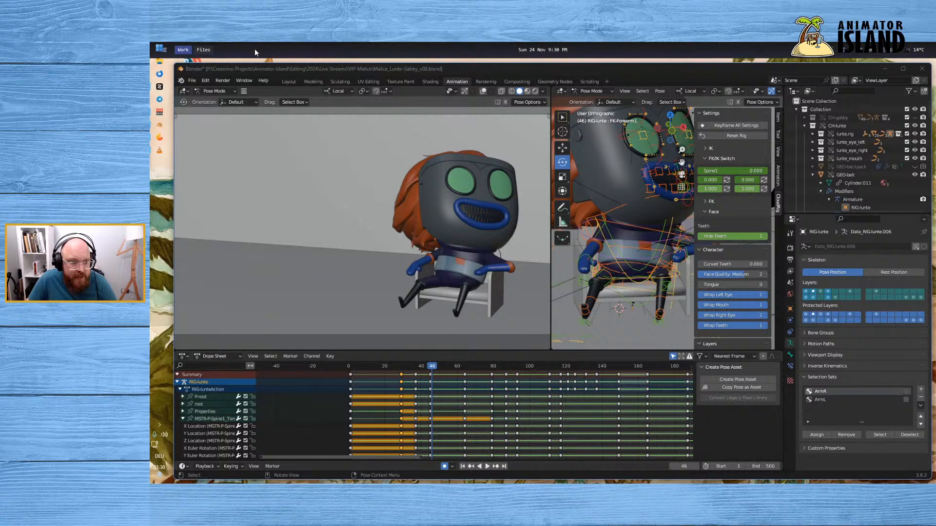
pyautogui.click(161, 138)
pyautogui.moveTo(868, 363); pyautogui.dragTo(828, 157, button='middle')
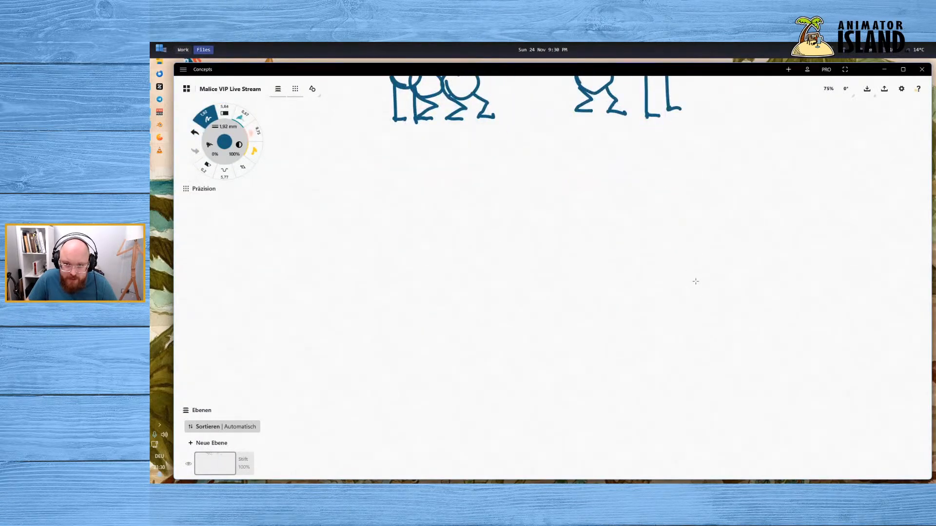
pyautogui.moveTo(696, 281); pyautogui.dragTo(697, 267, button='middle')
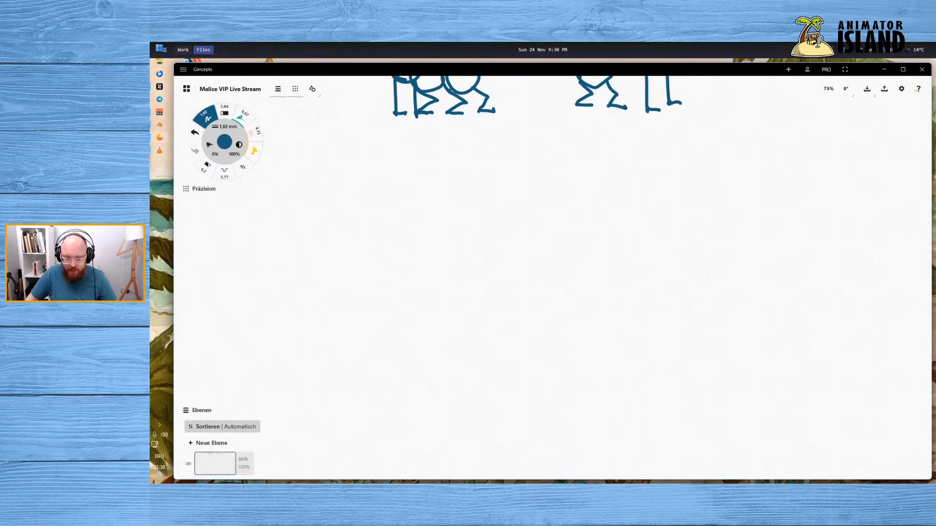
# Switch to Blender and scrub the head turn back from frame 46 to frame 24
pyautogui.click(178, 51)
pyautogui.moveTo(433, 367); pyautogui.dragTo(393, 368)
pyautogui.press('space')
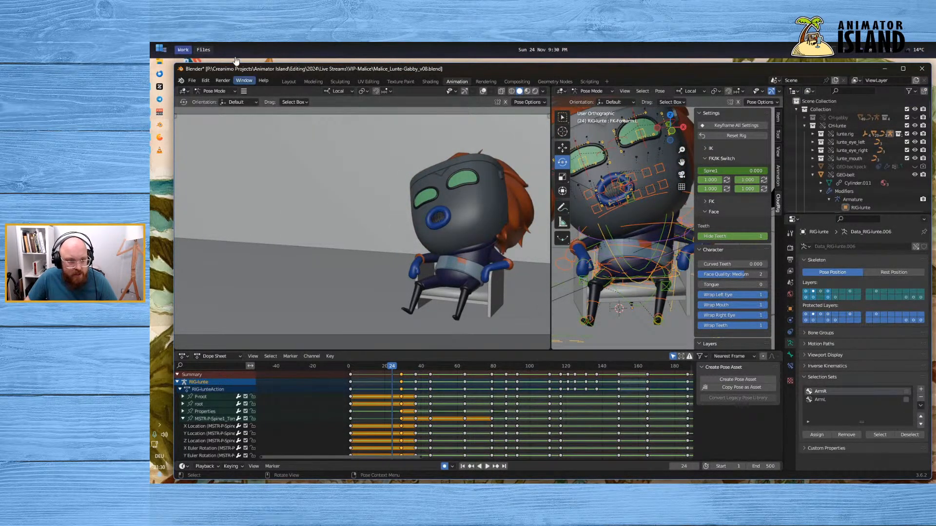
# Switch to the Concepts whiteboard and draw a blue head circle with curved vertical and horizontal guide lines below the jump figures
pyautogui.click(204, 50)
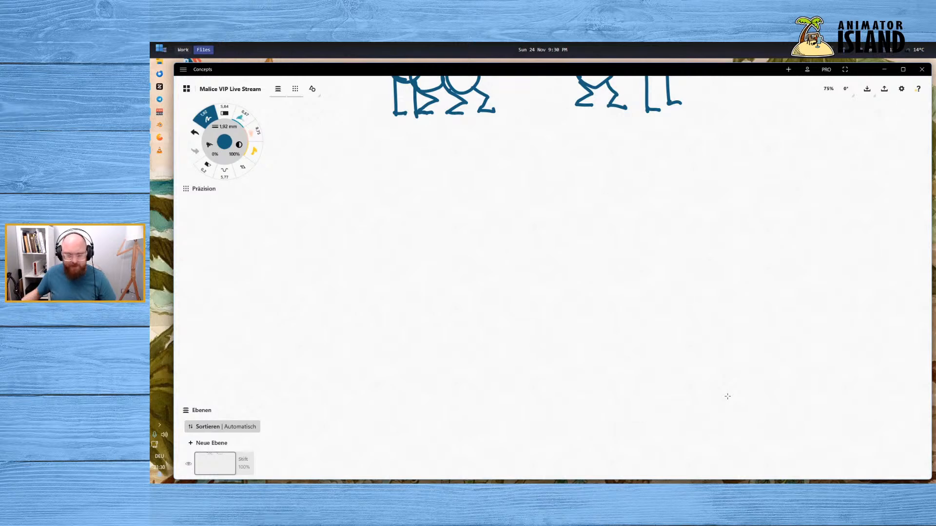
pyautogui.moveTo(437, 205)
pyautogui.mouseDown()
pyautogui.moveTo(477, 272)
pyautogui.moveTo(399, 242)
pyautogui.mouseUp()
pyautogui.moveTo(425, 190); pyautogui.dragTo(460, 295)
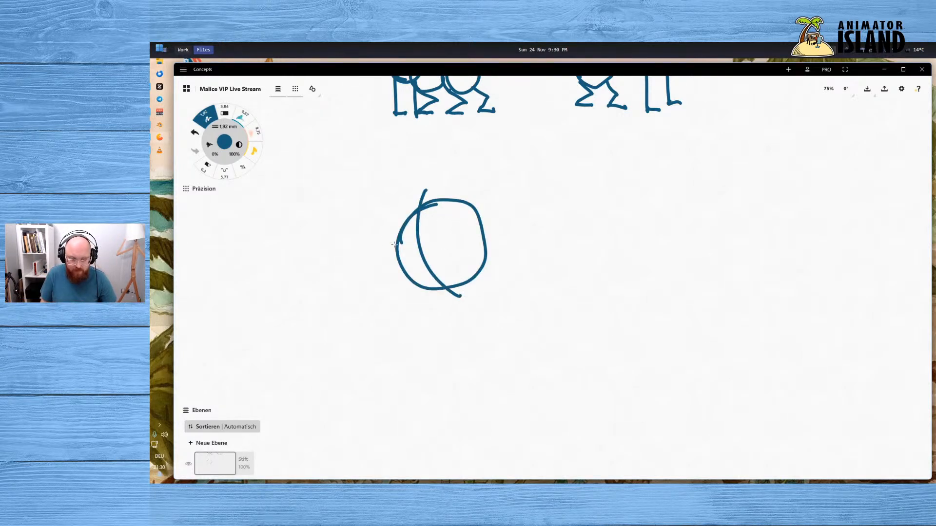
pyautogui.moveTo(391, 277); pyautogui.dragTo(521, 234)
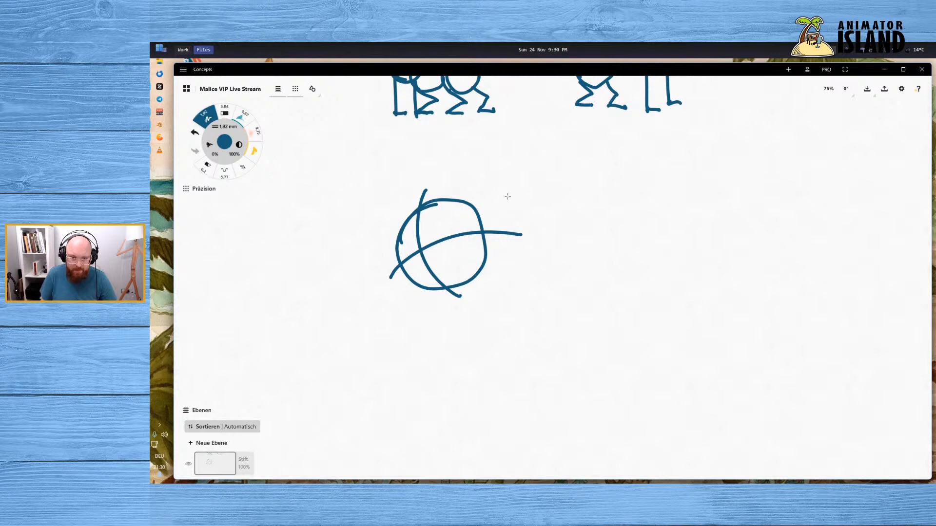
# Draw a pink head circle with curved vertical and horizontal guide lines, overlapping the blue head at its upper right
pyautogui.click(224, 143)
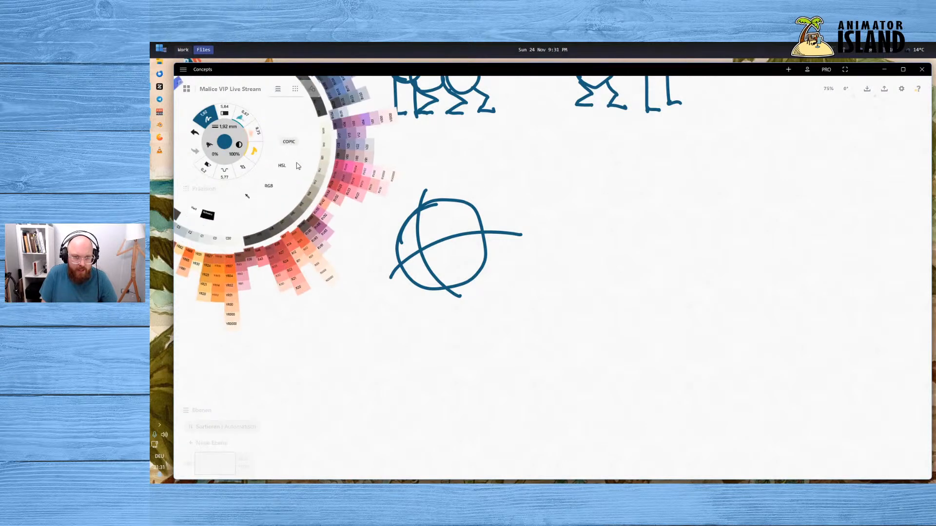
pyautogui.click(350, 166)
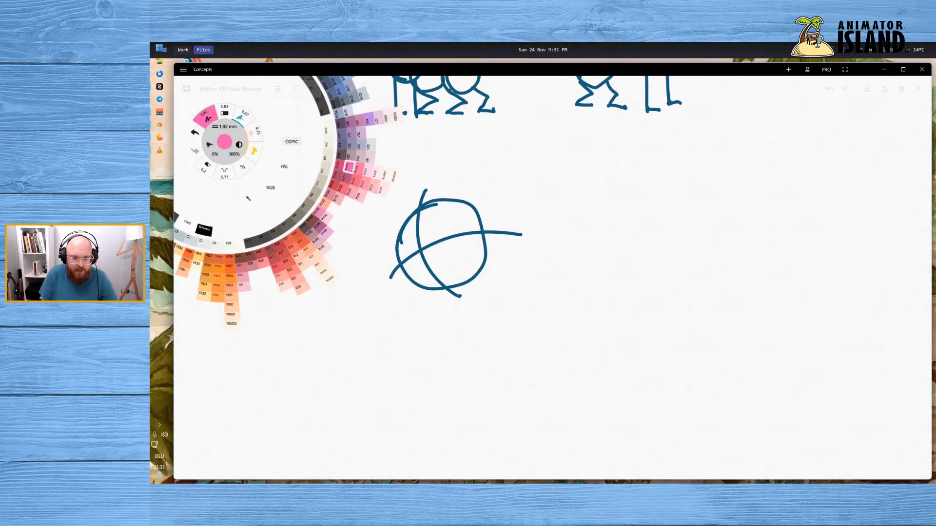
pyautogui.moveTo(489, 189)
pyautogui.mouseDown()
pyautogui.moveTo(510, 267)
pyautogui.moveTo(480, 219)
pyautogui.mouseUp()
pyautogui.moveTo(489, 156); pyautogui.dragTo(525, 284)
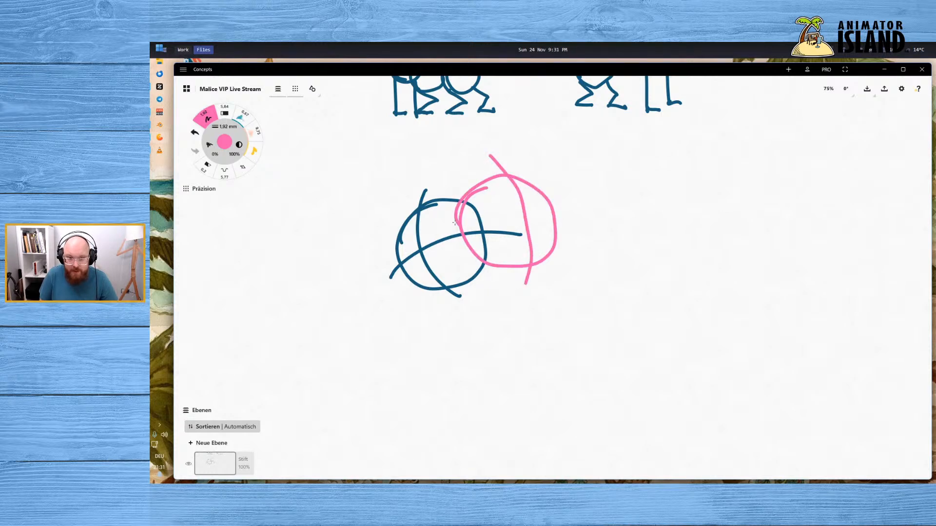
pyautogui.moveTo(449, 223); pyautogui.dragTo(573, 207)
pyautogui.hotkey('ctrl', 'z')
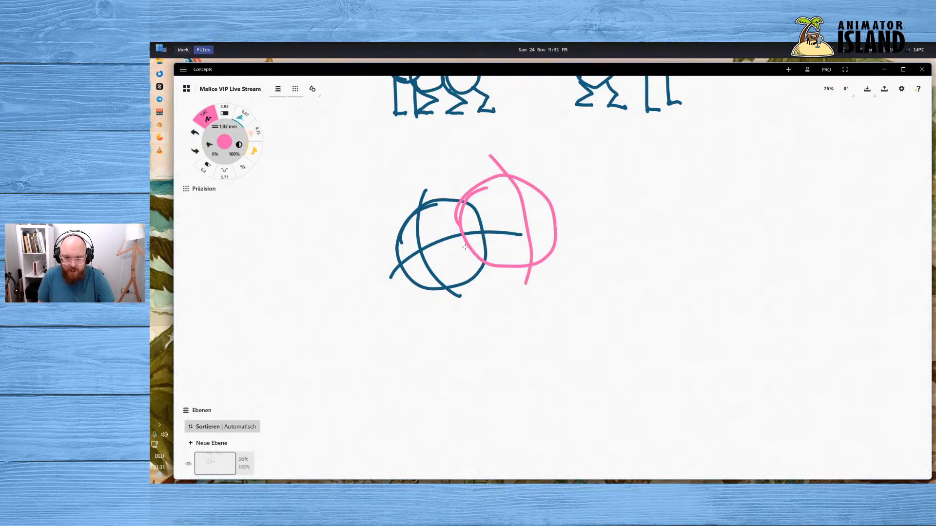
pyautogui.moveTo(465, 246)
pyautogui.mouseDown()
pyautogui.moveTo(548, 202)
pyautogui.moveTo(571, 219)
pyautogui.mouseUp()
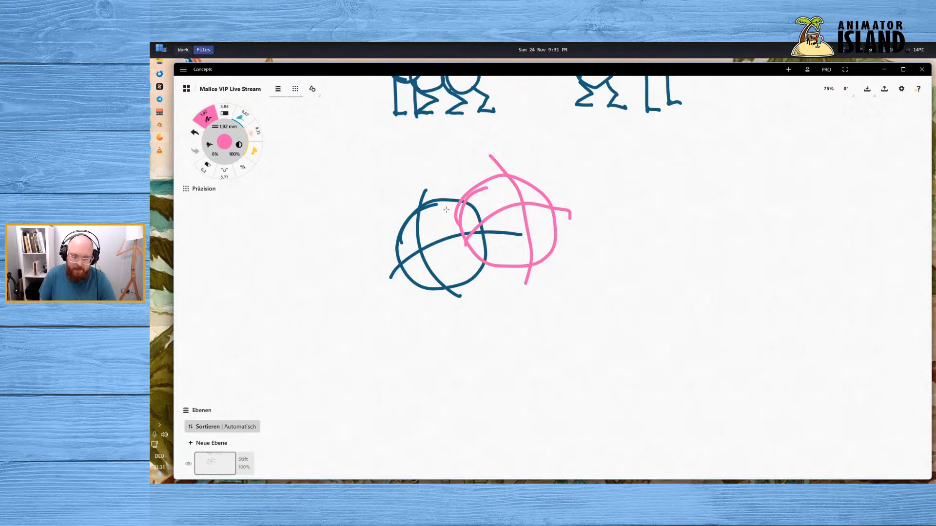
# Change the pen colour from the COPIC wheel to a medium green
pyautogui.click(228, 143)
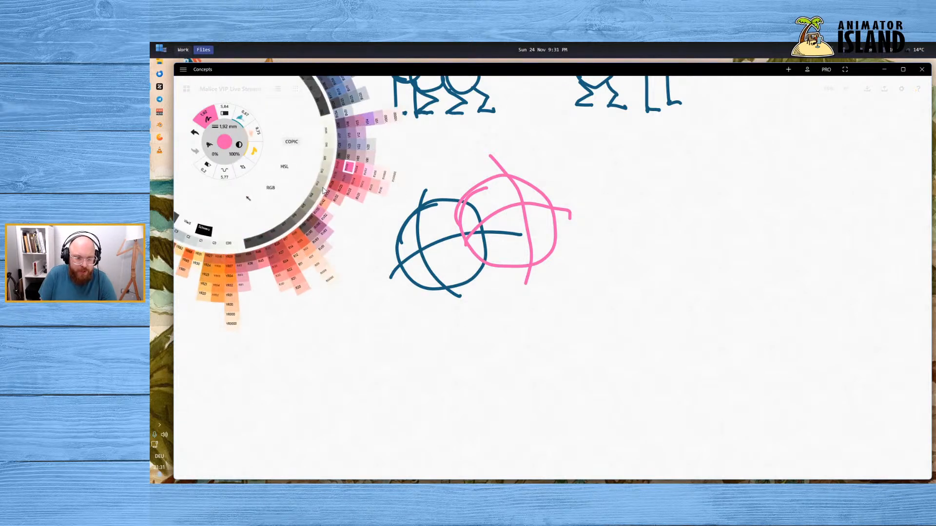
pyautogui.moveTo(353, 127); pyautogui.dragTo(344, 174)
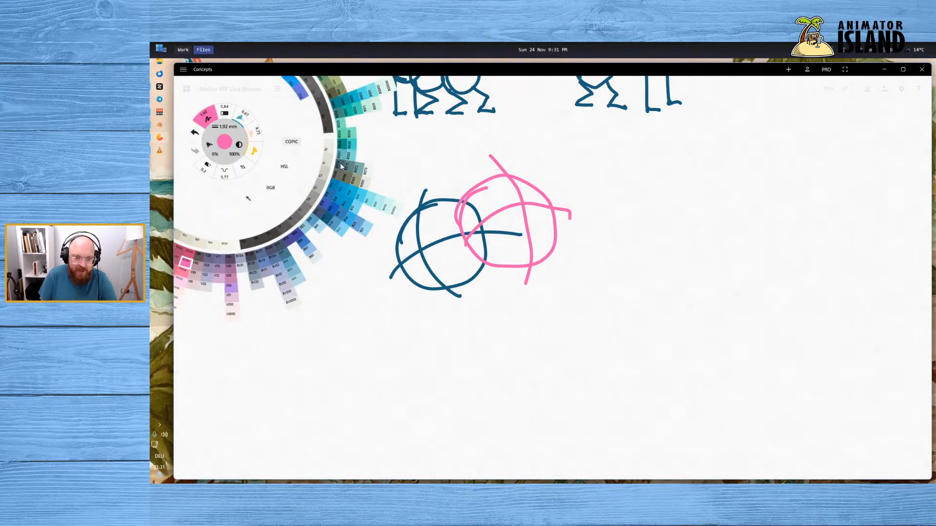
pyautogui.click(341, 166)
pyautogui.click(227, 146)
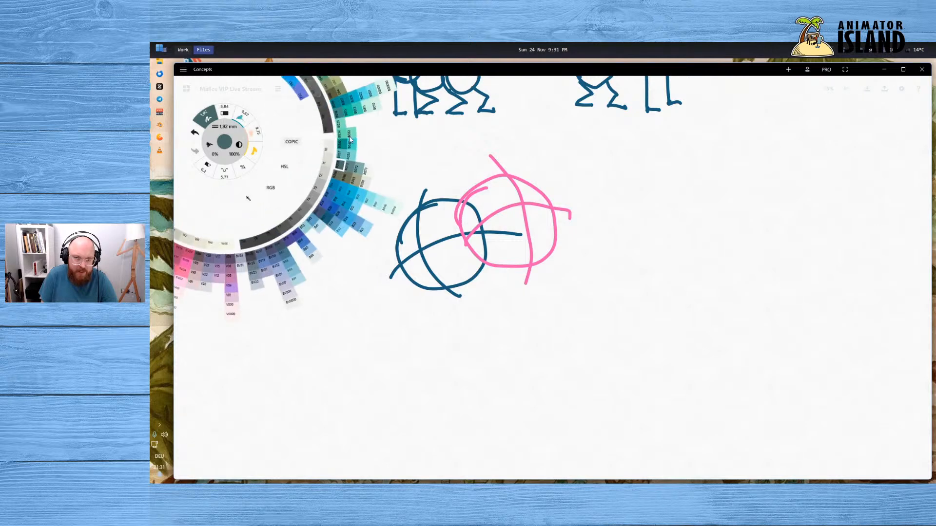
pyautogui.moveTo(349, 138); pyautogui.dragTo(340, 183)
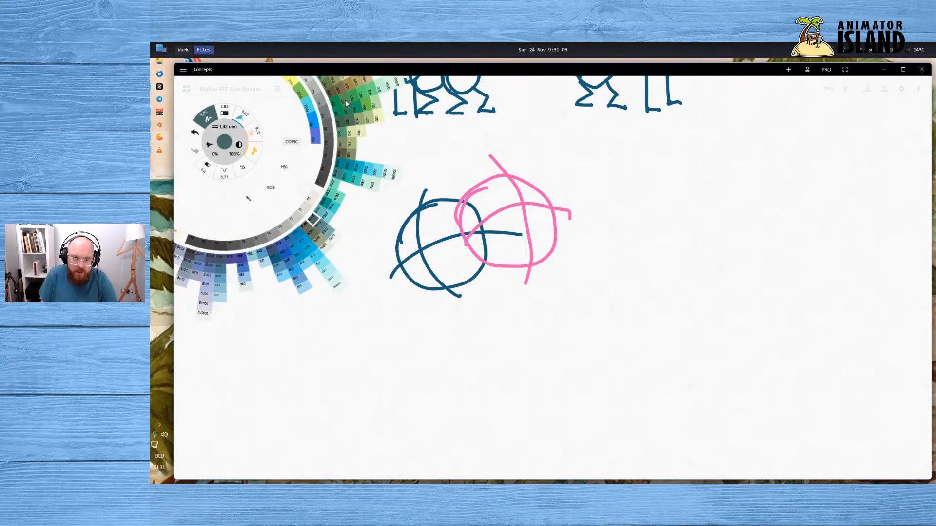
pyautogui.click(345, 100)
# Try a green in-between head with curved guide lines halfway between the blue and pink heads, and undo it
pyautogui.moveTo(450, 192)
pyautogui.mouseDown()
pyautogui.moveTo(423, 231)
pyautogui.moveTo(513, 250)
pyautogui.moveTo(436, 204)
pyautogui.mouseUp()
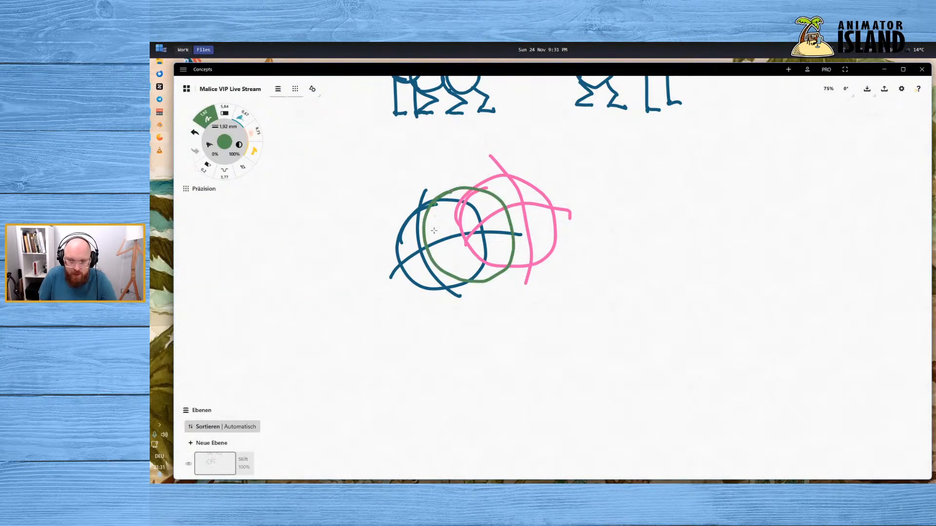
pyautogui.moveTo(427, 257); pyautogui.dragTo(522, 223)
pyautogui.moveTo(446, 174); pyautogui.dragTo(491, 300)
pyautogui.hotkey('ctrl', 'z')
pyautogui.hotkey('ctrl', 'z')
pyautogui.hotkey('ctrl', 'z')
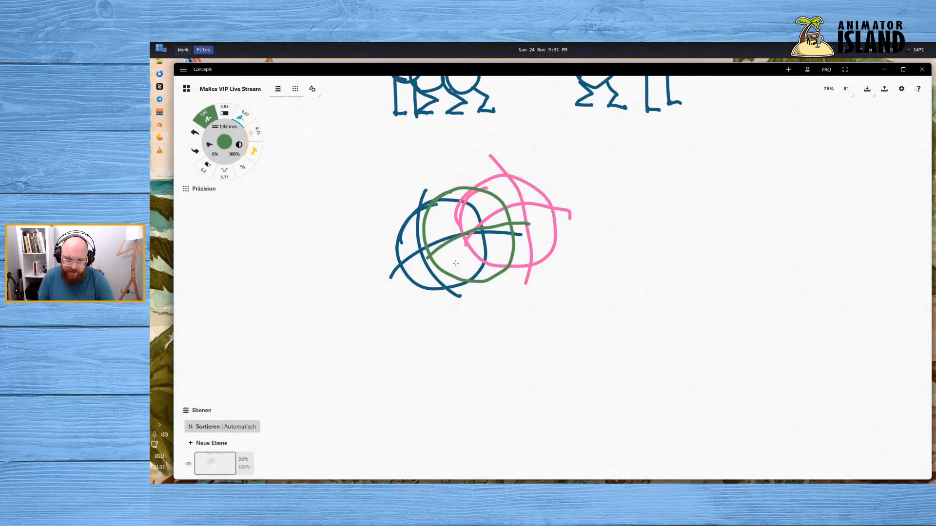
# Sketch a green breakdown head arcing above the blue and pink heads, redrawing its vertical and horizontal guide lines
pyautogui.moveTo(416, 271)
pyautogui.mouseDown()
pyautogui.moveTo(556, 182)
pyautogui.moveTo(561, 195)
pyautogui.mouseUp()
pyautogui.hotkey('ctrl', 'z')
pyautogui.moveTo(433, 177)
pyautogui.mouseDown()
pyautogui.moveTo(420, 229)
pyautogui.moveTo(450, 170)
pyautogui.moveTo(428, 233)
pyautogui.moveTo(526, 203)
pyautogui.mouseUp()
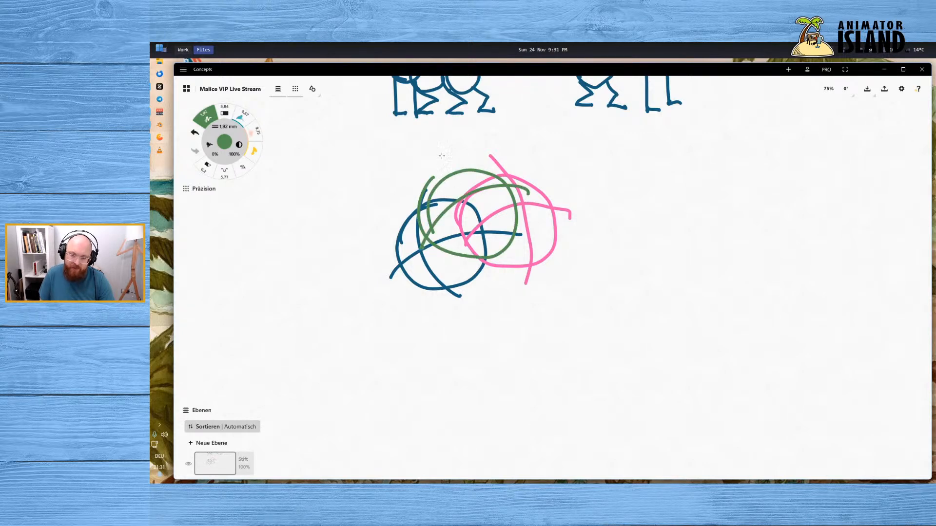
pyautogui.moveTo(441, 155); pyautogui.dragTo(502, 275)
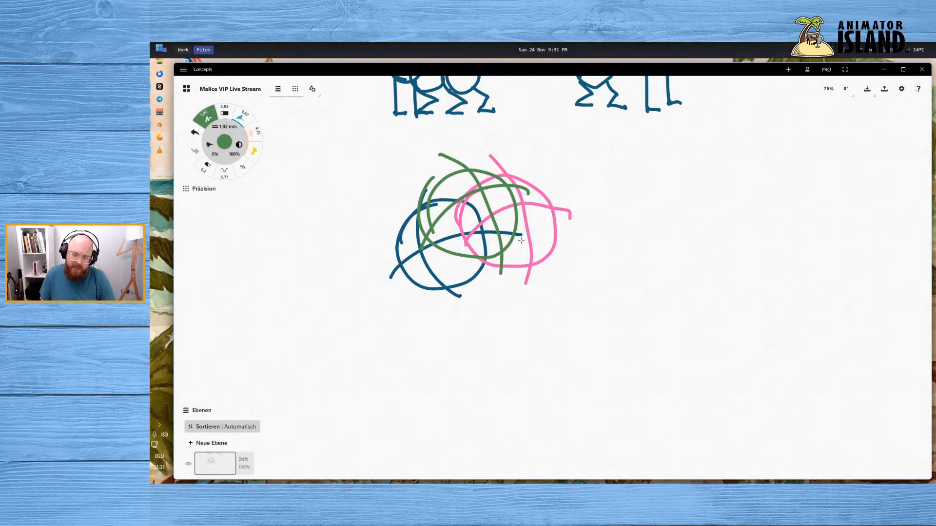
pyautogui.hotkey('ctrl', 'z')
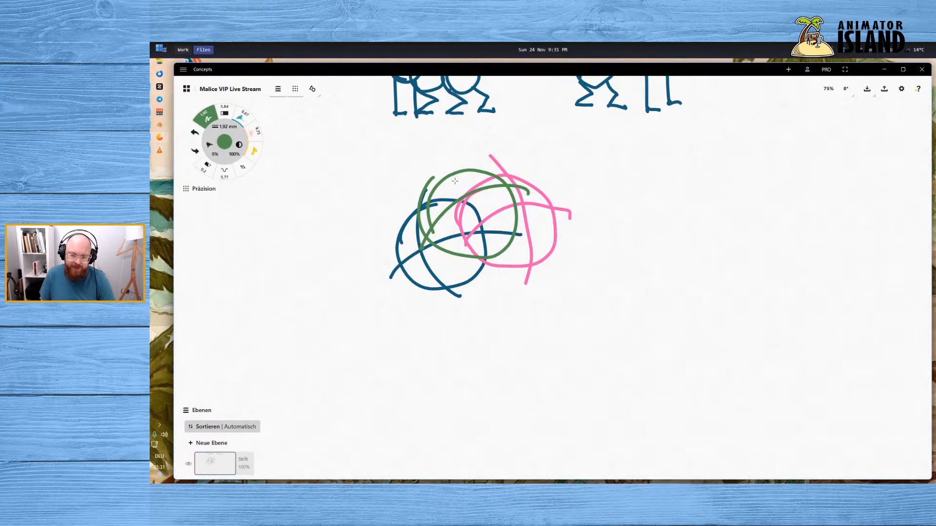
pyautogui.hotkey('ctrl', 'z')
pyautogui.moveTo(452, 158); pyautogui.dragTo(487, 283)
pyautogui.moveTo(415, 233); pyautogui.dragTo(535, 206)
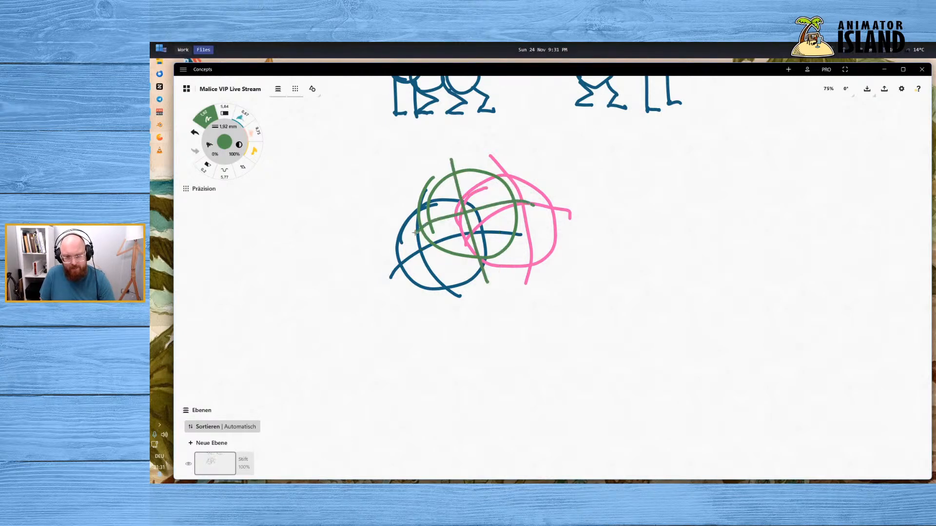
# Add another green circle above the pink head with a sweep stroke, and undo all the green strokes
pyautogui.moveTo(505, 147)
pyautogui.mouseDown()
pyautogui.moveTo(584, 185)
pyautogui.moveTo(509, 160)
pyautogui.mouseUp()
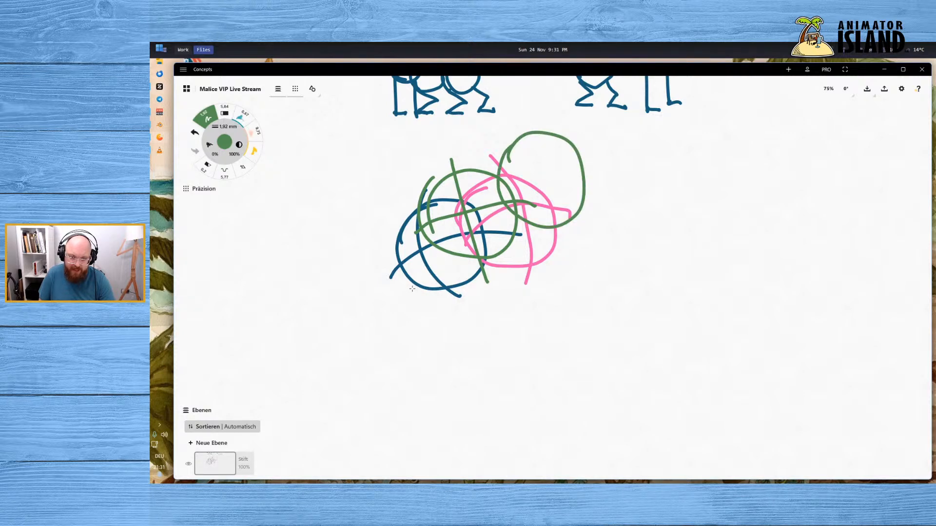
pyautogui.moveTo(412, 289)
pyautogui.mouseDown()
pyautogui.moveTo(458, 199)
pyautogui.moveTo(564, 166)
pyautogui.mouseUp()
pyautogui.hotkey('ctrl', 'z')
pyautogui.hotkey('ctrl', 'z')
pyautogui.hotkey('ctrl', 'z')
pyautogui.hotkey('ctrl', 'z')
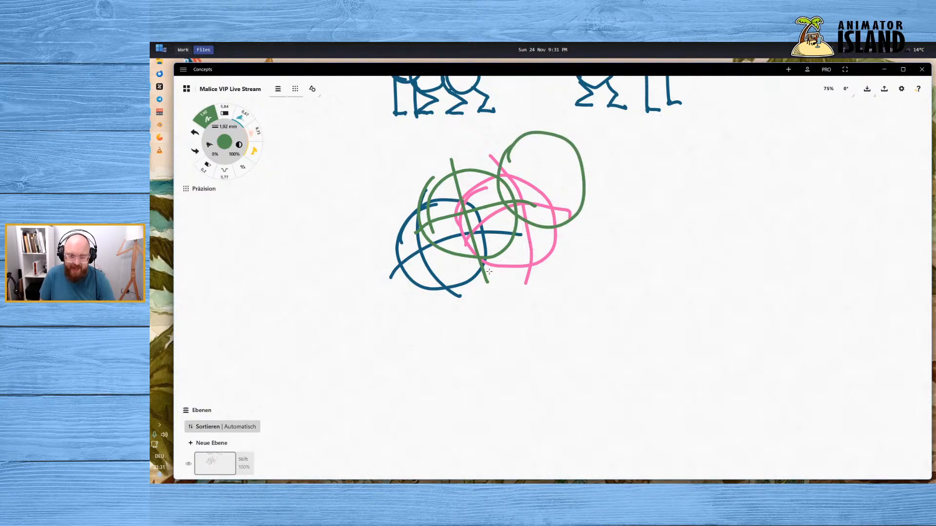
pyautogui.hotkey('ctrl', 'z')
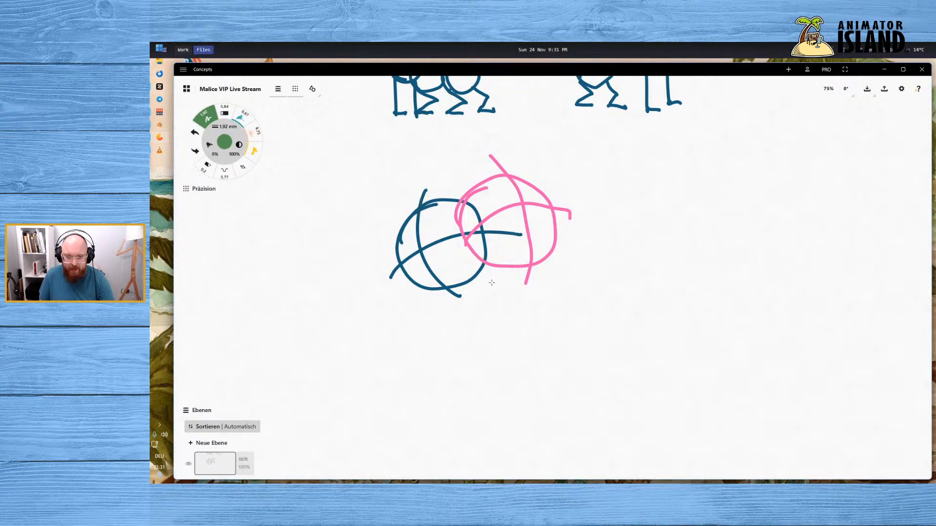
# Draw a green breakdown head dipping below the blue and pink heads, with a downward-curving horizontal guide and a curved vertical guide
pyautogui.moveTo(444, 265)
pyautogui.mouseDown()
pyautogui.moveTo(445, 302)
pyautogui.moveTo(519, 234)
pyautogui.moveTo(426, 267)
pyautogui.moveTo(488, 225)
pyautogui.moveTo(424, 265)
pyautogui.mouseUp()
pyautogui.hotkey('ctrl', 'z')
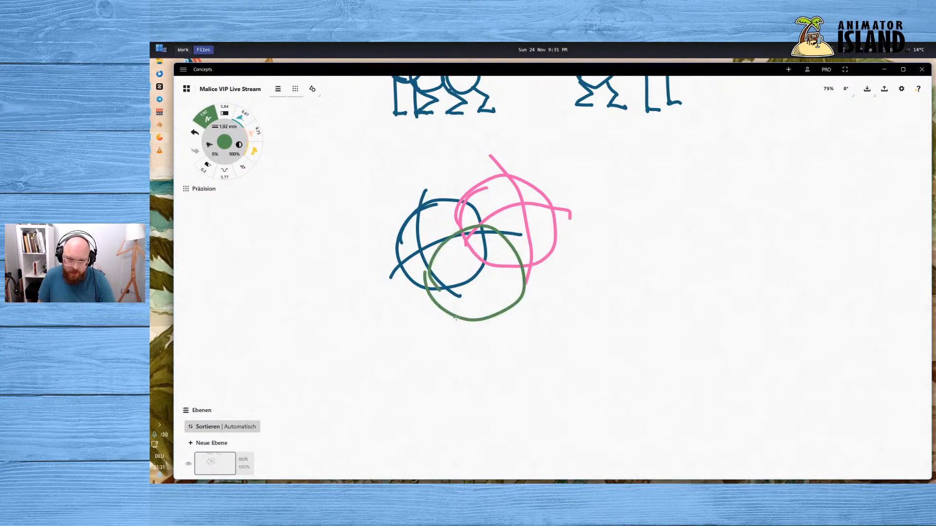
pyautogui.moveTo(460, 324); pyautogui.dragTo(477, 217)
pyautogui.moveTo(424, 266); pyautogui.dragTo(528, 273)
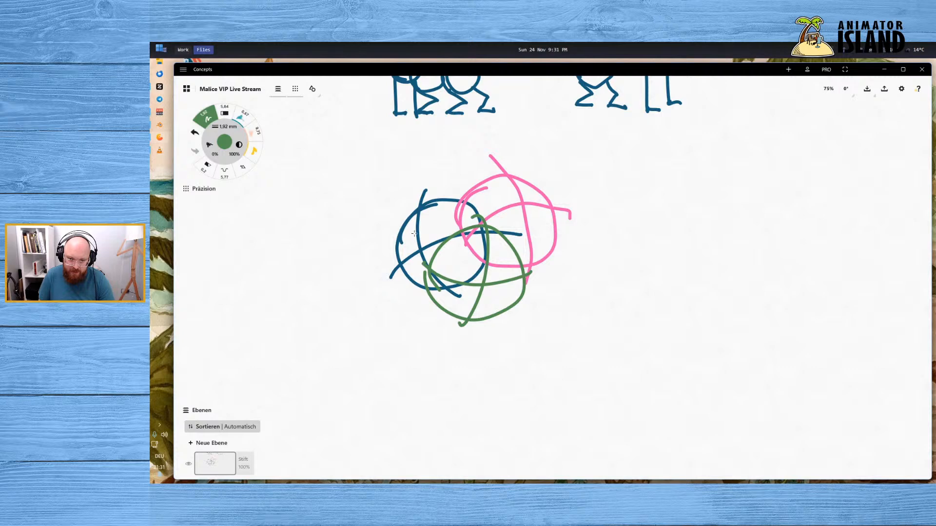
# Demonstrate the head's dip and overshoot with green arrows and an upper circle, and undo these extra marks
pyautogui.moveTo(414, 234)
pyautogui.mouseDown()
pyautogui.moveTo(510, 304)
pyautogui.moveTo(534, 146)
pyautogui.moveTo(547, 154)
pyautogui.mouseUp()
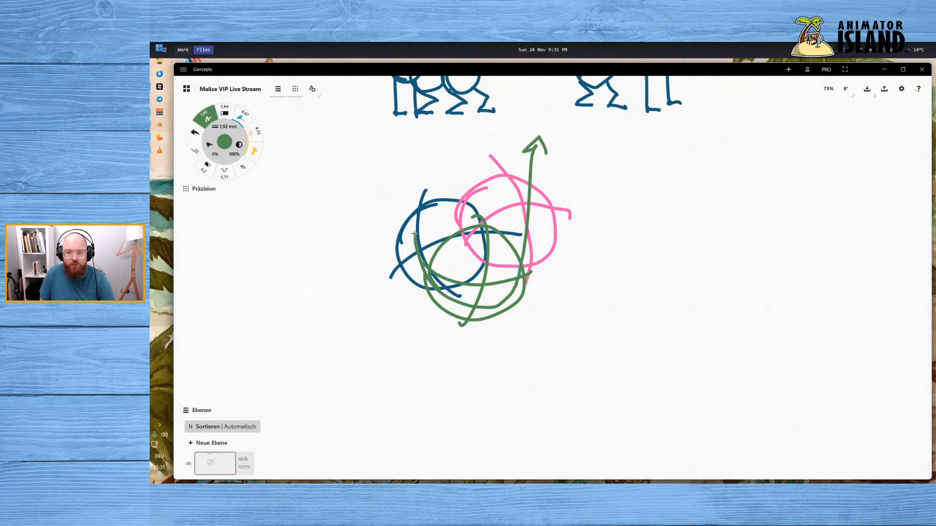
pyautogui.moveTo(564, 189); pyautogui.dragTo(581, 228)
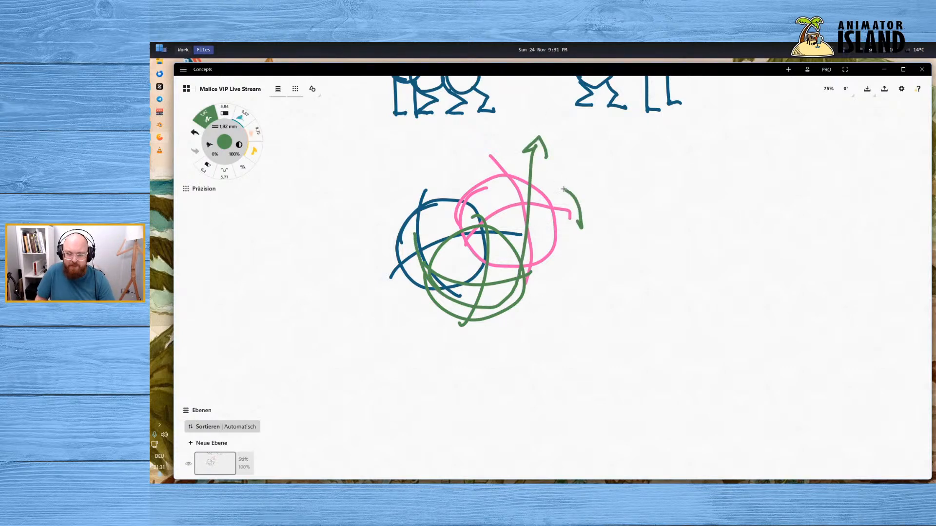
pyautogui.moveTo(530, 121)
pyautogui.mouseDown()
pyautogui.moveTo(583, 176)
pyautogui.moveTo(529, 117)
pyautogui.mouseUp()
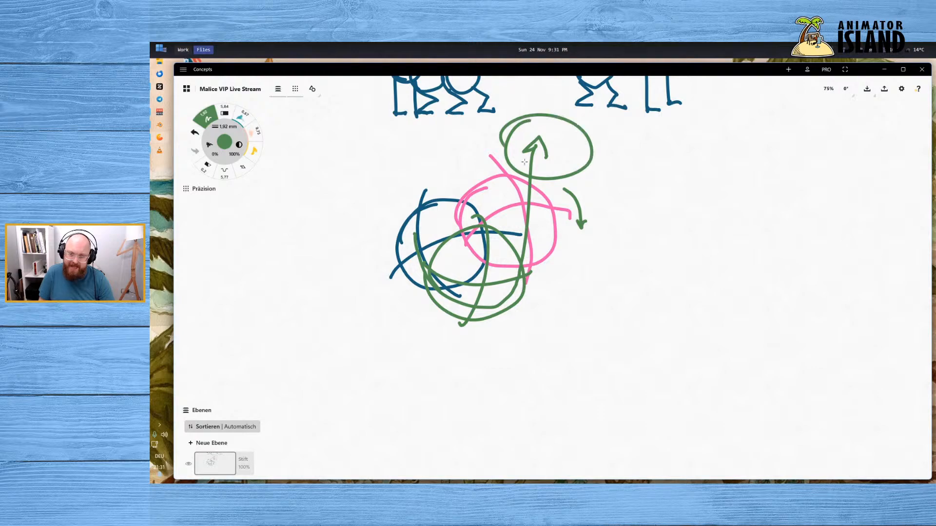
pyautogui.hotkey('ctrl', 'z')
pyautogui.hotkey('ctrl', 'z')
pyautogui.hotkey('ctrl', 'z')
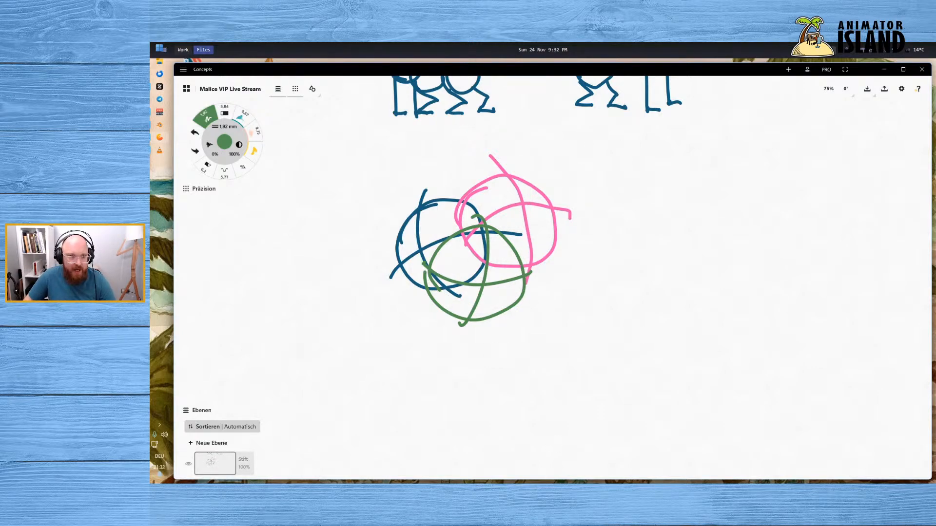
# Switch to Blender and step through the head turn from frame 24 to frame 29
pyautogui.click(183, 50)
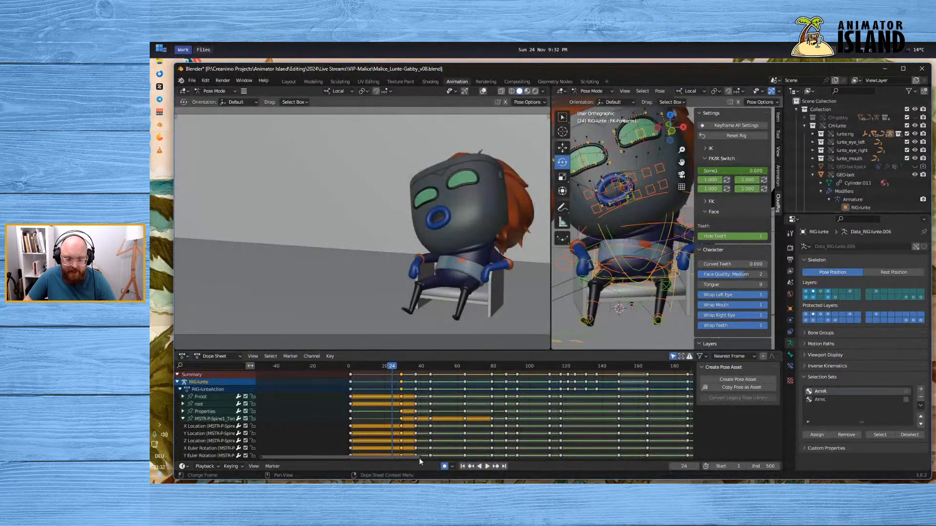
pyautogui.press('space')
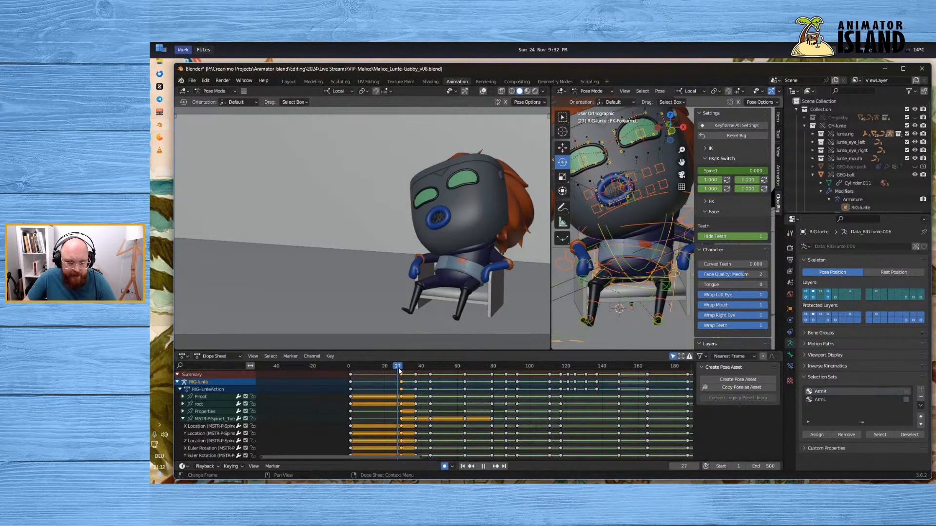
pyautogui.press('space')
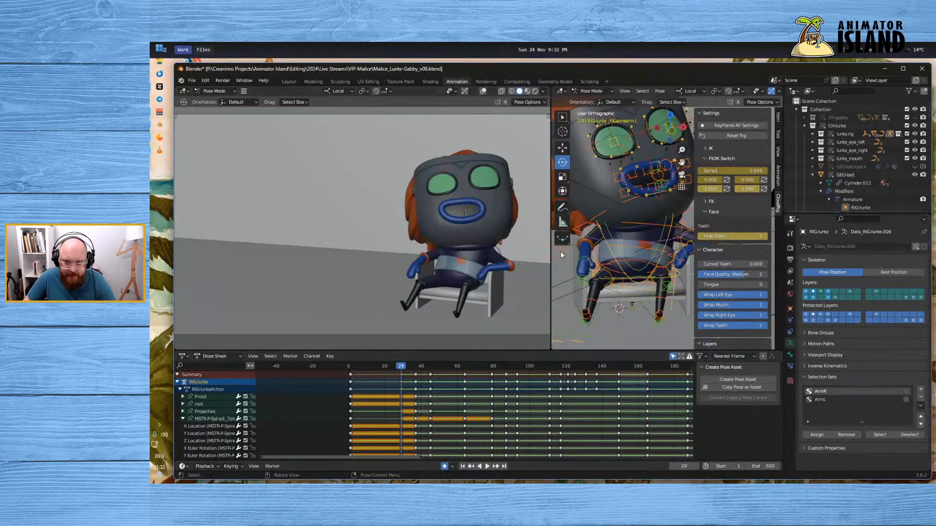
# At frame 29, rotate the FK-Spine3 and FK-Spine2 controls and tilt the head down with FK-Head
pyautogui.click(647, 222)
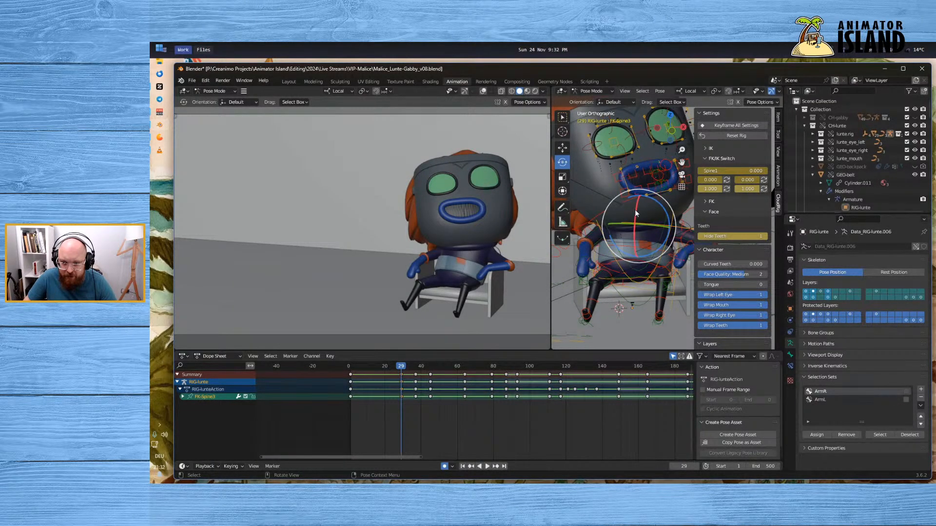
pyautogui.moveTo(635, 210); pyautogui.dragTo(634, 216)
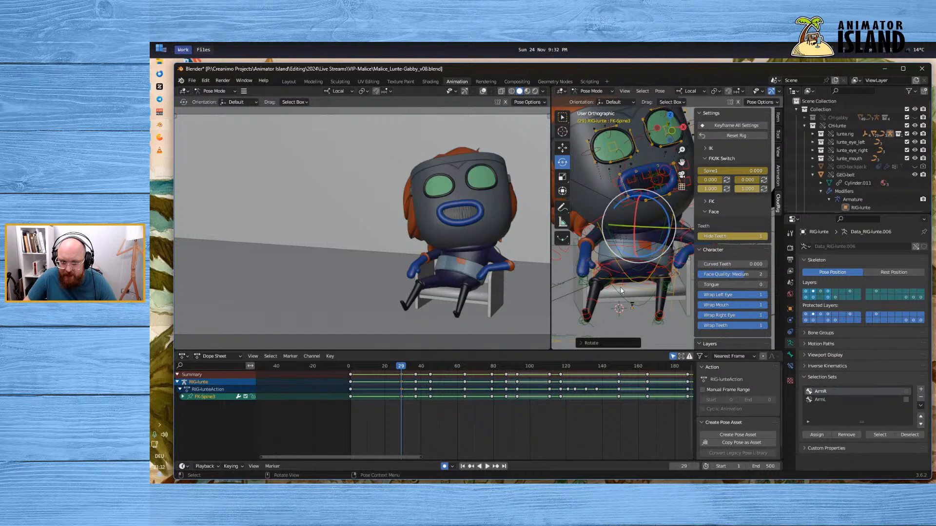
pyautogui.click(606, 244)
pyautogui.click(592, 228)
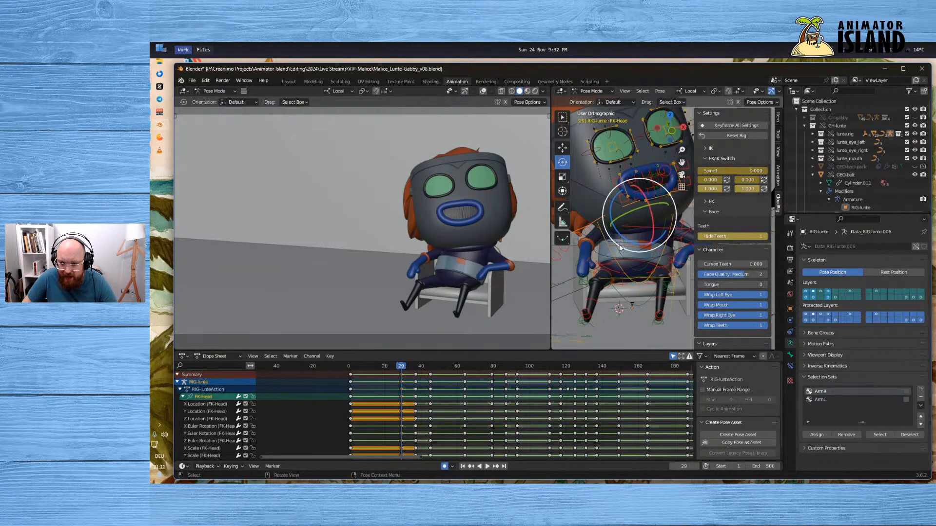
pyautogui.click(602, 235)
pyautogui.moveTo(638, 236); pyautogui.dragTo(636, 237)
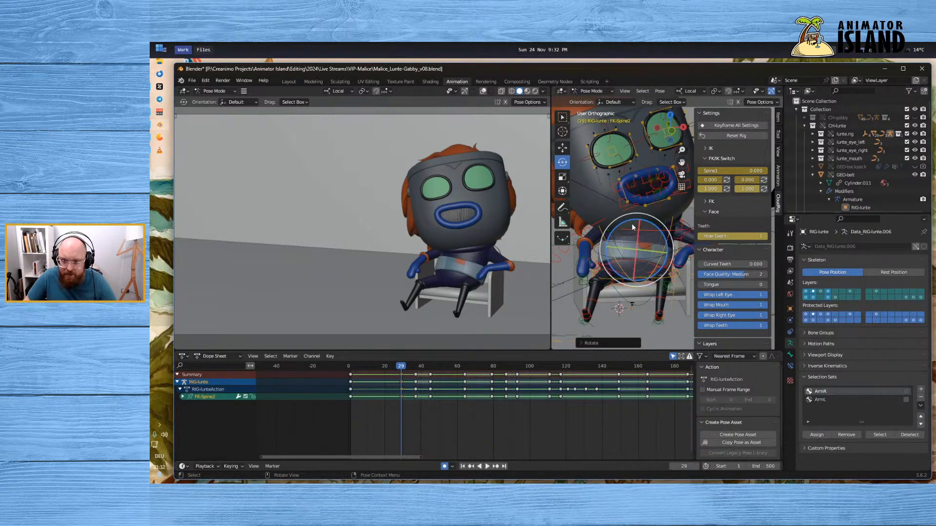
pyautogui.click(601, 228)
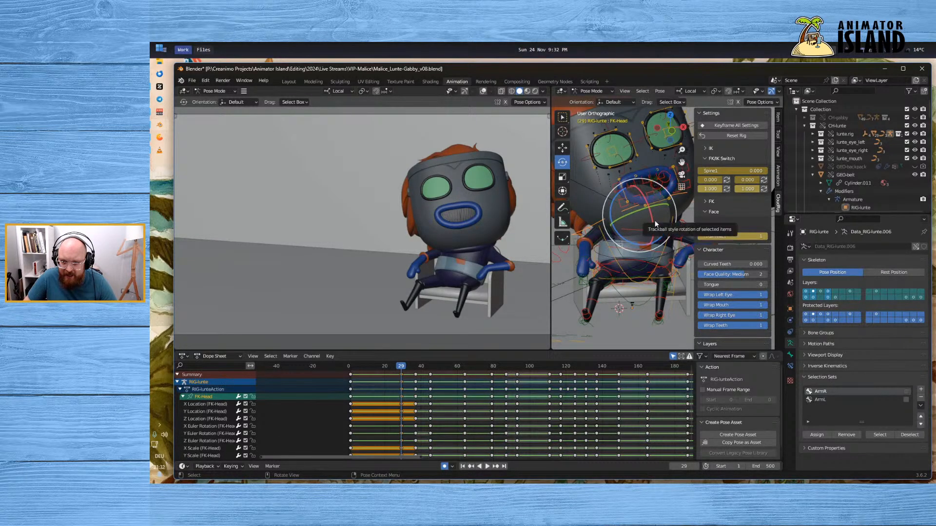
pyautogui.moveTo(655, 233); pyautogui.dragTo(638, 206)
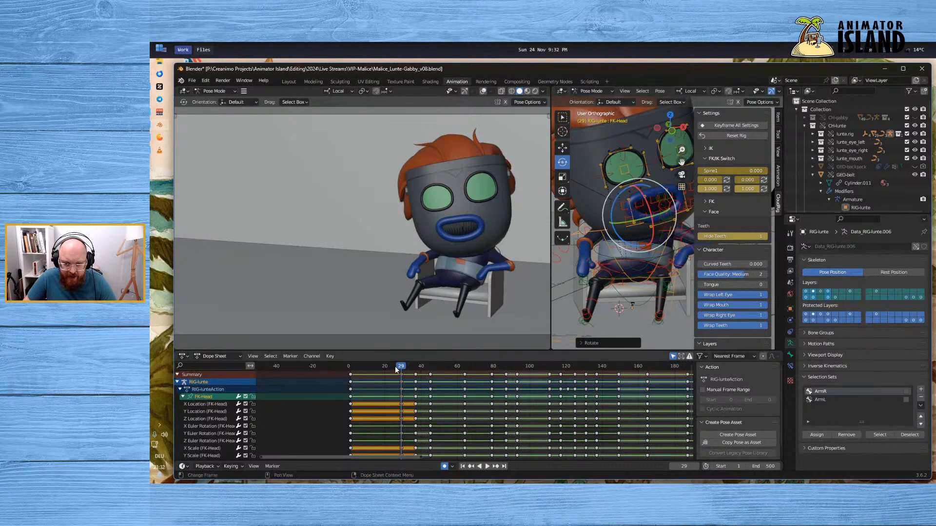
# Play back the head turn several times from around frame 23 and from frame 1 to check the new breakdown pose
pyautogui.press('space')
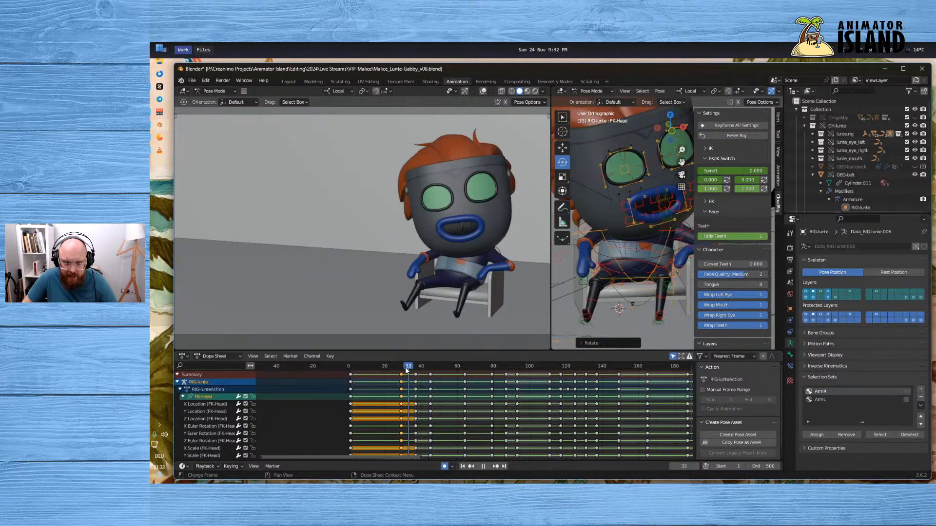
pyautogui.moveTo(415, 373); pyautogui.dragTo(390, 368)
pyautogui.click(486, 466)
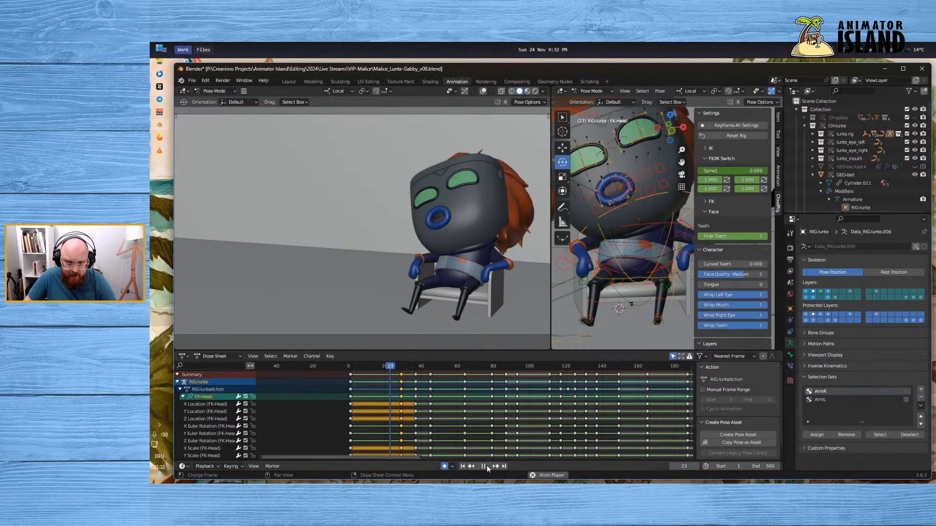
pyautogui.click(486, 466)
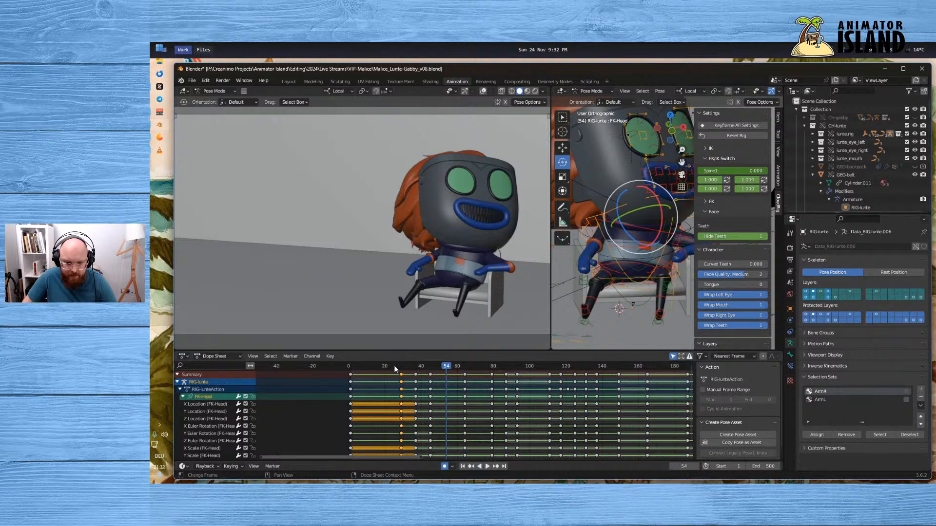
pyautogui.click(393, 365)
pyautogui.click(486, 466)
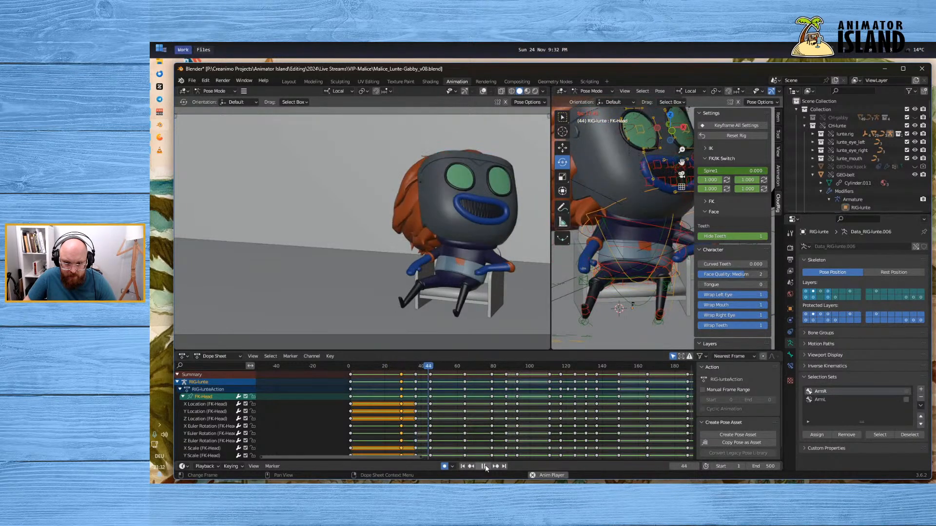
pyautogui.click(486, 466)
pyautogui.moveTo(400, 366); pyautogui.dragTo(348, 368)
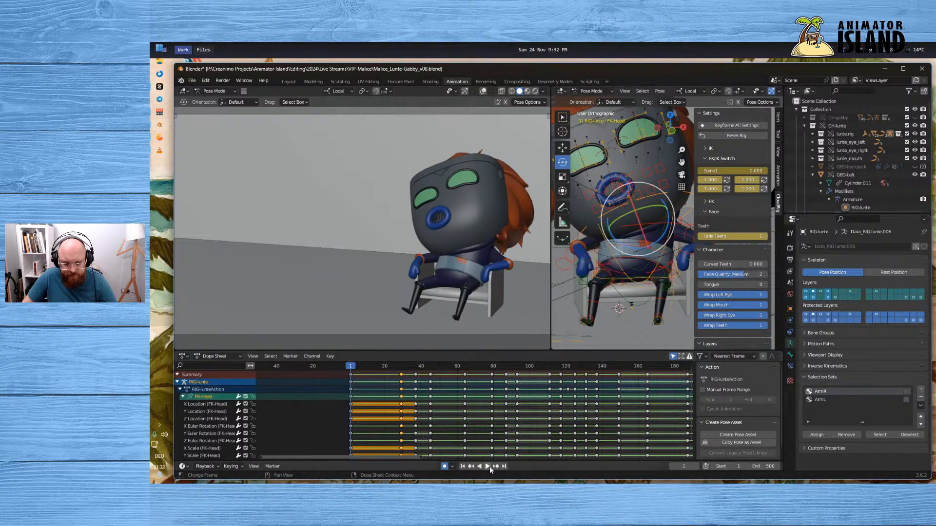
pyautogui.click(487, 466)
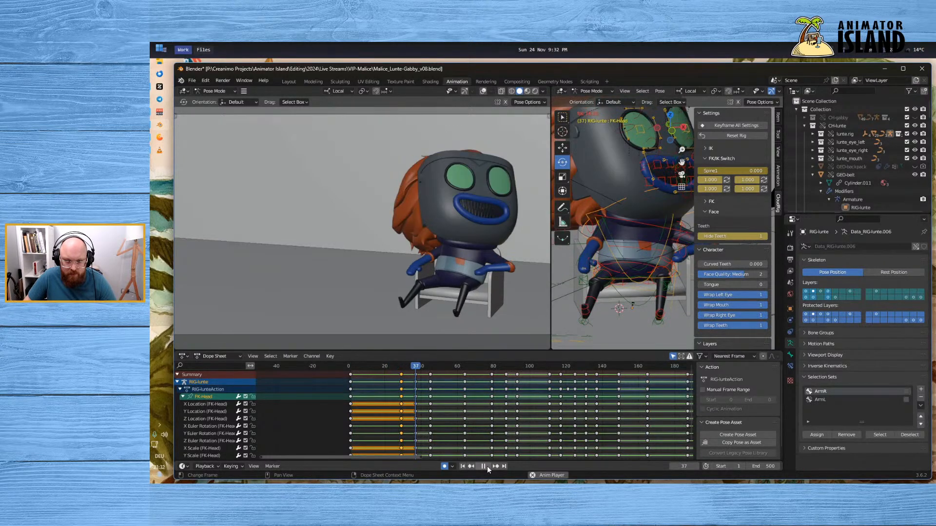
pyautogui.click(486, 466)
# Select all rig controls and shift their keyframes at frames 29, 37 and 45 four frames later, to frames 33, 41 and 49
pyautogui.moveTo(402, 367); pyautogui.dragTo(390, 375)
pyautogui.press('a')
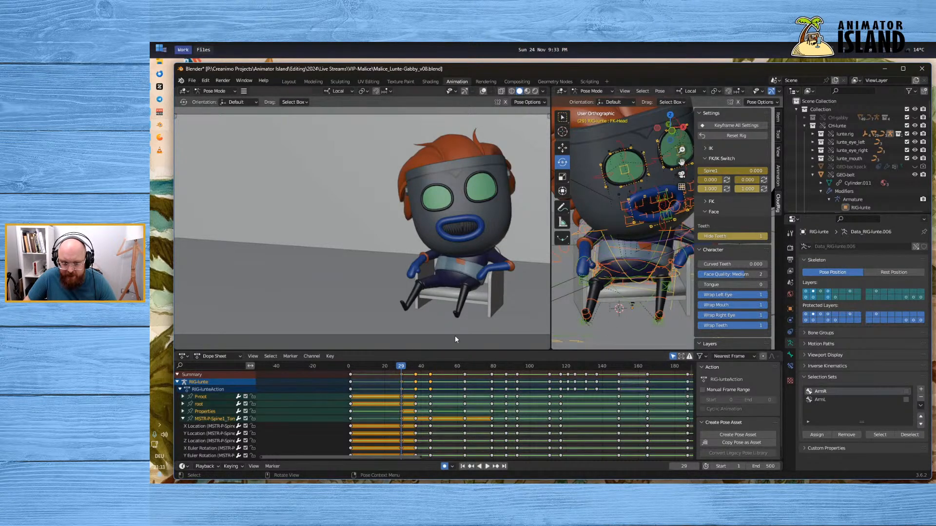
pyautogui.click(387, 376)
pyautogui.moveTo(387, 376); pyautogui.dragTo(429, 373)
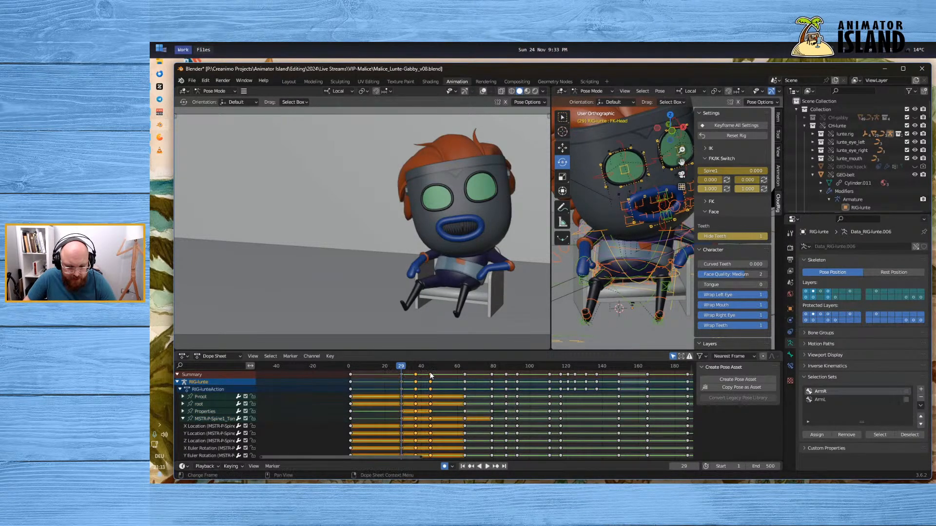
pyautogui.press('g')
pyautogui.click(439, 374)
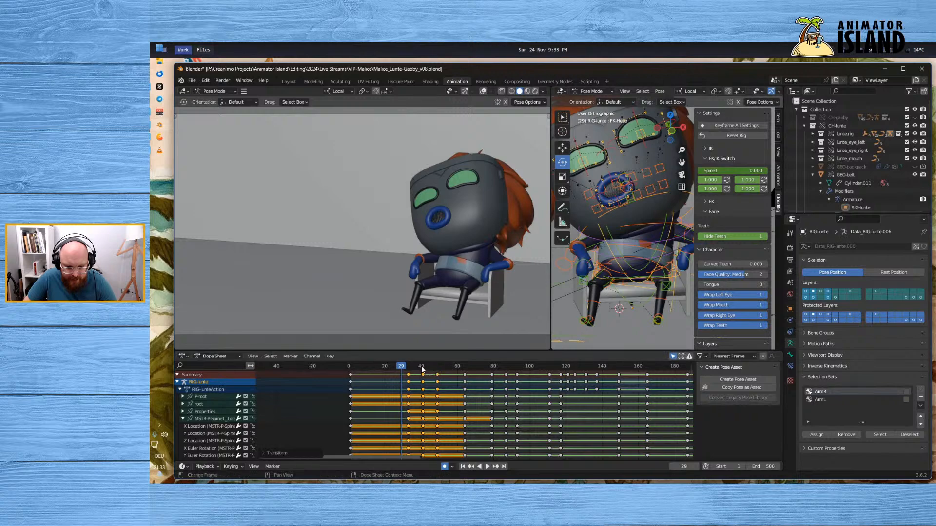
# Play the animation repeatedly from frame 1 to review the head turn's timing
pyautogui.press('space')
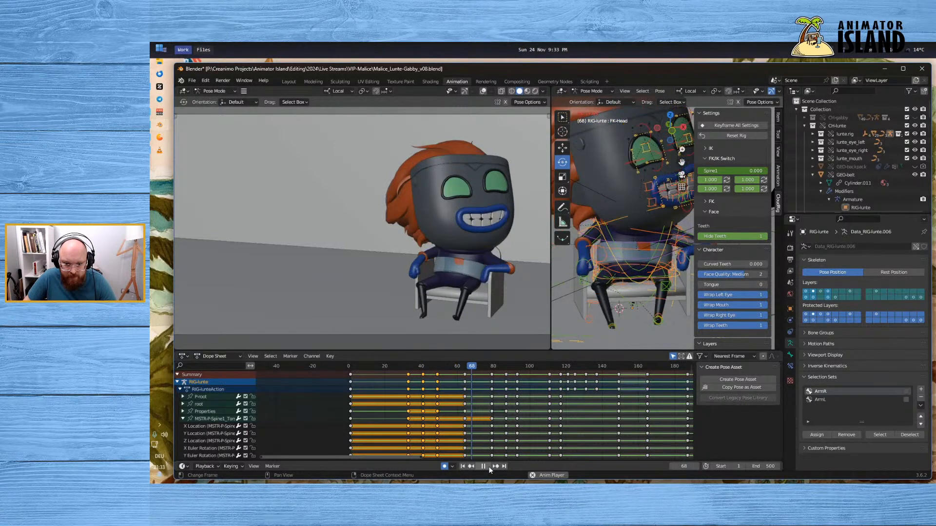
pyautogui.click(352, 367)
pyautogui.moveTo(352, 369); pyautogui.dragTo(350, 369)
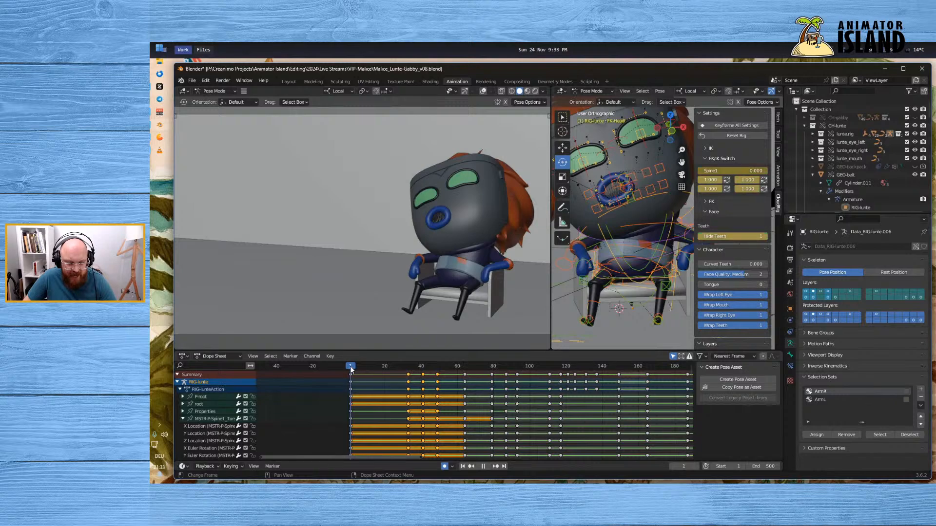
pyautogui.click(488, 466)
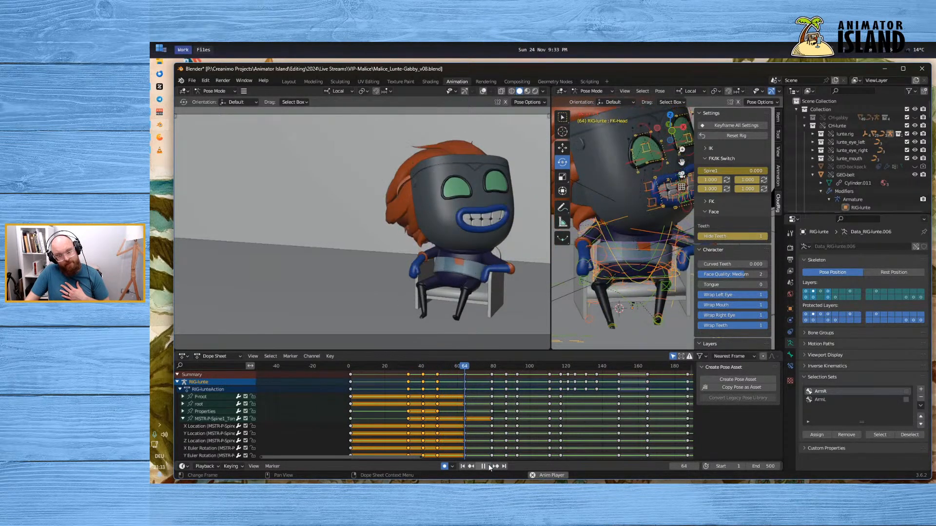
pyautogui.press('space')
pyautogui.click(351, 366)
pyautogui.press('space')
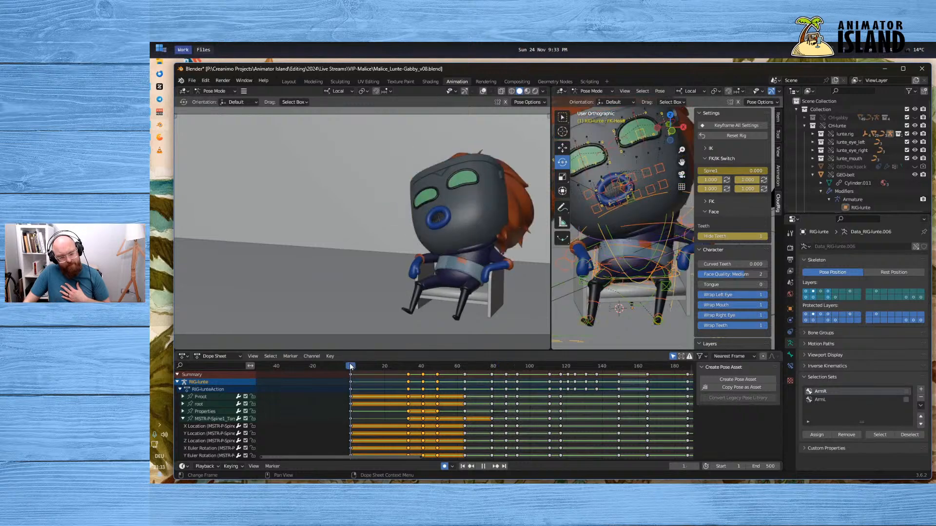
pyautogui.click(487, 466)
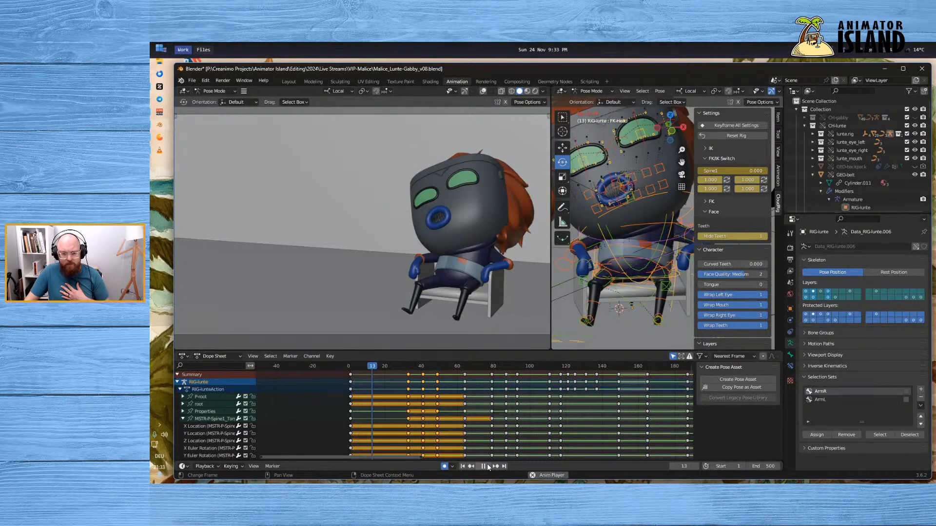
pyautogui.press('space')
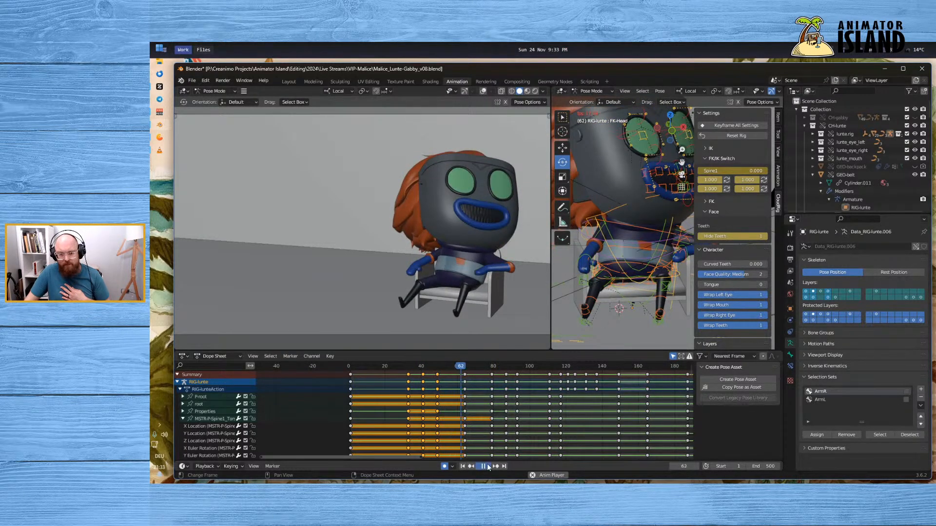
# Move the breakdown pose's keyframes from frame 33 to frame 35
pyautogui.moveTo(408, 365)
pyautogui.mouseDown()
pyautogui.moveTo(422, 367)
pyautogui.moveTo(406, 368)
pyautogui.mouseUp()
pyautogui.click(395, 387)
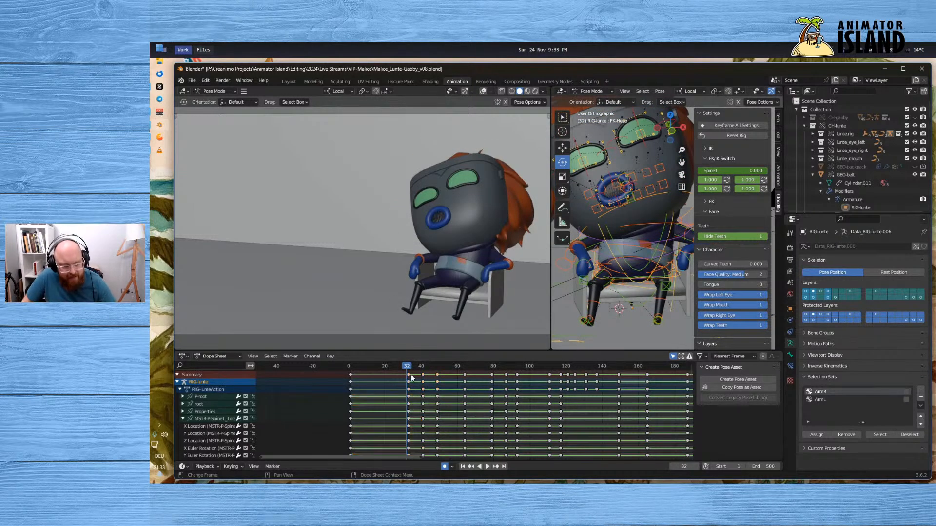
pyautogui.click(407, 375)
pyautogui.press('space')
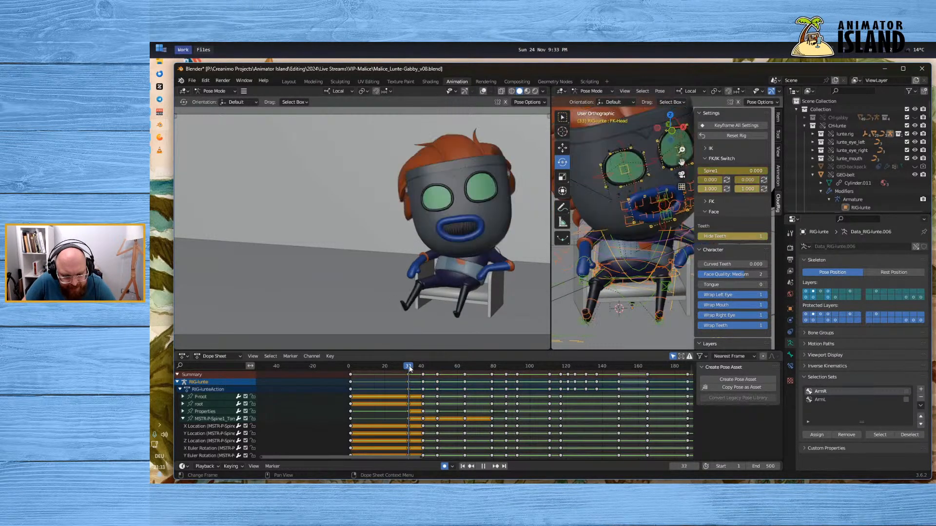
pyautogui.press('space')
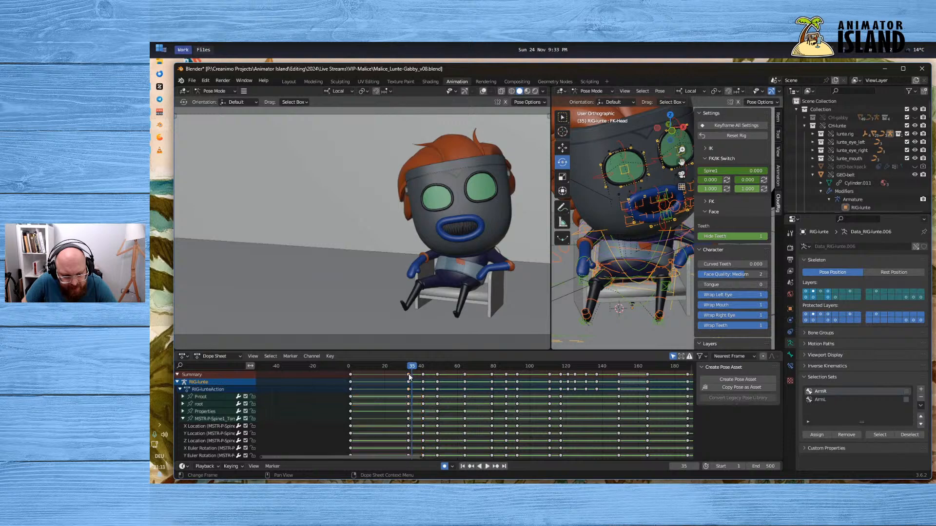
pyautogui.press('g')
pyautogui.click(414, 375)
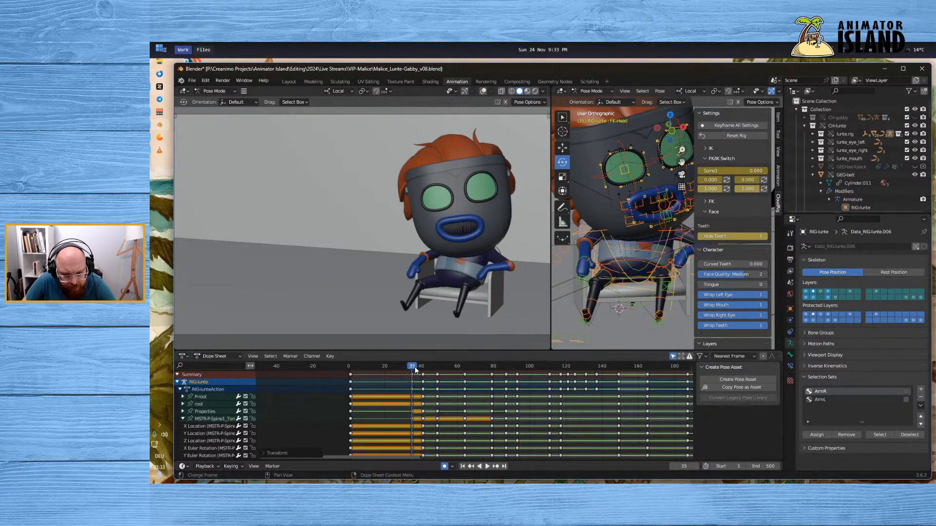
# Move the overshoot pose's keyframes from frame 49 to frame 47
pyautogui.press('space')
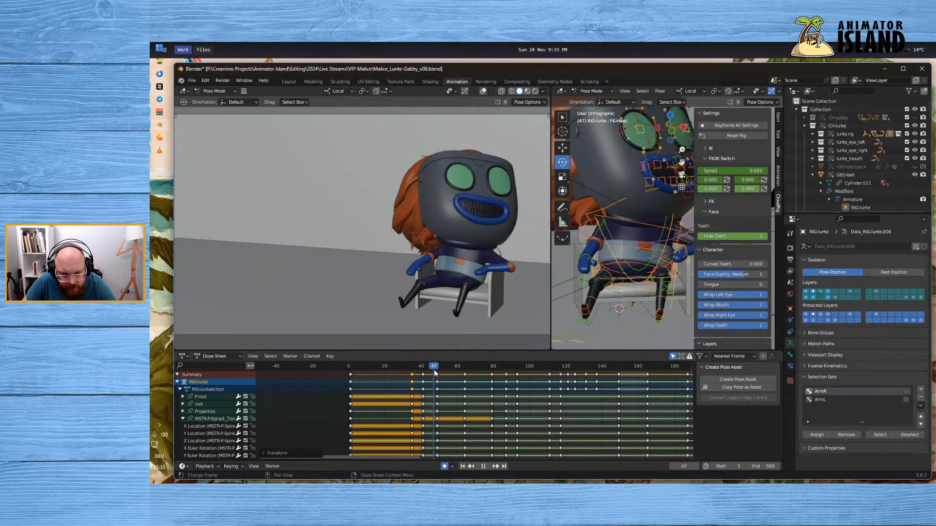
pyautogui.press('space')
pyautogui.click(434, 375)
pyautogui.press('g')
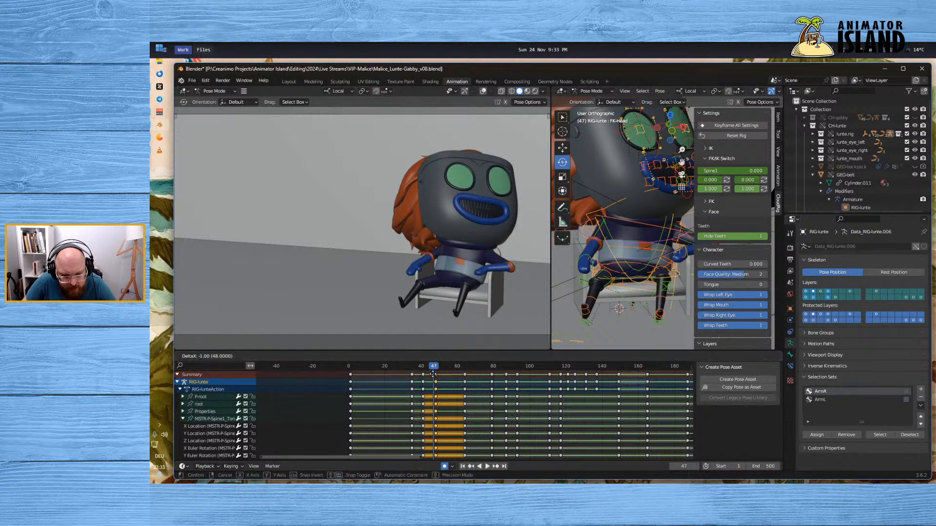
pyautogui.press('Escape')
# Replay the head turn from frame 28 and from frame 1 to judge its spacing, and inspect the pose at frame 41
pyautogui.click(399, 366)
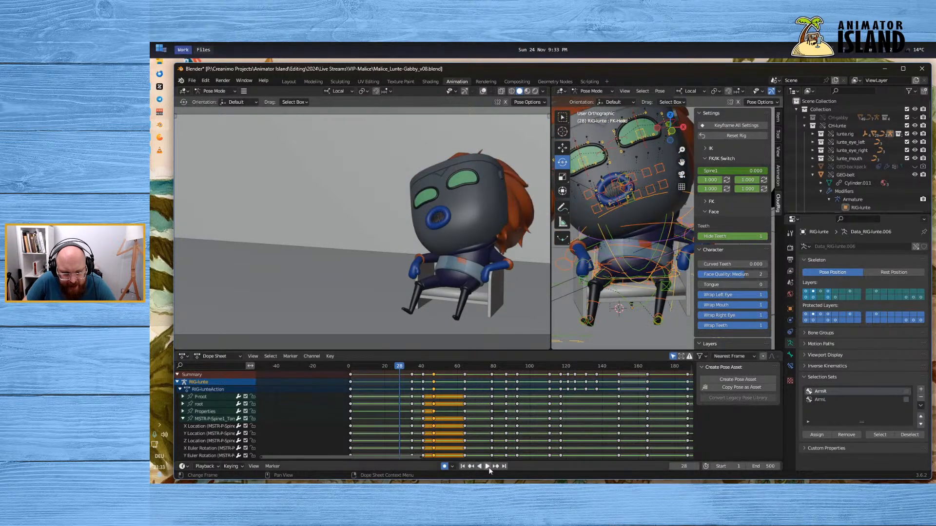
pyautogui.click(488, 466)
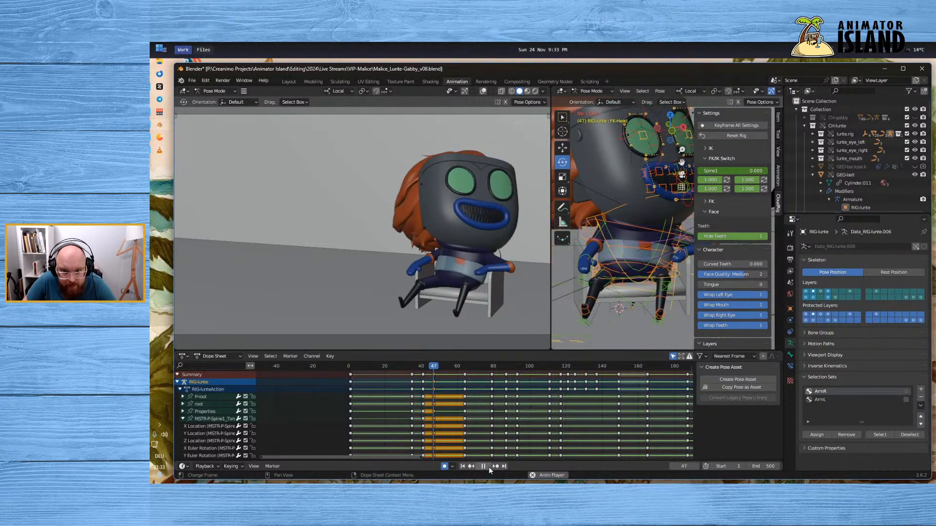
pyautogui.click(488, 467)
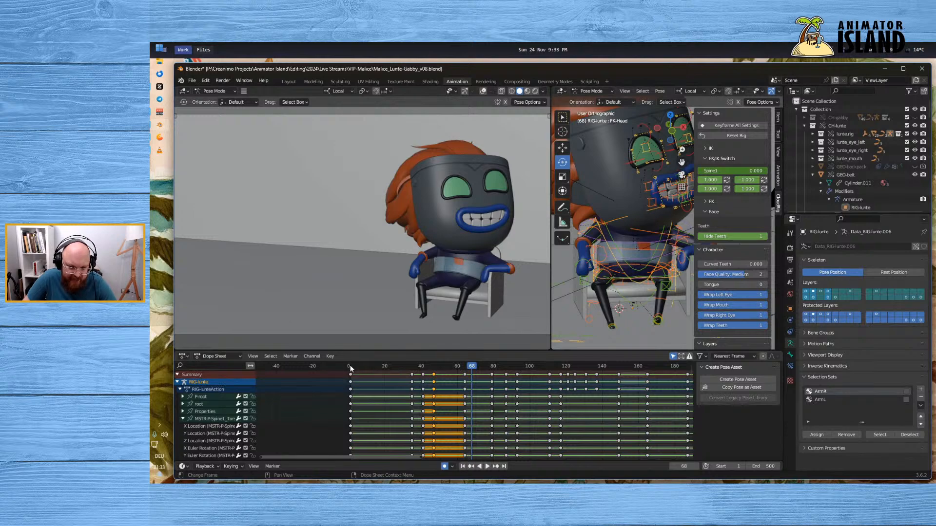
pyautogui.click(350, 365)
pyautogui.click(488, 466)
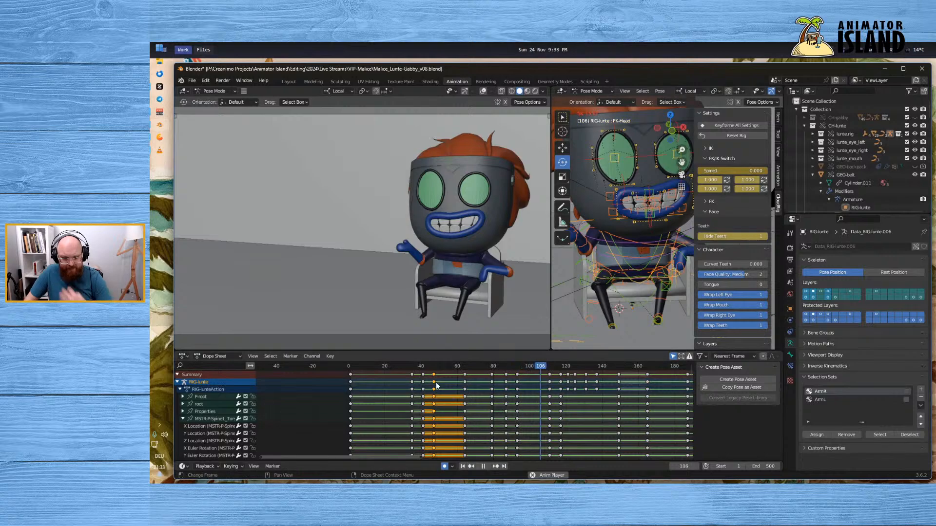
pyautogui.click(401, 366)
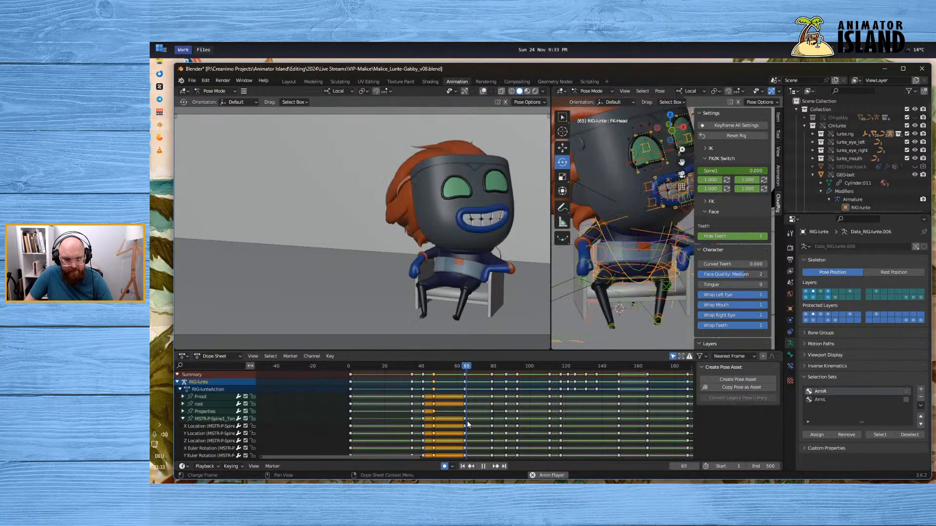
pyautogui.click(485, 466)
pyautogui.click(350, 366)
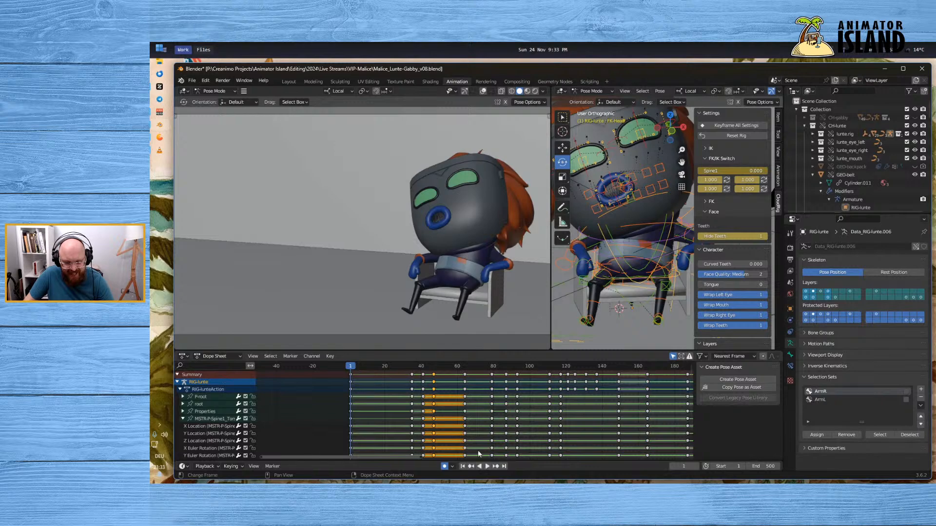
pyautogui.click(487, 466)
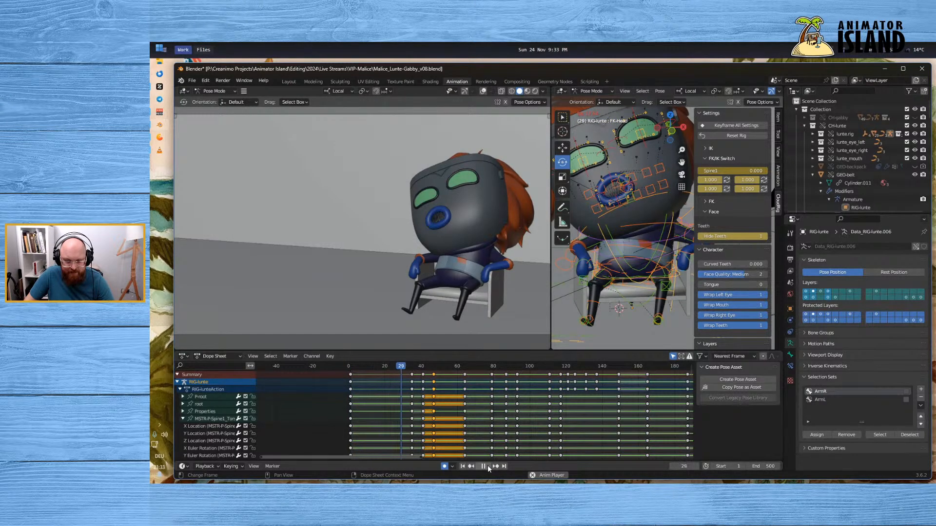
pyautogui.click(487, 465)
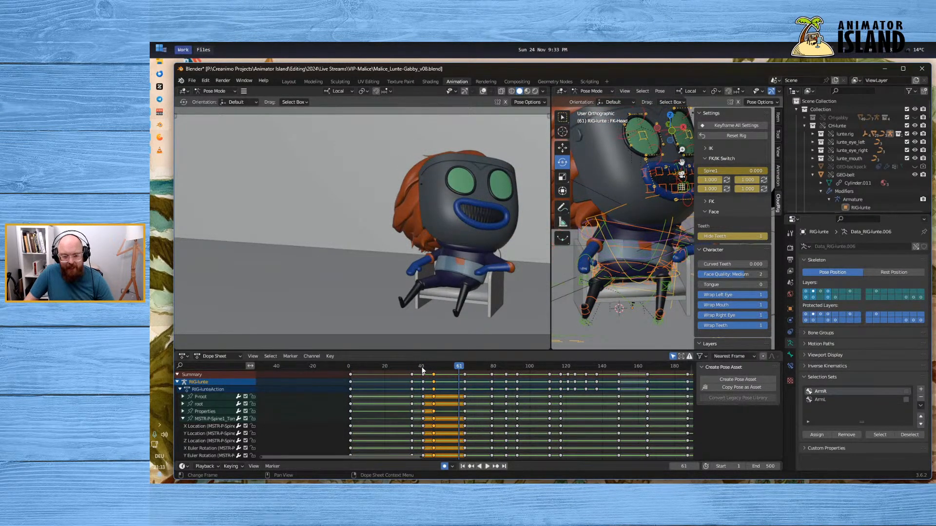
pyautogui.click(422, 366)
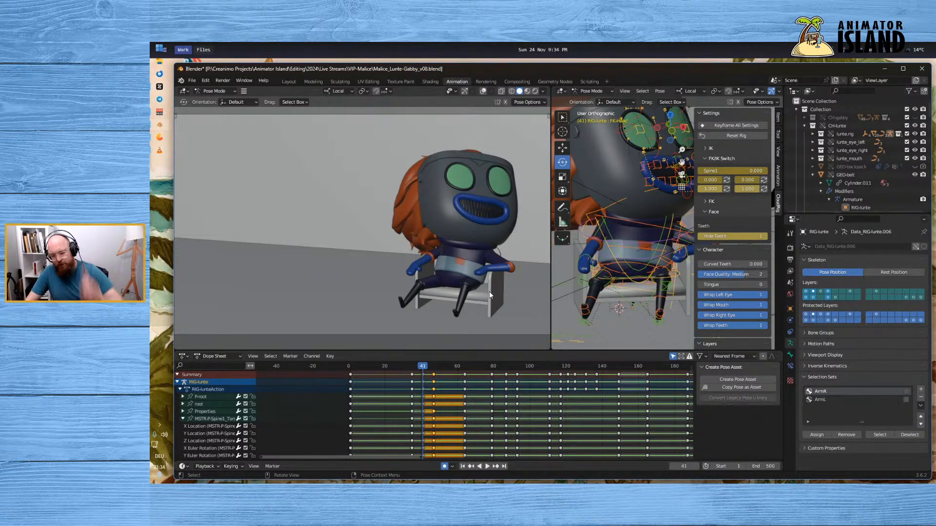
# Go to the breakdown pose at frame 35 and switch to the plain selection tool for the character's right eye controls
pyautogui.moveTo(403, 365); pyautogui.dragTo(412, 370)
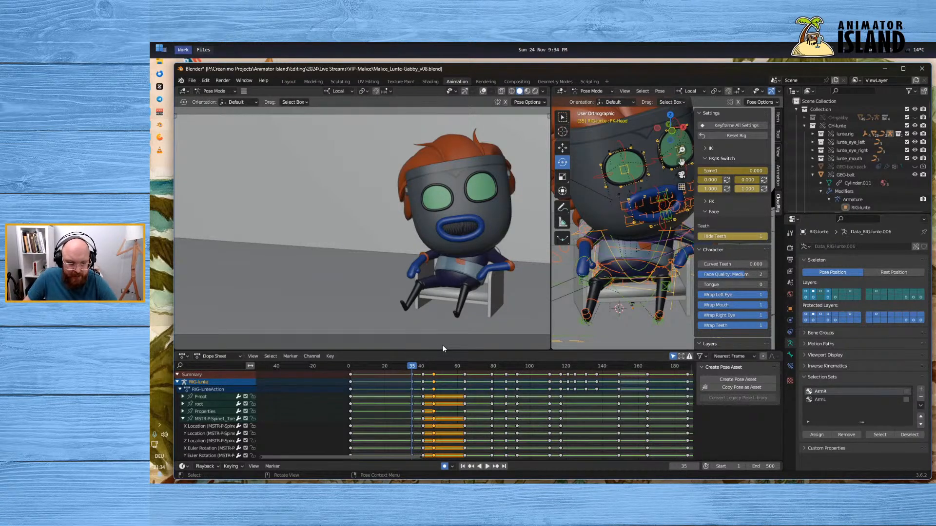
pyautogui.moveTo(605, 287); pyautogui.dragTo(583, 271, button='middle')
pyautogui.scroll(2, 627, 204)
pyautogui.scroll(1, 627, 204)
pyautogui.keyDown('shift'); pyautogui.moveTo(631, 183); pyautogui.dragTo(644, 262, button='middle'); pyautogui.keyUp('shift')
pyautogui.click(639, 259)
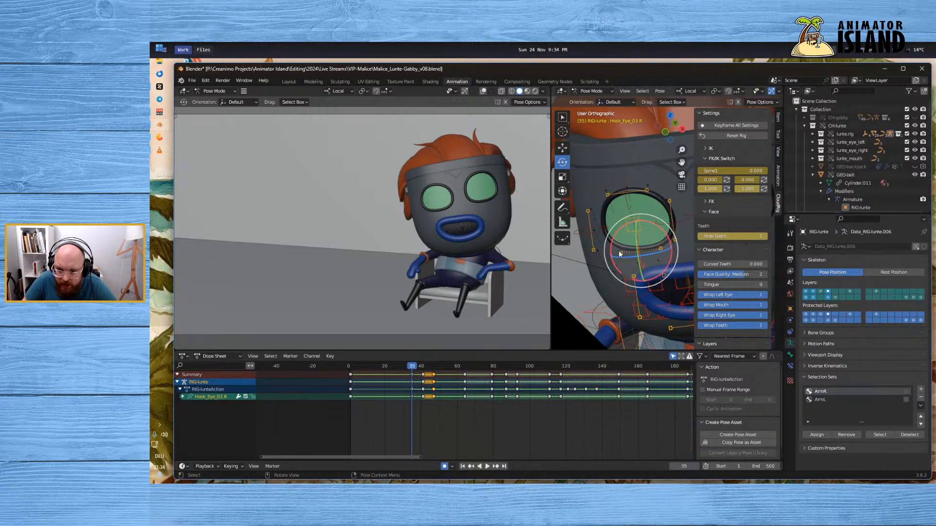
pyautogui.click(558, 120)
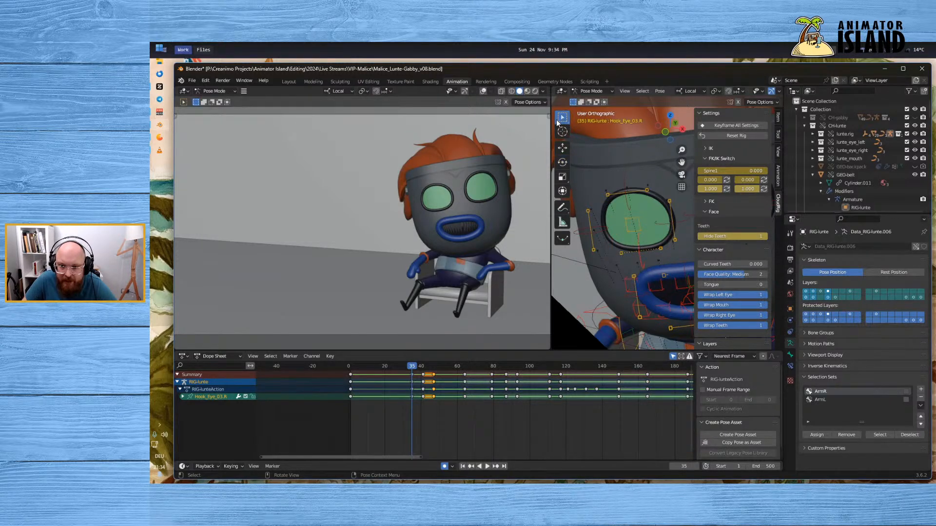
# Select all of the right eye's hook and handle controls together with ROOT-Eye.R, and test moving them as a group
pyautogui.click(628, 205)
pyautogui.keyDown('shift'); pyautogui.click(608, 195); pyautogui.keyUp('shift')
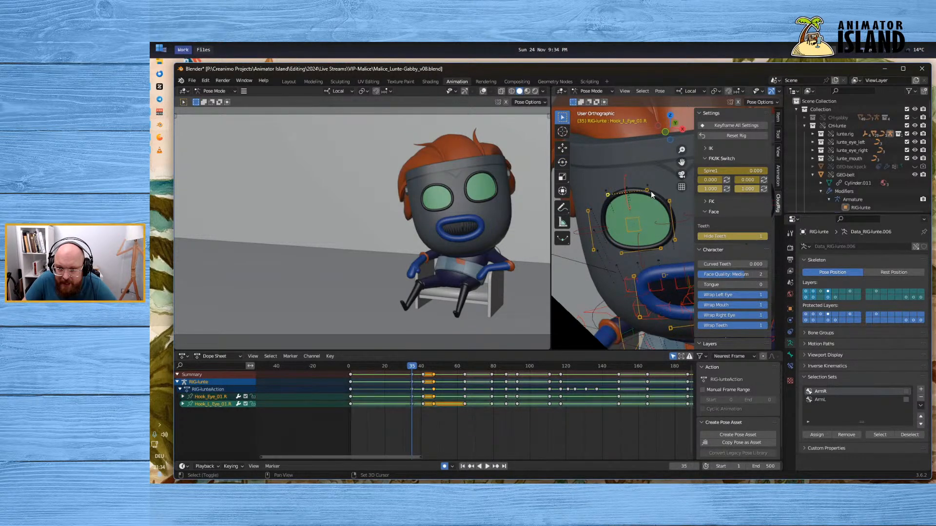
pyautogui.keyDown('shift'); pyautogui.click(648, 191); pyautogui.keyUp('shift')
pyautogui.keyDown('shift'); pyautogui.click(683, 232); pyautogui.keyUp('shift')
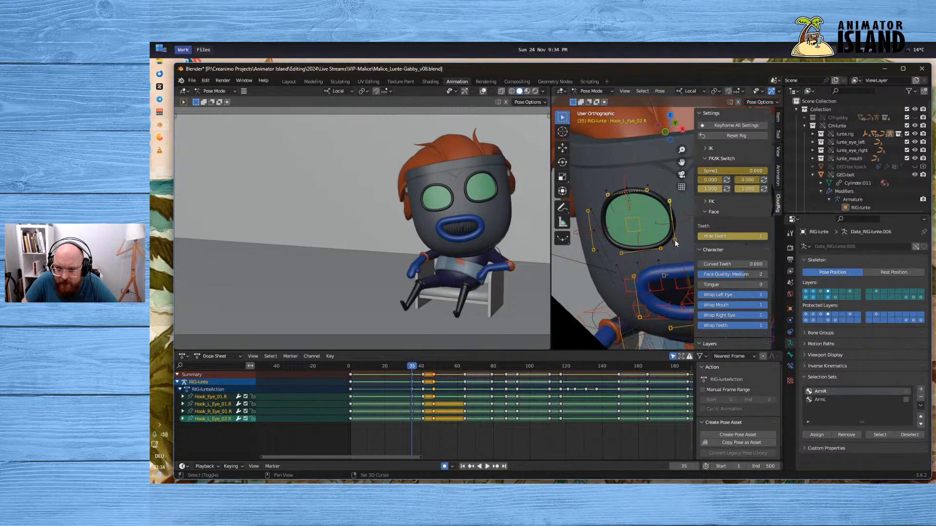
pyautogui.keyDown('shift'); pyautogui.click(675, 239); pyautogui.keyUp('shift')
pyautogui.keyDown('shift'); pyautogui.click(680, 222); pyautogui.keyUp('shift')
pyautogui.keyDown('shift'); pyautogui.click(650, 249); pyautogui.keyUp('shift')
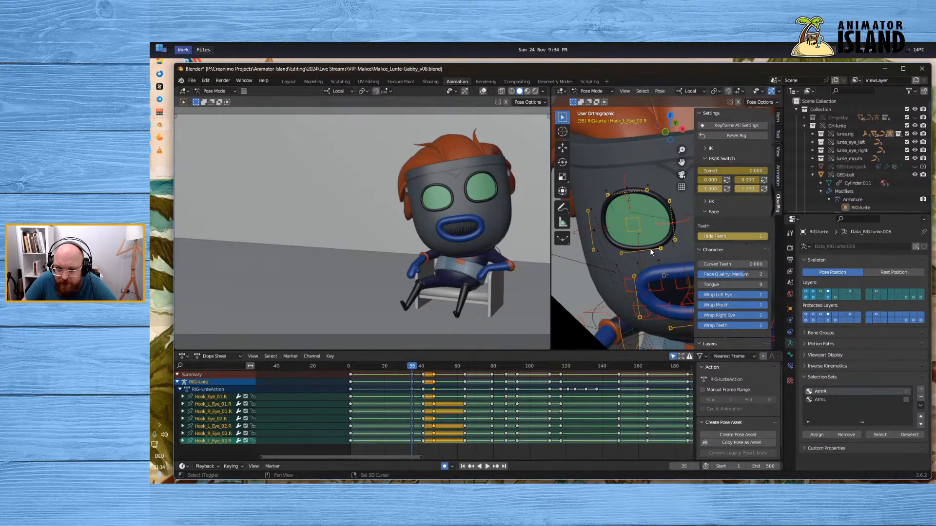
pyautogui.keyDown('shift'); pyautogui.click(631, 251); pyautogui.keyUp('shift')
pyautogui.keyDown('shift'); pyautogui.click(637, 240); pyautogui.keyUp('shift')
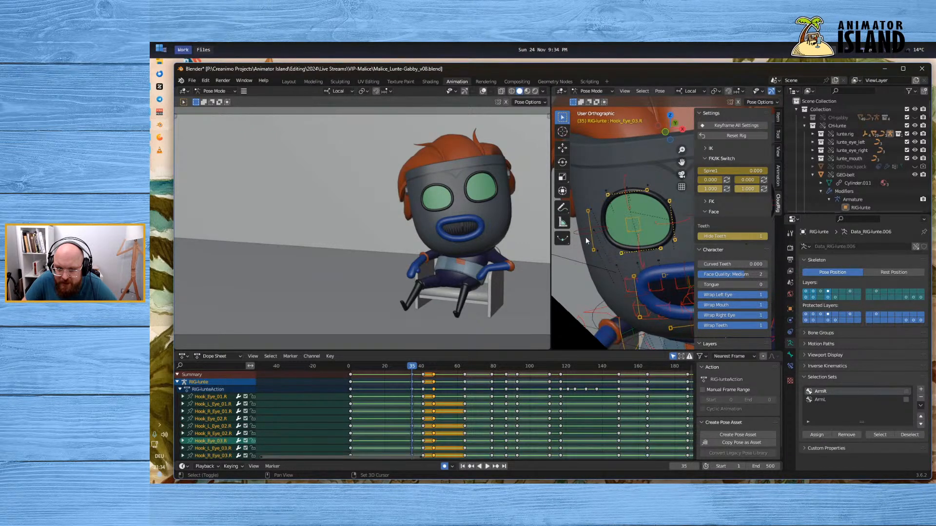
pyautogui.keyDown('shift'); pyautogui.click(588, 227); pyautogui.keyUp('shift')
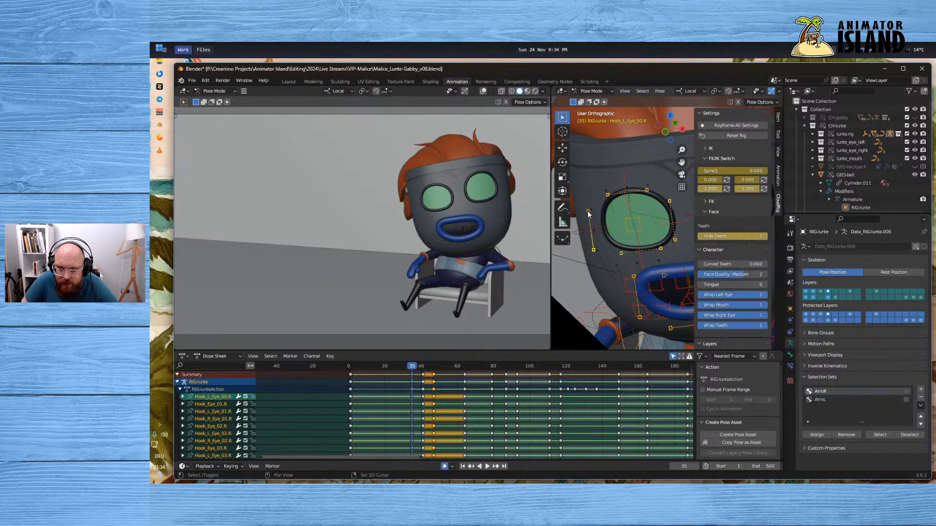
pyautogui.keyDown('shift'); pyautogui.click(582, 234); pyautogui.keyUp('shift')
pyautogui.keyDown('shift'); pyautogui.click(583, 232); pyautogui.keyUp('shift')
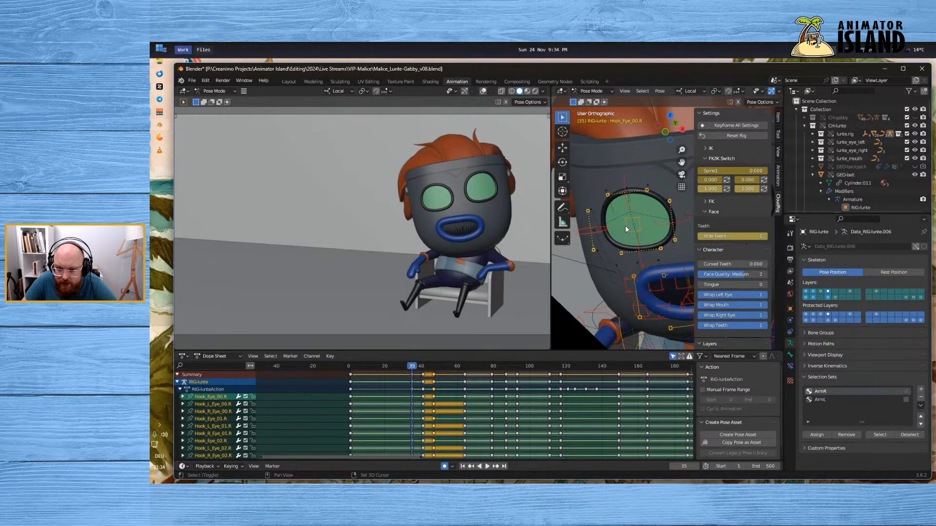
pyautogui.keyDown('shift'); pyautogui.click(625, 225); pyautogui.keyUp('shift')
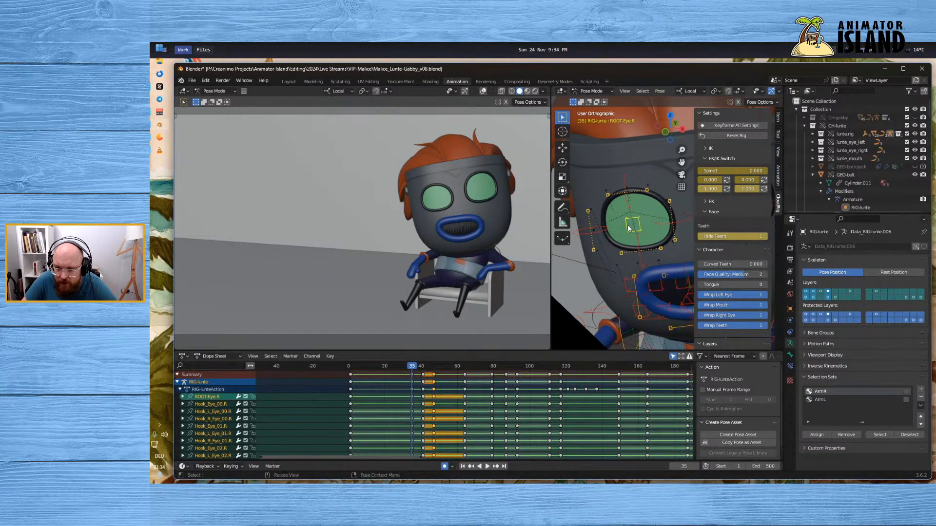
pyautogui.press('g')
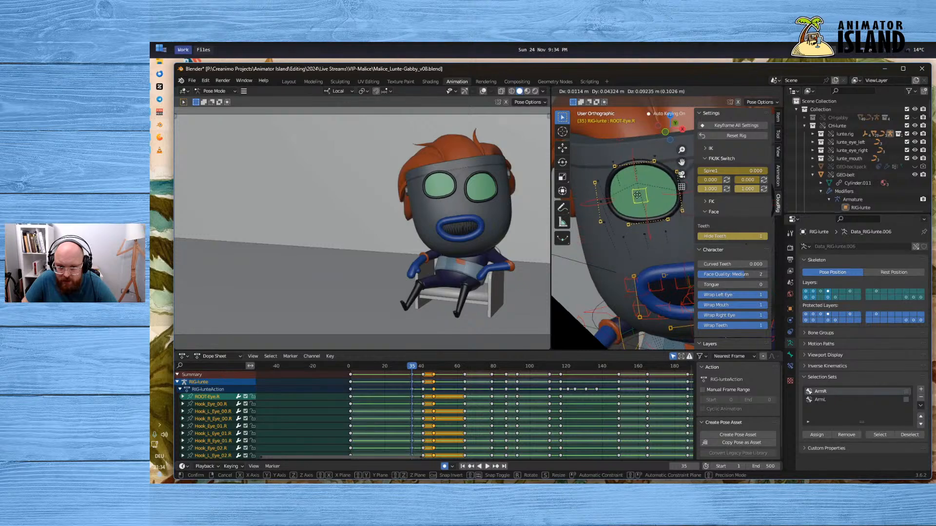
pyautogui.click(615, 225)
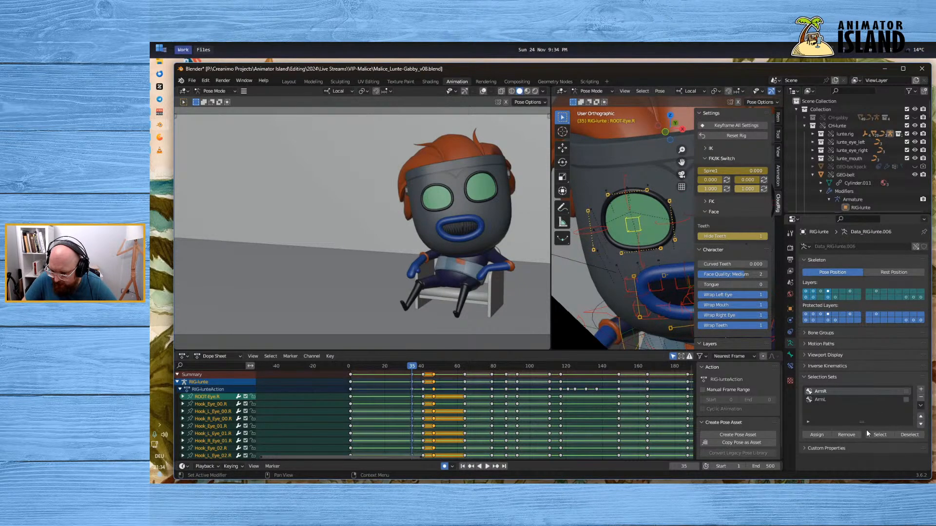
# Create a bone selection set named EyeR and assign the selected right eye controls to it
pyautogui.click(920, 392)
pyautogui.doubleClick(828, 407)
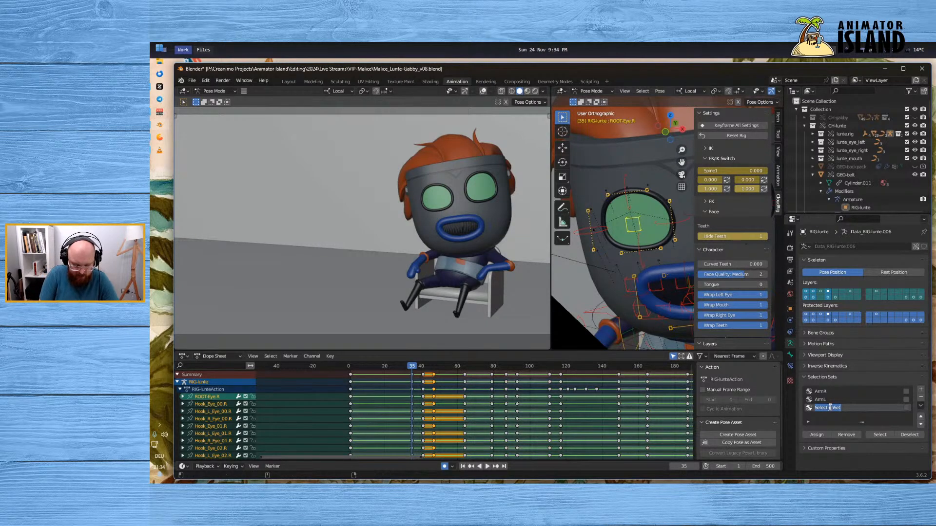
pyautogui.write('EyeR')
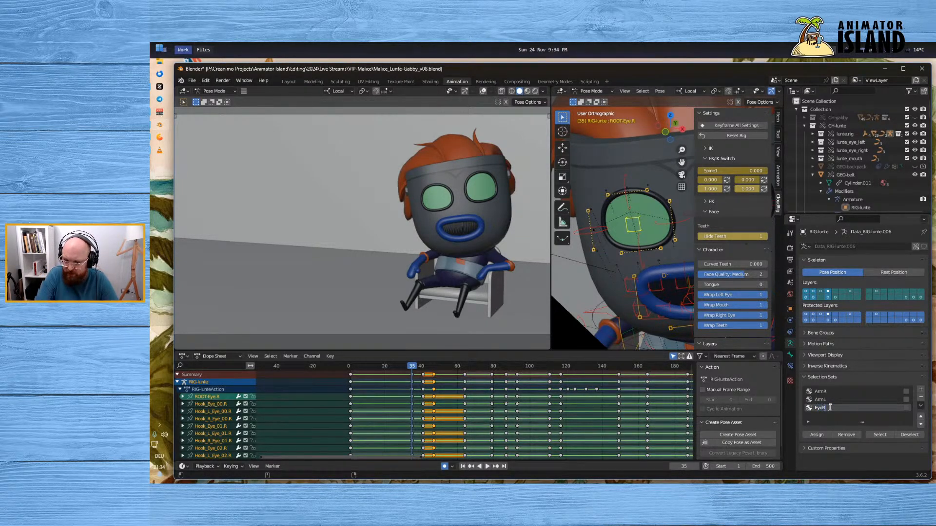
pyautogui.press('Return')
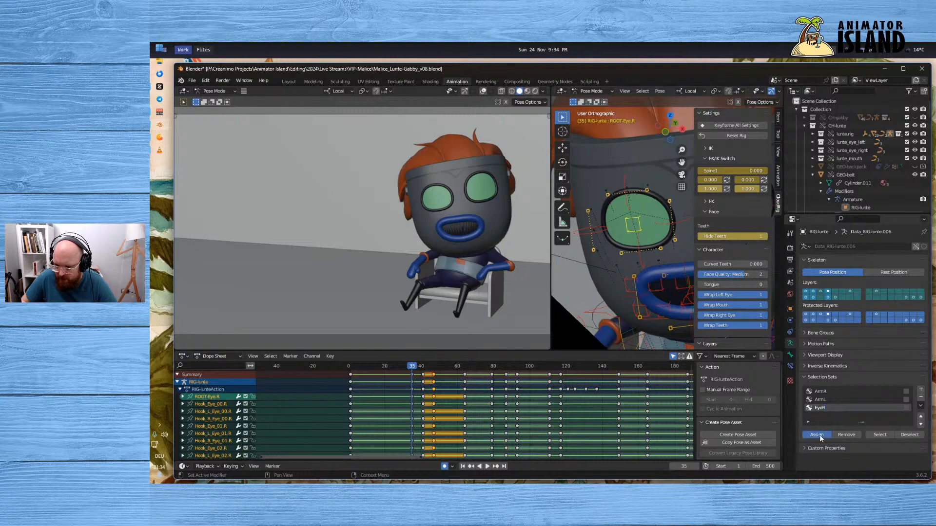
pyautogui.click(819, 437)
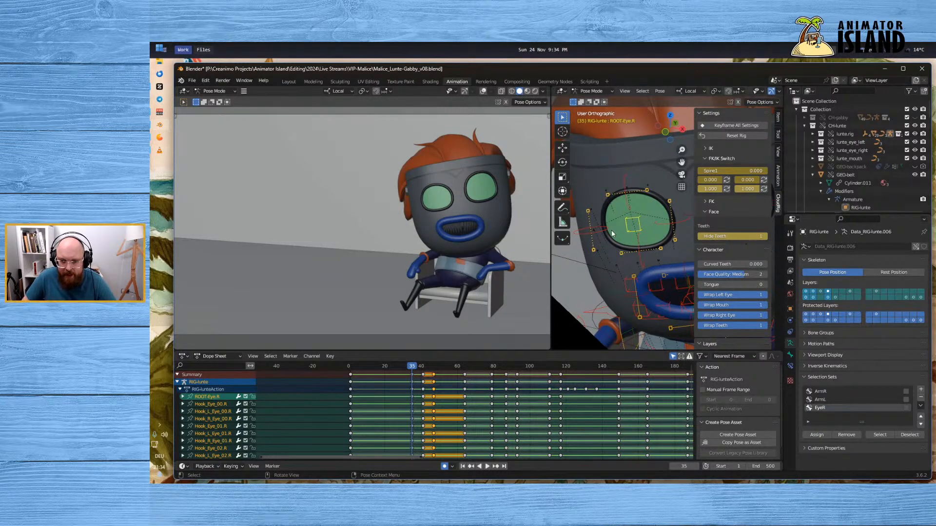
# Select the right eye's lower rim control Hook_Eye_03.R, and switch the selection to the outer control Hook_Eye_00.R
pyautogui.moveTo(615, 225); pyautogui.dragTo(617, 216, button='middle')
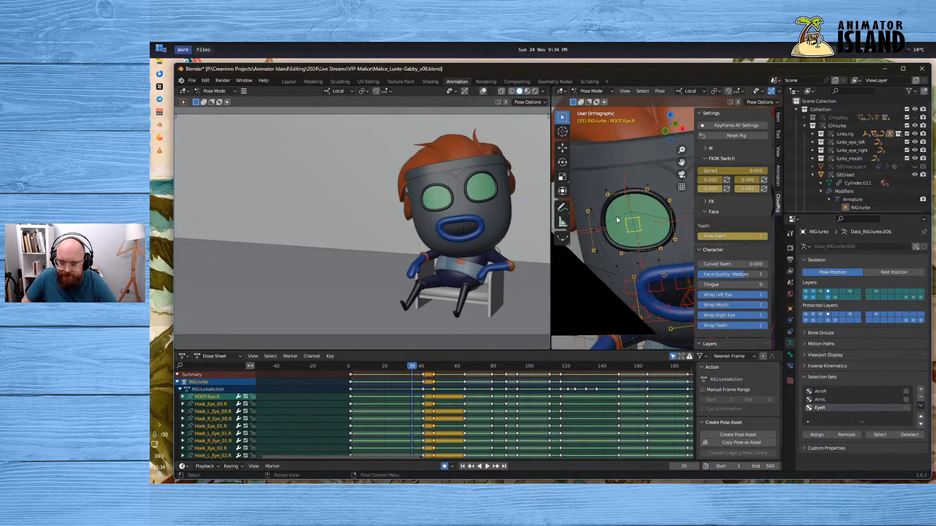
pyautogui.click(638, 247)
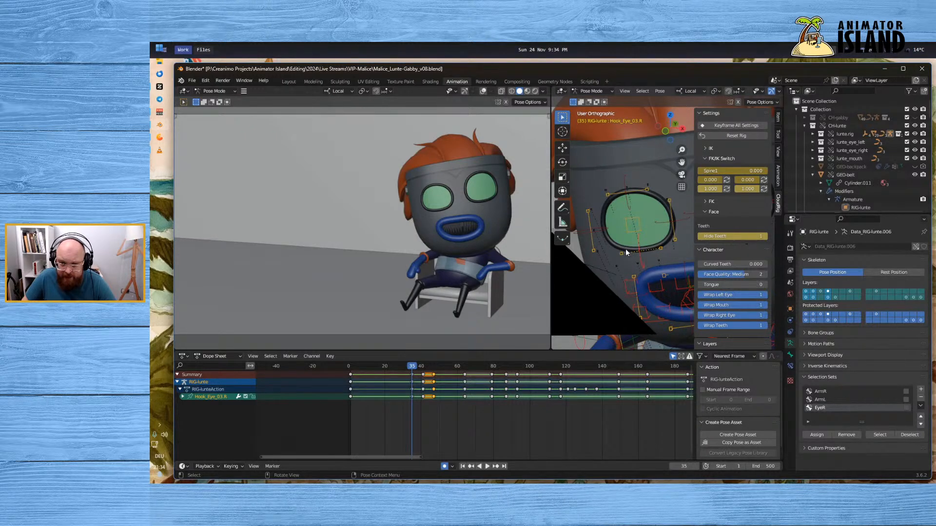
pyautogui.click(583, 231)
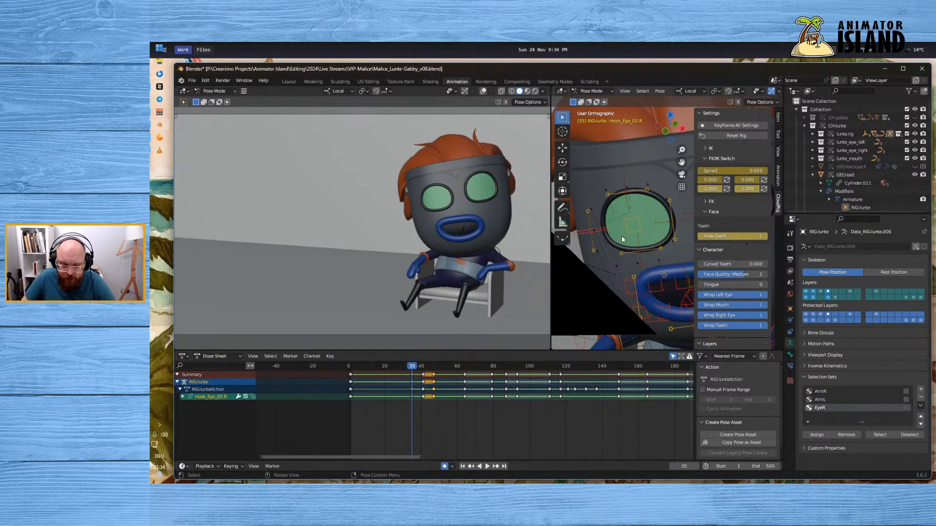
# Set the Move tool's orientation to Local and pull the right eye's outer corner control outward at frame 35
pyautogui.click(562, 147)
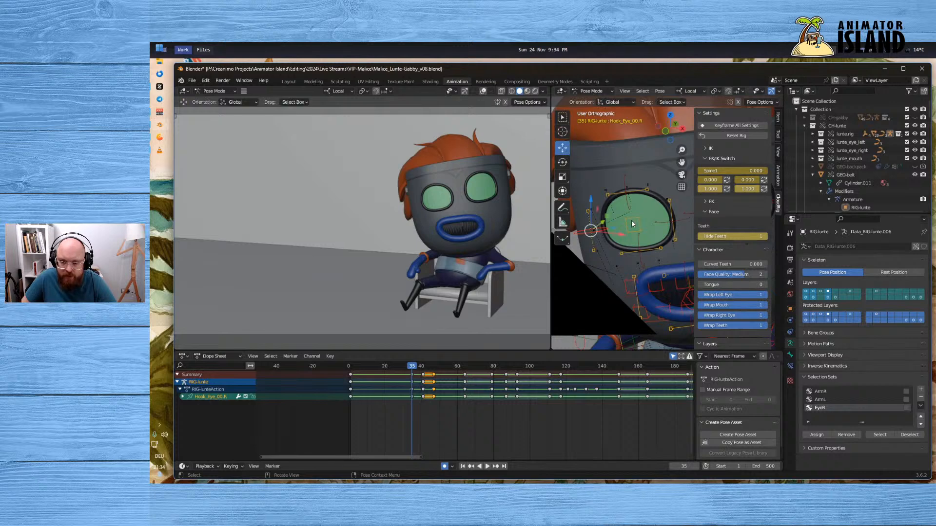
pyautogui.click(631, 102)
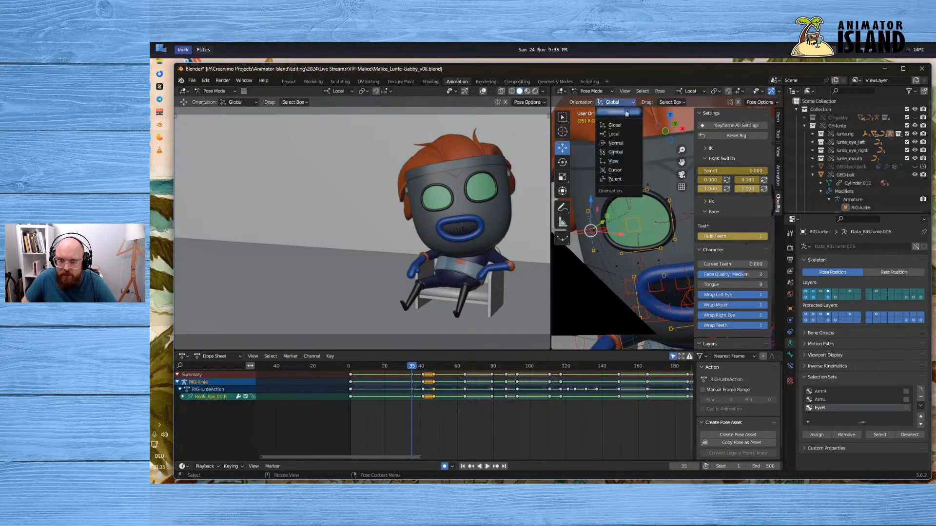
pyautogui.click(614, 135)
pyautogui.scroll(-1, 607, 237)
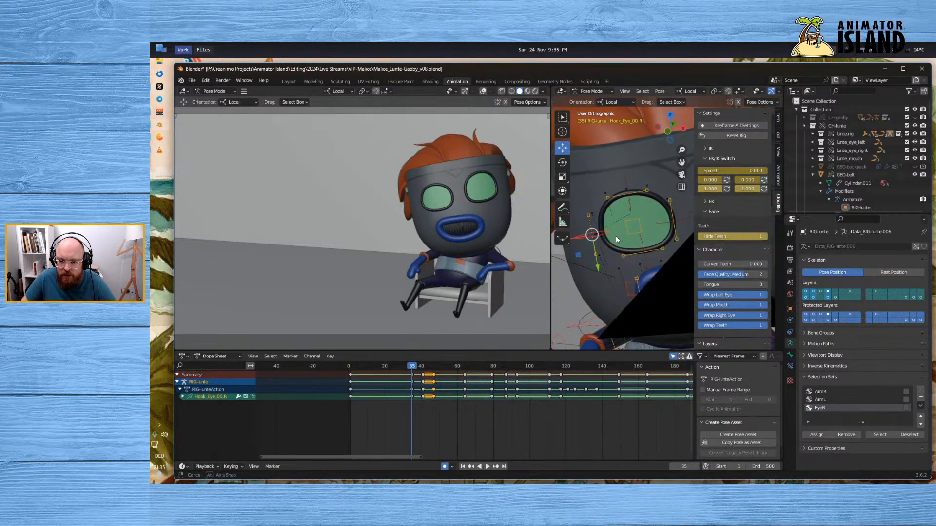
pyautogui.scroll(-1, 601, 238)
pyautogui.moveTo(587, 235); pyautogui.dragTo(580, 237)
# Lower the right eye's upper lid control Hook_Eye_01.R down toward the lower lid to nearly close the eye
pyautogui.click(676, 220)
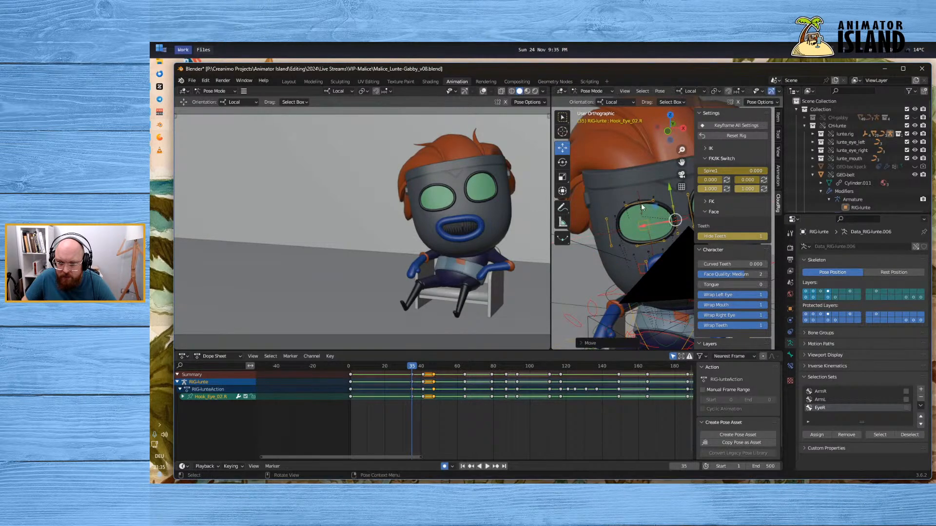
pyautogui.click(639, 204)
pyautogui.moveTo(644, 231); pyautogui.dragTo(651, 268)
pyautogui.scroll(2, 652, 235)
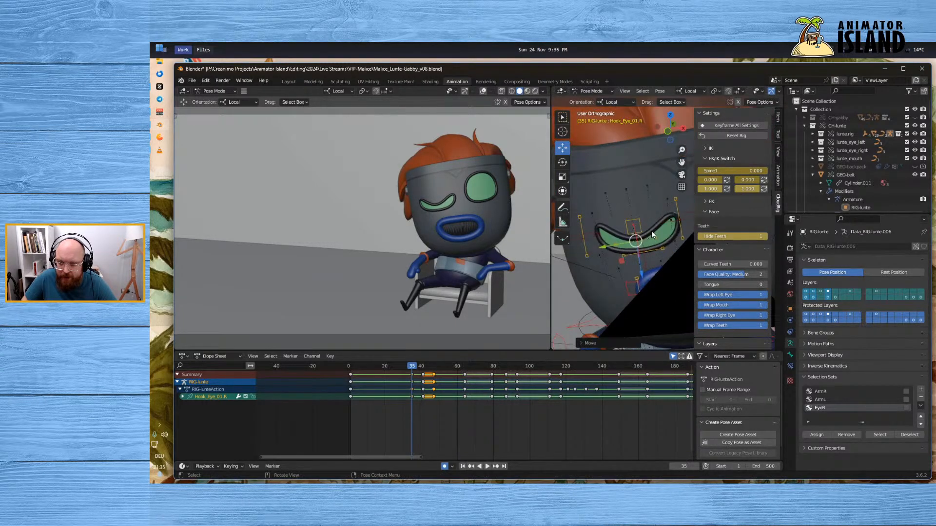
# Pull the right eye's outer corner control farther outward and raise the lower lid control slightly to narrow the eye
pyautogui.click(596, 238)
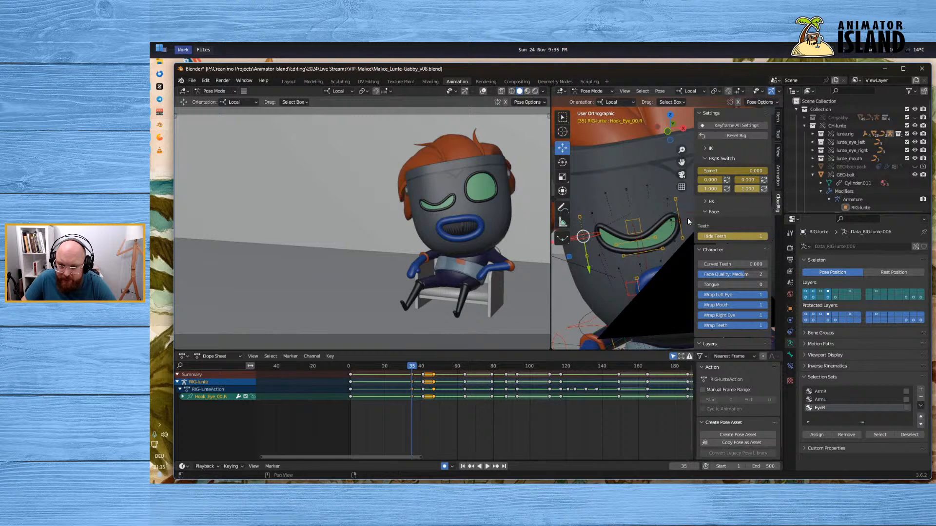
pyautogui.keyDown('shift'); pyautogui.moveTo(598, 248); pyautogui.dragTo(630, 246, button='middle'); pyautogui.keyUp('shift')
pyautogui.moveTo(584, 241); pyautogui.dragTo(576, 240)
pyautogui.keyDown('shift'); pyautogui.moveTo(624, 263); pyautogui.dragTo(574, 261, button='middle'); pyautogui.keyUp('shift')
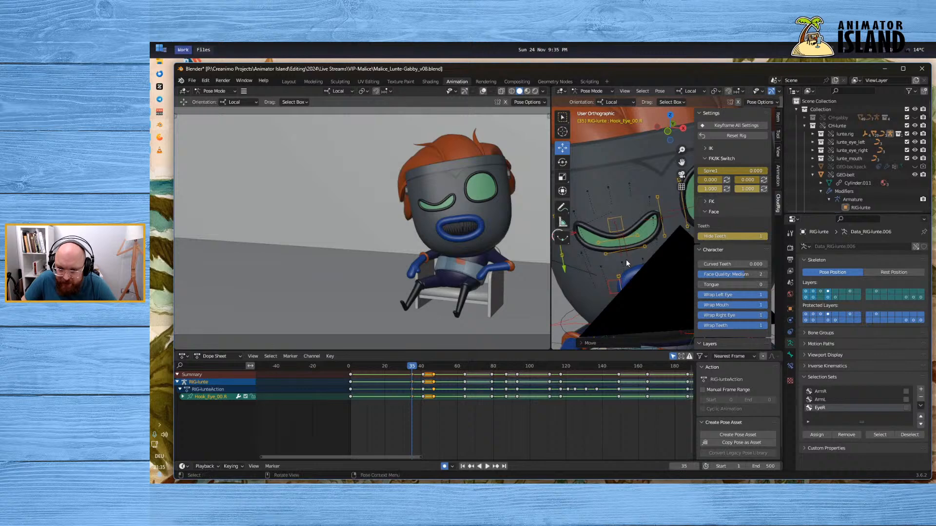
pyautogui.click(629, 262)
pyautogui.moveTo(628, 262); pyautogui.dragTo(622, 258)
pyautogui.click(576, 235)
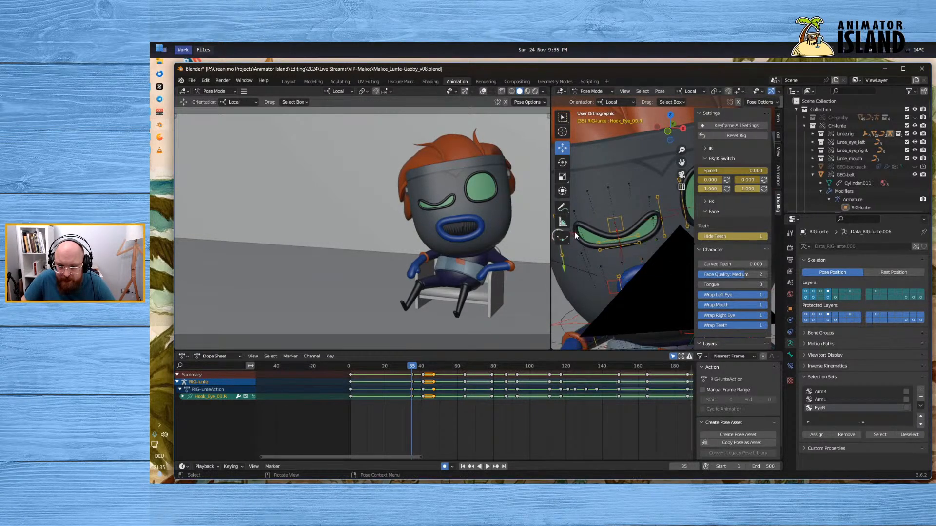
# Rotate the right eye's corner controls so their handles tilt along the curve of the closing lids
pyautogui.click(564, 163)
pyautogui.scroll(-2, 599, 203)
pyautogui.moveTo(612, 207); pyautogui.dragTo(632, 218)
pyautogui.click(658, 225)
# Move the curve handles of the right eye's outer corner to flatten the lids together on that side
pyautogui.click(597, 219)
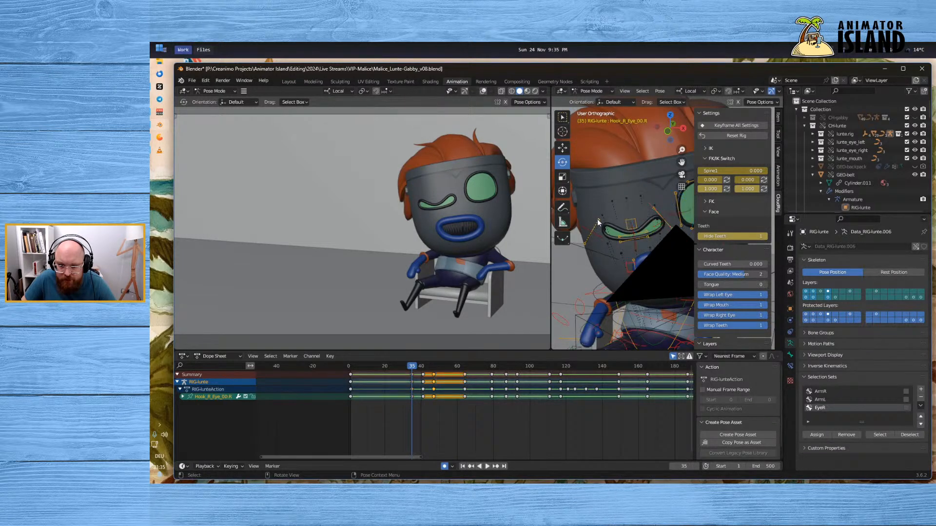
pyautogui.press('g')
pyautogui.moveTo(581, 250); pyautogui.dragTo(572, 259)
pyautogui.click(600, 241)
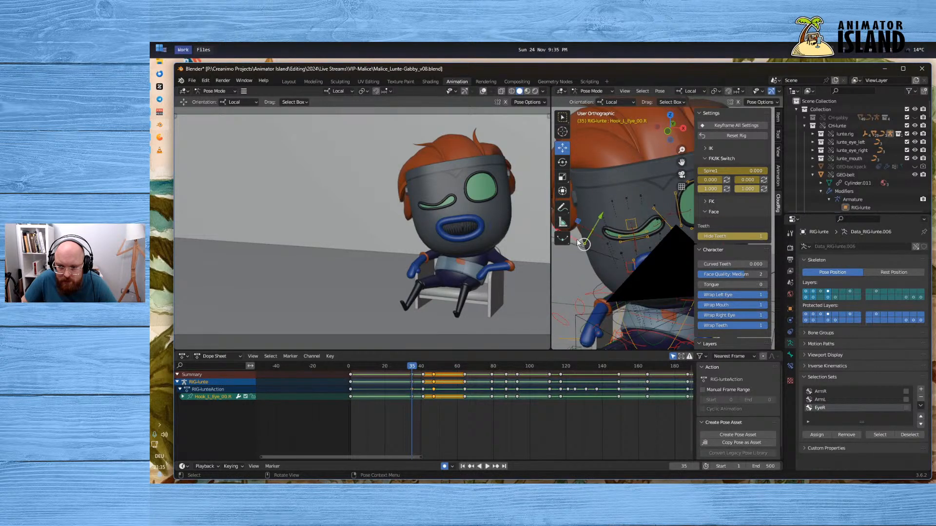
pyautogui.moveTo(602, 219); pyautogui.dragTo(637, 195)
# Move the curve handle Hook_L_Eye_02.R at the right eye's inner corner to close the remaining gap between the lids
pyautogui.click(671, 227)
pyautogui.click(649, 206)
pyautogui.click(651, 205)
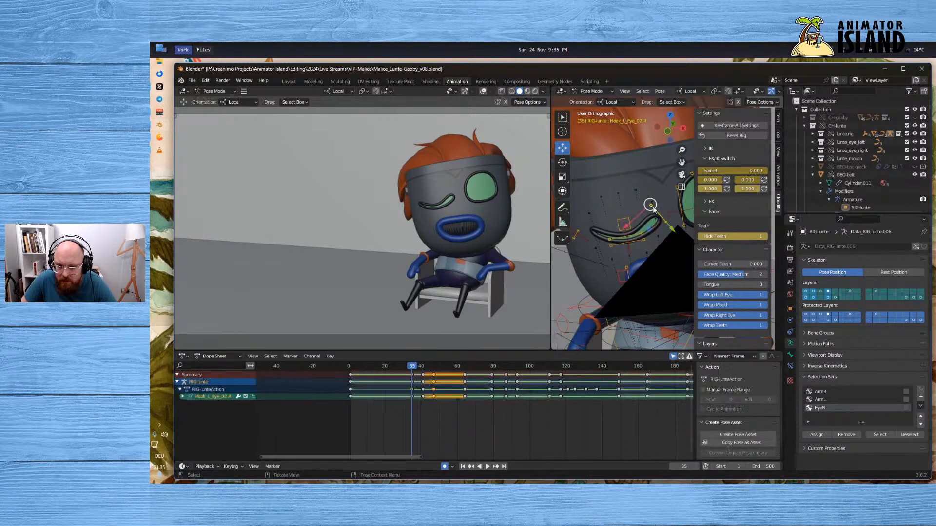
pyautogui.moveTo(675, 233); pyautogui.dragTo(687, 240)
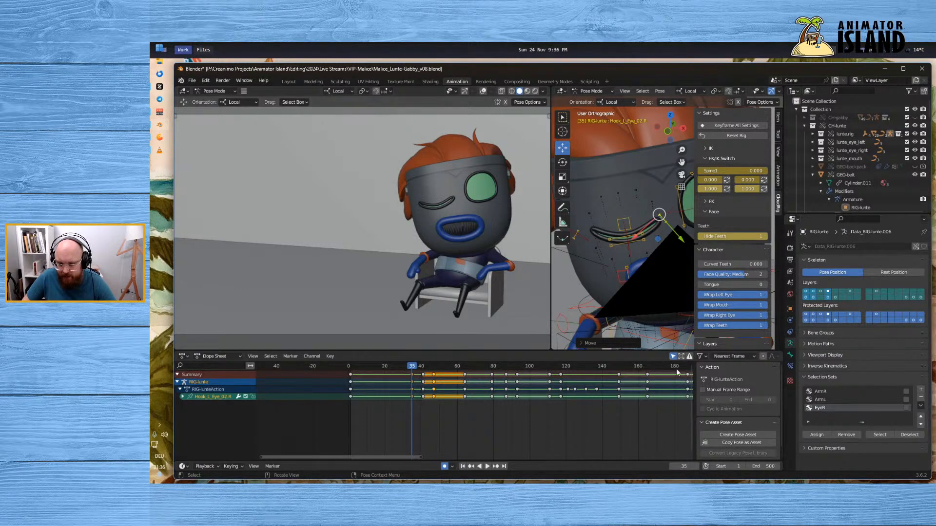
# Select all bones of the EyeR selection set, copy their pose and paste it flipped onto the left eye
pyautogui.click(880, 435)
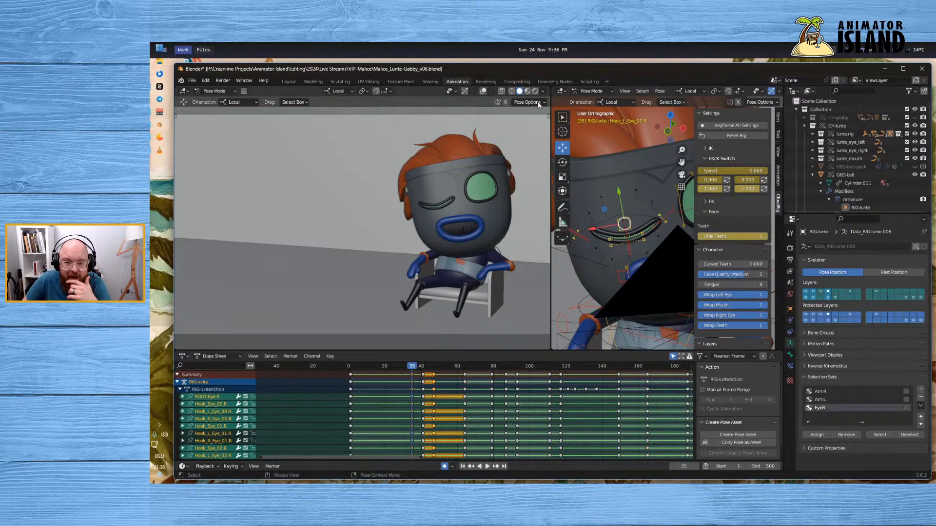
pyautogui.click(658, 92)
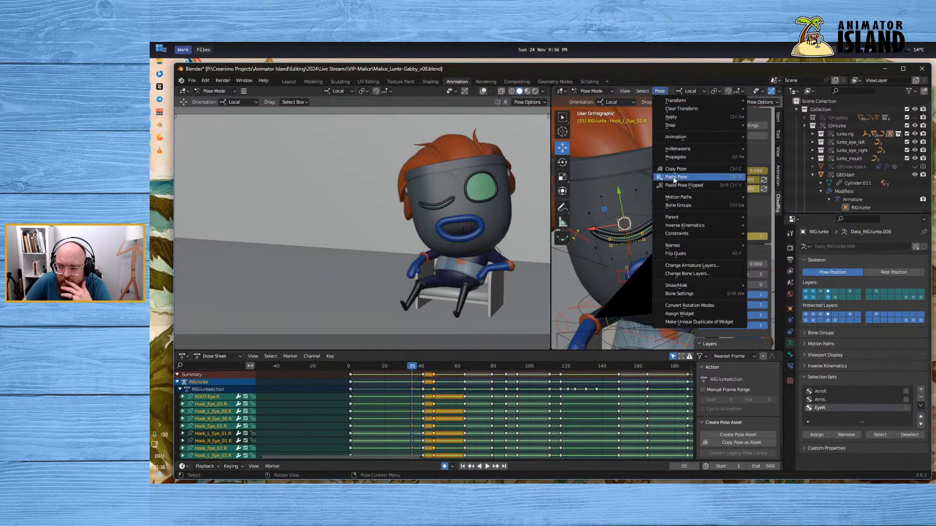
pyautogui.click(684, 169)
pyautogui.click(659, 91)
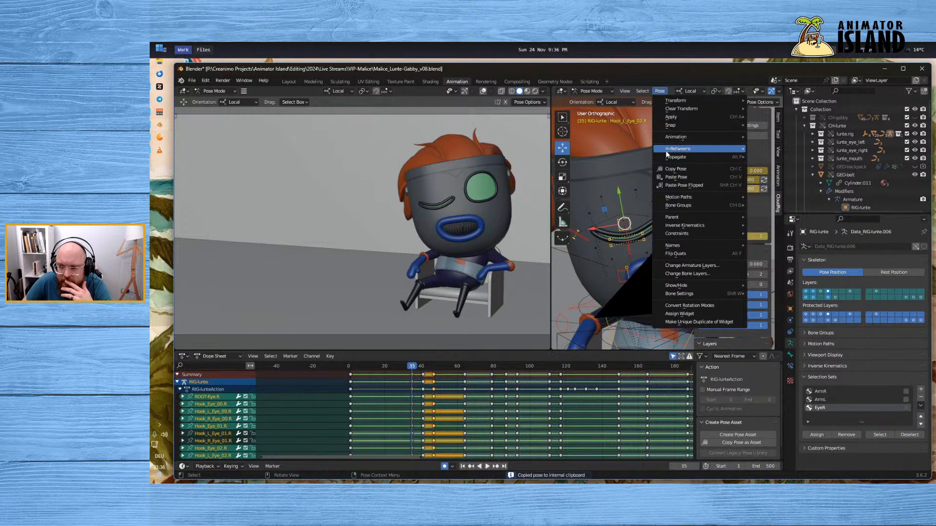
pyautogui.click(681, 185)
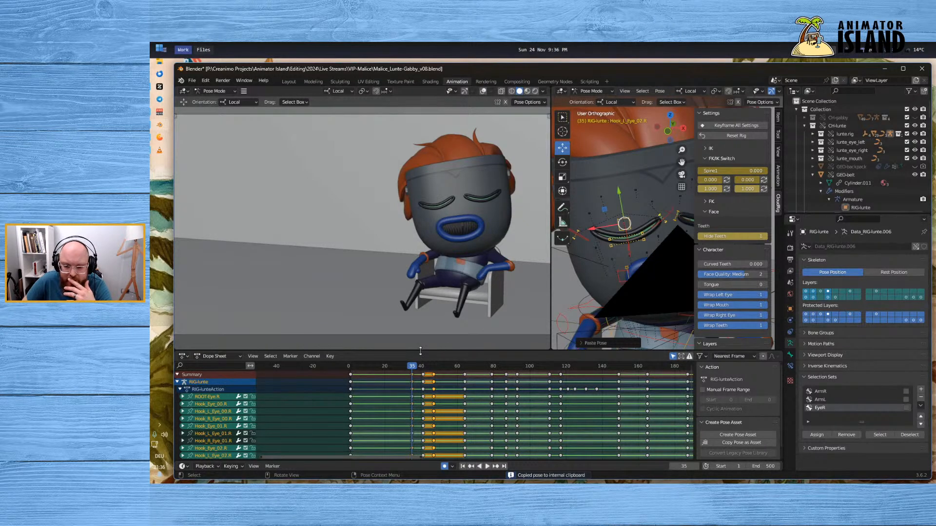
# Play the animation repeatedly from before frame 35 to review how the closed-eye pose reads in the head turn
pyautogui.moveTo(409, 366)
pyautogui.mouseDown()
pyautogui.moveTo(443, 365)
pyautogui.moveTo(399, 368)
pyautogui.mouseUp()
pyautogui.click(487, 465)
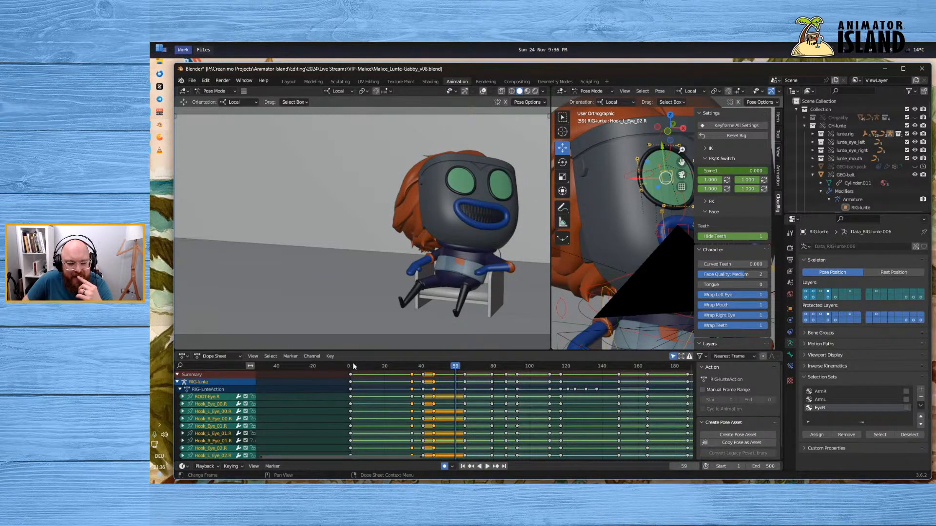
pyautogui.click(394, 366)
pyautogui.click(486, 466)
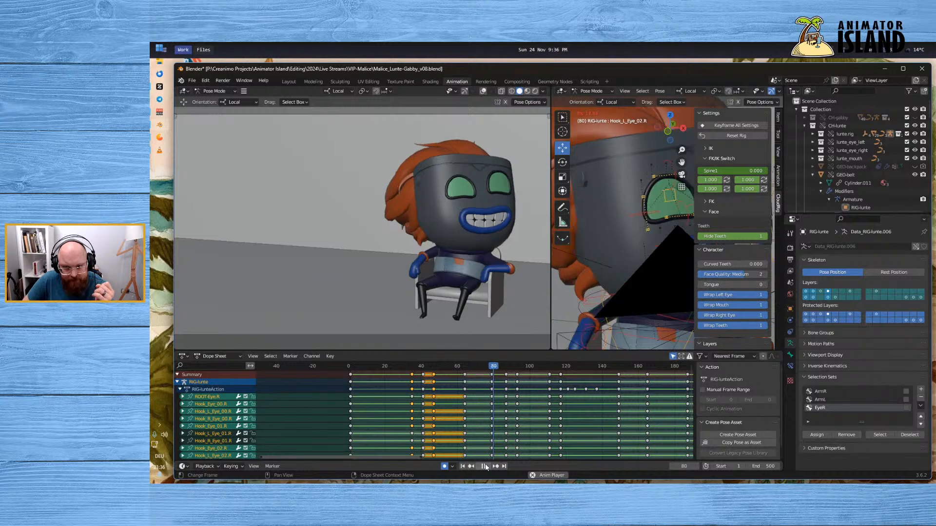
pyautogui.click(485, 466)
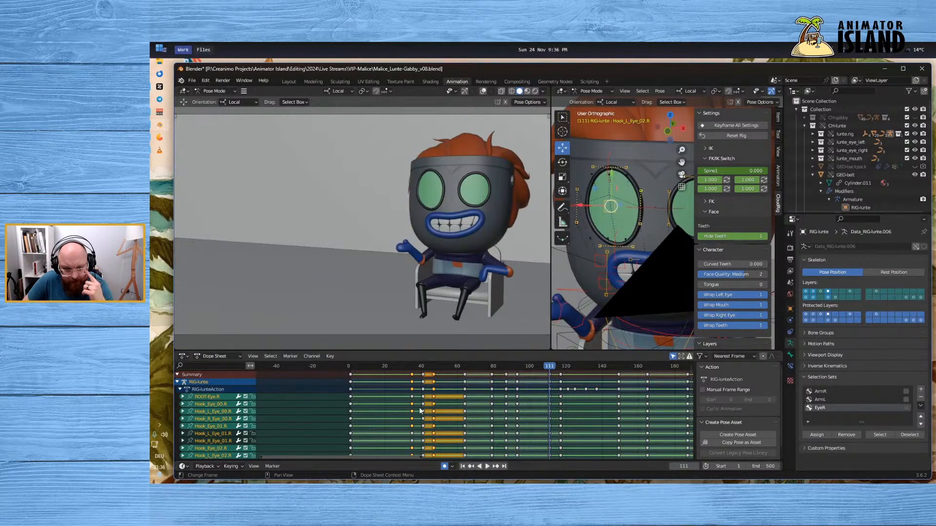
pyautogui.click(402, 367)
pyautogui.hotkey('shift', 'Left')
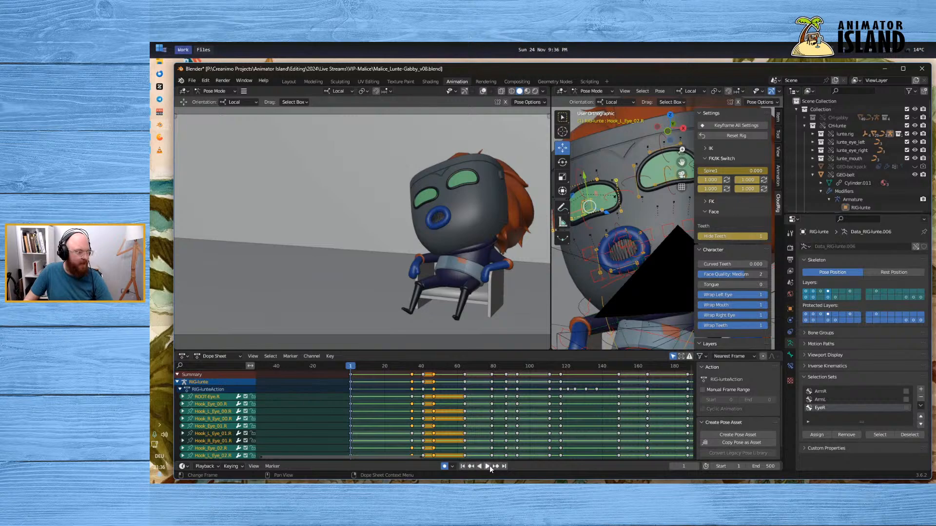
pyautogui.click(490, 466)
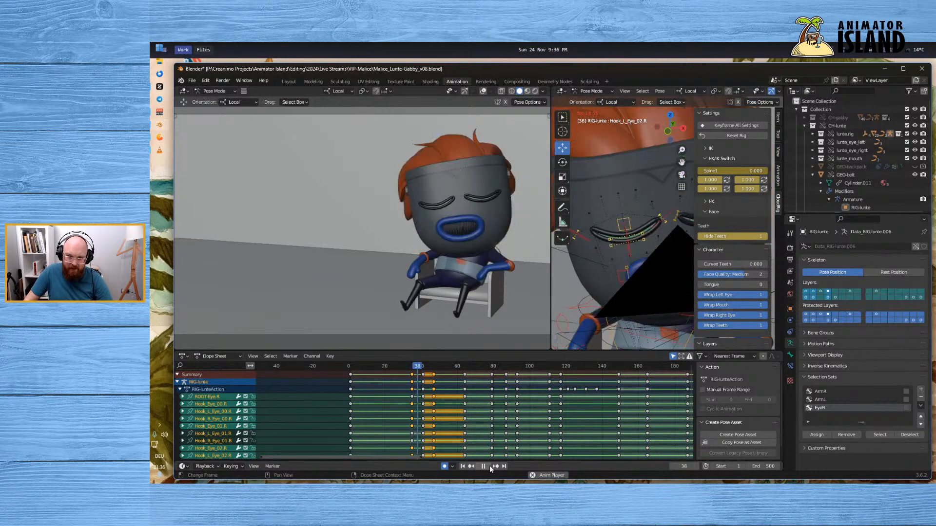
pyautogui.click(489, 467)
pyautogui.click(407, 369)
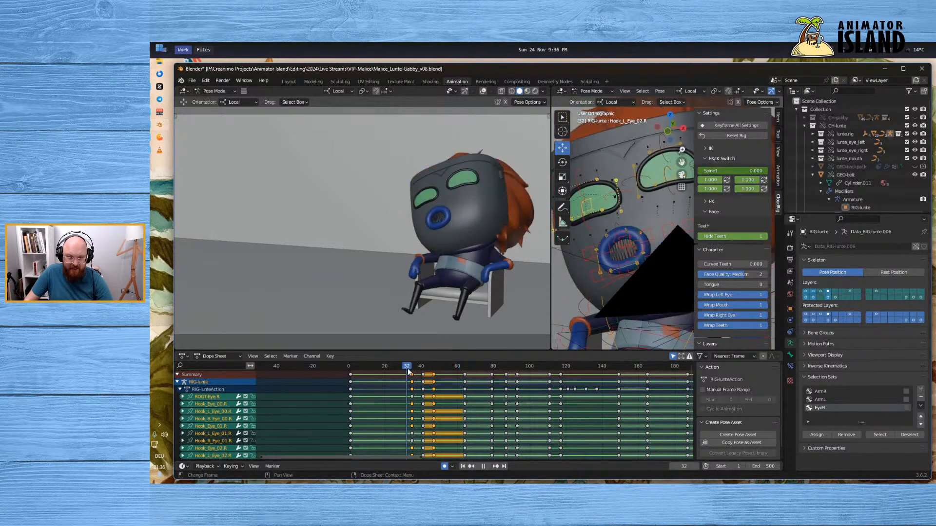
pyautogui.click(490, 467)
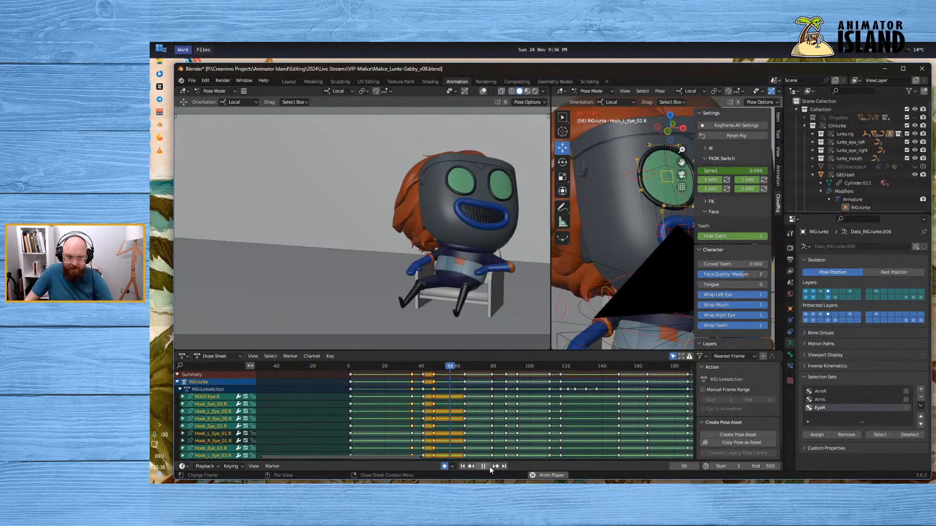
pyautogui.click(490, 467)
pyautogui.click(413, 369)
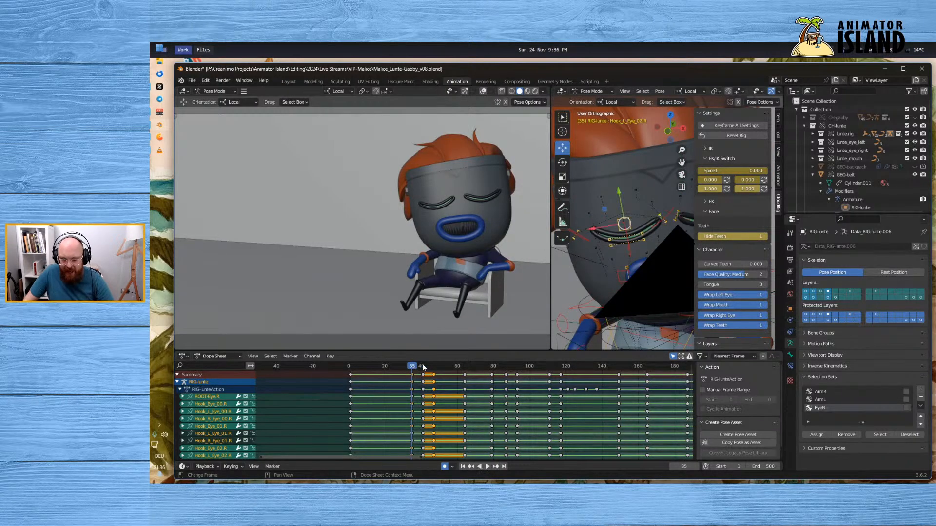
# Copy the ArmR selection set's keyframes from frame 1 and paste them at frame 35
pyautogui.moveTo(585, 277); pyautogui.dragTo(632, 293, button='middle')
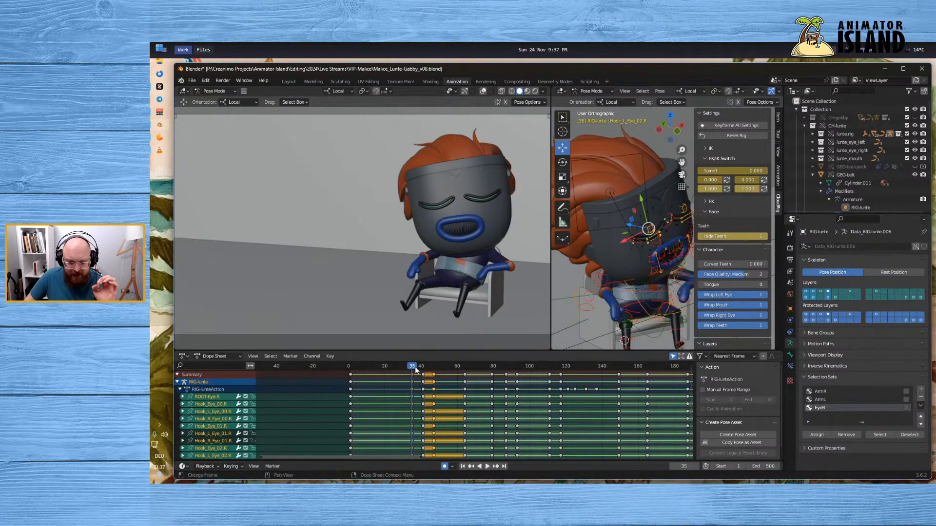
pyautogui.moveTo(413, 367)
pyautogui.mouseDown()
pyautogui.moveTo(446, 369)
pyautogui.moveTo(401, 370)
pyautogui.moveTo(430, 370)
pyautogui.moveTo(413, 372)
pyautogui.mouseUp()
pyautogui.press('space')
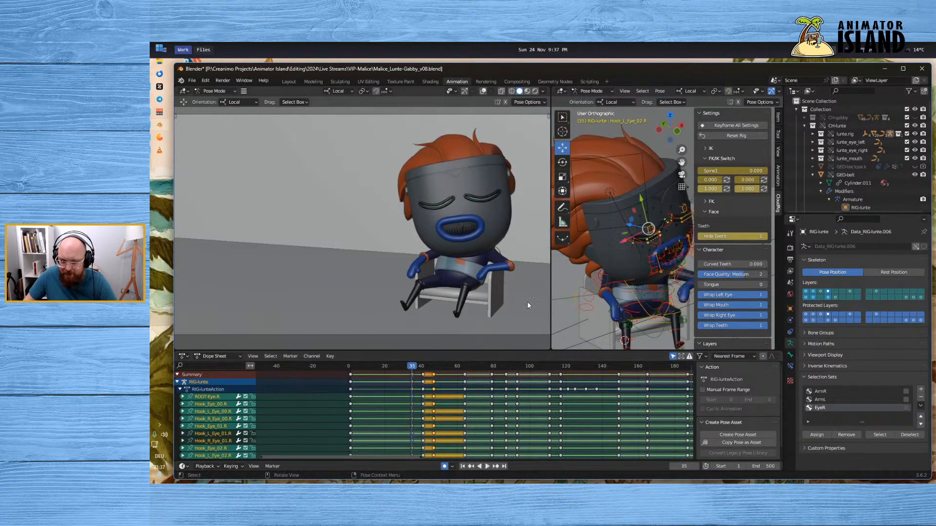
pyautogui.click(824, 391)
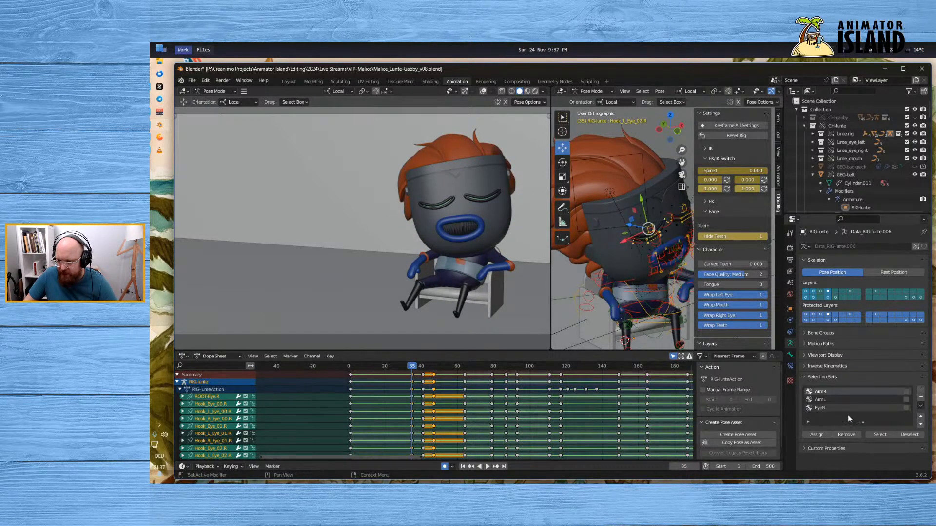
pyautogui.click(565, 279)
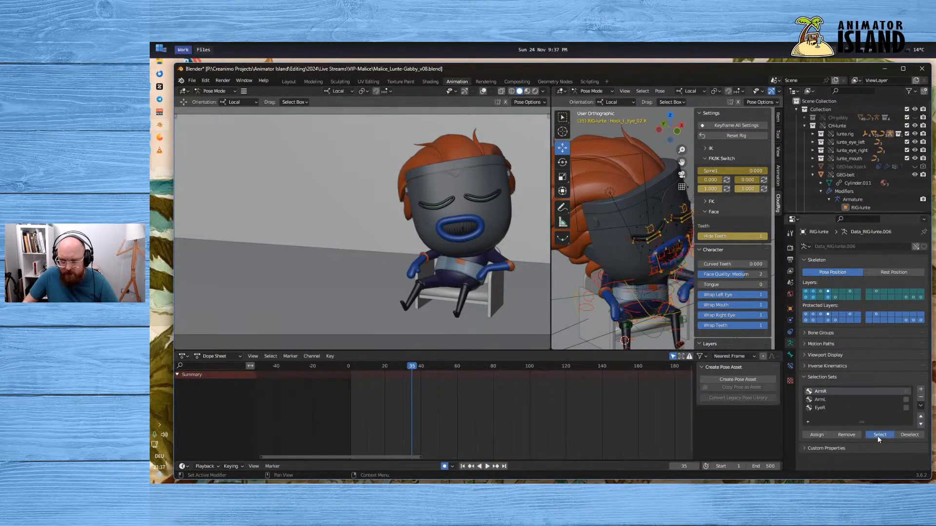
pyautogui.click(878, 435)
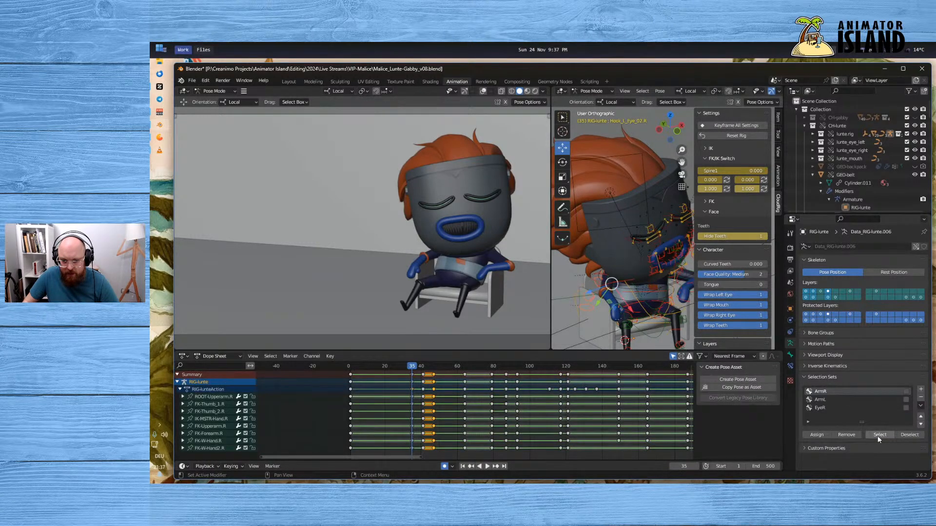
pyautogui.click(352, 375)
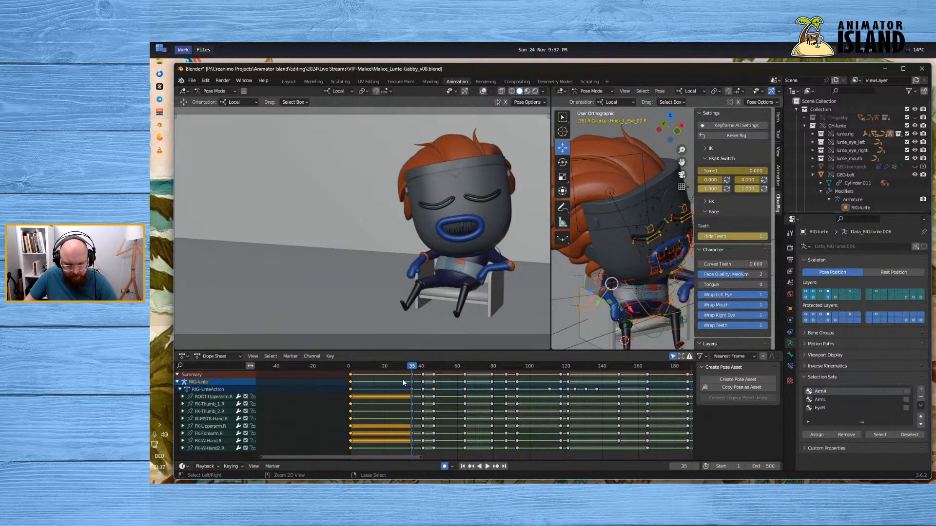
pyautogui.hotkey('ctrl', 'v')
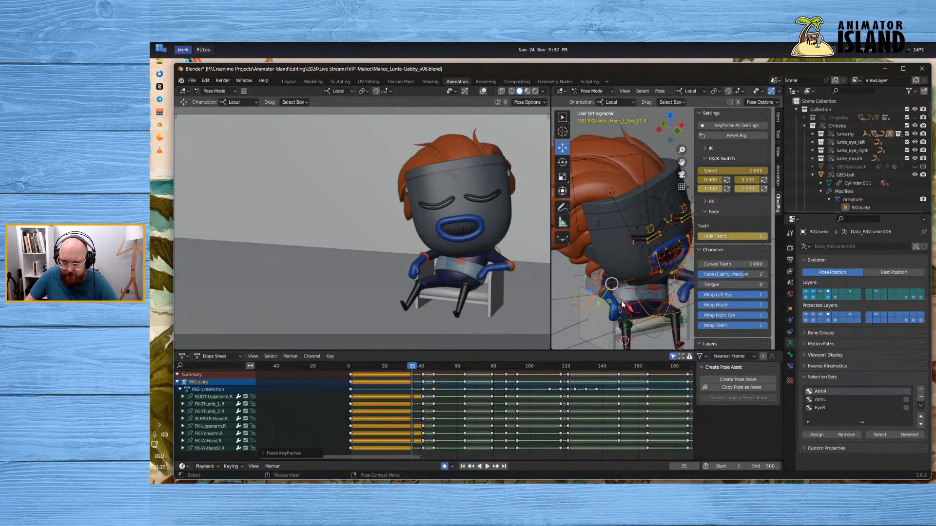
# Select the bones of the ArmL selection set, copy their keyframes from frame 1 and paste them at frame 35
pyautogui.moveTo(622, 305); pyautogui.dragTo(595, 290, button='middle')
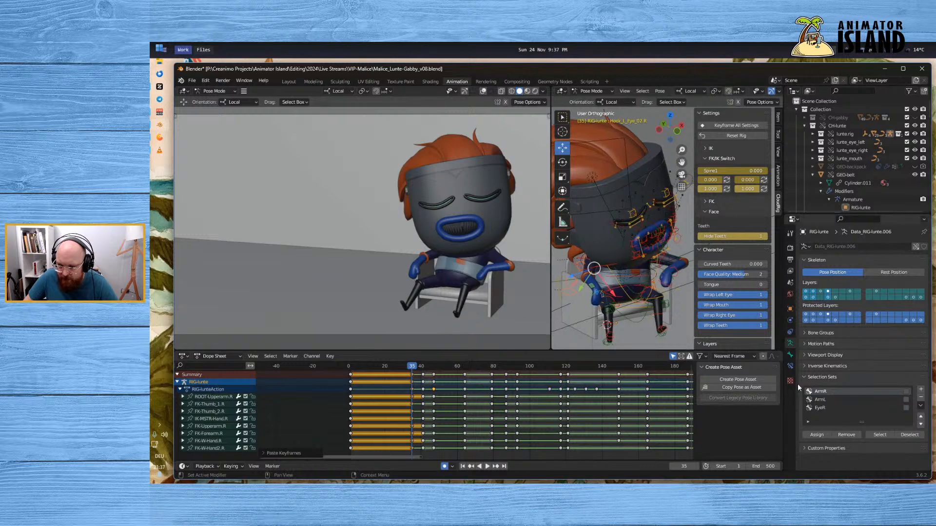
pyautogui.click(821, 399)
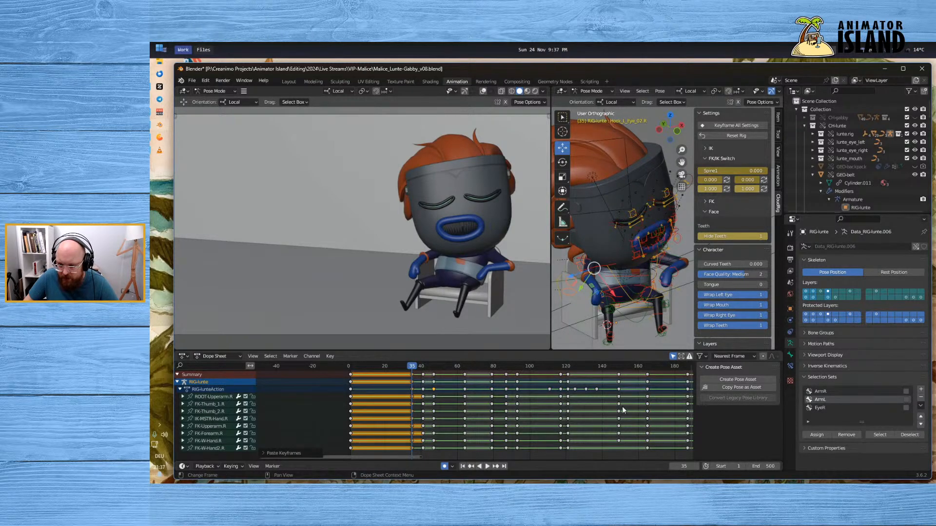
pyautogui.click(589, 338)
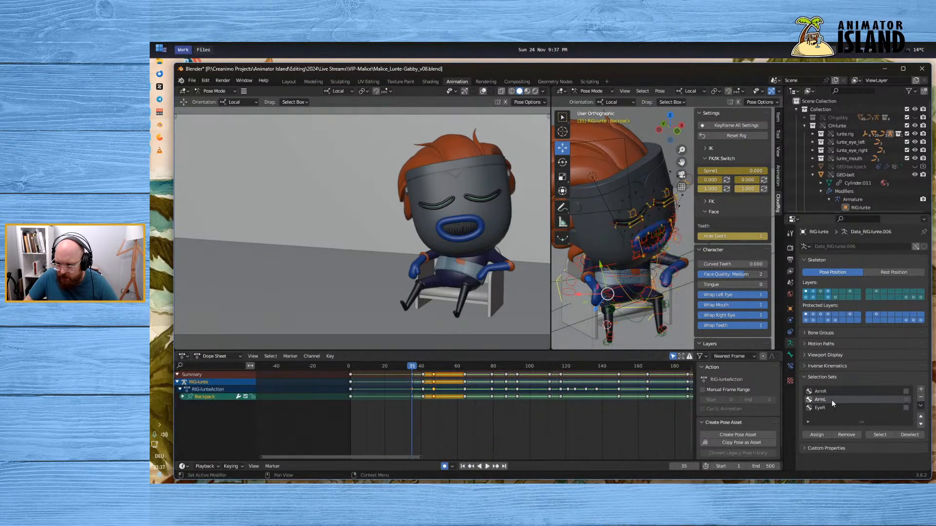
pyautogui.click(619, 321)
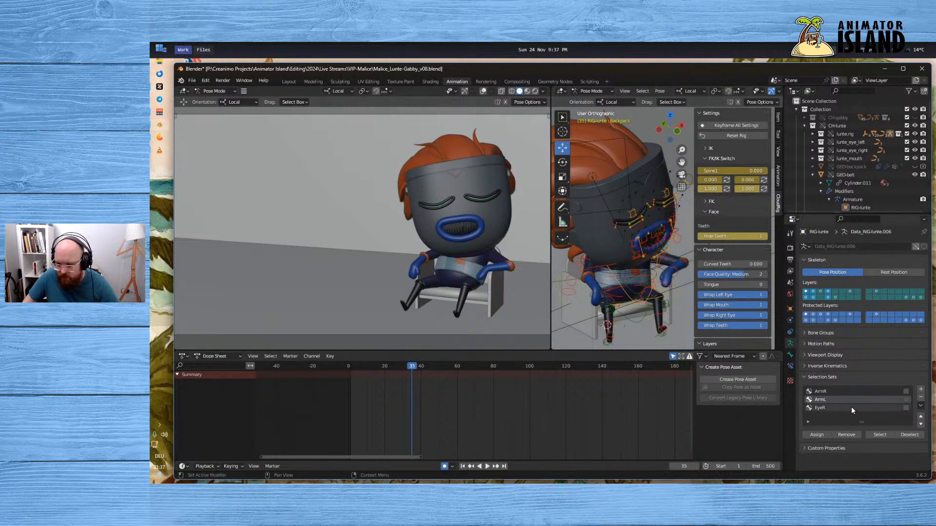
pyautogui.click(877, 435)
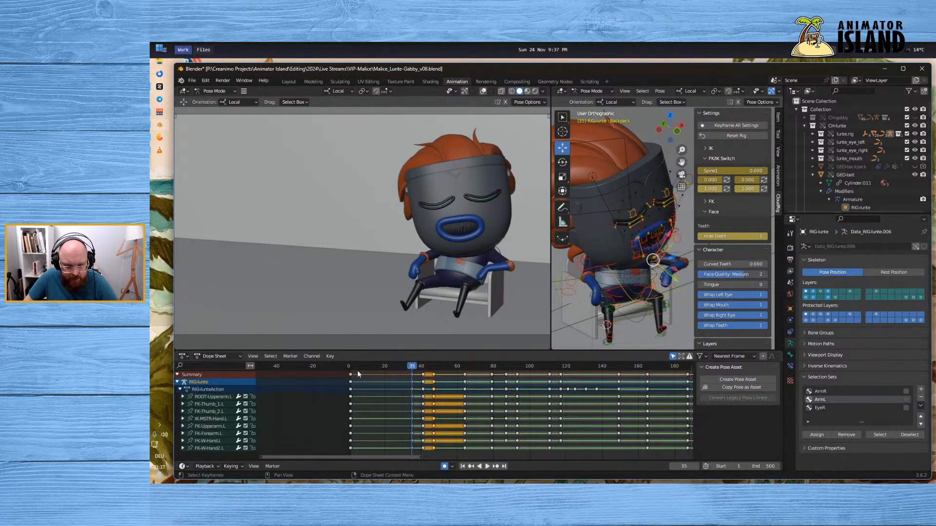
pyautogui.hotkey('ctrl', 'c')
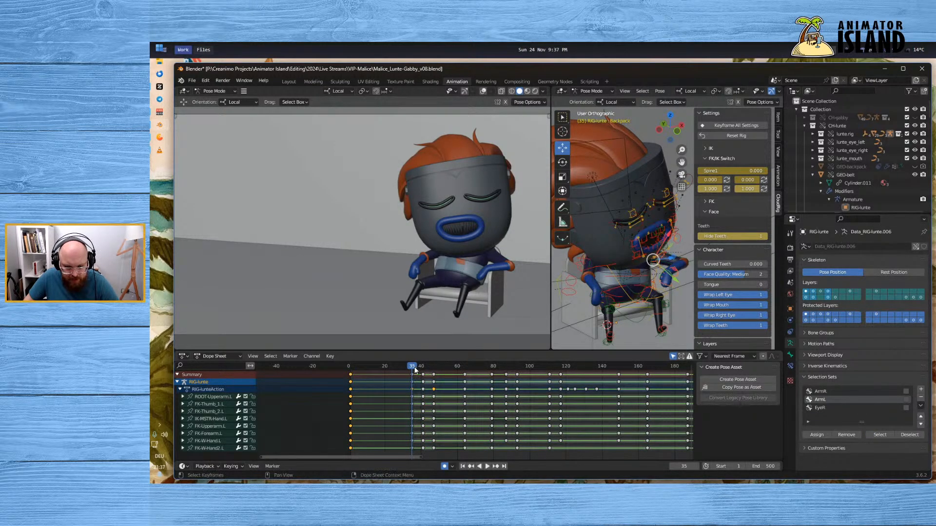
pyautogui.hotkey('ctrl', 'v')
pyautogui.moveTo(412, 368)
pyautogui.mouseDown()
pyautogui.moveTo(436, 369)
pyautogui.moveTo(381, 369)
pyautogui.moveTo(434, 370)
pyautogui.moveTo(412, 372)
pyautogui.mouseUp()
# Select the right thigh control and add a new bone selection set named LegsR
pyautogui.moveTo(572, 309); pyautogui.dragTo(740, 318, button='middle')
pyautogui.moveTo(648, 312); pyautogui.dragTo(607, 224, button='middle')
pyautogui.click(619, 212)
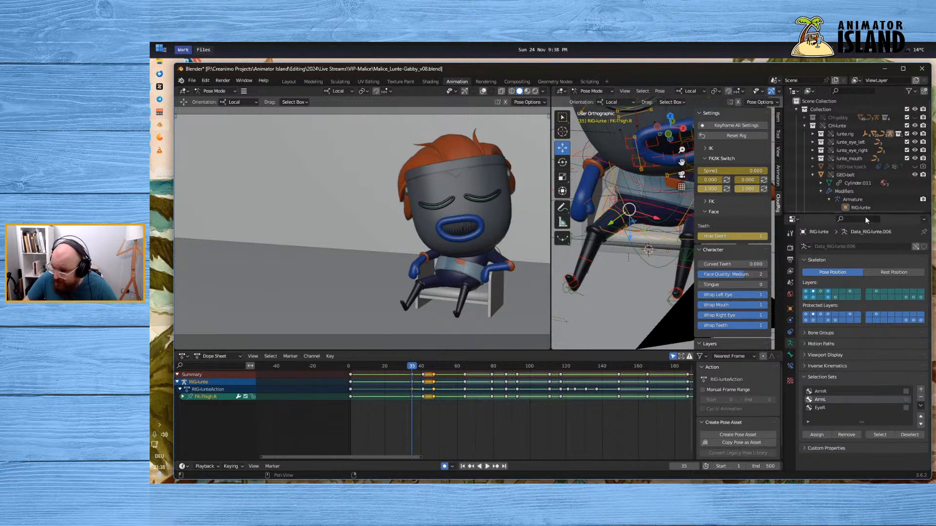
pyautogui.click(921, 389)
pyautogui.doubleClick(837, 415)
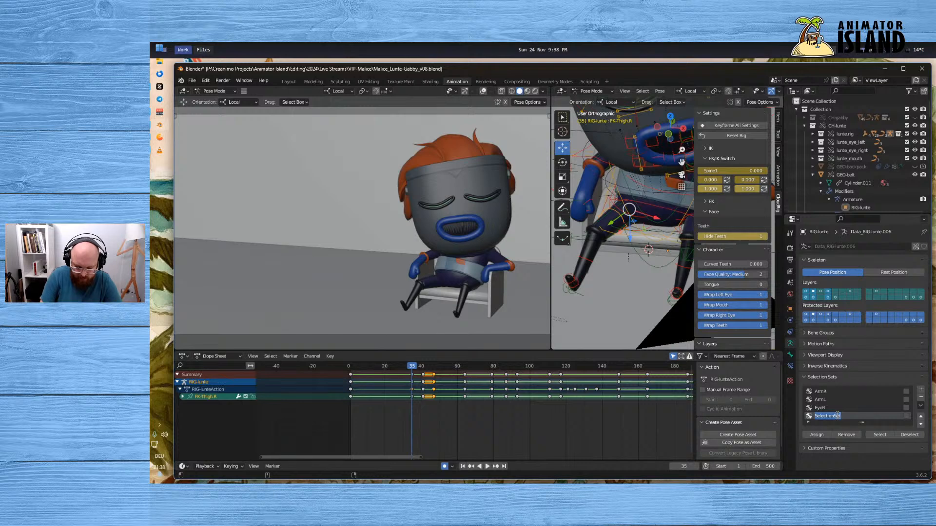
pyautogui.write('Legs')
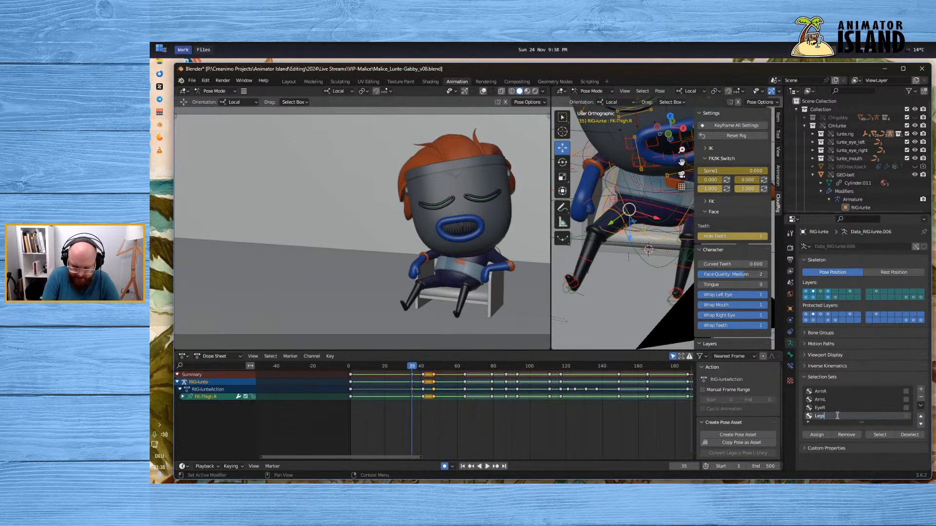
pyautogui.write('R')
pyautogui.press('Return')
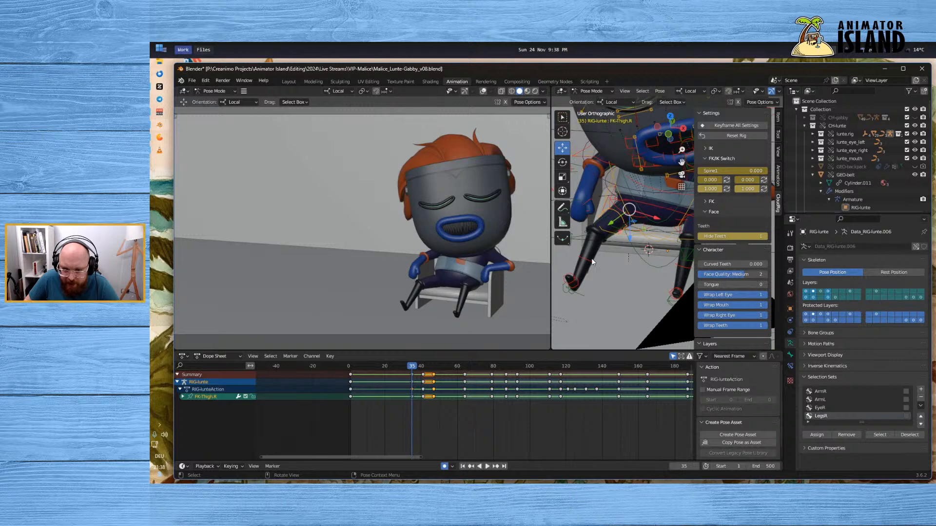
# Select the right leg's thigh, shin, foot, toe and pole controls and copy their frame 1 keyframes to frame 35
pyautogui.click(603, 242)
pyautogui.keyDown('shift'); pyautogui.click(617, 212); pyautogui.keyUp('shift')
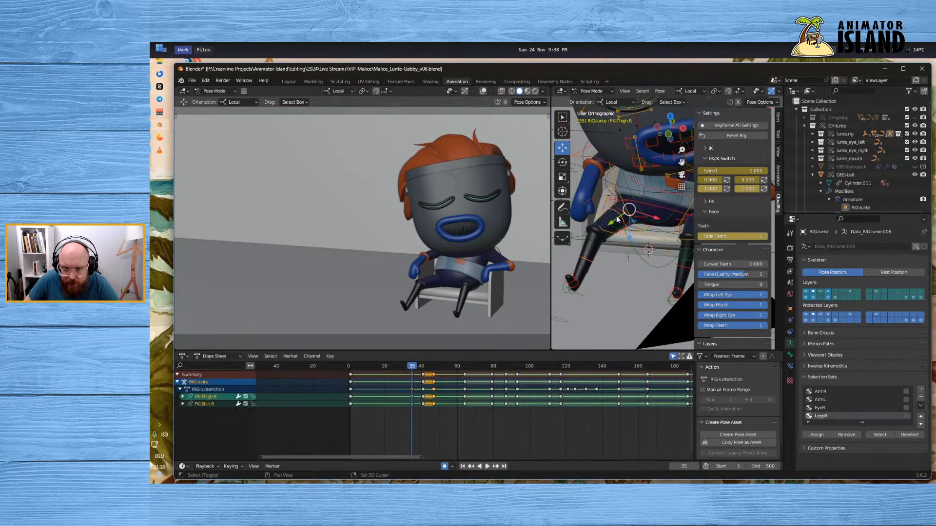
pyautogui.keyDown('shift'); pyautogui.click(575, 285); pyautogui.keyUp('shift')
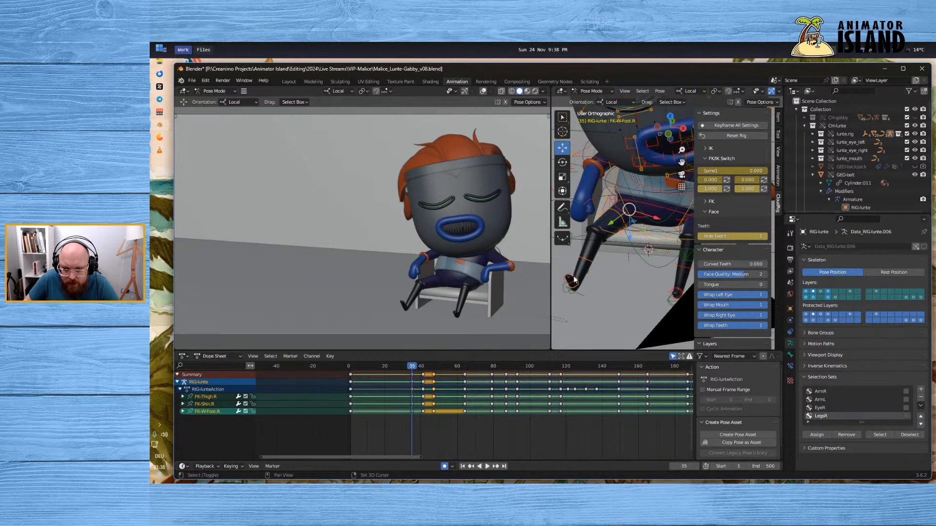
pyautogui.keyDown('shift'); pyautogui.click(576, 287); pyautogui.keyUp('shift')
pyautogui.keyDown('shift'); pyautogui.click(583, 298); pyautogui.keyUp('shift')
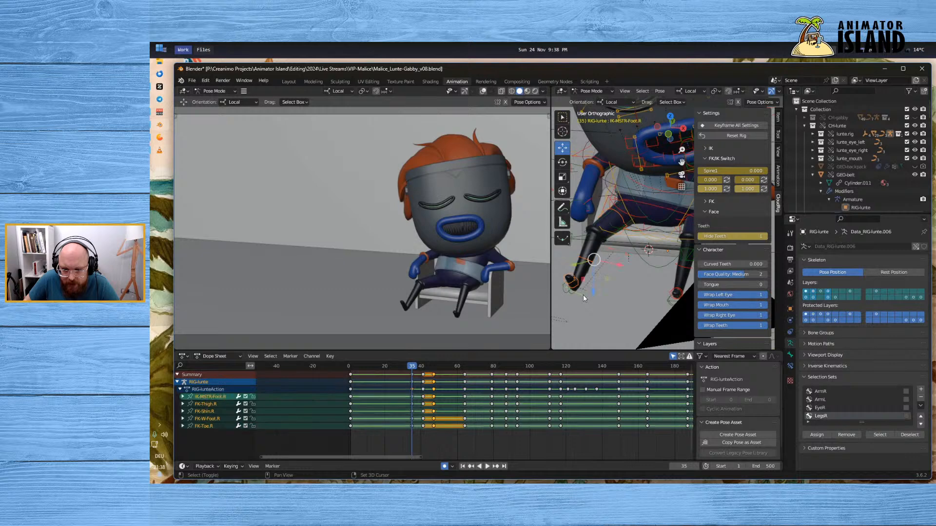
pyautogui.keyDown('shift'); pyautogui.click(566, 292); pyautogui.keyUp('shift')
pyautogui.keyDown('shift'); pyautogui.click(570, 293); pyautogui.keyUp('shift')
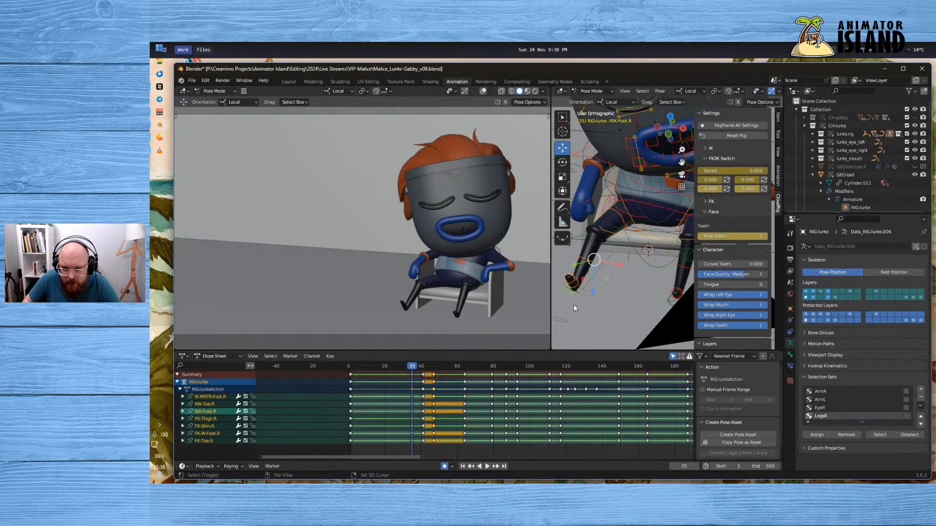
pyautogui.moveTo(573, 305); pyautogui.dragTo(578, 301, button='middle')
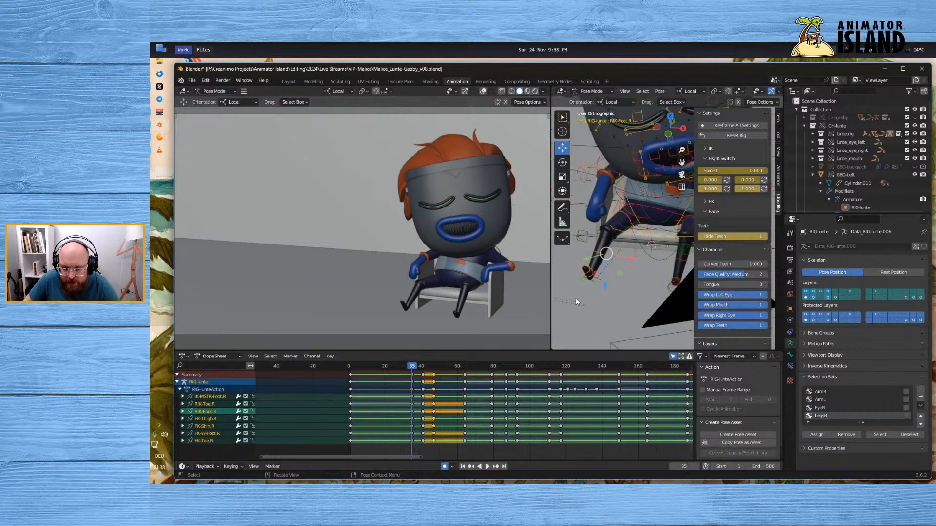
pyautogui.keyDown('shift'); pyautogui.click(586, 236); pyautogui.keyUp('shift')
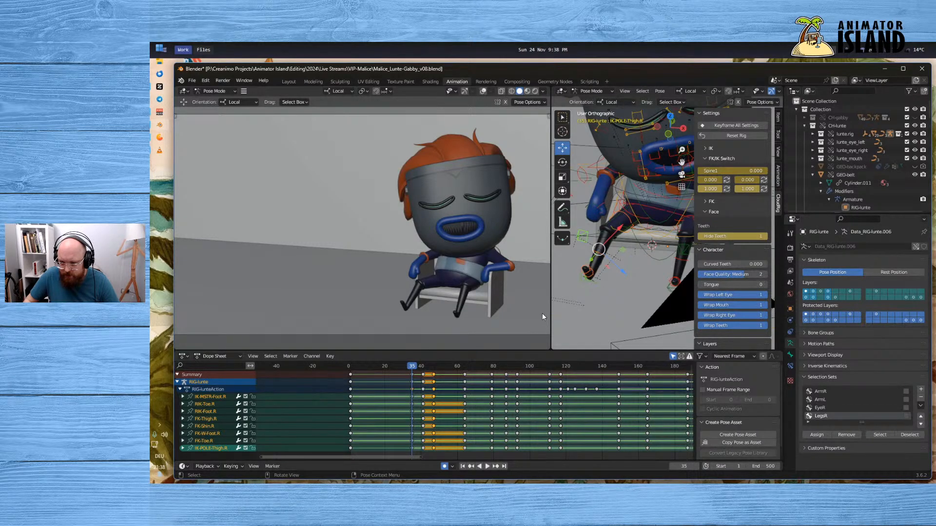
pyautogui.click(350, 375)
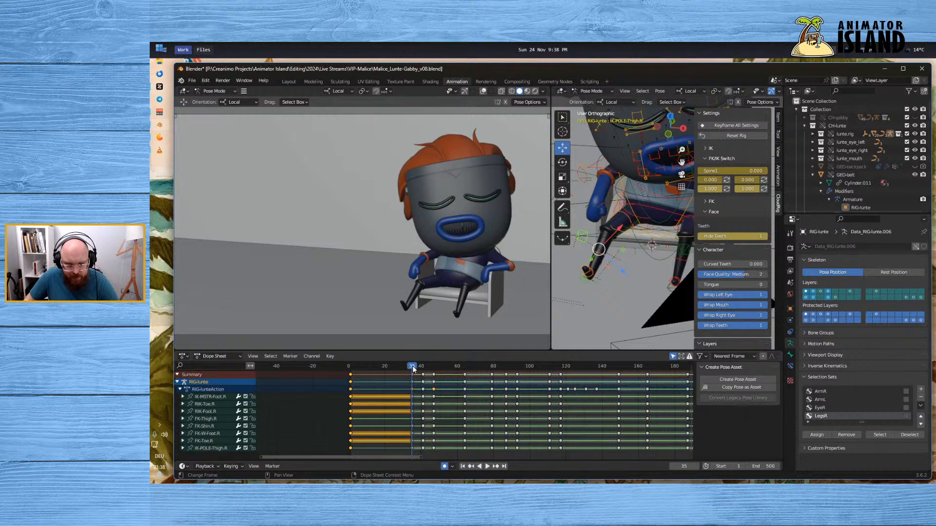
pyautogui.hotkey('ctrl', 'v')
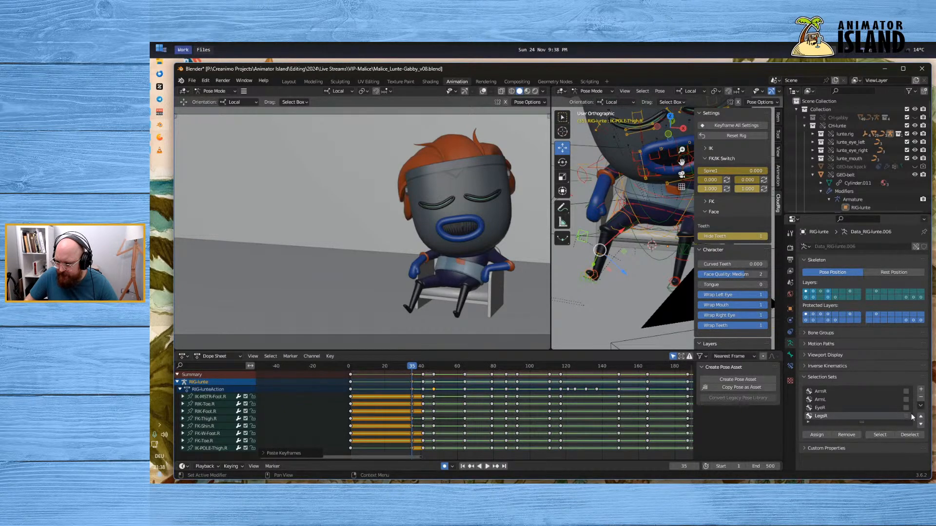
# Add another bone selection set and name it LegsL
pyautogui.click(920, 390)
pyautogui.doubleClick(834, 424)
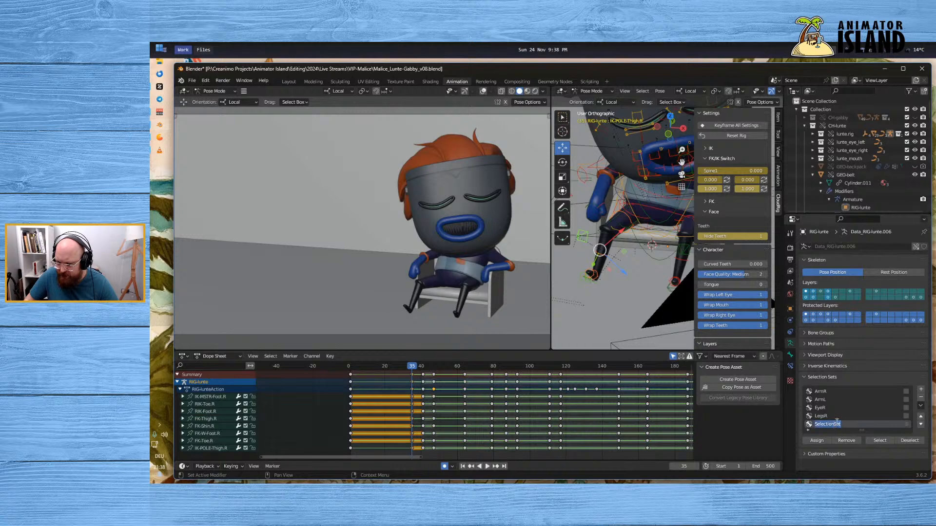
pyautogui.write('LegsL')
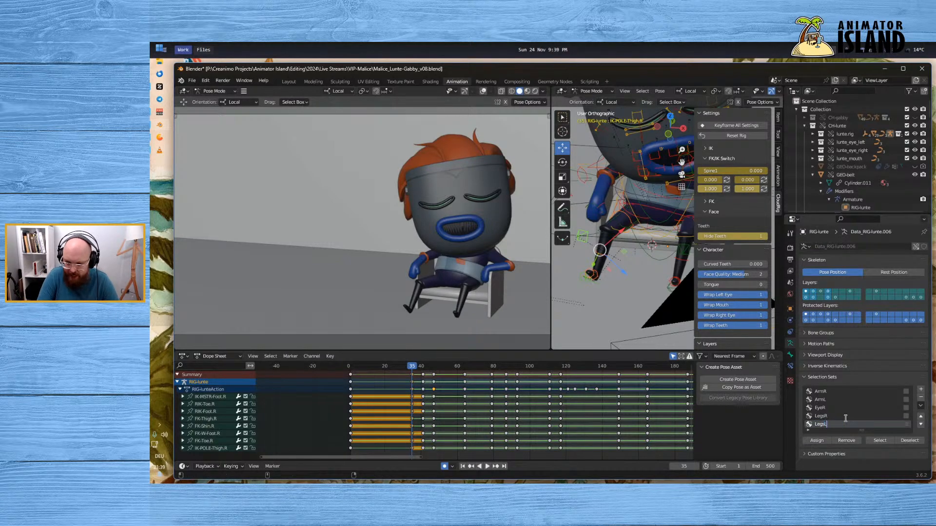
pyautogui.press('Return')
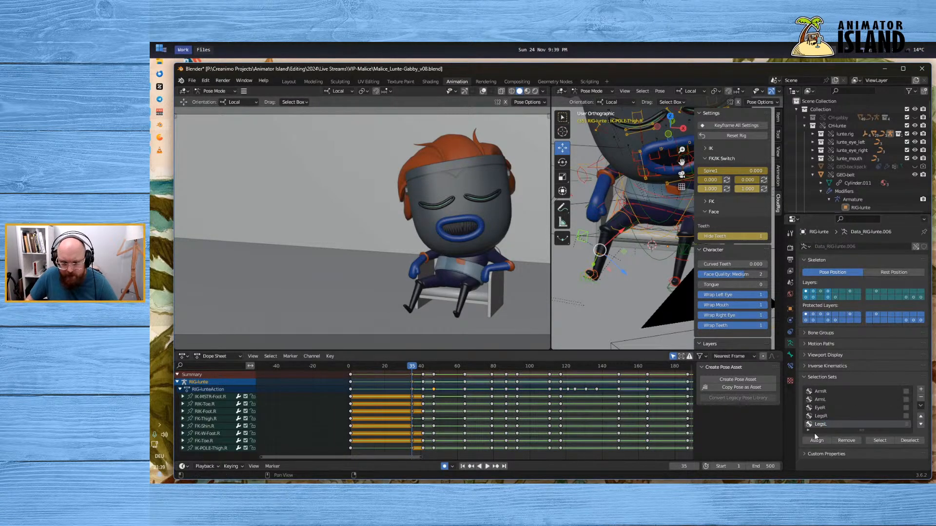
# Mirror the right leg's bone selection to the left leg and assign those bones to the LegsL selection set
pyautogui.click(825, 416)
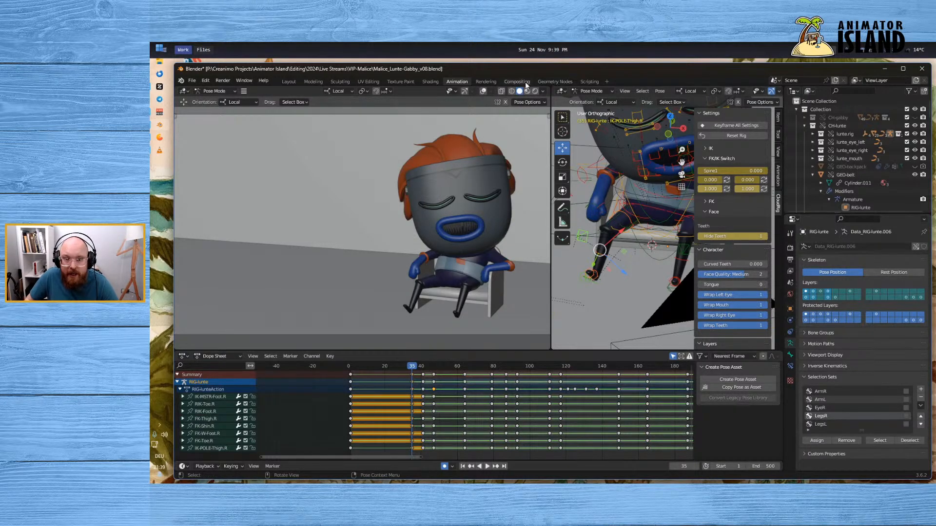
pyautogui.click(643, 91)
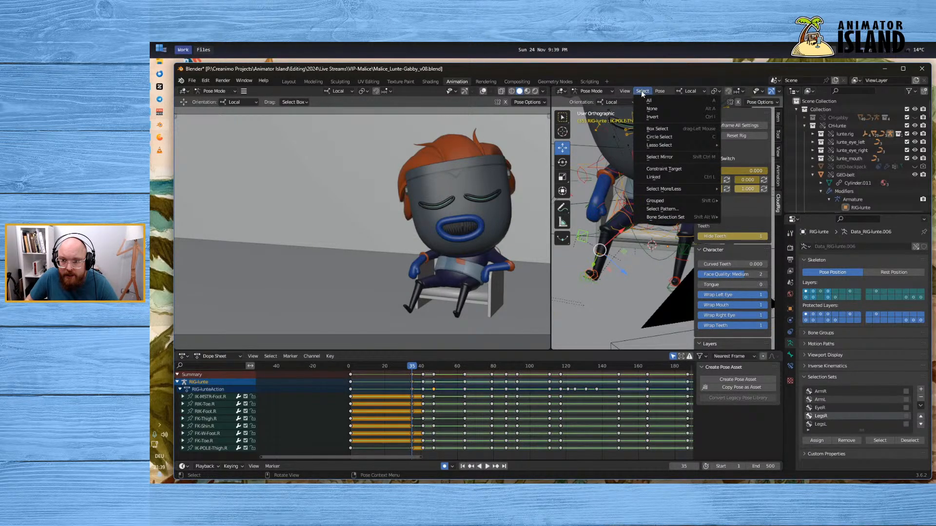
pyautogui.click(669, 156)
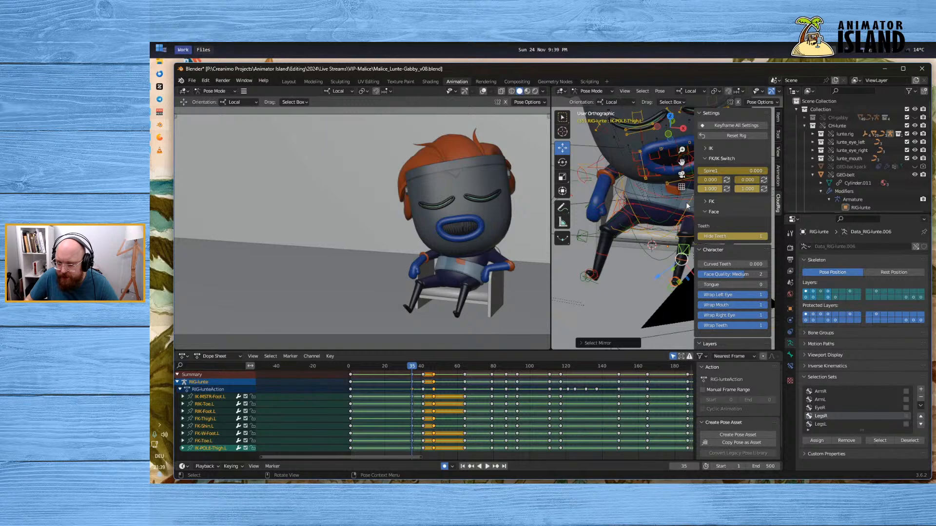
pyautogui.click(826, 424)
pyautogui.click(820, 443)
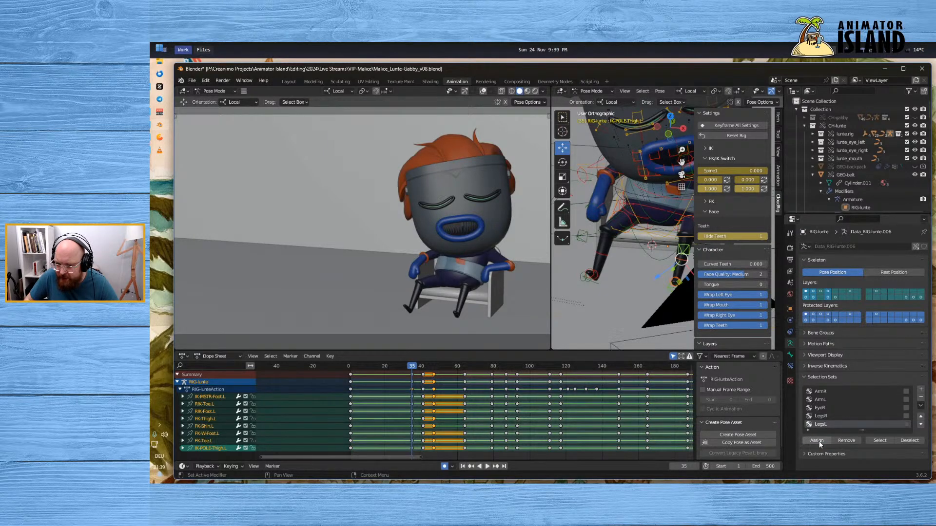
# Copy the left leg controls' keyframes from frame 1, paste them at frame 35 and play the result
pyautogui.click(350, 374)
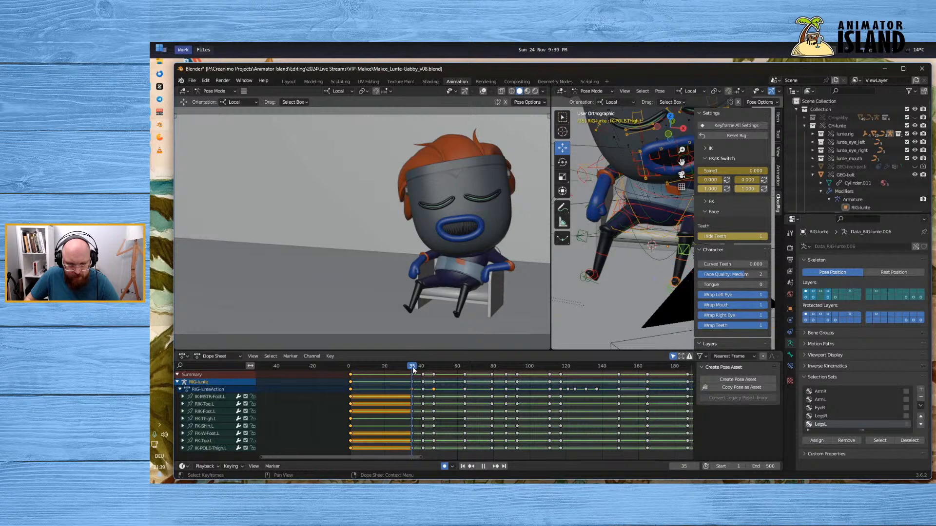
pyautogui.hotkey('ctrl', 'v')
pyautogui.press('space')
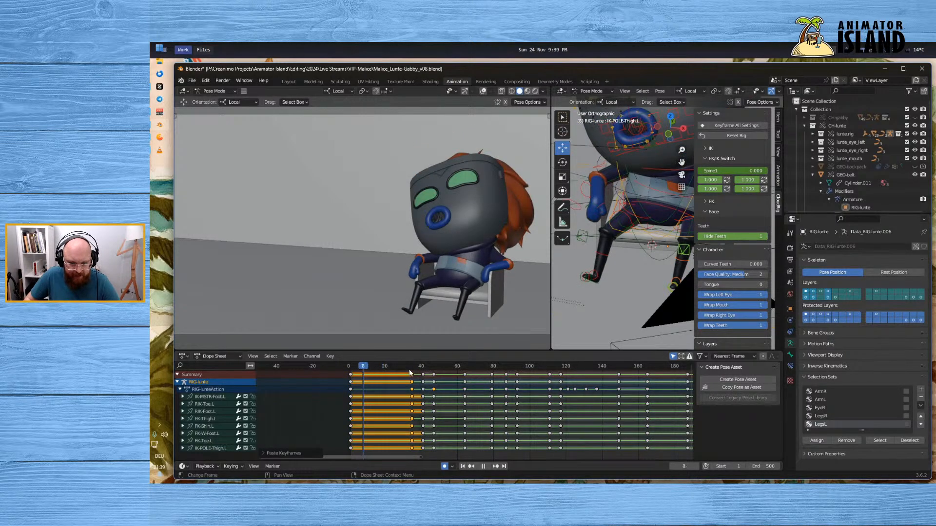
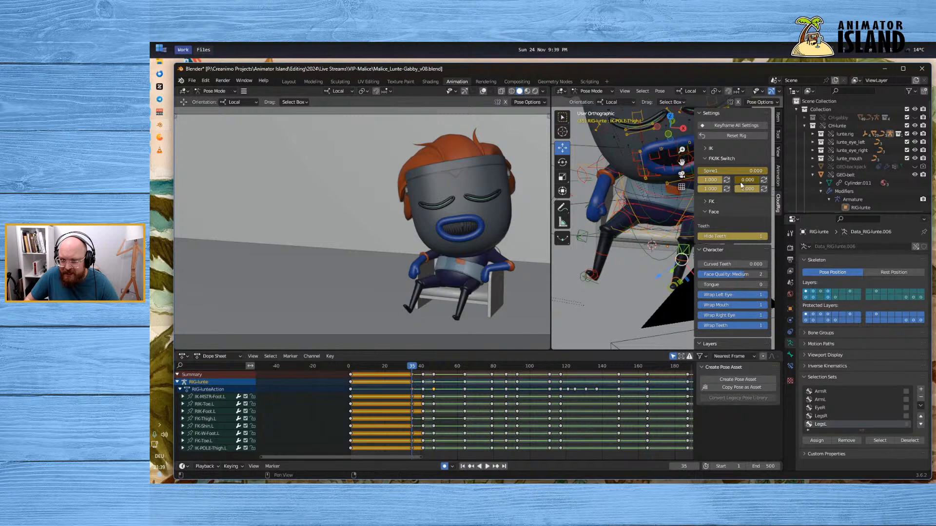
# Set the second value in the upper FK/IK Switch pair to 1.000 at frame 35 and play back from the start
pyautogui.moveTo(741, 182); pyautogui.dragTo(764, 183)
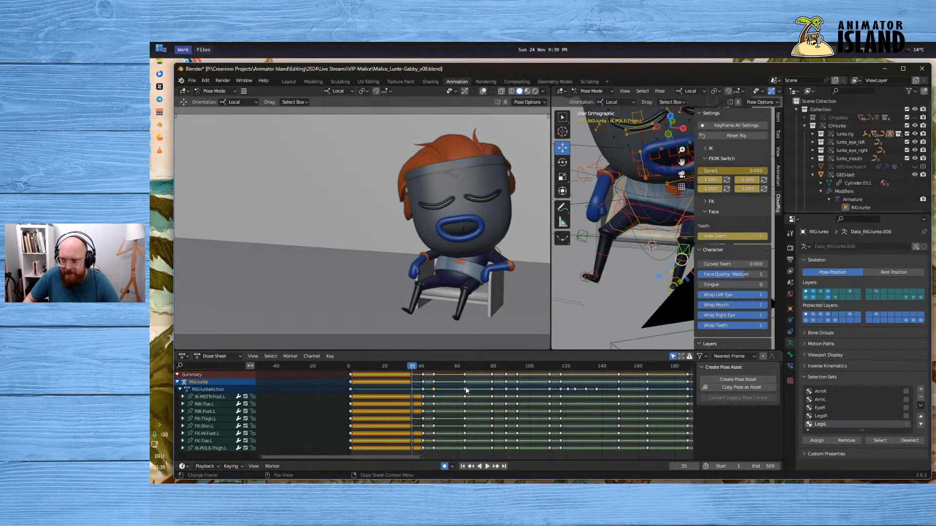
pyautogui.moveTo(422, 369); pyautogui.dragTo(352, 370)
pyautogui.click(489, 467)
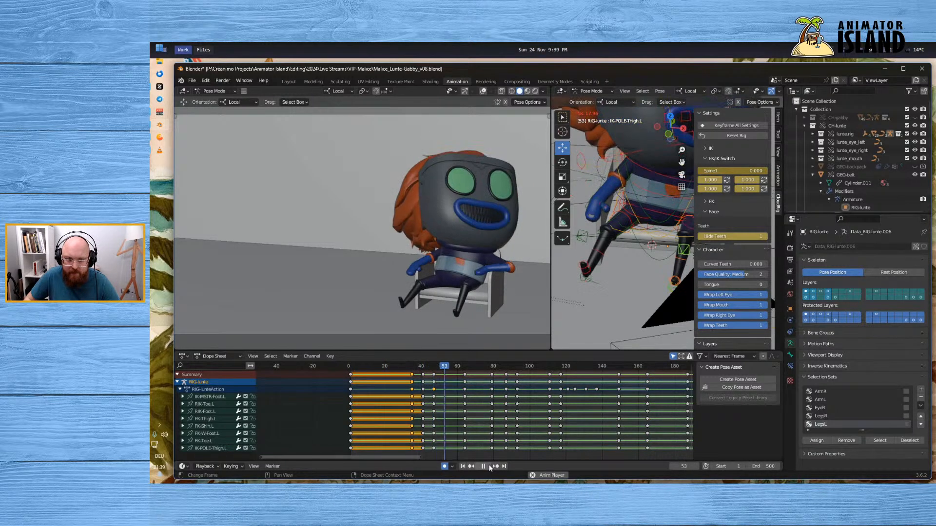
pyautogui.press('Escape')
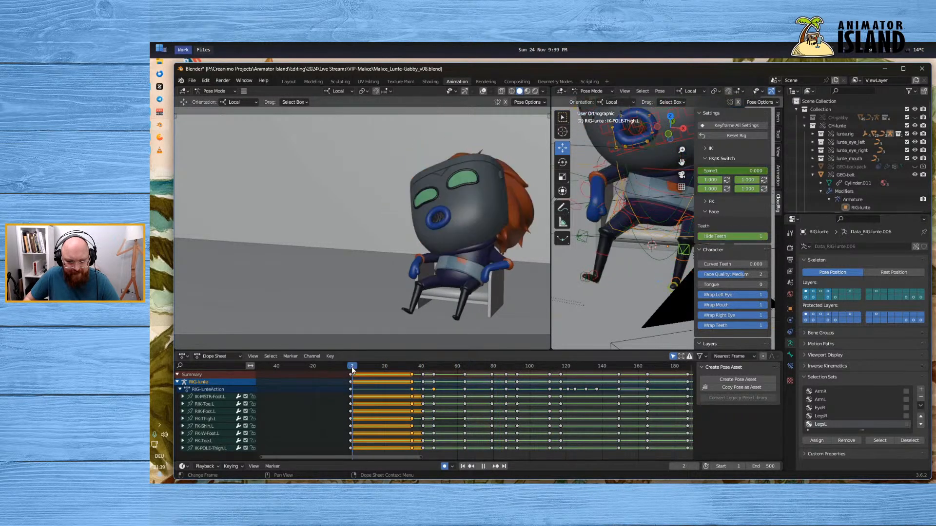
# Replay the animation from the opening frames to review how the arms and legs hold before the head turn
pyautogui.click(488, 468)
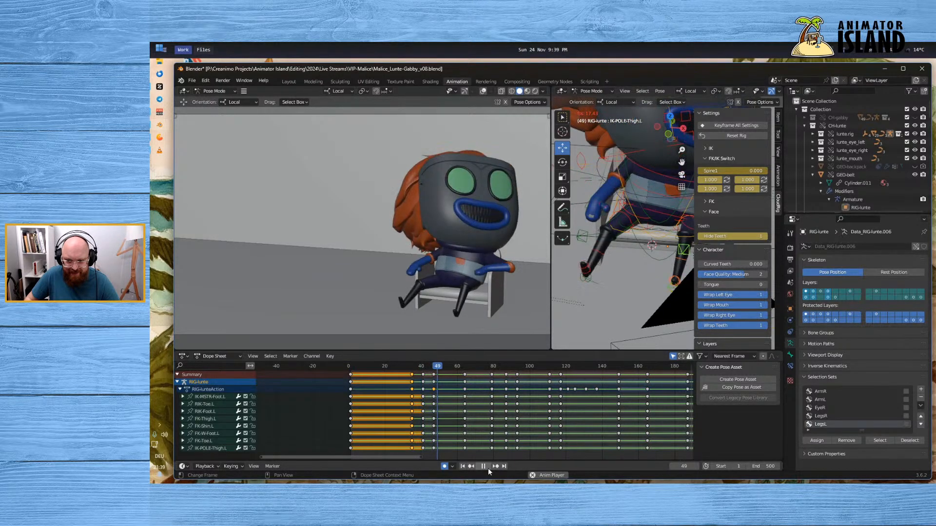
pyautogui.click(487, 468)
pyautogui.click(351, 369)
pyautogui.press('space')
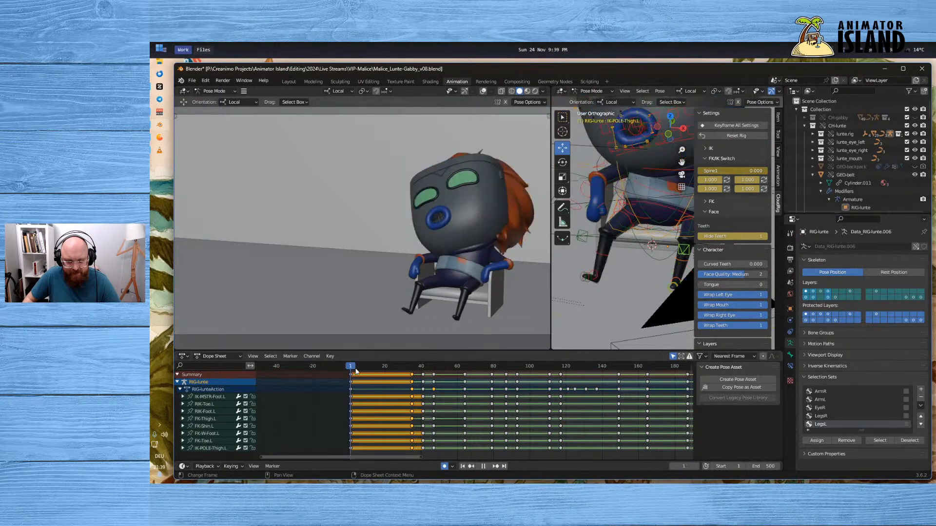
pyautogui.click(488, 466)
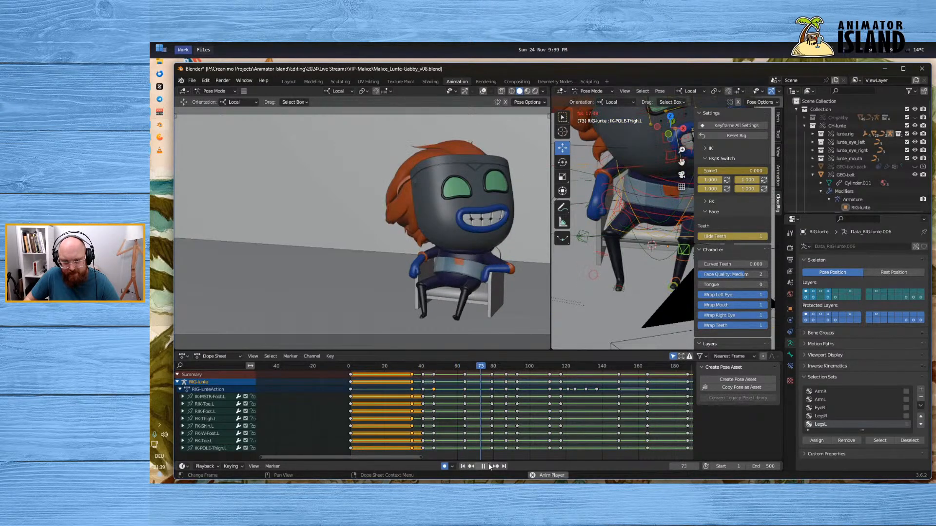
pyautogui.click(489, 466)
pyautogui.click(408, 377)
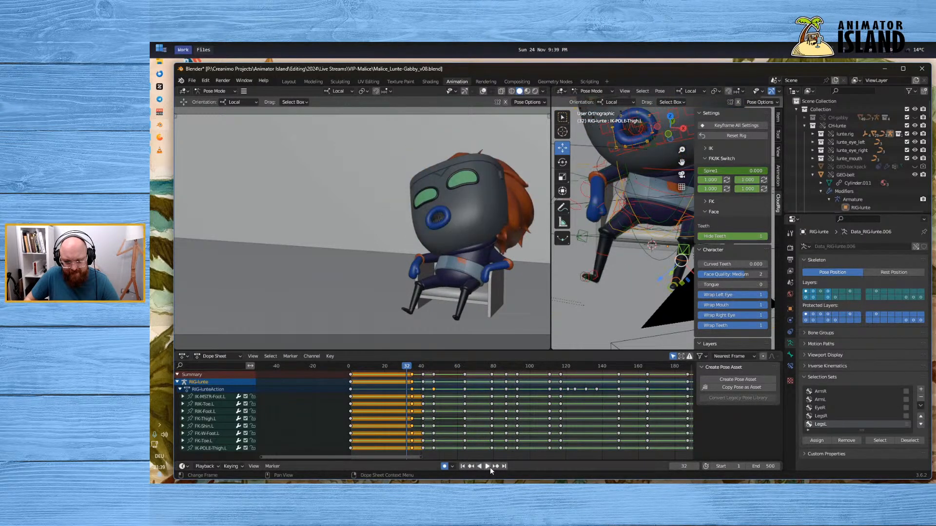
# Replay the movement into the head turn and return to frame 41 to examine the pose
pyautogui.click(490, 467)
pyautogui.click(489, 466)
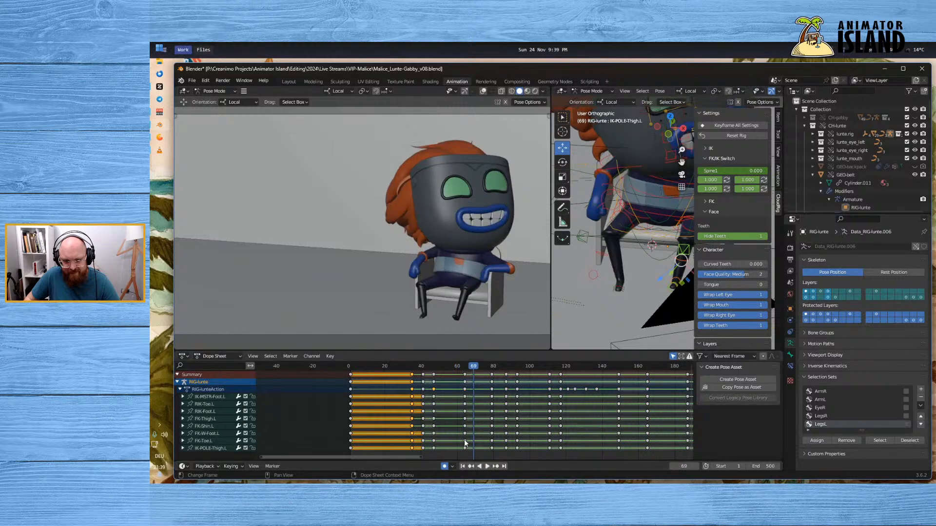
pyautogui.click(423, 366)
pyautogui.press('space')
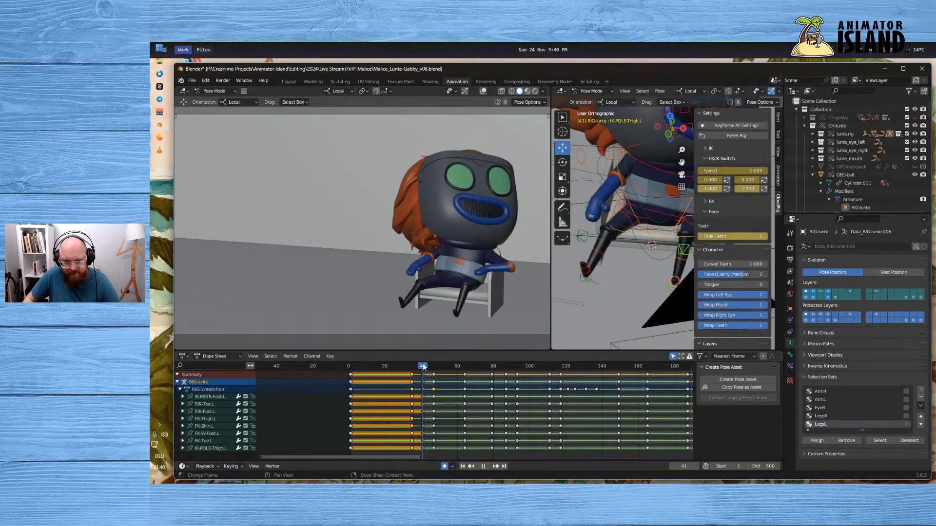
pyautogui.moveTo(423, 364)
pyautogui.mouseDown()
pyautogui.moveTo(435, 366)
pyautogui.moveTo(424, 373)
pyautogui.mouseUp()
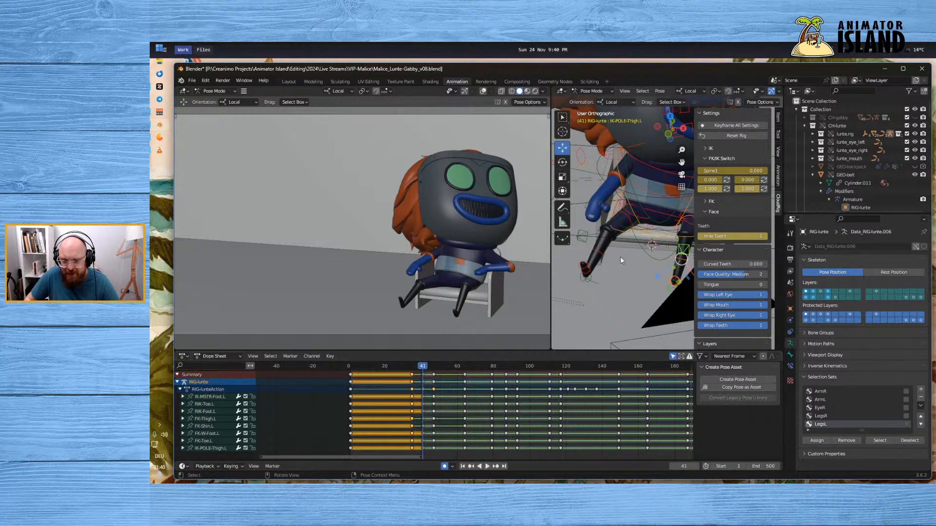
# Expand the FK-Spine3 control's channels and paste its frame 47 location keys at frame 41
pyautogui.keyDown('shift'); pyautogui.moveTo(636, 239); pyautogui.dragTo(617, 301, button='middle'); pyautogui.keyUp('shift')
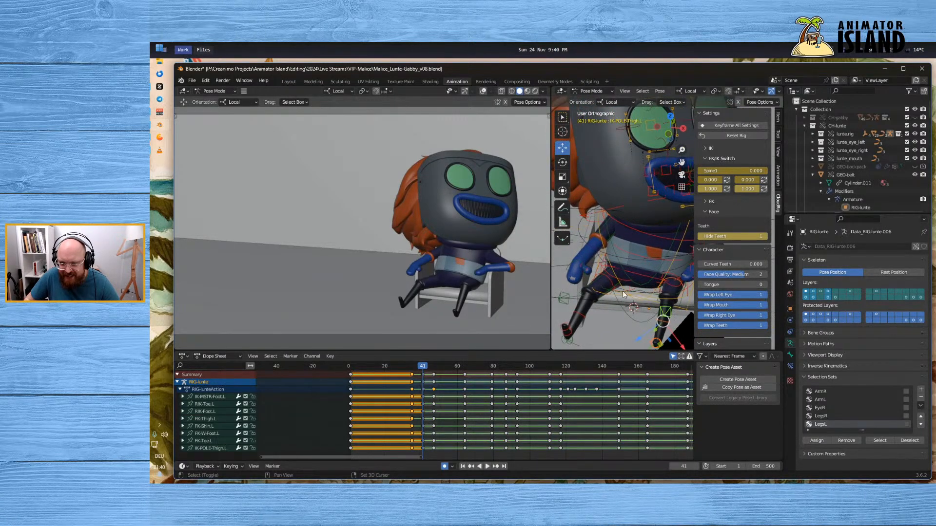
pyautogui.click(653, 238)
pyautogui.scroll(-3, 653, 234)
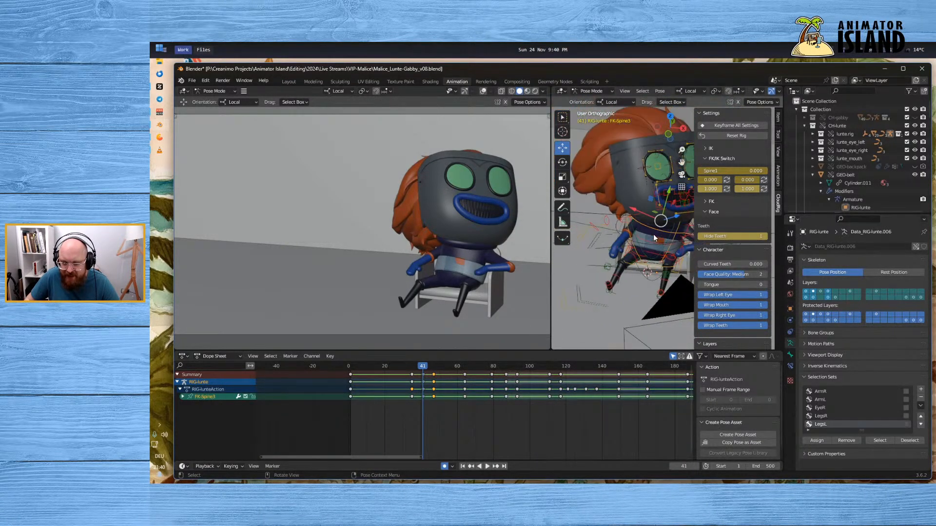
pyautogui.moveTo(659, 246); pyautogui.dragTo(612, 236, button='middle')
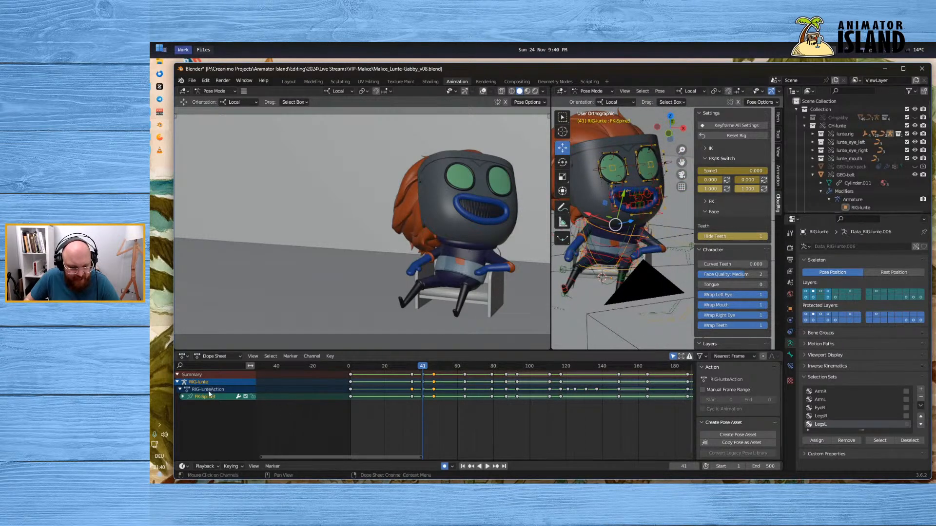
pyautogui.click(183, 396)
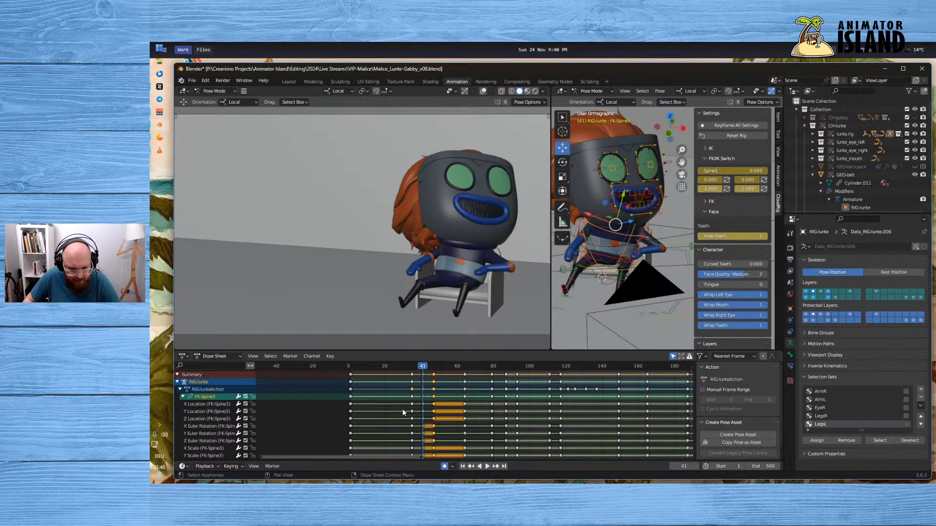
pyautogui.moveTo(443, 407)
pyautogui.mouseDown()
pyautogui.moveTo(436, 426)
pyautogui.moveTo(443, 419)
pyautogui.mouseUp()
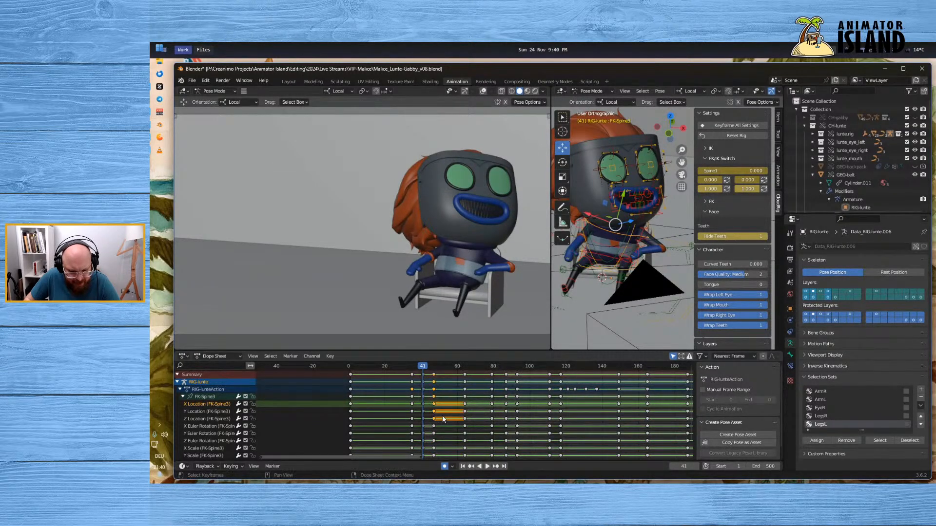
pyautogui.hotkey('ctrl', 'v')
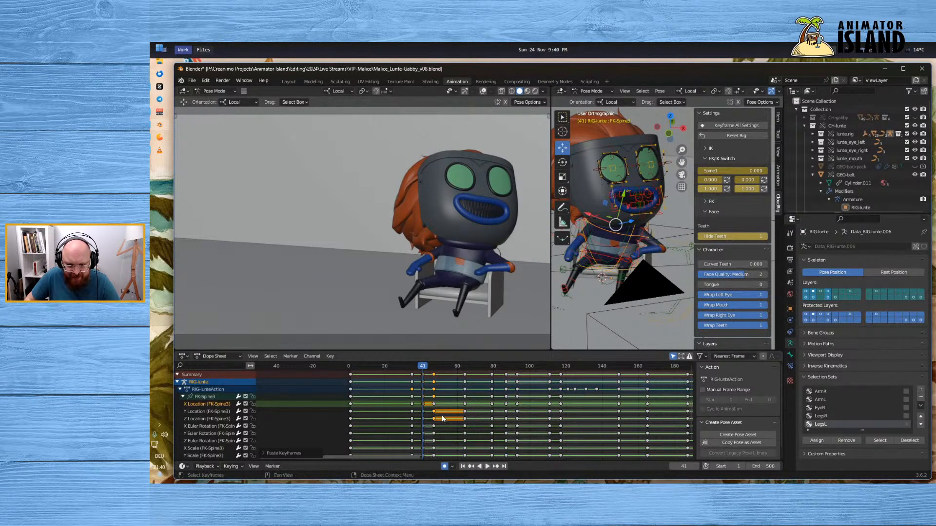
# Compare the body pose at frames 47 and 41, reselect FK-Spine3's location keys and paste them at frame 41 again
pyautogui.moveTo(594, 290); pyautogui.dragTo(602, 269, button='middle')
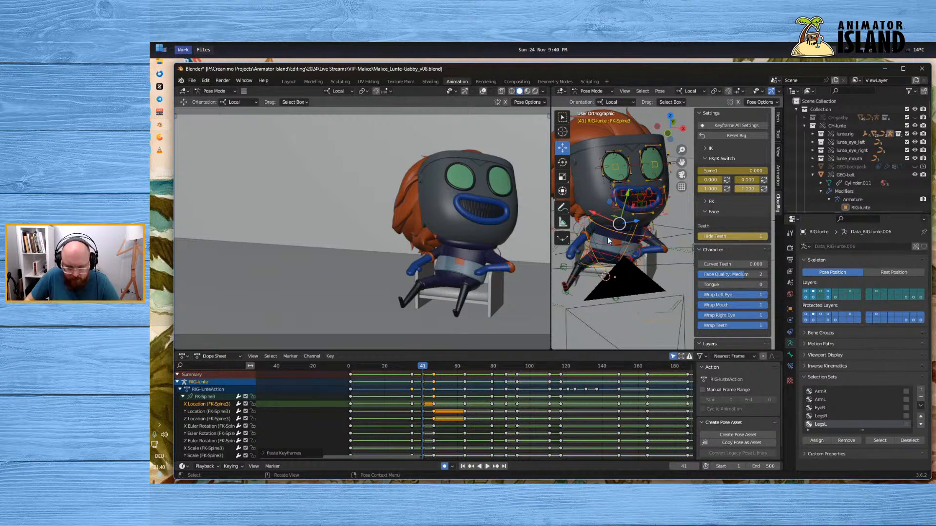
pyautogui.press('space')
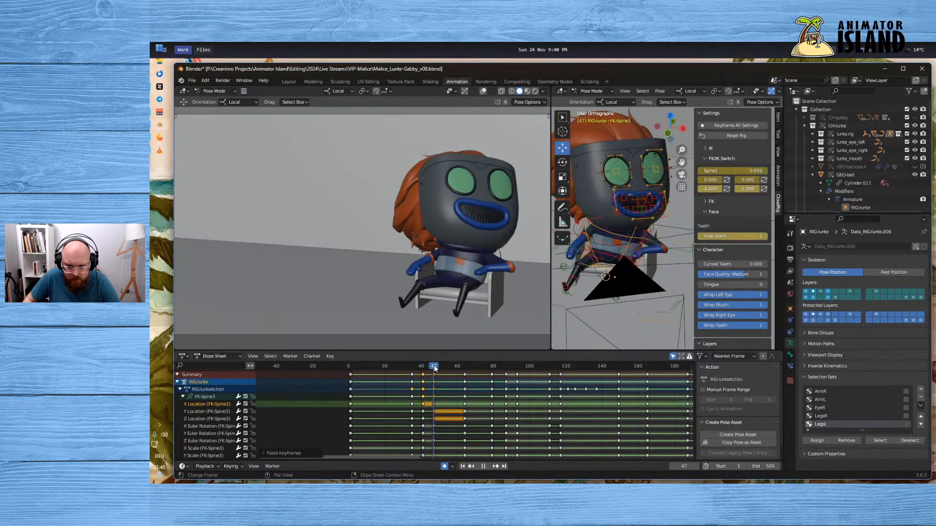
pyautogui.moveTo(433, 369); pyautogui.dragTo(423, 369)
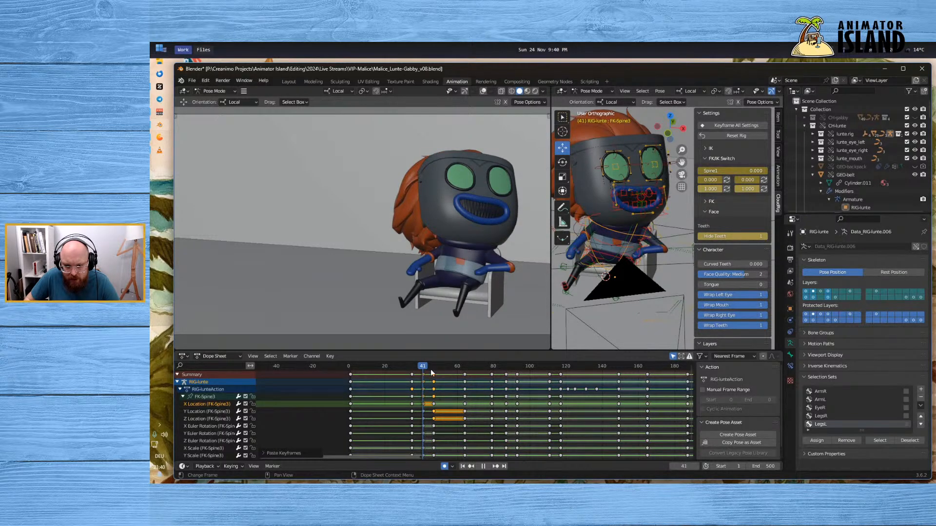
pyautogui.click(633, 237)
pyautogui.click(622, 232)
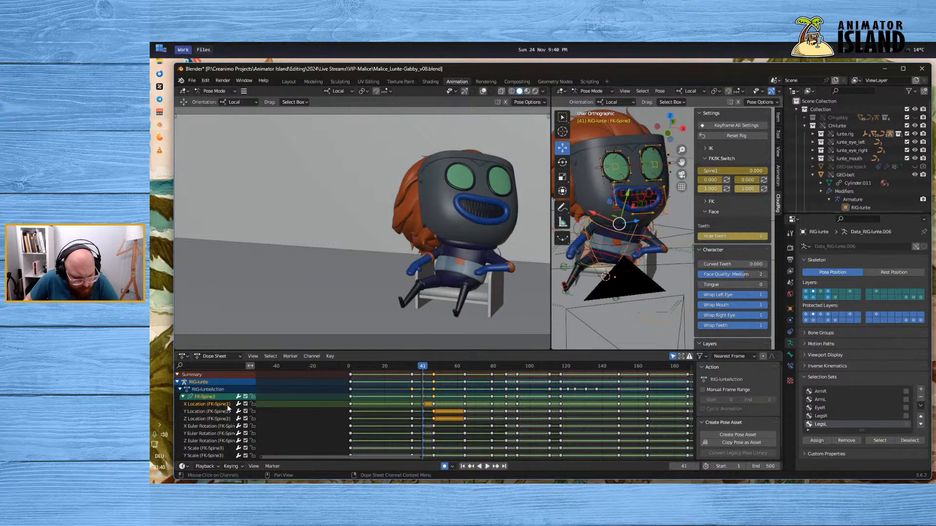
pyautogui.click(439, 402)
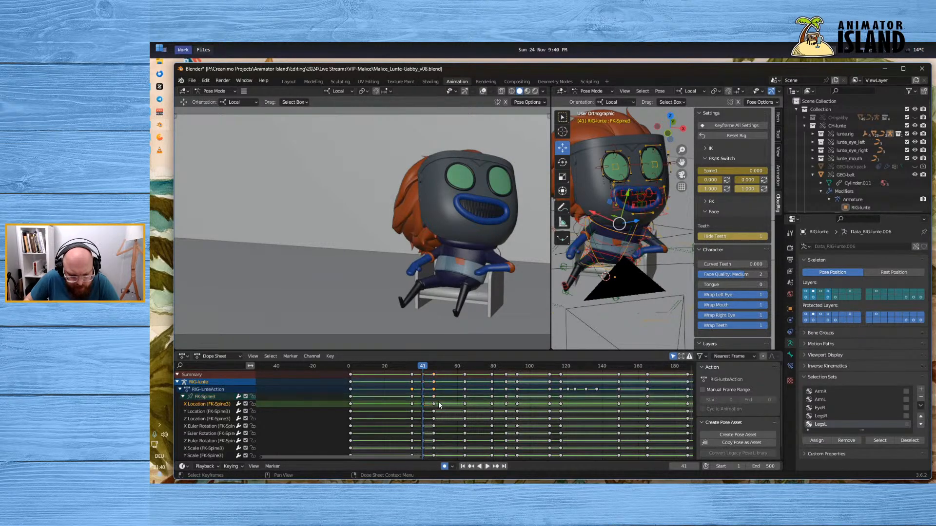
pyautogui.moveTo(438, 402); pyautogui.dragTo(433, 420)
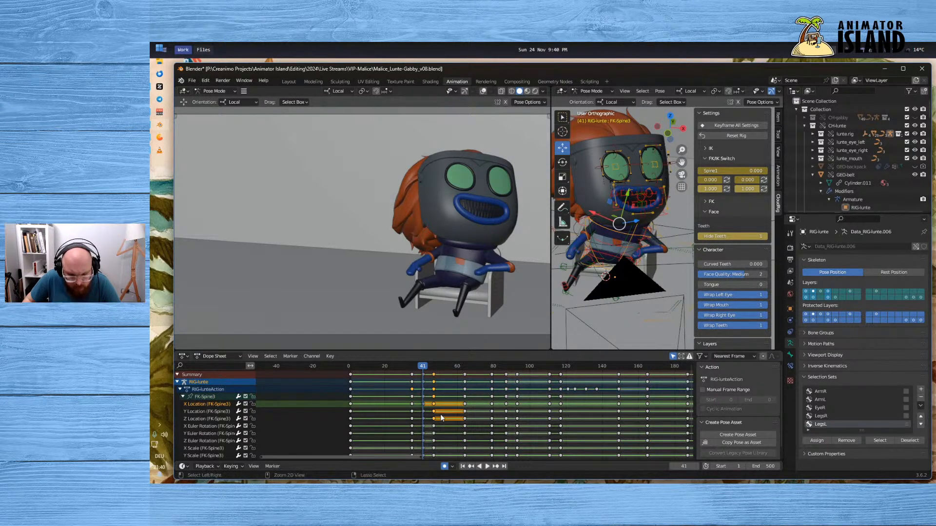
pyautogui.hotkey('ctrl', 'v')
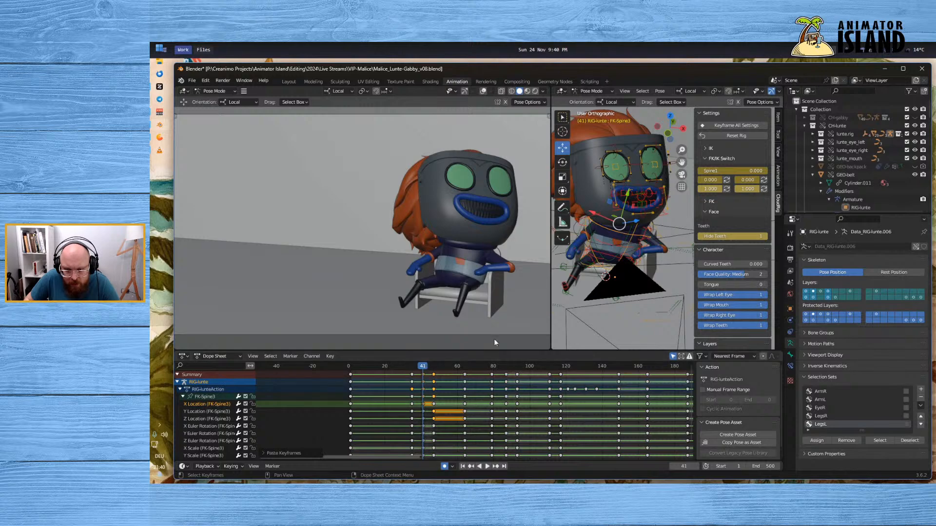
# Inspect the neighbouring spine controls and scrub between frames 41 and 47 to examine the remaining upper-body shift
pyautogui.click(602, 244)
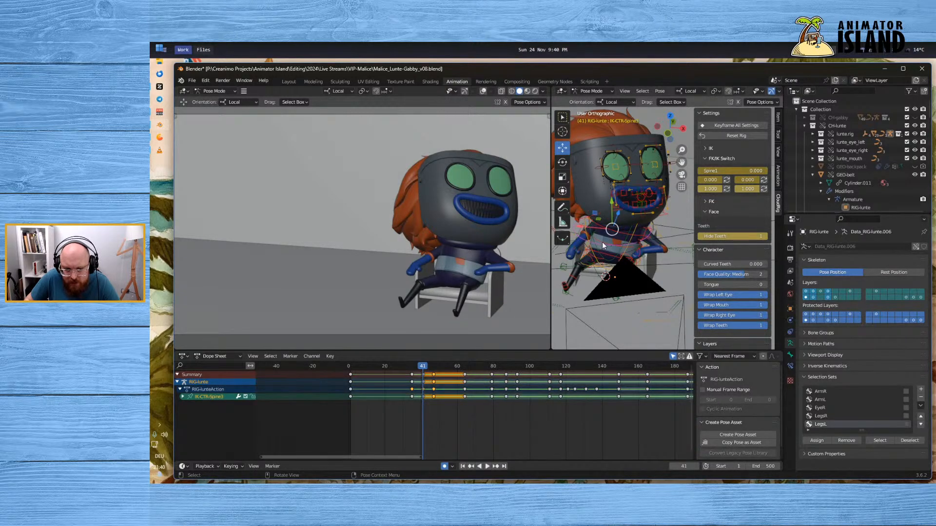
pyautogui.click(602, 243)
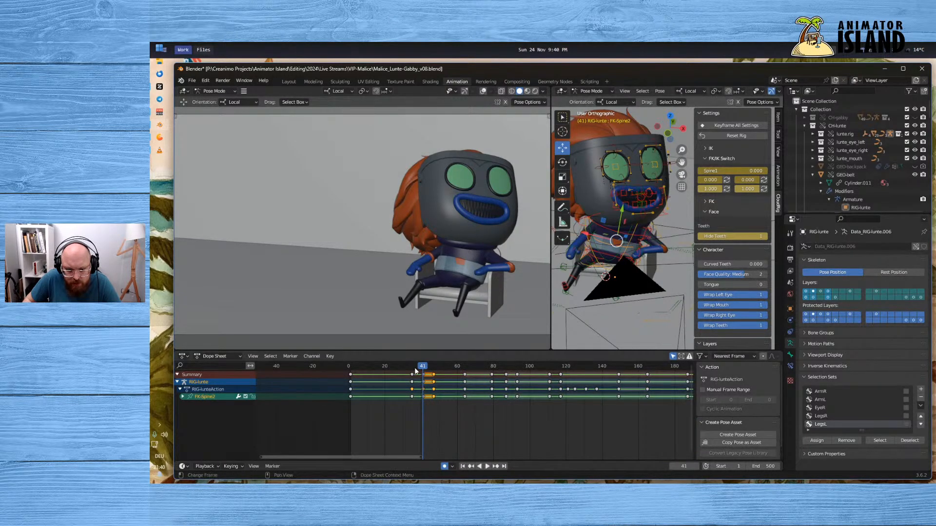
pyautogui.moveTo(424, 367); pyautogui.dragTo(436, 369)
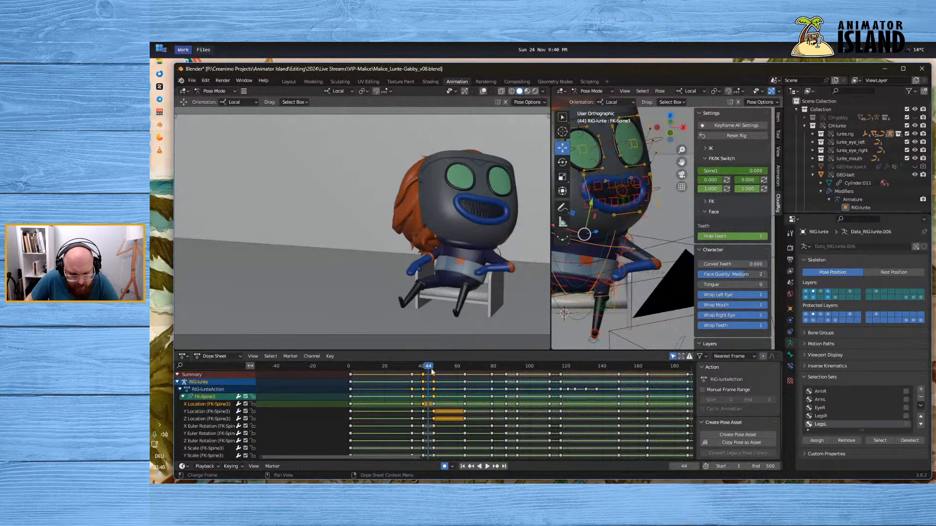
pyautogui.moveTo(427, 366); pyautogui.dragTo(434, 370)
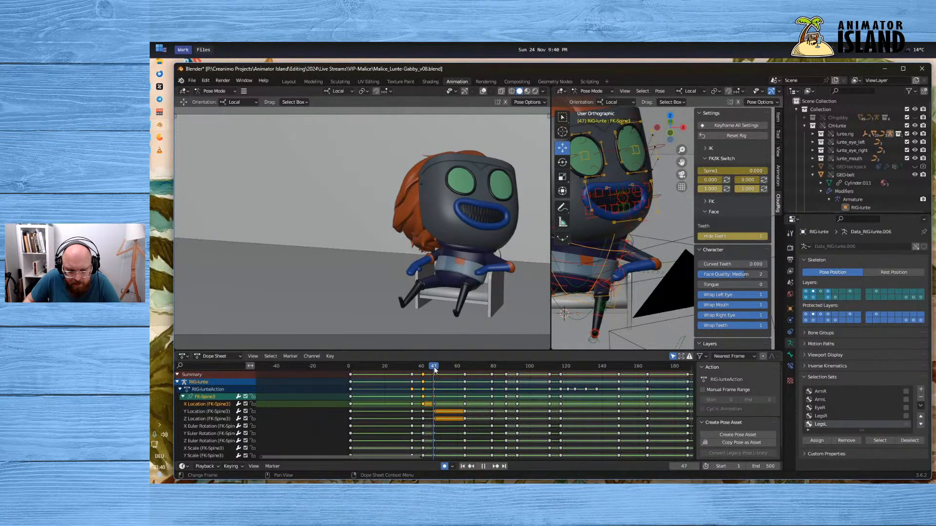
# Copy all of FK-Spine3's keyframes at frame 47 and paste them at frame 41
pyautogui.click(439, 404)
pyautogui.click(433, 397)
pyautogui.hotkey('ctrl', 'c')
pyautogui.moveTo(427, 367); pyautogui.dragTo(398, 373)
pyautogui.hotkey('ctrl', 'v')
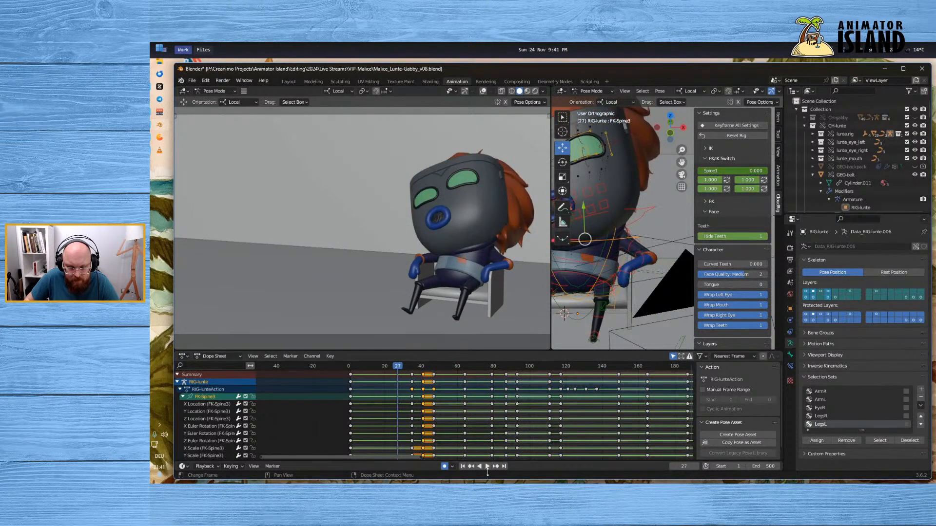
# Play the animation from the opening frames through the closed-eye pose to review the body's hold and timing
pyautogui.click(487, 467)
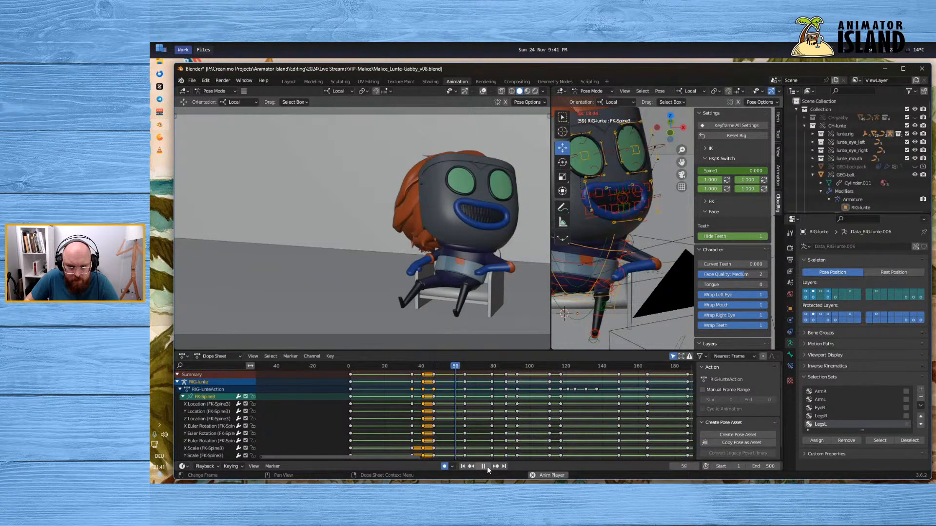
pyautogui.click(487, 467)
pyautogui.click(354, 366)
pyautogui.press('space')
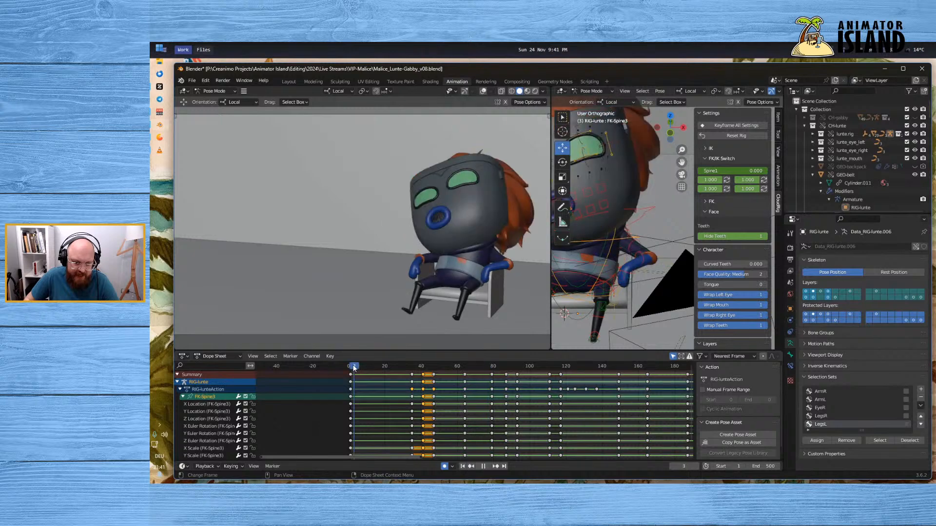
pyautogui.click(487, 467)
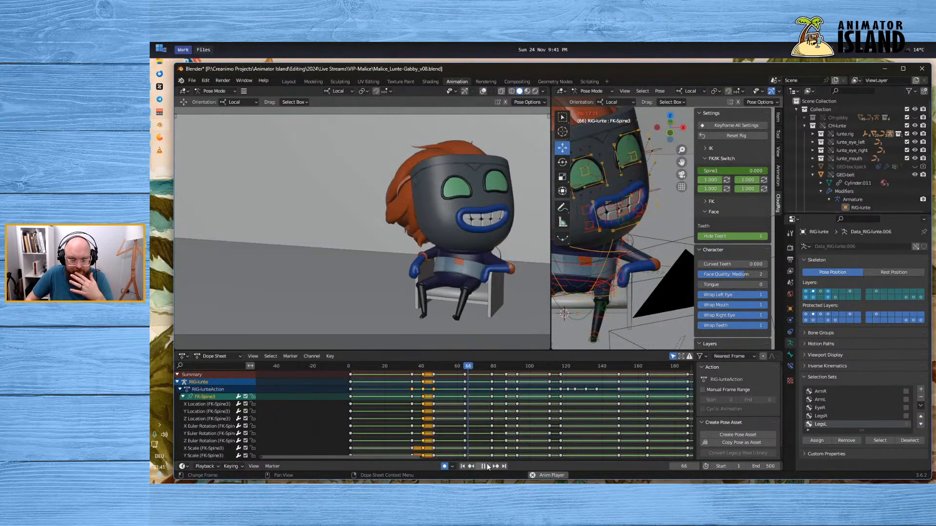
pyautogui.press('space')
pyautogui.click(351, 365)
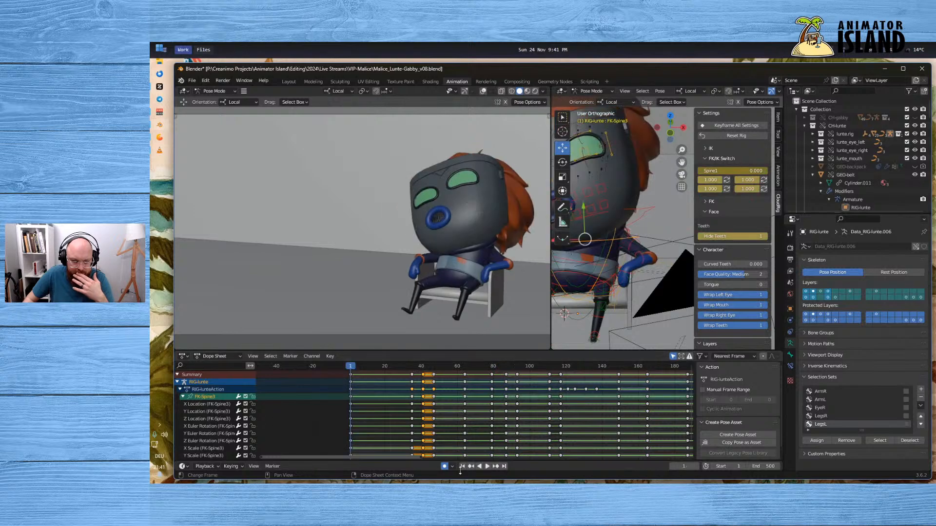
pyautogui.click(487, 466)
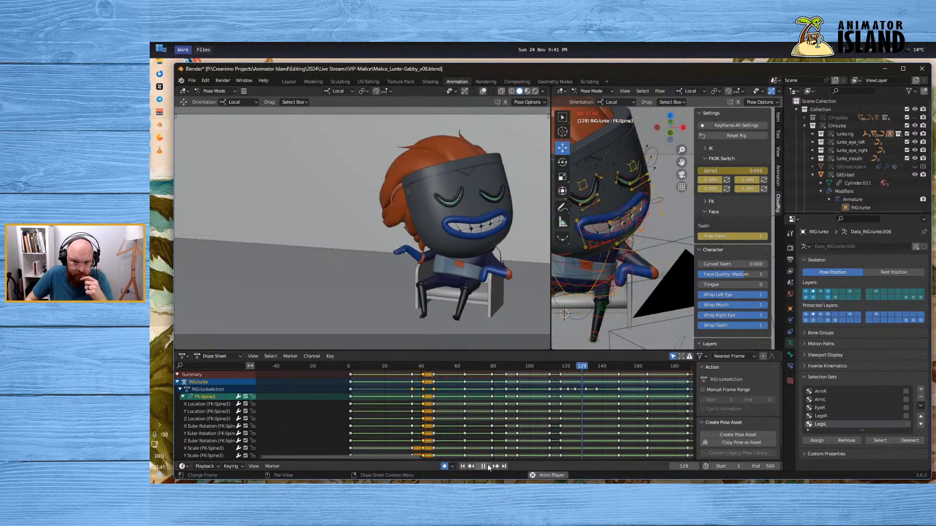
pyautogui.click(484, 467)
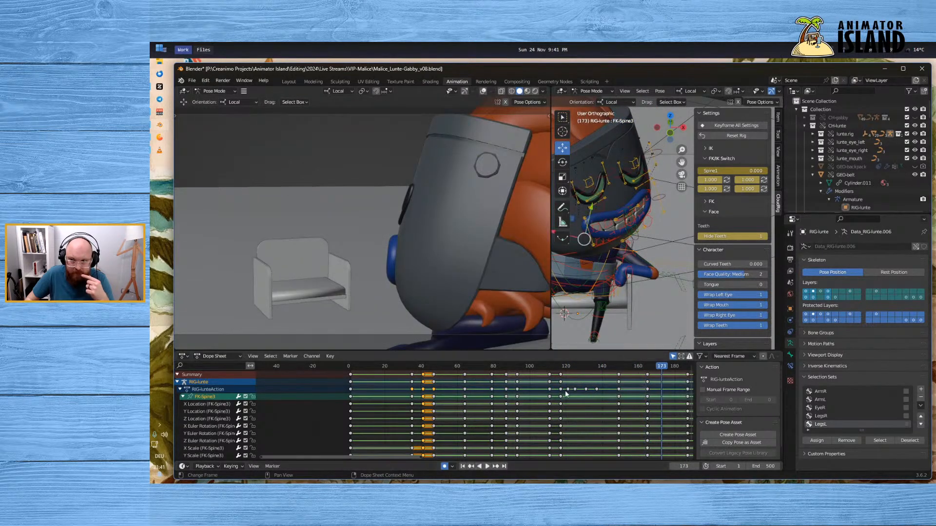
# Make the CH-gabby collection visible and replay the shot from frame 1
pyautogui.click(914, 118)
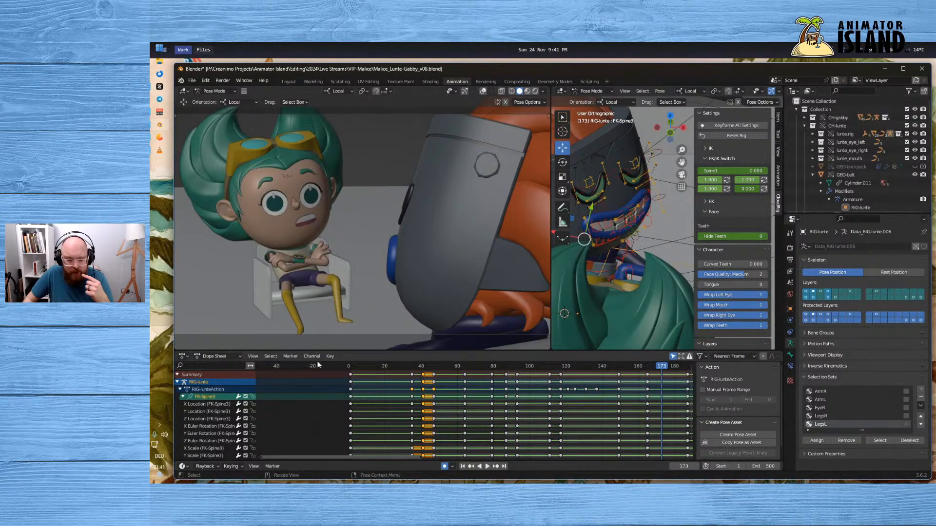
pyautogui.click(350, 364)
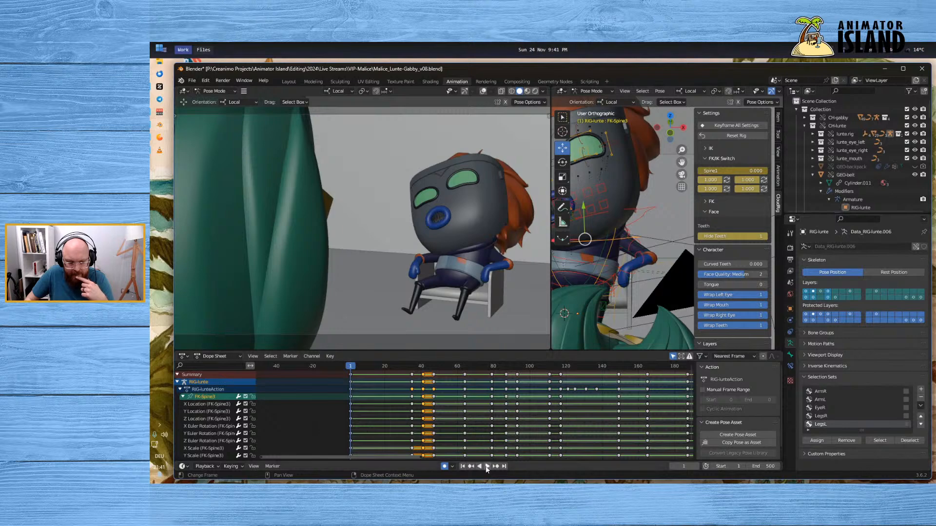
pyautogui.click(486, 466)
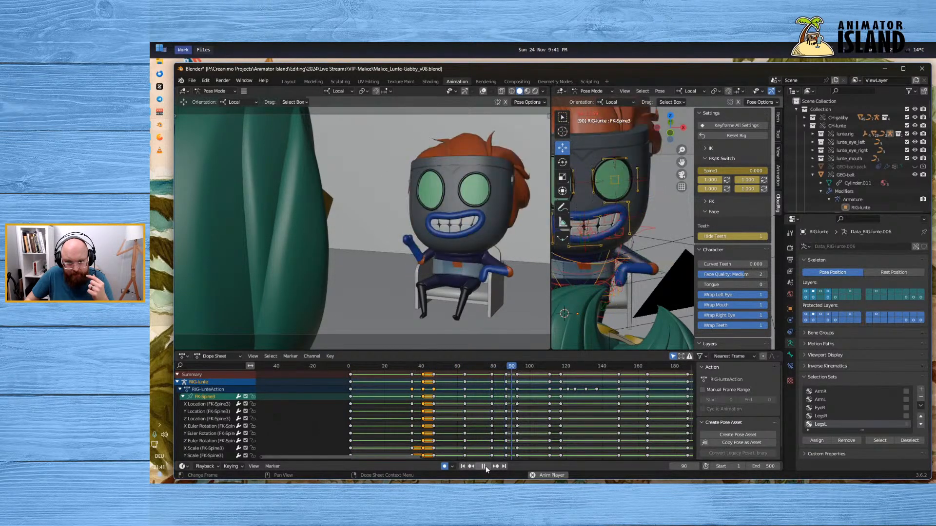
pyautogui.click(485, 466)
# Set the whole rig's keyframes around frames 79 and 87 to Linear interpolation and scrub through that transition
pyautogui.click(467, 366)
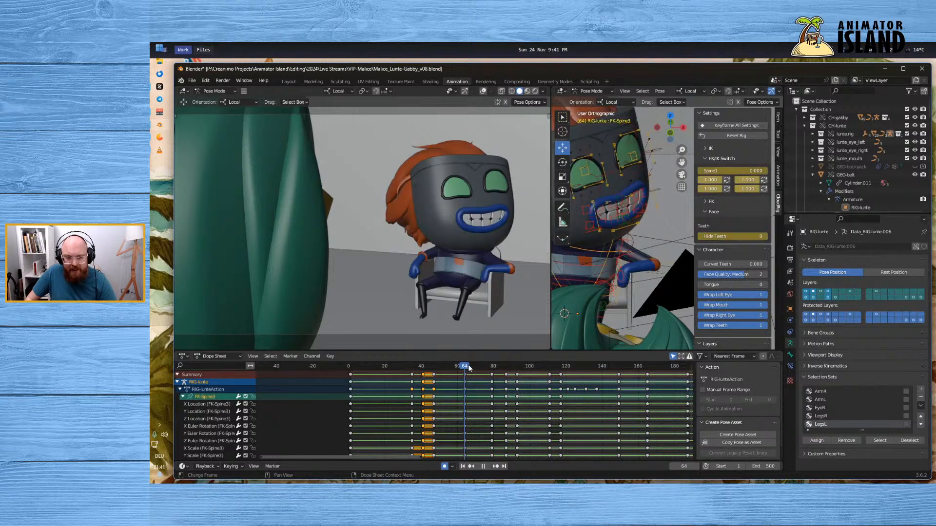
pyautogui.moveTo(469, 368); pyautogui.dragTo(509, 372)
pyautogui.click(634, 291)
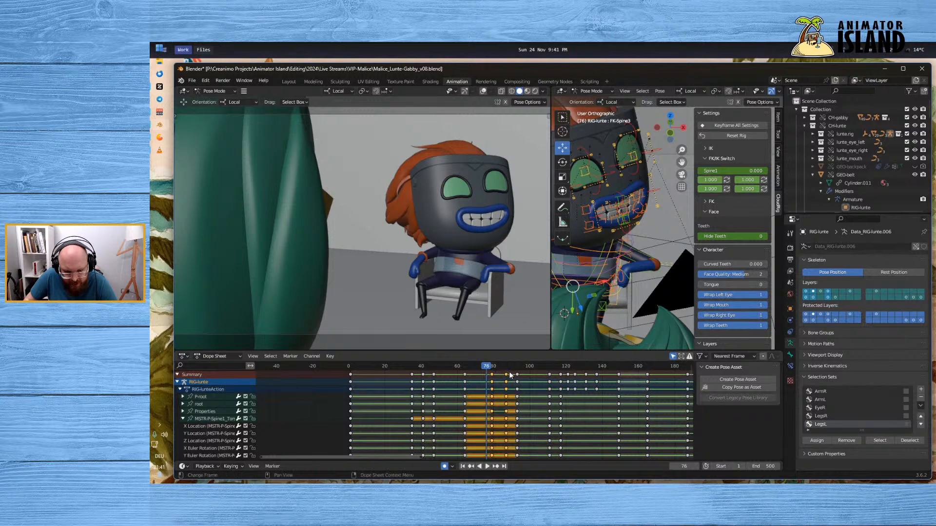
pyautogui.rightClick(506, 376)
pyautogui.moveTo(505, 374)
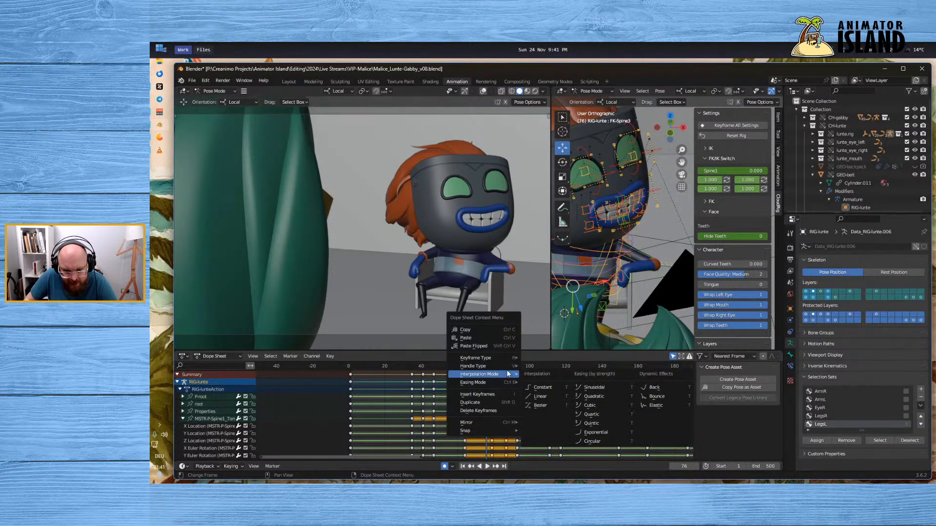
pyautogui.click(541, 396)
pyautogui.press('space')
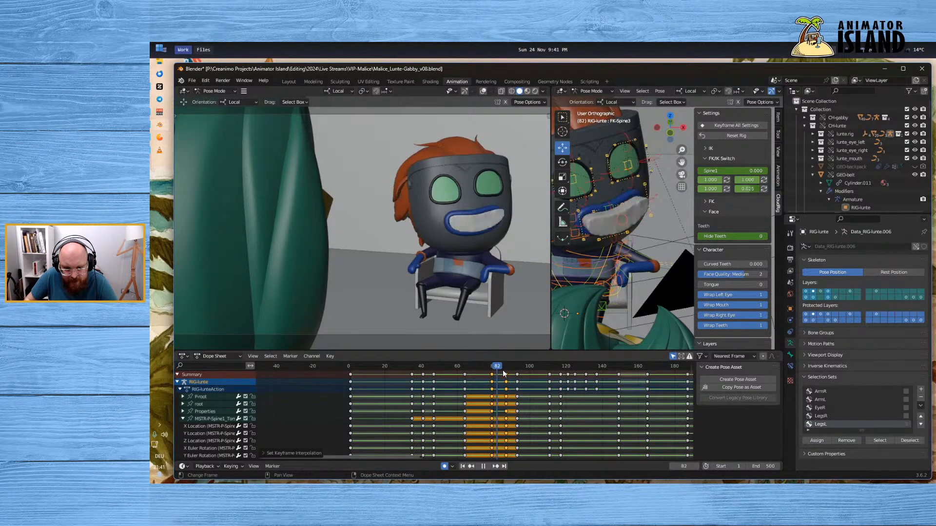
pyautogui.moveTo(503, 371); pyautogui.dragTo(498, 374)
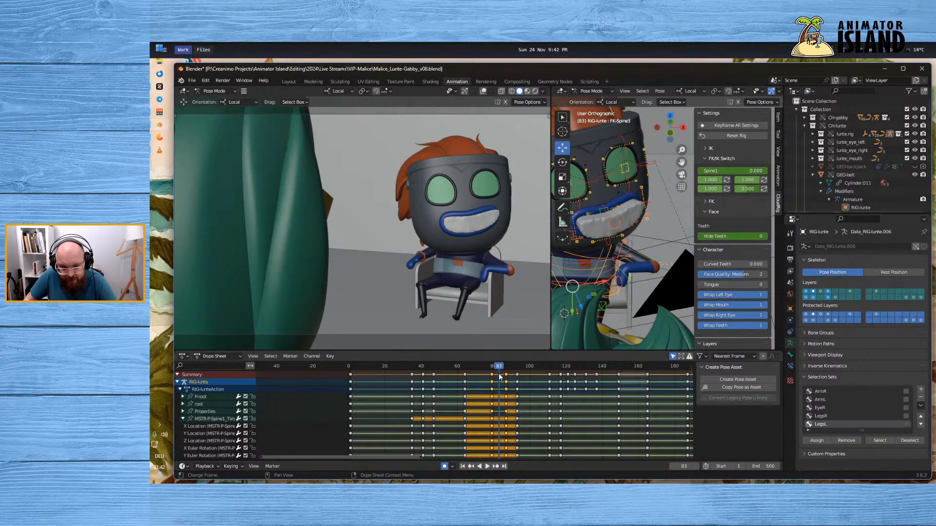
# Insert a whole-rig key at frame 83 and set the selected keyframes around it to Constant interpolation
pyautogui.press('i')
pyautogui.click(499, 374)
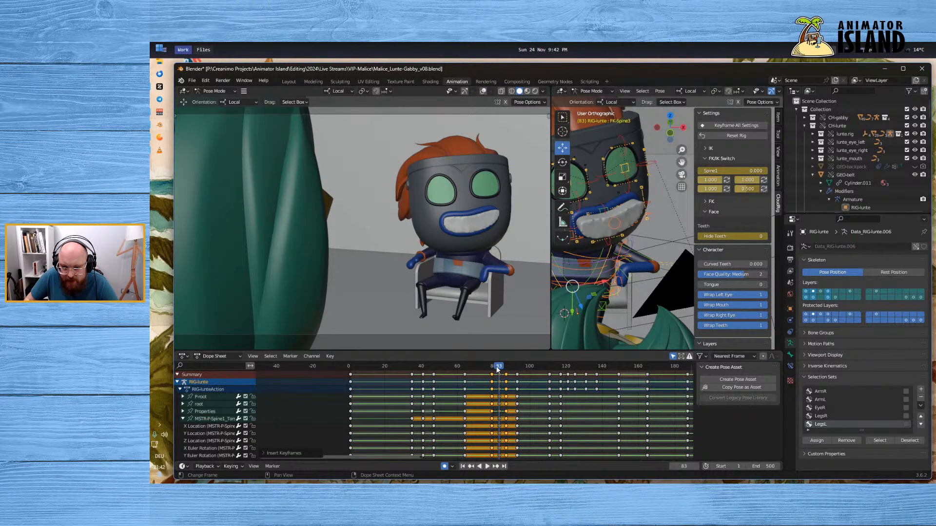
pyautogui.rightClick(510, 363)
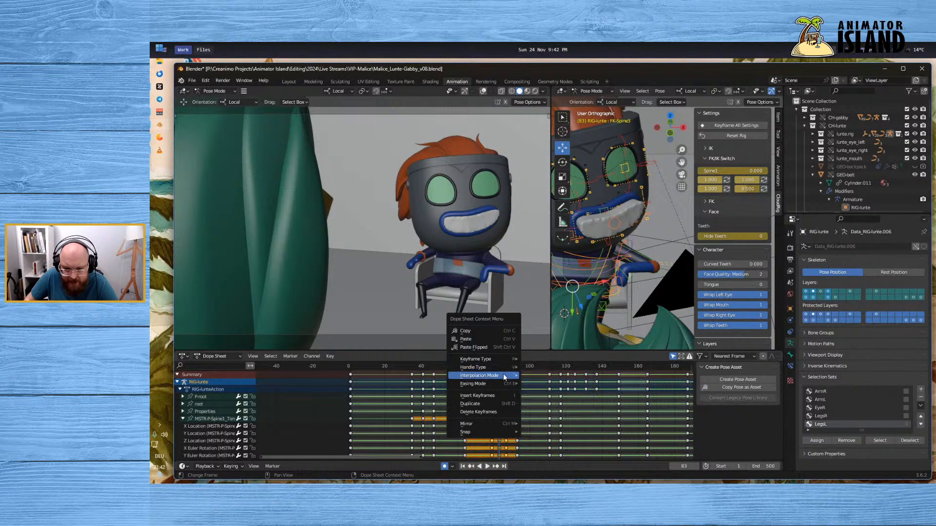
pyautogui.moveTo(503, 374)
pyautogui.click(535, 389)
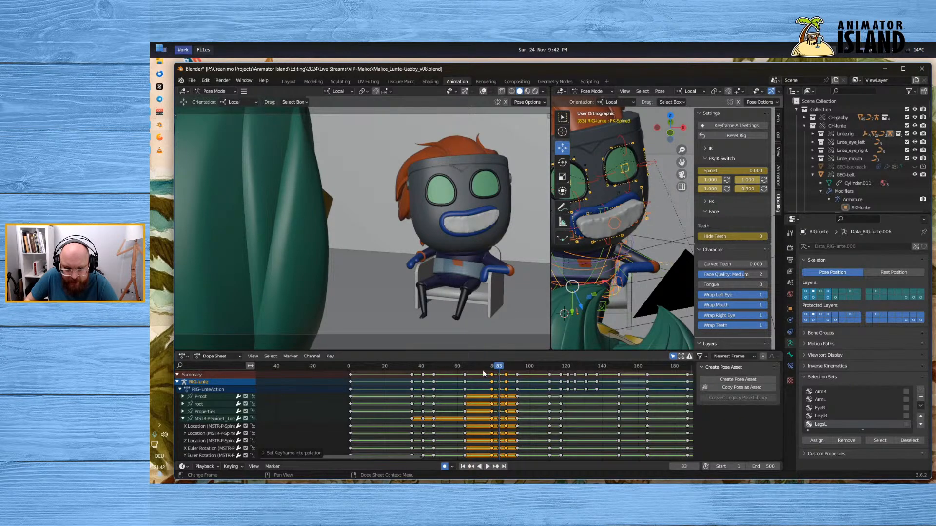
# Play and scrub between frames 77 and 89 to examine the in-between pose, with a closer look at the character
pyautogui.press('space')
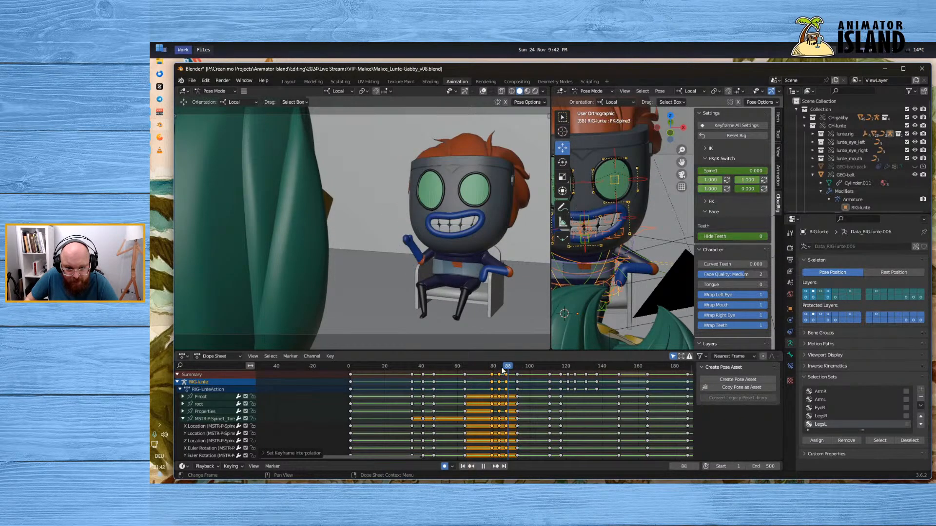
pyautogui.moveTo(503, 370); pyautogui.dragTo(497, 372)
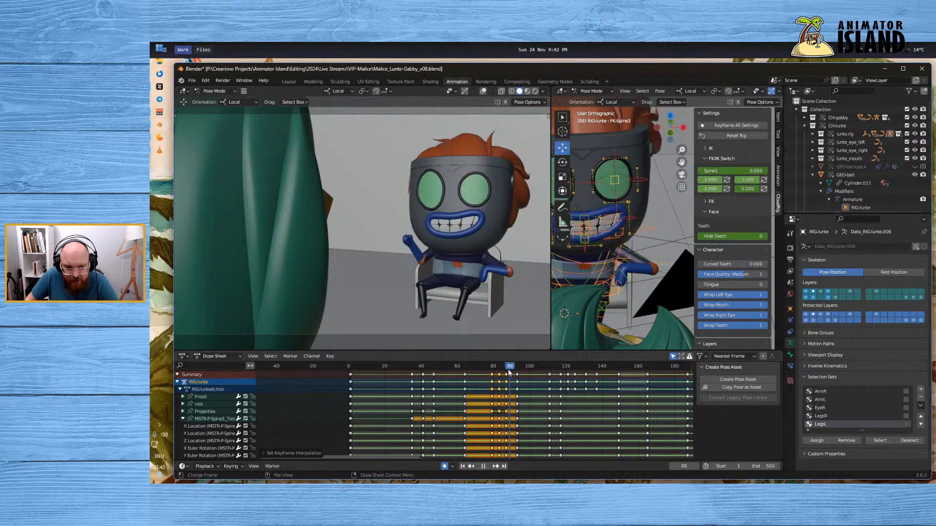
pyautogui.moveTo(497, 370)
pyautogui.mouseDown()
pyautogui.moveTo(512, 370)
pyautogui.moveTo(494, 371)
pyautogui.mouseUp()
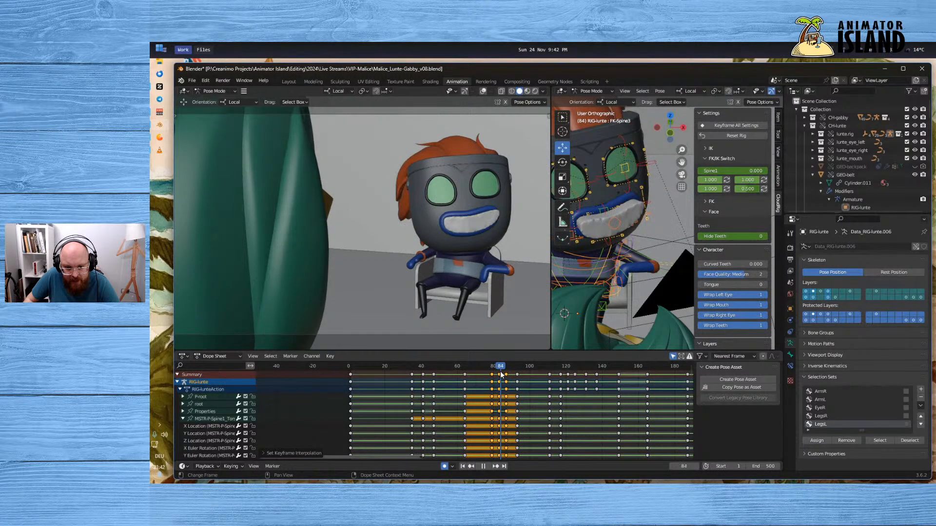
pyautogui.press('space')
pyautogui.scroll(3, 483, 275)
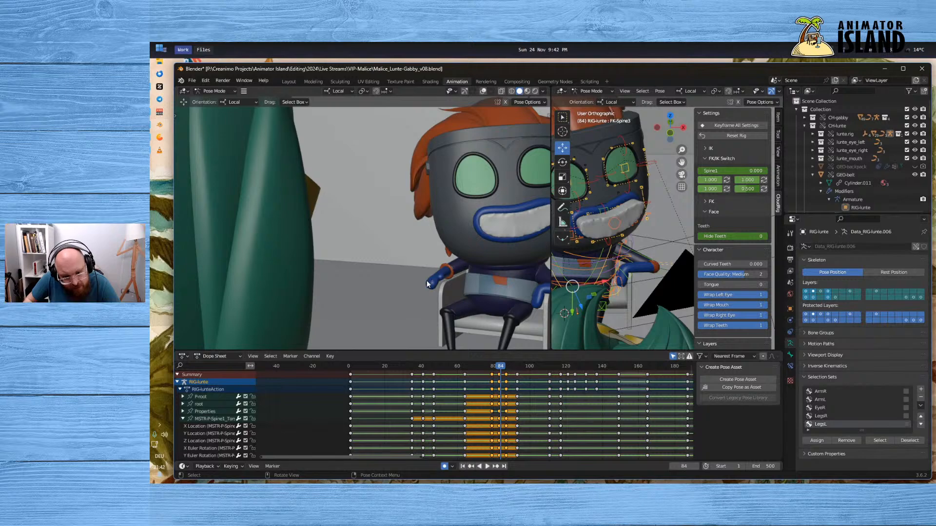
pyautogui.press('space')
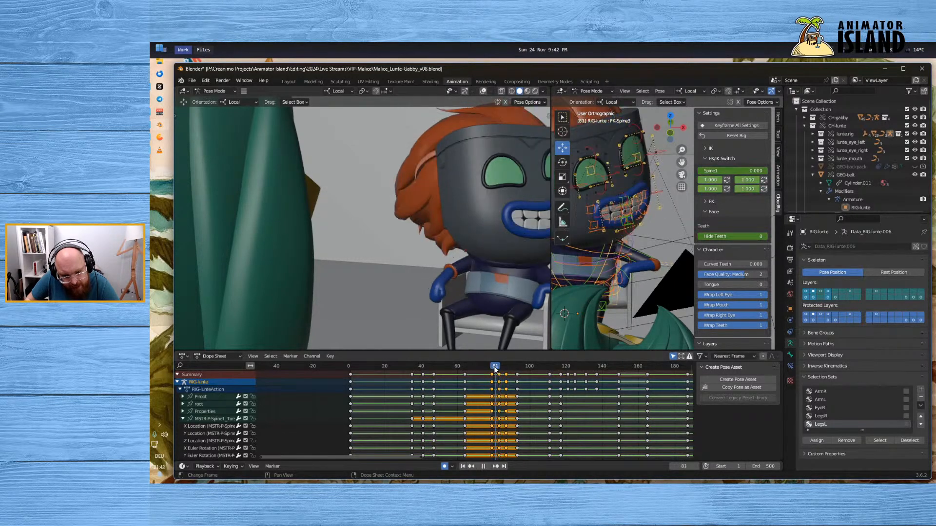
pyautogui.moveTo(502, 364)
pyautogui.mouseDown()
pyautogui.moveTo(492, 363)
pyautogui.moveTo(524, 364)
pyautogui.moveTo(486, 364)
pyautogui.moveTo(541, 363)
pyautogui.moveTo(492, 369)
pyautogui.moveTo(505, 371)
pyautogui.mouseUp()
pyautogui.moveTo(508, 373); pyautogui.dragTo(488, 375)
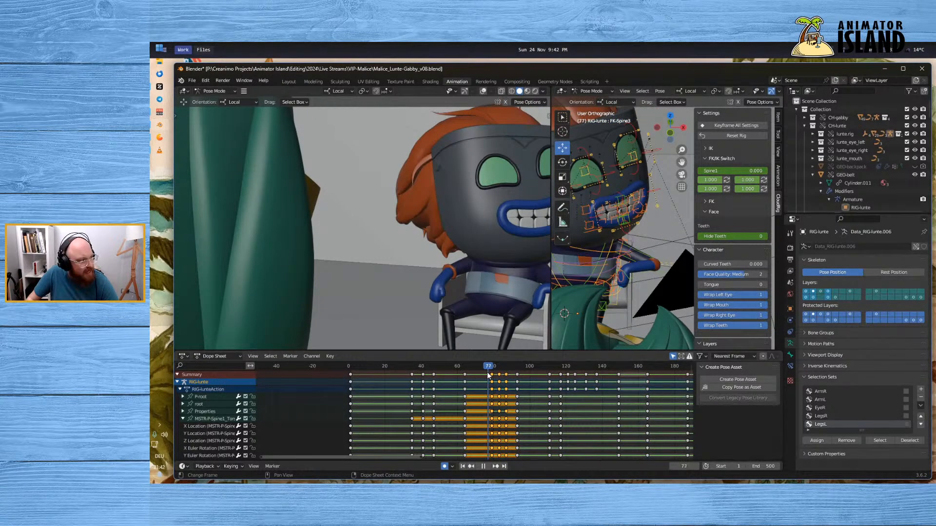
pyautogui.click(488, 466)
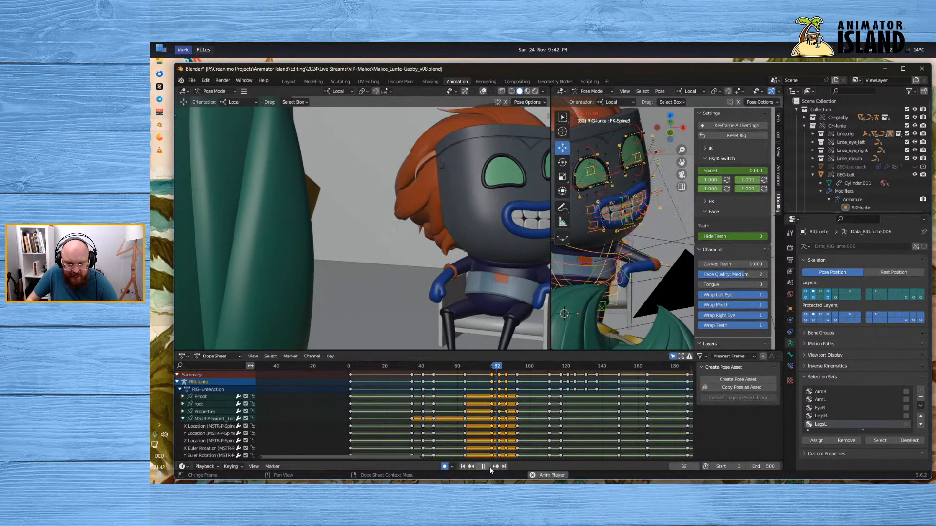
# Rotate the right forearm control FK-Forearm.R downward at frame 83
pyautogui.moveTo(494, 366); pyautogui.dragTo(499, 367)
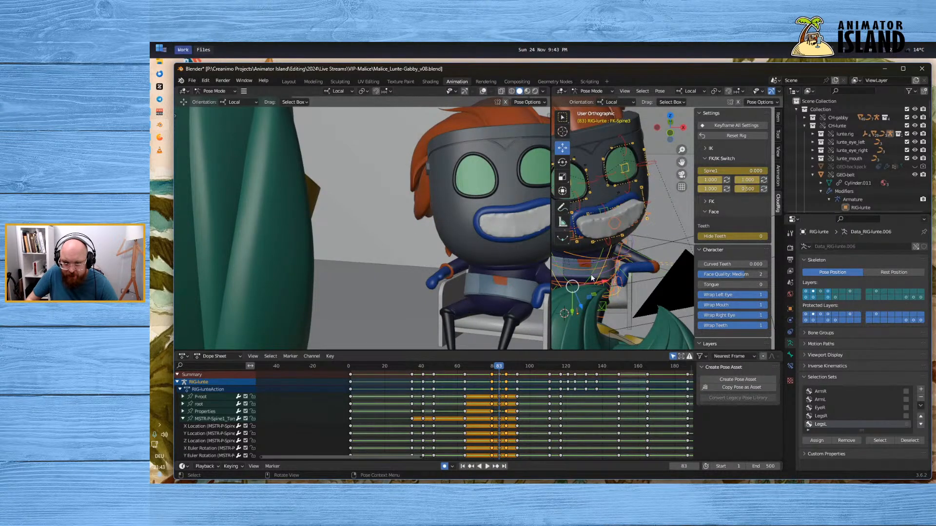
pyautogui.moveTo(610, 276); pyautogui.dragTo(593, 260, button='middle')
pyautogui.scroll(2, 589, 252)
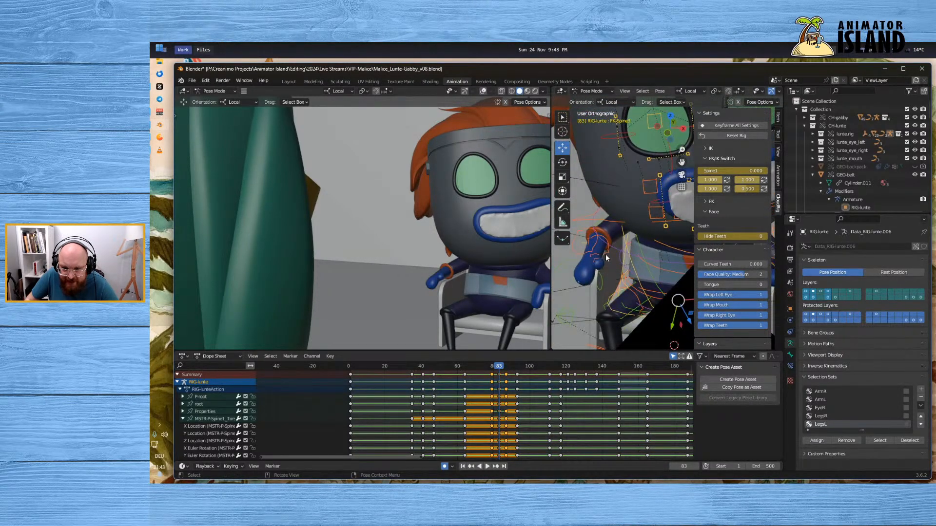
pyautogui.click(606, 259)
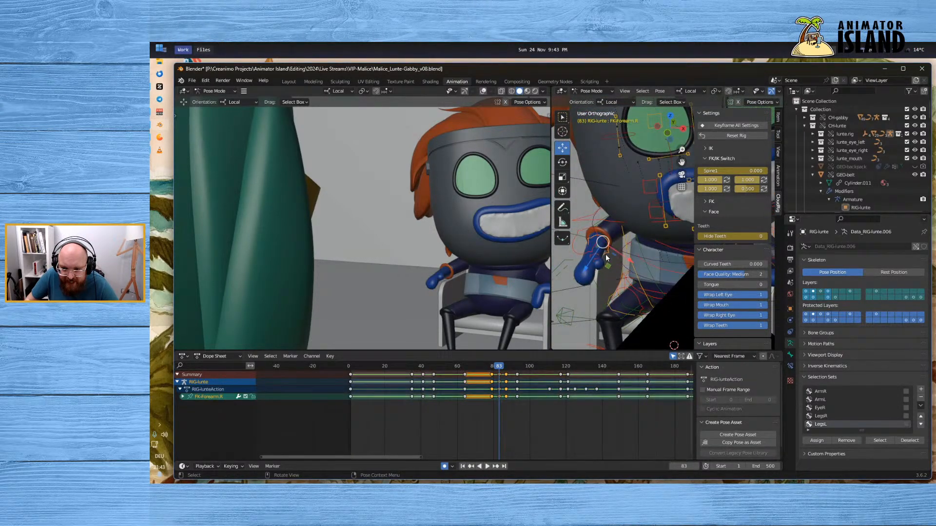
pyautogui.click(562, 162)
pyautogui.moveTo(613, 225); pyautogui.dragTo(598, 279)
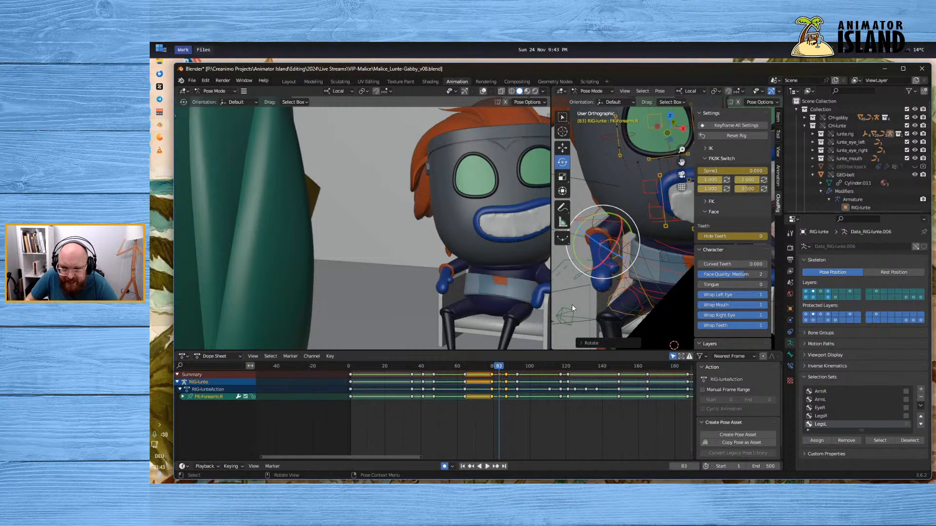
pyautogui.click(600, 275)
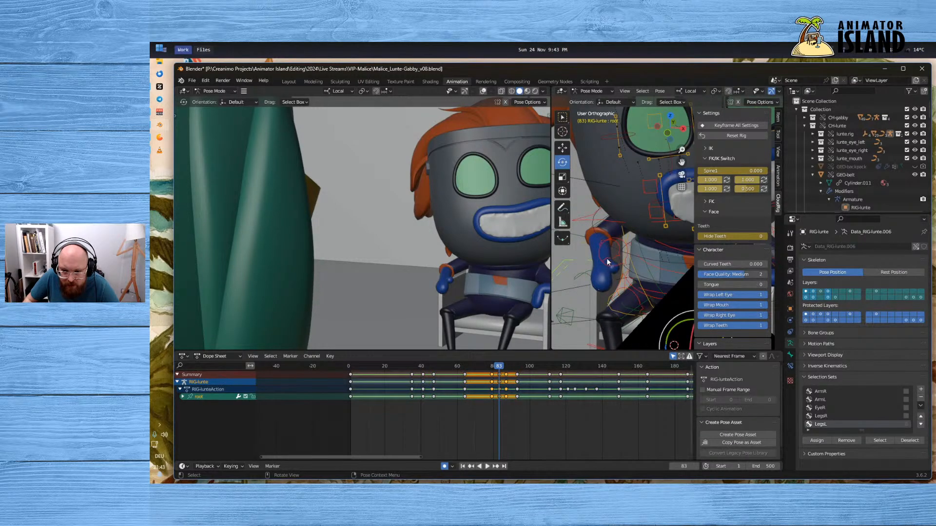
# Check the arm against the neighbouring poses and set the Right Upperarm FK/IK switch to 0.000 at frame 83
pyautogui.press('space')
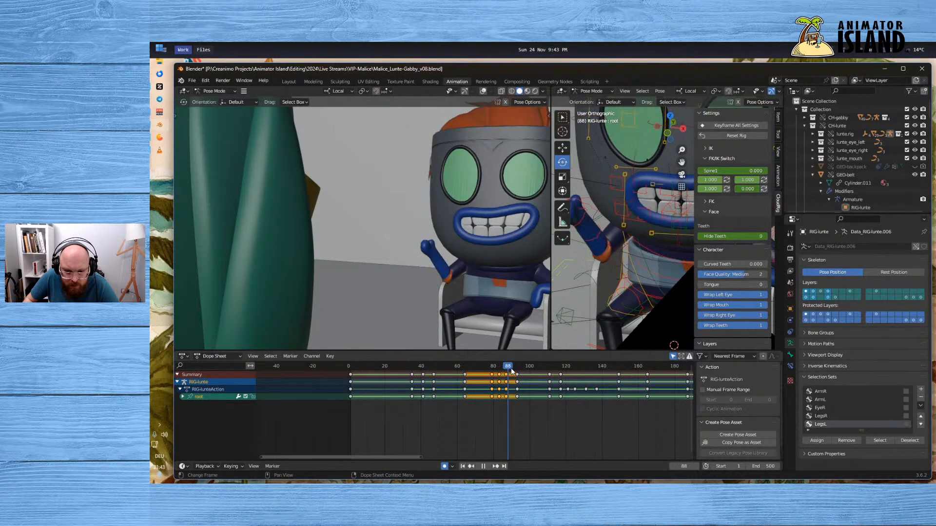
pyautogui.moveTo(519, 369)
pyautogui.mouseDown()
pyautogui.moveTo(491, 368)
pyautogui.moveTo(502, 368)
pyautogui.mouseUp()
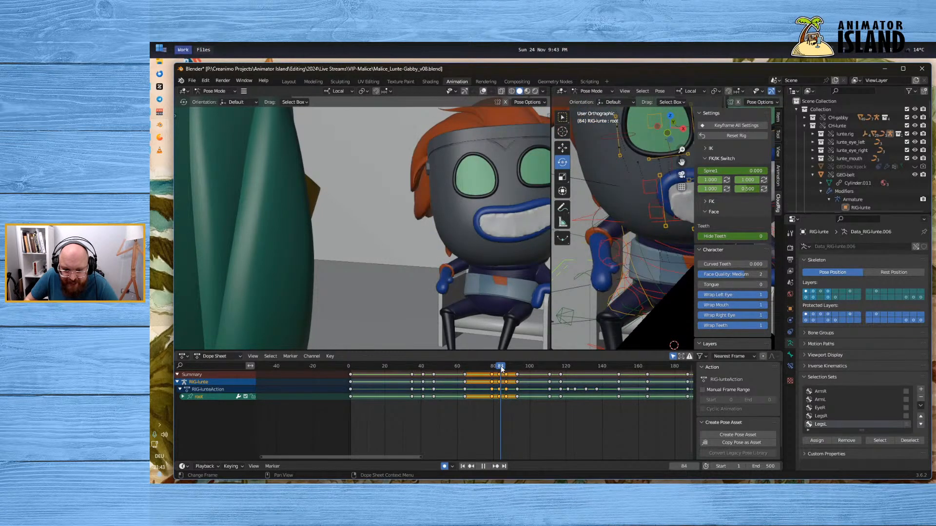
pyautogui.press('Escape')
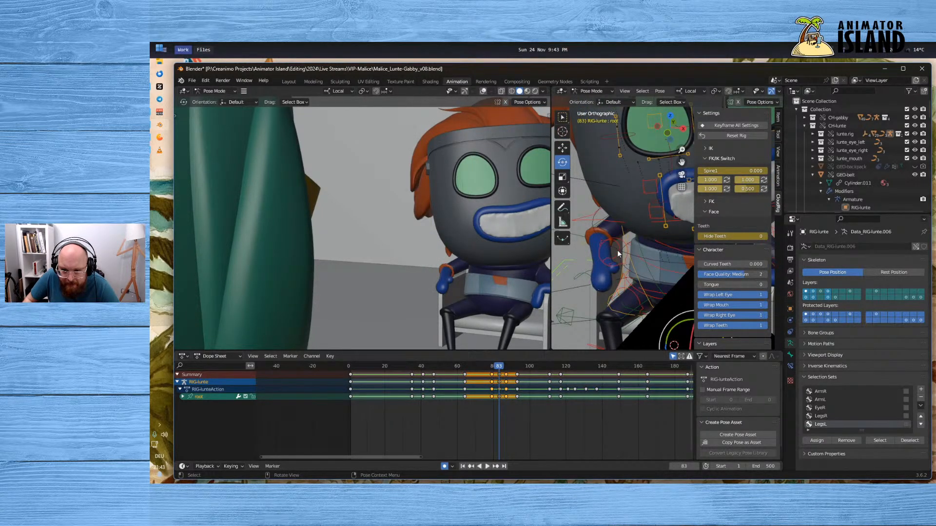
pyautogui.click(618, 250)
pyautogui.moveTo(592, 284); pyautogui.dragTo(613, 287, button='middle')
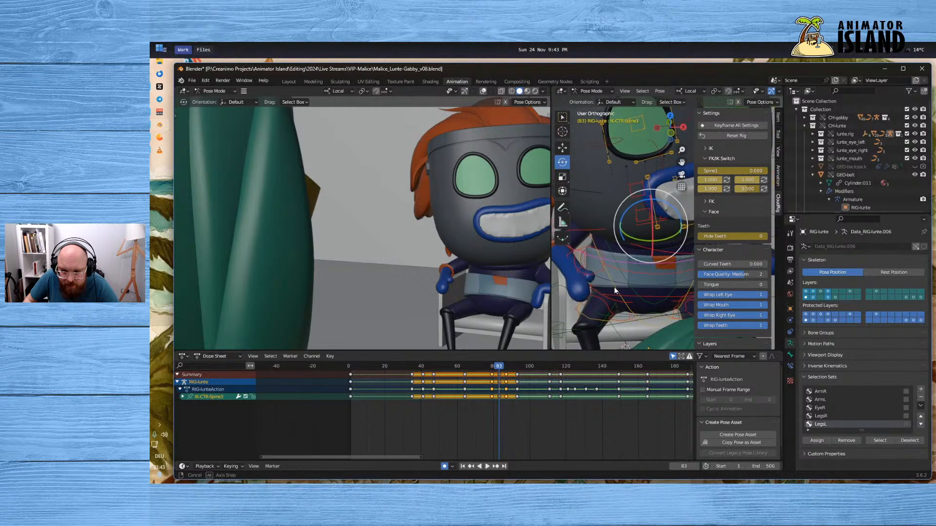
pyautogui.click(566, 255)
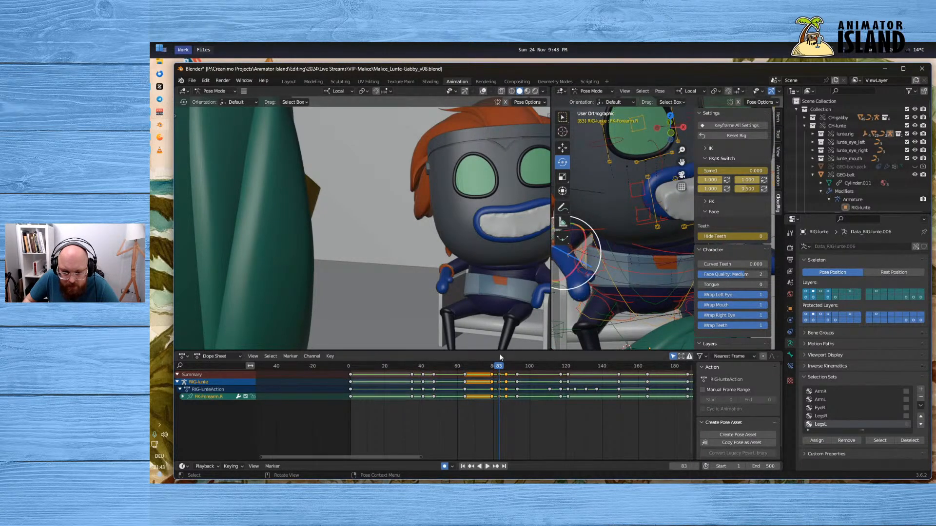
pyautogui.moveTo(494, 369); pyautogui.dragTo(499, 370)
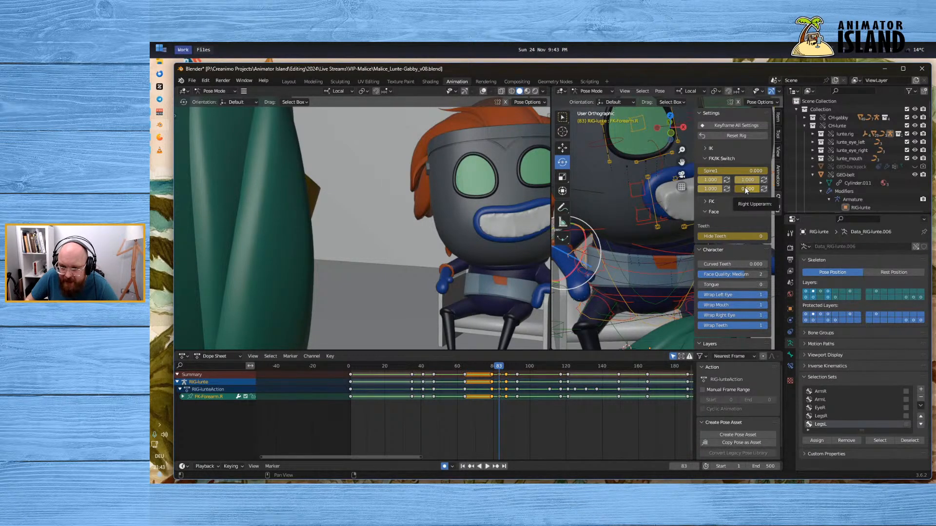
pyautogui.moveTo(744, 189); pyautogui.dragTo(519, 286)
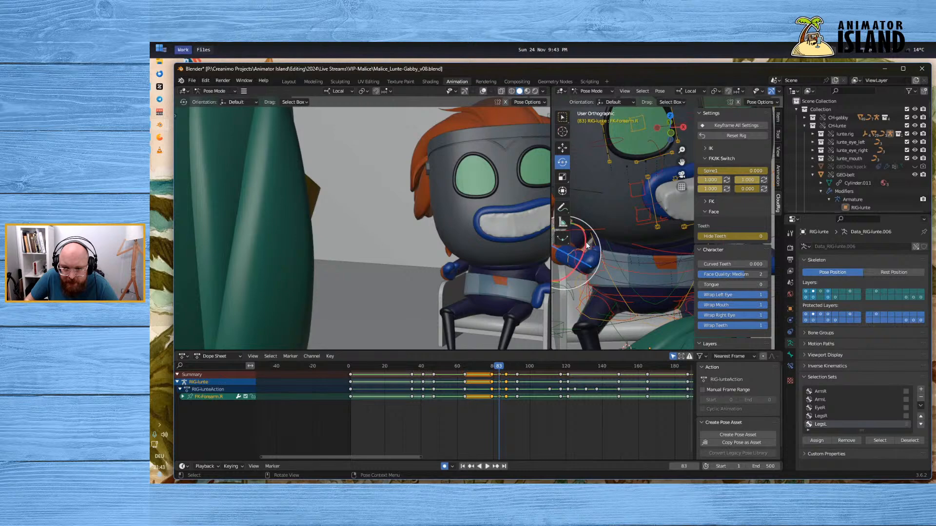
# Rotate FK-Forearm.R at frame 83 to lower and twist the right forearm beside the waist
pyautogui.moveTo(587, 246); pyautogui.dragTo(604, 242)
pyautogui.click(608, 263)
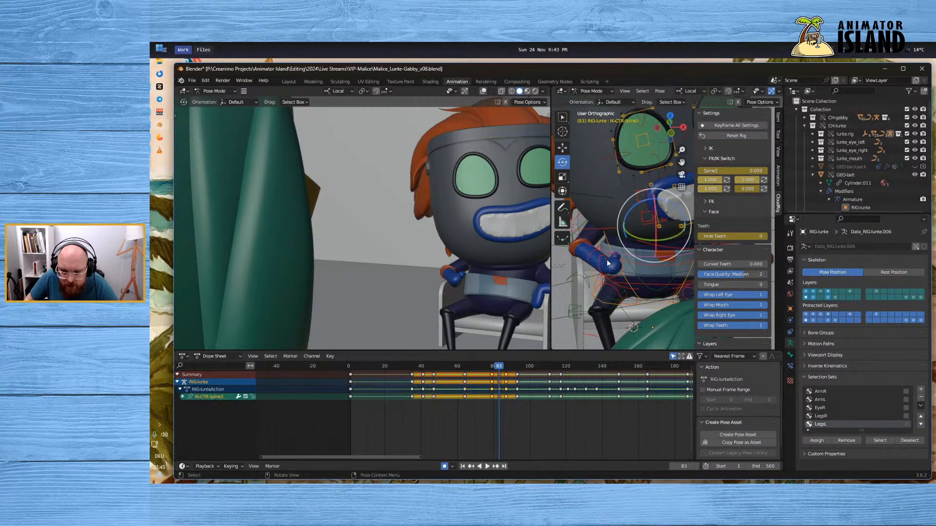
pyautogui.click(599, 257)
pyautogui.moveTo(603, 257); pyautogui.dragTo(578, 256)
pyautogui.click(587, 262)
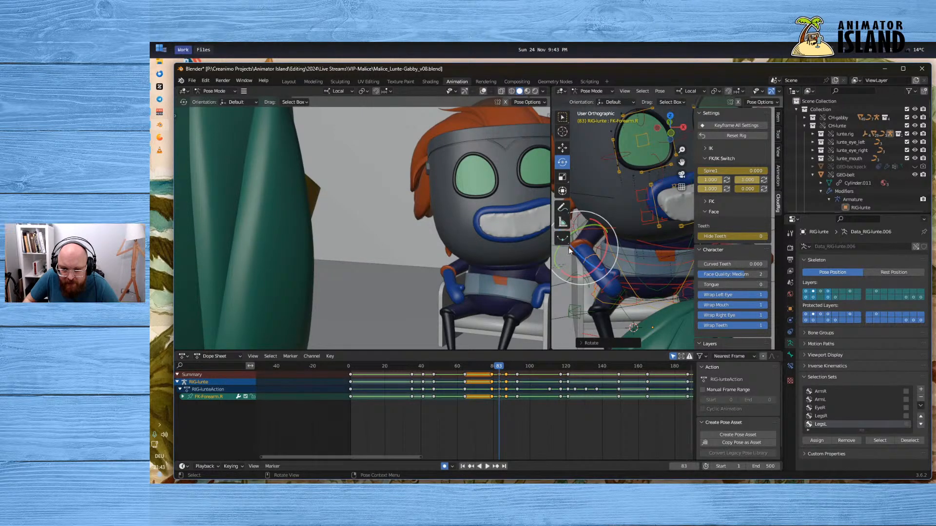
pyautogui.press('r')
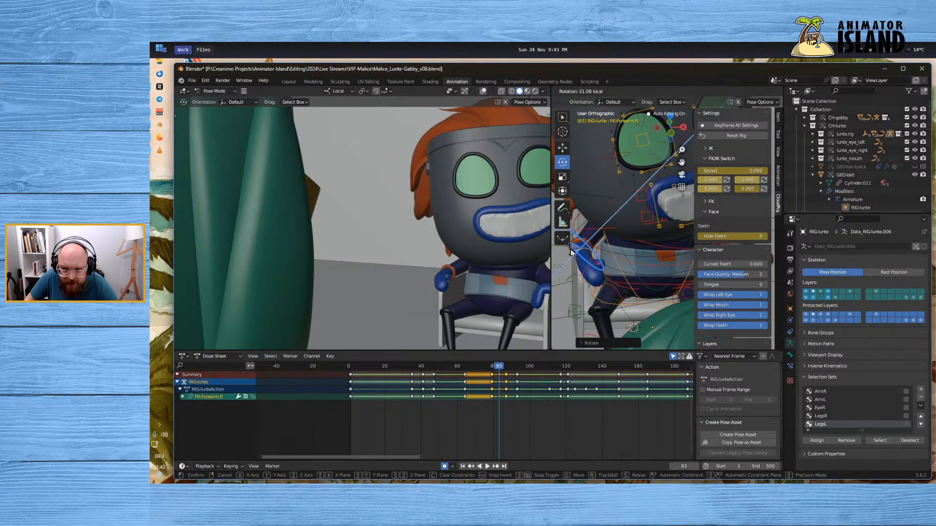
pyautogui.click(573, 253)
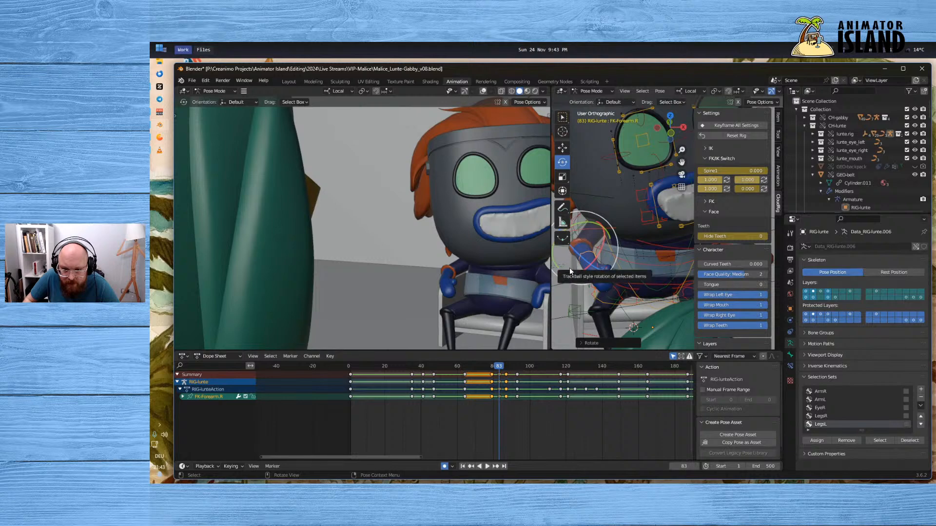
pyautogui.moveTo(572, 273); pyautogui.dragTo(578, 272)
# Scrub through the transition and set the Right Upperarm FK/IK switch to 0.000 at frame 79
pyautogui.press('space')
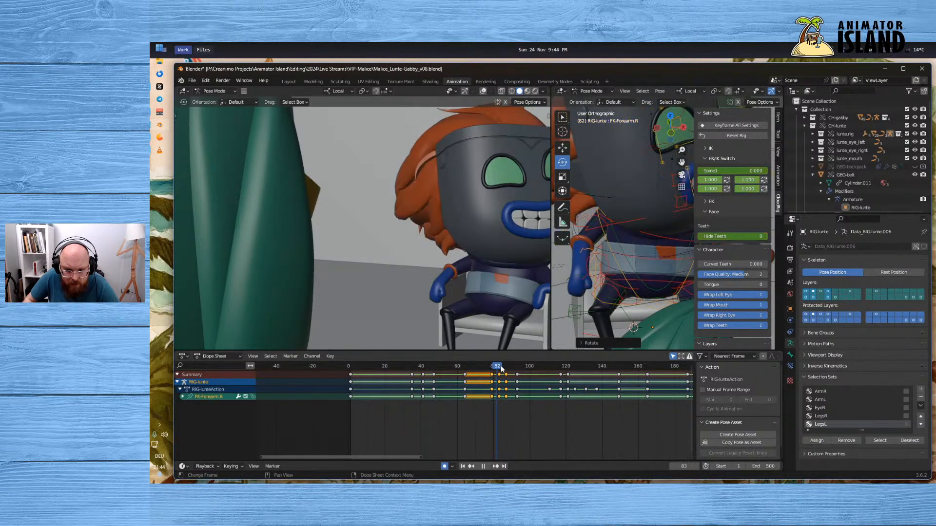
pyautogui.moveTo(529, 369); pyautogui.dragTo(491, 373)
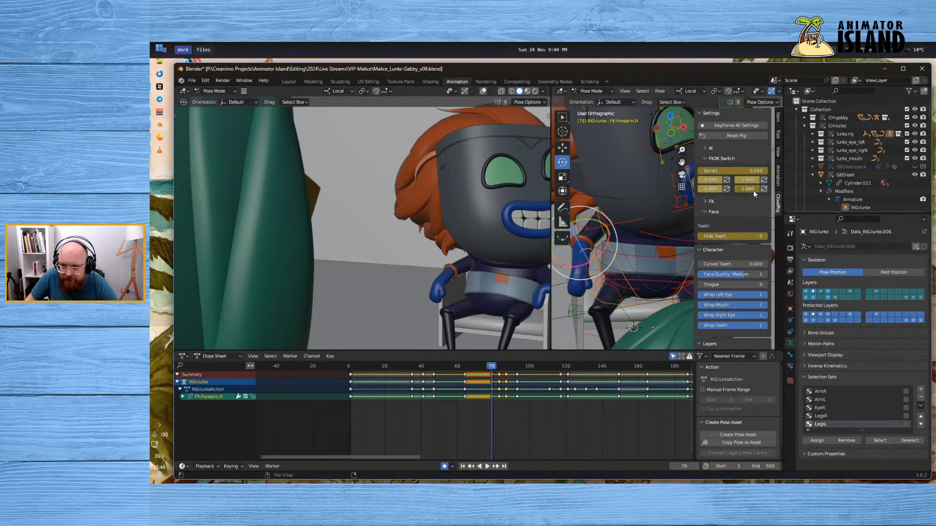
pyautogui.moveTo(753, 190); pyautogui.dragTo(726, 191)
# Rotate FK-W-Hand.R at frame 79 to lower the right hand, and select FK-Forearm.R
pyautogui.click(607, 259)
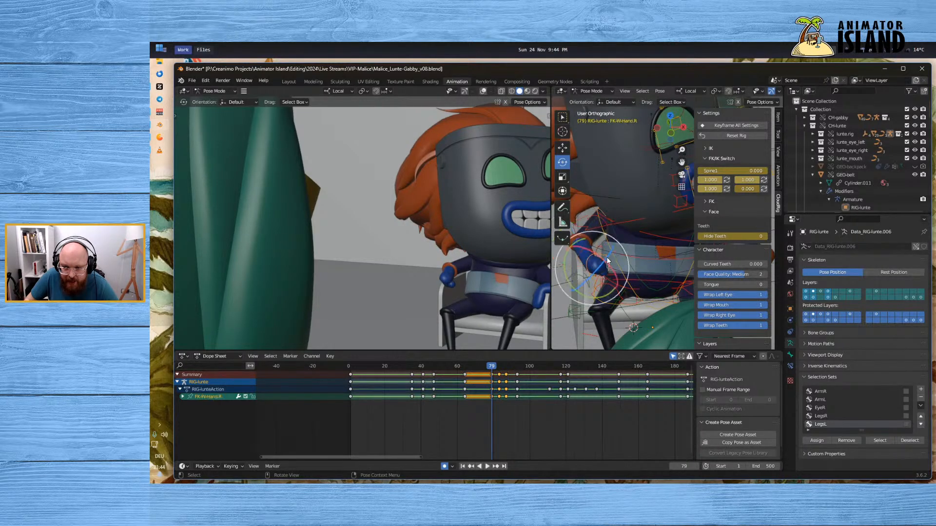
pyautogui.moveTo(596, 274); pyautogui.dragTo(581, 292)
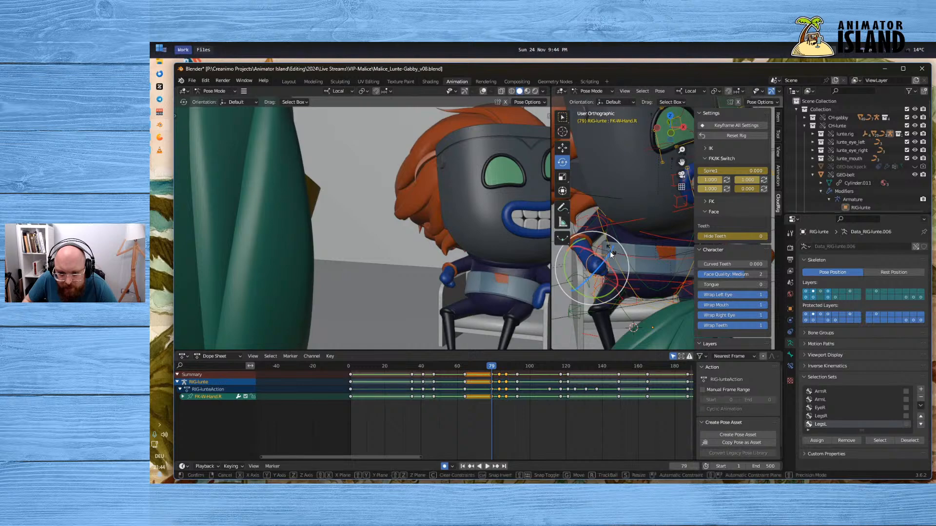
pyautogui.moveTo(610, 254); pyautogui.dragTo(613, 281)
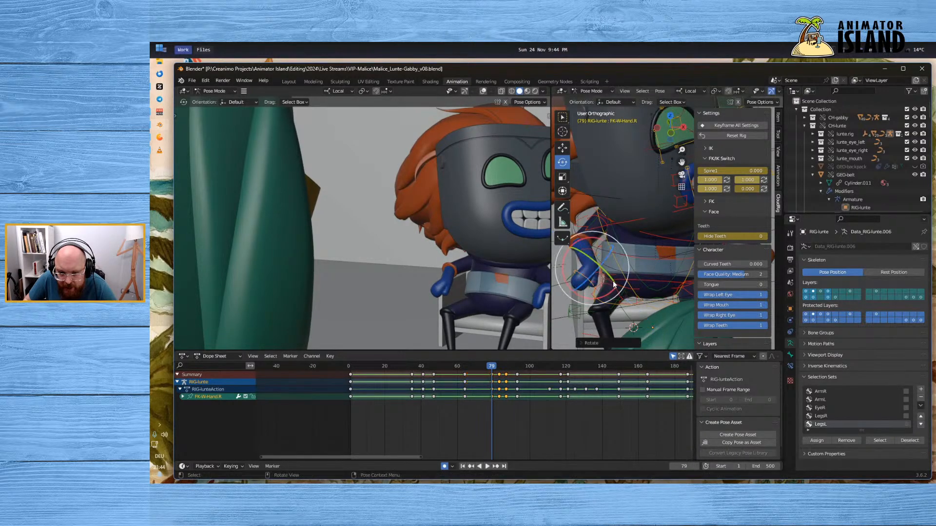
pyautogui.moveTo(565, 260); pyautogui.dragTo(548, 315)
pyautogui.click(590, 248)
# Play the animation from about frame 70 and scrub back to review the right arm's motion into the new pose
pyautogui.moveTo(490, 368)
pyautogui.mouseDown()
pyautogui.moveTo(529, 369)
pyautogui.moveTo(482, 370)
pyautogui.mouseUp()
pyautogui.press('space')
pyautogui.press('Escape')
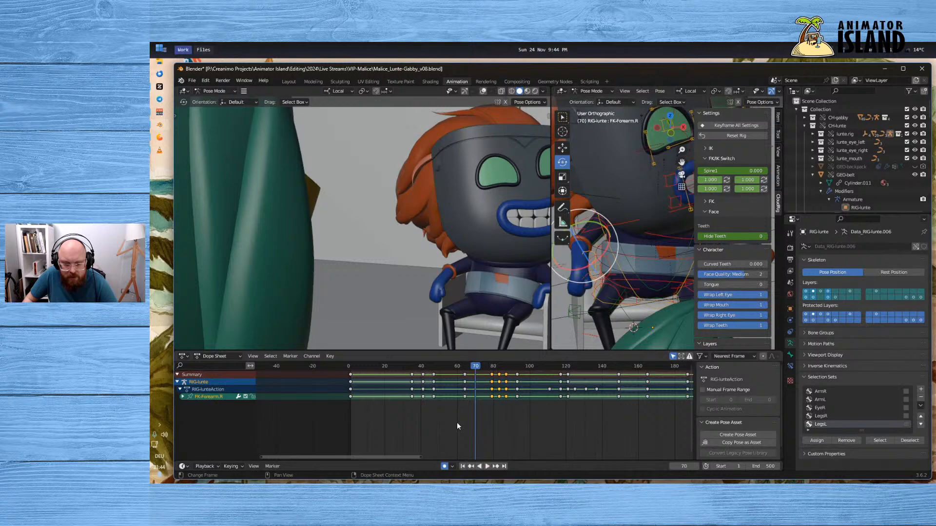
pyautogui.click(486, 466)
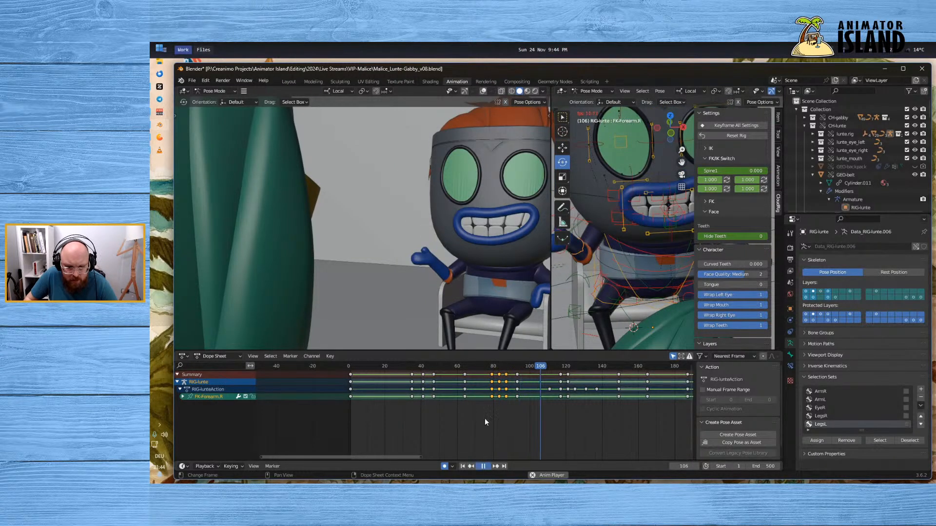
pyautogui.moveTo(488, 366); pyautogui.dragTo(477, 367)
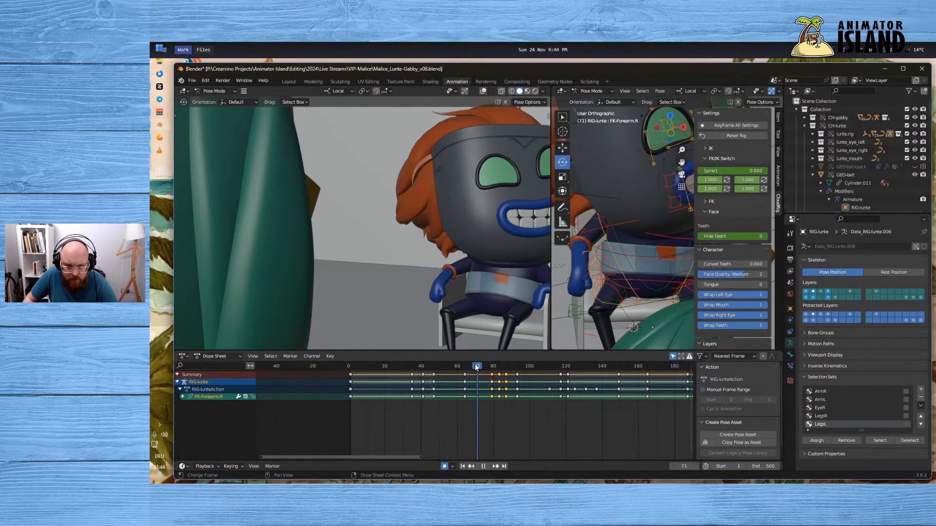
pyautogui.press('Escape')
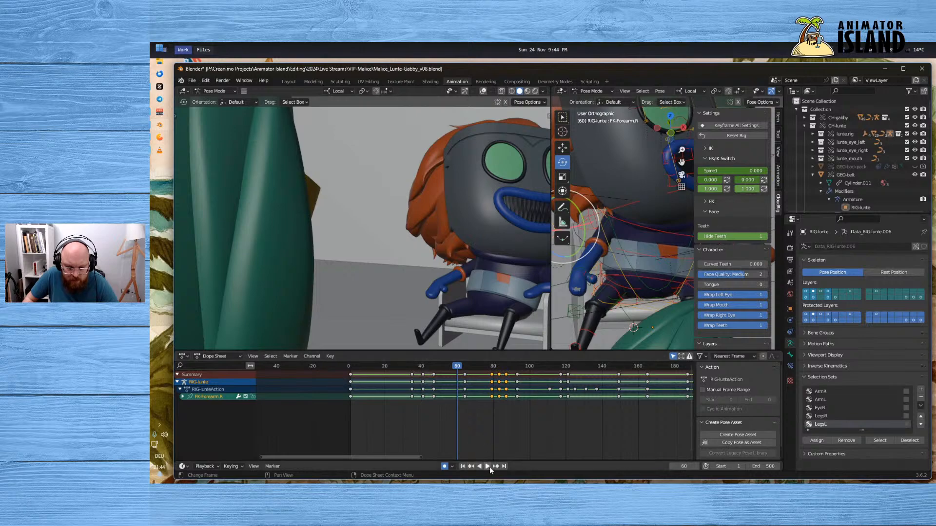
# Replay the arm transition and rotate FK-Forearm.R at frame 83 to raise the right forearm across the waist
pyautogui.click(487, 467)
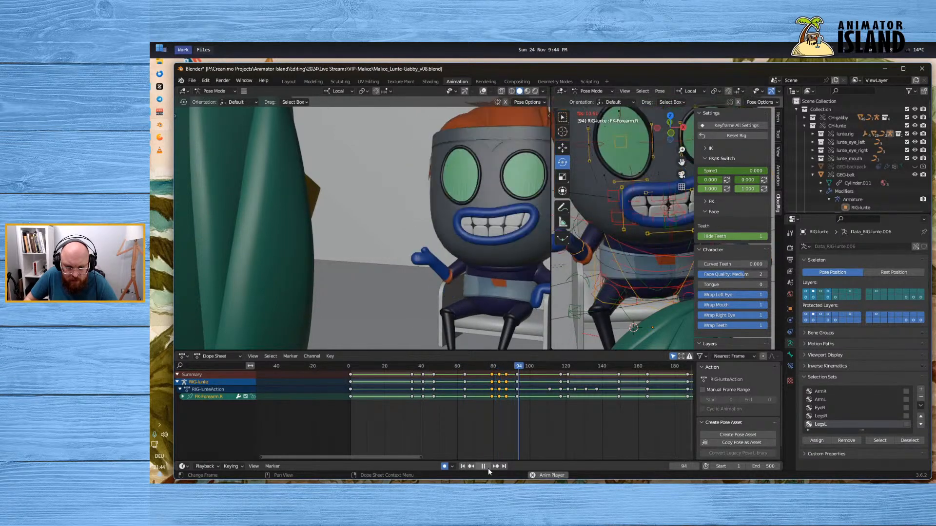
pyautogui.moveTo(490, 366); pyautogui.dragTo(499, 367)
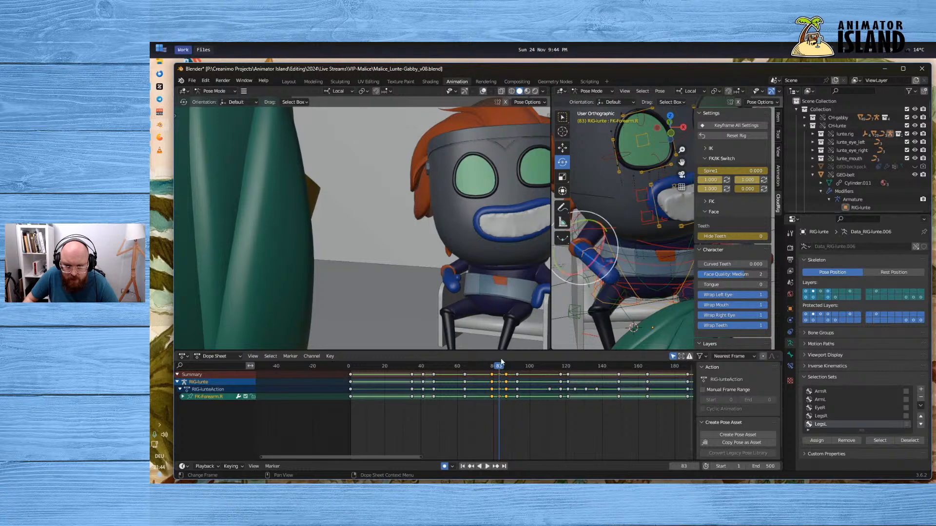
pyautogui.moveTo(603, 246); pyautogui.dragTo(582, 273)
# Play the animation from frame 76 and scrub between frames 79 and 87 to review the right forearm's motion
pyautogui.moveTo(492, 366); pyautogui.dragTo(483, 458)
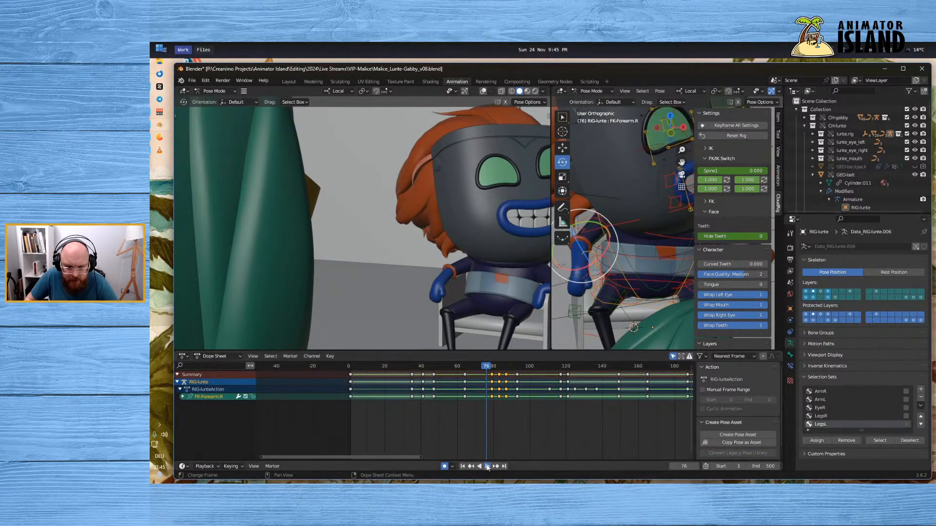
pyautogui.click(486, 466)
pyautogui.click(489, 367)
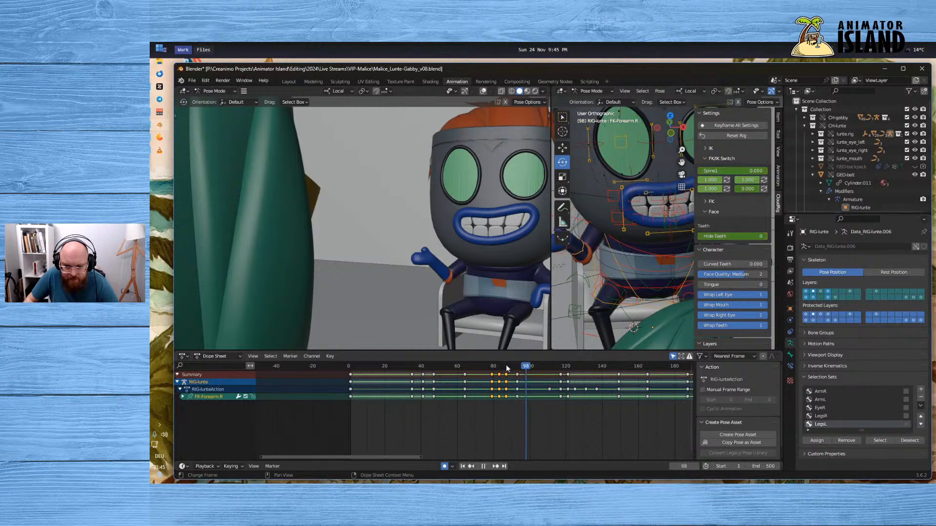
pyautogui.click(492, 366)
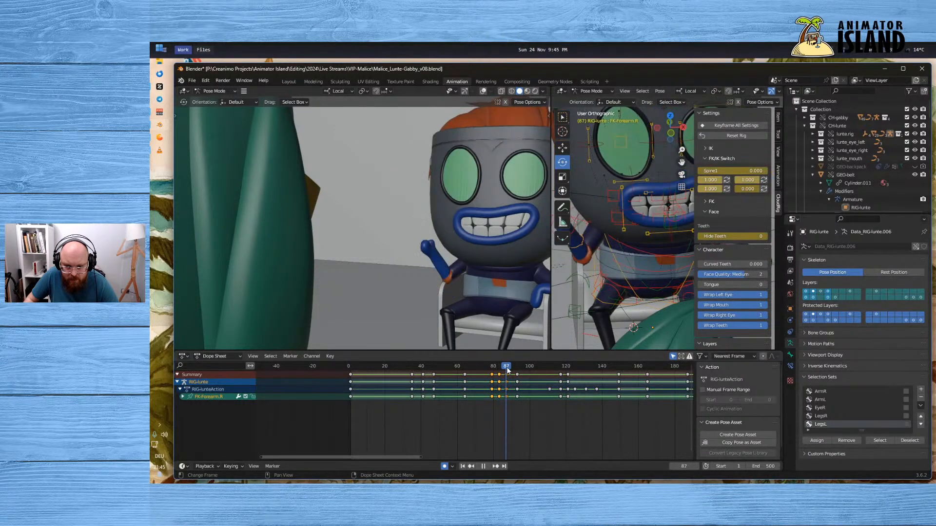
pyautogui.moveTo(507, 370); pyautogui.dragTo(504, 371)
pyautogui.click(499, 365)
pyautogui.press('space')
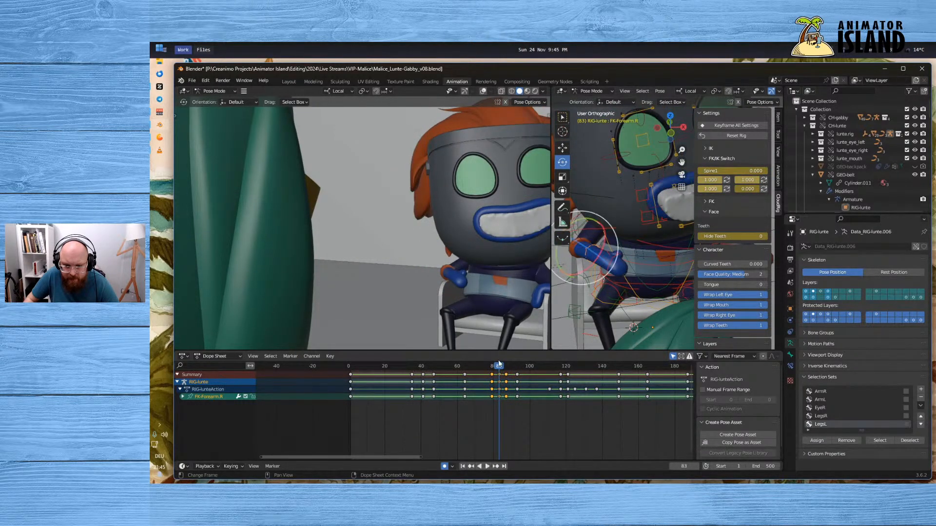
pyautogui.scroll(-1, 608, 278)
pyautogui.press('space')
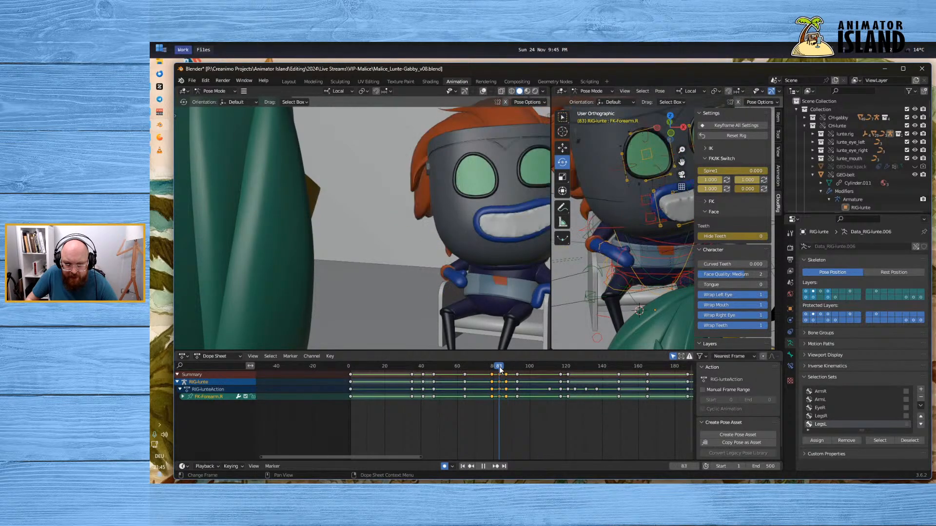
pyautogui.press('Escape')
# Select FK-Head at frame 83 and rotate it to tilt the head downward
pyautogui.moveTo(662, 250); pyautogui.dragTo(603, 270, button='middle')
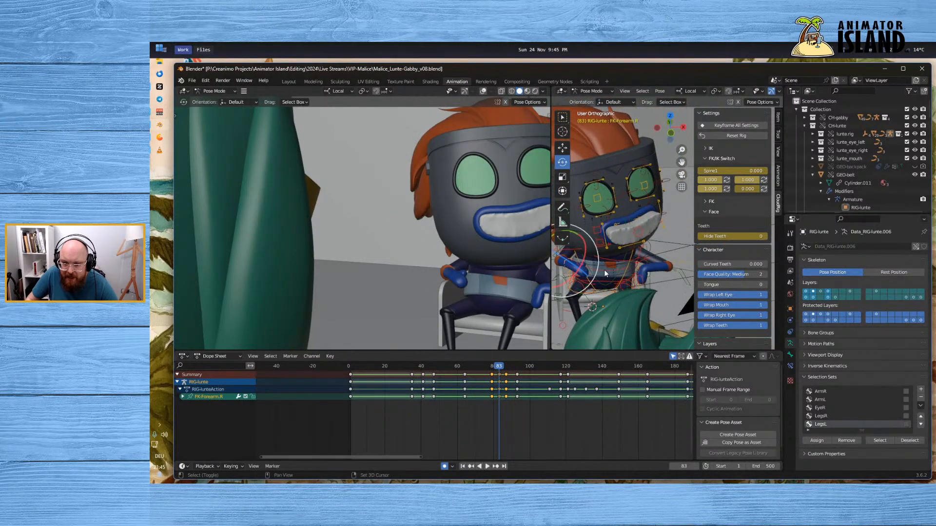
pyautogui.moveTo(619, 206); pyautogui.dragTo(621, 232, button='middle')
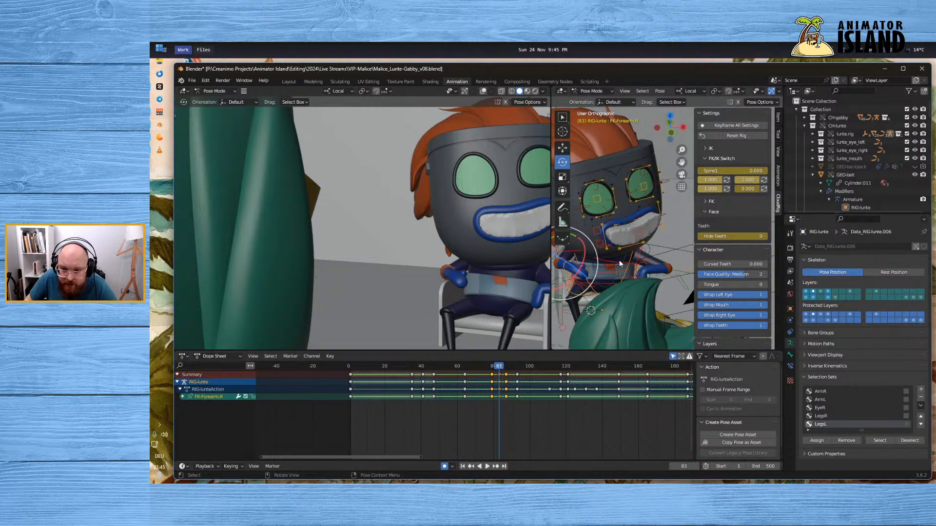
pyautogui.moveTo(620, 263); pyautogui.dragTo(613, 238, button='middle')
pyautogui.click(611, 225)
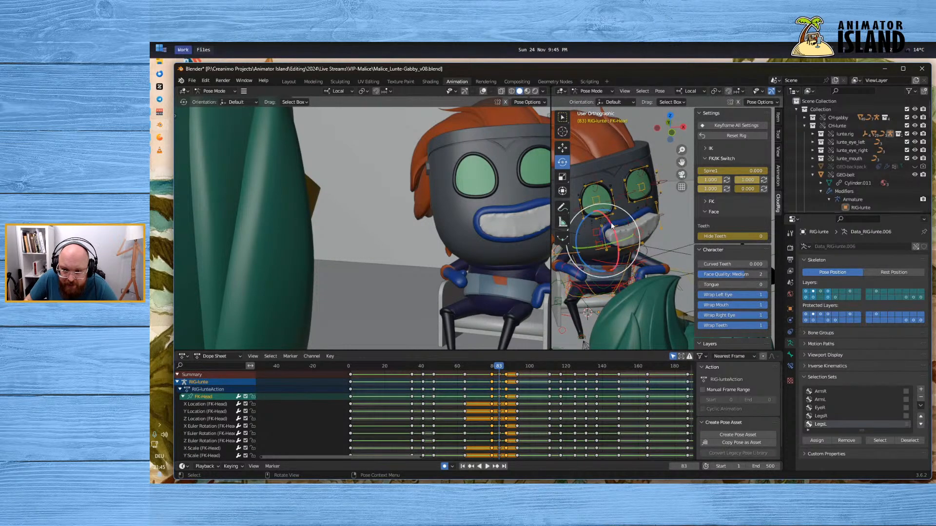
pyautogui.moveTo(611, 226); pyautogui.dragTo(614, 234)
# Scrub back and play the animation from frame 75 to review the head tilt during the turn
pyautogui.press('space')
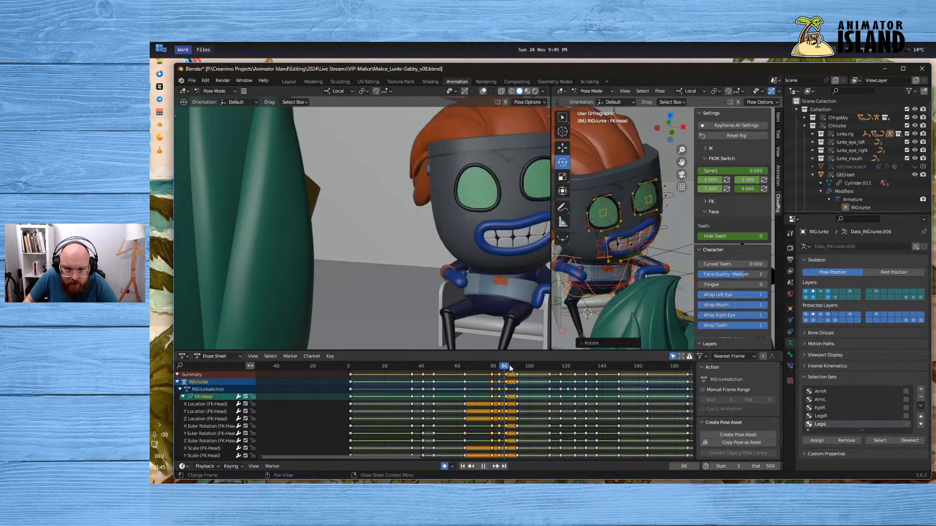
pyautogui.moveTo(494, 369); pyautogui.dragTo(485, 368)
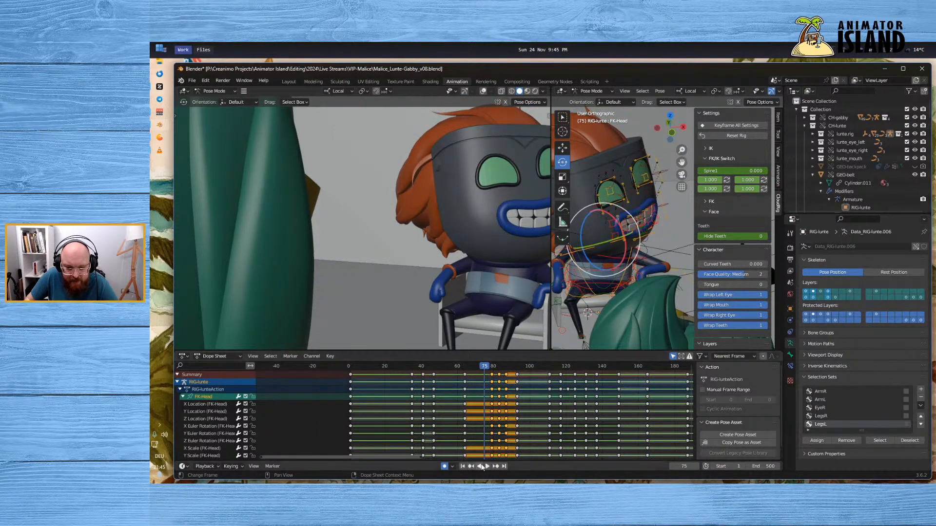
pyautogui.click(489, 467)
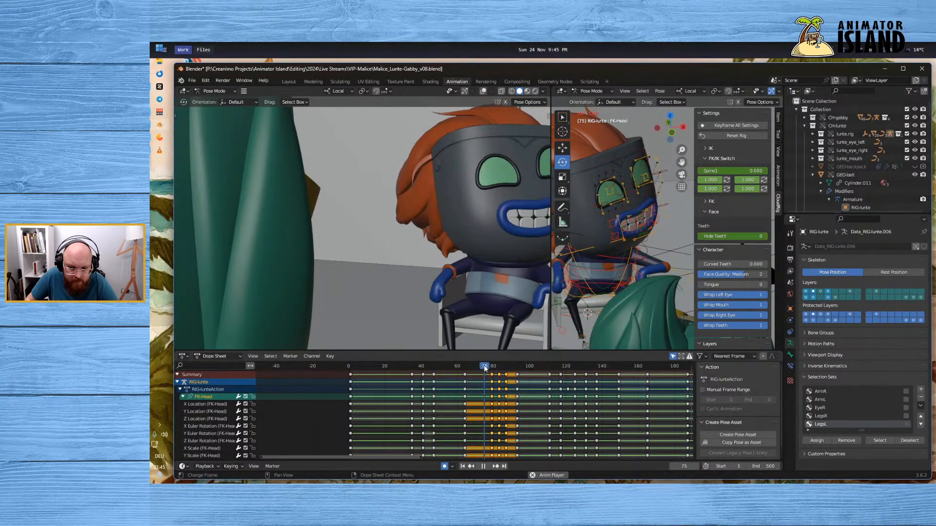
pyautogui.click(484, 466)
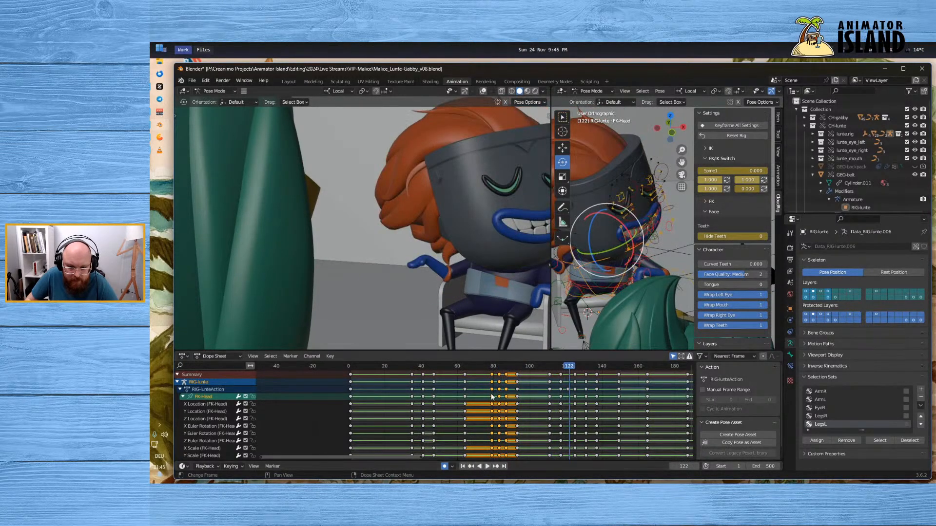
pyautogui.scroll(-3, 443, 267)
pyautogui.scroll(1, 443, 267)
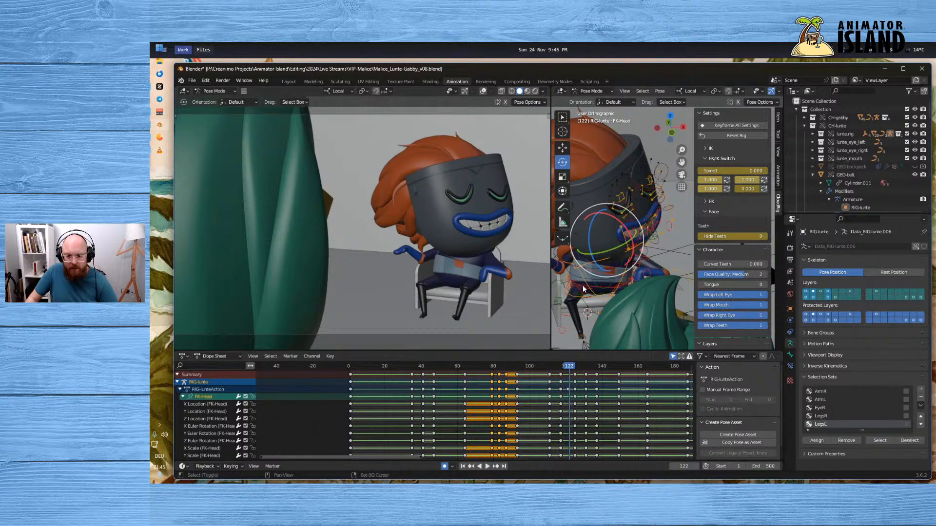
pyautogui.keyDown('shift'); pyautogui.moveTo(569, 296); pyautogui.dragTo(628, 297, button='middle'); pyautogui.keyUp('shift')
# Play the animation repeatedly from about frames 24 and 74 to examine the full head turn and arm motion
pyautogui.click(393, 367)
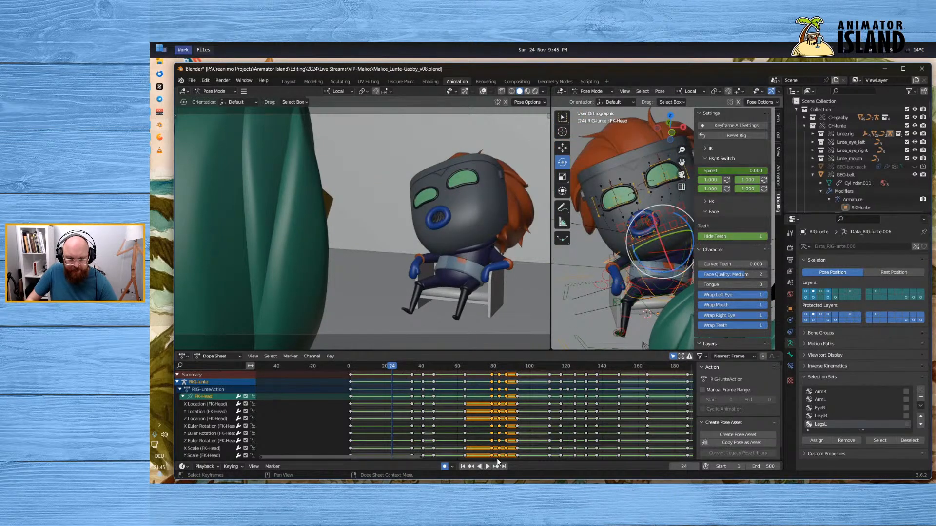
pyautogui.click(487, 466)
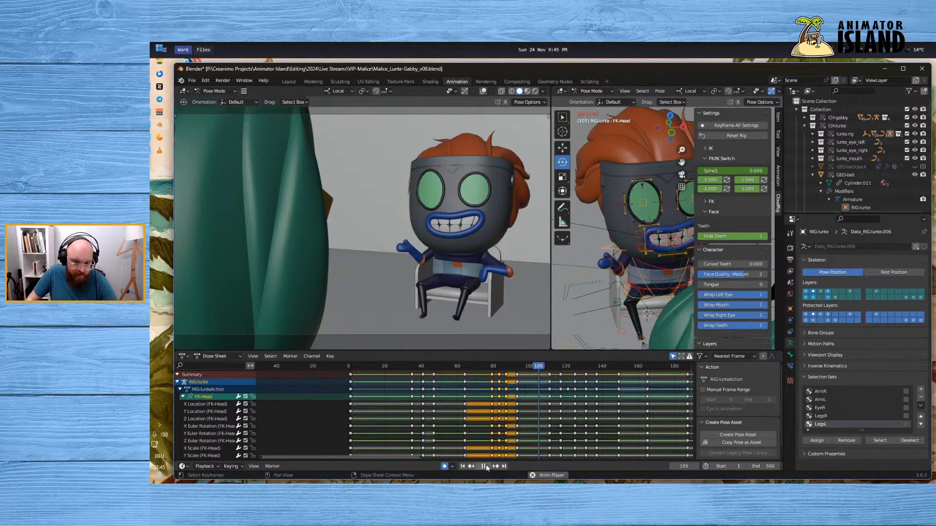
pyautogui.click(485, 466)
pyautogui.click(482, 364)
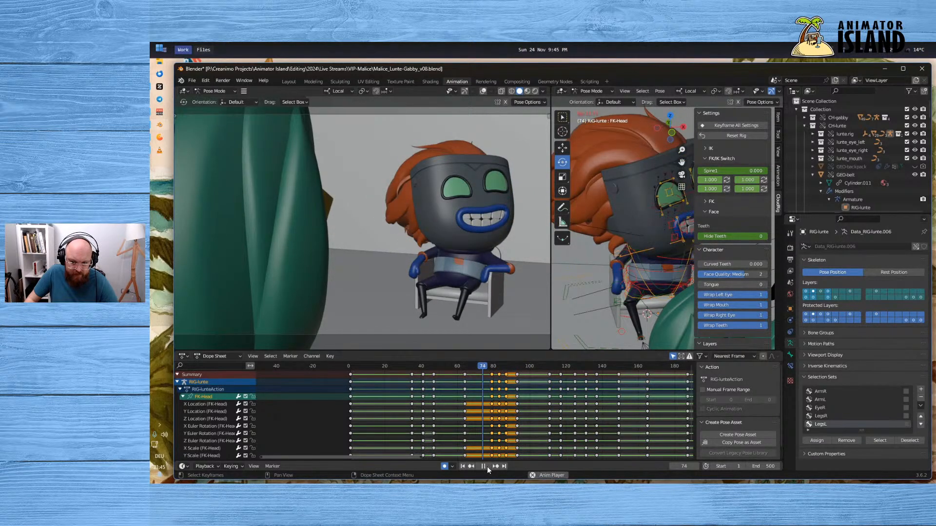
pyautogui.click(487, 466)
pyautogui.press('Escape')
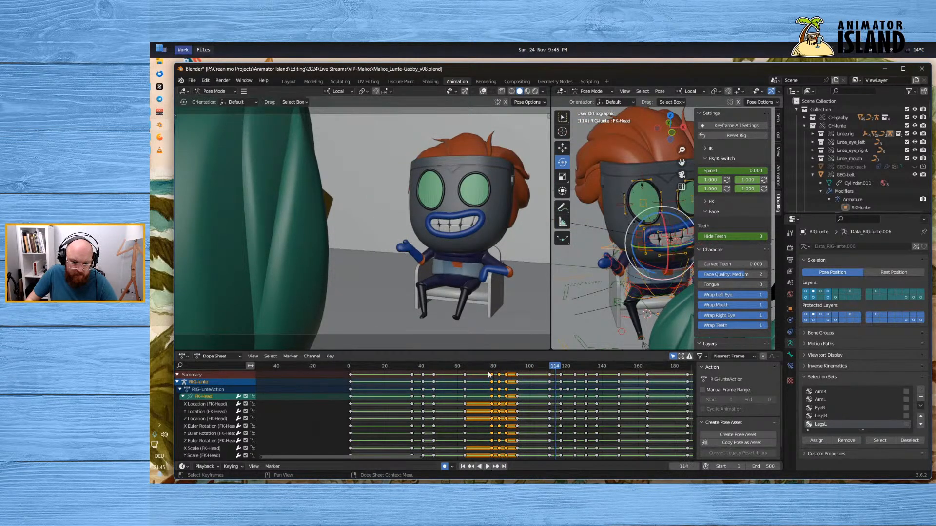
pyautogui.click(487, 466)
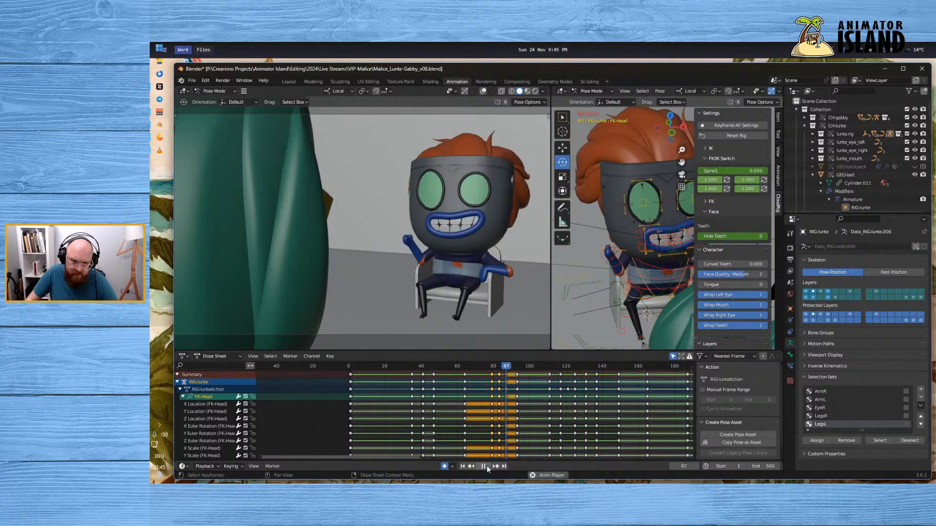
pyautogui.click(487, 466)
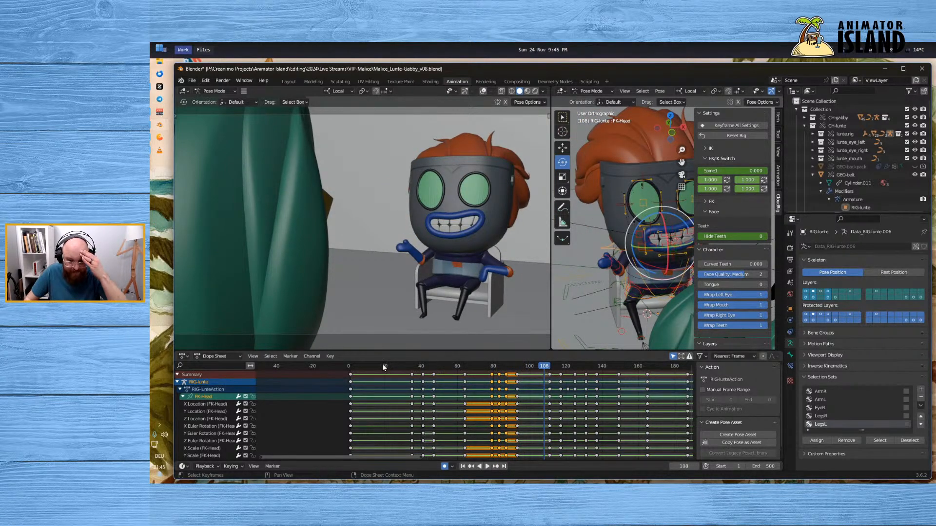
pyautogui.click(394, 366)
pyautogui.click(488, 466)
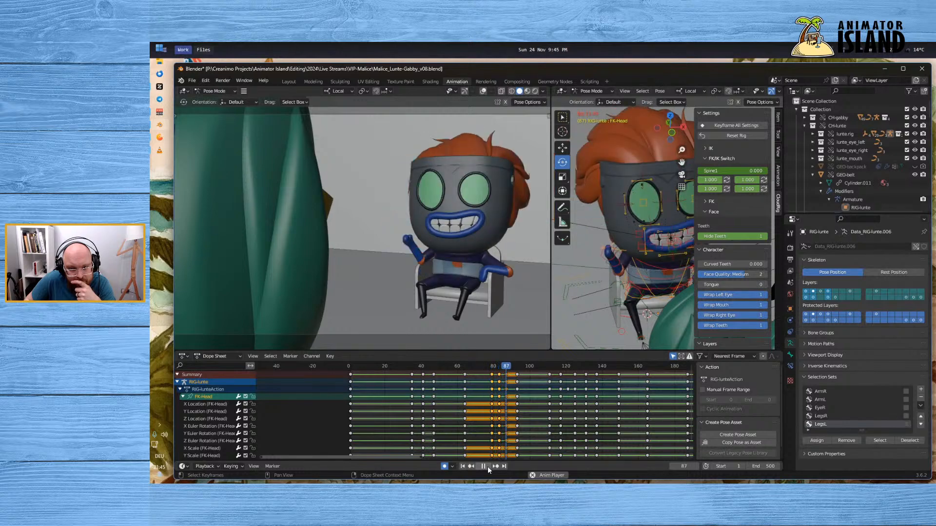
pyautogui.click(488, 466)
# Rotate FK-Head at frame 83 to adjust the head's tilt in the in-between pose
pyautogui.click(498, 366)
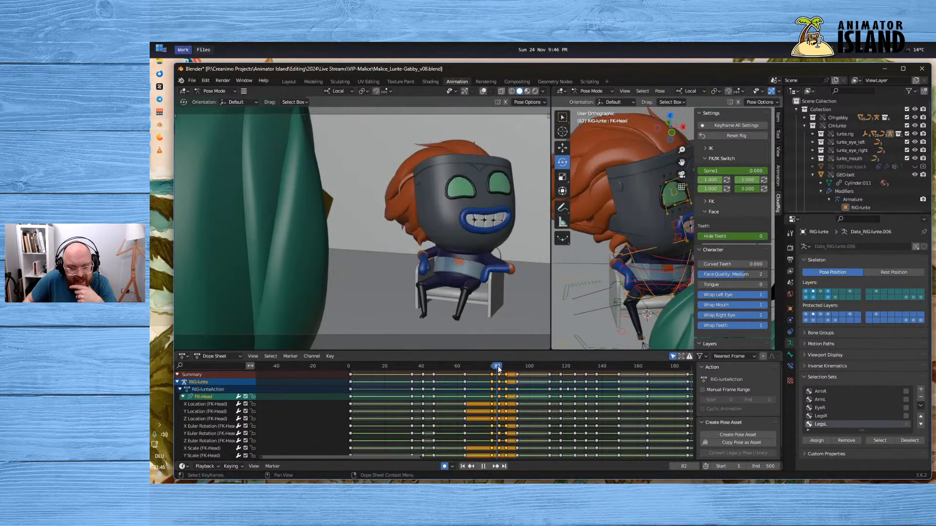
pyautogui.press('space')
pyautogui.press('Escape')
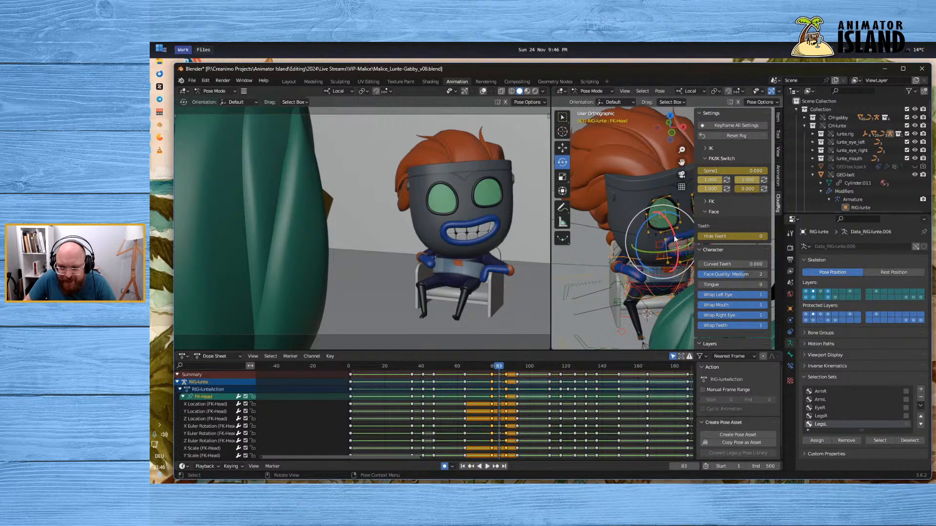
pyautogui.moveTo(675, 239); pyautogui.dragTo(665, 242)
# Play the transition from frame 79 to check the adjusted head tilt
pyautogui.click(491, 366)
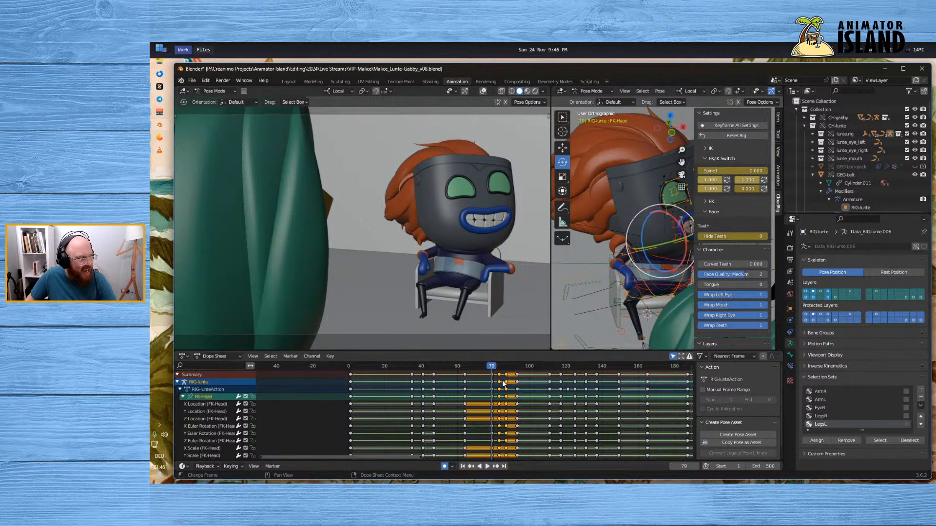
pyautogui.click(487, 467)
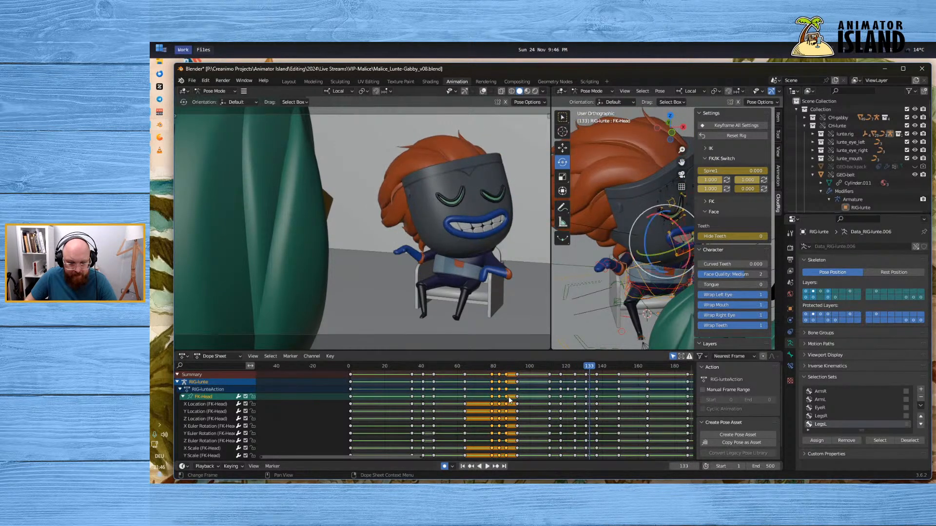
pyautogui.press('Escape')
pyautogui.click(488, 467)
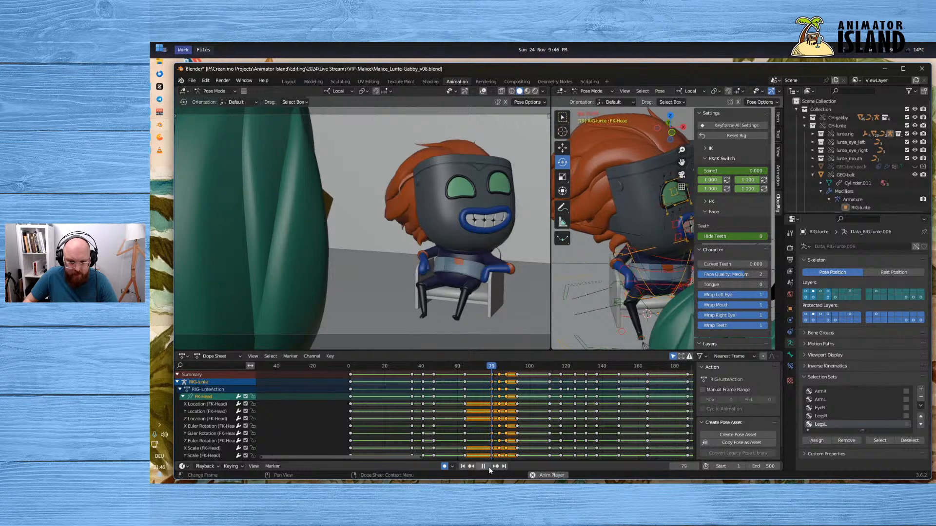
pyautogui.press('space')
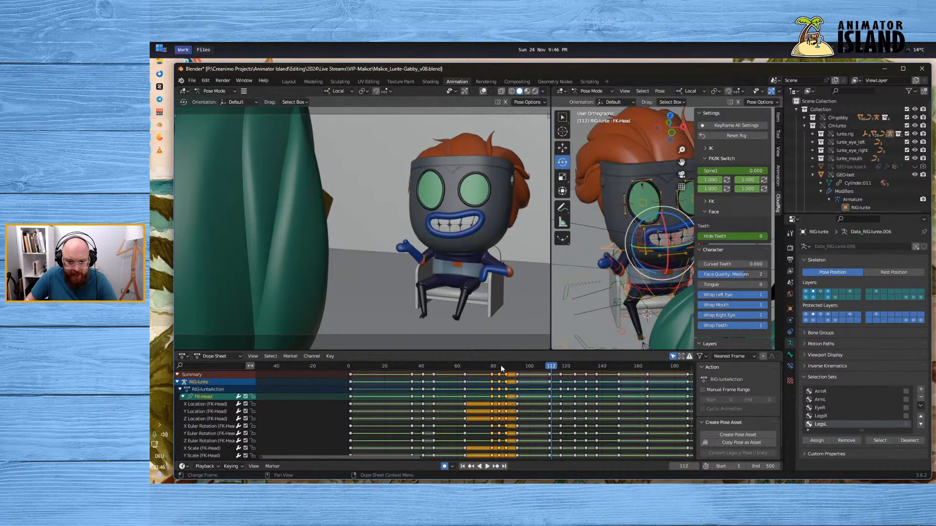
# Rotate FK-Head slightly upward at frame 83 to fine-tune its tilt, and scrub through the surrounding frames
pyautogui.moveTo(501, 364); pyautogui.dragTo(498, 366)
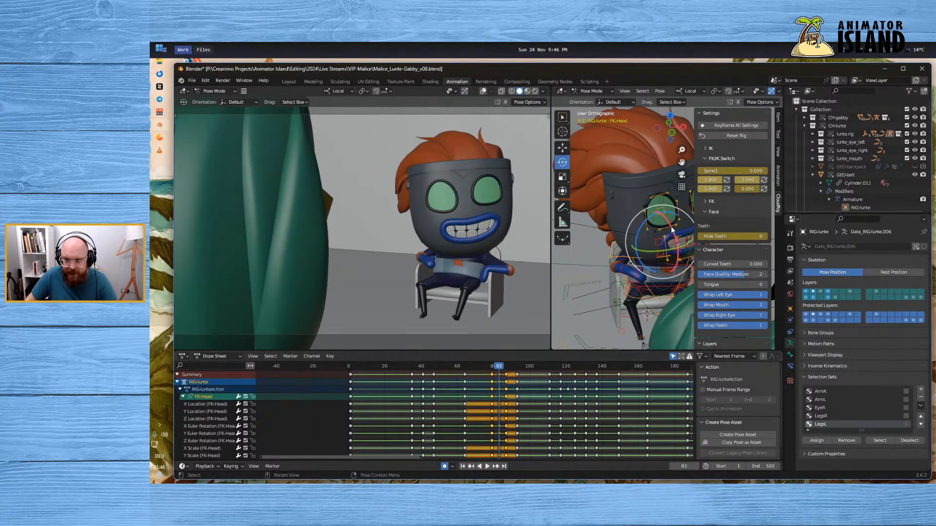
pyautogui.moveTo(673, 230); pyautogui.dragTo(670, 225)
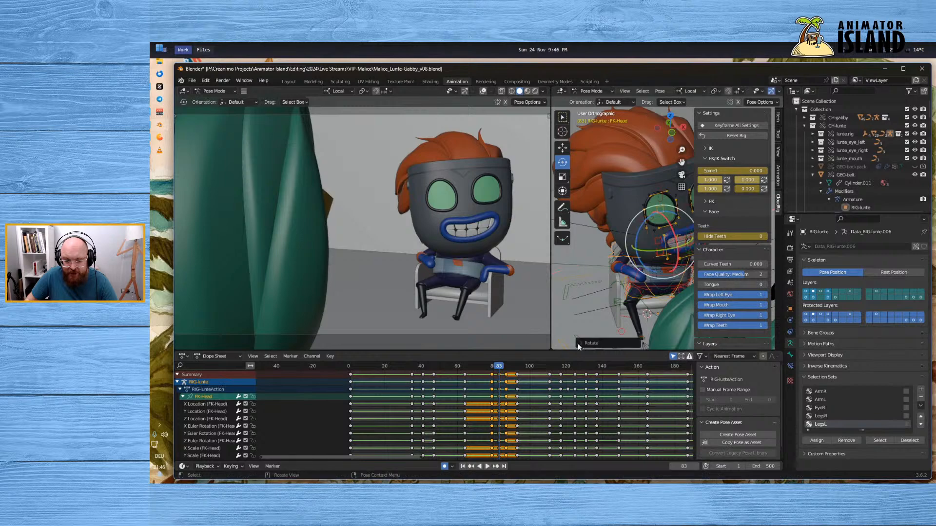
pyautogui.moveTo(498, 366); pyautogui.dragTo(494, 366)
pyautogui.press('space')
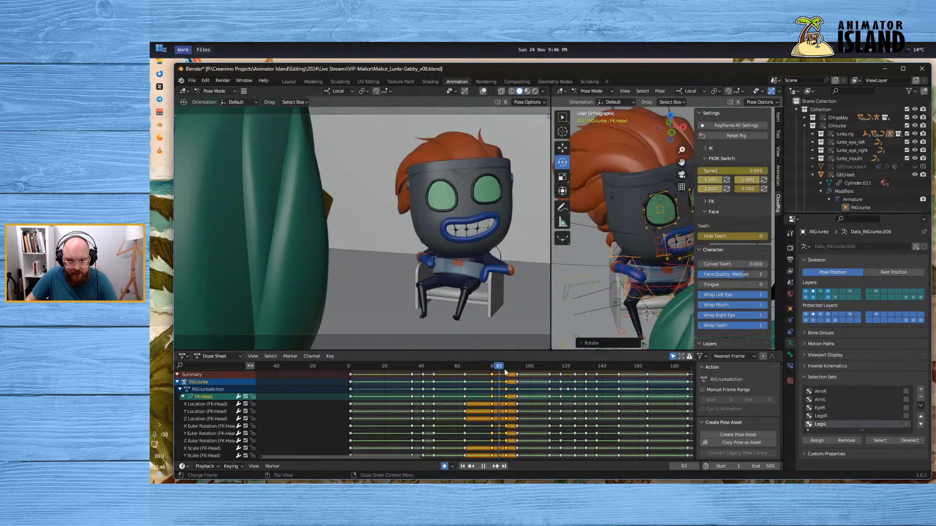
# Rotate FK-Forearm.R and FK-W-Hand.R at frame 87 to lower the raised right forearm outward and angle the hand
pyautogui.moveTo(505, 370)
pyautogui.mouseDown()
pyautogui.moveTo(552, 369)
pyautogui.moveTo(507, 370)
pyautogui.mouseUp()
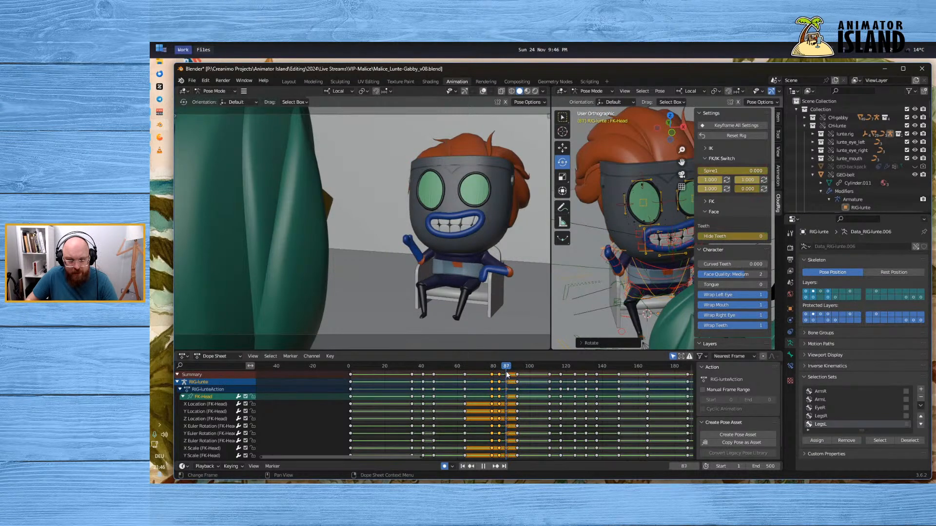
pyautogui.click(620, 267)
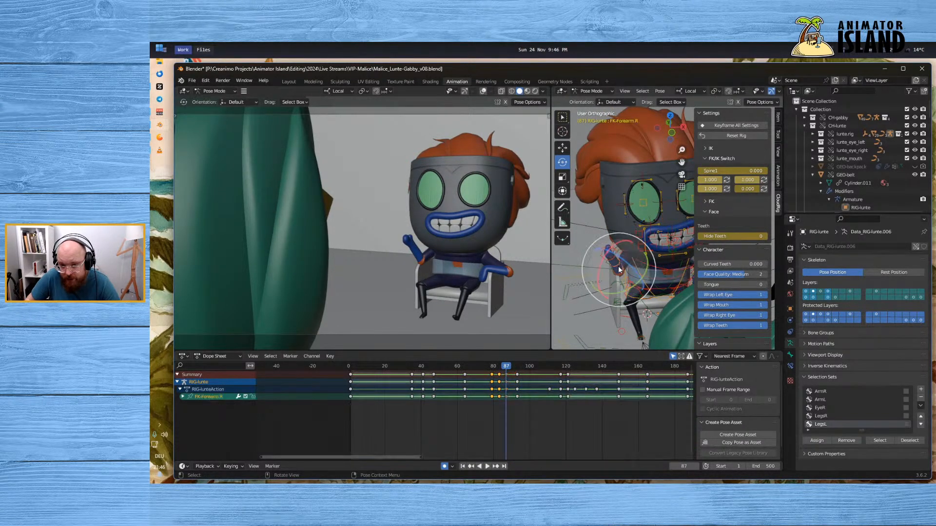
pyautogui.moveTo(598, 270); pyautogui.dragTo(648, 278)
pyautogui.click(552, 256)
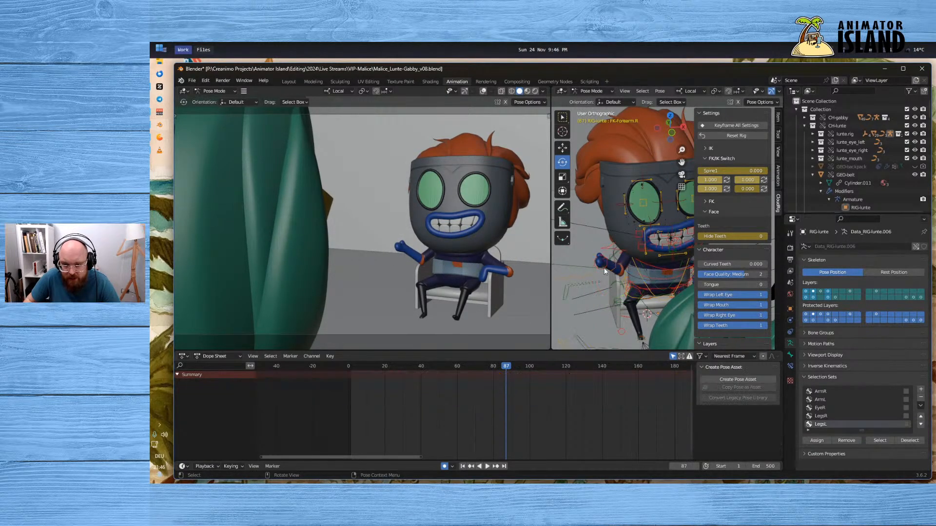
pyautogui.click(604, 267)
pyautogui.moveTo(607, 254); pyautogui.dragTo(603, 261)
pyautogui.moveTo(484, 367)
pyautogui.mouseDown()
pyautogui.moveTo(532, 370)
pyautogui.moveTo(483, 367)
pyautogui.mouseUp()
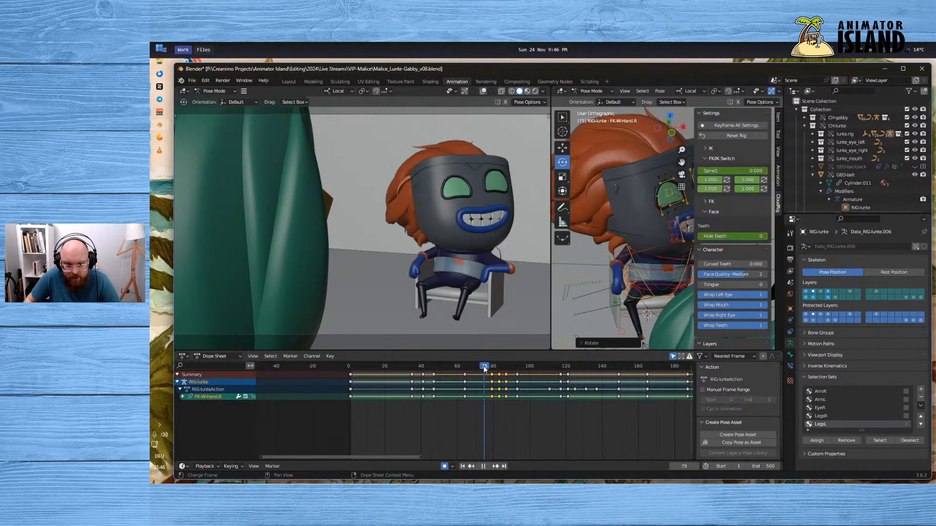
# Play back the transition and rotate FK-W-Hand.R at frame 87 to try a more upright right hand
pyautogui.click(485, 466)
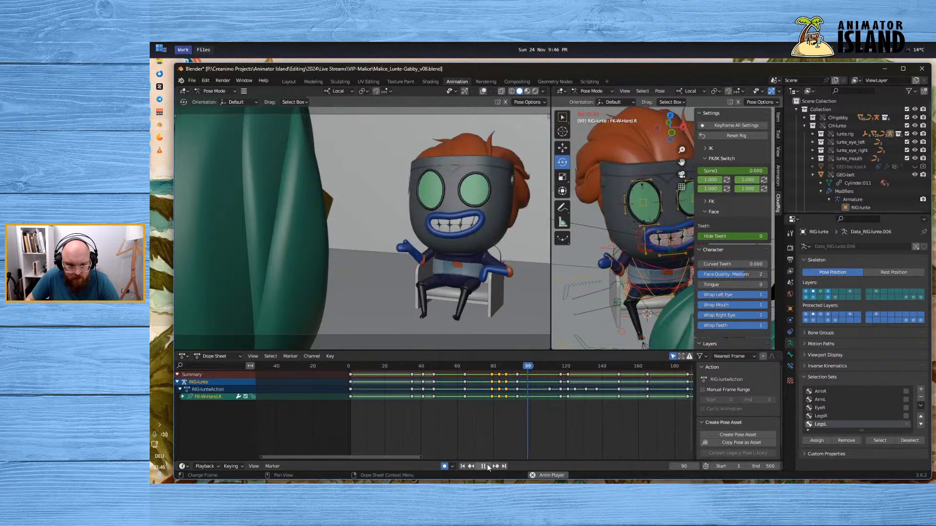
pyautogui.click(487, 466)
pyautogui.click(507, 366)
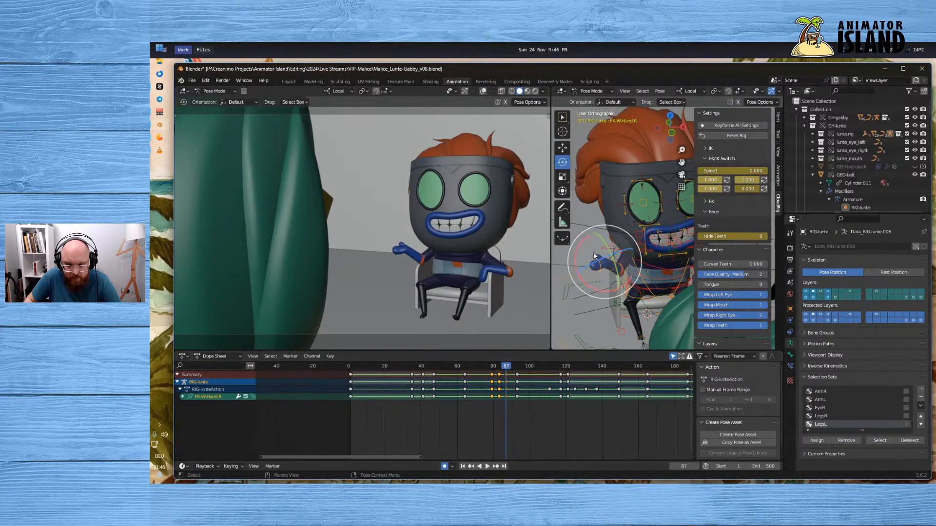
pyautogui.moveTo(587, 265); pyautogui.dragTo(595, 253)
# Play the transition twice from around frame 77 to check the right hand's movement
pyautogui.click(493, 366)
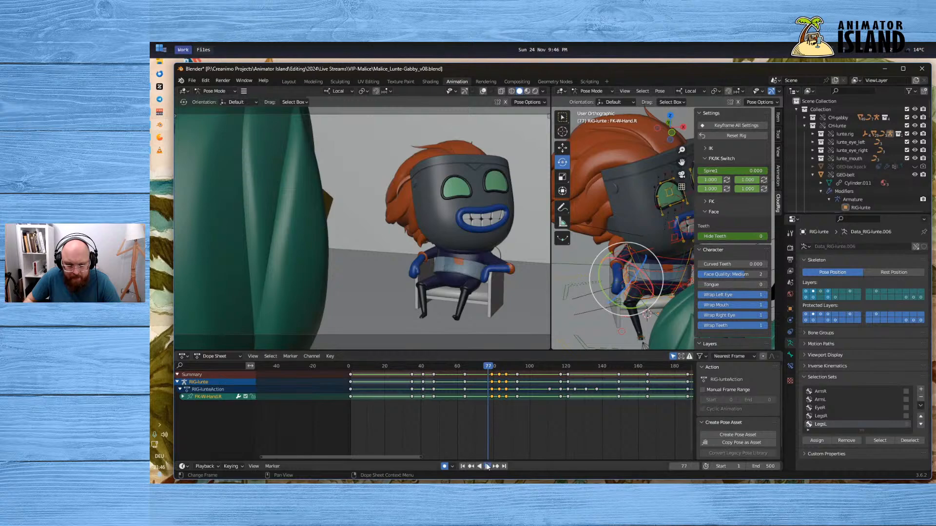
pyautogui.click(487, 466)
pyautogui.click(487, 466)
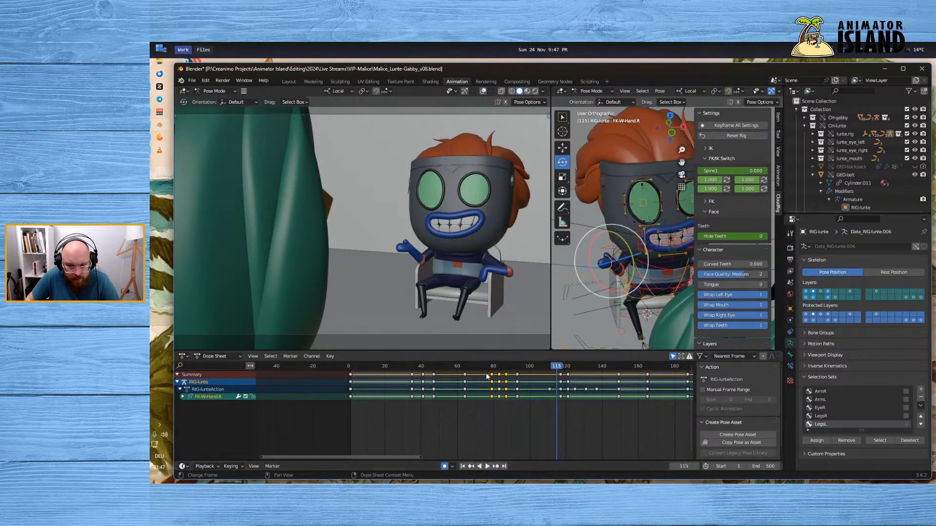
pyautogui.moveTo(483, 366); pyautogui.dragTo(478, 439)
pyautogui.click(488, 466)
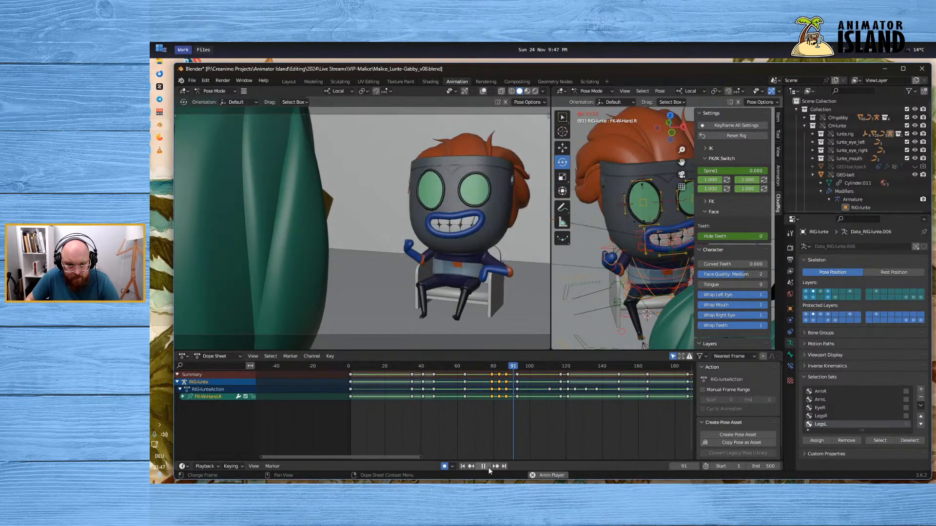
pyautogui.click(488, 466)
# Rotate FK-Forearm.R at frame 87 to try a different forearm angle, and play the motion from frame 76
pyautogui.click(498, 365)
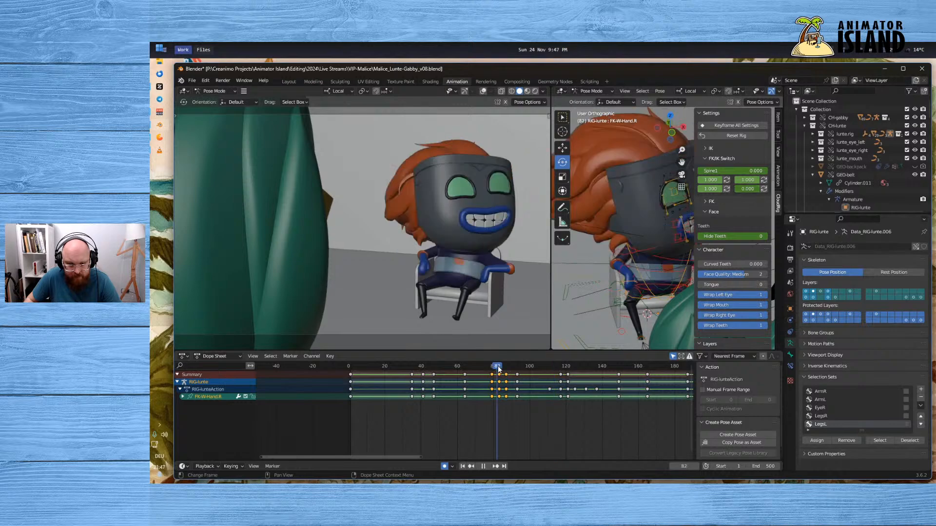
pyautogui.moveTo(498, 365); pyautogui.dragTo(506, 369)
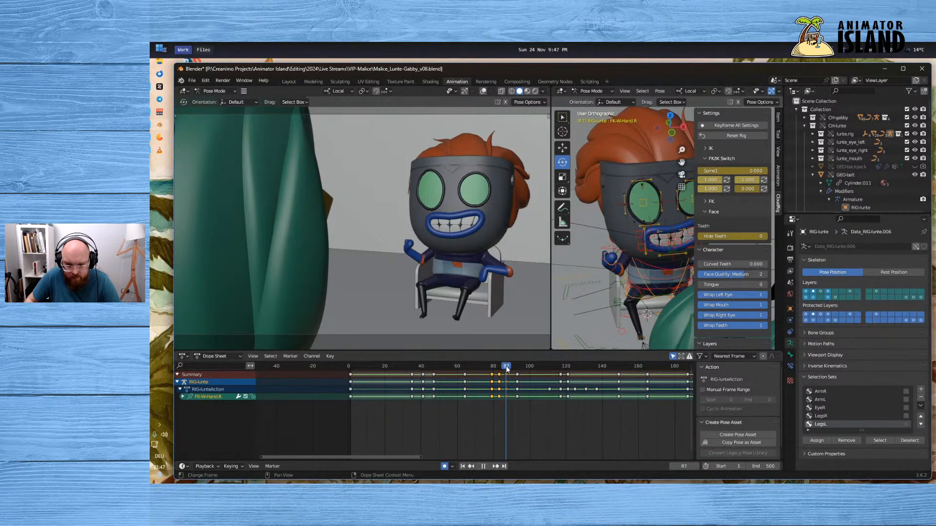
pyautogui.click(613, 260)
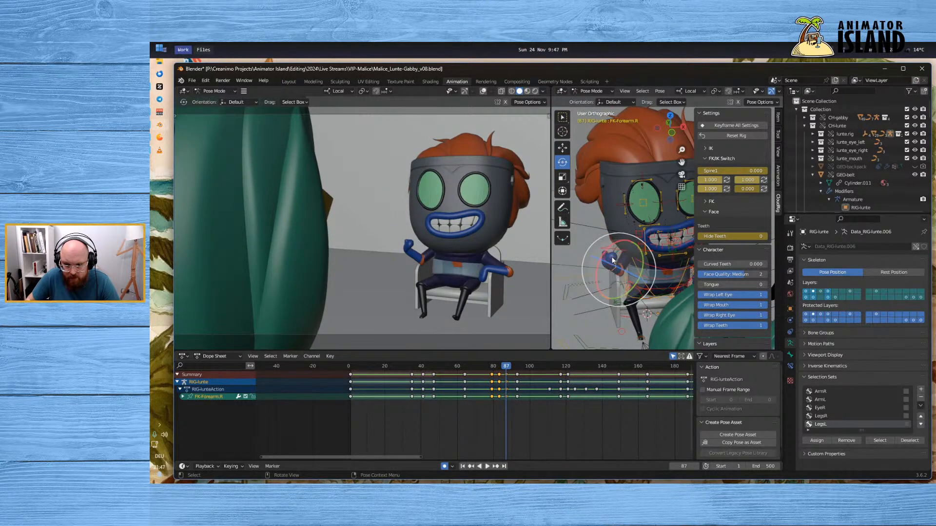
pyautogui.moveTo(612, 268); pyautogui.dragTo(606, 251)
pyautogui.click(487, 425)
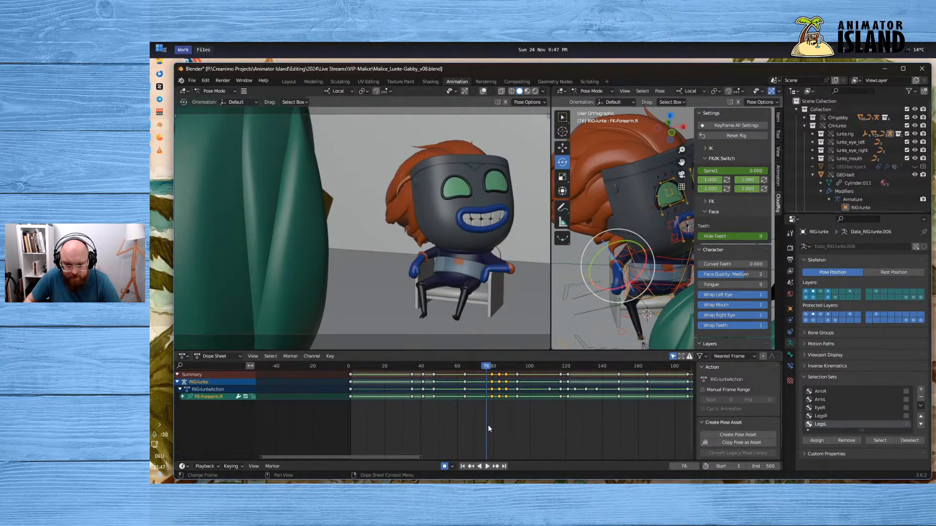
pyautogui.click(487, 467)
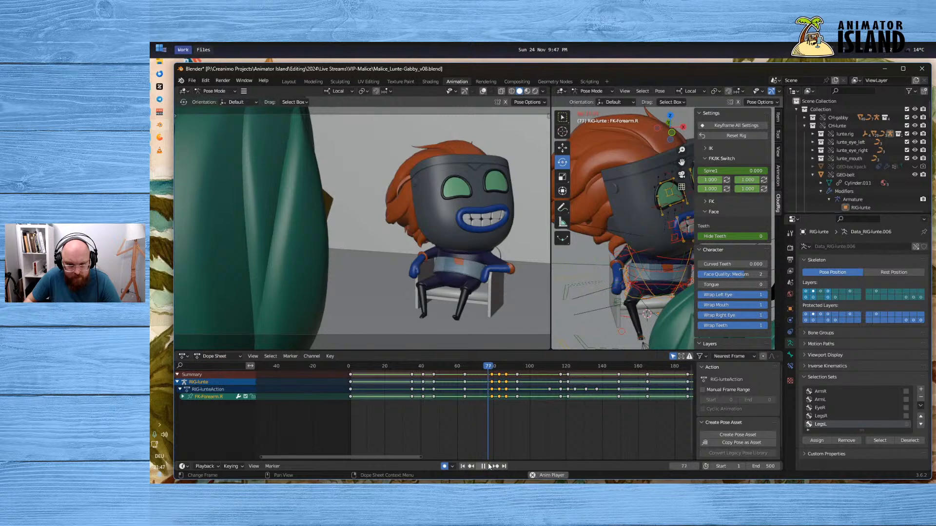
pyautogui.click(488, 467)
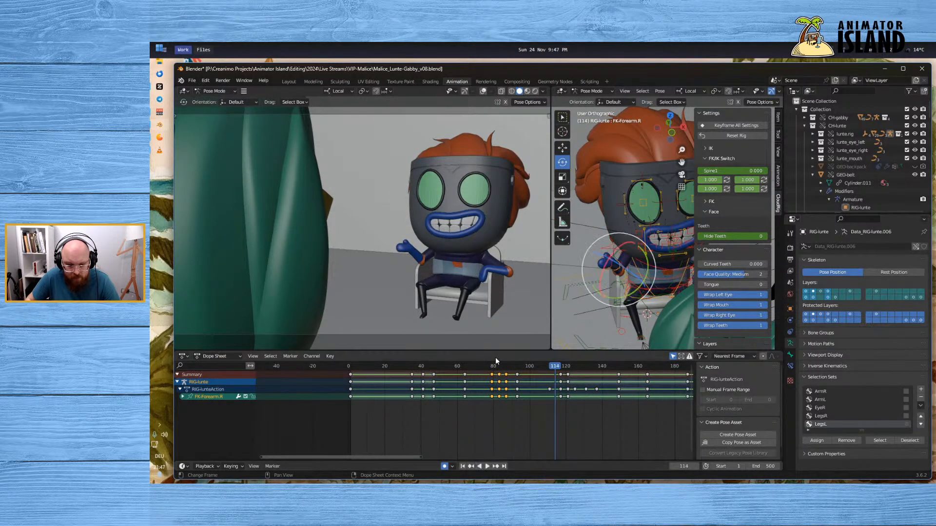
# Rotate FK-W-Hand.R about its local Z axis at frame 87 to try bending the hand outward, and play from frame 76
pyautogui.moveTo(495, 365)
pyautogui.mouseDown()
pyautogui.moveTo(518, 364)
pyautogui.moveTo(505, 365)
pyautogui.mouseUp()
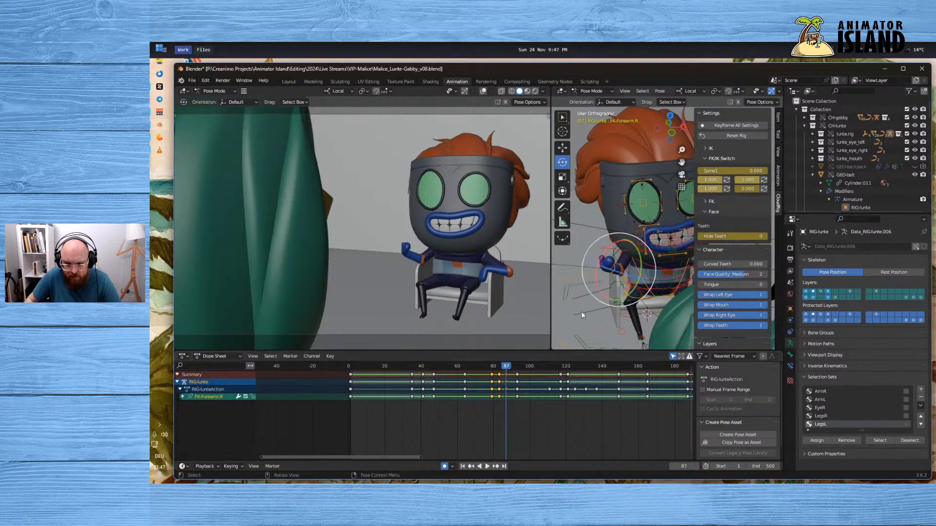
pyautogui.click(607, 269)
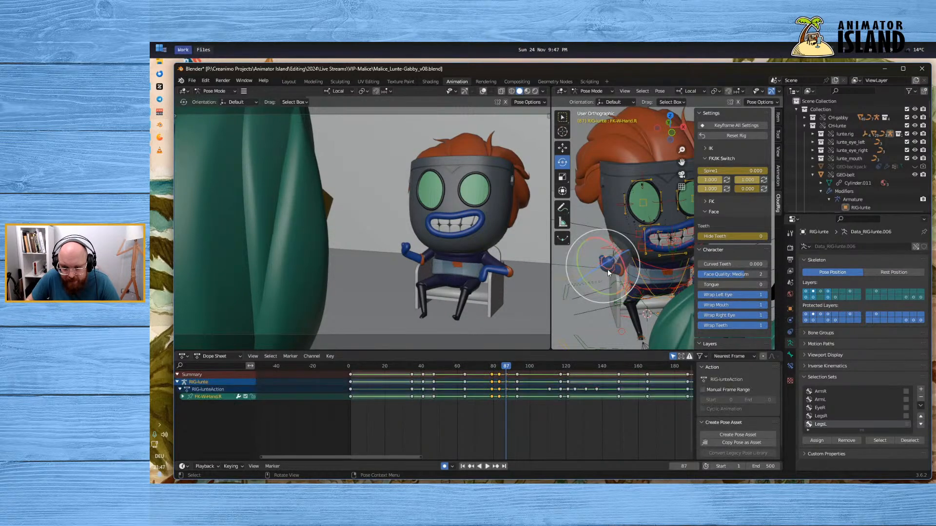
pyautogui.press('r')
pyautogui.press('z')
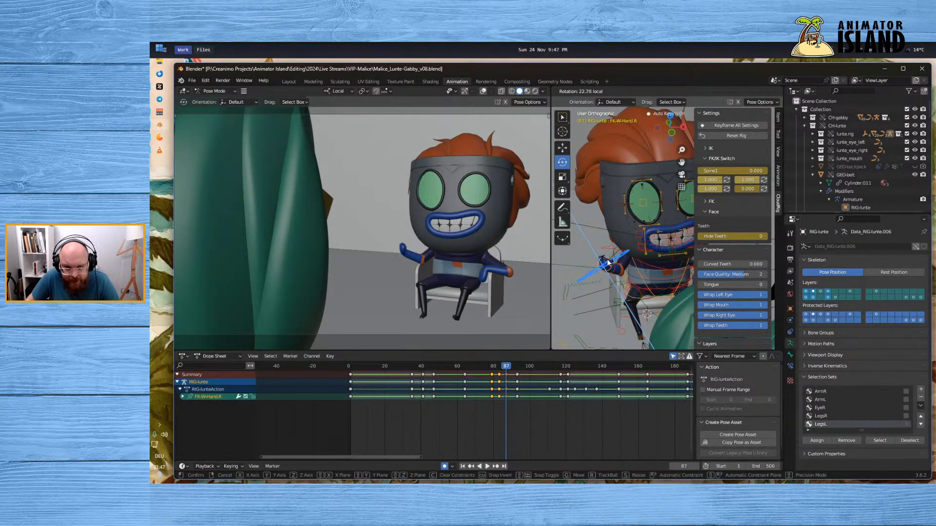
pyautogui.click(605, 266)
pyautogui.click(486, 366)
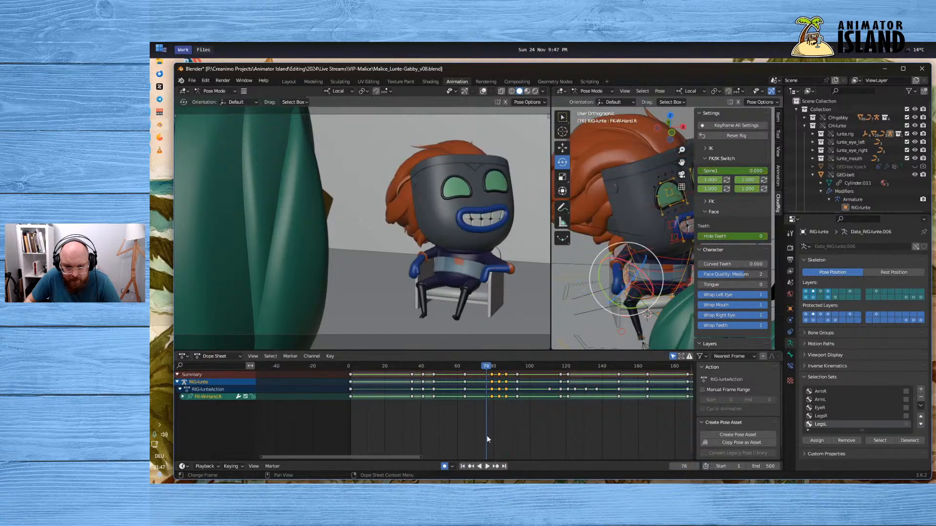
pyautogui.click(488, 466)
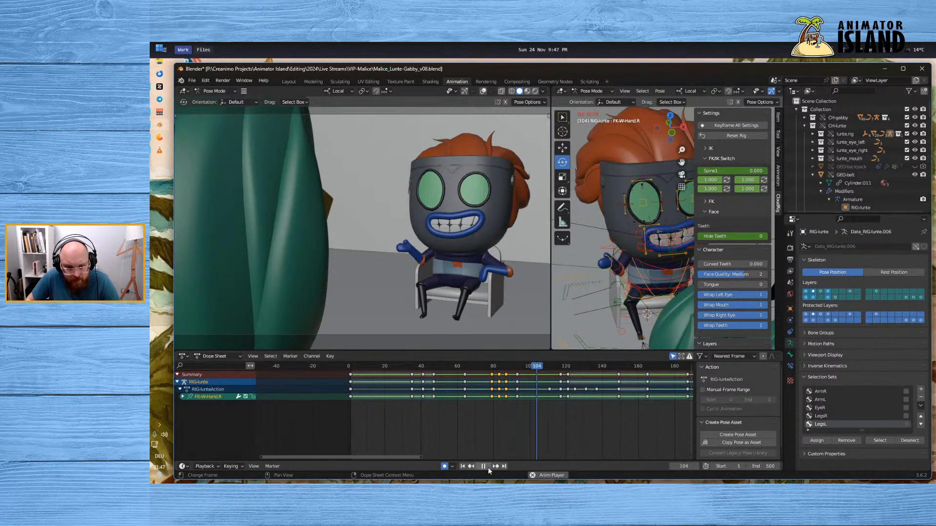
pyautogui.click(487, 466)
# Select the ArmR selection set's bones and copy their keyframes from frame 93 to frame 87
pyautogui.click(509, 367)
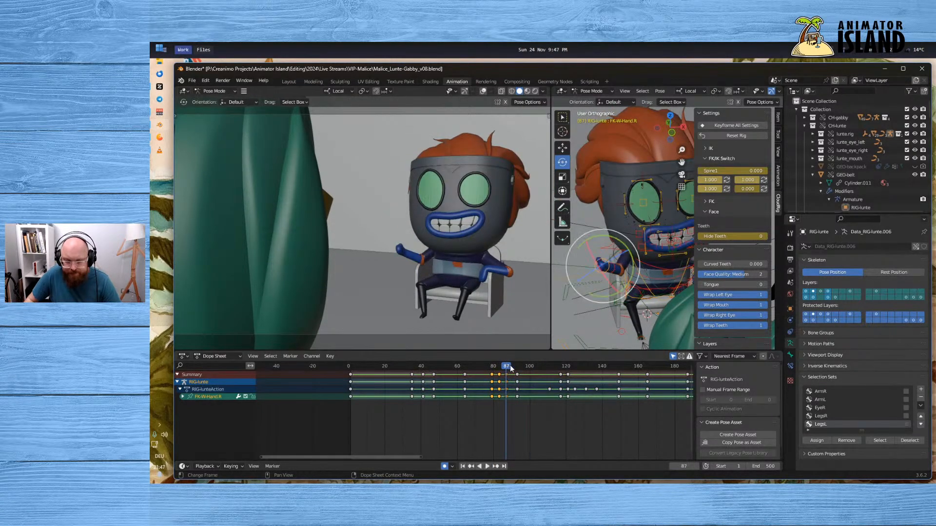
pyautogui.click(819, 391)
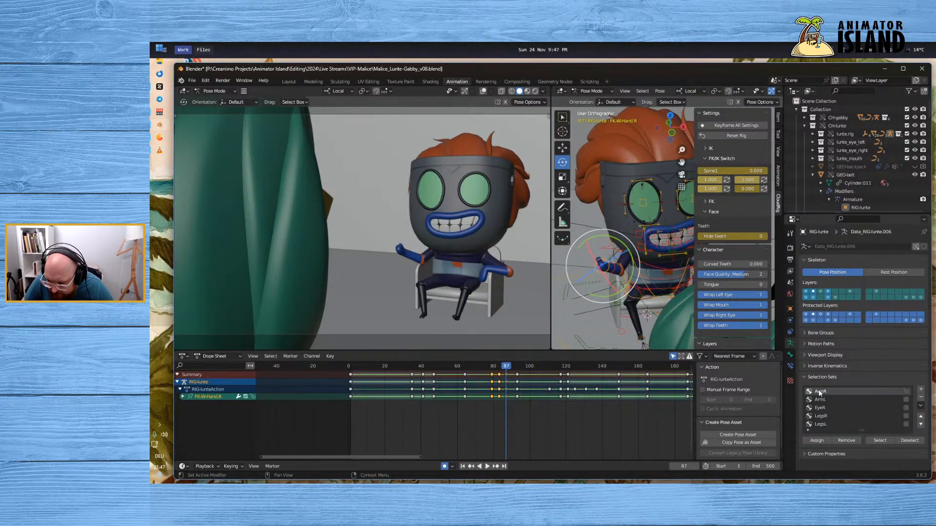
pyautogui.click(880, 440)
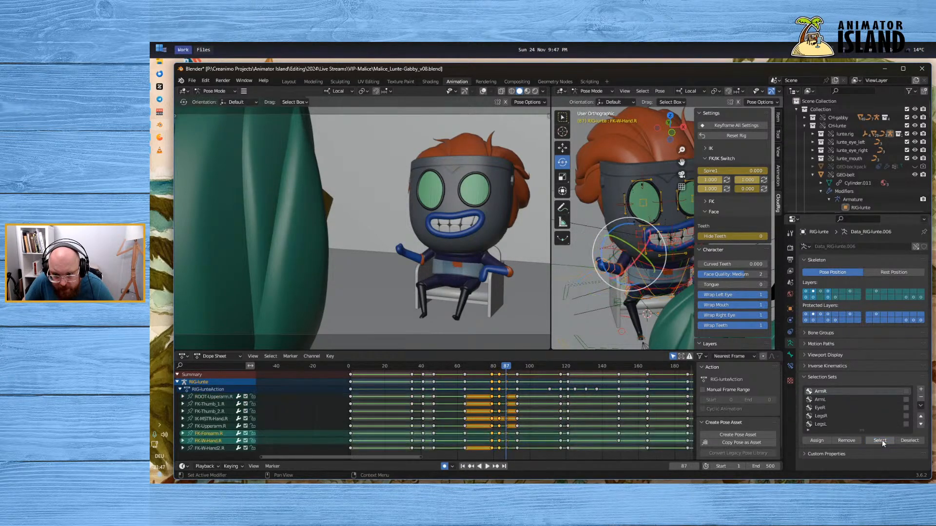
pyautogui.click(505, 373)
pyautogui.click(518, 374)
pyautogui.click(517, 368)
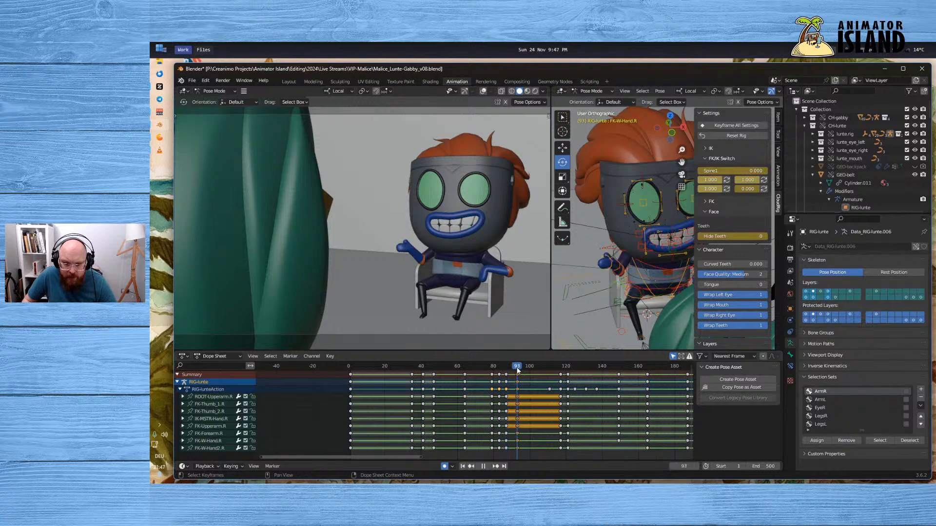
pyautogui.click(506, 368)
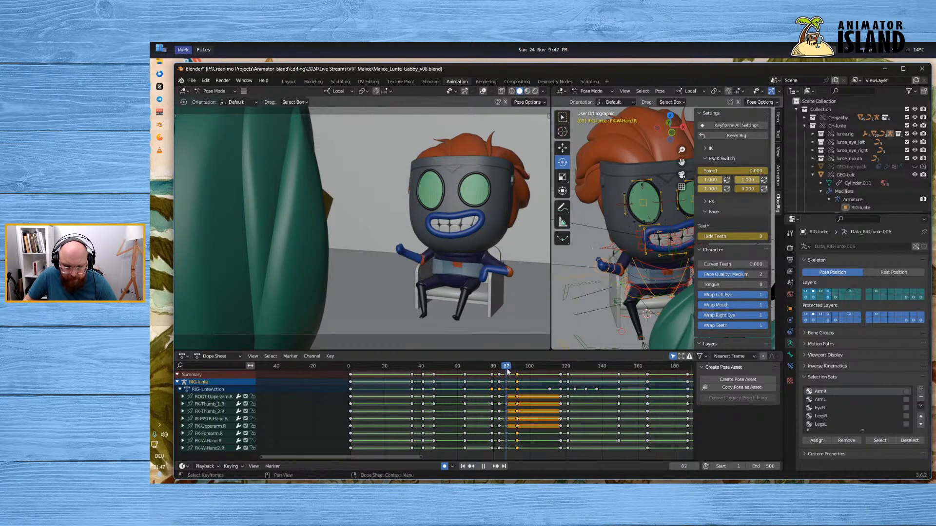
# Rotate FK-Forearm.R at frame 87 to bring the raised right forearm closer to the body
pyautogui.click(616, 272)
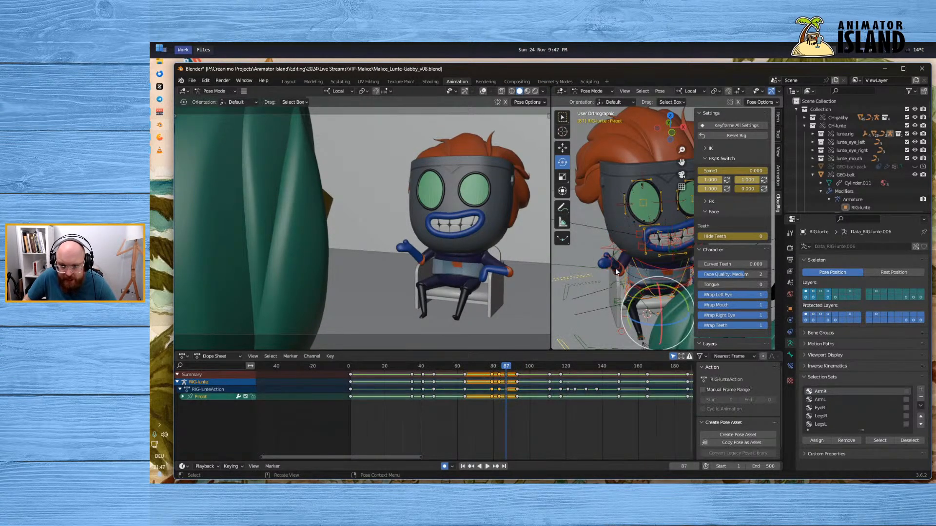
pyautogui.click(618, 267)
pyautogui.press('r')
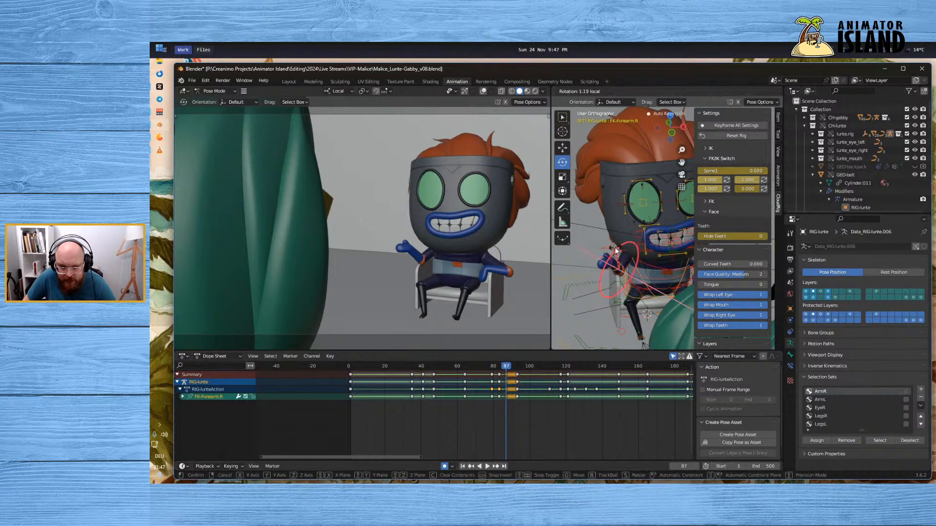
pyautogui.moveTo(613, 249)
pyautogui.mouseDown()
pyautogui.moveTo(610, 267)
pyautogui.moveTo(620, 263)
pyautogui.mouseUp()
pyautogui.click(592, 249)
# Rotate FK-W-Hand.R at frame 87 to angle the right hand upward, checking it from another side
pyautogui.click(608, 271)
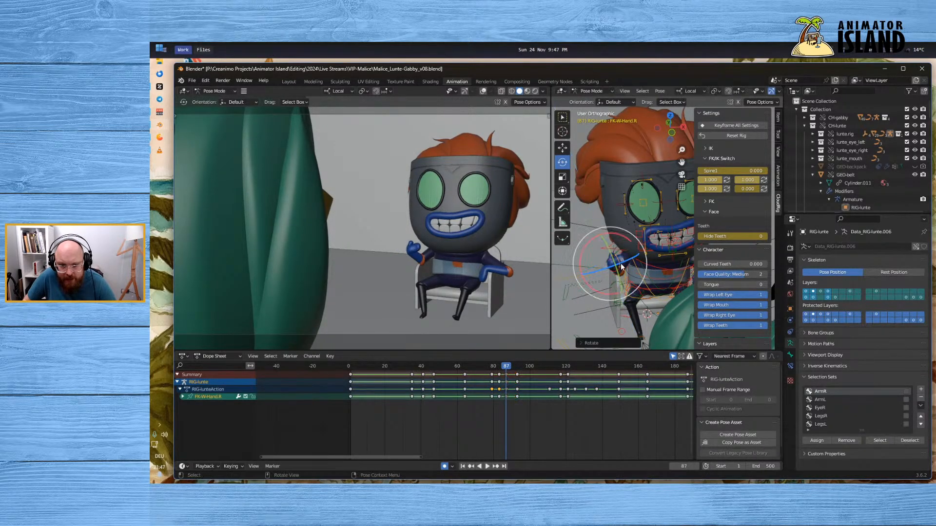
pyautogui.moveTo(610, 286); pyautogui.dragTo(616, 264, button='middle')
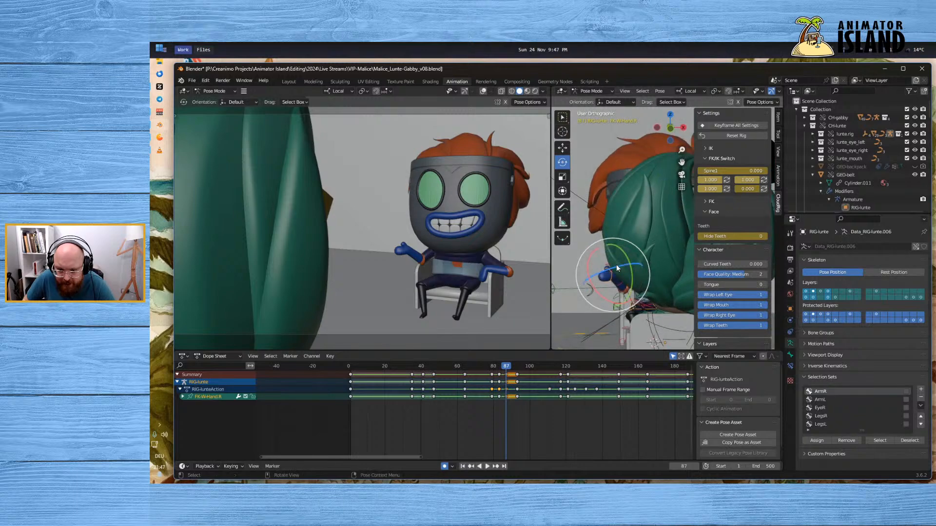
pyautogui.moveTo(616, 265); pyautogui.dragTo(692, 259)
pyautogui.moveTo(497, 366)
pyautogui.mouseDown()
pyautogui.moveTo(532, 369)
pyautogui.moveTo(506, 373)
pyautogui.mouseUp()
pyautogui.moveTo(542, 288); pyautogui.dragTo(483, 284, button='middle')
pyautogui.scroll(4, 483, 285)
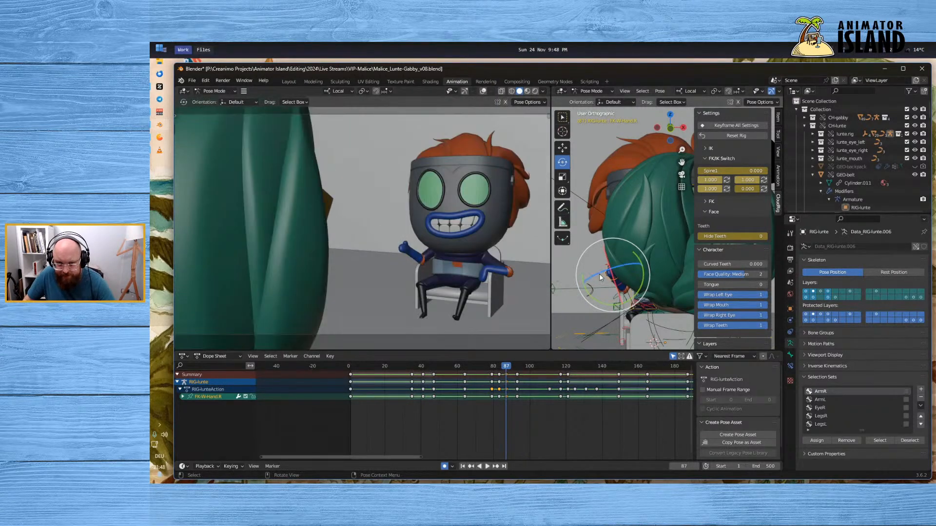
pyautogui.moveTo(594, 274)
pyautogui.mouseDown(button='middle')
pyautogui.moveTo(618, 283)
pyautogui.moveTo(607, 276)
pyautogui.mouseUp(button='middle')
pyautogui.moveTo(593, 285); pyautogui.dragTo(606, 277)
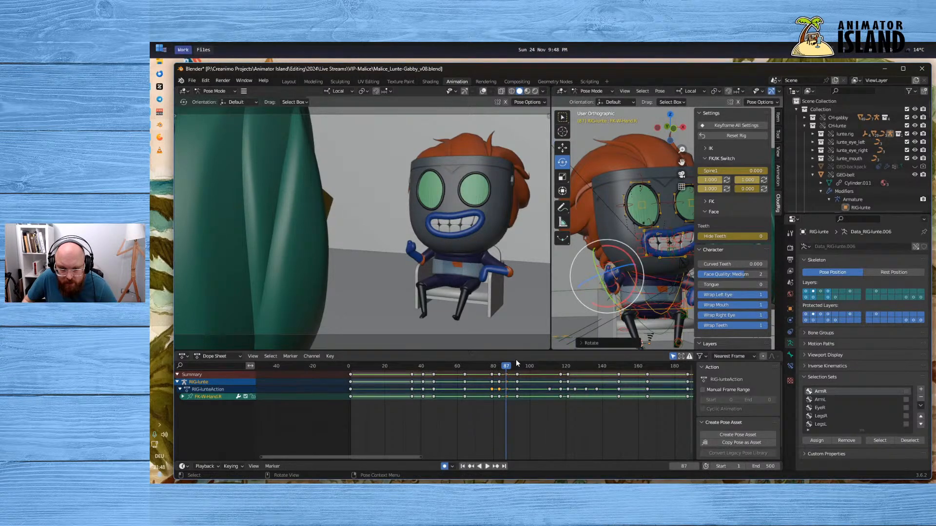
# Play the transition from around frame 77 to check the reworked right forearm and hand
pyautogui.click(492, 366)
pyautogui.click(485, 367)
pyautogui.click(487, 465)
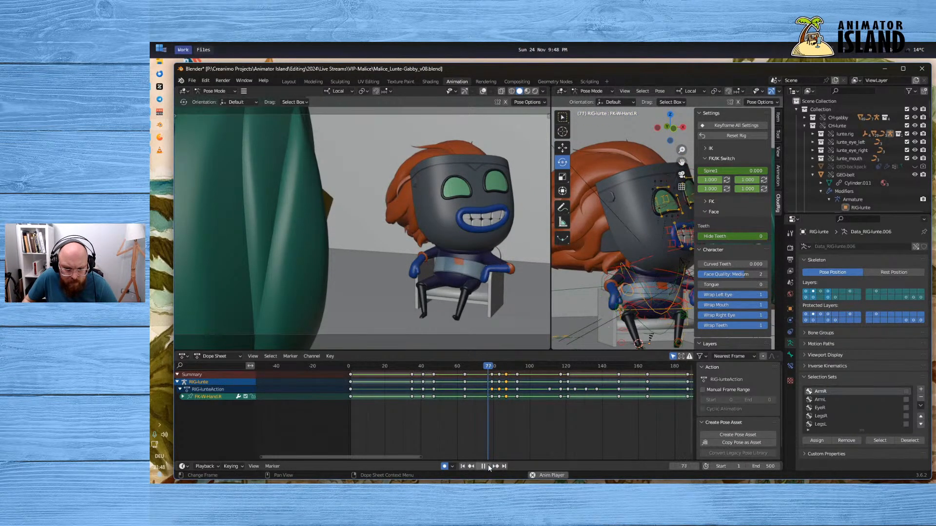
pyautogui.click(488, 466)
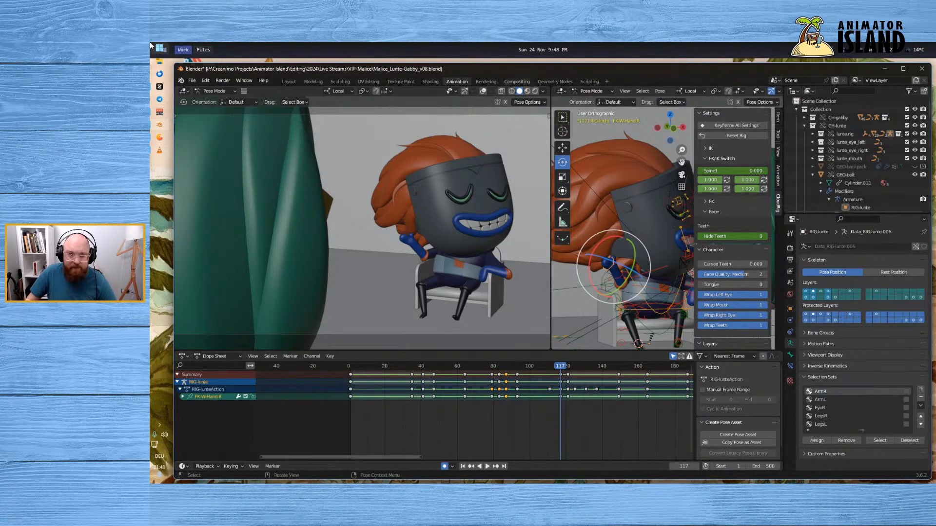
# Switch to Concepts and sketch two crossing green limb shapes with filled dots marking their ends
pyautogui.click(161, 149)
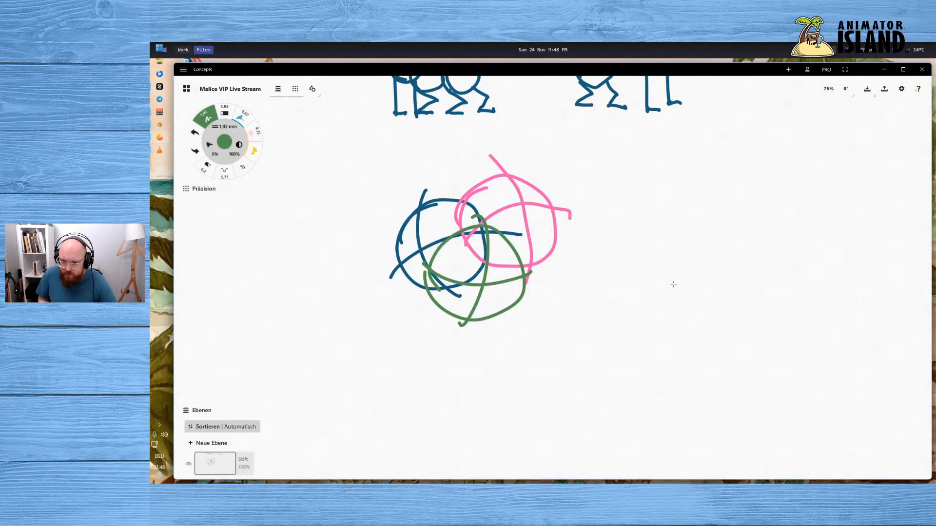
pyautogui.moveTo(667, 265); pyautogui.dragTo(678, 270)
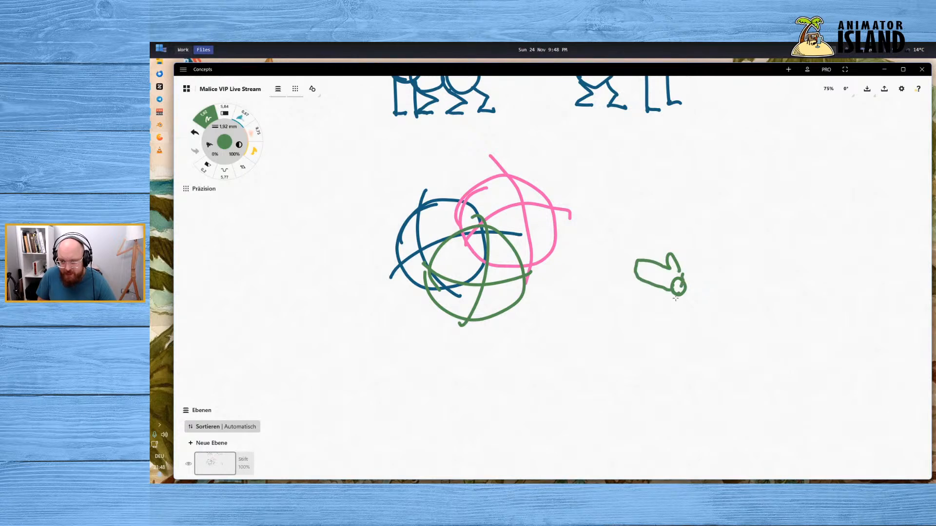
pyautogui.moveTo(638, 258); pyautogui.dragTo(637, 261)
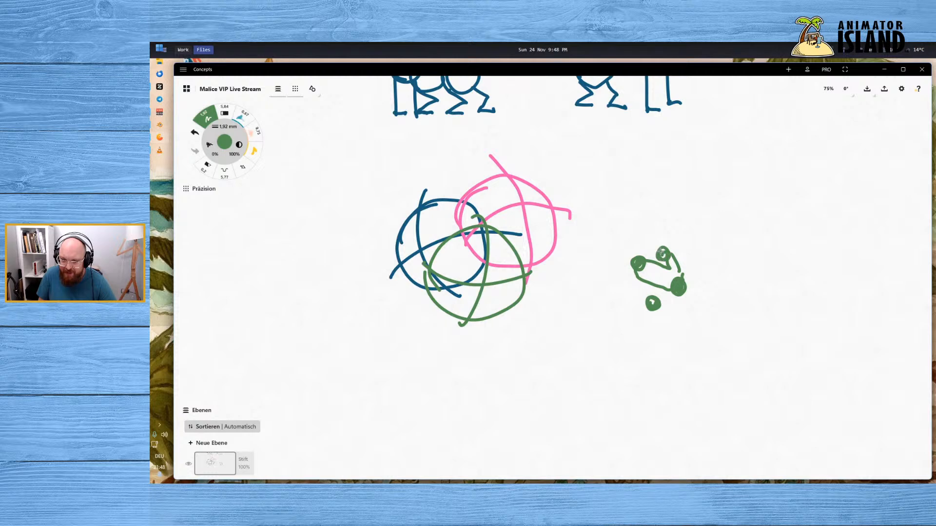
pyautogui.moveTo(661, 251); pyautogui.dragTo(656, 257)
pyautogui.moveTo(664, 297); pyautogui.dragTo(648, 290)
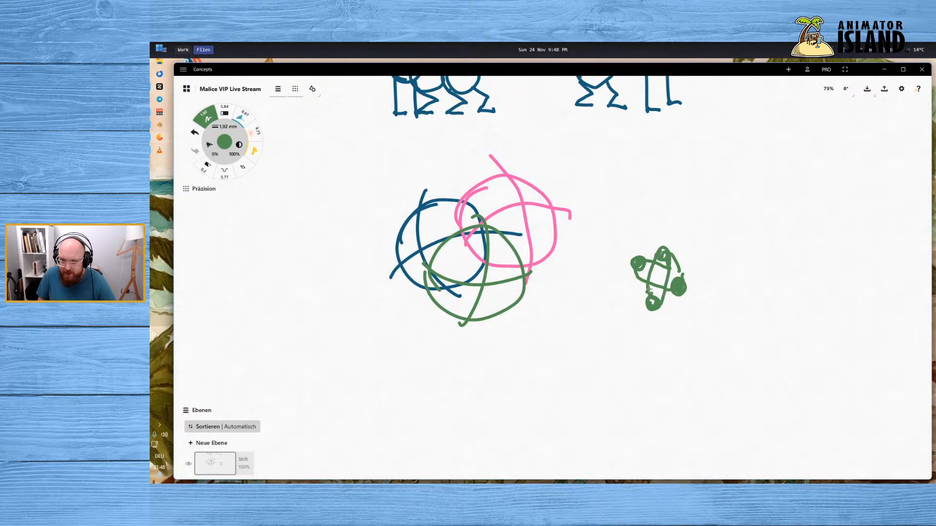
# Add straight lines running out from the dots and two double-headed arrows across the crossing shapes
pyautogui.moveTo(649, 330)
pyautogui.mouseDown()
pyautogui.moveTo(670, 325)
pyautogui.moveTo(695, 298)
pyautogui.mouseUp()
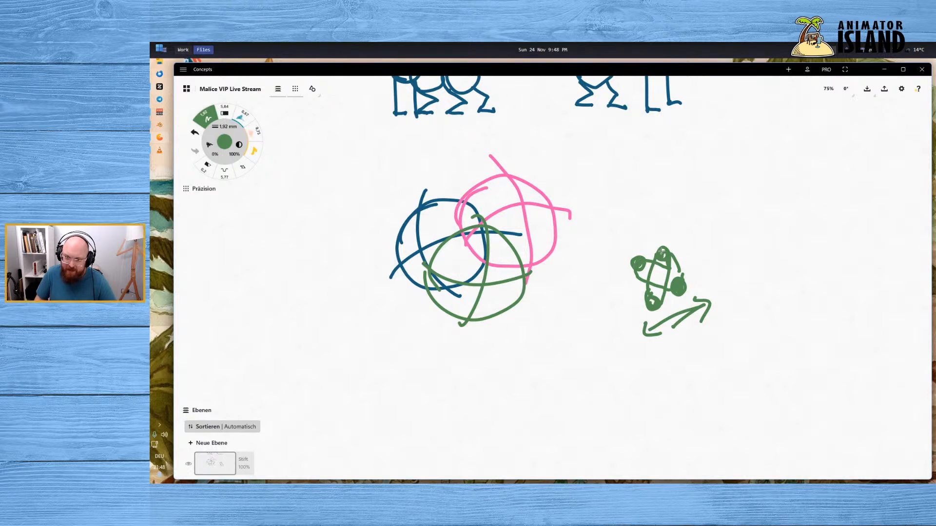
pyautogui.moveTo(627, 235); pyautogui.dragTo(660, 251)
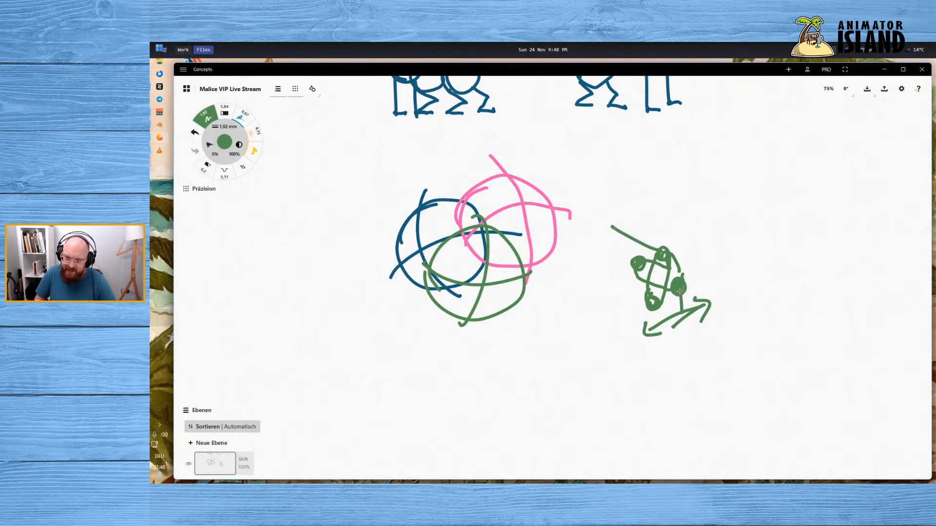
pyautogui.moveTo(679, 292); pyautogui.dragTo(679, 376)
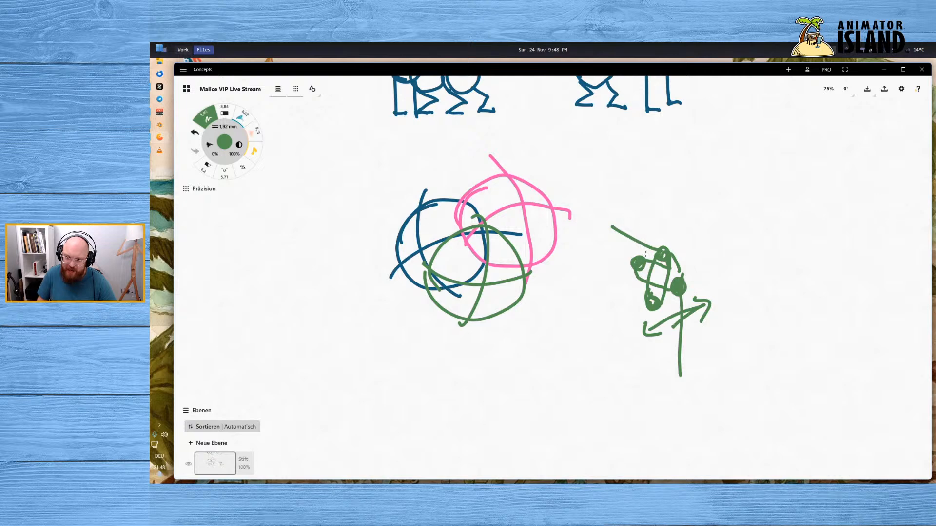
pyautogui.moveTo(611, 225); pyautogui.dragTo(692, 373)
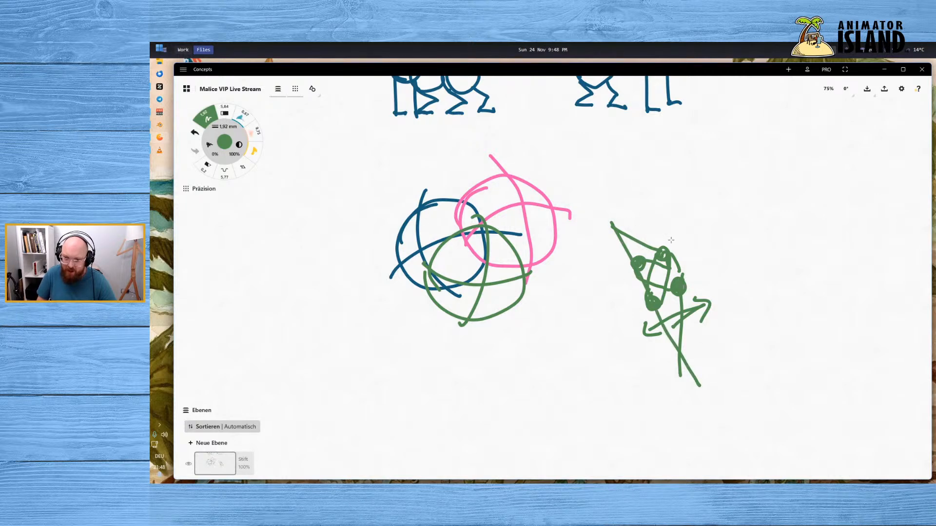
pyautogui.moveTo(695, 249); pyautogui.dragTo(603, 297)
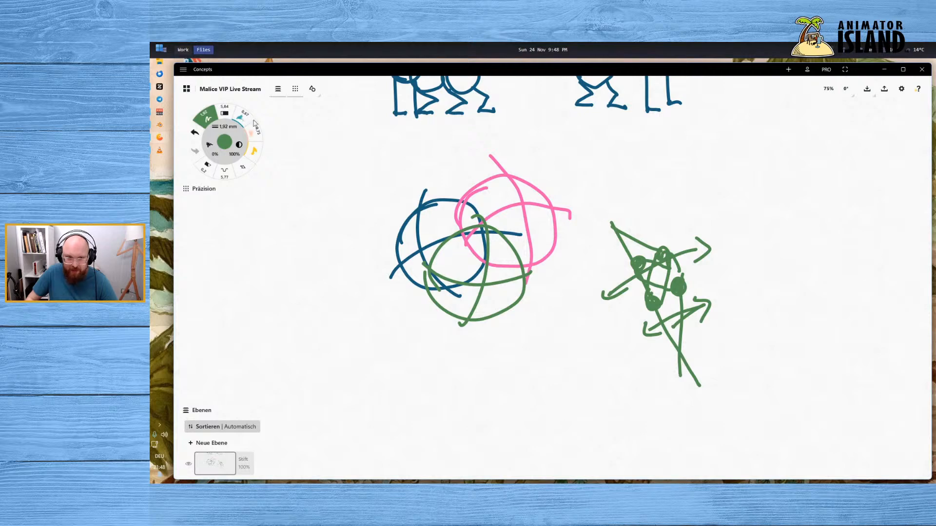
# Switch back to Blender, play the head turn, and slightly adjust FK-W-Hand.R's rotation at frame 87
pyautogui.click(159, 137)
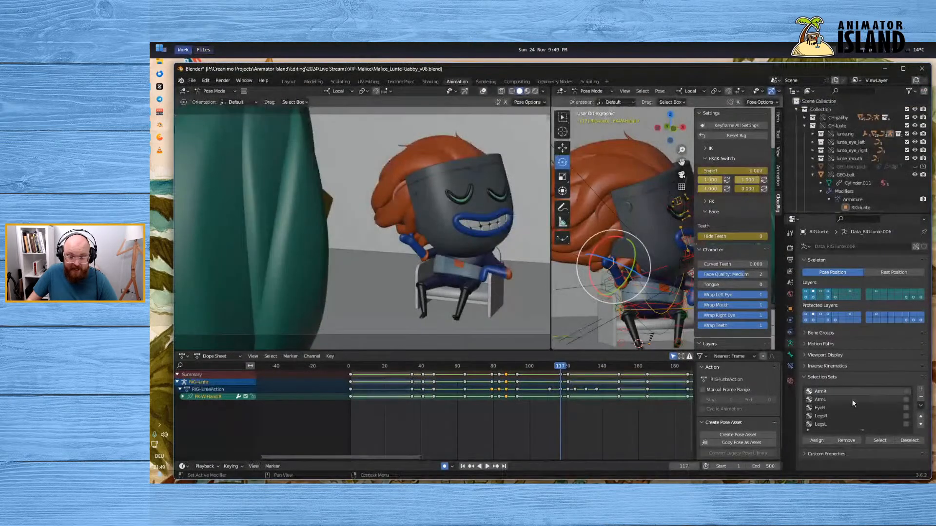
pyautogui.press('space')
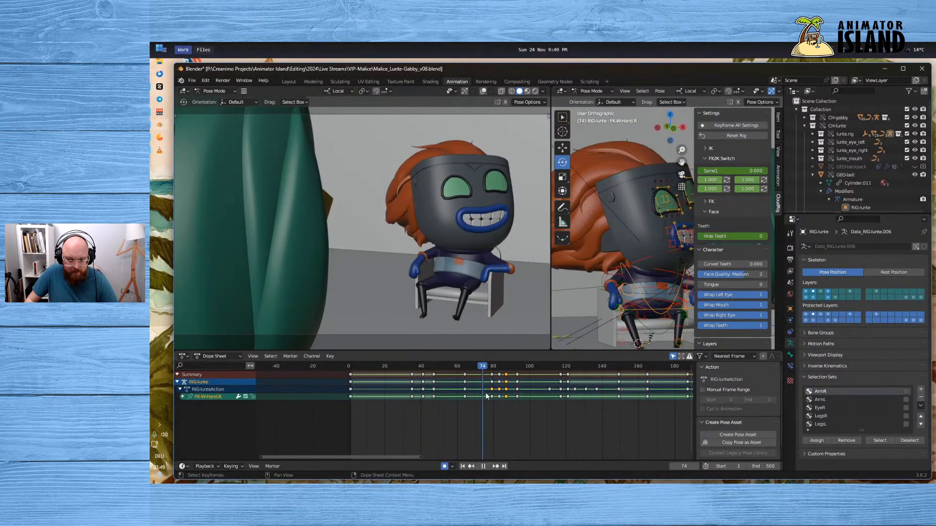
pyautogui.click(483, 467)
pyautogui.moveTo(516, 367); pyautogui.dragTo(507, 367)
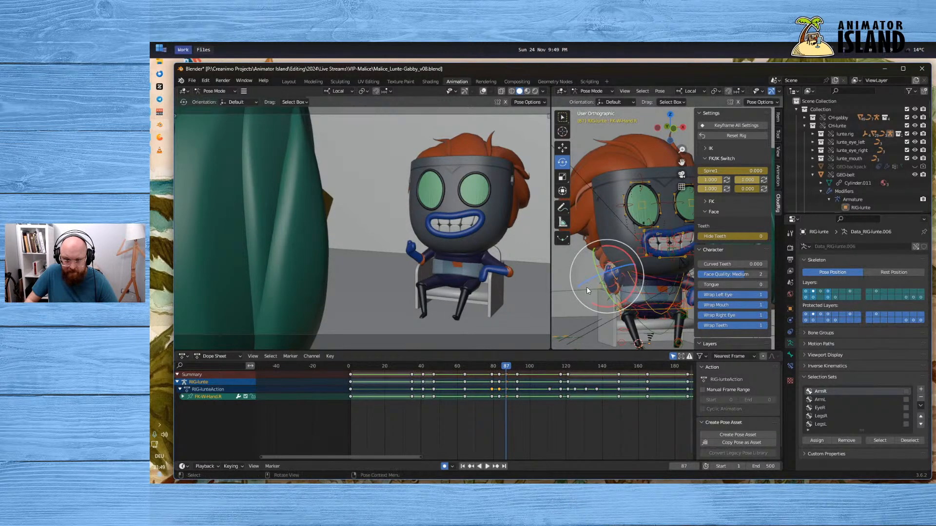
pyautogui.moveTo(623, 270); pyautogui.dragTo(614, 273)
# Replay the head turn from around frame 74 to check the right arm's motion
pyautogui.click(482, 365)
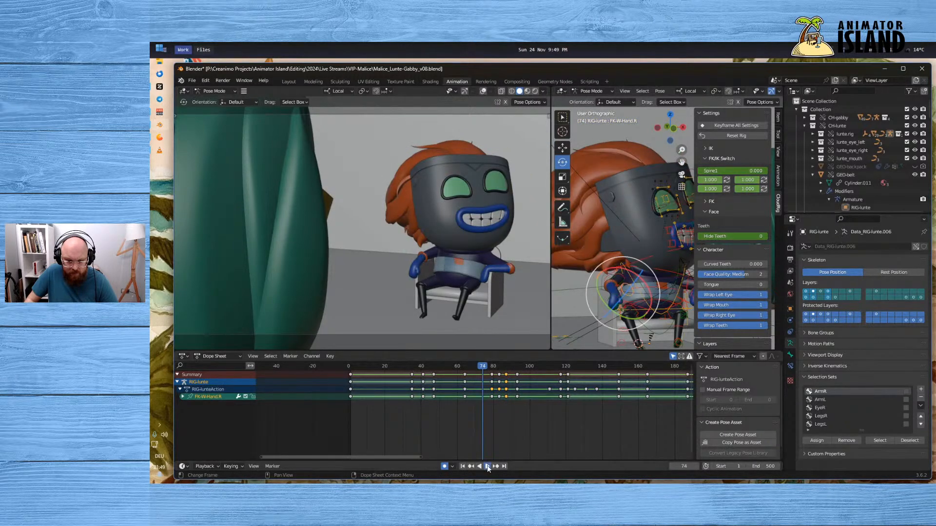
pyautogui.click(487, 466)
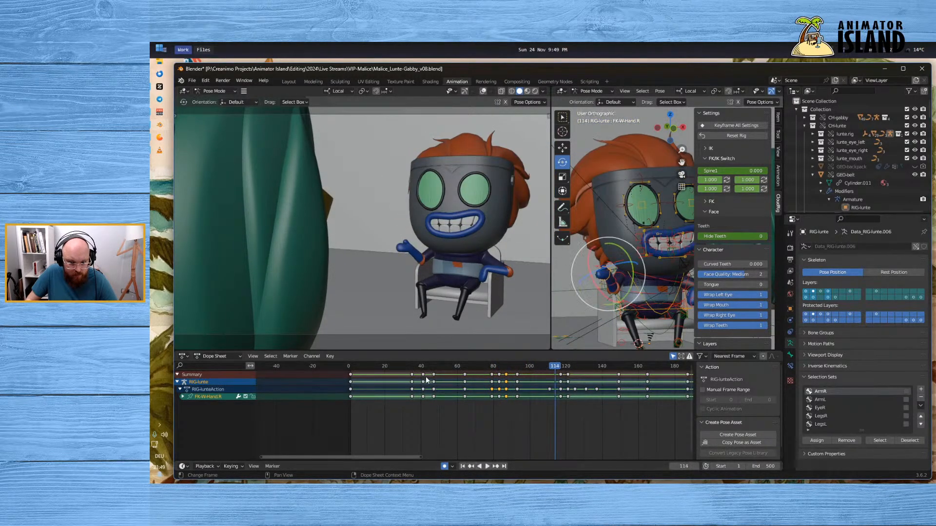
pyautogui.click(425, 376)
pyautogui.click(488, 466)
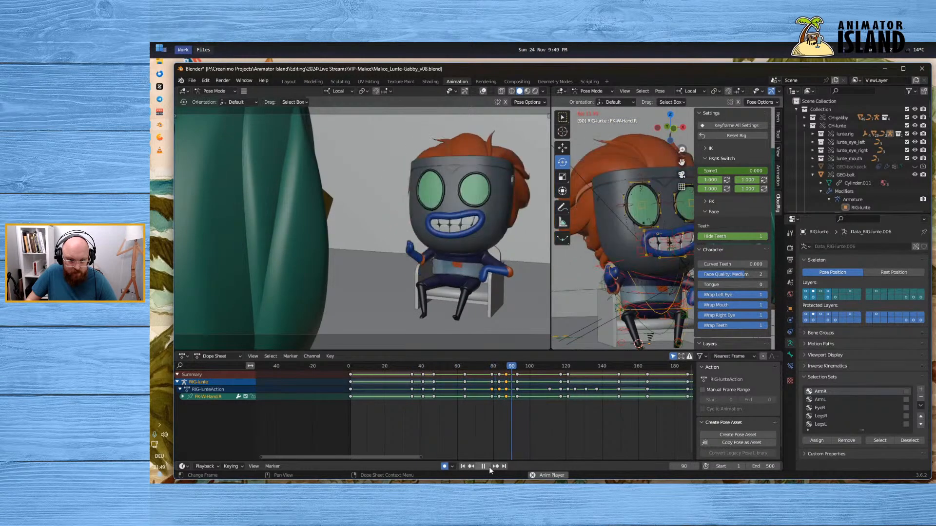
pyautogui.moveTo(501, 366); pyautogui.dragTo(494, 368)
# Select the ArmR selection set's bones and copy their keyframes from frame 64 to frame 79
pyautogui.moveTo(497, 371); pyautogui.dragTo(464, 374)
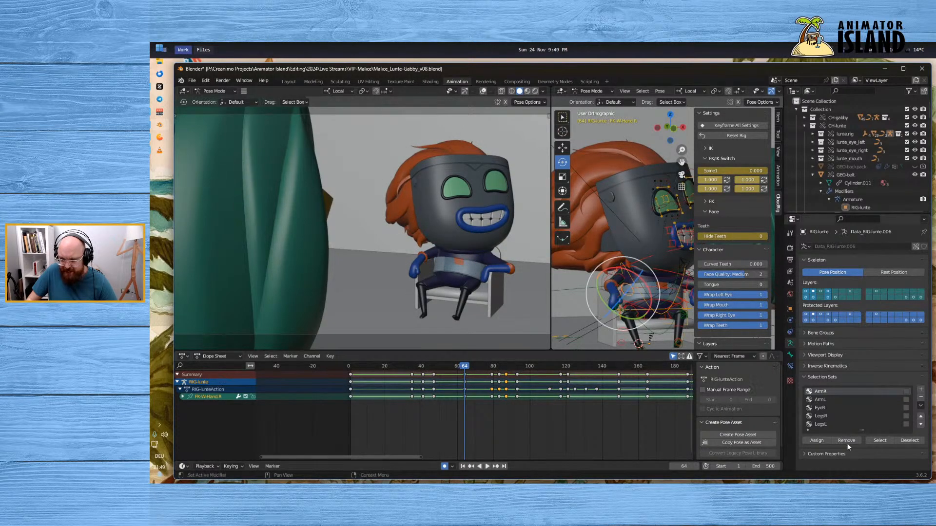
pyautogui.click(885, 443)
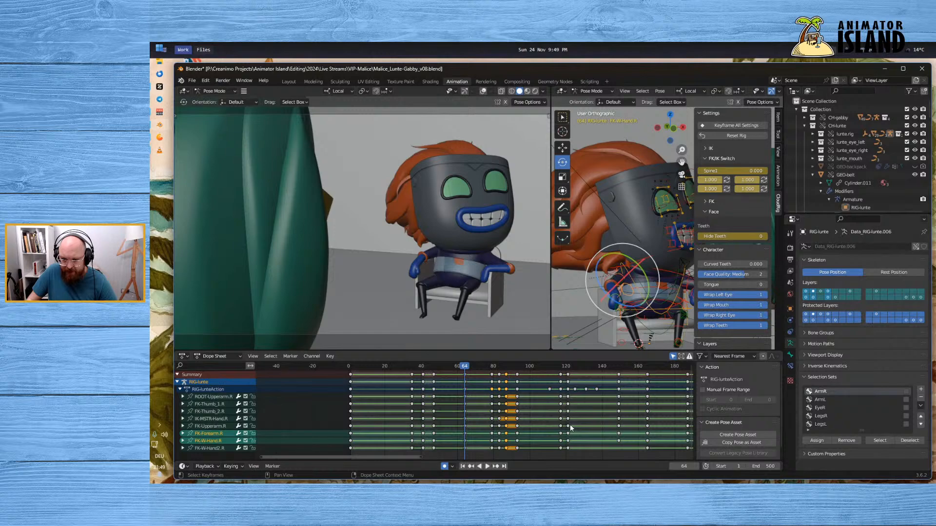
pyautogui.click(466, 376)
pyautogui.press('ctrl')
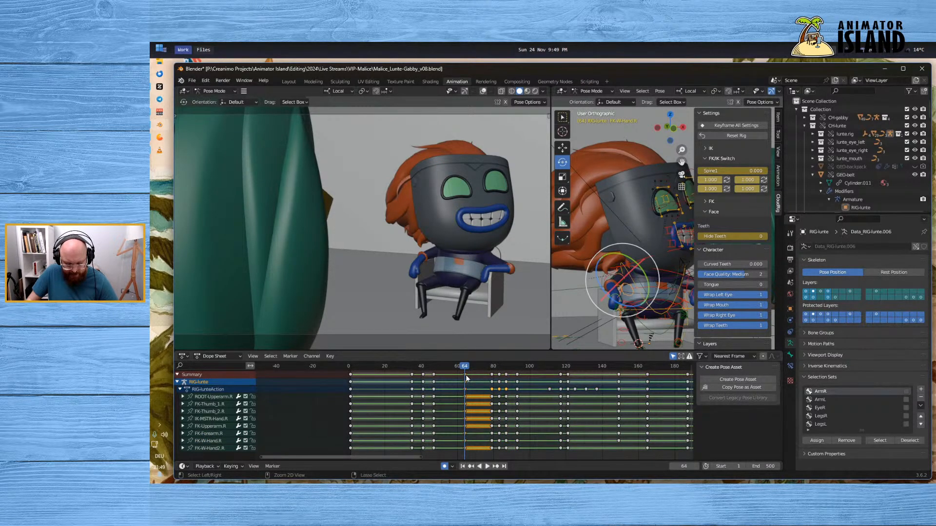
pyautogui.press('space')
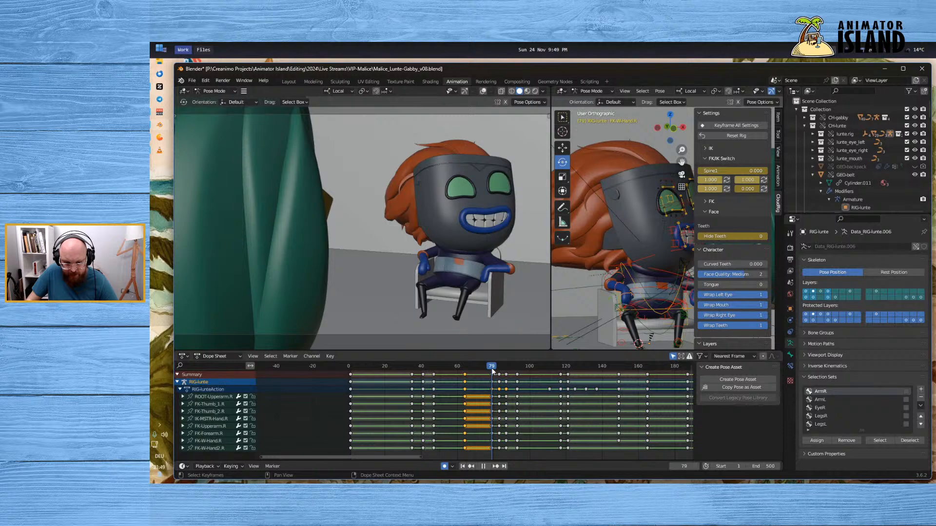
pyautogui.press('space')
pyautogui.hotkey('ctrl', 'v')
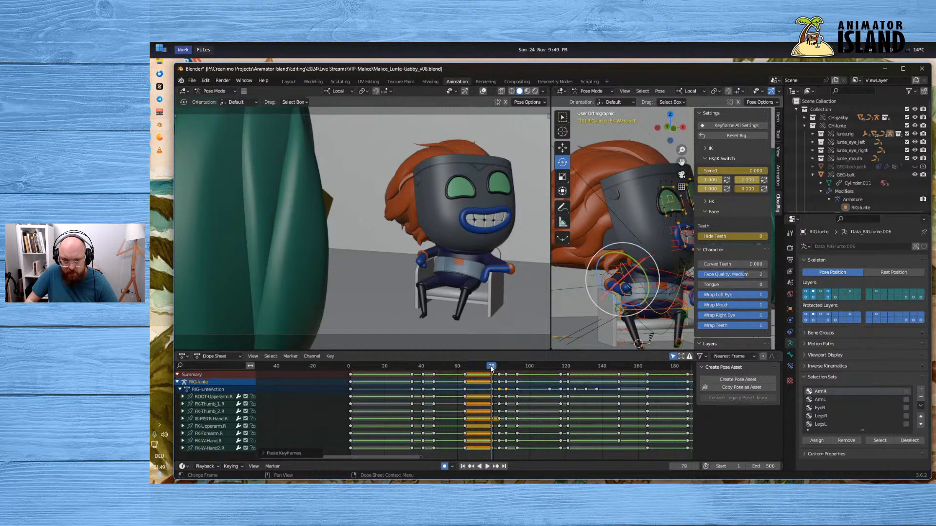
# Play the head turn to check the right arm's timing with the held pose at frame 79
pyautogui.press('space')
pyautogui.press('space')
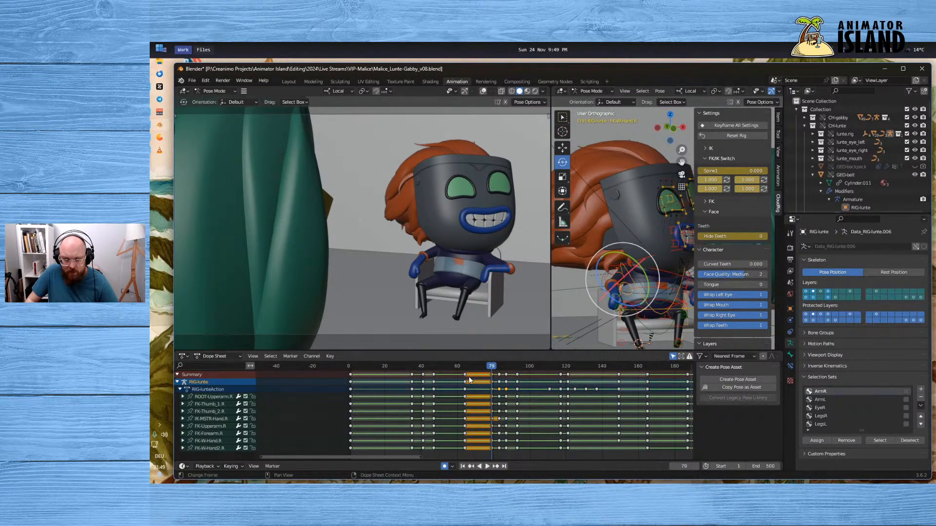
pyautogui.moveTo(494, 369); pyautogui.dragTo(476, 367)
pyautogui.click(487, 466)
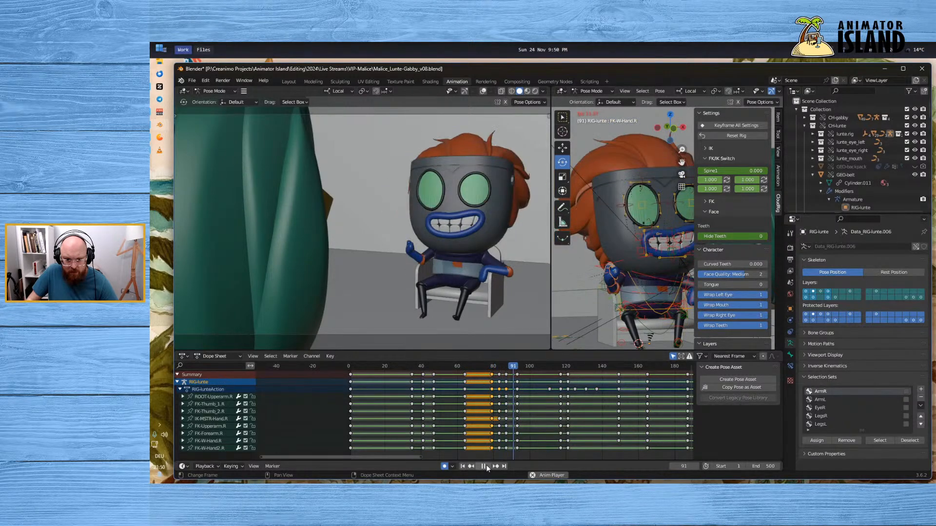
pyautogui.click(486, 466)
# Try to shift the right arm's frame 87 keyframes slightly later, and undo the recent arm keyframe edits
pyautogui.moveTo(493, 368)
pyautogui.mouseDown()
pyautogui.moveTo(519, 374)
pyautogui.moveTo(507, 372)
pyautogui.mouseUp()
pyautogui.click(513, 379)
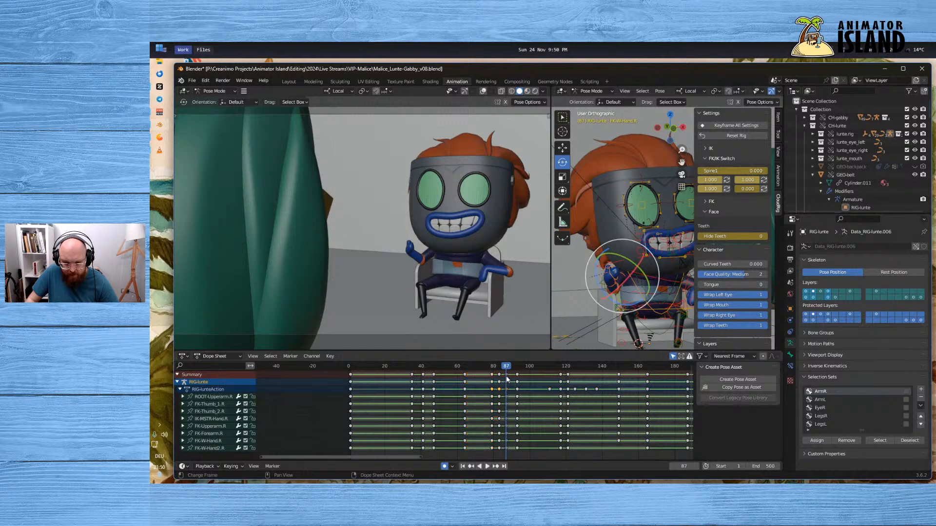
pyautogui.click(507, 376)
pyautogui.press('g')
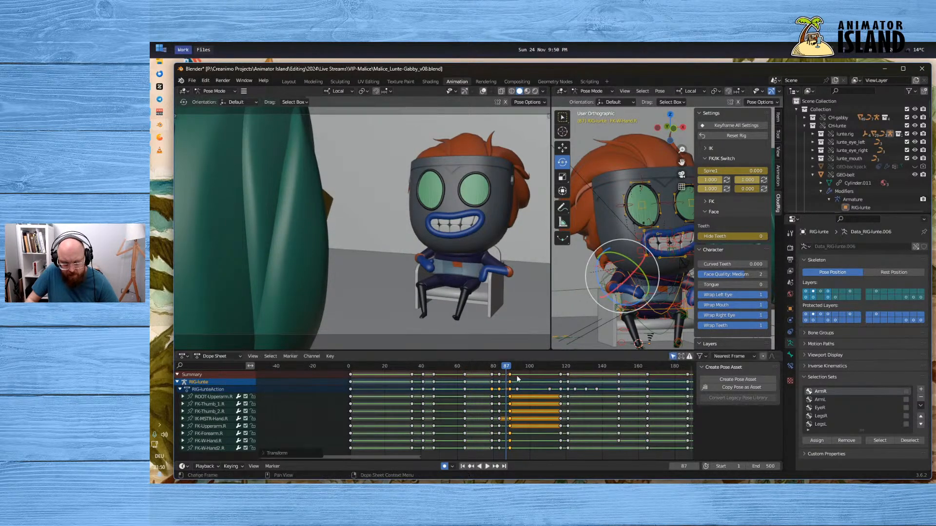
pyautogui.click(528, 384)
pyautogui.hotkey('ctrl', 'z')
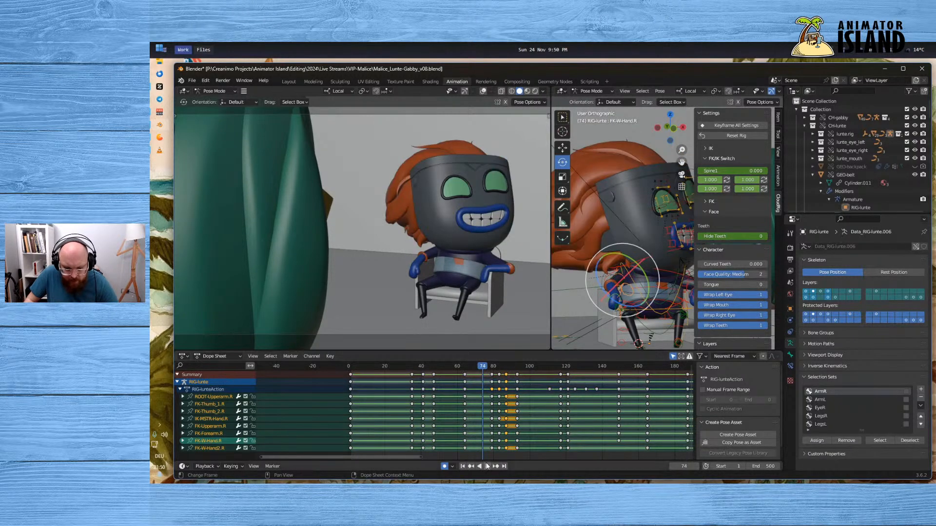
# Replay the turn, select all of the rig's bones, and move their keyframes from frame 93 to frame 87
pyautogui.click(488, 465)
pyautogui.click(487, 465)
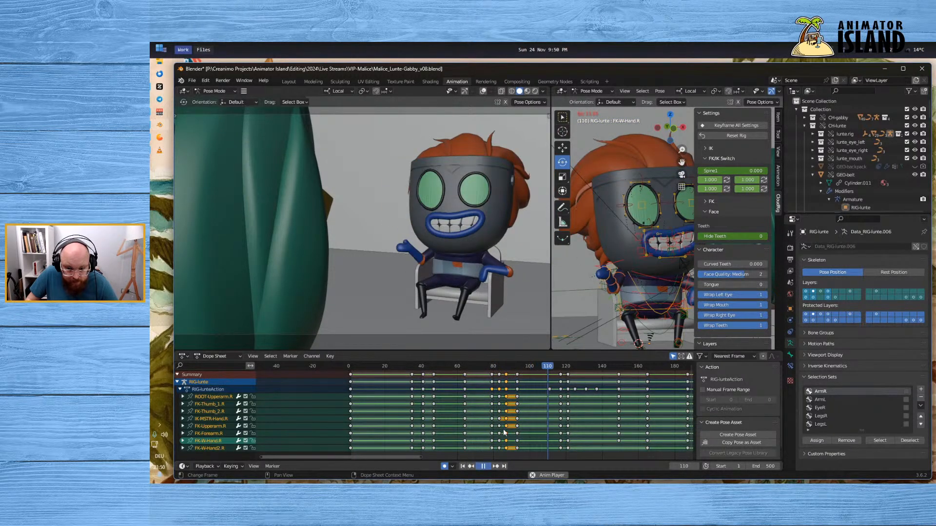
pyautogui.press('a')
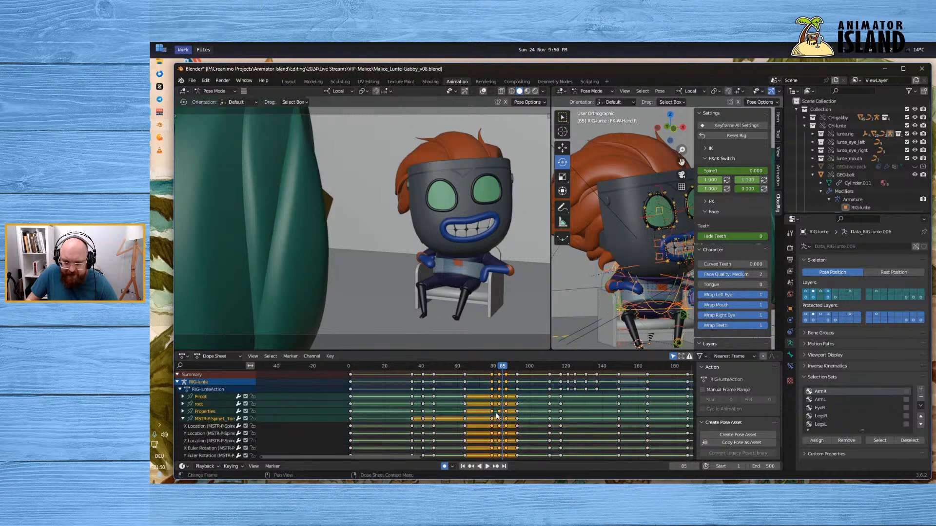
pyautogui.click(503, 411)
pyautogui.moveTo(495, 366); pyautogui.dragTo(517, 375)
pyautogui.click(517, 375)
pyautogui.press('g')
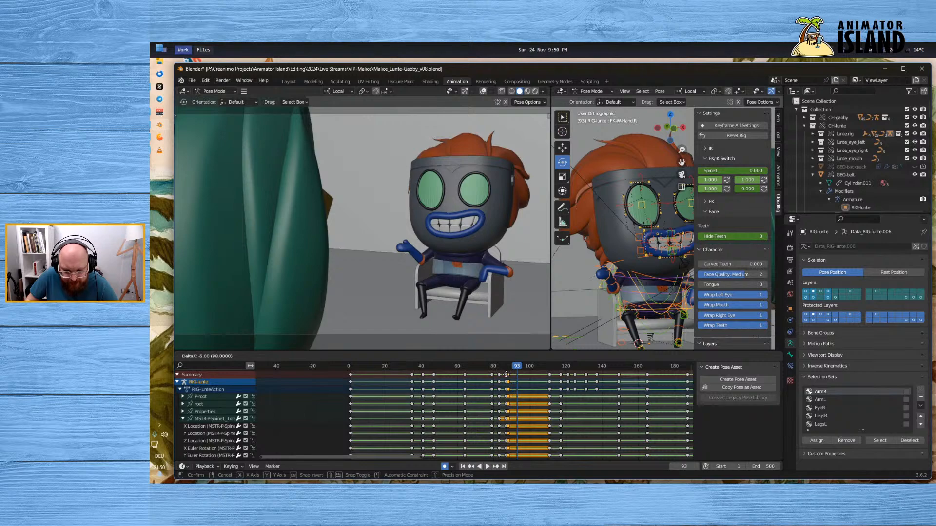
pyautogui.click(506, 366)
# Play the head turn repeatedly from around frame 76 to judge its faster timing
pyautogui.click(471, 466)
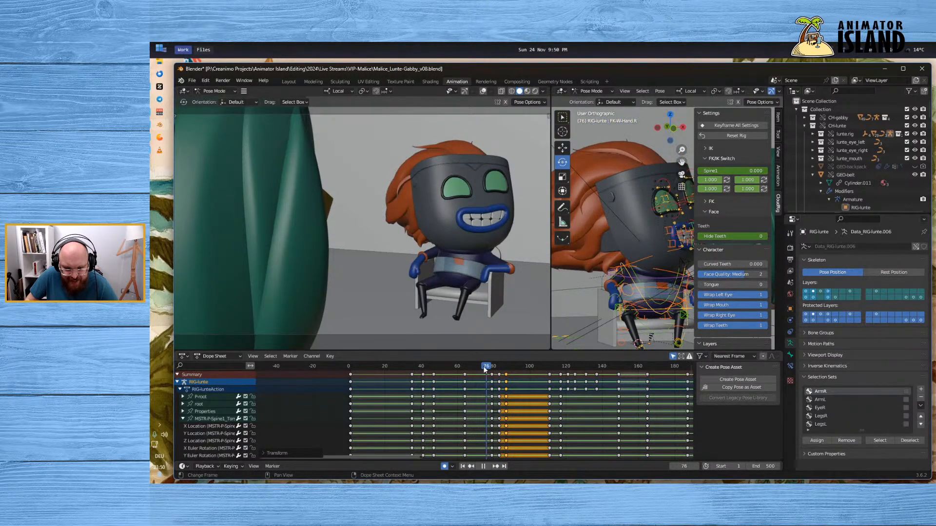
pyautogui.click(487, 466)
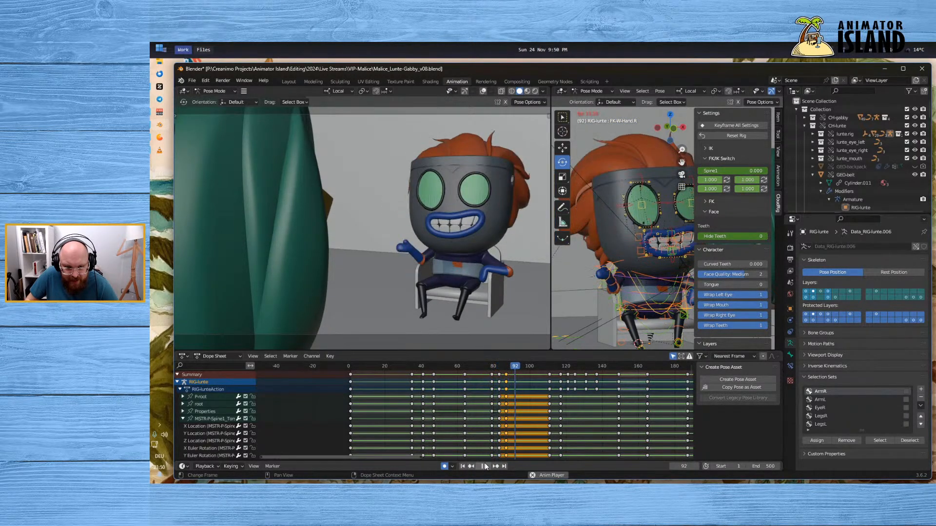
pyautogui.click(486, 467)
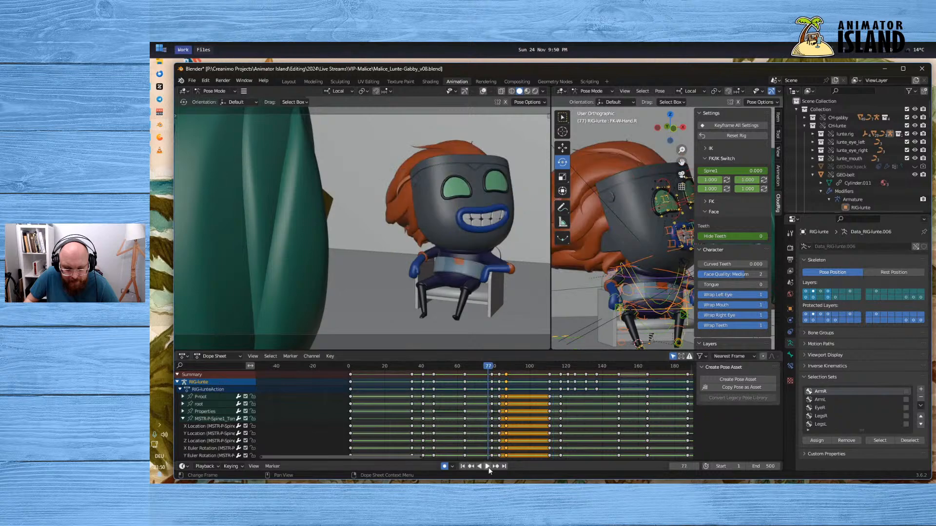
pyautogui.click(489, 467)
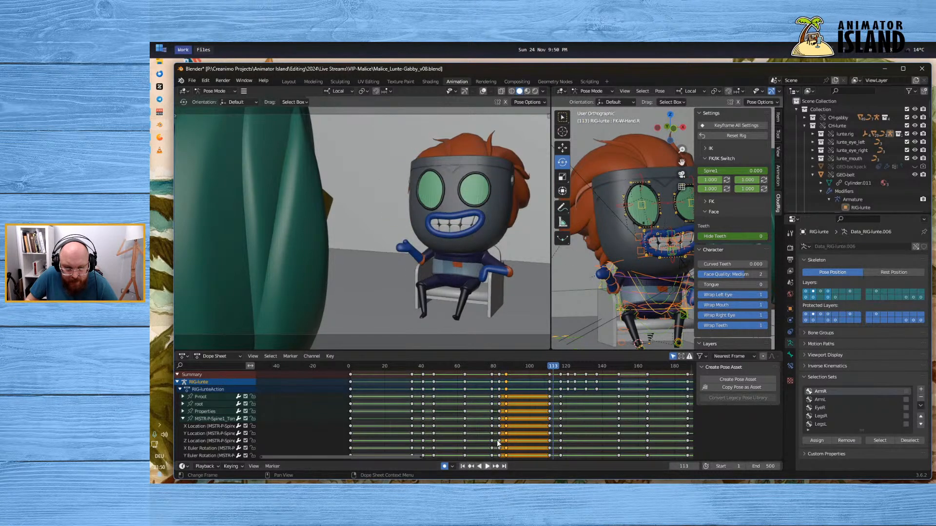
pyautogui.click(484, 367)
pyautogui.click(487, 466)
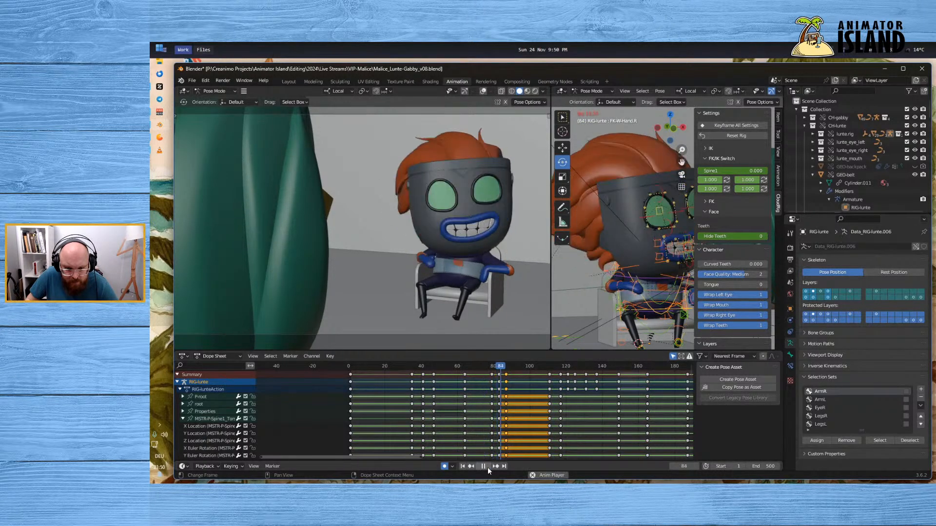
pyautogui.click(487, 467)
pyautogui.moveTo(492, 367); pyautogui.dragTo(486, 386)
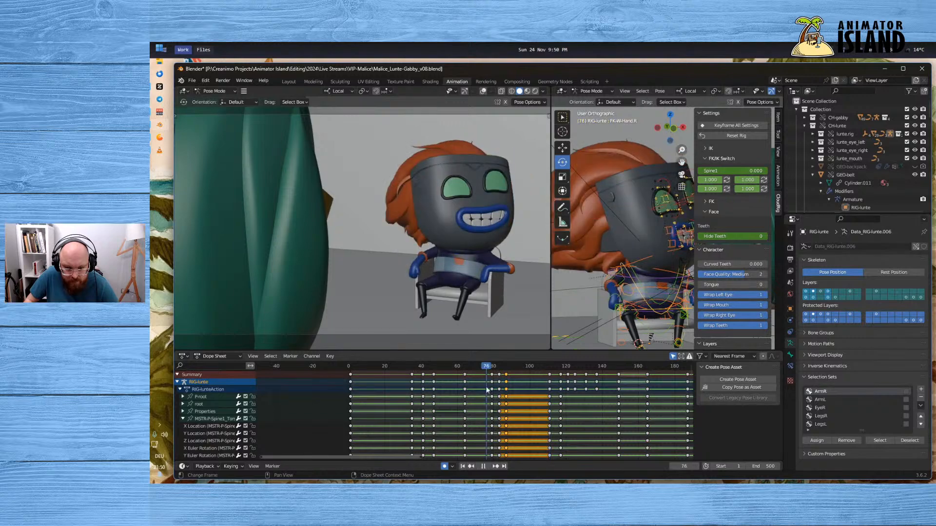
pyautogui.click(486, 467)
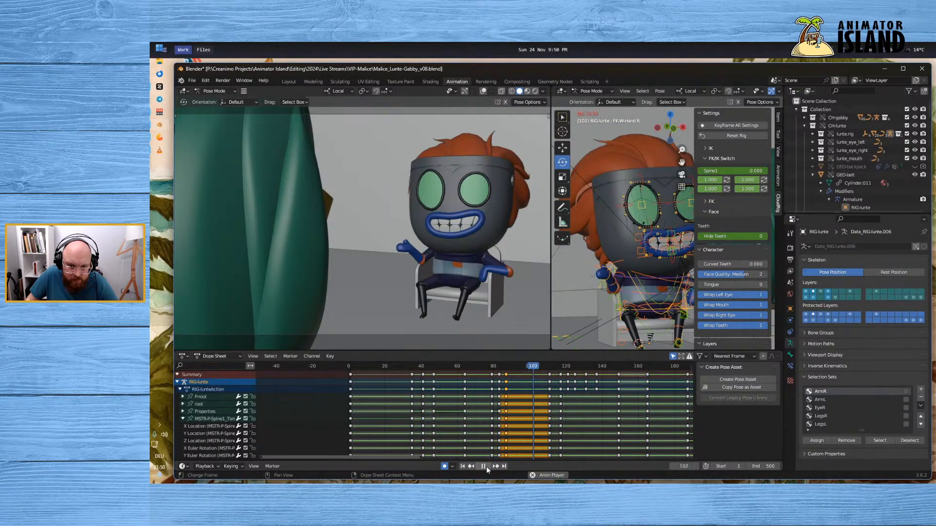
# Replay the animation from around frame 27 to judge the timing of the faster head turn
pyautogui.click(486, 466)
pyautogui.click(452, 372)
pyautogui.click(397, 367)
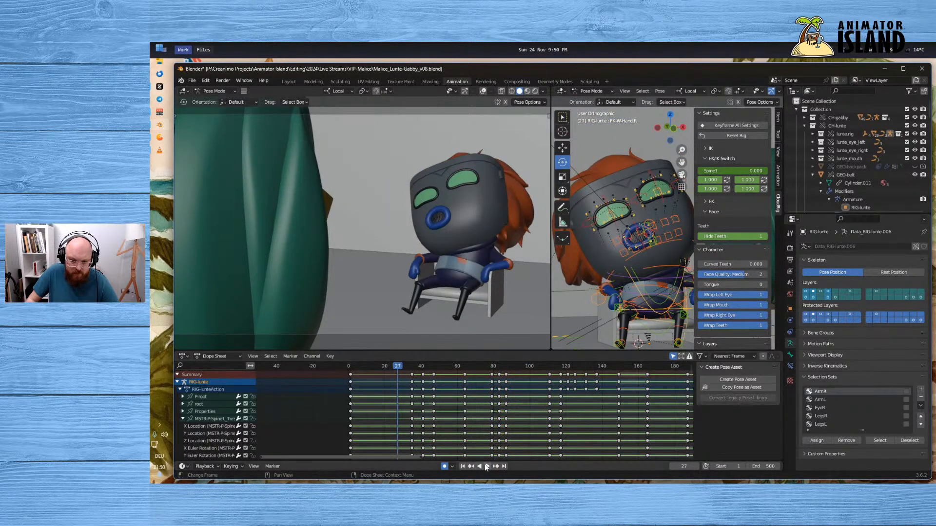
pyautogui.click(485, 466)
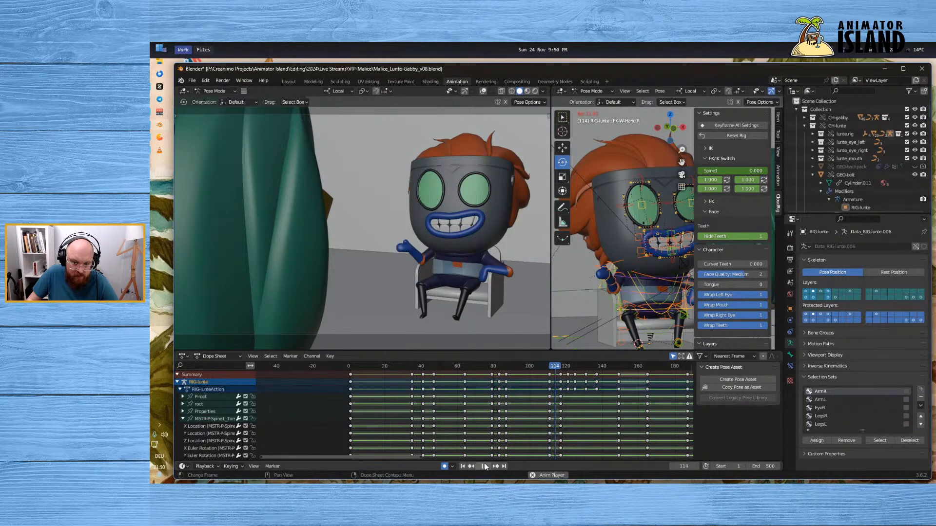
pyautogui.click(484, 465)
# Select the head control, move its frame 87 keyframes four frames later to frame 91, and check the turn
pyautogui.moveTo(502, 368); pyautogui.dragTo(499, 370)
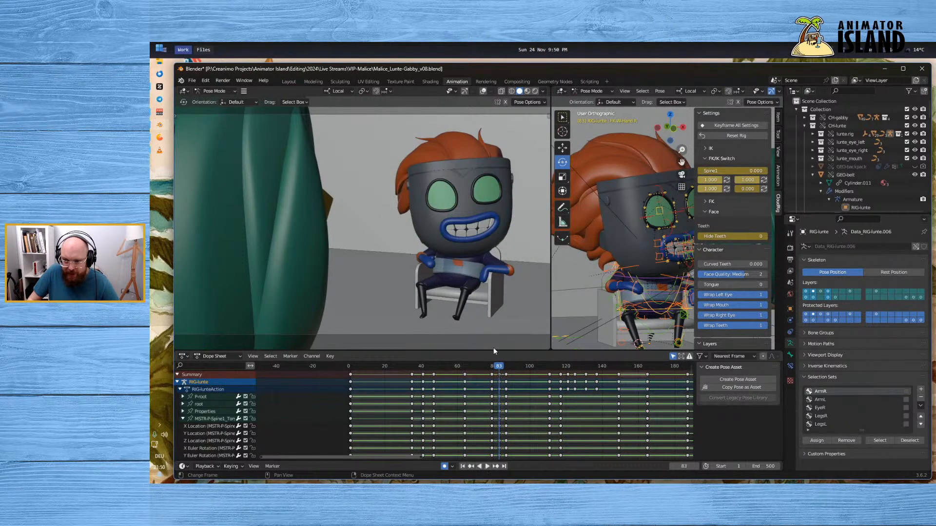
pyautogui.click(607, 275)
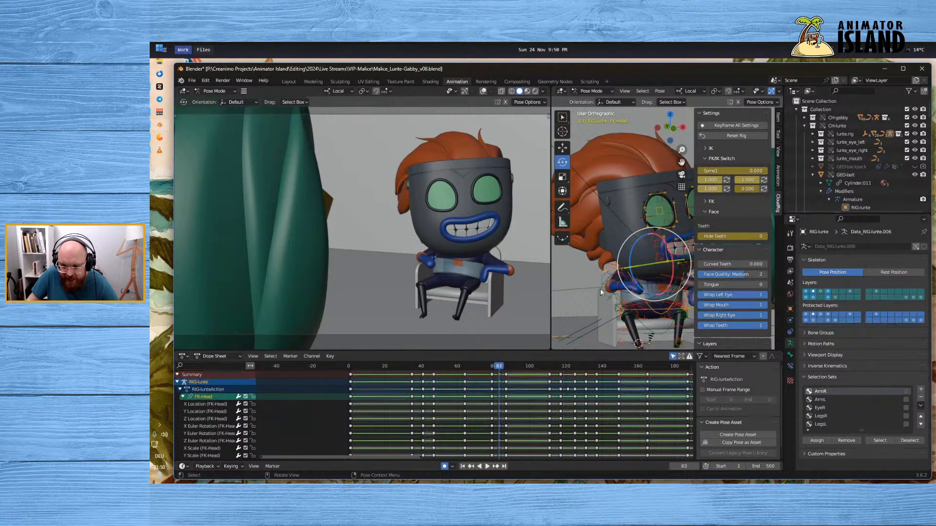
pyautogui.moveTo(601, 292)
pyautogui.mouseDown(button='middle')
pyautogui.moveTo(589, 280)
pyautogui.moveTo(591, 295)
pyautogui.moveTo(598, 284)
pyautogui.moveTo(591, 291)
pyautogui.mouseUp(button='middle')
pyautogui.click(499, 374)
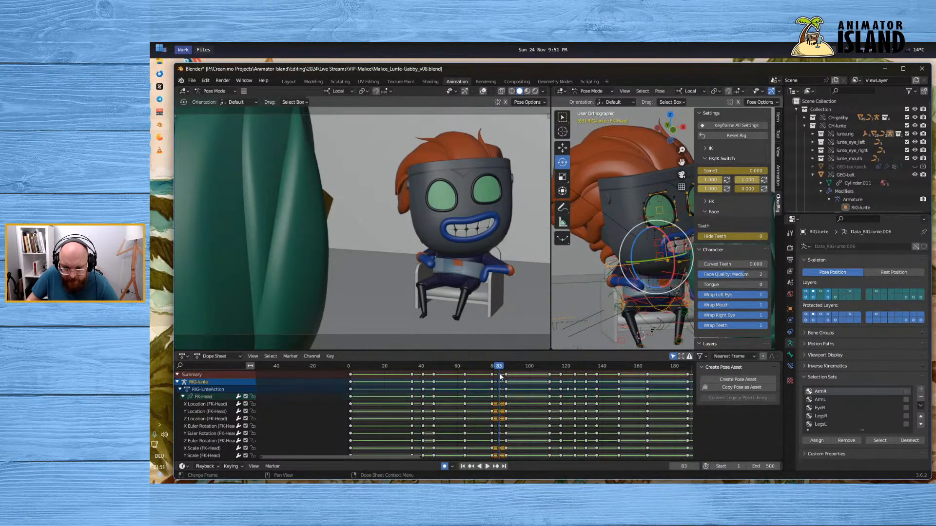
pyautogui.click(507, 375)
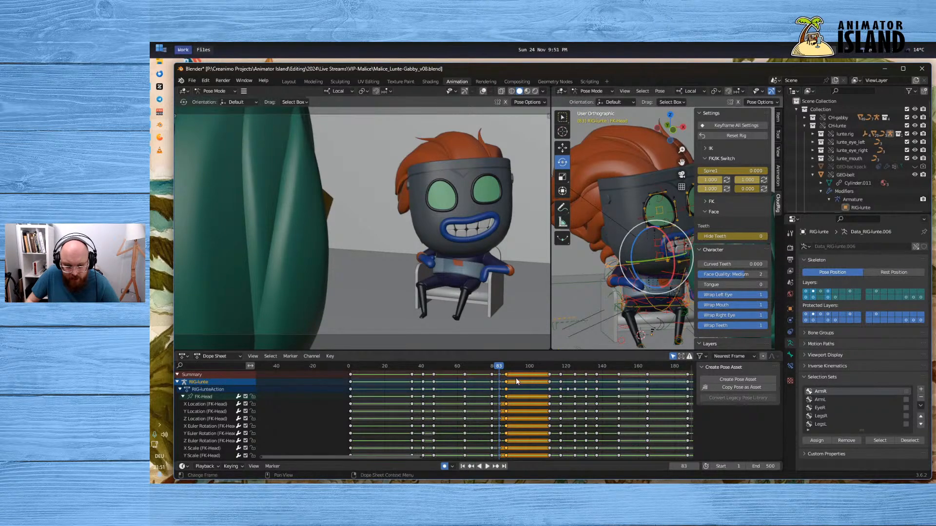
pyautogui.press('g')
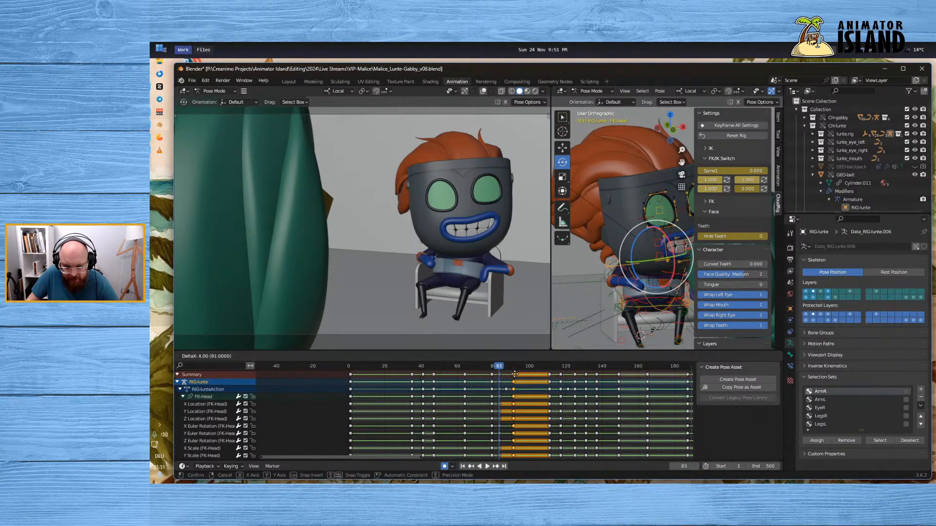
pyautogui.click(515, 374)
pyautogui.click(514, 366)
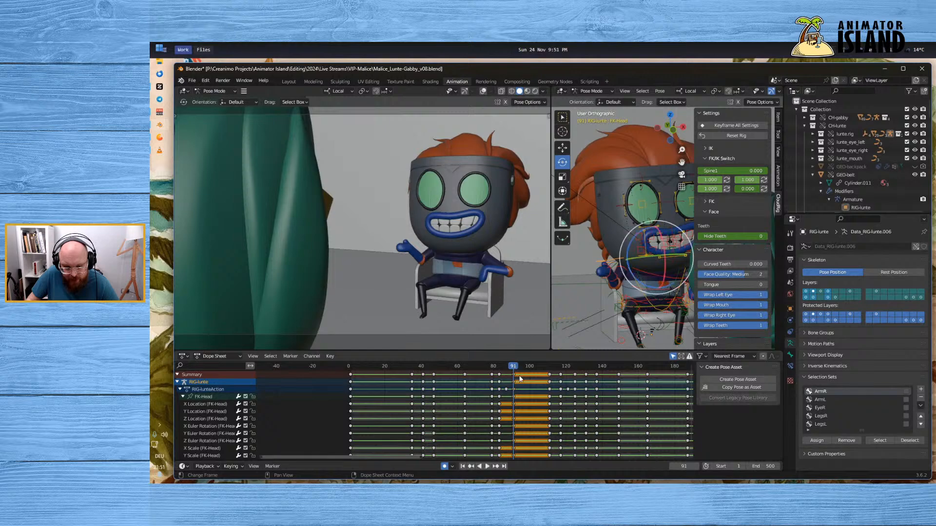
pyautogui.press('space')
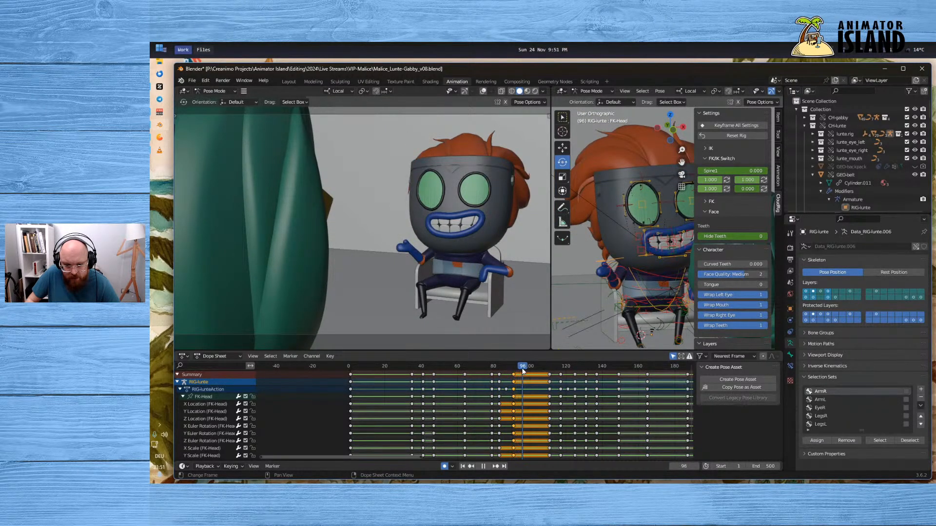
pyautogui.press('space')
# Set the interpolation of the head control's keyframes around frames 83 to 91 to Linear
pyautogui.moveTo(518, 376); pyautogui.dragTo(498, 377)
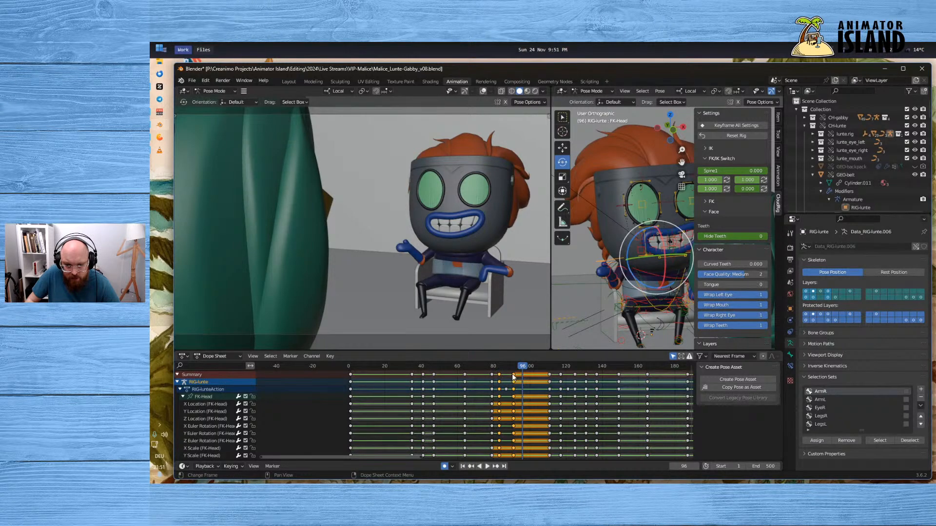
pyautogui.rightClick(513, 377)
pyautogui.moveTo(512, 374)
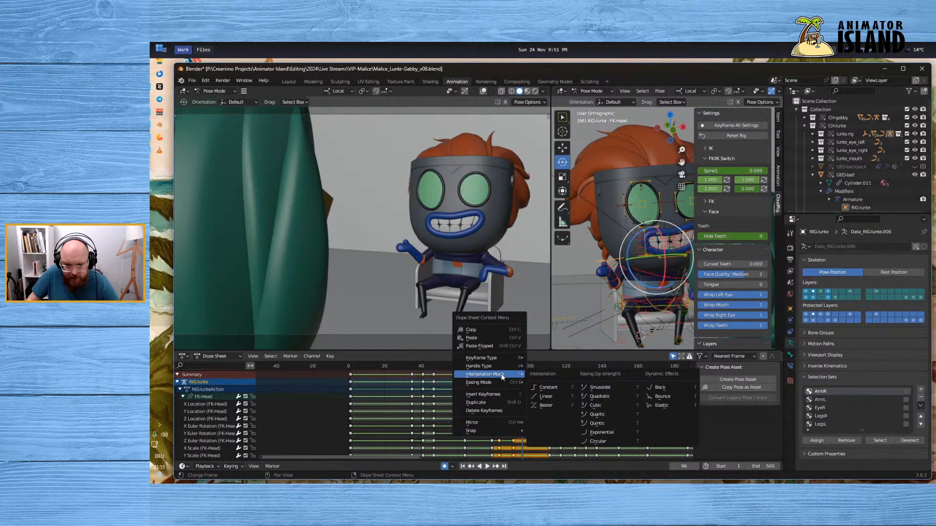
pyautogui.click(540, 397)
# Insert a rotation keyframe for the head control at frame 87 as an in-between, and scrub through the turn
pyautogui.click(504, 369)
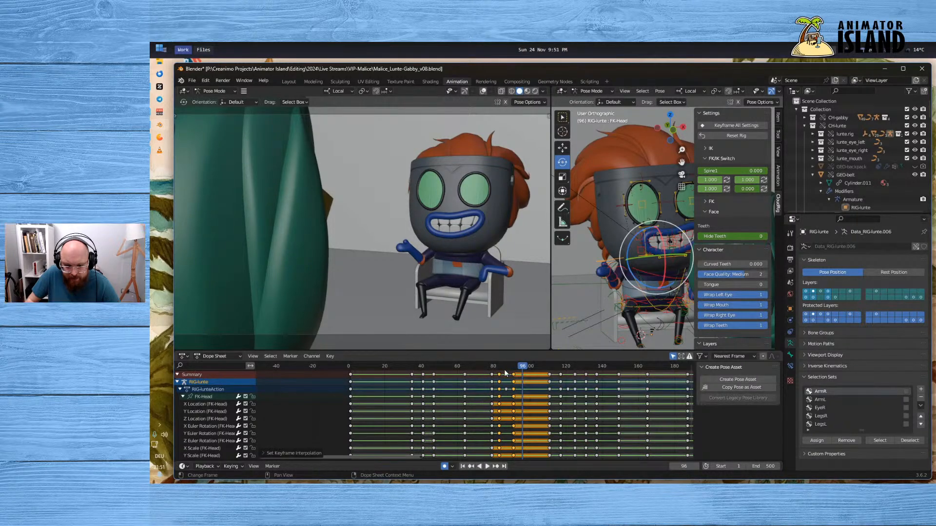
pyautogui.press('space')
pyautogui.press('space')
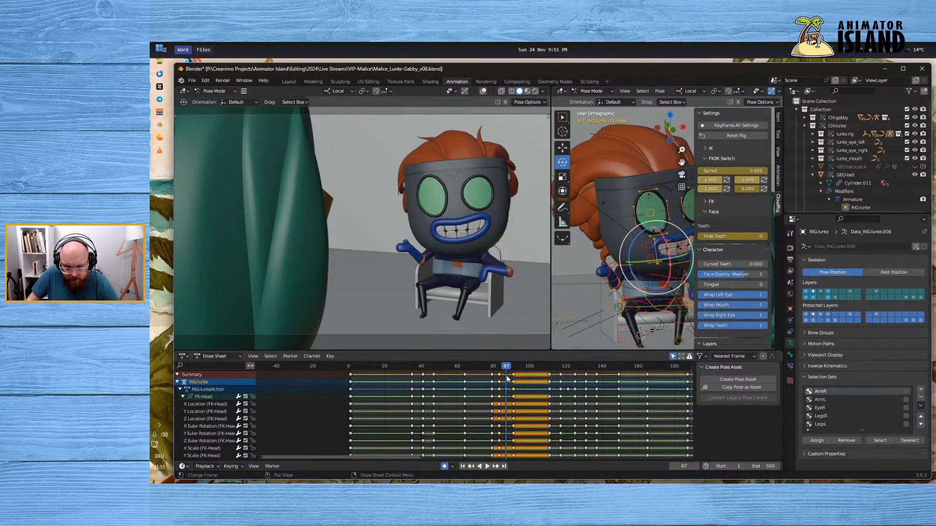
pyautogui.rightClick(573, 263)
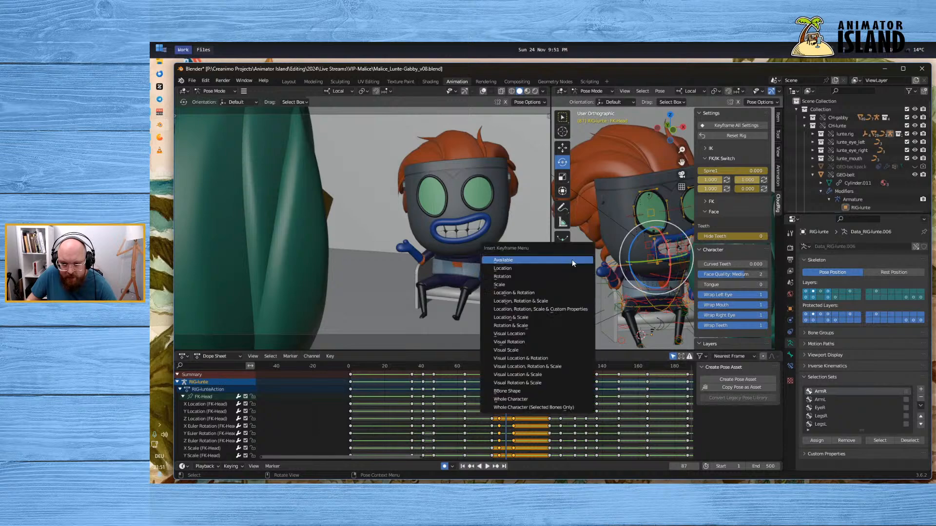
pyautogui.click(566, 277)
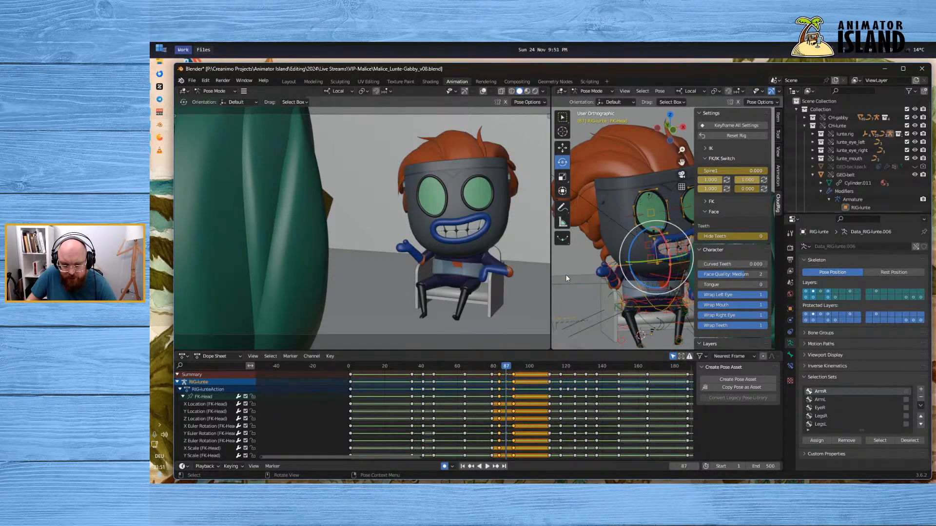
pyautogui.click(531, 378)
pyautogui.press('space')
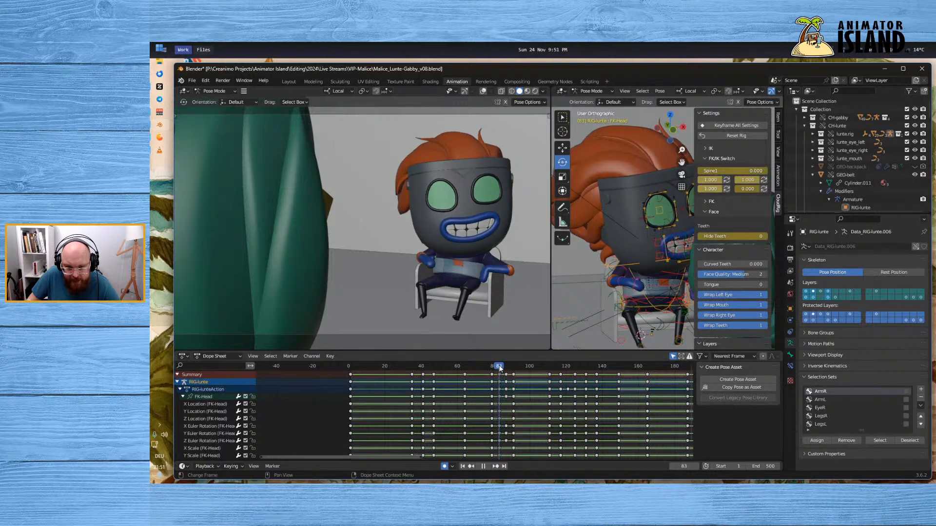
pyautogui.press('Escape')
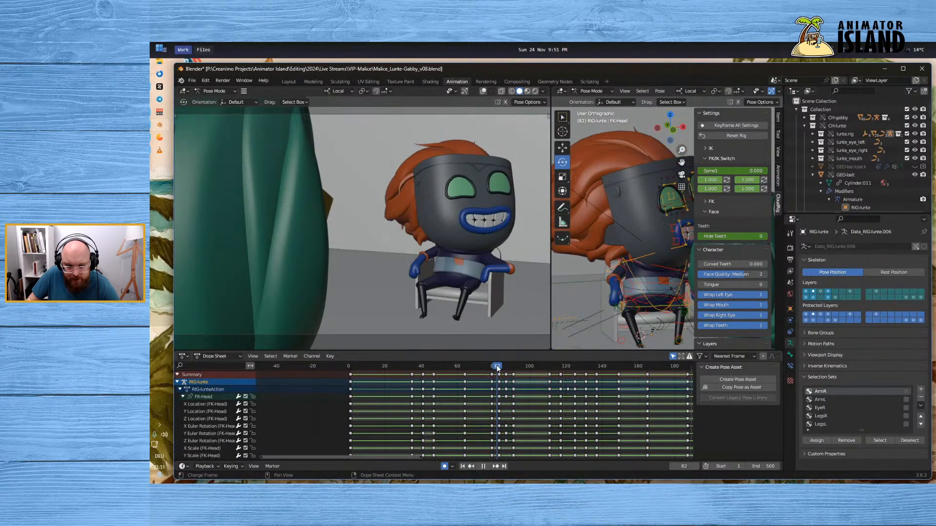
# Set the head control's turn keyframes, including the in-between at frame 87, to Constant interpolation
pyautogui.moveTo(500, 377); pyautogui.dragTo(551, 385)
pyautogui.rightClick(507, 378)
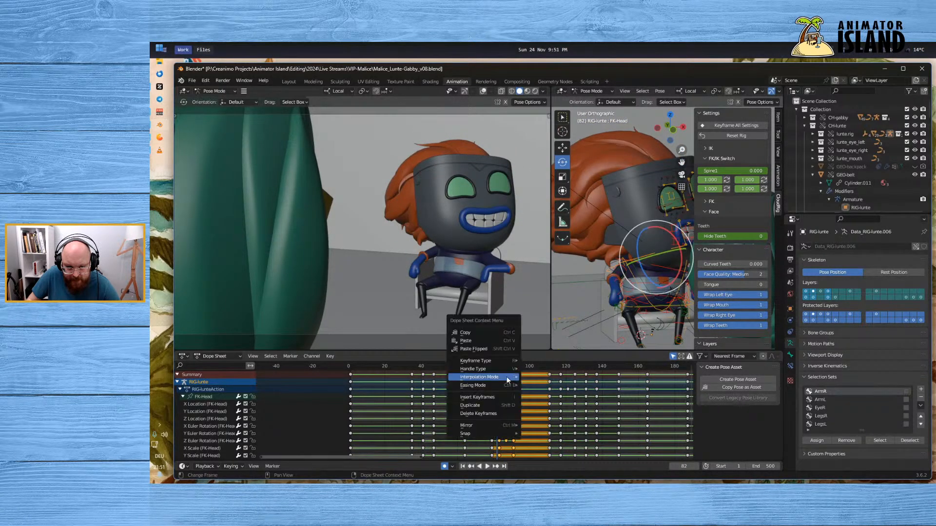
pyautogui.moveTo(507, 380)
pyautogui.click(536, 390)
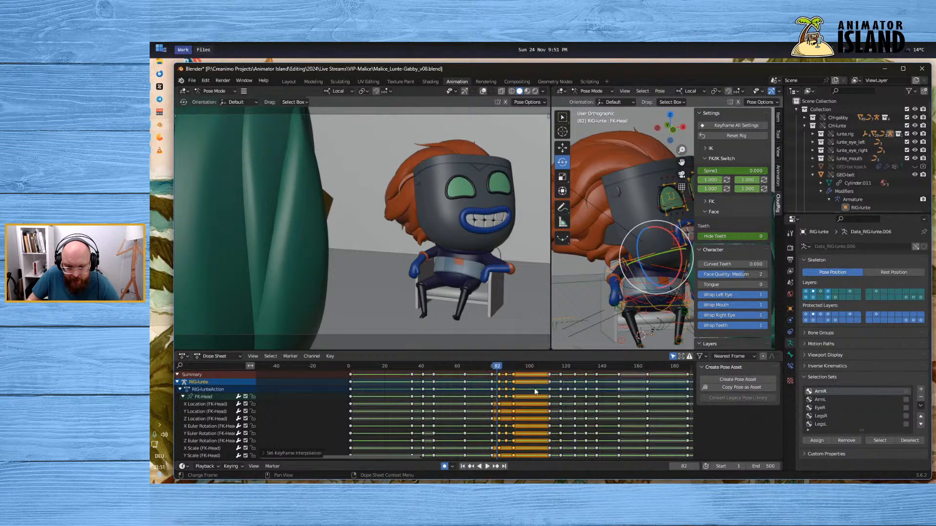
# Play the head turn from around frame 78 and from frame 23 to check the added in-between
pyautogui.click(490, 369)
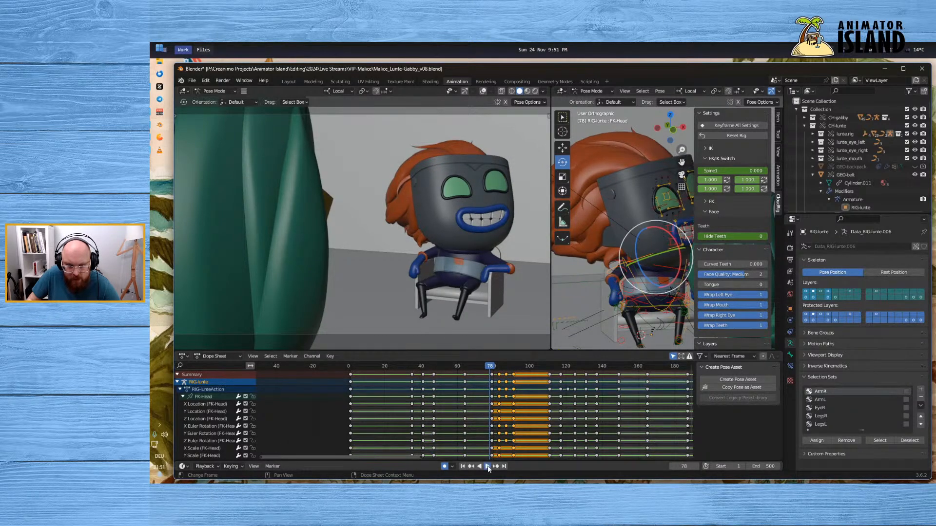
pyautogui.click(488, 466)
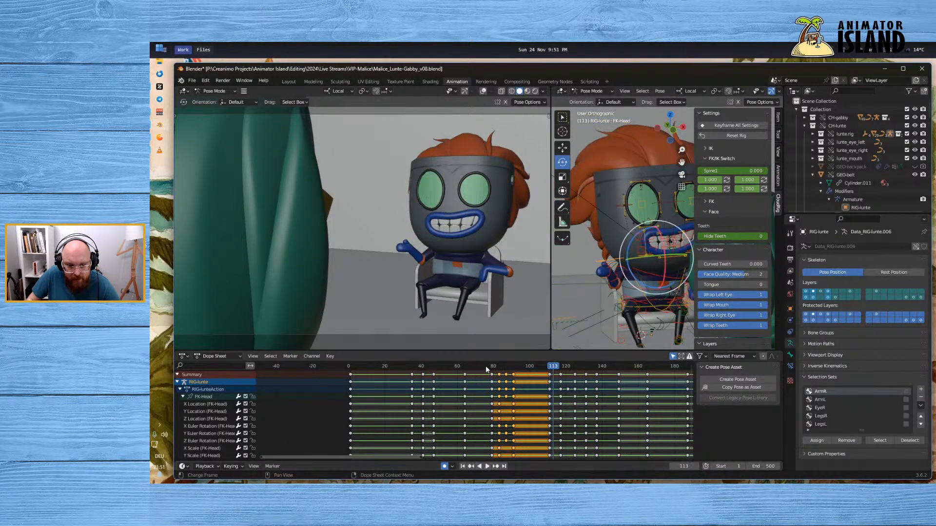
pyautogui.click(485, 367)
pyautogui.click(487, 465)
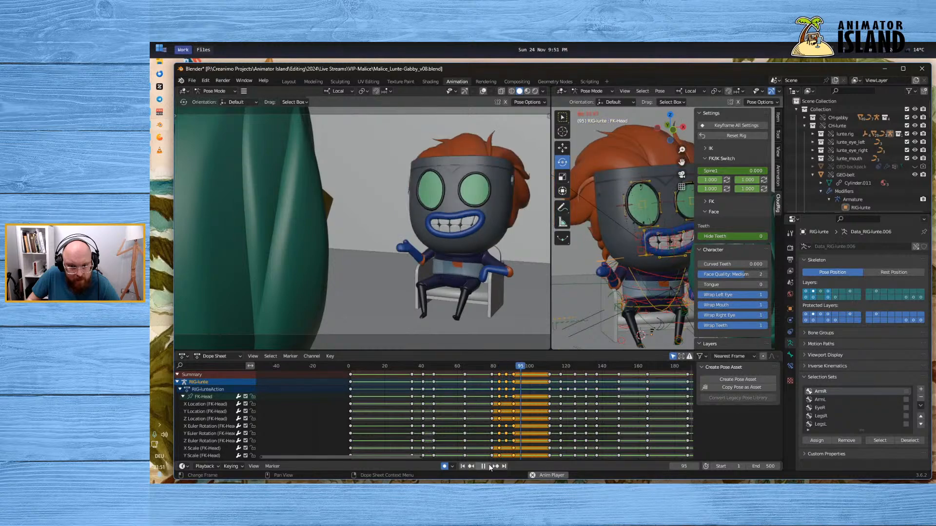
pyautogui.press('space')
pyautogui.click(389, 366)
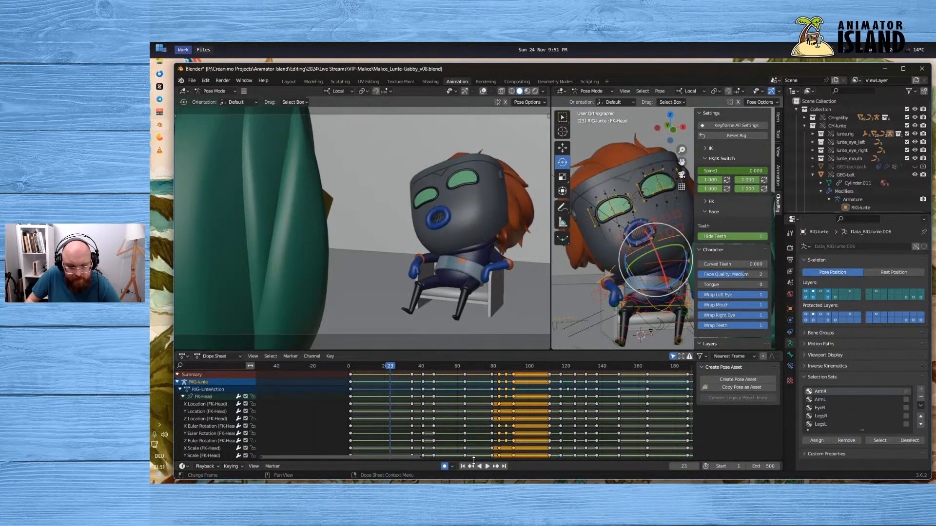
pyautogui.click(487, 466)
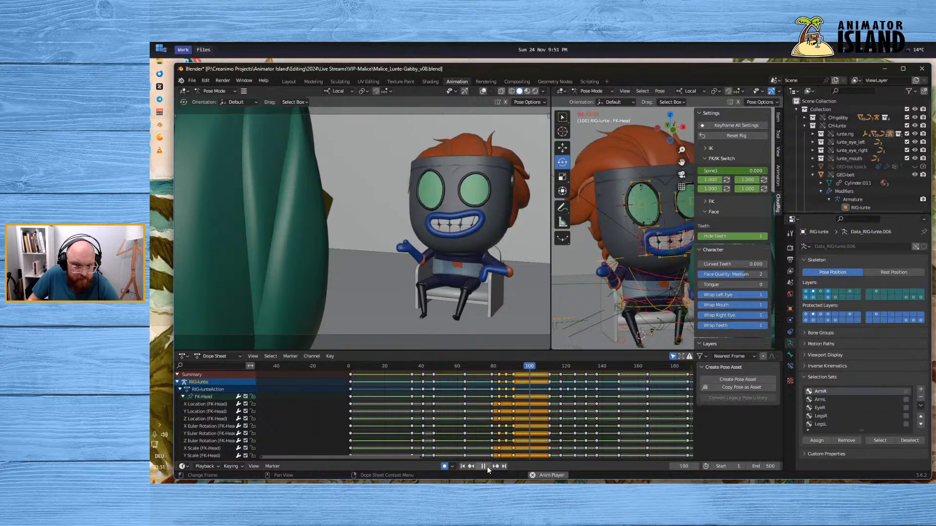
pyautogui.click(487, 466)
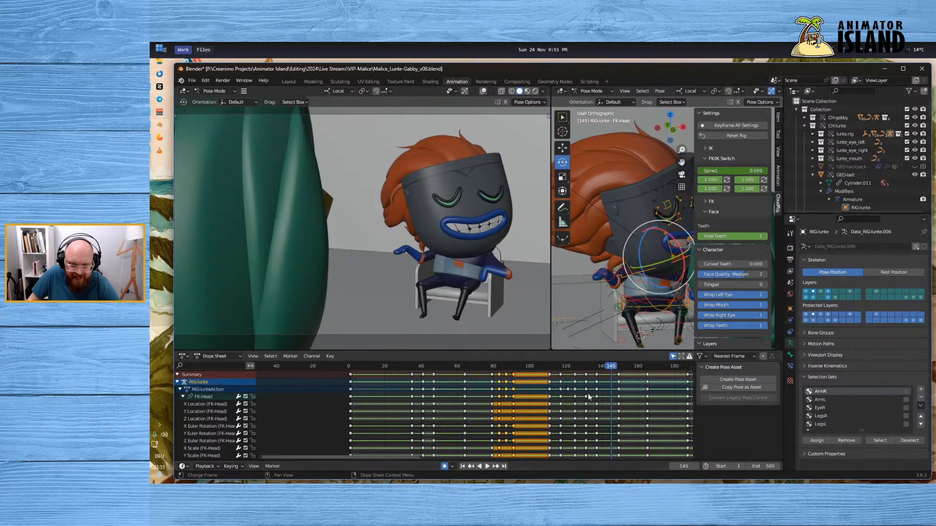
# Replay the shot from several earlier frames to judge how the turn flows into the following poses
pyautogui.click(542, 367)
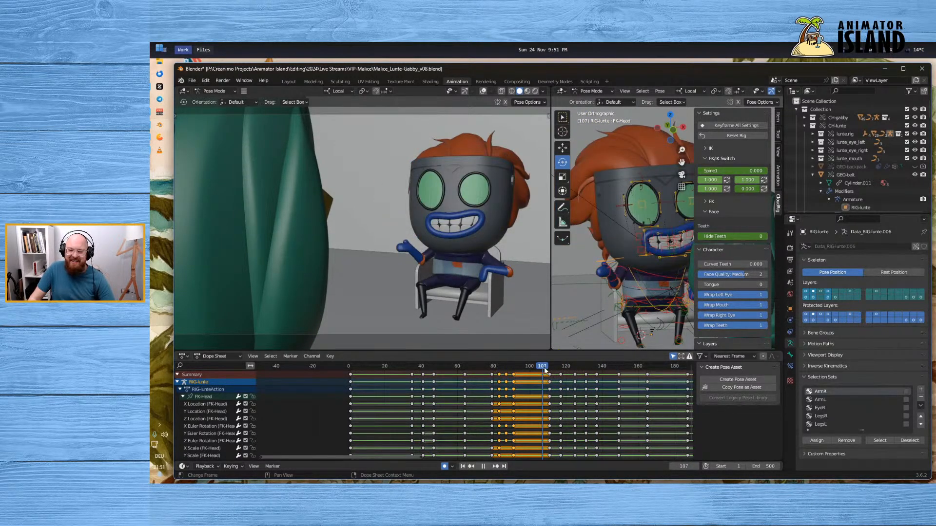
pyautogui.press('space')
pyautogui.moveTo(559, 369)
pyautogui.mouseDown()
pyautogui.moveTo(579, 369)
pyautogui.moveTo(542, 376)
pyautogui.mouseUp()
pyautogui.click(486, 464)
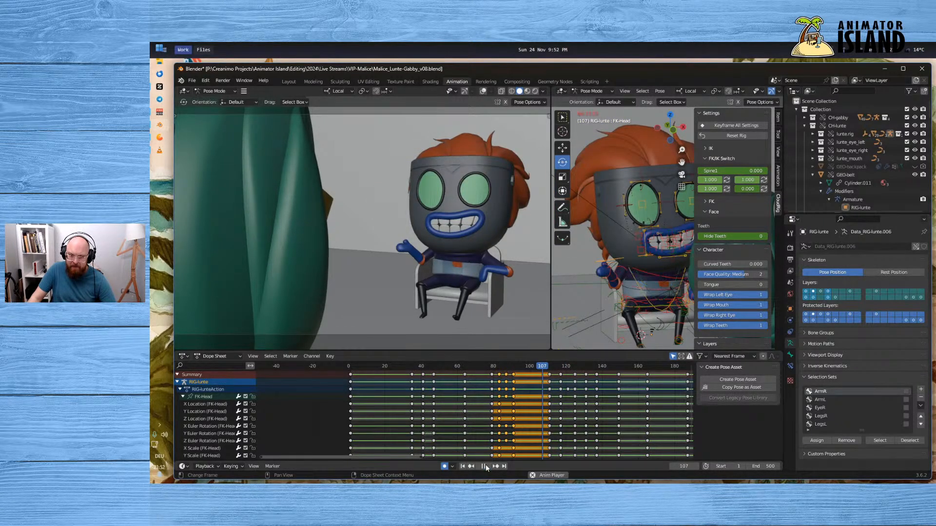
pyautogui.click(486, 464)
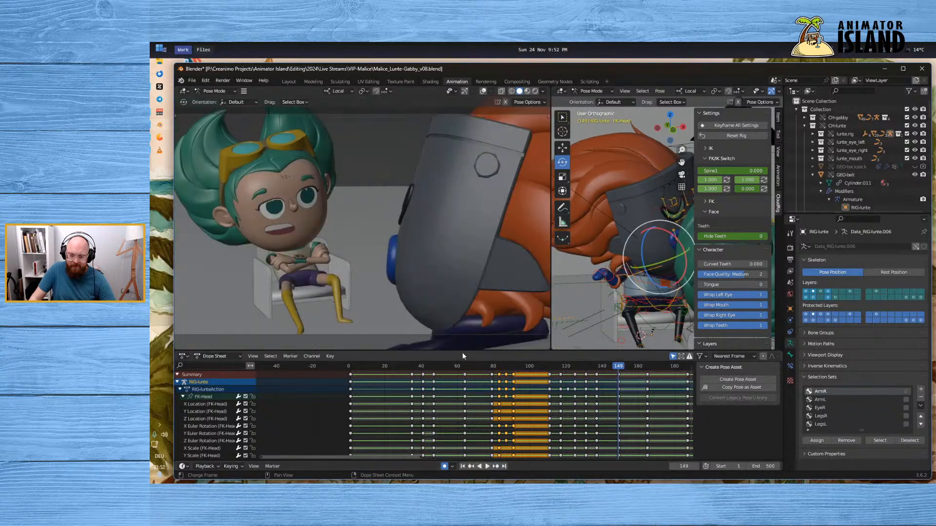
pyautogui.click(451, 367)
pyautogui.click(486, 466)
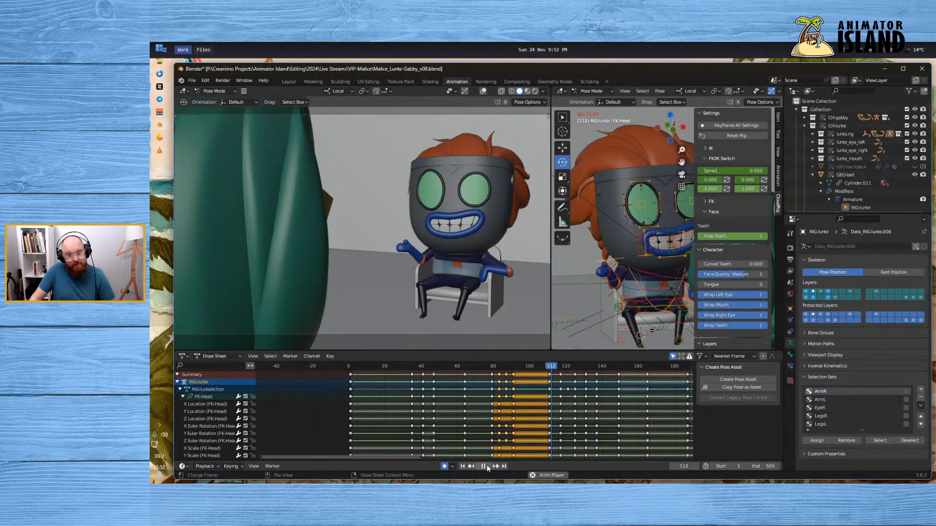
pyautogui.click(487, 464)
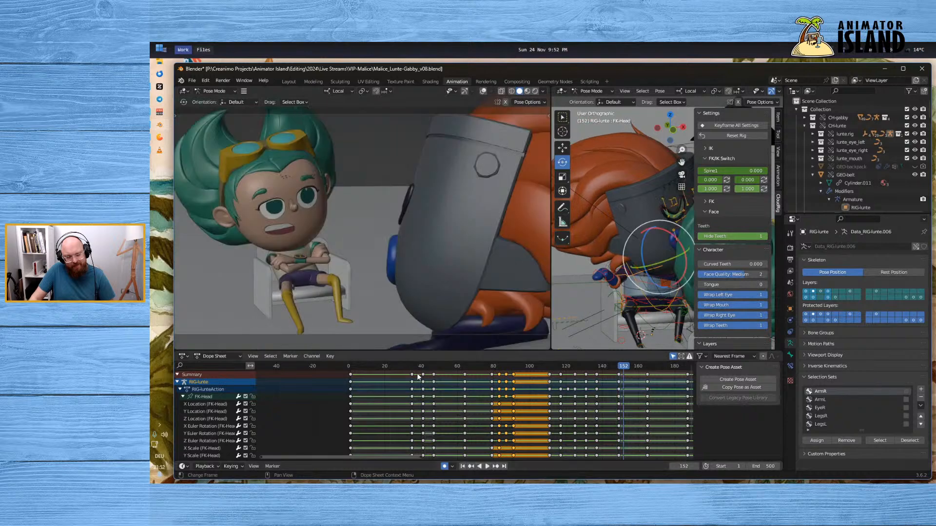
pyautogui.click(402, 367)
pyautogui.click(486, 467)
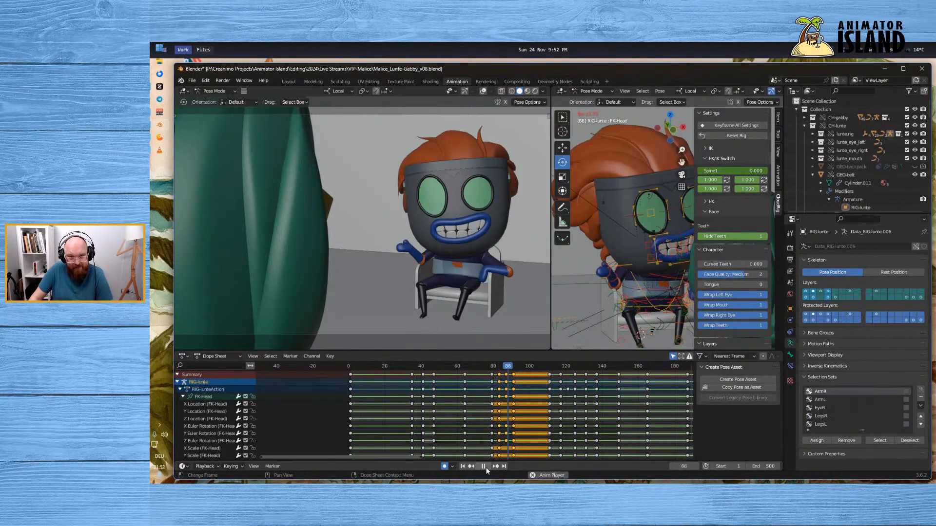
pyautogui.click(483, 467)
# Scrub through the poses between frames 80 and 83, and inspect the earlier pose at frame 35
pyautogui.click(494, 367)
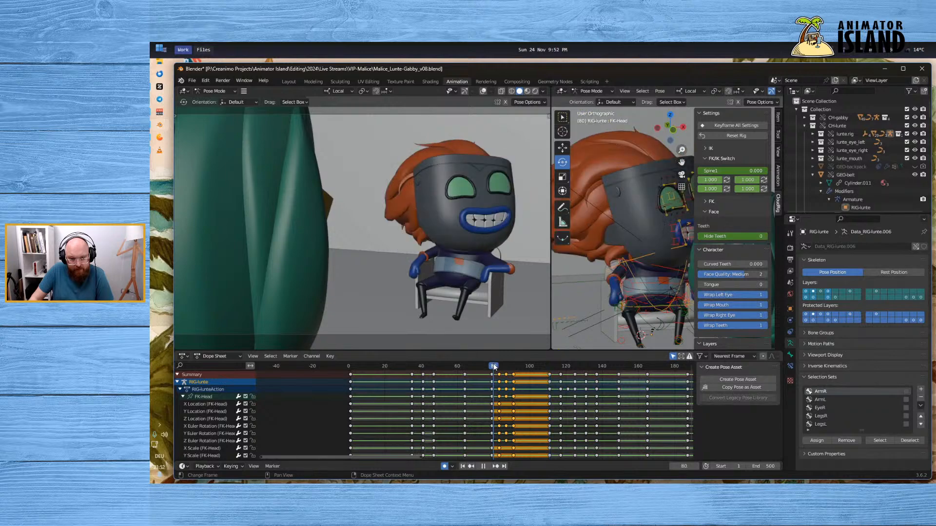
pyautogui.moveTo(493, 367)
pyautogui.mouseDown()
pyautogui.moveTo(527, 366)
pyautogui.moveTo(489, 369)
pyautogui.moveTo(519, 373)
pyautogui.moveTo(498, 373)
pyautogui.mouseUp()
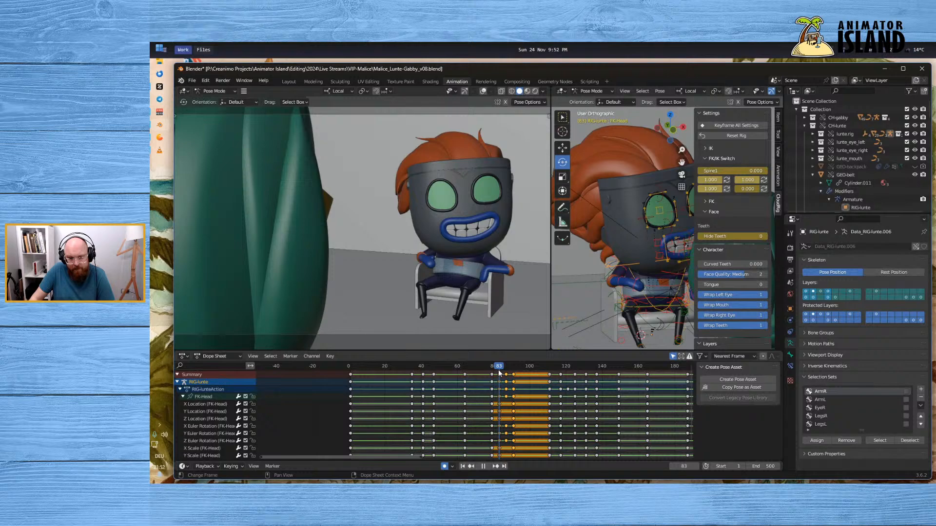
pyautogui.click(421, 370)
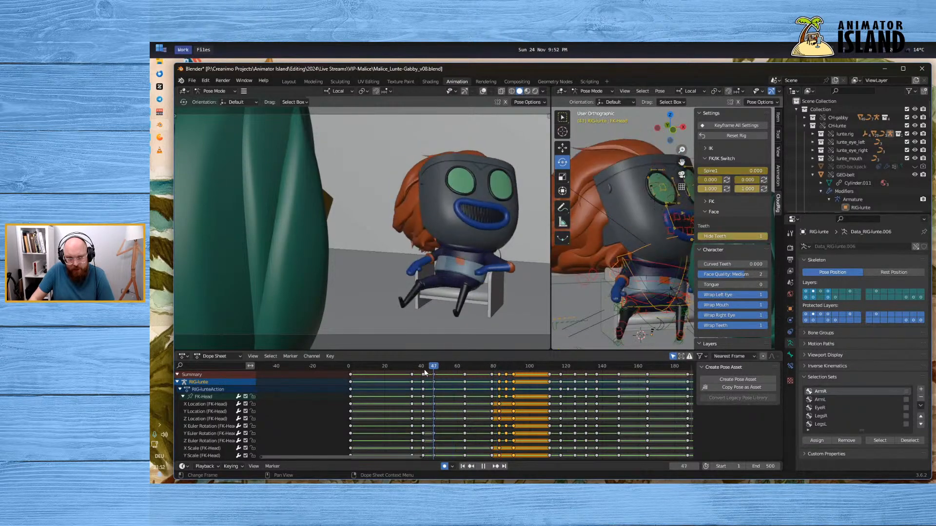
pyautogui.moveTo(421, 369); pyautogui.dragTo(413, 371)
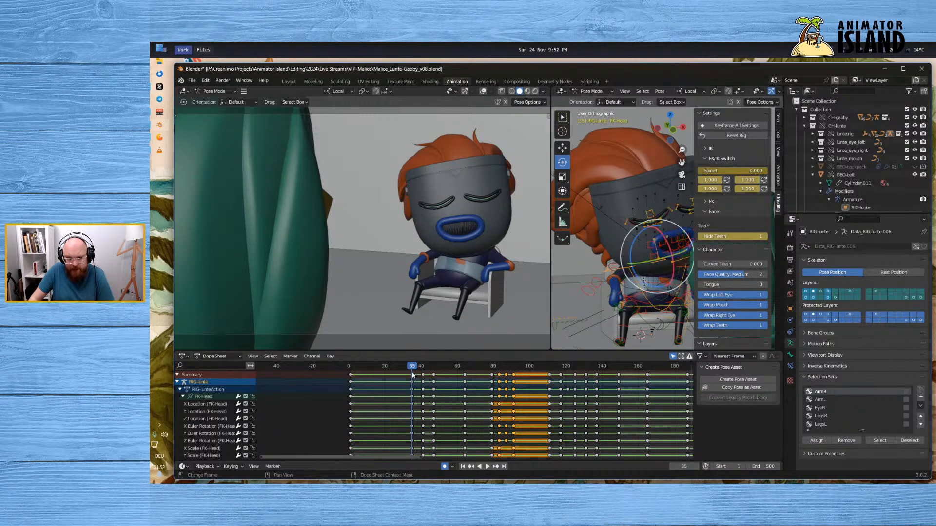
# Select the EyeR set's controls, create a new selection set named EyeL, and place it directly below EyeR in the list
pyautogui.click(823, 408)
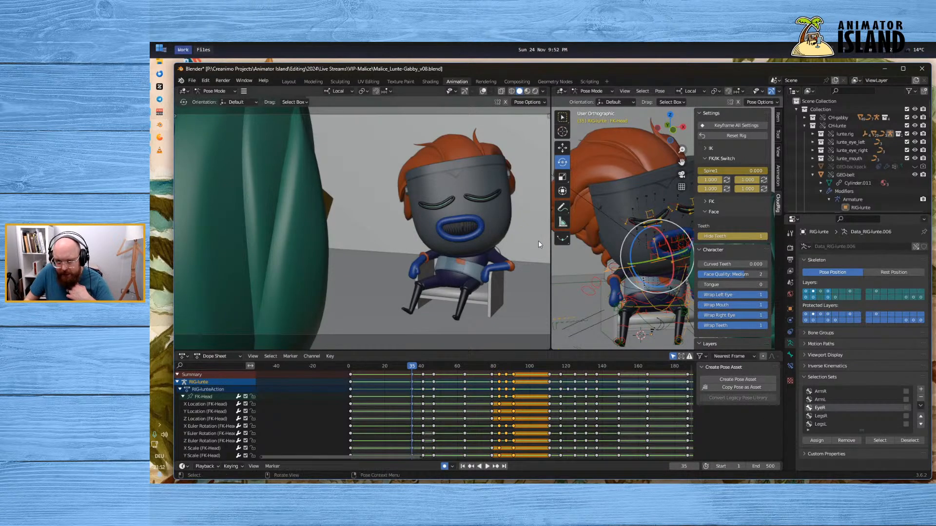
pyautogui.click(578, 262)
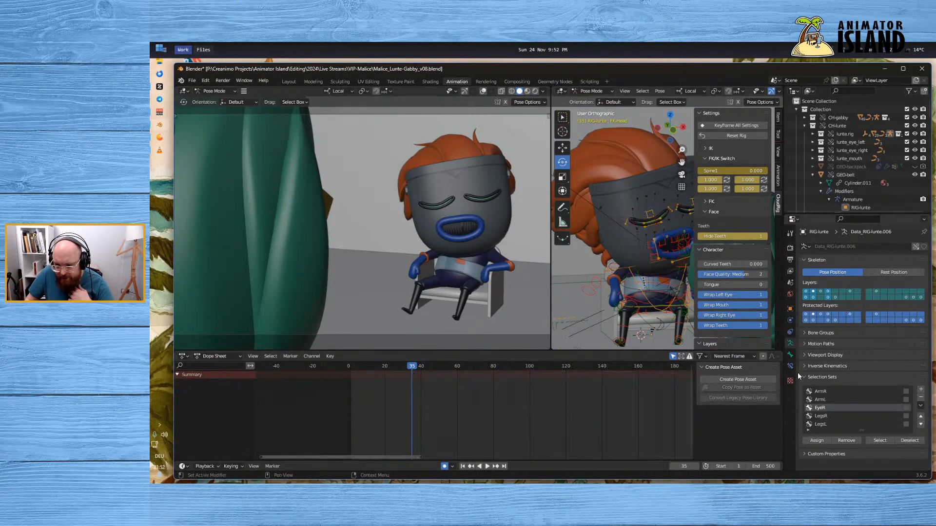
pyautogui.click(878, 442)
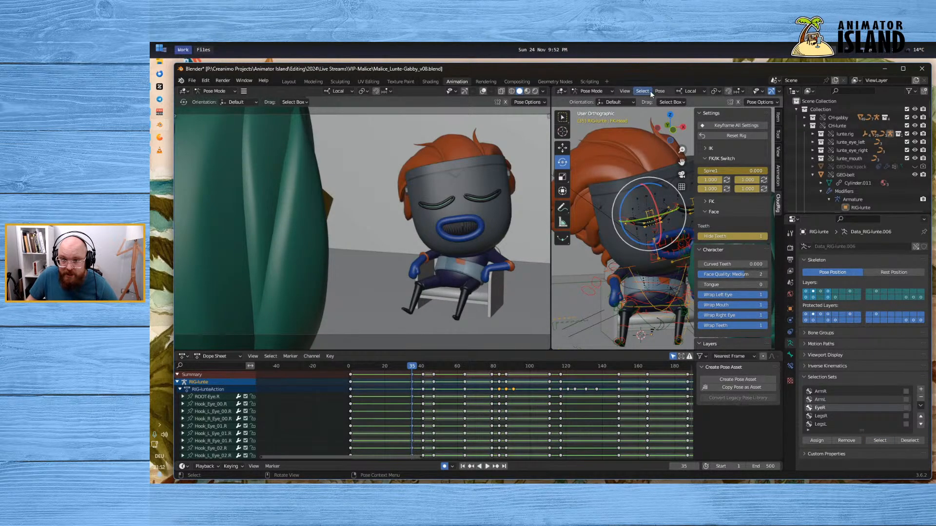
pyautogui.click(921, 390)
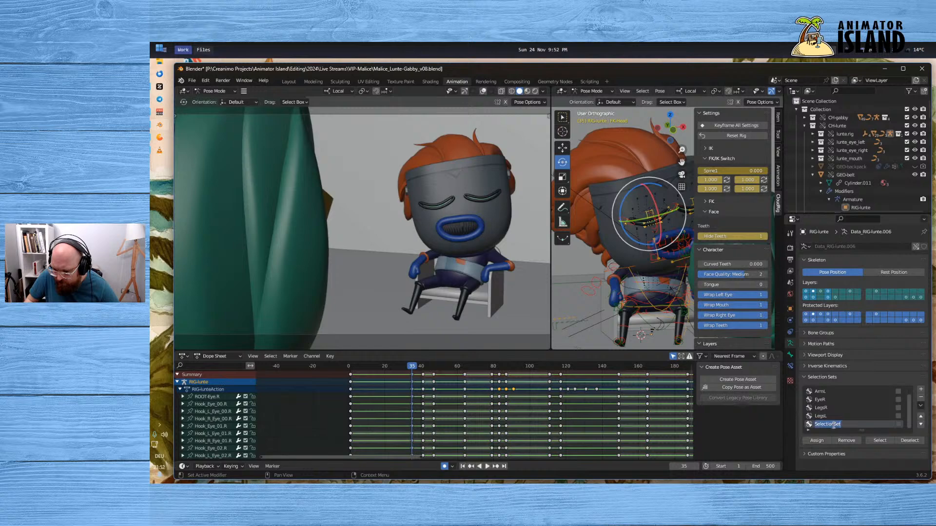
pyautogui.write('Eye')
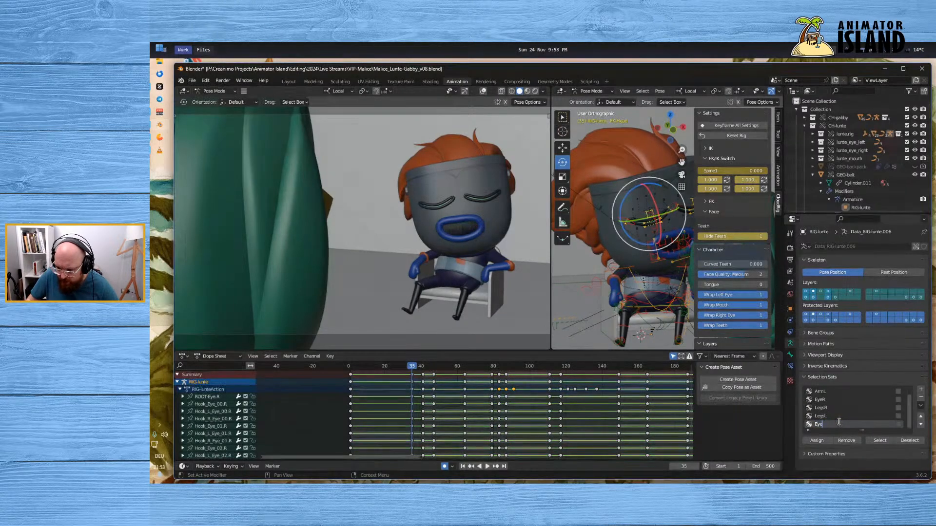
pyautogui.write('L')
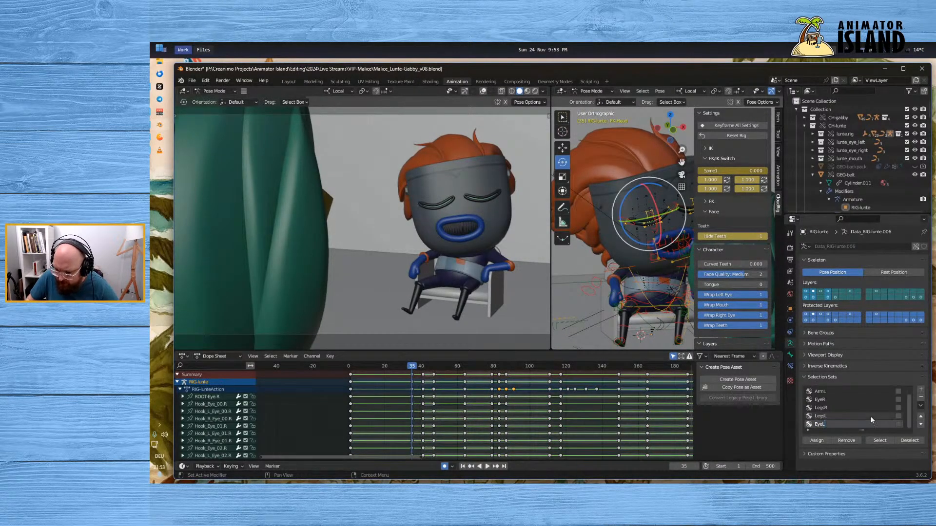
pyautogui.click(920, 417)
pyautogui.click(920, 417)
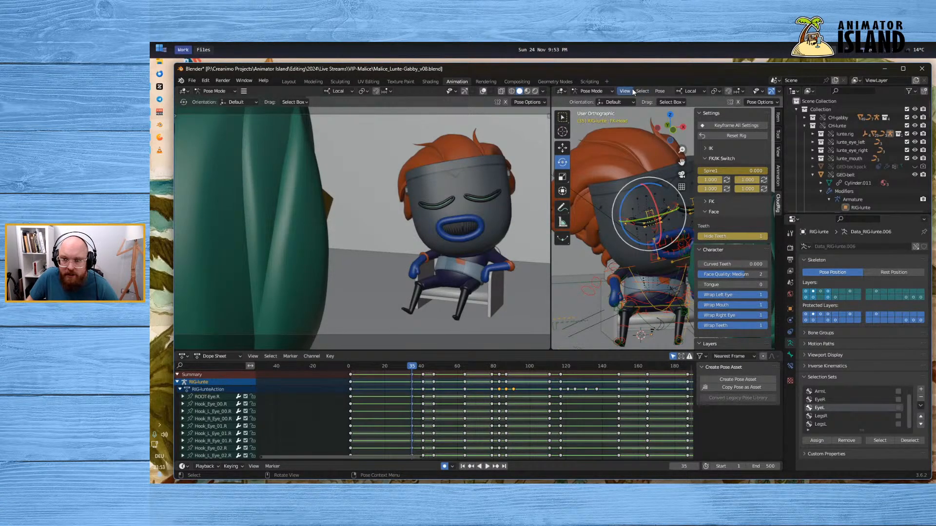
# Mirror the eye control selection to the opposite eye and assign those bones to the EyeL selection set
pyautogui.click(642, 91)
pyautogui.click(684, 157)
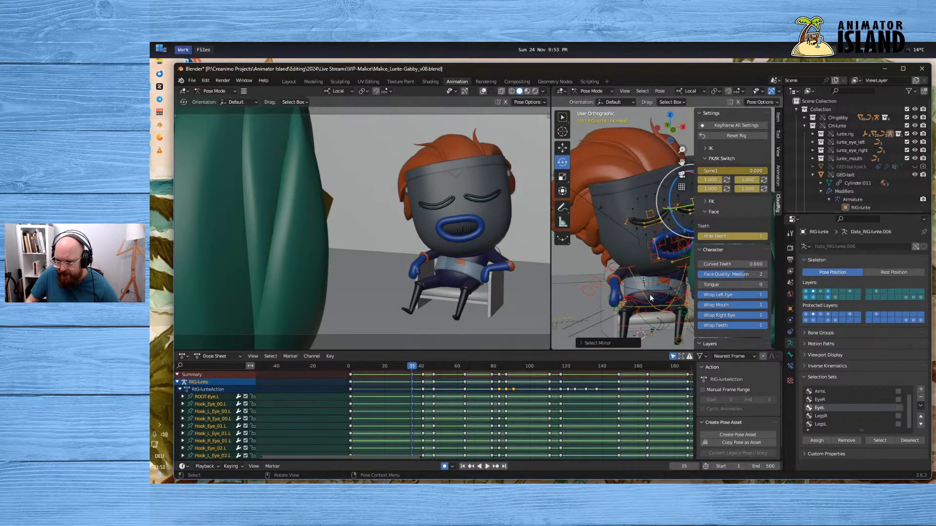
pyautogui.click(817, 440)
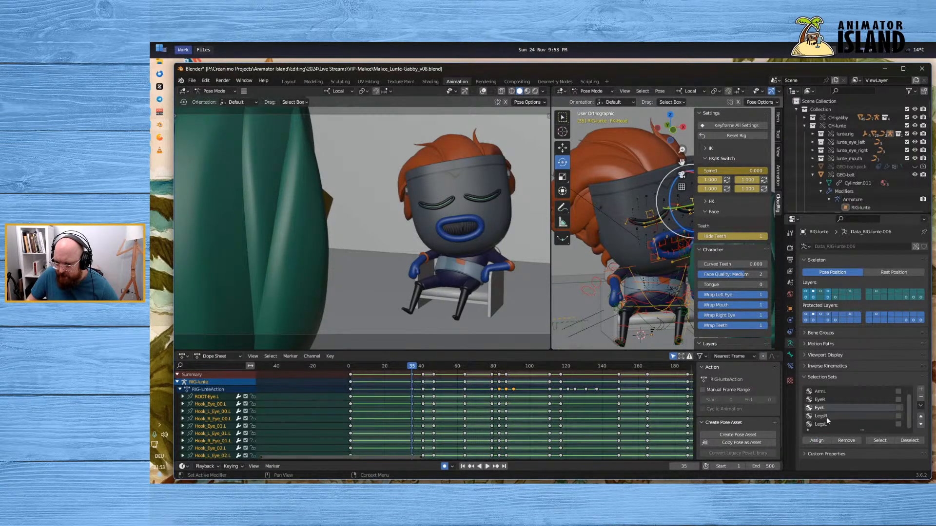
# Add the EyeR controls to the selection, copy the closed-eye pose at frame 35, and try pasting it at frame 83
pyautogui.click(823, 400)
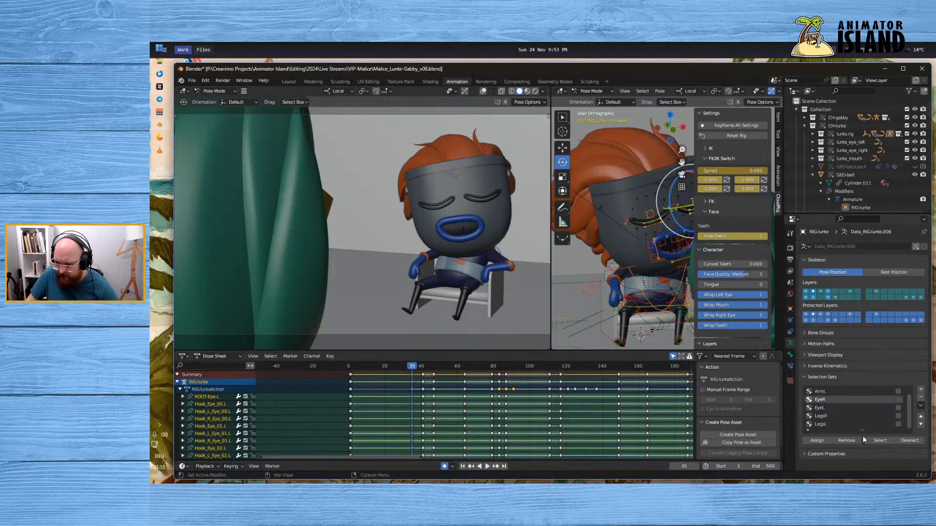
pyautogui.click(881, 440)
pyautogui.click(822, 408)
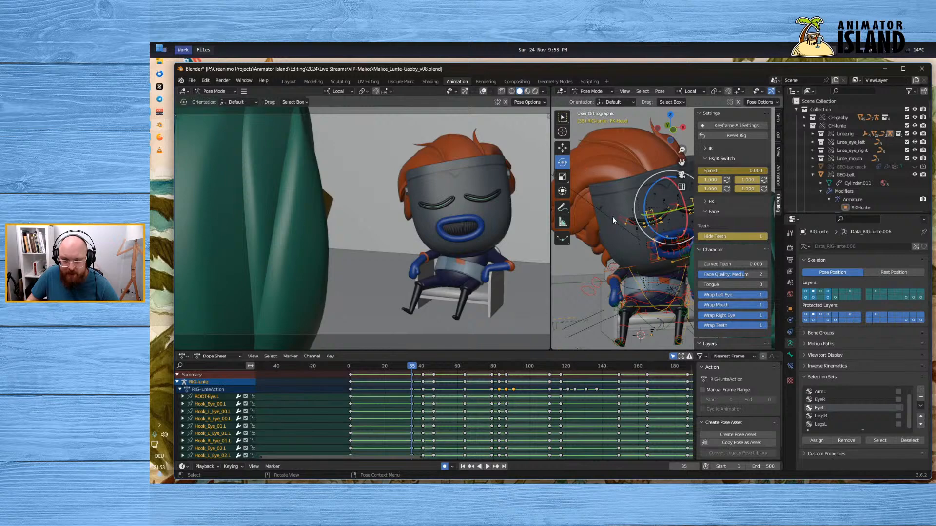
pyautogui.hotkey('ctrl', 'c')
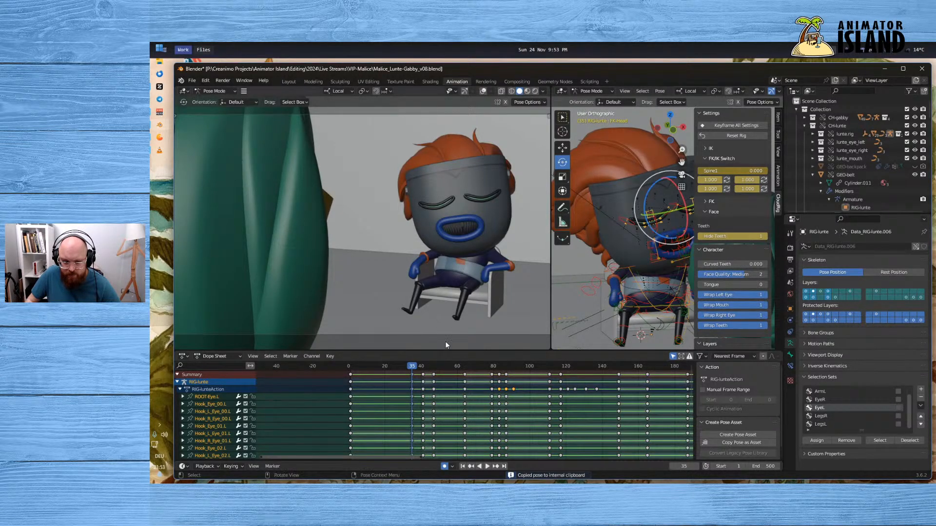
pyautogui.press('space')
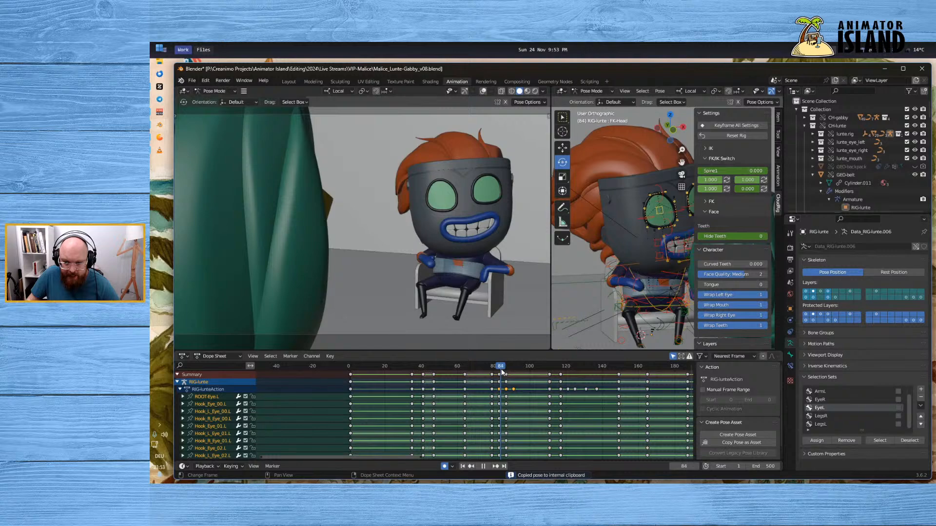
pyautogui.press('space')
pyautogui.hotkey('ctrl', 'v')
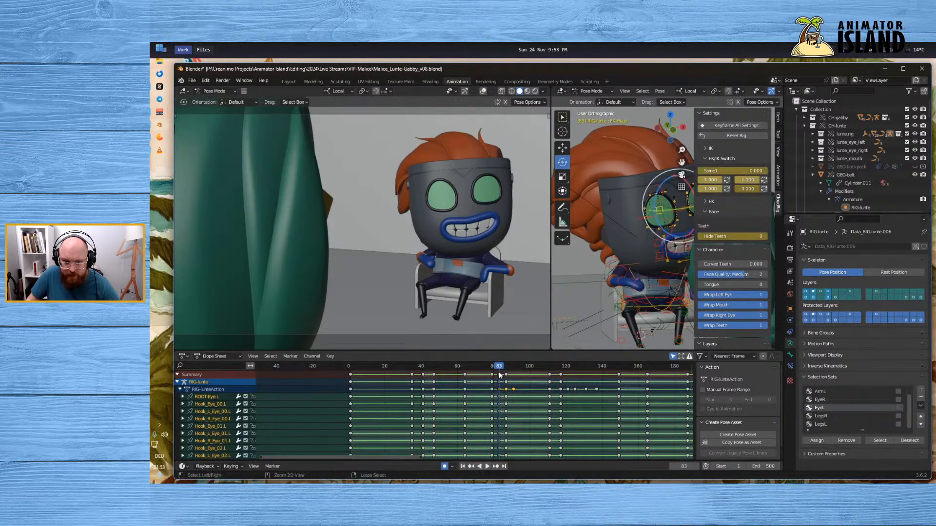
pyautogui.hotkey('ctrl', 'v')
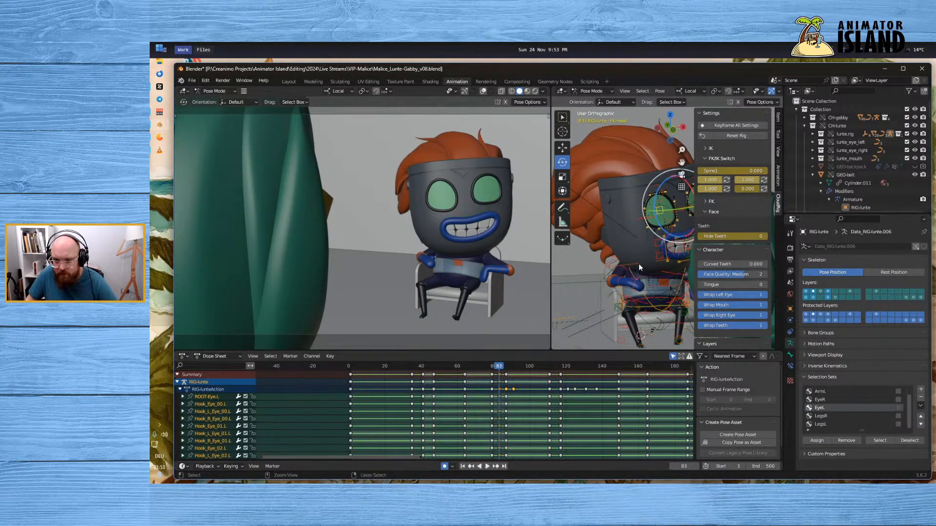
pyautogui.moveTo(617, 276)
pyautogui.mouseDown(button='middle')
pyautogui.moveTo(632, 258)
pyautogui.moveTo(592, 258)
pyautogui.moveTo(619, 251)
pyautogui.moveTo(629, 273)
pyautogui.mouseUp(button='middle')
pyautogui.click(820, 400)
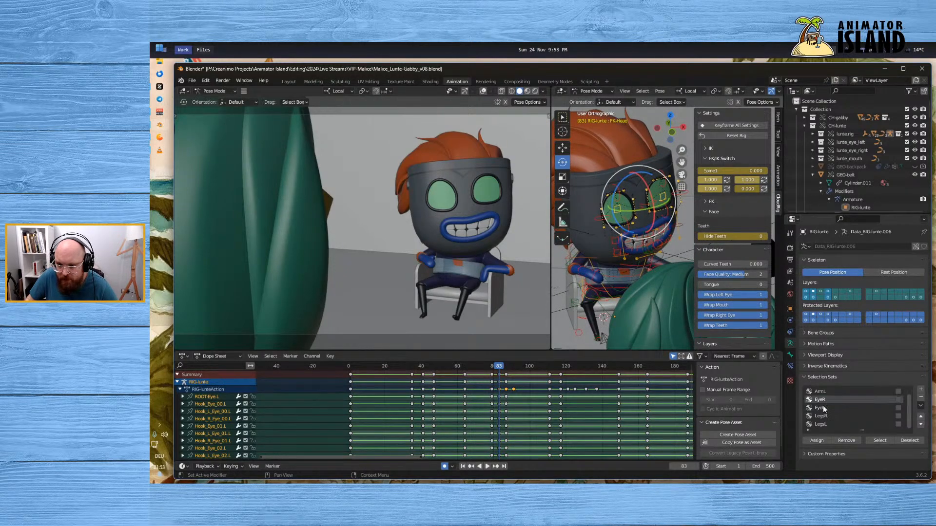
pyautogui.click(909, 441)
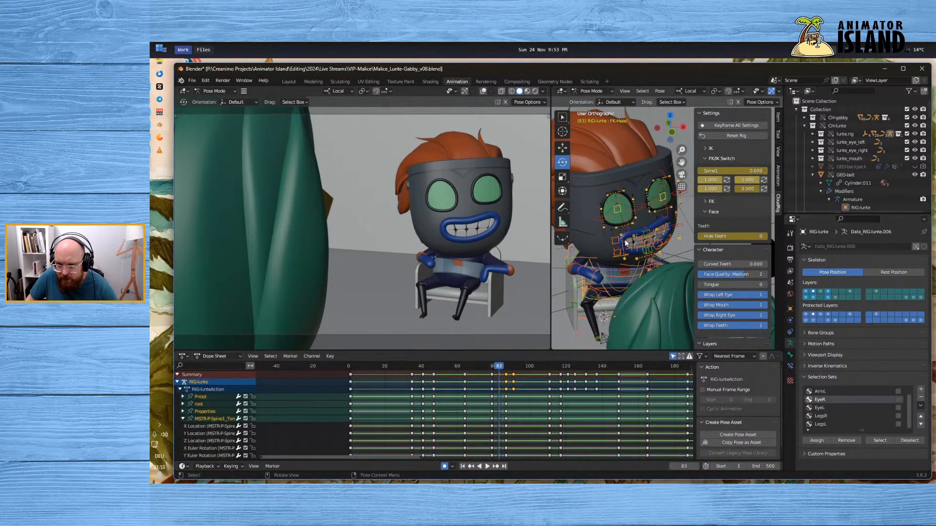
pyautogui.click(663, 180)
pyautogui.click(664, 140)
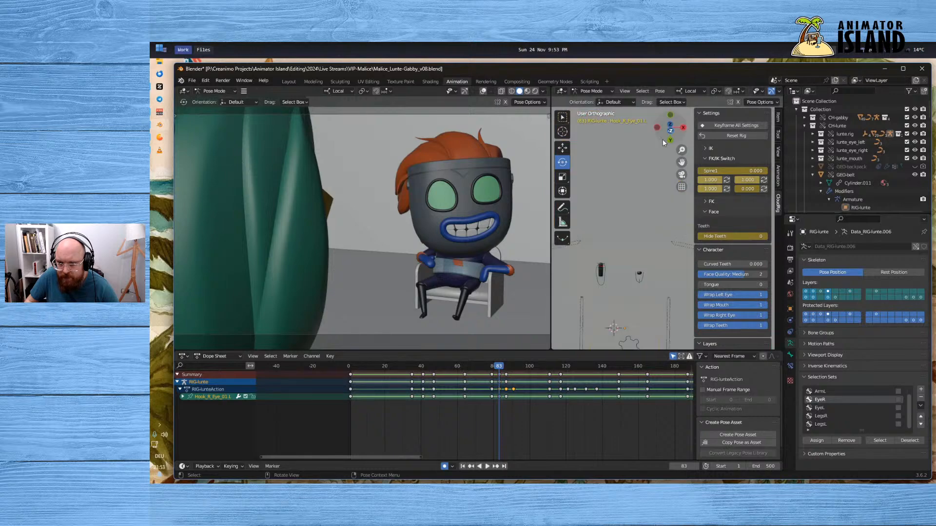
pyautogui.moveTo(648, 180); pyautogui.dragTo(672, 167, button='middle')
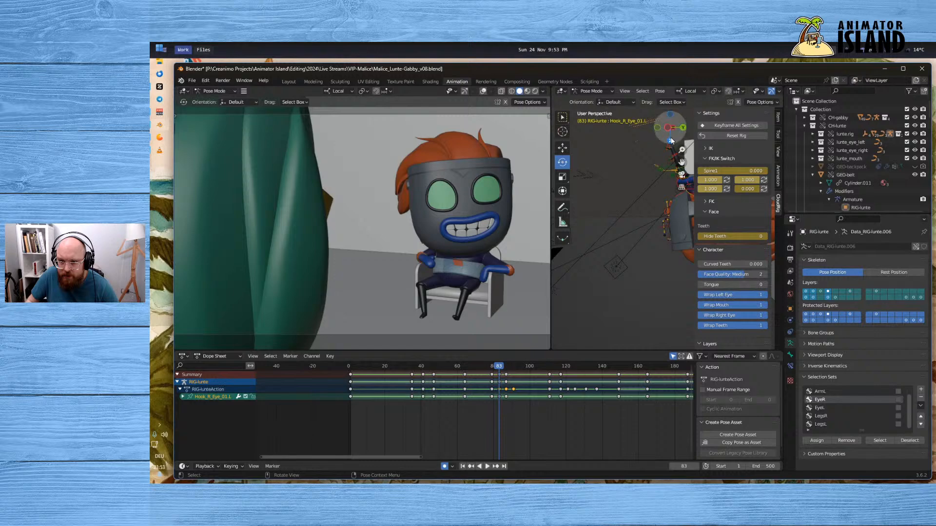
pyautogui.click(671, 139)
pyautogui.moveTo(628, 243); pyautogui.dragTo(610, 188, button='middle')
pyautogui.scroll(3, 648, 254)
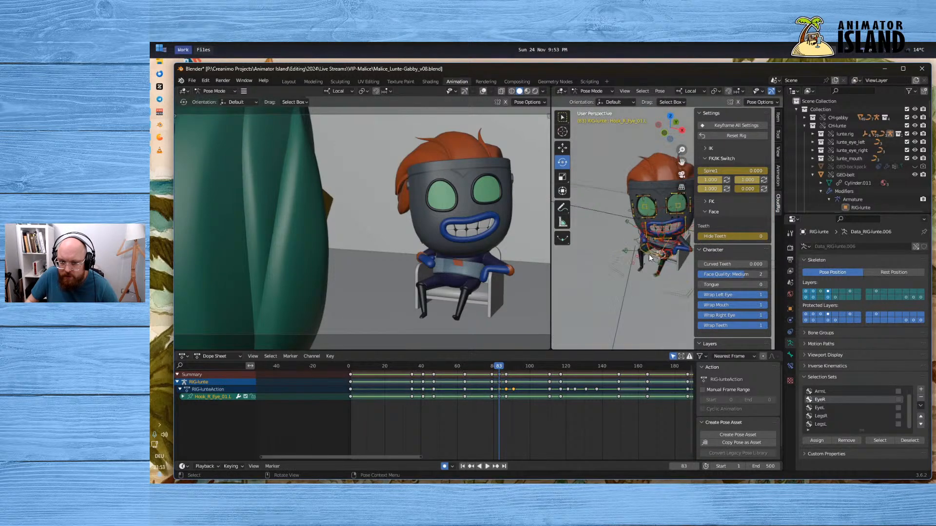
pyautogui.keyDown('shift'); pyautogui.moveTo(648, 253); pyautogui.dragTo(627, 251, button='middle'); pyautogui.keyUp('shift')
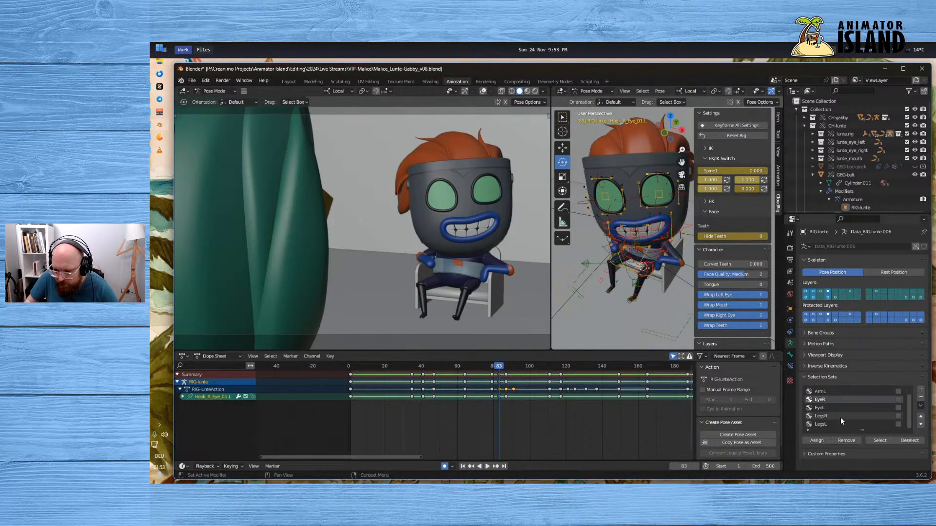
# Select the controls of both eyes using the EyeL and EyeR selection sets
pyautogui.click(822, 407)
pyautogui.click(878, 440)
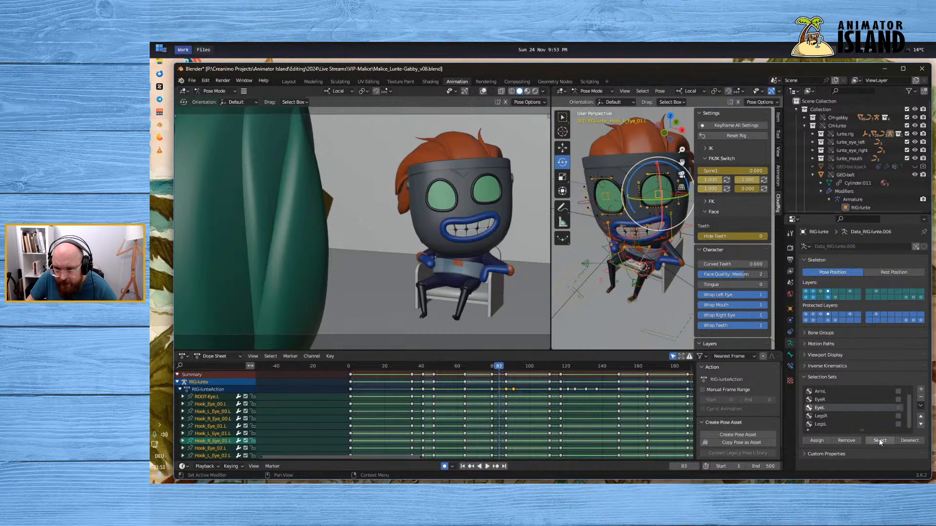
pyautogui.click(829, 399)
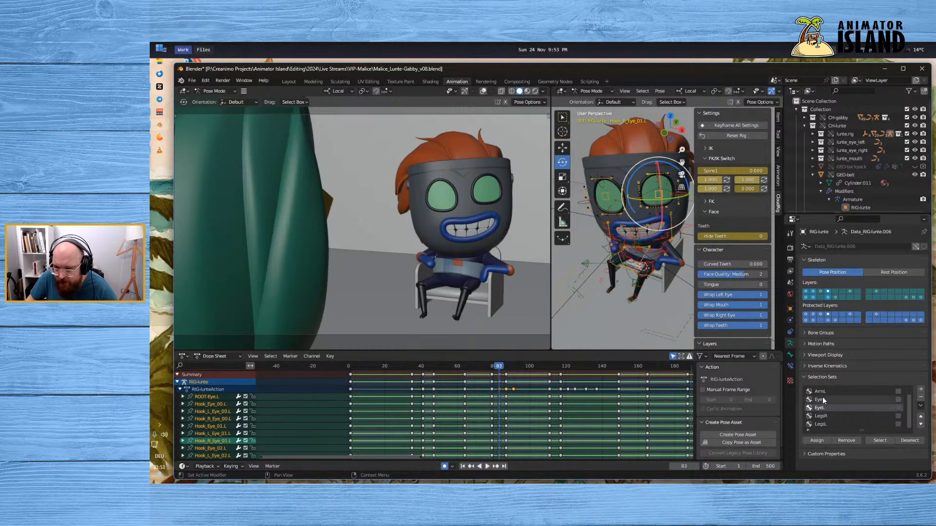
pyautogui.click(875, 440)
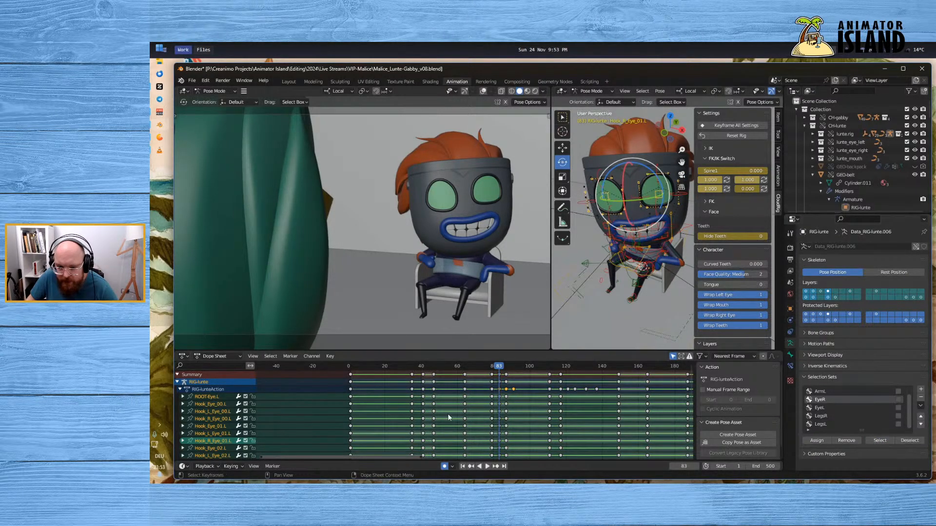
# Copy both eyes' closed keyframes from frame 35 and paste them into the head turn around frame 83
pyautogui.moveTo(420, 369); pyautogui.dragTo(412, 368)
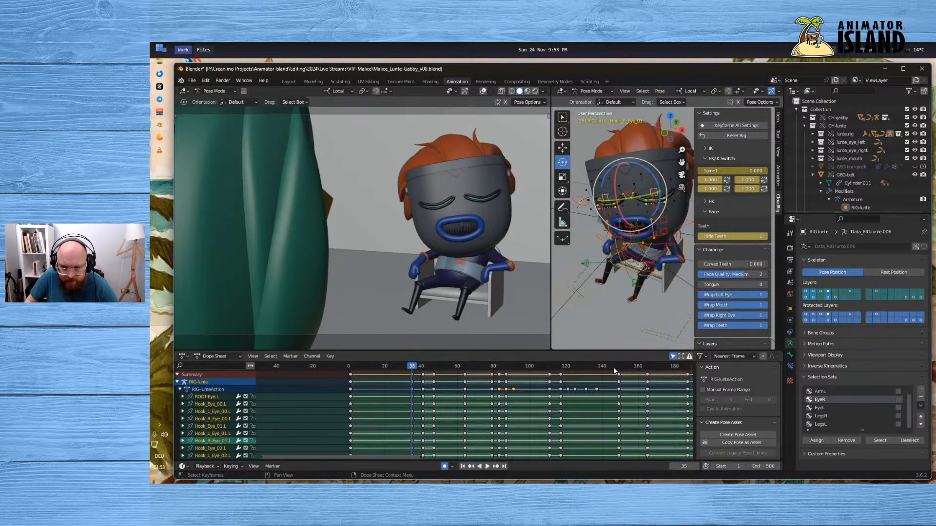
pyautogui.click(413, 375)
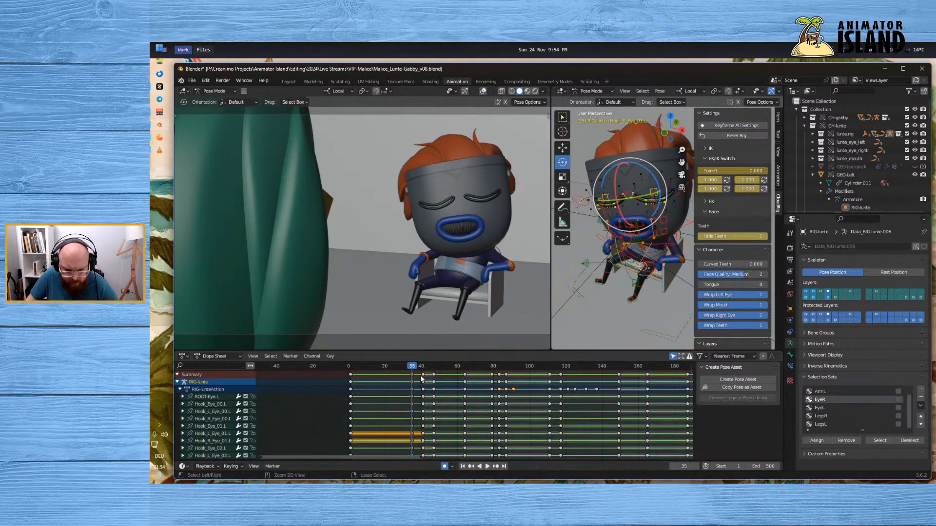
pyautogui.moveTo(488, 368)
pyautogui.mouseDown()
pyautogui.moveTo(522, 370)
pyautogui.moveTo(476, 367)
pyautogui.mouseUp()
pyautogui.hotkey('ctrl', 'v')
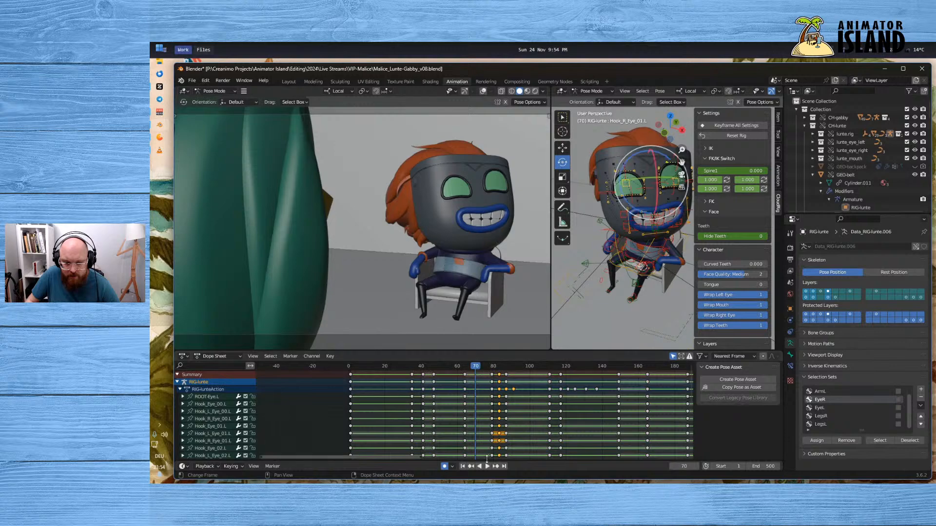
# Play the head turn from frames 70 and 78 to check the timing of the blink
pyautogui.click(488, 466)
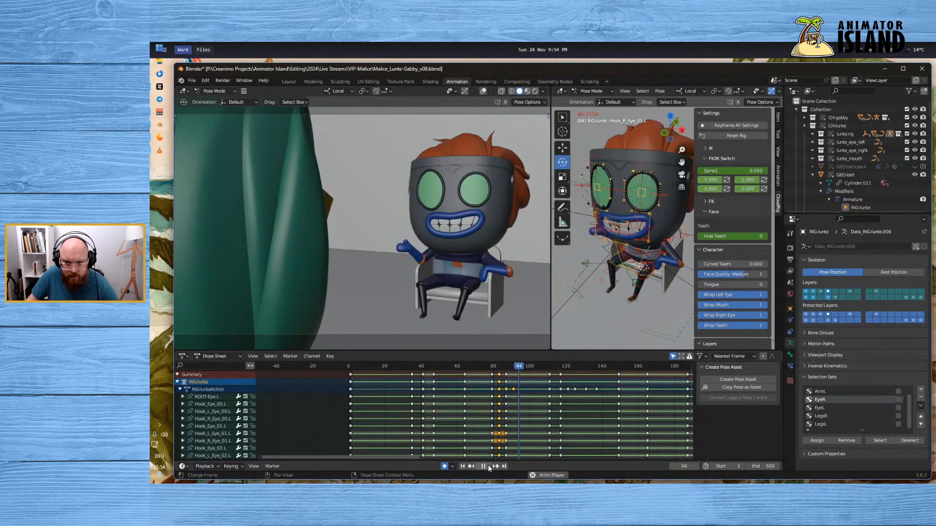
pyautogui.click(487, 466)
pyautogui.moveTo(497, 369)
pyautogui.mouseDown()
pyautogui.moveTo(506, 369)
pyautogui.moveTo(490, 368)
pyautogui.mouseUp()
pyautogui.click(489, 466)
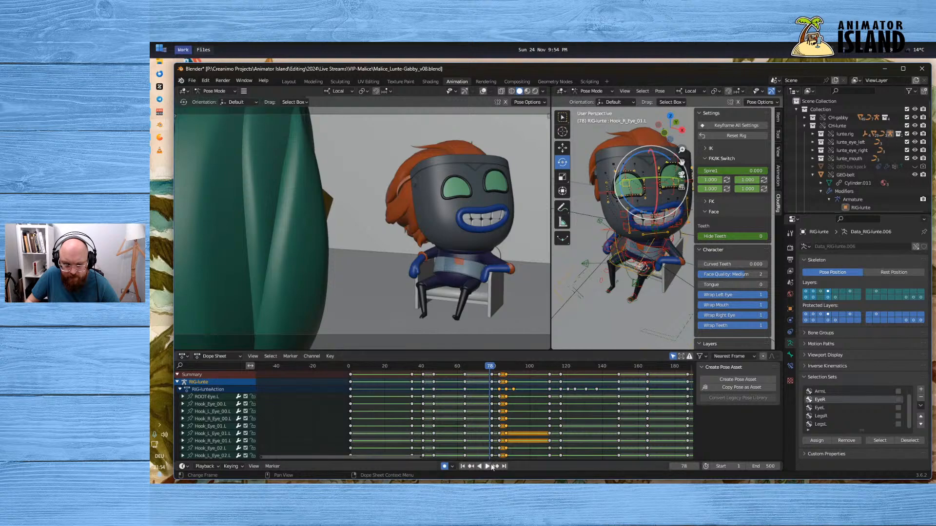
pyautogui.click(489, 465)
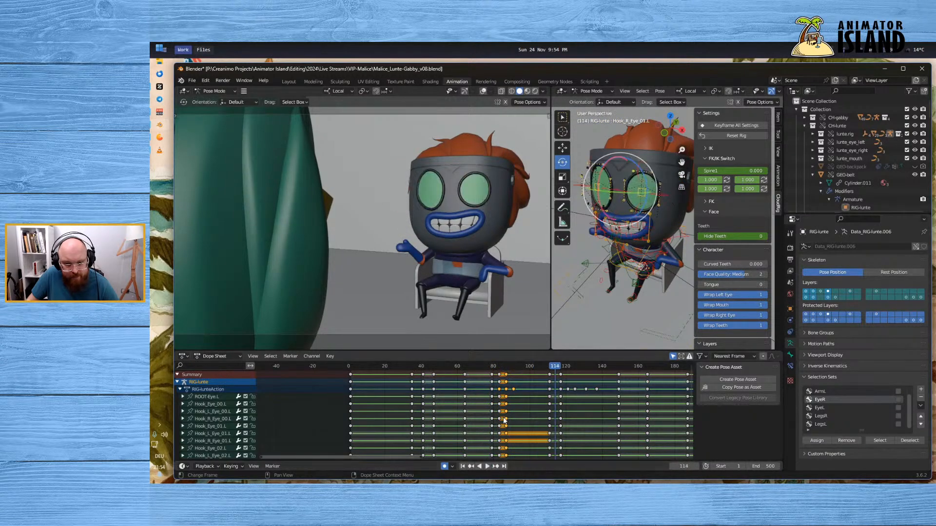
# Inspect the eyes at frame 87 and undo the last closed-eye keyframe paste there
pyautogui.click(506, 365)
pyautogui.press('space')
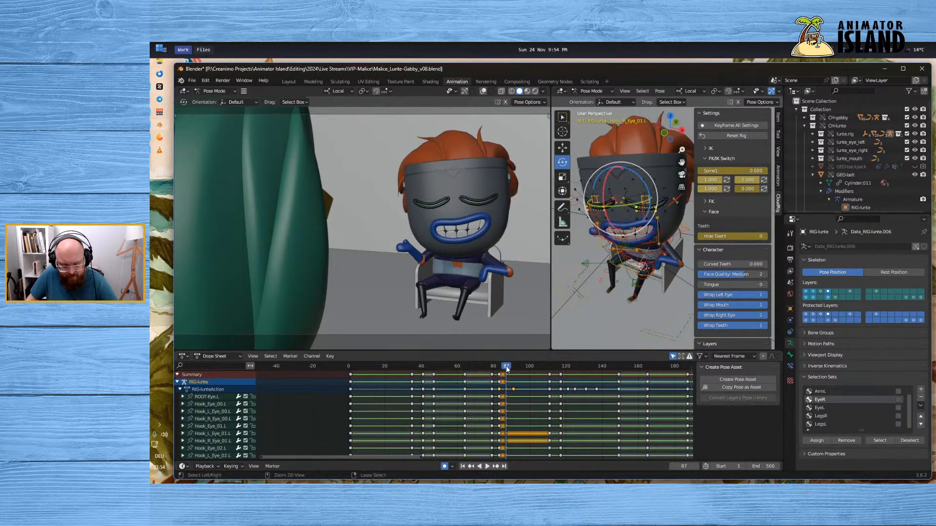
pyautogui.hotkey('ctrl', 'z')
pyautogui.hotkey('ctrl', 'z')
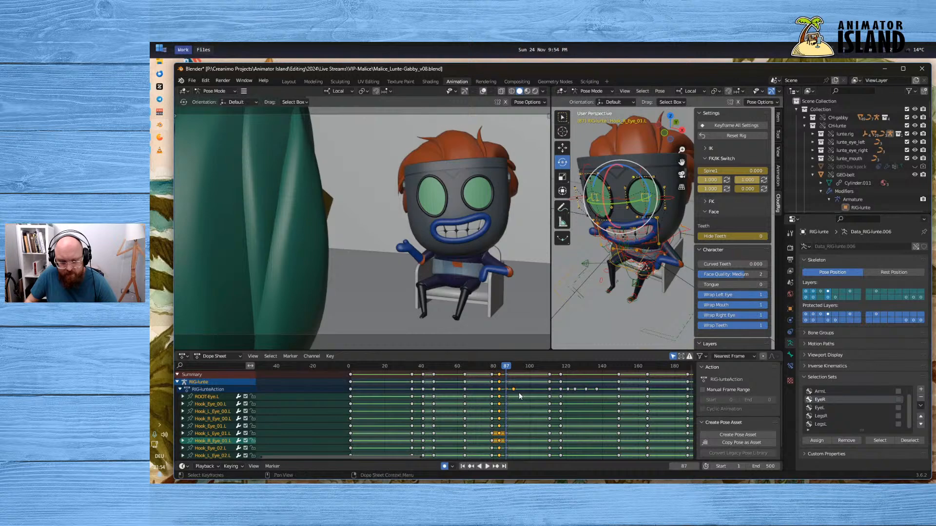
# Insert keyframes on all channels of both eyes at frame 91 and return to frame 87
pyautogui.moveTo(507, 367); pyautogui.dragTo(514, 369)
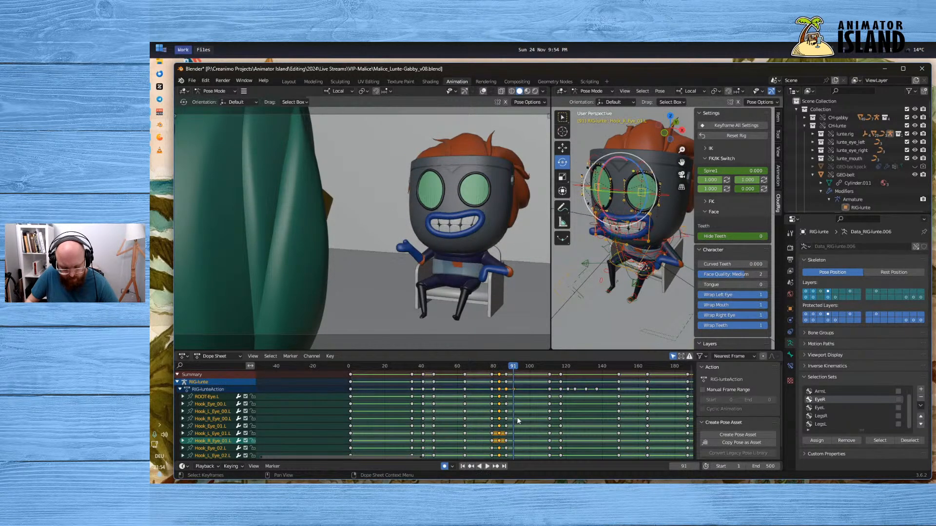
pyautogui.press('i')
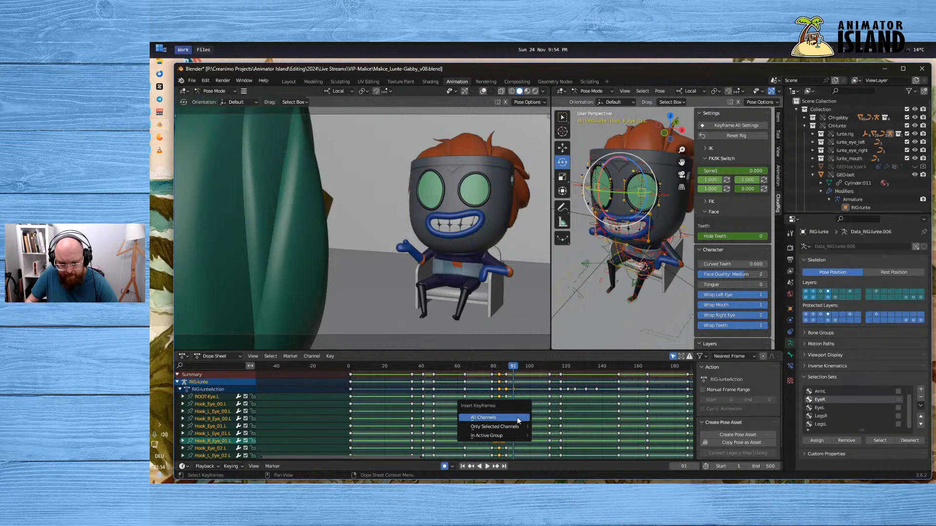
pyautogui.click(516, 418)
pyautogui.moveTo(512, 366); pyautogui.dragTo(507, 369)
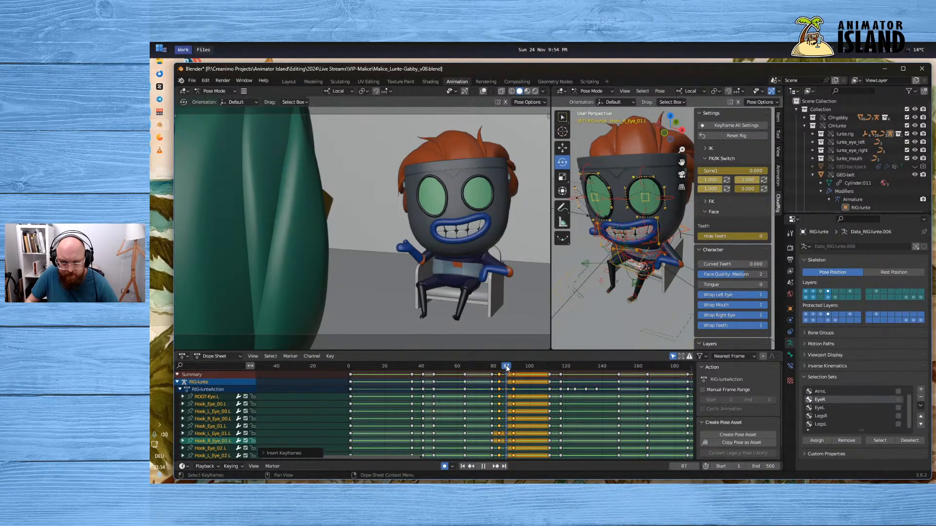
# Paste the copied closed-eye keyframes of both eyes at frame 87
pyautogui.moveTo(506, 368); pyautogui.dragTo(508, 370)
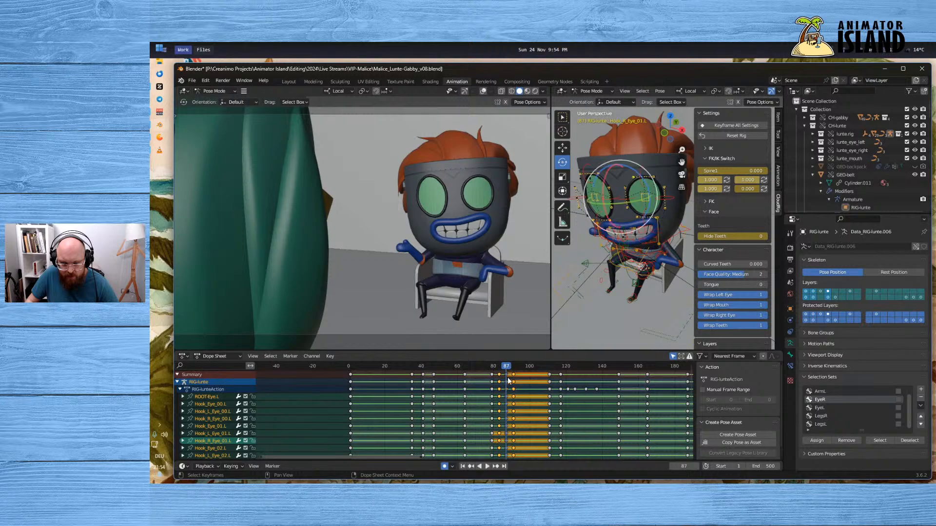
pyautogui.hotkey('ctrl', 'v')
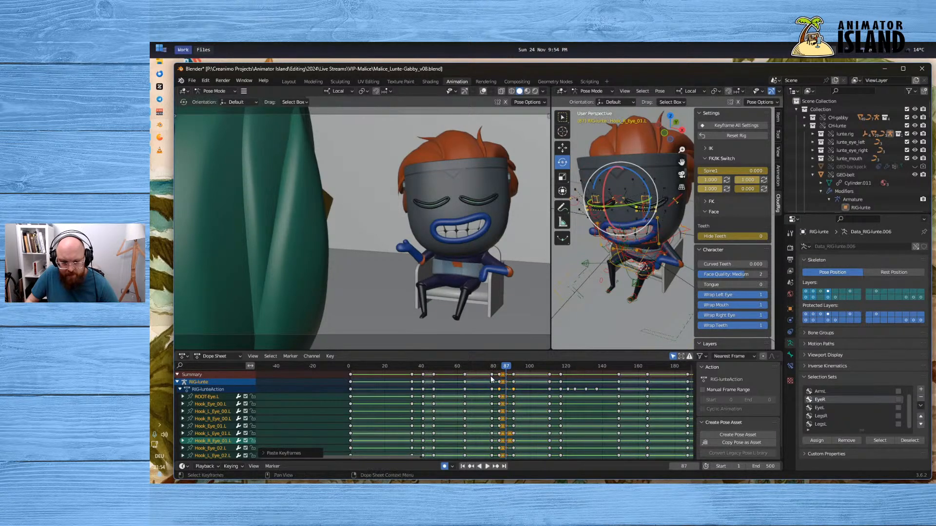
pyautogui.click(507, 431)
# Play the head turn from frame 87 and from frame 32 to check the blink timing
pyautogui.click(487, 466)
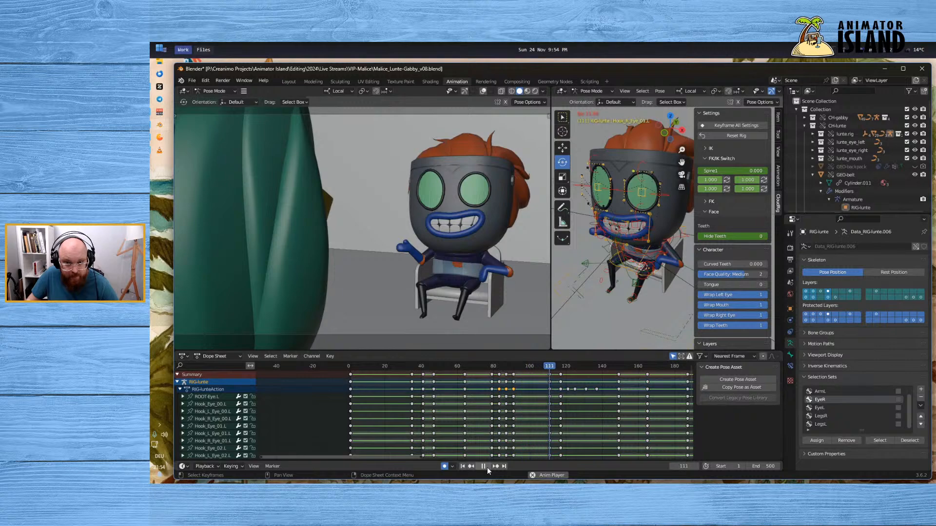
pyautogui.press('space')
pyautogui.click(408, 368)
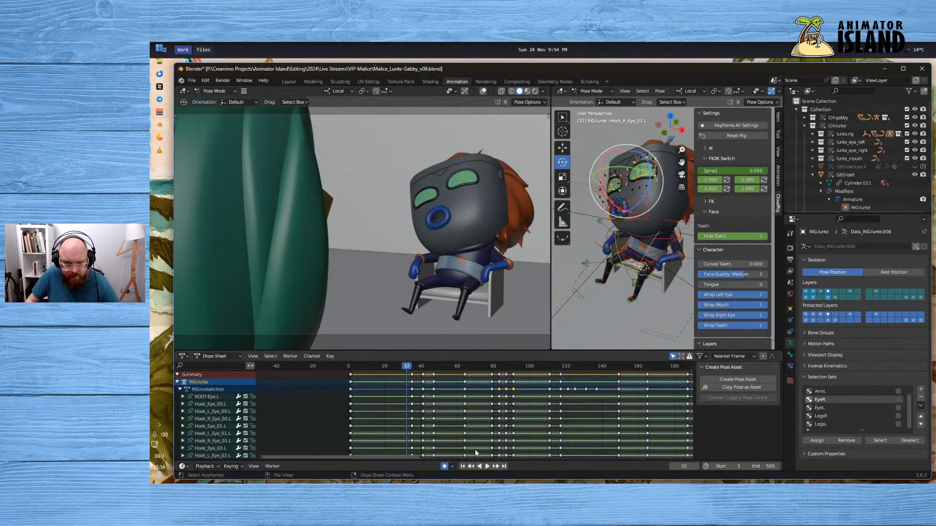
pyautogui.click(487, 467)
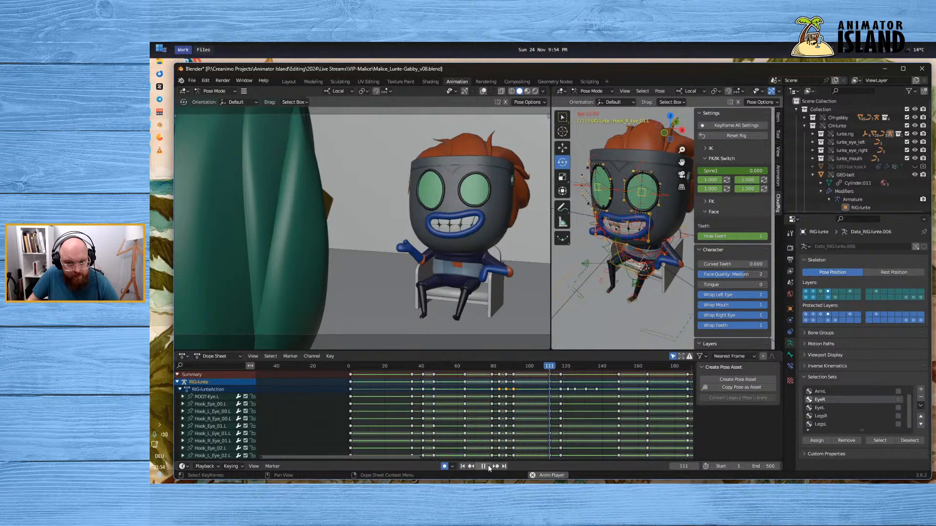
pyautogui.click(485, 467)
# Inspect the closed eyes at frame 83 and replay the head turn from frame 76
pyautogui.click(499, 369)
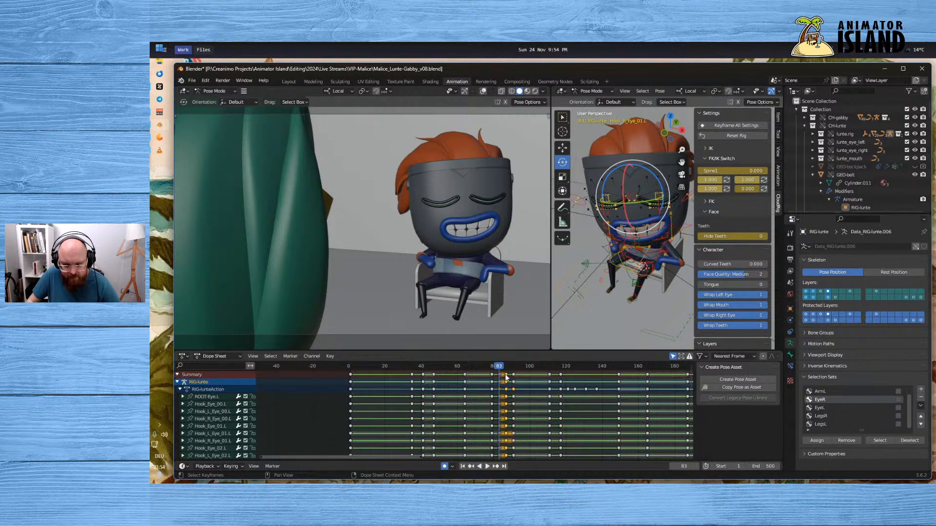
pyautogui.click(506, 377)
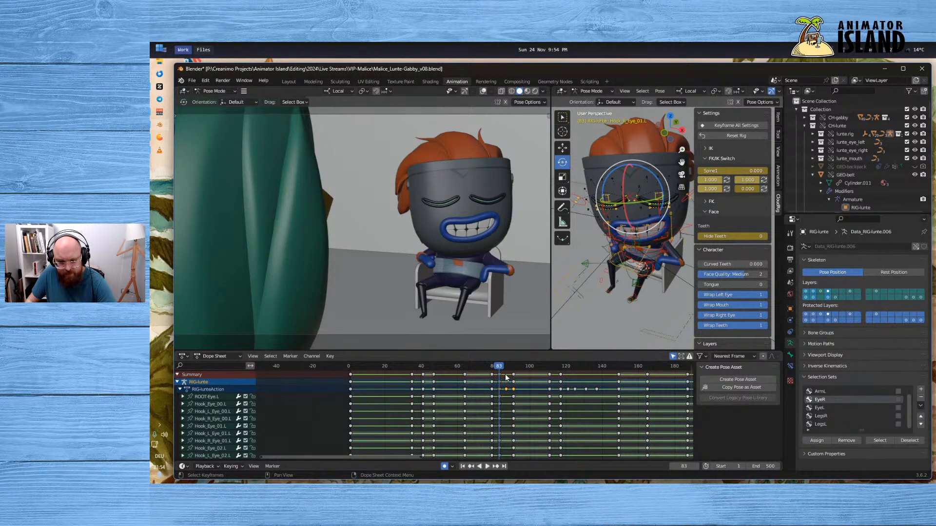
pyautogui.click(486, 365)
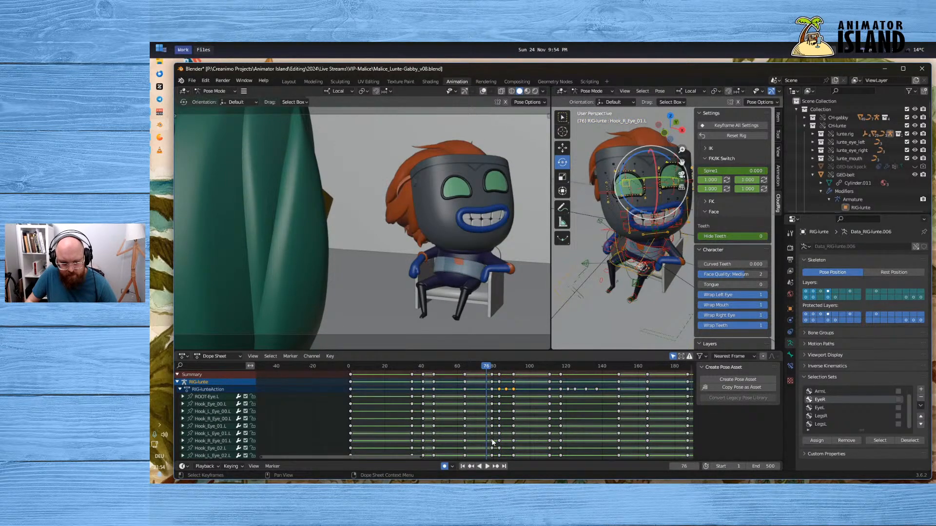
pyautogui.click(488, 466)
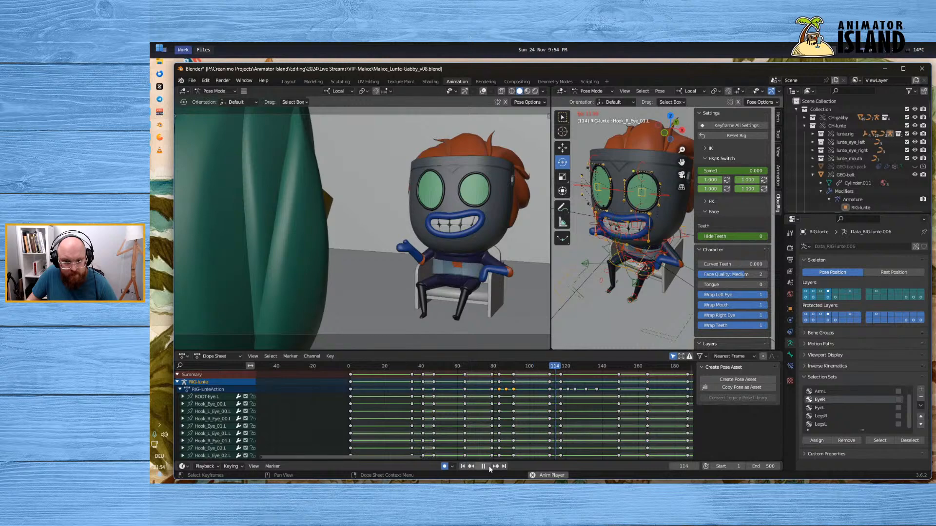
pyautogui.click(488, 466)
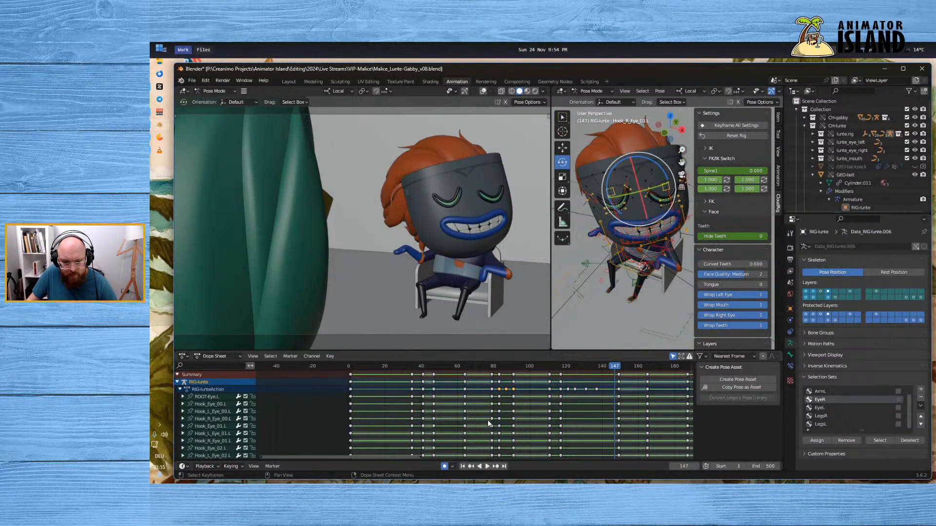
# Replay the animation from frame 32 and repeatedly from its beginning to judge the head turn and blink
pyautogui.click(408, 366)
pyautogui.click(487, 466)
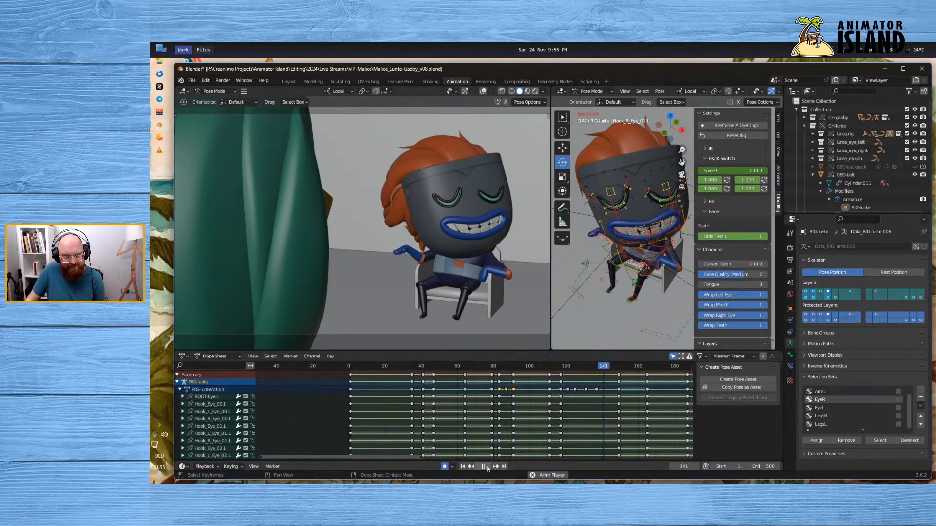
pyautogui.click(486, 466)
pyautogui.moveTo(351, 367); pyautogui.dragTo(352, 368)
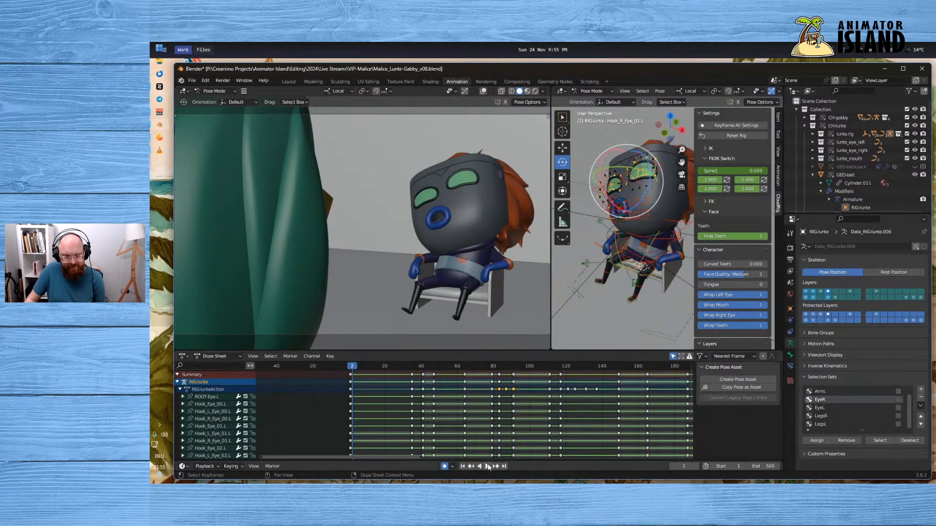
pyautogui.click(487, 466)
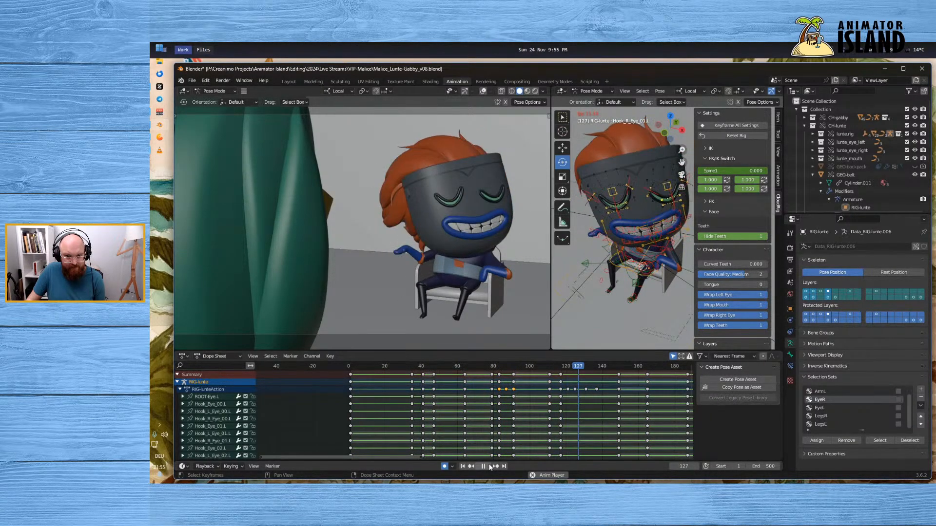
pyautogui.click(491, 467)
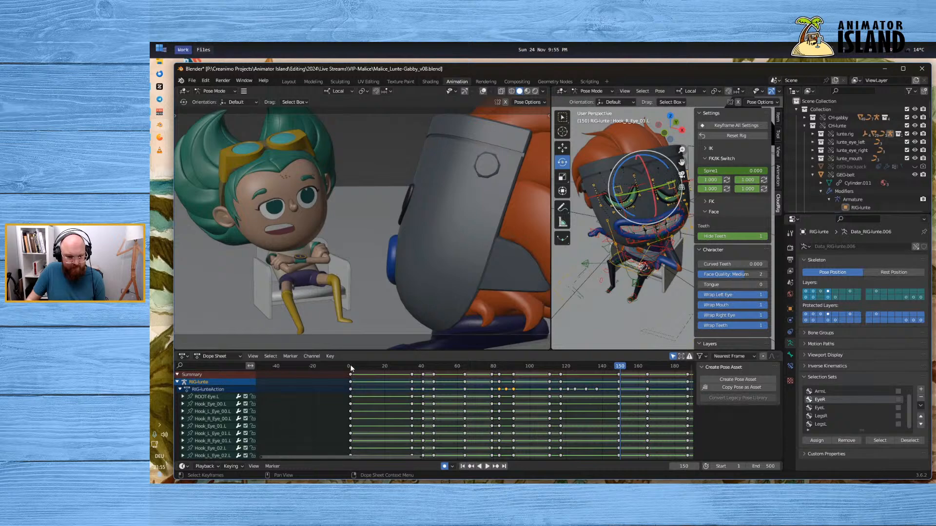
pyautogui.click(350, 366)
pyautogui.click(488, 466)
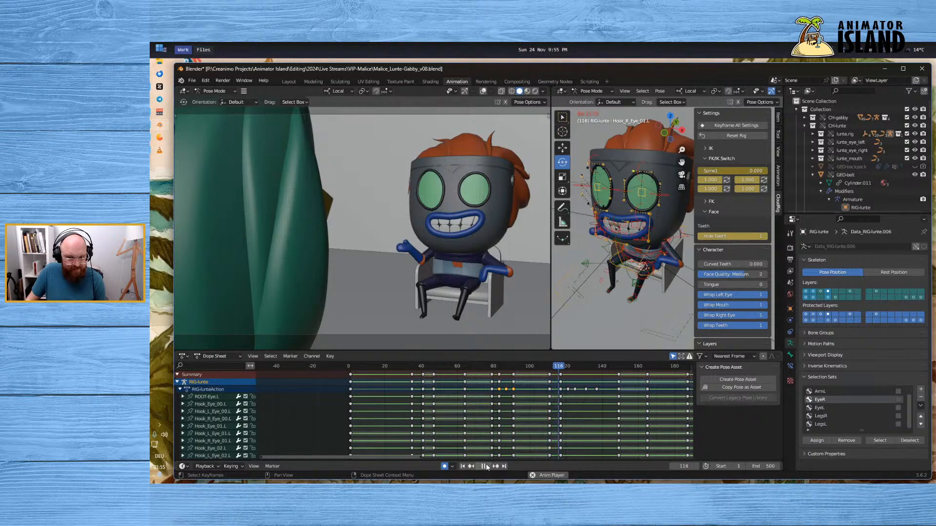
pyautogui.click(484, 467)
# Go to frame 121 and replace the eye selection with the bones of the ArmR selection set
pyautogui.click(542, 366)
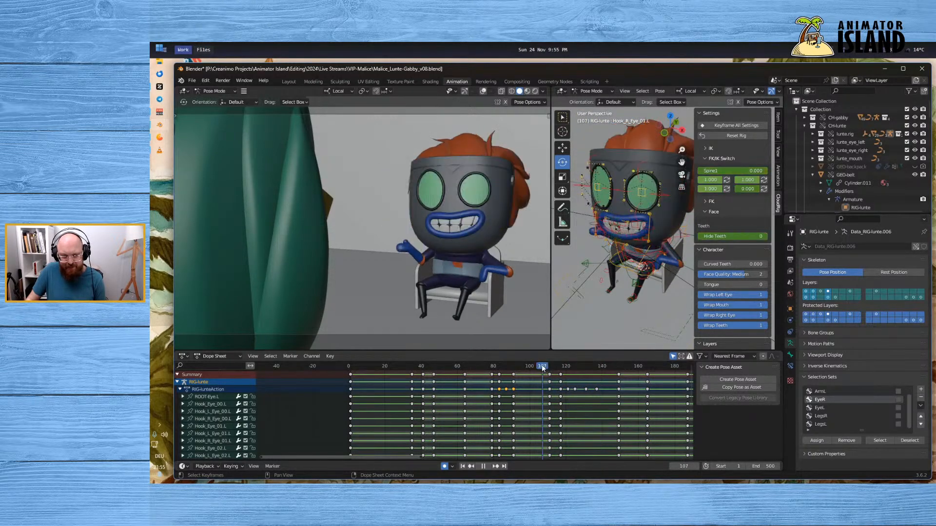
pyautogui.moveTo(545, 366); pyautogui.dragTo(567, 370)
pyautogui.scroll(3, 572, 394)
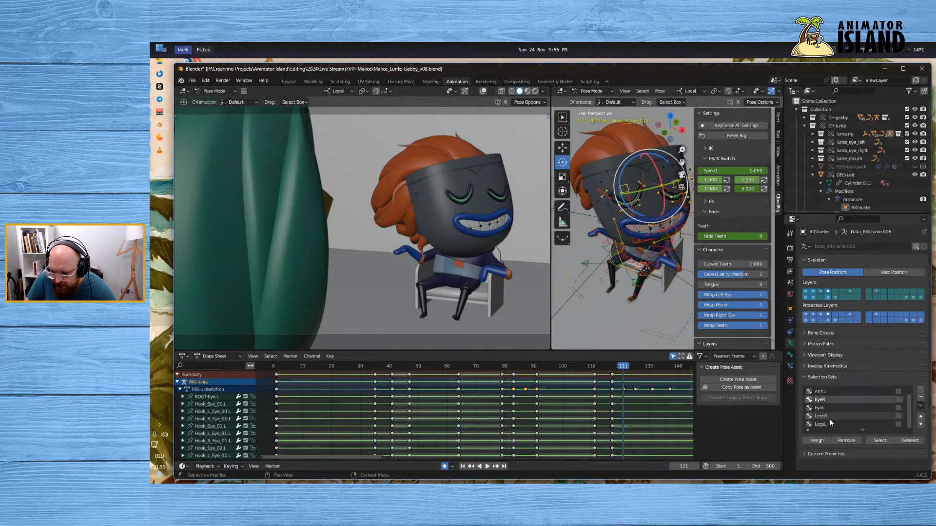
pyautogui.scroll(1, 829, 420)
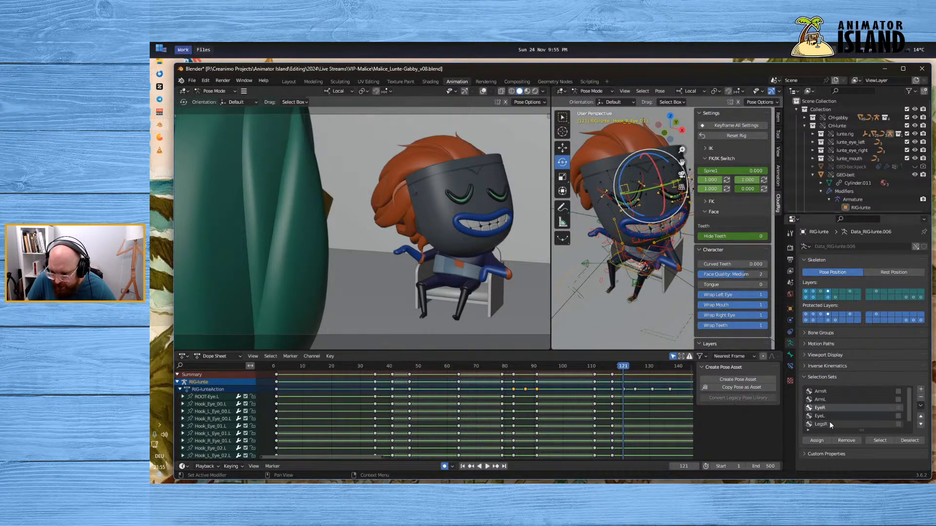
pyautogui.click(826, 391)
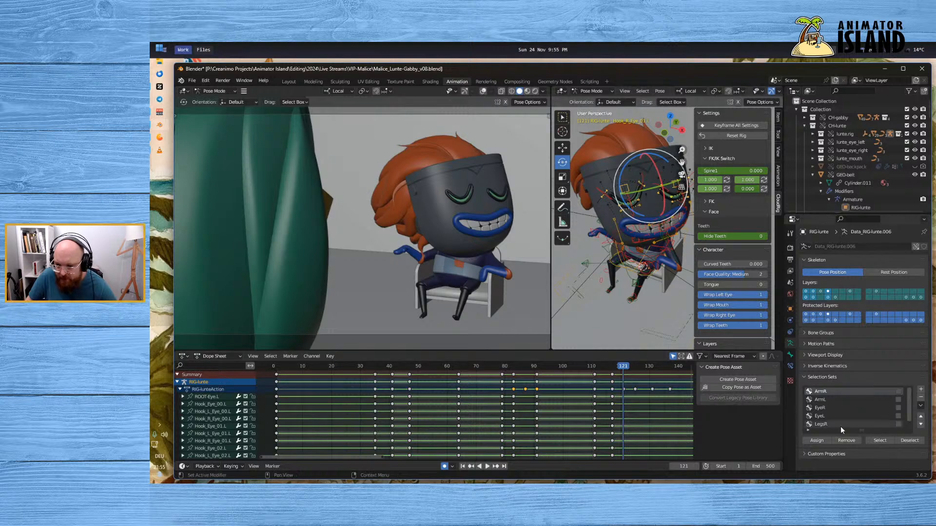
pyautogui.hotkey('alt', 'a')
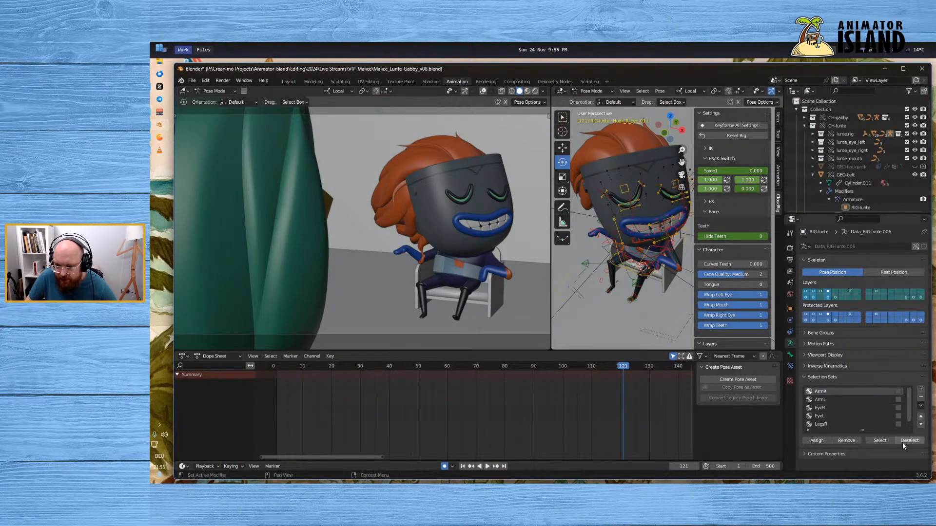
pyautogui.click(880, 441)
# Examine the right arm and hand pose up close at frame 121, enlarging the rig viewport
pyautogui.moveTo(591, 306); pyautogui.dragTo(623, 275, button='middle')
pyautogui.scroll(4, 554, 294)
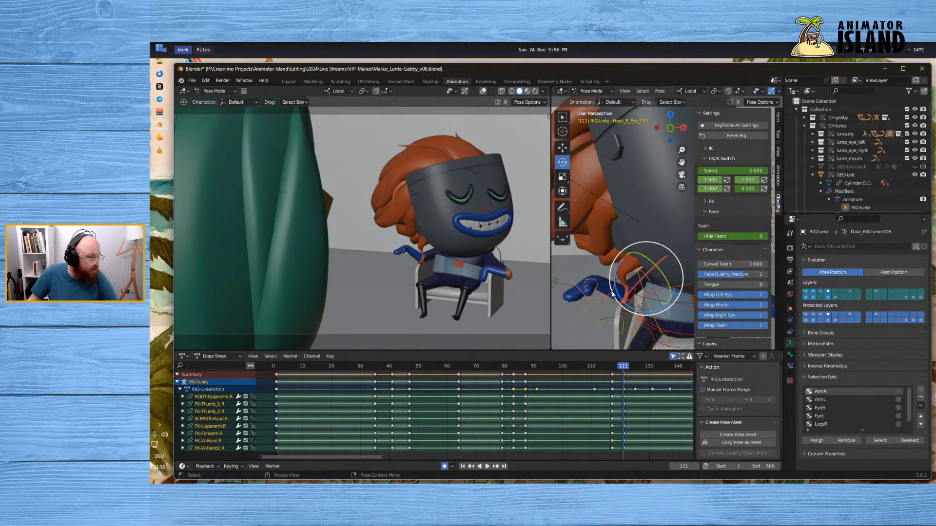
pyautogui.moveTo(613, 294); pyautogui.dragTo(626, 307)
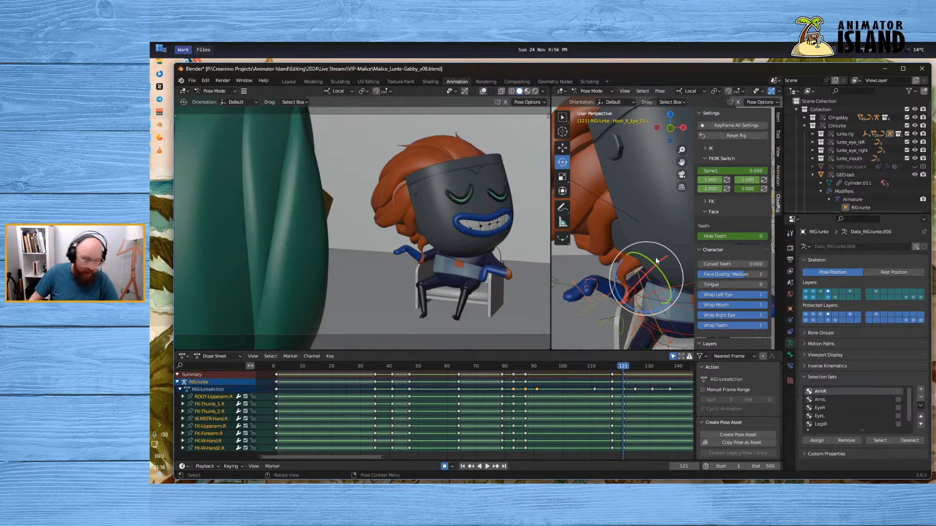
pyautogui.keyDown('shift'); pyautogui.moveTo(584, 295); pyautogui.dragTo(646, 284, button='middle'); pyautogui.keyUp('shift')
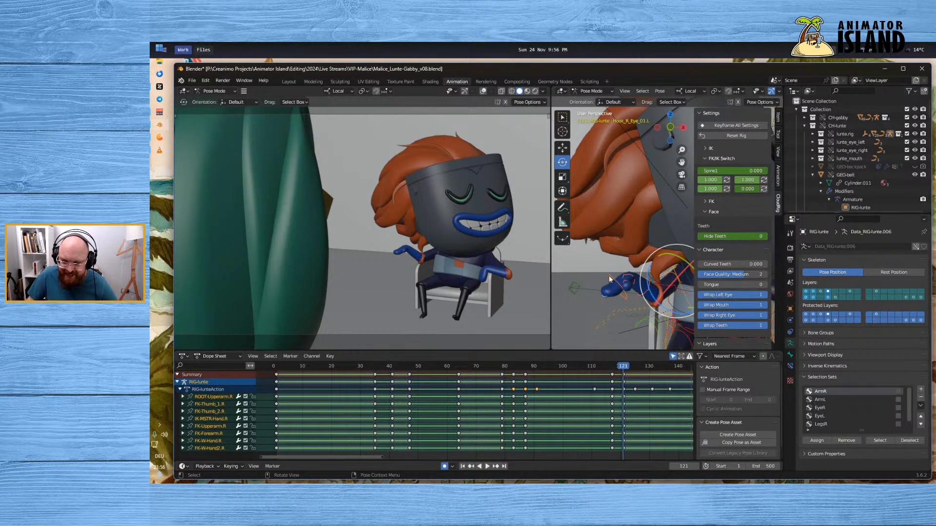
pyautogui.moveTo(606, 281)
pyautogui.mouseDown(button='middle')
pyautogui.moveTo(604, 301)
pyautogui.moveTo(620, 263)
pyautogui.moveTo(639, 262)
pyautogui.moveTo(622, 271)
pyautogui.mouseUp(button='middle')
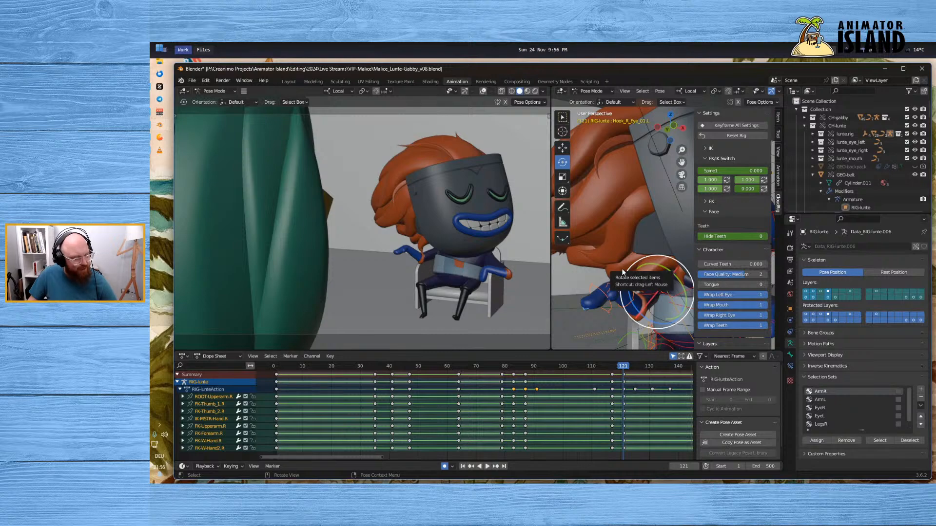
pyautogui.moveTo(621, 271); pyautogui.dragTo(632, 264)
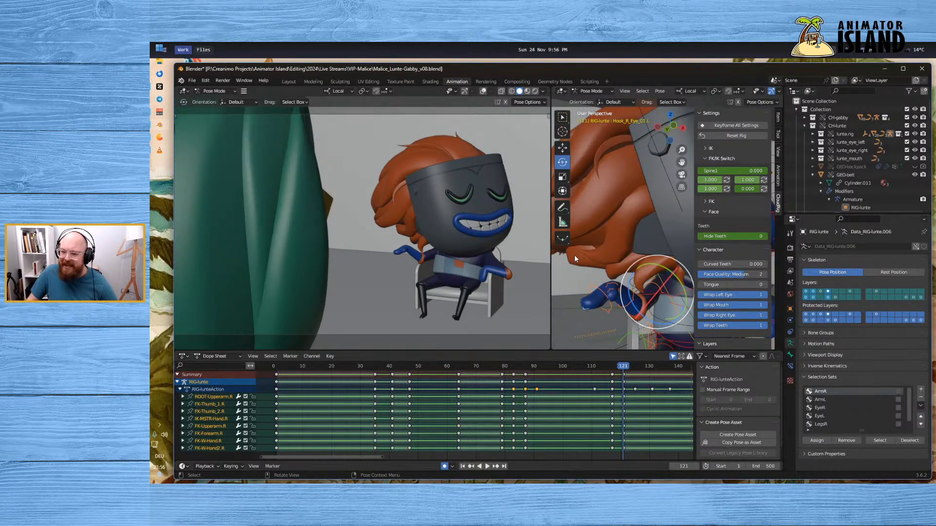
pyautogui.moveTo(549, 267); pyautogui.dragTo(530, 271)
pyautogui.moveTo(558, 278); pyautogui.dragTo(629, 206, button='middle')
pyautogui.scroll(2, 554, 288)
pyautogui.scroll(-4, 629, 210)
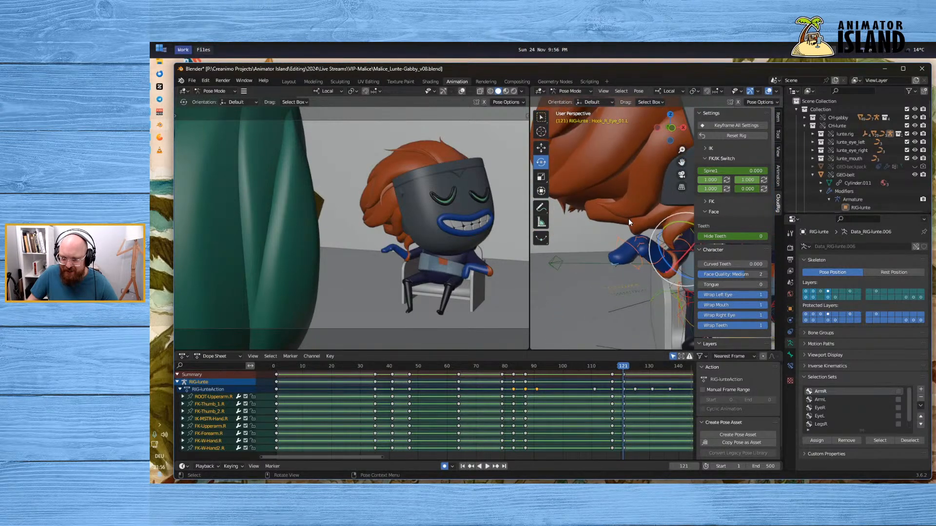
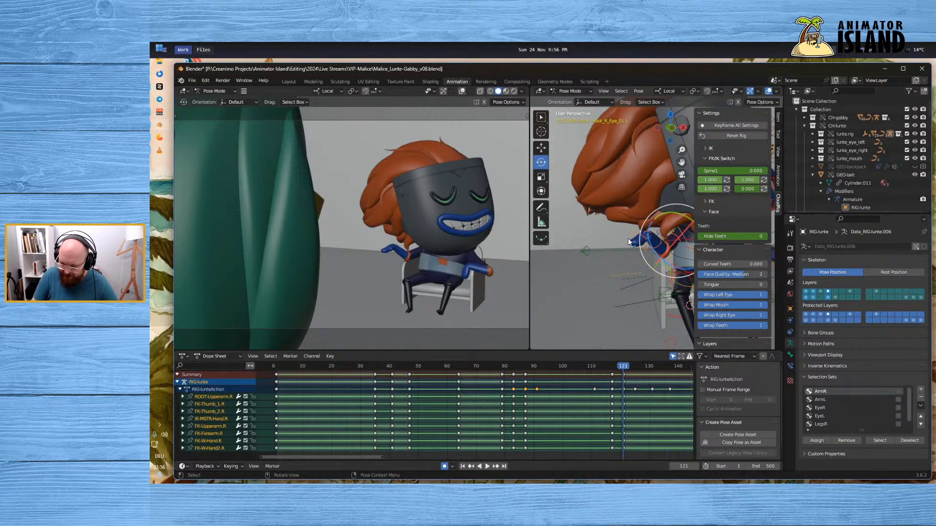
pyautogui.press('KP_Decimal')
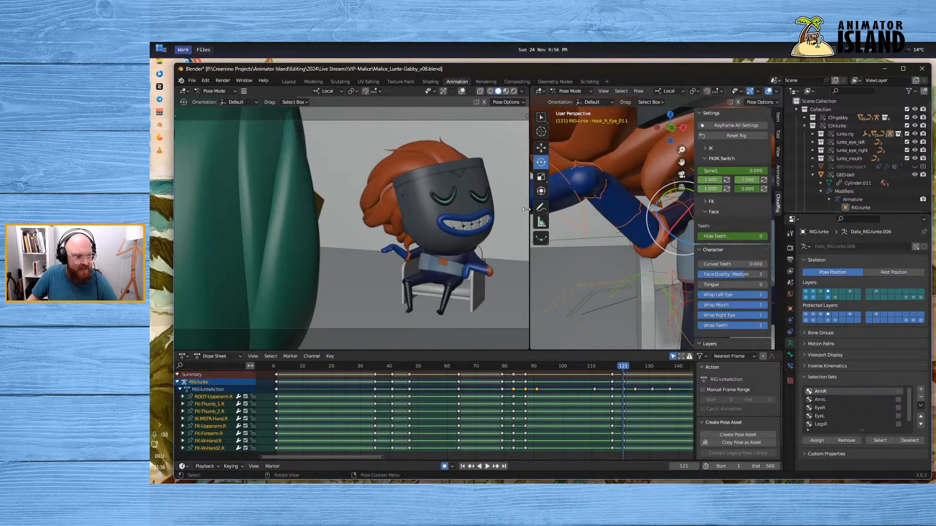
pyautogui.moveTo(591, 224); pyautogui.dragTo(592, 271, button='middle')
# Select the right hand's FK control and compare its pose between frames 121 and 119
pyautogui.click(591, 271)
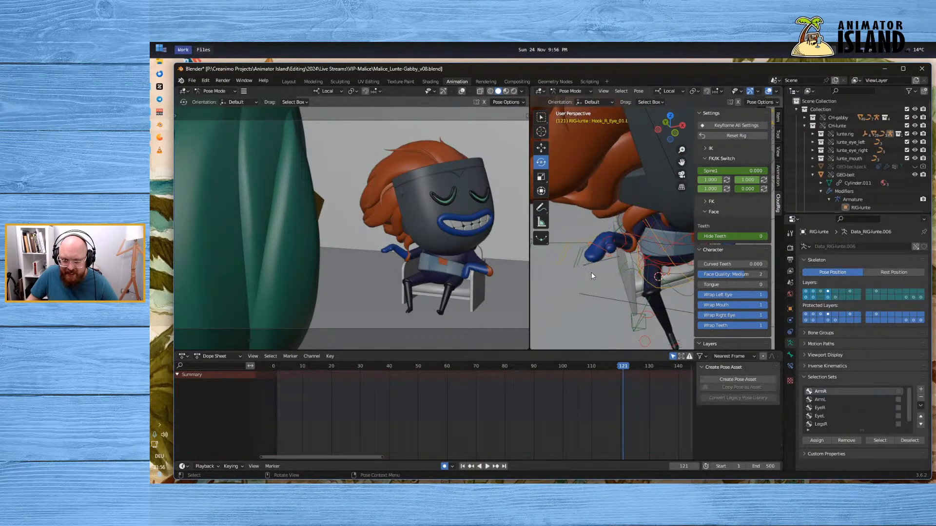
pyautogui.click(598, 248)
pyautogui.moveTo(621, 293); pyautogui.dragTo(613, 279, button='middle')
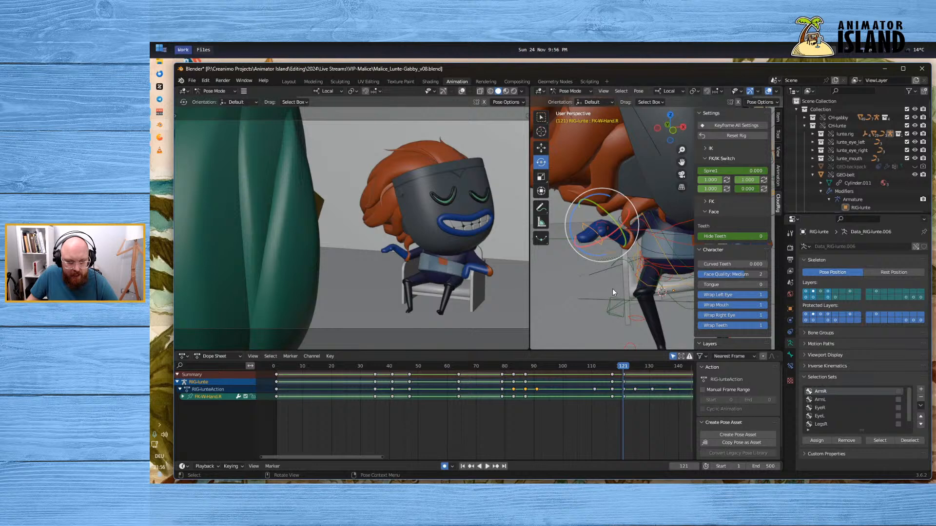
pyautogui.moveTo(624, 368); pyautogui.dragTo(620, 377)
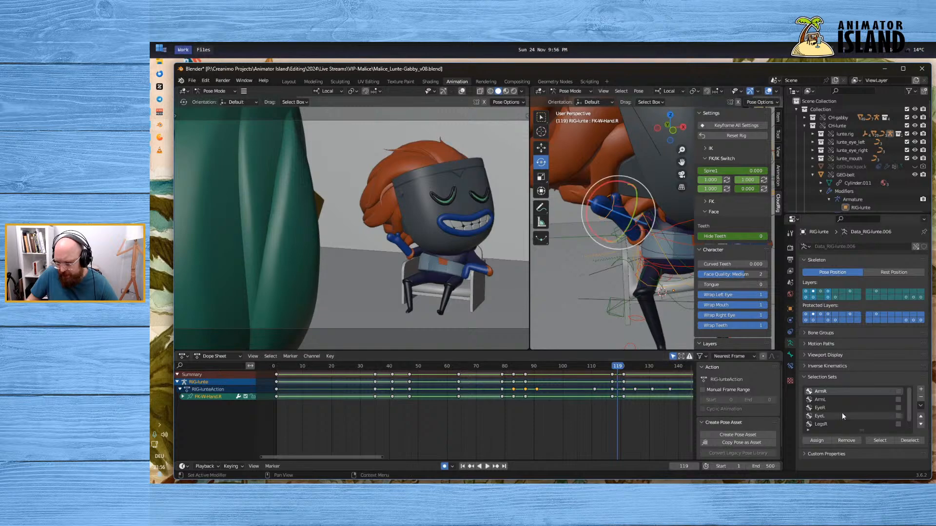
# Select the ArmR set's bones and set their keyframes at frames 117 and 121 to Linear interpolation
pyautogui.click(882, 440)
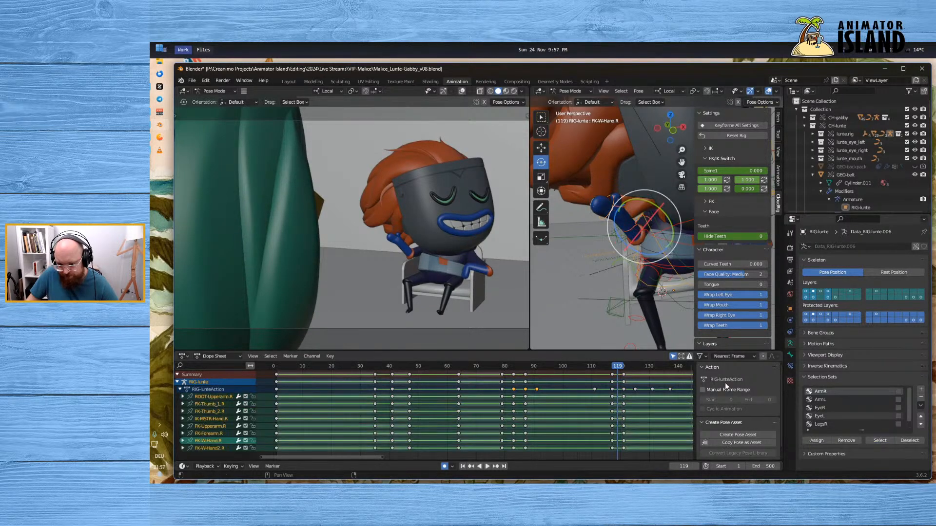
pyautogui.moveTo(613, 369); pyautogui.dragTo(608, 375)
pyautogui.rightClick(624, 377)
pyautogui.moveTo(625, 378)
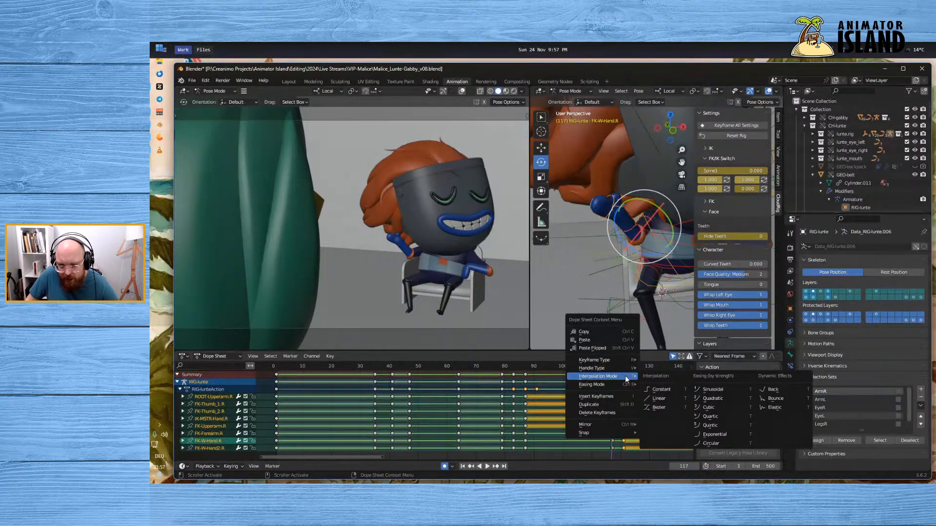
pyautogui.click(666, 400)
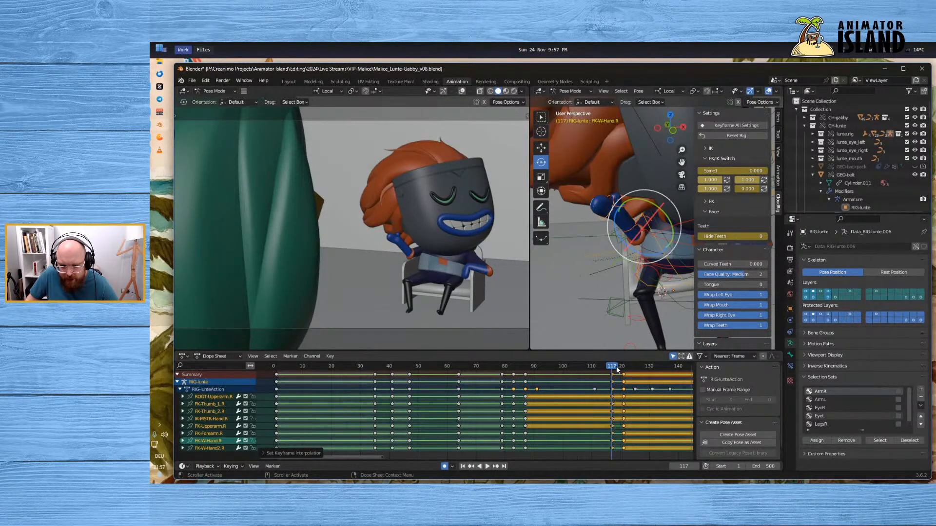
pyautogui.press('space')
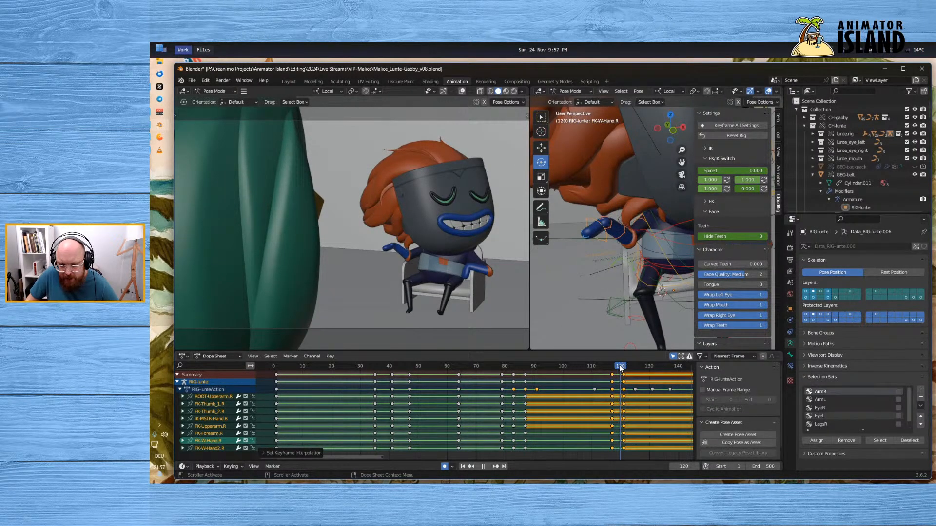
# Key all channels of the right-arm bones at frame 119 and set their keyframes around frames 117 to 121 to Constant interpolation
pyautogui.press('space')
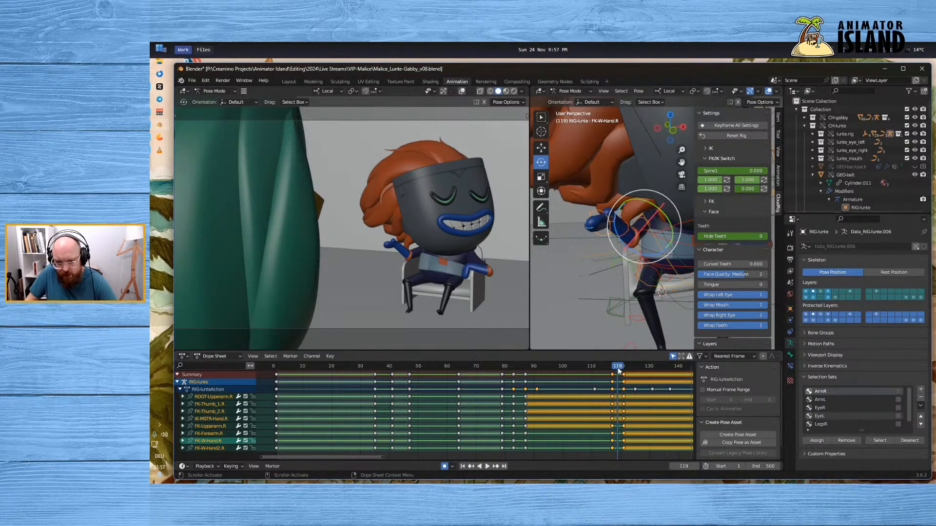
pyautogui.press('i')
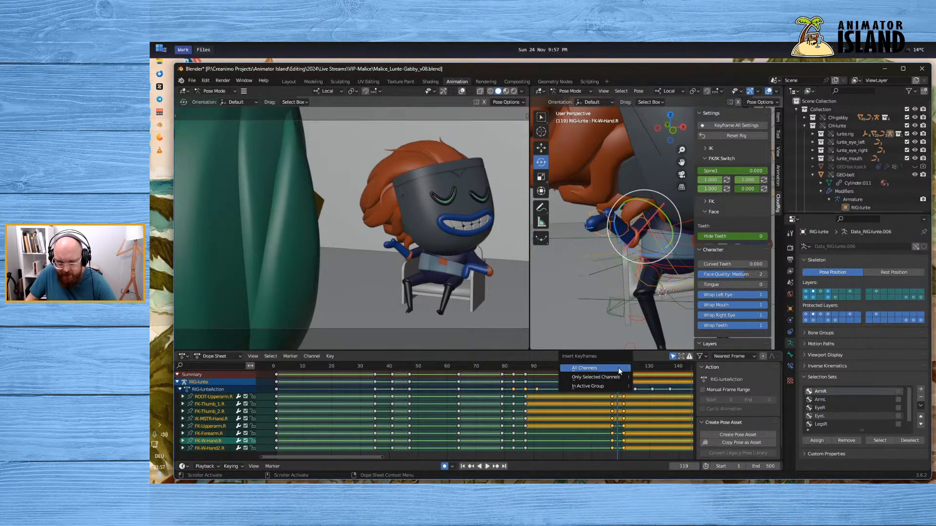
pyautogui.click(618, 368)
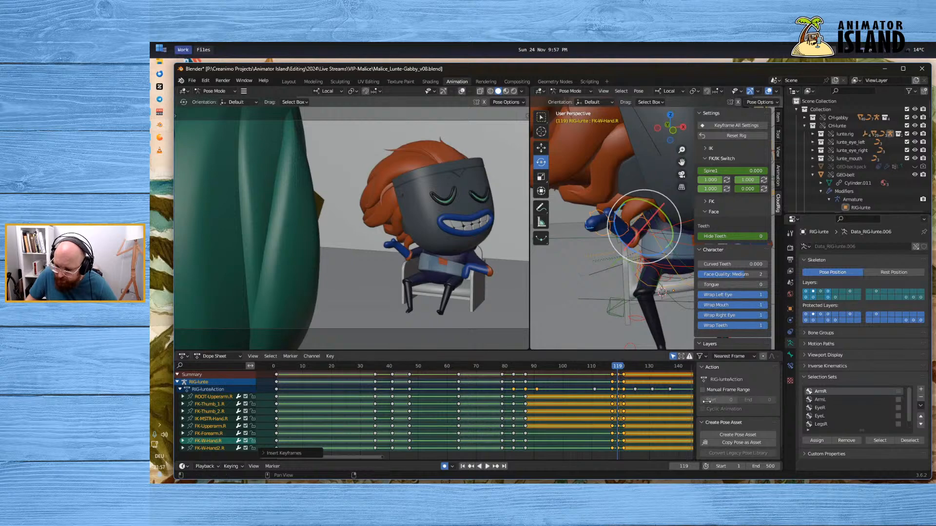
pyautogui.moveTo(605, 373); pyautogui.dragTo(627, 379)
pyautogui.rightClick(620, 376)
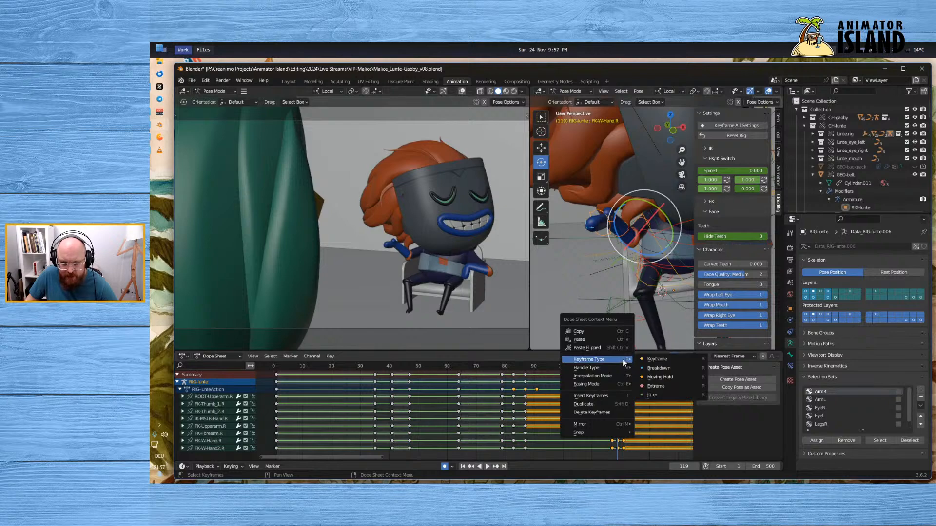
pyautogui.moveTo(620, 378)
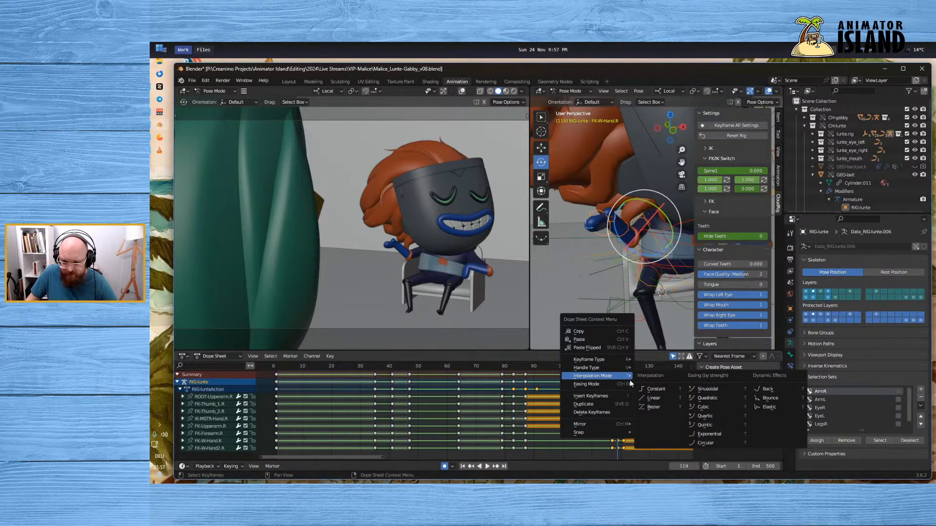
pyautogui.click(658, 390)
# At frame 119, rotate the right forearm's FK control and compare the pose with the neighbouring frames
pyautogui.moveTo(617, 368)
pyautogui.mouseDown()
pyautogui.moveTo(628, 369)
pyautogui.moveTo(618, 371)
pyautogui.mouseUp()
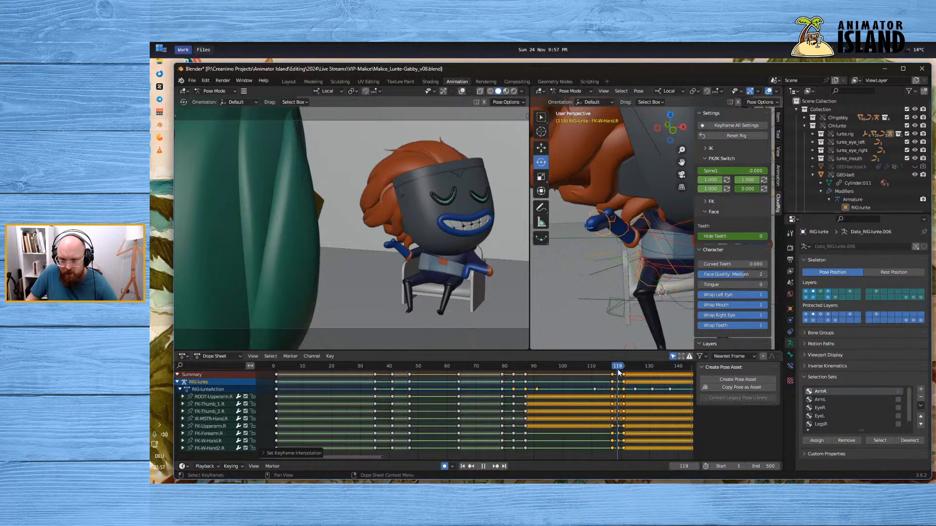
pyautogui.click(609, 238)
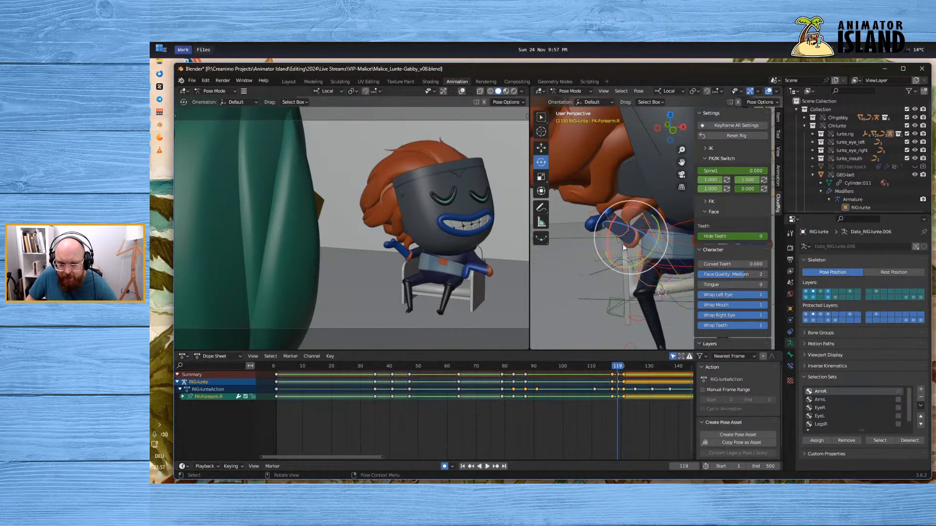
pyautogui.moveTo(644, 232); pyautogui.dragTo(659, 242)
pyautogui.press('space')
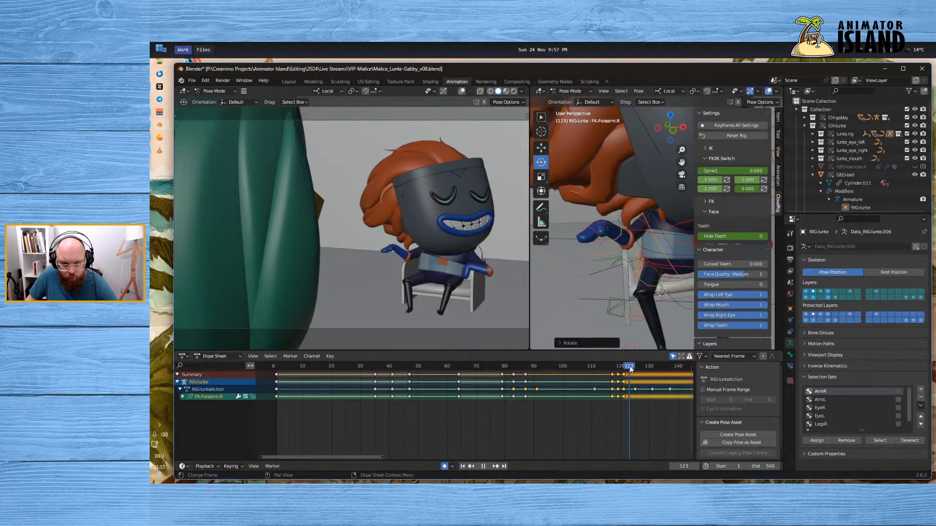
pyautogui.moveTo(630, 367)
pyautogui.mouseDown()
pyautogui.moveTo(608, 369)
pyautogui.moveTo(629, 369)
pyautogui.moveTo(617, 371)
pyautogui.mouseUp()
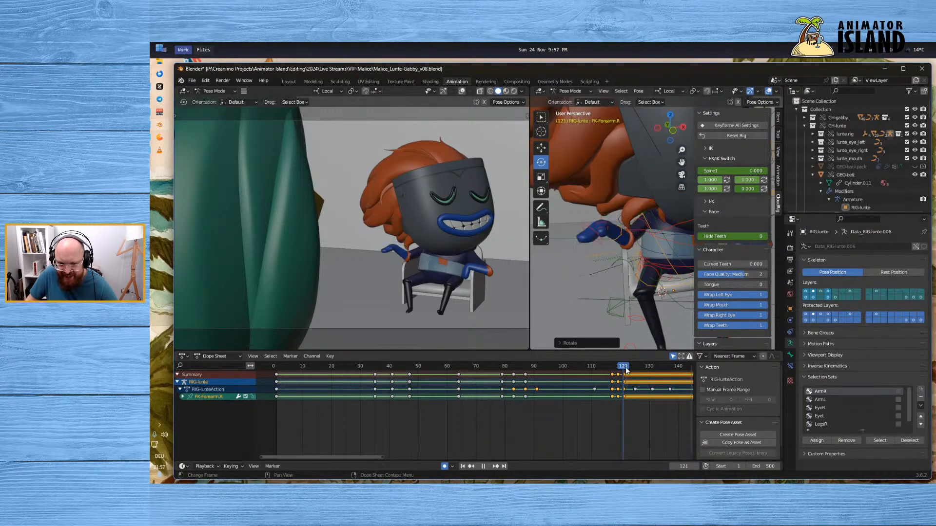
# Play back the head turn repeatedly to review the right arm's motion, stopping at frame 123
pyautogui.click(587, 370)
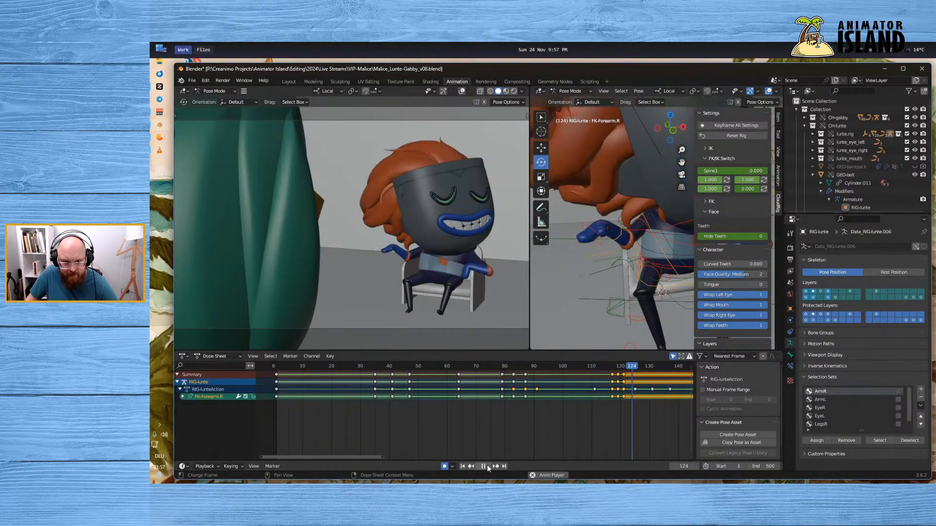
pyautogui.click(487, 465)
pyautogui.click(609, 365)
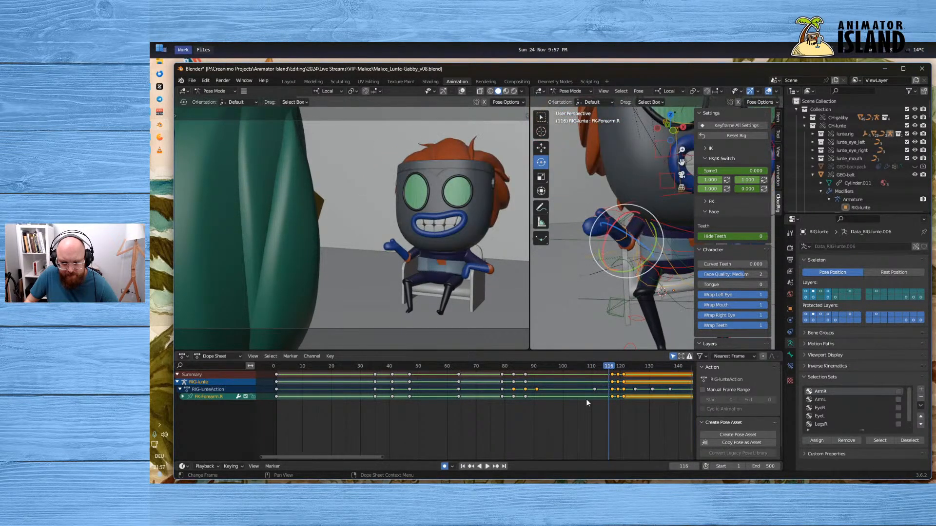
pyautogui.click(487, 465)
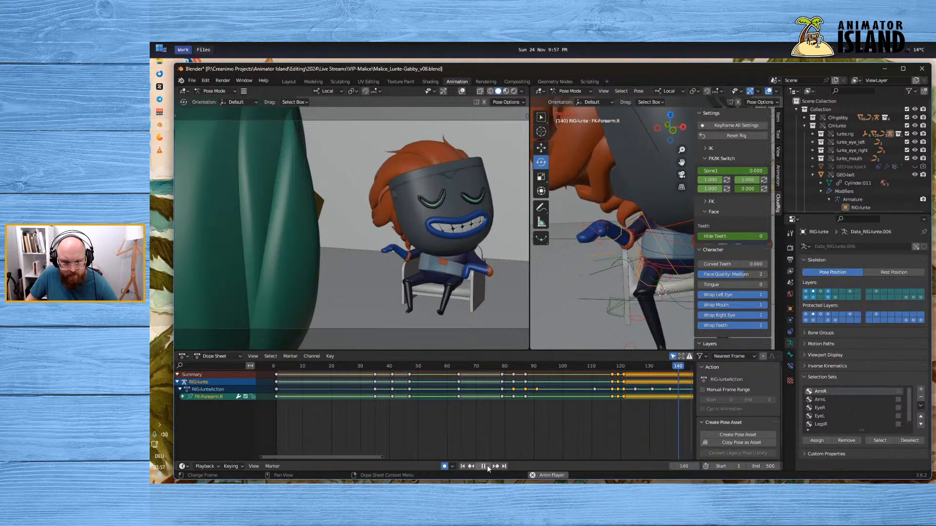
pyautogui.click(487, 465)
pyautogui.click(507, 382)
pyautogui.click(487, 466)
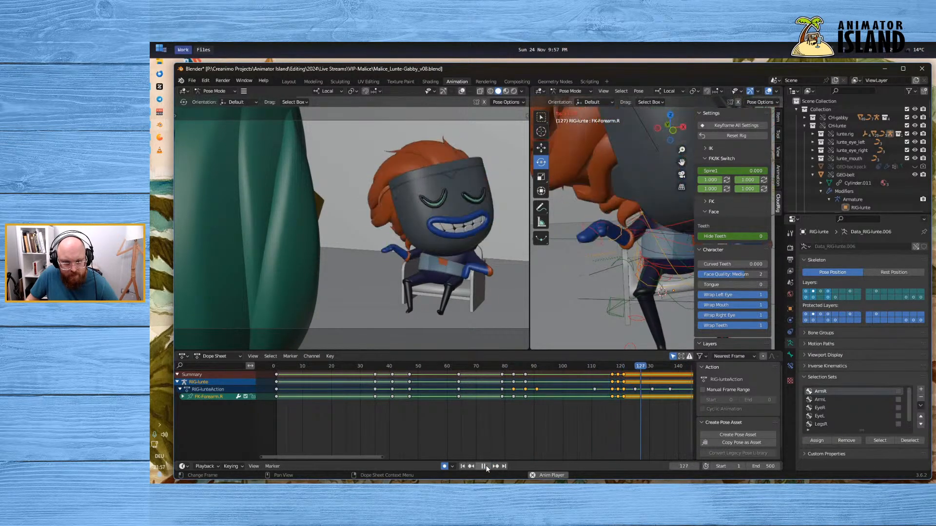
pyautogui.click(486, 466)
pyautogui.click(606, 368)
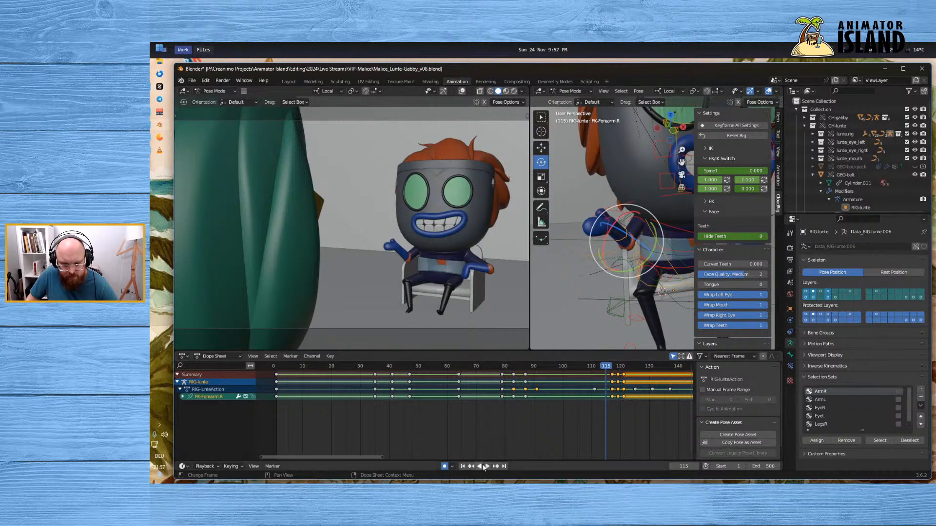
pyautogui.click(487, 466)
pyautogui.click(487, 466)
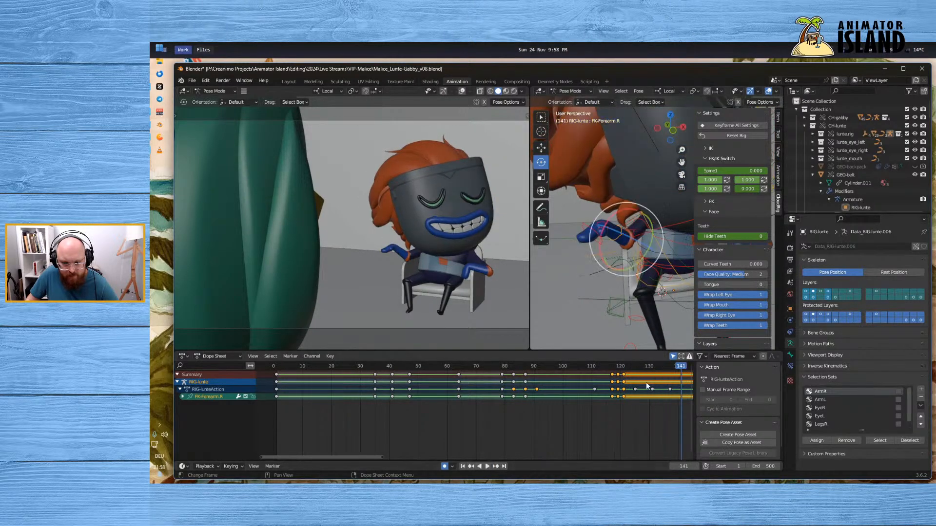
pyautogui.click(628, 367)
pyautogui.press('space')
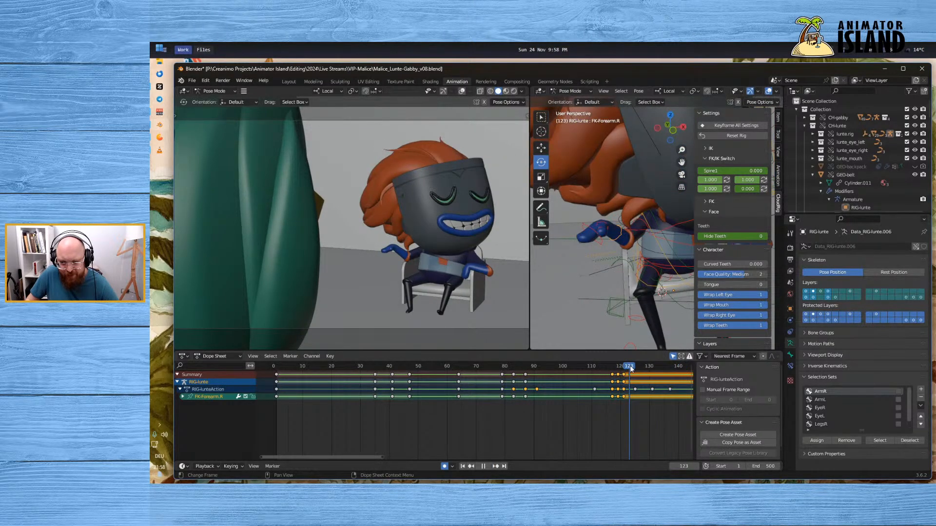
pyautogui.press('Escape')
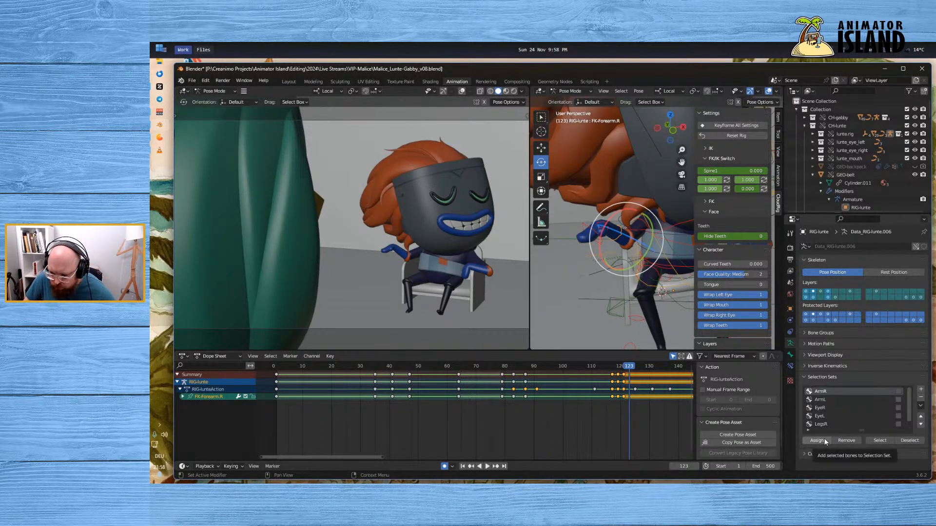
# Select the ArmR set's bones and copy their keyframes from frame 121 to frame 123
pyautogui.click(876, 441)
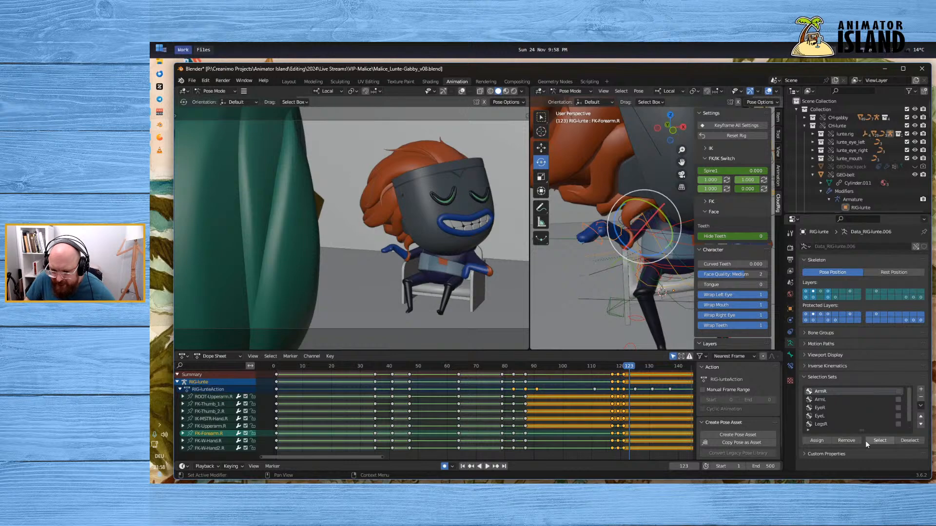
pyautogui.click(636, 376)
pyautogui.click(625, 375)
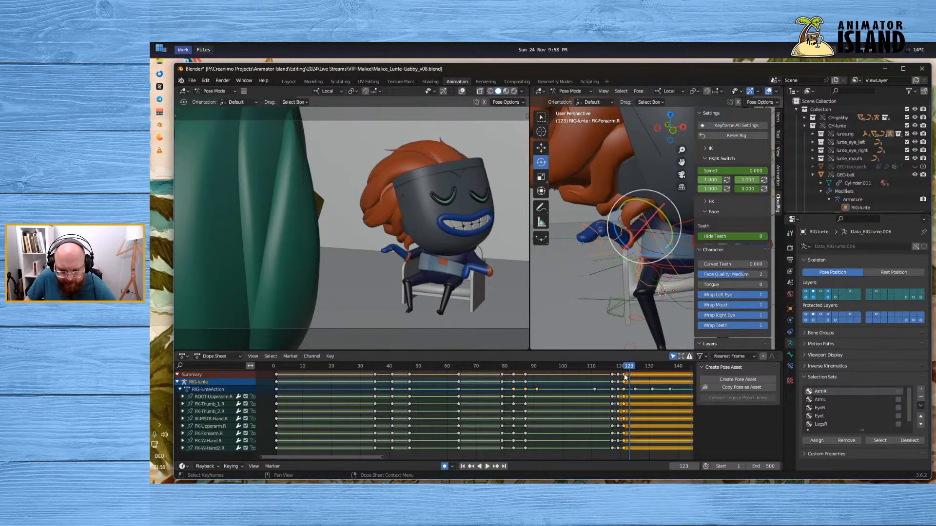
pyautogui.press('space')
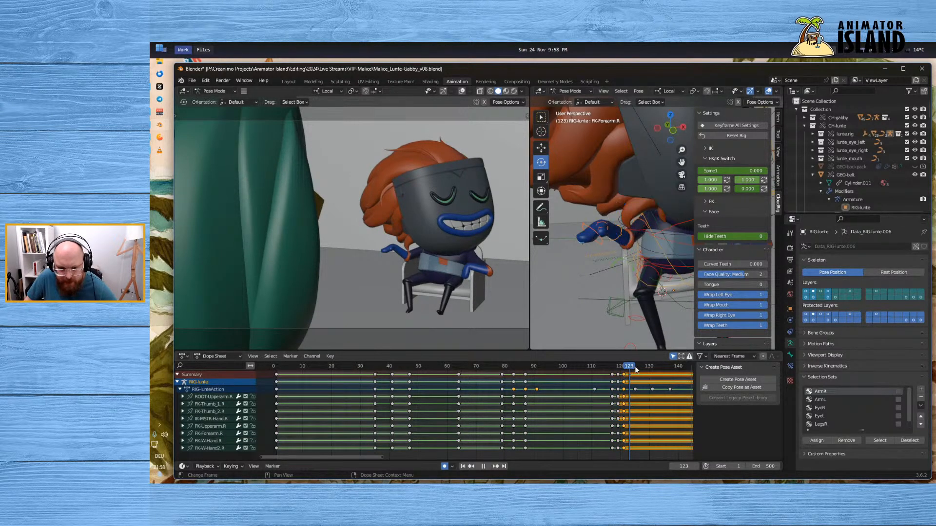
pyautogui.moveTo(636, 368); pyautogui.dragTo(632, 369)
pyautogui.click(629, 369)
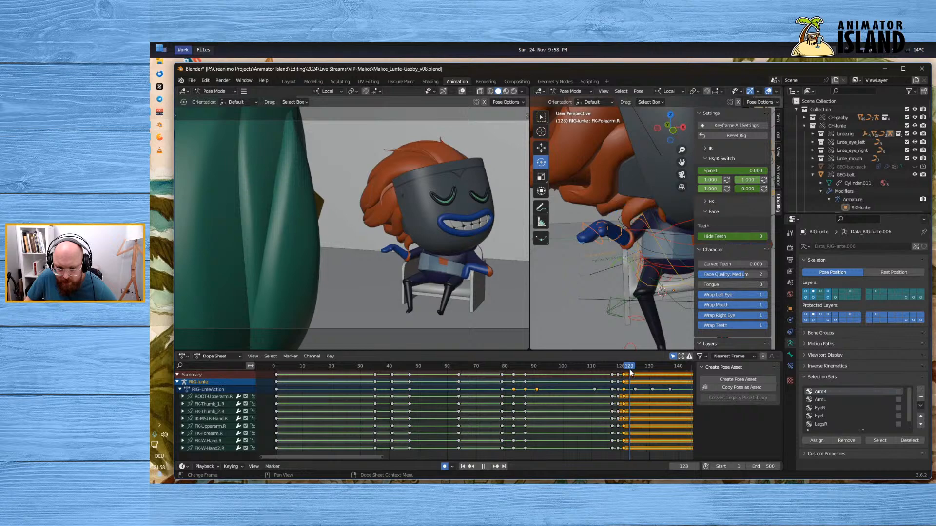
pyautogui.hotkey('ctrl', 'v')
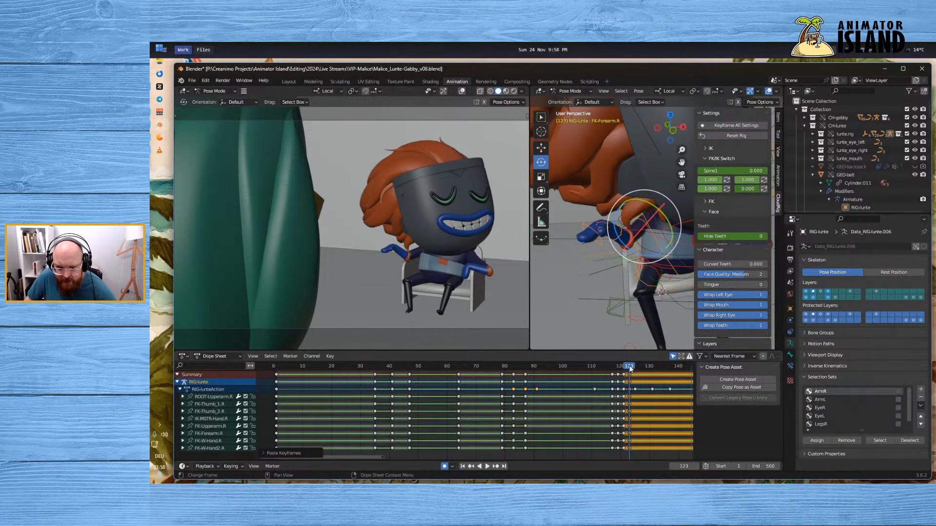
# Go to frame 121 and rotate the right forearm's FK control
pyautogui.moveTo(630, 369); pyautogui.dragTo(624, 368)
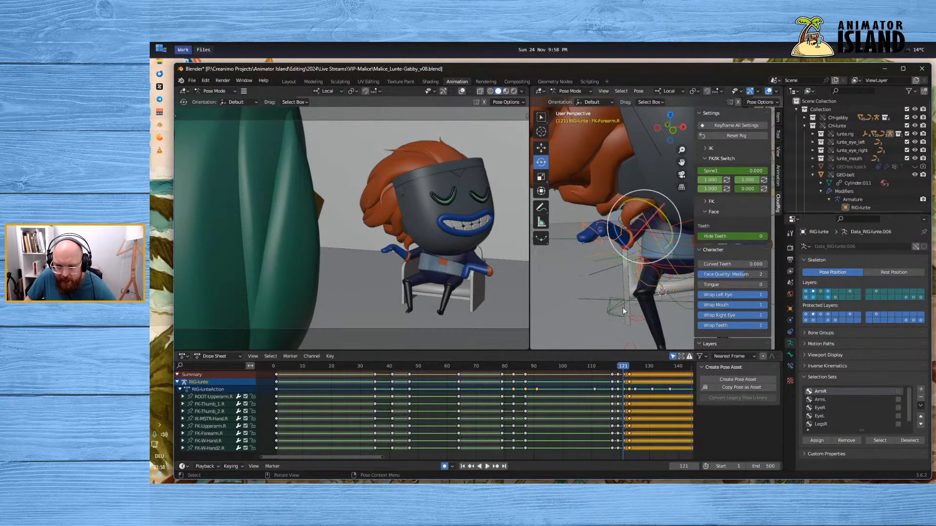
pyautogui.click(598, 271)
pyautogui.click(619, 235)
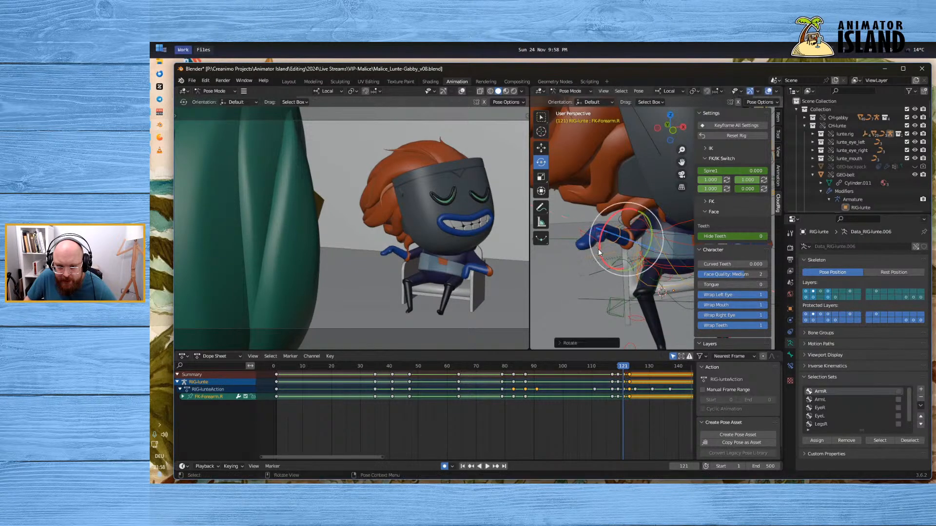
# Rotate the right hand's FK control at frame 121 to adjust the wrist pose
pyautogui.click(585, 242)
pyautogui.click(594, 233)
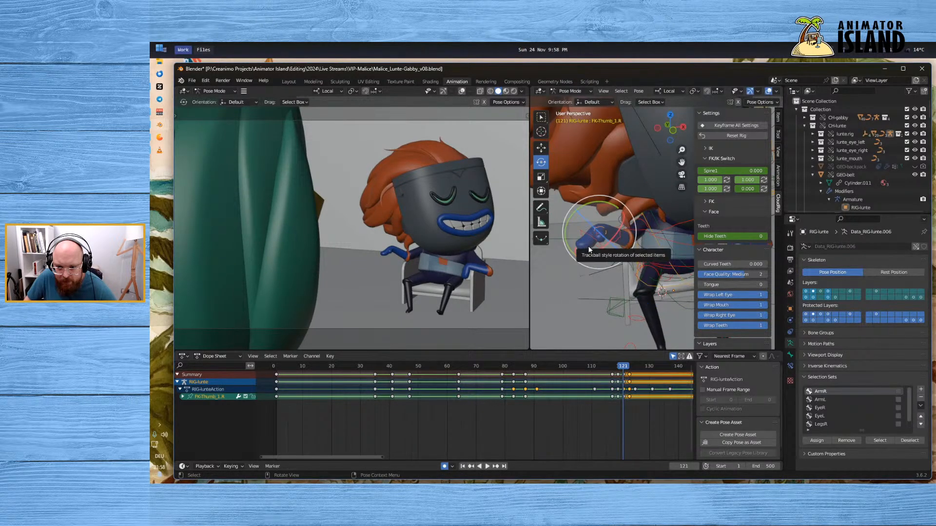
pyautogui.click(586, 235)
pyautogui.click(586, 233)
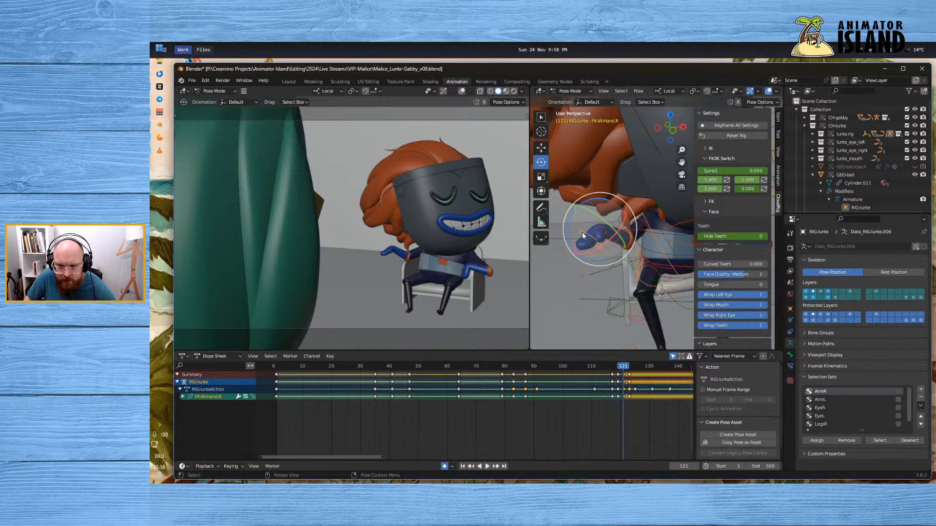
pyautogui.press('r')
pyautogui.click(606, 200)
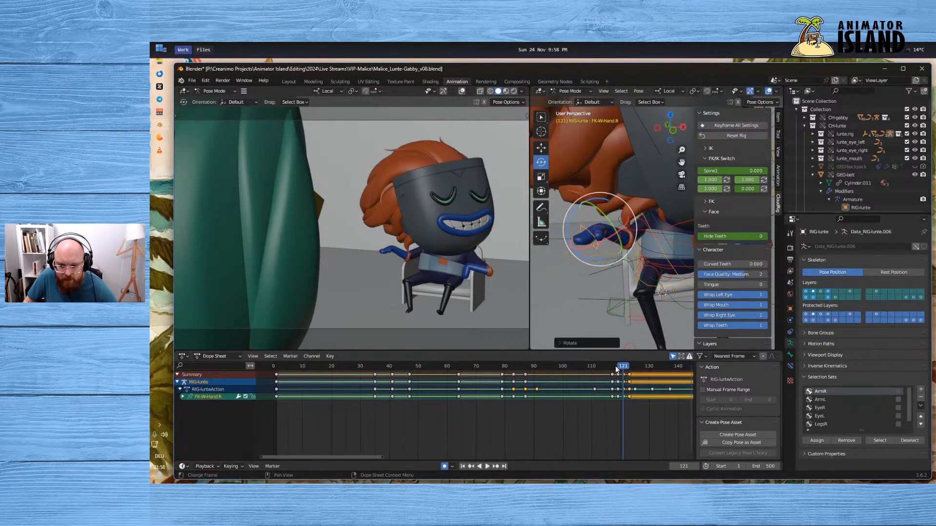
# Play back the animation from progressively earlier frames, starting as early as frame 25, to review the arm motion in context
pyautogui.moveTo(610, 369); pyautogui.dragTo(551, 443)
pyautogui.click(486, 467)
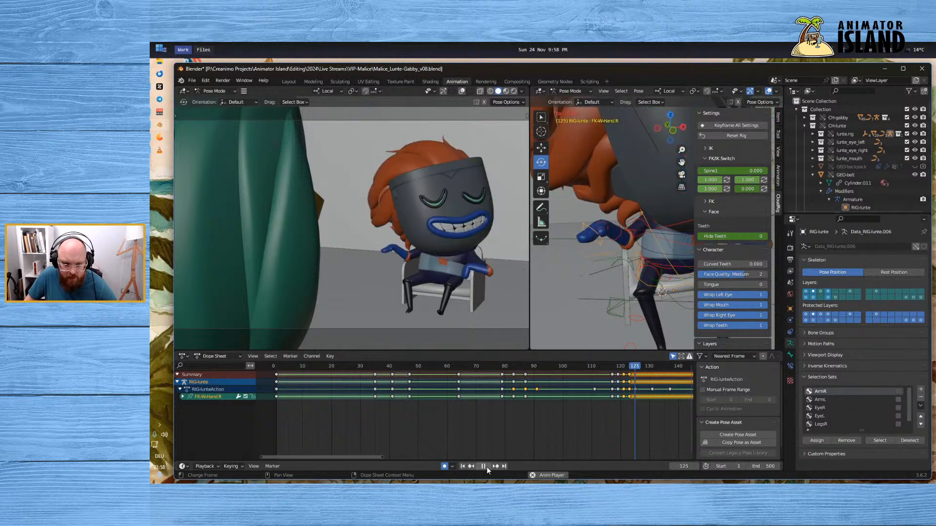
pyautogui.click(485, 466)
pyautogui.click(486, 369)
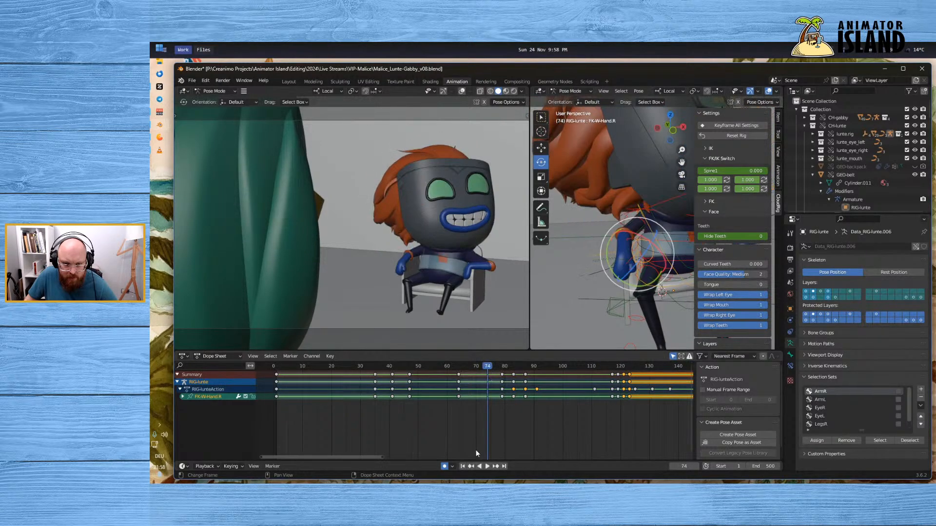
pyautogui.click(487, 466)
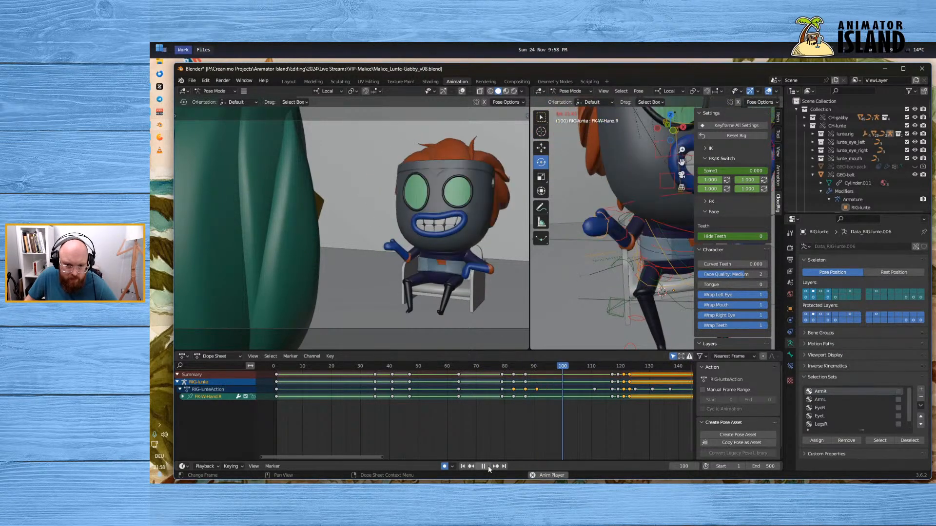
pyautogui.click(488, 466)
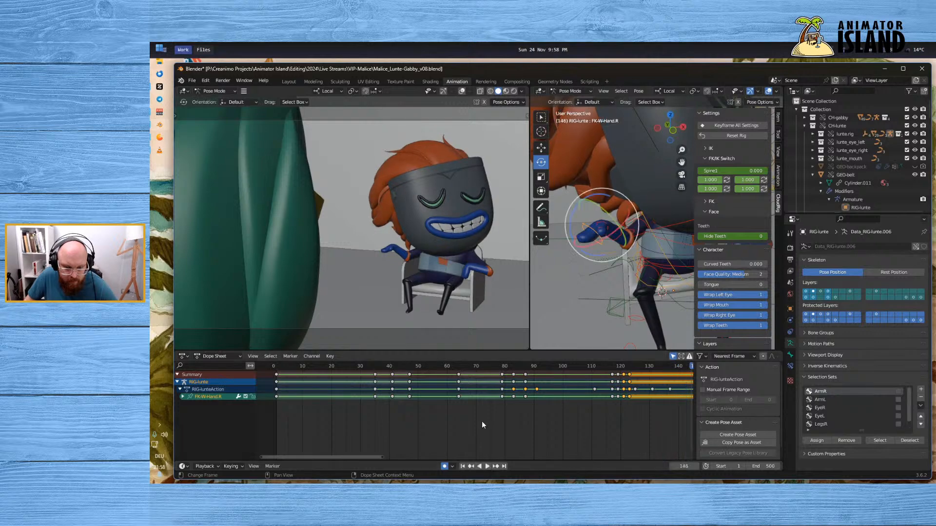
pyautogui.click(366, 367)
pyautogui.click(487, 466)
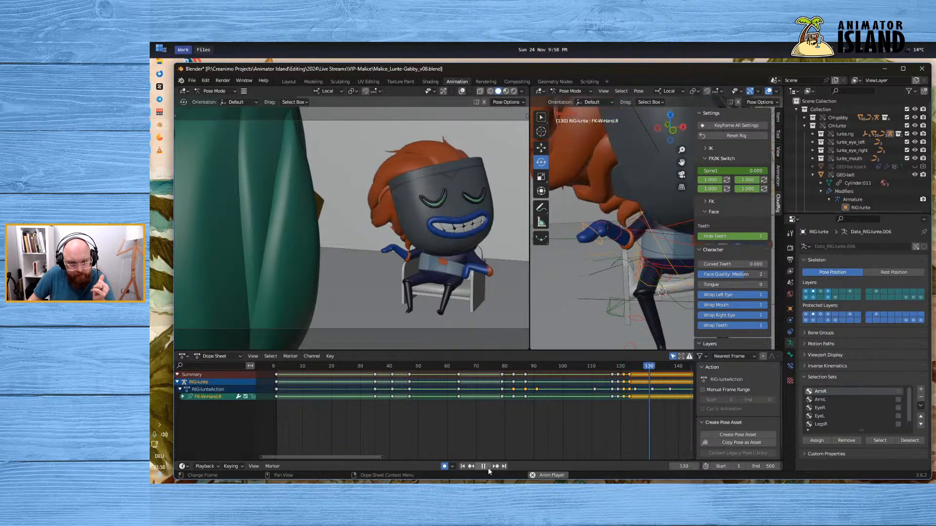
pyautogui.click(487, 466)
pyautogui.click(344, 366)
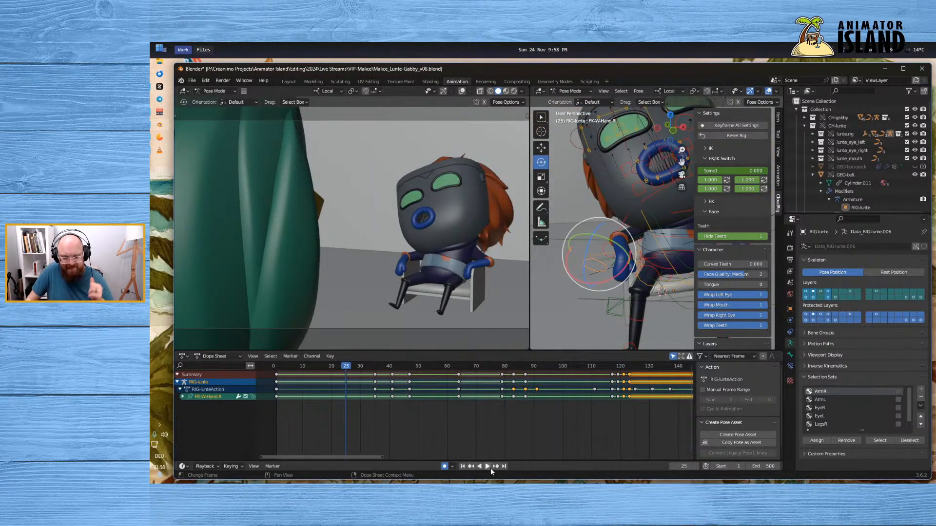
pyautogui.click(488, 466)
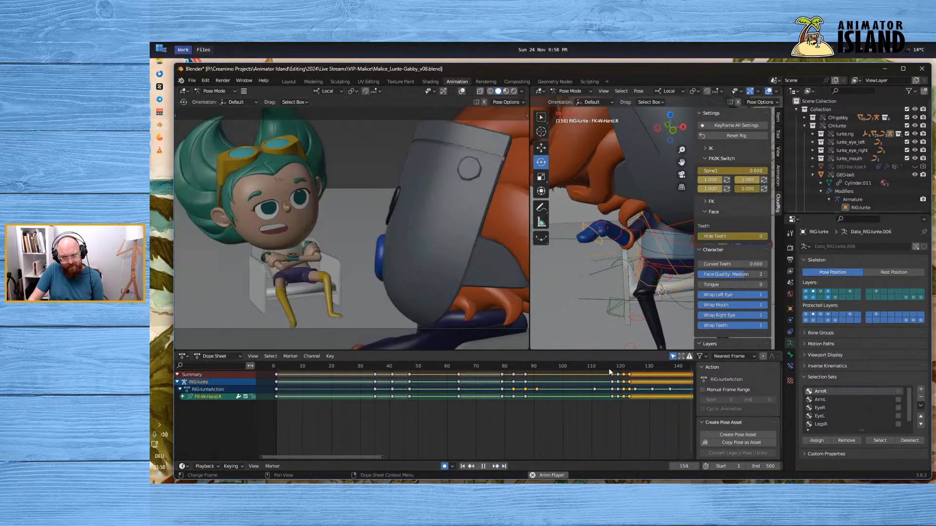
pyautogui.press('Escape')
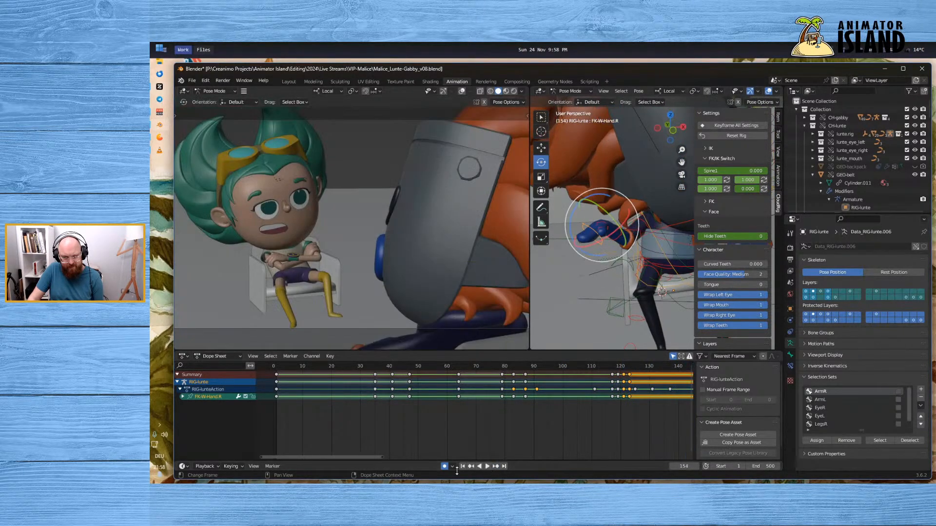
# Play back the animation briefly and return to frame 121
pyautogui.click(487, 466)
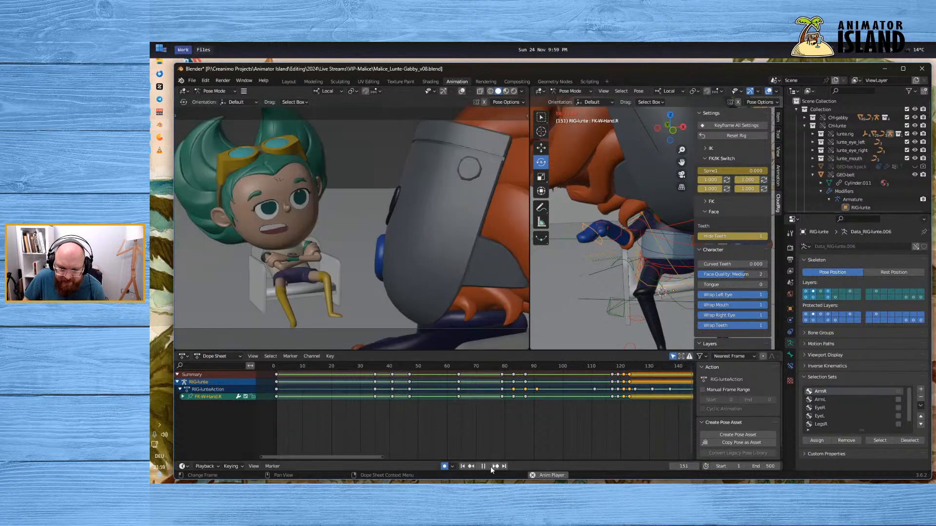
pyautogui.click(485, 466)
pyautogui.moveTo(609, 367); pyautogui.dragTo(624, 367)
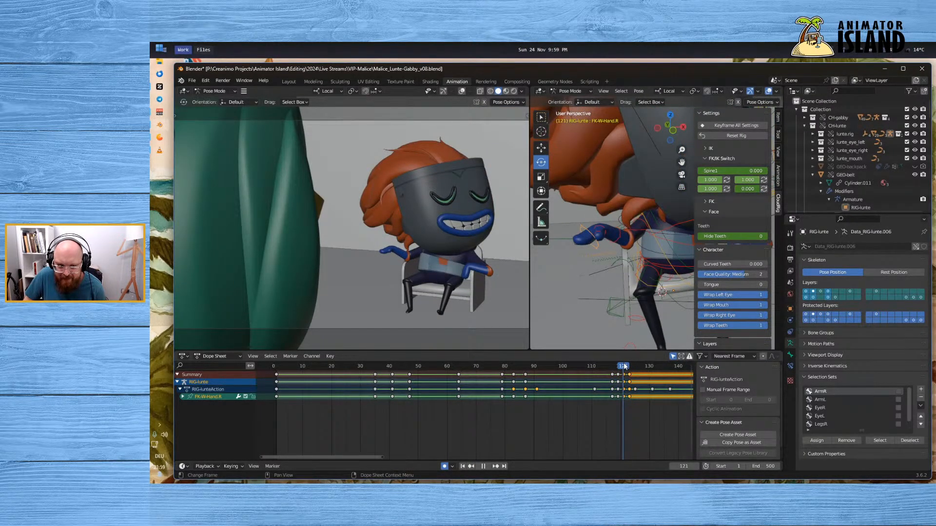
# Try to move only the right hand control's keyframes from frame 123 to frame 121
pyautogui.click(630, 412)
pyautogui.click(630, 375)
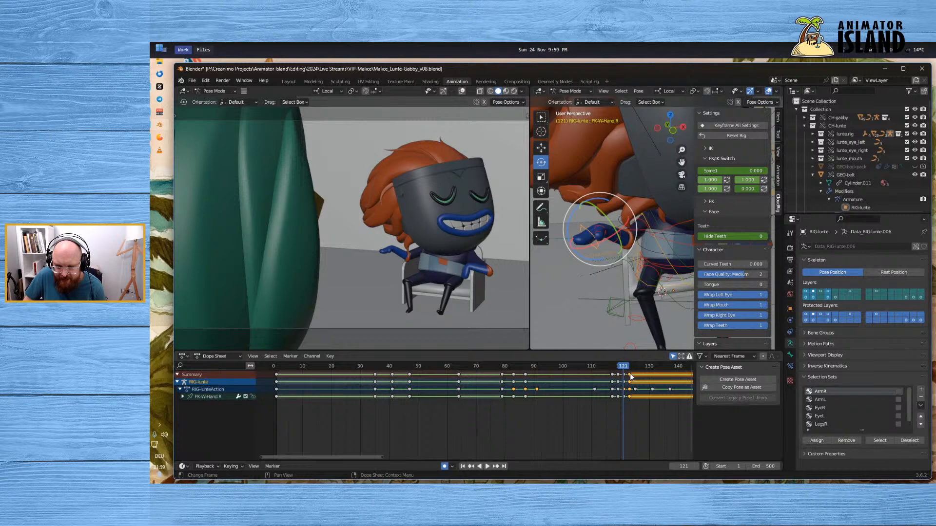
pyautogui.press('g')
pyautogui.click(628, 373)
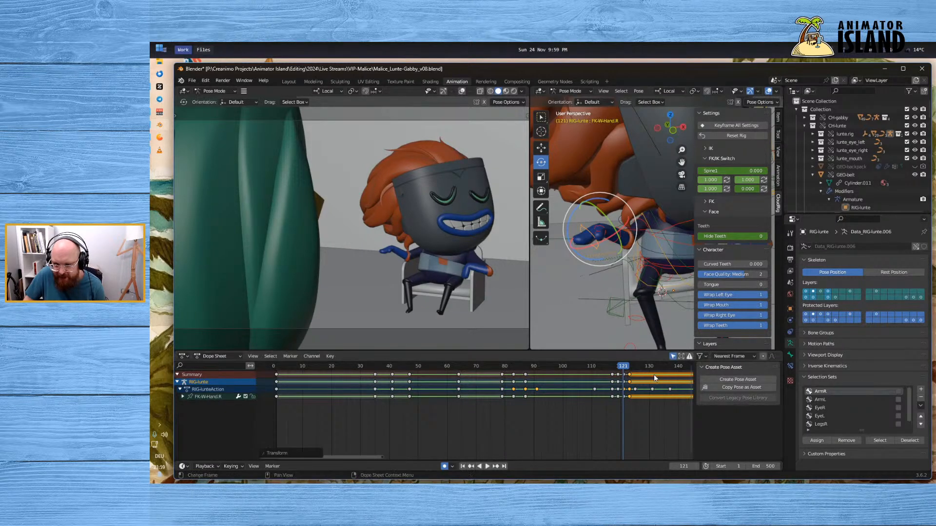
pyautogui.press('g')
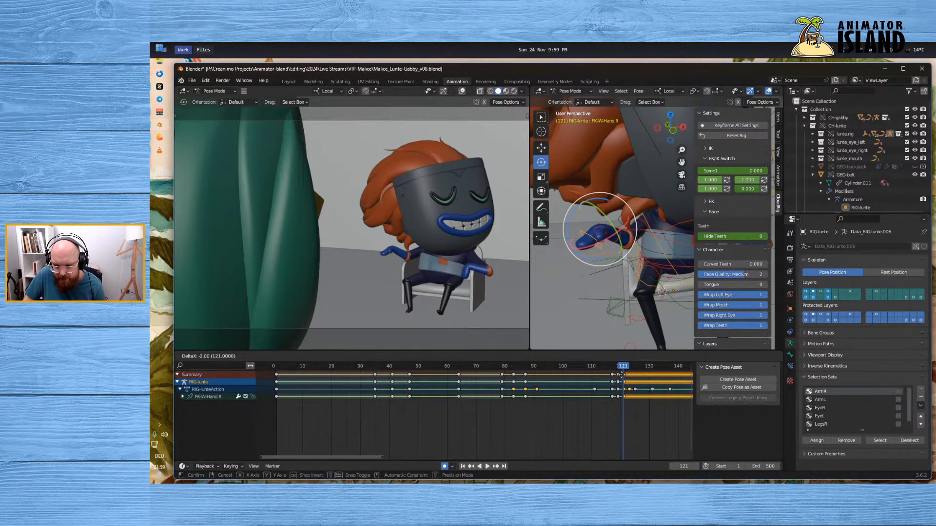
pyautogui.click(623, 378)
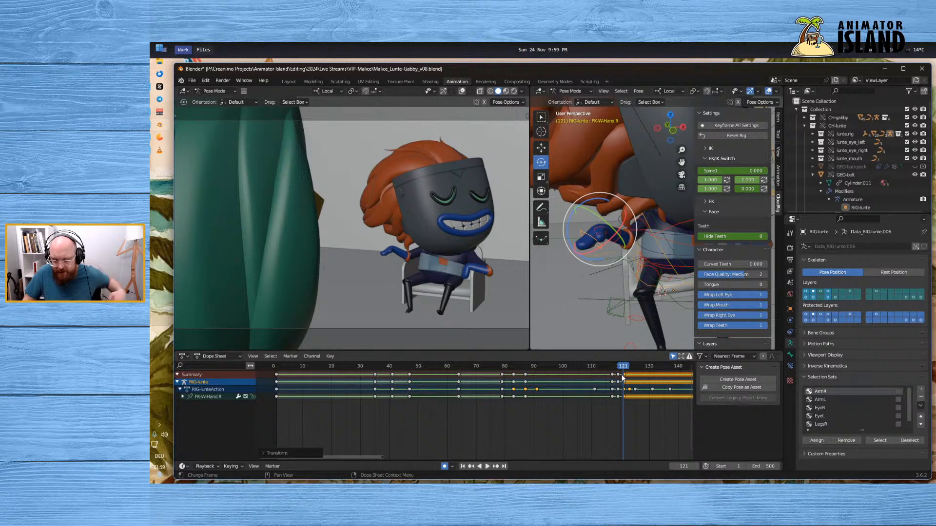
pyautogui.click(625, 376)
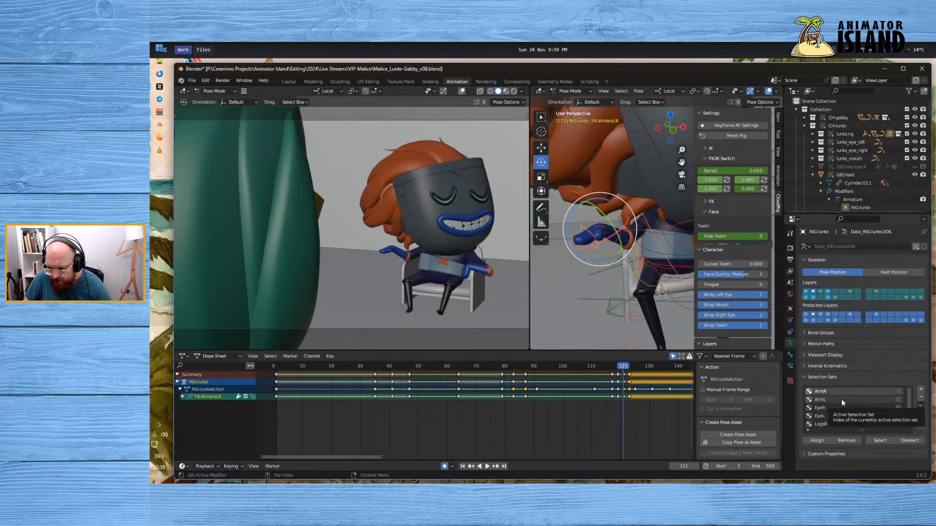
# Select the ArmR set's bones and move their keyframes from frame 123 to frame 121
pyautogui.click(880, 440)
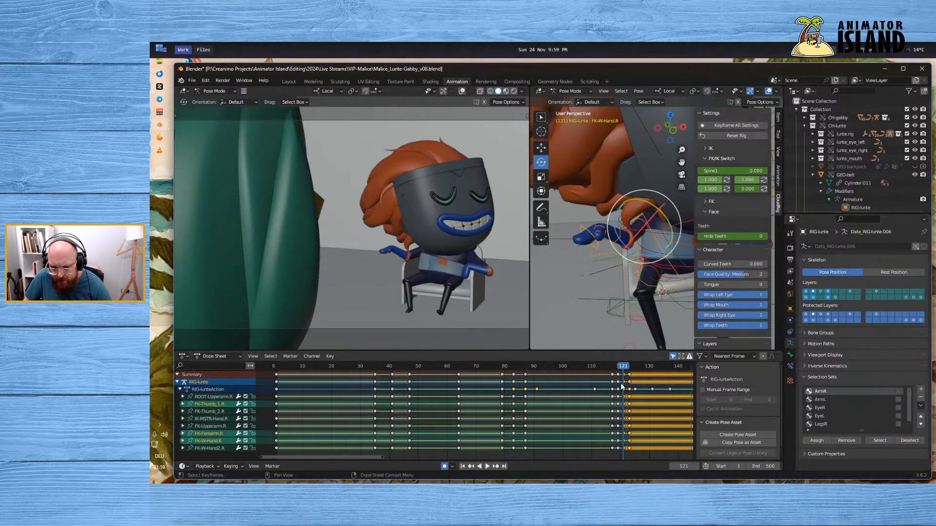
pyautogui.press('g')
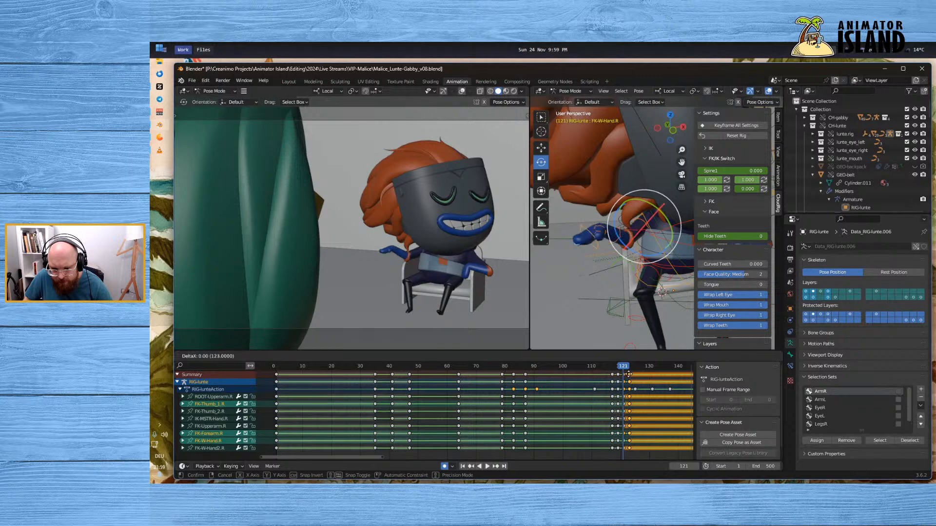
pyautogui.click(629, 375)
pyautogui.click(625, 375)
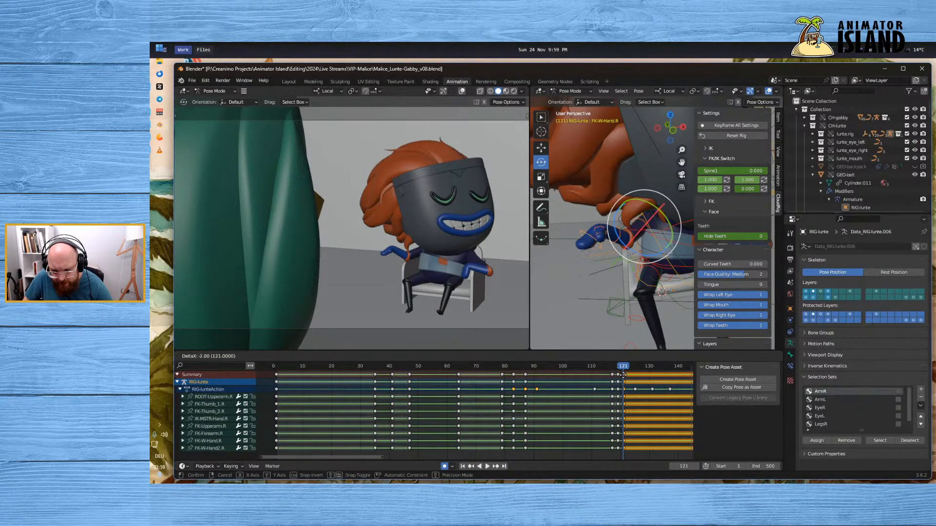
# Play back the right arm's motion through the head turn, starting around frame 114 and again from about frame 30
pyautogui.click(601, 366)
pyautogui.click(486, 467)
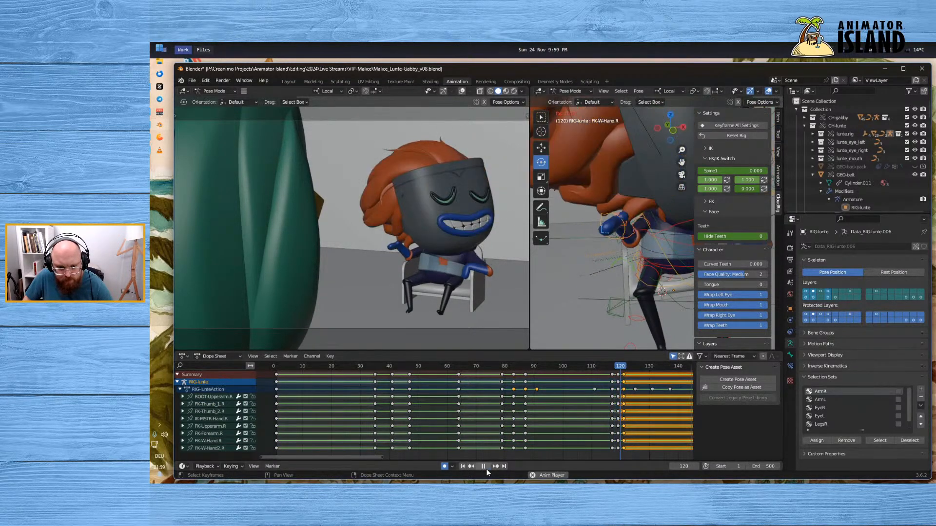
pyautogui.moveTo(612, 371); pyautogui.dragTo(588, 391)
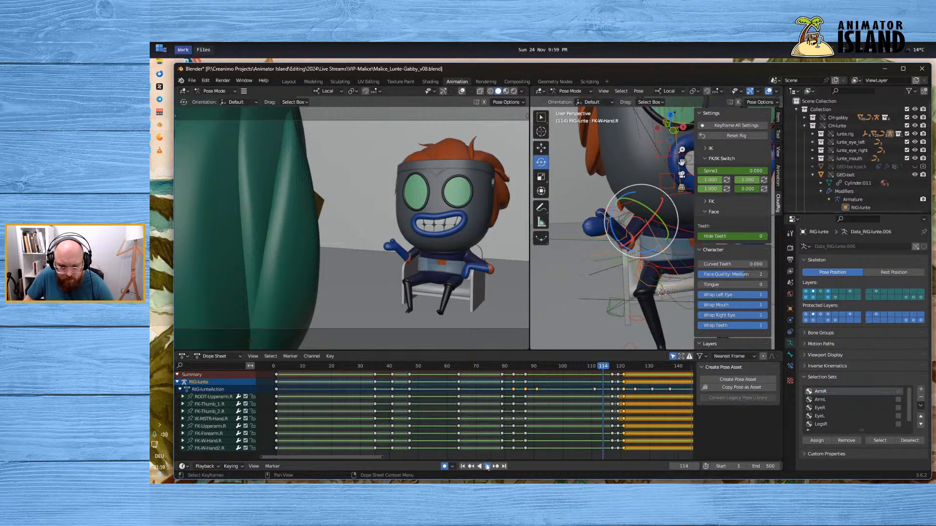
pyautogui.click(487, 466)
pyautogui.press('space')
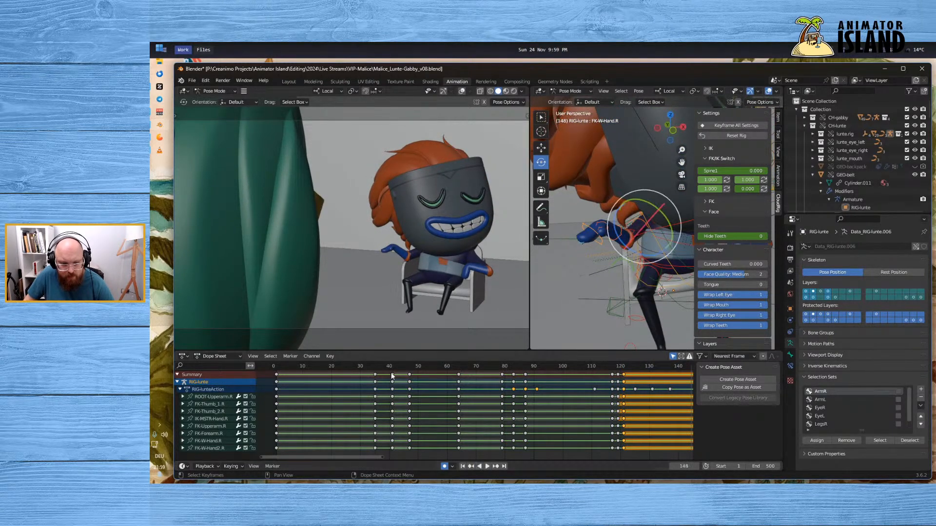
pyautogui.click(363, 366)
pyautogui.click(487, 466)
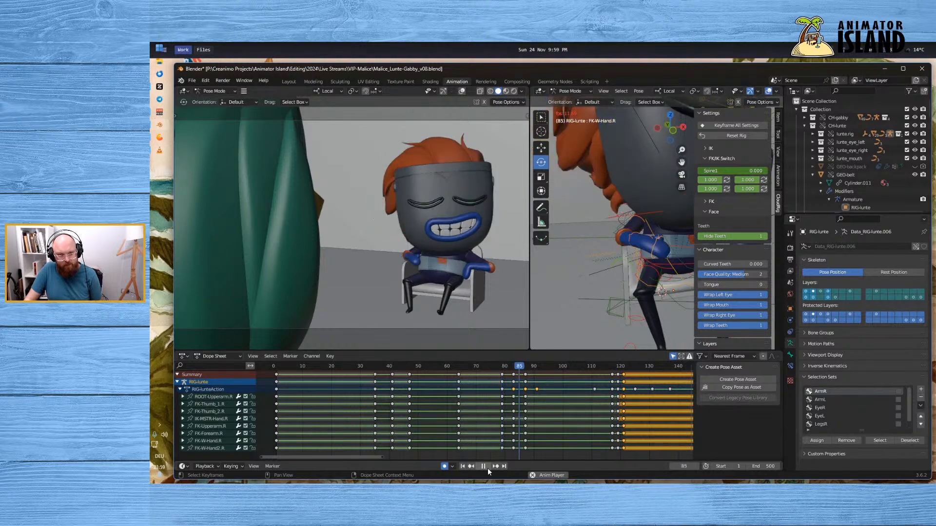
pyautogui.click(488, 466)
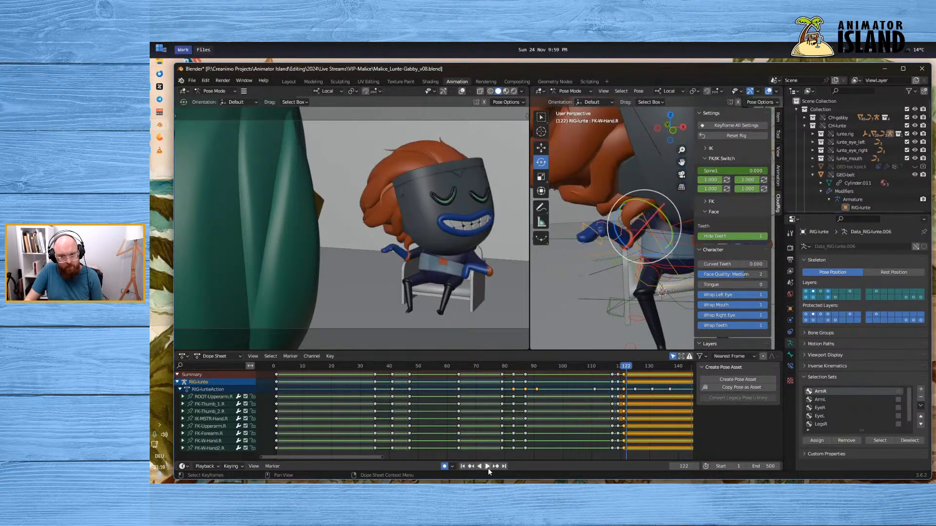
# Play back and scrub the animation from about frame 77 to review how the right arm moves into its raised pose
pyautogui.click(500, 366)
pyautogui.press('space')
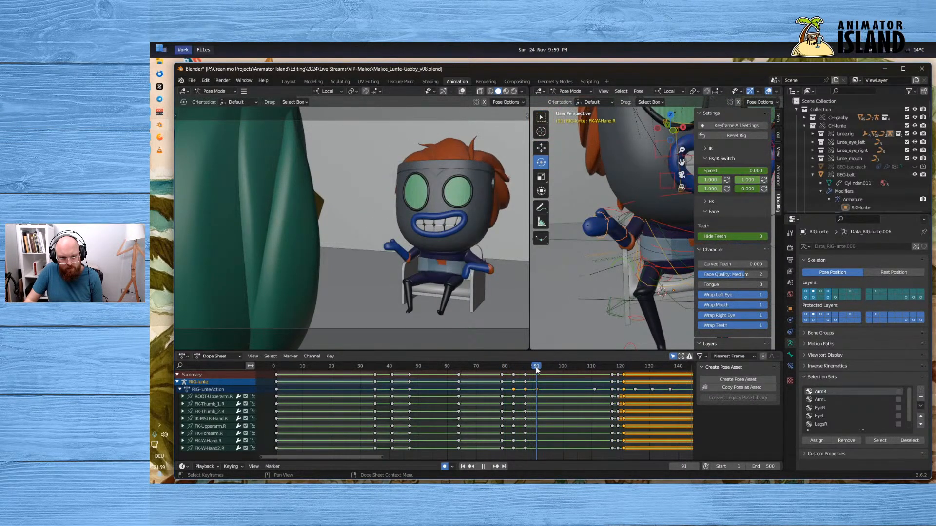
pyautogui.click(497, 370)
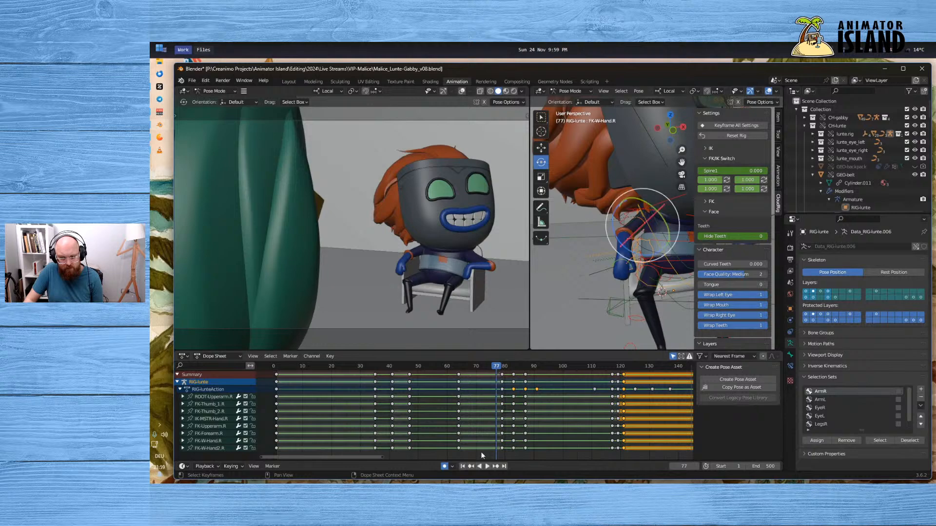
pyautogui.click(486, 464)
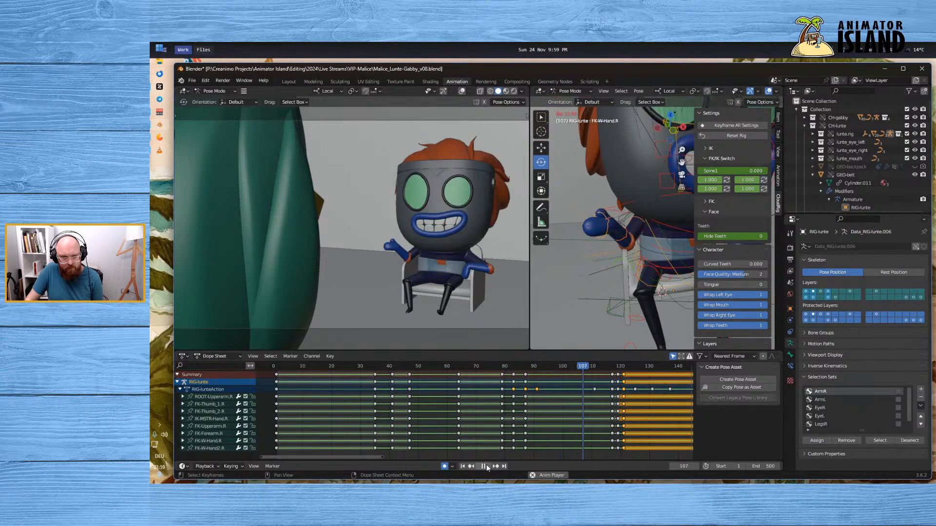
pyautogui.click(486, 467)
pyautogui.click(519, 367)
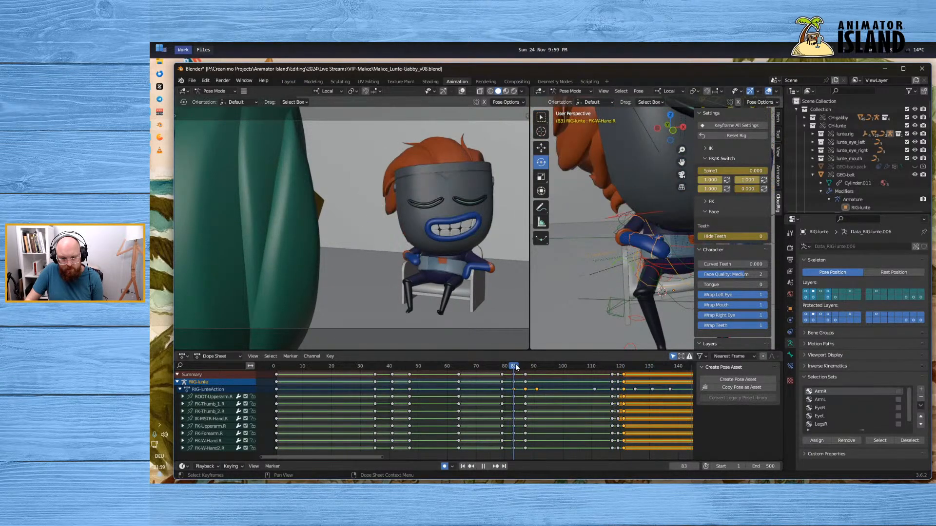
pyautogui.press('space')
pyautogui.press('space')
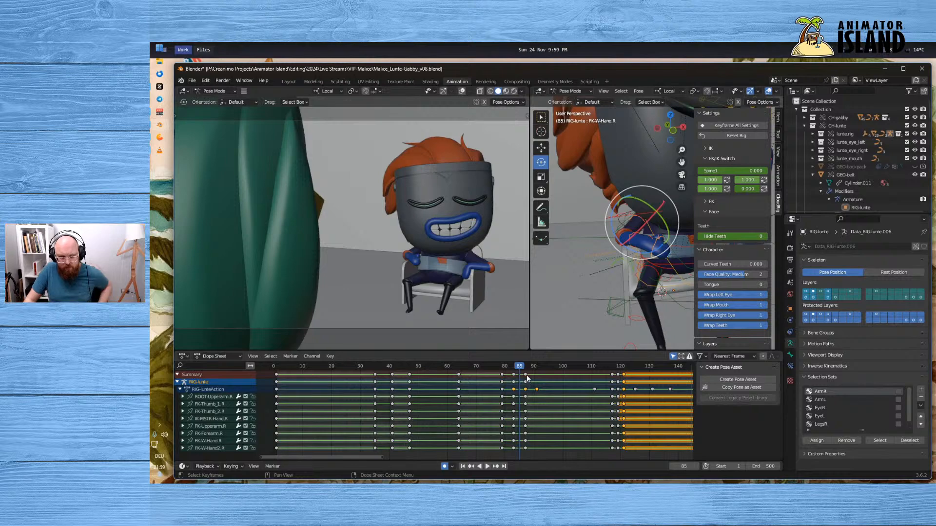
# Copy the right arm's keyframes at frame 87 and paste them at frame 89
pyautogui.click(526, 375)
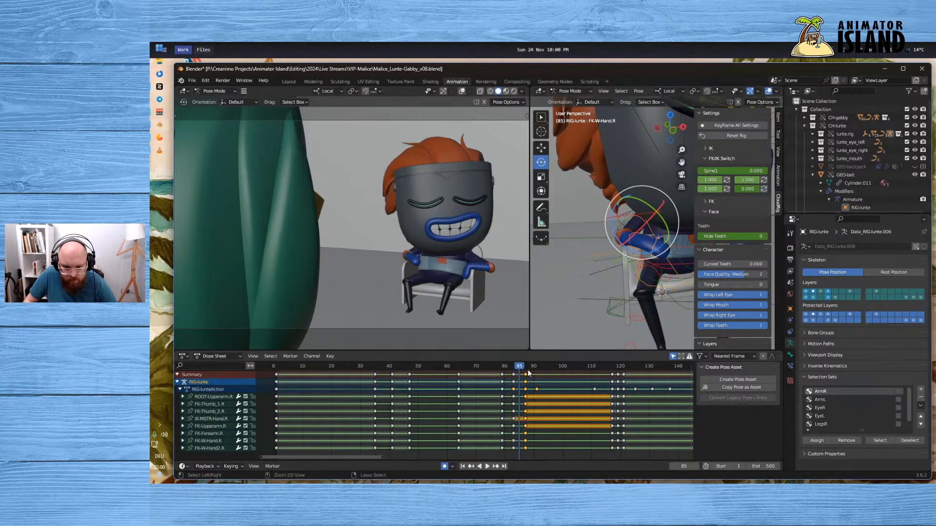
pyautogui.click(531, 367)
pyautogui.press('space')
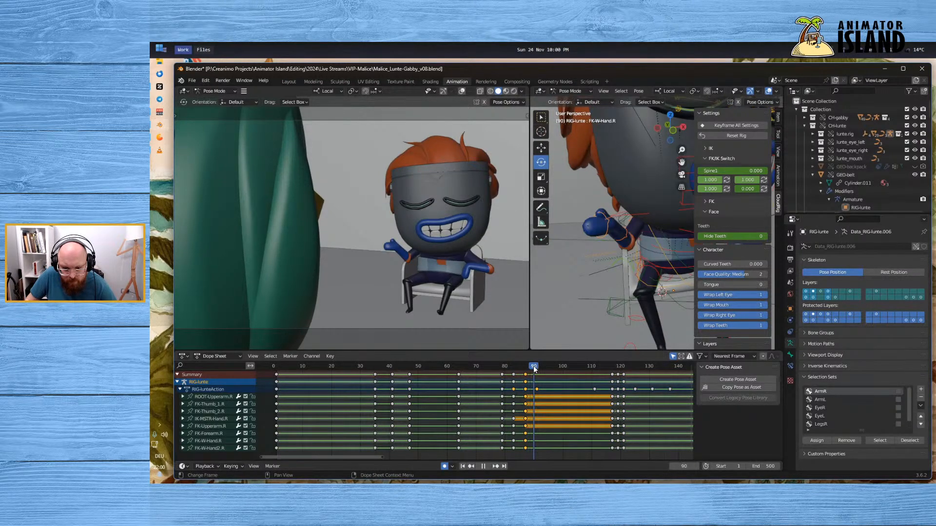
pyautogui.press('space')
pyautogui.hotkey('ctrl', 'v')
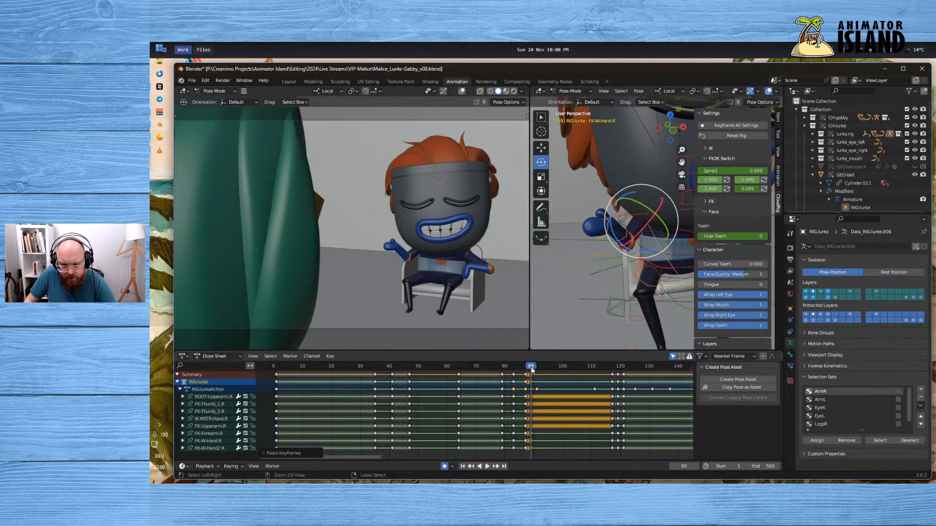
# At frame 87, rotate the FK-W-Hand.R control about -43° in local orientation
pyautogui.click(526, 367)
pyautogui.press('space')
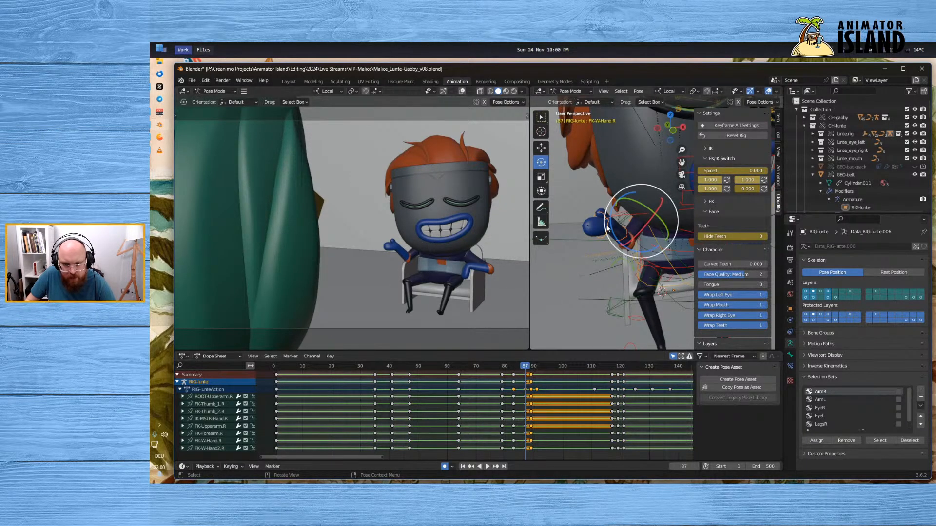
pyautogui.click(591, 253)
pyautogui.click(600, 238)
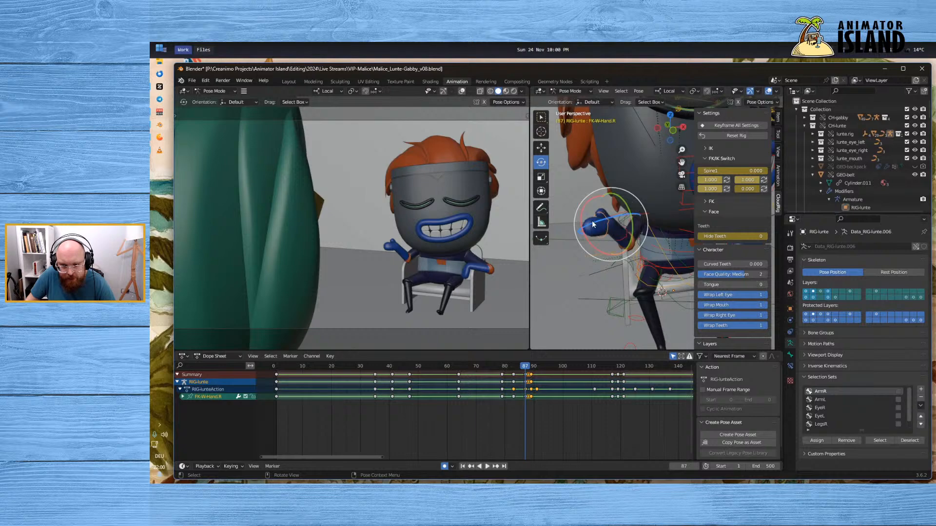
pyautogui.press('r')
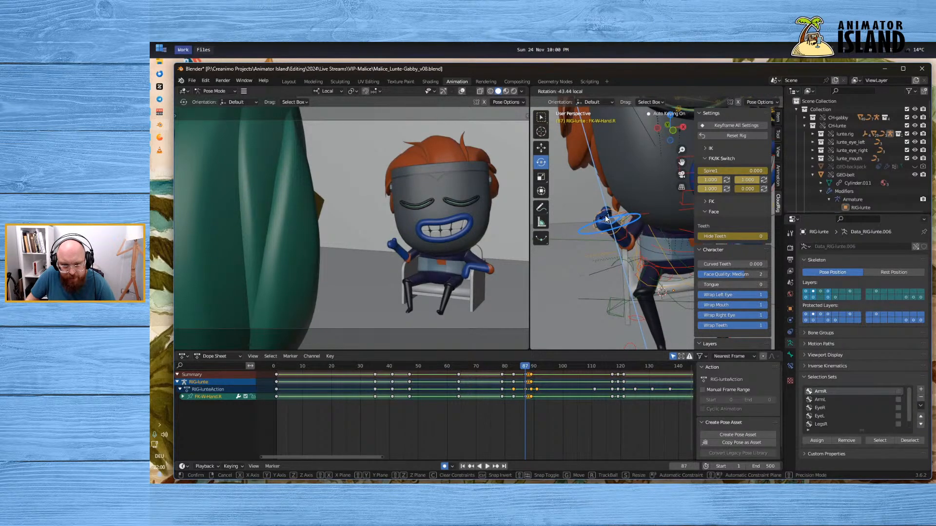
pyautogui.click(607, 222)
# Play back the animation repeatedly from around frame 75 to check the right hand's motion through the raised-arm pose
pyautogui.press('space')
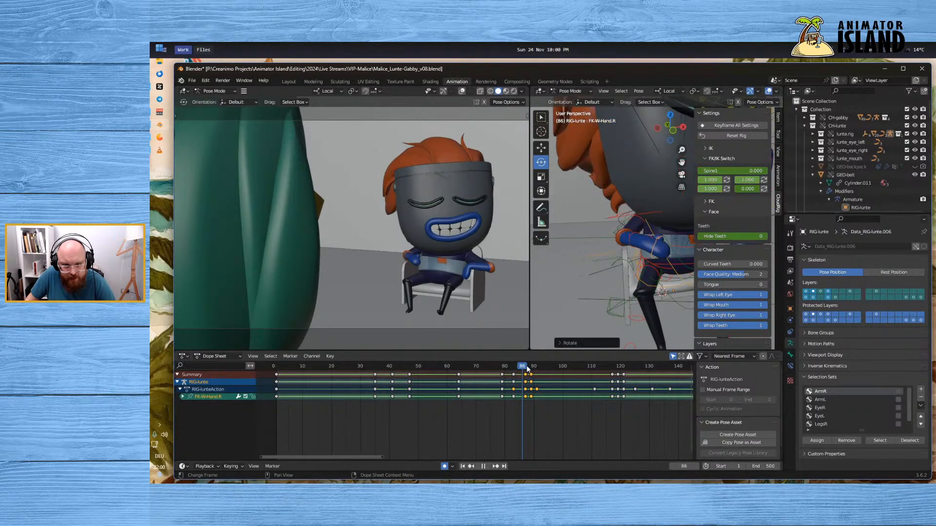
pyautogui.click(493, 367)
pyautogui.moveTo(493, 371); pyautogui.dragTo(490, 371)
pyautogui.click(482, 466)
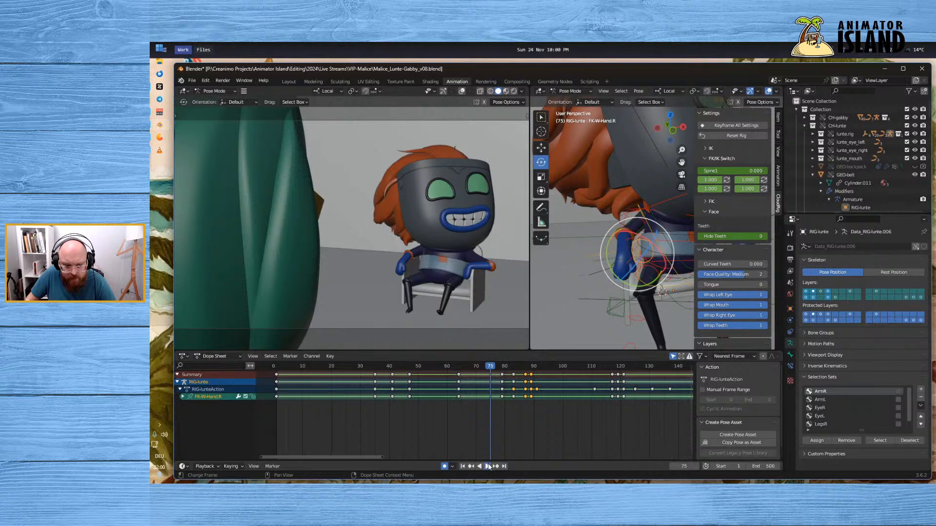
pyautogui.click(489, 467)
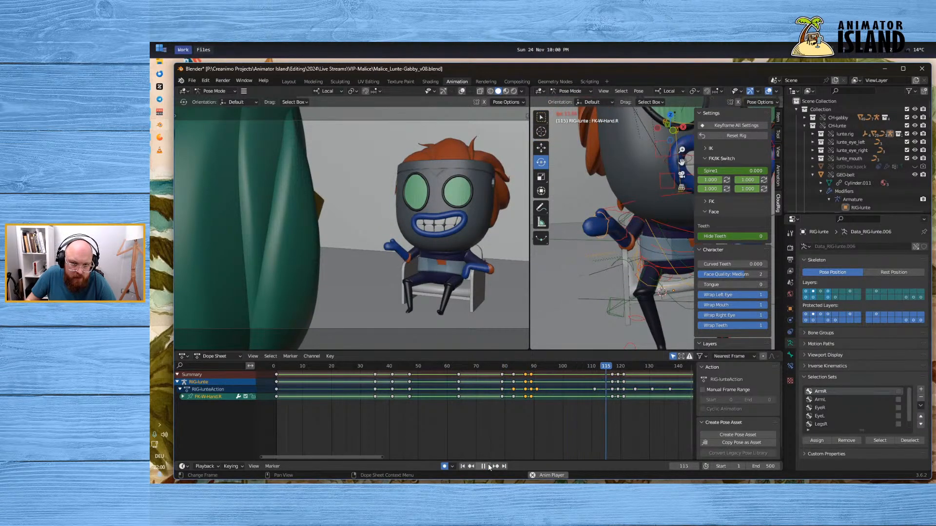
pyautogui.press('space')
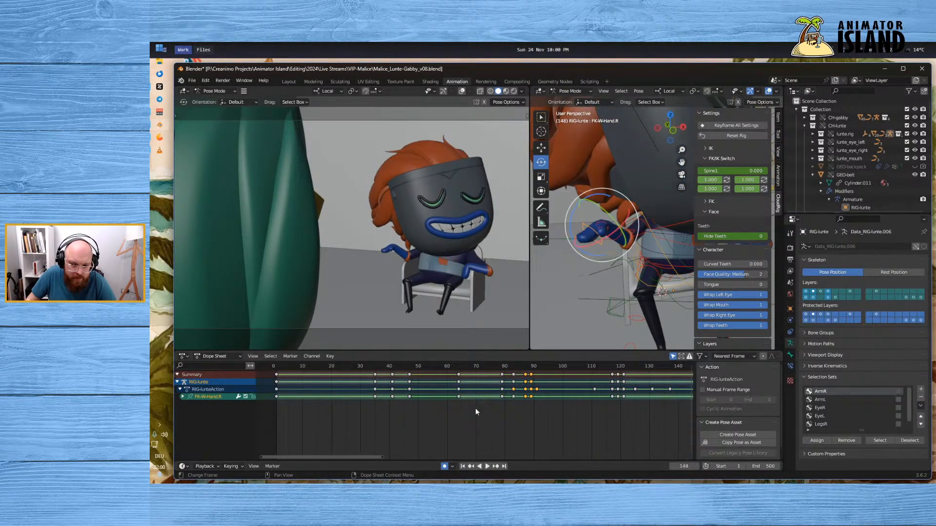
pyautogui.click(497, 365)
pyautogui.click(487, 466)
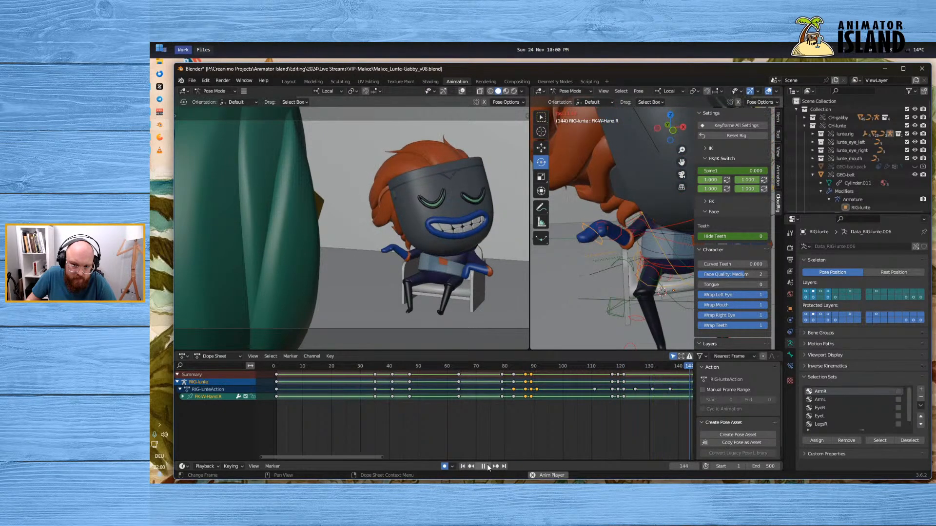
pyautogui.press('space')
pyautogui.click(496, 366)
pyautogui.click(487, 467)
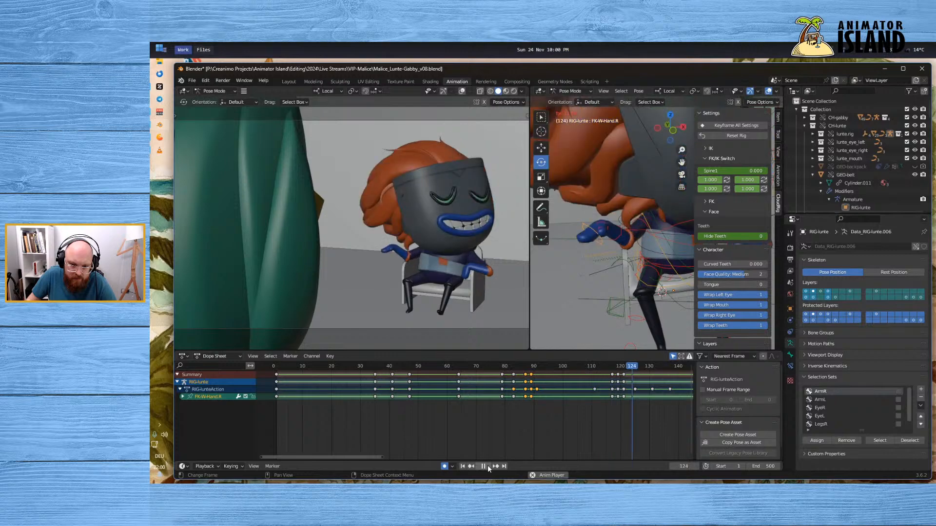
pyautogui.press('space')
# With all controls of the Lunte rig selected, move the keyframe column at frame 121 to frame 117
pyautogui.click(616, 368)
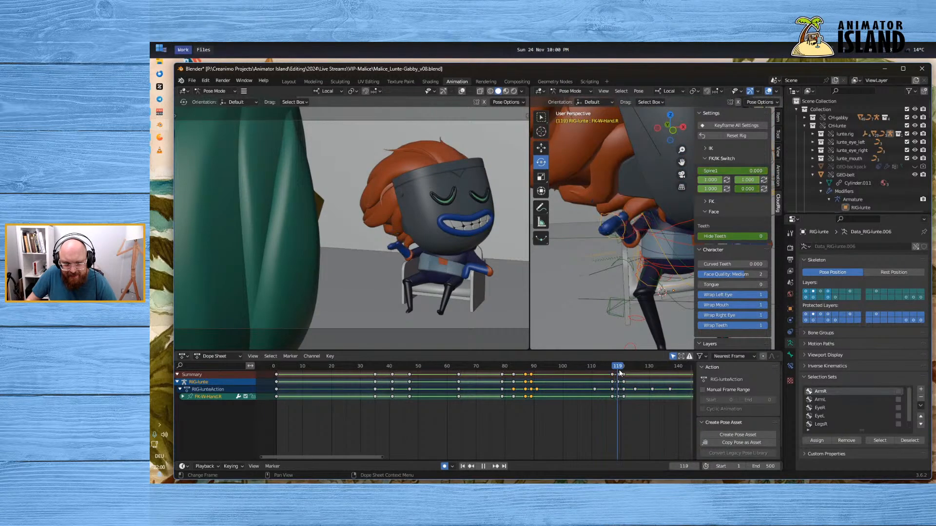
pyautogui.press('space')
pyautogui.moveTo(625, 372); pyautogui.dragTo(612, 375)
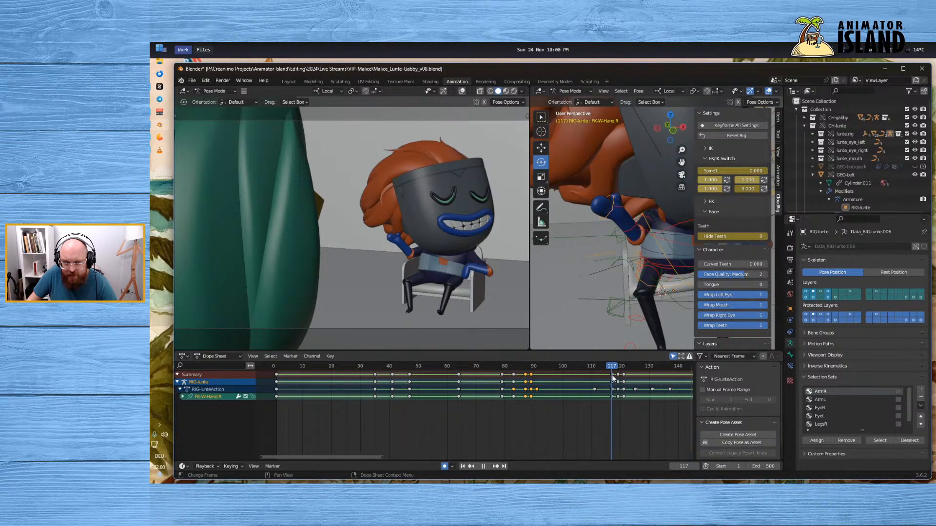
pyautogui.press('a')
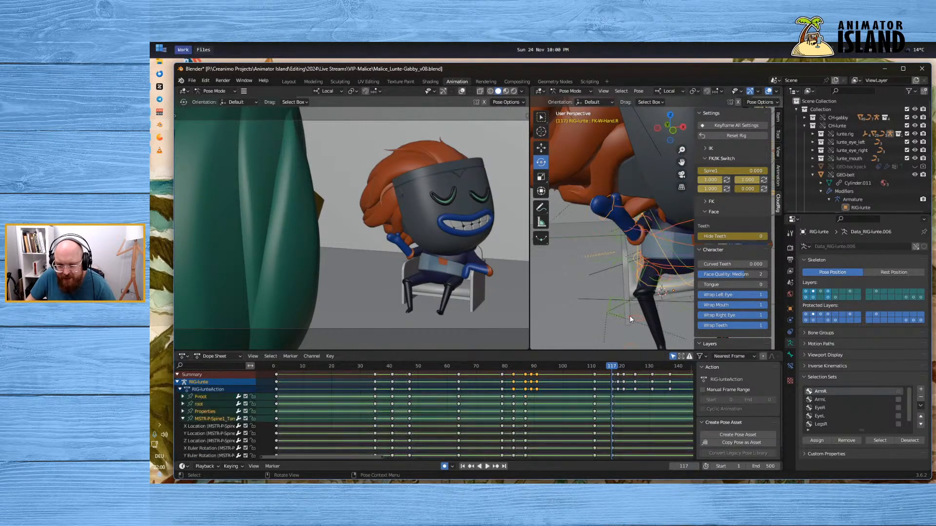
pyautogui.click(624, 374)
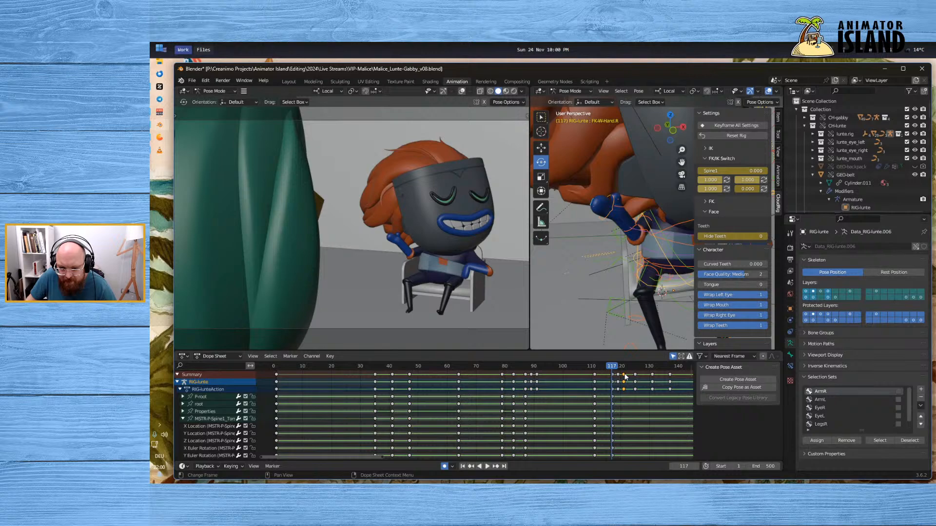
pyautogui.press('g')
pyautogui.click(618, 374)
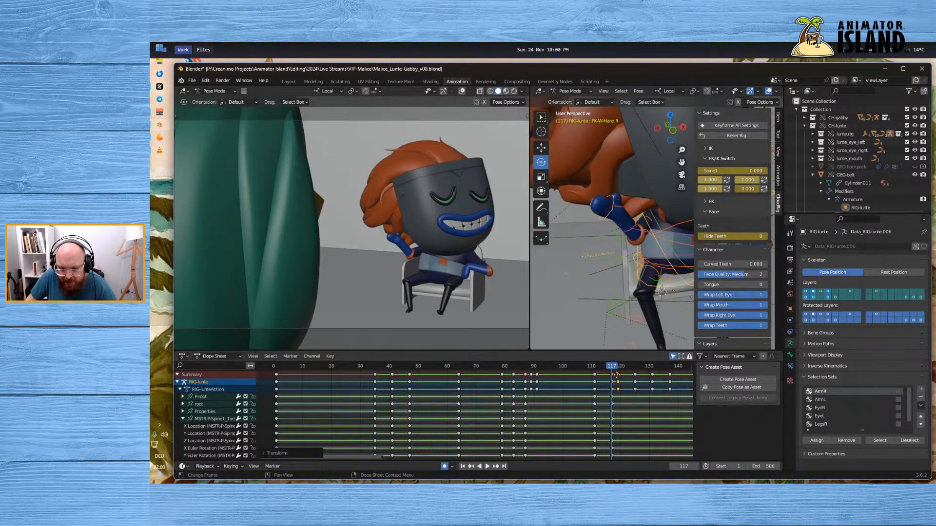
pyautogui.moveTo(617, 376); pyautogui.dragTo(602, 372)
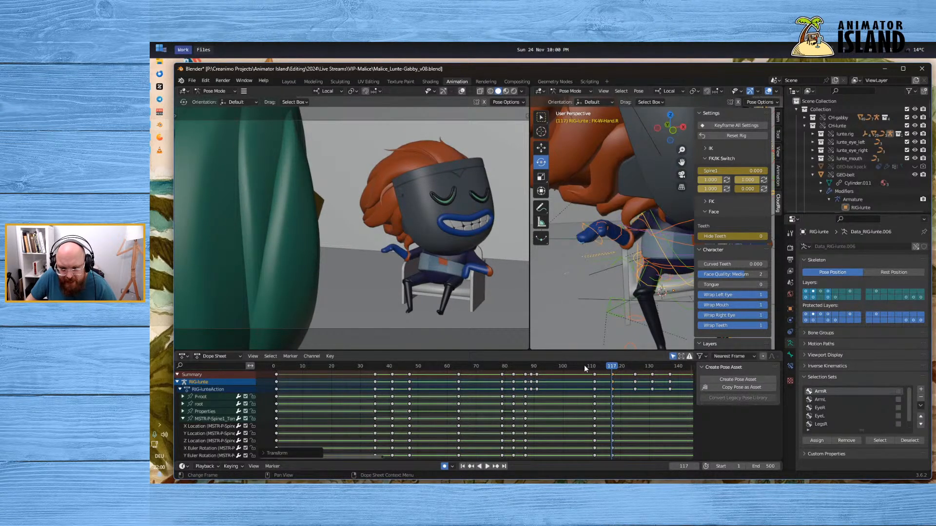
# Play back the animation from frame 28 to review the timing of the pose change at frame 117
pyautogui.click(486, 466)
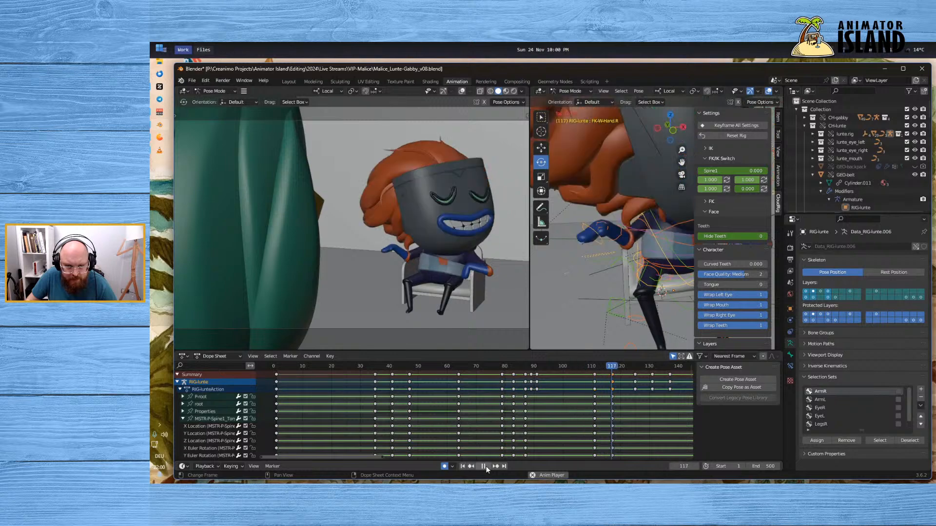
pyautogui.click(484, 467)
pyautogui.click(359, 366)
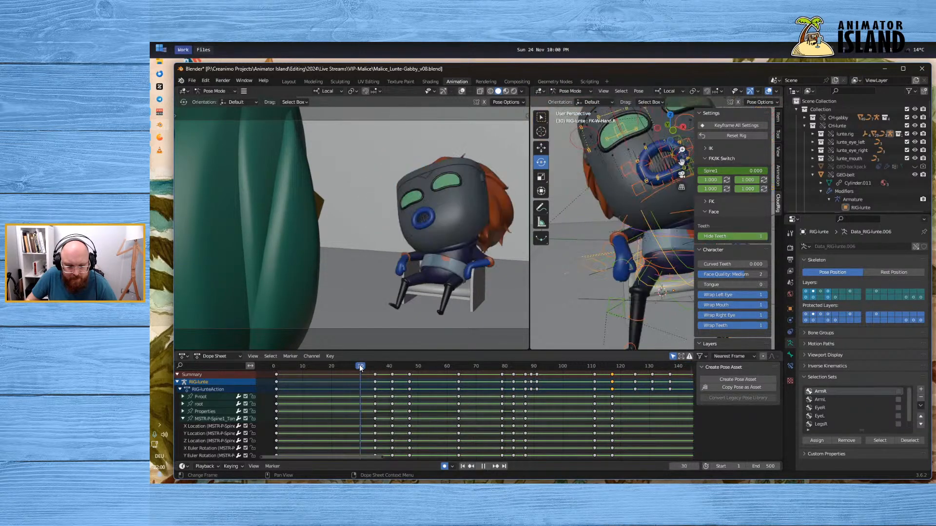
pyautogui.press('Left')
pyautogui.press('Left')
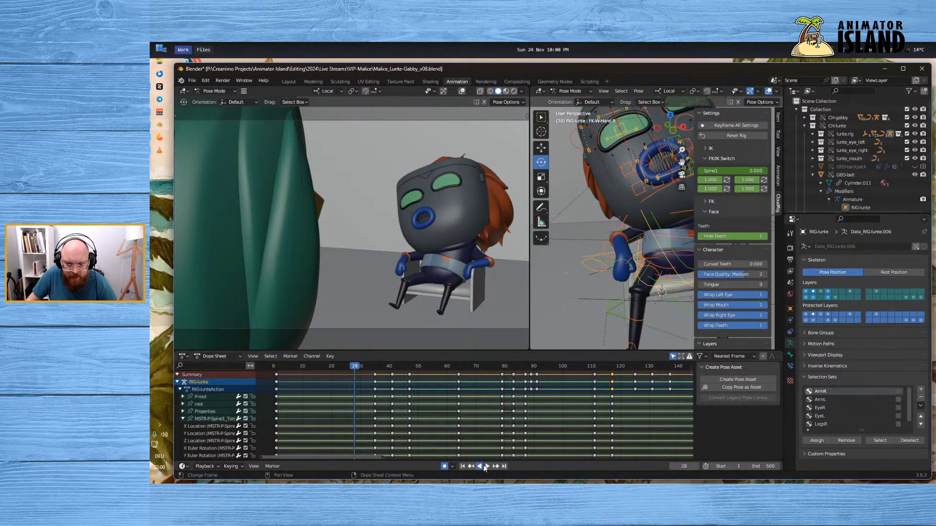
pyautogui.click(483, 466)
pyautogui.click(484, 466)
pyautogui.click(488, 466)
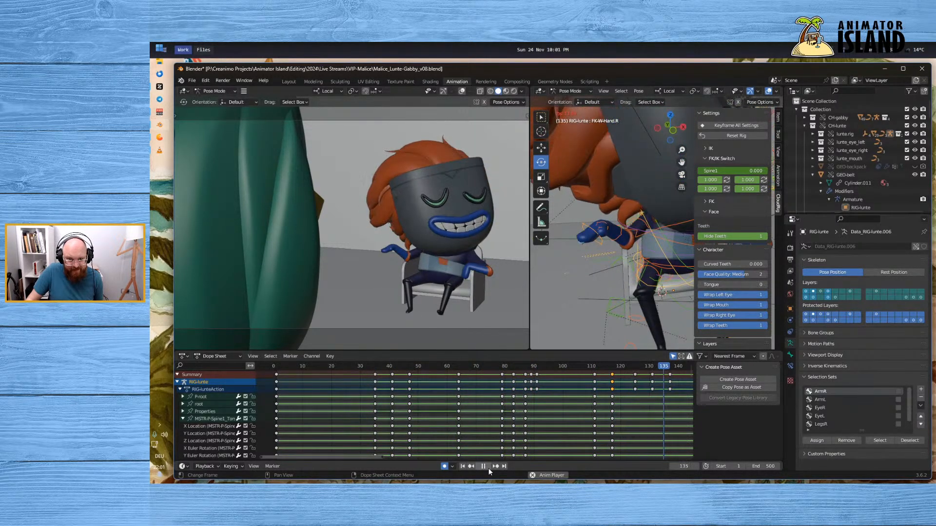
pyautogui.click(484, 466)
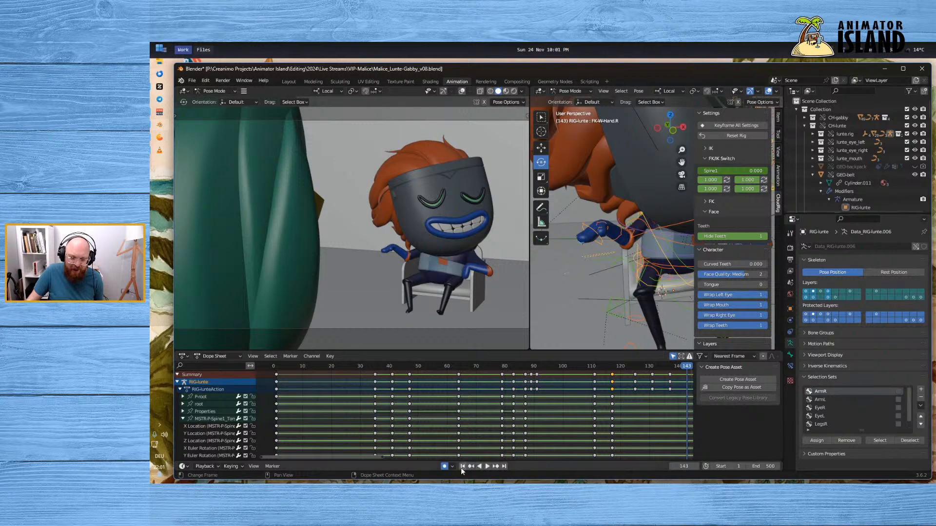
# Play back the shot twice from frame 1, continuing past the camera cut to the green-haired character
pyautogui.click(463, 467)
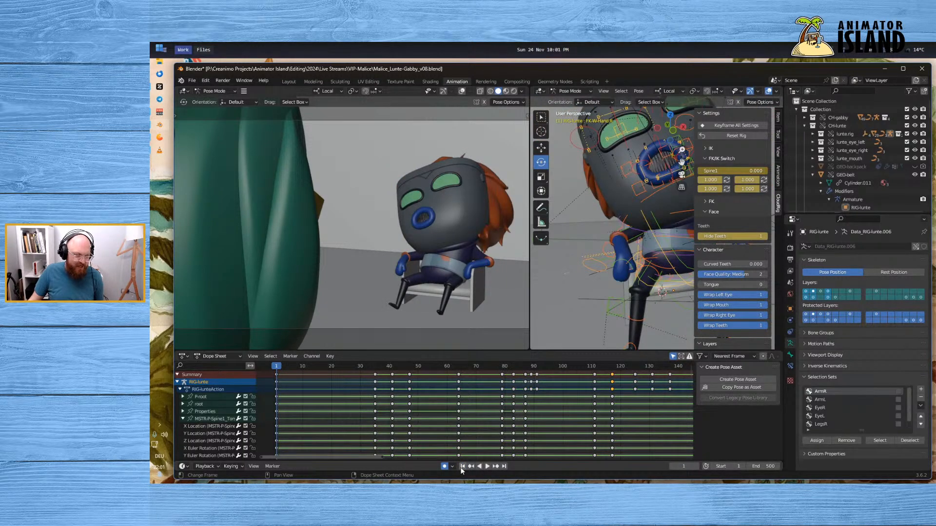
pyautogui.click(489, 467)
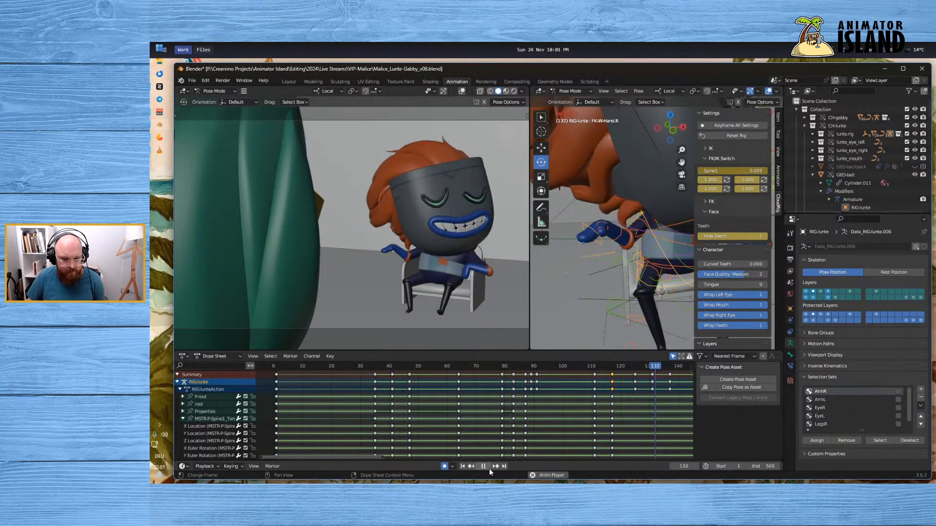
pyautogui.click(488, 468)
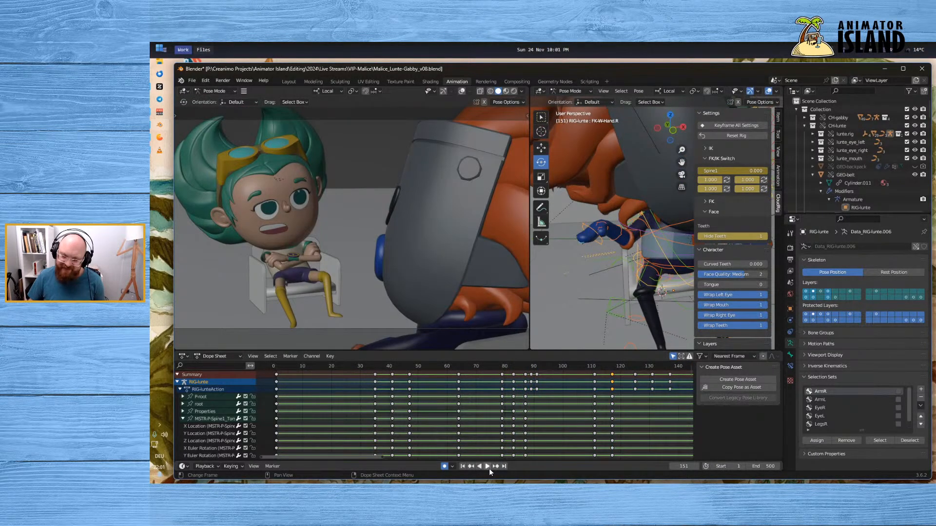
pyautogui.click(462, 465)
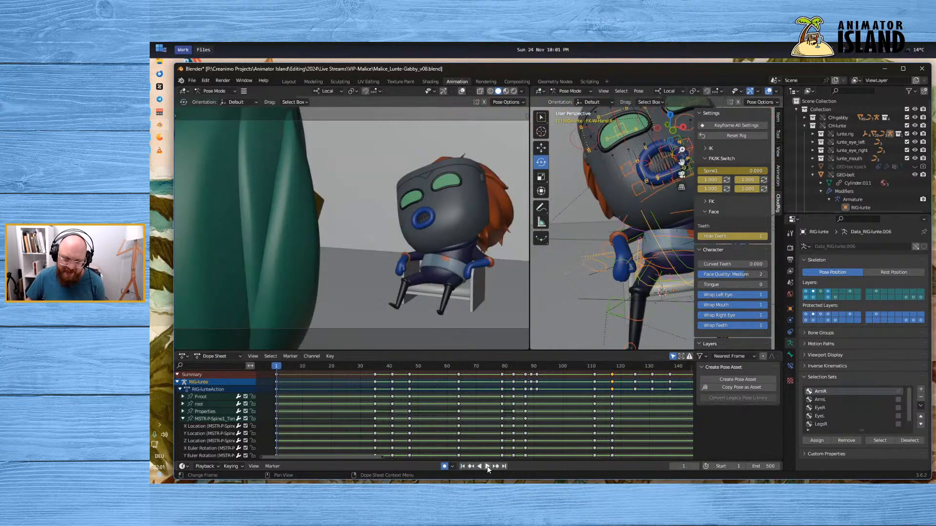
pyautogui.click(487, 466)
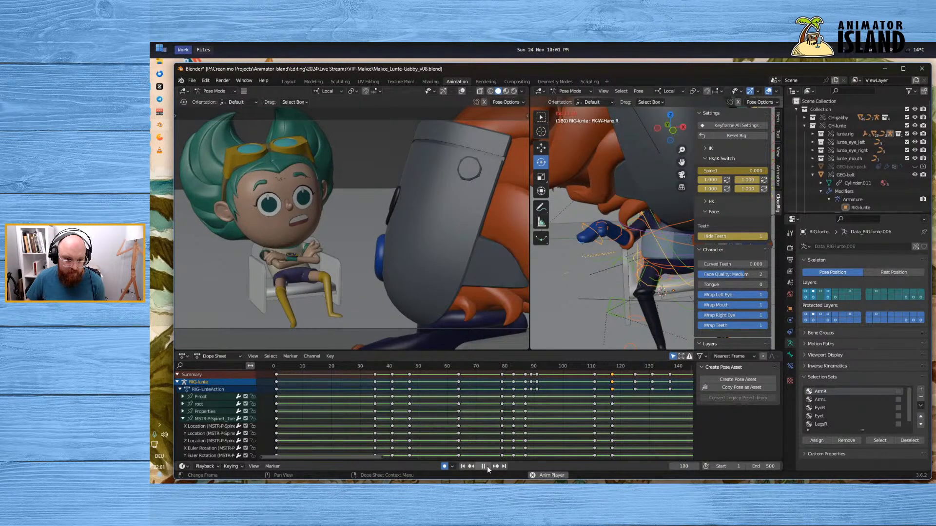
pyautogui.click(486, 466)
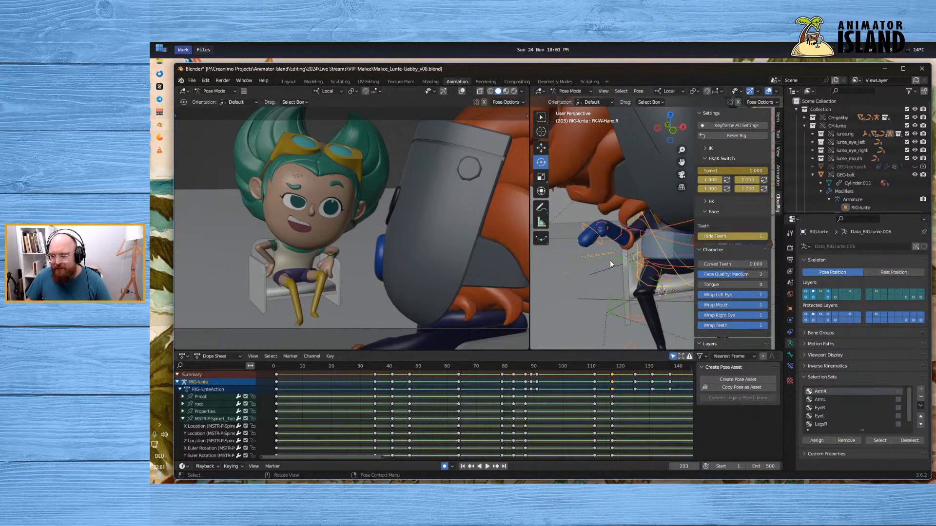
# Select the CH-gabby collection and play back the shot from about frame 20 past the cut to the green-haired character
pyautogui.click(844, 118)
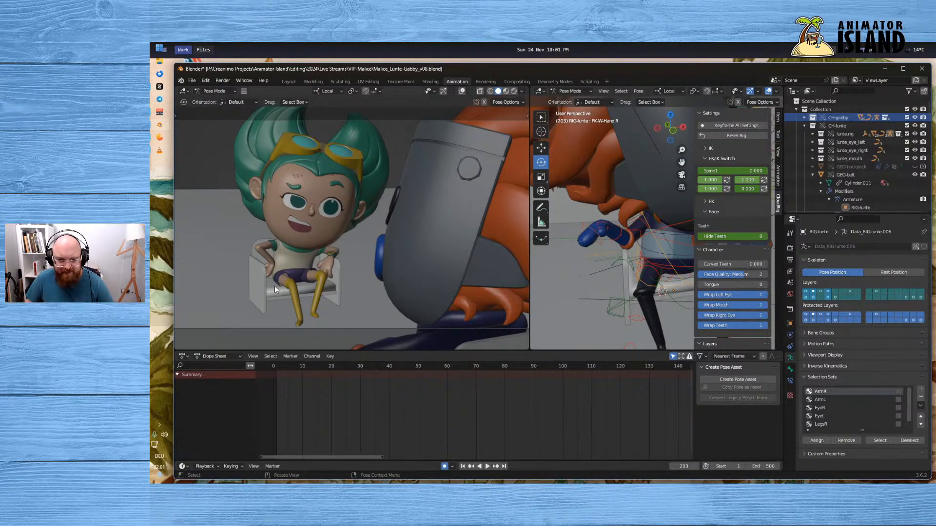
pyautogui.moveTo(622, 275); pyautogui.dragTo(768, 270, button='middle')
pyautogui.moveTo(685, 250); pyautogui.dragTo(671, 272, button='middle')
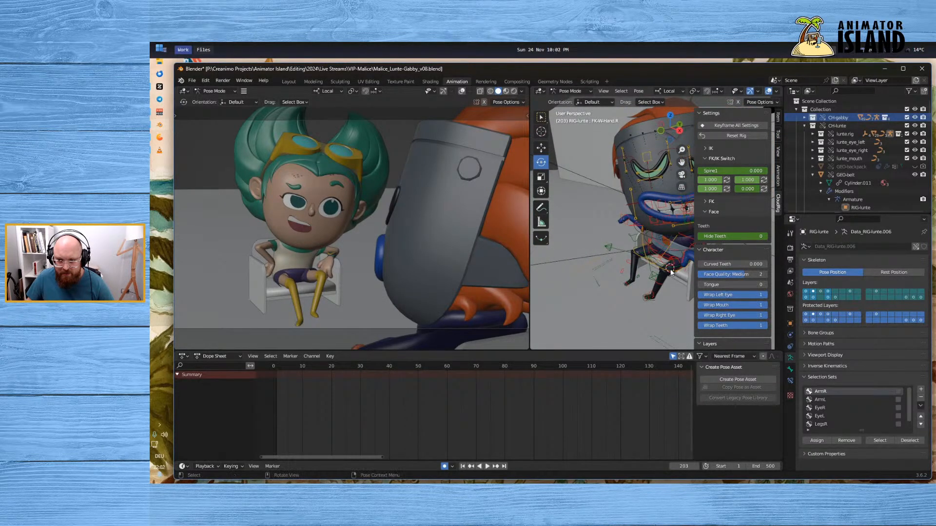
pyautogui.click(549, 366)
pyautogui.press('space')
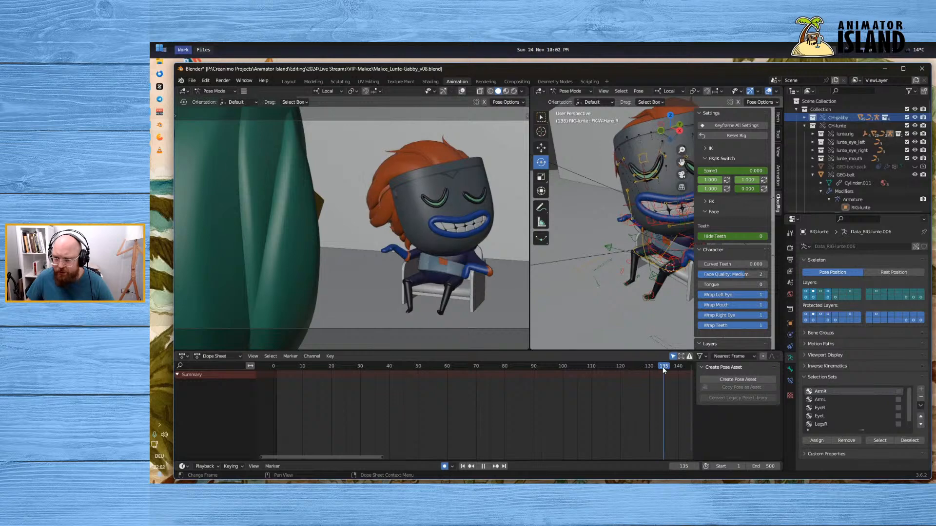
pyautogui.moveTo(663, 369); pyautogui.dragTo(332, 364)
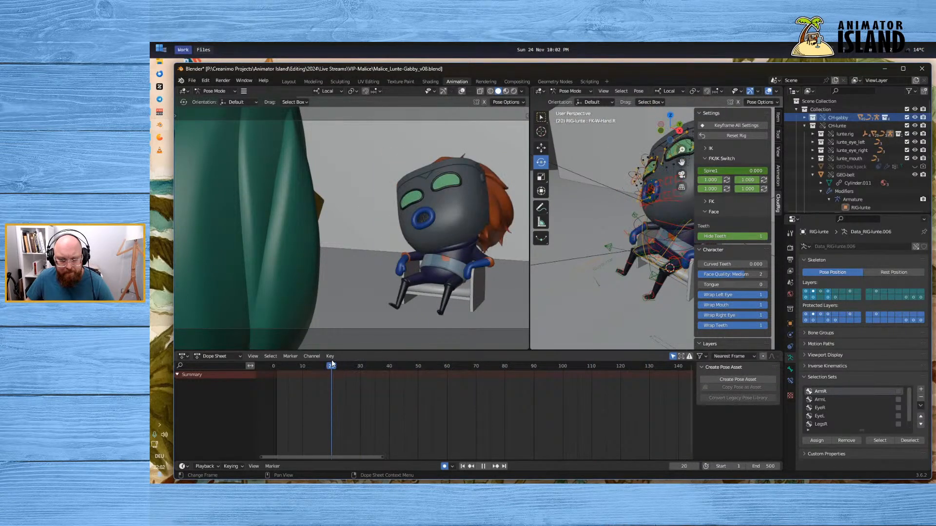
pyautogui.click(485, 467)
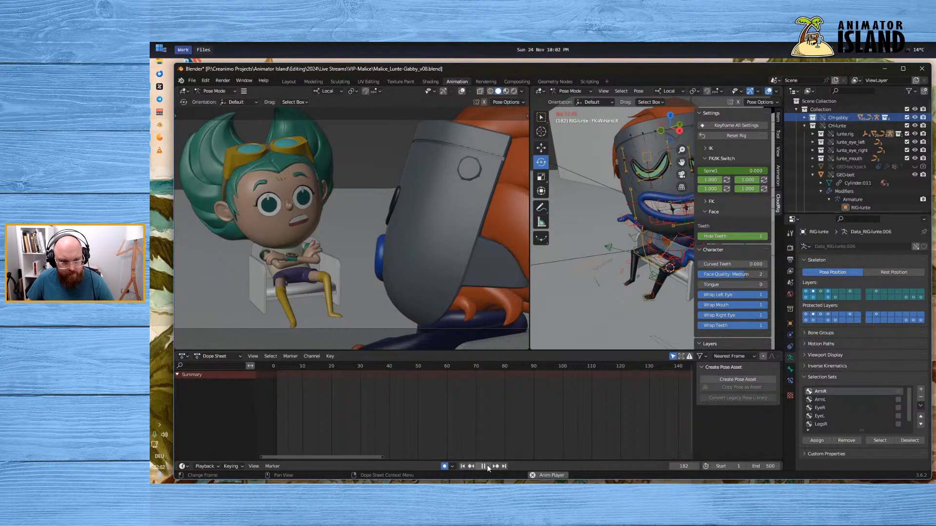
pyautogui.click(487, 465)
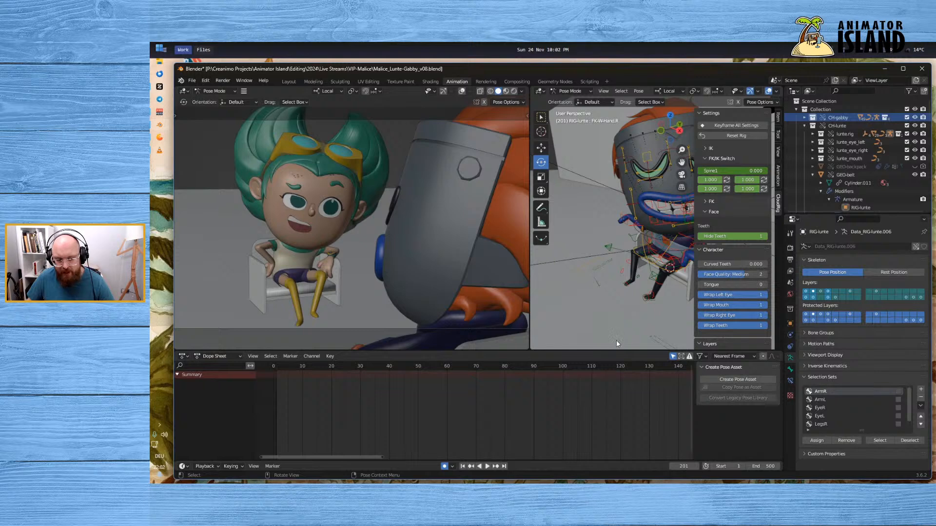
pyautogui.click(731, 236)
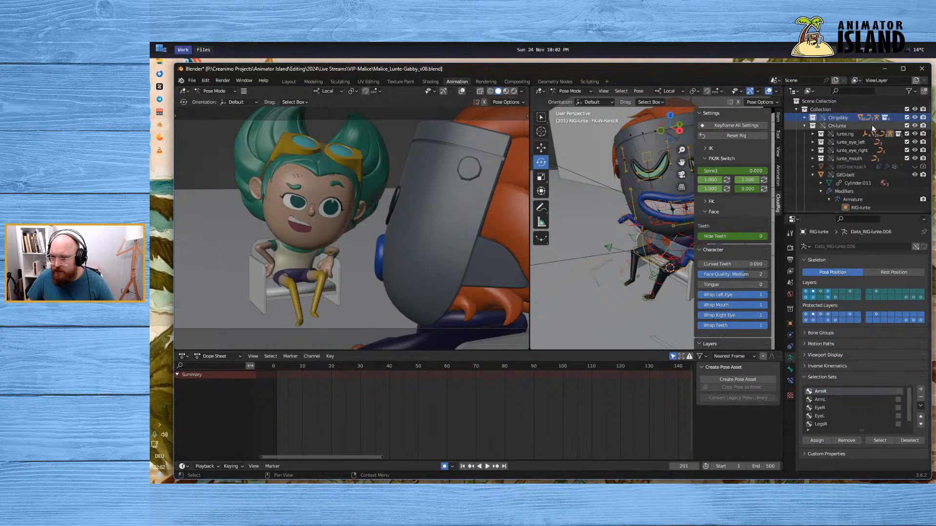
# Exclude the CH-lunte collection from the view layer and put the Gabby rig into Pose Mode
pyautogui.click(906, 126)
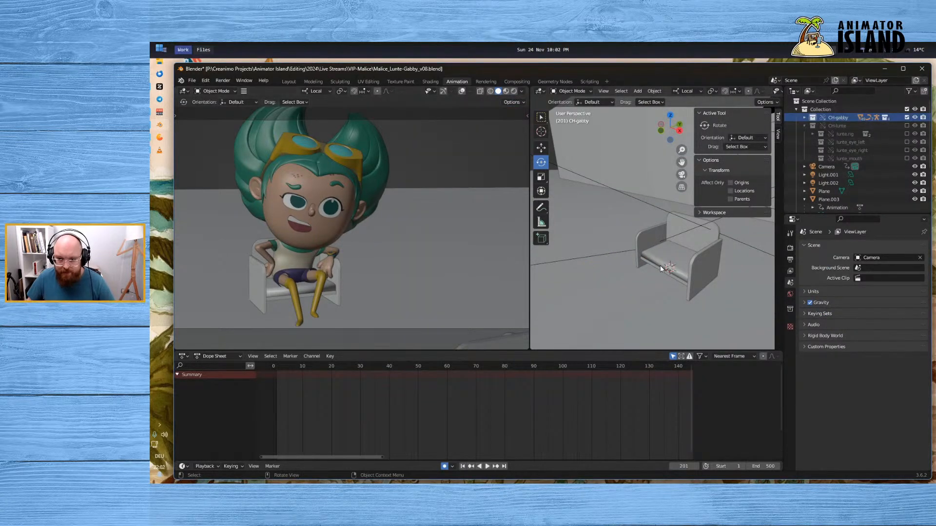
pyautogui.moveTo(660, 265); pyautogui.dragTo(516, 262, button='middle')
pyautogui.keyDown('shift'); pyautogui.moveTo(673, 251); pyautogui.dragTo(719, 276, button='middle'); pyautogui.keyUp('shift')
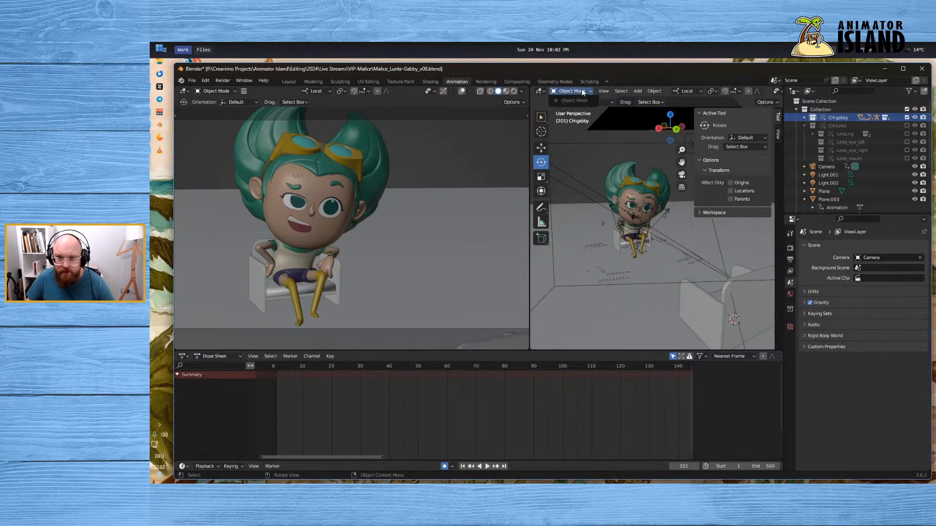
pyautogui.click(594, 252)
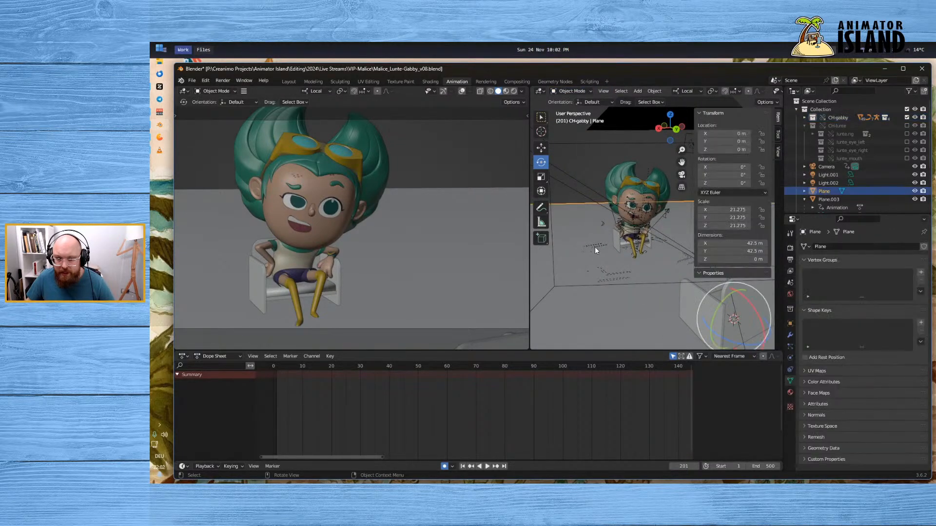
pyautogui.click(594, 244)
pyautogui.click(571, 92)
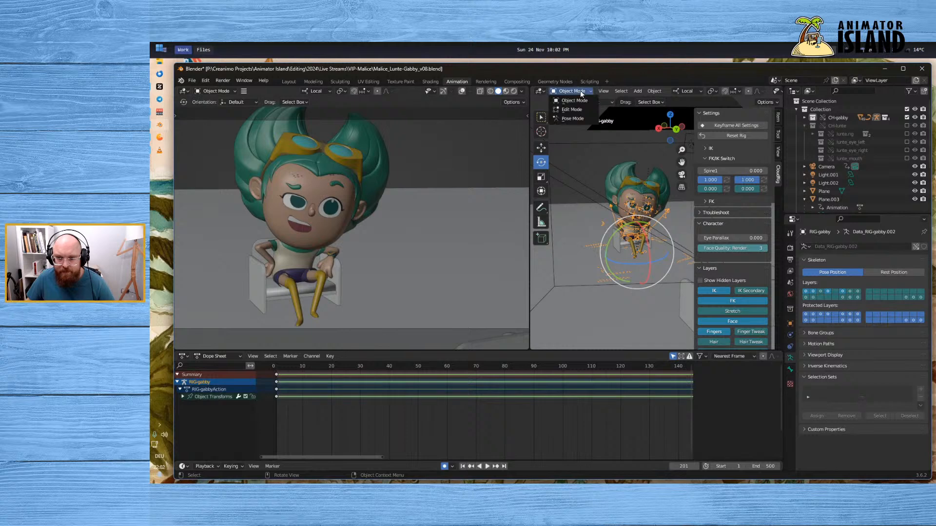
pyautogui.click(572, 119)
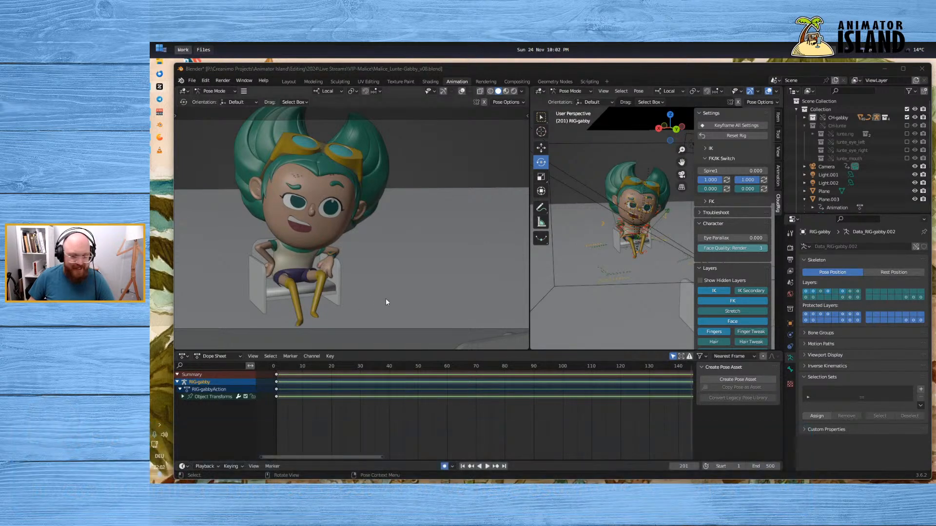
# Select Gabby's root control and frame the seated character closely in the perspective viewport
pyautogui.moveTo(633, 258); pyautogui.dragTo(642, 320, button='middle')
pyautogui.scroll(1, 627, 303)
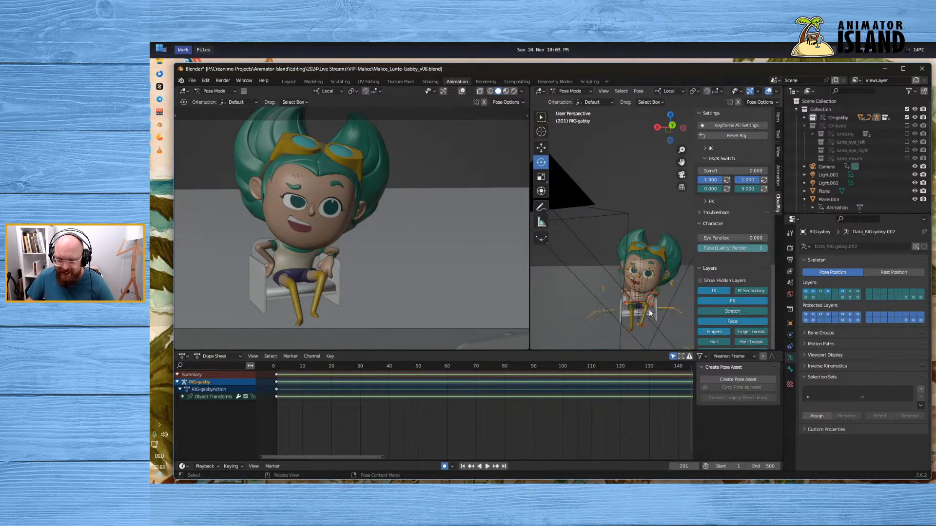
pyautogui.click(608, 311)
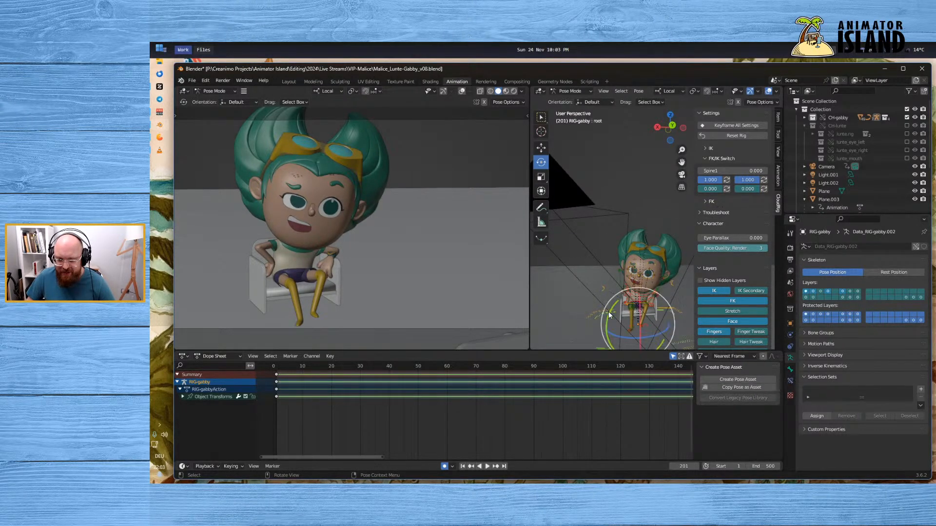
pyautogui.press('KP_Decimal')
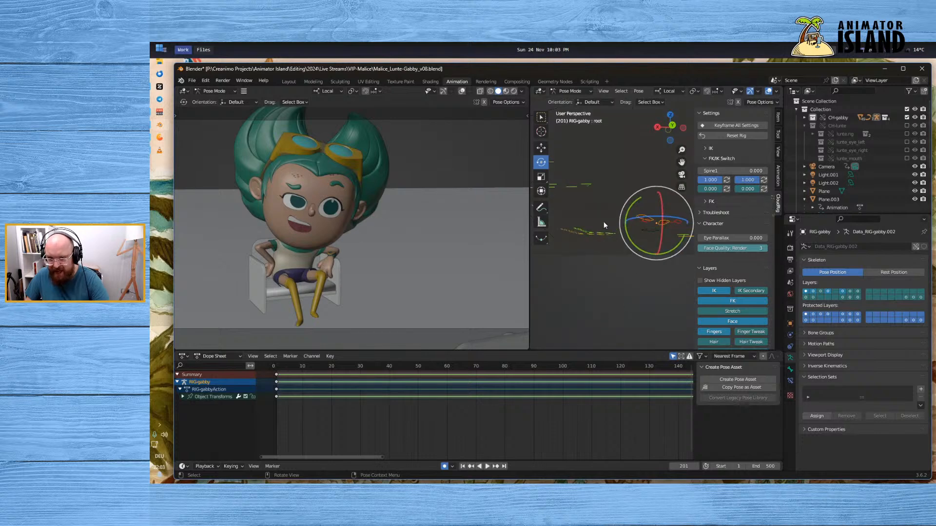
pyautogui.moveTo(603, 221); pyautogui.dragTo(604, 246, button='middle')
pyautogui.moveTo(633, 217); pyautogui.dragTo(607, 265, button='middle')
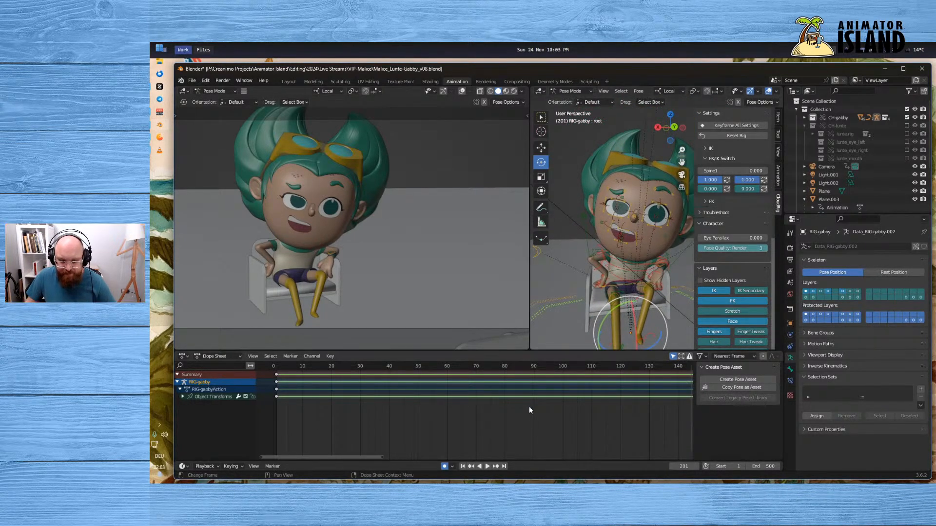
# Try to copy the keyframe column at about frame 173 to frame 165 with only Gabby's root control selected
pyautogui.scroll(-3, 530, 406)
pyautogui.scroll(-2, 531, 408)
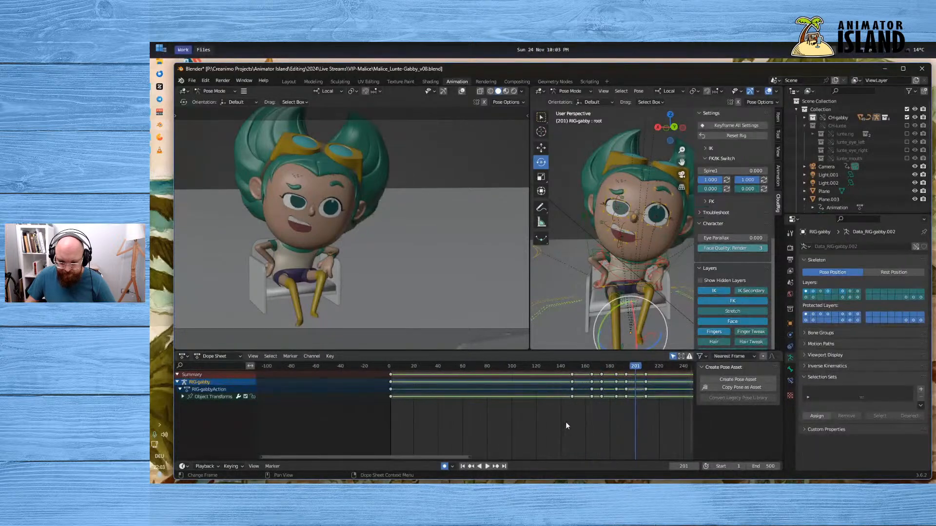
pyautogui.moveTo(620, 370)
pyautogui.mouseDown()
pyautogui.moveTo(646, 369)
pyautogui.moveTo(623, 372)
pyautogui.mouseUp()
pyautogui.click(635, 375)
pyautogui.hotkey('ctrl', 'c')
pyautogui.hotkey('ctrl', 'v')
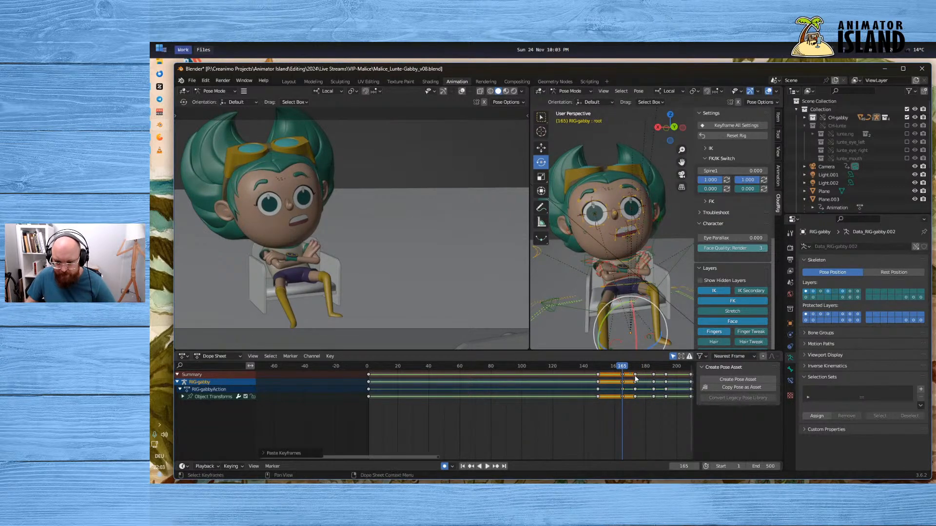
pyautogui.hotkey('ctrl', 'z')
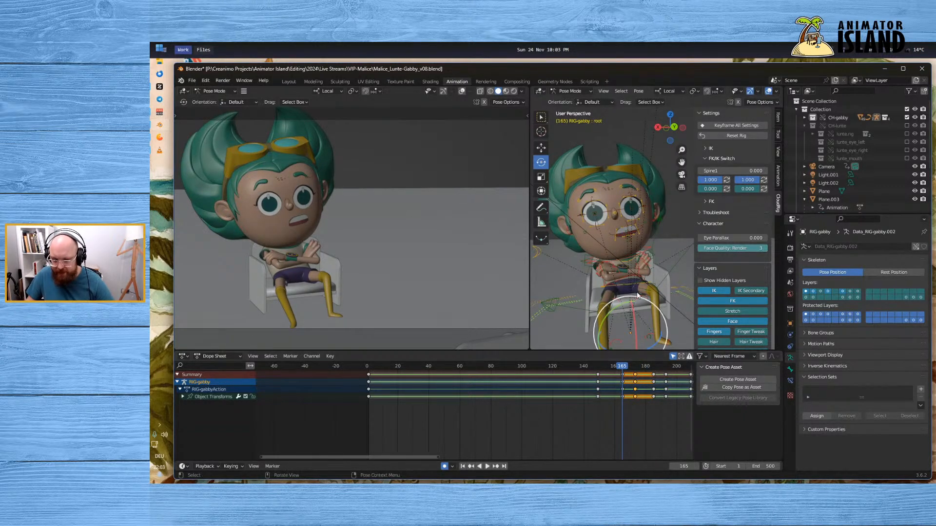
# With all of Gabby's controls selected, copy the keyframe column at about frame 173 to frame 165 and delete the original column
pyautogui.press('a')
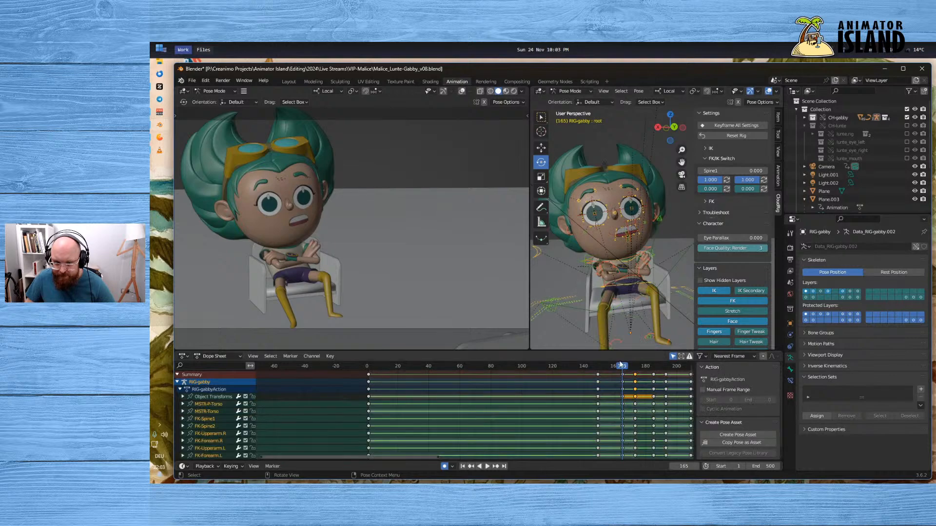
pyautogui.click(636, 375)
pyautogui.click(635, 374)
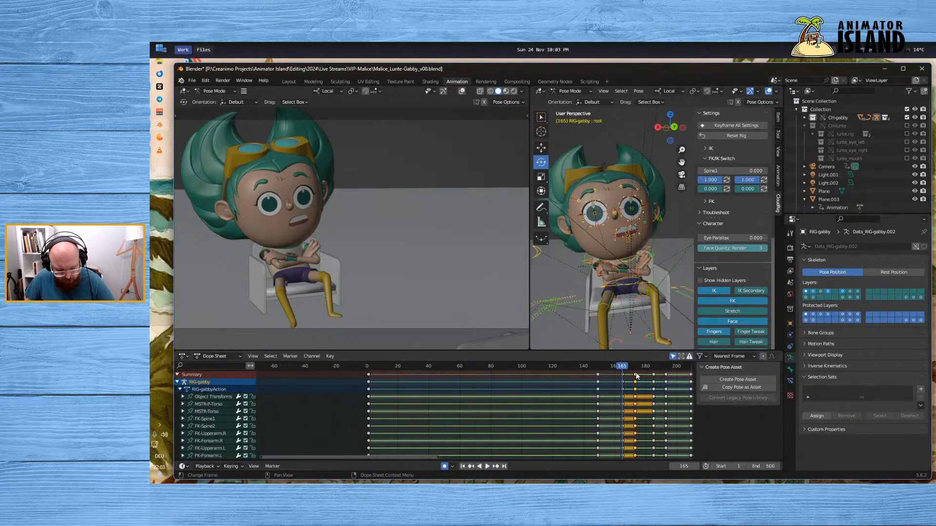
pyautogui.hotkey('ctrl', 'v')
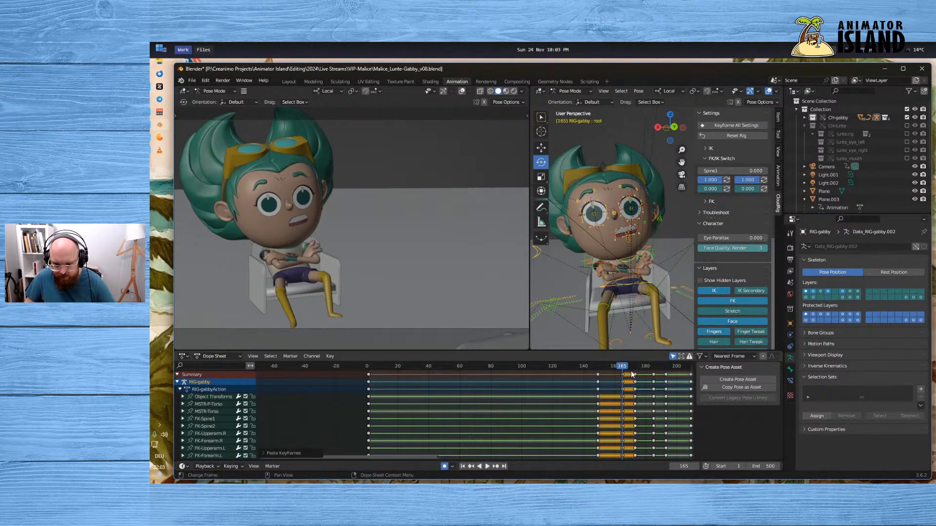
pyautogui.click(635, 375)
pyautogui.press('Delete')
# Play back Gabby's animation from frame 144 to check the timing of the wide-eyed pose at frame 165
pyautogui.click(487, 466)
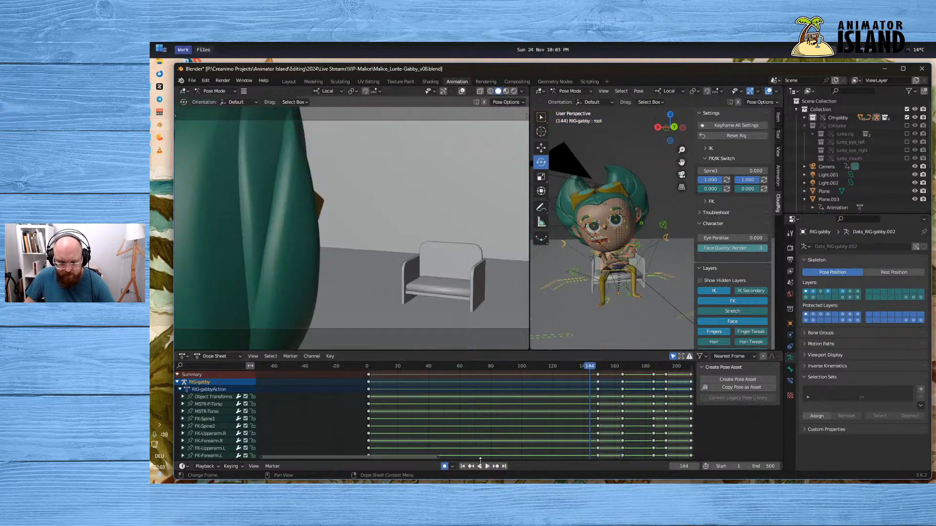
pyautogui.click(488, 466)
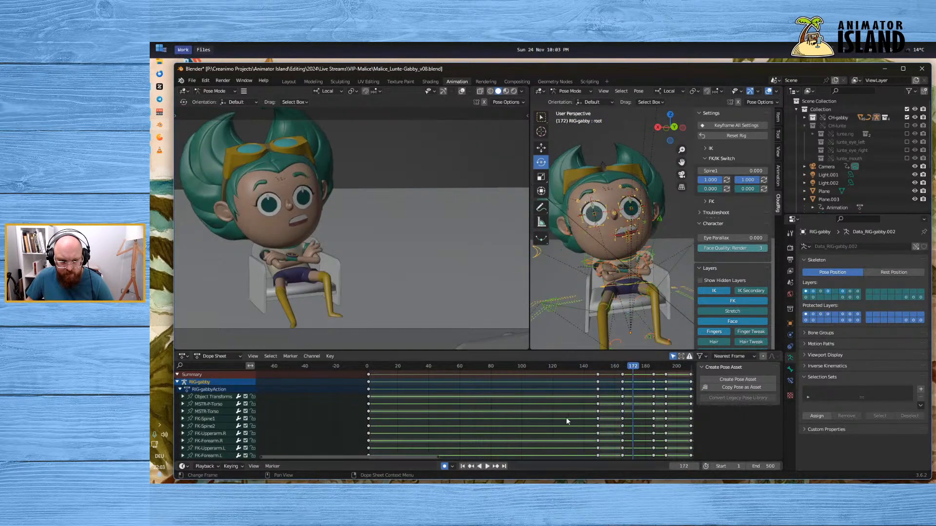
pyautogui.press('space')
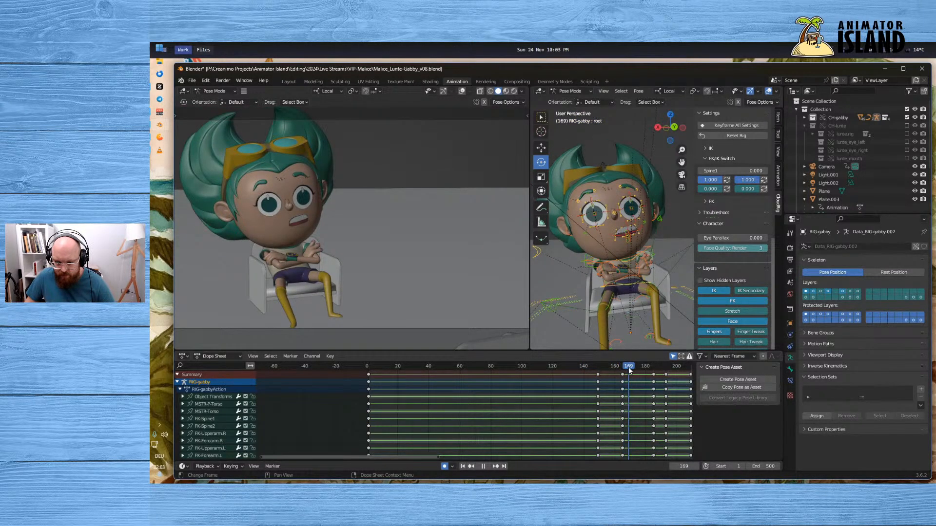
# Move Gabby's keyframe column at frame 165 to frame 169
pyautogui.click(623, 374)
pyautogui.press('g')
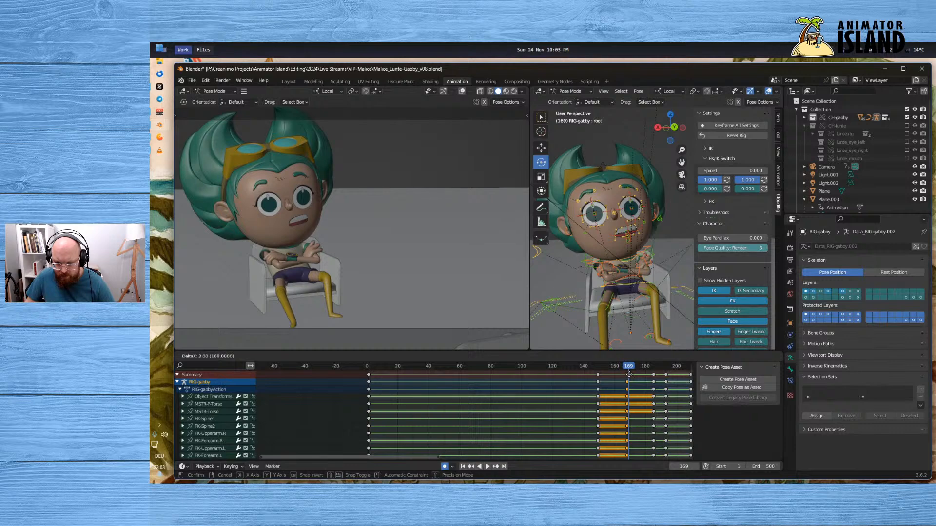
pyautogui.click(630, 375)
# Play back Gabby's animation from frame 162 and again from about frame 149, and scrub to frame 177 to review the pose change
pyautogui.click(617, 368)
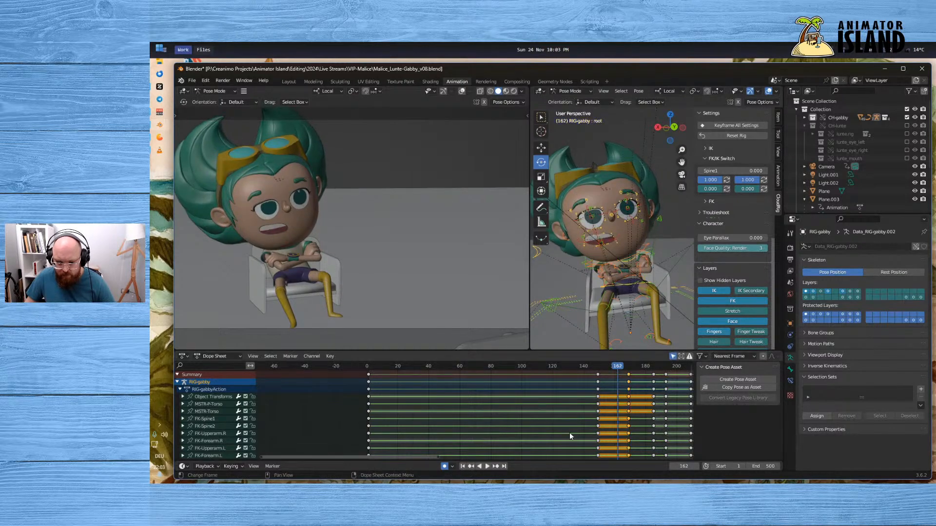
pyautogui.click(487, 466)
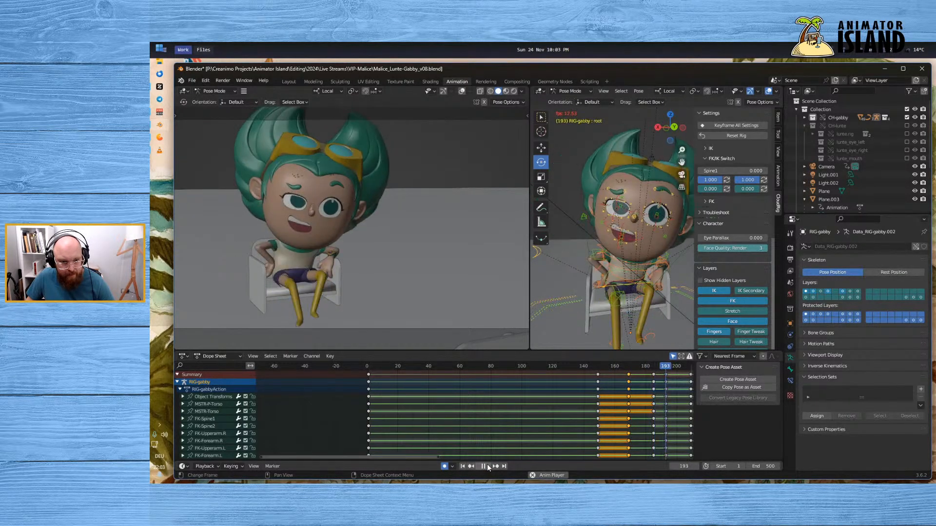
pyautogui.press('space')
pyautogui.click(596, 367)
pyautogui.press('space')
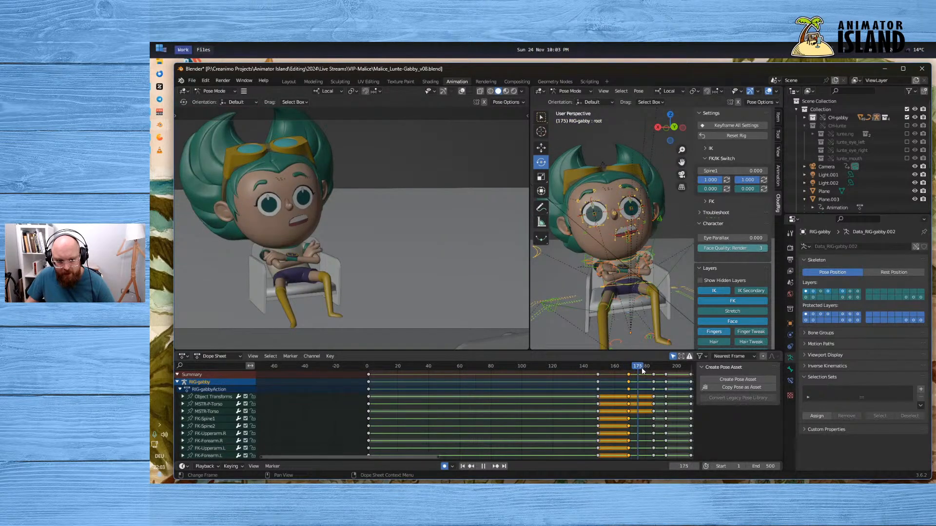
pyautogui.moveTo(653, 369); pyautogui.dragTo(641, 389)
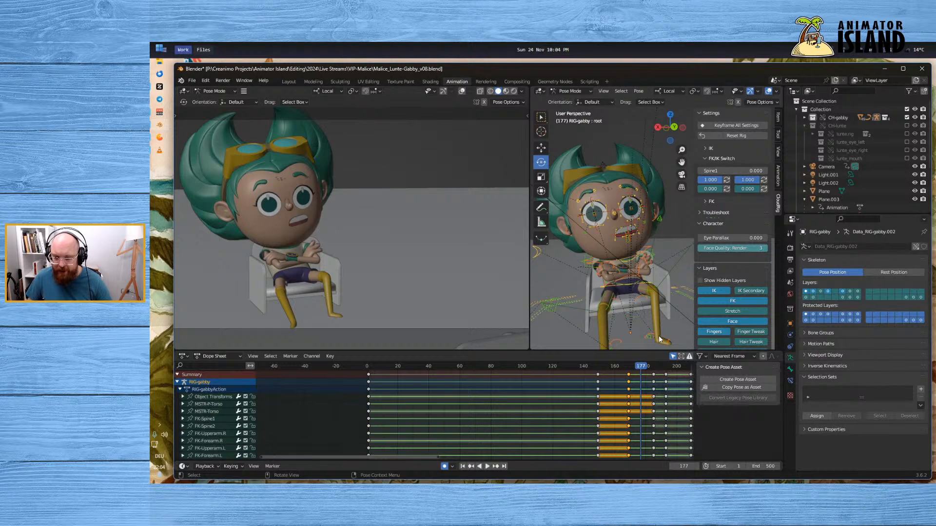
# Set the interpolation of Gabby's keyframe columns at frame 169 and about frame 185 to Linear
pyautogui.moveTo(630, 368); pyautogui.dragTo(642, 370)
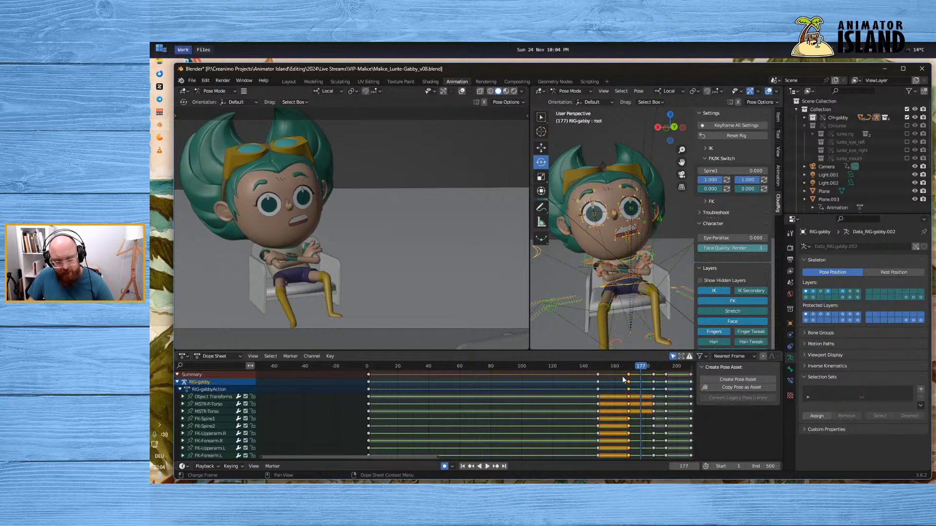
pyautogui.moveTo(623, 377); pyautogui.dragTo(657, 373)
pyautogui.rightClick(655, 372)
pyautogui.moveTo(655, 373)
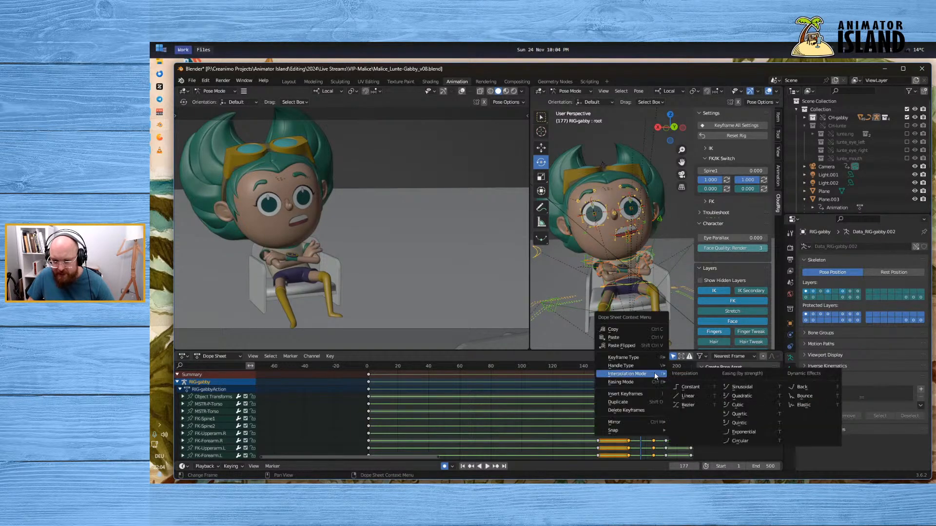
pyautogui.click(694, 393)
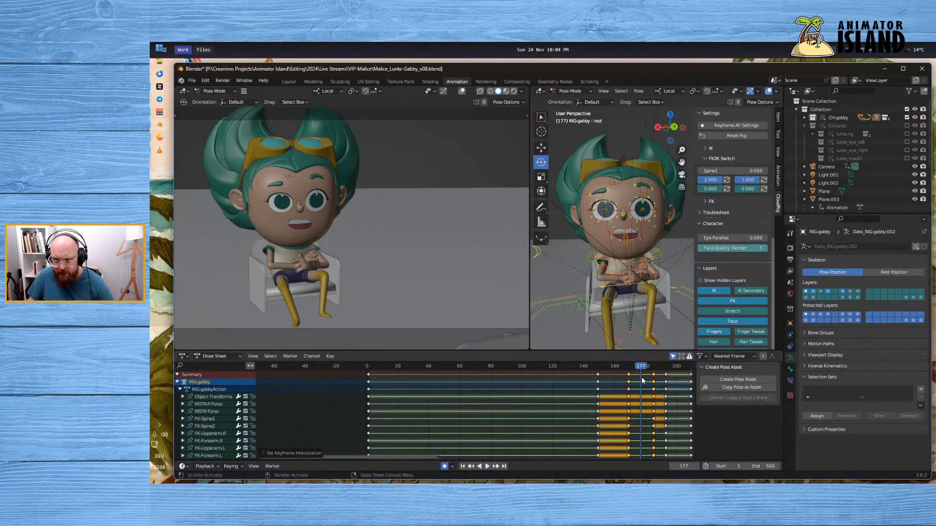
# Insert keyframes on all of Gabby's channels at frame 177
pyautogui.moveTo(630, 370); pyautogui.dragTo(641, 370)
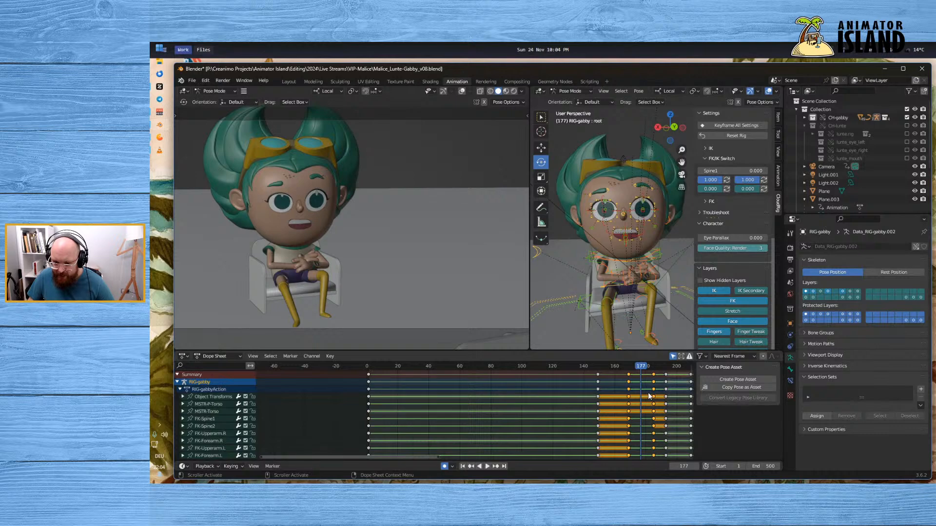
pyautogui.press('i')
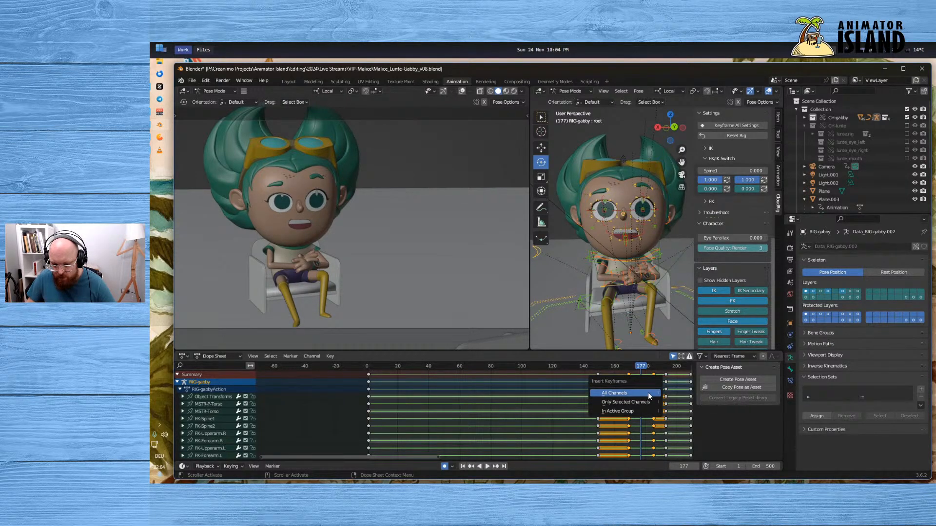
pyautogui.click(648, 393)
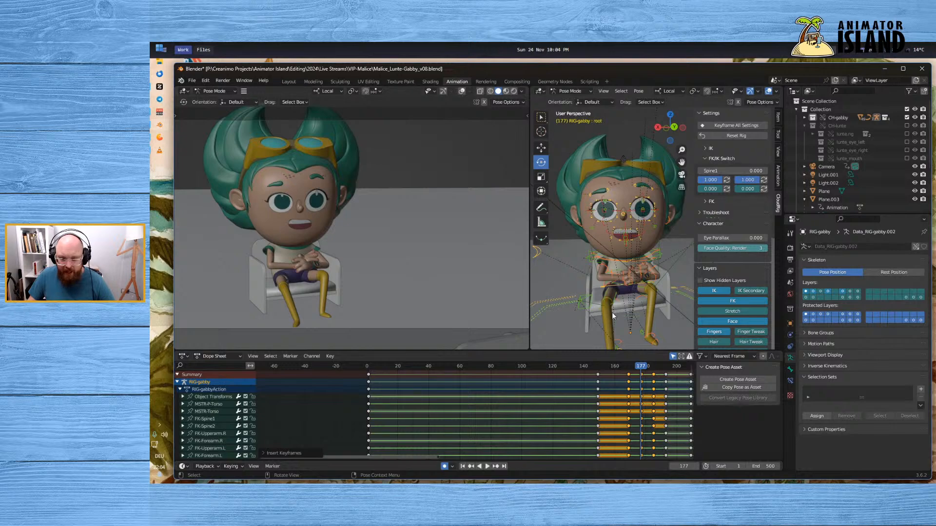
# Turn on X-ray display and select both of Gabby's IK foot controls with the Move tool active
pyautogui.moveTo(613, 316); pyautogui.dragTo(639, 304, button='middle')
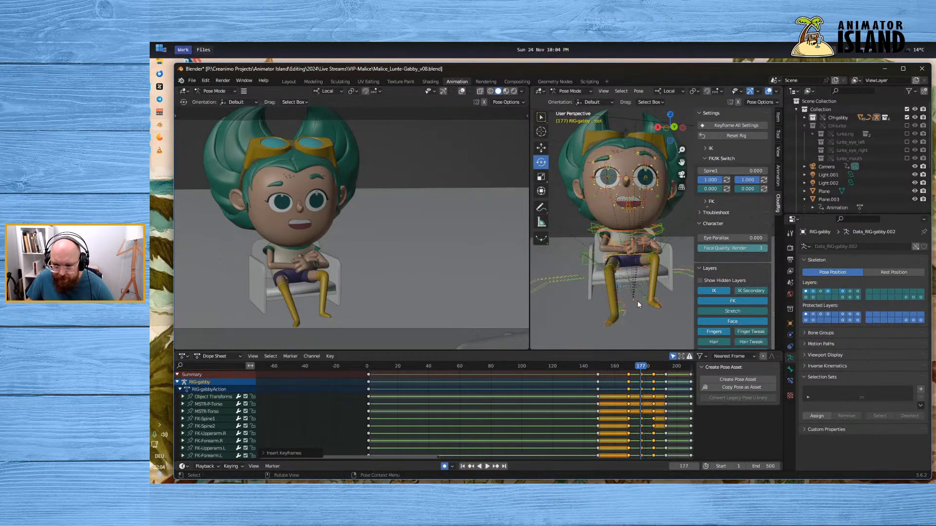
pyautogui.scroll(1, 639, 305)
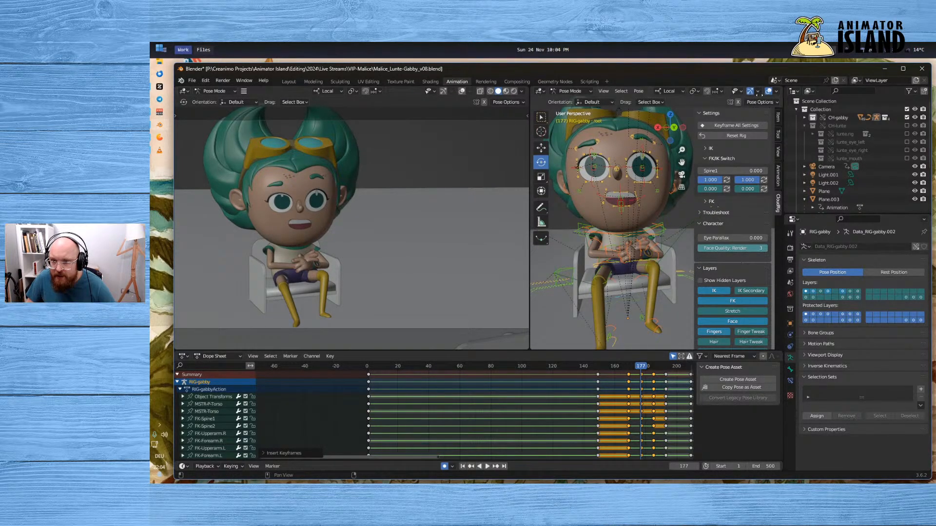
pyautogui.scroll(-3, 756, 94)
pyautogui.click(733, 92)
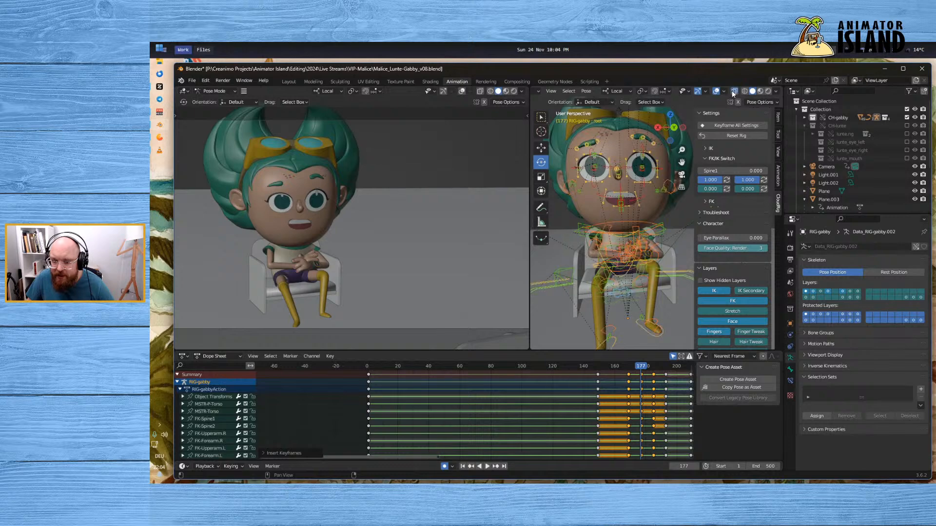
pyautogui.scroll(-2, 628, 281)
pyautogui.click(646, 287)
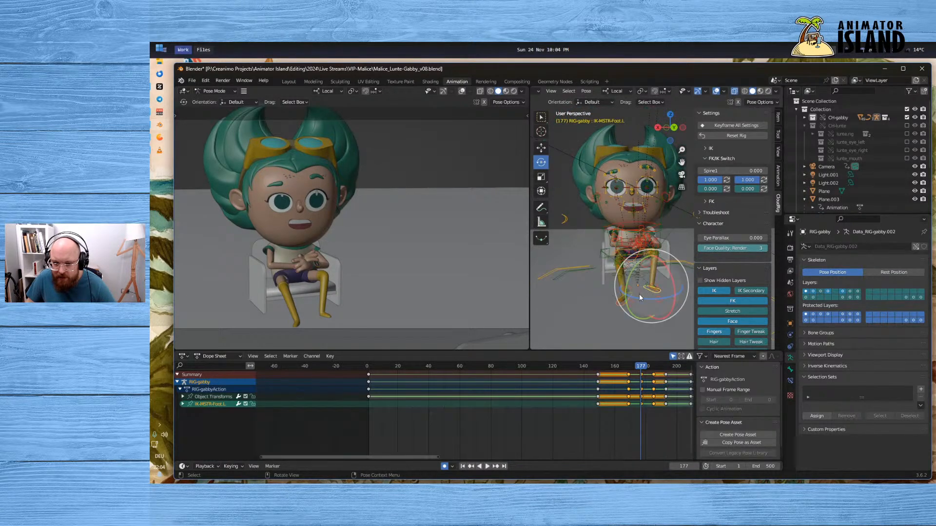
pyautogui.moveTo(605, 311); pyautogui.dragTo(631, 314, button='middle')
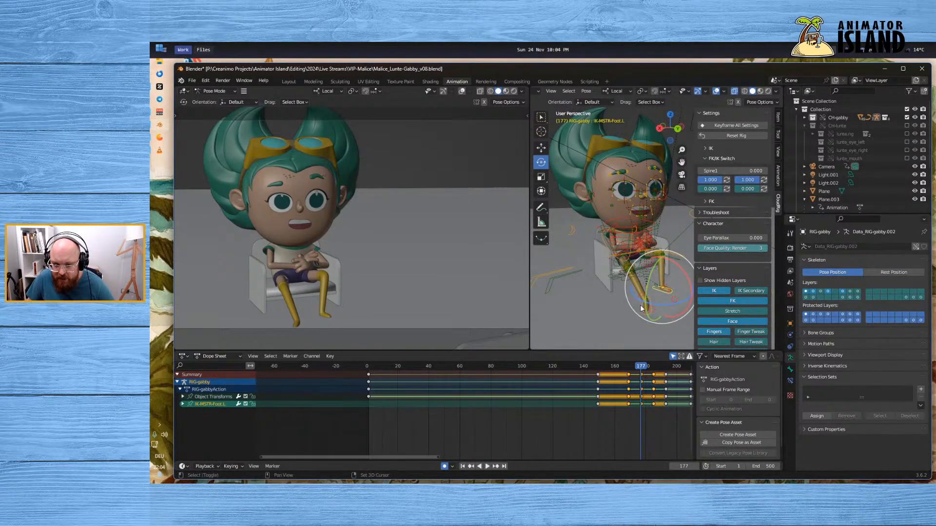
pyautogui.click(542, 148)
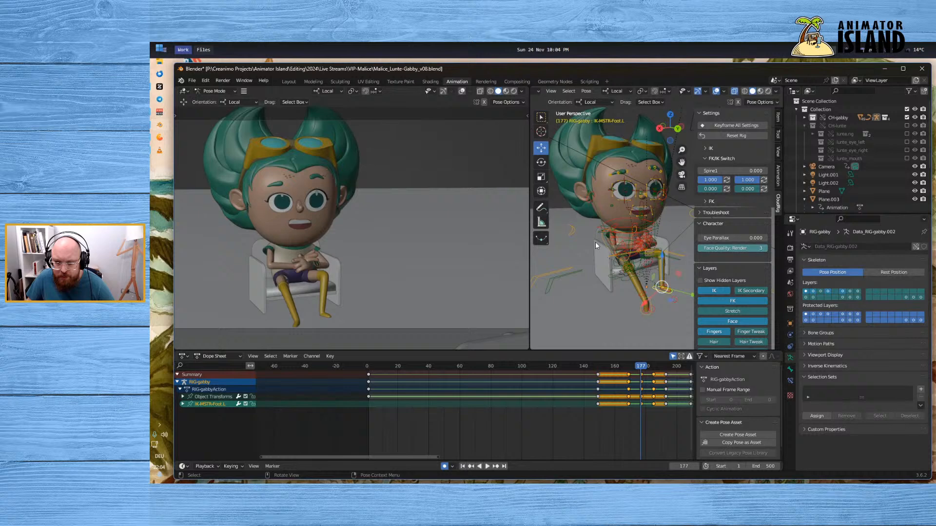
pyautogui.keyDown('shift'); pyautogui.click(641, 313); pyautogui.keyUp('shift')
# Try copying both foot controls' keys from frame 177 to frame 169, check the motion, and undo the paste
pyautogui.moveTo(623, 309); pyautogui.dragTo(594, 305, button='middle')
pyautogui.click(645, 377)
pyautogui.click(642, 374)
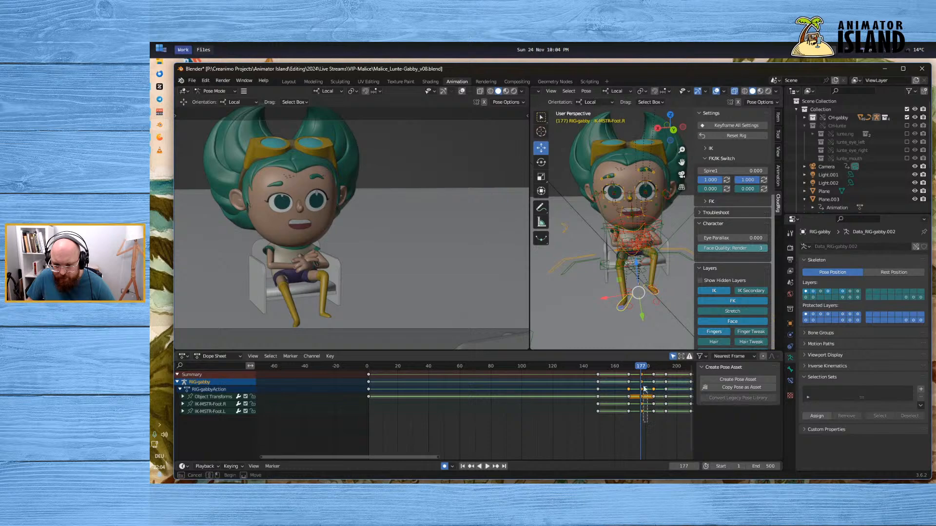
pyautogui.hotkey('ctrl', 'c')
pyautogui.click(628, 370)
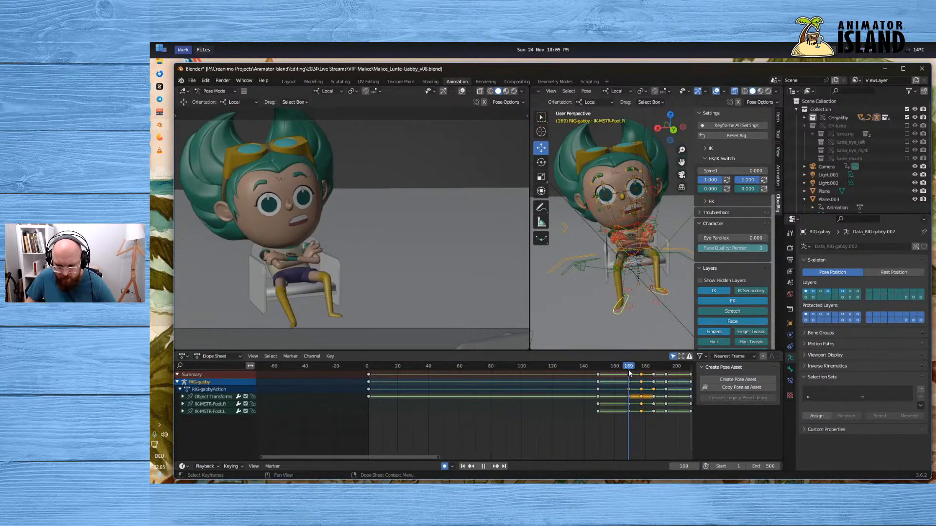
pyautogui.hotkey('ctrl', 'v')
pyautogui.press('space')
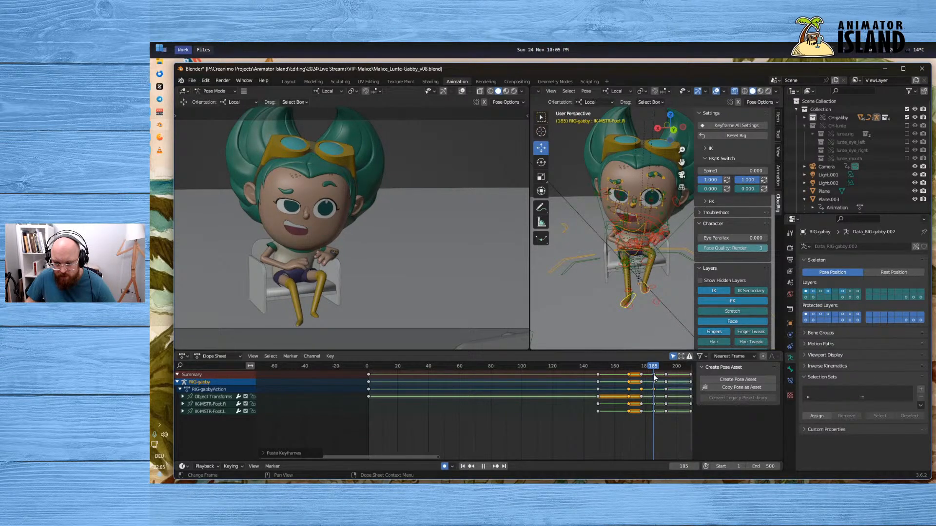
pyautogui.press('space')
pyautogui.hotkey('ctrl', 'z')
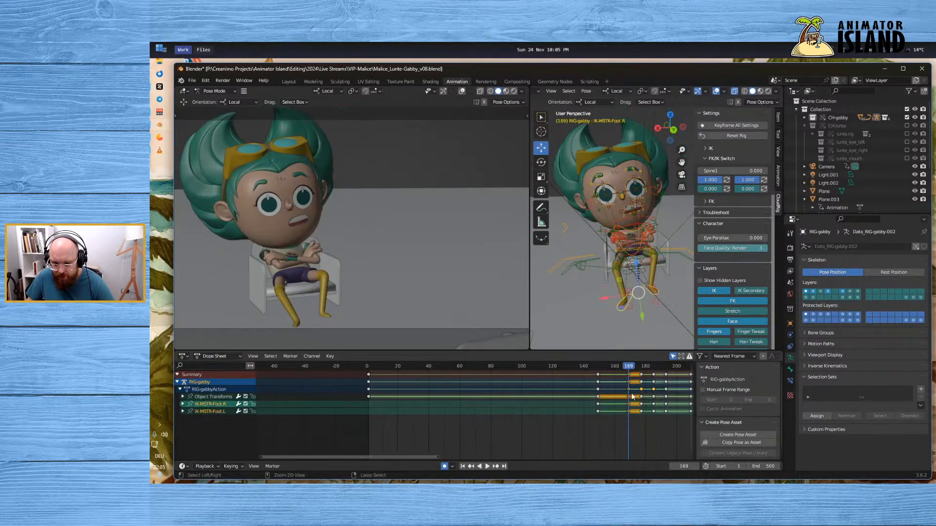
pyautogui.hotkey('ctrl', 'z')
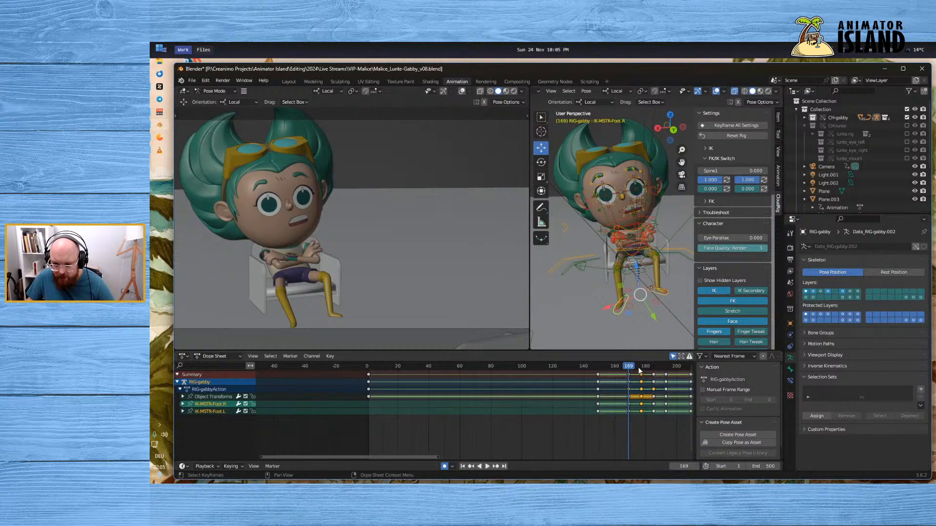
# Copy both foot controls' keys from frame 185 to frame 177 and scrub through the result
pyautogui.press('space')
pyautogui.moveTo(642, 368); pyautogui.dragTo(641, 370)
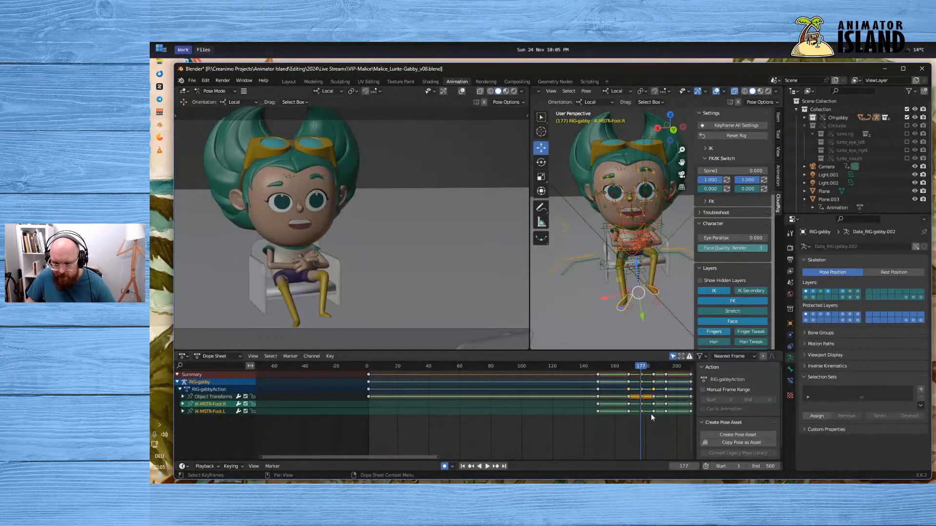
pyautogui.moveTo(656, 419); pyautogui.dragTo(653, 374)
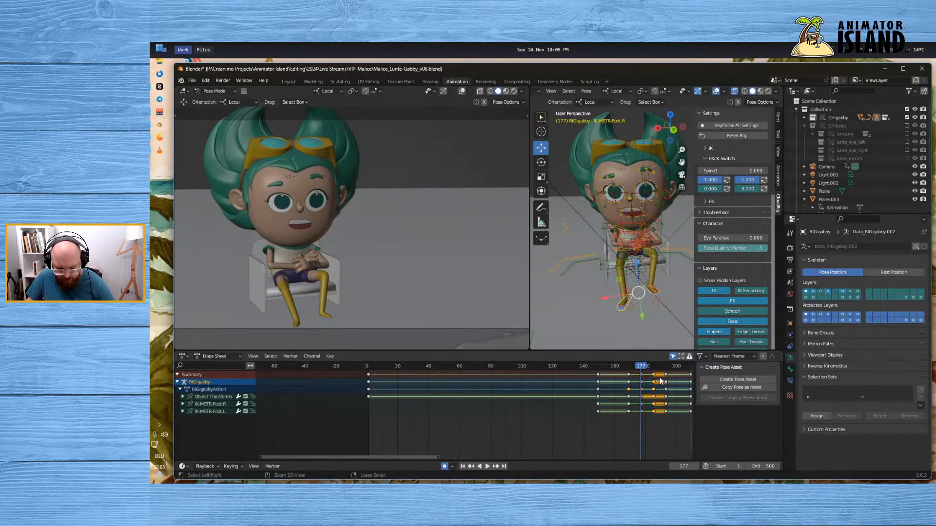
pyautogui.hotkey('ctrl', 'c')
pyautogui.hotkey('ctrl', 'v')
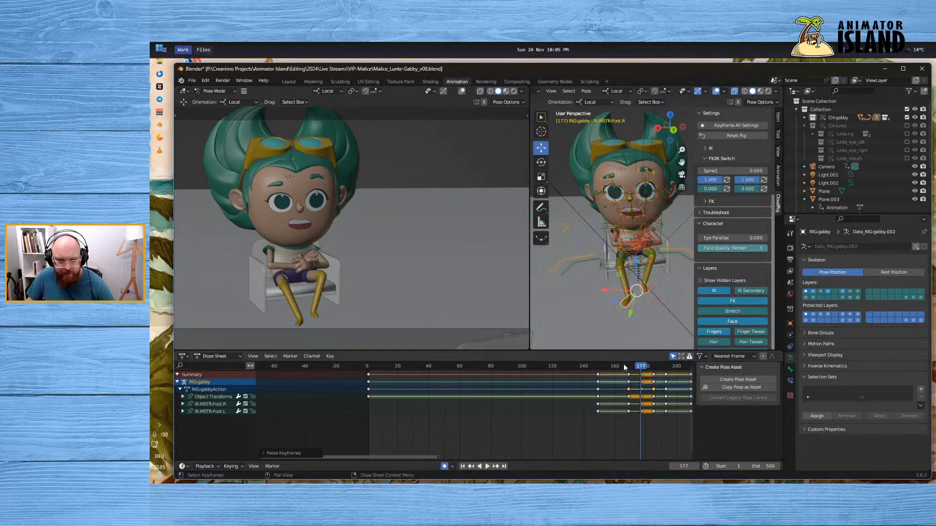
pyautogui.press('space')
pyautogui.moveTo(660, 373); pyautogui.dragTo(640, 373)
# Copy the right thigh pole control's key from frame 185 to frame 177
pyautogui.click(603, 266)
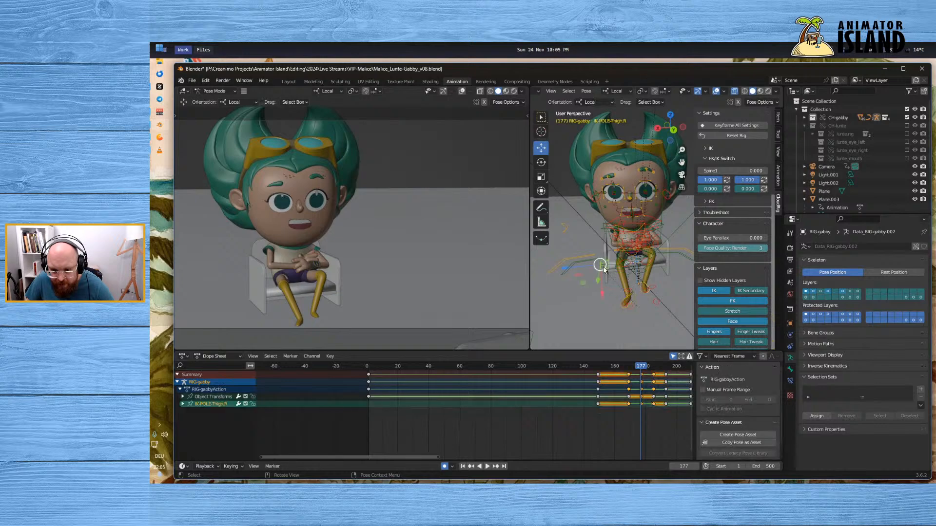
pyautogui.press('space')
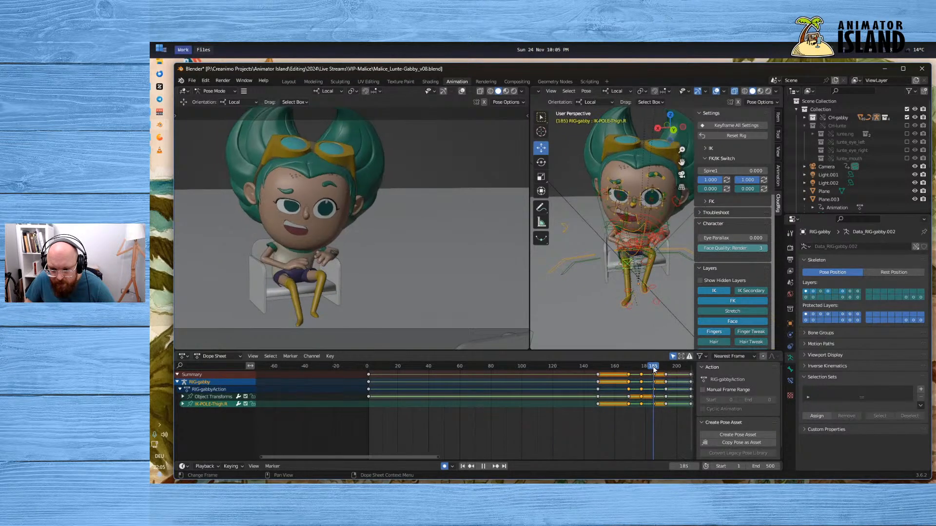
pyautogui.press('space')
pyautogui.click(654, 380)
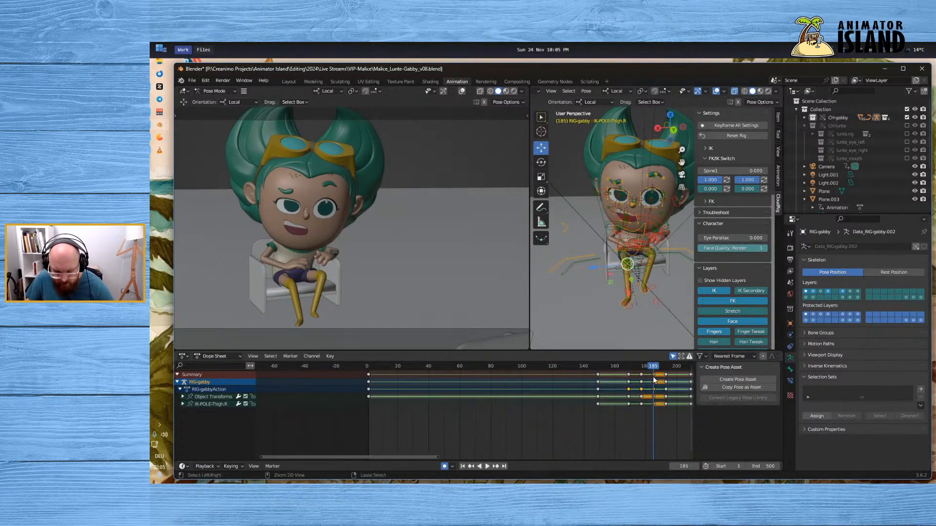
pyautogui.press('Down')
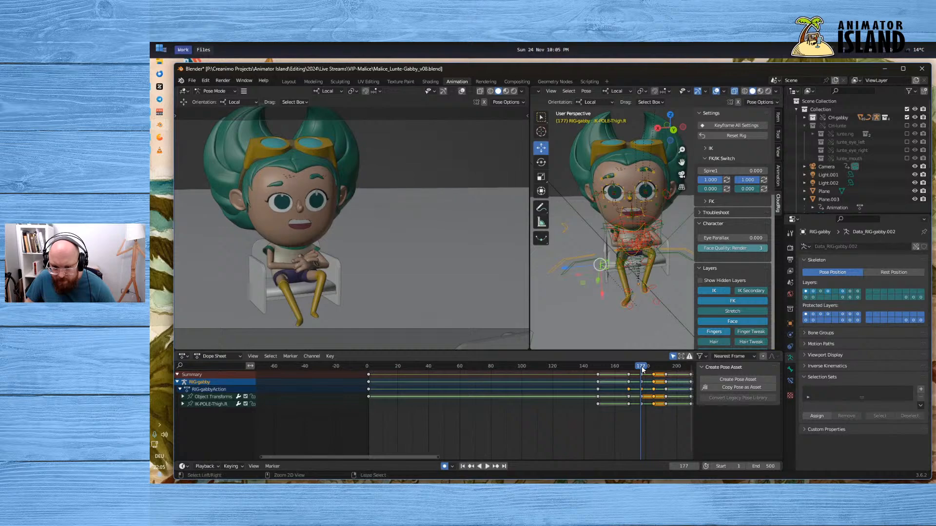
pyautogui.hotkey('ctrl', 'v')
# Play back Gabby's leg motion from about frame 158 and scrub to frame 166
pyautogui.moveTo(627, 366)
pyautogui.mouseDown()
pyautogui.moveTo(658, 370)
pyautogui.moveTo(611, 371)
pyautogui.mouseUp()
pyautogui.click(487, 466)
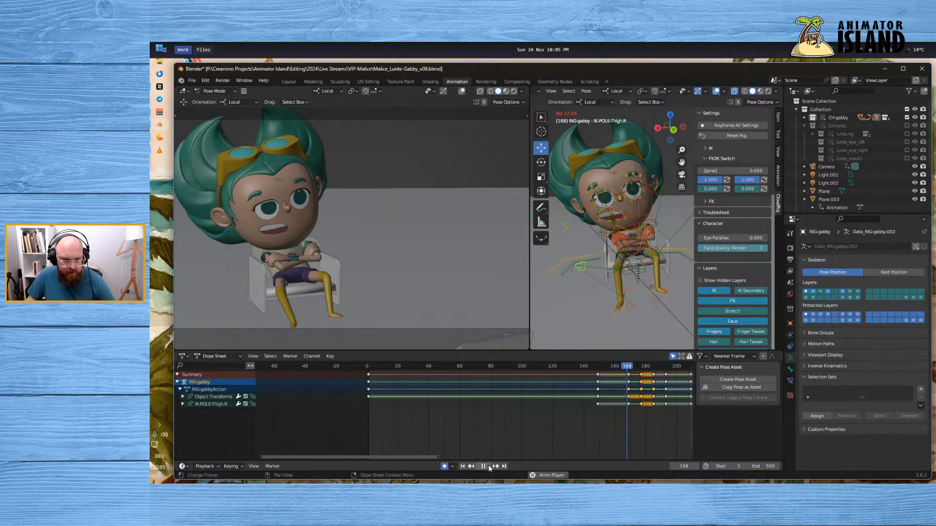
pyautogui.click(488, 467)
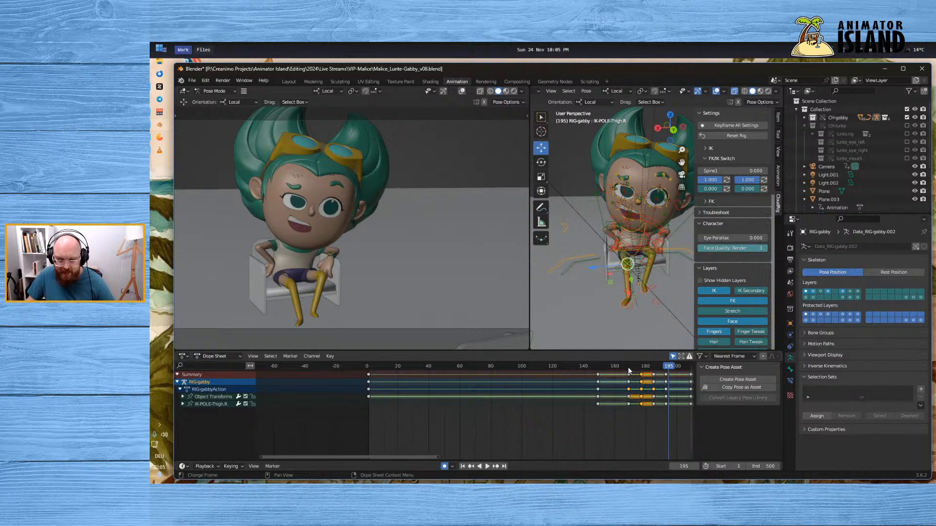
pyautogui.moveTo(628, 368); pyautogui.dragTo(624, 380)
# Select all of Gabby's bones and set their keyframe columns from frame 169 to about frame 193 to Constant interpolation
pyautogui.moveTo(635, 397); pyautogui.dragTo(563, 400, button='middle')
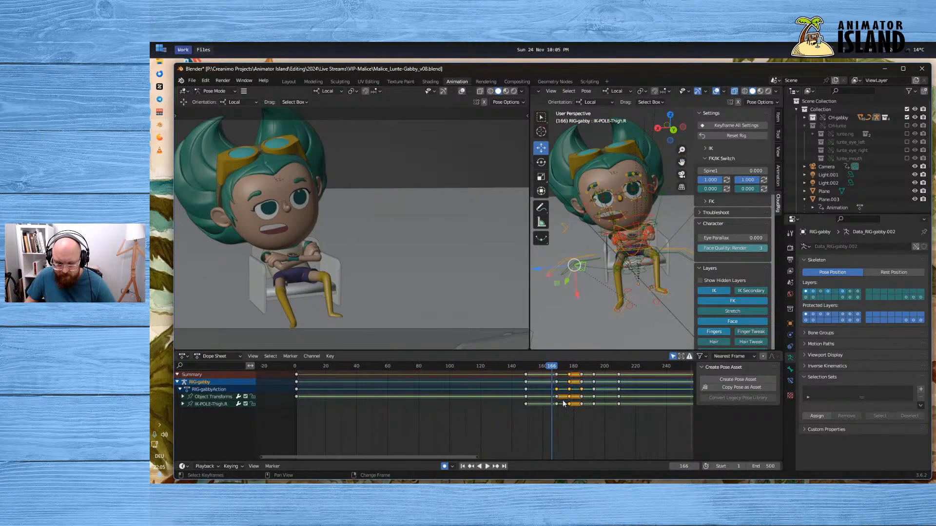
pyautogui.moveTo(551, 425); pyautogui.dragTo(590, 378)
pyautogui.click(594, 436)
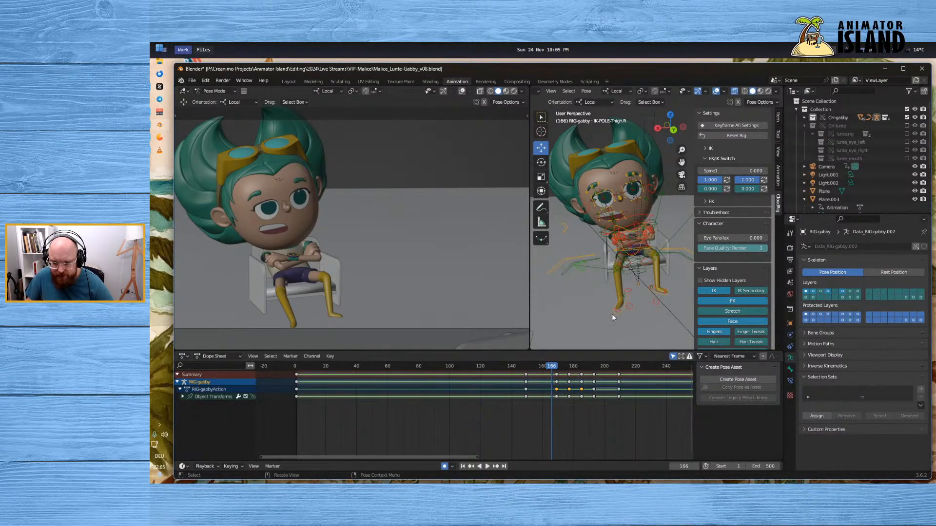
pyautogui.press('a')
pyautogui.moveTo(543, 376); pyautogui.dragTo(602, 374)
pyautogui.rightClick(595, 373)
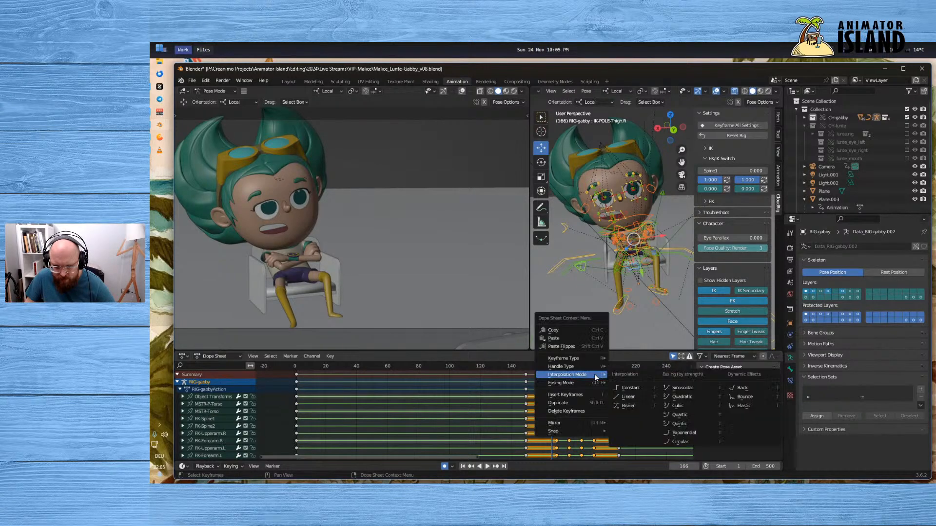
pyautogui.click(646, 388)
# Play back Gabby's stepped poses from frame 146 and again from frame 150
pyautogui.click(521, 371)
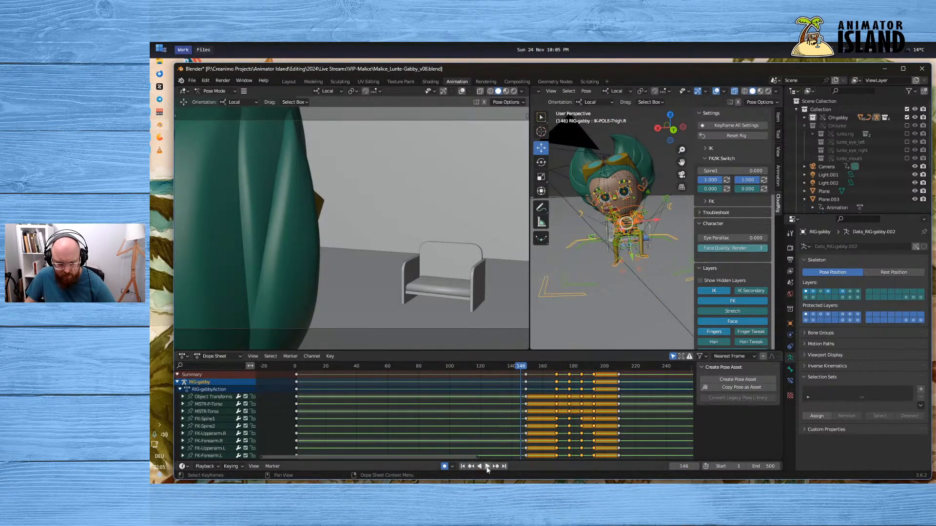
pyautogui.click(486, 467)
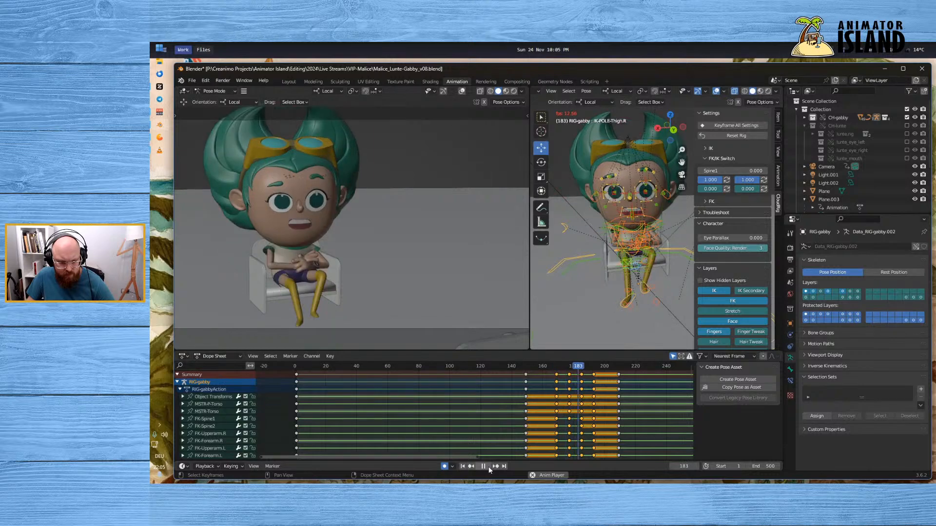
pyautogui.click(528, 368)
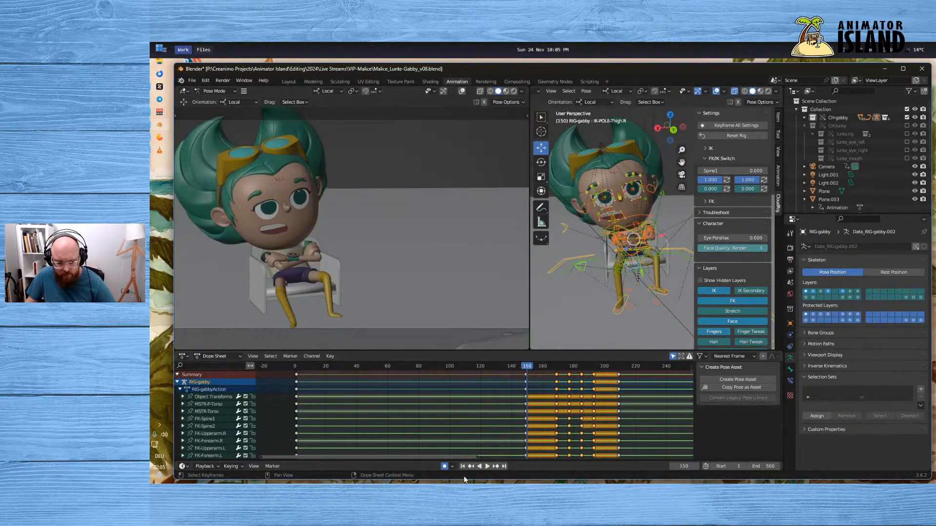
pyautogui.click(487, 466)
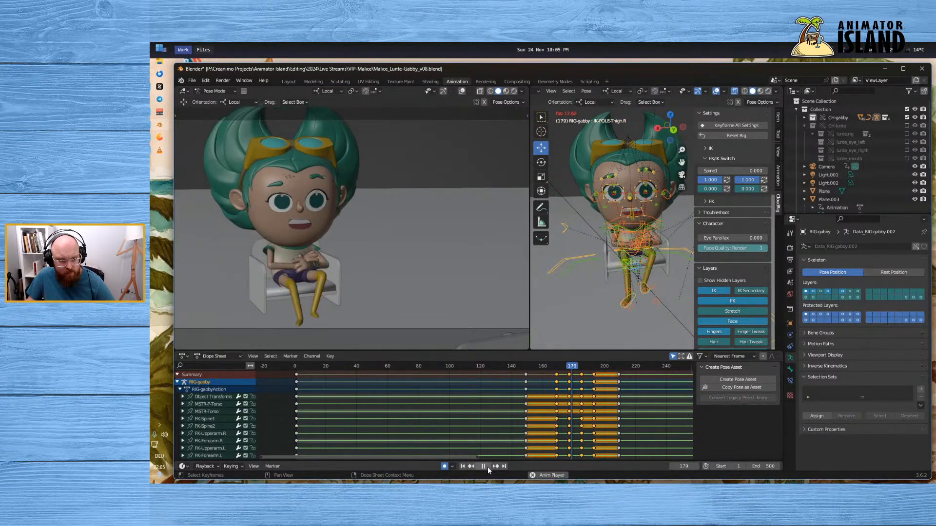
# Rotate Gabby's head control at frame 177 so that her face tilts downward
pyautogui.moveTo(557, 366); pyautogui.dragTo(569, 372)
pyautogui.scroll(3, 625, 239)
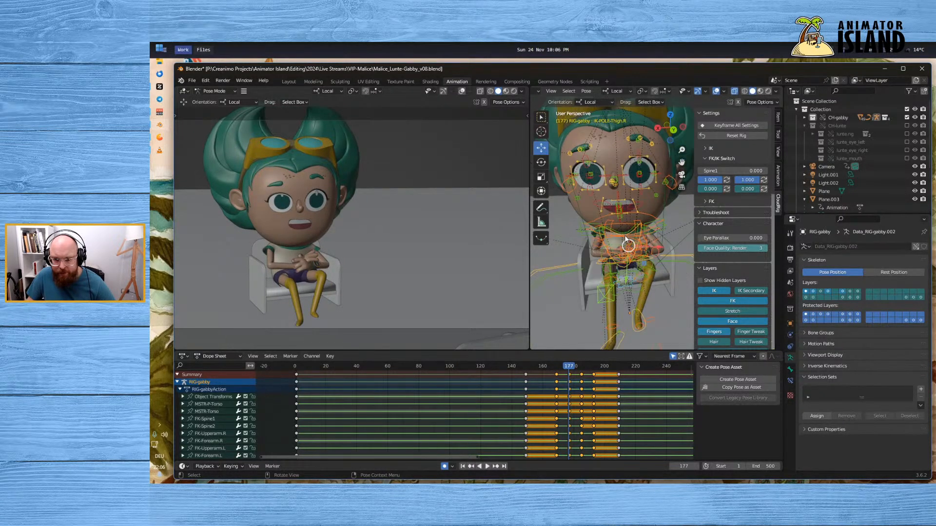
pyautogui.click(655, 218)
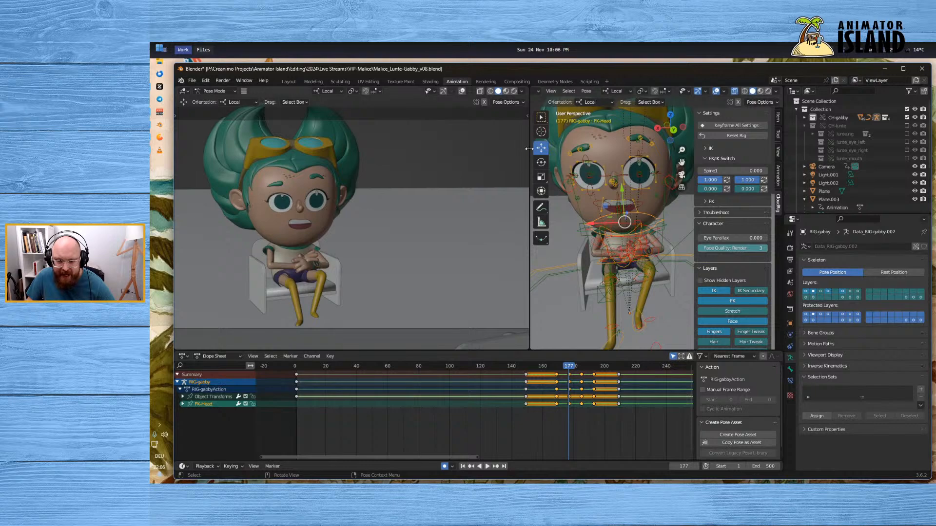
pyautogui.click(541, 162)
pyautogui.moveTo(625, 222); pyautogui.dragTo(622, 225)
# Scrub between frames 173 and 183 and play back from about frame 166 to review the head tilt
pyautogui.press('space')
pyautogui.click(559, 366)
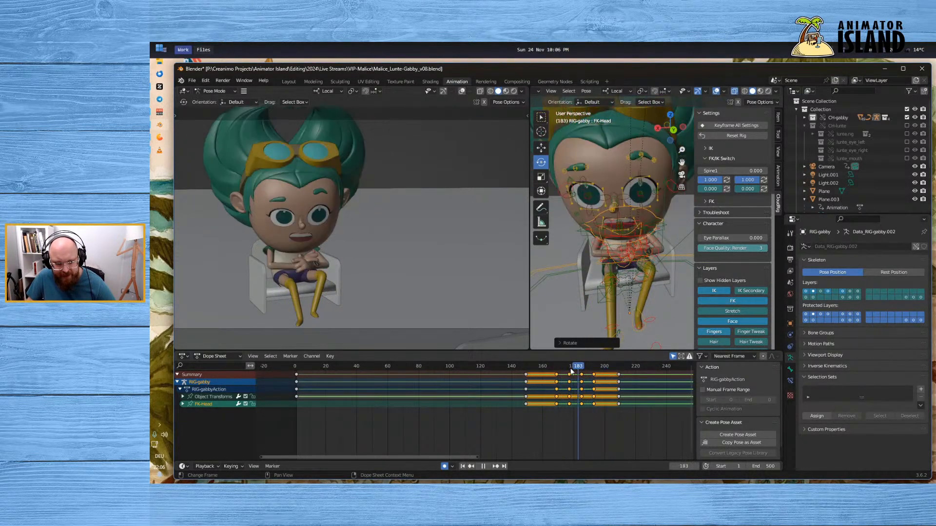
pyautogui.press('space')
pyautogui.click(563, 367)
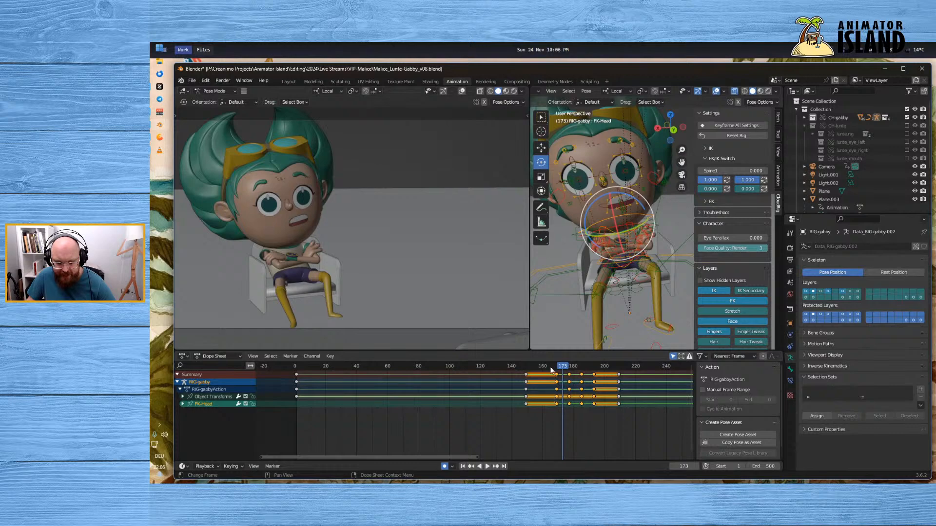
pyautogui.click(551, 367)
pyautogui.click(487, 466)
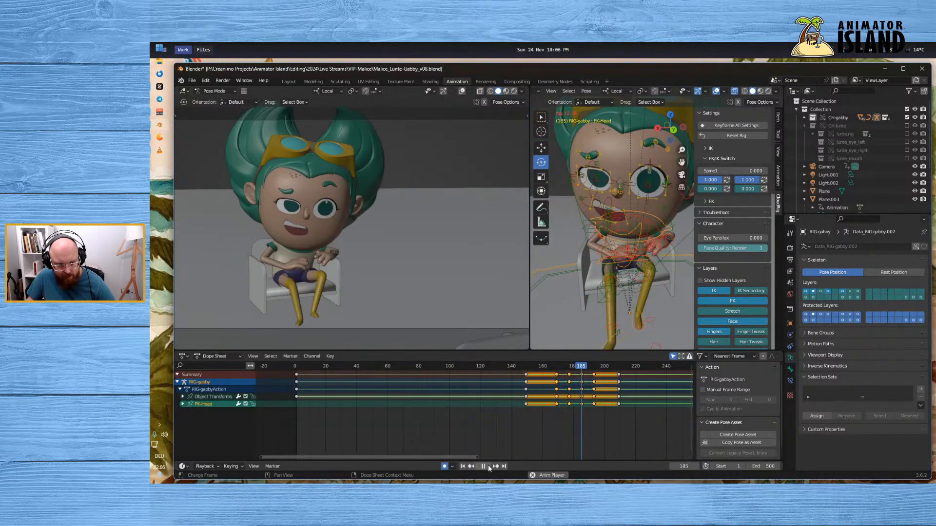
# Play back Gabby's stepped poses from frame 167 and again from frame 164
pyautogui.click(554, 367)
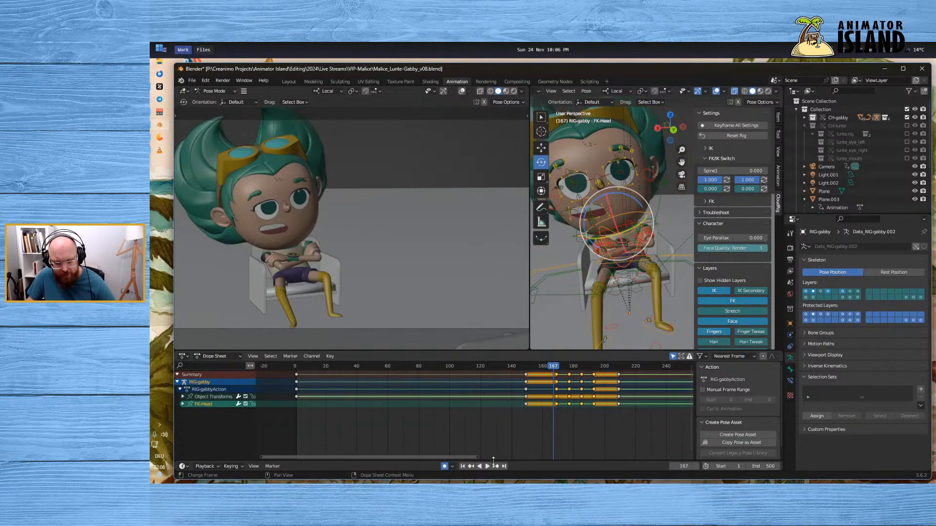
pyautogui.click(486, 467)
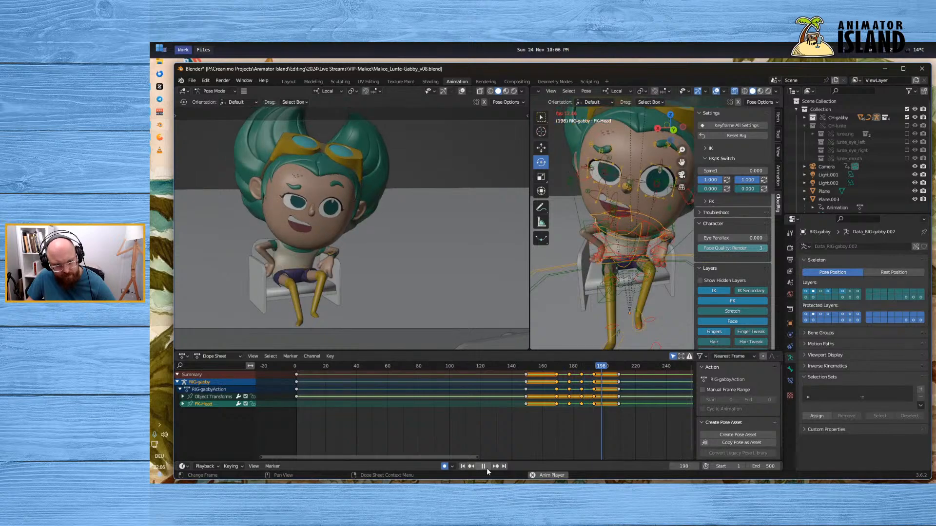
pyautogui.click(486, 467)
pyautogui.click(548, 367)
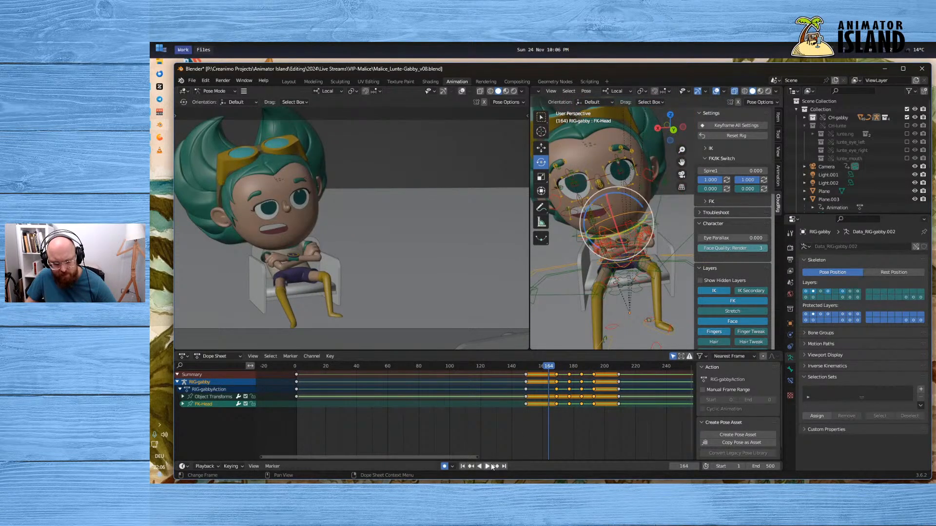
pyautogui.click(490, 467)
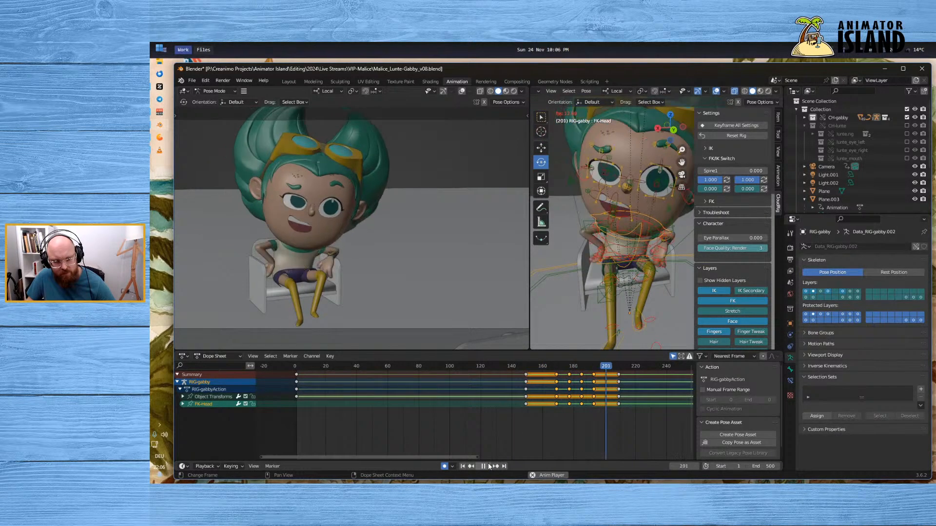
pyautogui.click(488, 467)
# Replay the pose transition from frame 164 and once more from frame 149
pyautogui.moveTo(551, 368)
pyautogui.mouseDown()
pyautogui.moveTo(587, 373)
pyautogui.moveTo(549, 377)
pyautogui.mouseUp()
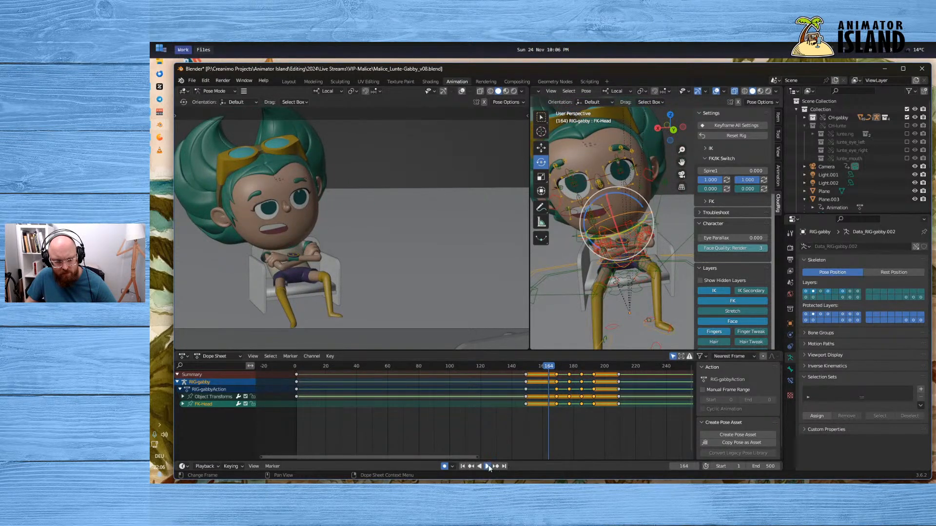
pyautogui.click(487, 466)
pyautogui.press('space')
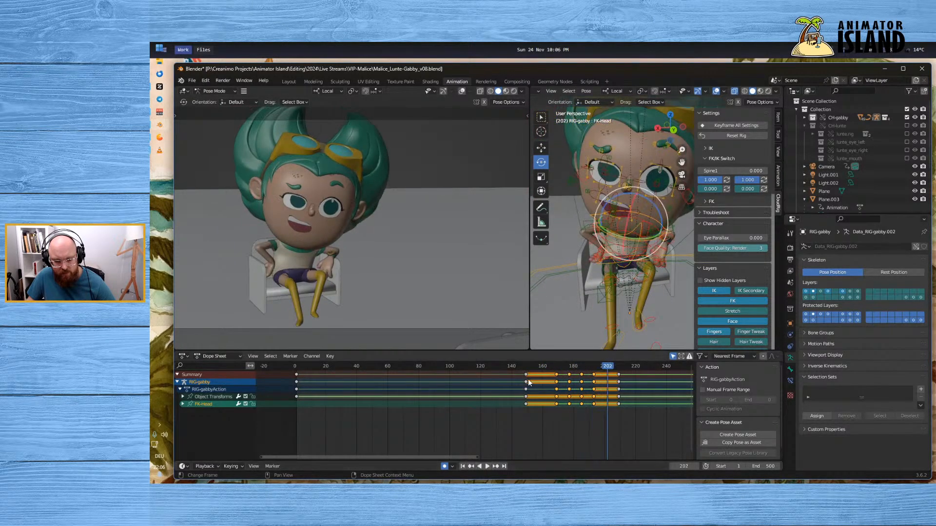
pyautogui.moveTo(536, 371); pyautogui.dragTo(525, 372)
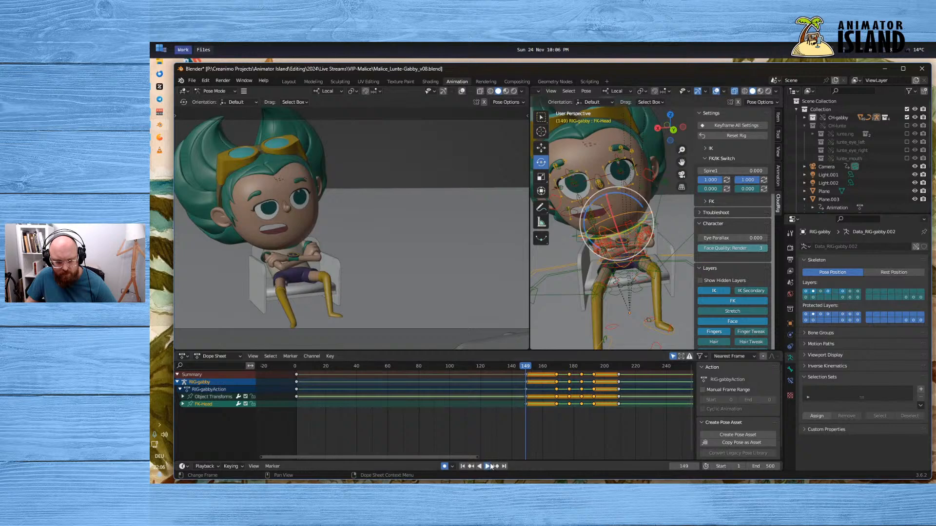
pyautogui.click(489, 466)
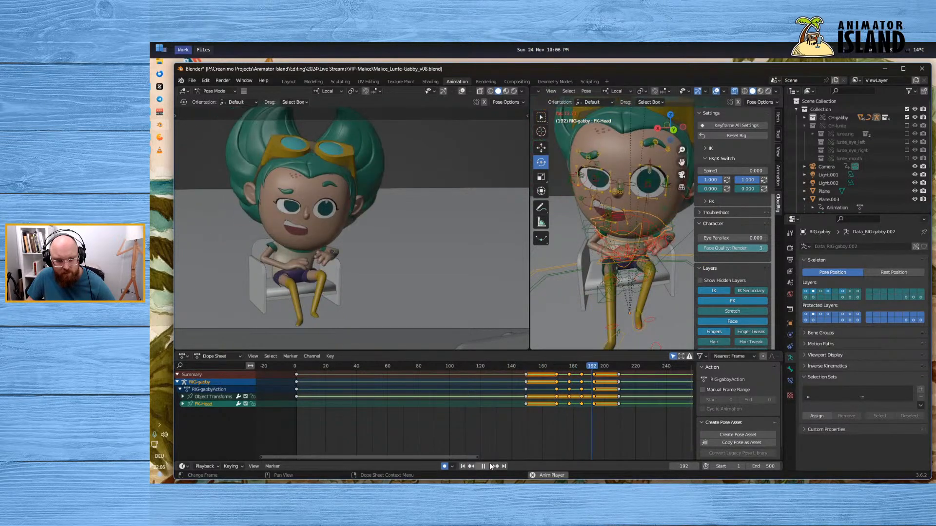
pyautogui.moveTo(570, 365)
pyautogui.mouseDown()
pyautogui.moveTo(586, 375)
pyautogui.moveTo(586, 366)
pyautogui.mouseUp()
pyautogui.click(599, 408)
pyautogui.click(585, 367)
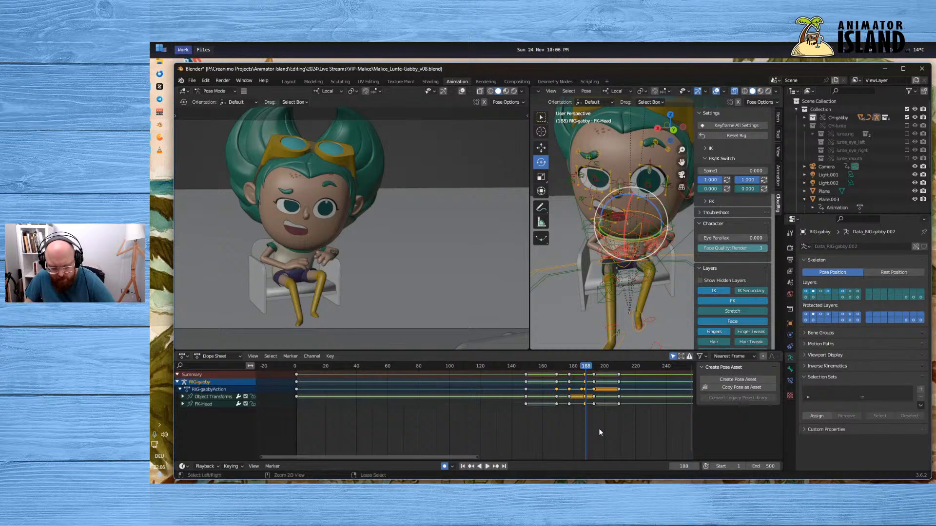
pyautogui.hotkey('ctrl', 'z')
pyautogui.hotkey('ctrl', 'z')
pyautogui.hotkey('ctrl', 'z')
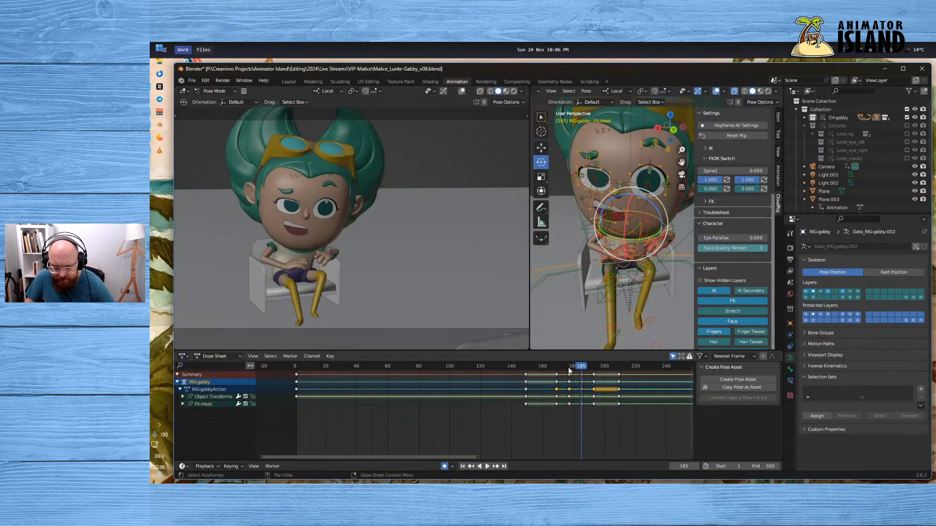
# Play back the shot from frame 151 to judge the timing of Gabby's breakdown poses
pyautogui.moveTo(568, 367); pyautogui.dragTo(528, 366)
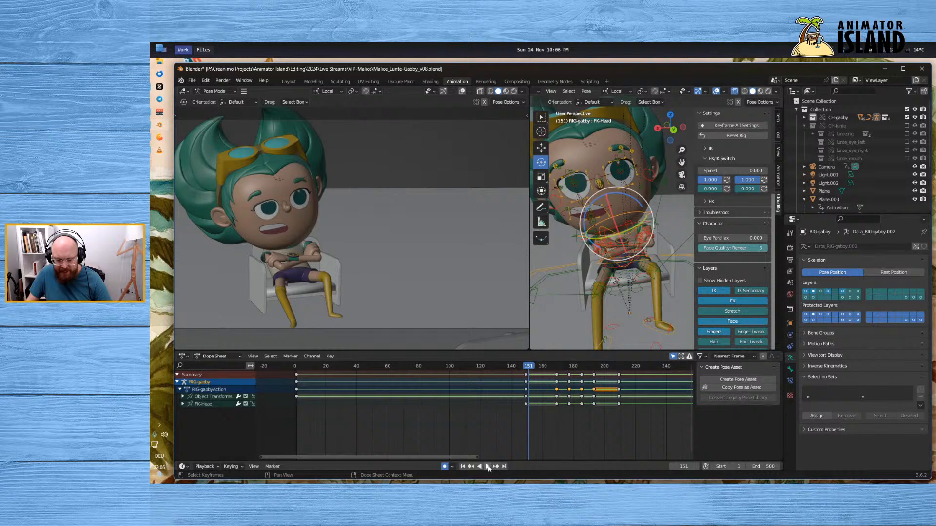
pyautogui.click(488, 466)
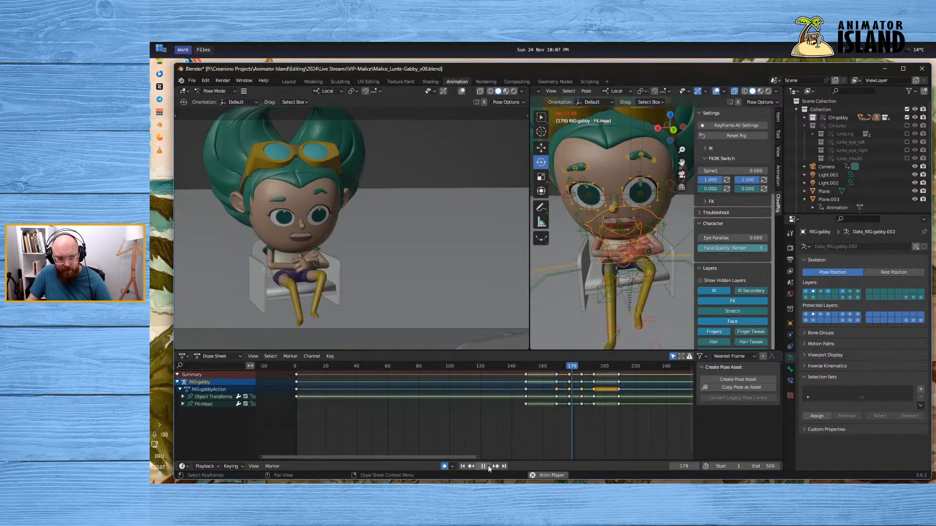
pyautogui.click(488, 466)
# Select all of Gabby's bones and retime her two breakdown pose columns to frames 185 and 189
pyautogui.moveTo(556, 365); pyautogui.dragTo(582, 370)
pyautogui.press('a')
pyautogui.click(581, 374)
pyautogui.click(583, 374)
# Review the retimed breakdown poses by playing back from frame 158 and again from frame 150
pyautogui.click(540, 367)
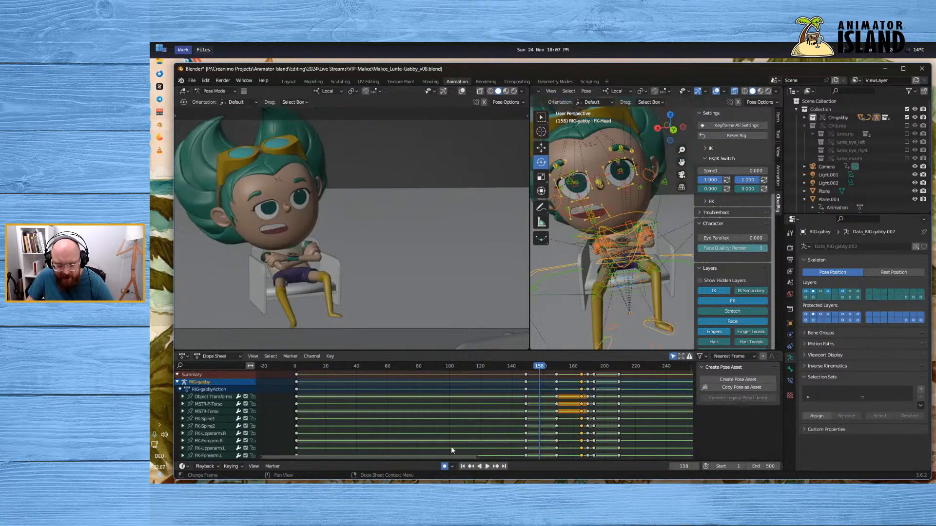
pyautogui.click(488, 467)
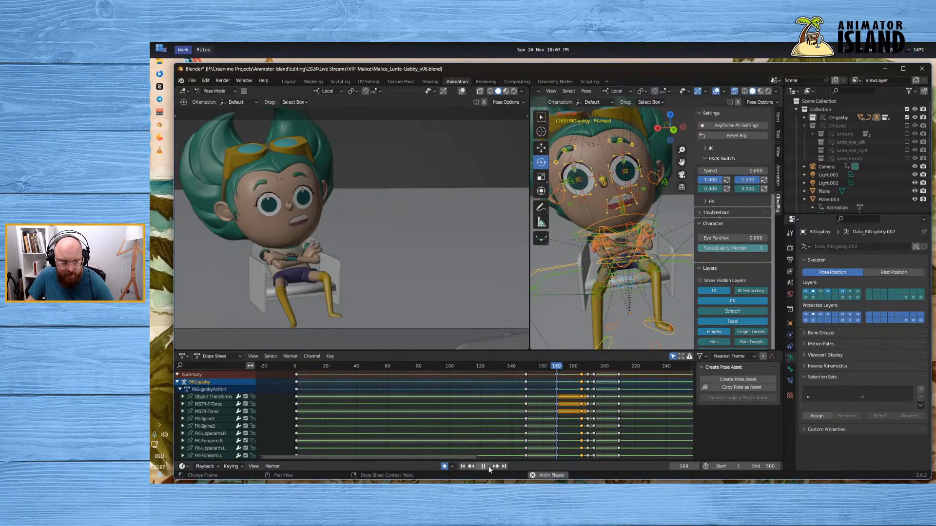
pyautogui.click(491, 466)
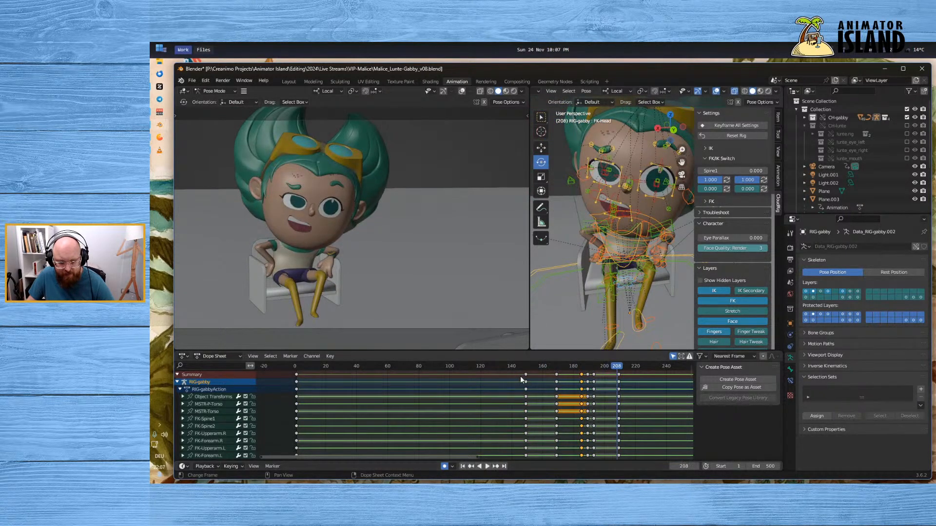
pyautogui.click(515, 370)
pyautogui.click(556, 367)
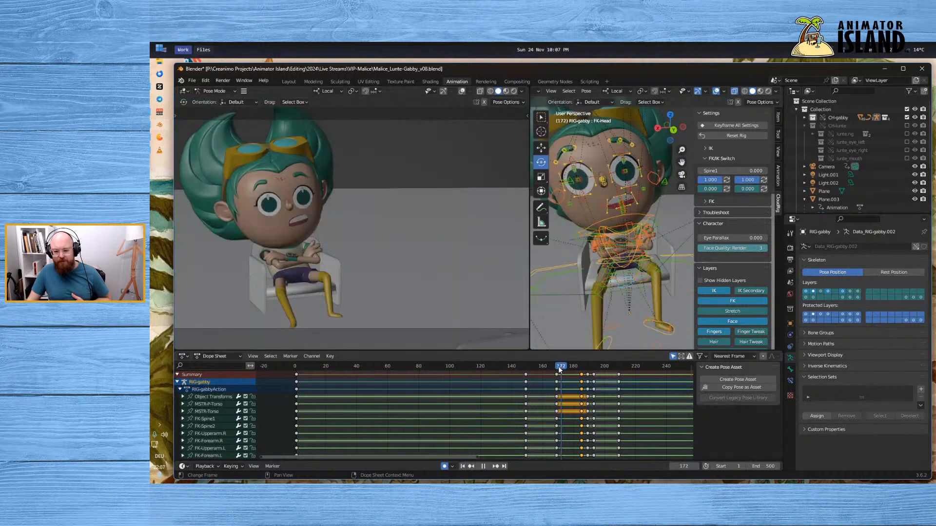
pyautogui.click(527, 366)
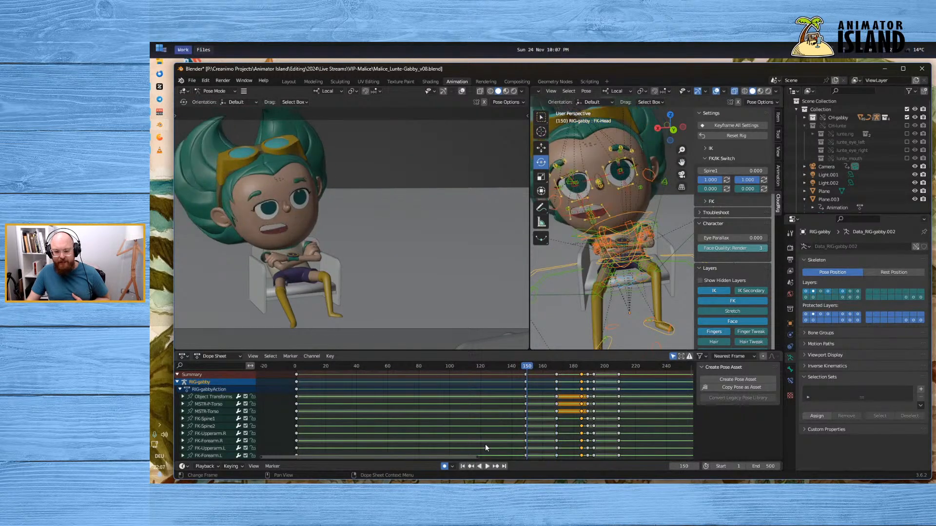
pyautogui.click(488, 466)
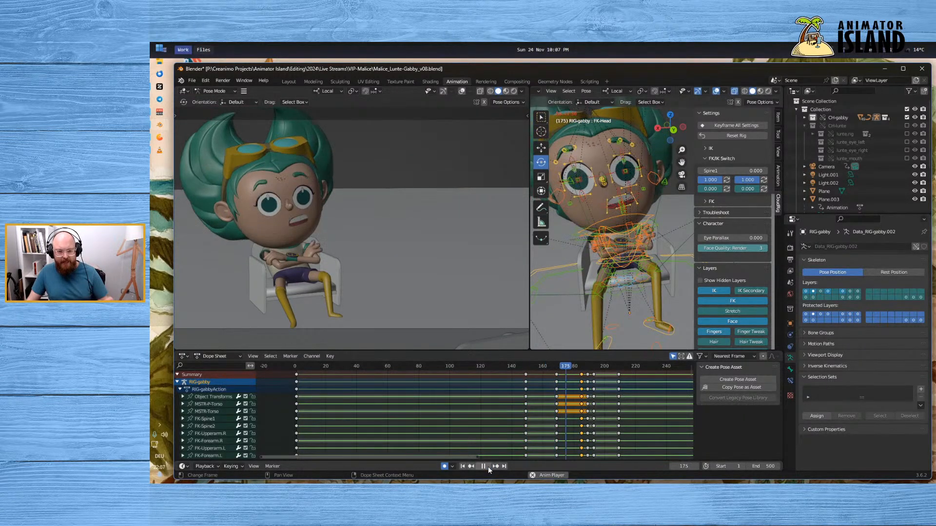
pyautogui.click(487, 466)
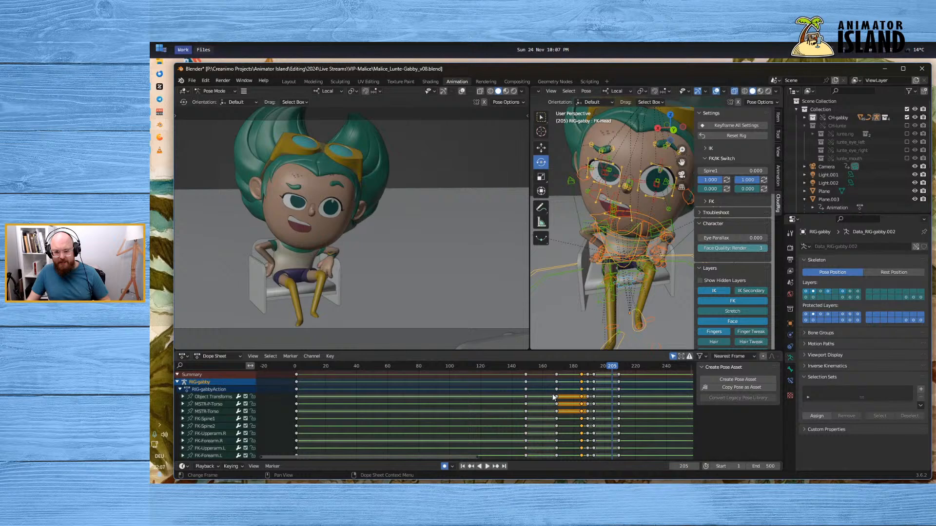
# Play back the retimed transition again, starting from about frame 147 to include the camera cut
pyautogui.click(551, 366)
pyautogui.press('space')
pyautogui.click(521, 368)
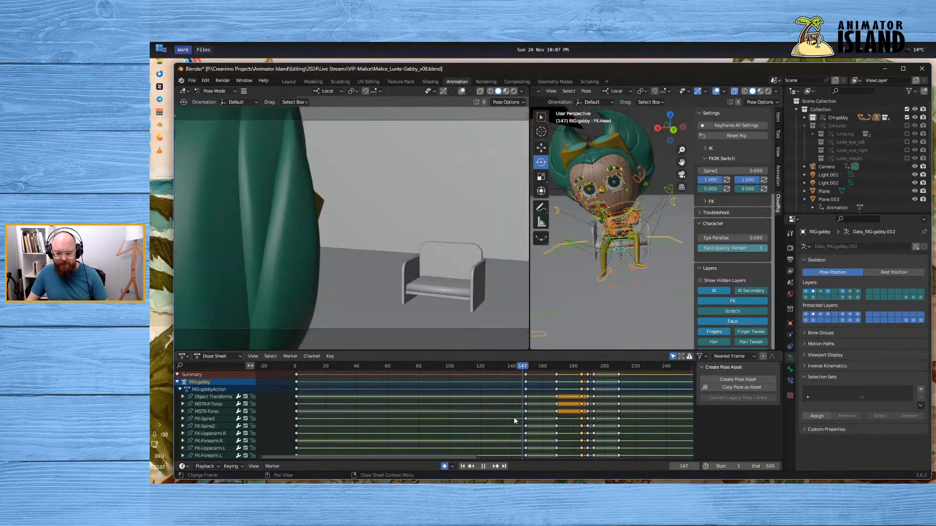
pyautogui.click(488, 466)
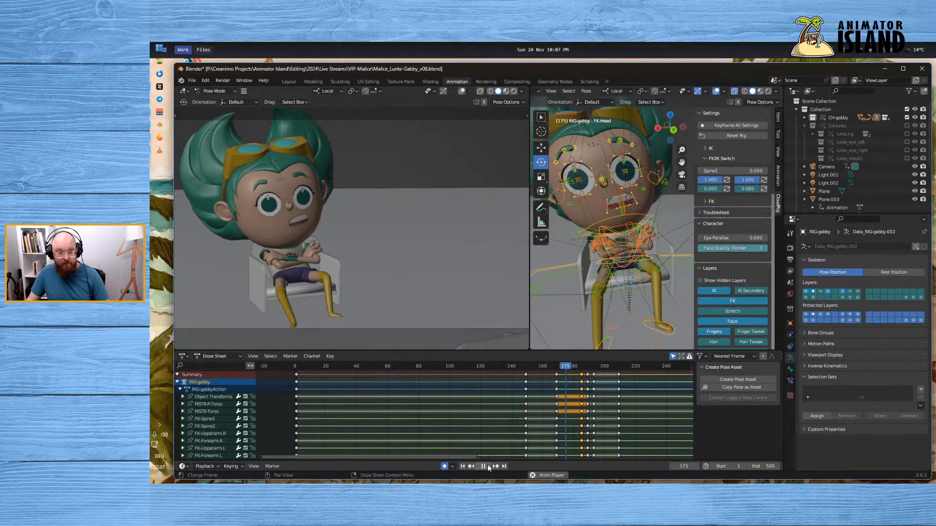
pyautogui.click(488, 466)
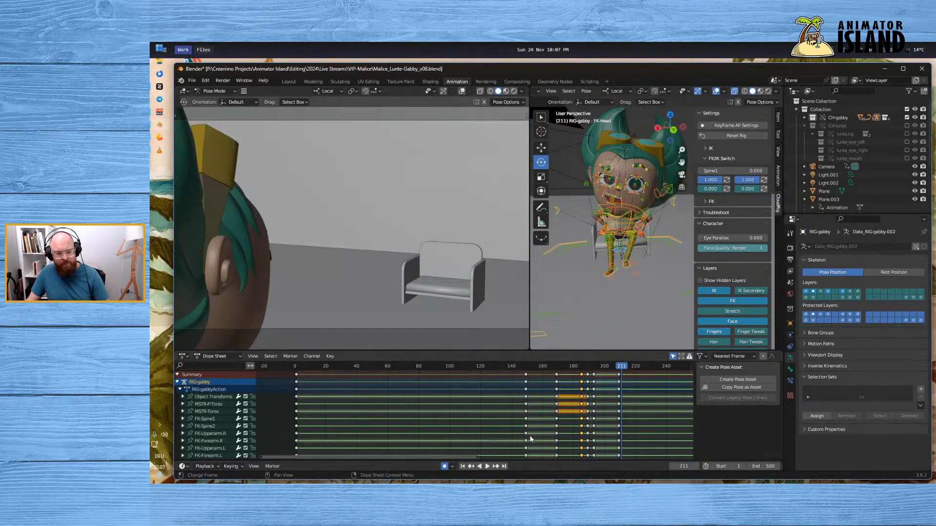
# Scrub between frames 185 and 189 to compare Gabby's two breakdown poses
pyautogui.click(583, 369)
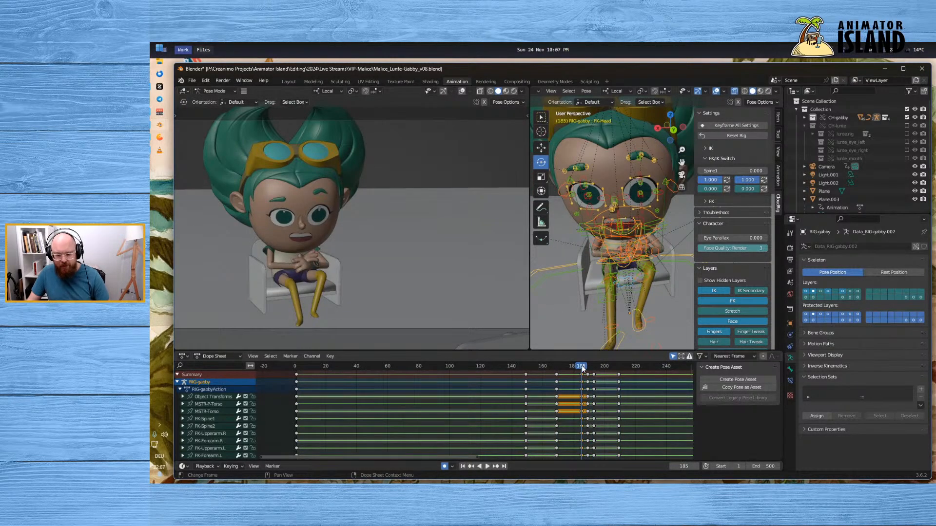
pyautogui.press('space')
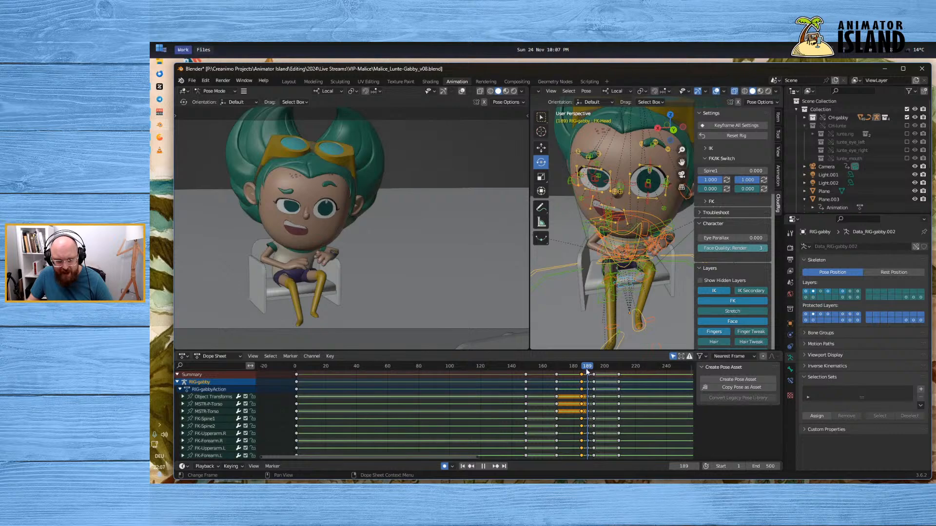
pyautogui.moveTo(586, 371); pyautogui.dragTo(582, 374)
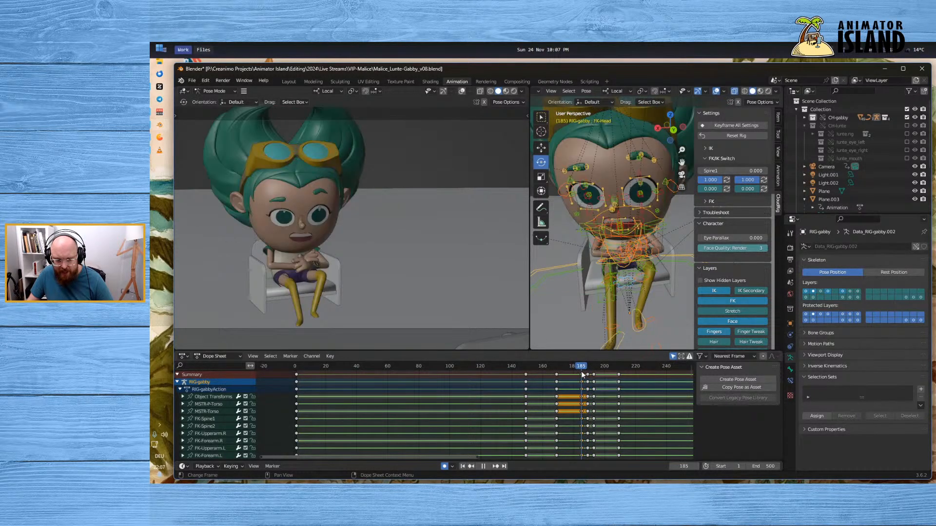
# Select Gabby's right forearm control and set the current frame to 186
pyautogui.keyDown('ctrl'); pyautogui.moveTo(582, 310); pyautogui.dragTo(594, 269, button='middle'); pyautogui.keyUp('ctrl')
pyautogui.moveTo(582, 322)
pyautogui.mouseDown(button='middle')
pyautogui.moveTo(616, 285)
pyautogui.moveTo(579, 288)
pyautogui.moveTo(618, 294)
pyautogui.moveTo(599, 295)
pyautogui.moveTo(574, 279)
pyautogui.moveTo(582, 271)
pyautogui.moveTo(562, 280)
pyautogui.moveTo(599, 281)
pyautogui.moveTo(569, 296)
pyautogui.moveTo(586, 294)
pyautogui.moveTo(584, 312)
pyautogui.mouseUp(button='middle')
pyautogui.click(563, 282)
pyautogui.moveTo(584, 367)
pyautogui.mouseDown()
pyautogui.moveTo(602, 370)
pyautogui.moveTo(582, 373)
pyautogui.mouseUp()
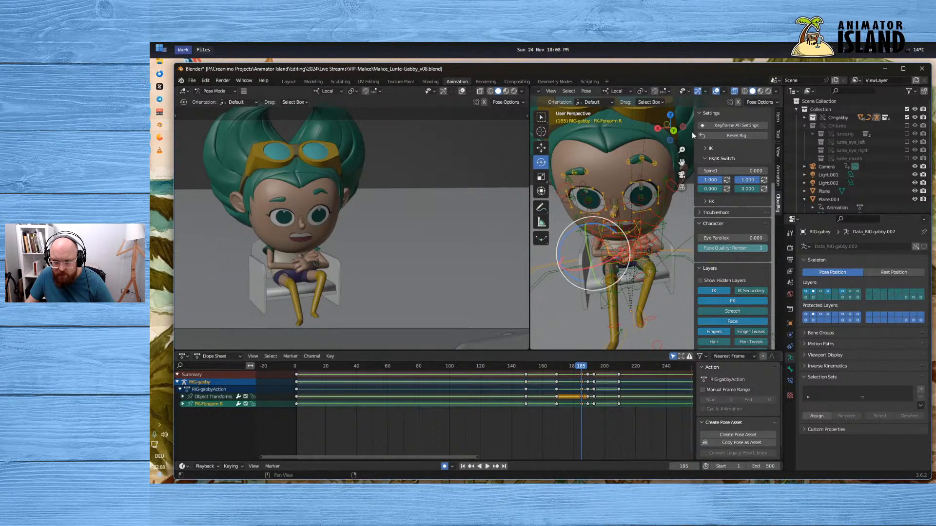
pyautogui.scroll(4, 617, 264)
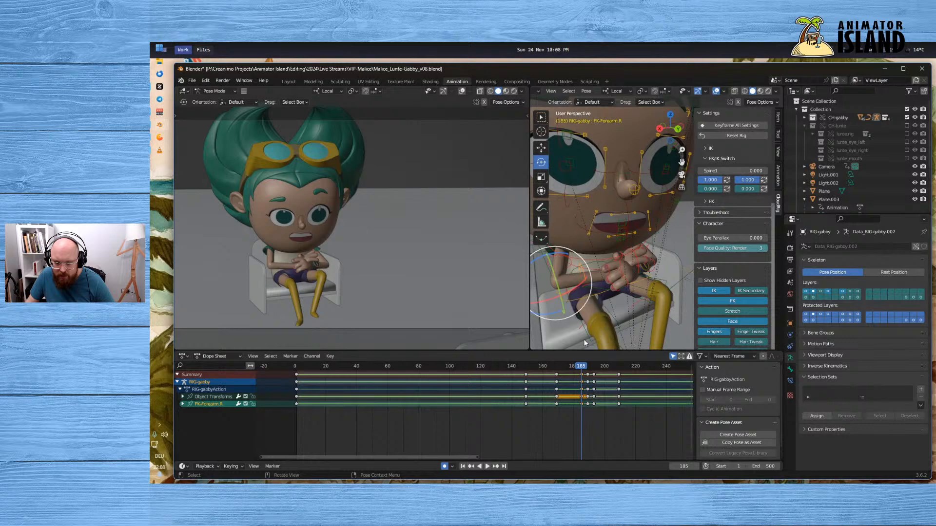
pyautogui.moveTo(585, 303); pyautogui.dragTo(589, 306, button='middle')
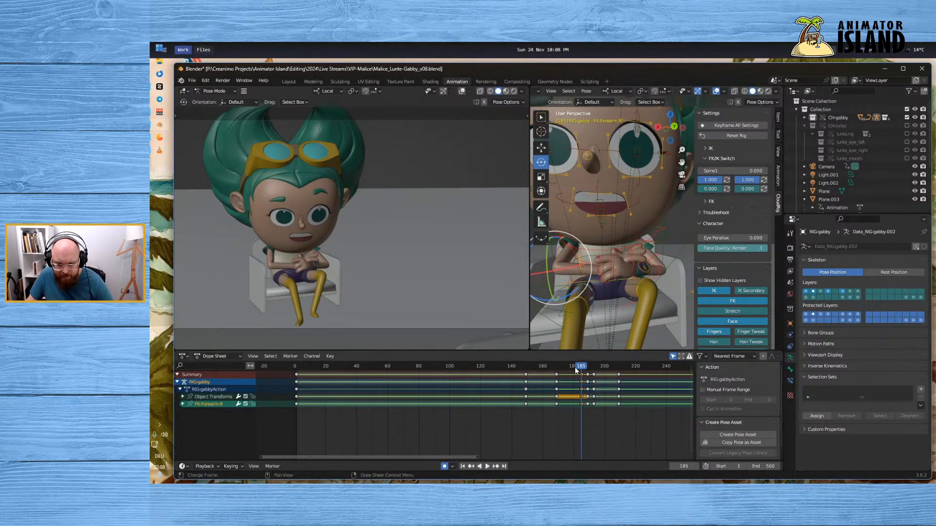
pyautogui.moveTo(575, 370); pyautogui.dragTo(583, 373)
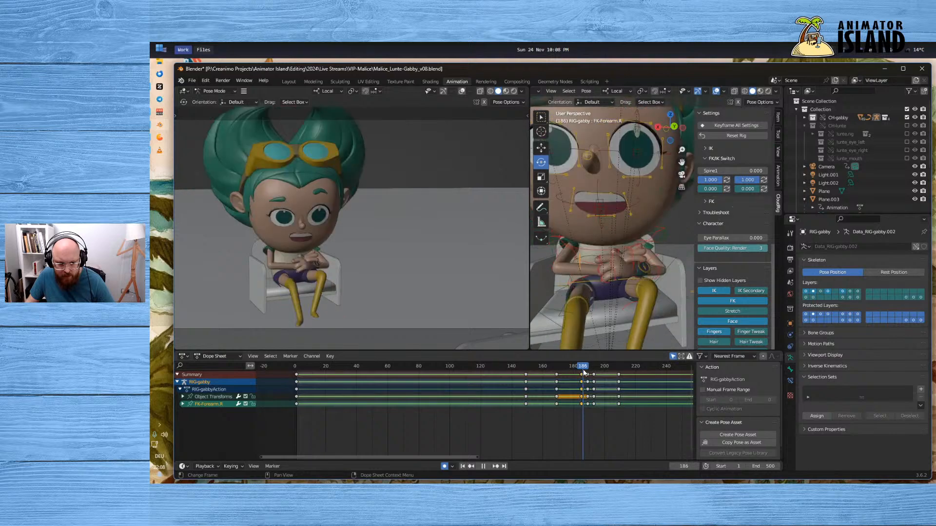
pyautogui.click(634, 269)
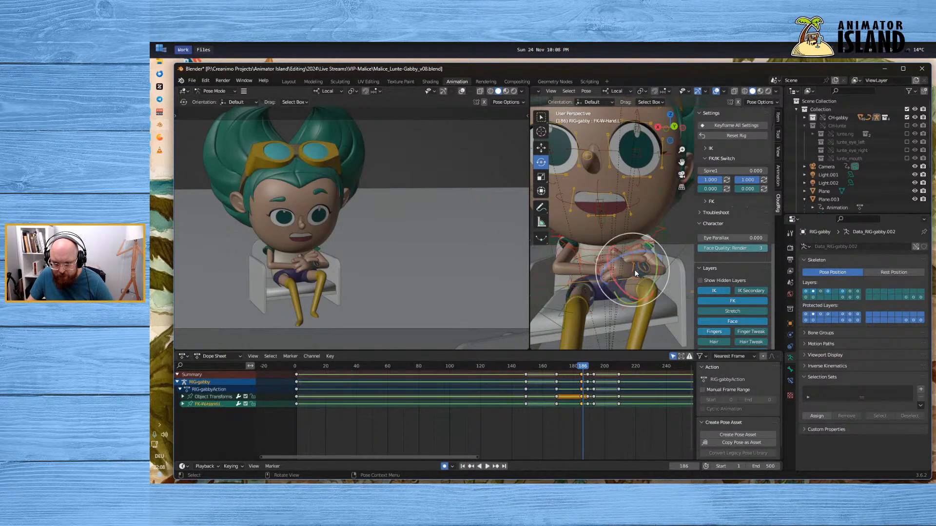
pyautogui.moveTo(636, 251); pyautogui.dragTo(648, 283)
pyautogui.hotkey('ctrl', 'z')
# Rotate Gabby's right forearm control at frame 186 to adjust the arm in her clasped-hands pose
pyautogui.click(659, 274)
pyautogui.click(658, 271)
pyautogui.moveTo(613, 310); pyautogui.dragTo(575, 316, button='middle')
pyautogui.click(606, 295)
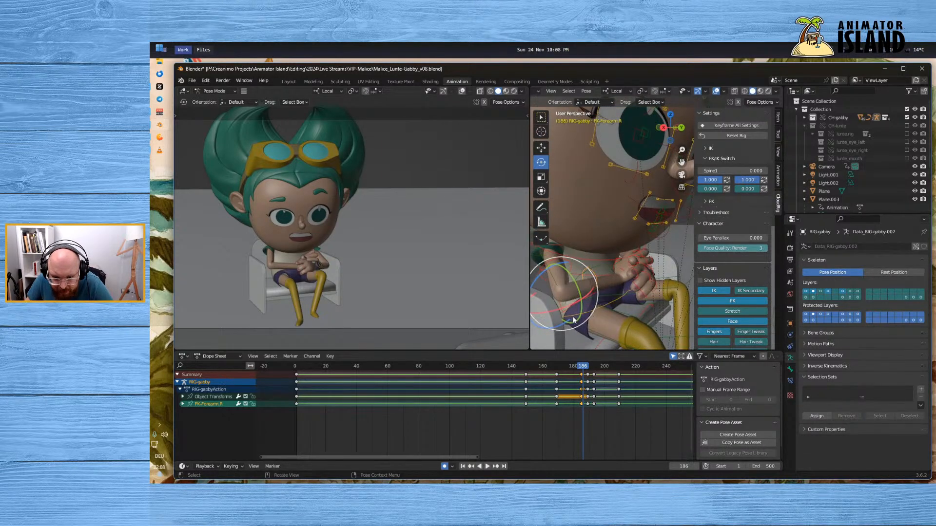
pyautogui.moveTo(564, 307); pyautogui.dragTo(540, 273)
# Rotate Gabby's left forearm control at frame 186 so that her left hand follows the right hand
pyautogui.moveTo(540, 273); pyautogui.dragTo(610, 281, button='middle')
pyautogui.click(669, 257)
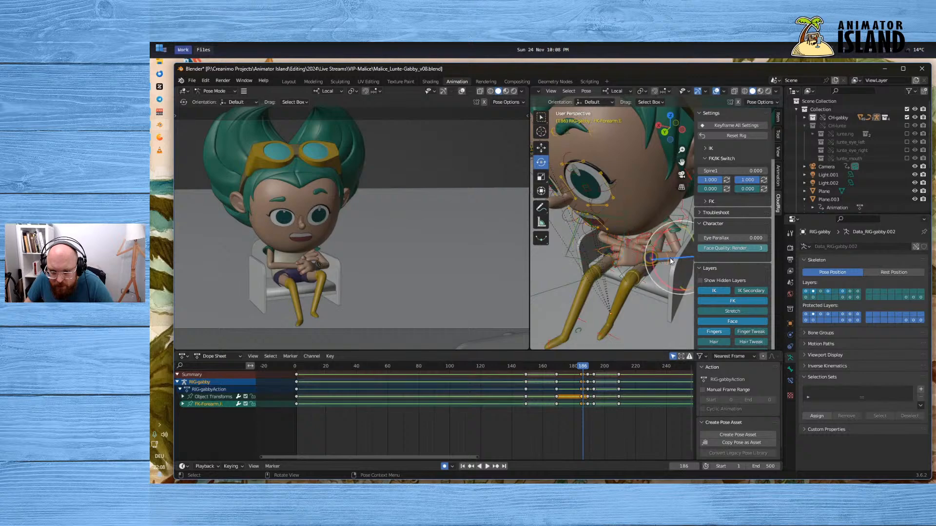
pyautogui.moveTo(669, 258); pyautogui.dragTo(673, 260)
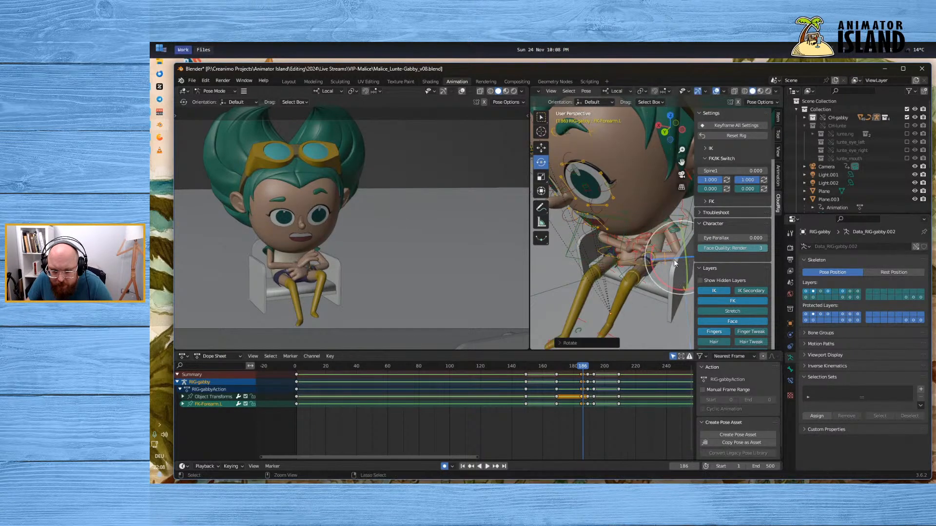
pyautogui.moveTo(673, 260)
pyautogui.mouseDown(button='middle')
pyautogui.moveTo(642, 302)
pyautogui.moveTo(651, 320)
pyautogui.moveTo(668, 253)
pyautogui.mouseUp(button='middle')
pyautogui.moveTo(669, 253); pyautogui.dragTo(676, 256)
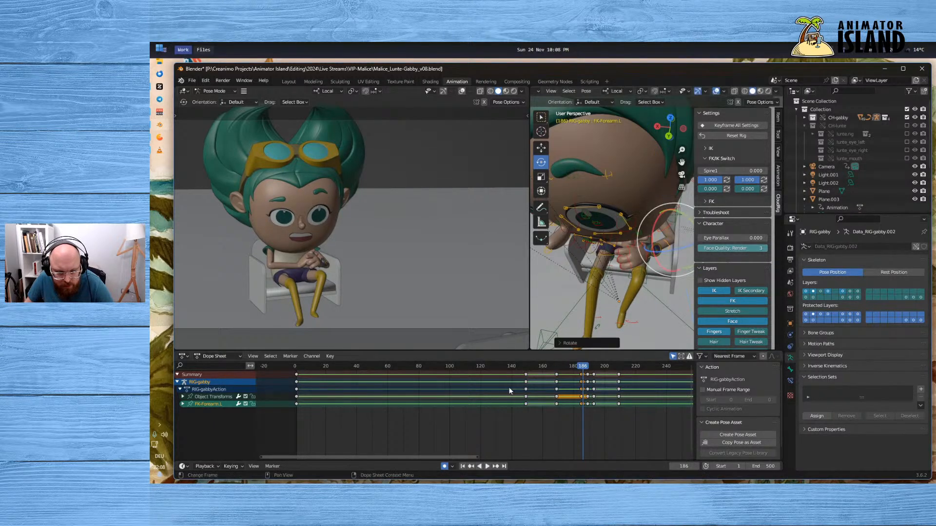
pyautogui.scroll(2, 584, 385)
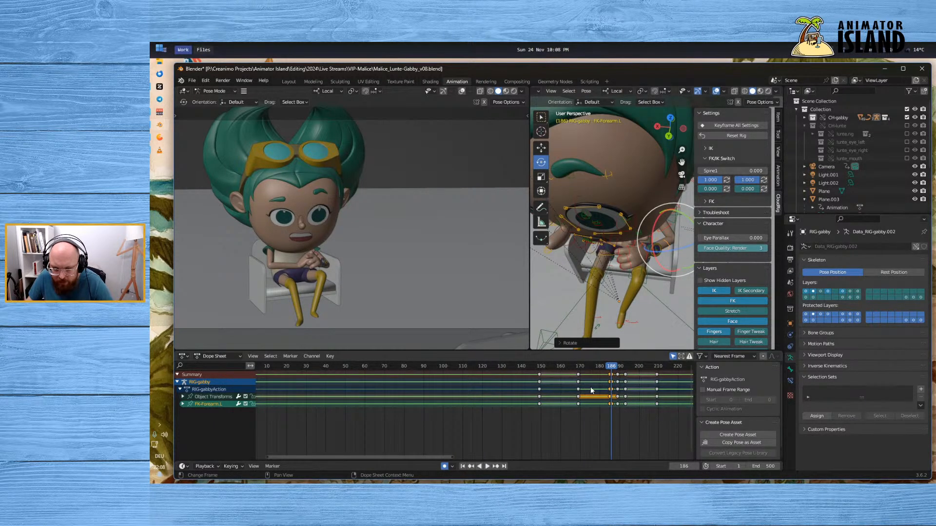
# Retime Gabby's forearm keys from frame 186 onto the breakdown pose at frame 185 and set the current frame to 185
pyautogui.press('a')
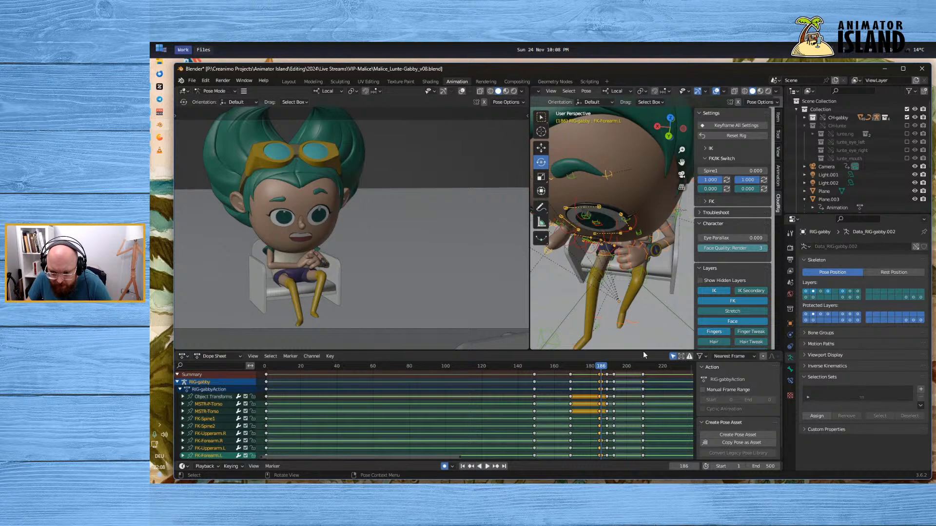
pyautogui.scroll(2, 604, 386)
pyautogui.click(646, 374)
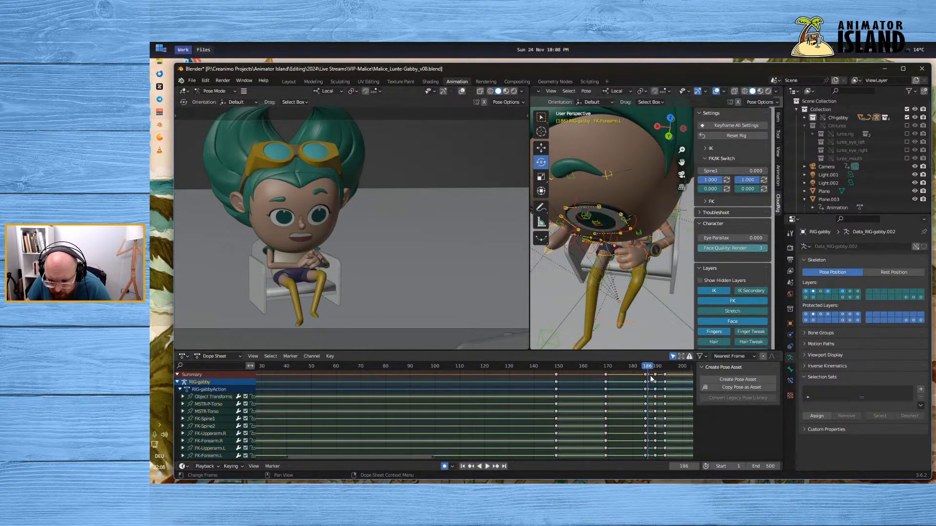
pyautogui.press('g')
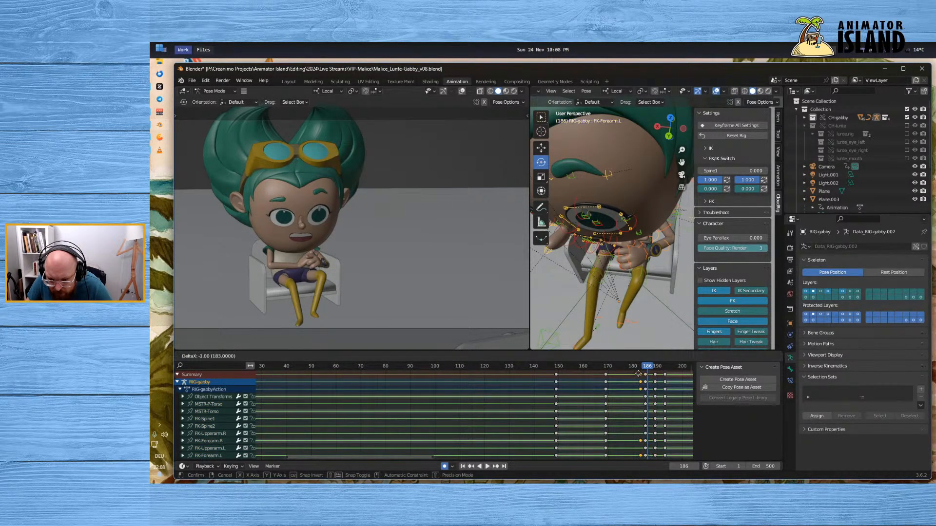
pyautogui.click(642, 374)
pyautogui.moveTo(640, 369)
pyautogui.mouseDown()
pyautogui.moveTo(658, 369)
pyautogui.moveTo(632, 369)
pyautogui.moveTo(665, 369)
pyautogui.moveTo(646, 373)
pyautogui.mouseUp()
# Move Gabby's left hand control along its local Y axis at frame 185 to reposition it against her right hand
pyautogui.moveTo(596, 287); pyautogui.dragTo(576, 273, button='middle')
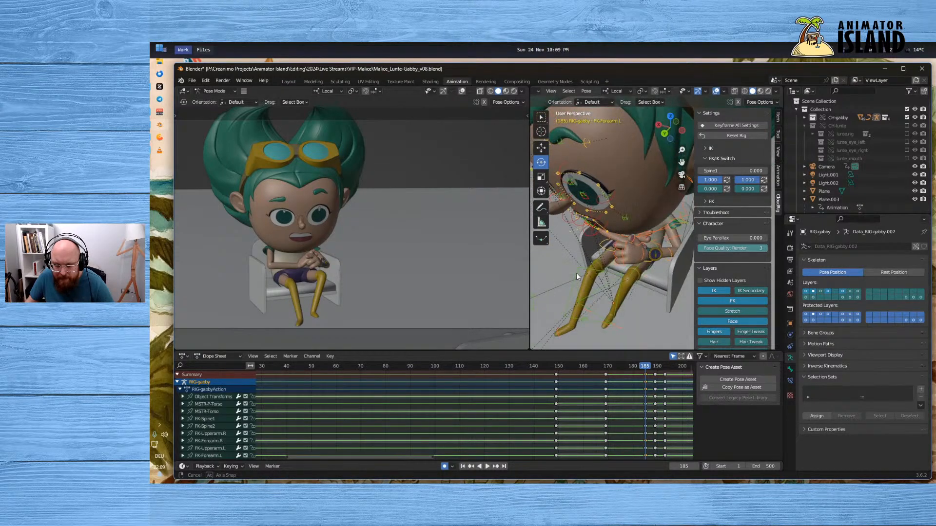
pyautogui.click(667, 261)
pyautogui.click(642, 252)
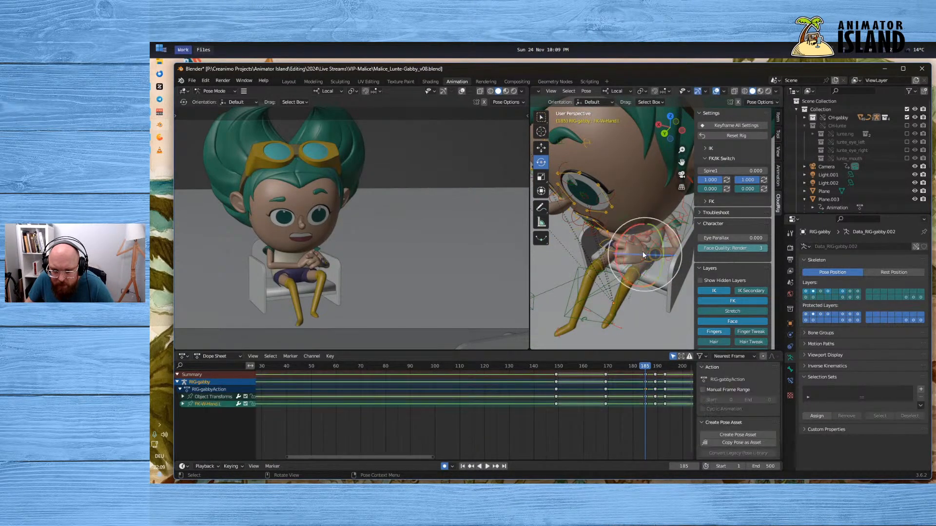
pyautogui.click(542, 147)
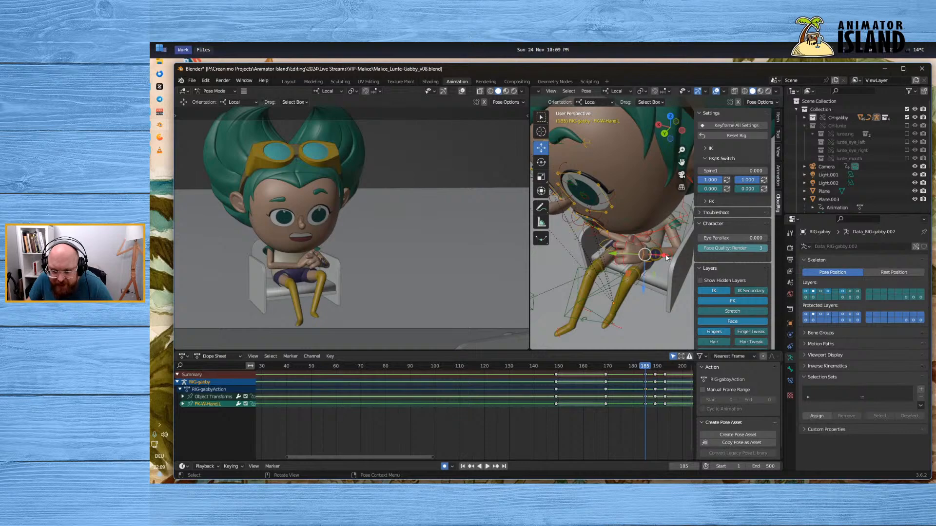
pyautogui.moveTo(618, 252); pyautogui.dragTo(614, 252)
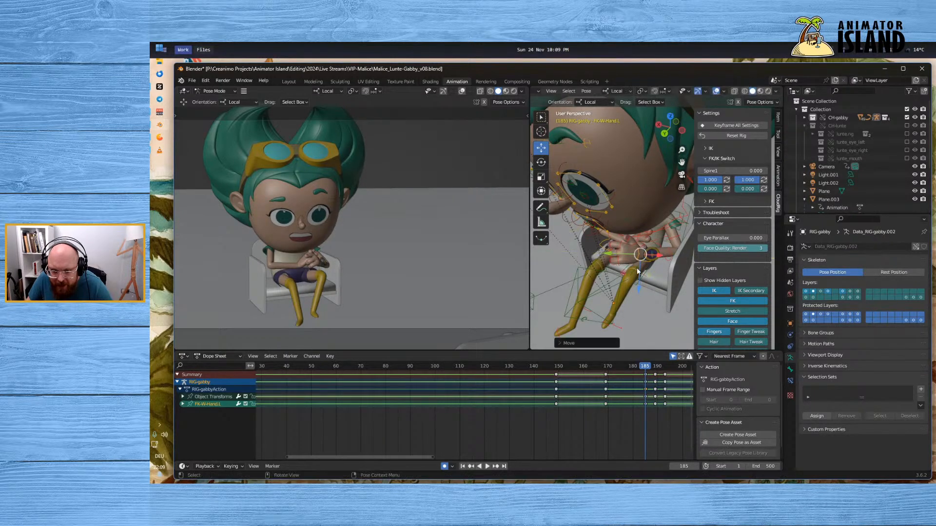
pyautogui.moveTo(642, 266); pyautogui.dragTo(668, 251, button='middle')
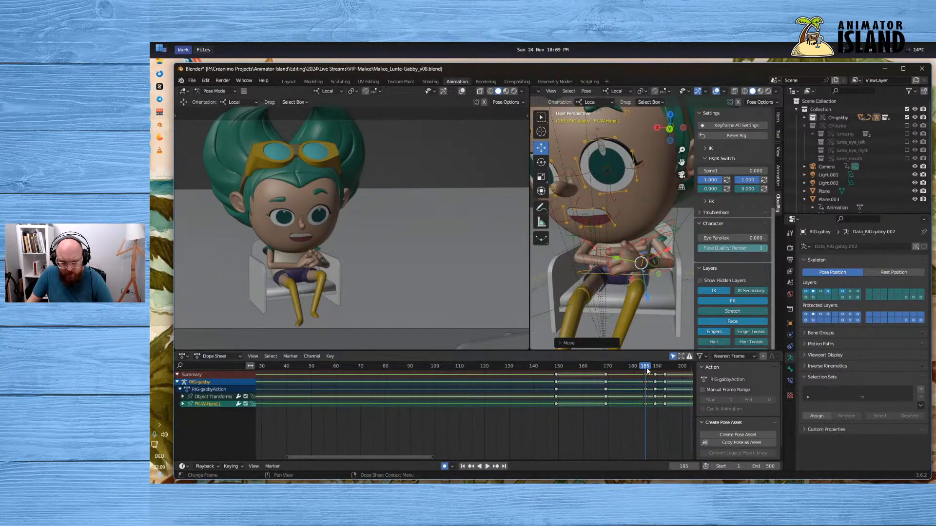
pyautogui.moveTo(647, 371)
pyautogui.mouseDown()
pyautogui.moveTo(633, 366)
pyautogui.moveTo(654, 367)
pyautogui.moveTo(645, 364)
pyautogui.mouseUp()
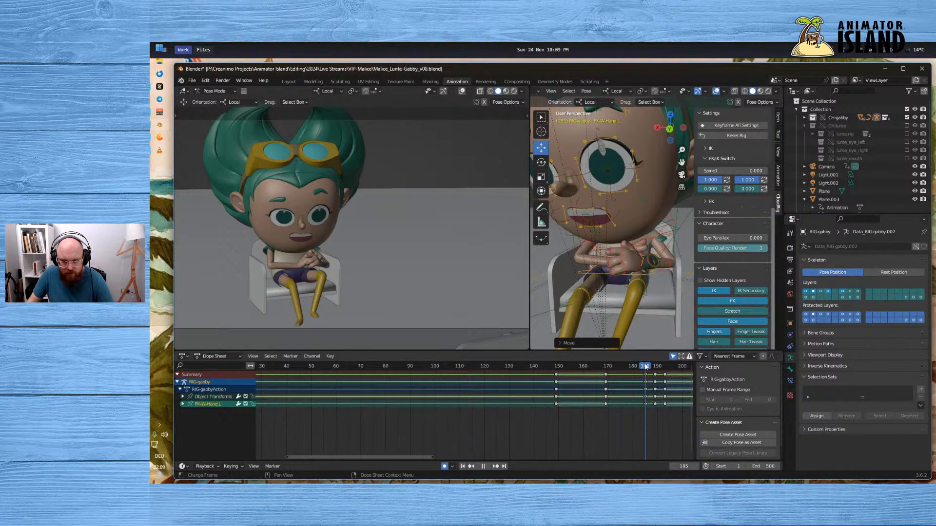
pyautogui.moveTo(607, 296); pyautogui.dragTo(597, 306, button='middle')
pyautogui.press('g')
pyautogui.press('y')
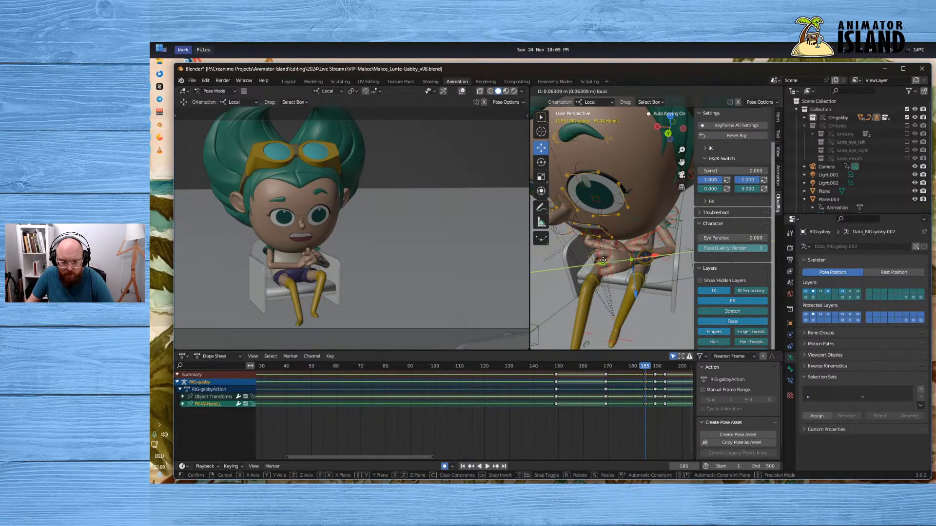
pyautogui.click(603, 261)
# Rotate Gabby's left hand control at frame 185 so that the hand tilts down over her right hand
pyautogui.moveTo(628, 287)
pyautogui.mouseDown(button='middle')
pyautogui.moveTo(680, 289)
pyautogui.moveTo(636, 282)
pyautogui.mouseUp(button='middle')
pyautogui.click(626, 262)
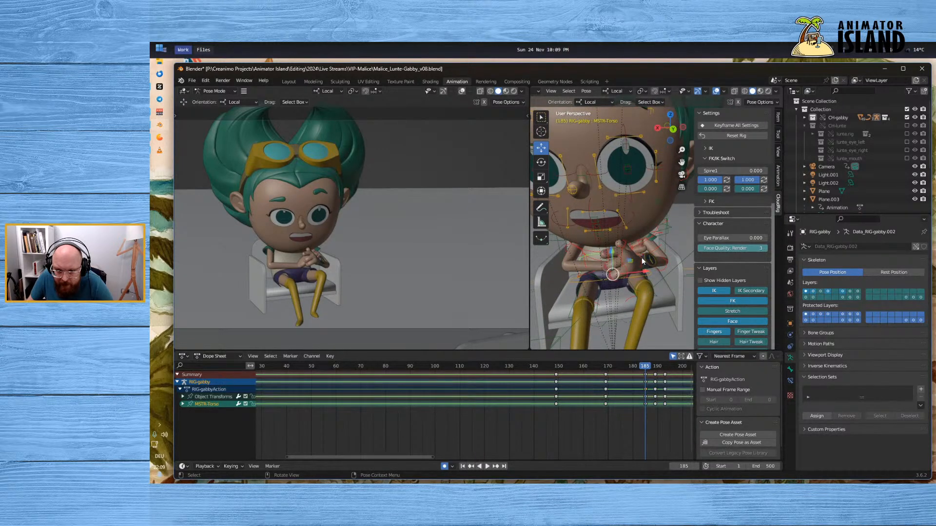
pyautogui.click(635, 250)
pyautogui.click(541, 162)
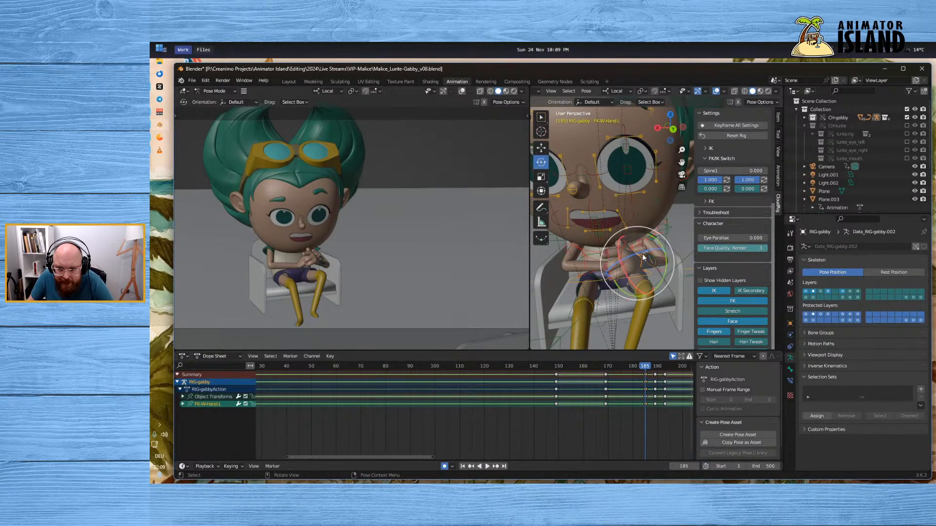
pyautogui.moveTo(633, 251); pyautogui.dragTo(625, 263)
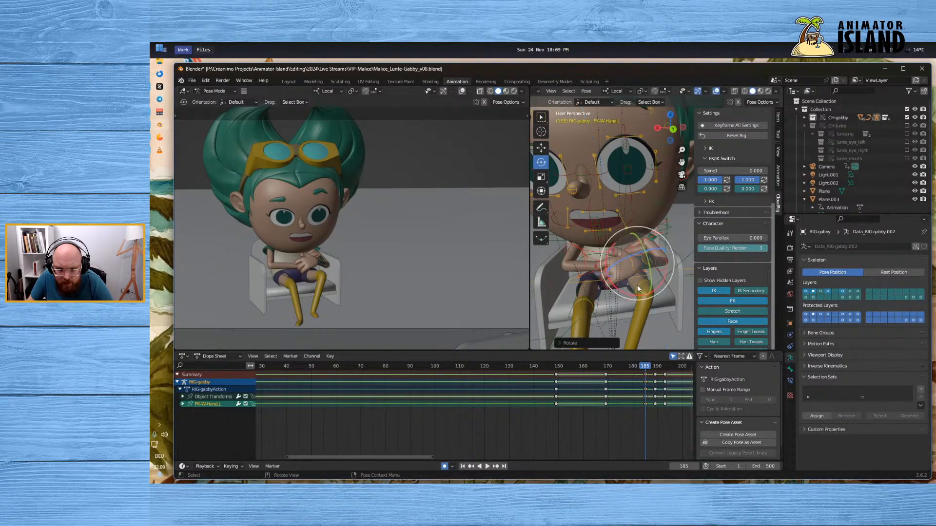
pyautogui.moveTo(636, 295)
pyautogui.mouseDown()
pyautogui.moveTo(628, 293)
pyautogui.moveTo(636, 293)
pyautogui.mouseUp()
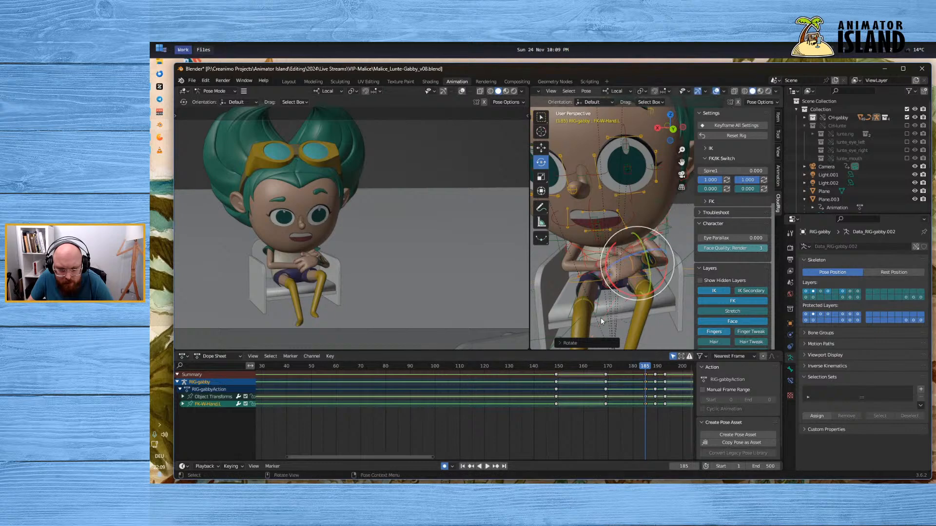
# Rotate the base joint of Gabby's left index finger at frame 185 to fit the clasped-hands pose
pyautogui.scroll(4, 600, 317)
pyautogui.click(607, 291)
pyautogui.moveTo(608, 288); pyautogui.dragTo(630, 280, button='middle')
pyautogui.click(639, 274)
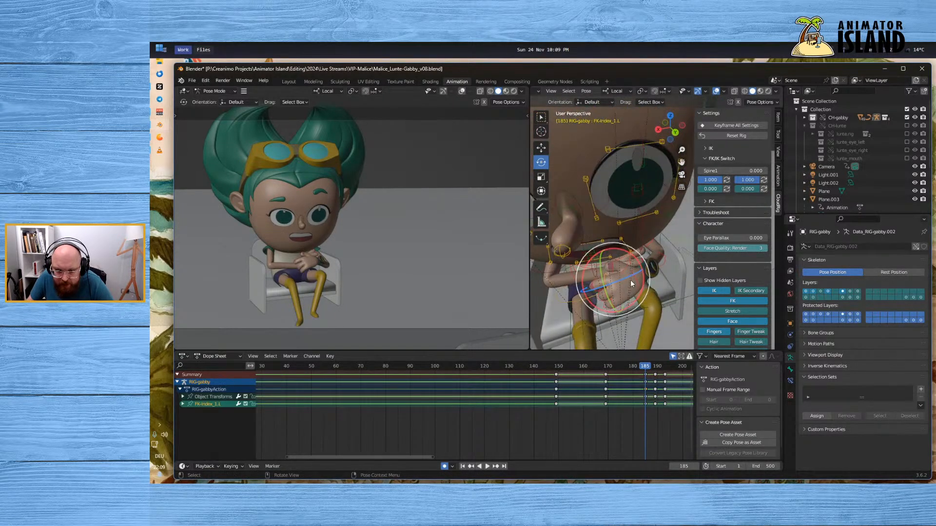
pyautogui.moveTo(621, 283); pyautogui.dragTo(636, 288)
# Rotate the base joints of Gabby's left middle and ring fingers around the clasped right hand at frame 185
pyautogui.moveTo(602, 314)
pyautogui.mouseDown(button='middle')
pyautogui.moveTo(640, 287)
pyautogui.moveTo(593, 300)
pyautogui.mouseUp(button='middle')
pyautogui.click(614, 305)
pyautogui.click(654, 287)
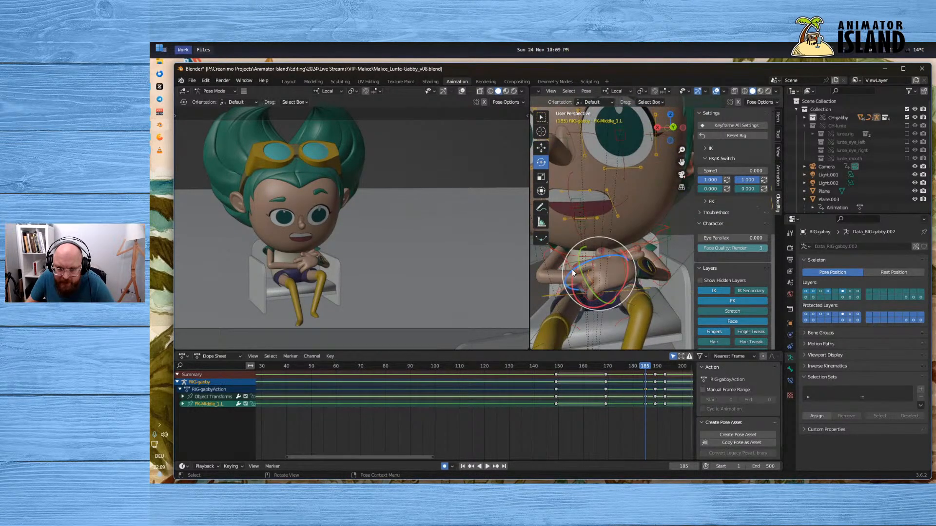
pyautogui.moveTo(572, 267); pyautogui.dragTo(594, 259)
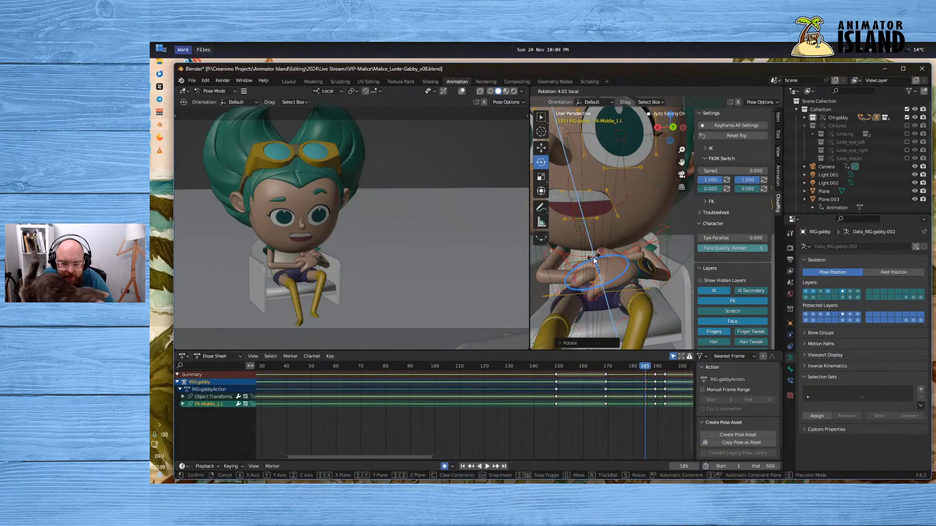
pyautogui.click(642, 314)
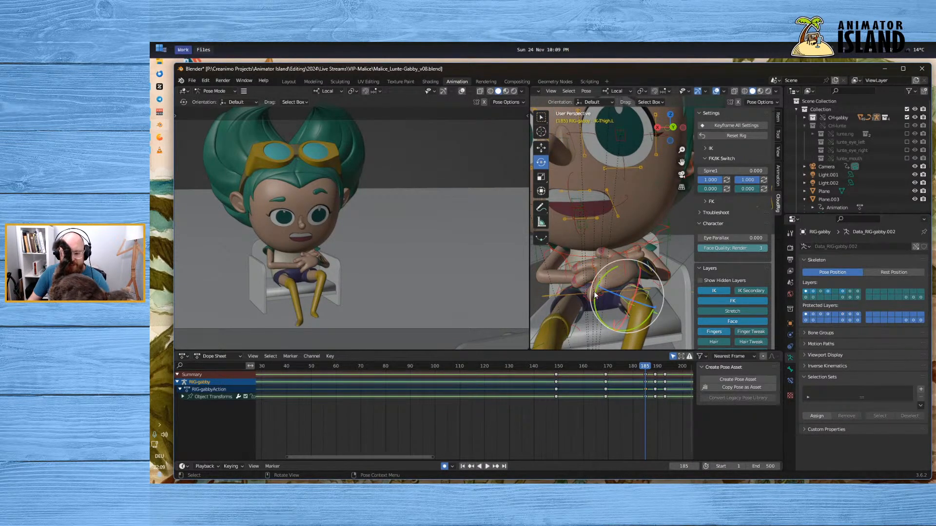
pyautogui.click(594, 295)
pyautogui.moveTo(606, 270); pyautogui.dragTo(640, 264)
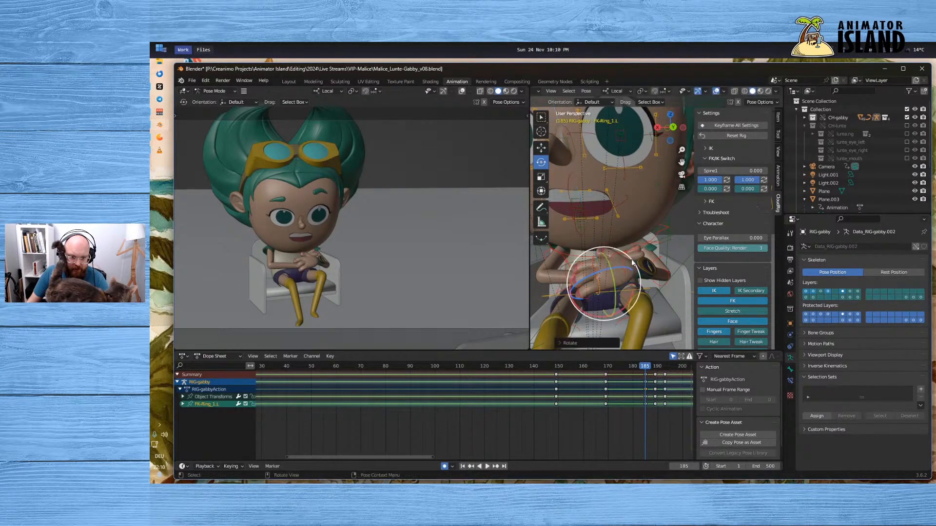
# Trackball-rotate the outer joint of Gabby's left index finger at frame 185 to shape its curl
pyautogui.scroll(3, 588, 270)
pyautogui.click(570, 294)
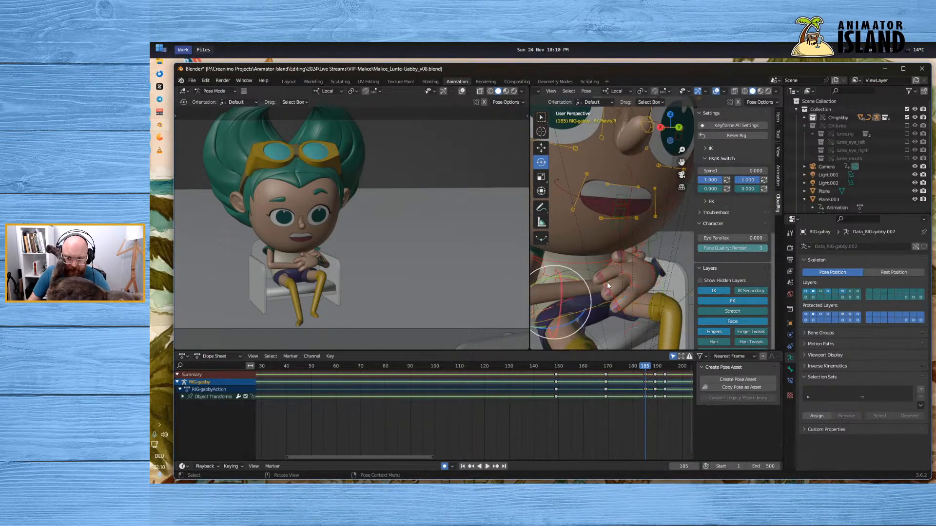
pyautogui.click(601, 276)
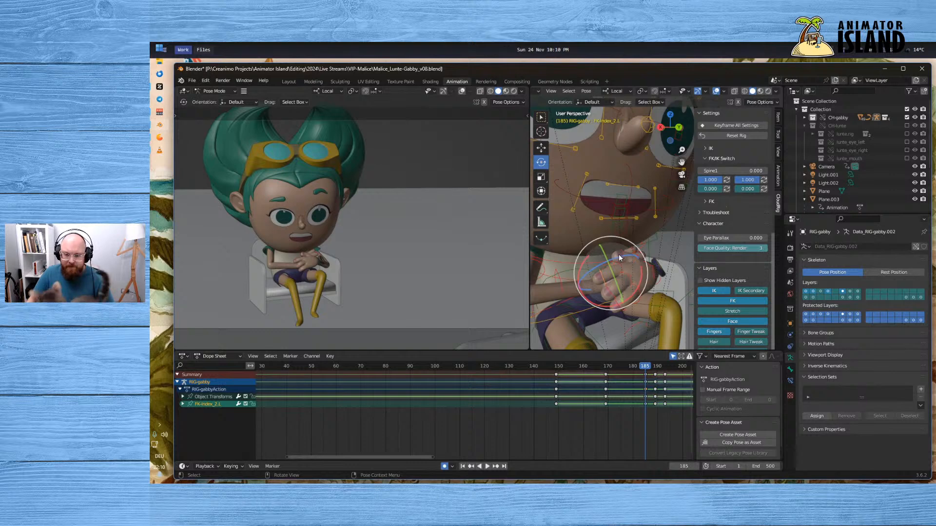
pyautogui.press('r')
pyautogui.press('r')
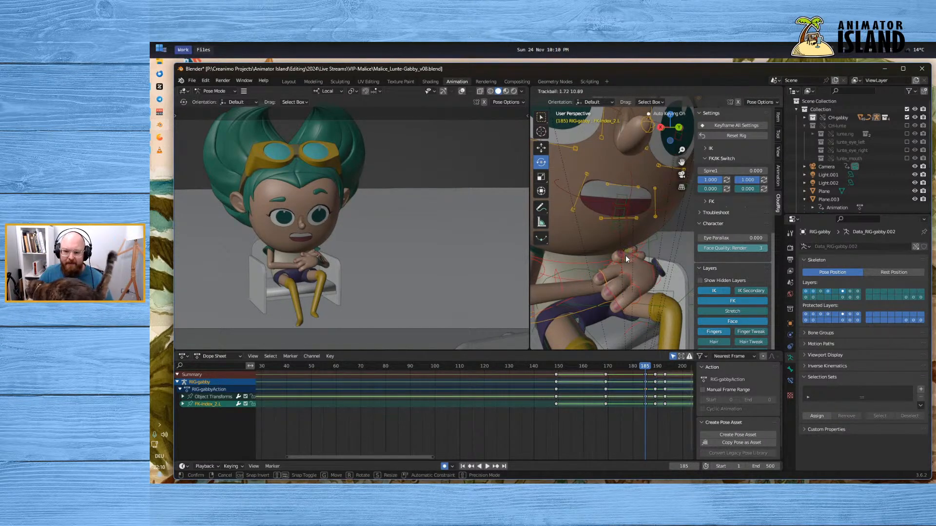
pyautogui.click(626, 256)
# Rotate the outer joint of Gabby's left middle finger about its local Z axis at frame 185
pyautogui.click(609, 291)
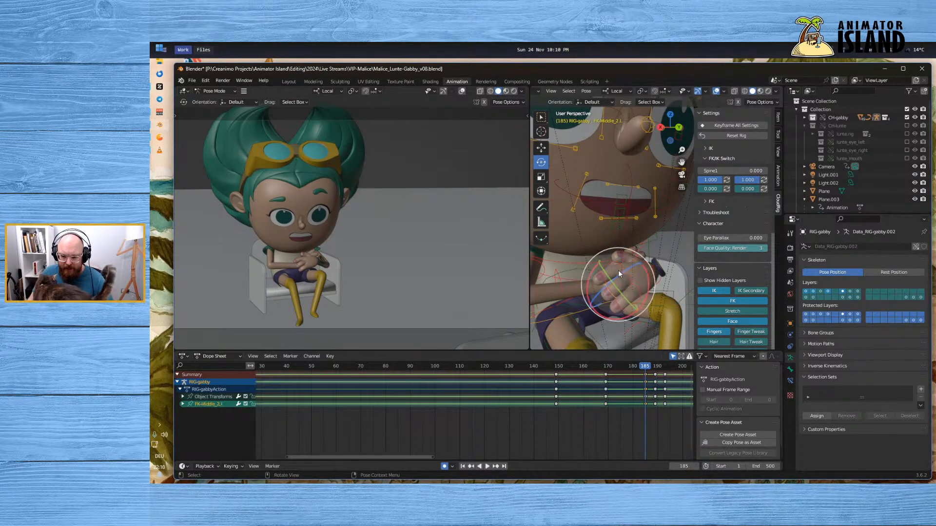
pyautogui.press('r')
pyautogui.press('z')
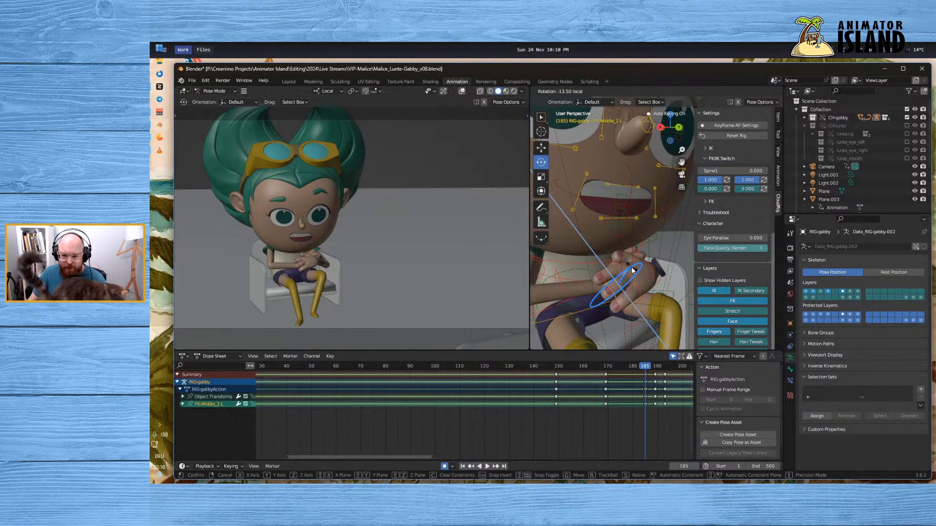
pyautogui.click(633, 270)
pyautogui.moveTo(637, 295); pyautogui.dragTo(609, 273, button='middle')
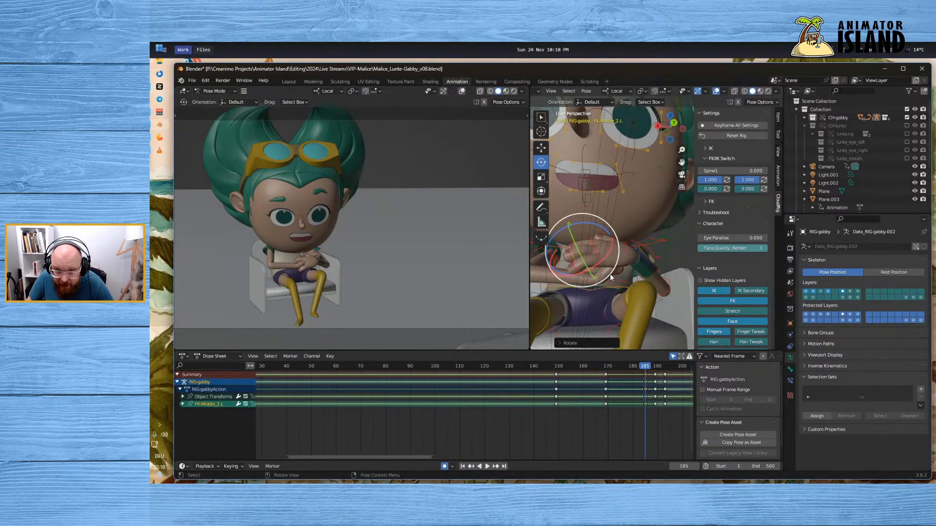
# Rotate the outer joint of Gabby's left ring finger about its local Z axis at frame 185
pyautogui.click(571, 264)
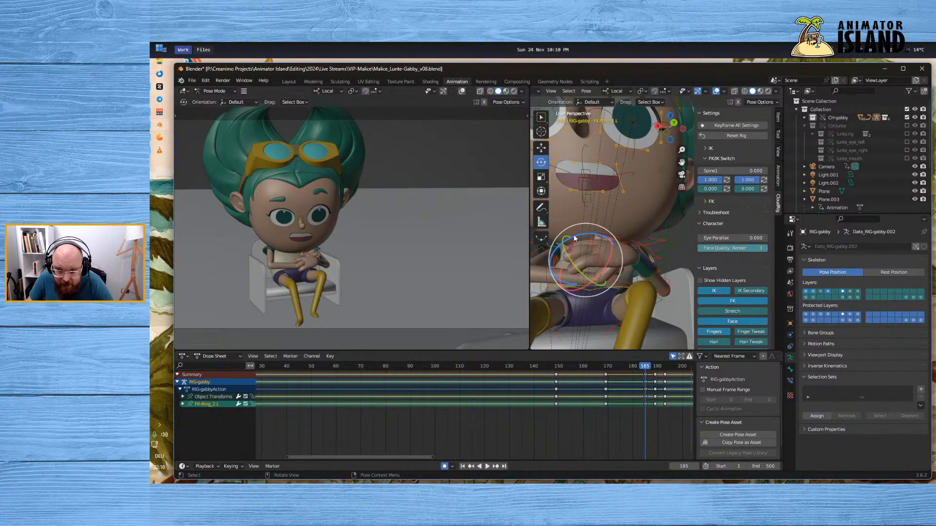
pyautogui.press('r')
pyautogui.press('z')
pyautogui.click(582, 232)
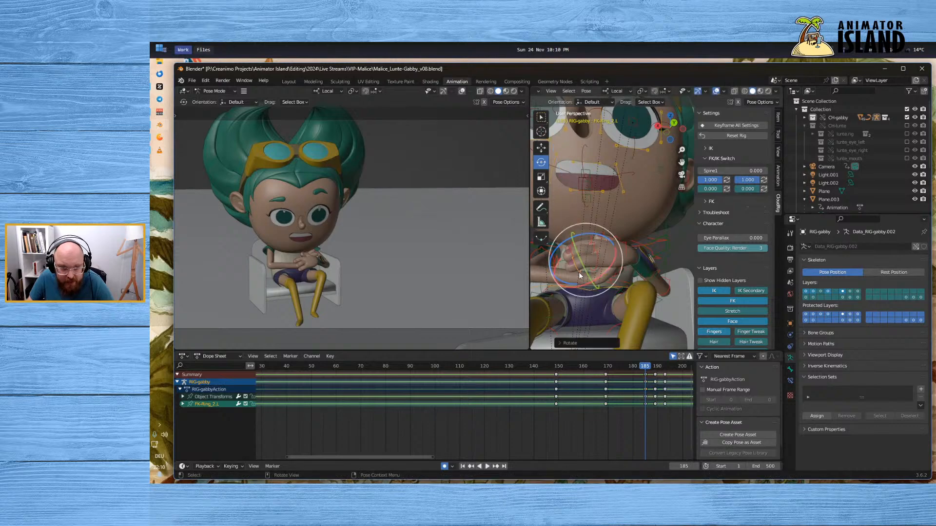
pyautogui.moveTo(561, 235); pyautogui.dragTo(581, 253, button='middle')
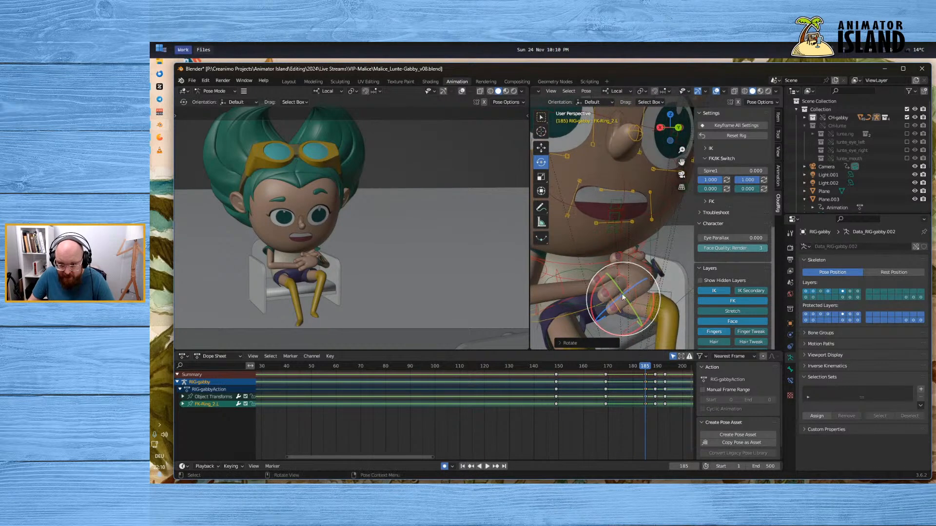
# Refine the base joint of Gabby's left ring finger at frame 185 with a rotation about its local Z axis
pyautogui.click(624, 320)
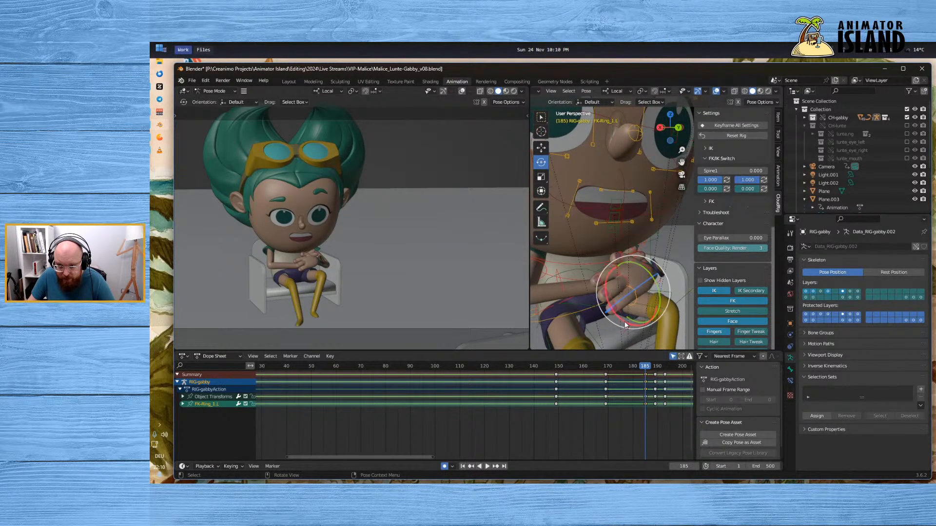
pyautogui.press('r')
pyautogui.press('z')
pyautogui.click(588, 268)
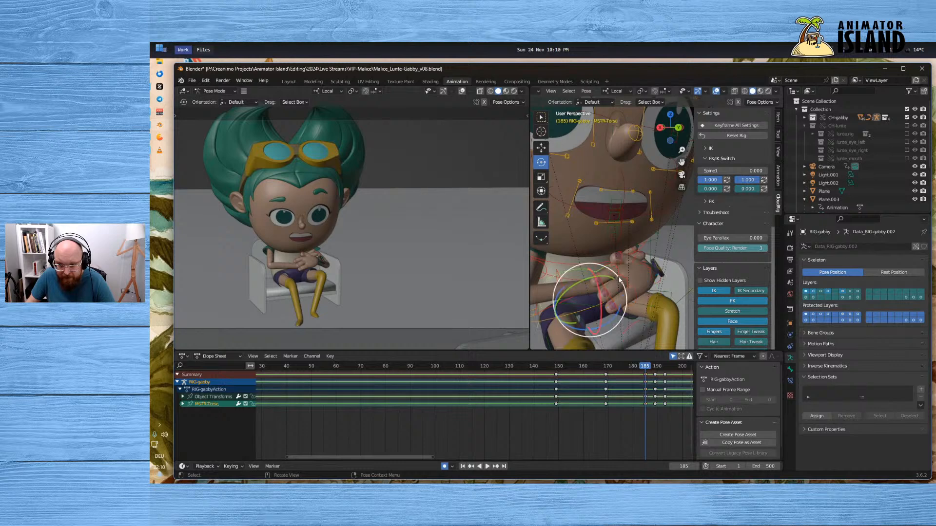
# Refine the base joint of Gabby's left middle finger at frame 185 with a rotation about its local X axis
pyautogui.click(626, 283)
pyautogui.press('r')
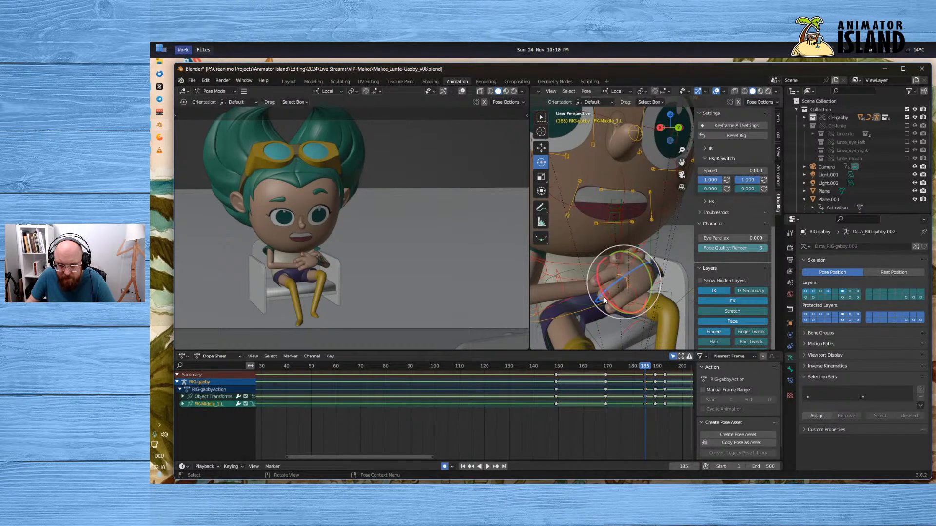
pyautogui.press('x')
pyautogui.click(607, 300)
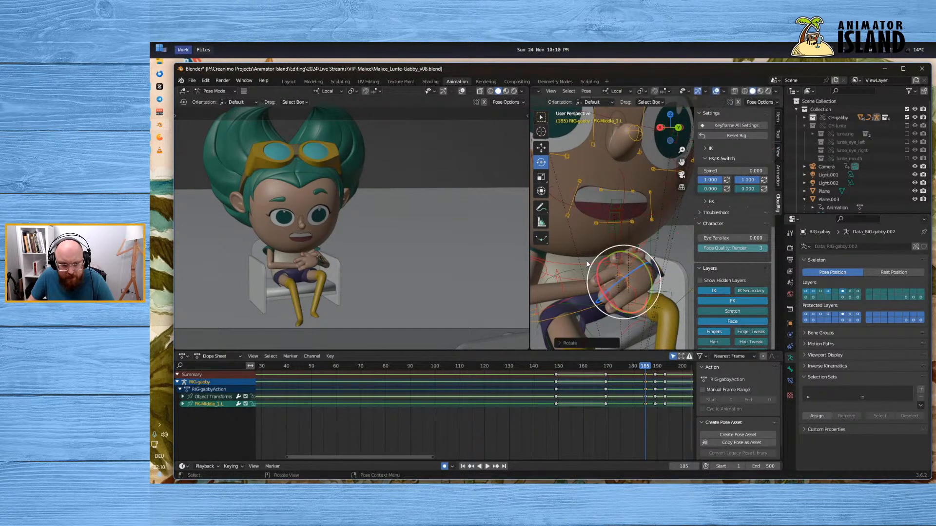
# Refine the base joint of Gabby's left index finger at frame 185 with a rotation about its local Y axis
pyautogui.click(583, 256)
pyautogui.click(610, 270)
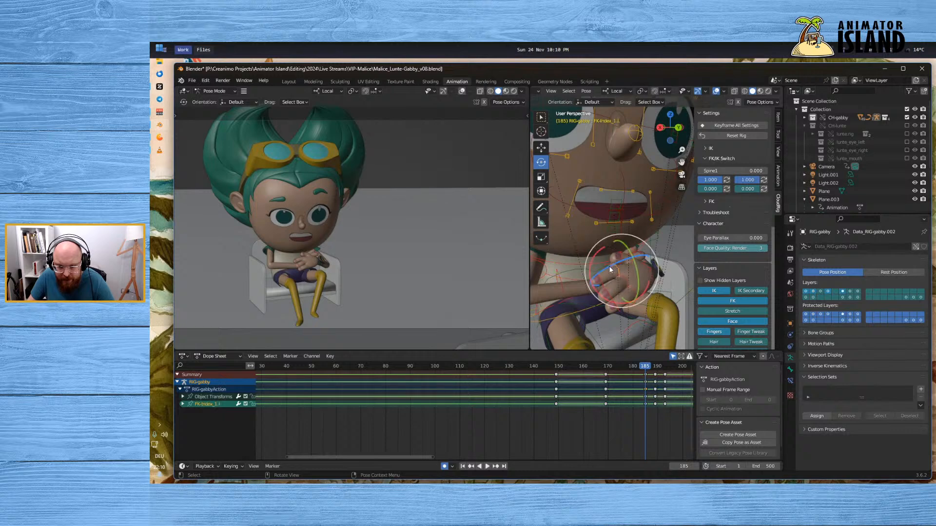
pyautogui.press('r')
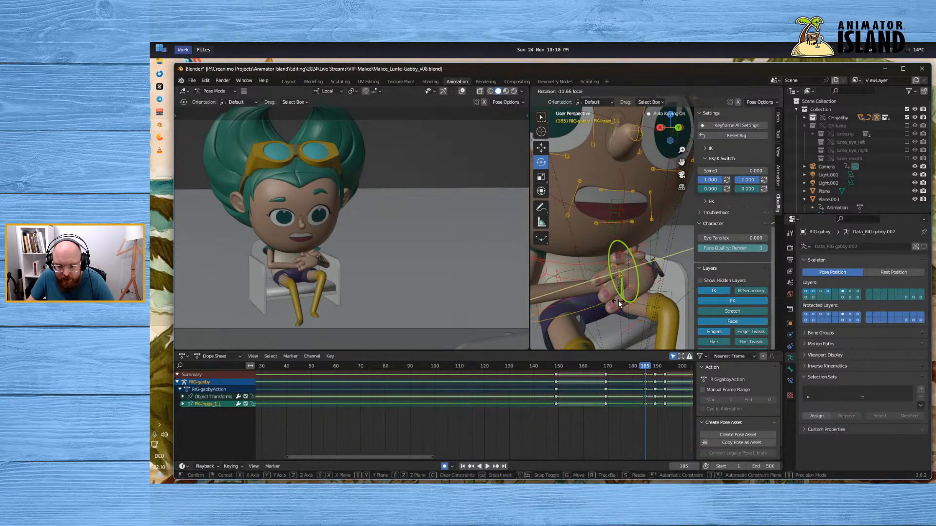
pyautogui.click(616, 301)
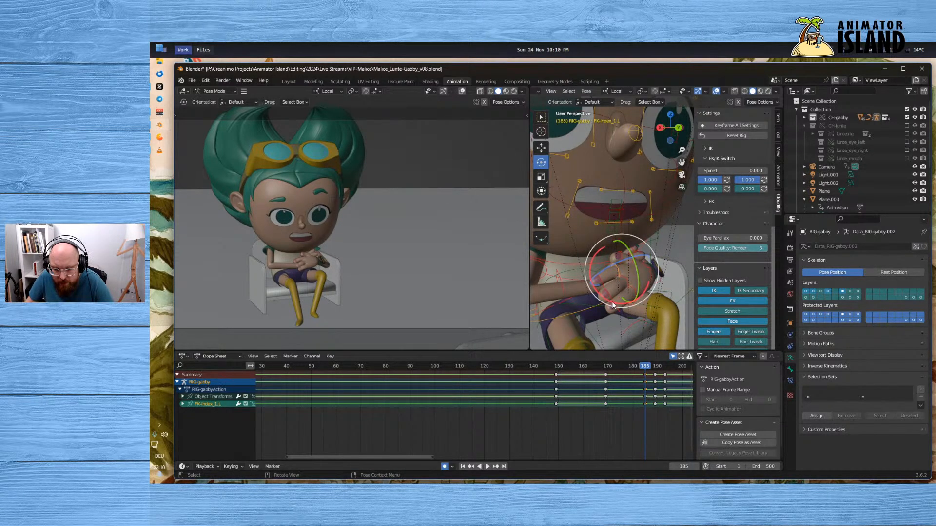
# Rotate the base joint of Gabby's left index finger about its local X axis at frame 185
pyautogui.press('r')
pyautogui.press('x')
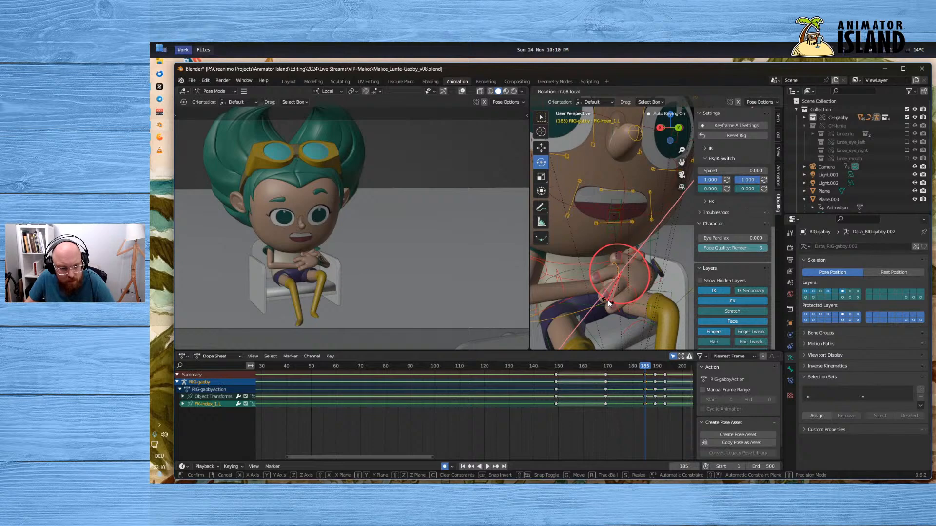
pyautogui.click(607, 299)
# Rotate the base joint of Gabby's left thumb about its local X axis at frame 185
pyautogui.scroll(2, 608, 299)
pyautogui.click(629, 266)
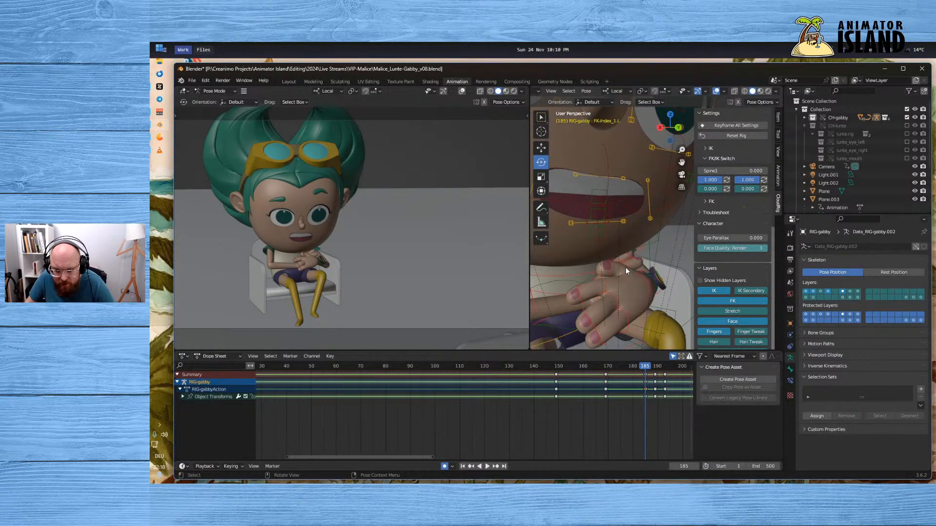
pyautogui.click(626, 267)
pyautogui.press('r')
pyautogui.press('x')
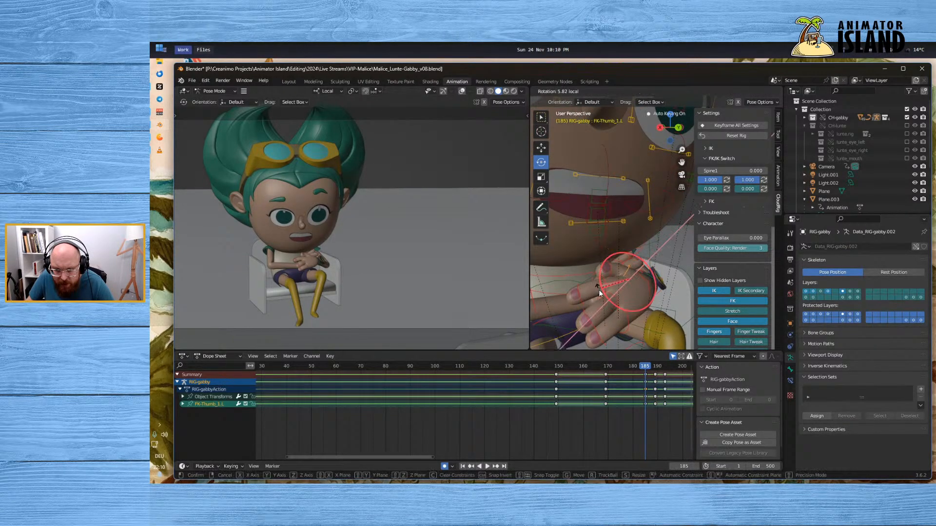
pyautogui.click(600, 292)
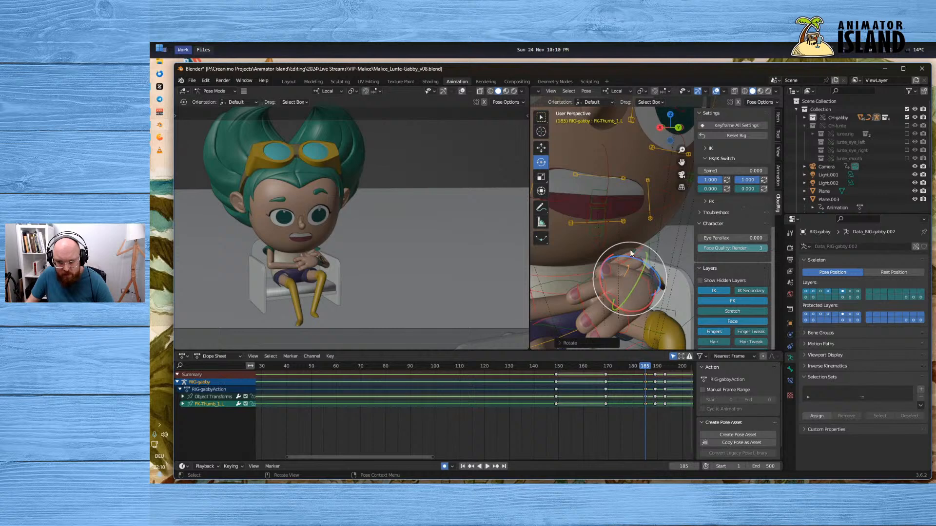
# Refine both of Gabby's thumbs at frame 185, rotating the right thumb's second joint about its local X axis and the left thumb's base joint
pyautogui.scroll(2, 620, 260)
pyautogui.click(595, 287)
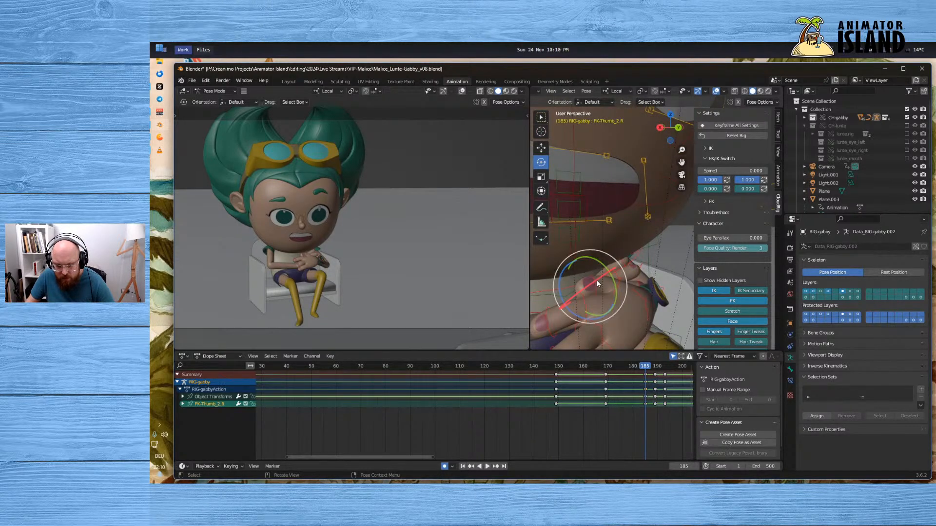
pyautogui.press('r')
pyautogui.press('x')
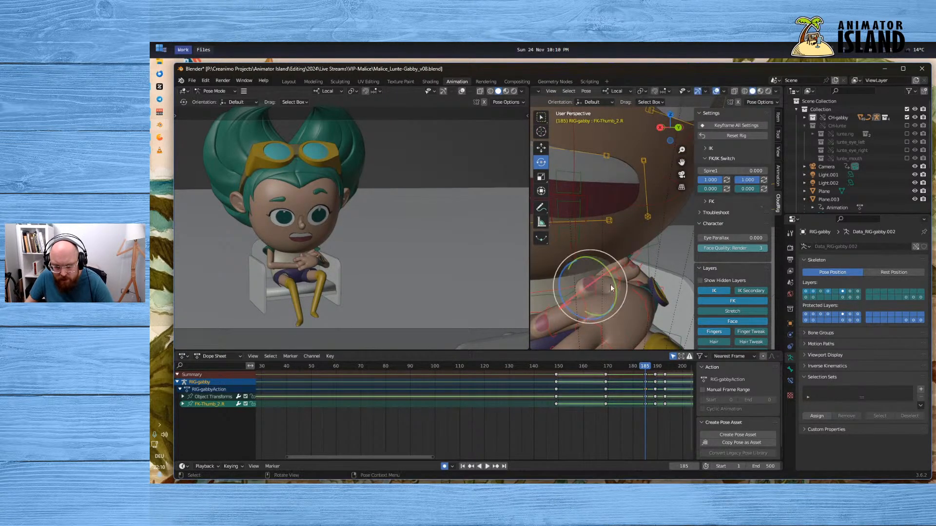
pyautogui.click(593, 280)
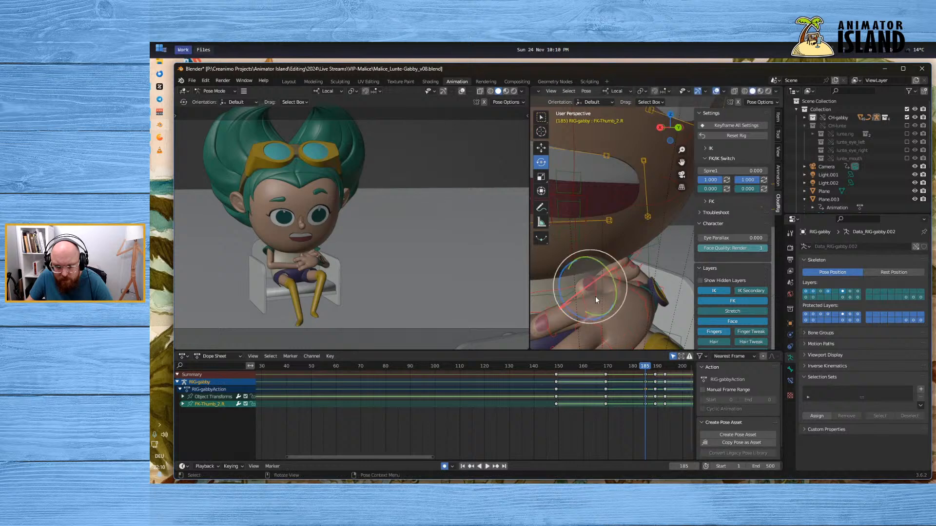
pyautogui.moveTo(606, 274)
pyautogui.mouseDown()
pyautogui.moveTo(593, 278)
pyautogui.moveTo(610, 268)
pyautogui.moveTo(600, 269)
pyautogui.moveTo(623, 277)
pyautogui.mouseUp()
pyautogui.click(620, 288)
# Scrub back to frame 176 and play back Gabby's move through the clasped-hands pose, replaying from before frame 150
pyautogui.click(638, 367)
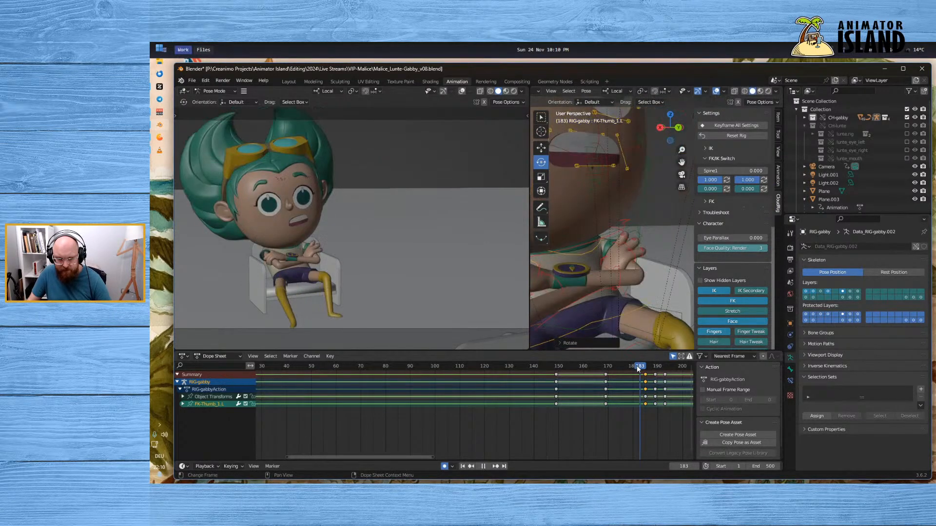
pyautogui.moveTo(637, 369)
pyautogui.mouseDown()
pyautogui.moveTo(664, 367)
pyautogui.moveTo(622, 367)
pyautogui.mouseUp()
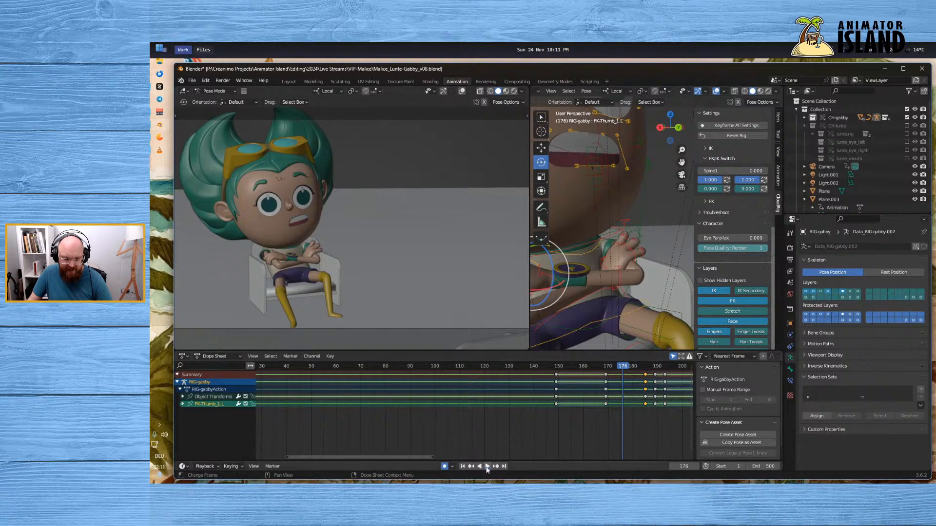
pyautogui.click(486, 466)
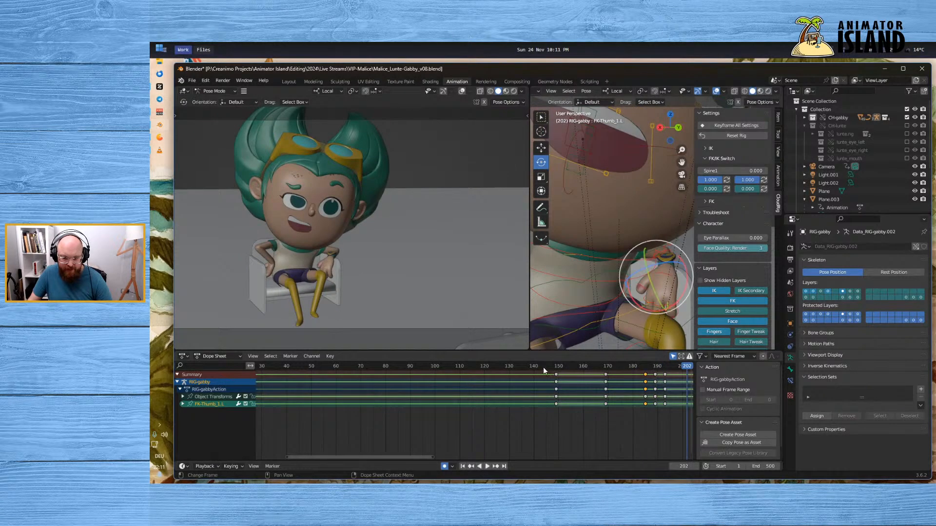
pyautogui.click(543, 367)
pyautogui.click(487, 466)
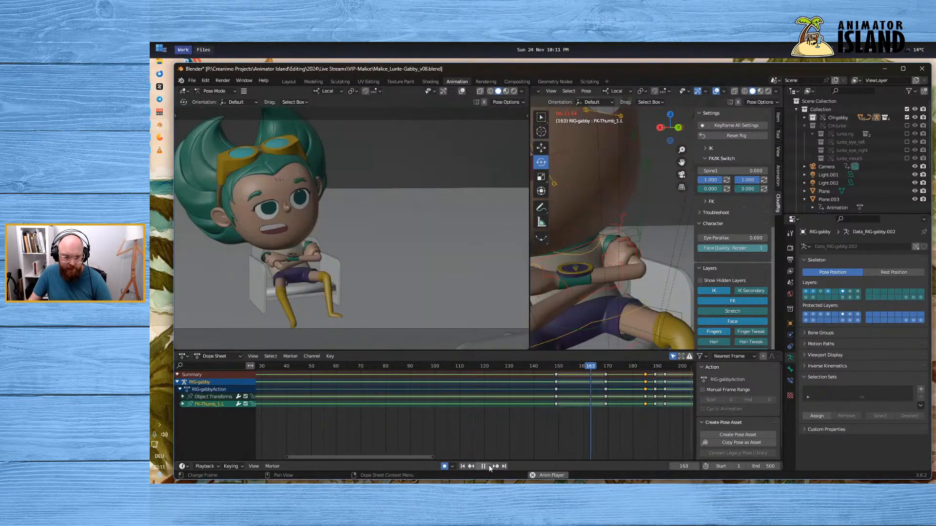
pyautogui.click(489, 467)
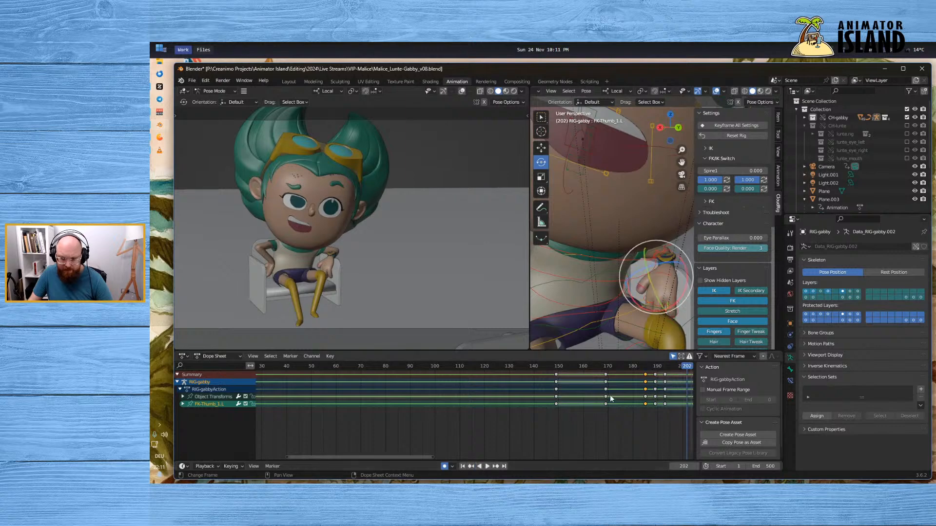
# Return to frame 185 and rotate Gabby's left hand about its local Y axis
pyautogui.moveTo(653, 369)
pyautogui.mouseDown()
pyautogui.moveTo(637, 369)
pyautogui.moveTo(656, 369)
pyautogui.moveTo(646, 369)
pyautogui.mouseUp()
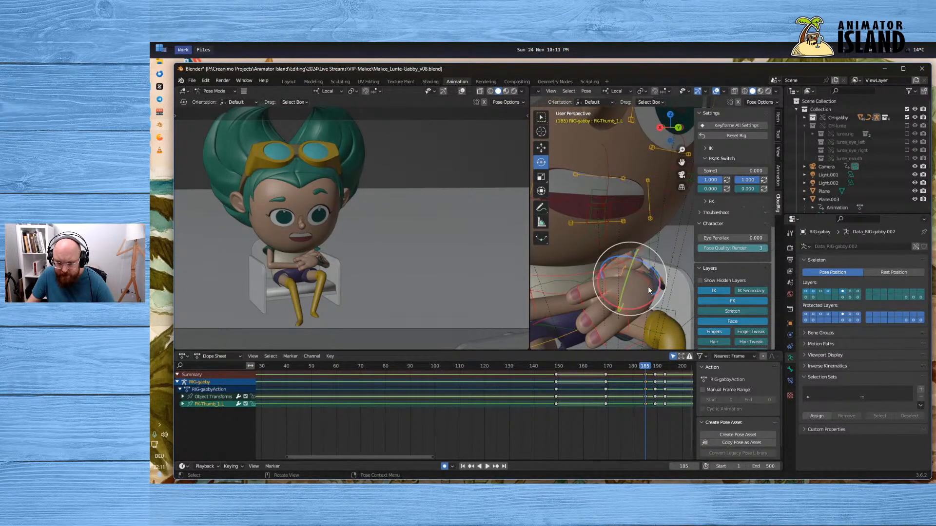
pyautogui.click(648, 286)
pyautogui.moveTo(671, 282); pyautogui.dragTo(679, 300)
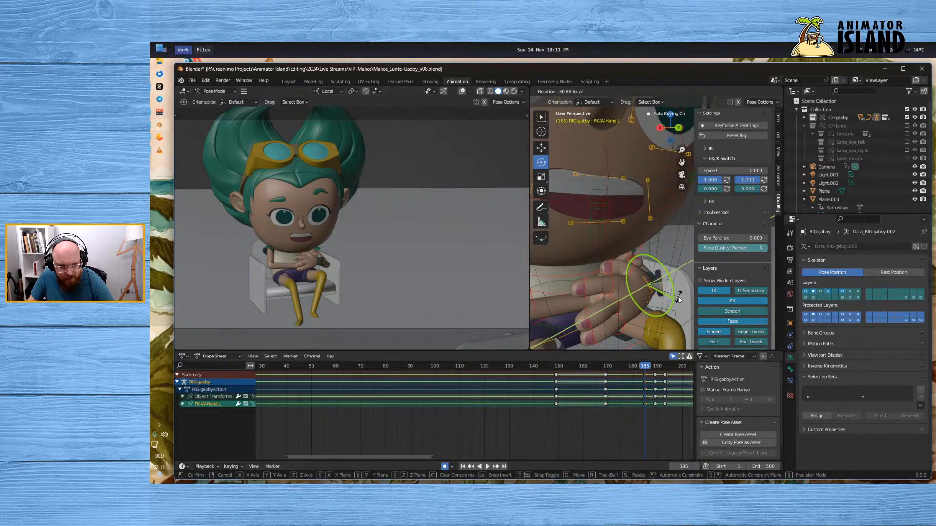
# Readjust the rotation of Gabby's left index finger base joint to fit the turned hand at frame 185
pyautogui.moveTo(625, 273); pyautogui.dragTo(585, 280)
pyautogui.click(572, 302)
pyautogui.click(613, 278)
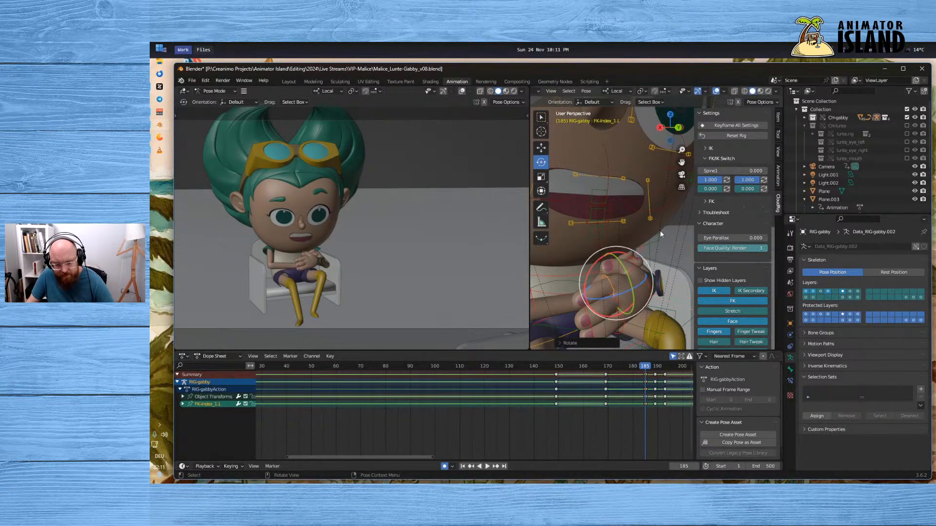
pyautogui.click(660, 231)
# Refine the rotation of Gabby's left hand at frame 185, judging the clasped pose from another angle
pyautogui.moveTo(648, 298); pyautogui.dragTo(618, 270, button='middle')
pyautogui.click(617, 272)
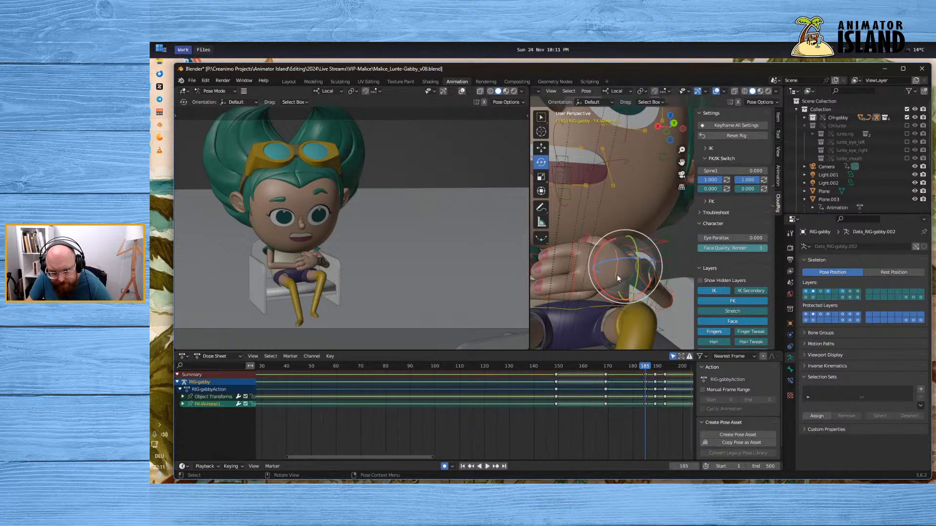
pyautogui.moveTo(638, 265); pyautogui.dragTo(597, 265)
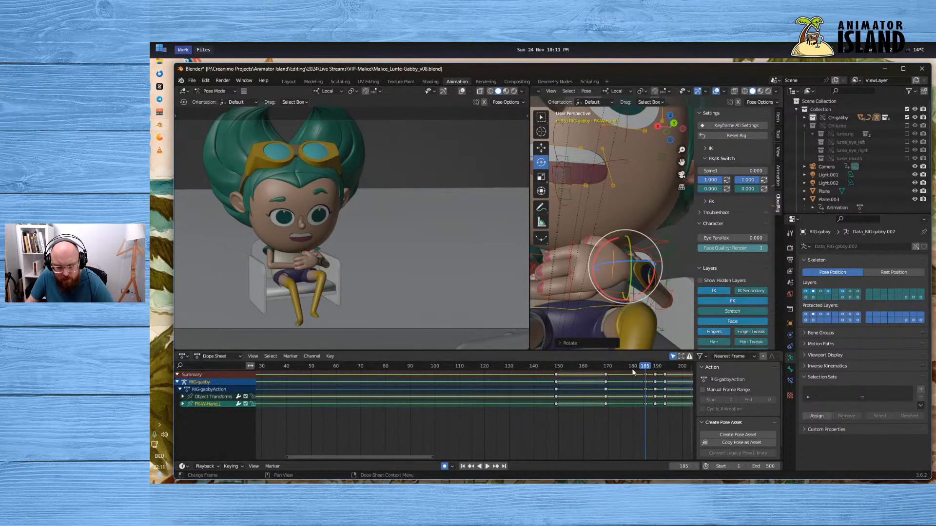
# Scrub between frames 193 and 180 and play the animation to review Gabby's refined hand transition
pyautogui.press('space')
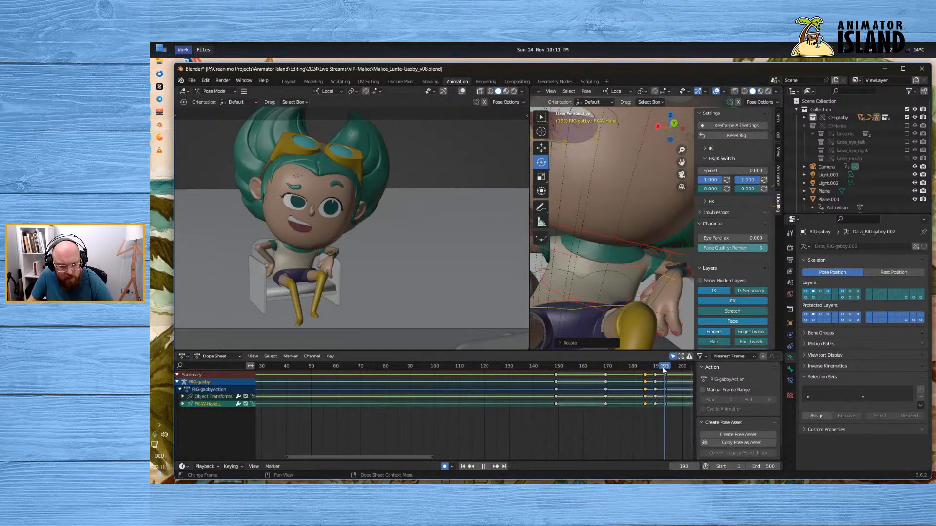
pyautogui.moveTo(663, 369); pyautogui.dragTo(632, 368)
pyautogui.click(488, 466)
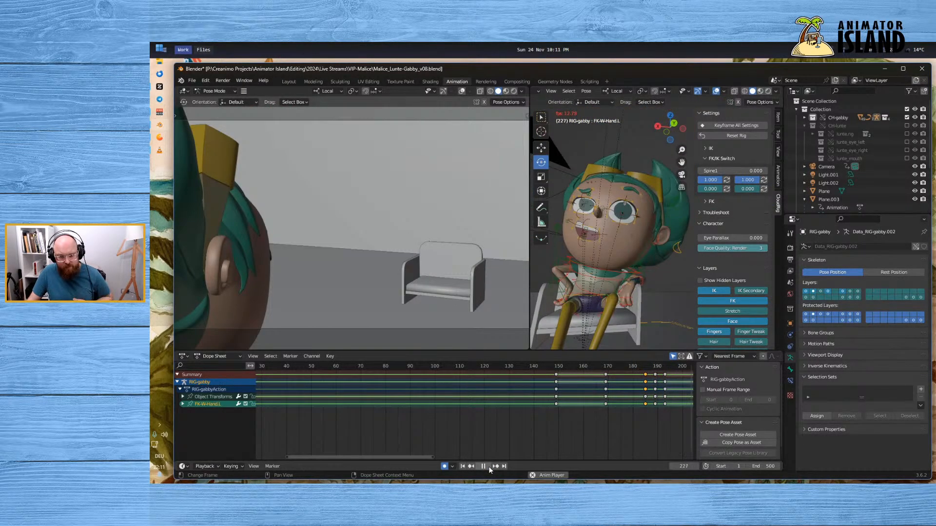
pyautogui.click(488, 467)
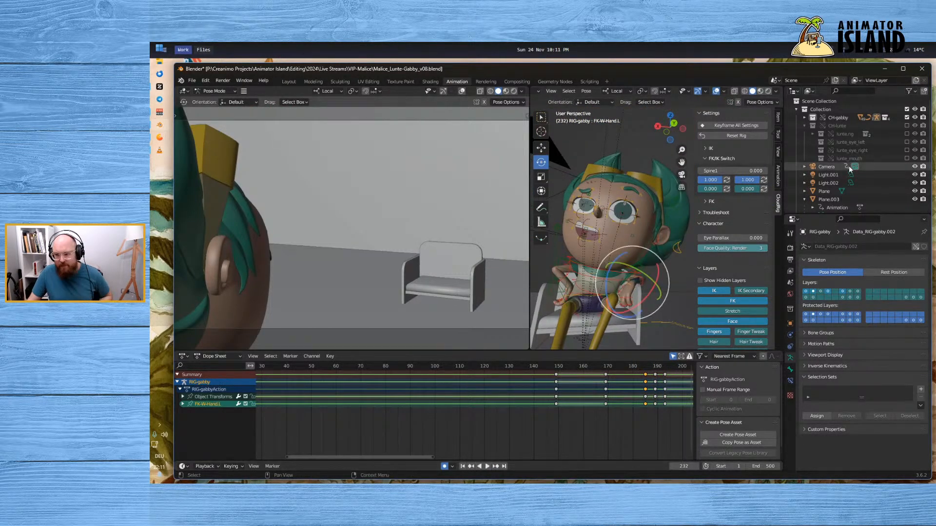
# Enable the CH-lunte collection again and play the shot from frame 179 to review both characters together
pyautogui.click(907, 125)
pyautogui.click(628, 365)
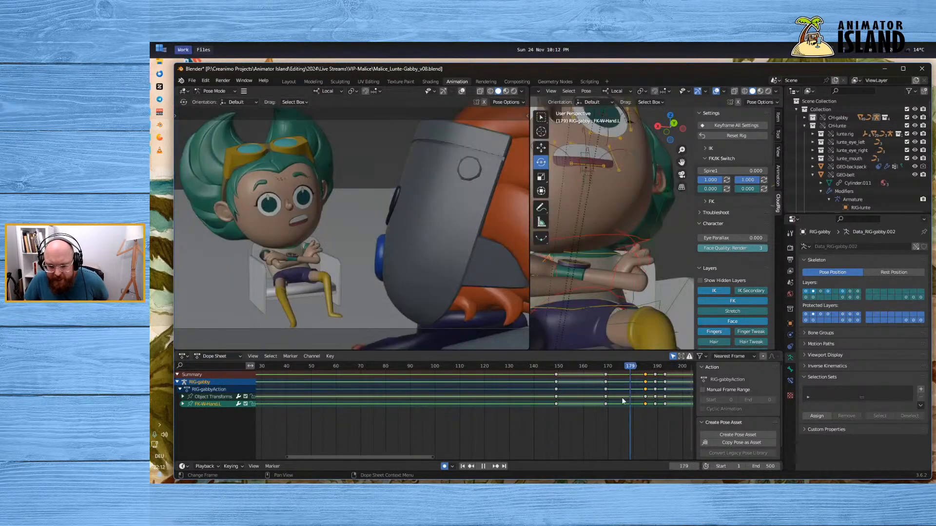
pyautogui.click(486, 466)
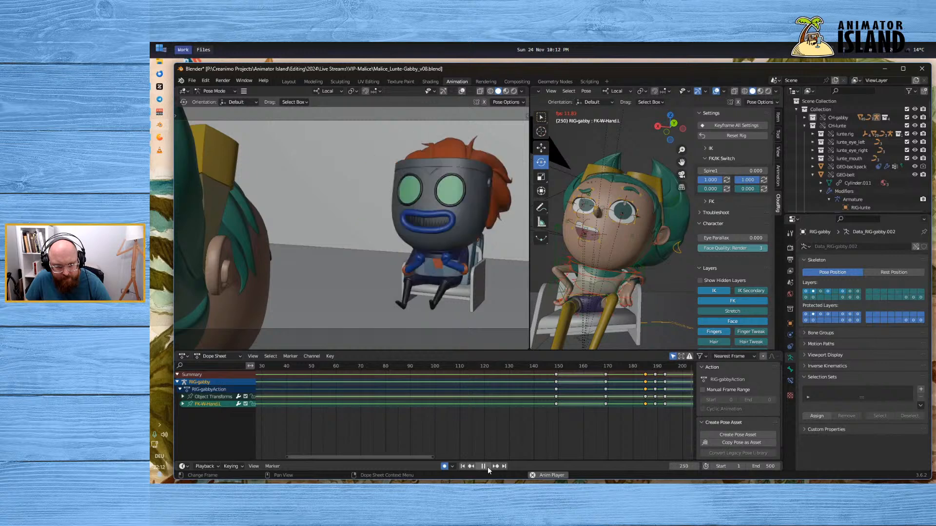
pyautogui.click(486, 467)
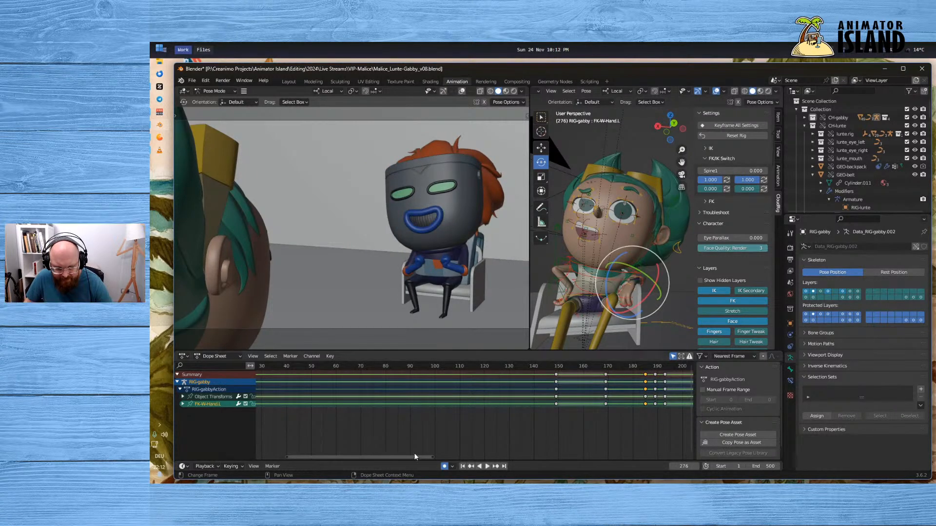
pyautogui.moveTo(414, 457); pyautogui.dragTo(519, 443)
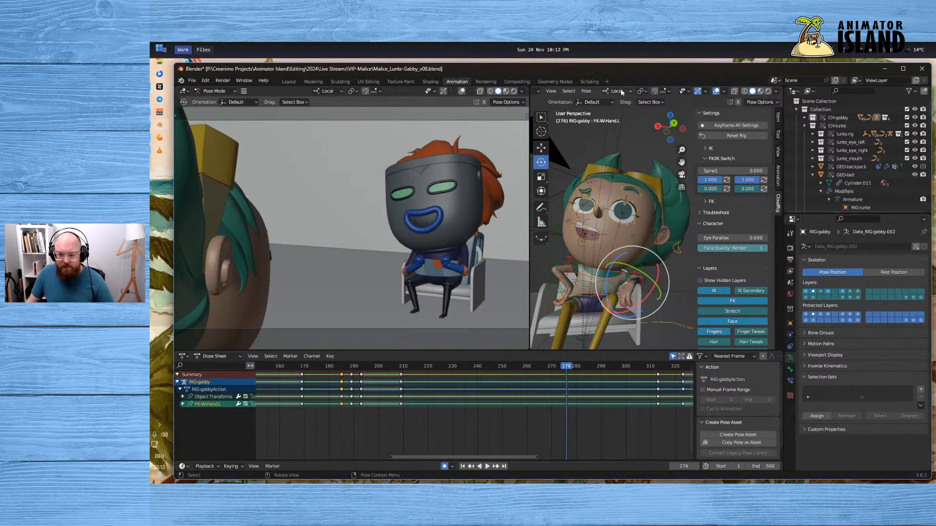
pyautogui.click(603, 101)
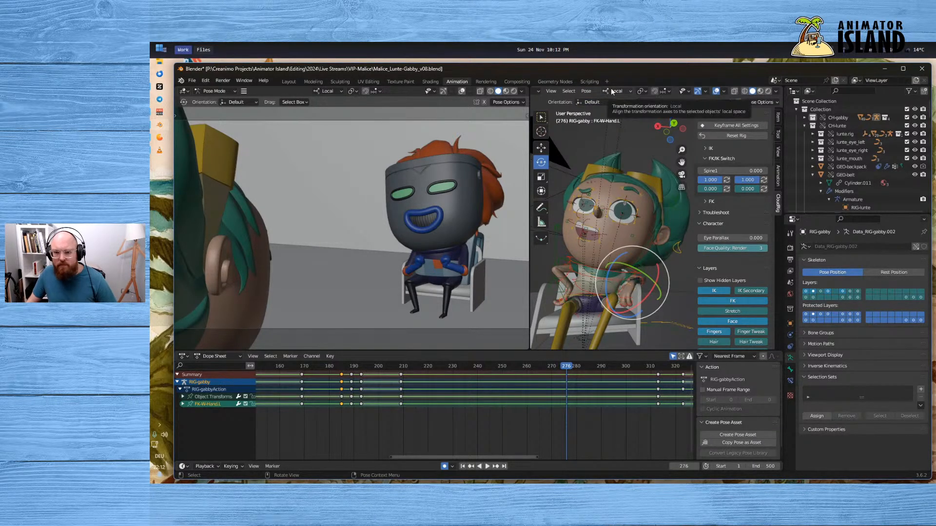
pyautogui.click(619, 91)
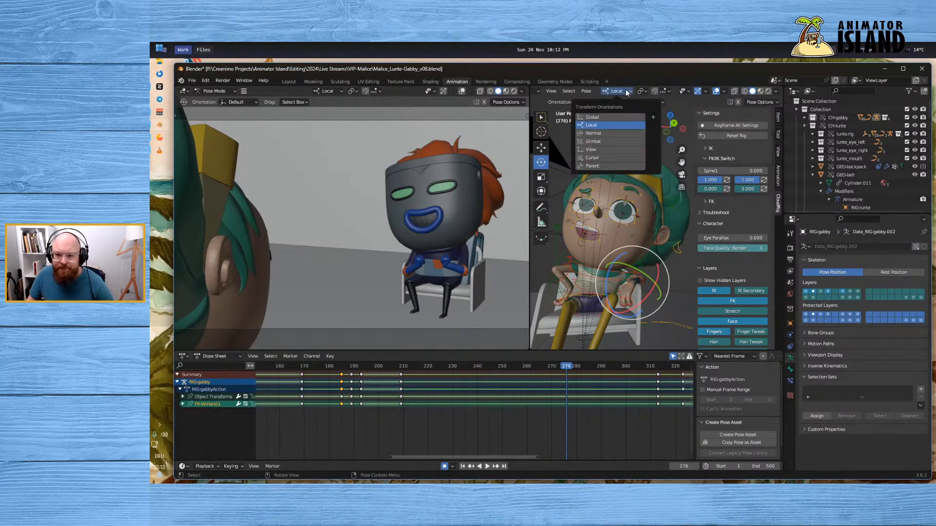
pyautogui.click(588, 92)
pyautogui.click(588, 92)
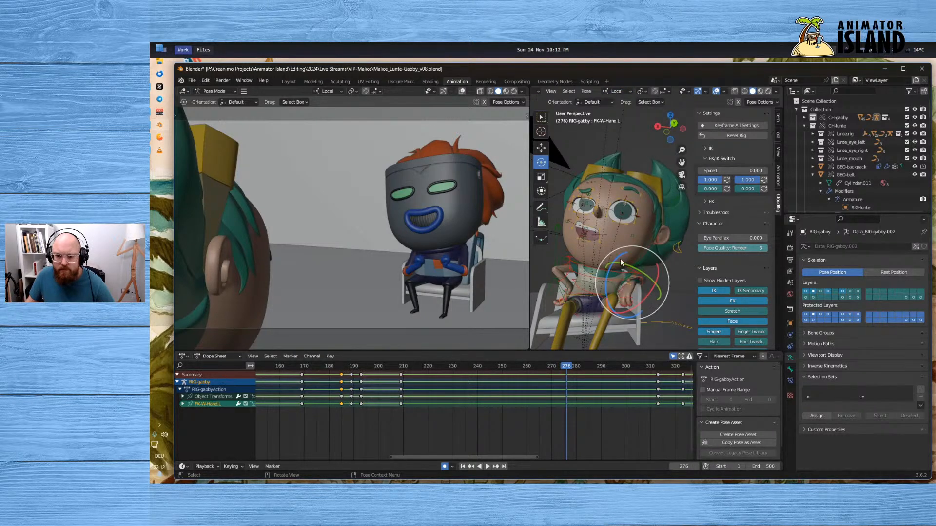
# Widen the working viewport to expose the mode selector and switch Gabby's rig to Object Mode
pyautogui.click(668, 325)
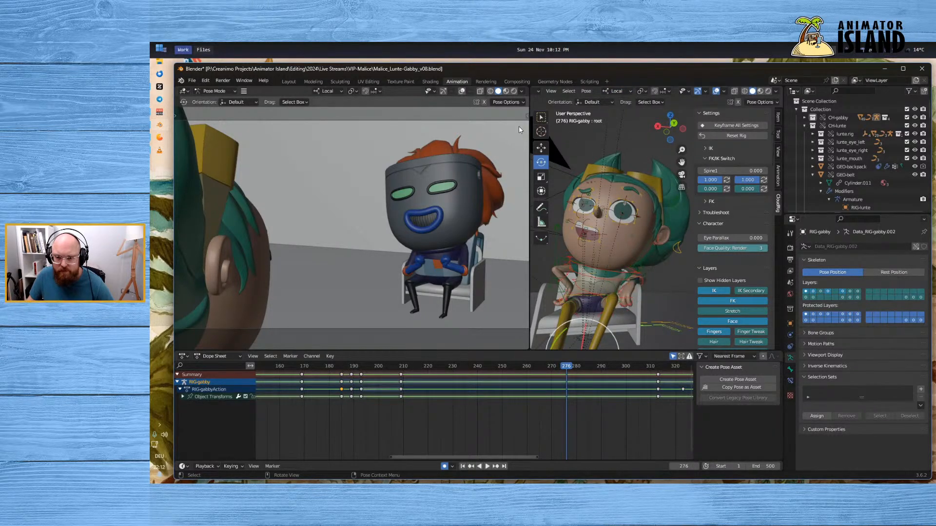
pyautogui.moveTo(528, 129); pyautogui.dragTo(501, 126)
pyautogui.click(545, 92)
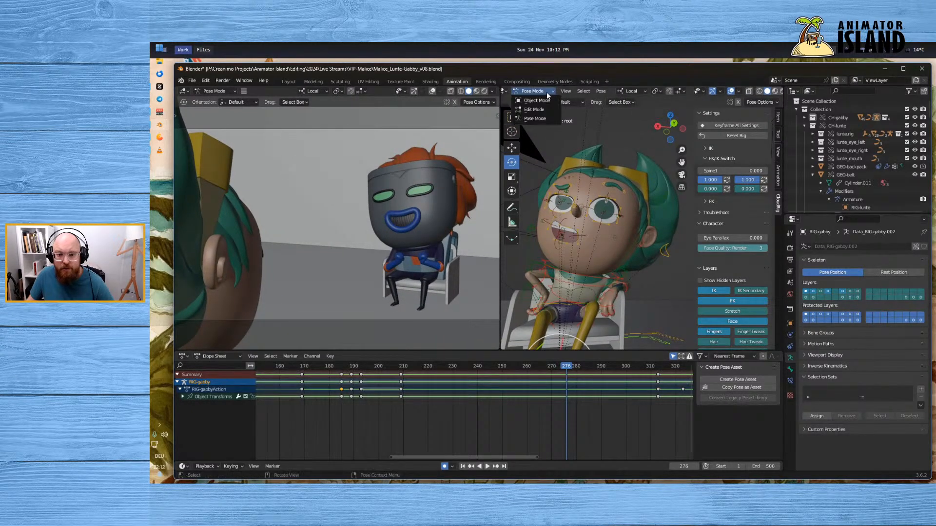
pyautogui.click(542, 101)
# Enlarge the working viewport further and select Lunte's rig in the scene
pyautogui.scroll(-5, 625, 285)
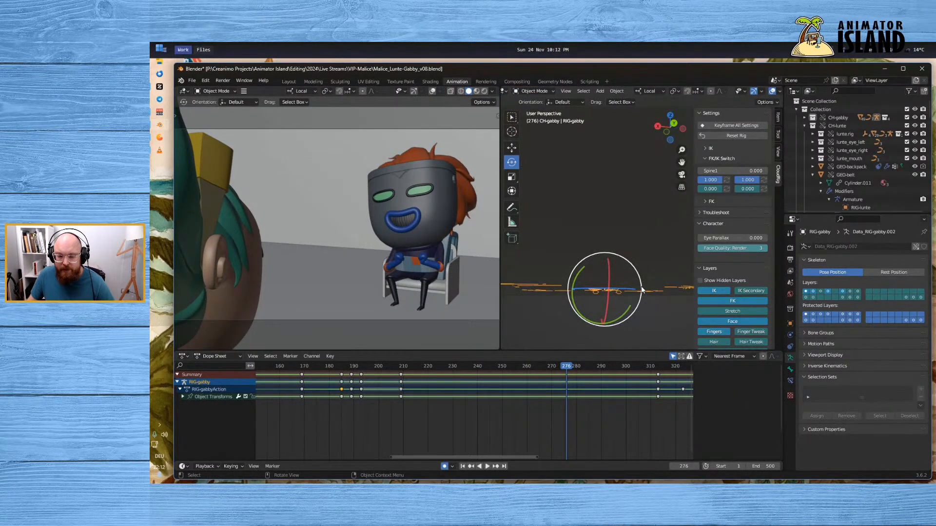
pyautogui.scroll(1, 604, 283)
pyautogui.moveTo(500, 262); pyautogui.dragTo(383, 256)
pyautogui.moveTo(338, 255); pyautogui.dragTo(234, 246, button='middle')
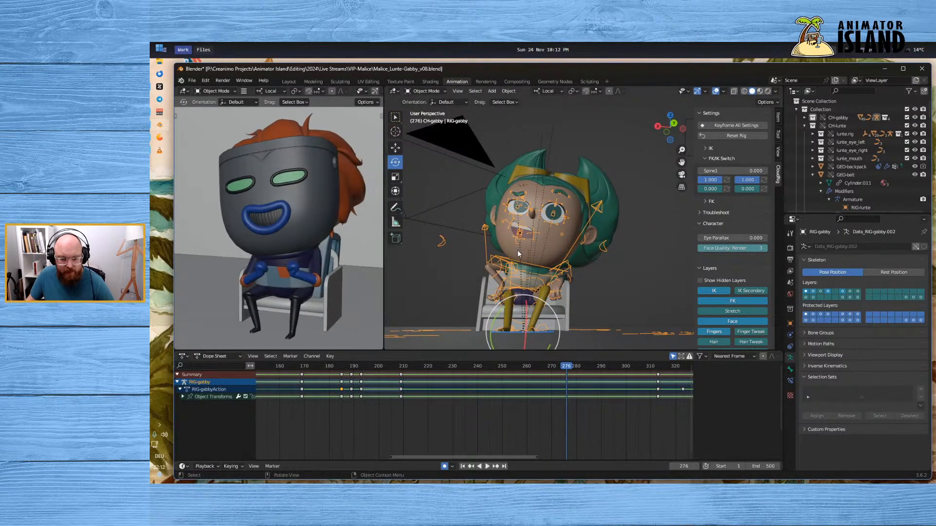
pyautogui.moveTo(516, 250); pyautogui.dragTo(562, 262, button='middle')
pyautogui.click(564, 261)
pyautogui.click(568, 258)
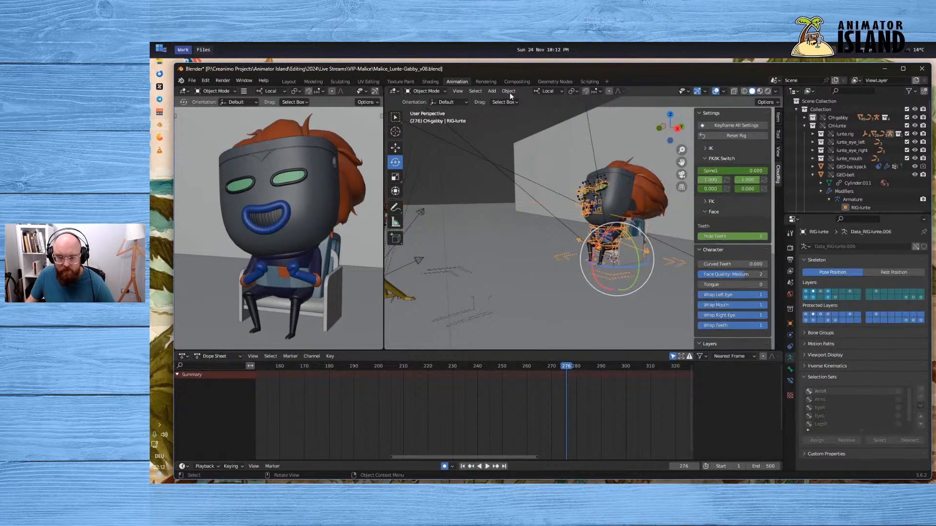
# Put Lunte's rig into Pose Mode and exclude the CH-gabby collection from the view layer
pyautogui.click(428, 91)
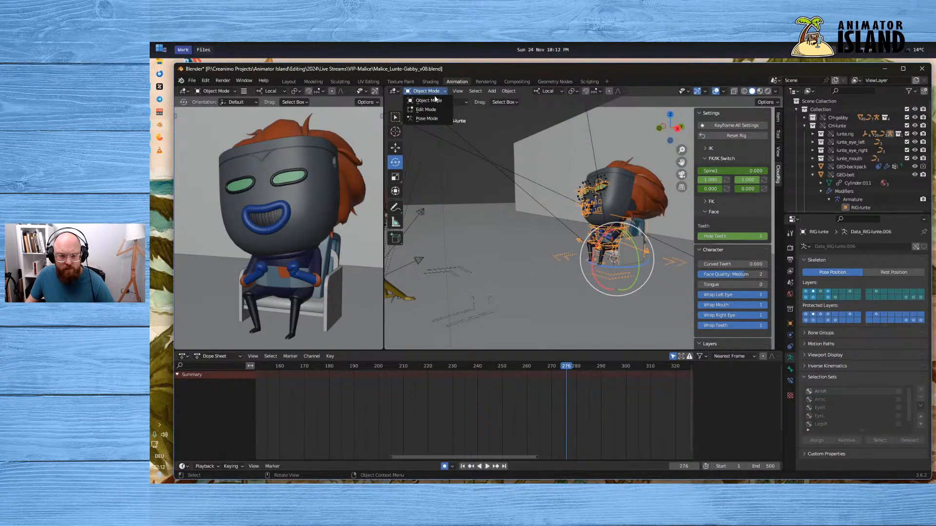
pyautogui.click(425, 120)
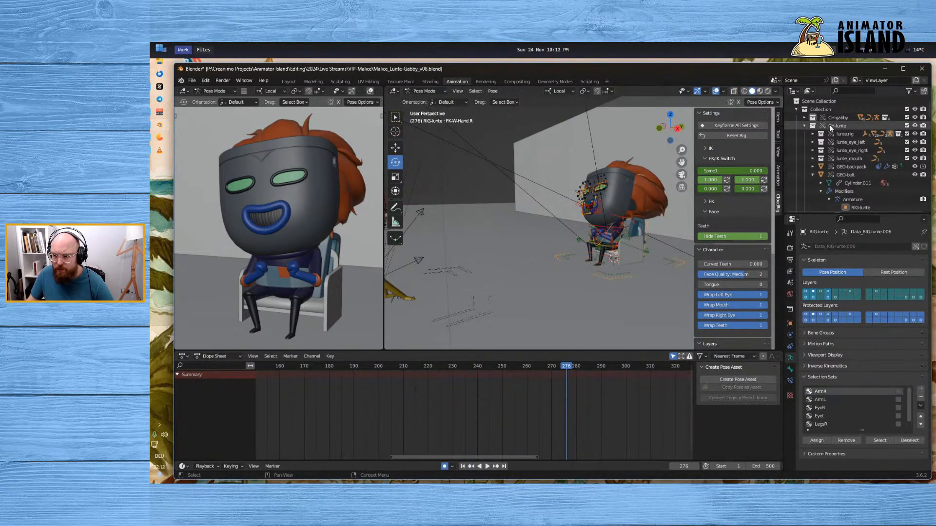
pyautogui.click(906, 117)
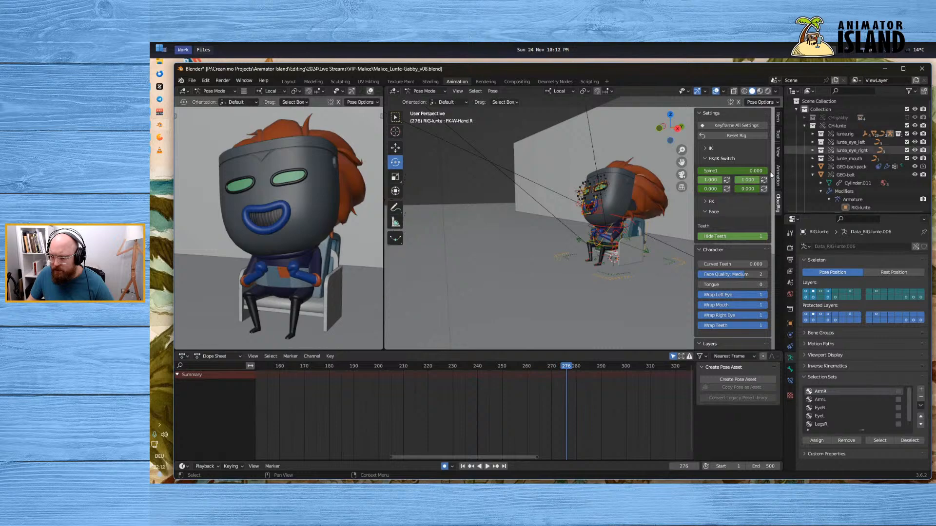
# Select all of Lunte's bones and insert keyframes on all channels at frame 231
pyautogui.moveTo(609, 229); pyautogui.dragTo(597, 208, button='middle')
pyautogui.scroll(5, 593, 206)
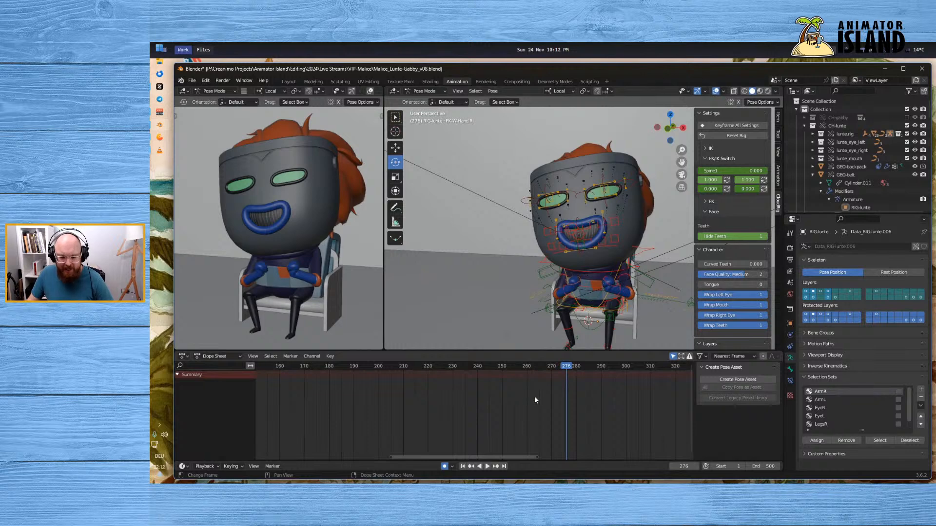
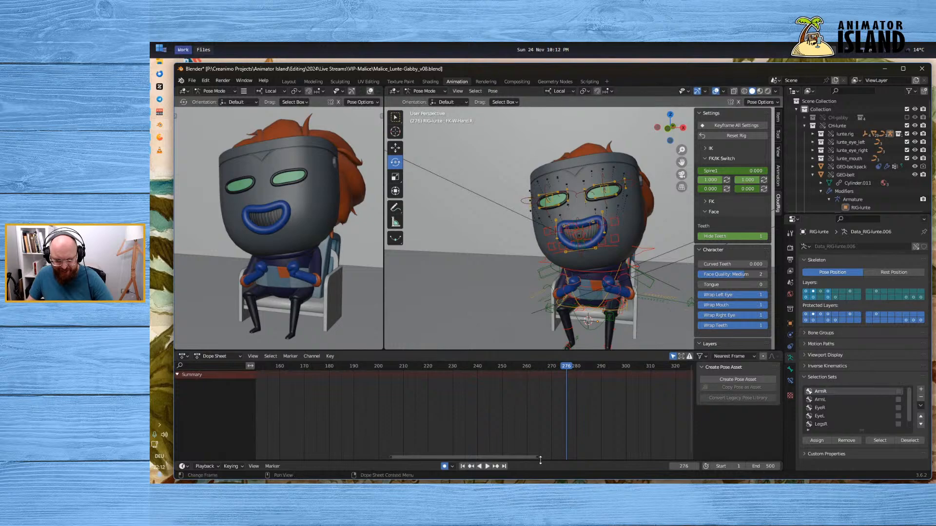
pyautogui.press('a')
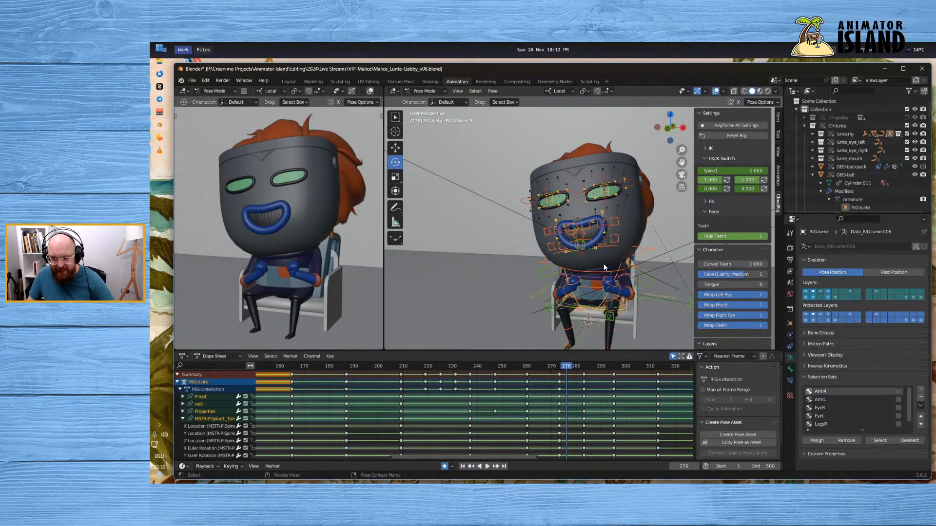
pyautogui.moveTo(567, 367); pyautogui.dragTo(456, 380)
pyautogui.press('space')
pyautogui.press('i')
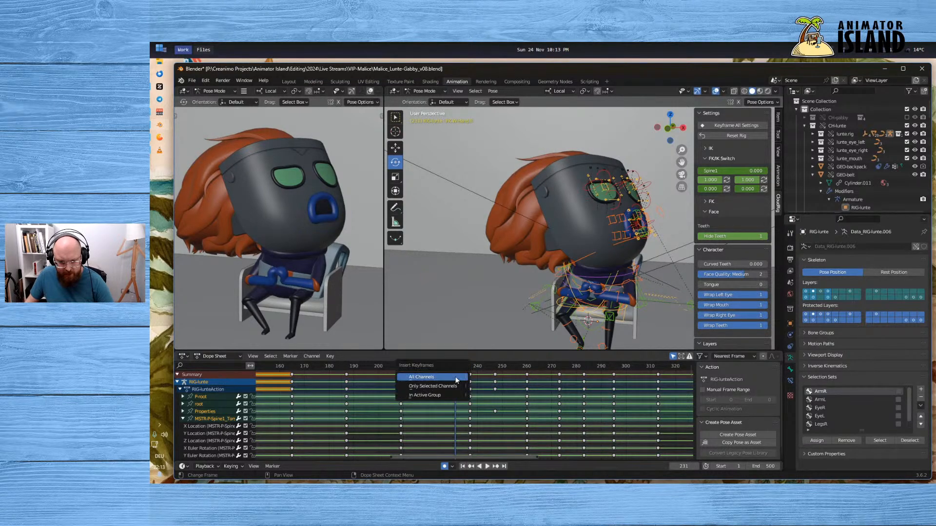
pyautogui.click(458, 374)
# Set the interpolation of Lunte's keys around frame 231 to Linear and keyframe the resulting in-between pose at frame 235
pyautogui.moveTo(457, 370); pyautogui.dragTo(466, 371)
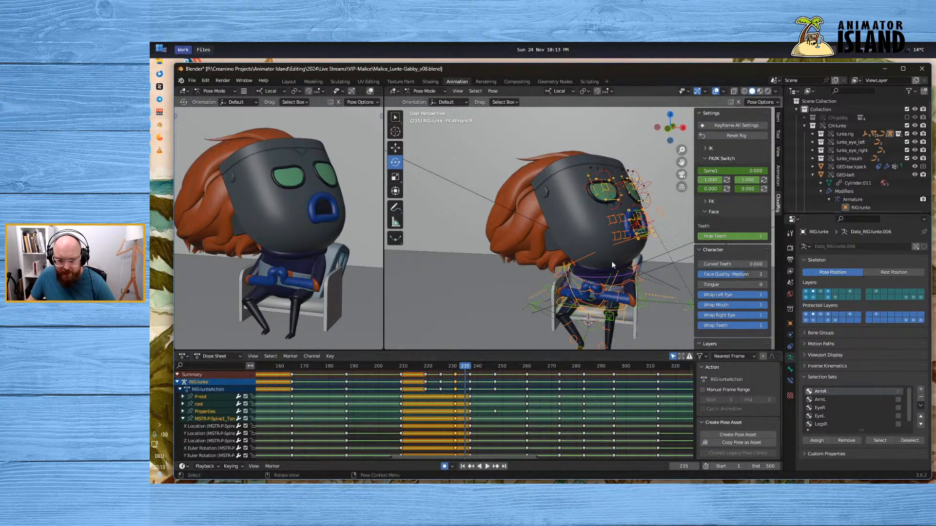
pyautogui.click(482, 374)
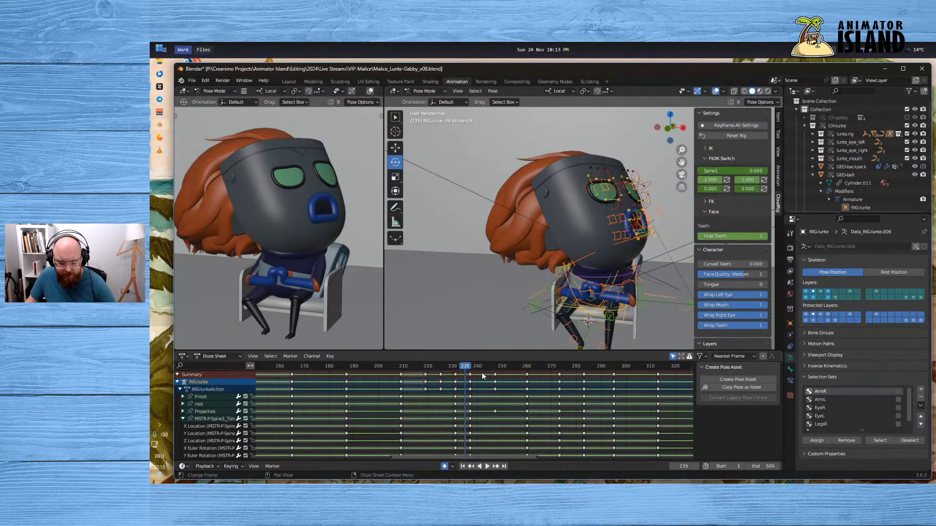
pyautogui.moveTo(481, 374); pyautogui.dragTo(453, 375)
pyautogui.rightClick(456, 376)
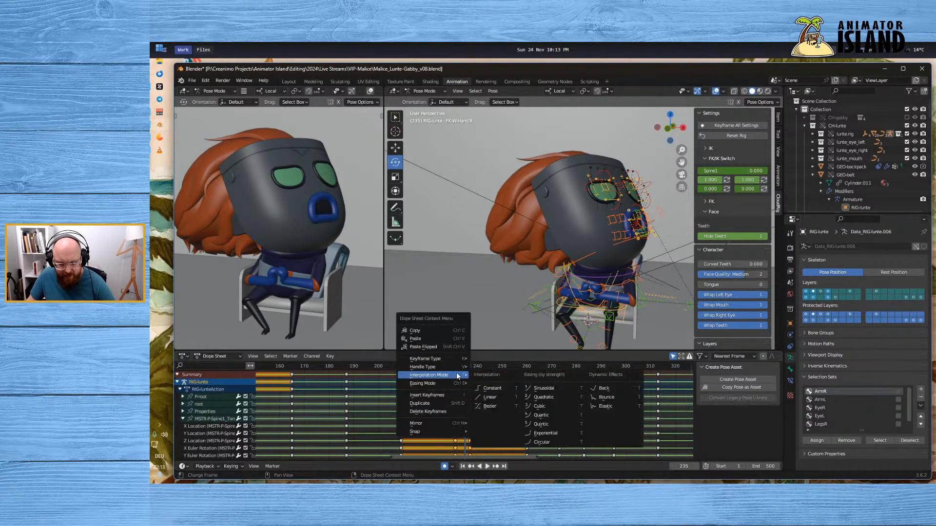
pyautogui.moveTo(452, 375)
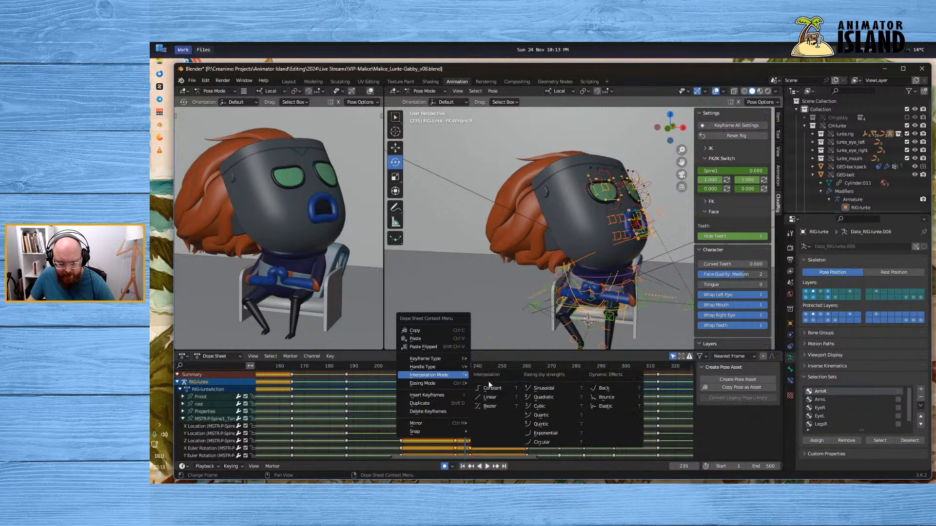
pyautogui.click(499, 399)
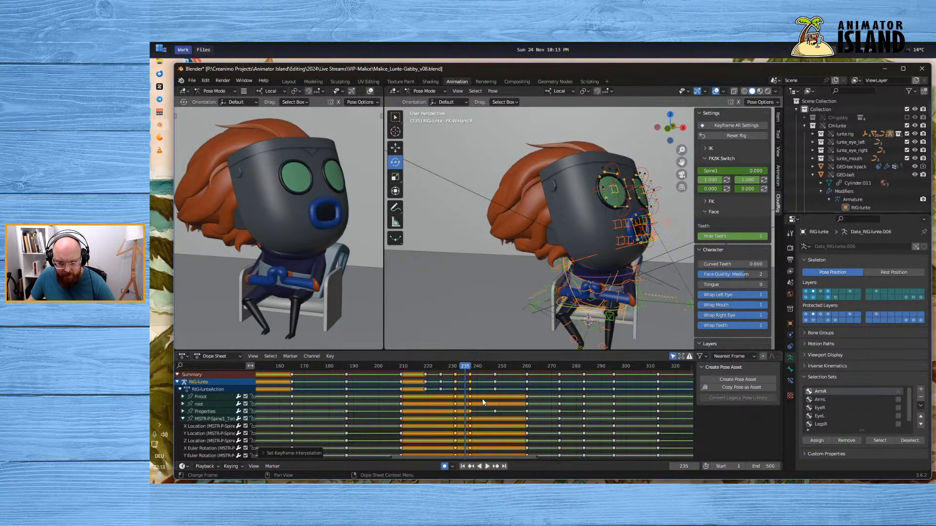
pyautogui.press('i')
pyautogui.click(471, 389)
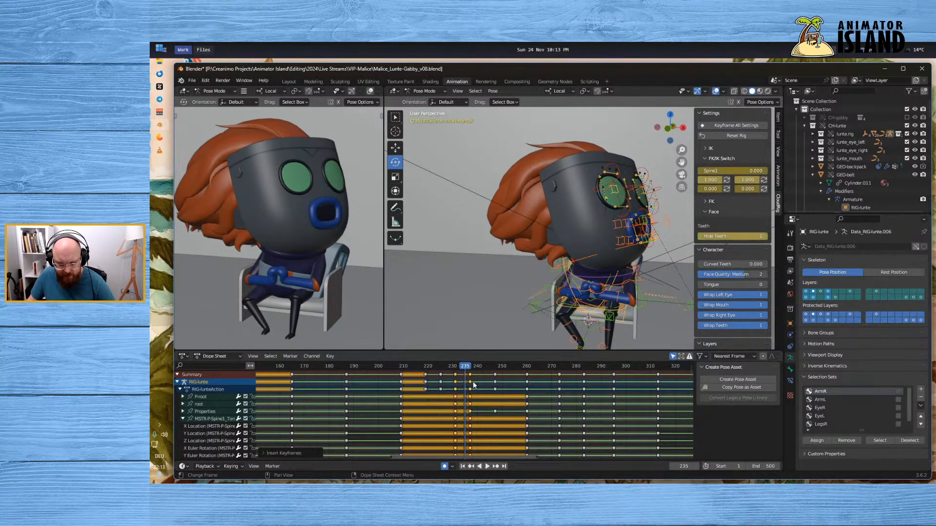
# Set Lunte's keys around frames 231 to 235 to Constant interpolation
pyautogui.press('b')
pyautogui.rightClick(452, 380)
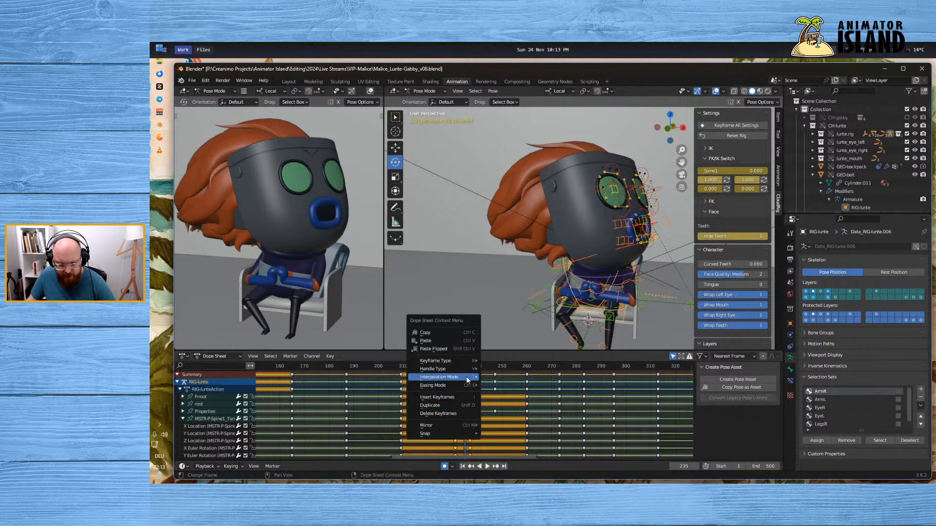
pyautogui.moveTo(467, 378)
pyautogui.click(495, 390)
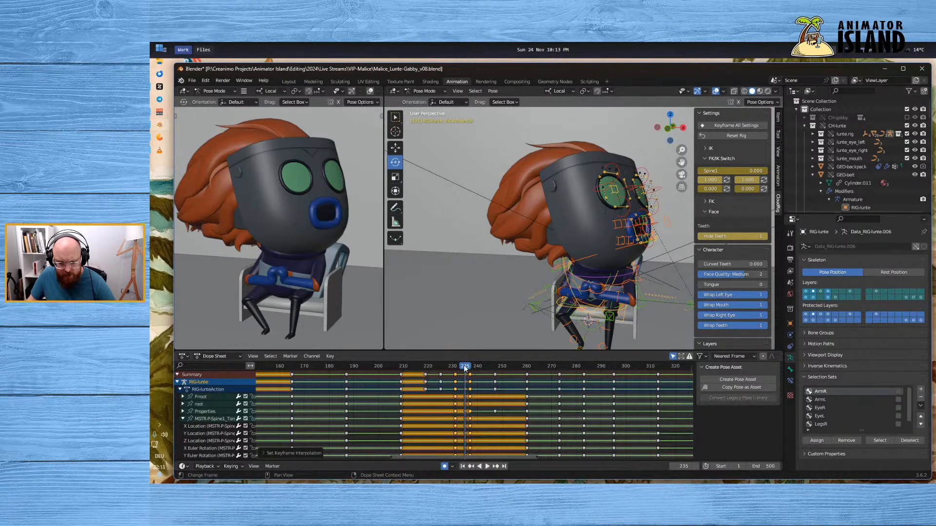
# Play the shot from just before frame 220 to review Lunte's new breakdown at frame 235
pyautogui.press('space')
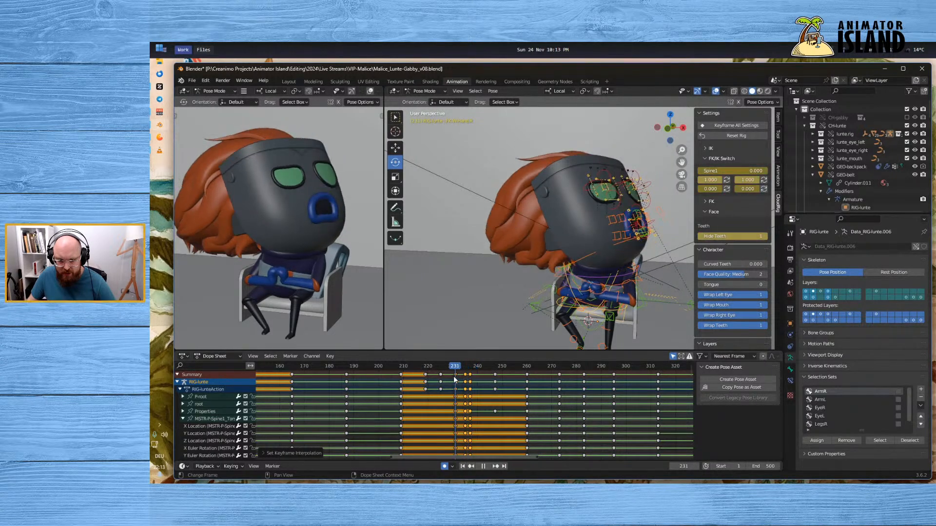
pyautogui.moveTo(453, 376); pyautogui.dragTo(421, 370)
pyautogui.click(488, 466)
pyautogui.click(487, 466)
pyautogui.click(420, 373)
pyautogui.click(488, 466)
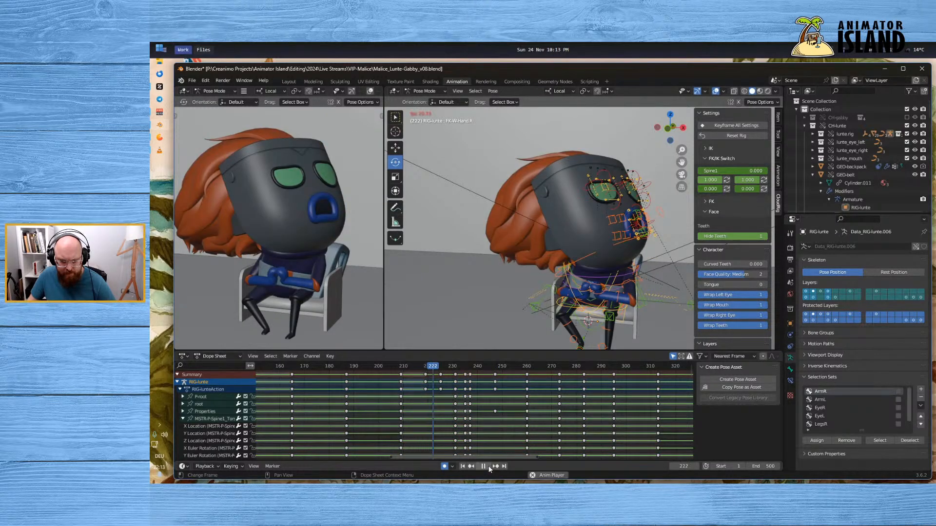
pyautogui.press('space')
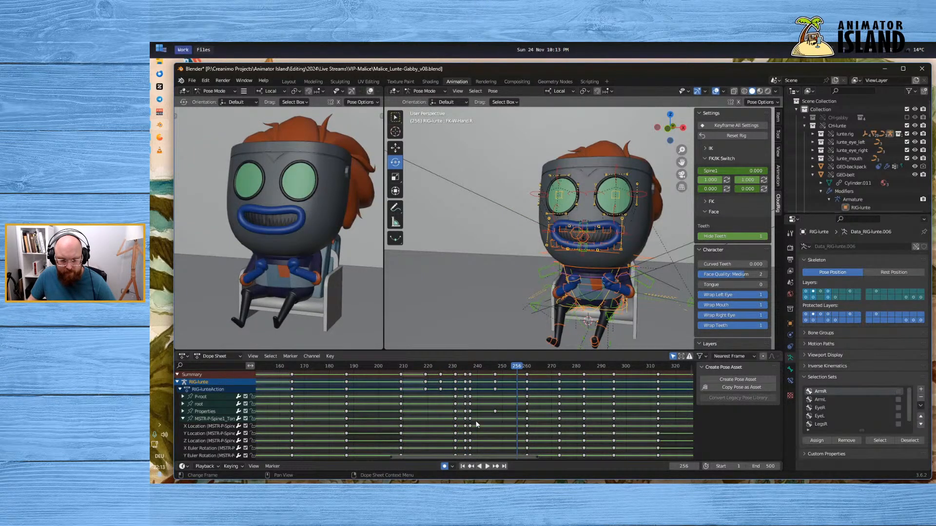
# At frame 235, rotate Lunte's FK-Head bone and lower it slightly, and play back the adjusted breakdown
pyautogui.click(465, 368)
pyautogui.click(626, 251)
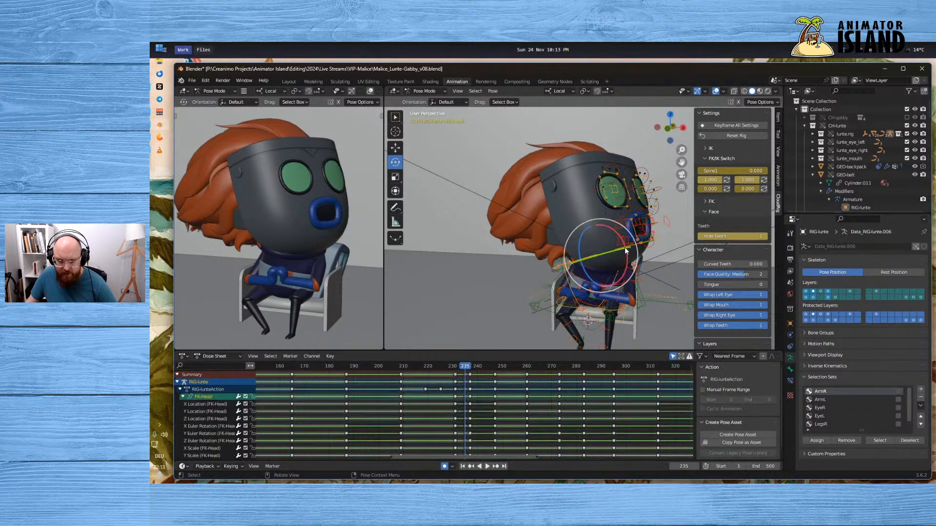
pyautogui.moveTo(626, 251); pyautogui.dragTo(598, 251)
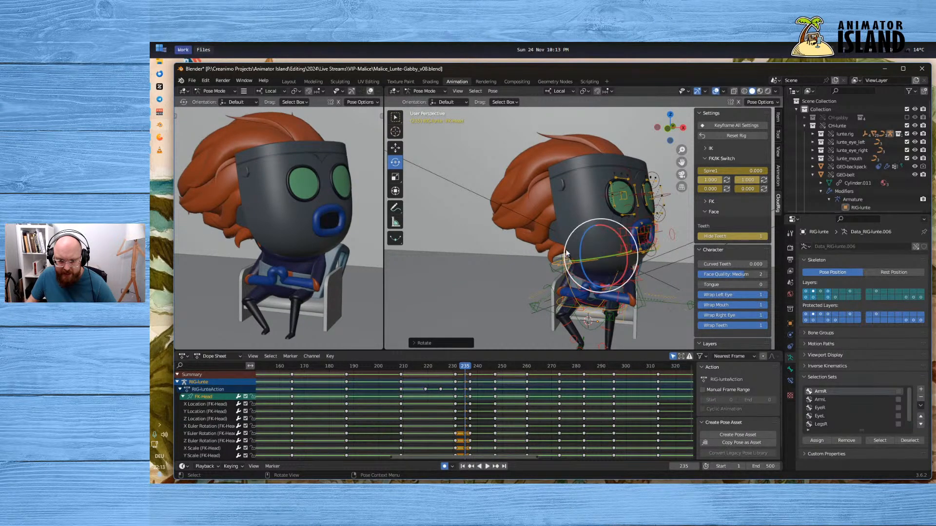
pyautogui.click(396, 147)
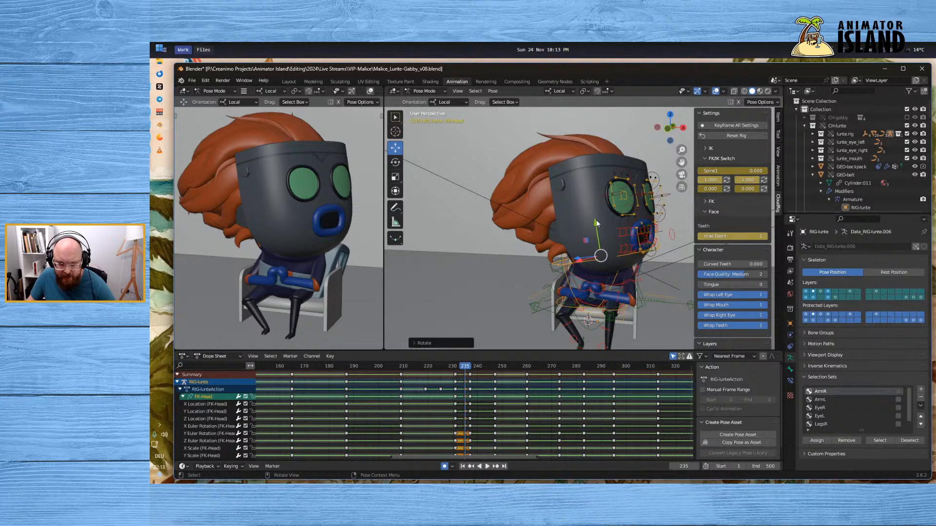
pyautogui.moveTo(596, 221); pyautogui.dragTo(597, 225)
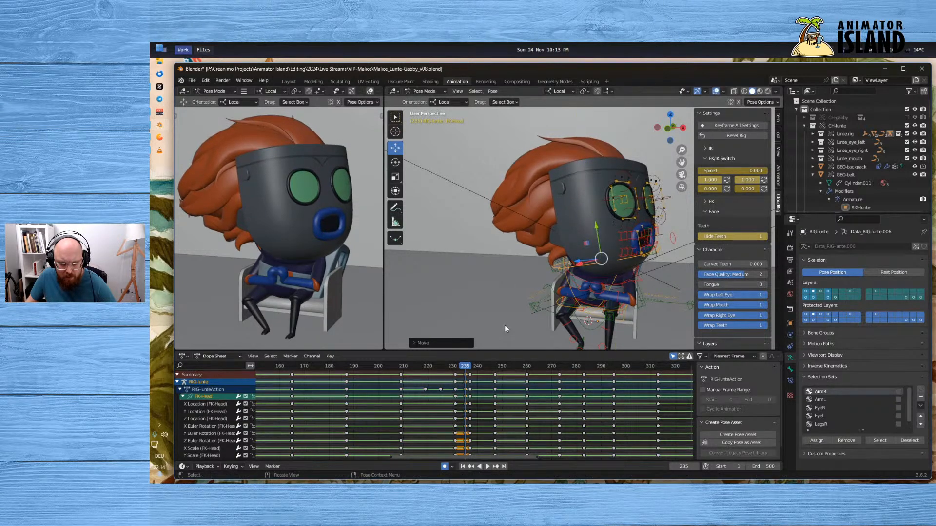
pyautogui.click(450, 375)
pyautogui.click(487, 466)
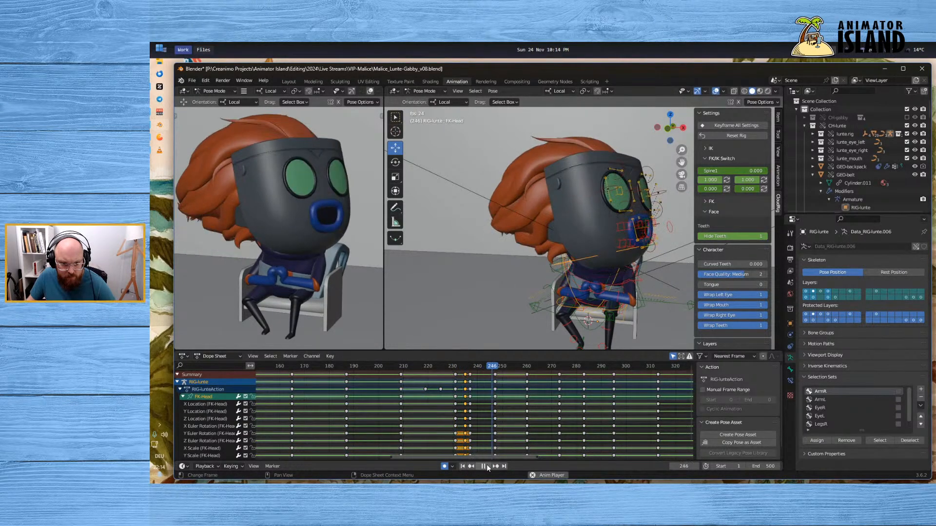
# Try to move Lunte's selected breakdown keys one frame earlier to frame 234
pyautogui.click(463, 368)
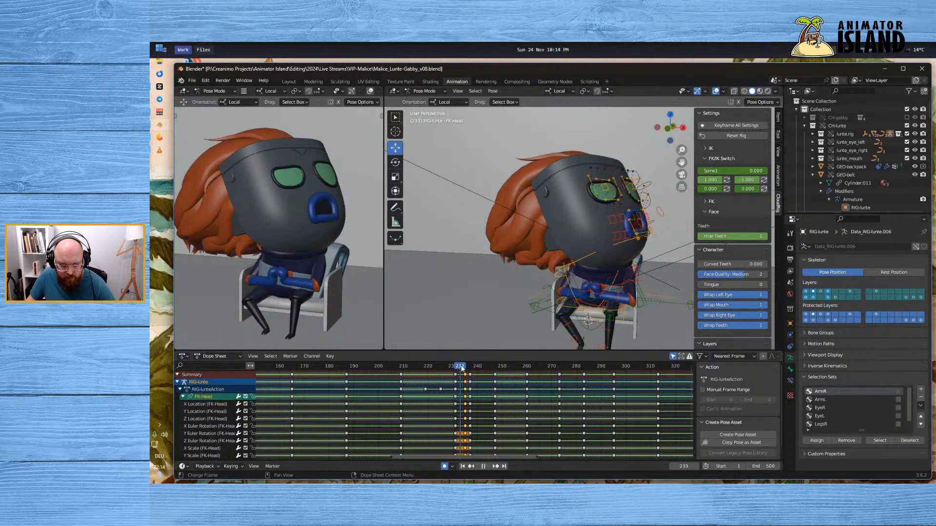
pyautogui.moveTo(462, 369); pyautogui.dragTo(464, 369)
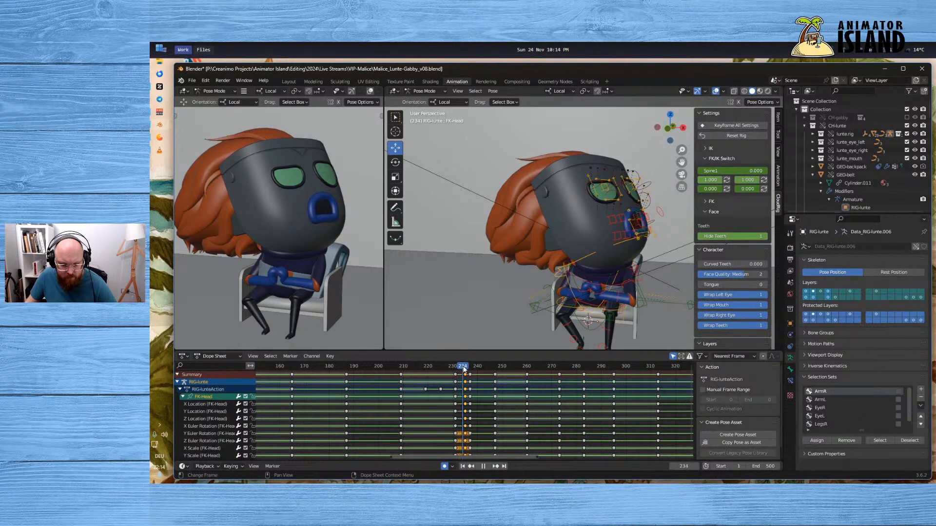
pyautogui.press('g')
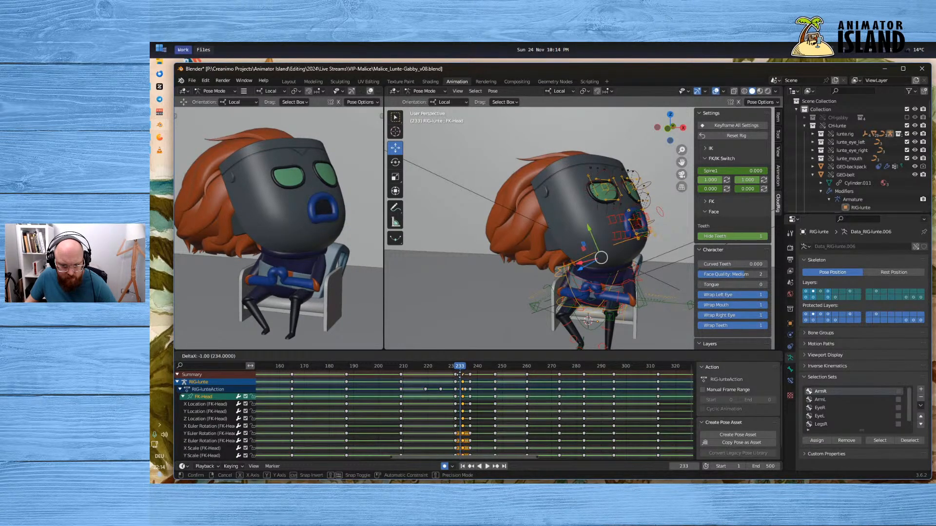
pyautogui.click(459, 375)
pyautogui.hotkey('ctrl', 'z')
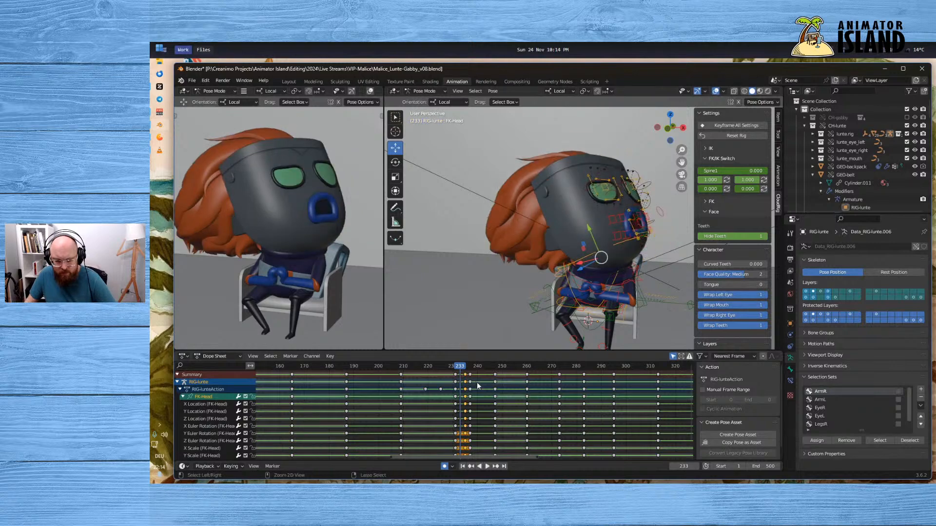
# Replay the head turn, and with all of Lunte's bones selected move the keys at frame 237 two frames later to 239
pyautogui.click(448, 367)
pyautogui.click(488, 466)
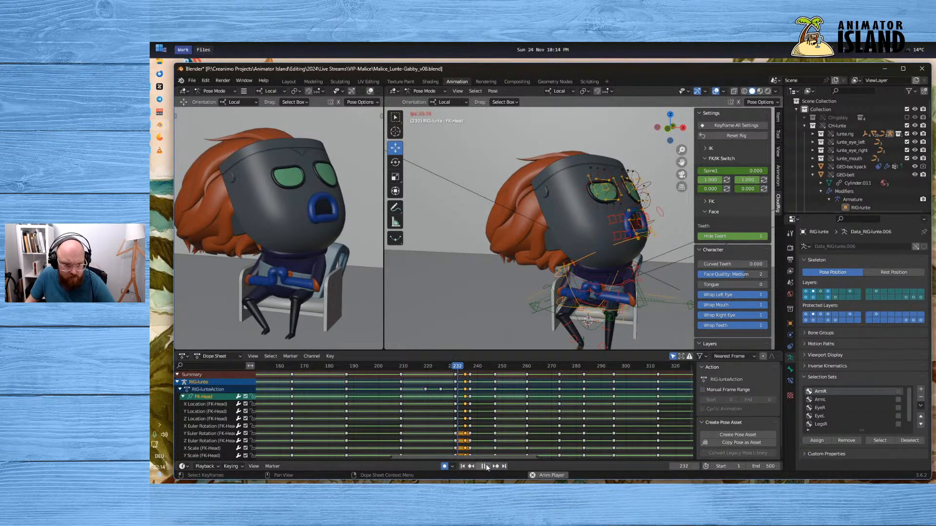
pyautogui.click(469, 374)
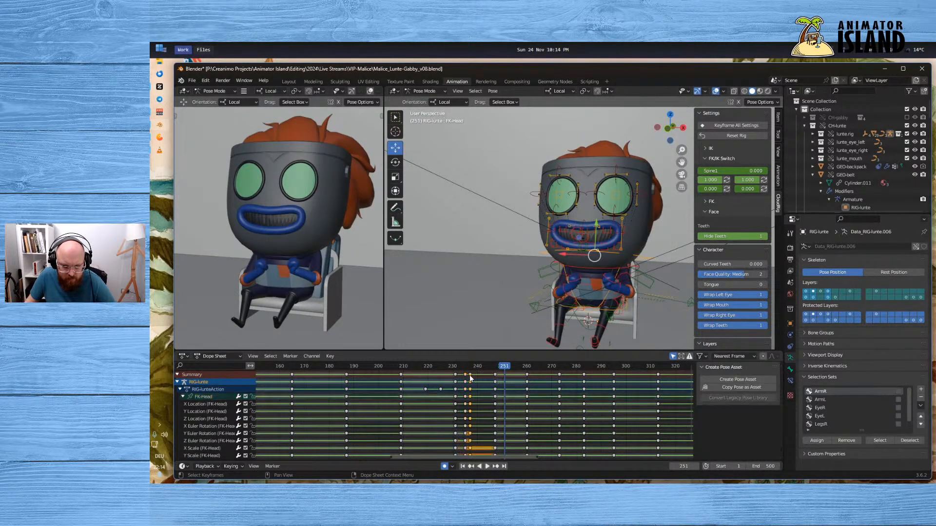
pyautogui.press('a')
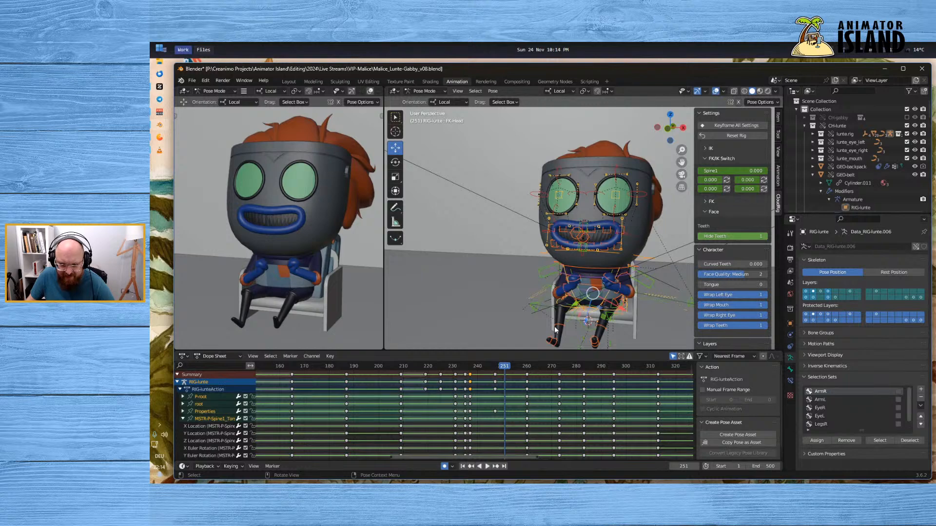
pyautogui.moveTo(471, 377); pyautogui.dragTo(477, 374)
# Play the shot repeatedly from starting points between about frames 217 and 228 to review Lunte's retimed turn
pyautogui.moveTo(454, 368); pyautogui.dragTo(447, 368)
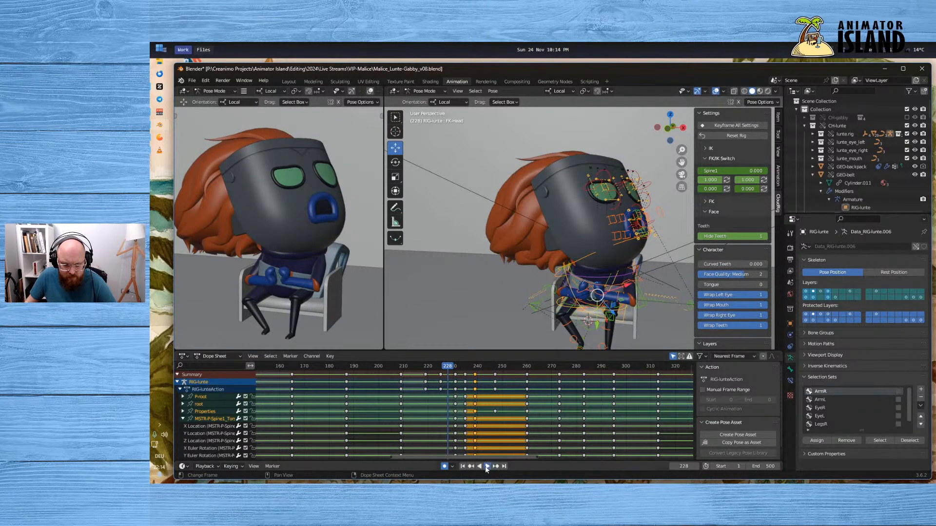
pyautogui.click(485, 466)
pyautogui.click(484, 466)
pyautogui.click(448, 369)
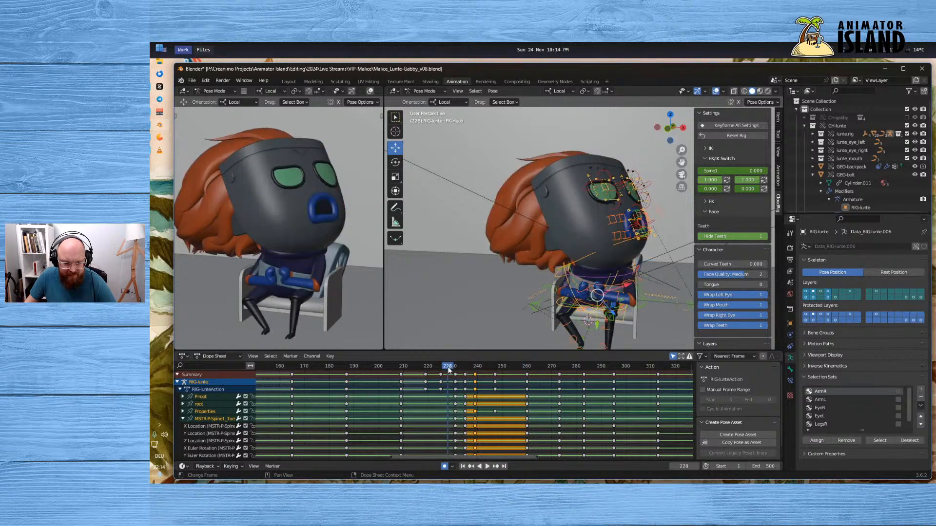
pyautogui.click(486, 466)
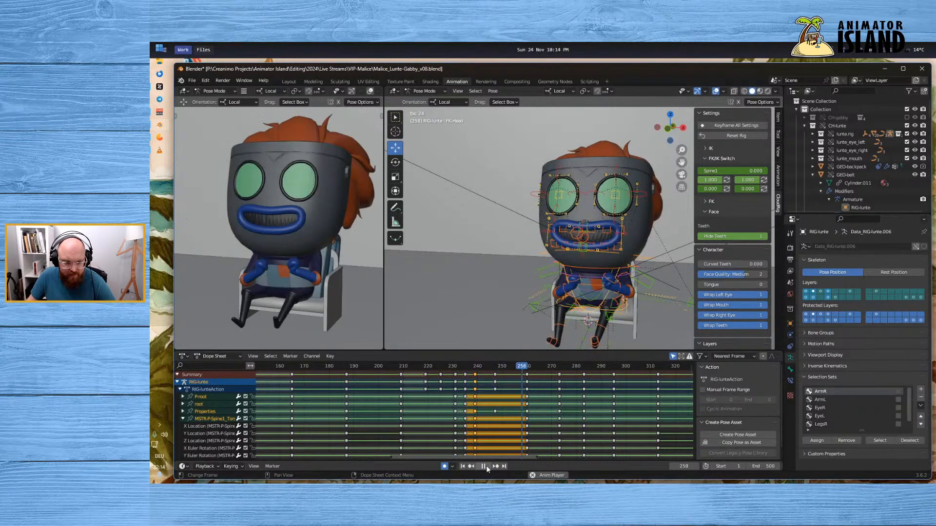
pyautogui.click(420, 369)
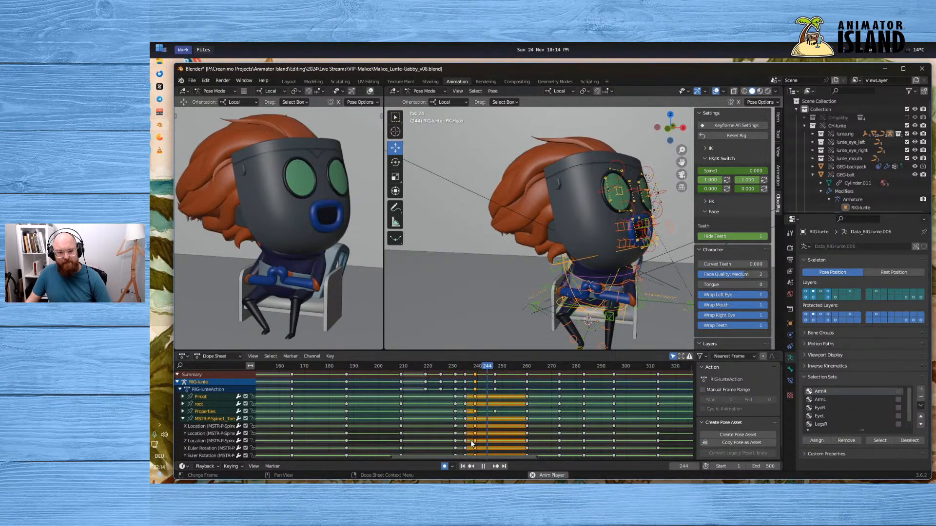
pyautogui.click(483, 466)
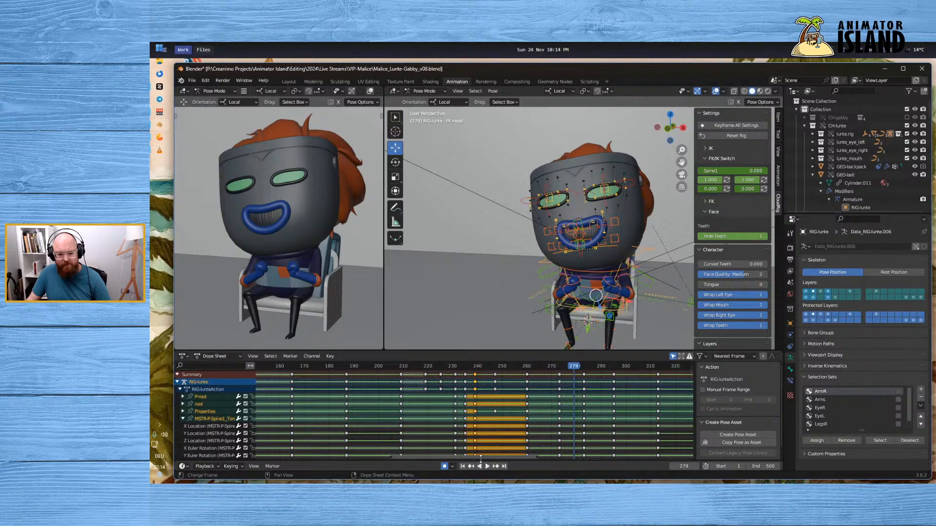
pyautogui.click(431, 369)
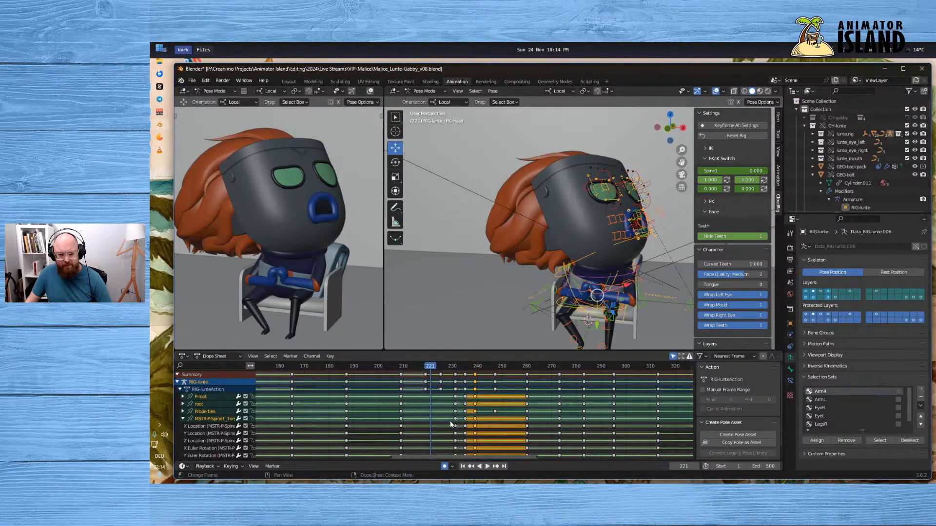
pyautogui.click(486, 466)
pyautogui.click(487, 466)
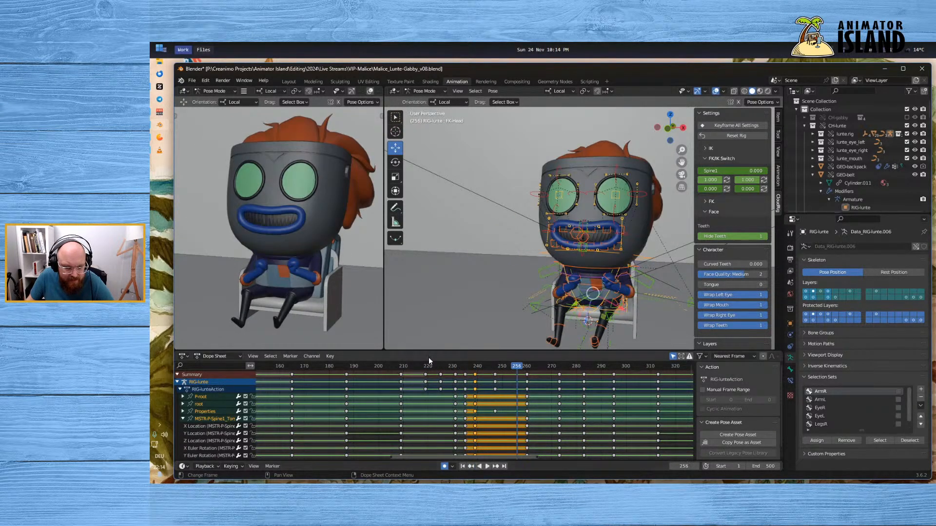
pyautogui.click(429, 367)
pyautogui.click(487, 466)
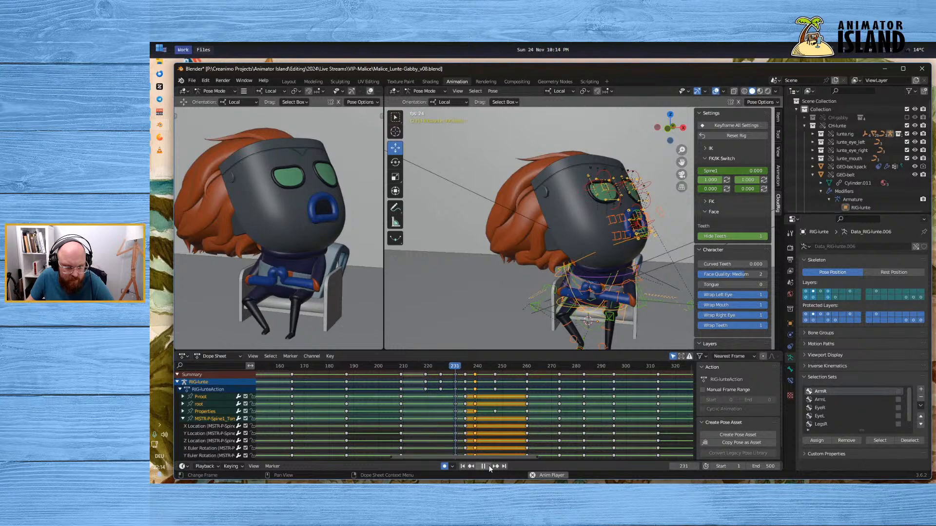
# Copy the Y Location key of Lunte's FK-Head bone from frame 231 and paste it at frame 235
pyautogui.click(489, 466)
pyautogui.click(467, 368)
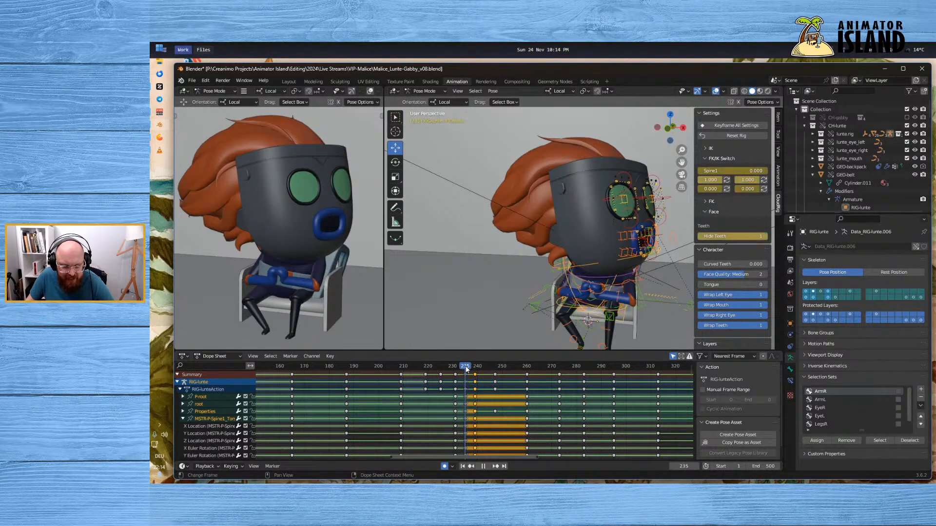
pyautogui.click(589, 266)
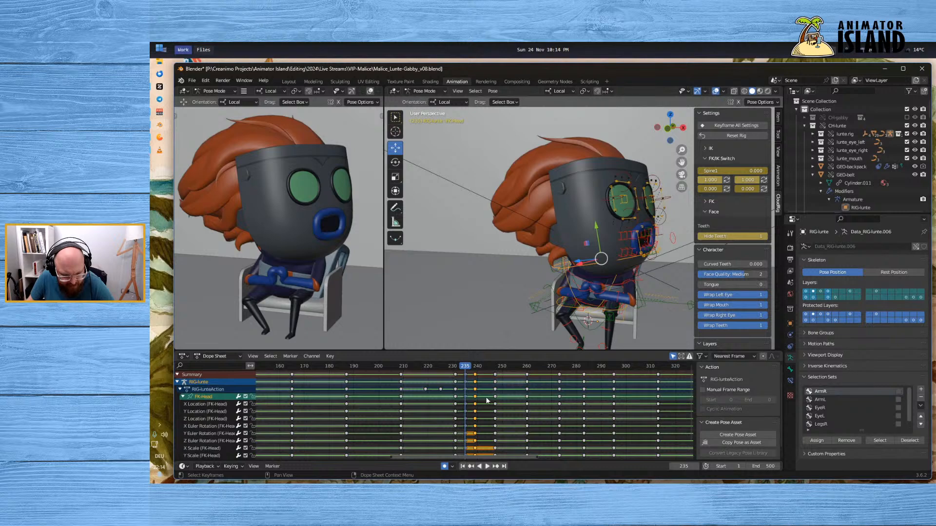
pyautogui.moveTo(444, 397); pyautogui.dragTo(456, 422)
pyautogui.click(445, 410)
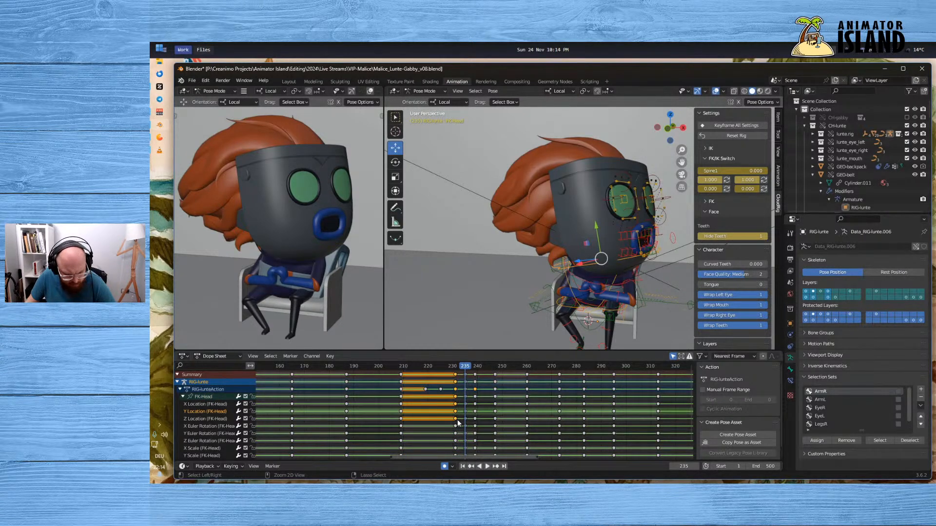
pyautogui.hotkey('ctrl', 'v')
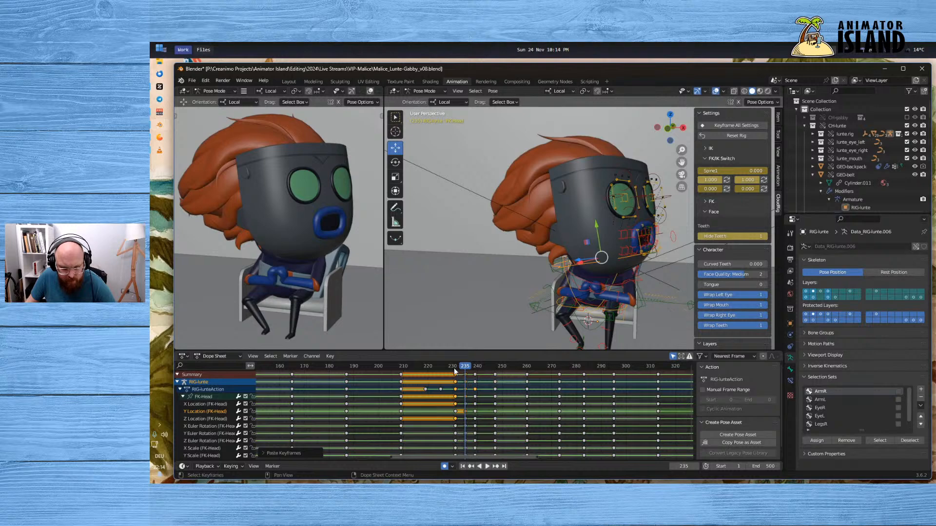
# Play Lunte's head turn repeatedly from about frames 230, 206 and 196 to review the adjusted head location
pyautogui.press('space')
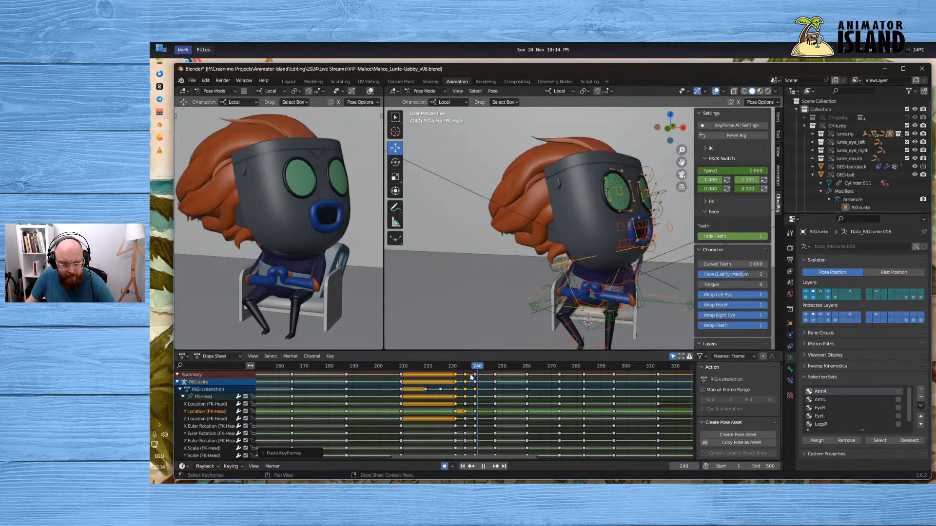
pyautogui.moveTo(471, 375); pyautogui.dragTo(454, 375)
pyautogui.click(490, 466)
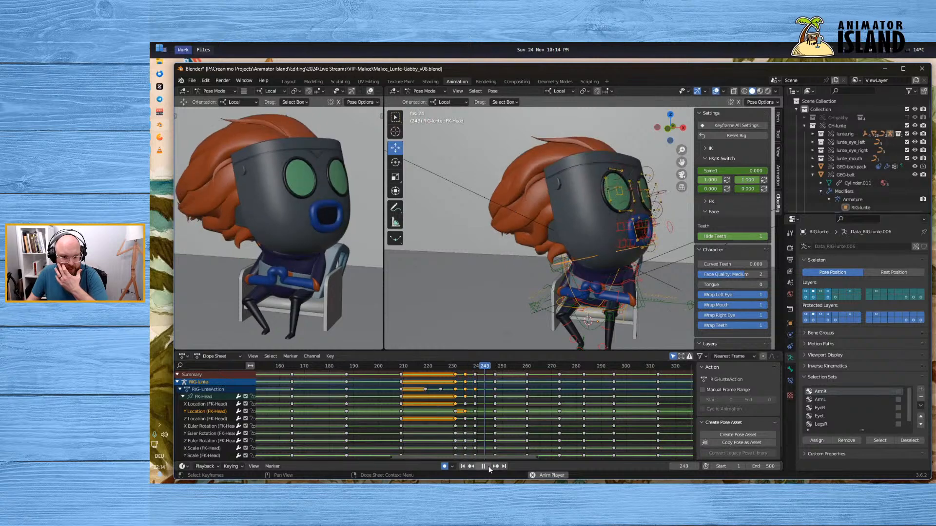
pyautogui.press('space')
pyautogui.click(453, 366)
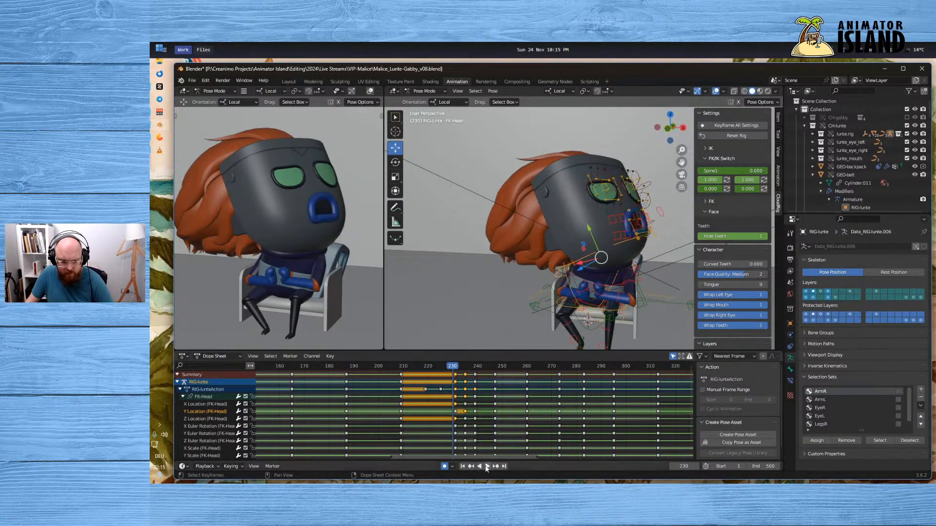
pyautogui.click(485, 466)
pyautogui.press('space')
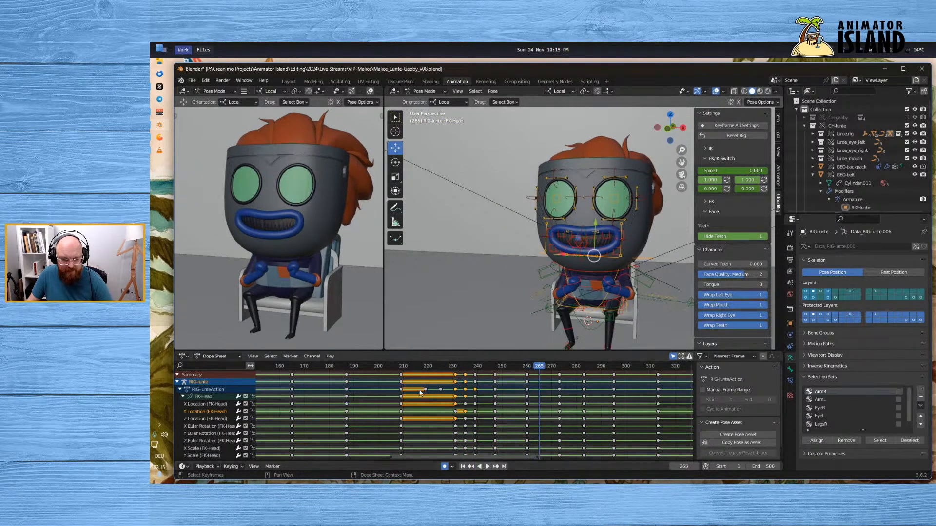
pyautogui.click(394, 367)
pyautogui.click(487, 466)
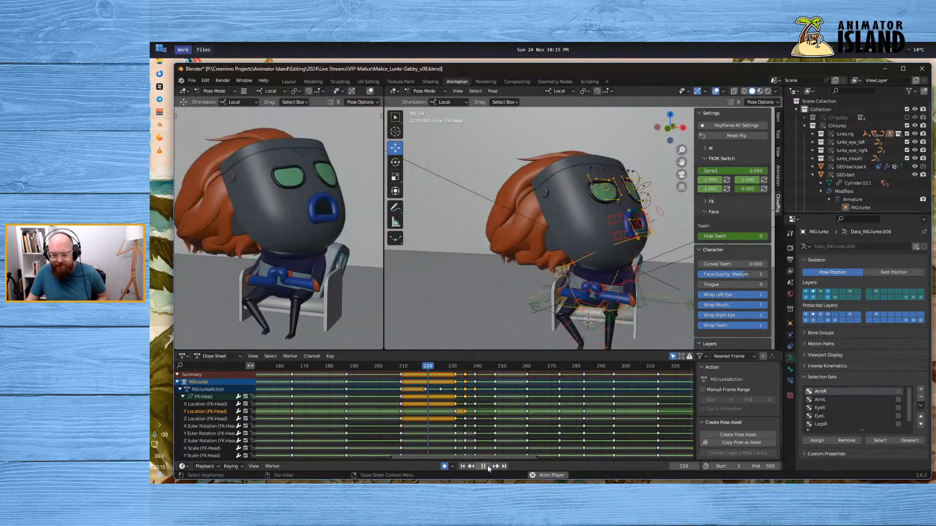
pyautogui.click(488, 466)
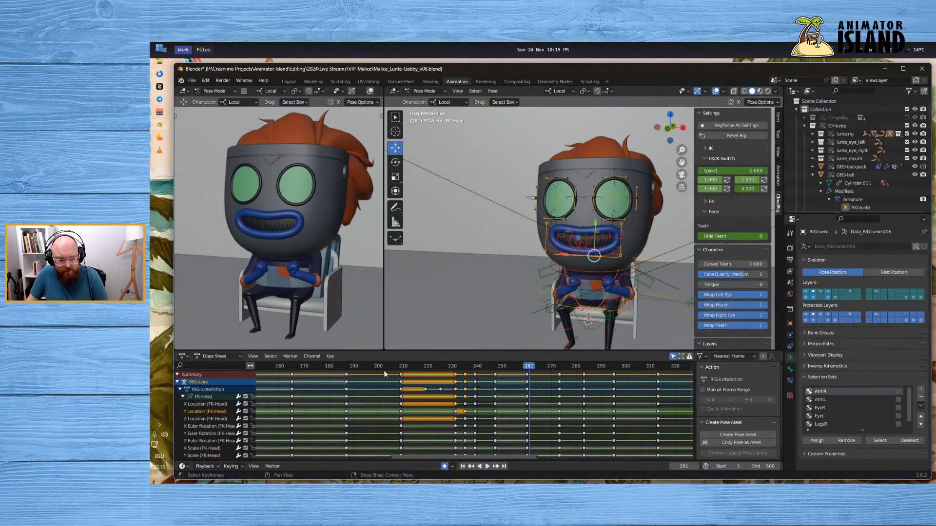
pyautogui.click(369, 367)
pyautogui.click(486, 464)
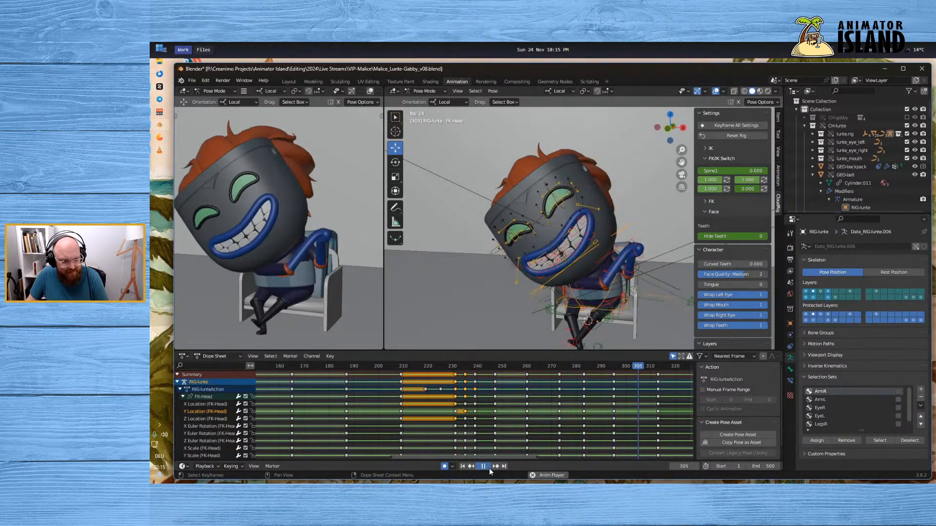
pyautogui.press('space')
# Scrub the turn between about frames 219 and 234 and replay it through to Lunte's grinning poses past frame 290
pyautogui.moveTo(450, 368); pyautogui.dragTo(425, 385)
pyautogui.press('space')
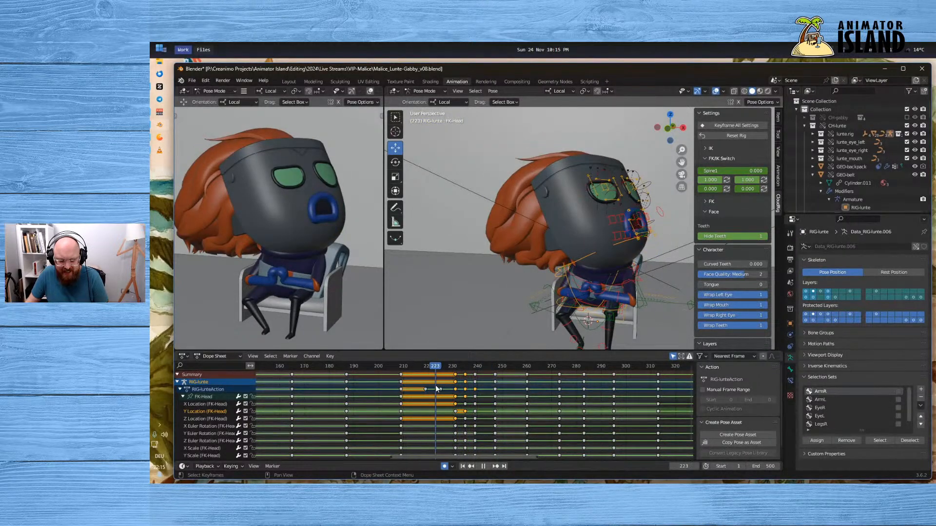
pyautogui.click(484, 466)
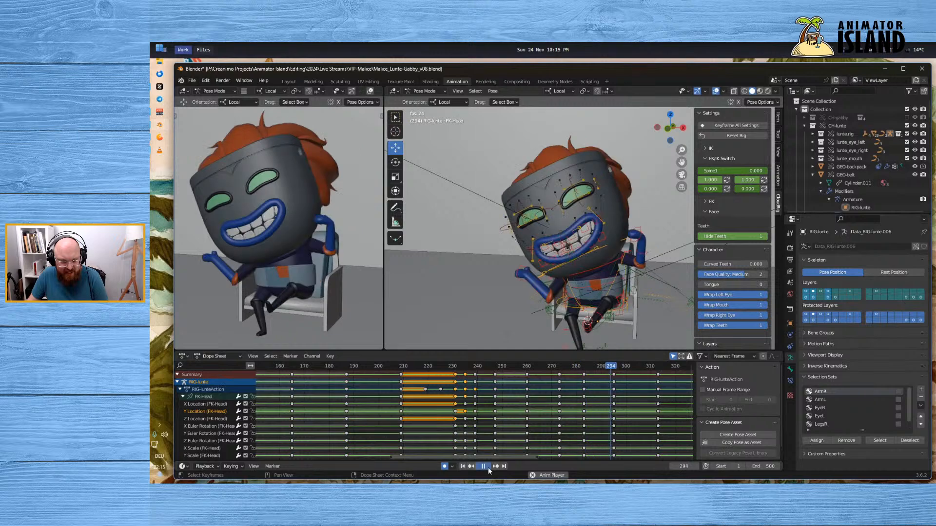
pyautogui.click(484, 466)
pyautogui.click(488, 466)
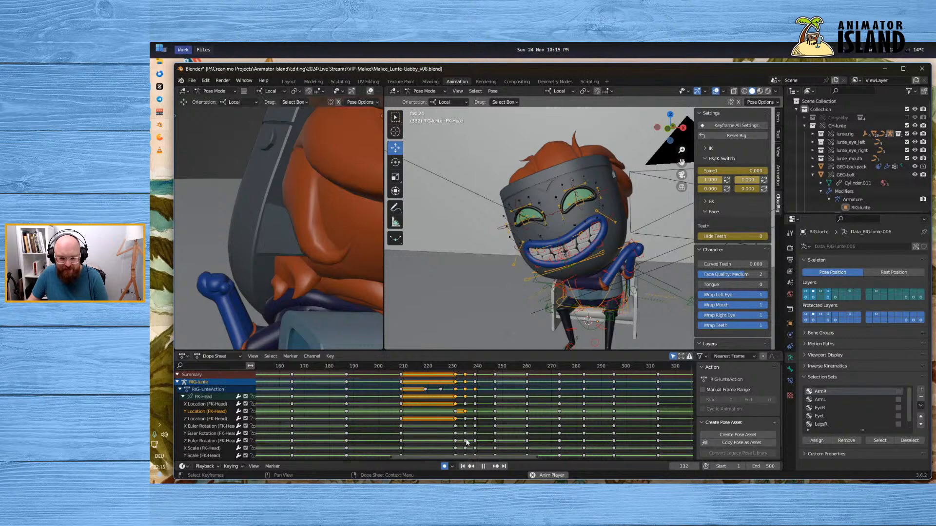
pyautogui.press('space')
pyautogui.click(446, 366)
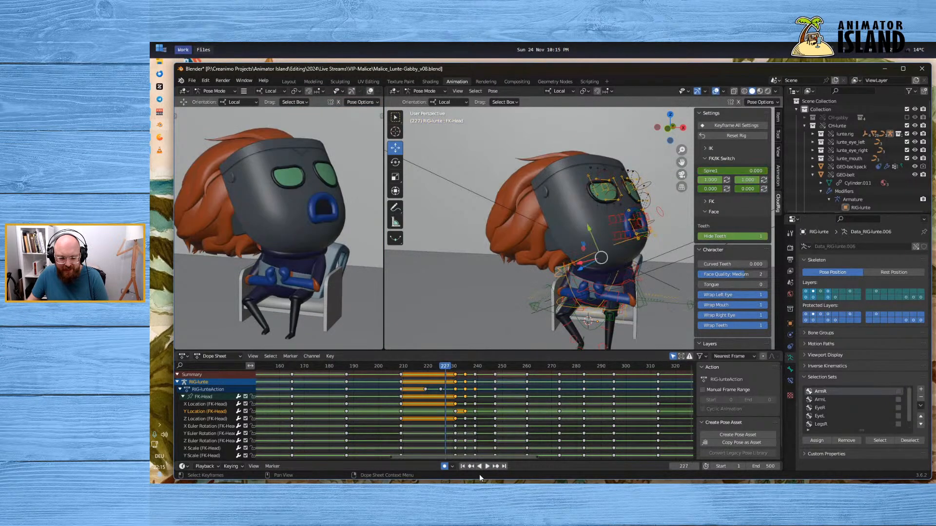
pyautogui.click(487, 466)
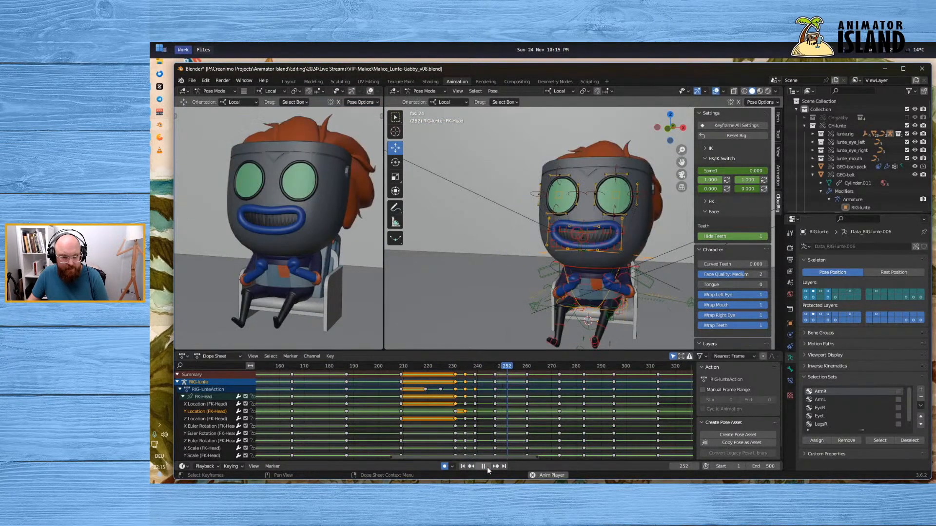
pyautogui.click(341, 367)
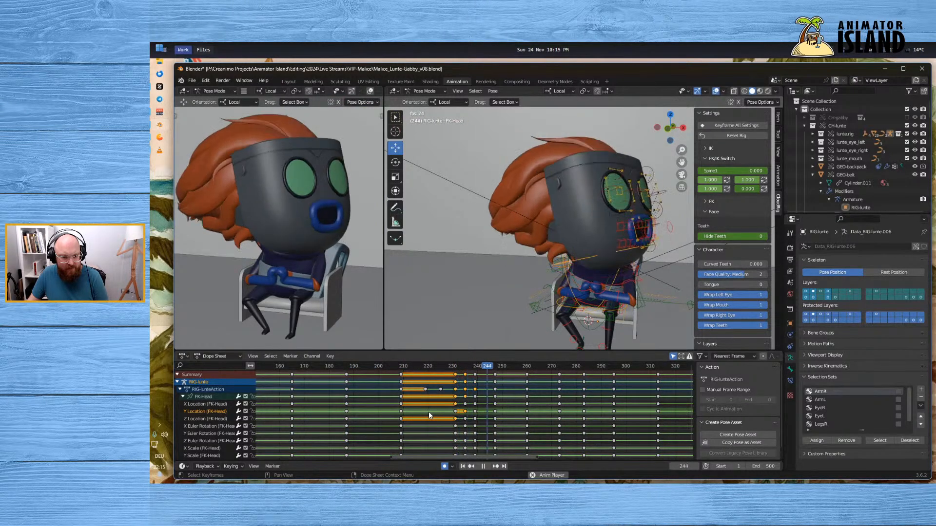
pyautogui.click(483, 467)
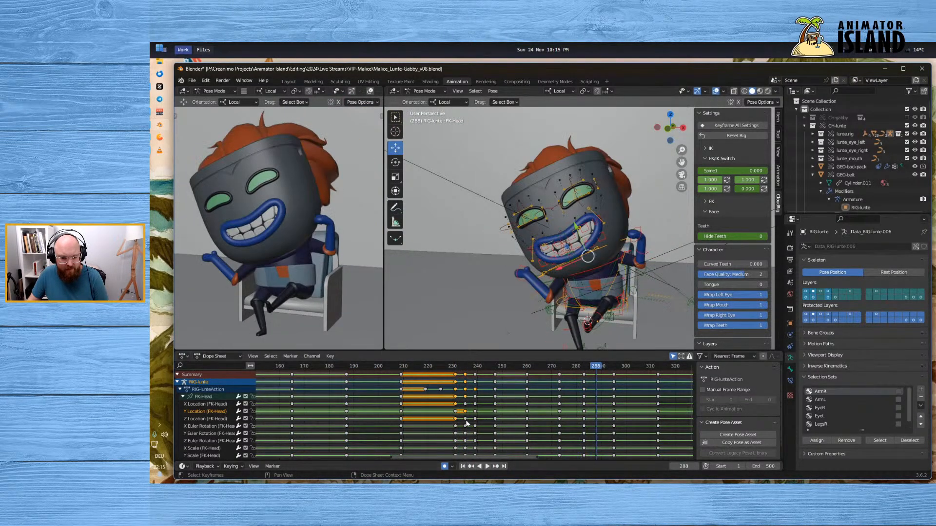
pyautogui.moveTo(456, 369)
pyautogui.mouseDown()
pyautogui.moveTo(475, 373)
pyautogui.moveTo(462, 371)
pyautogui.mouseUp()
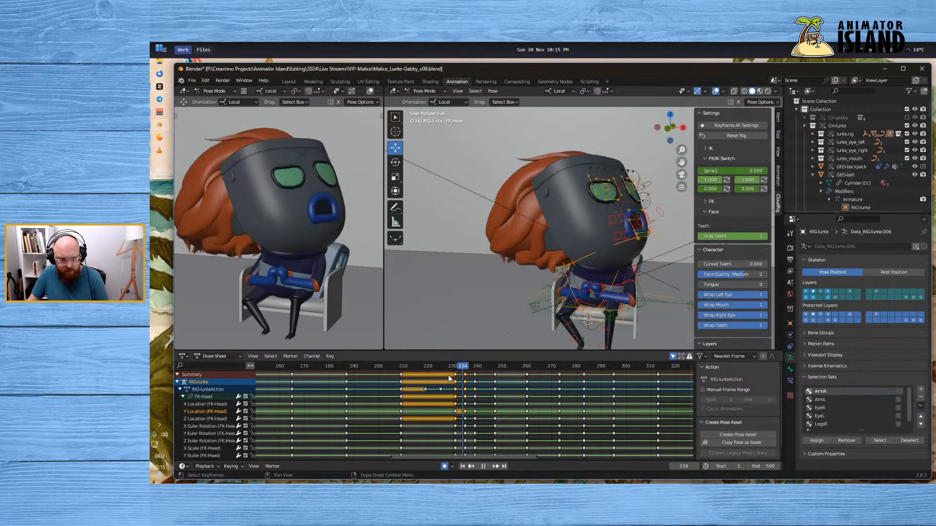
pyautogui.click(488, 466)
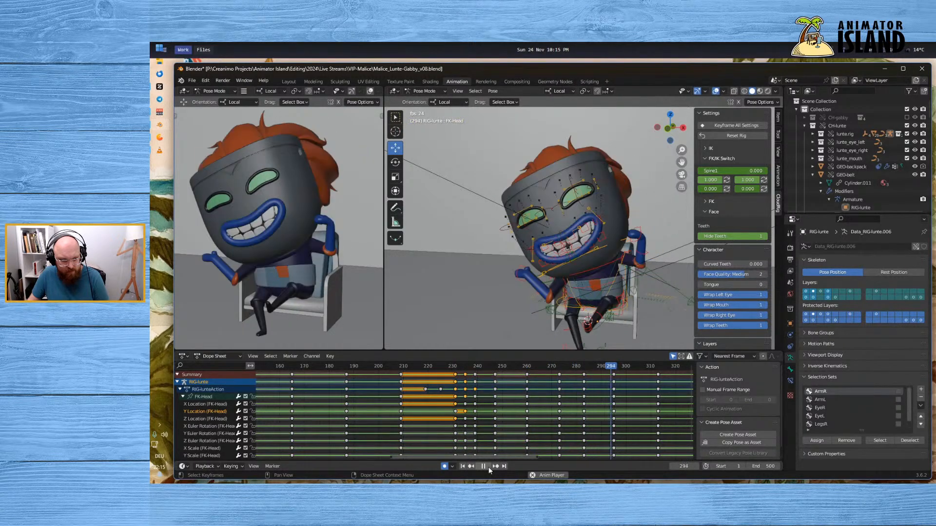
pyautogui.click(488, 467)
# Scrub to frame 291 and set the interpolation of Lunte's FK-Head keys at frames 283 and 295 to Linear
pyautogui.moveTo(513, 366); pyautogui.dragTo(606, 396)
pyautogui.moveTo(618, 399); pyautogui.dragTo(604, 400)
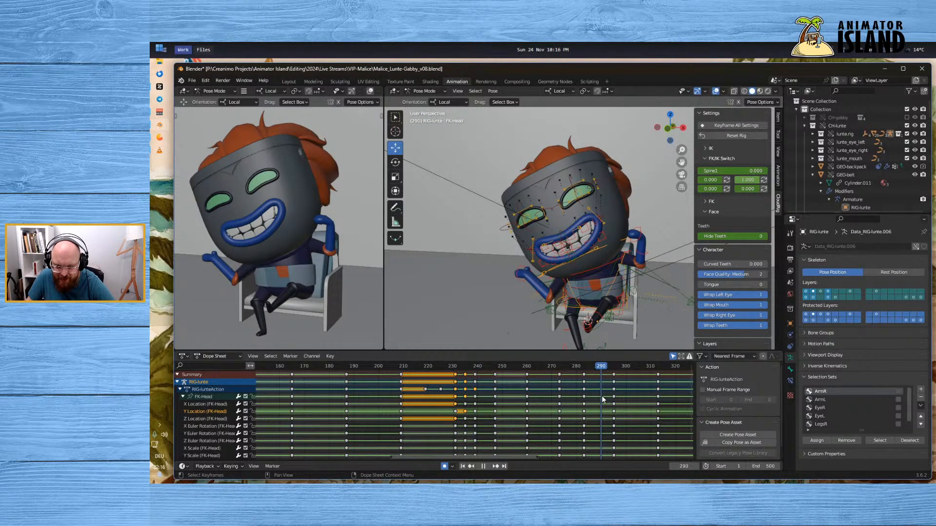
pyautogui.moveTo(604, 396); pyautogui.dragTo(604, 396)
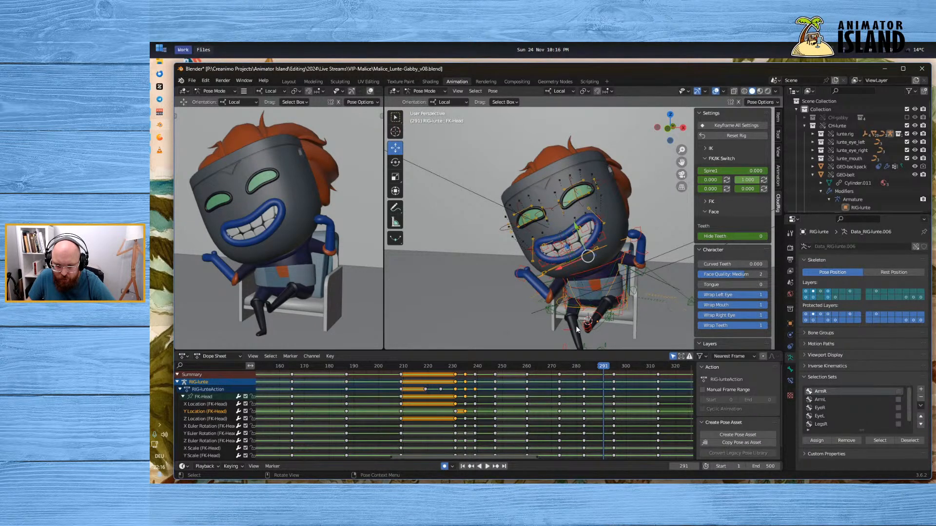
pyautogui.moveTo(579, 377); pyautogui.dragTo(615, 374)
pyautogui.rightClick(614, 375)
pyautogui.moveTo(614, 375)
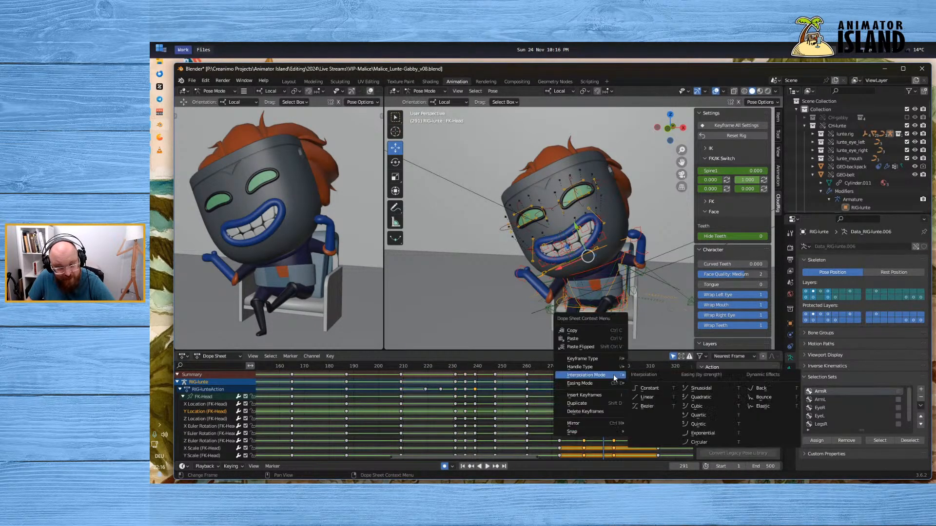
pyautogui.click(654, 397)
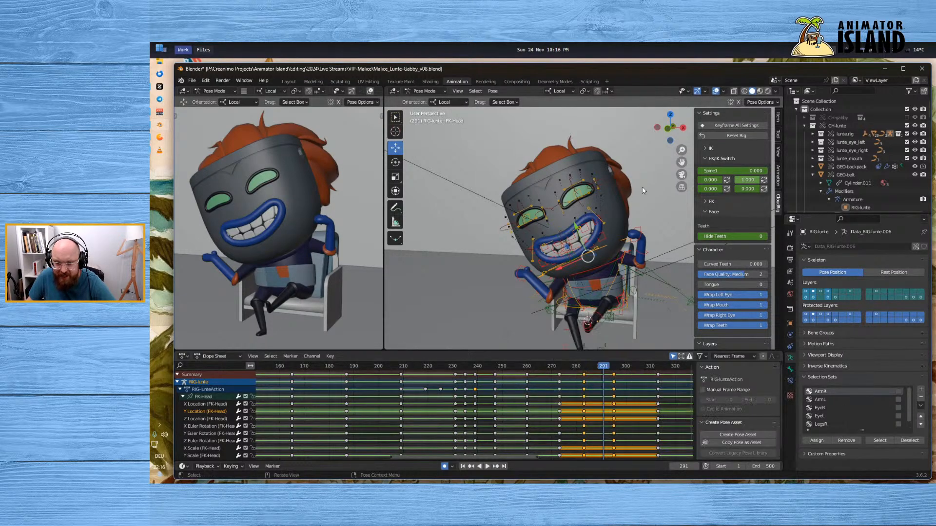
# With all of Lunte's bones selected, set the interpolation of the keys at frames 283 and 295 to Linear
pyautogui.press('a')
pyautogui.moveTo(575, 380); pyautogui.dragTo(624, 370)
pyautogui.rightClick(611, 377)
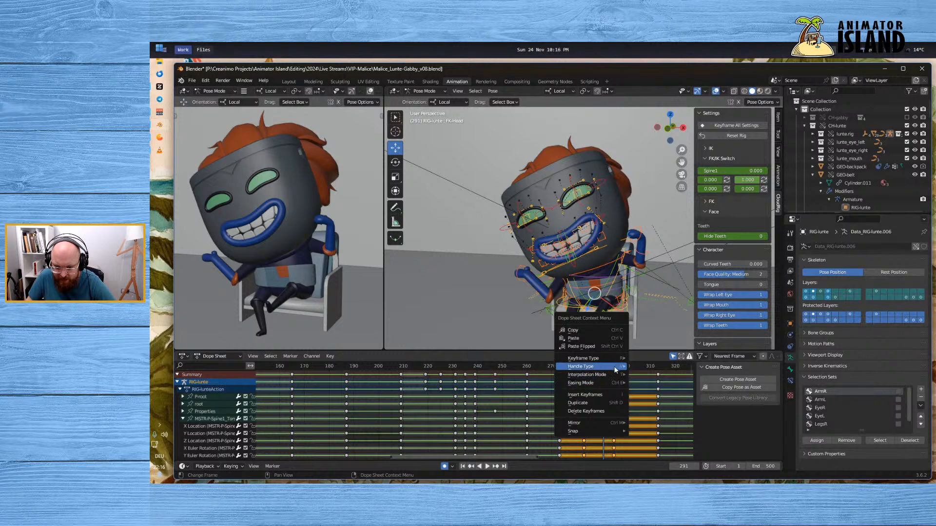
pyautogui.moveTo(605, 375)
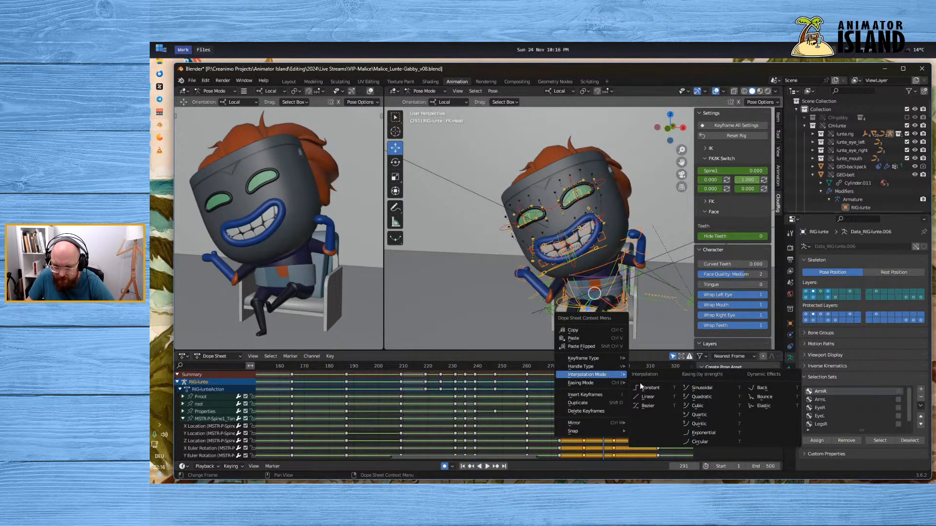
pyautogui.click(646, 398)
# Scrub to frame 289 and insert keyframes there on all of Lunte's channels as a breakdown pose
pyautogui.press('space')
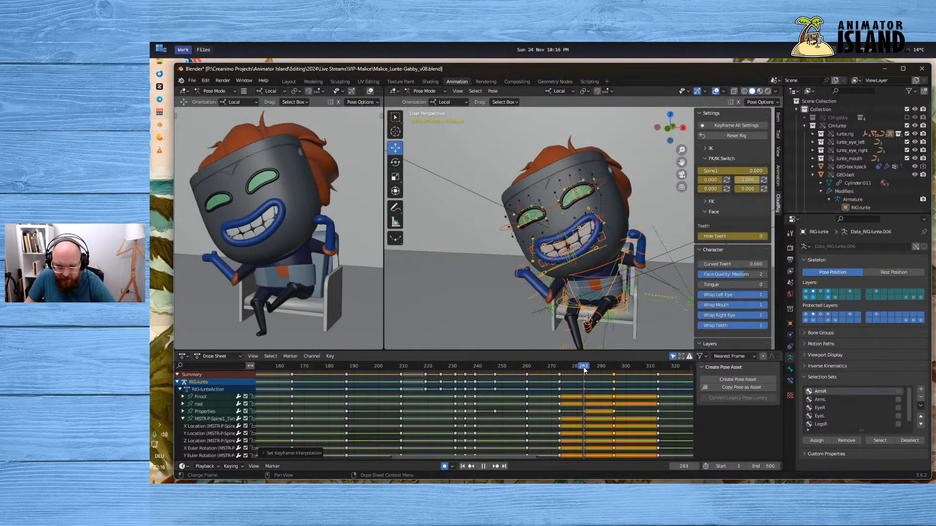
pyautogui.moveTo(603, 371)
pyautogui.mouseDown()
pyautogui.moveTo(621, 372)
pyautogui.moveTo(577, 373)
pyautogui.moveTo(616, 372)
pyautogui.moveTo(600, 373)
pyautogui.mouseUp()
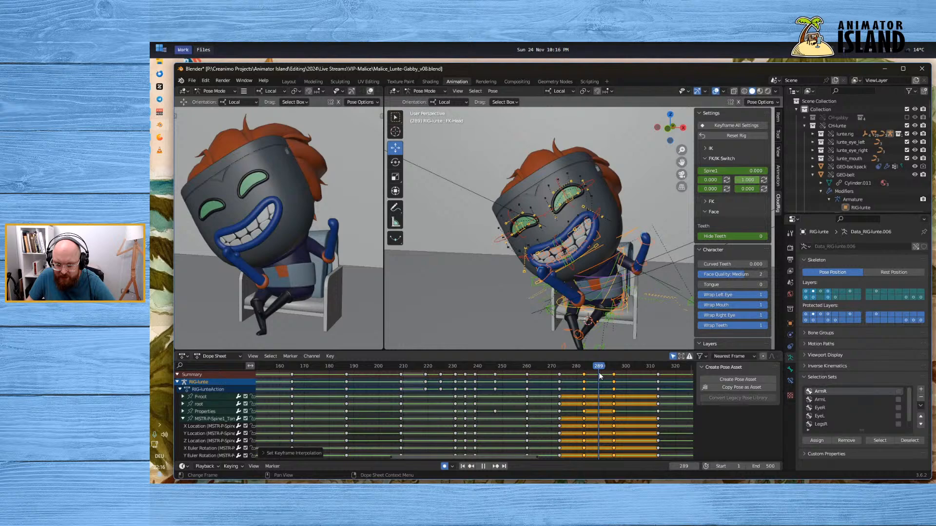
pyautogui.moveTo(600, 376); pyautogui.dragTo(600, 378)
pyautogui.press('i')
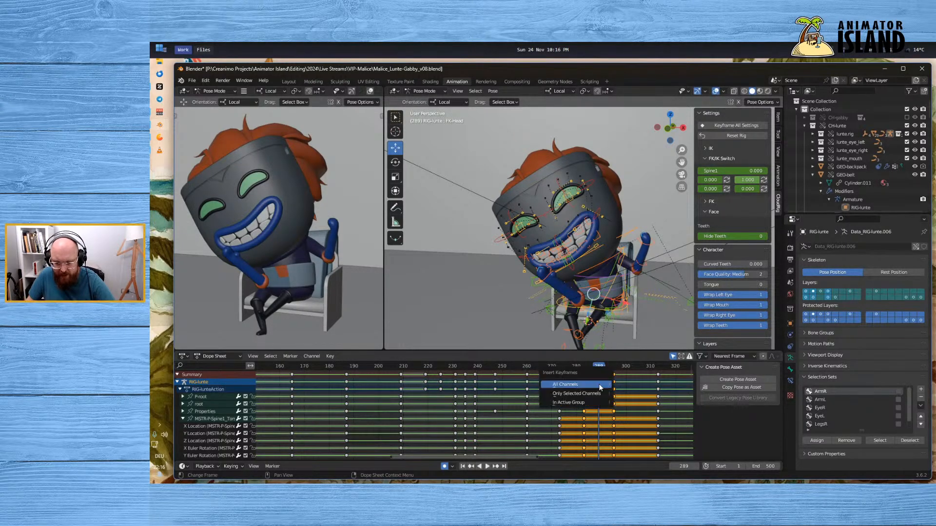
pyautogui.click(600, 387)
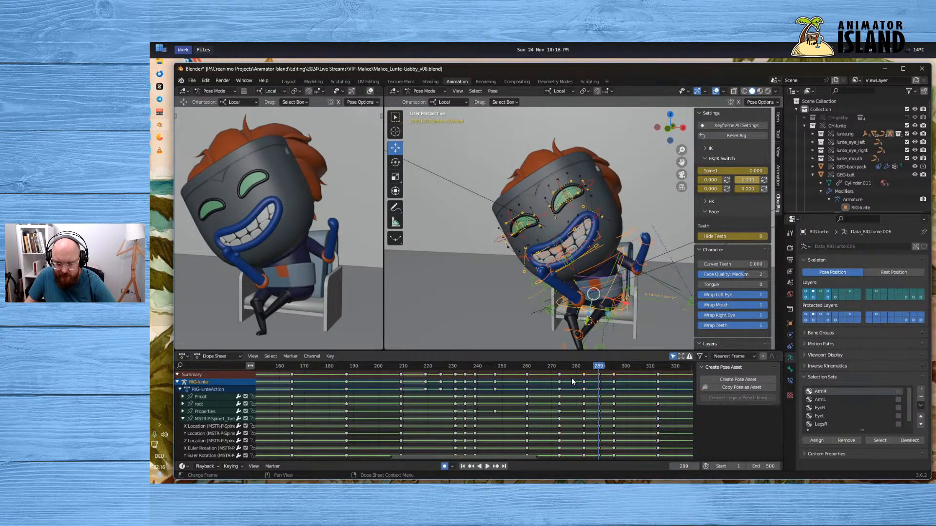
# Set the interpolation of Lunte's keys from frames 283 to 295 to Constant, and scrub through the new breakdown at frame 289
pyautogui.rightClick(617, 372)
pyautogui.moveTo(615, 374)
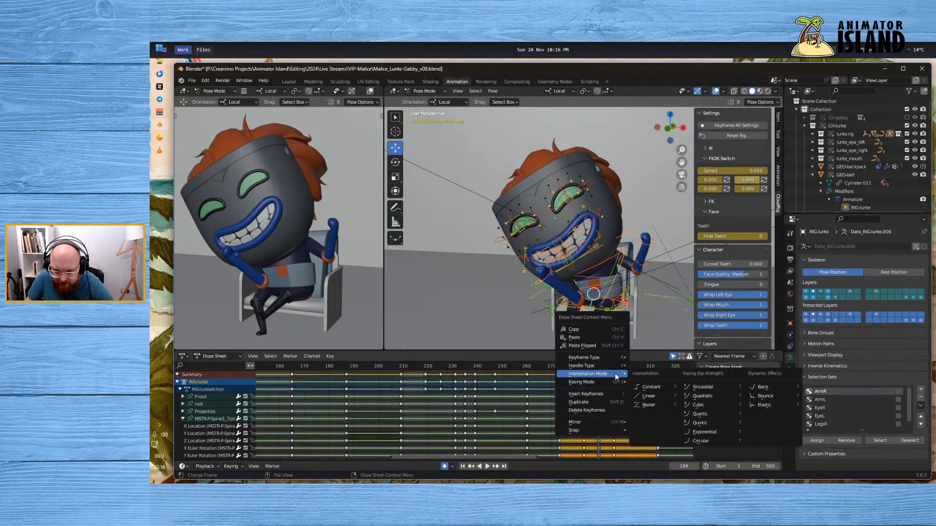
pyautogui.click(650, 387)
pyautogui.moveTo(570, 369); pyautogui.dragTo(615, 378)
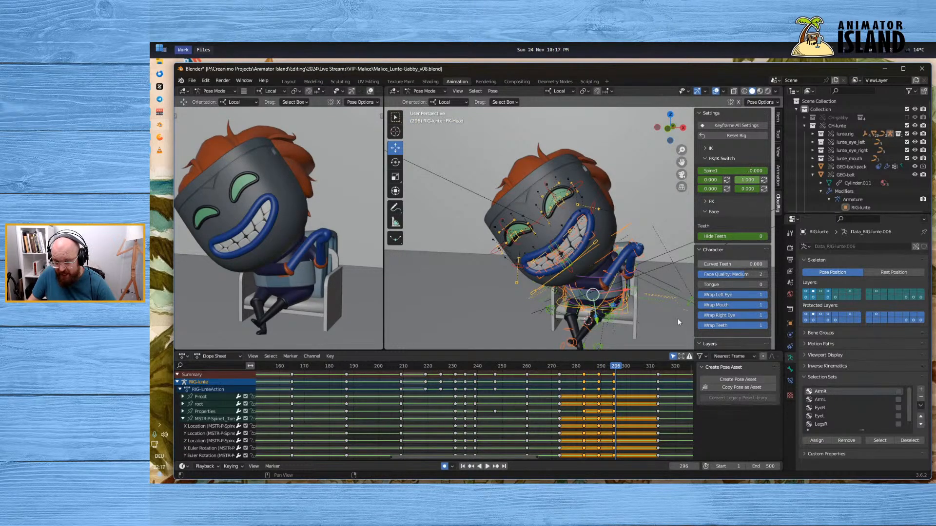
pyautogui.moveTo(601, 363)
pyautogui.mouseDown()
pyautogui.moveTo(586, 364)
pyautogui.moveTo(598, 373)
pyautogui.mouseUp()
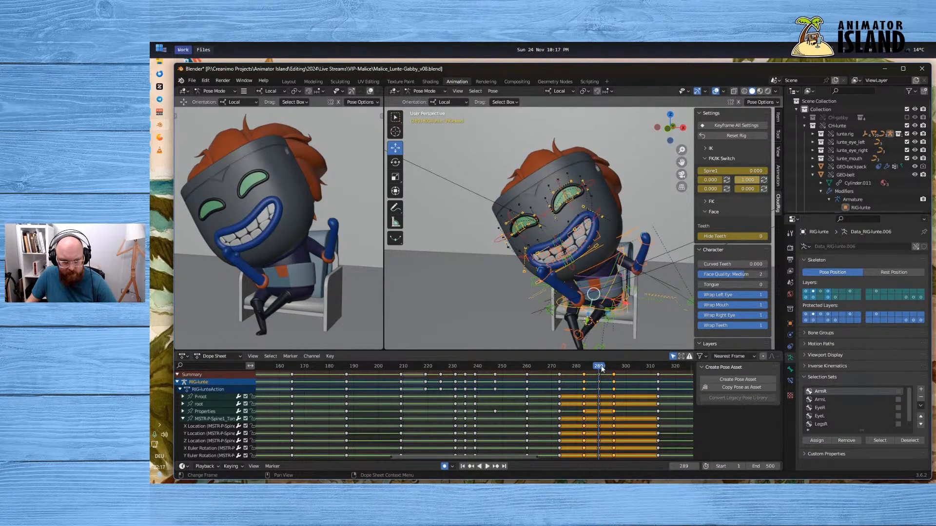
pyautogui.press('space')
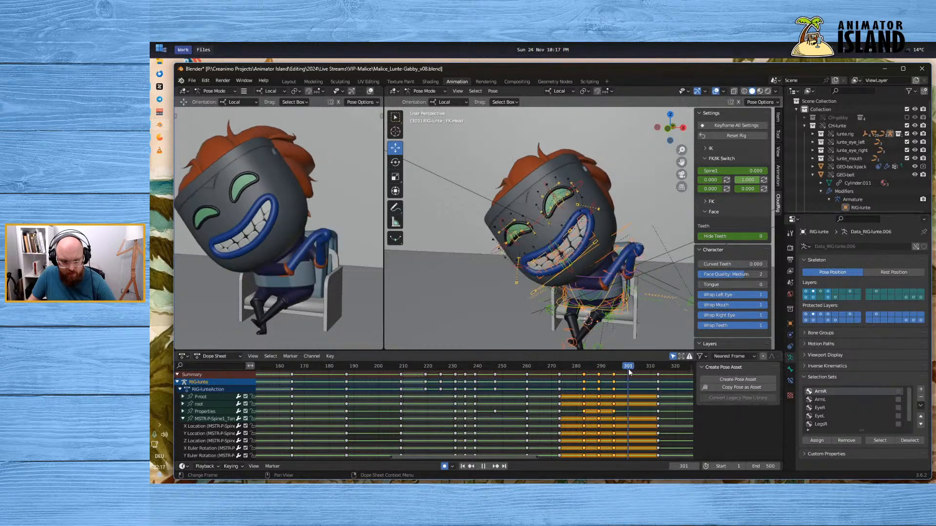
pyautogui.press('Escape')
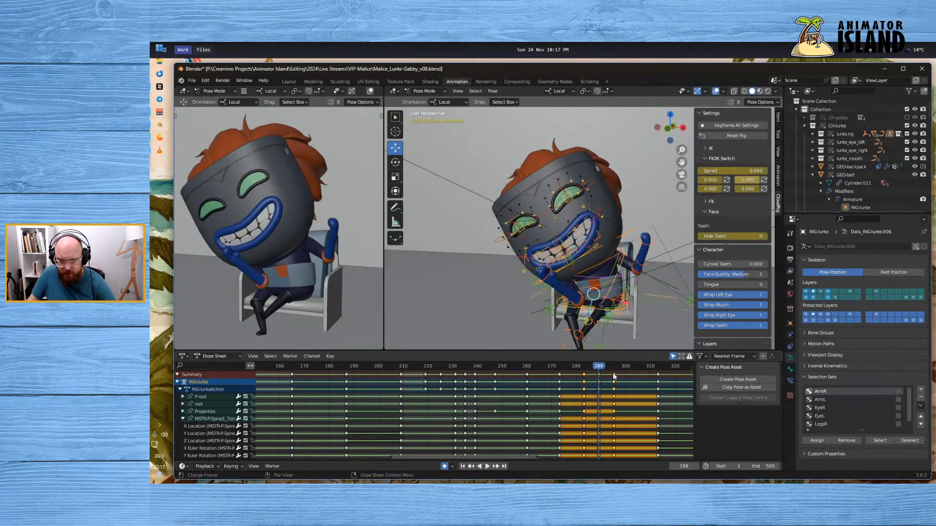
# Apply Constant interpolation to Lunte's selected keys around the breakdown and scrub between frames 287 and 289 to review the stepped pose
pyautogui.rightClick(613, 374)
pyautogui.moveTo(615, 373)
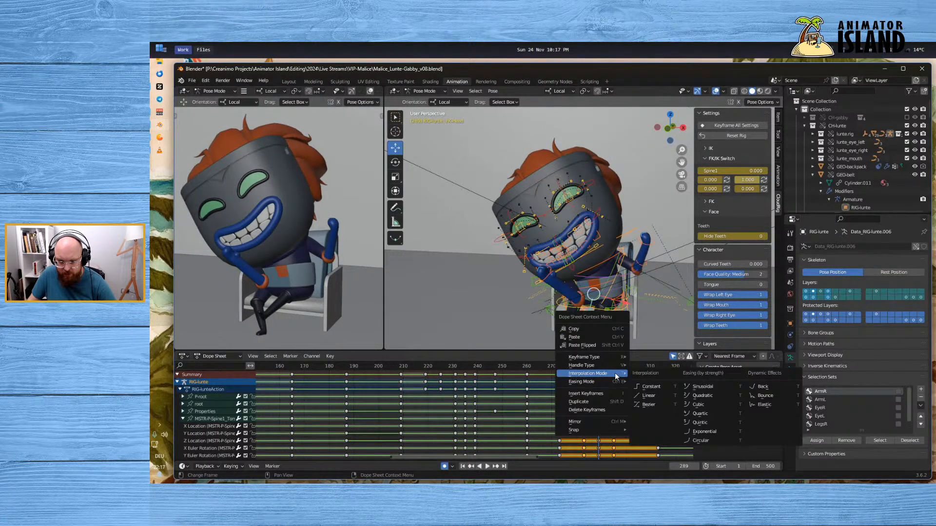
pyautogui.click(651, 386)
pyautogui.press('space')
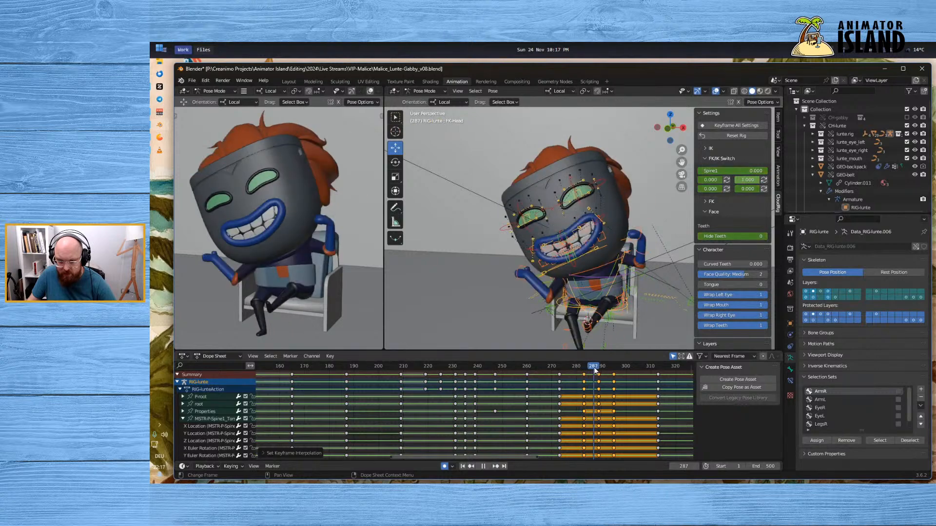
pyautogui.moveTo(613, 370); pyautogui.dragTo(601, 386)
# Select only Lunte's right leg bones using the LegsR selection set
pyautogui.keyDown('shift'); pyautogui.moveTo(360, 326); pyautogui.dragTo(366, 306, button='middle'); pyautogui.keyUp('shift')
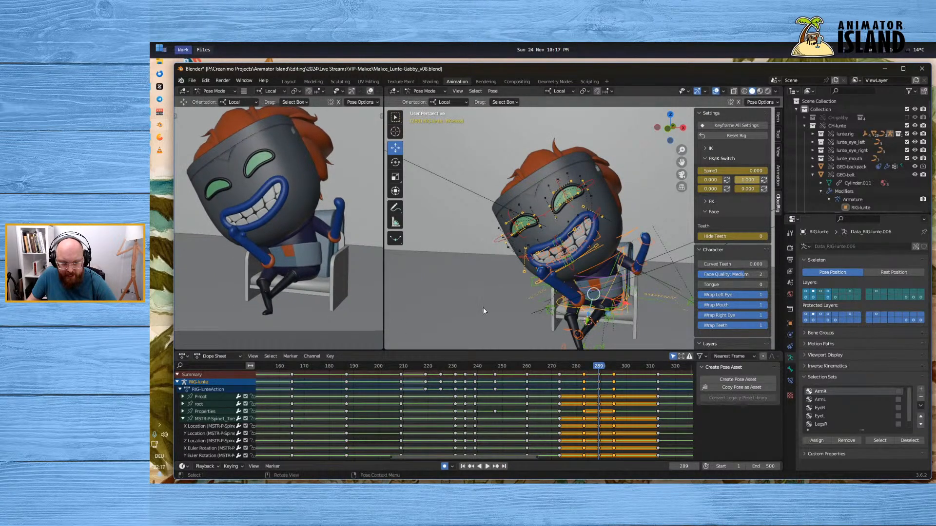
pyautogui.keyDown('shift'); pyautogui.moveTo(620, 332); pyautogui.dragTo(602, 278, button='middle'); pyautogui.keyUp('shift')
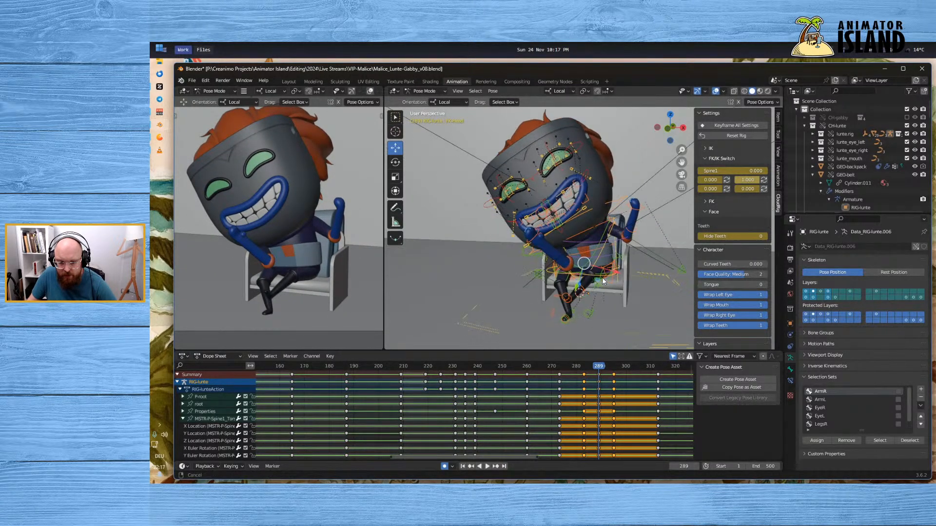
pyautogui.scroll(2, 572, 320)
pyautogui.keyDown('shift'); pyautogui.moveTo(572, 331); pyautogui.dragTo(557, 311, button='middle'); pyautogui.keyUp('shift')
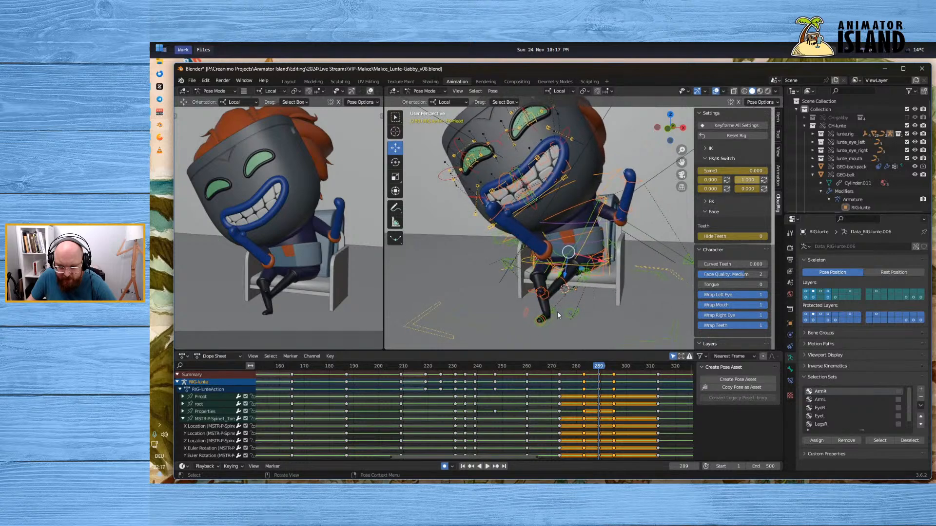
pyautogui.scroll(-1, 834, 416)
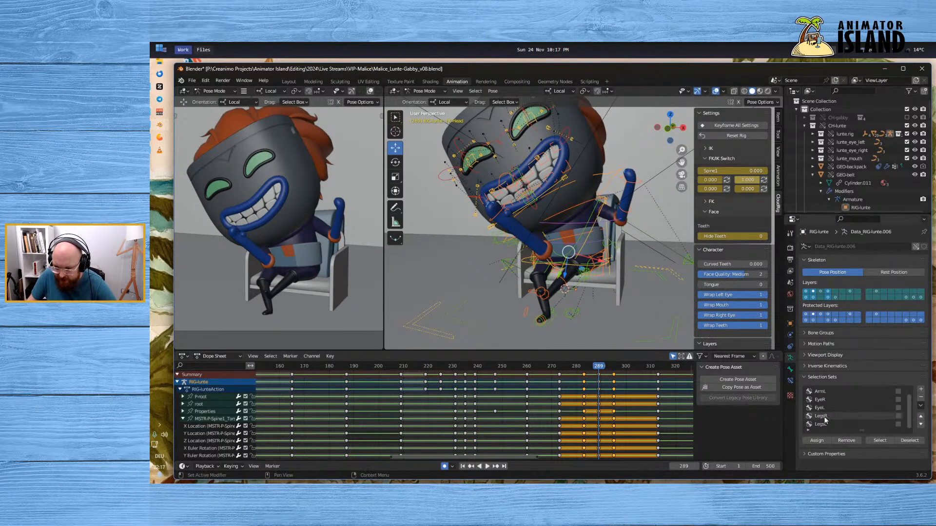
pyautogui.click(824, 417)
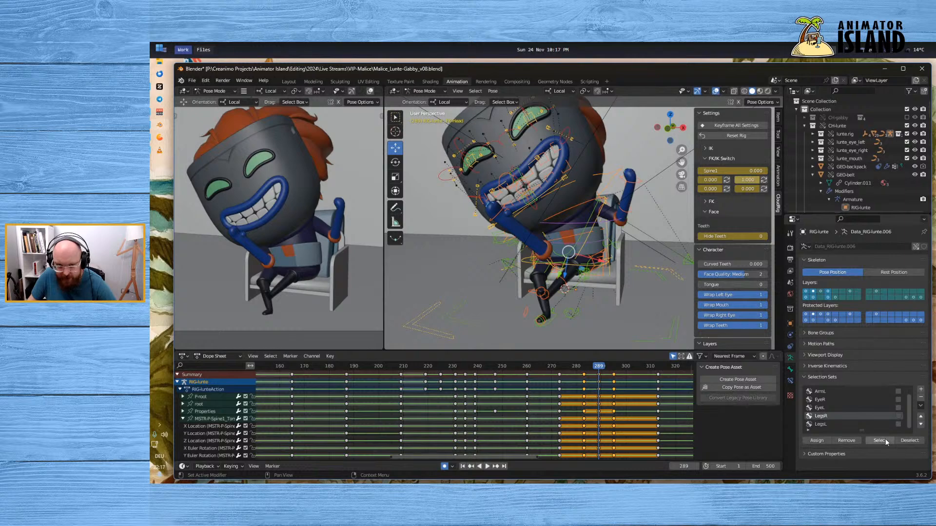
pyautogui.click(879, 440)
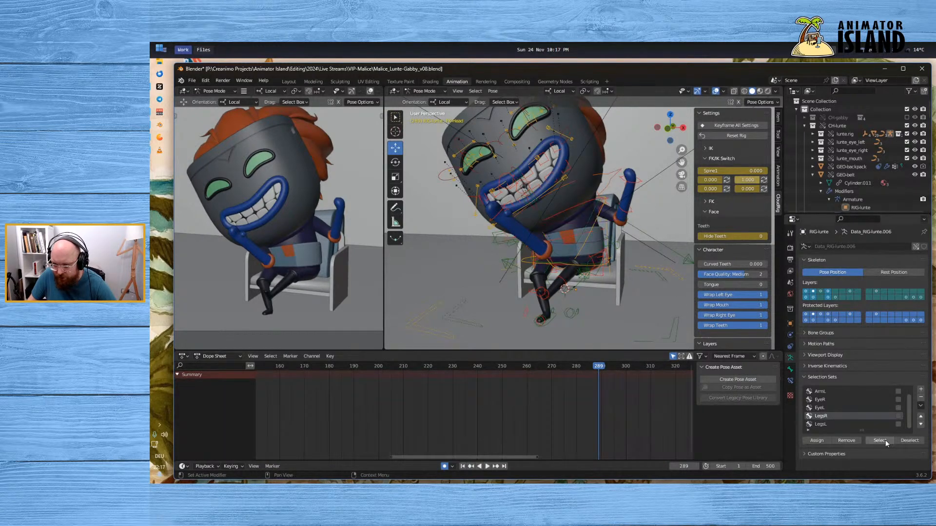
pyautogui.click(885, 440)
# Copy the right leg's keys from frame 295 onto frame 289 and scrub through the change
pyautogui.press('space')
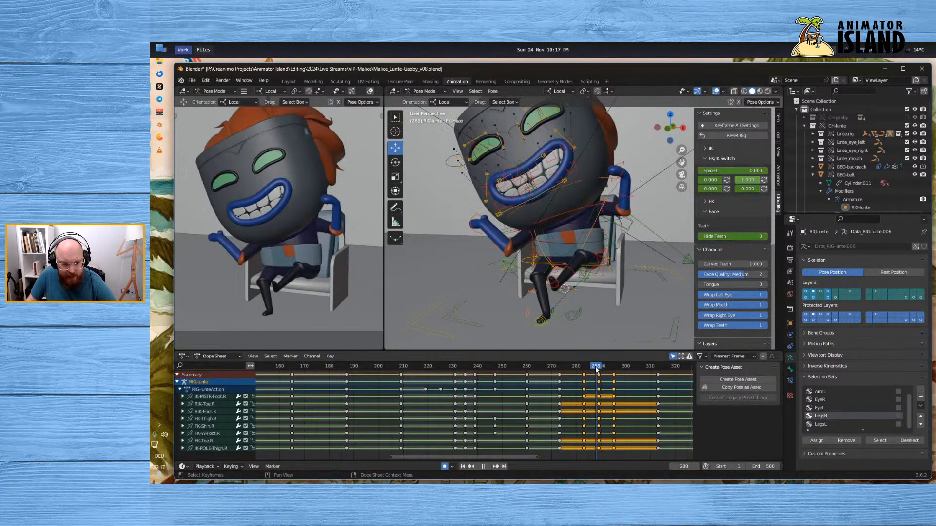
pyautogui.press('space')
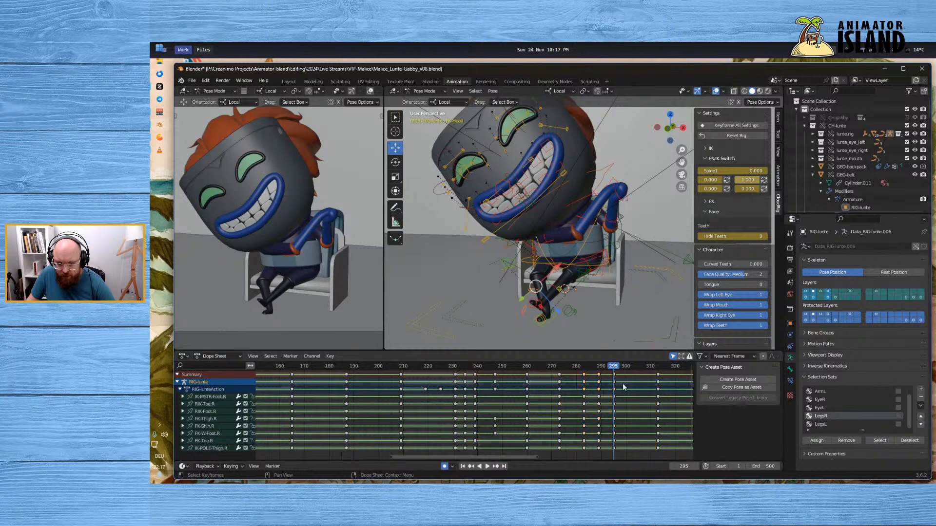
pyautogui.click(600, 367)
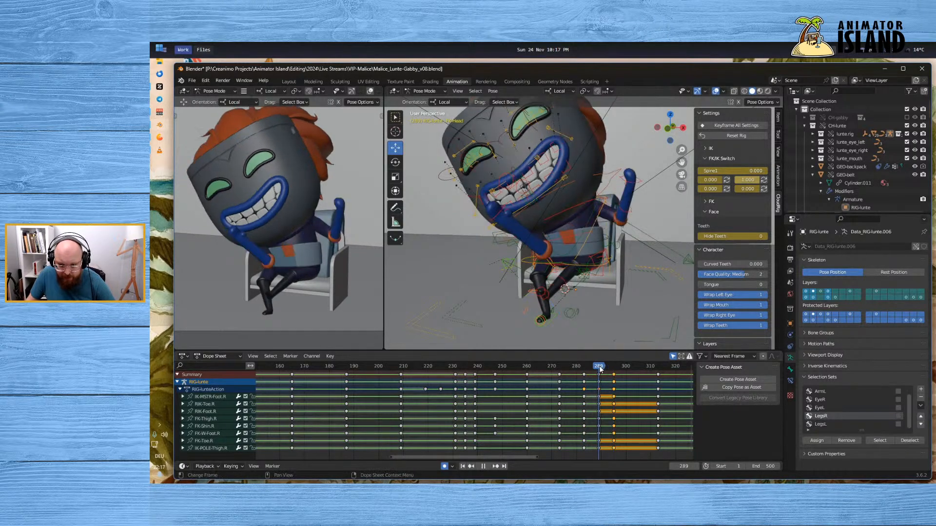
pyautogui.hotkey('ctrl', 'v')
pyautogui.press('space')
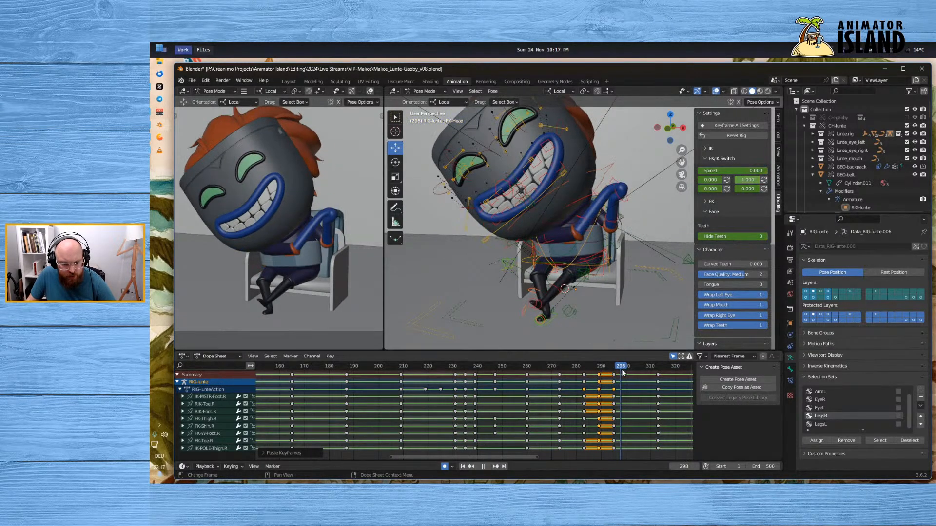
pyautogui.moveTo(600, 367)
pyautogui.mouseDown()
pyautogui.moveTo(621, 372)
pyautogui.moveTo(599, 374)
pyautogui.mouseUp()
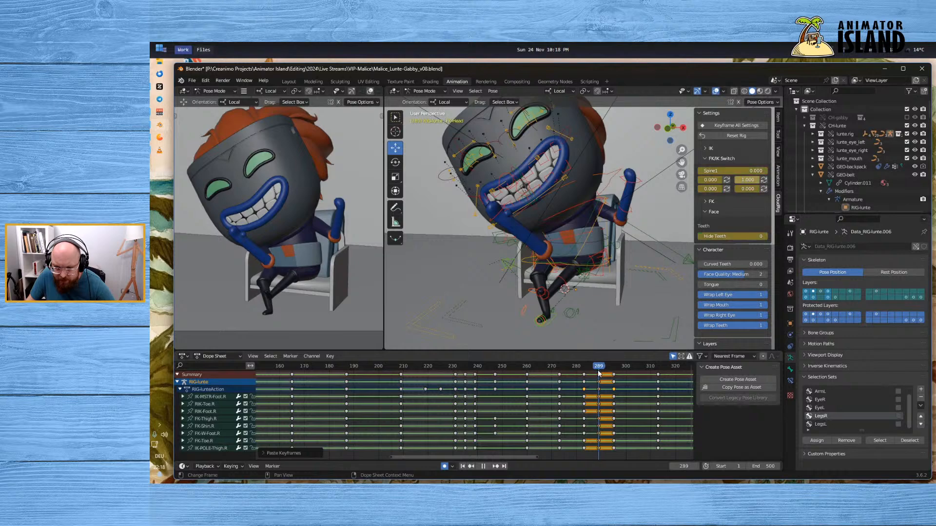
# Select the ROLL-Foot.R control, try rotating it, and add the LegsR selection set's bones to the selection
pyautogui.moveTo(554, 322); pyautogui.dragTo(547, 325, button='middle')
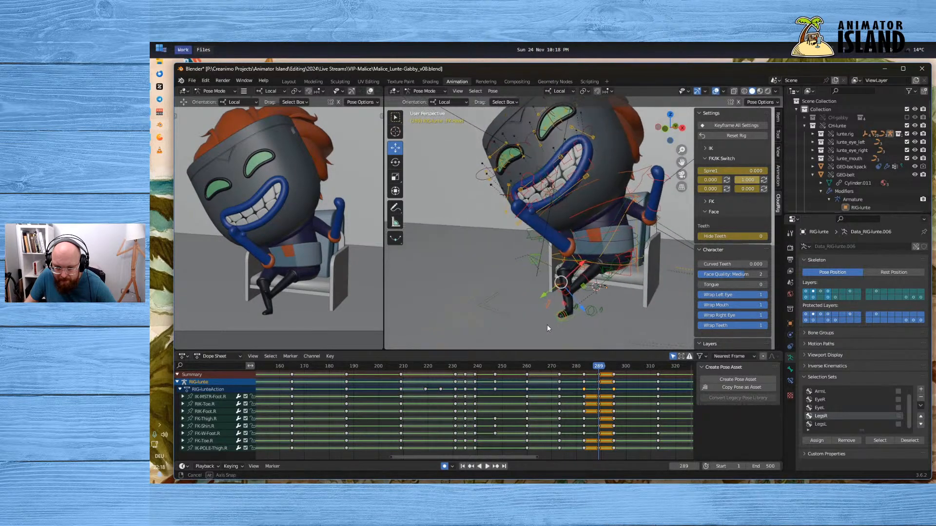
pyautogui.click(577, 308)
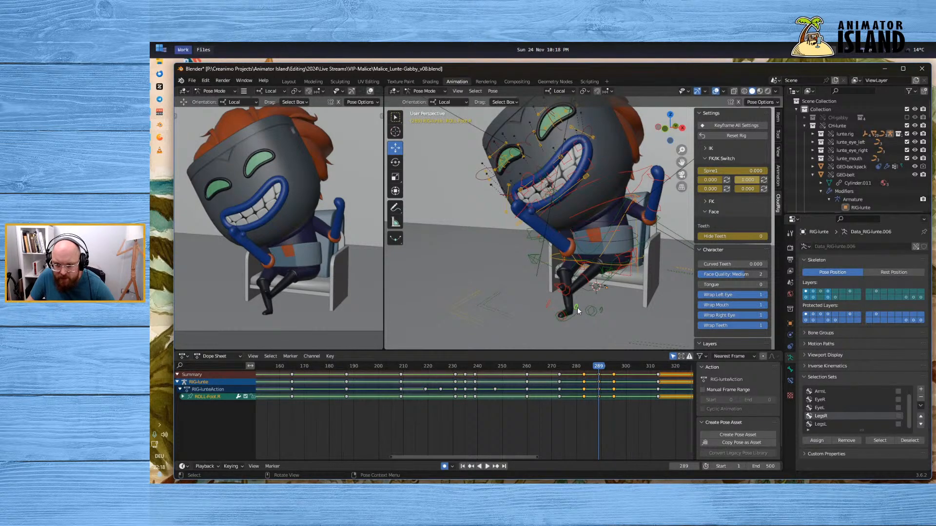
pyautogui.press('r')
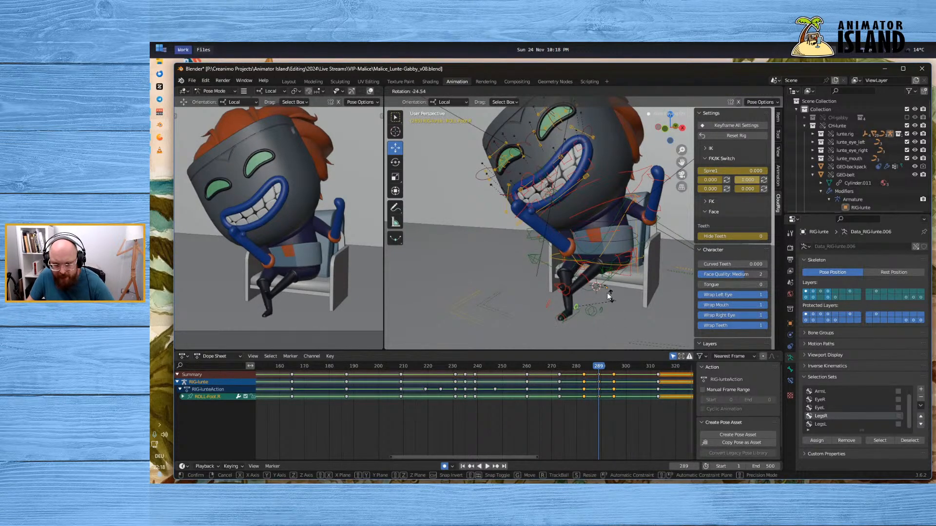
pyautogui.rightClick(605, 293)
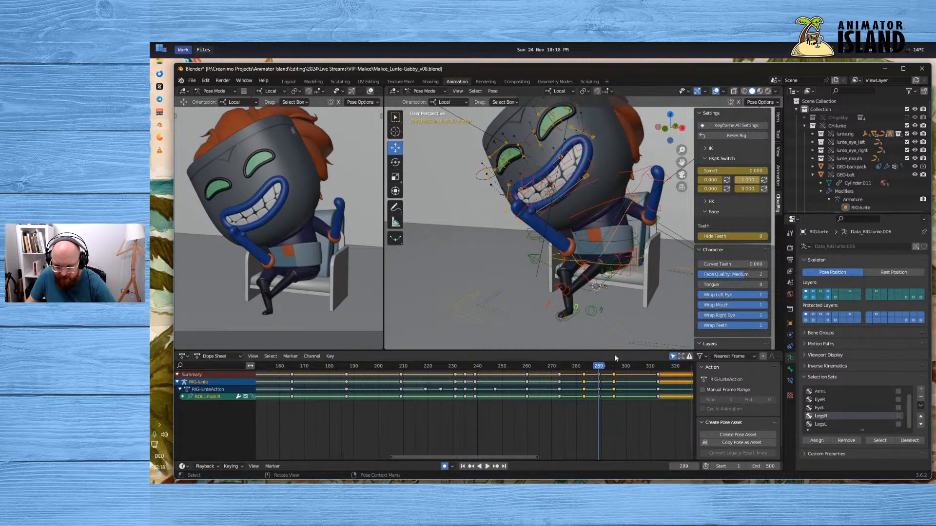
pyautogui.click(879, 440)
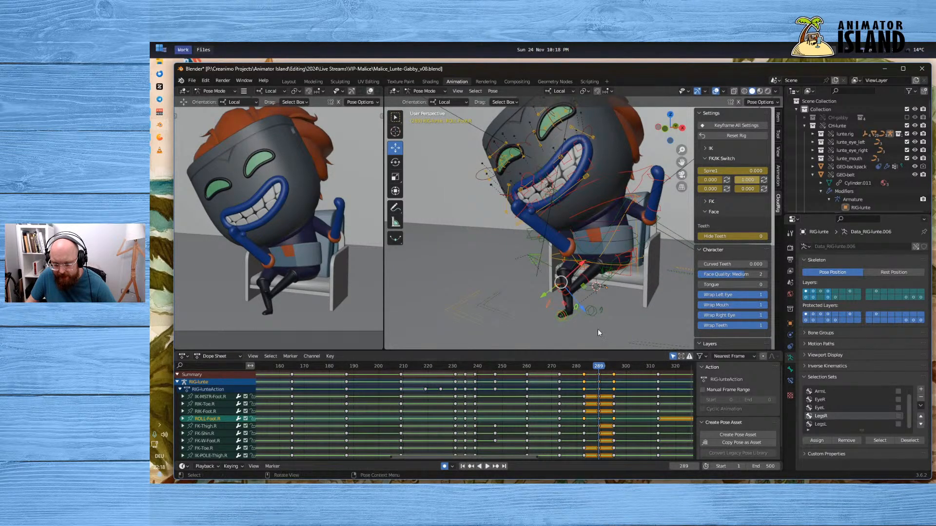
# Insert keyframes on all channels of the right leg and foot roll at frames 295 and 289
pyautogui.click(615, 370)
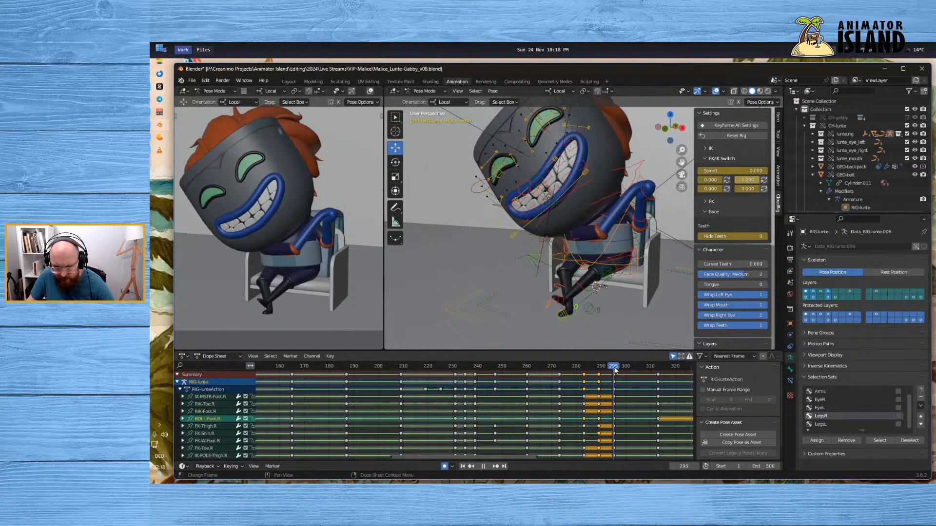
pyautogui.press('i')
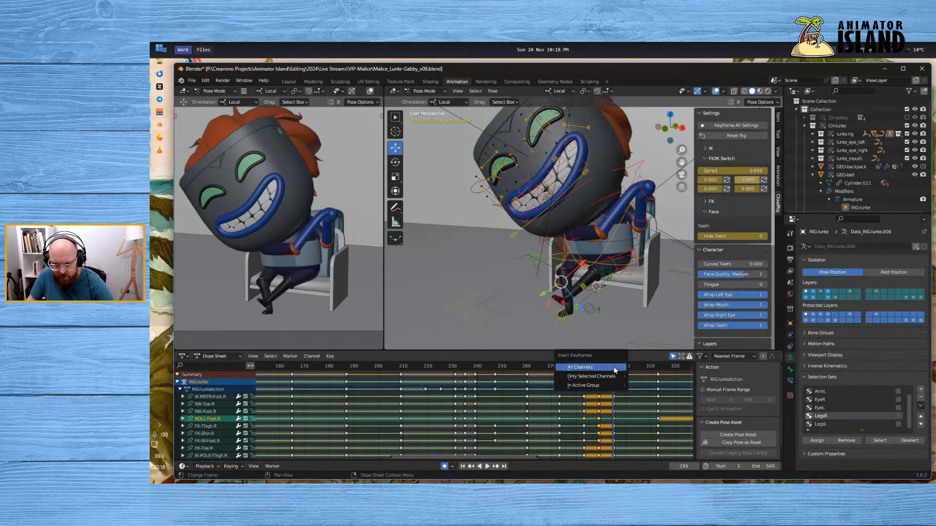
pyautogui.click(611, 369)
pyautogui.click(598, 365)
pyautogui.press('i')
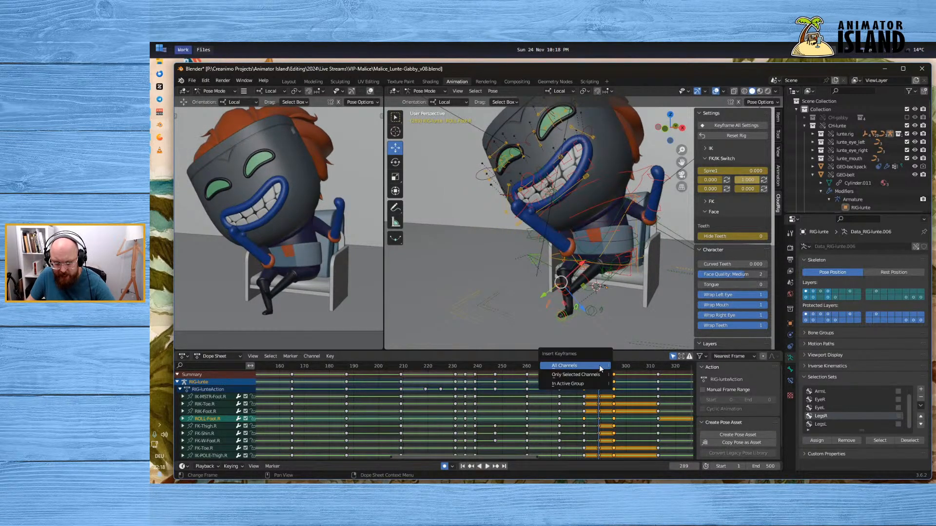
pyautogui.click(598, 365)
# Copy the right leg and foot roll keys from frame 295 to frame 289, and scrub the frames from 289 to 298
pyautogui.click(635, 390)
pyautogui.click(614, 375)
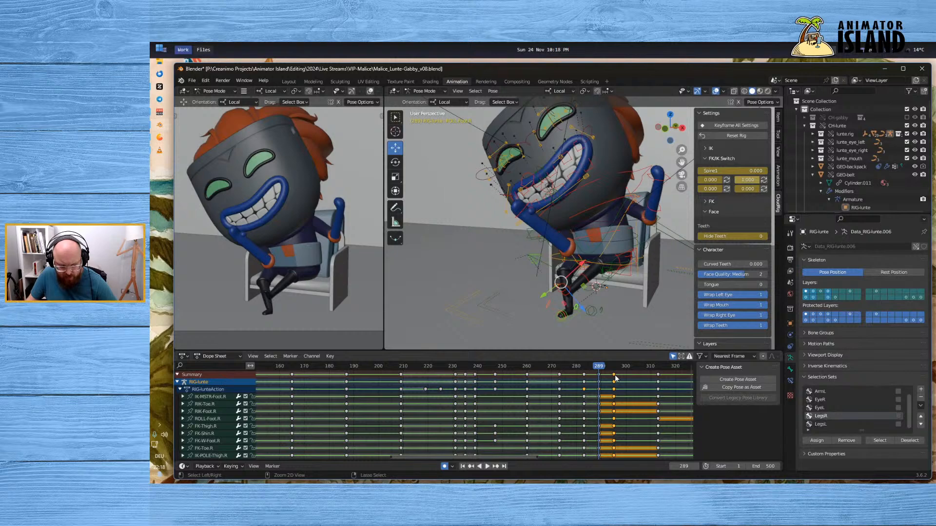
pyautogui.hotkey('ctrl', 'c')
pyautogui.hotkey('ctrl', 'v')
pyautogui.press('space')
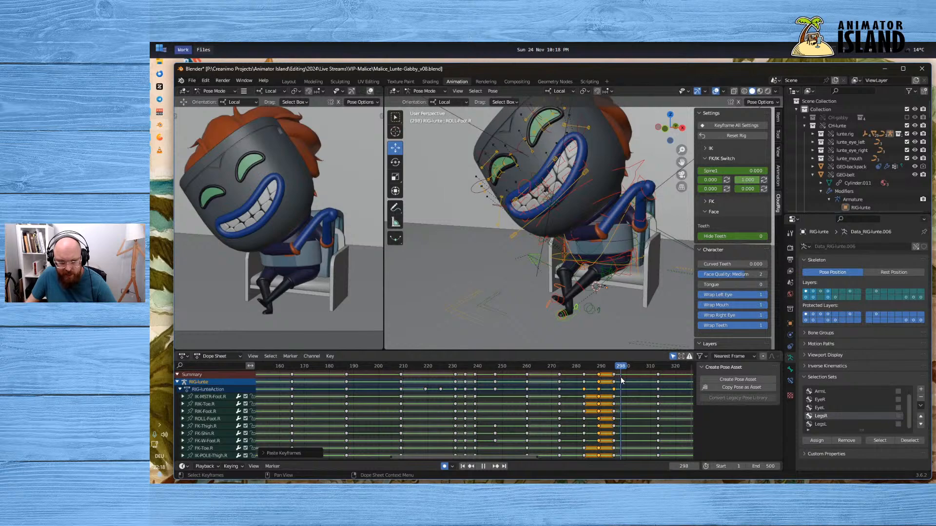
pyautogui.moveTo(616, 382)
pyautogui.mouseDown()
pyautogui.moveTo(559, 383)
pyautogui.moveTo(619, 378)
pyautogui.mouseUp()
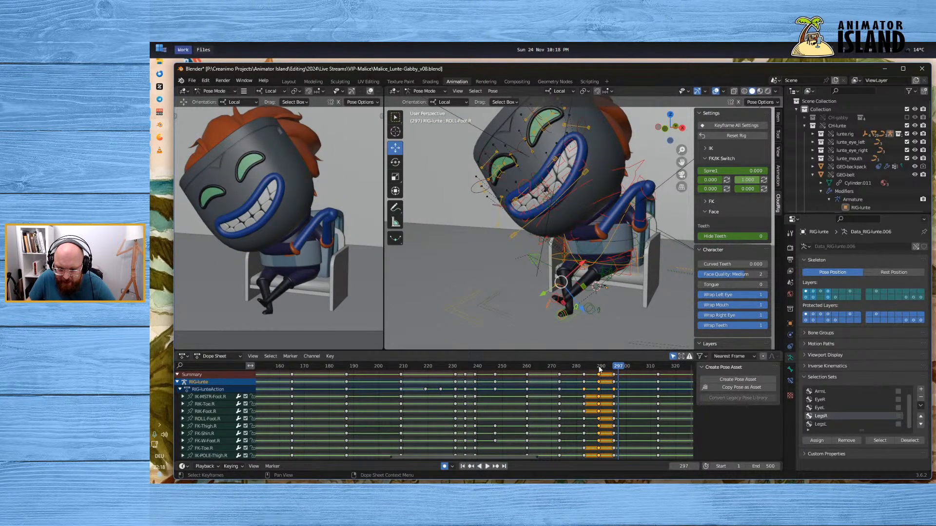
pyautogui.click(599, 369)
pyautogui.press('space')
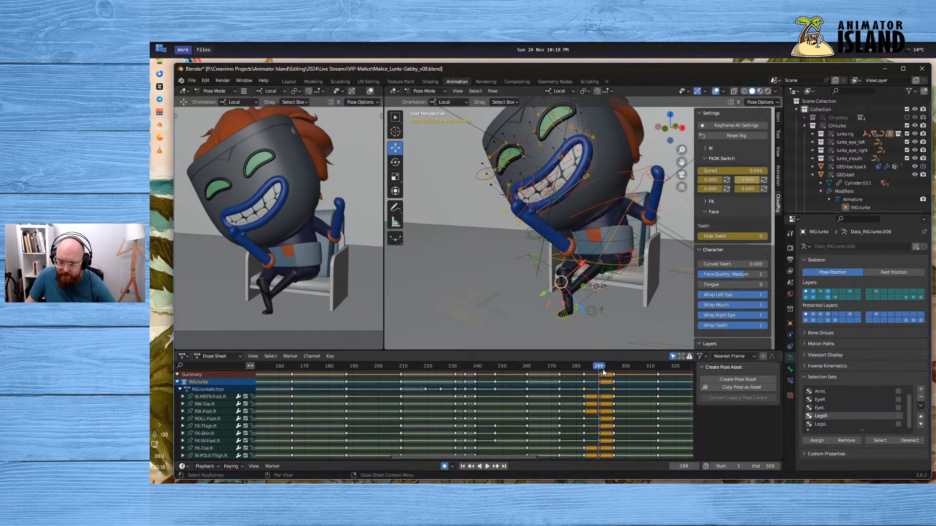
pyautogui.press('space')
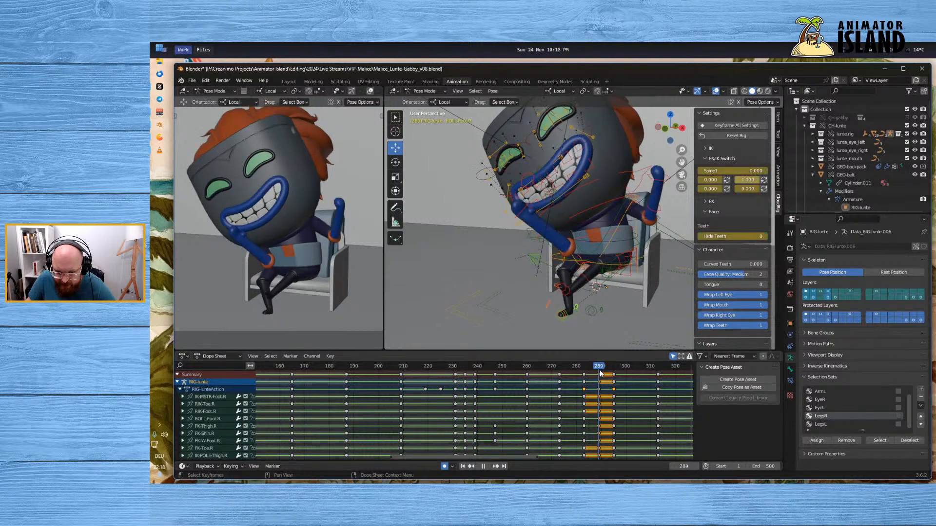
pyautogui.press('space')
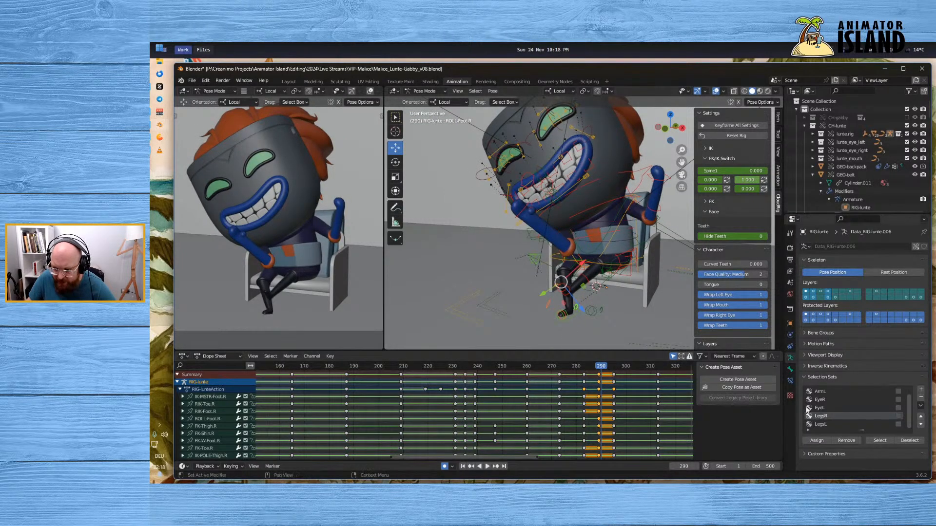
# Select only the LegsL selection set's bones and copy their keys from frame 295 to frame 289
pyautogui.click(823, 422)
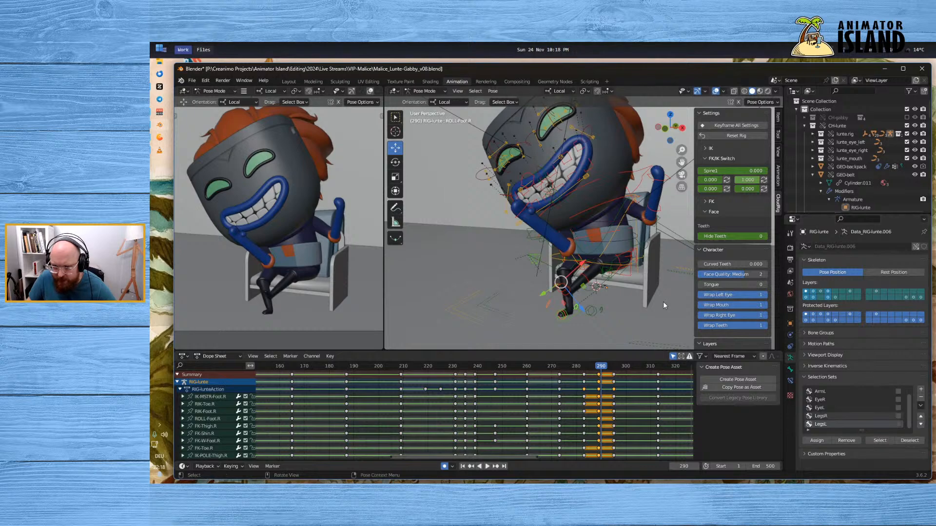
pyautogui.hotkey('alt', 'a')
pyautogui.click(878, 440)
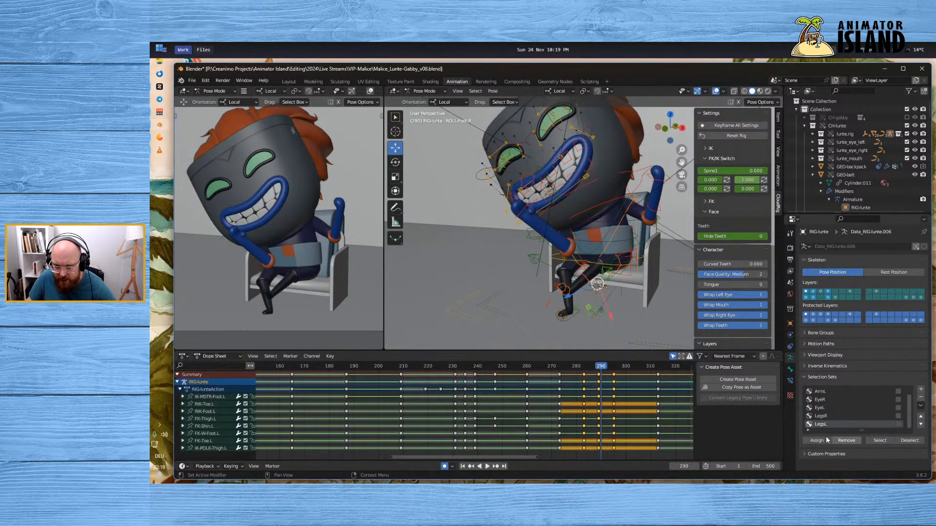
pyautogui.click(613, 374)
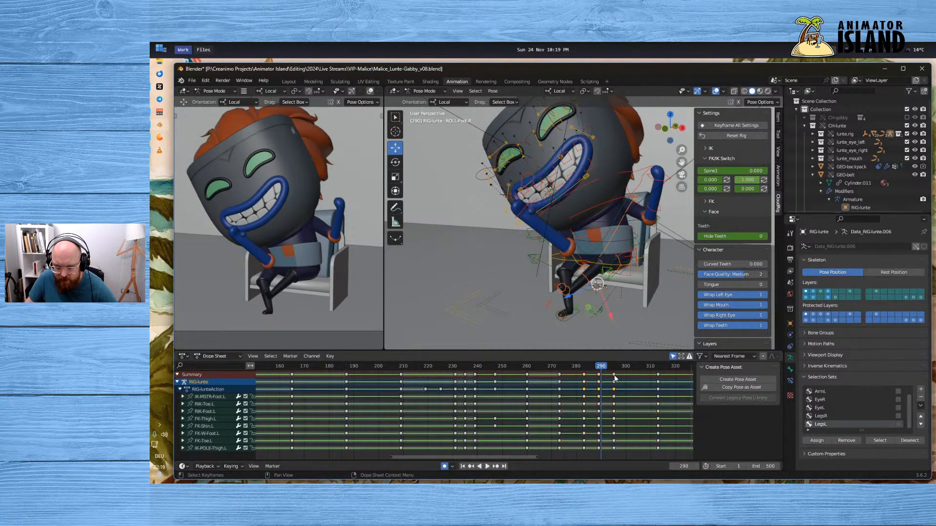
pyautogui.press('Left')
pyautogui.hotkey('ctrl', 'v')
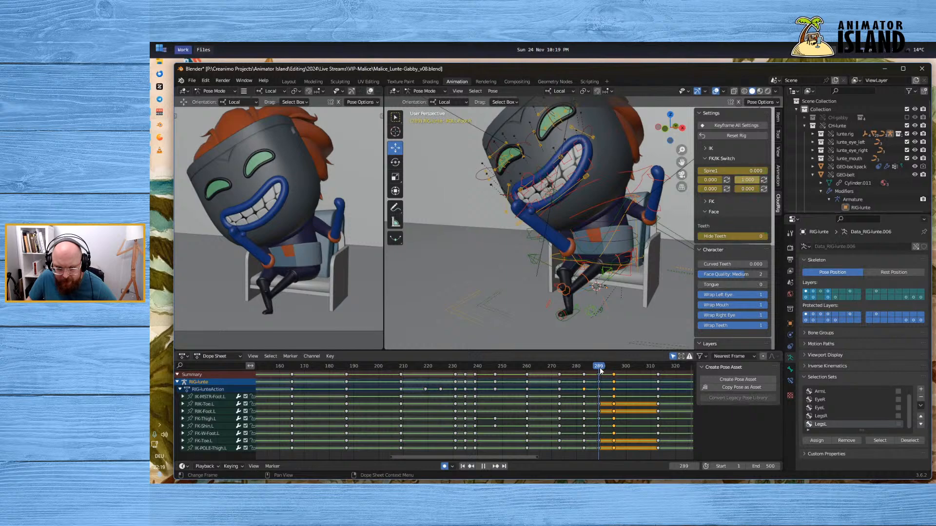
# Rotate Lunte's FK-Thigh.L bone at frame 289 with the Rotate tool to adjust the left leg in the breakdown pose
pyautogui.moveTo(546, 272); pyautogui.dragTo(546, 275, button='middle')
pyautogui.click(597, 277)
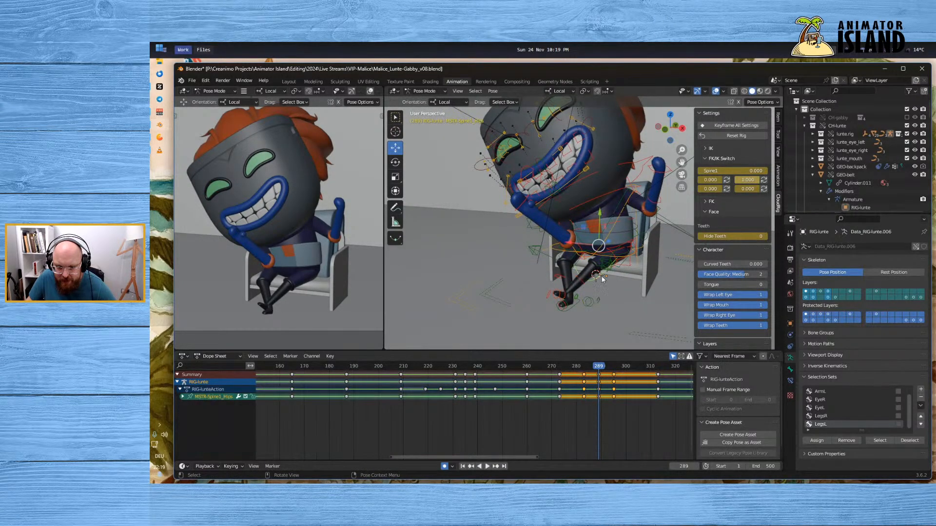
pyautogui.scroll(4, 603, 276)
pyautogui.click(617, 260)
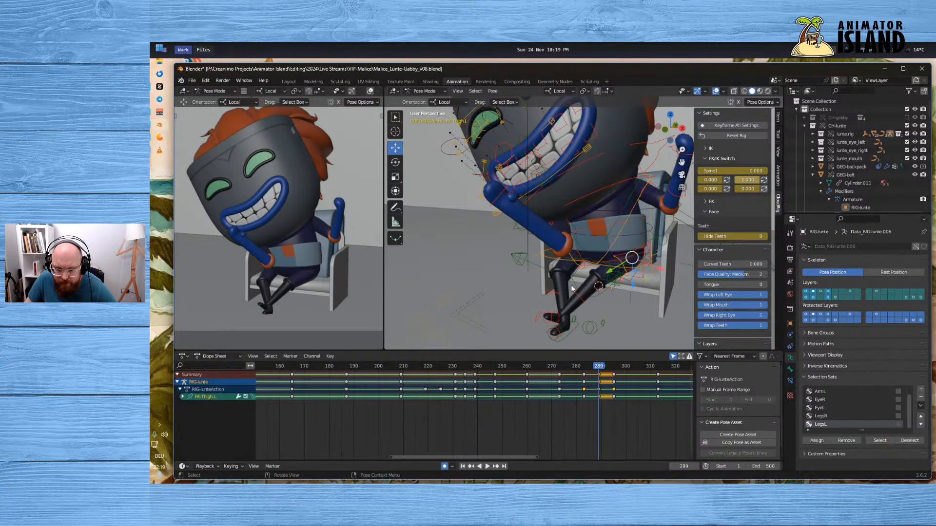
pyautogui.click(396, 163)
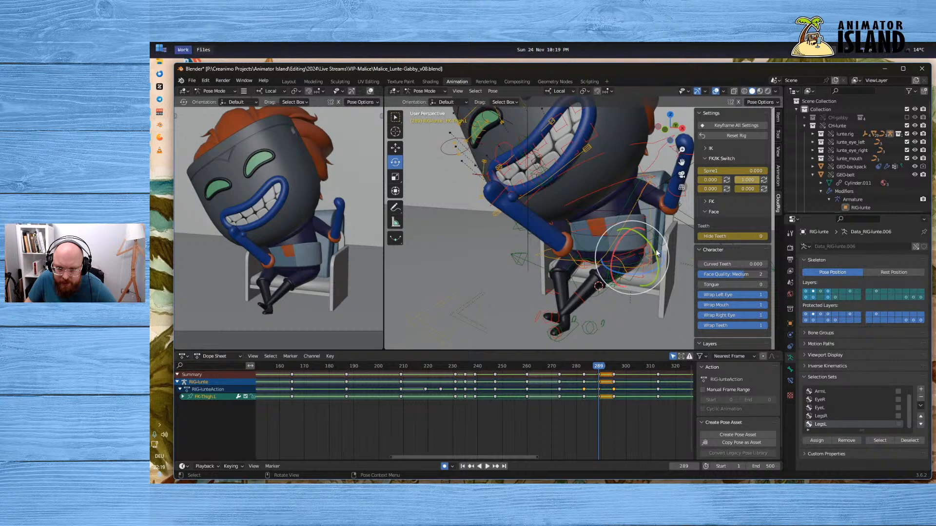
pyautogui.moveTo(617, 241); pyautogui.dragTo(622, 240)
pyautogui.moveTo(621, 240)
pyautogui.mouseDown(button='middle')
pyautogui.moveTo(616, 294)
pyautogui.moveTo(644, 277)
pyautogui.moveTo(628, 302)
pyautogui.moveTo(665, 311)
pyautogui.moveTo(613, 271)
pyautogui.moveTo(549, 248)
pyautogui.moveTo(557, 274)
pyautogui.moveTo(493, 282)
pyautogui.moveTo(539, 268)
pyautogui.moveTo(577, 279)
pyautogui.moveTo(616, 239)
pyautogui.mouseUp(button='middle')
pyautogui.scroll(2, 547, 253)
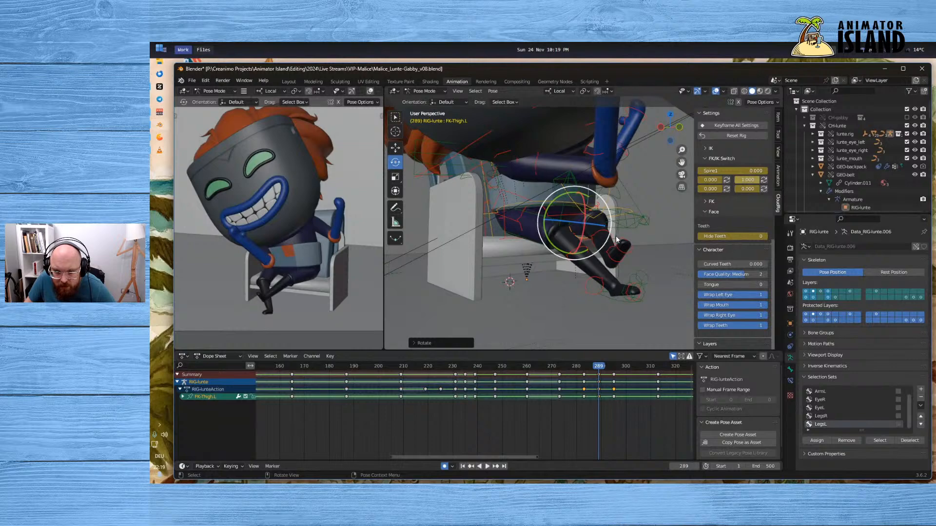
# Rotate Lunte's FK-Thigh.L and FK-Shin.L bones to refine the left leg in the frame 289 breakdown, checking against neighbouring frames
pyautogui.moveTo(585, 198); pyautogui.dragTo(586, 193)
pyautogui.click(606, 228)
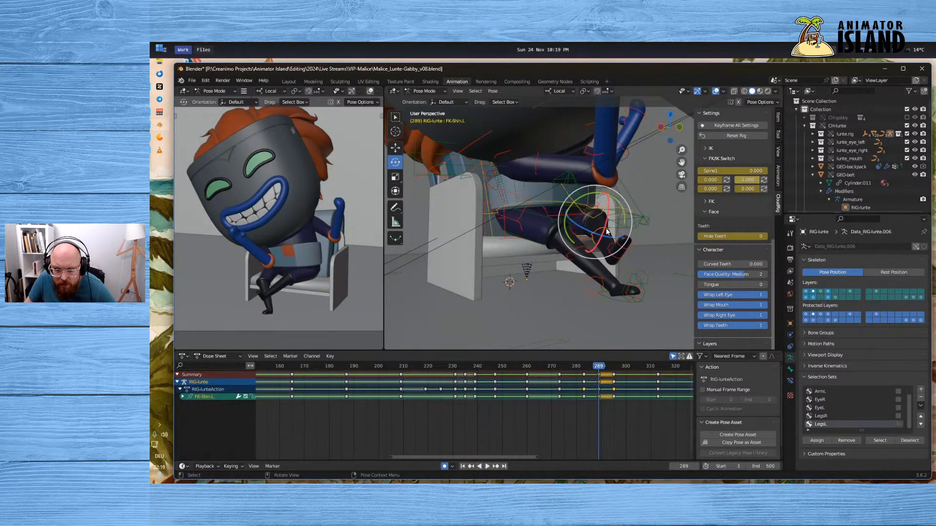
pyautogui.moveTo(606, 226); pyautogui.dragTo(608, 226)
pyautogui.moveTo(648, 254); pyautogui.dragTo(596, 351, button='middle')
pyautogui.press('space')
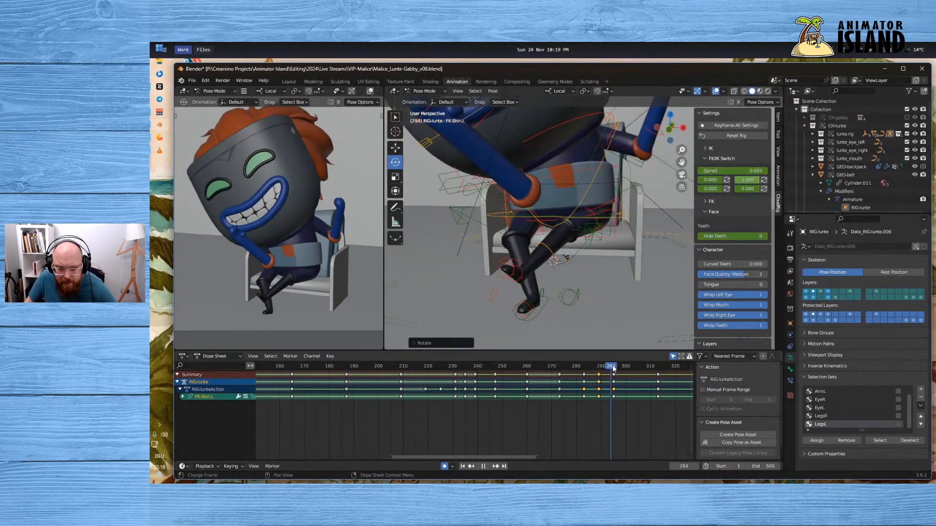
pyautogui.moveTo(587, 366); pyautogui.dragTo(599, 394)
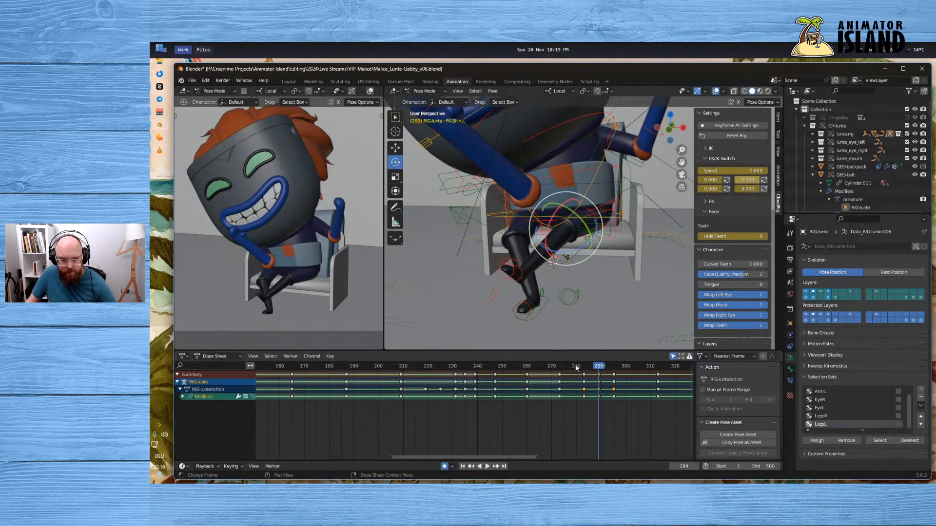
# Rotate Lunte's FK-Forearm.R bone on several axes at frame 289 to swing the raised right forearm toward the body
pyautogui.moveTo(517, 225)
pyautogui.mouseDown(button='middle')
pyautogui.moveTo(542, 201)
pyautogui.moveTo(487, 223)
pyautogui.moveTo(531, 202)
pyautogui.moveTo(549, 216)
pyautogui.moveTo(566, 212)
pyautogui.moveTo(511, 242)
pyautogui.mouseUp(button='middle')
pyautogui.click(546, 200)
pyautogui.click(487, 224)
pyautogui.click(560, 208)
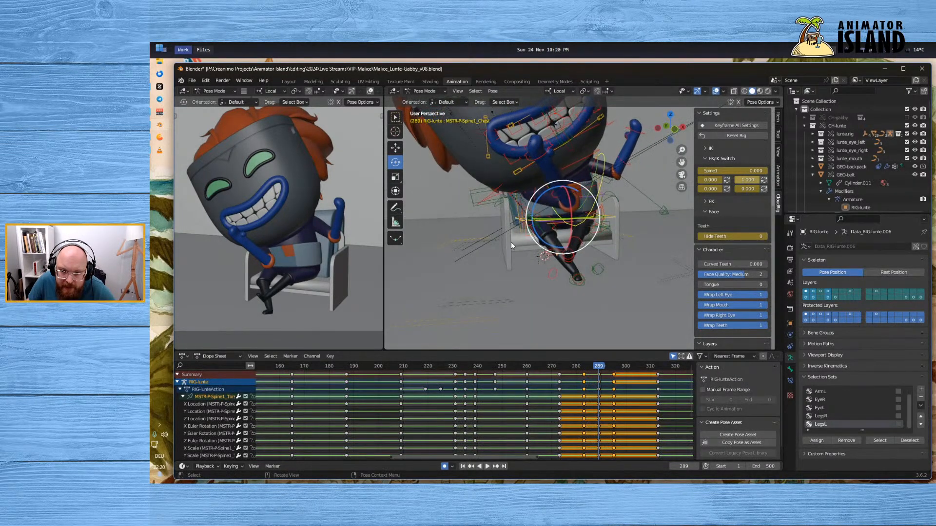
pyautogui.click(553, 194)
pyautogui.click(554, 194)
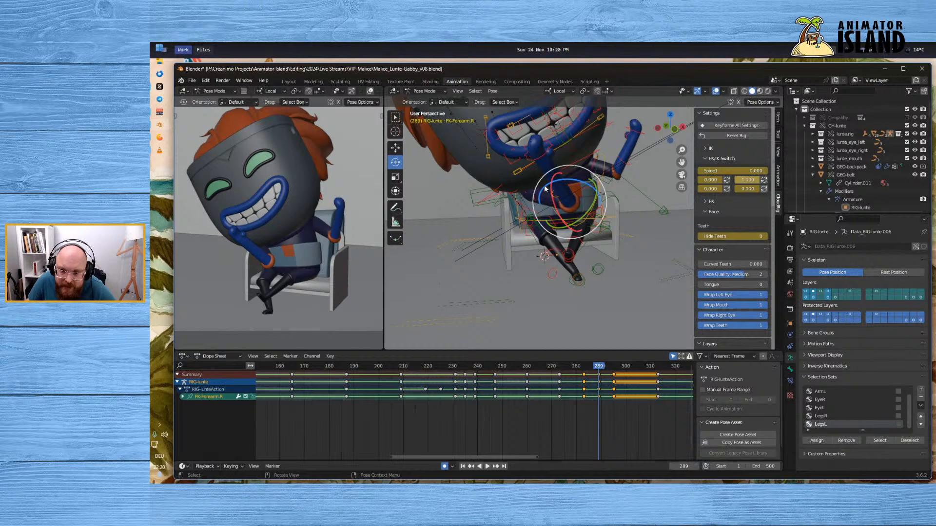
pyautogui.moveTo(544, 185); pyautogui.dragTo(563, 182)
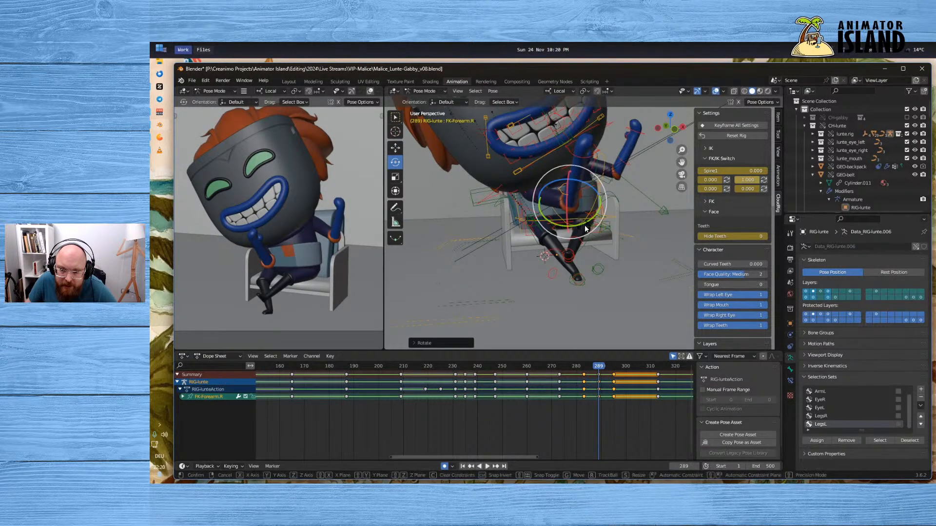
pyautogui.moveTo(580, 224); pyautogui.dragTo(615, 215)
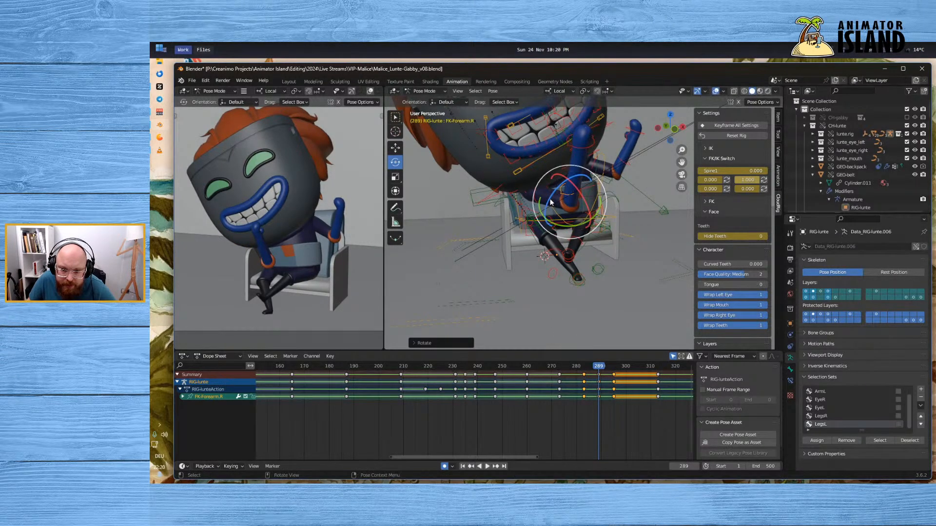
pyautogui.moveTo(549, 198); pyautogui.dragTo(561, 194)
# Rotate the FK-Upperarm.R bone and the right hand bone at frame 289 to adjust the right arm and wrist
pyautogui.click(510, 207)
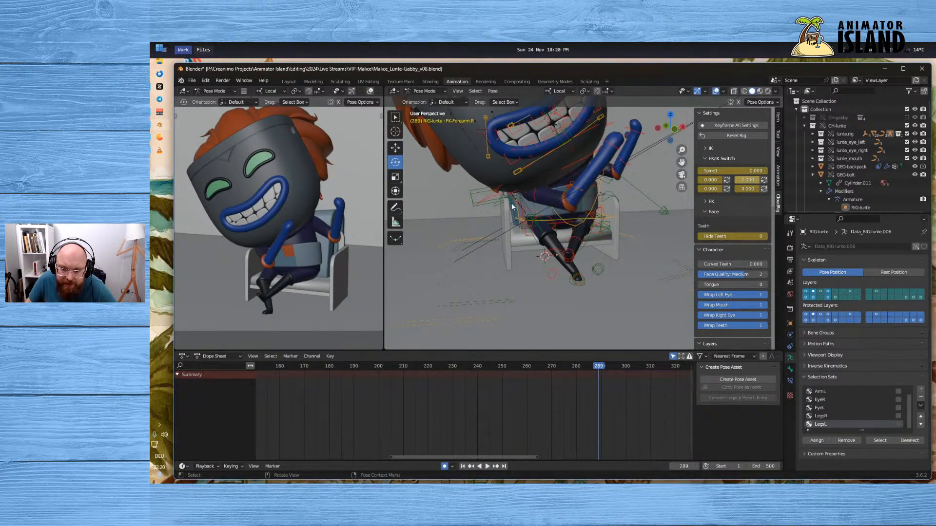
pyautogui.click(537, 200)
pyautogui.moveTo(537, 189); pyautogui.dragTo(531, 204)
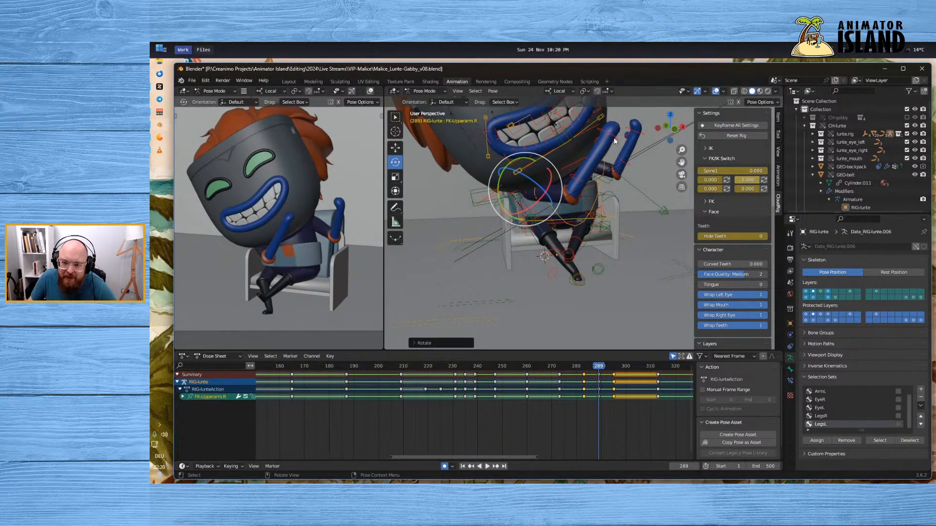
pyautogui.click(613, 138)
pyautogui.moveTo(579, 139)
pyautogui.mouseDown()
pyautogui.moveTo(573, 156)
pyautogui.moveTo(577, 135)
pyautogui.moveTo(567, 145)
pyautogui.mouseUp()
pyautogui.click(594, 129)
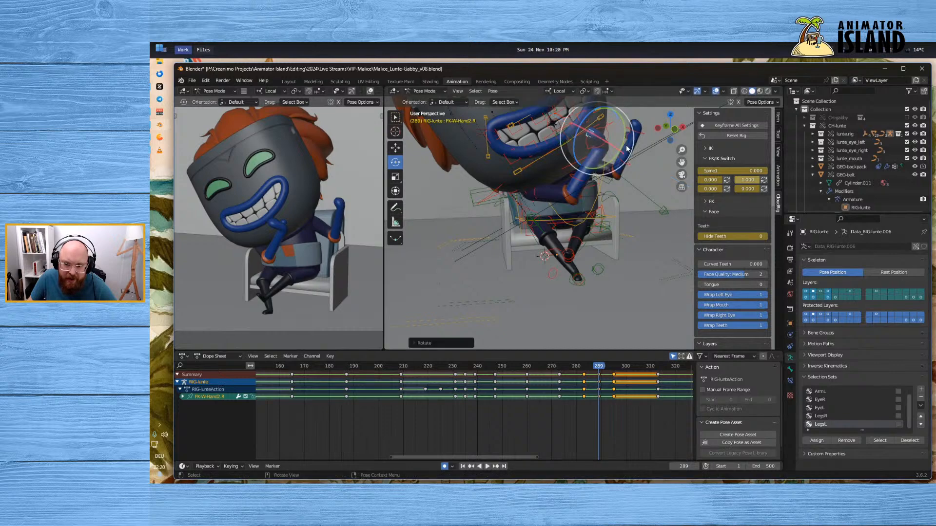
# Clear all transforms on the FK-Thumb_1.R and FK-Thumb_2.R bones of Lunte's right hand at frame 289
pyautogui.moveTo(566, 145); pyautogui.dragTo(577, 276, button='middle')
pyautogui.click(561, 287)
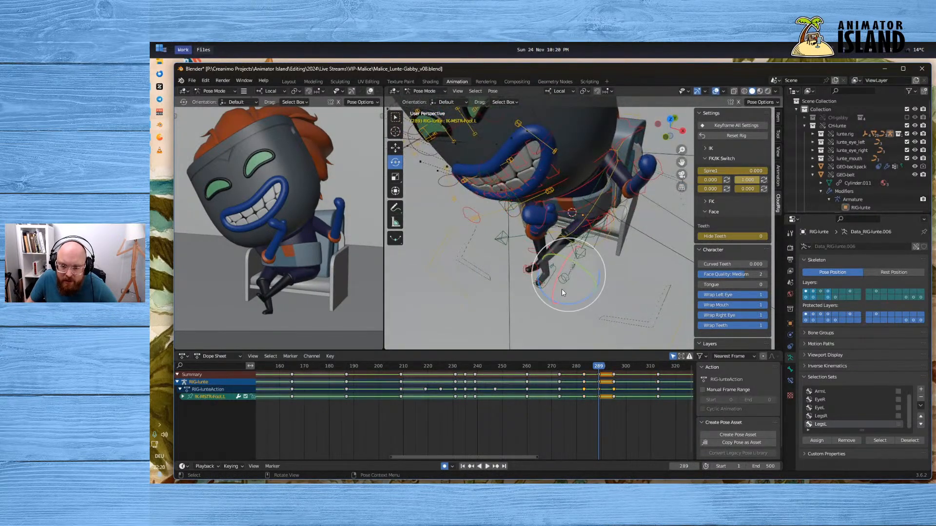
pyautogui.scroll(4, 522, 189)
pyautogui.moveTo(520, 191); pyautogui.dragTo(531, 200, button='middle')
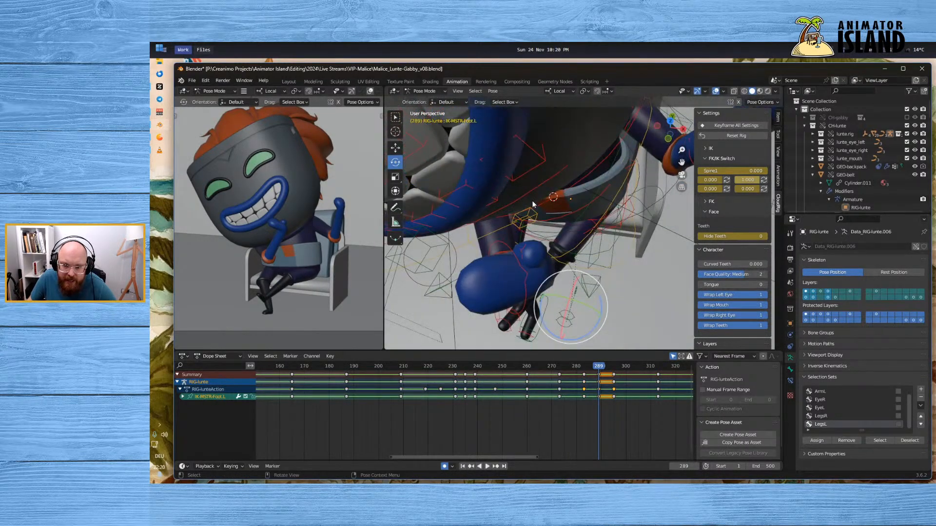
pyautogui.click(524, 248)
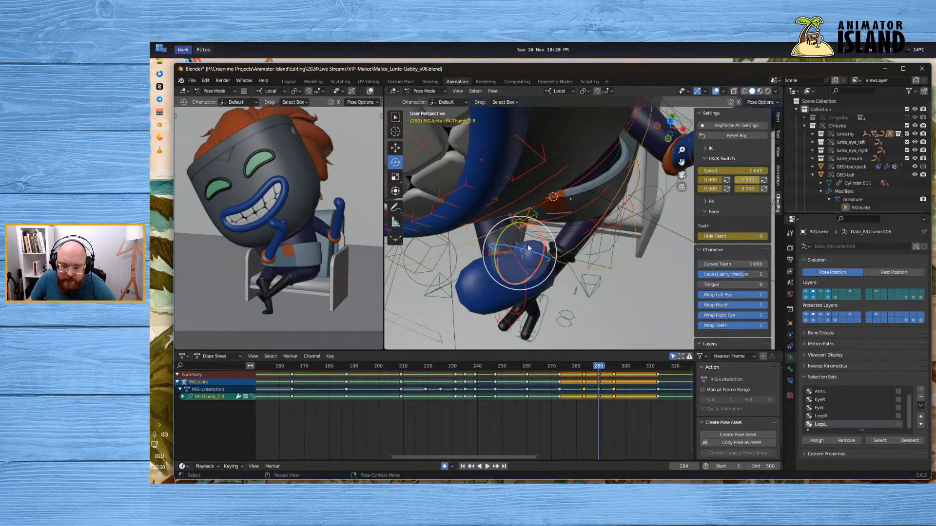
pyautogui.moveTo(527, 244); pyautogui.dragTo(516, 248, button='middle')
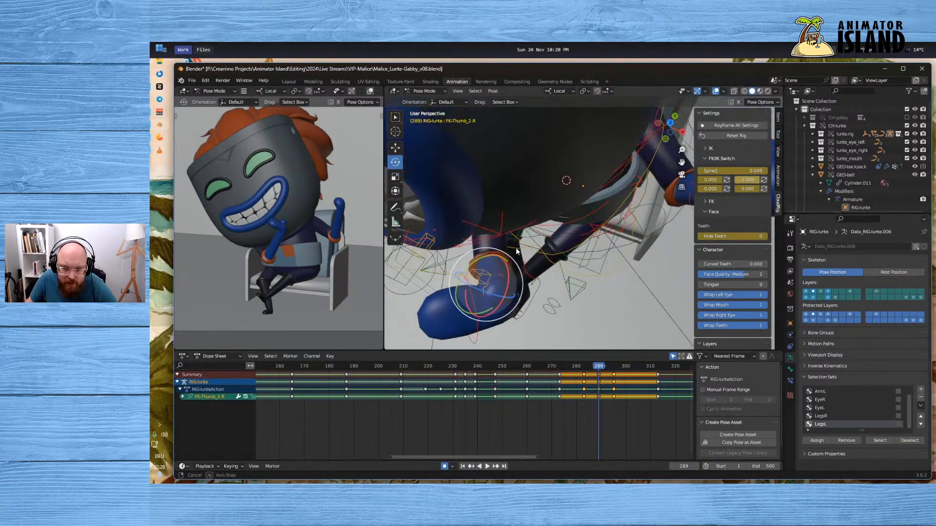
pyautogui.keyDown('shift'); pyautogui.click(501, 273); pyautogui.keyUp('shift')
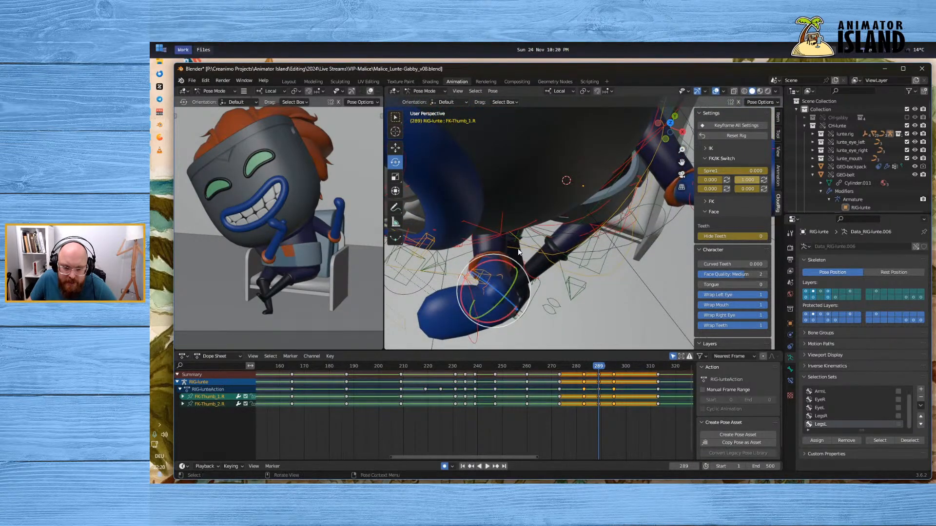
pyautogui.click(494, 90)
pyautogui.moveTo(548, 108)
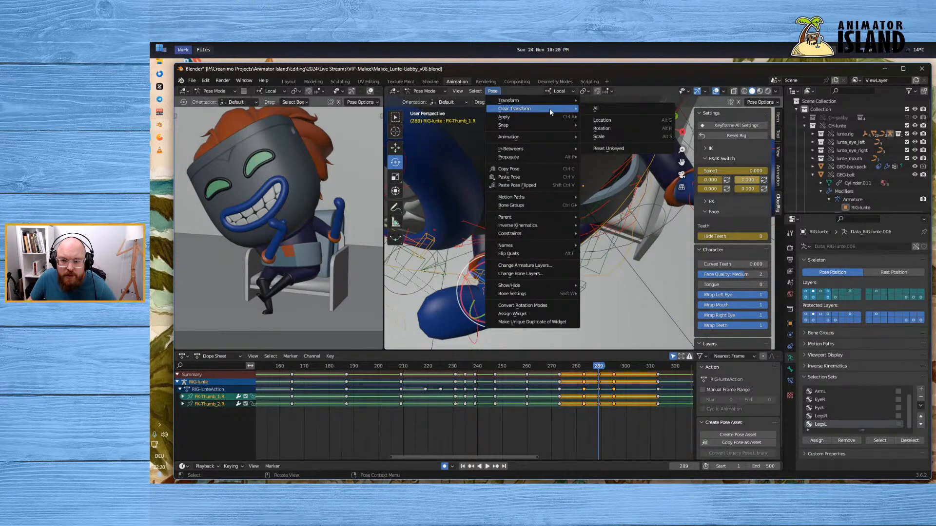
pyautogui.click(604, 111)
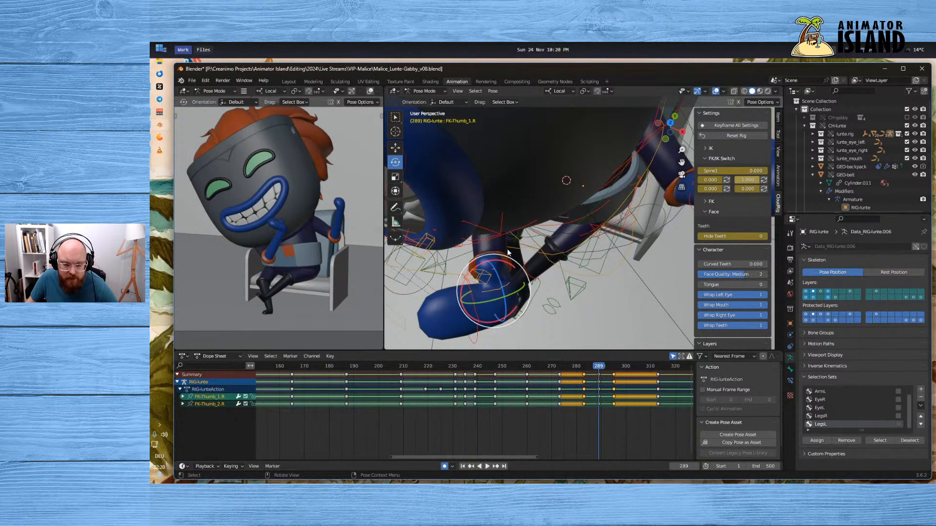
# Rotate only the FK-Thumb_1.R bone about its local axis to repose the right thumb at frame 289
pyautogui.click(530, 277)
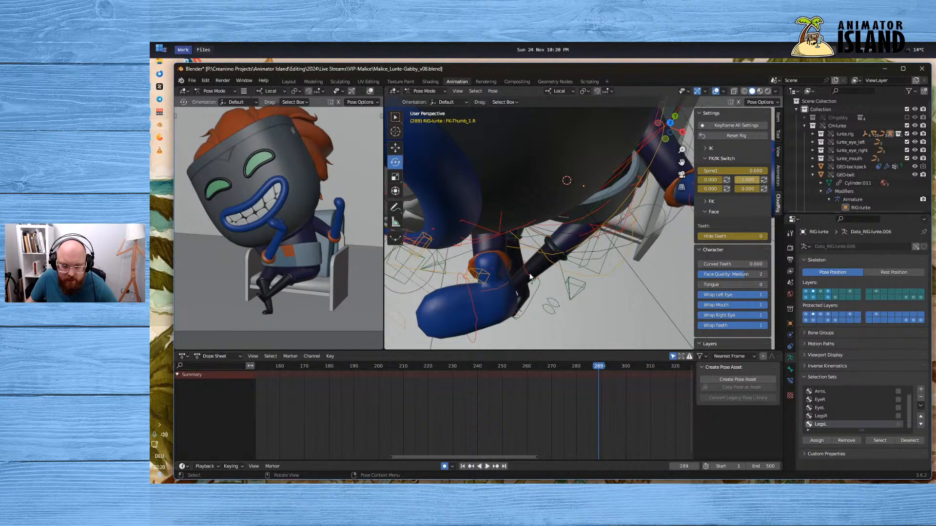
pyautogui.click(506, 288)
pyautogui.press('r')
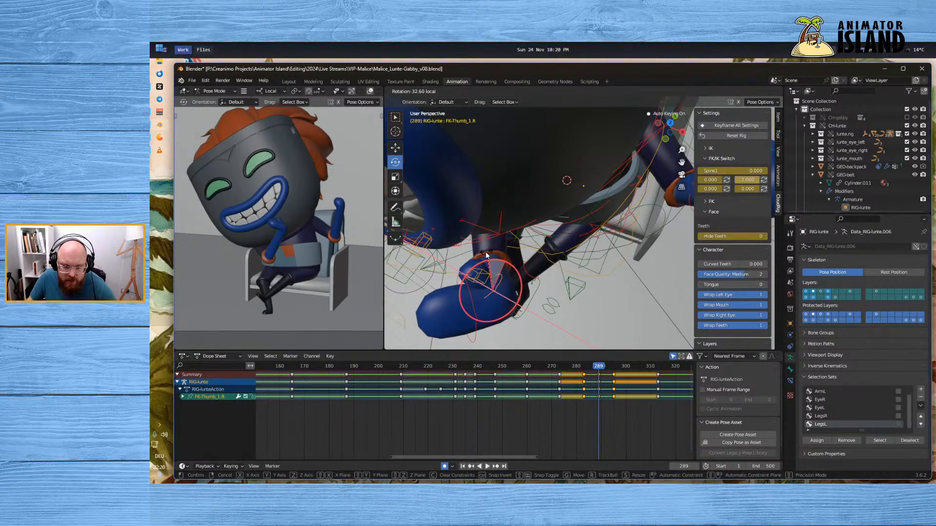
pyautogui.click(485, 252)
pyautogui.moveTo(485, 252); pyautogui.dragTo(596, 265, button='middle')
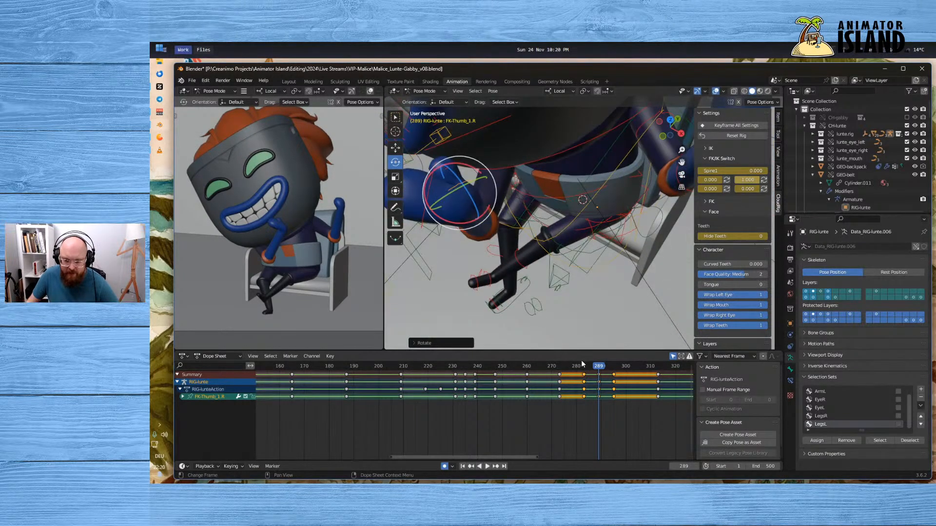
# Scrub and repeatedly play back Lunte's transition between frames 230 and 312 to review the timing of the breakdown poses
pyautogui.press('space')
pyautogui.moveTo(624, 371); pyautogui.dragTo(569, 366)
pyautogui.press('space')
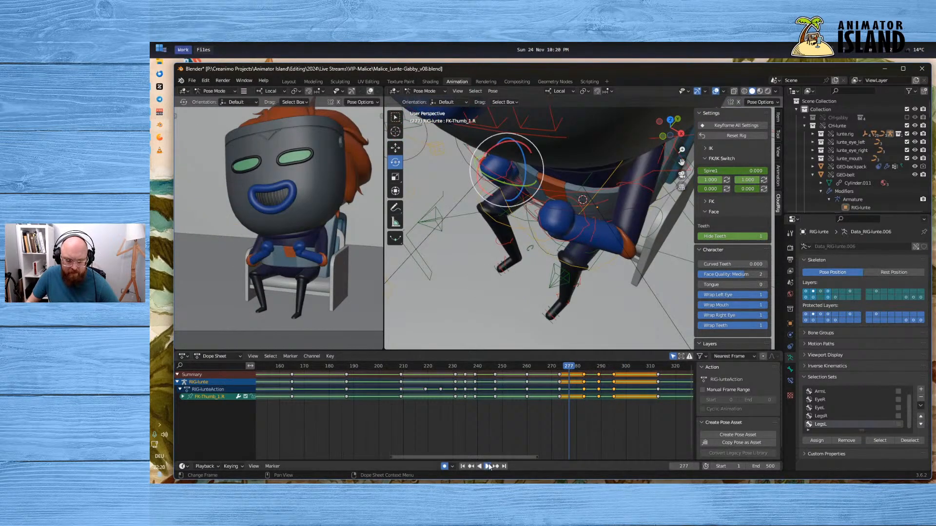
pyautogui.click(489, 466)
pyautogui.press('space')
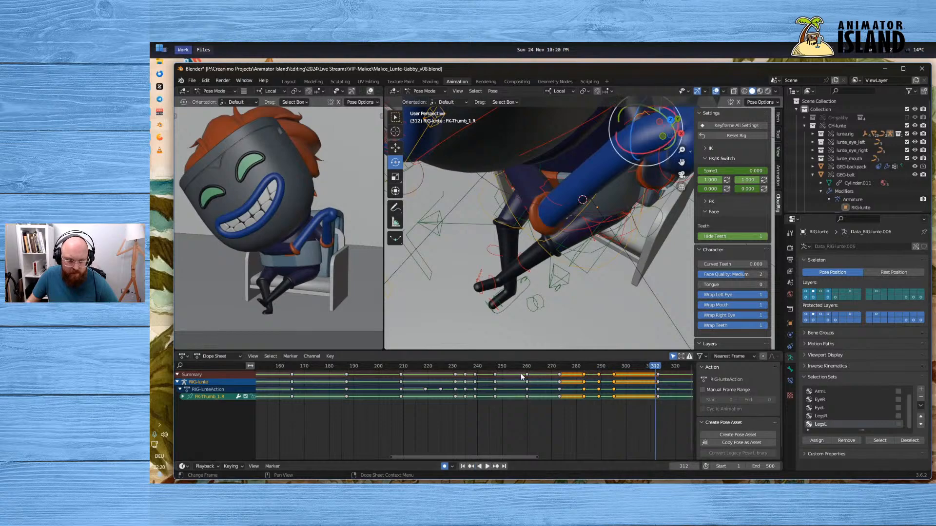
pyautogui.click(520, 374)
pyautogui.click(487, 466)
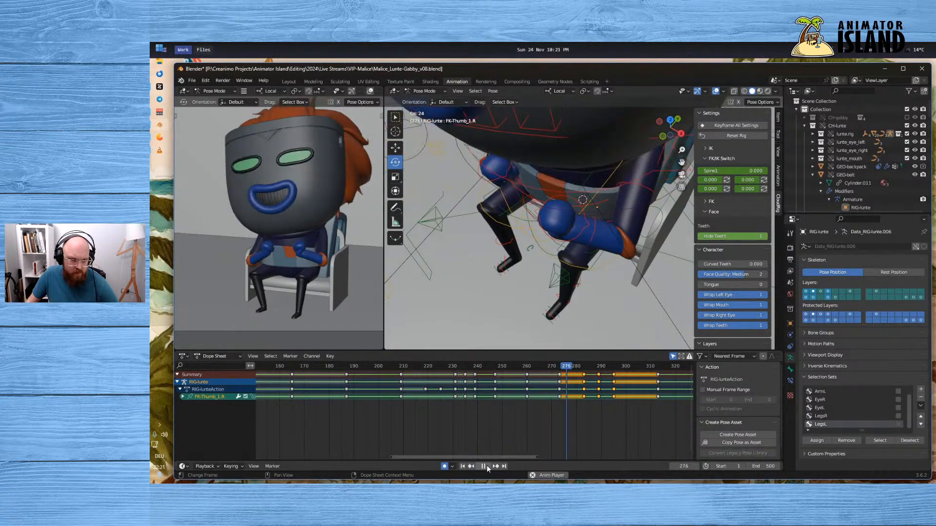
pyautogui.click(486, 466)
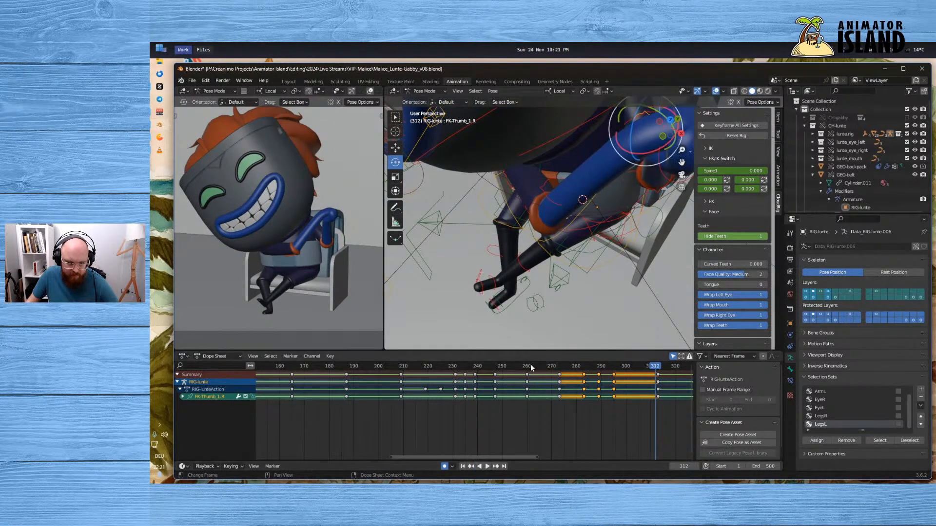
pyautogui.click(543, 365)
pyautogui.click(486, 467)
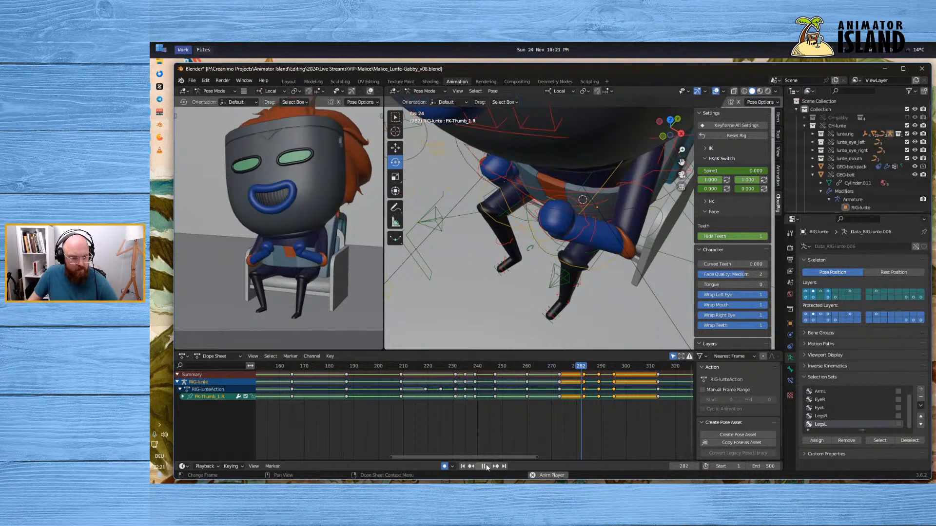
pyautogui.click(447, 366)
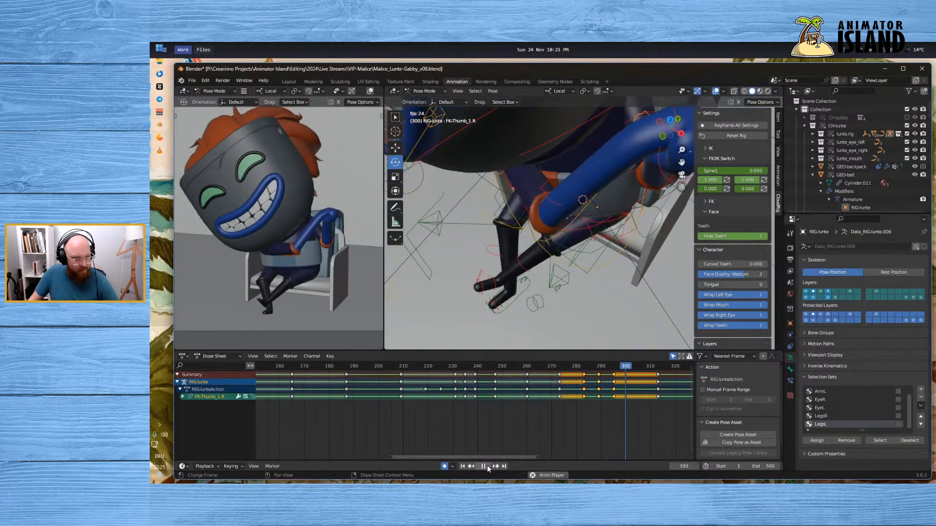
pyautogui.click(486, 465)
pyautogui.click(453, 366)
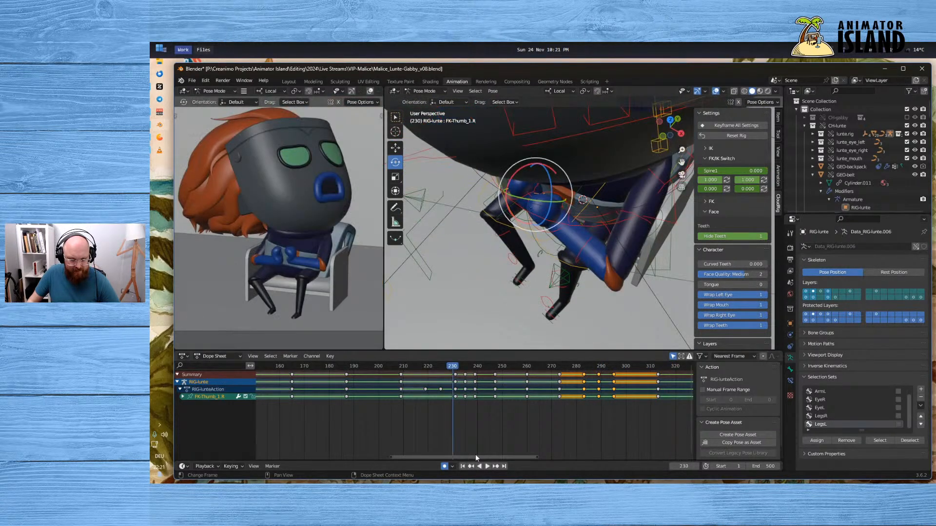
pyautogui.click(484, 466)
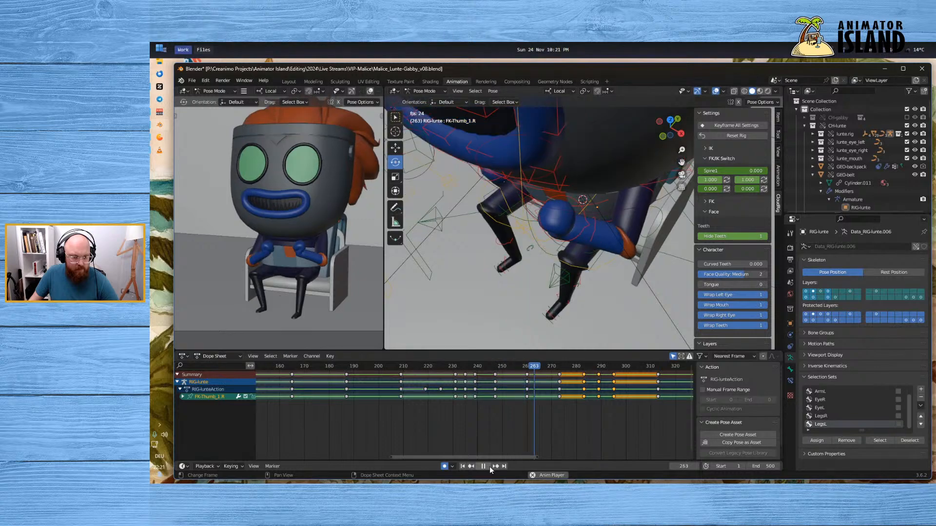
pyautogui.click(489, 466)
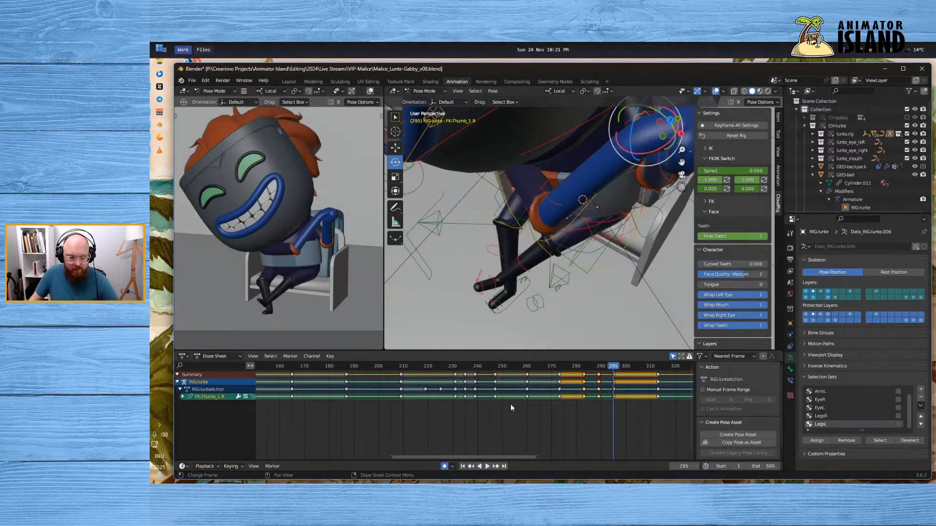
# Inspect the pose at frame 273, select all of Lunte's bones, and play the transition from frame 255
pyautogui.click(558, 370)
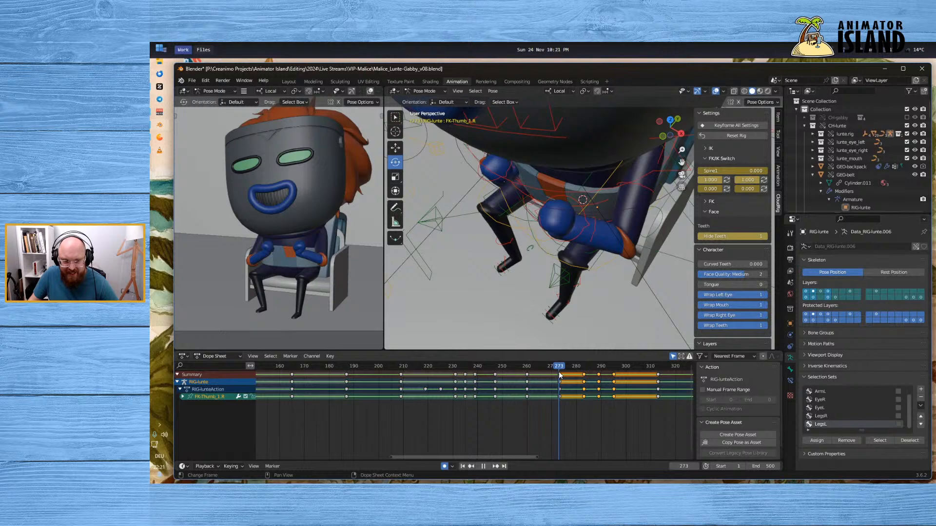
pyautogui.moveTo(559, 371)
pyautogui.mouseDown()
pyautogui.moveTo(599, 375)
pyautogui.moveTo(560, 379)
pyautogui.mouseUp()
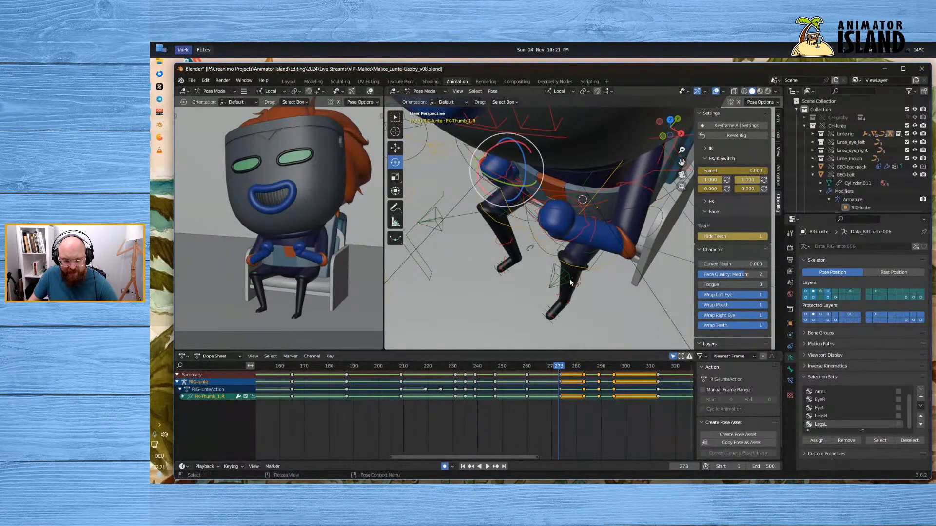
pyautogui.moveTo(569, 279); pyautogui.dragTo(583, 253, button='middle')
pyautogui.press('a')
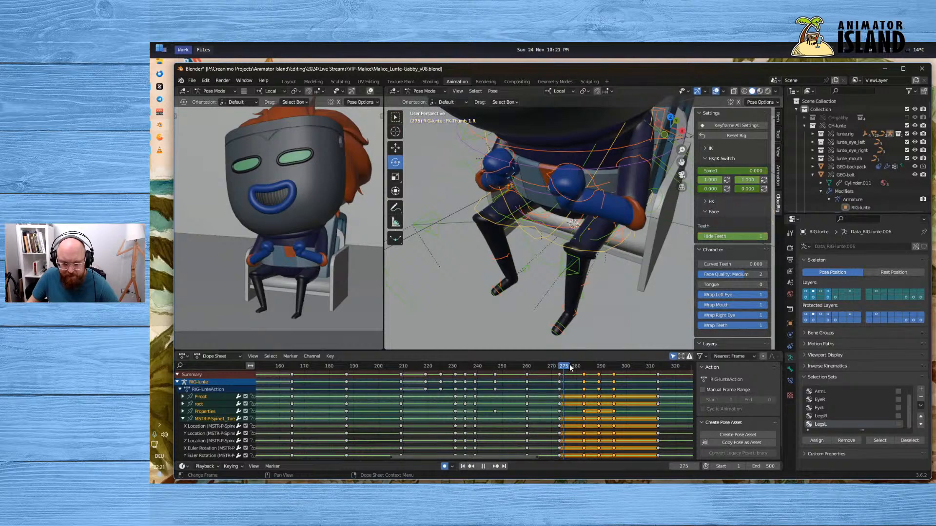
pyautogui.press('space')
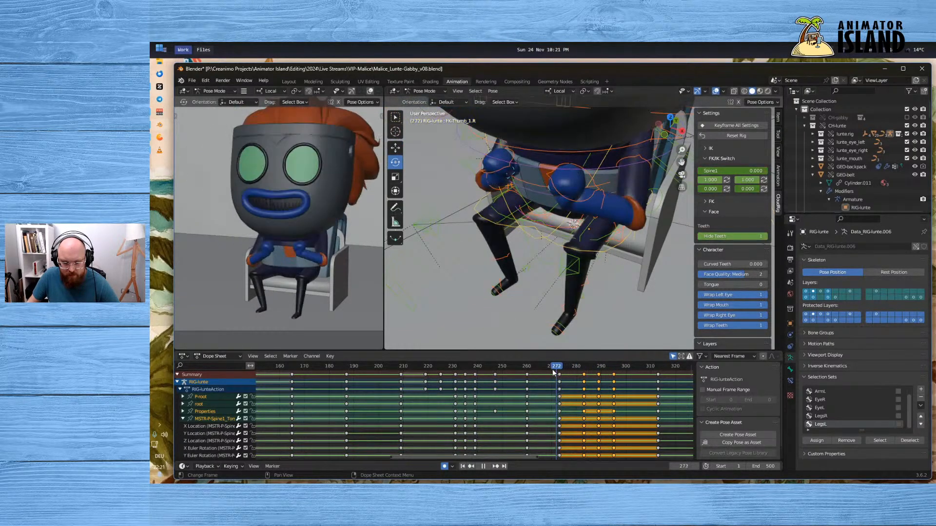
pyautogui.moveTo(563, 375); pyautogui.dragTo(515, 390)
pyautogui.press('space')
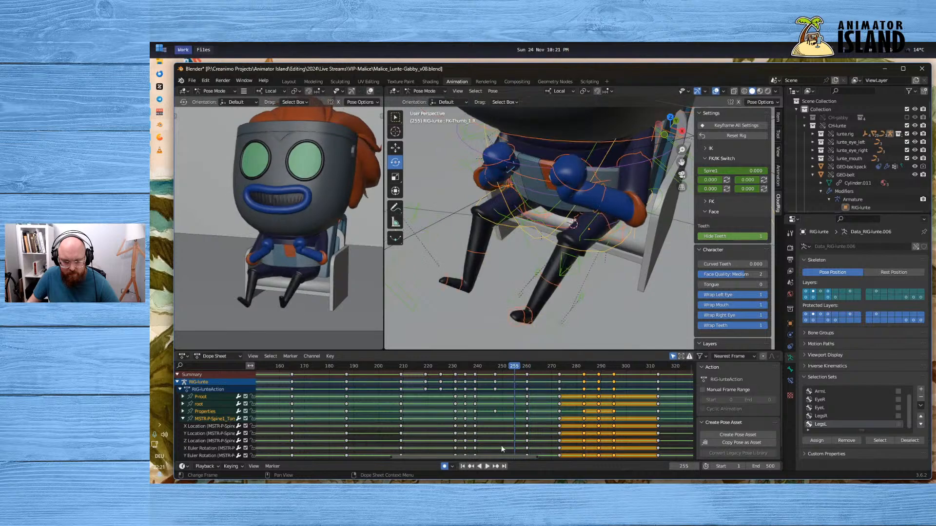
pyautogui.click(488, 465)
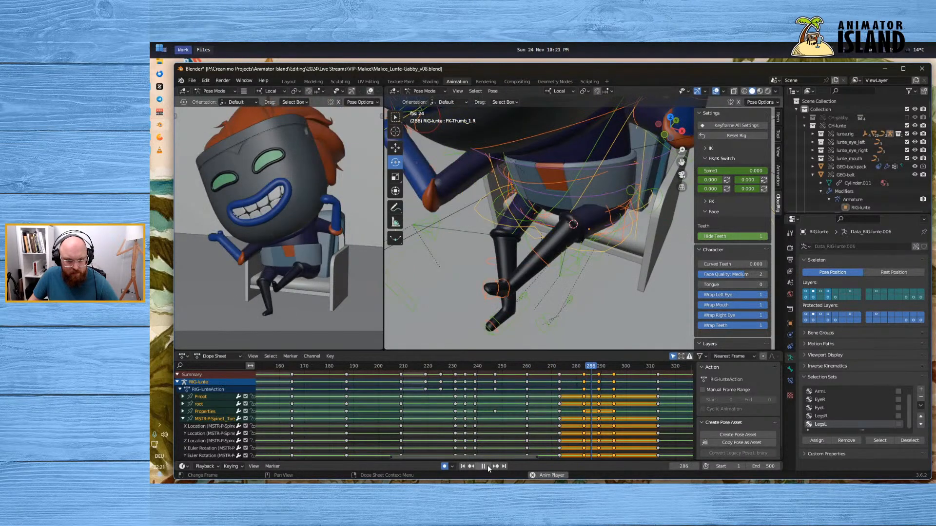
# Try a different head tilt for Lunte by rotating the FK-Head bone at frame 273
pyautogui.click(559, 369)
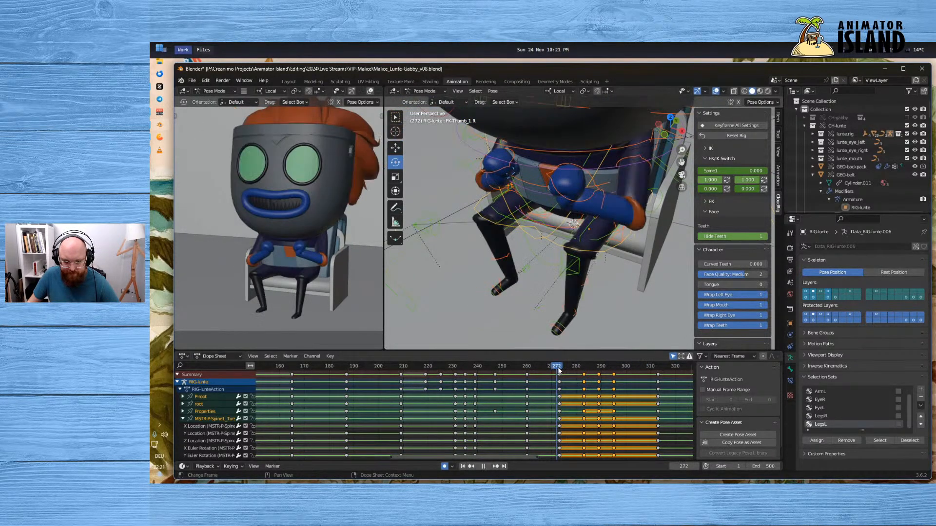
pyautogui.moveTo(559, 371); pyautogui.dragTo(559, 373)
pyautogui.click(559, 374)
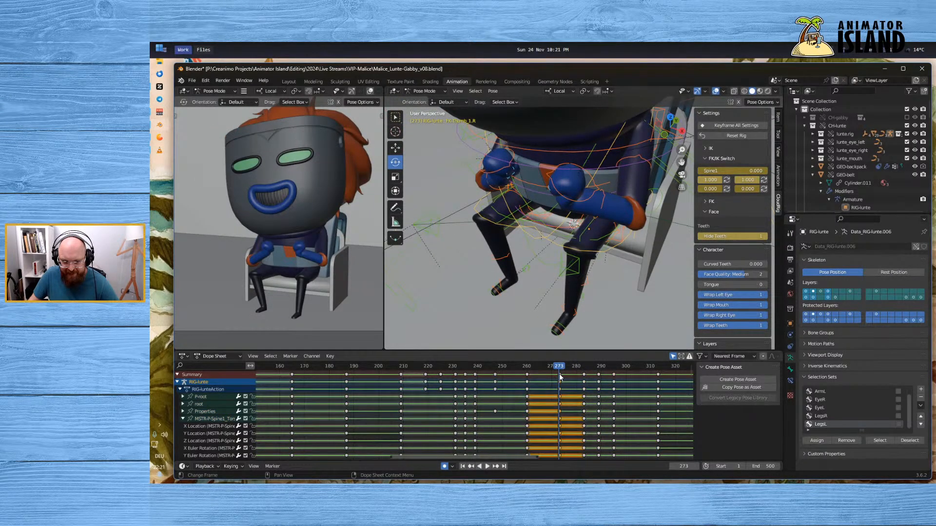
pyautogui.moveTo(566, 244); pyautogui.dragTo(606, 178, button='middle')
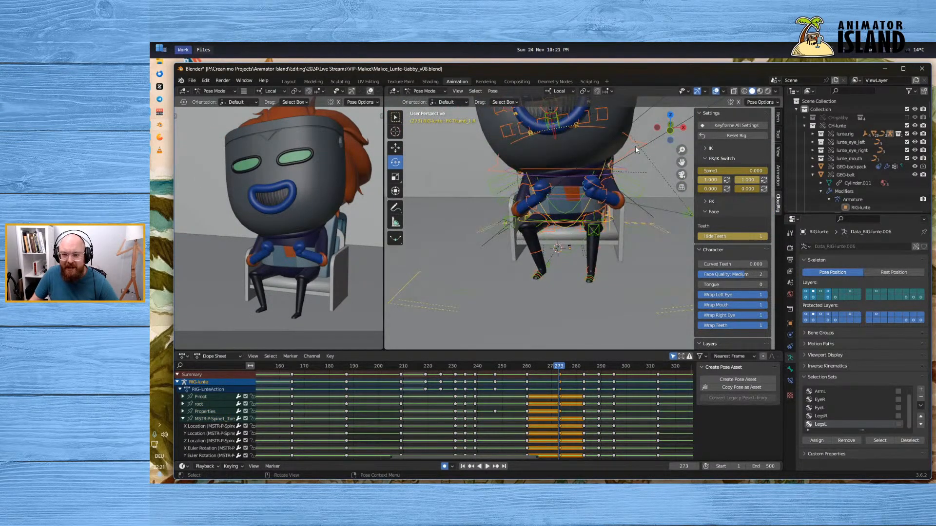
pyautogui.click(636, 146)
pyautogui.moveTo(590, 137); pyautogui.dragTo(603, 145)
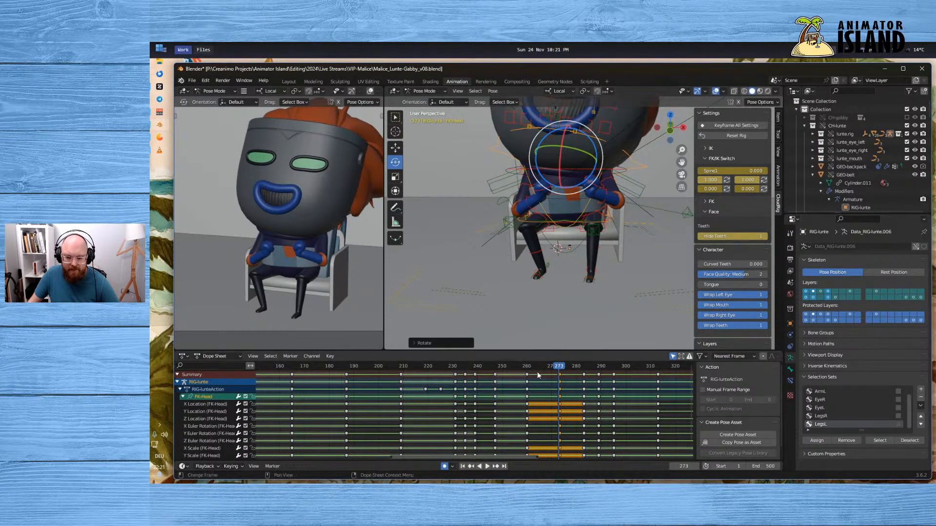
pyautogui.press('Down')
# Play back the transition around frame 273 to judge the new head tilt, and undo the FK-Head rotation
pyautogui.click(486, 466)
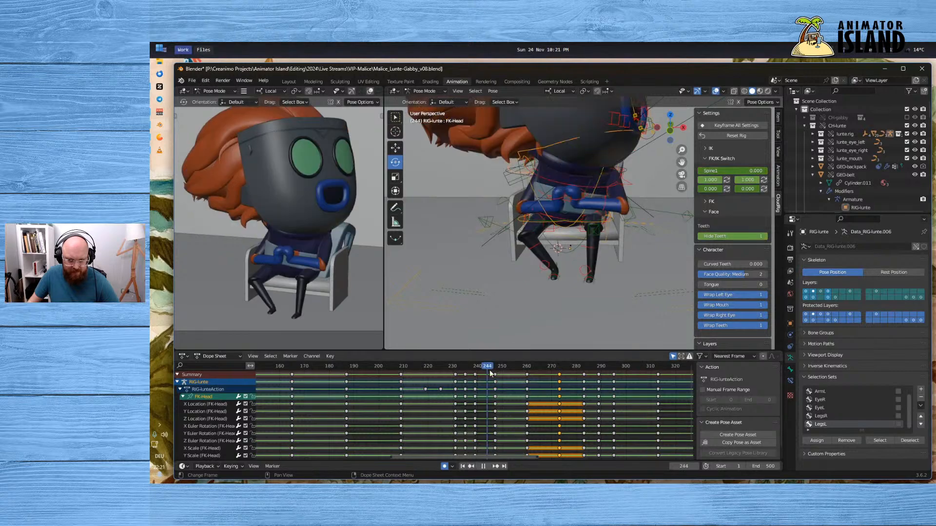
pyautogui.click(487, 467)
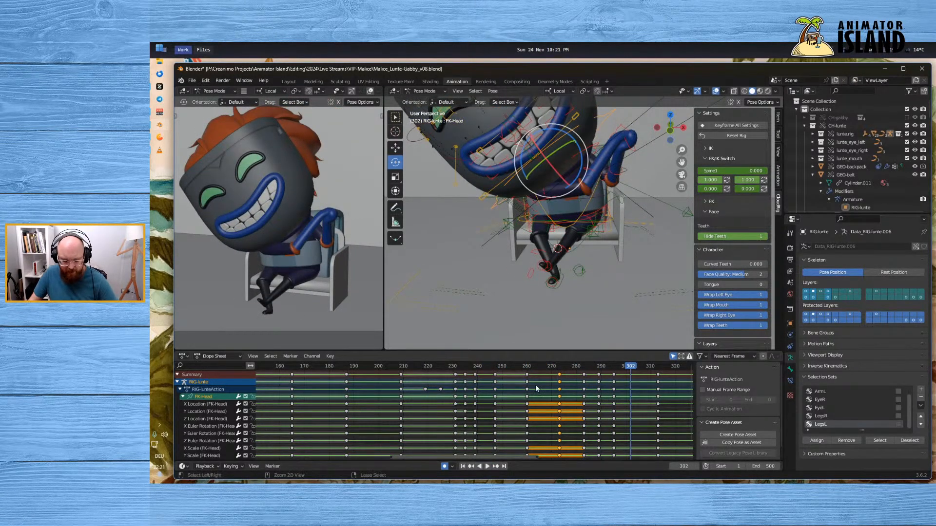
pyautogui.click(559, 365)
pyautogui.press('space')
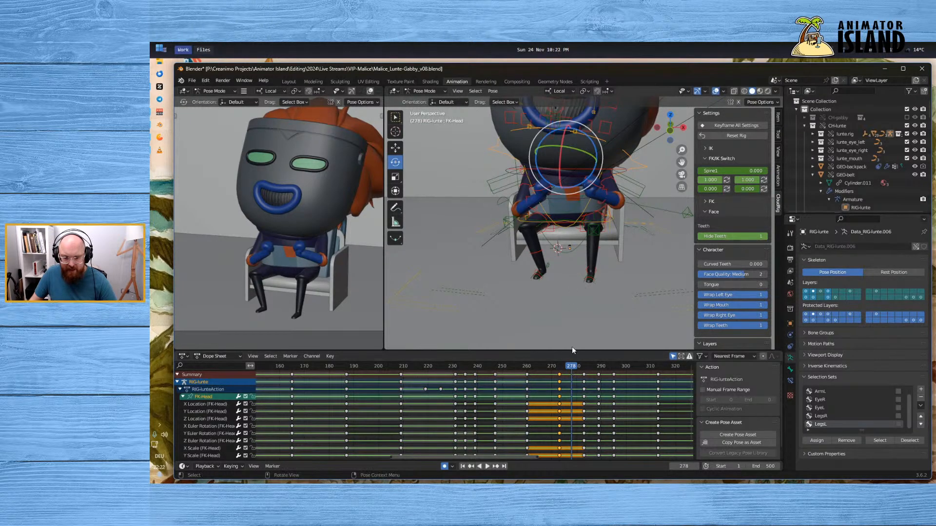
pyautogui.click(559, 366)
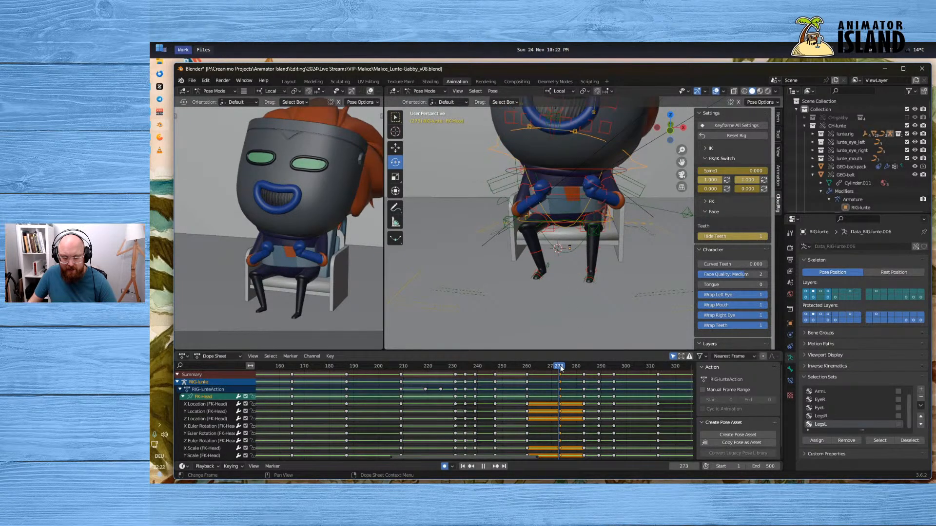
pyautogui.press('Escape')
pyautogui.press('space')
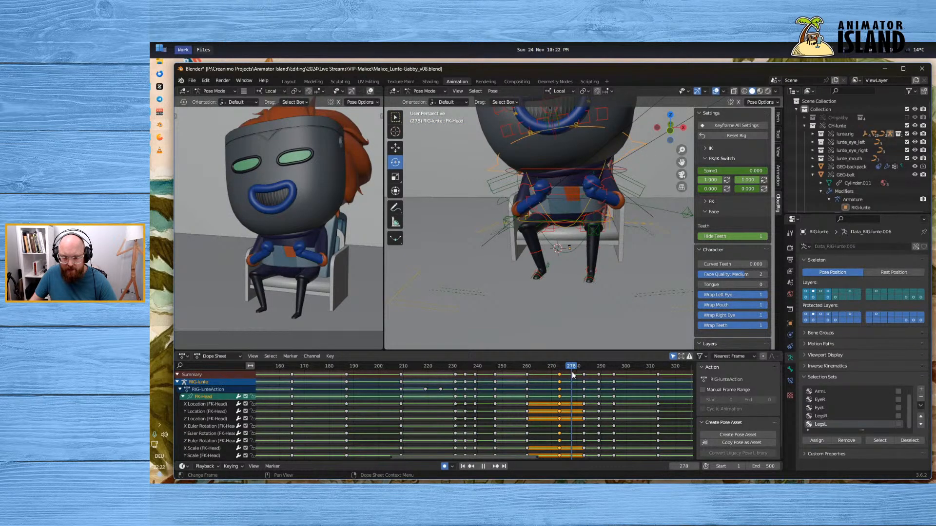
pyautogui.press('space')
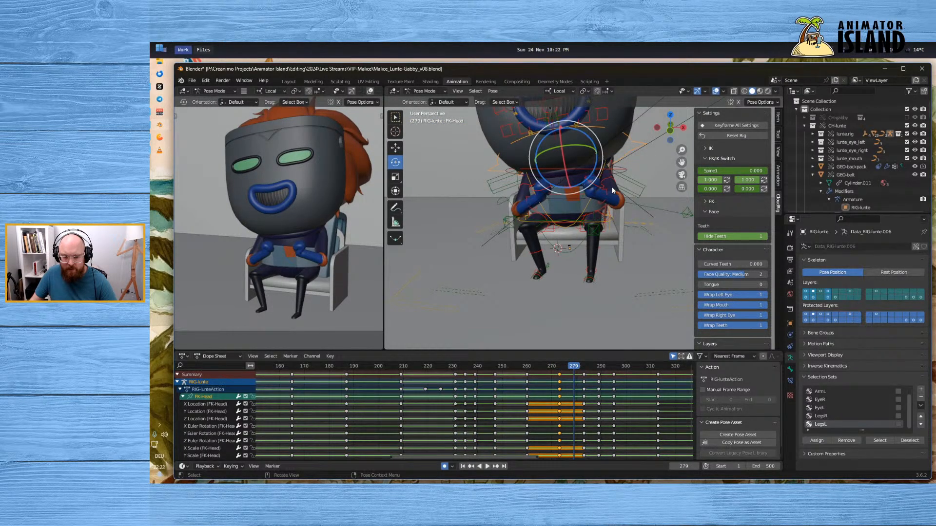
# Try an FK-Head rotation at frame 279, play it from frame 269, and delete that head key again
pyautogui.moveTo(560, 371)
pyautogui.mouseDown()
pyautogui.moveTo(552, 368)
pyautogui.moveTo(573, 369)
pyautogui.mouseUp()
pyautogui.moveTo(588, 136); pyautogui.dragTo(594, 146)
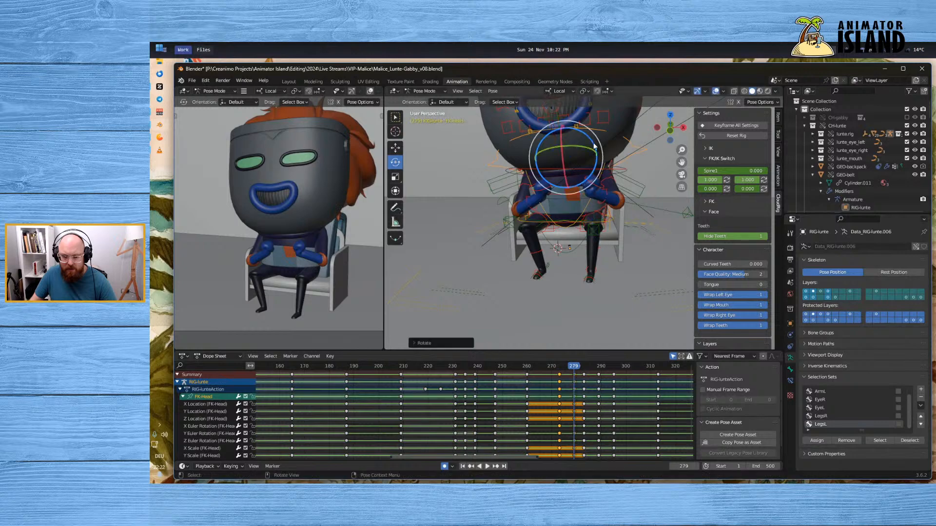
pyautogui.click(548, 366)
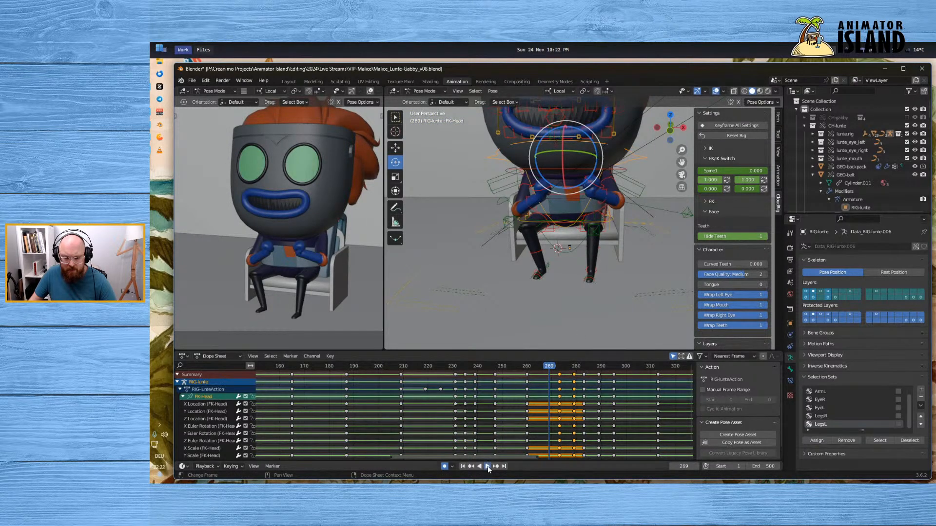
pyautogui.click(487, 465)
pyautogui.press('space')
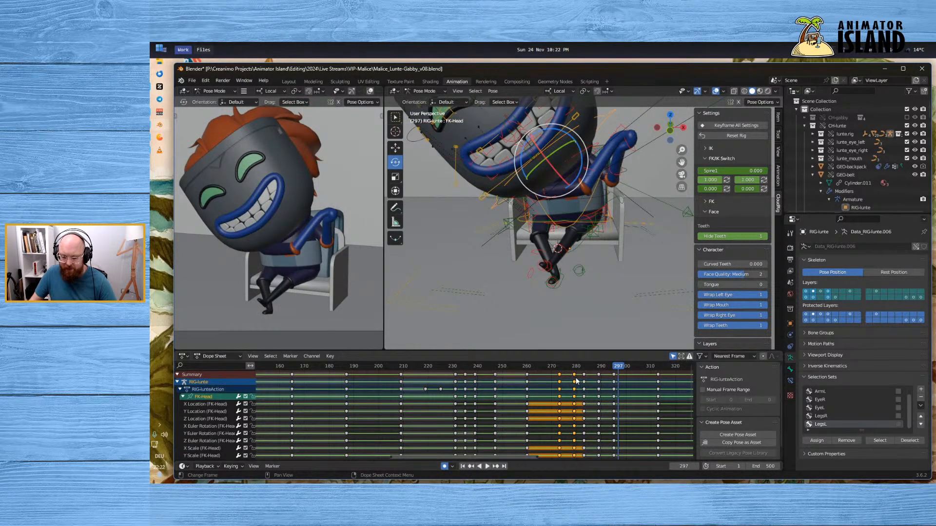
pyautogui.click(575, 379)
pyautogui.press('Delete')
# Play Lunte's transition from frames 267 and 259 to examine the motion into the leaning pose
pyautogui.click(544, 369)
pyautogui.press('space')
pyautogui.press('Escape')
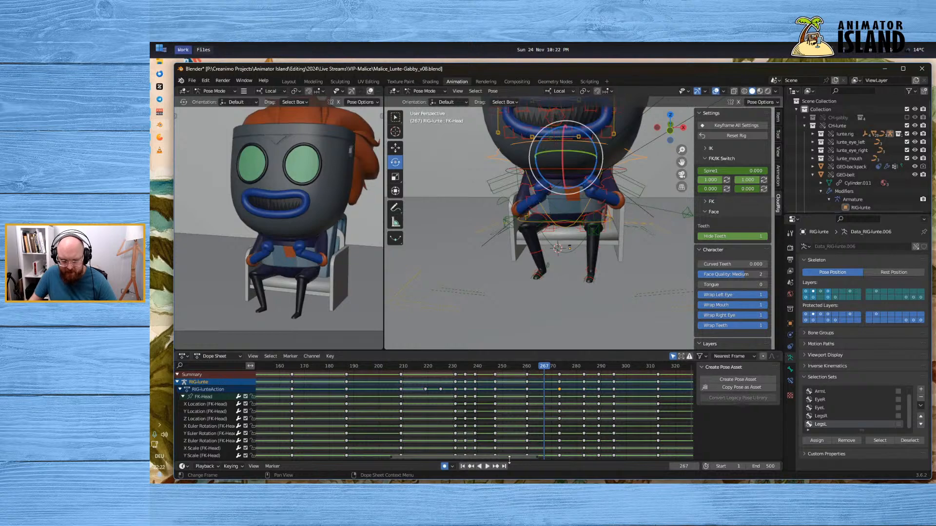
pyautogui.click(486, 466)
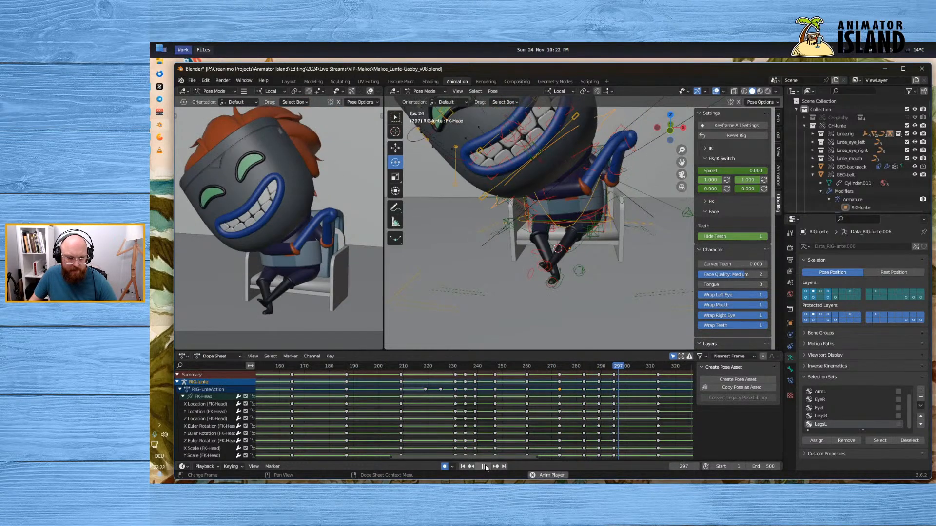
pyautogui.click(484, 466)
pyautogui.click(526, 453)
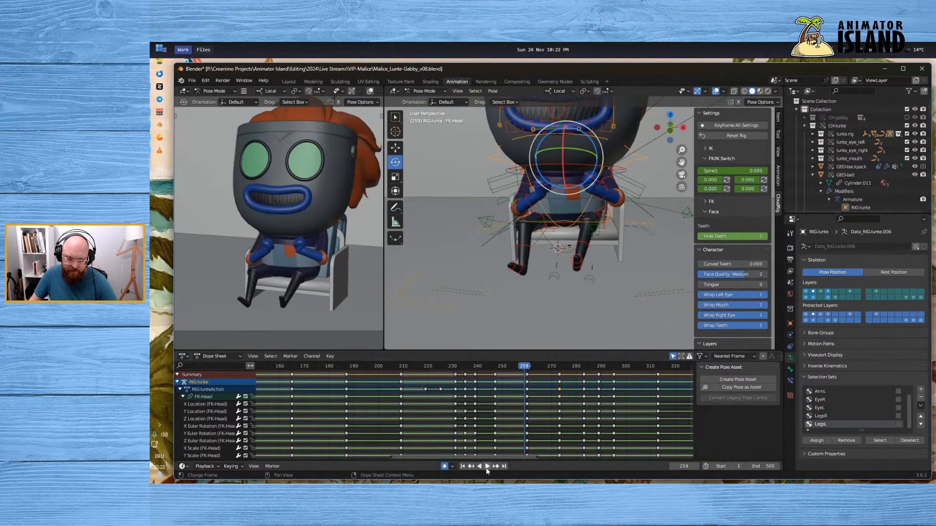
pyautogui.click(486, 467)
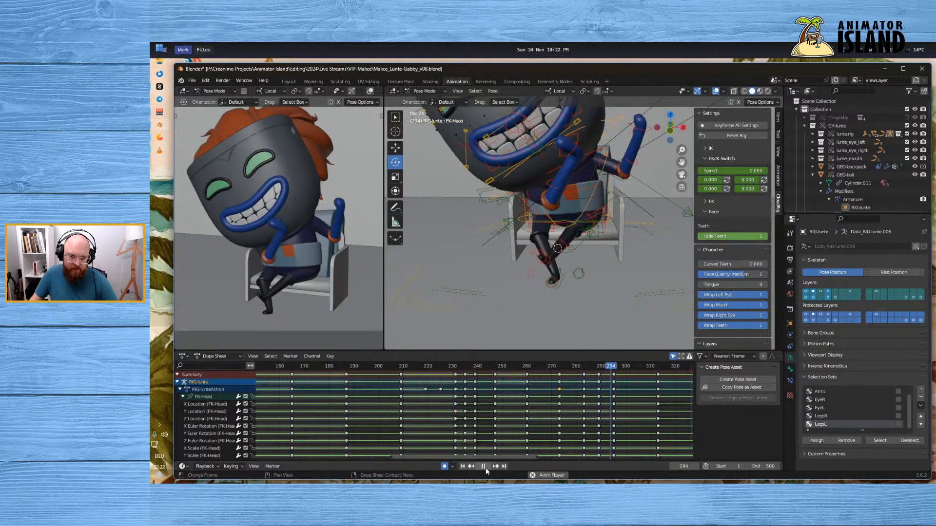
pyautogui.click(486, 468)
# Copy the pose of Lunte's FK-Spine1, FK-Spine2 and FK-Spine3 bones from frame 295 to frame 289
pyautogui.moveTo(592, 368); pyautogui.dragTo(614, 374)
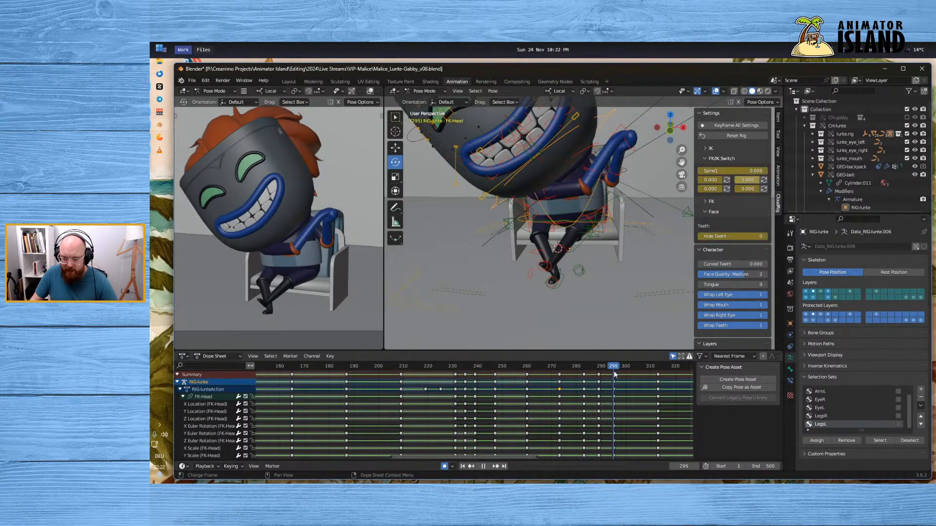
pyautogui.click(608, 114)
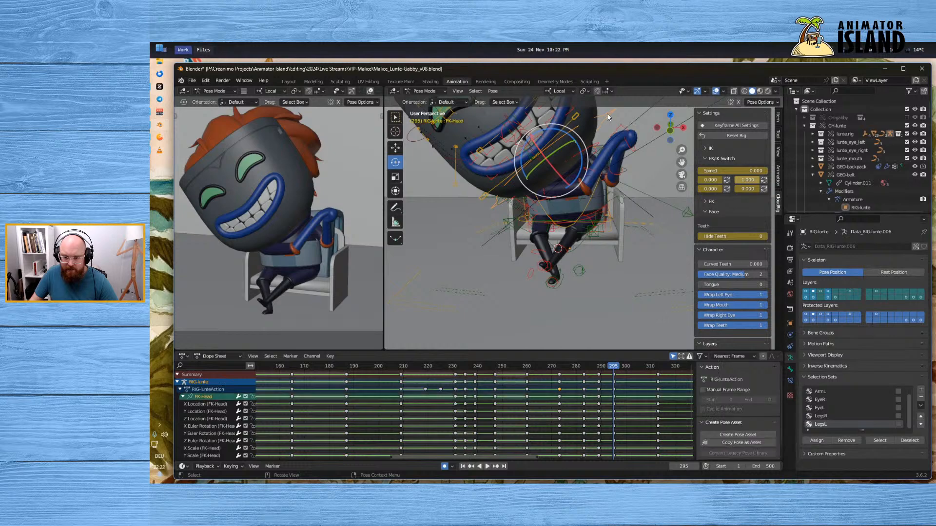
pyautogui.moveTo(574, 146); pyautogui.dragTo(639, 111, button='middle')
pyautogui.click(618, 117)
pyautogui.click(610, 115)
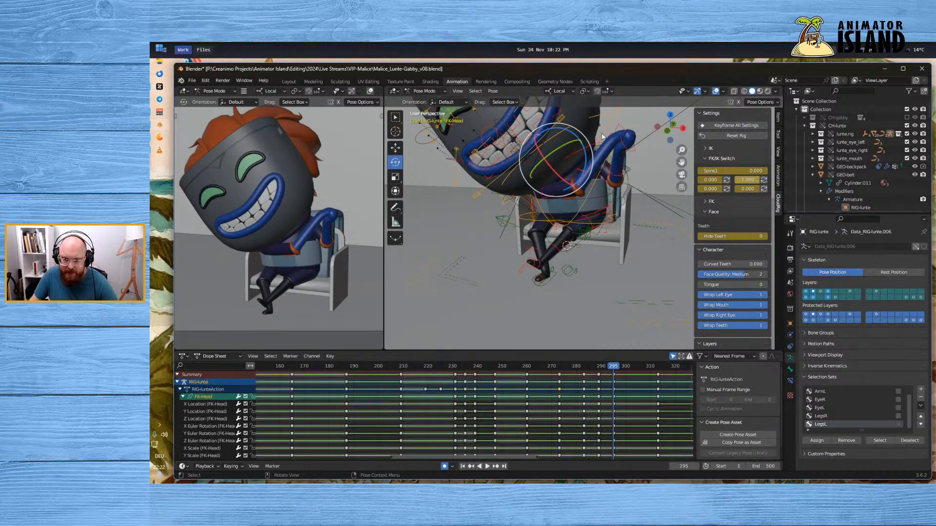
pyautogui.keyDown('shift'); pyautogui.click(606, 185); pyautogui.keyUp('shift')
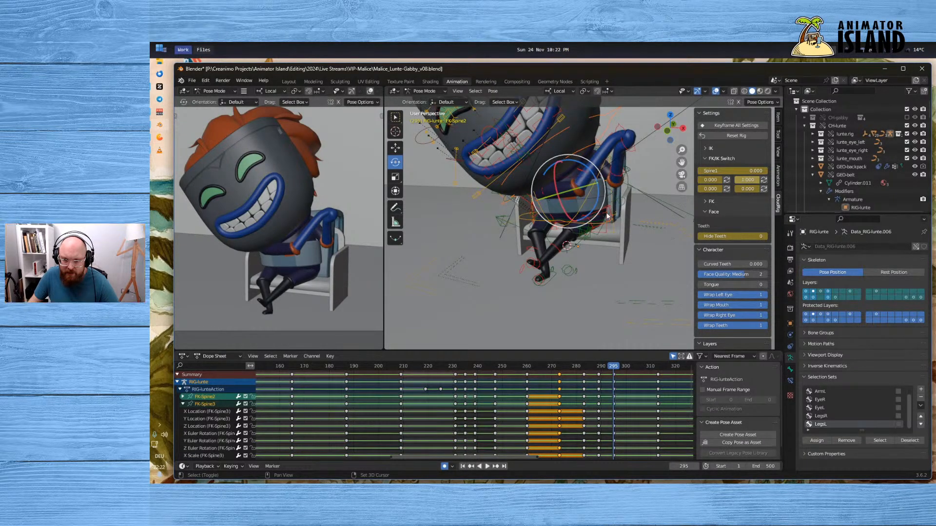
pyautogui.moveTo(544, 198); pyautogui.dragTo(561, 220, button='middle')
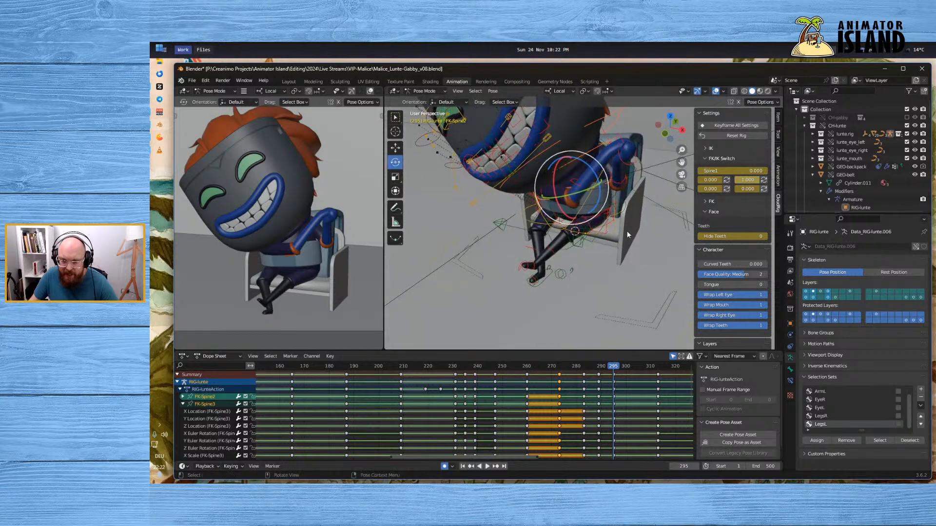
pyautogui.scroll(3, 591, 215)
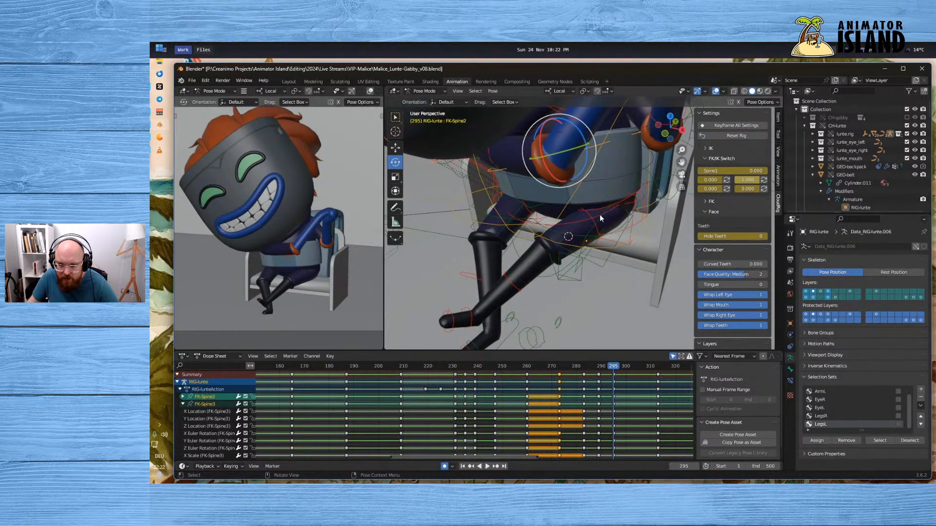
pyautogui.keyDown('shift'); pyautogui.click(571, 222); pyautogui.keyUp('shift')
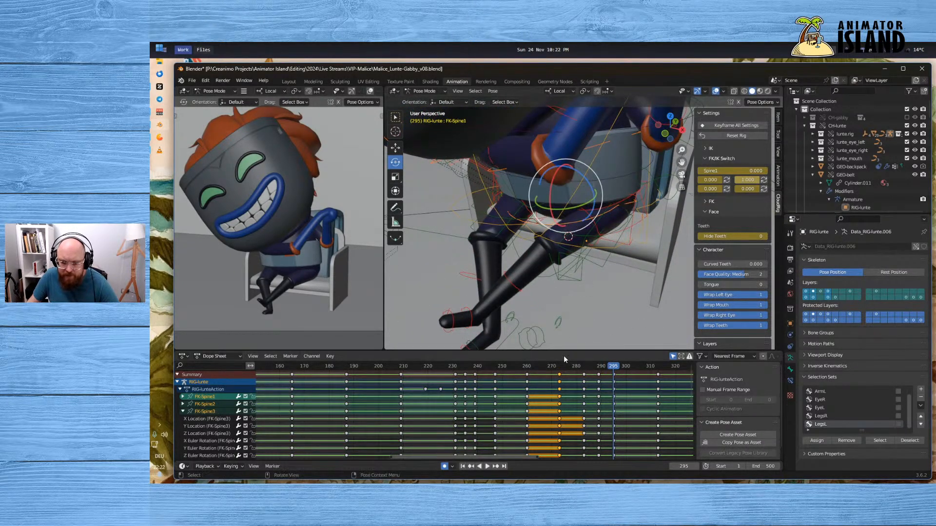
pyautogui.moveTo(575, 366); pyautogui.dragTo(615, 372)
pyautogui.scroll(-5, 607, 297)
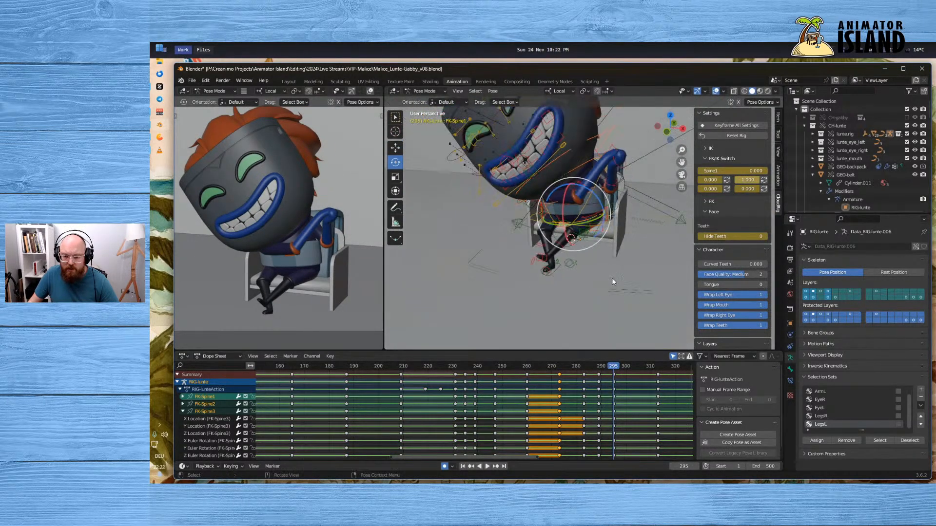
pyautogui.click(613, 375)
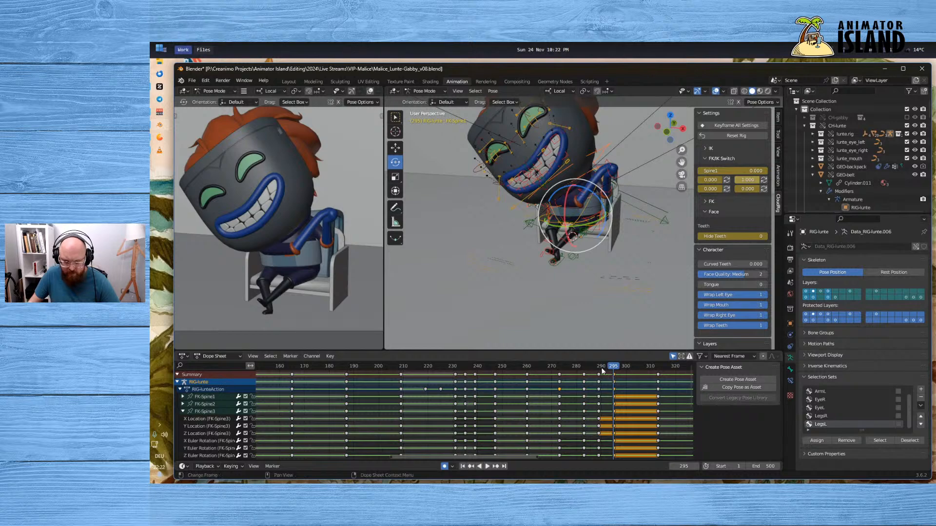
pyautogui.moveTo(601, 369); pyautogui.dragTo(558, 373)
pyautogui.hotkey('ctrl', 'v')
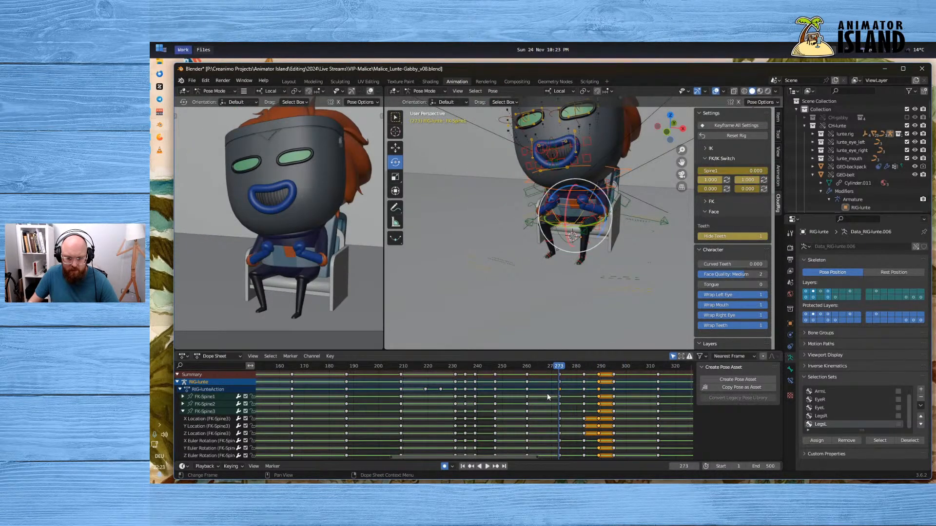
# Repeatedly play and scrub the transition between frames 244 and 312 to review the earlier spine lean
pyautogui.click(487, 467)
pyautogui.press('Escape')
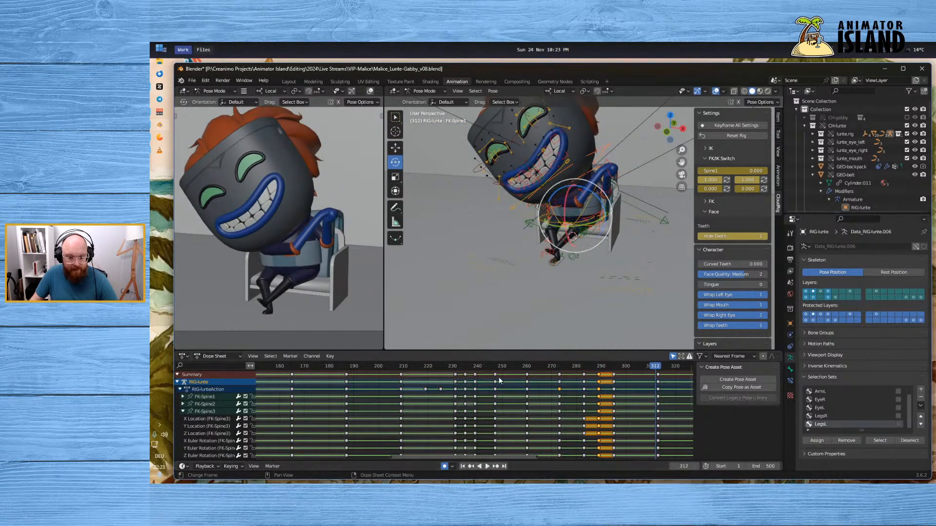
pyautogui.click(488, 467)
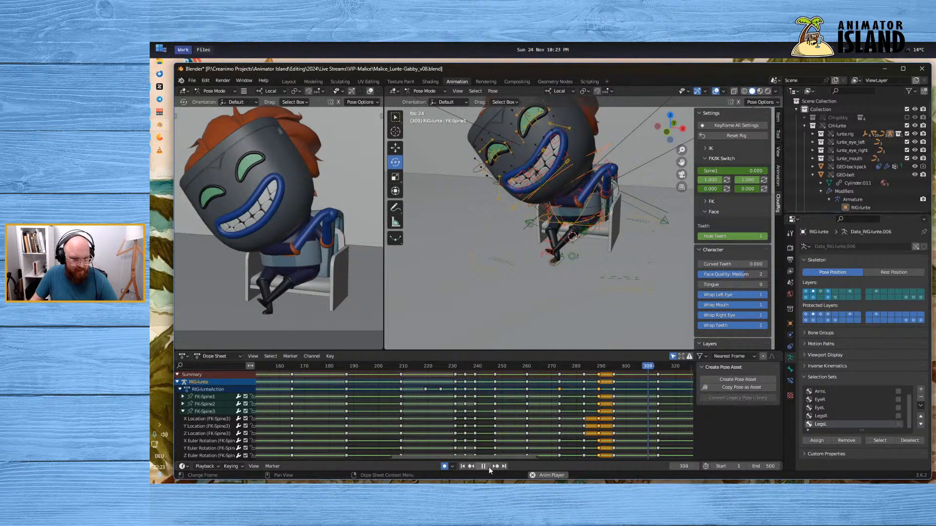
pyautogui.click(488, 467)
pyautogui.click(488, 367)
pyautogui.click(487, 466)
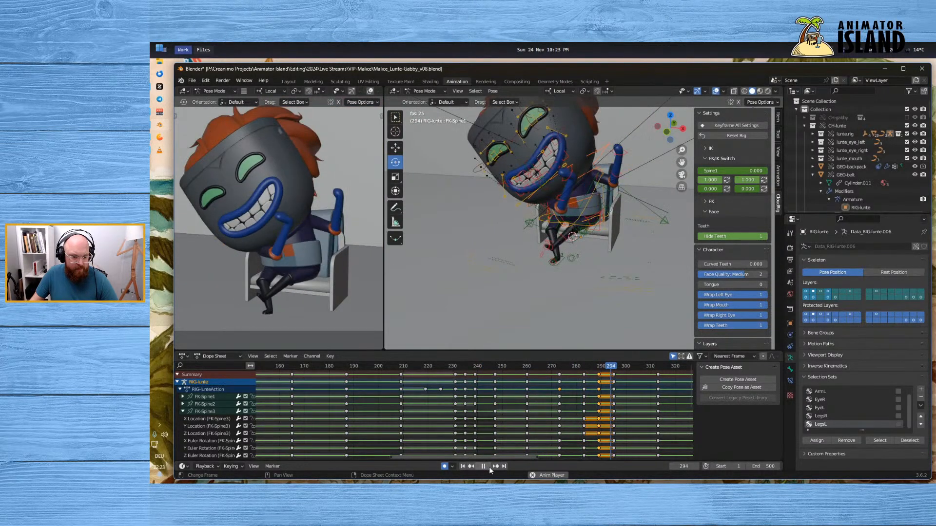
pyautogui.click(489, 467)
pyautogui.click(599, 367)
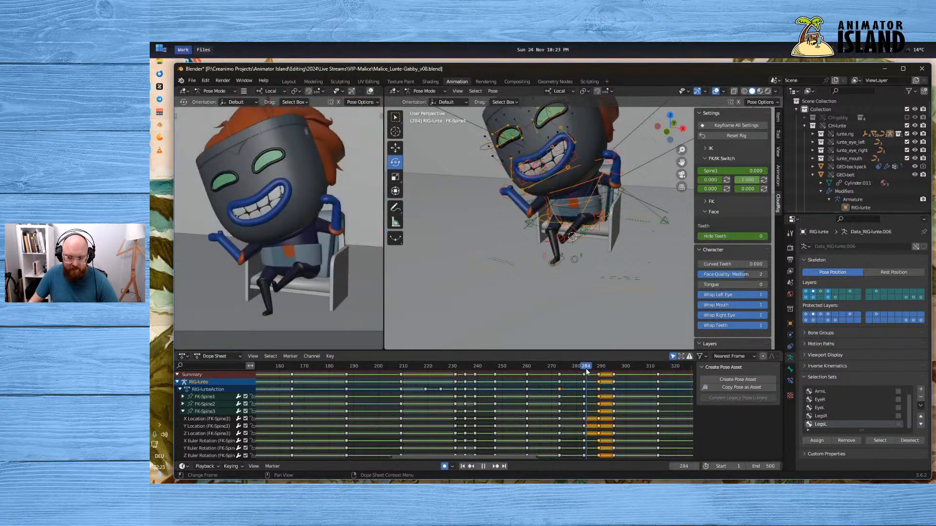
pyautogui.press('space')
pyautogui.moveTo(599, 369); pyautogui.dragTo(548, 374)
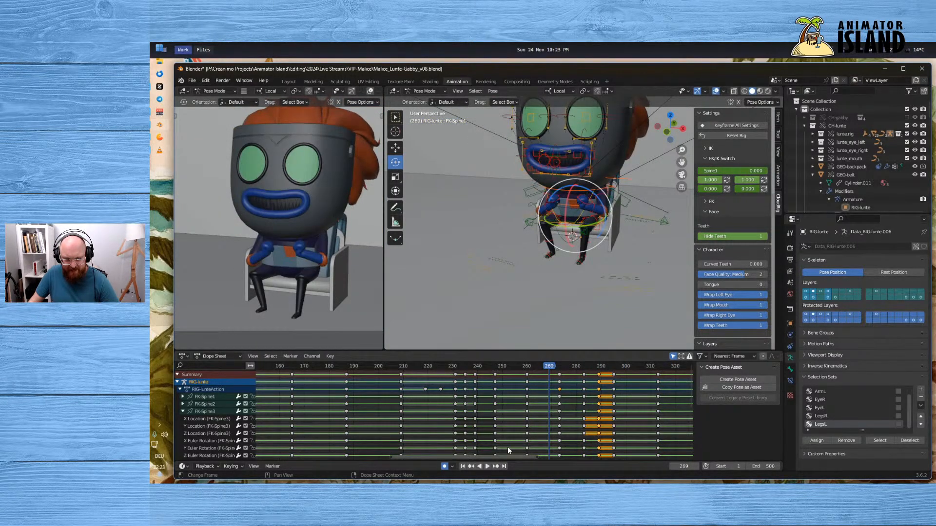
pyautogui.click(486, 466)
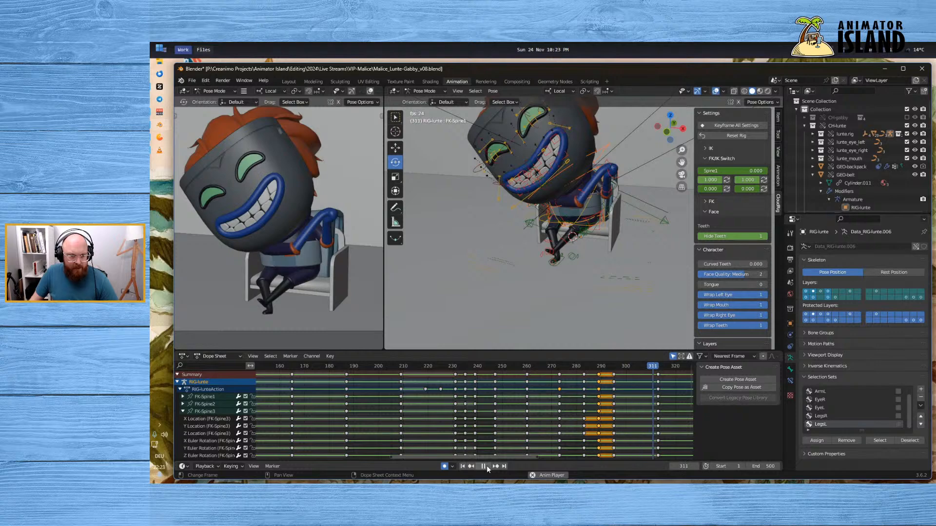
pyautogui.click(486, 466)
pyautogui.moveTo(572, 367)
pyautogui.mouseDown()
pyautogui.moveTo(541, 366)
pyautogui.moveTo(563, 366)
pyautogui.mouseUp()
# Widen the camera viewport for a larger view of the shot and return the playhead to frame 1
pyautogui.moveTo(385, 294); pyautogui.dragTo(456, 298)
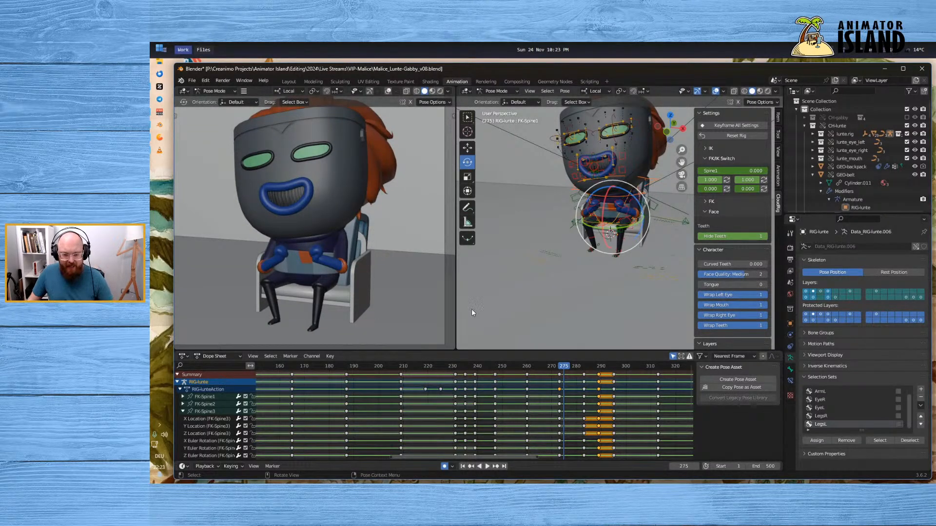
pyautogui.moveTo(455, 305); pyautogui.dragTo(511, 306)
pyautogui.moveTo(481, 456); pyautogui.dragTo(323, 444)
pyautogui.click(343, 366)
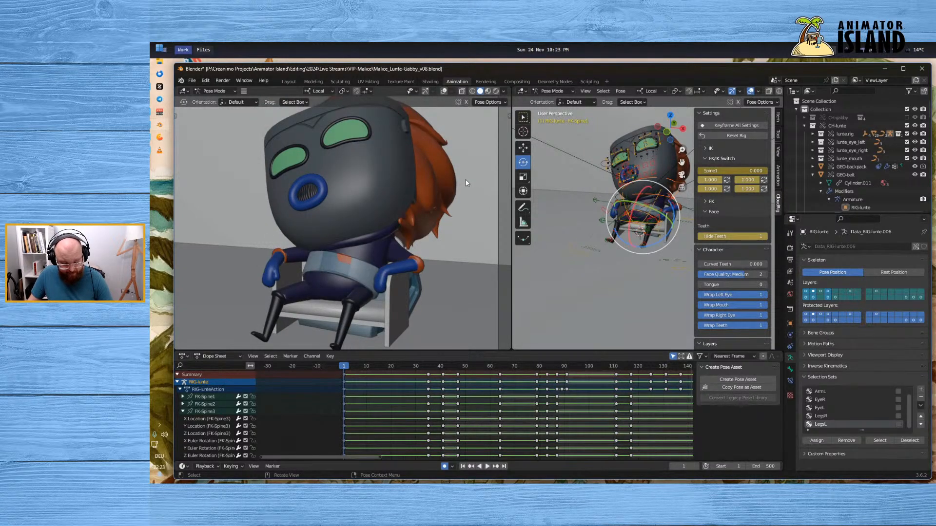
# Maximize the camera view with both Gabby and Lunte in frame and play the shot from frame 1 to review the animation
pyautogui.hotkey('ctrl', 'space')
pyautogui.hotkey('ctrl', 'space')
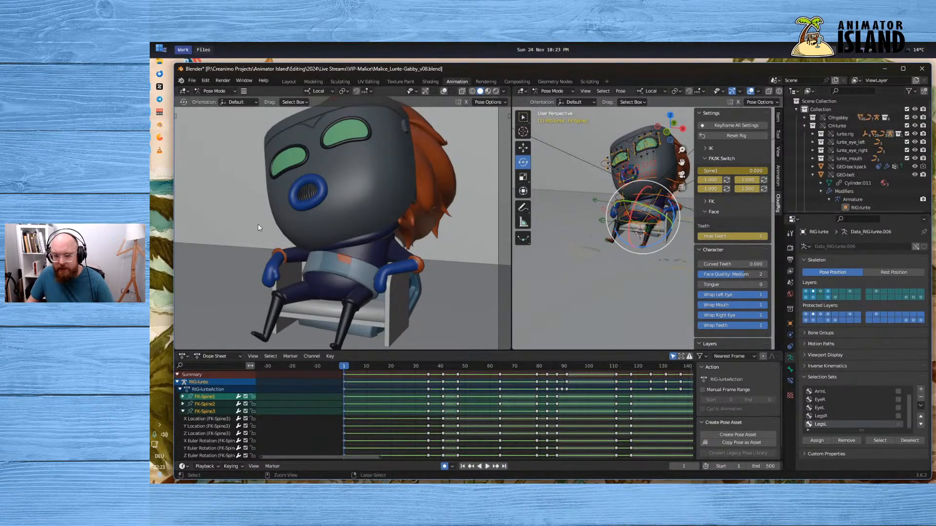
pyautogui.hotkey('ctrl', 'space')
pyautogui.scroll(-4, 388, 264)
pyautogui.keyDown('shift'); pyautogui.moveTo(414, 285); pyautogui.dragTo(538, 296, button='middle'); pyautogui.keyUp('shift')
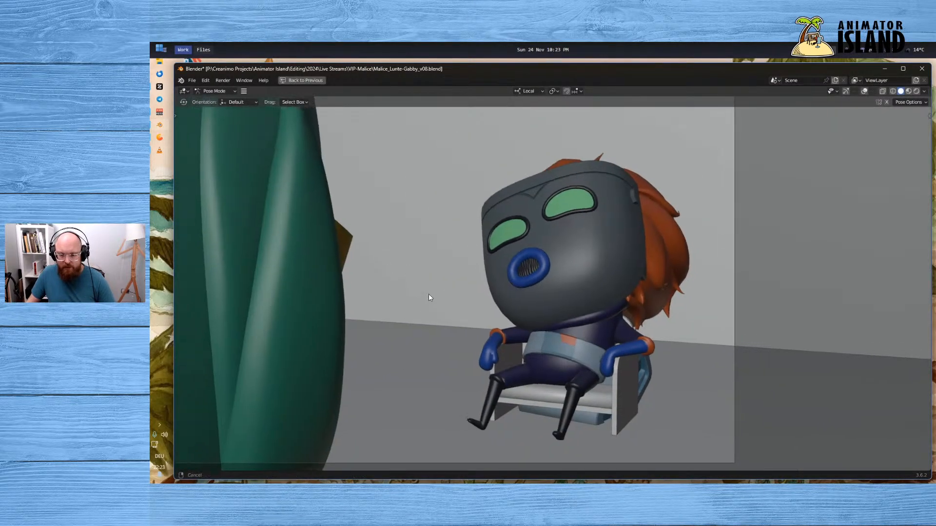
pyautogui.scroll(-1, 564, 291)
pyautogui.scroll(1, 560, 292)
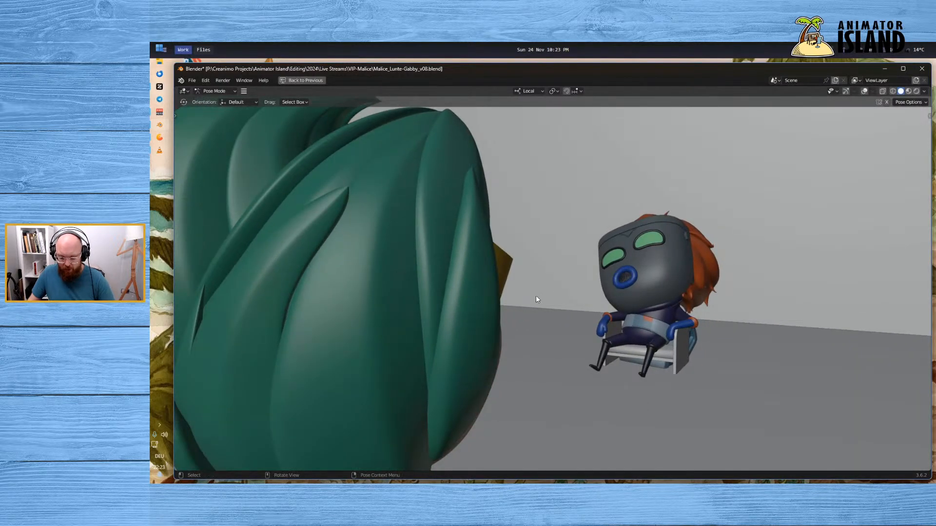
pyautogui.press('KP_0')
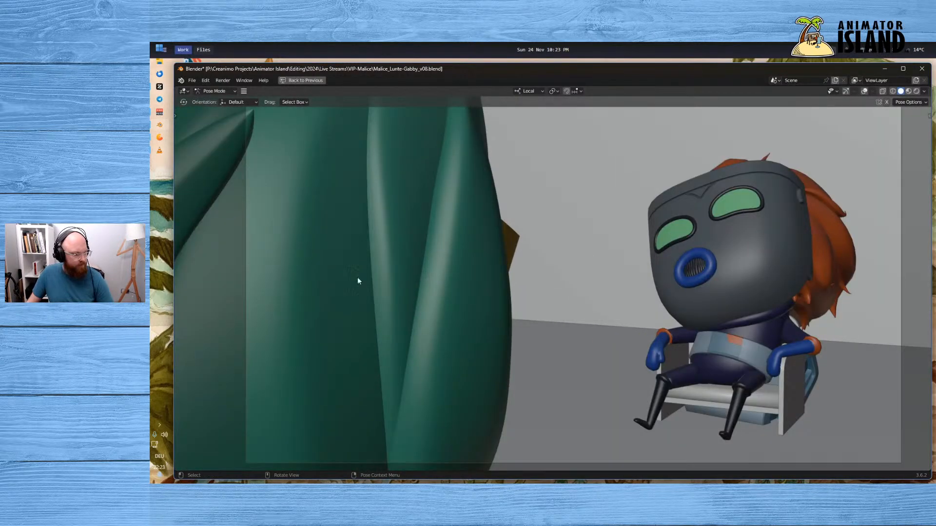
pyautogui.press('space')
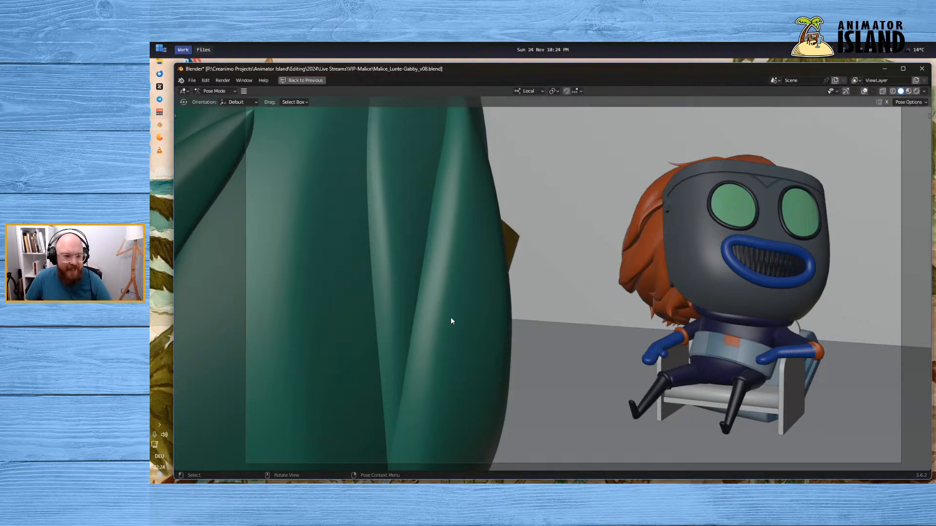
# Restore the multi-editor Animation layout and widen the camera viewport slightly for a larger view of Lunte
pyautogui.click(301, 80)
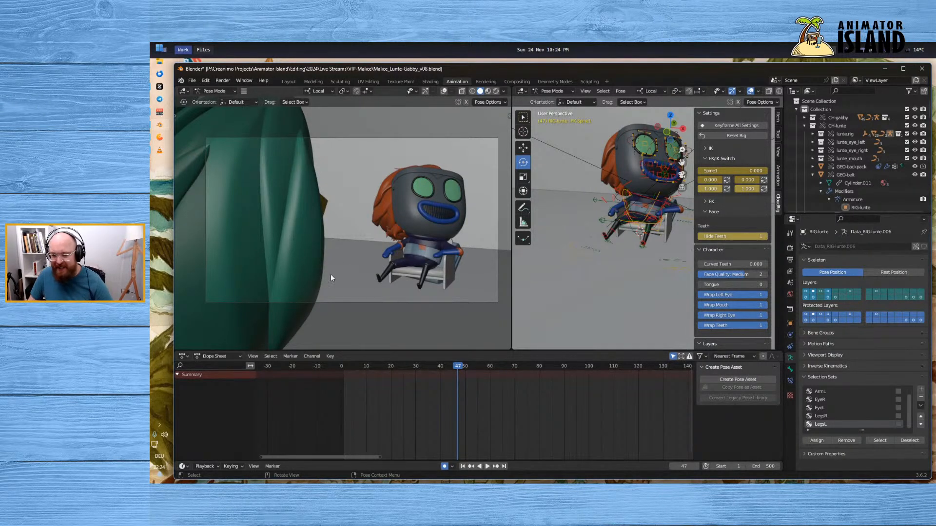
pyautogui.scroll(1, 410, 268)
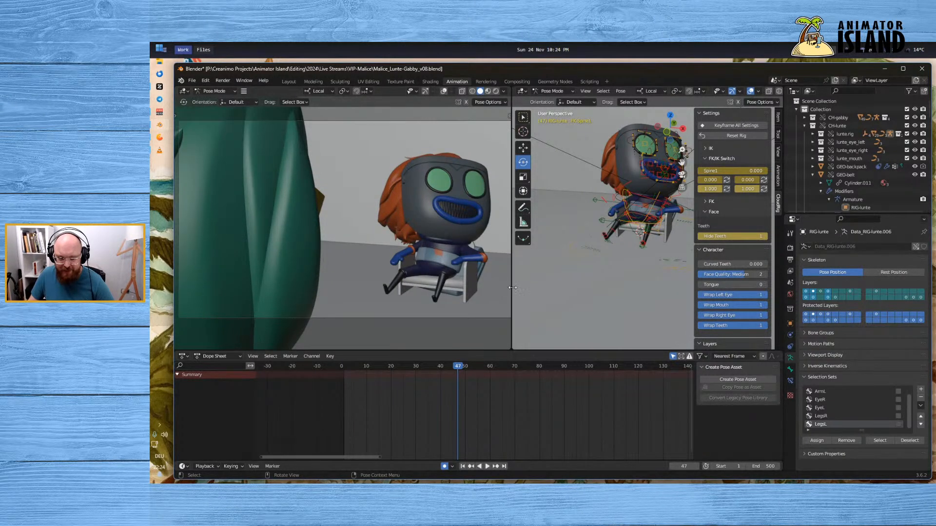
pyautogui.moveTo(512, 288); pyautogui.dragTo(533, 287)
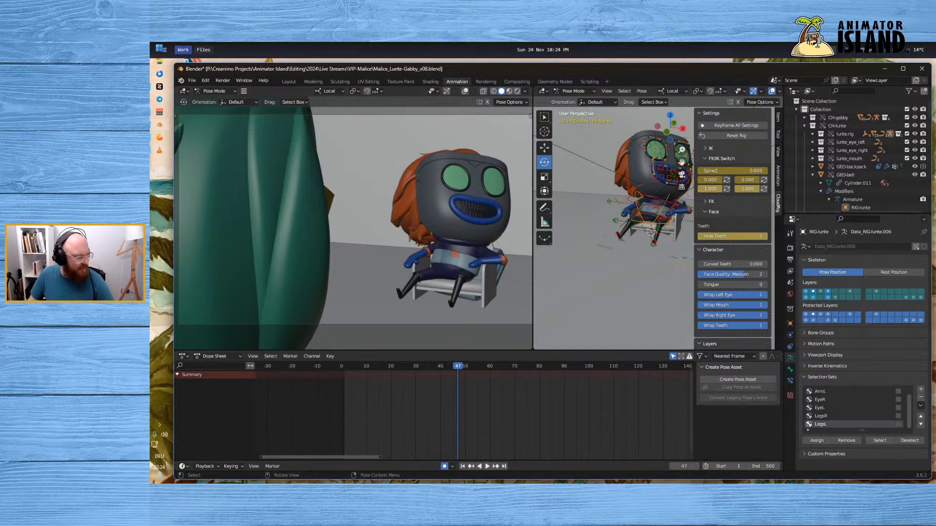